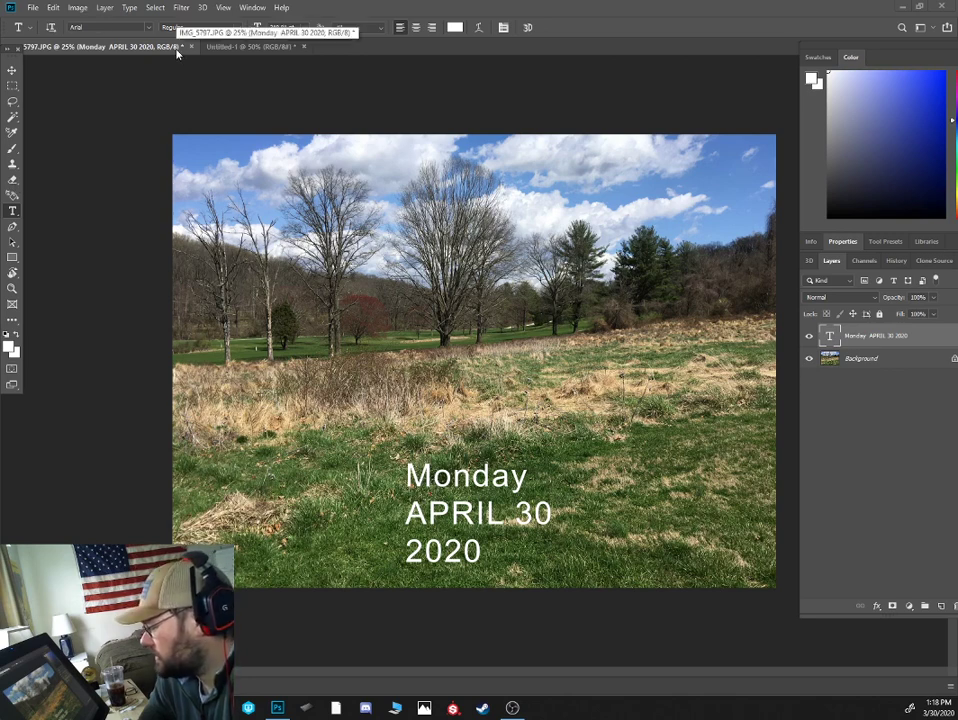
# - Detach the IMG_5797.JPG photo document from the main window, leaving the plain grey Untitled-1 canvas in view
pyautogui.moveTo(177, 49); pyautogui.dragTo(0, 180)
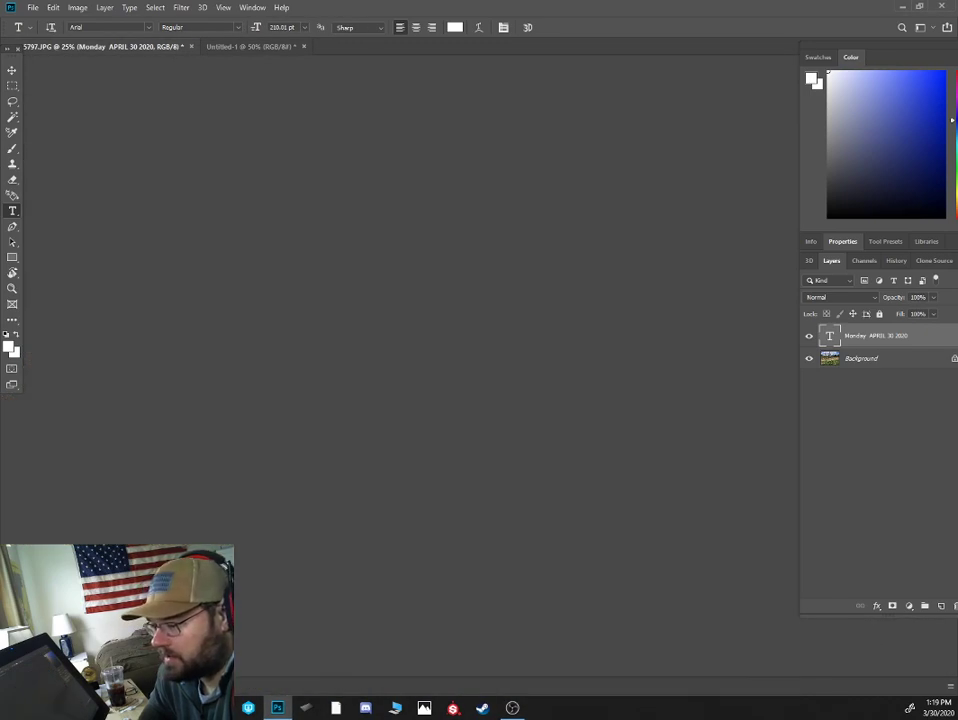
pyautogui.hotkey('ctrl', 'w')
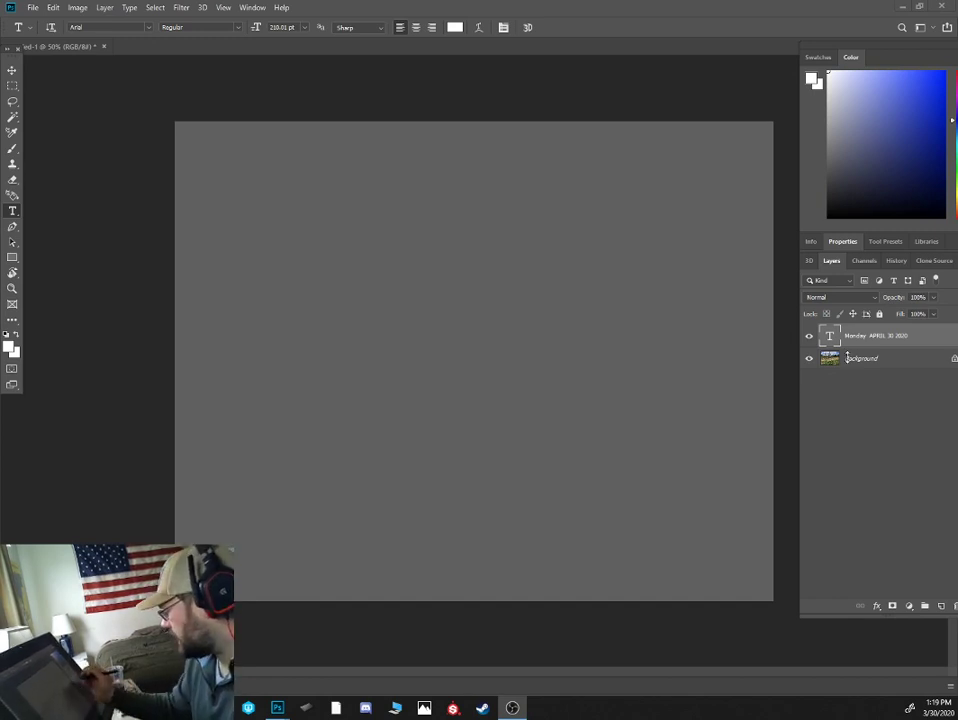
pyautogui.click(415, 100)
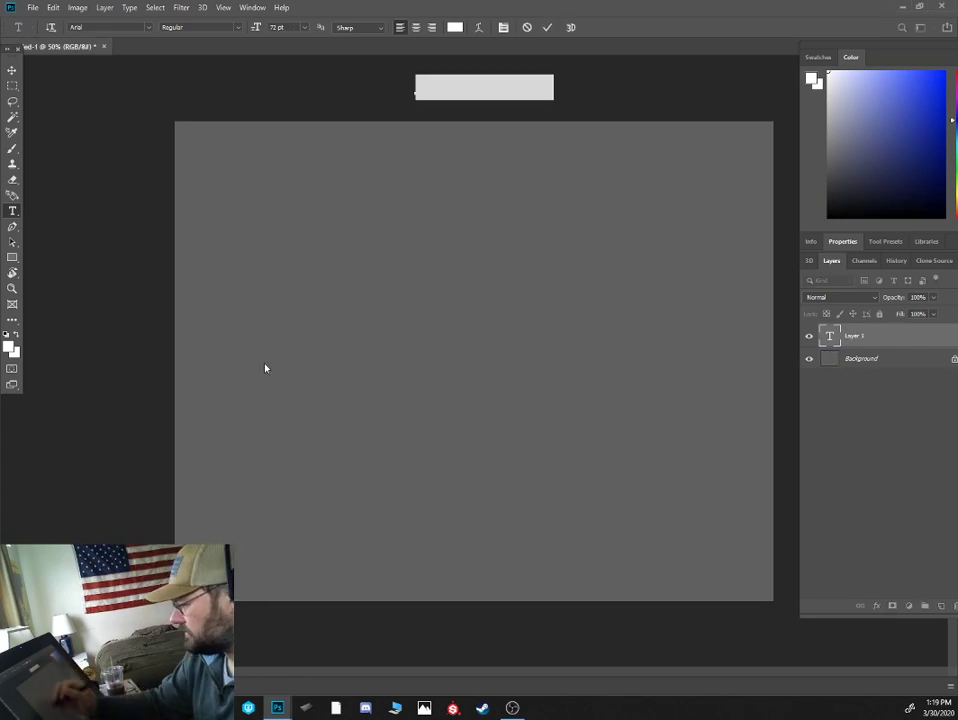
pyautogui.click(527, 30)
pyautogui.click(527, 28)
# - Shift the colour and layers panels fully into view and choose a muted olive yellow as the brush colour
pyautogui.press('b')
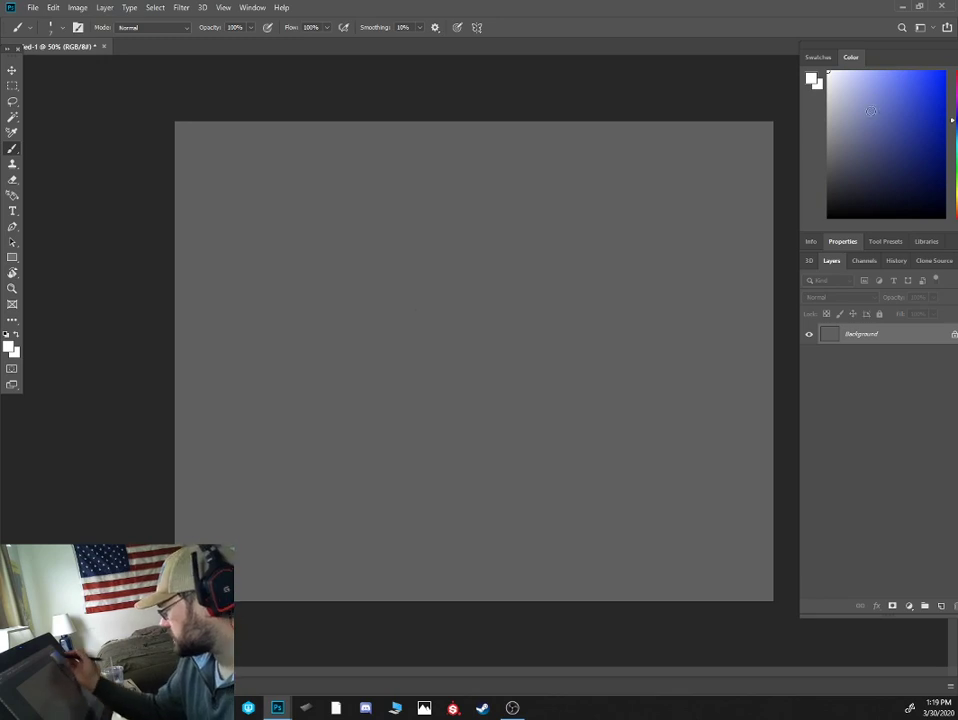
pyautogui.moveTo(888, 50)
pyautogui.mouseDown()
pyautogui.moveTo(855, 54)
pyautogui.moveTo(866, 60)
pyautogui.moveTo(870, 48)
pyautogui.mouseUp()
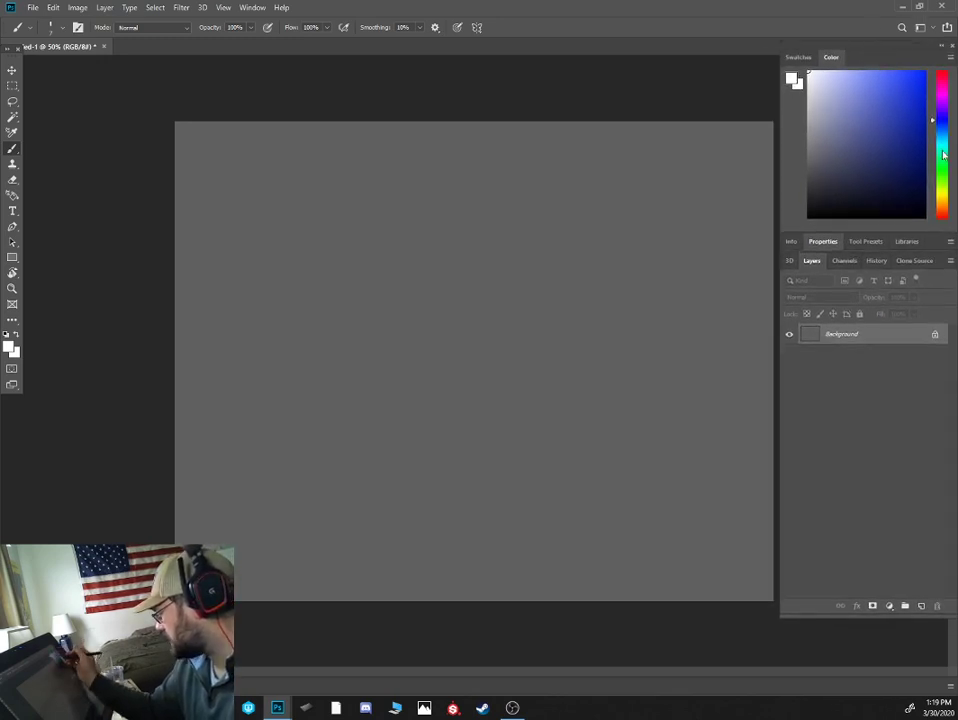
pyautogui.moveTo(940, 122); pyautogui.dragTo(938, 187)
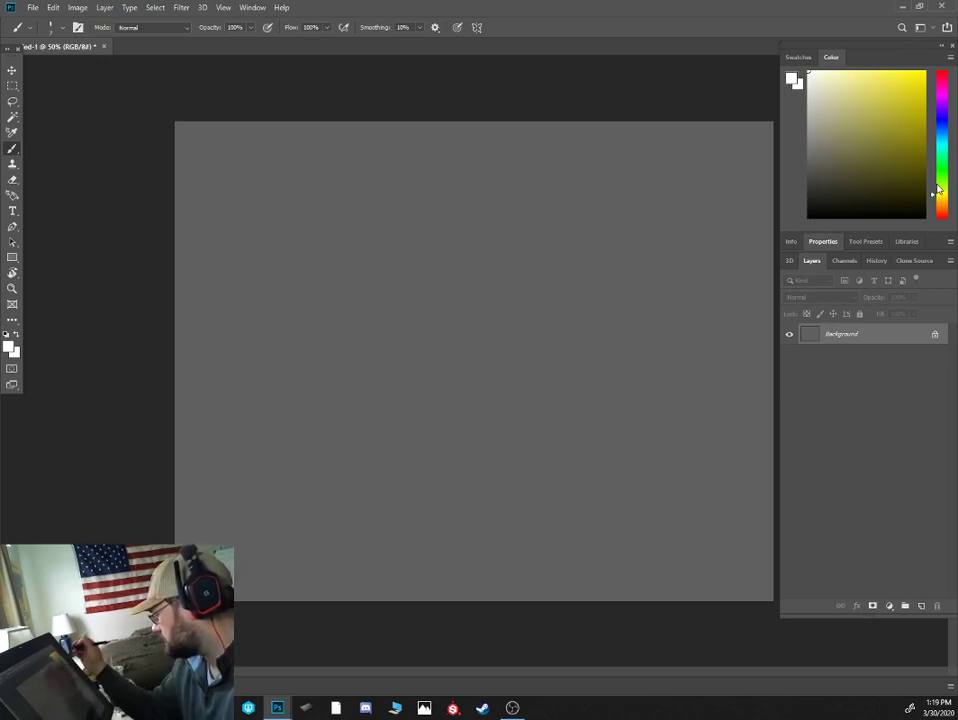
pyautogui.click(841, 137)
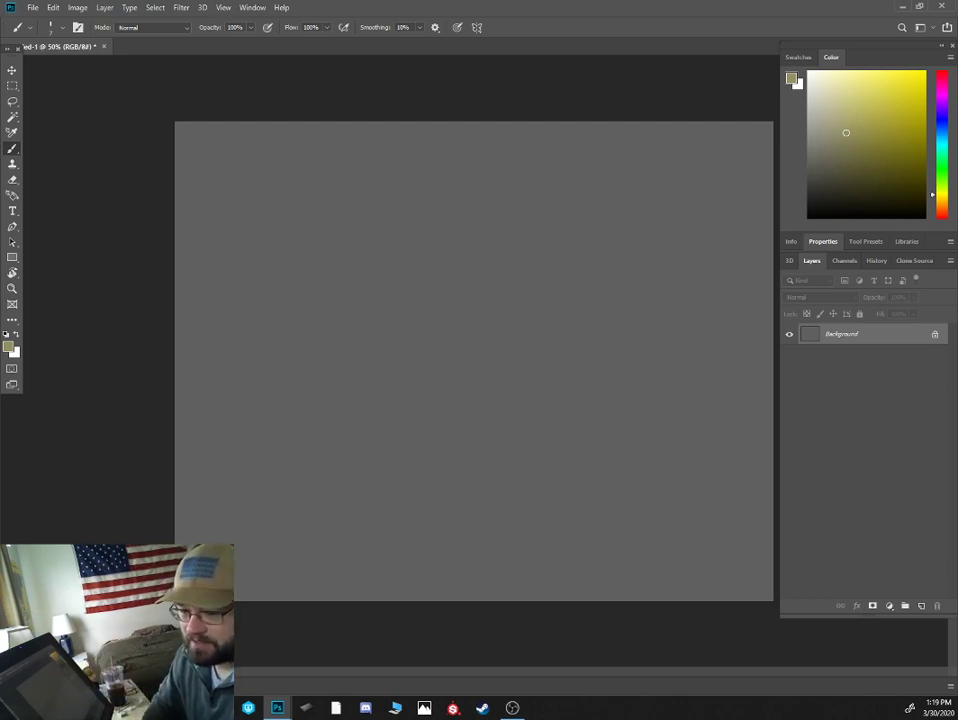
# - Copy the landscape photo together with its date text and paste it as a new layer into Untitled-1
pyautogui.hotkey('ctrl', 'Tab')
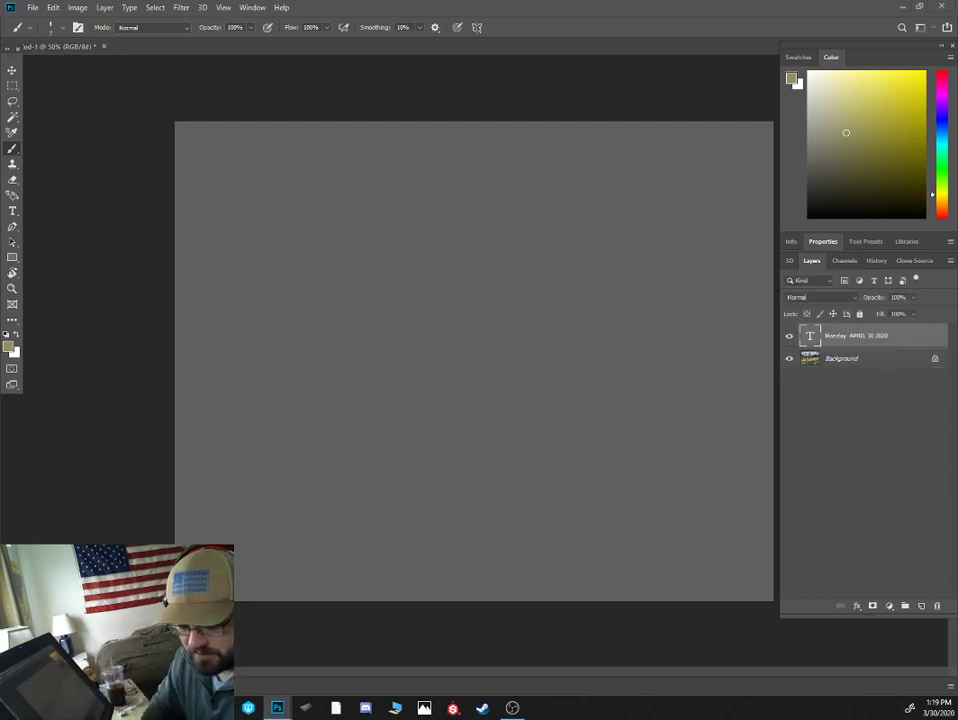
pyautogui.hotkey('ctrl', 'shift', 'alt', 'n')
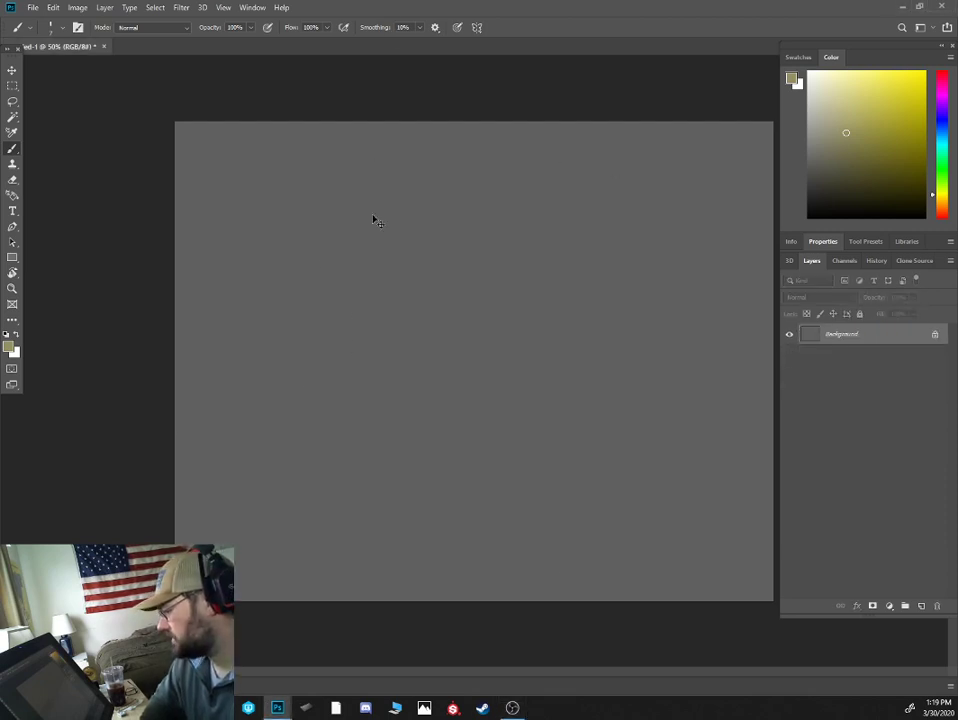
pyautogui.hotkey('ctrl', 'v')
# - Scale the pasted photo down to about 27.7% width and 27.4% height, placed near the centre of the grey canvas
pyautogui.hotkey('ctrl', 't')
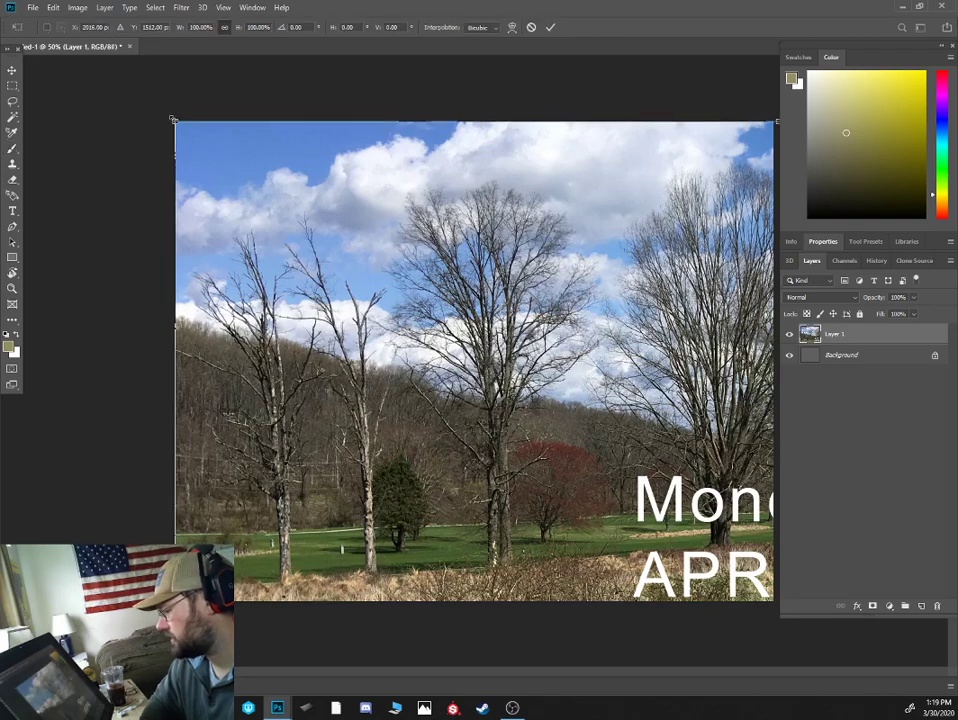
pyautogui.moveTo(174, 121); pyautogui.dragTo(582, 554)
pyautogui.hotkey('ctrl', 'z')
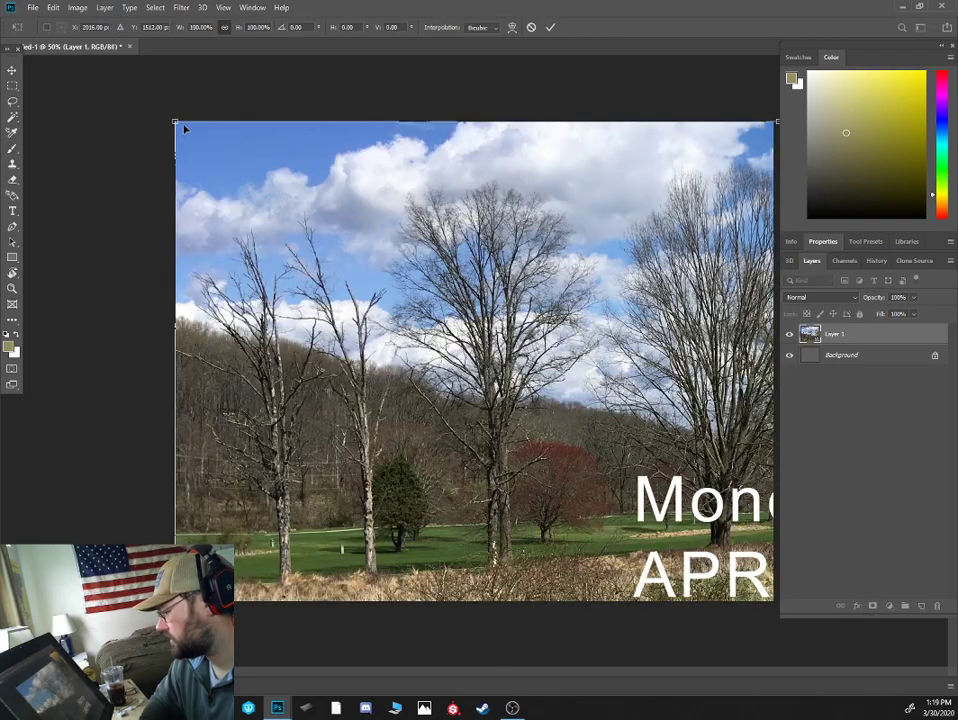
pyautogui.moveTo(184, 128); pyautogui.dragTo(450, 428)
pyautogui.moveTo(604, 505); pyautogui.dragTo(396, 272)
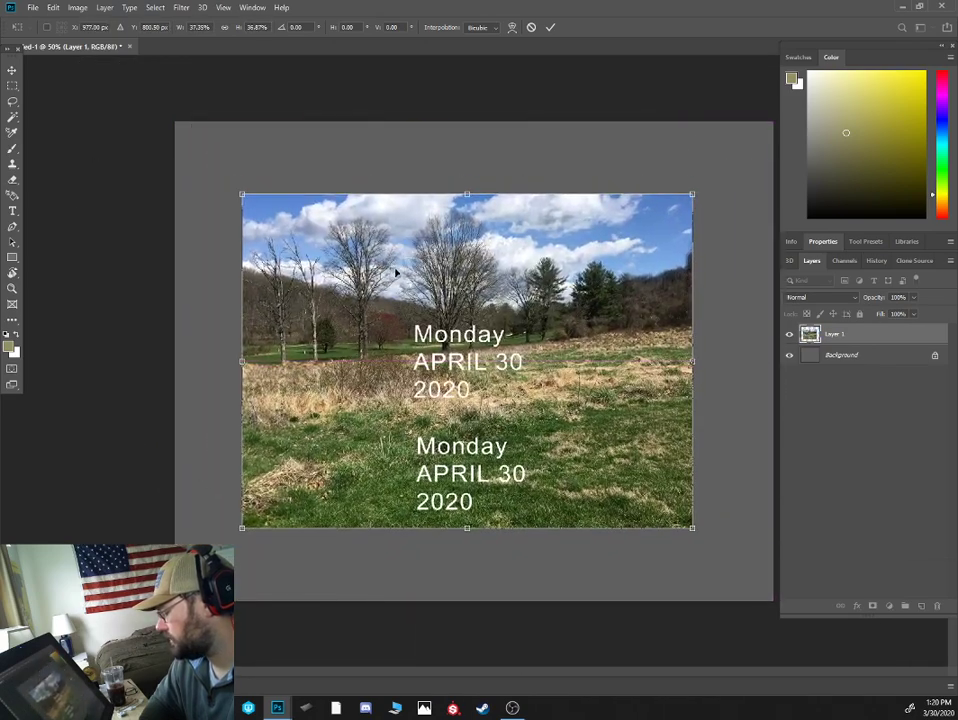
pyautogui.moveTo(242, 195); pyautogui.dragTo(358, 280)
pyautogui.moveTo(466, 339); pyautogui.dragTo(431, 305)
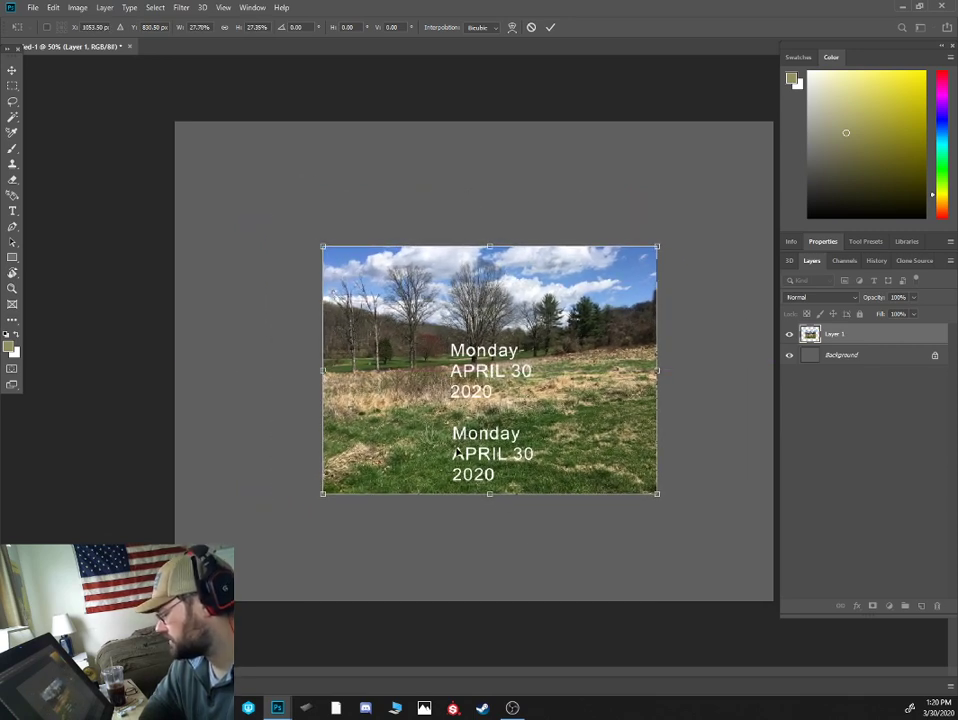
pyautogui.click(550, 27)
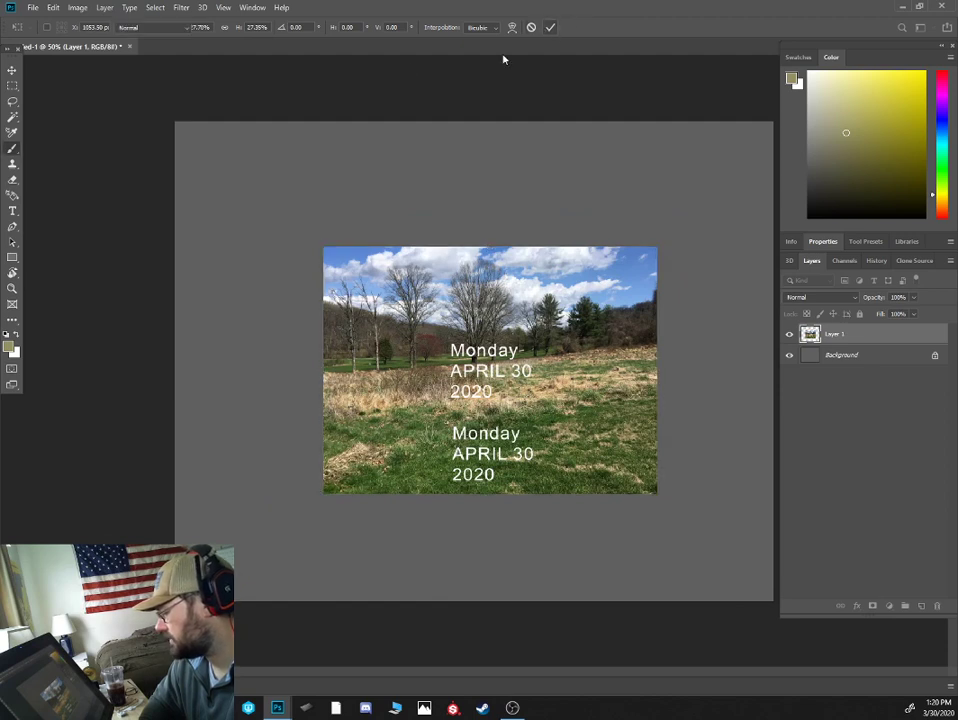
# - Apply a Gaussian Blur with a radius of 61.1 pixels to the pasted photo layer
pyautogui.click(181, 8)
pyautogui.moveTo(192, 144)
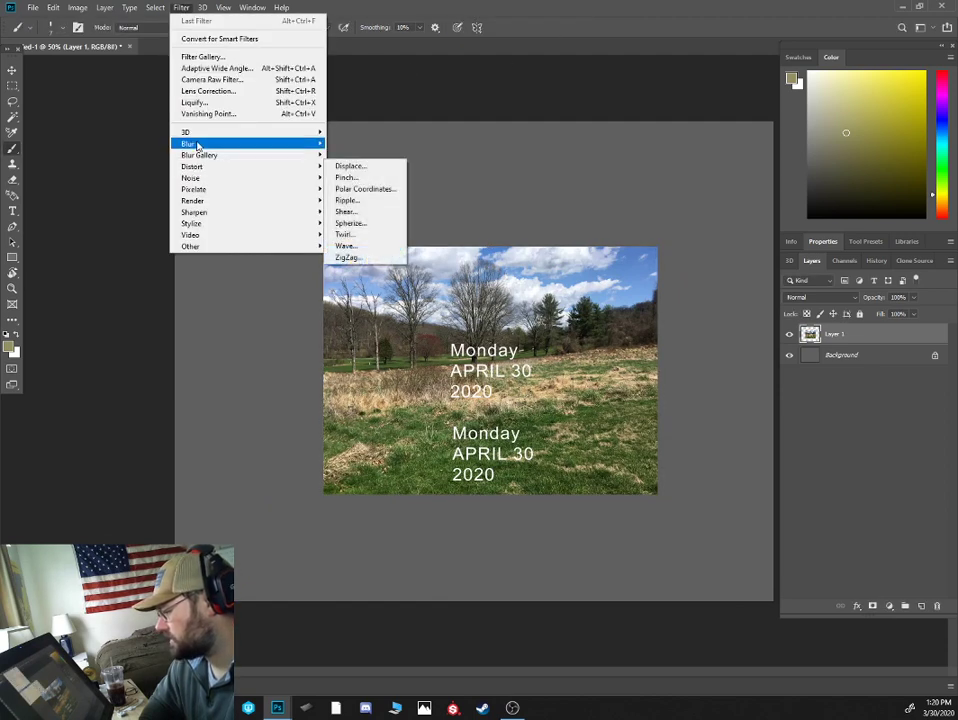
pyautogui.click(358, 189)
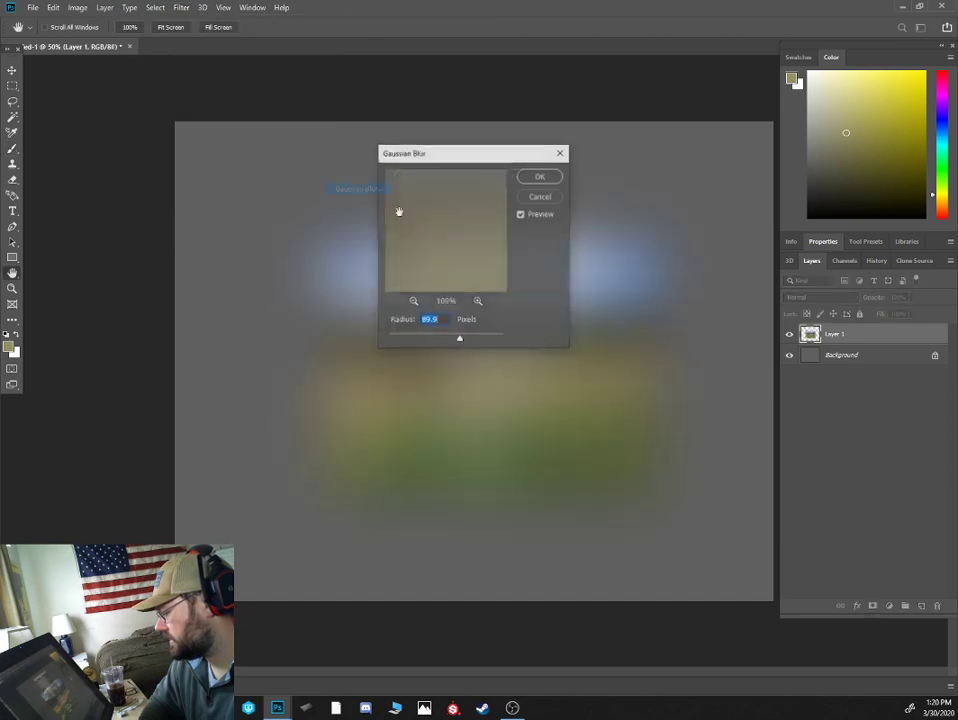
pyautogui.moveTo(453, 156); pyautogui.dragTo(638, 141)
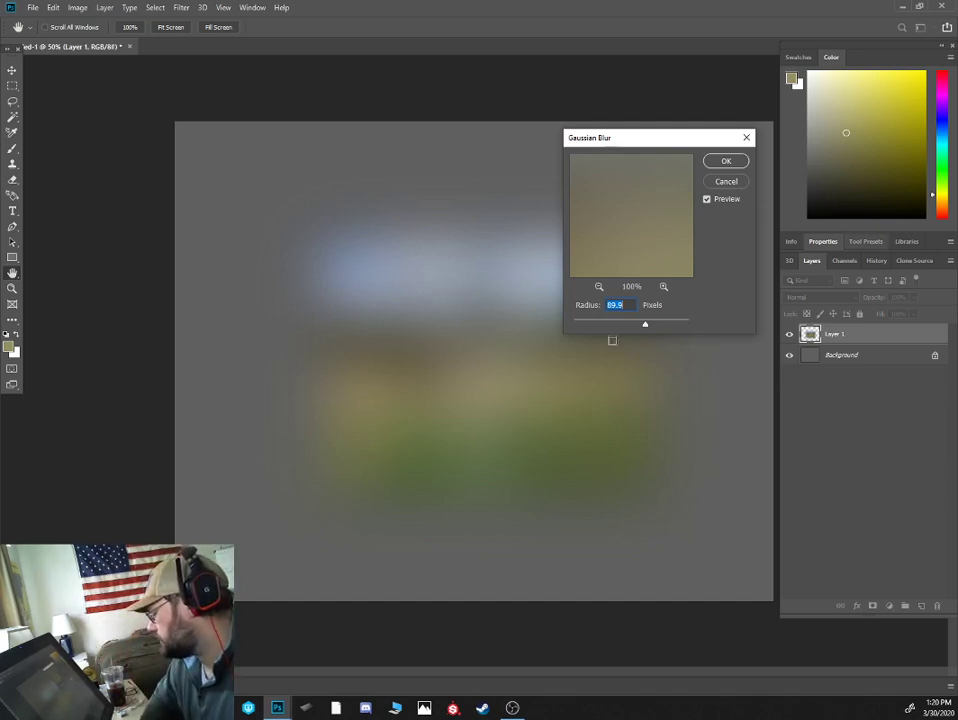
pyautogui.moveTo(614, 323); pyautogui.dragTo(640, 327)
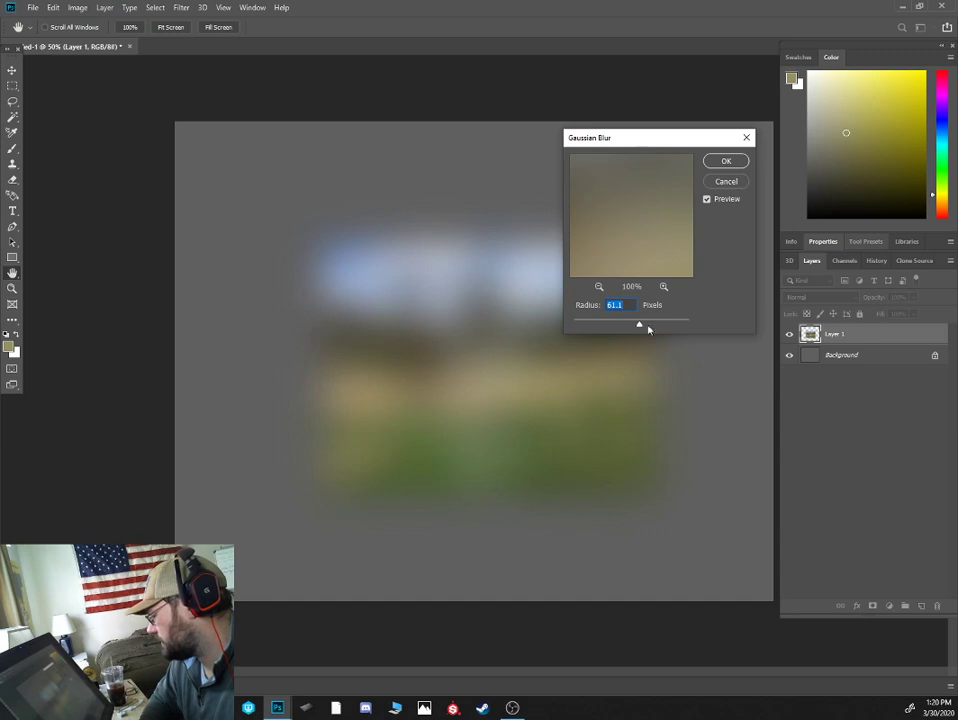
pyautogui.click(739, 164)
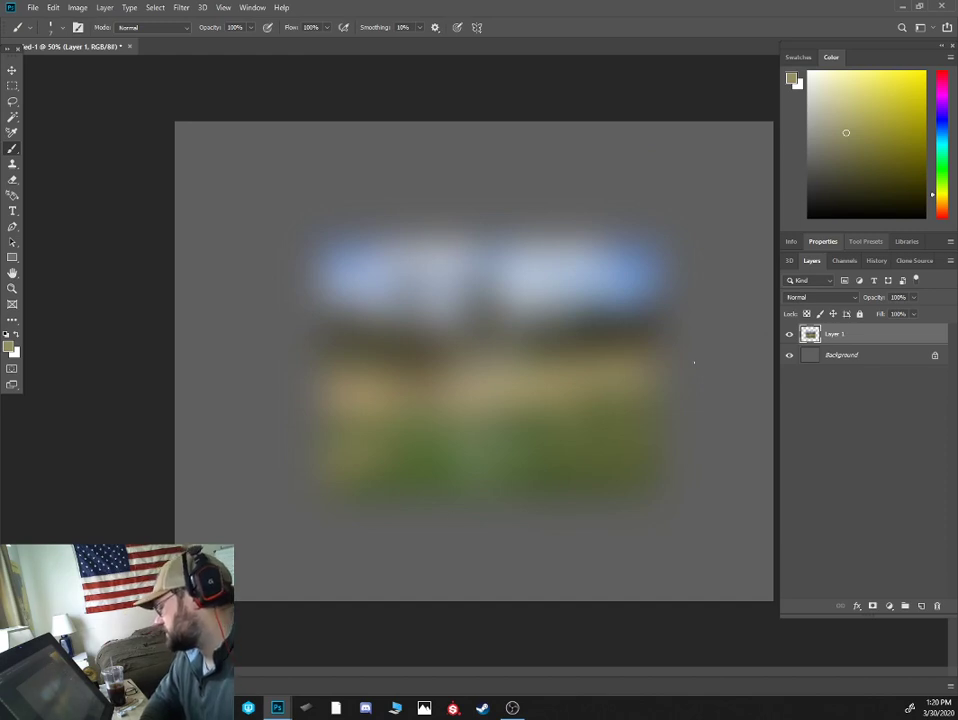
# - Move the blurred photo toward the left side of the canvas and add a new empty layer directly above the Background
pyautogui.press('v')
pyautogui.moveTo(545, 378); pyautogui.dragTo(457, 364)
pyautogui.click(845, 358)
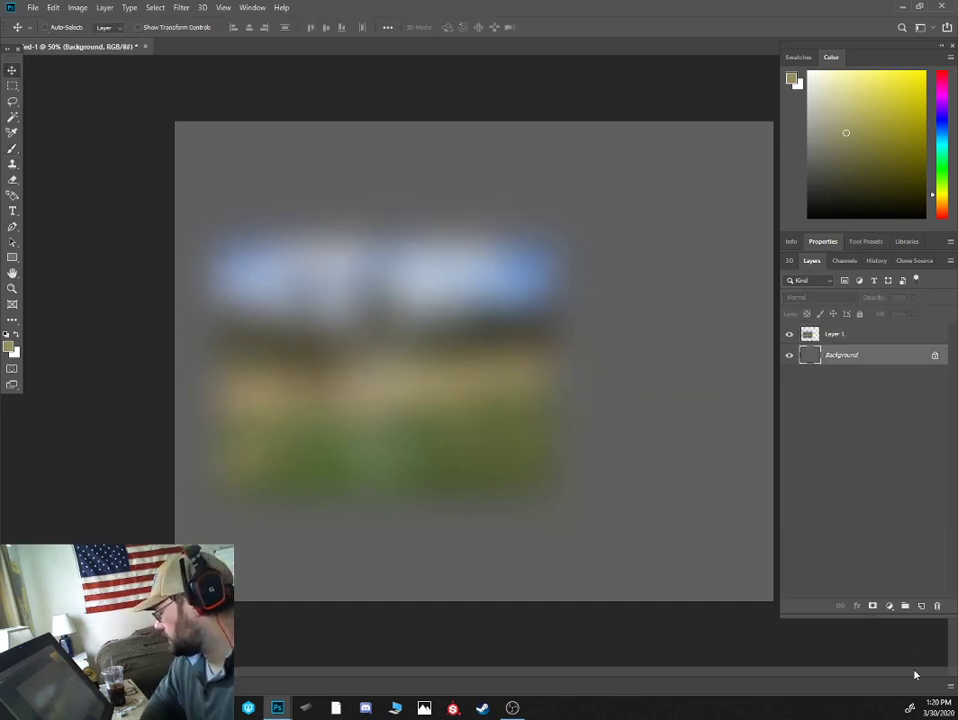
pyautogui.click(921, 605)
# - Sample the pale and deeper sky blues from the blurred photo and paint a size 100 brush swatch of each beside it
pyautogui.press('b')
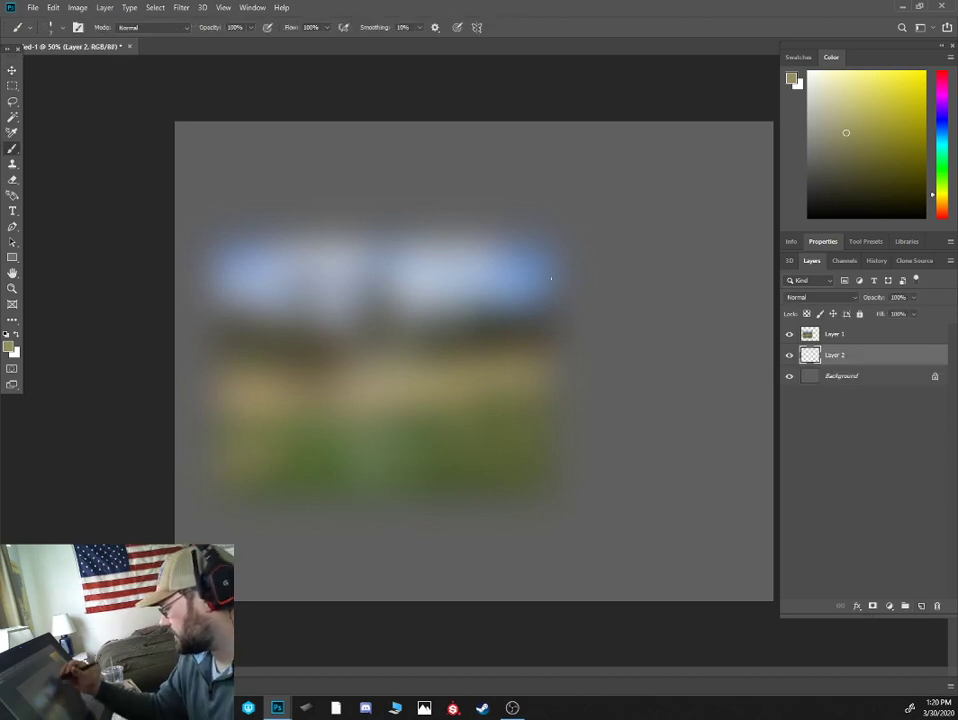
pyautogui.keyDown('alt'); pyautogui.click(446, 277); pyautogui.keyUp('alt')
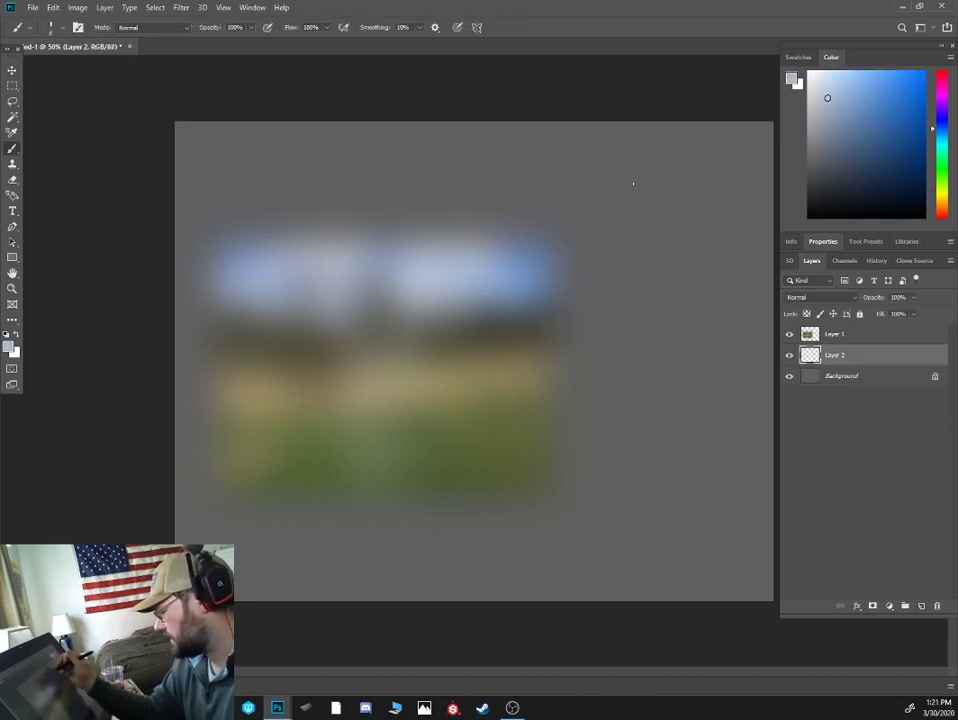
pyautogui.moveTo(600, 190); pyautogui.dragTo(724, 188)
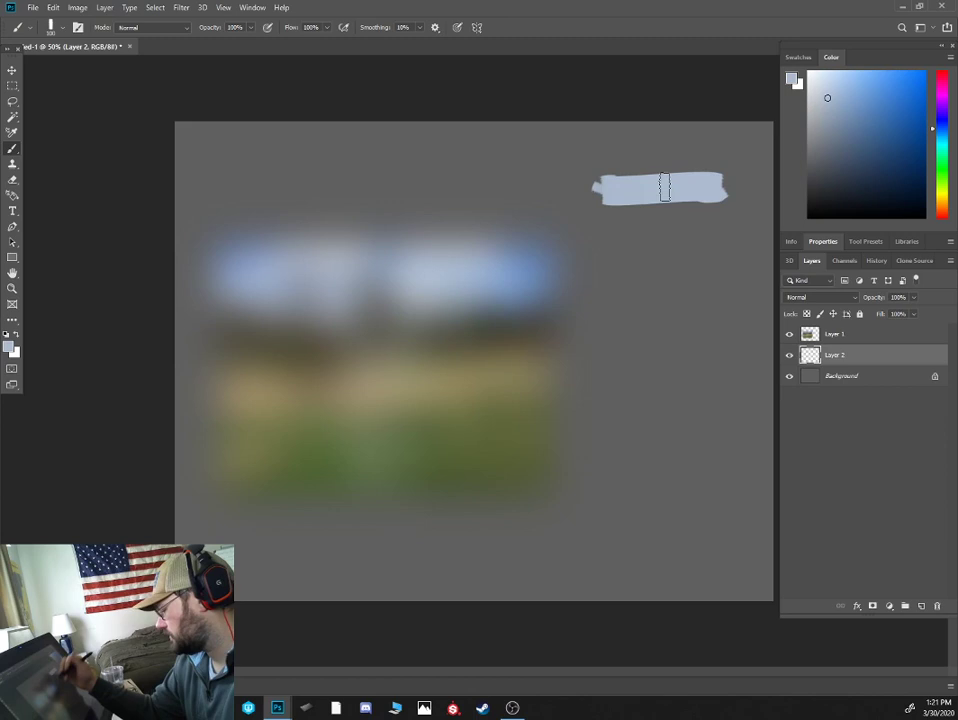
pyautogui.keyDown('alt'); pyautogui.click(528, 261); pyautogui.keyUp('alt')
pyautogui.moveTo(618, 217); pyautogui.dragTo(745, 212)
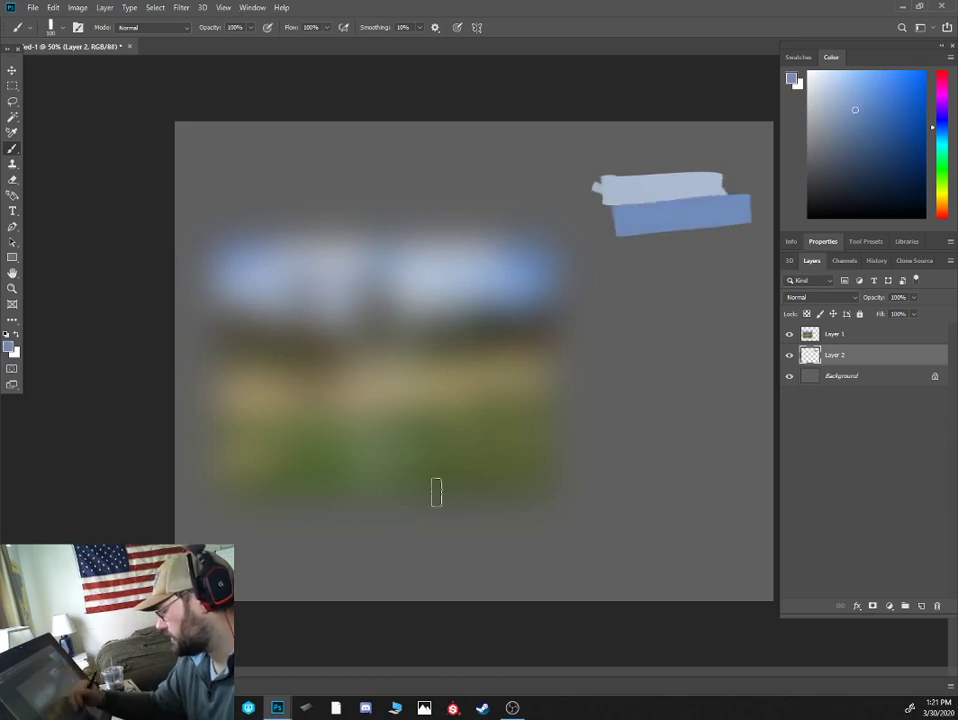
# - Sample the dark tree-line and tan dry-grass colours from the blurred photo and paint a swatch of each below the blues
pyautogui.keyDown('alt'); pyautogui.keyDown('shift'); pyautogui.rightClick(490, 325); pyautogui.keyUp('shift'); pyautogui.keyUp('alt')
pyautogui.moveTo(615, 262)
pyautogui.mouseDown()
pyautogui.moveTo(769, 253)
pyautogui.moveTo(608, 264)
pyautogui.moveTo(735, 252)
pyautogui.moveTo(631, 264)
pyautogui.moveTo(735, 272)
pyautogui.moveTo(588, 284)
pyautogui.mouseUp()
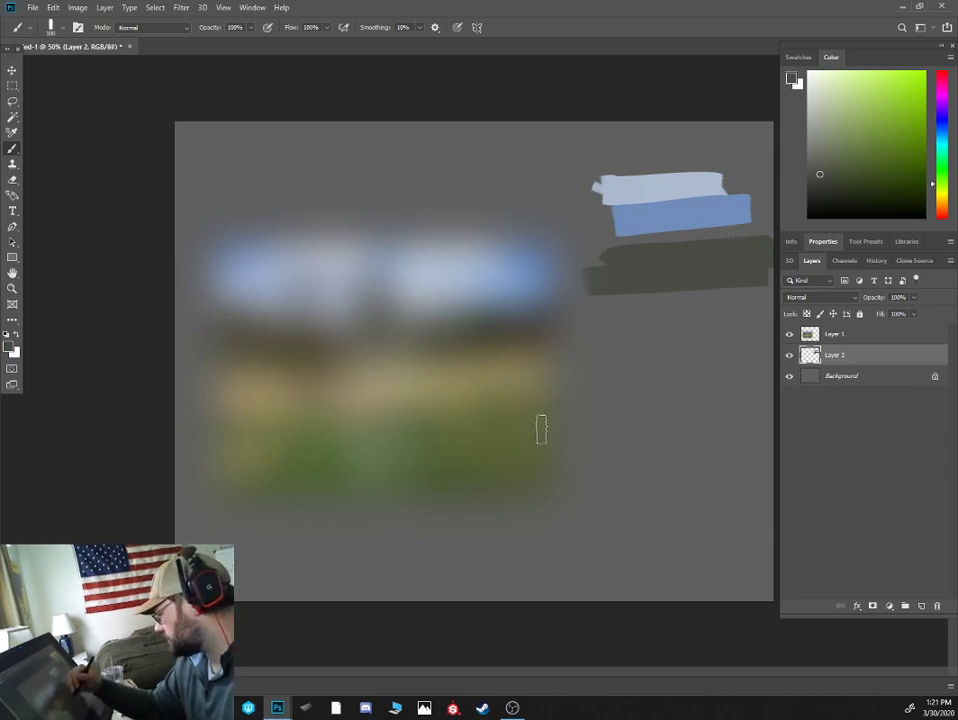
pyautogui.keyDown('alt'); pyautogui.click(477, 370); pyautogui.keyUp('alt')
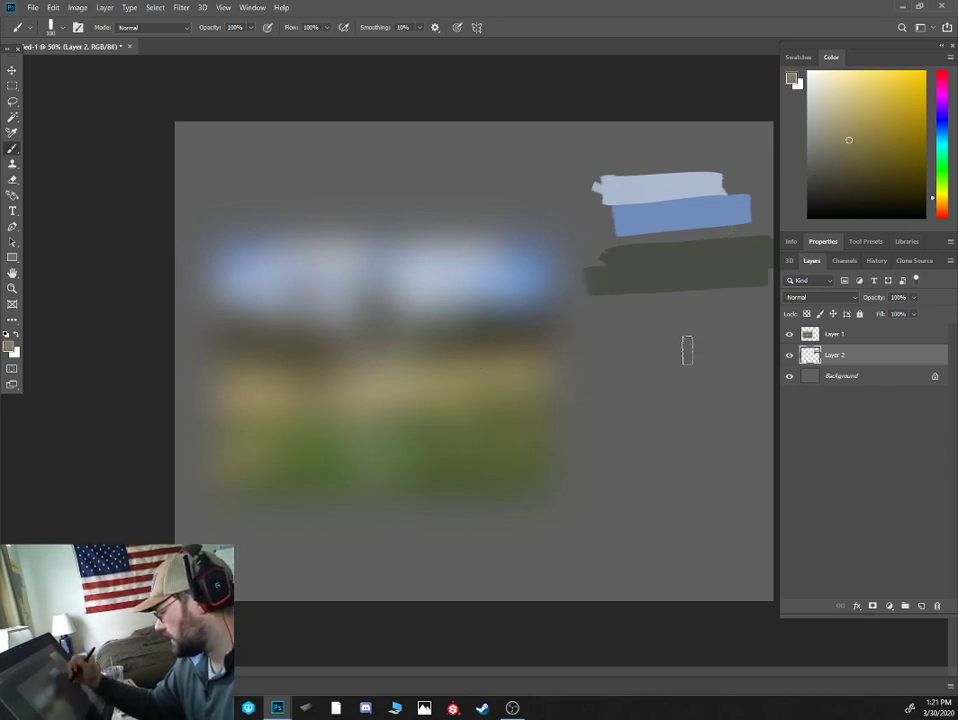
pyautogui.moveTo(740, 349)
pyautogui.mouseDown()
pyautogui.moveTo(603, 353)
pyautogui.moveTo(746, 355)
pyautogui.moveTo(641, 348)
pyautogui.moveTo(684, 360)
pyautogui.mouseUp()
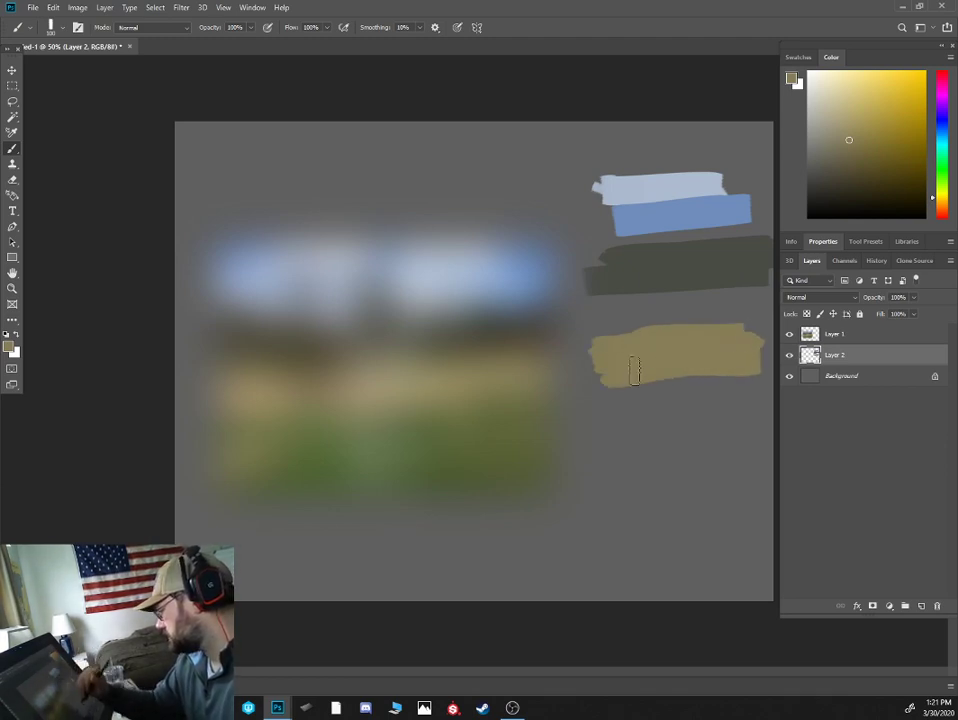
# - Sample the grass green and the olive at the field's edge, painting the green swatch lowest and the olive between tan and green
pyautogui.keyDown('alt'); pyautogui.click(451, 447); pyautogui.keyUp('alt')
pyautogui.moveTo(619, 420)
pyautogui.mouseDown()
pyautogui.moveTo(748, 424)
pyautogui.moveTo(644, 427)
pyautogui.moveTo(611, 443)
pyautogui.mouseUp()
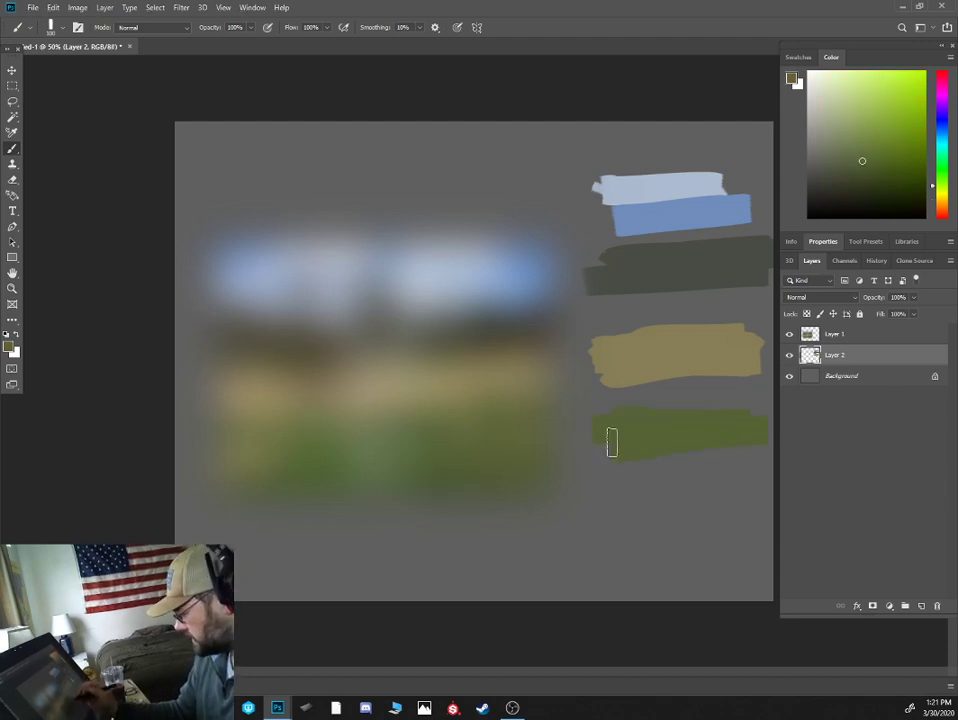
pyautogui.keyDown('alt'); pyautogui.click(243, 440); pyautogui.keyUp('alt')
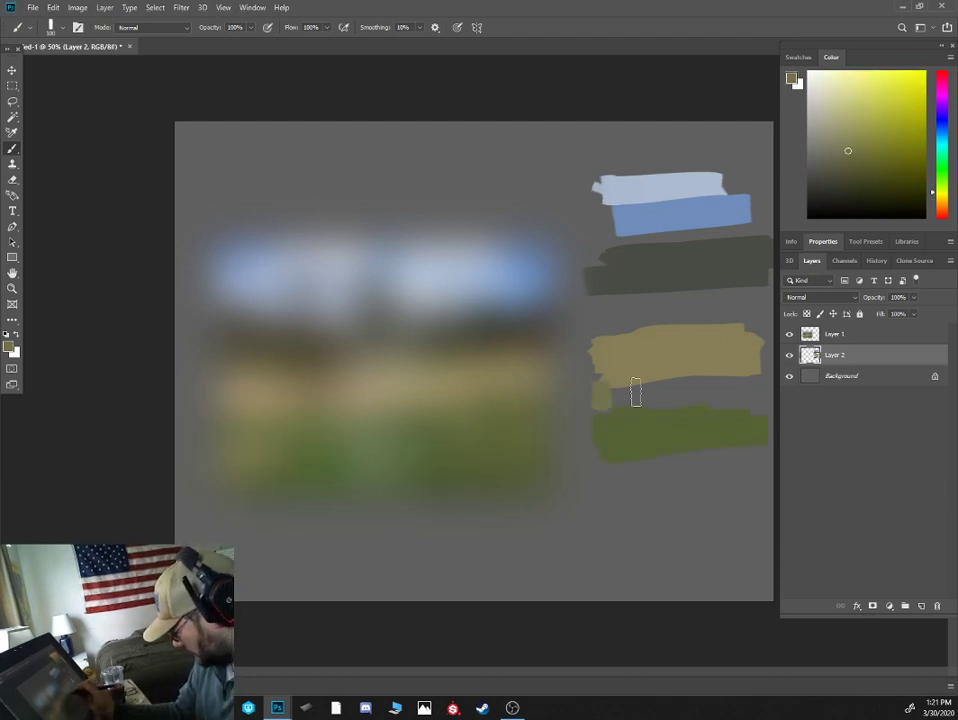
pyautogui.moveTo(600, 388)
pyautogui.mouseDown()
pyautogui.moveTo(697, 391)
pyautogui.moveTo(737, 381)
pyautogui.mouseUp()
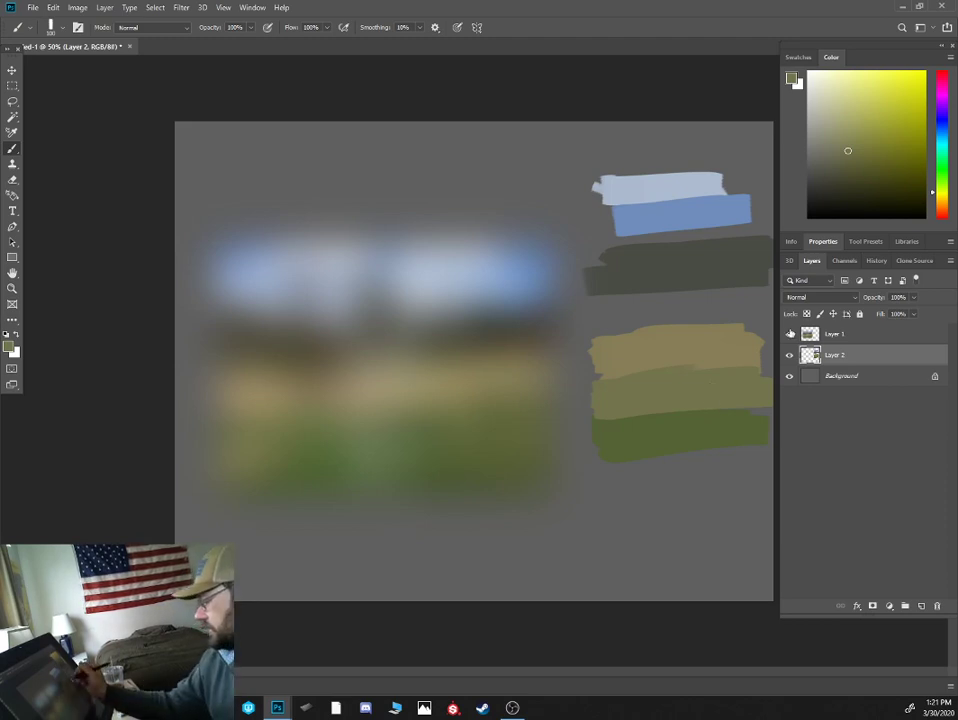
# - Hide the blurred photo layer and make a full-height rectangular selection over the empty canvas area left of the swatches
pyautogui.click(789, 334)
pyautogui.press('m')
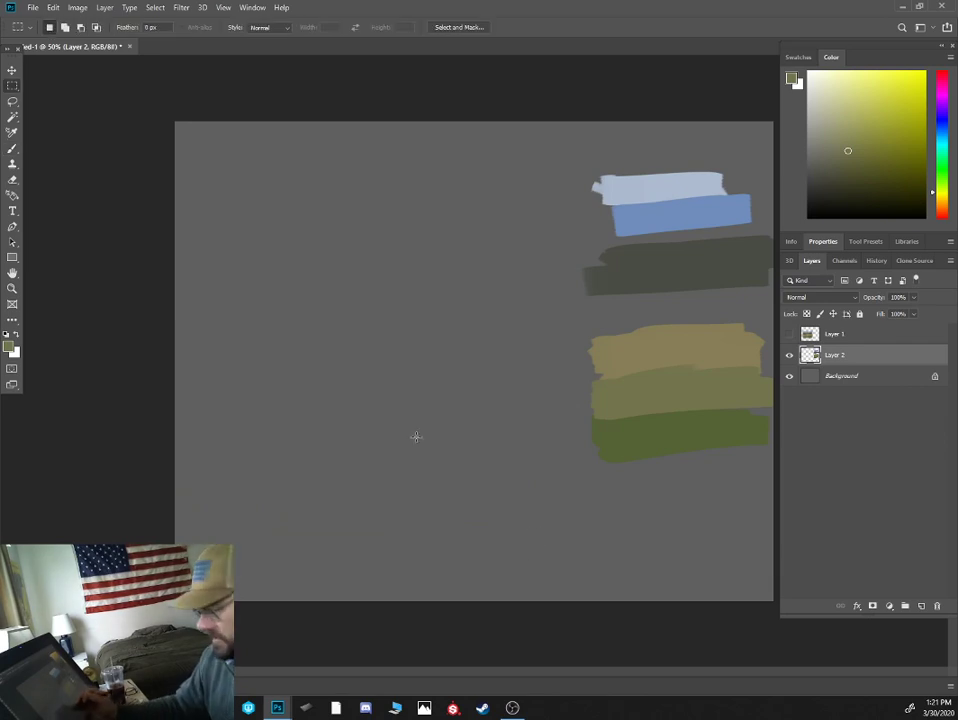
pyautogui.moveTo(154, 128); pyautogui.dragTo(513, 660)
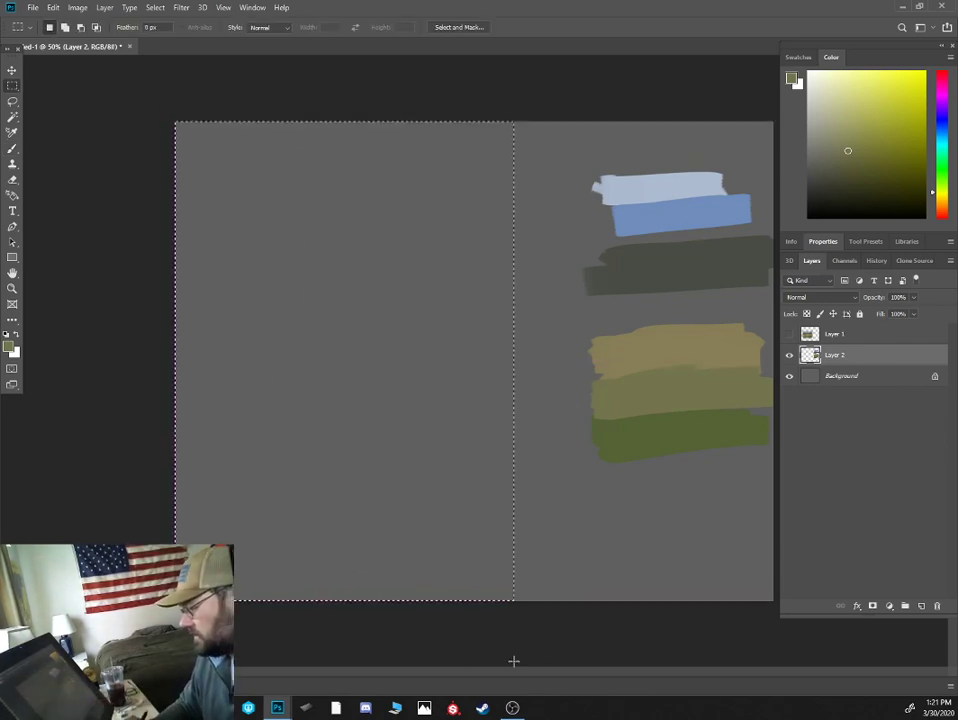
# - Sample the dark grey-green swatch and paint a horizontal band across the middle of the selection with a size 300 brush
pyautogui.press('b')
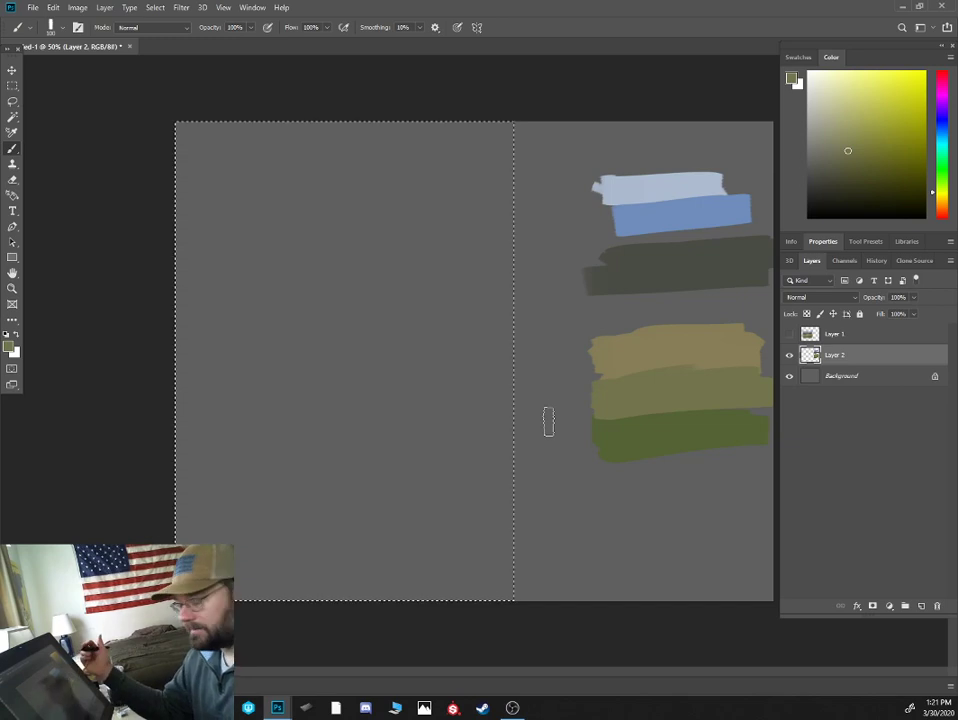
pyautogui.keyDown('alt'); pyautogui.click(684, 269); pyautogui.keyUp('alt')
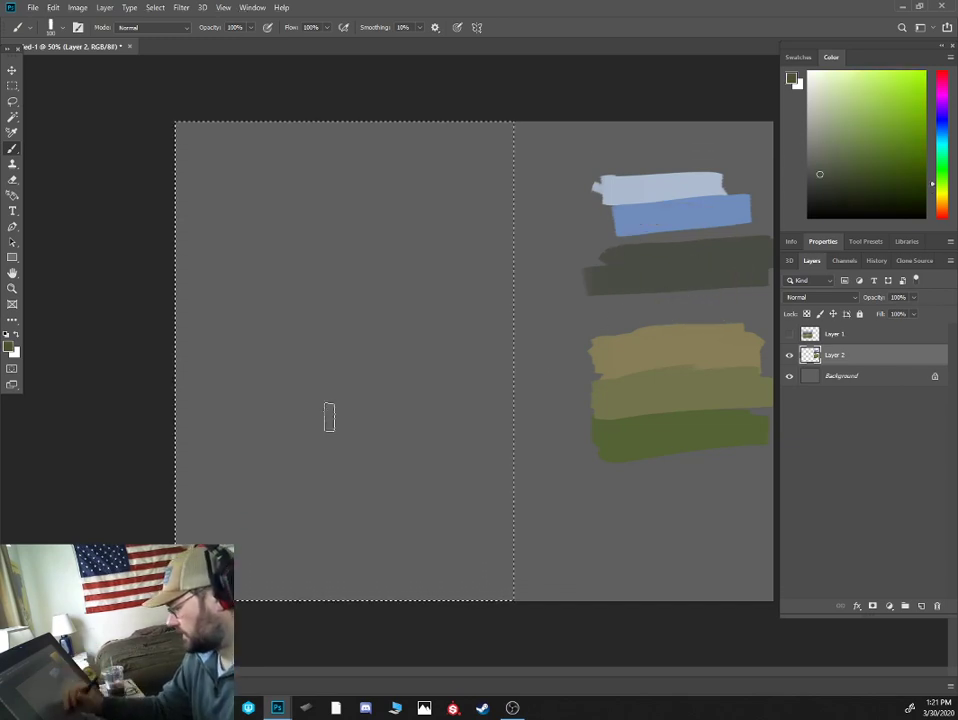
pyautogui.rightClick(367, 343)
pyautogui.doubleClick(450, 506)
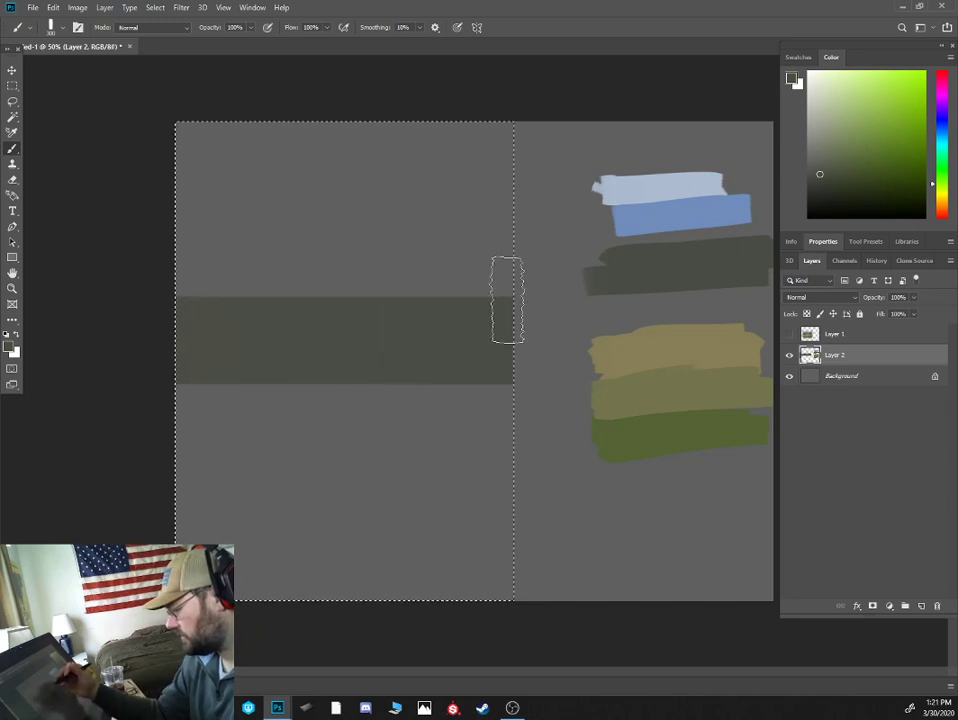
# - Switch to the Soft Round Pressure Opacity brush and paint the dark grey-green band wider with soft, feathered edges
pyautogui.rightClick(549, 437)
pyautogui.doubleClick(618, 582)
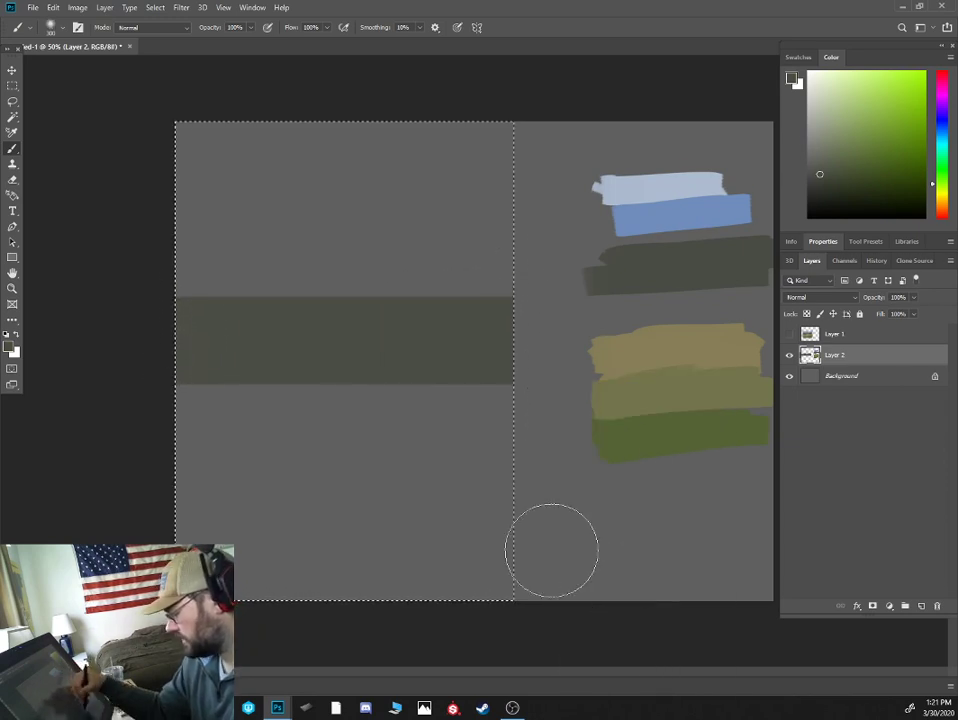
pyautogui.moveTo(173, 342)
pyautogui.mouseDown()
pyautogui.moveTo(434, 325)
pyautogui.moveTo(358, 422)
pyautogui.mouseUp()
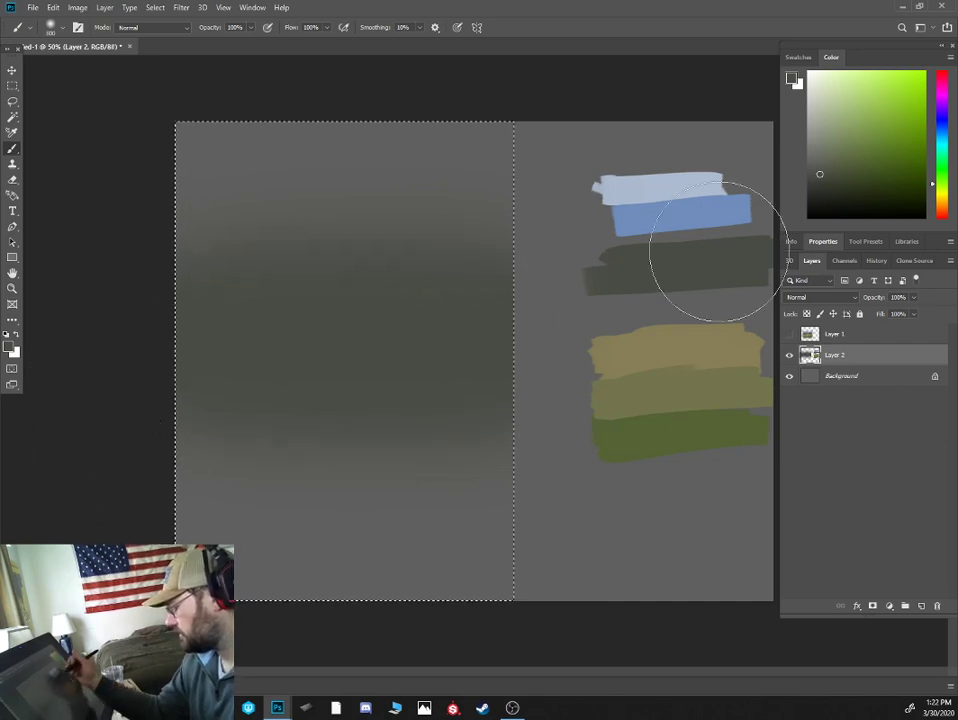
# - Sample the medium blue swatch and paint a soft sky band above the dark band with a size 400 brush
pyautogui.keyDown('alt'); pyautogui.click(648, 212); pyautogui.keyUp('alt')
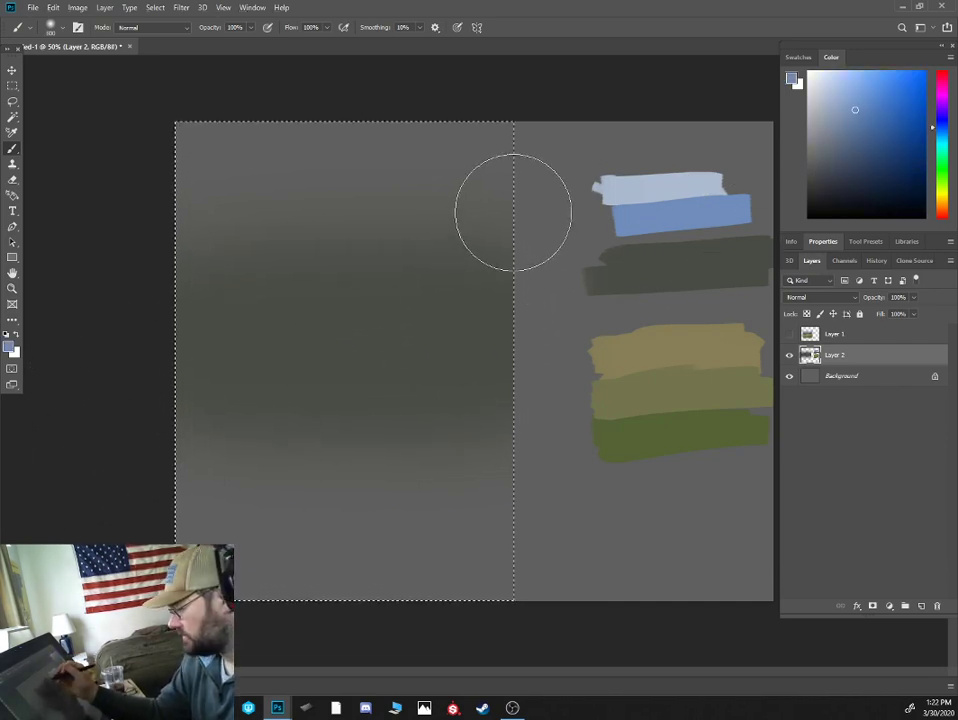
pyautogui.moveTo(513, 212); pyautogui.dragTo(526, 218)
pyautogui.moveTo(138, 217); pyautogui.dragTo(600, 208)
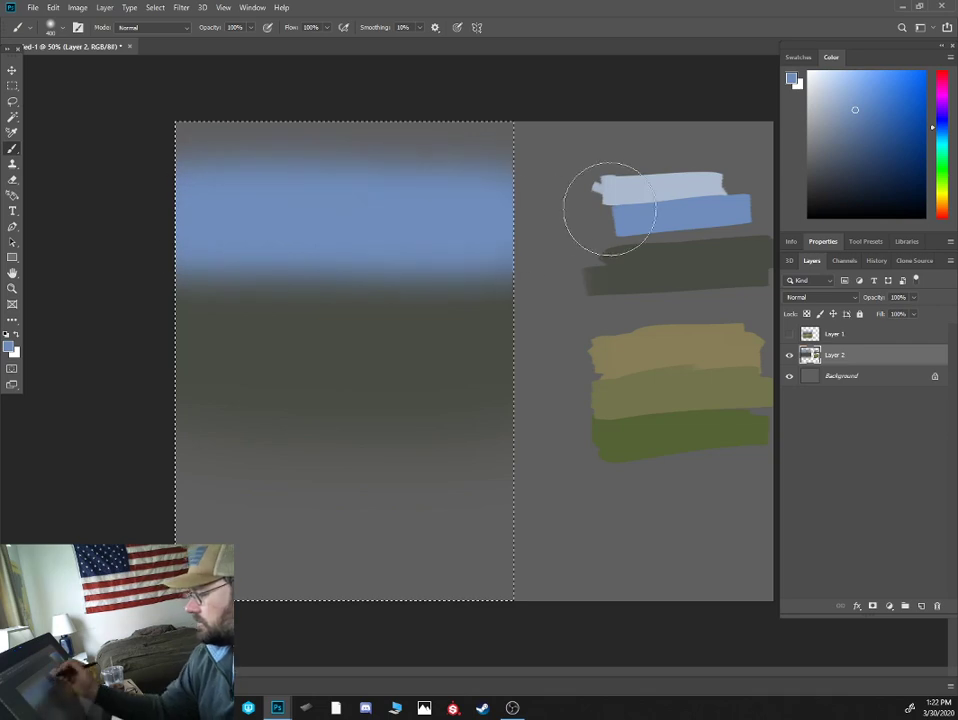
# - Fill the top of the sky with the medium blue and paint two soft clouds over it in the sampled pale blue
pyautogui.keyDown('alt'); pyautogui.click(655, 192); pyautogui.keyUp('alt')
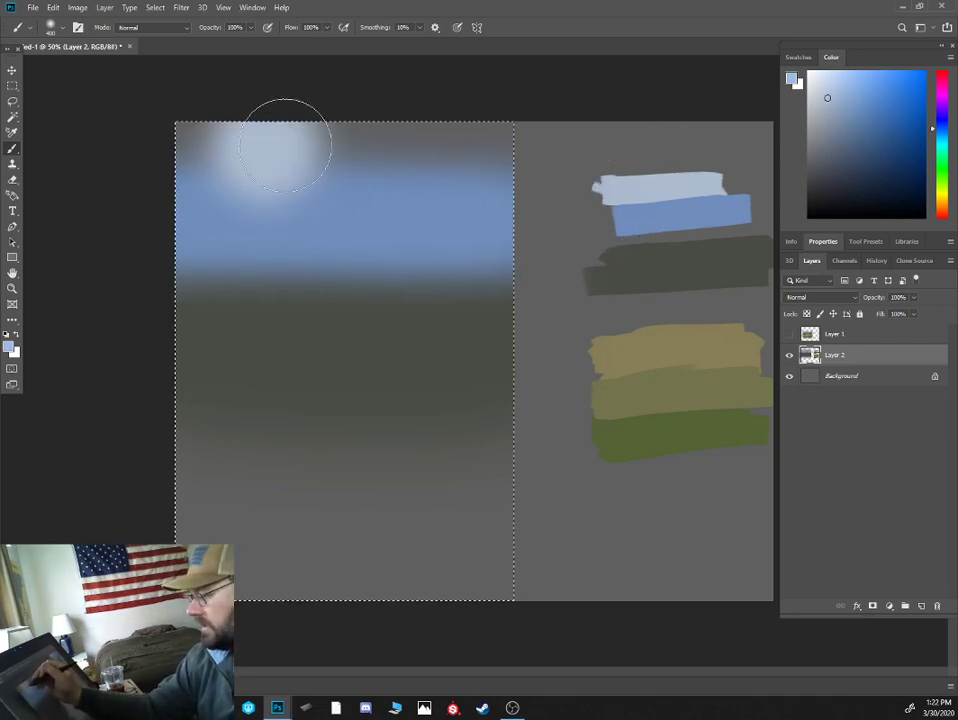
pyautogui.click(408, 154)
pyautogui.keyDown('alt'); pyautogui.click(688, 207); pyautogui.keyUp('alt')
pyautogui.moveTo(498, 135)
pyautogui.mouseDown()
pyautogui.moveTo(269, 155)
pyautogui.moveTo(451, 169)
pyautogui.moveTo(110, 150)
pyautogui.mouseUp()
pyautogui.keyDown('alt'); pyautogui.click(646, 192); pyautogui.keyUp('alt')
pyautogui.moveTo(234, 157)
pyautogui.mouseDown()
pyautogui.moveTo(220, 157)
pyautogui.moveTo(226, 166)
pyautogui.mouseUp()
pyautogui.moveTo(410, 133)
pyautogui.mouseDown()
pyautogui.moveTo(403, 164)
pyautogui.moveTo(455, 152)
pyautogui.mouseUp()
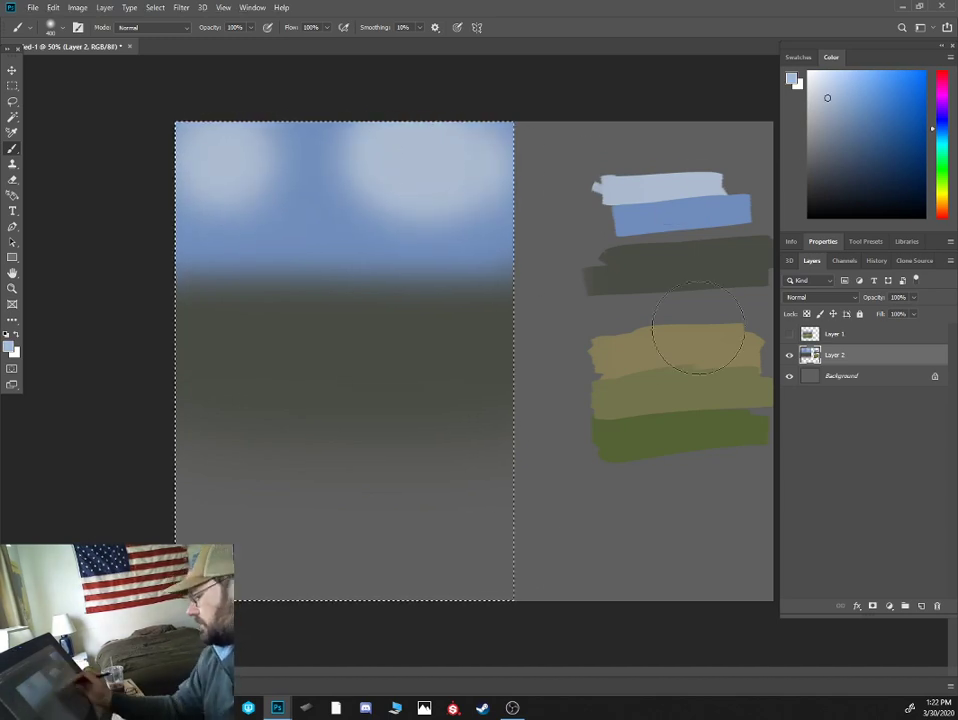
# - Sample the tan swatch and paint a soft dry-grass band over the lower part of the dark band
pyautogui.keyDown('alt'); pyautogui.click(660, 343); pyautogui.keyUp('alt')
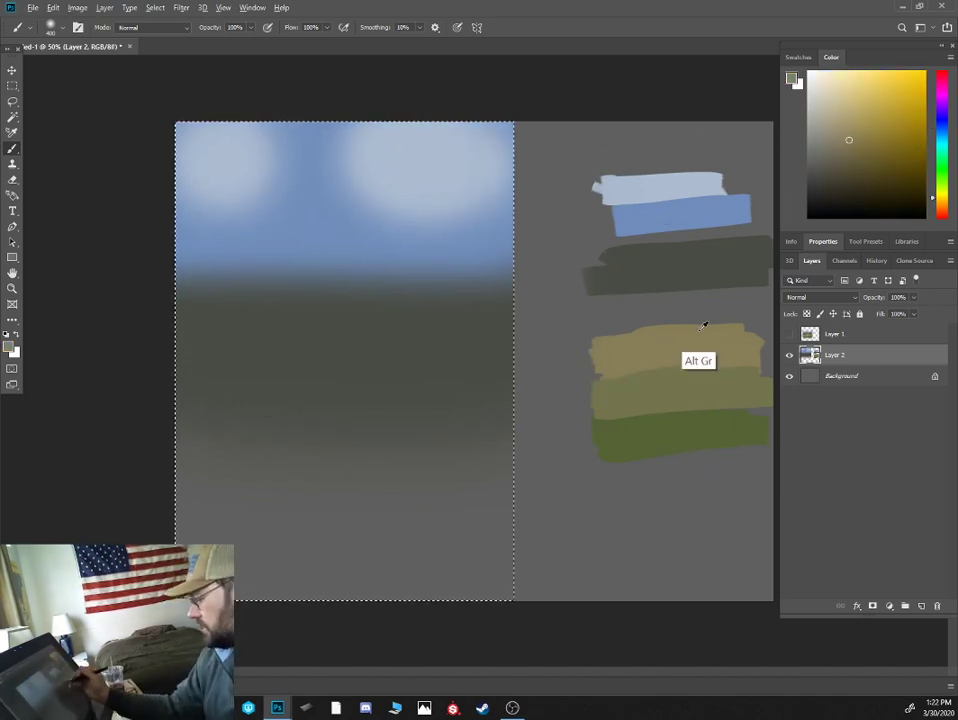
pyautogui.keyDown('alt'); pyautogui.click(704, 328); pyautogui.keyUp('alt')
pyautogui.keyDown('alt'); pyautogui.click(688, 388); pyautogui.keyUp('alt')
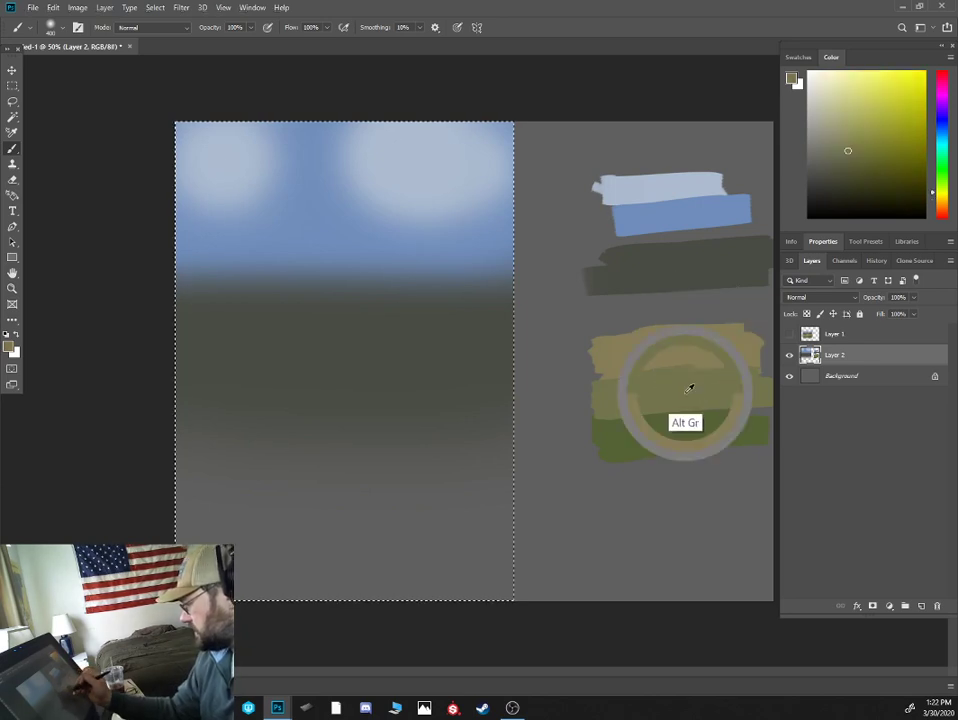
pyautogui.moveTo(688, 388); pyautogui.dragTo(670, 350)
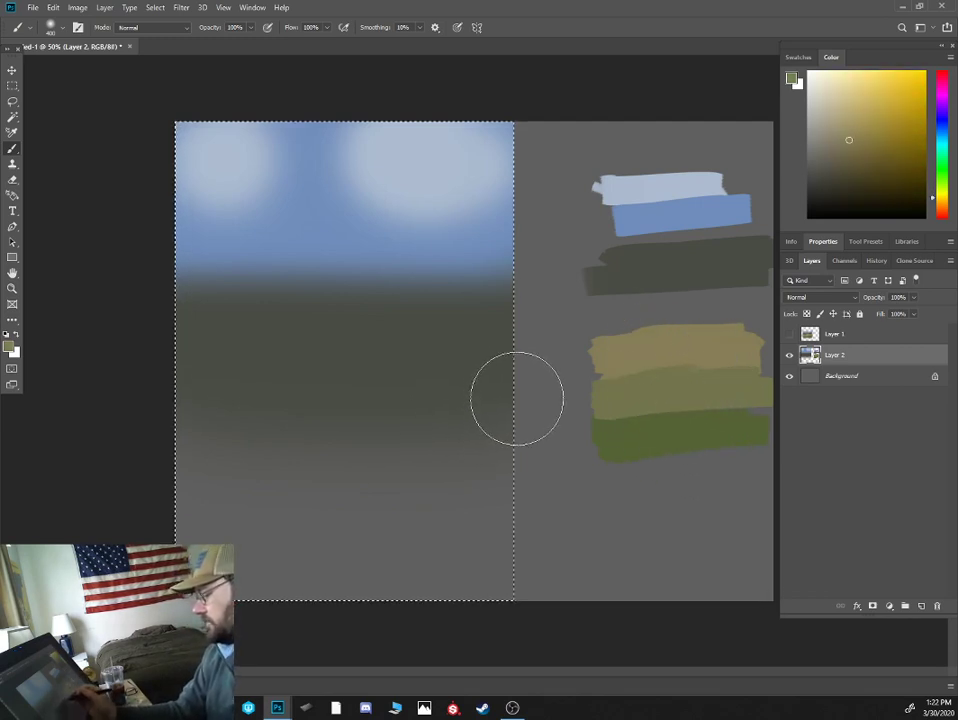
pyautogui.moveTo(515, 400); pyautogui.dragTo(118, 434)
# - Sample the olive and green swatches and paint a soft band of each below the tan, with green lowest
pyautogui.keyDown('alt'); pyautogui.click(665, 380); pyautogui.keyUp('alt')
pyautogui.moveTo(522, 460); pyautogui.dragTo(154, 511)
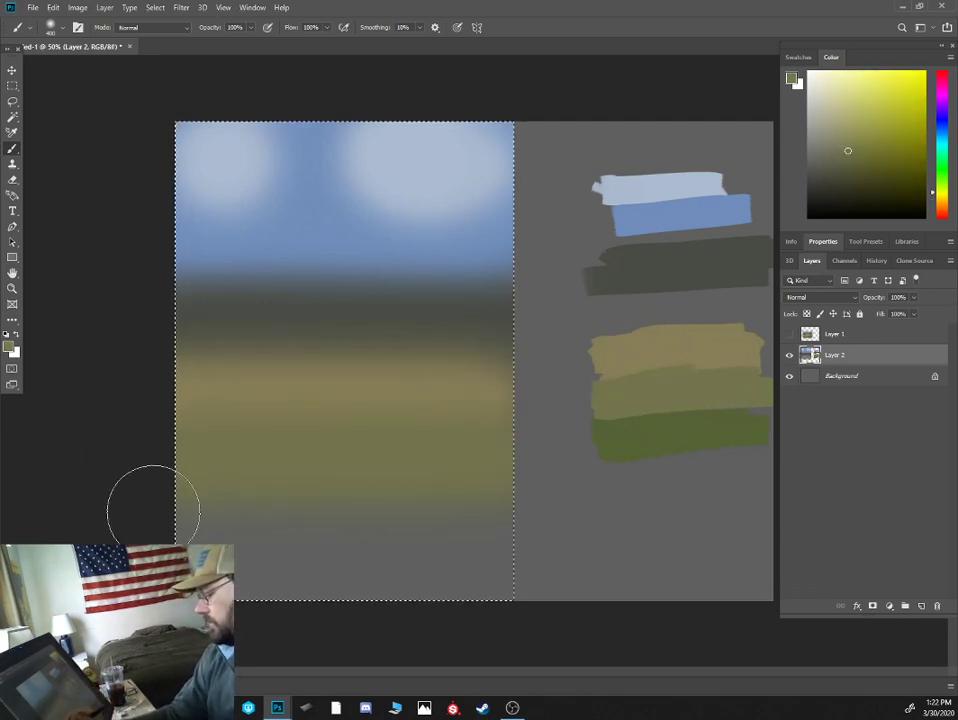
pyautogui.keyDown('alt'); pyautogui.click(670, 422); pyautogui.keyUp('alt')
pyautogui.moveTo(460, 540); pyautogui.dragTo(130, 545)
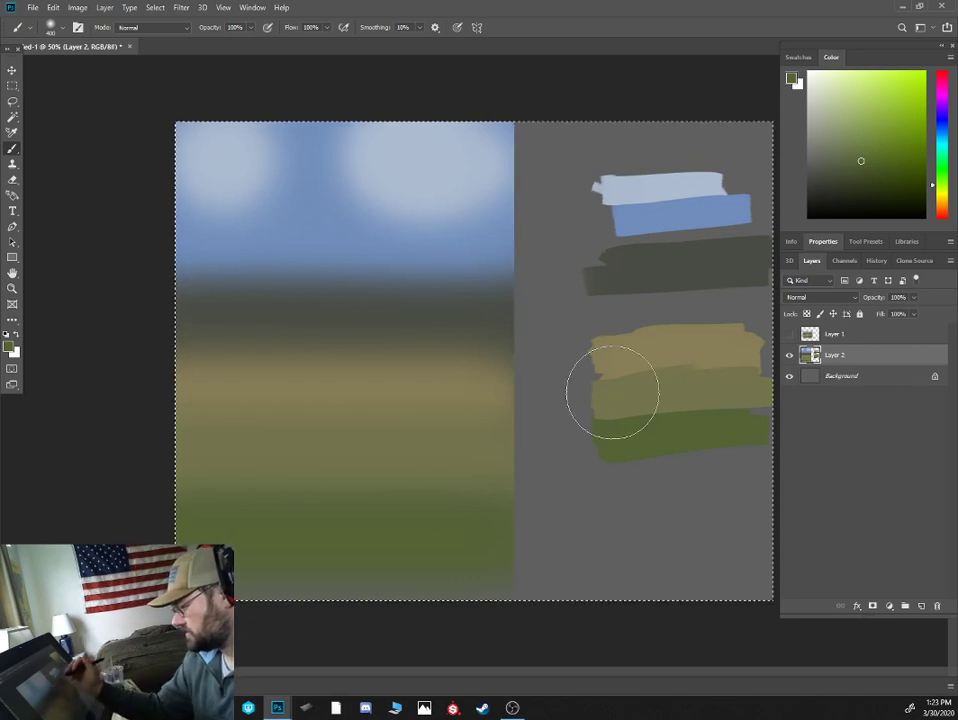
# - Stretch the painted bands across the full canvas width, clear the selection, and brush green over the bare strip along the lower edge
pyautogui.hotkey('ctrl', 'a')
pyautogui.press('m')
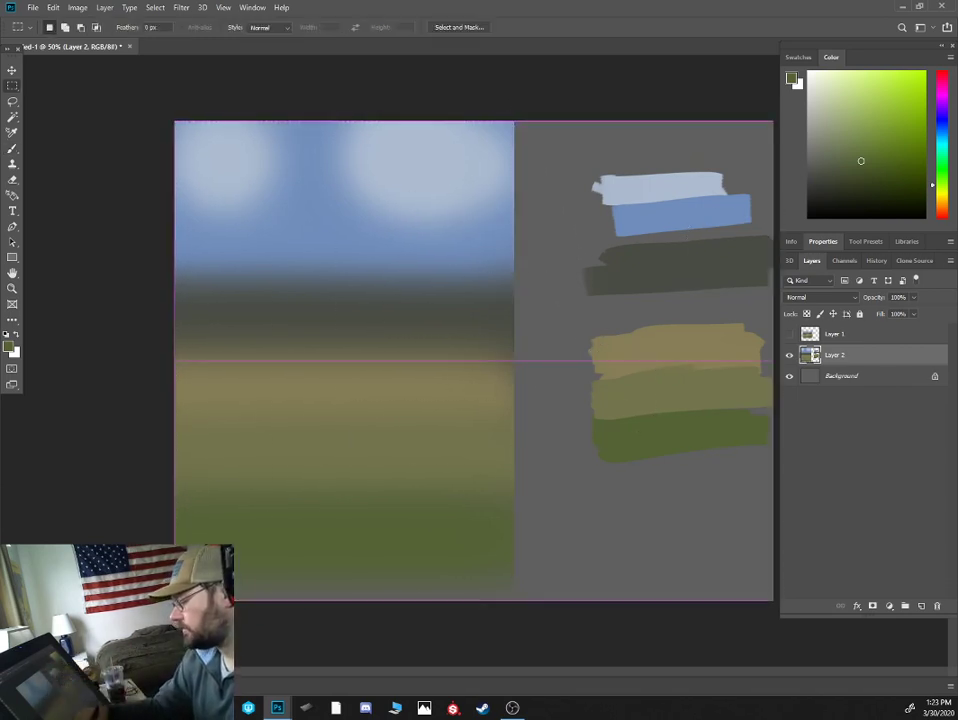
pyautogui.hotkey('ctrl', 't')
pyautogui.moveTo(528, 357); pyautogui.dragTo(789, 357)
pyautogui.click(550, 27)
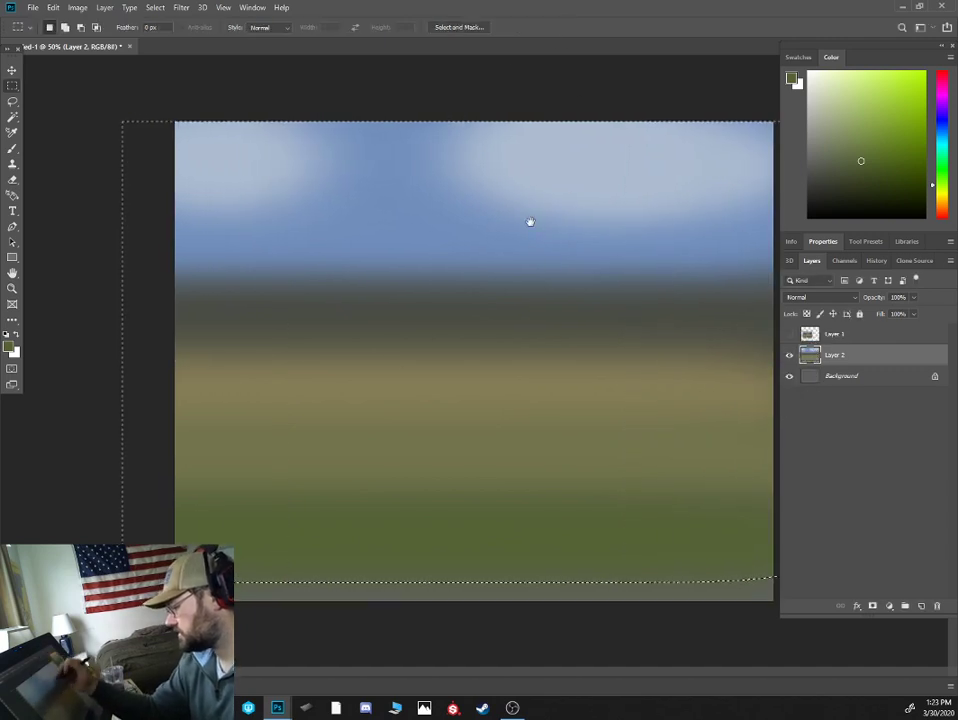
pyautogui.click(538, 317)
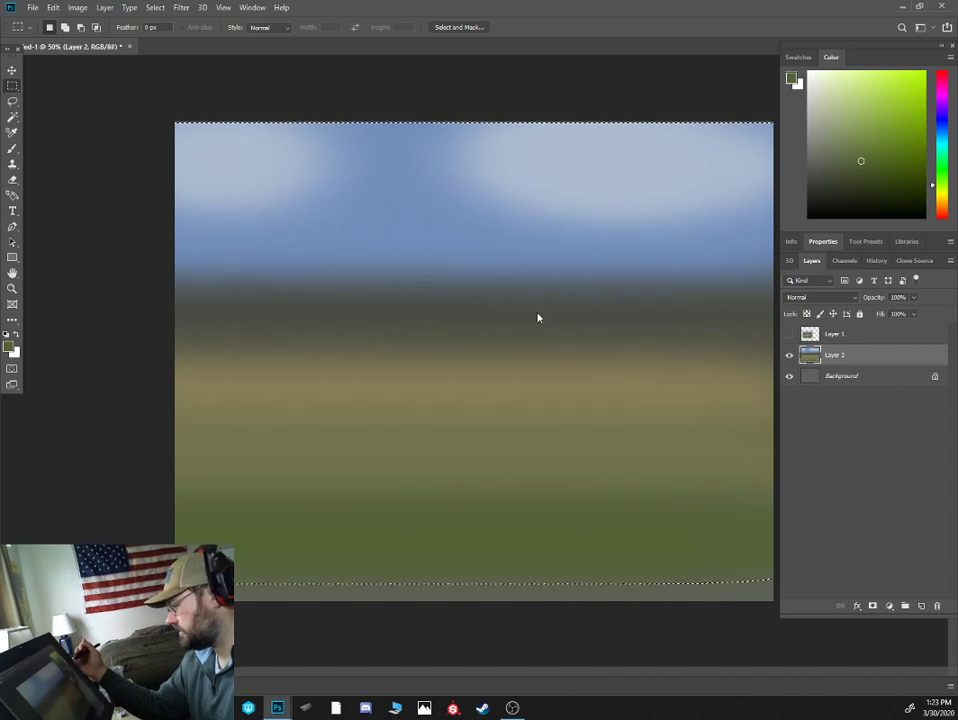
pyautogui.hotkey('ctrl', 'd')
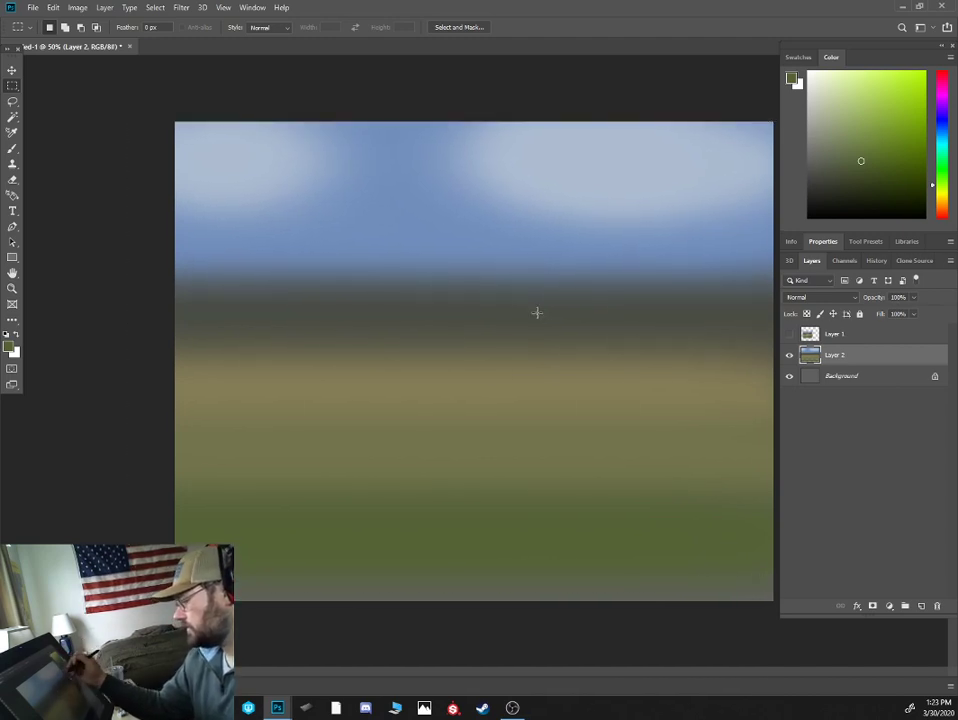
pyautogui.press('b')
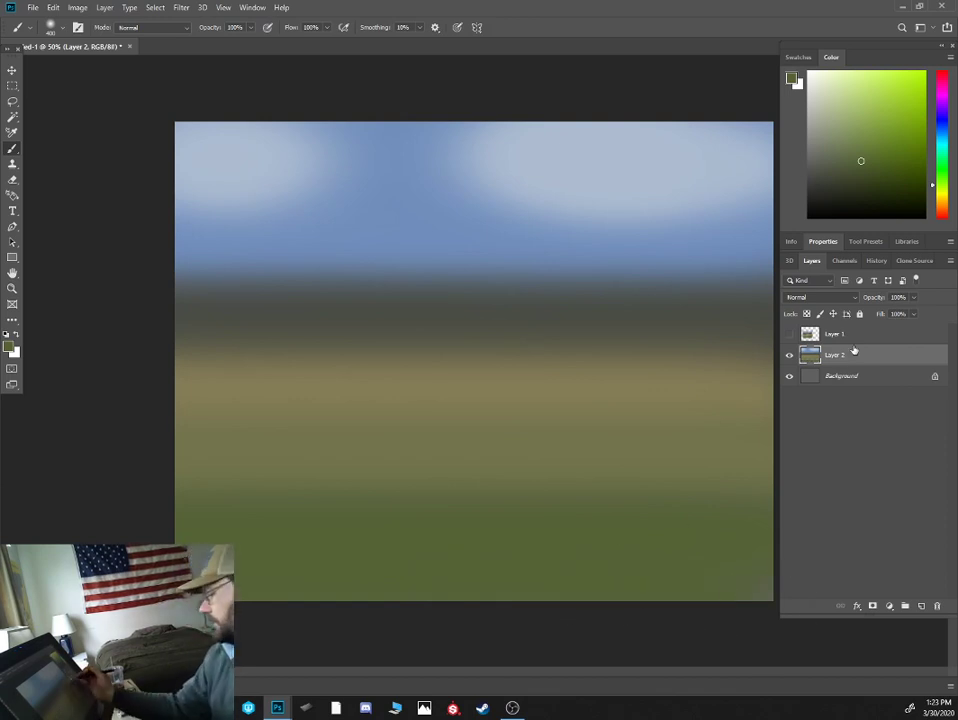
# - Add a new layer above the painting and set up a black Bic Pen brush with a fine tip
pyautogui.hotkey('ctrl', 'shift', 'alt', 'n')
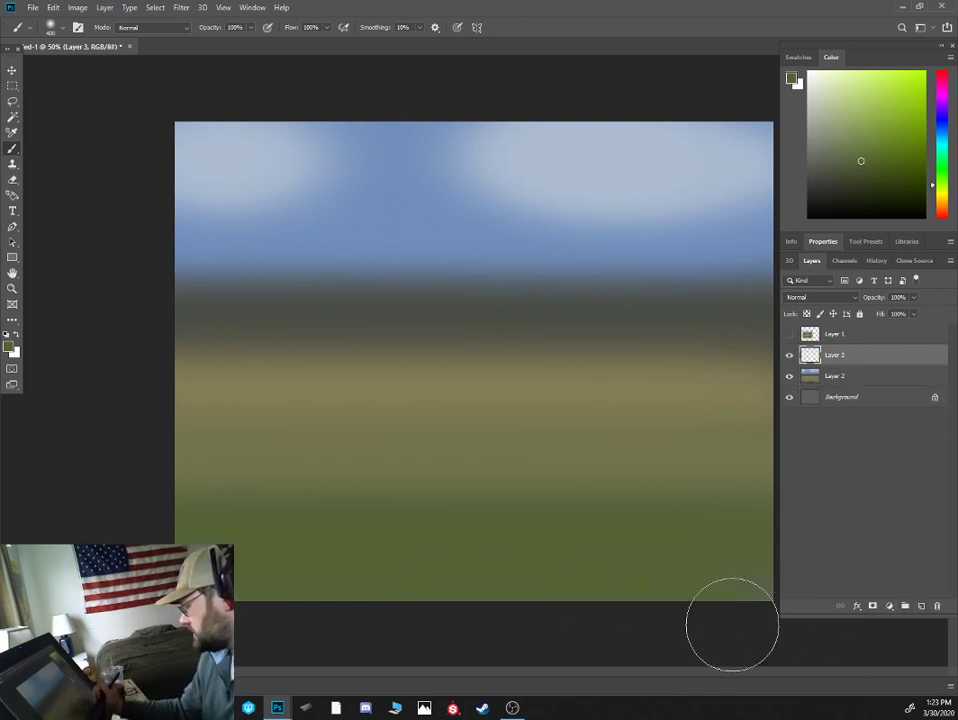
pyautogui.press('d')
pyautogui.rightClick(496, 295)
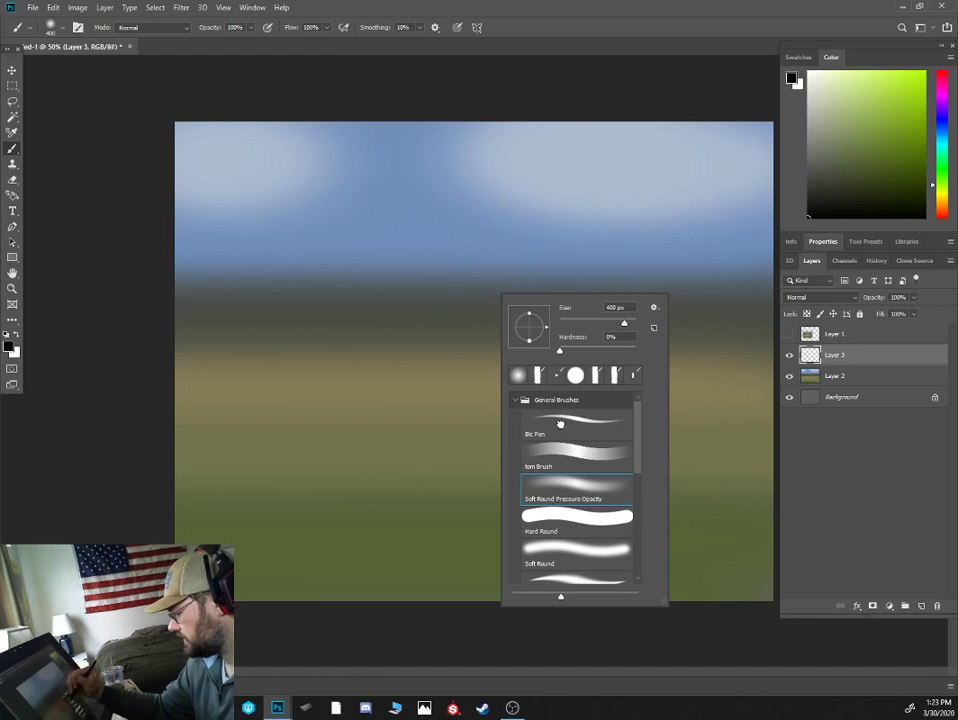
pyautogui.doubleClick(563, 424)
pyautogui.press('[')
pyautogui.press('[')
pyautogui.press('[')
pyautogui.press('[')
pyautogui.press('[')
pyautogui.press('[')
pyautogui.press('[')
pyautogui.press('[')
pyautogui.press('[')
pyautogui.press('[')
pyautogui.press('[')
pyautogui.press('[')
pyautogui.press('[')
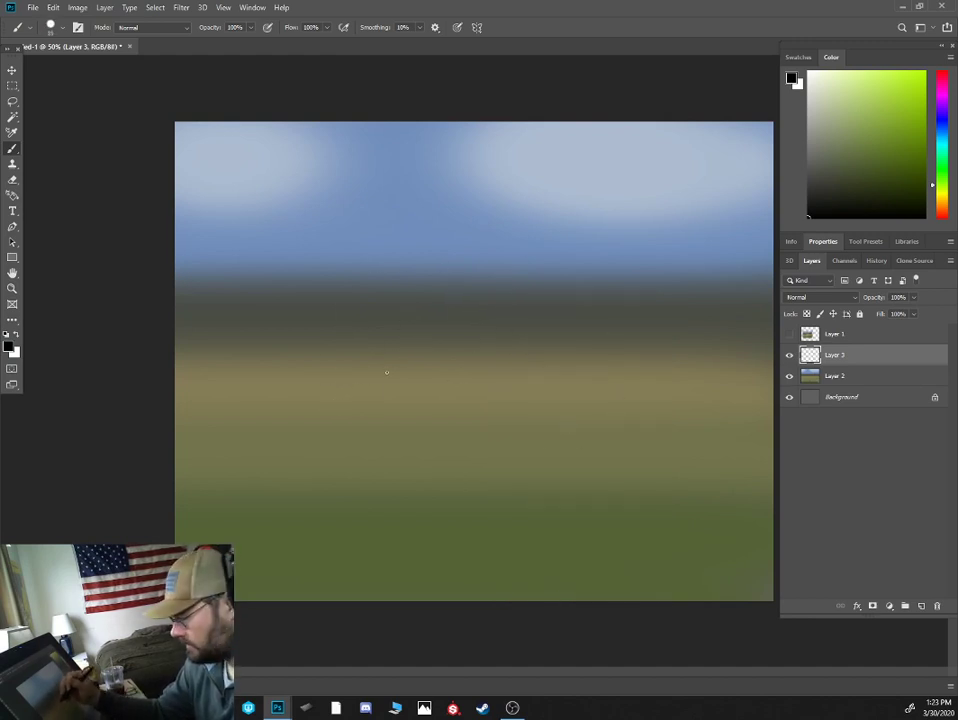
# - Fully lock Layer 2, which holds the painted colour bands
pyautogui.doubleClick(833, 378)
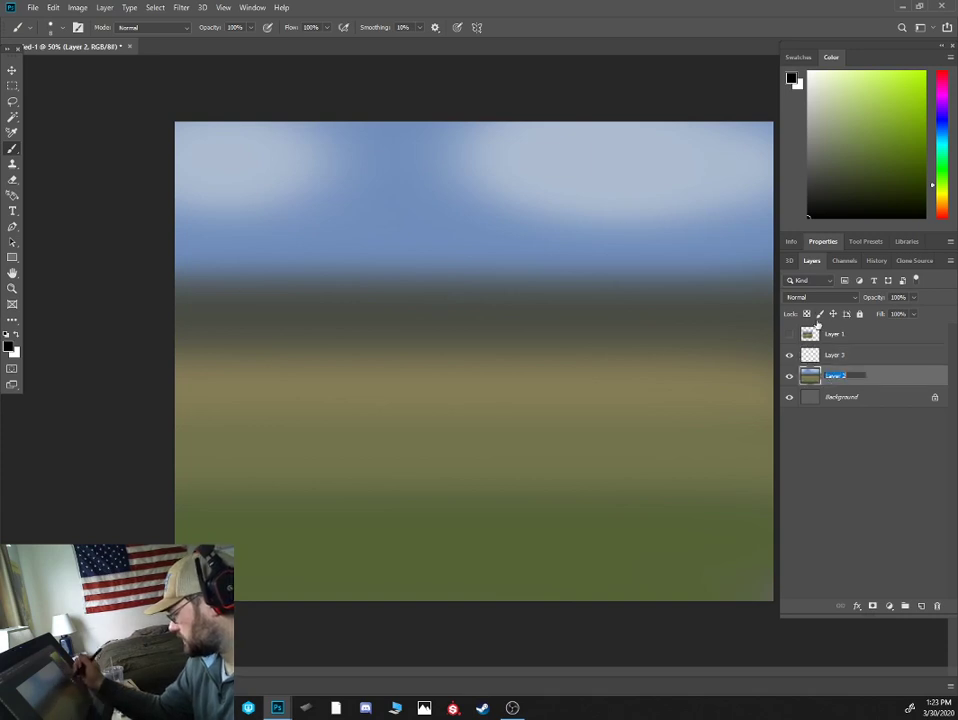
pyautogui.click(807, 315)
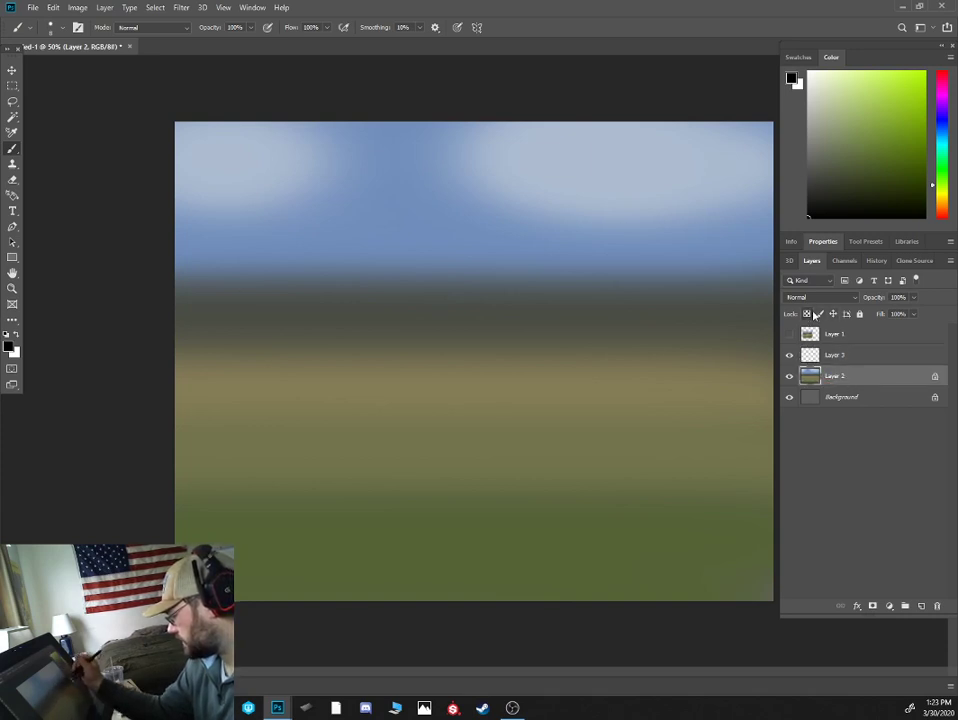
pyautogui.click(808, 315)
pyautogui.click(859, 314)
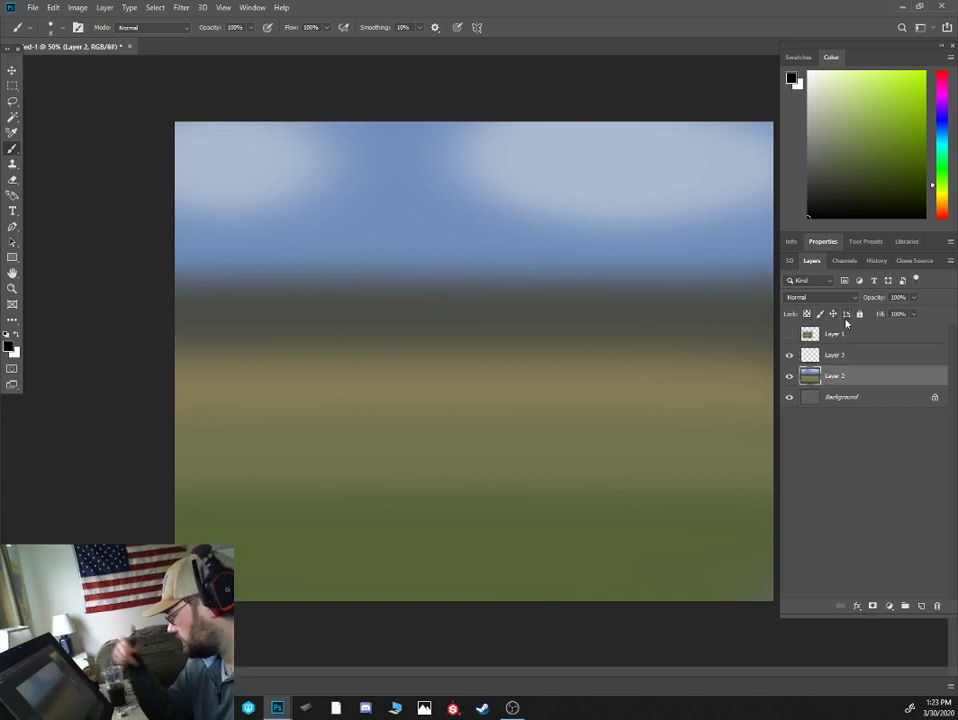
# - Rename the locked colour band layer as "Background base colors"
pyautogui.doubleClick(834, 376)
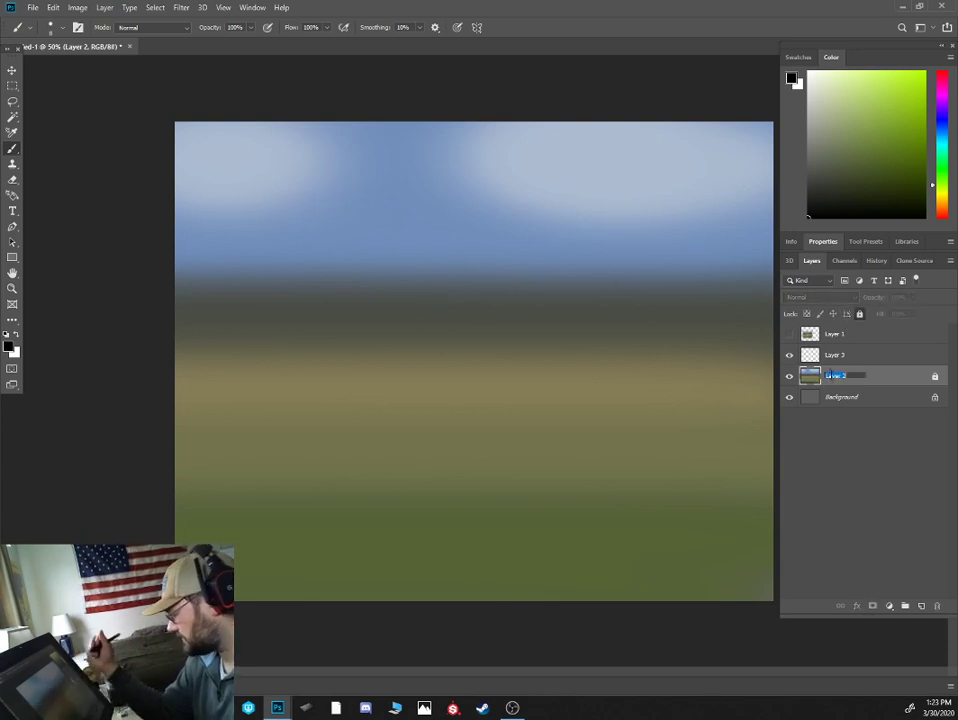
pyautogui.write('Back')
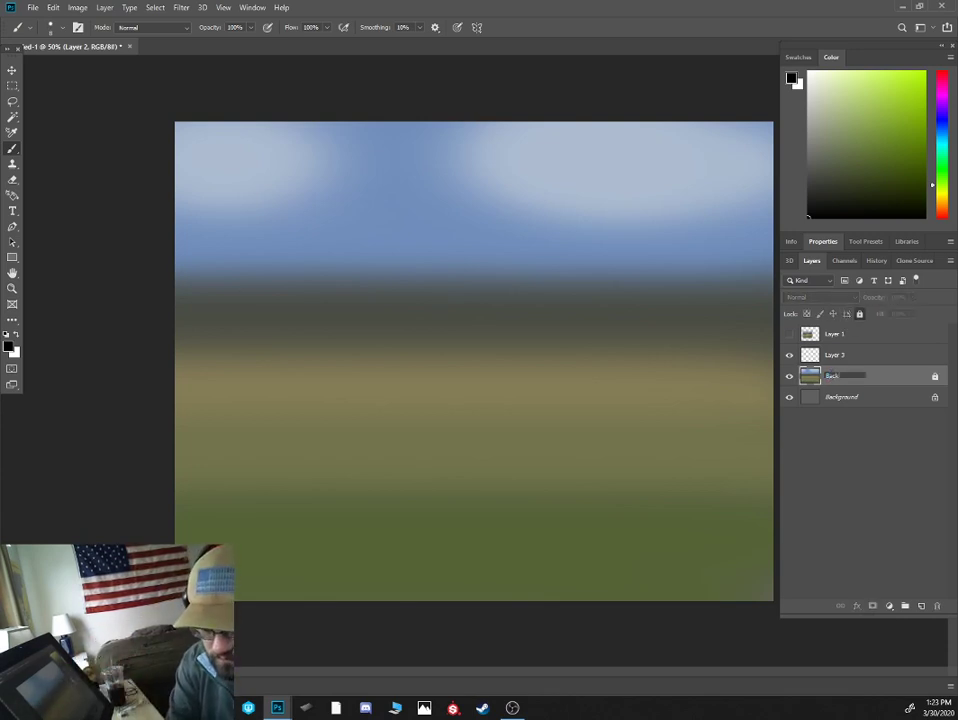
pyautogui.write('ground')
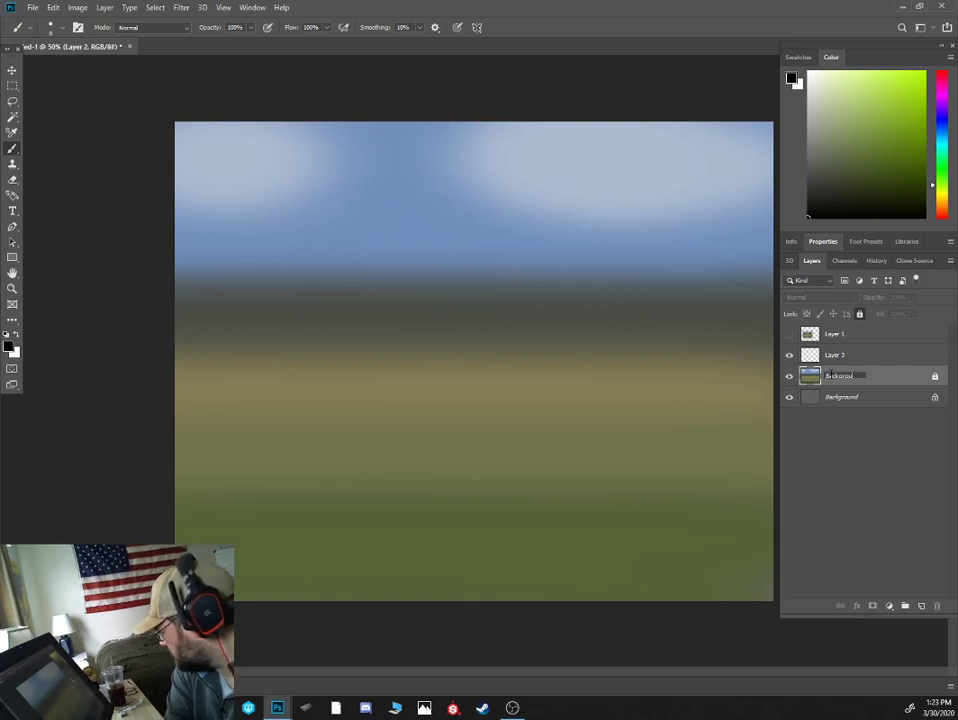
pyautogui.write(' Land')
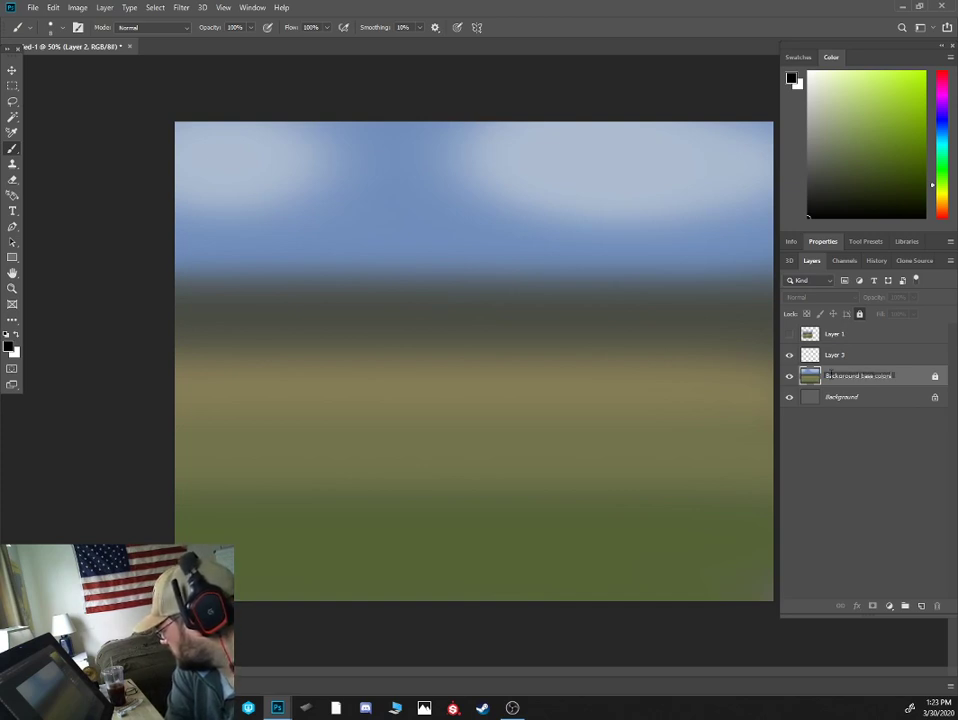
# - On Layer 3, sketch thin vertical tree-trunk lines over the dark band and a near-horizontal ground line crossing their bases
pyautogui.click(834, 356)
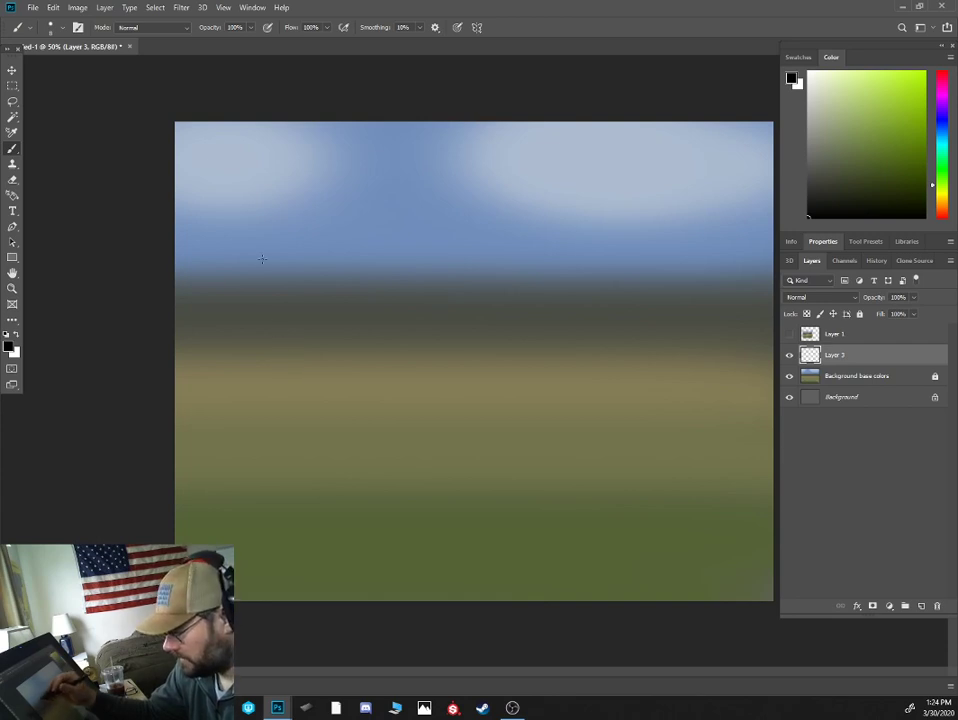
pyautogui.moveTo(262, 258); pyautogui.dragTo(259, 405)
pyautogui.moveTo(271, 253); pyautogui.dragTo(269, 372)
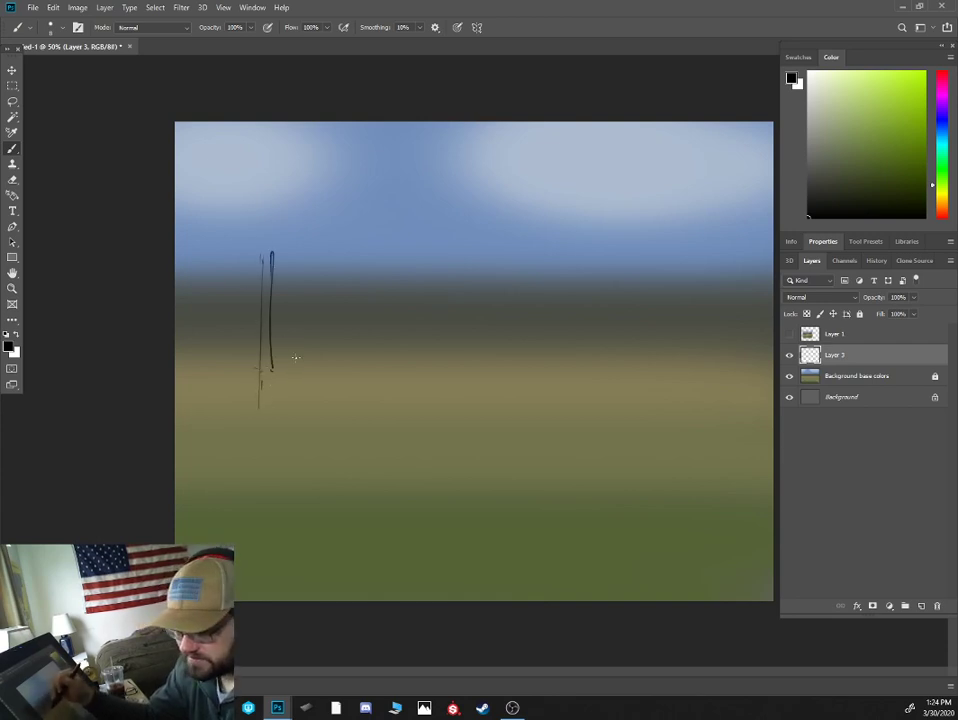
pyautogui.moveTo(301, 222); pyautogui.dragTo(307, 388)
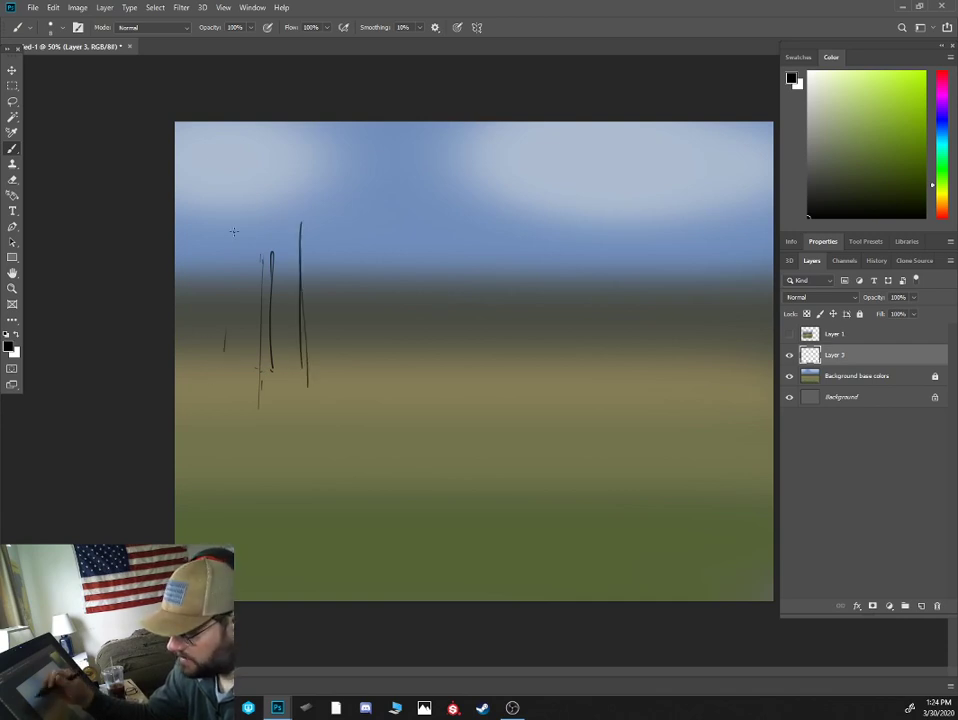
pyautogui.moveTo(230, 253); pyautogui.dragTo(229, 362)
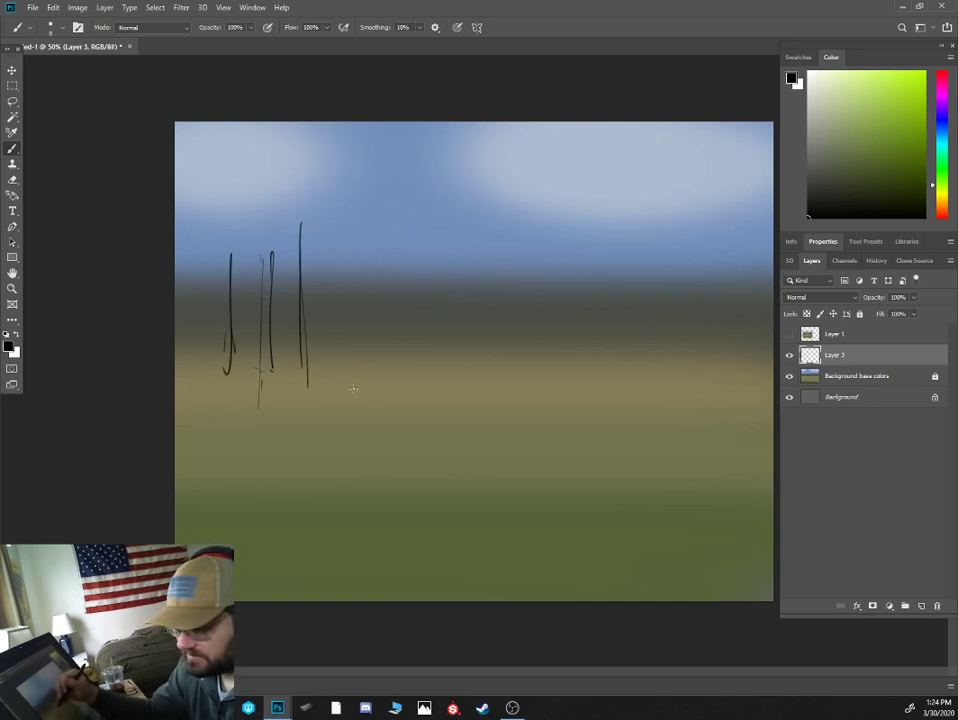
pyautogui.moveTo(239, 360); pyautogui.dragTo(446, 349)
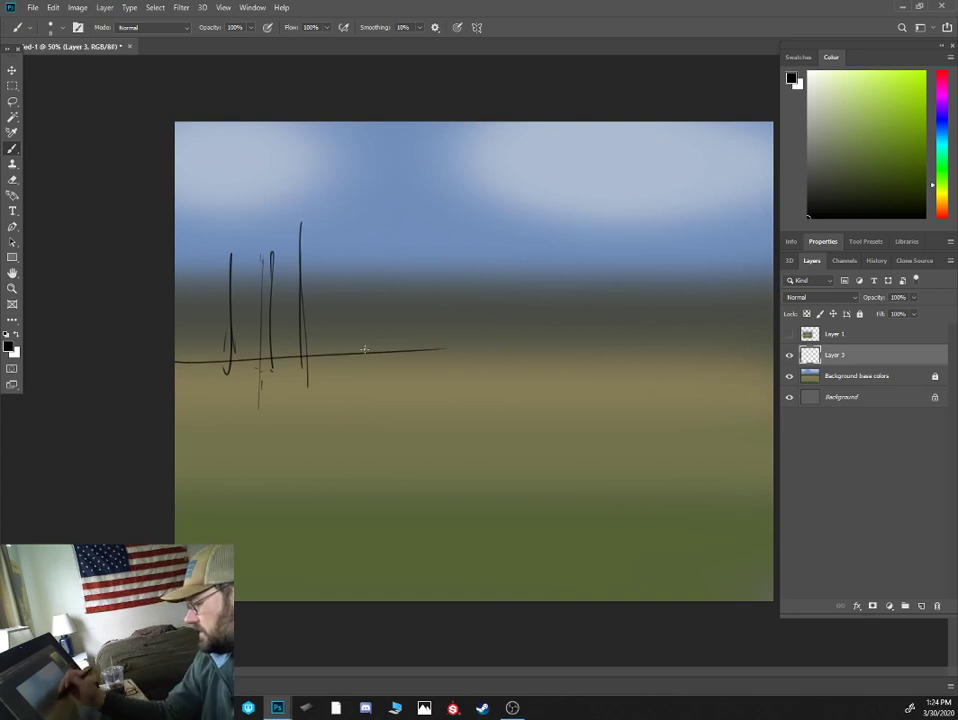
# - Lasso the group of sketched vertical lines, delete them from Layer 3, and clear the selection
pyautogui.press('l')
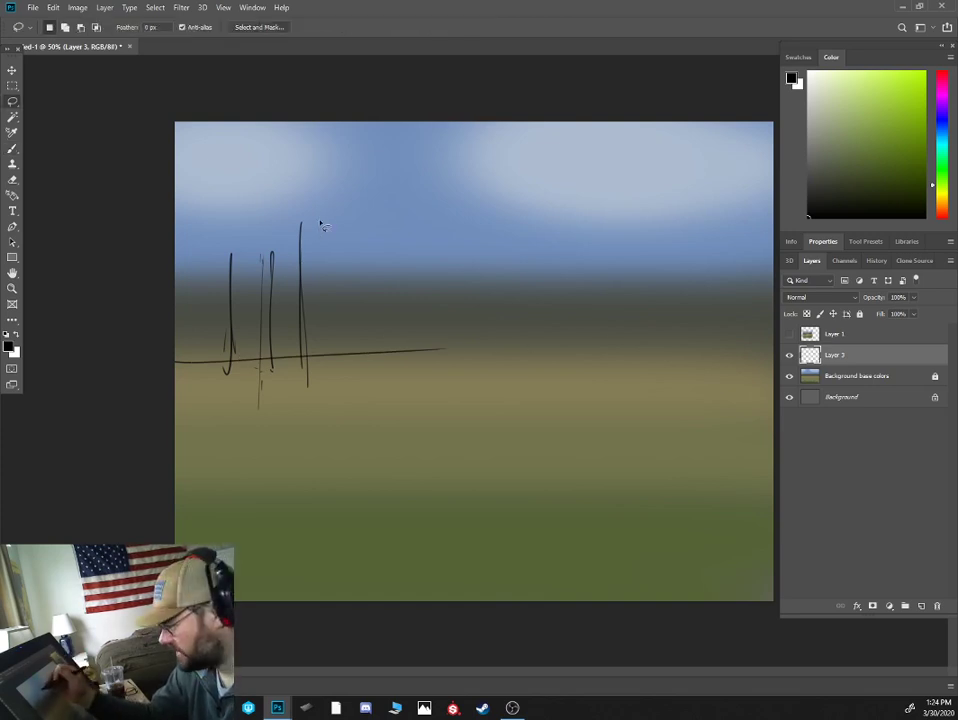
pyautogui.moveTo(314, 204)
pyautogui.mouseDown()
pyautogui.moveTo(331, 340)
pyautogui.moveTo(209, 380)
pyautogui.moveTo(322, 207)
pyautogui.mouseUp()
pyautogui.press('Delete')
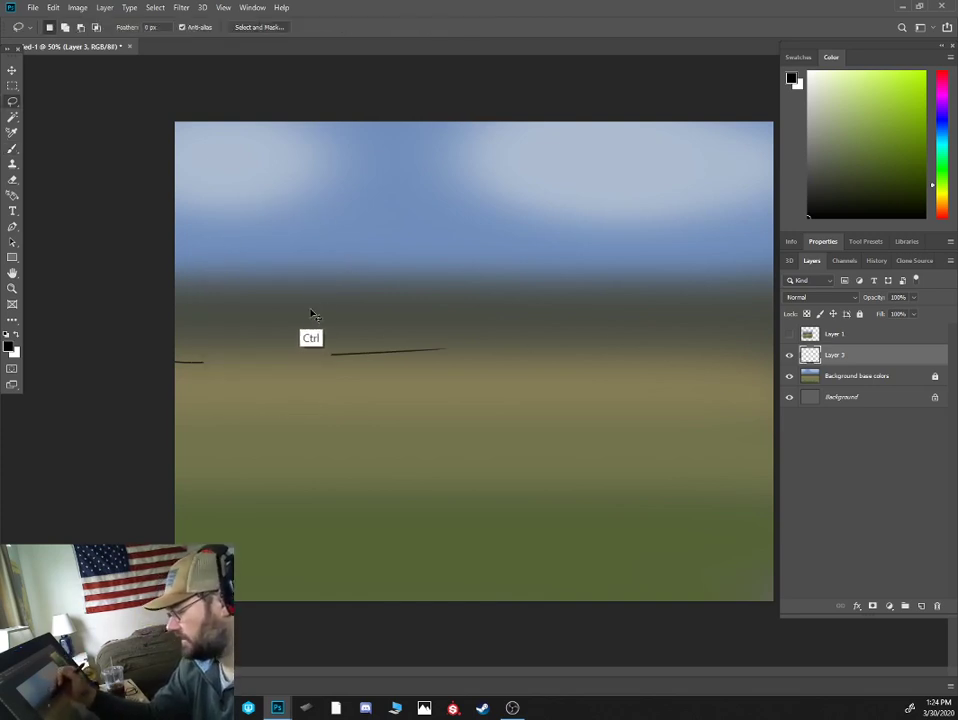
pyautogui.hotkey('ctrl', 'd')
# - Sketch three more widely spaced vertical lines on Layer 3, each taller than the one to its left
pyautogui.press('b')
pyautogui.moveTo(221, 249); pyautogui.dragTo(221, 396)
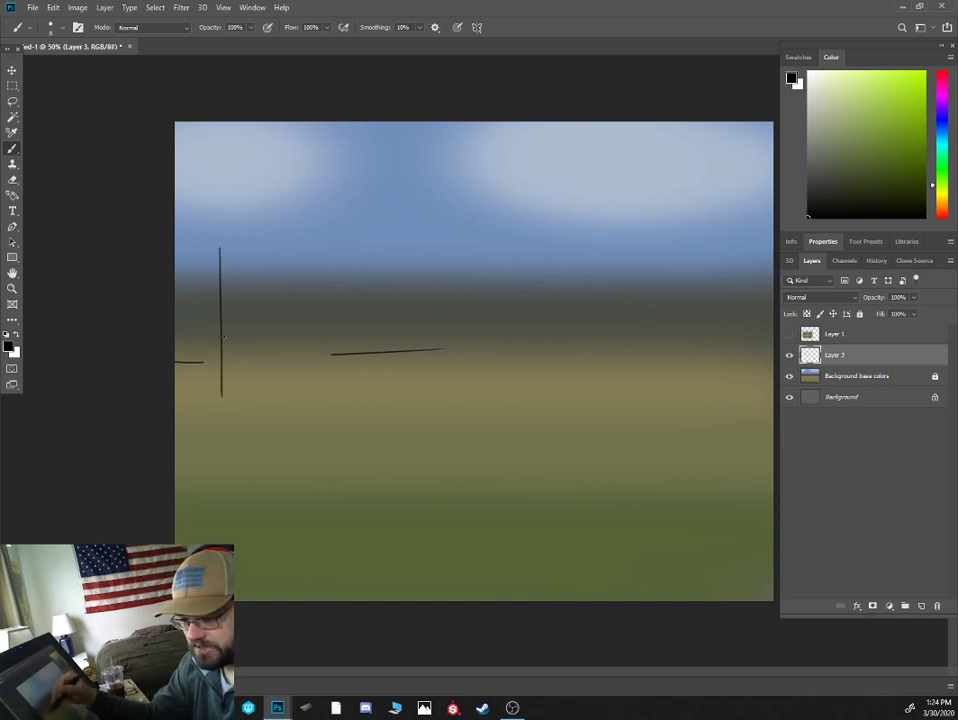
pyautogui.moveTo(266, 230); pyautogui.dragTo(268, 398)
pyautogui.moveTo(345, 374); pyautogui.dragTo(340, 177)
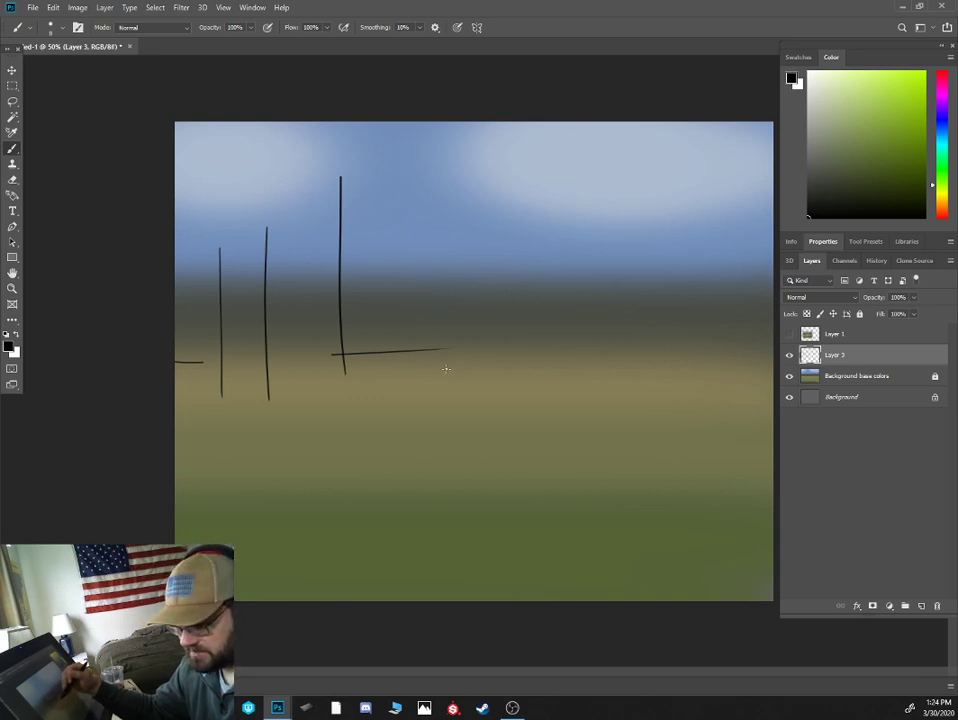
# - Sketch a tall fan-shaped grass clump in the middle of Layer 3, with strokes spreading upward from a narrow base
pyautogui.moveTo(446, 368)
pyautogui.mouseDown()
pyautogui.moveTo(474, 173)
pyautogui.moveTo(481, 258)
pyautogui.moveTo(537, 170)
pyautogui.mouseUp()
pyautogui.moveTo(460, 356)
pyautogui.mouseDown()
pyautogui.moveTo(478, 293)
pyautogui.moveTo(516, 228)
pyautogui.mouseUp()
pyautogui.moveTo(453, 304)
pyautogui.mouseDown()
pyautogui.moveTo(456, 181)
pyautogui.moveTo(450, 250)
pyautogui.mouseUp()
pyautogui.moveTo(442, 327); pyautogui.dragTo(433, 240)
pyautogui.moveTo(443, 360); pyautogui.dragTo(420, 219)
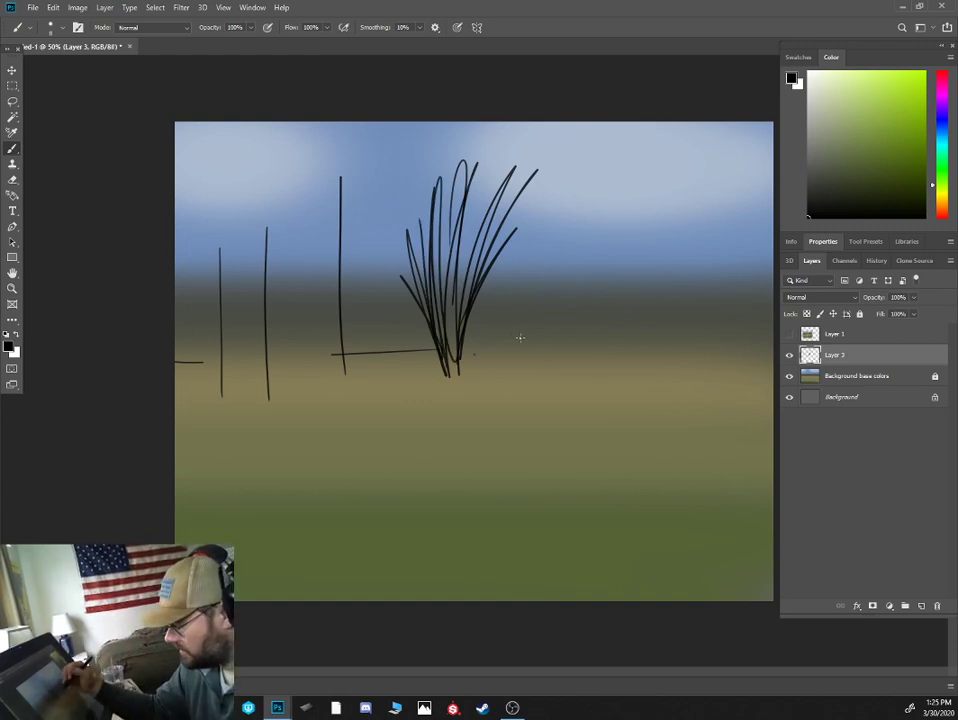
# - Add three thin stems beside the grass clump, turn the tallest into a spiky conifer, and sketch a low jagged bush next to it
pyautogui.moveTo(488, 352); pyautogui.dragTo(488, 285)
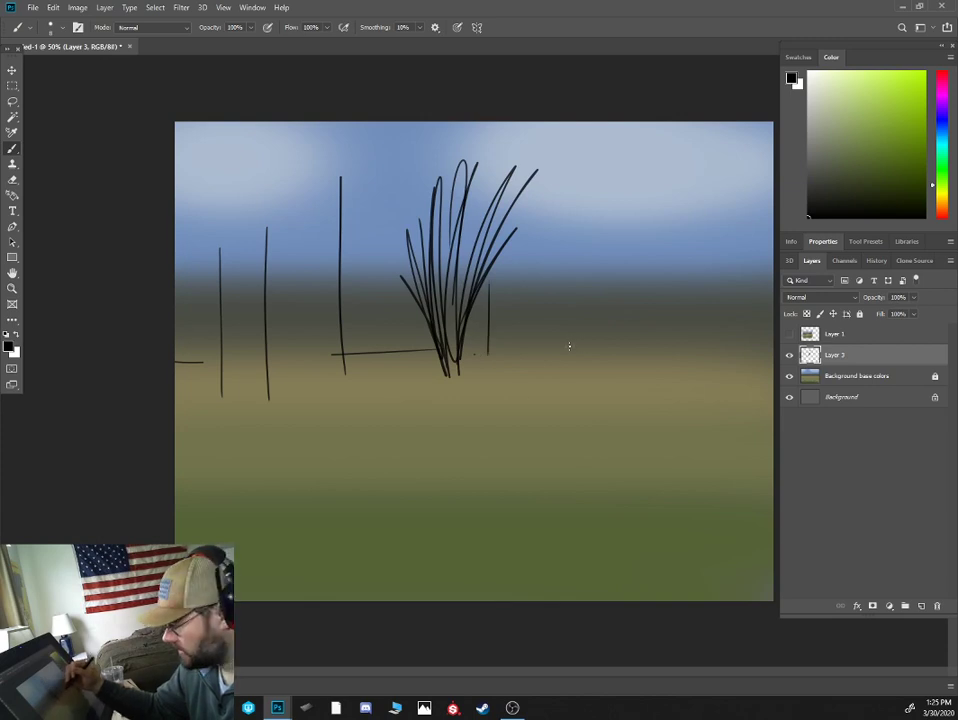
pyautogui.moveTo(572, 350); pyautogui.dragTo(557, 238)
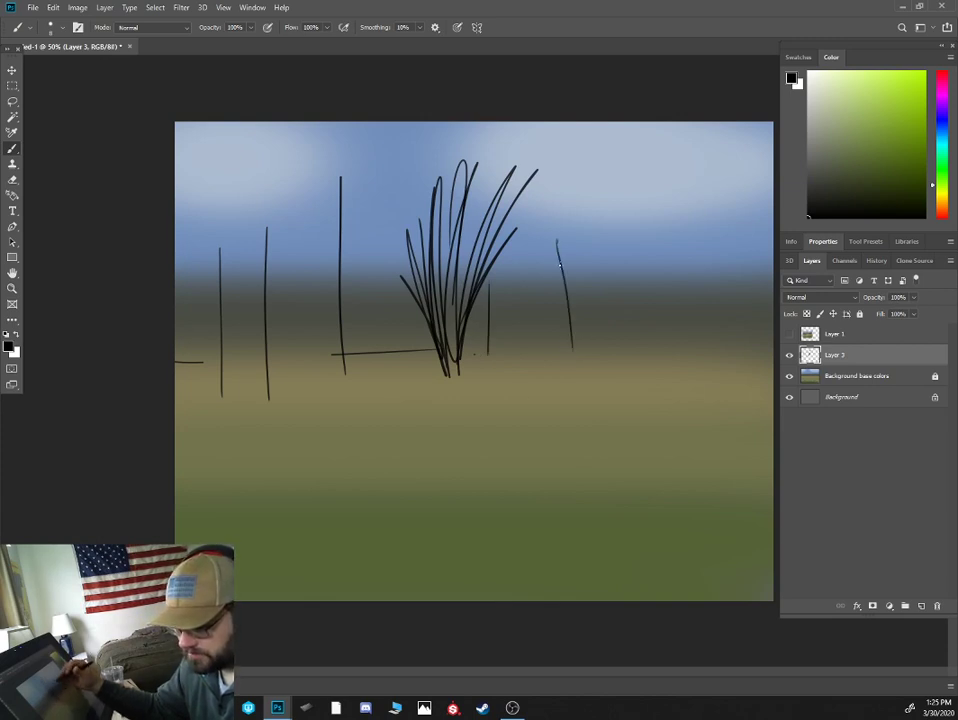
pyautogui.moveTo(604, 349); pyautogui.dragTo(606, 222)
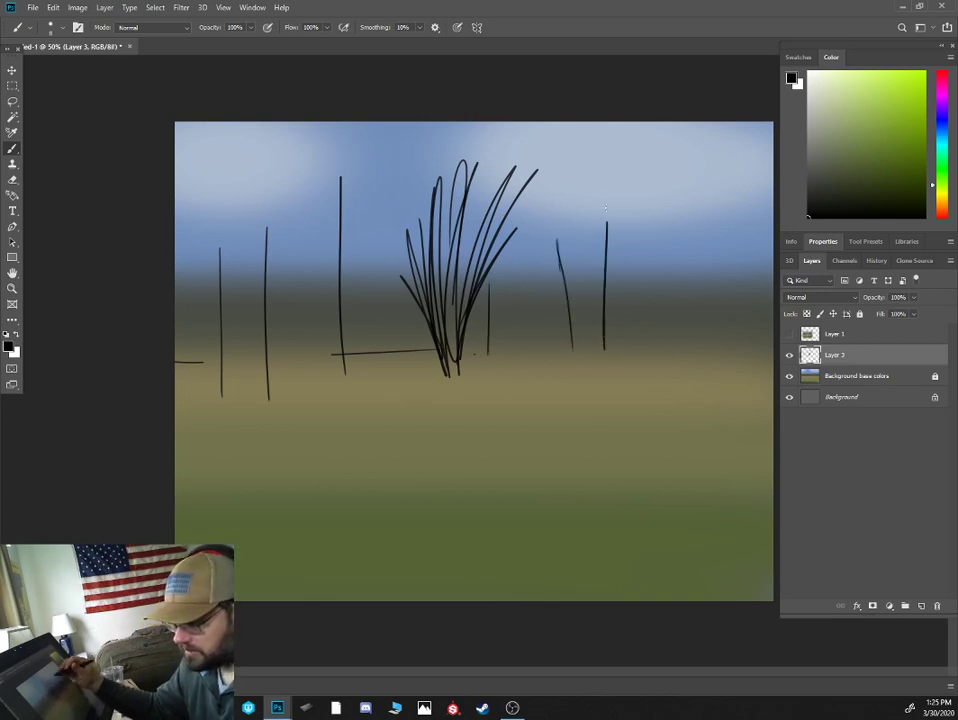
pyautogui.moveTo(600, 283)
pyautogui.mouseDown()
pyautogui.moveTo(588, 205)
pyautogui.moveTo(606, 226)
pyautogui.moveTo(638, 202)
pyautogui.moveTo(614, 234)
pyautogui.moveTo(638, 228)
pyautogui.moveTo(623, 263)
pyautogui.moveTo(612, 218)
pyautogui.moveTo(626, 196)
pyautogui.moveTo(606, 206)
pyautogui.moveTo(592, 188)
pyautogui.moveTo(608, 202)
pyautogui.moveTo(633, 180)
pyautogui.moveTo(610, 170)
pyautogui.moveTo(608, 197)
pyautogui.moveTo(586, 197)
pyautogui.moveTo(590, 287)
pyautogui.mouseUp()
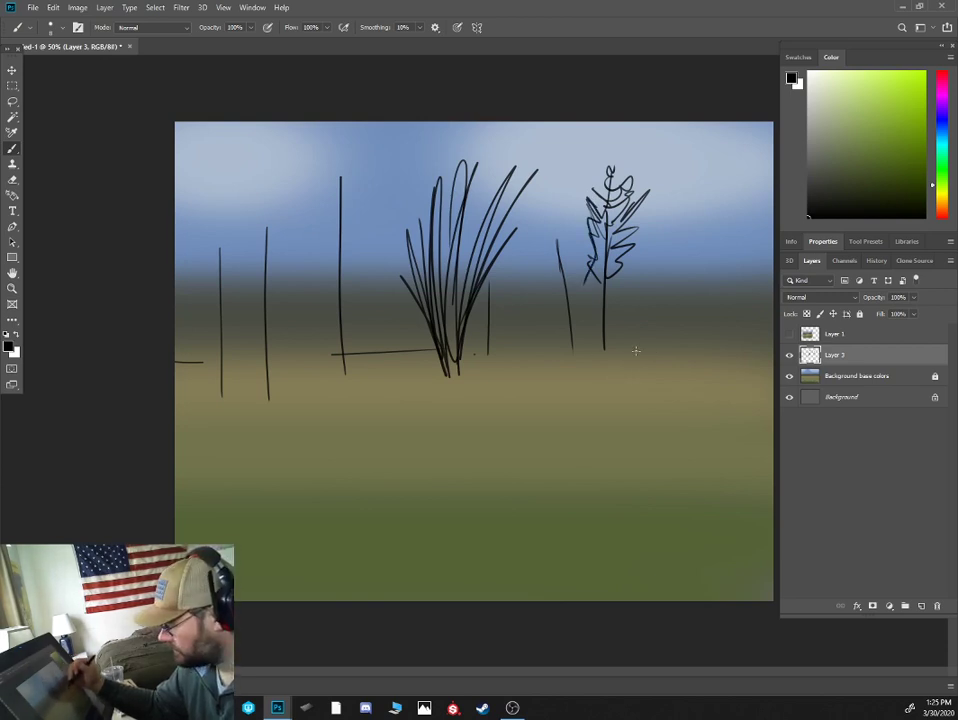
pyautogui.moveTo(630, 346)
pyautogui.mouseDown()
pyautogui.moveTo(644, 306)
pyautogui.moveTo(658, 304)
pyautogui.moveTo(677, 320)
pyautogui.moveTo(673, 345)
pyautogui.moveTo(670, 332)
pyautogui.moveTo(694, 356)
pyautogui.moveTo(644, 354)
pyautogui.moveTo(676, 356)
pyautogui.mouseUp()
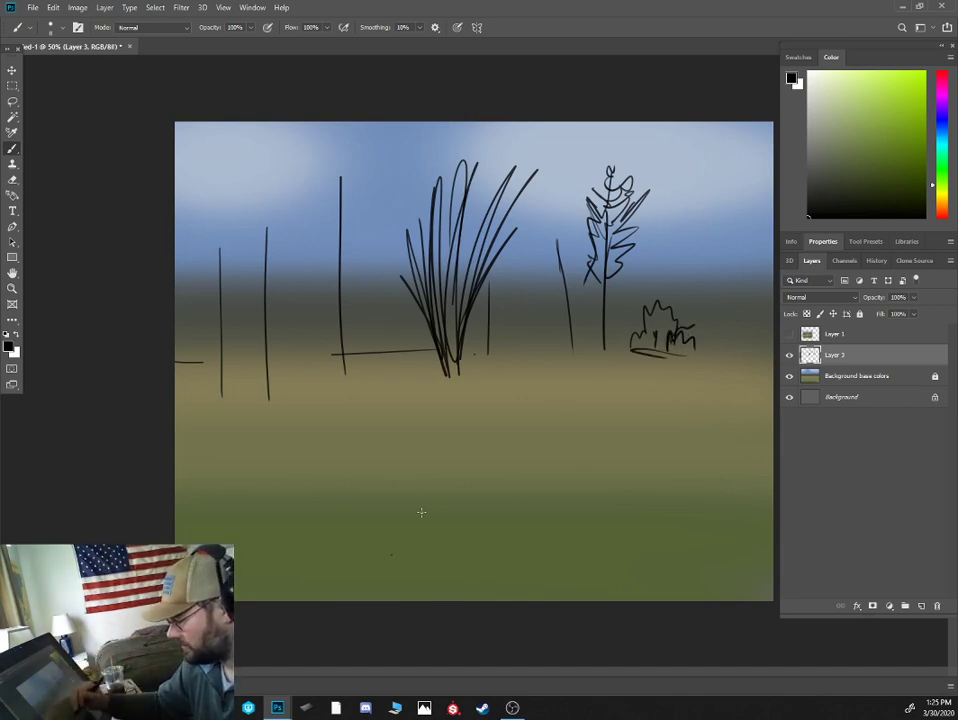
# - Sketch two small box-shaped blocks side by side in the green foreground, one lower than the other
pyautogui.moveTo(398, 509)
pyautogui.mouseDown()
pyautogui.moveTo(432, 547)
pyautogui.moveTo(413, 501)
pyautogui.moveTo(444, 509)
pyautogui.moveTo(436, 493)
pyautogui.moveTo(444, 500)
pyautogui.moveTo(454, 480)
pyautogui.moveTo(486, 485)
pyautogui.moveTo(456, 534)
pyautogui.mouseUp()
pyautogui.moveTo(456, 526)
pyautogui.mouseDown()
pyautogui.moveTo(489, 531)
pyautogui.moveTo(491, 490)
pyautogui.mouseUp()
pyautogui.moveTo(487, 483)
pyautogui.mouseDown()
pyautogui.moveTo(506, 481)
pyautogui.moveTo(509, 527)
pyautogui.mouseUp()
pyautogui.moveTo(444, 470); pyautogui.dragTo(516, 476)
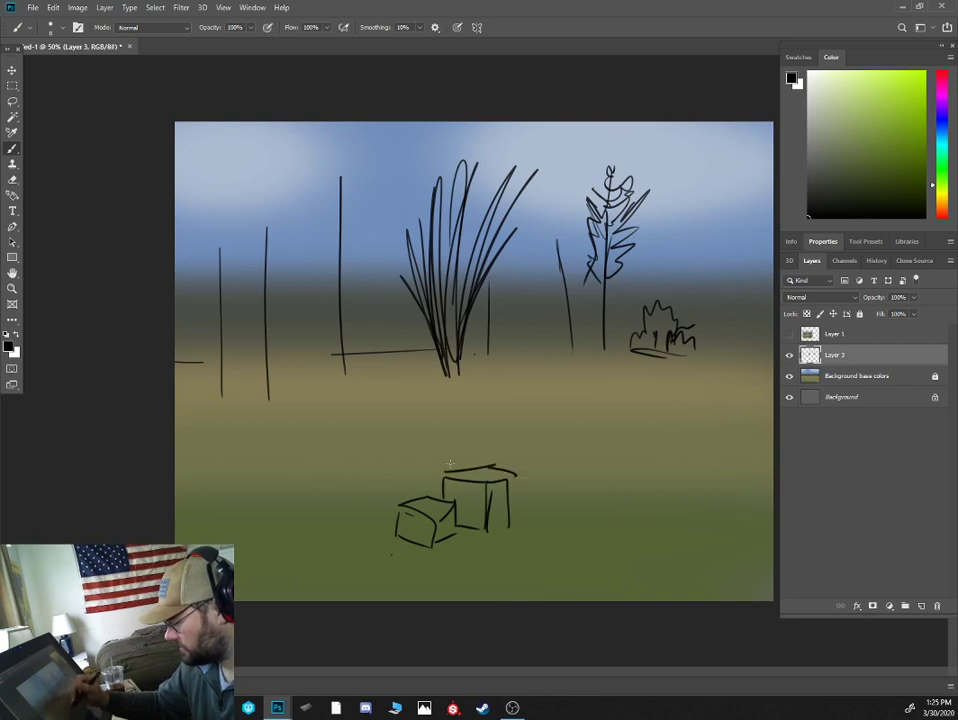
# - Sketch a tall rectangular block behind the two small foreground blocks and strengthen its upper face and side edge
pyautogui.moveTo(407, 496)
pyautogui.mouseDown()
pyautogui.moveTo(408, 470)
pyautogui.moveTo(449, 406)
pyautogui.moveTo(459, 468)
pyautogui.mouseUp()
pyautogui.moveTo(457, 411); pyautogui.dragTo(471, 406)
pyautogui.moveTo(471, 406); pyautogui.dragTo(471, 469)
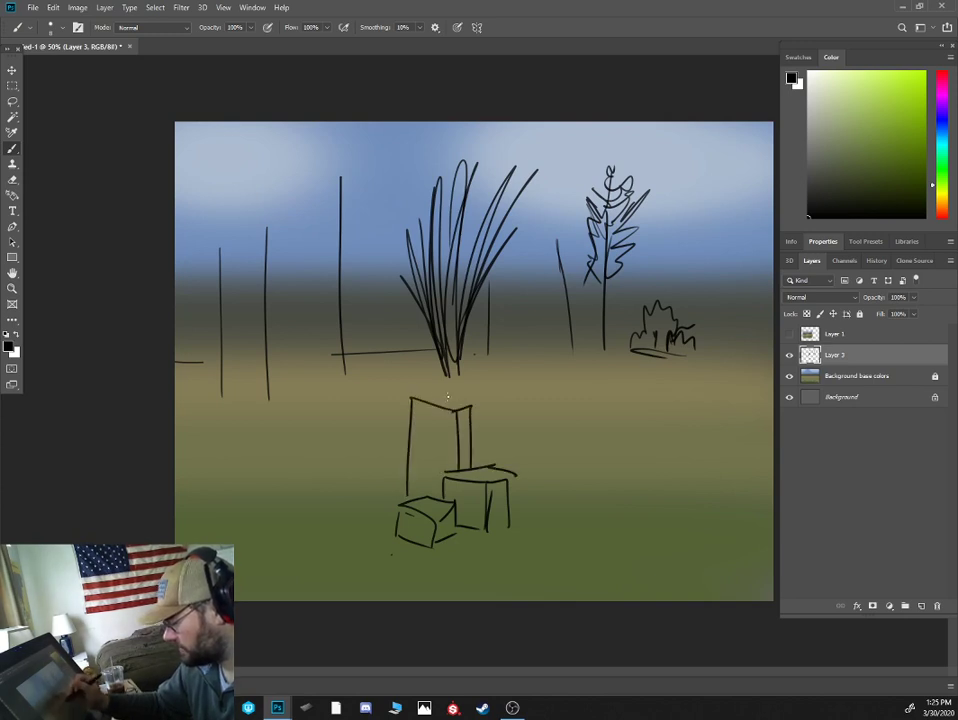
pyautogui.moveTo(417, 395)
pyautogui.mouseDown()
pyautogui.moveTo(443, 392)
pyautogui.moveTo(470, 406)
pyautogui.mouseUp()
pyautogui.moveTo(407, 495); pyautogui.dragTo(407, 503)
pyautogui.moveTo(409, 395); pyautogui.dragTo(464, 398)
pyautogui.moveTo(464, 398); pyautogui.dragTo(455, 410)
pyautogui.moveTo(410, 399); pyautogui.dragTo(439, 404)
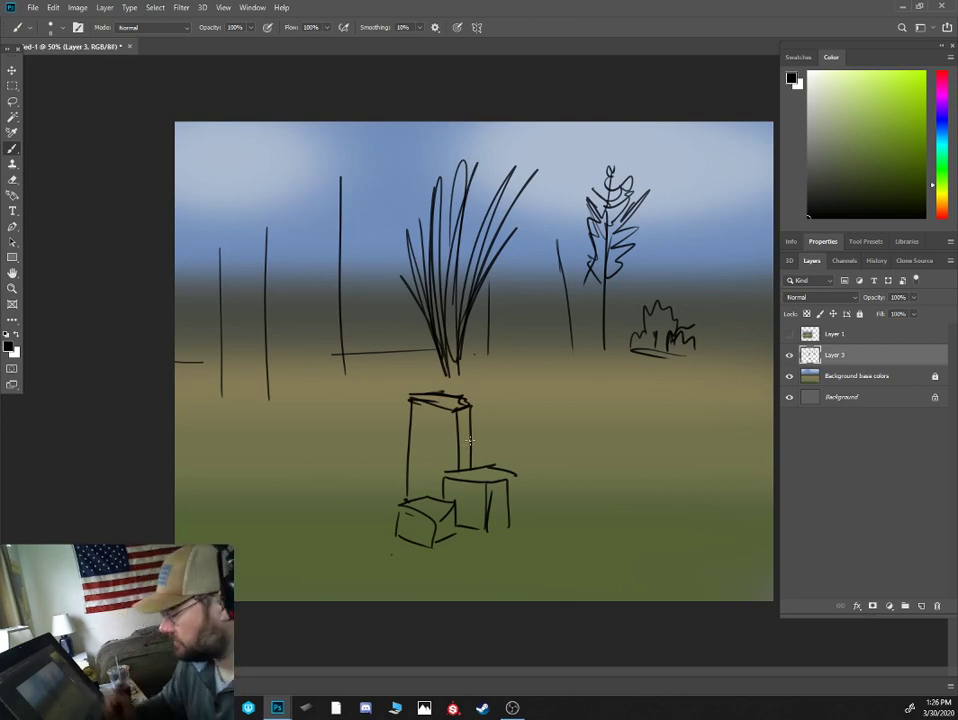
pyautogui.moveTo(474, 401)
pyautogui.mouseDown()
pyautogui.moveTo(472, 462)
pyautogui.moveTo(460, 484)
pyautogui.mouseUp()
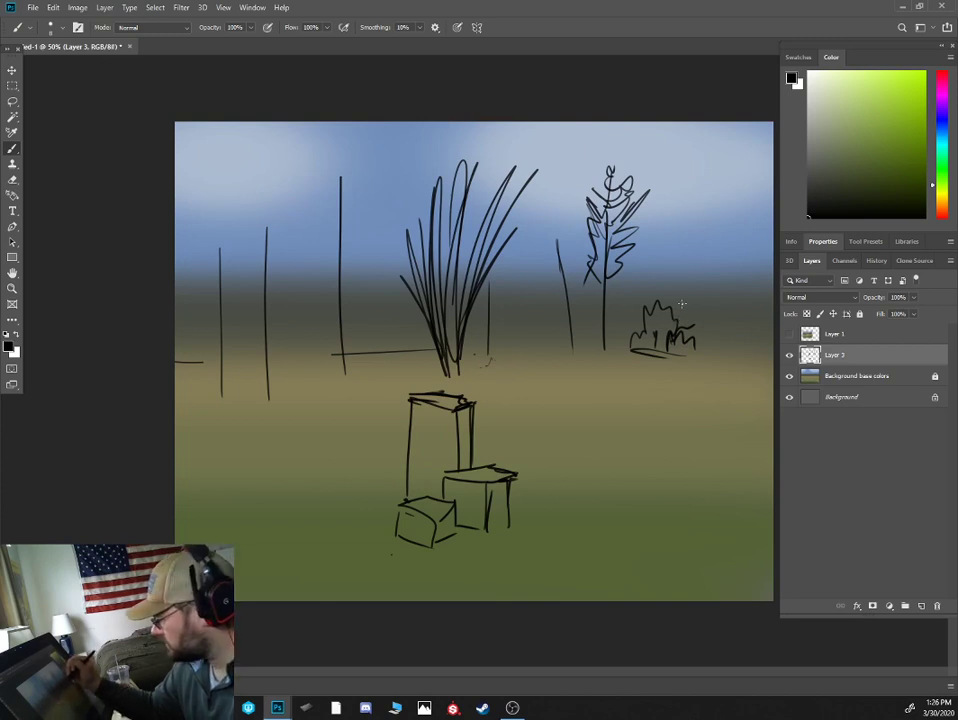
# - Sketch a leafy tree with a rounded crown behind the jagged bush, plus another tree and a low shrub at the canvas edge
pyautogui.moveTo(686, 247); pyautogui.dragTo(687, 285)
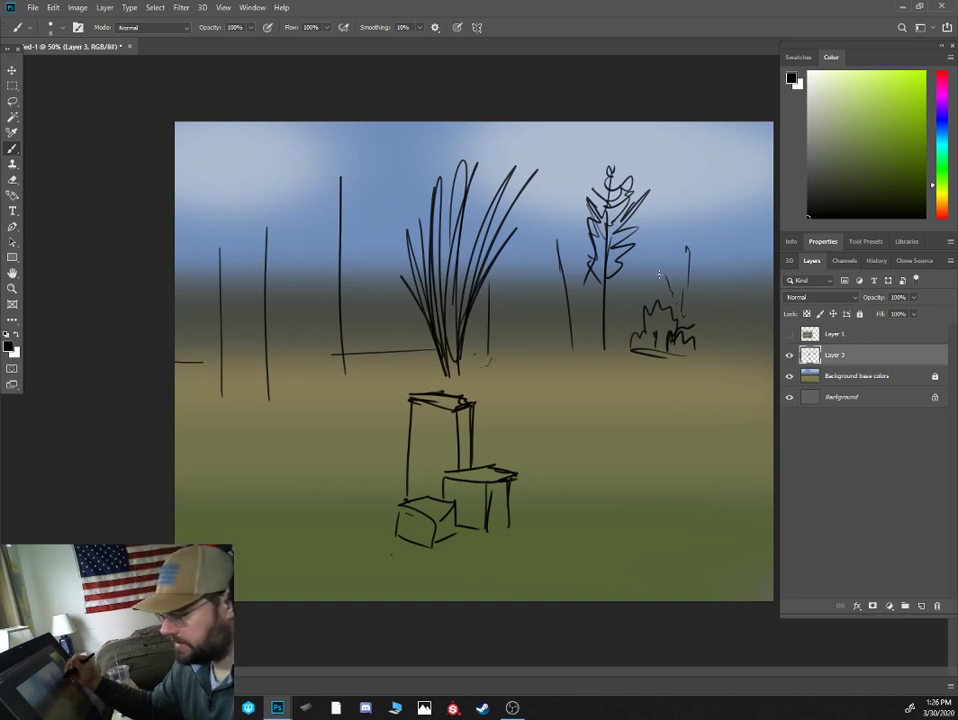
pyautogui.moveTo(661, 255)
pyautogui.mouseDown()
pyautogui.moveTo(678, 232)
pyautogui.moveTo(684, 245)
pyautogui.moveTo(661, 233)
pyautogui.moveTo(687, 253)
pyautogui.moveTo(672, 234)
pyautogui.mouseUp()
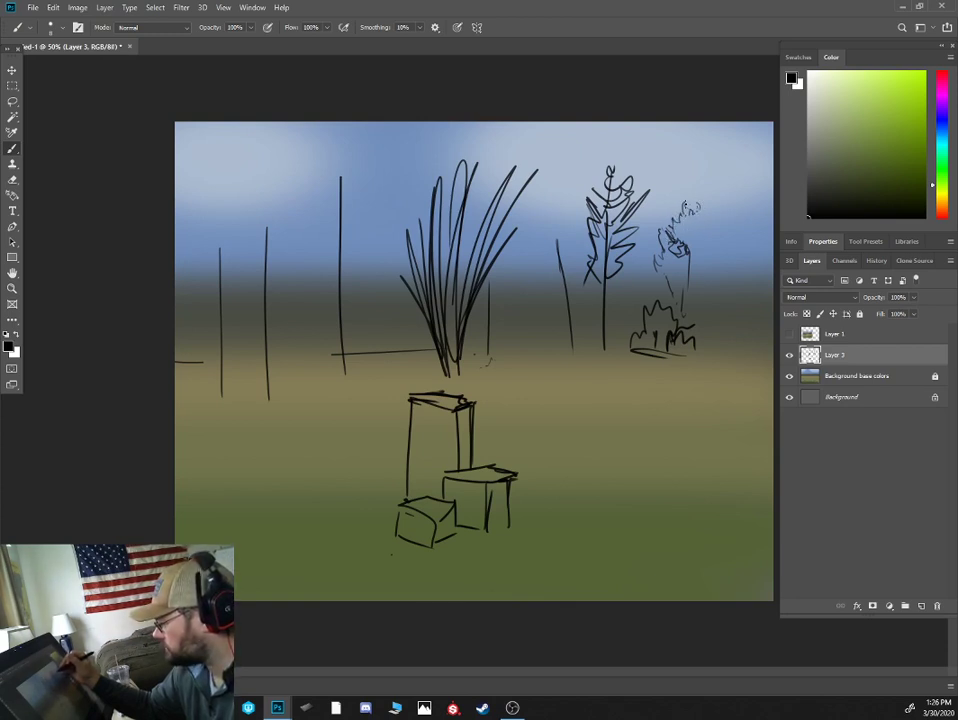
pyautogui.moveTo(705, 207)
pyautogui.mouseDown()
pyautogui.moveTo(730, 253)
pyautogui.moveTo(714, 279)
pyautogui.moveTo(673, 272)
pyautogui.moveTo(705, 282)
pyautogui.mouseUp()
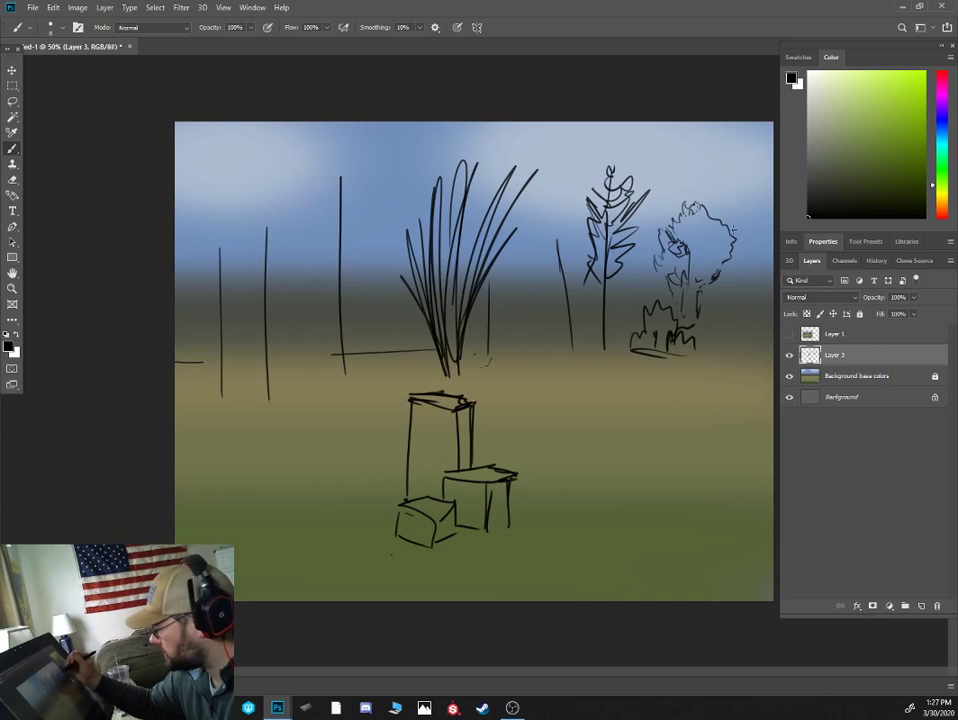
pyautogui.moveTo(734, 231); pyautogui.dragTo(766, 238)
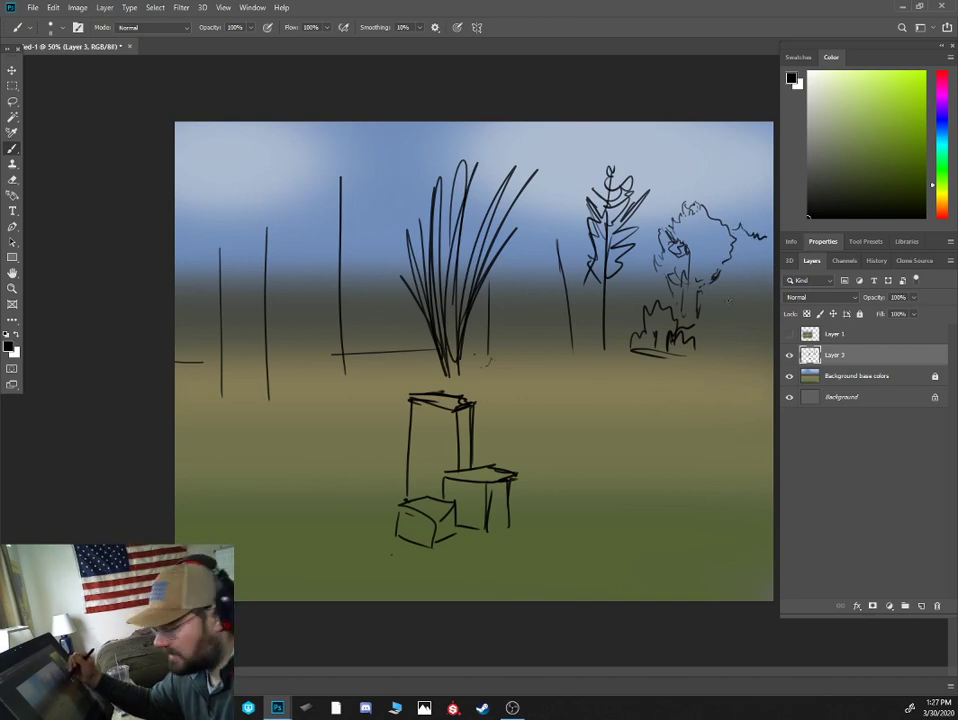
pyautogui.moveTo(726, 300)
pyautogui.mouseDown()
pyautogui.moveTo(763, 292)
pyautogui.moveTo(727, 305)
pyautogui.moveTo(768, 323)
pyautogui.moveTo(772, 310)
pyautogui.moveTo(751, 333)
pyautogui.moveTo(741, 320)
pyautogui.moveTo(741, 333)
pyautogui.moveTo(694, 340)
pyautogui.moveTo(768, 338)
pyautogui.mouseUp()
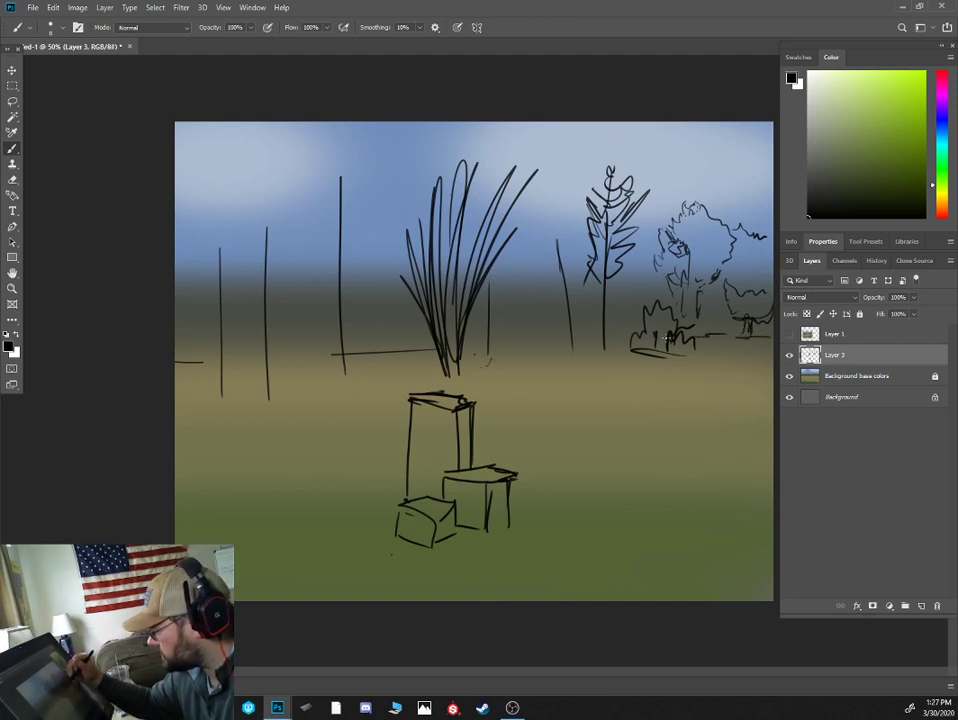
# - Sketch a broken ground line across the scene, a wavy treeline above it, and faint distant field lines behind the vertical trunks
pyautogui.moveTo(668, 340)
pyautogui.mouseDown()
pyautogui.moveTo(570, 356)
pyautogui.moveTo(564, 363)
pyautogui.moveTo(574, 367)
pyautogui.moveTo(550, 355)
pyautogui.moveTo(477, 365)
pyautogui.mouseUp()
pyautogui.moveTo(416, 372)
pyautogui.mouseDown()
pyautogui.moveTo(263, 398)
pyautogui.moveTo(246, 387)
pyautogui.moveTo(190, 395)
pyautogui.mouseUp()
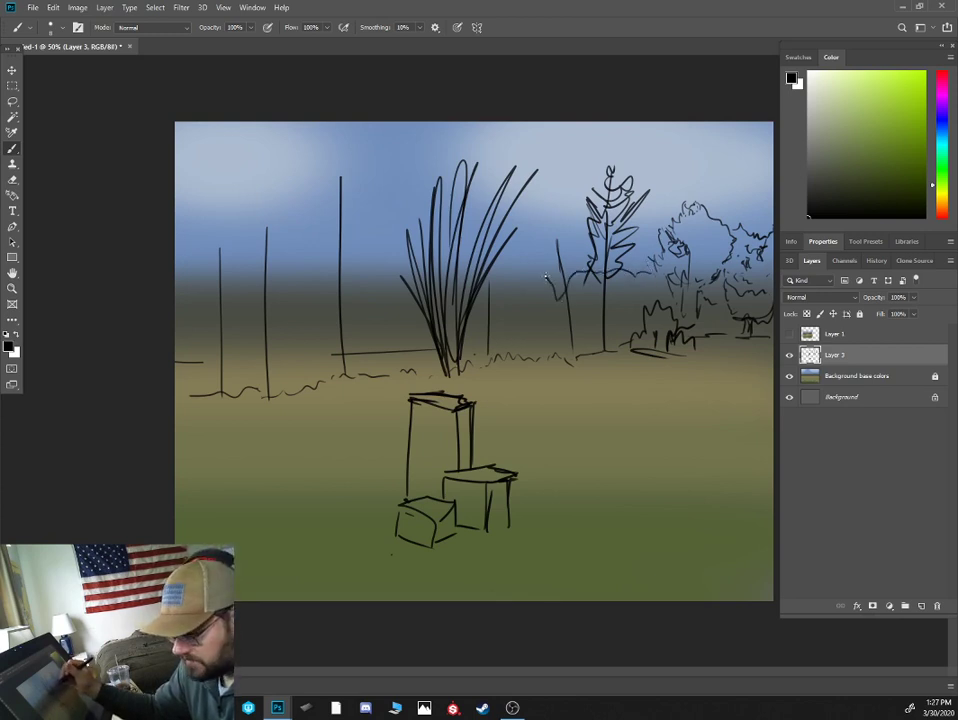
pyautogui.moveTo(544, 278)
pyautogui.mouseDown()
pyautogui.moveTo(510, 303)
pyautogui.moveTo(499, 278)
pyautogui.moveTo(474, 282)
pyautogui.mouseUp()
pyautogui.moveTo(405, 290)
pyautogui.mouseDown()
pyautogui.moveTo(268, 238)
pyautogui.moveTo(160, 220)
pyautogui.mouseUp()
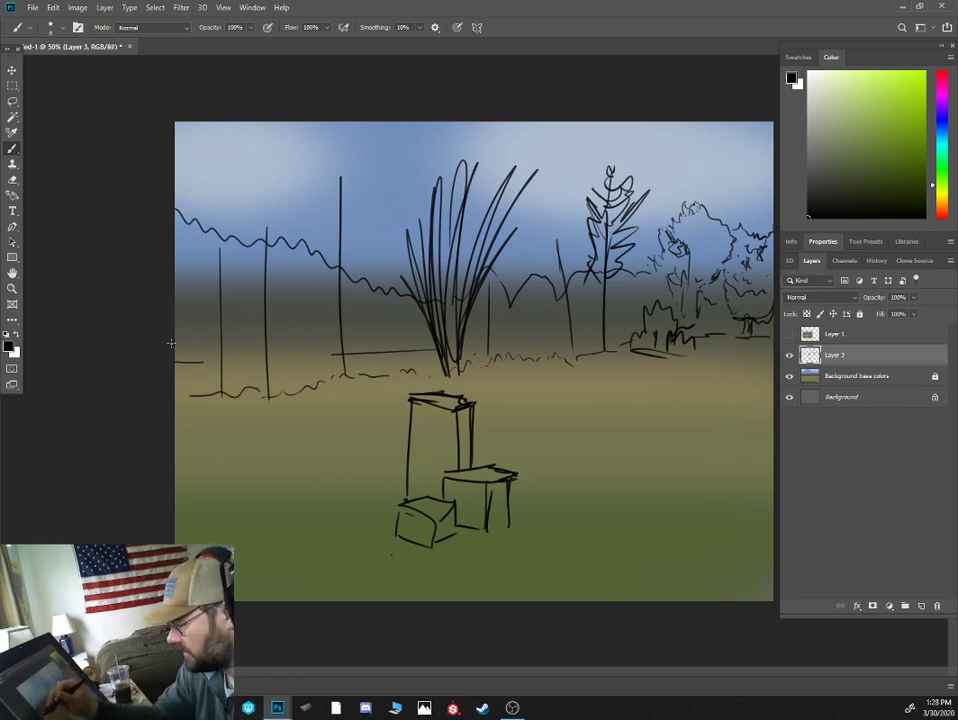
pyautogui.moveTo(178, 348); pyautogui.dragTo(212, 352)
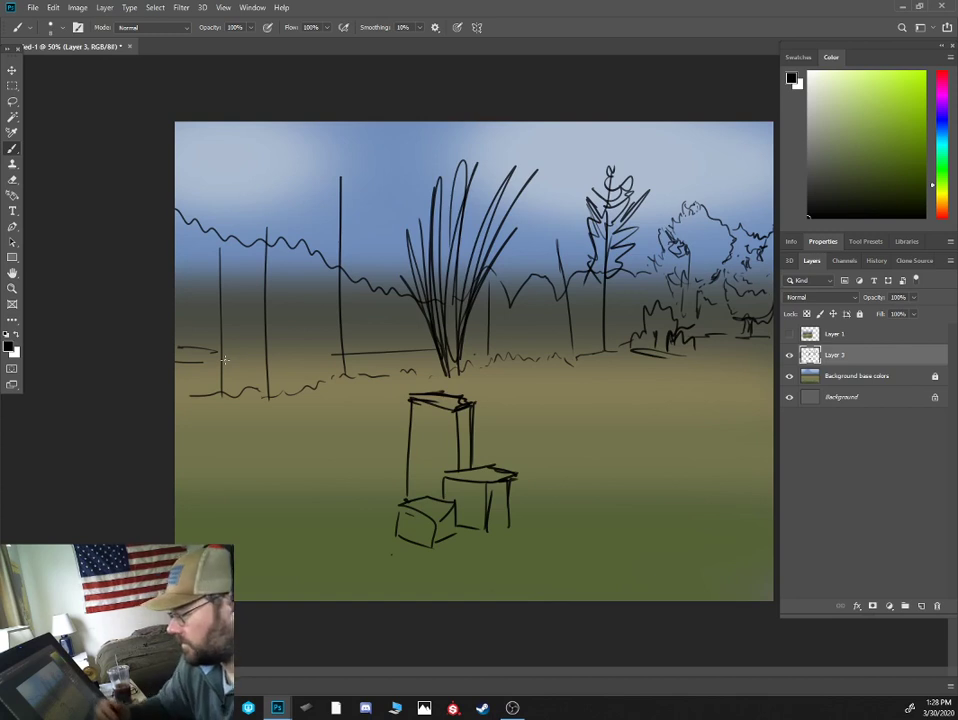
pyautogui.moveTo(176, 350); pyautogui.dragTo(447, 352)
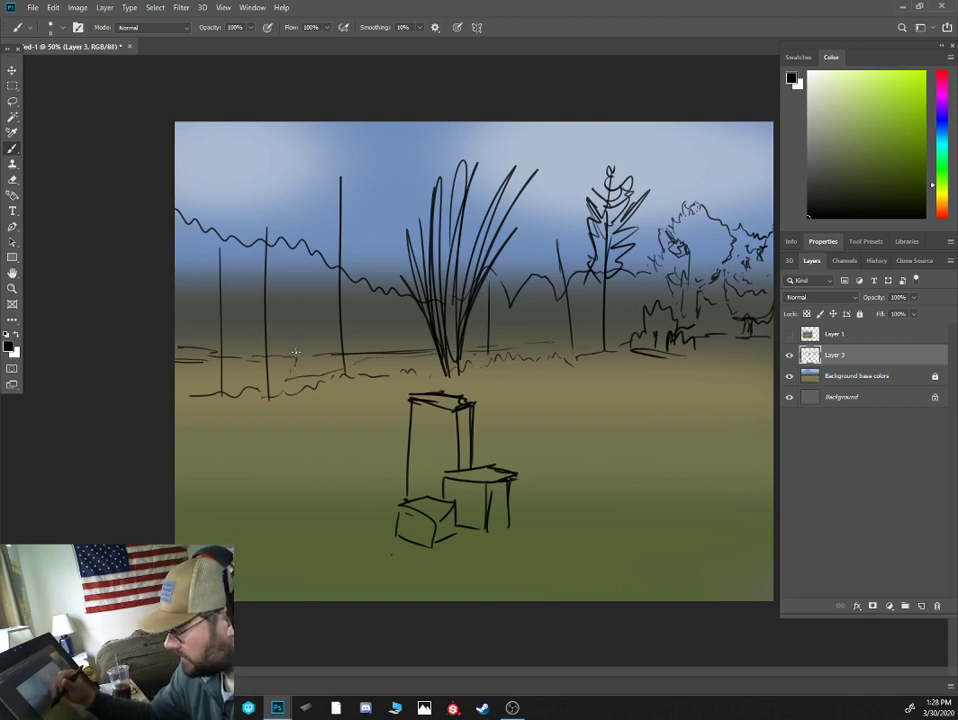
# - Try a small round bush between the second and third vertical lines, and lasso and cut it from Layer 3
pyautogui.moveTo(295, 357)
pyautogui.mouseDown()
pyautogui.moveTo(326, 350)
pyautogui.moveTo(330, 337)
pyautogui.moveTo(312, 312)
pyautogui.moveTo(278, 322)
pyautogui.moveTo(276, 335)
pyautogui.moveTo(300, 356)
pyautogui.mouseUp()
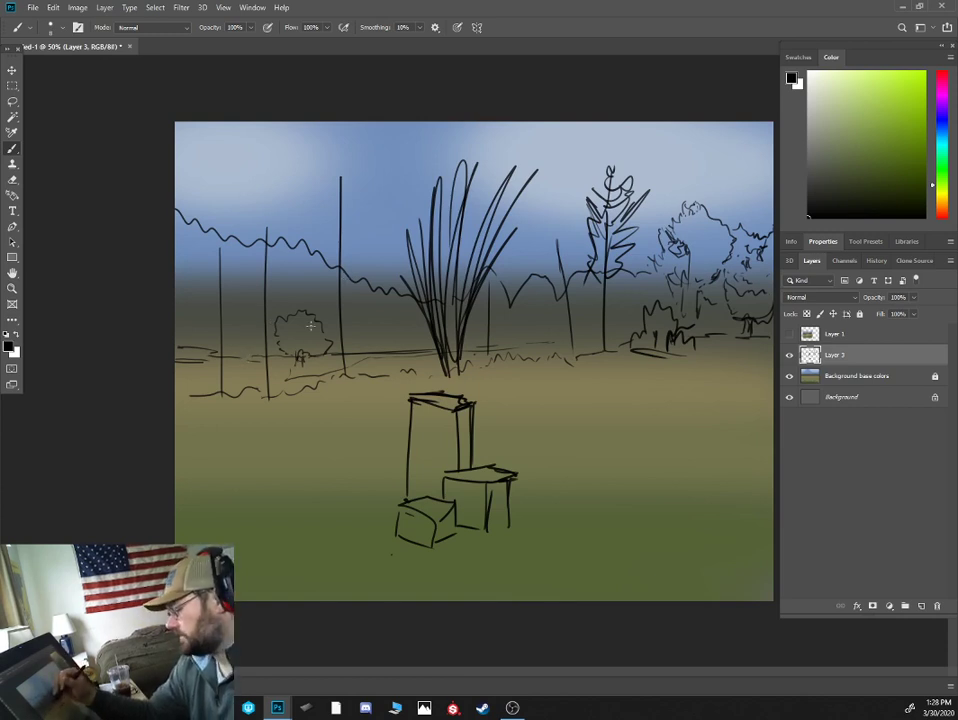
pyautogui.press('l')
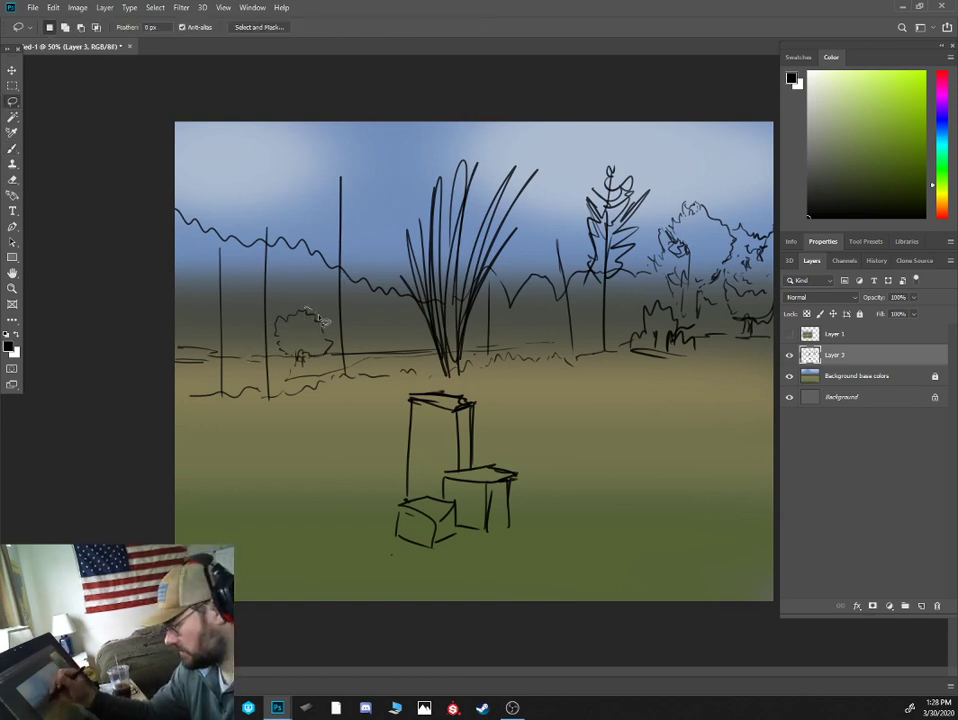
pyautogui.moveTo(318, 312)
pyautogui.mouseDown()
pyautogui.moveTo(280, 363)
pyautogui.moveTo(323, 307)
pyautogui.mouseUp()
pyautogui.hotkey('ctrl', 'x')
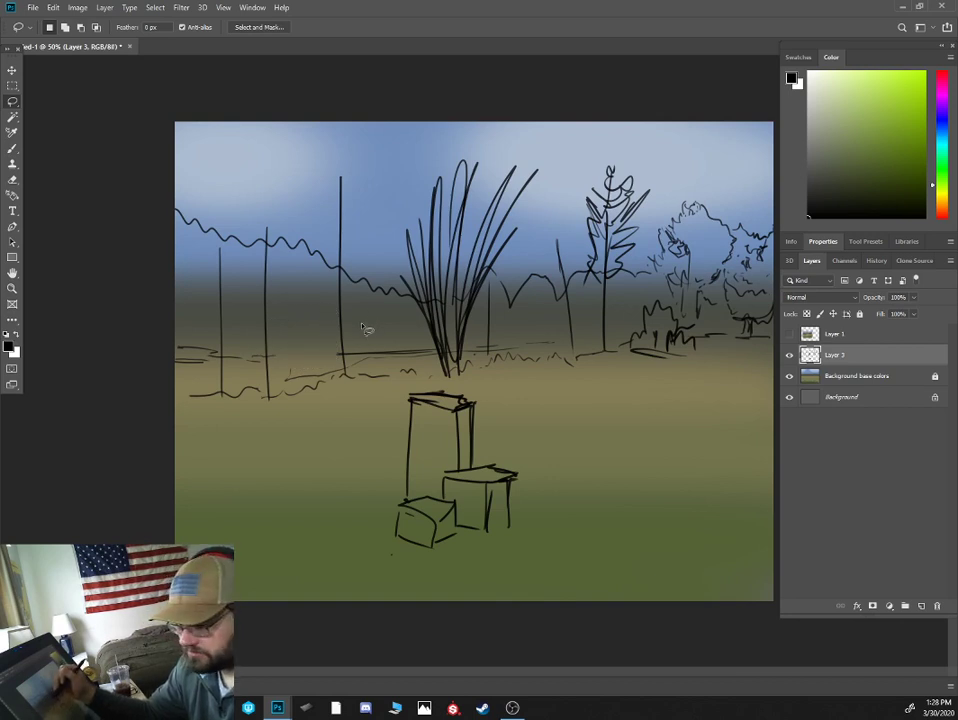
# - Outline a round bush around the third vertical line with the Brush and go over it in orange-brown and dark red
pyautogui.press('b')
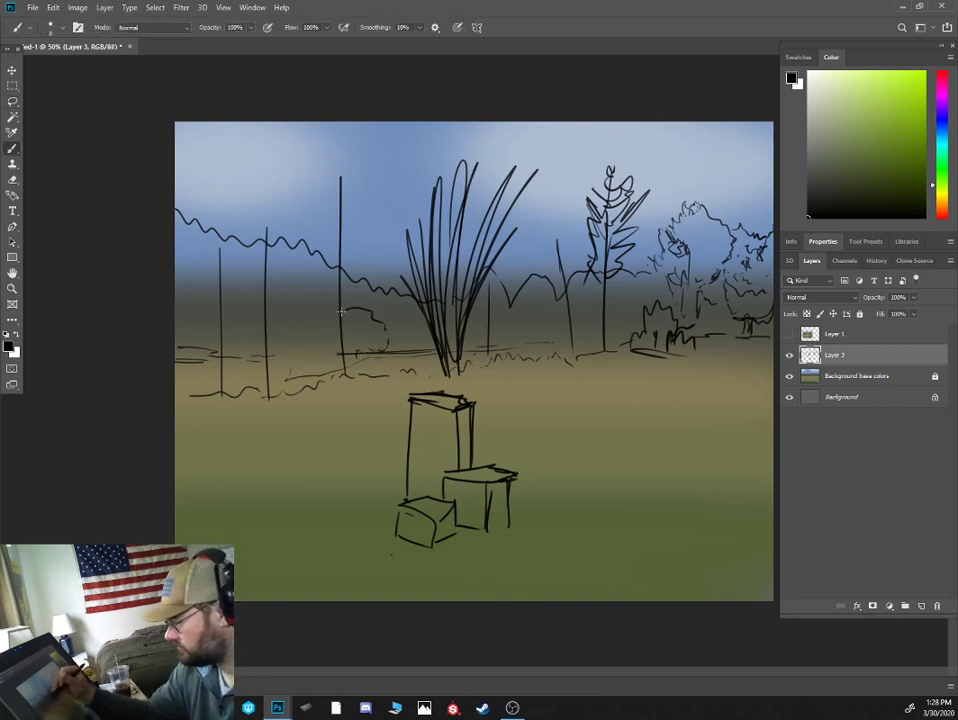
pyautogui.keyDown('alt'); pyautogui.click(384, 336); pyautogui.keyUp('alt')
pyautogui.moveTo(384, 336)
pyautogui.mouseDown()
pyautogui.moveTo(362, 312)
pyautogui.moveTo(346, 312)
pyautogui.mouseUp()
pyautogui.moveTo(942, 207); pyautogui.dragTo(942, 213)
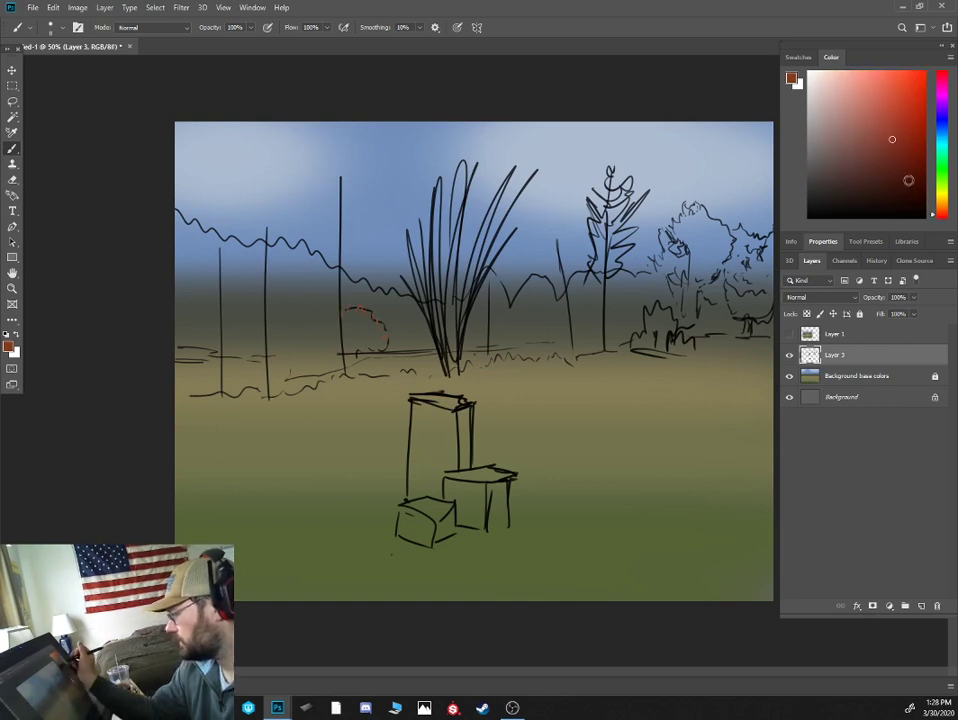
pyautogui.click(904, 169)
pyautogui.moveTo(330, 330); pyautogui.dragTo(382, 338)
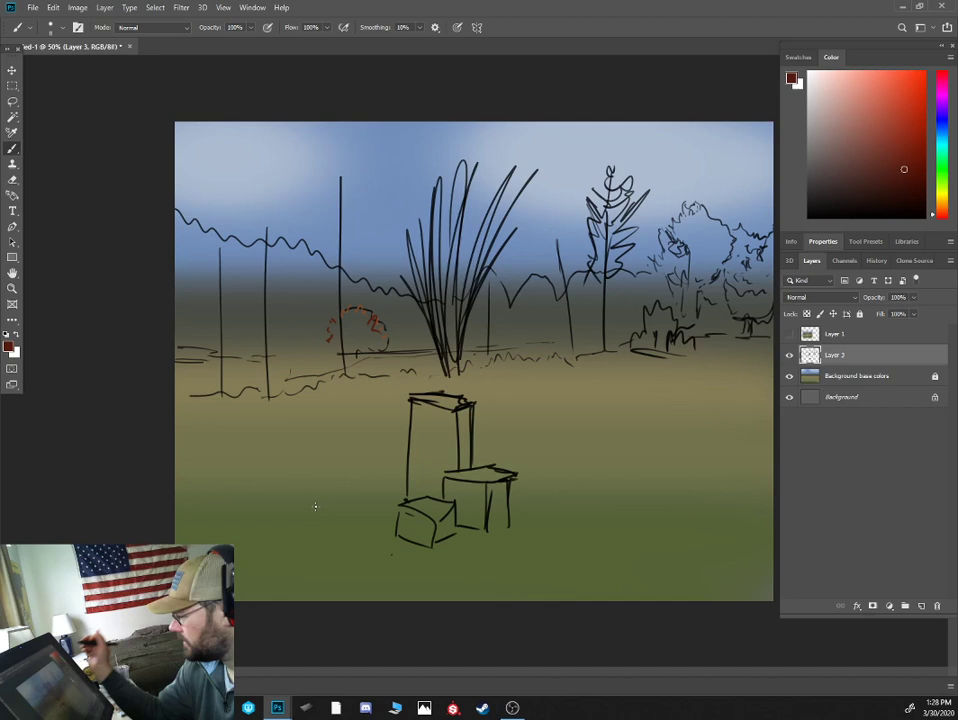
# - Add dark green foliage strokes to the conifer and dark olive-green strokes to the leafy tree behind the jagged bush
pyautogui.click(943, 174)
pyautogui.click(900, 180)
pyautogui.moveTo(607, 273)
pyautogui.mouseDown()
pyautogui.moveTo(603, 238)
pyautogui.moveTo(627, 212)
pyautogui.mouseUp()
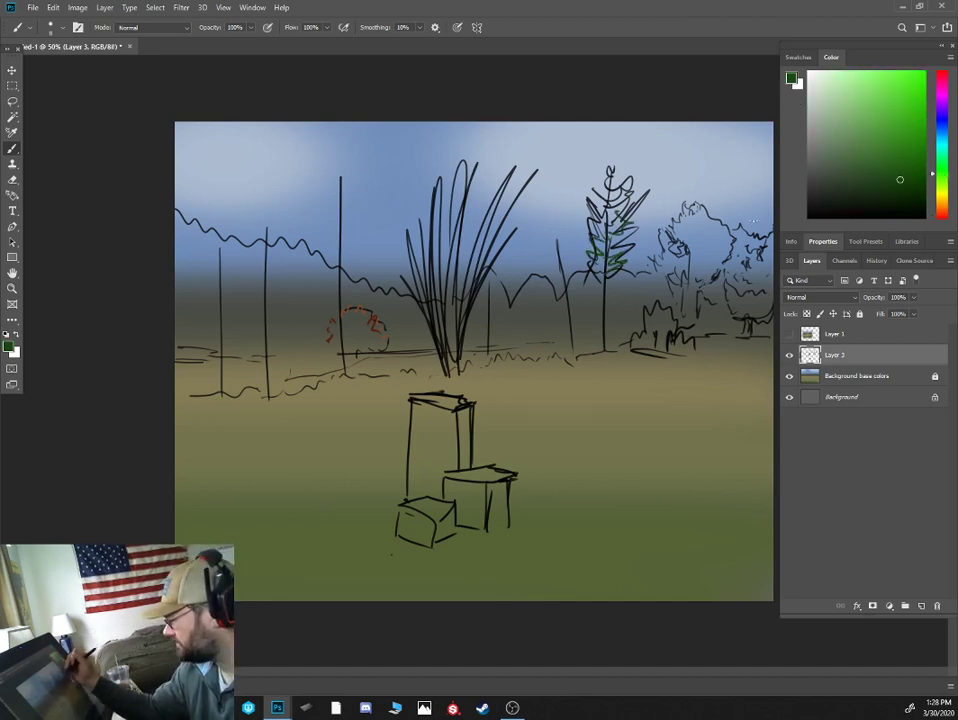
pyautogui.click(943, 186)
pyautogui.click(900, 194)
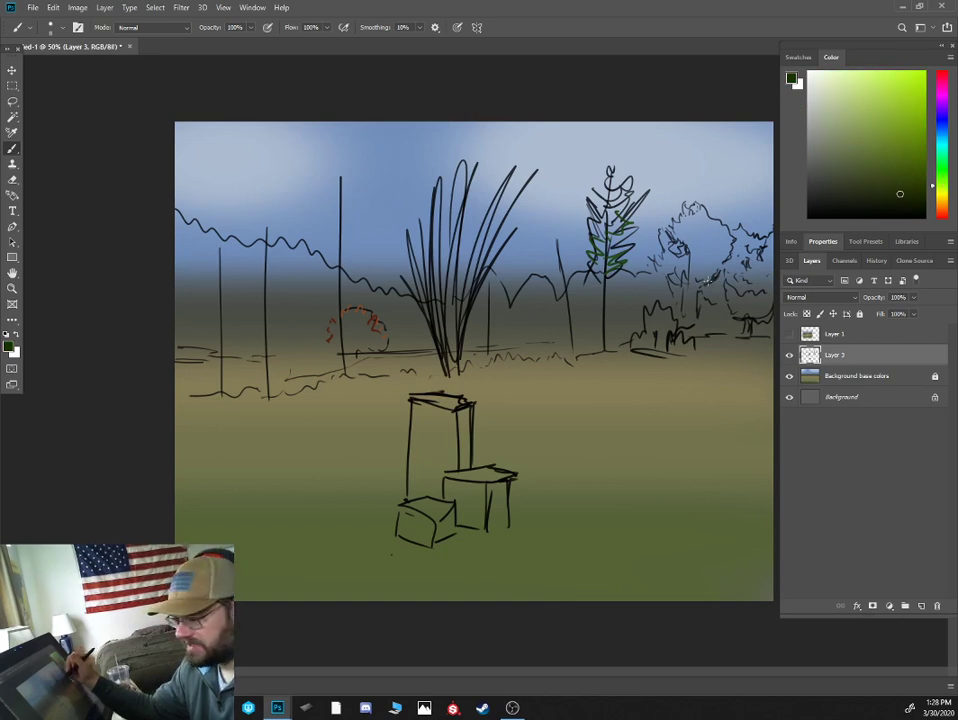
pyautogui.moveTo(708, 282)
pyautogui.mouseDown()
pyautogui.moveTo(693, 280)
pyautogui.moveTo(690, 234)
pyautogui.moveTo(703, 231)
pyautogui.mouseUp()
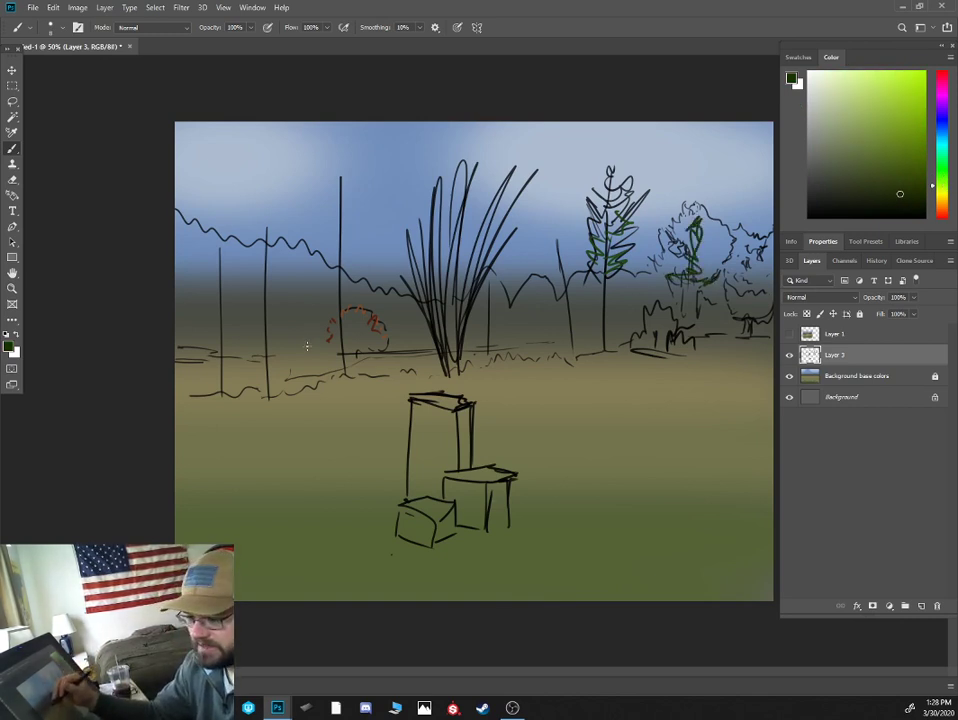
# - Try a small upright shrub just past the second vertical line in dark greens, with a dark brownish base
pyautogui.click(941, 178)
pyautogui.click(879, 191)
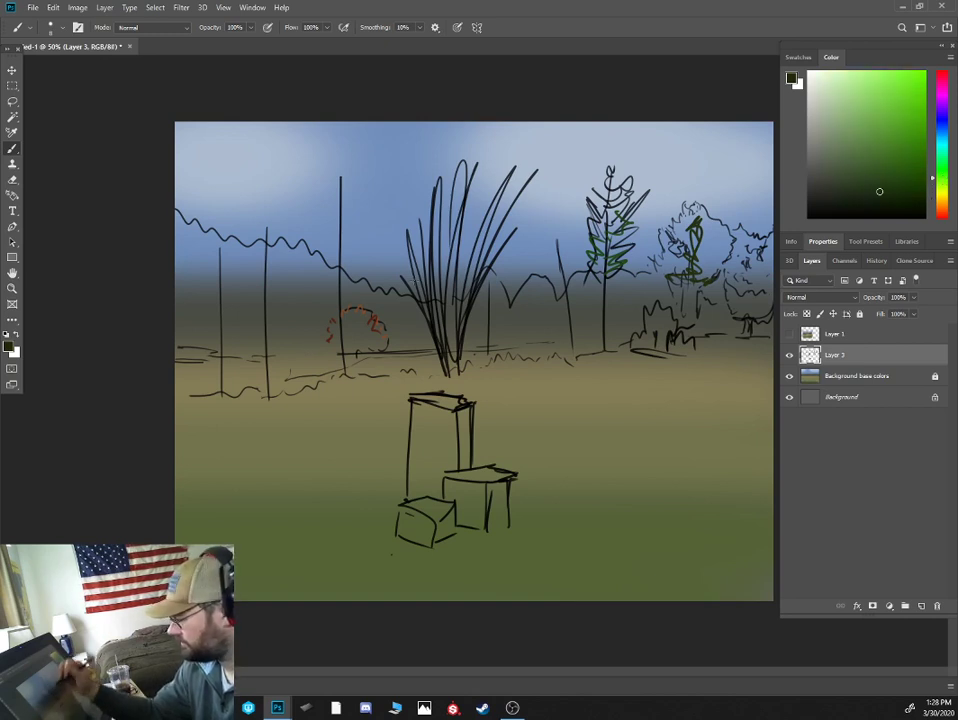
pyautogui.moveTo(277, 361)
pyautogui.mouseDown()
pyautogui.moveTo(281, 355)
pyautogui.moveTo(270, 347)
pyautogui.moveTo(276, 300)
pyautogui.moveTo(287, 308)
pyautogui.moveTo(277, 348)
pyautogui.mouseUp()
pyautogui.click(874, 201)
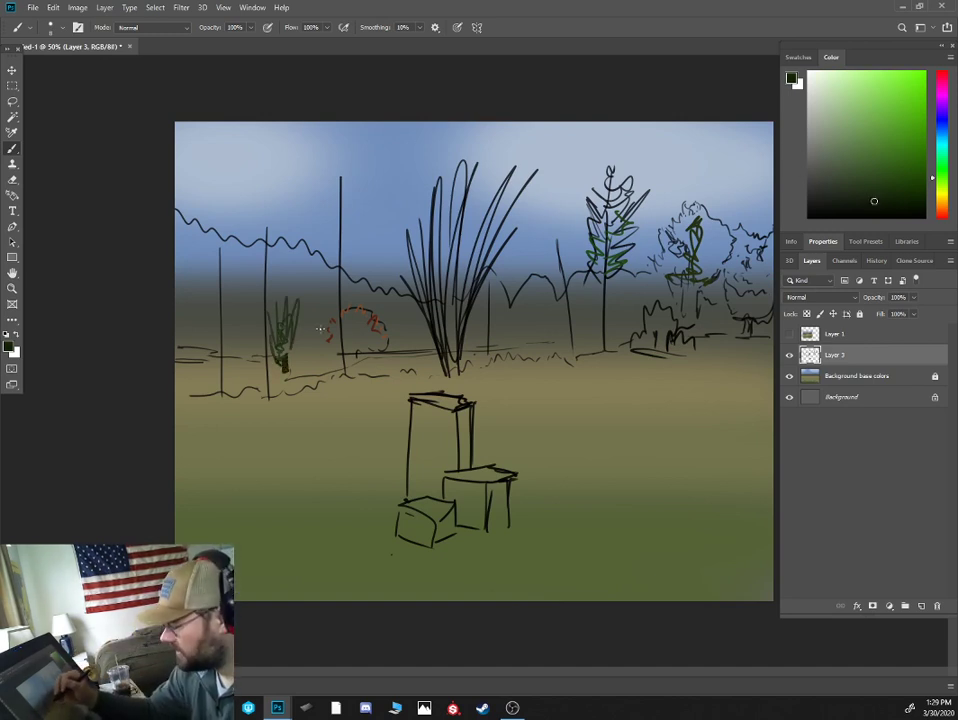
pyautogui.click(942, 204)
pyautogui.click(861, 196)
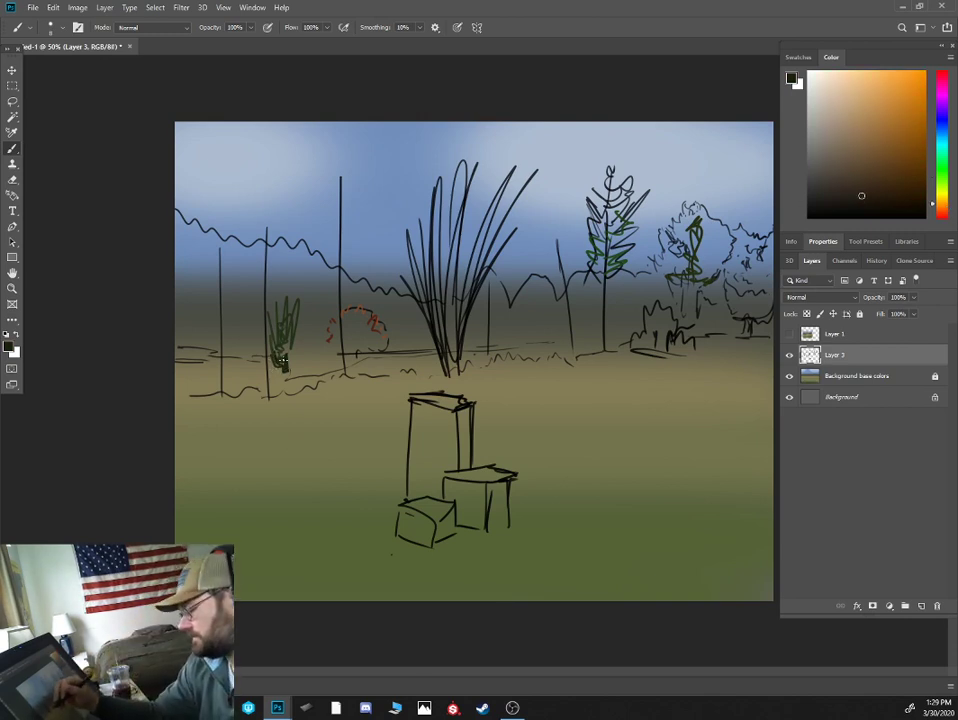
# - Erase the small green shrub beside the second vertical line, using a different eraser brush preset
pyautogui.press('w')
pyautogui.press('e')
pyautogui.moveTo(283, 365)
pyautogui.mouseDown()
pyautogui.moveTo(284, 342)
pyautogui.moveTo(295, 359)
pyautogui.mouseUp()
pyautogui.rightClick(297, 362)
pyautogui.doubleClick(405, 562)
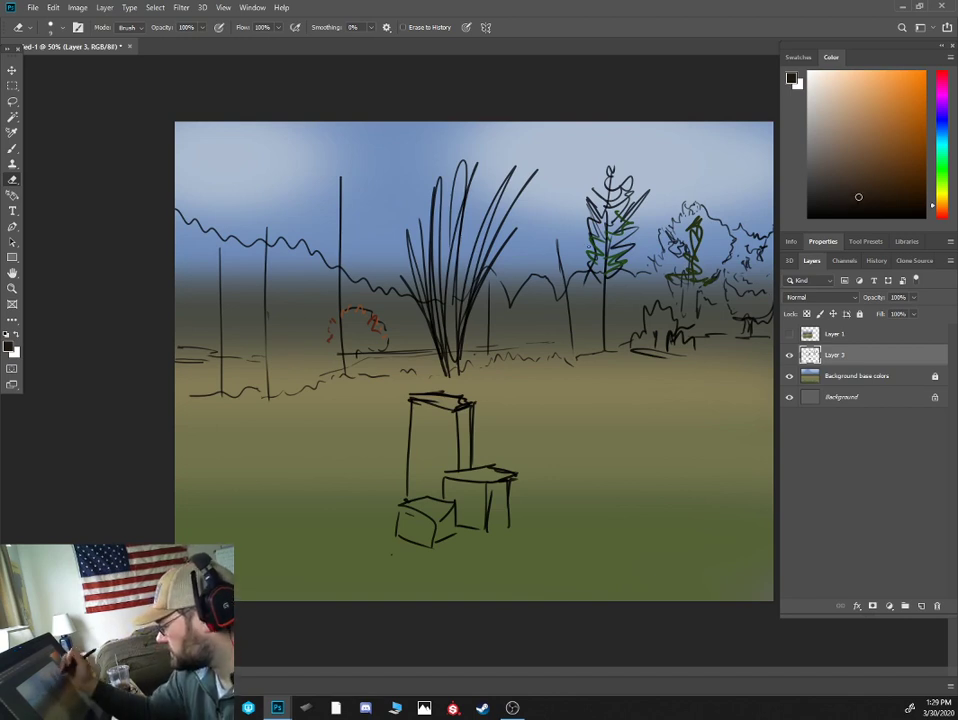
# - Paint a small evergreen beside the second vertical line with a dark brown trunk and a dark green crown at brush size 20, and switch to the Eraser
pyautogui.press('b')
pyautogui.moveTo(280, 362)
pyautogui.mouseDown()
pyautogui.moveTo(285, 343)
pyautogui.moveTo(277, 347)
pyautogui.mouseUp()
pyautogui.click(932, 171)
pyautogui.click(874, 199)
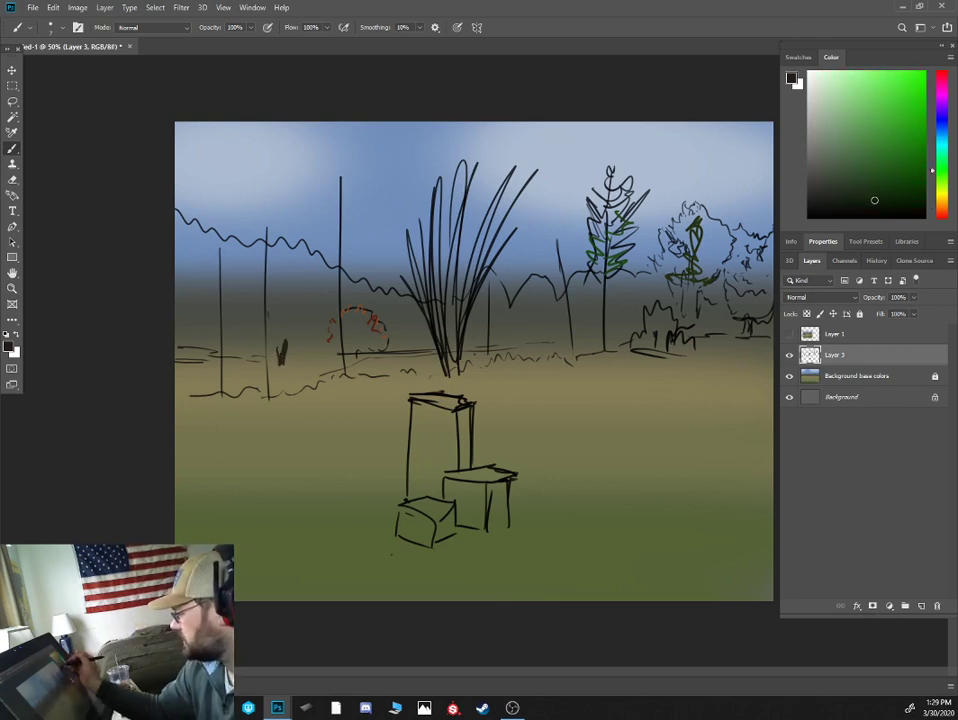
pyautogui.press(']')
pyautogui.press(']')
pyautogui.press(']')
pyautogui.press(']')
pyautogui.press(']')
pyautogui.moveTo(290, 343)
pyautogui.mouseDown()
pyautogui.moveTo(274, 344)
pyautogui.moveTo(279, 321)
pyautogui.moveTo(293, 346)
pyautogui.moveTo(283, 306)
pyautogui.mouseUp()
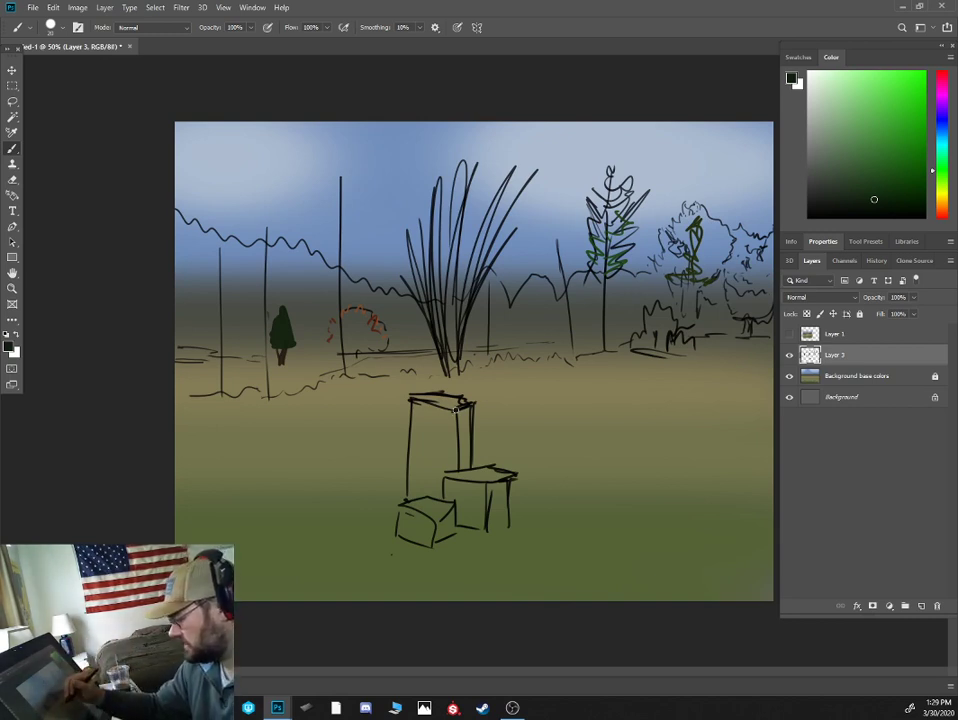
pyautogui.press('e')
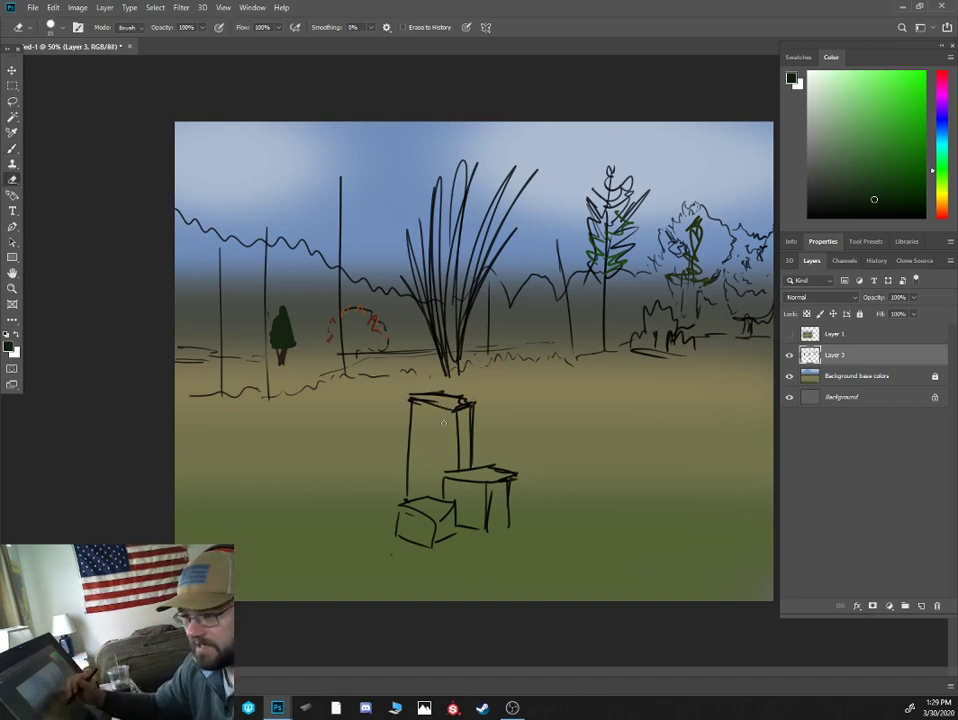
# - Erase the sketched foreground blocks below the tall grass clump with the Eraser at size 100
pyautogui.moveTo(438, 421)
pyautogui.mouseDown()
pyautogui.moveTo(463, 475)
pyautogui.moveTo(510, 548)
pyautogui.moveTo(480, 552)
pyautogui.moveTo(426, 499)
pyautogui.moveTo(389, 492)
pyautogui.mouseUp()
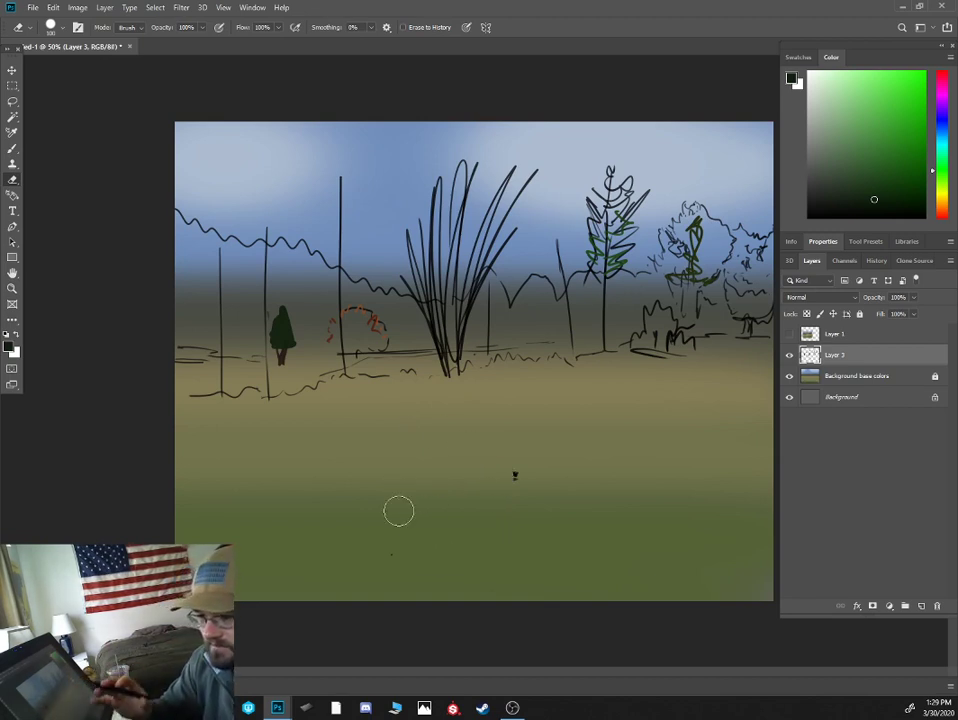
pyautogui.press('b')
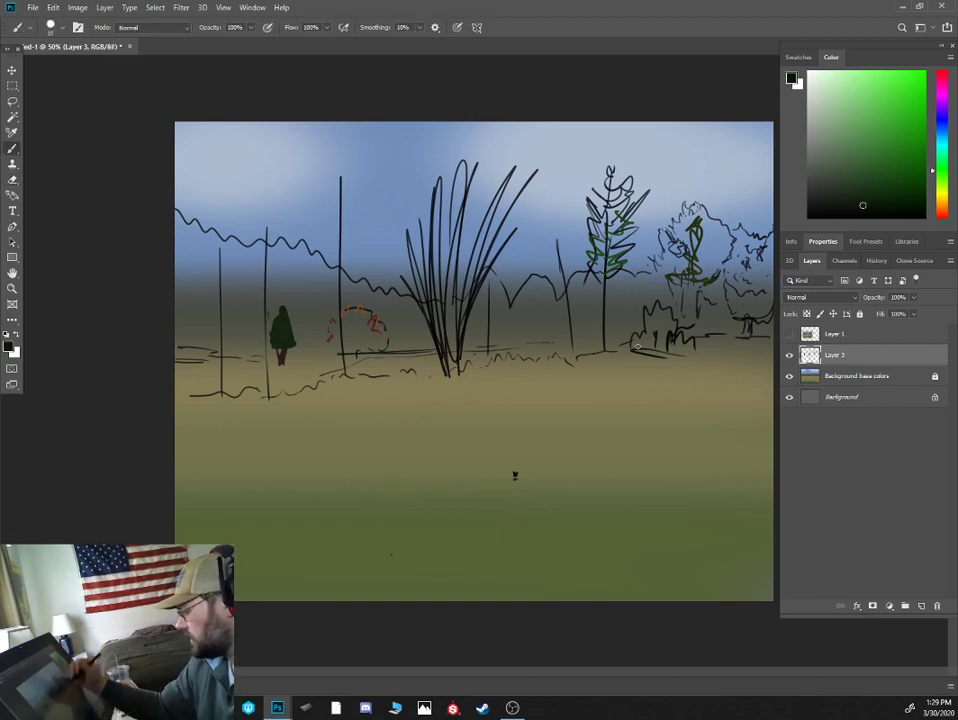
pyautogui.press('e')
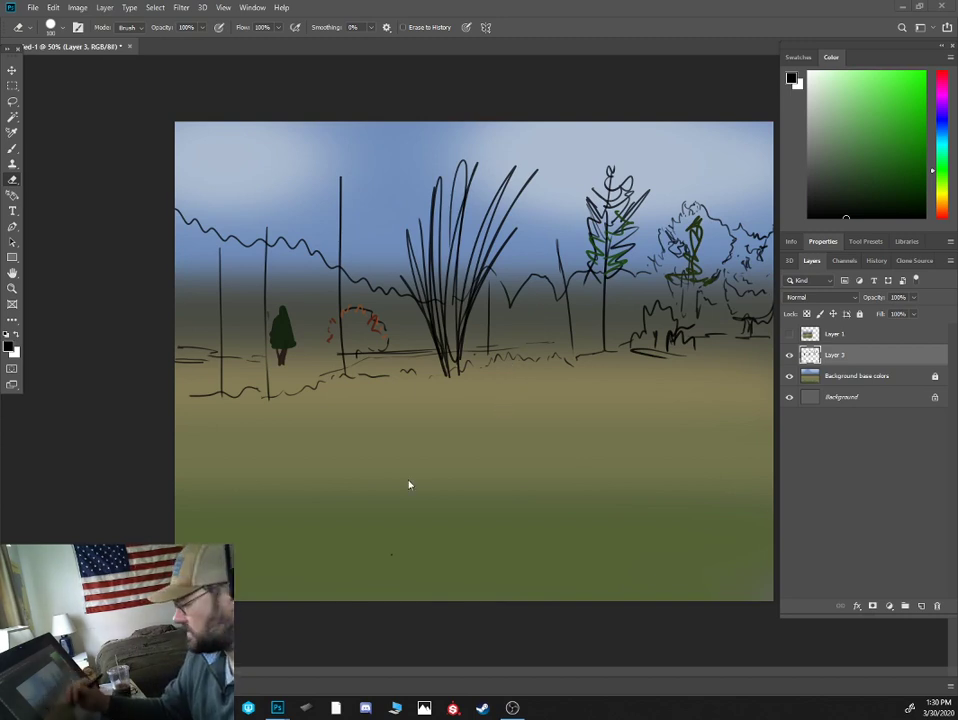
# - Set the foreground colour to a light golden tan for dry grass
pyautogui.click(940, 199)
pyautogui.click(878, 118)
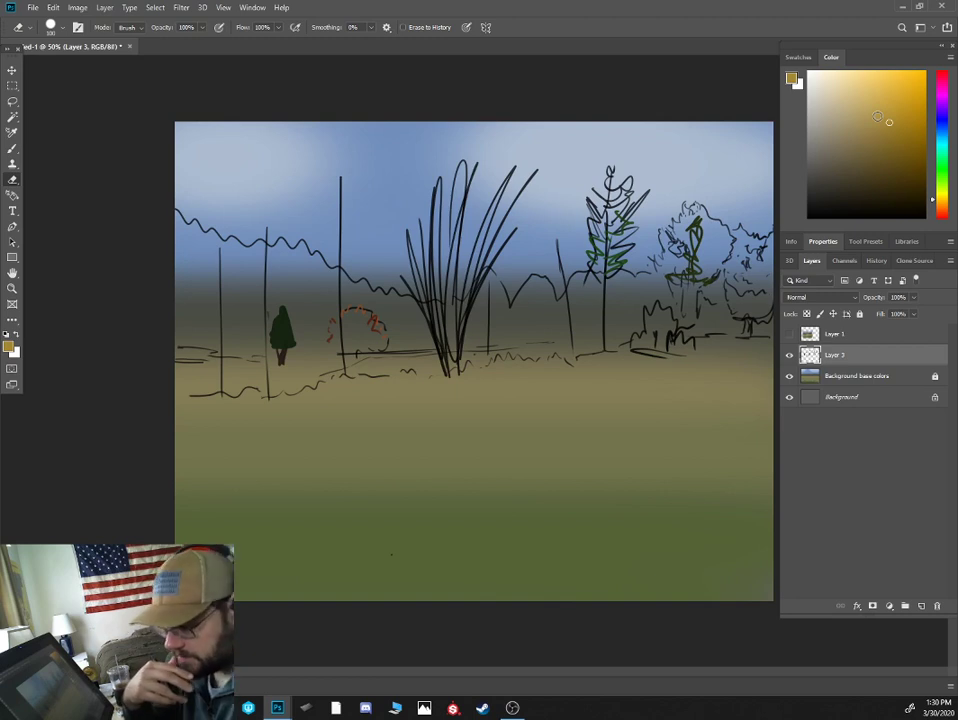
pyautogui.moveTo(886, 120); pyautogui.dragTo(870, 97)
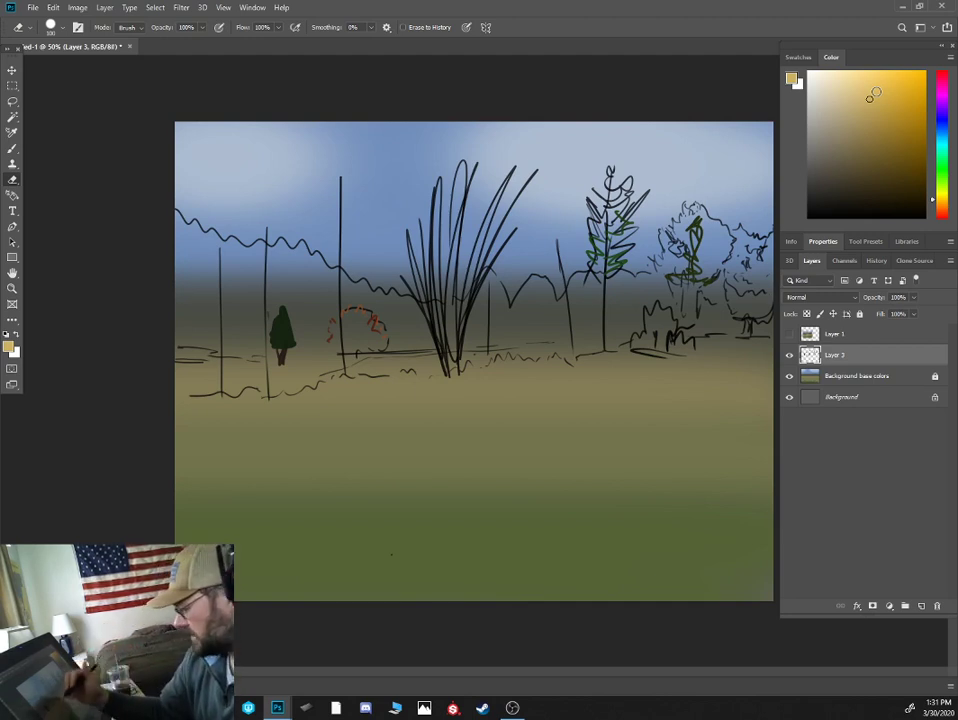
# - Add a new layer above the sketch layer and name it grasses
pyautogui.click(921, 606)
pyautogui.doubleClick(834, 355)
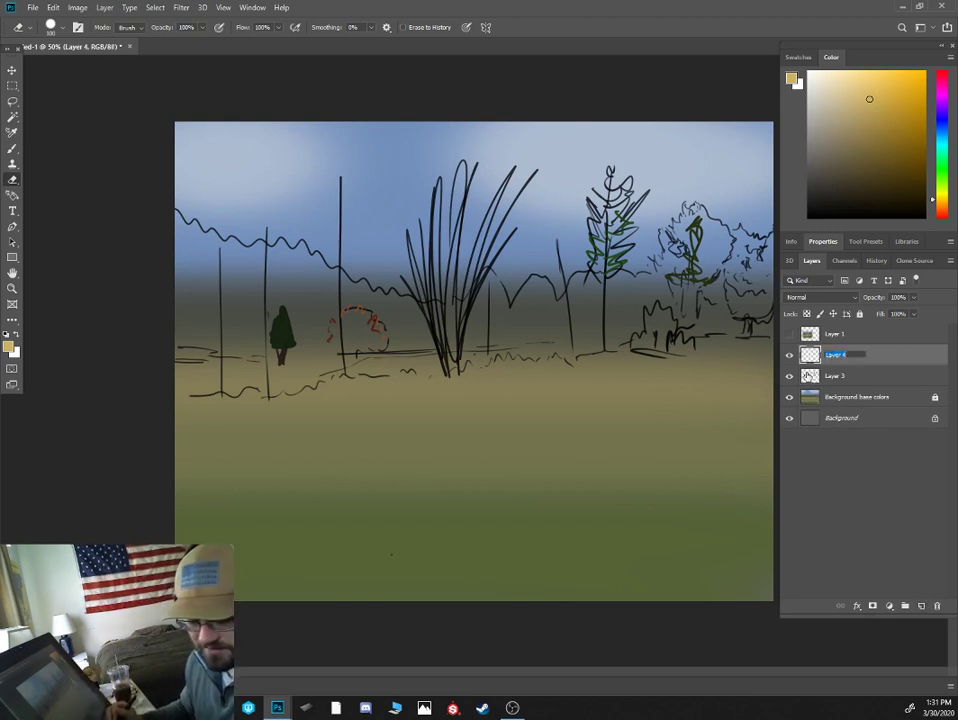
pyautogui.write('grasses')
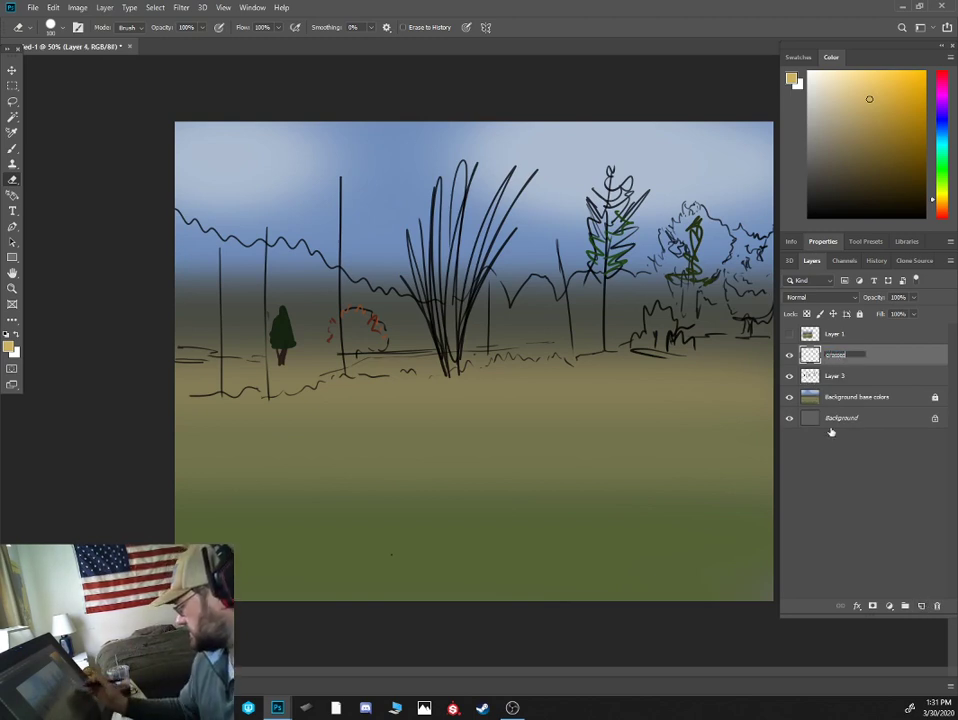
pyautogui.press('Return')
pyautogui.press('v')
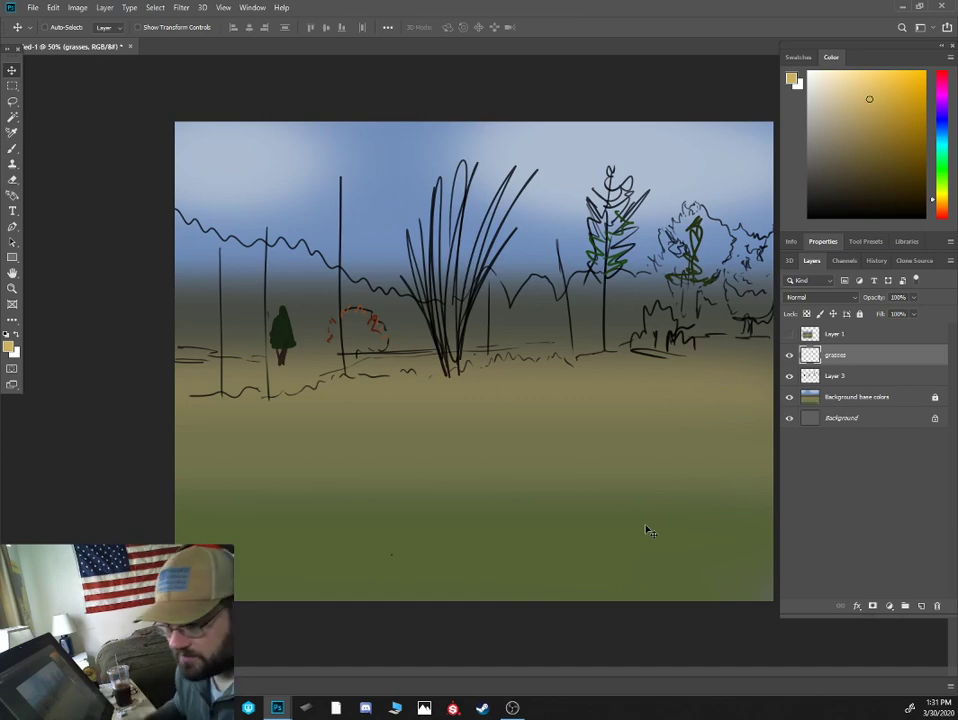
# - Bring the reference photo document into view and delete its Layer 1, the duplicate of the date text
pyautogui.hotkey('ctrl', 'Tab')
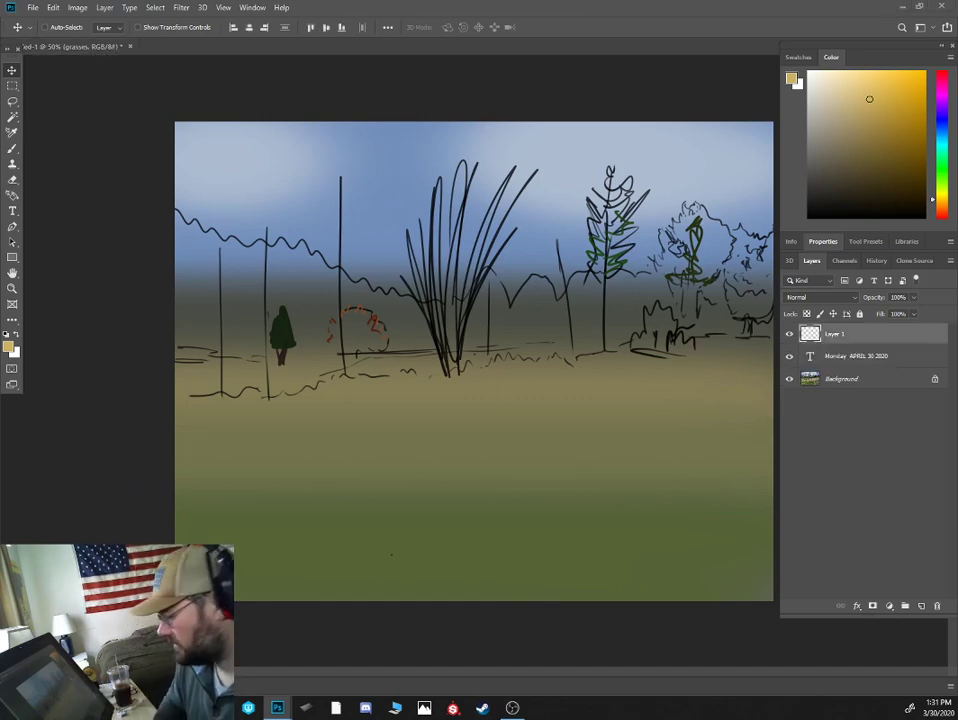
pyautogui.moveTo(180, 672); pyautogui.dragTo(111, 103)
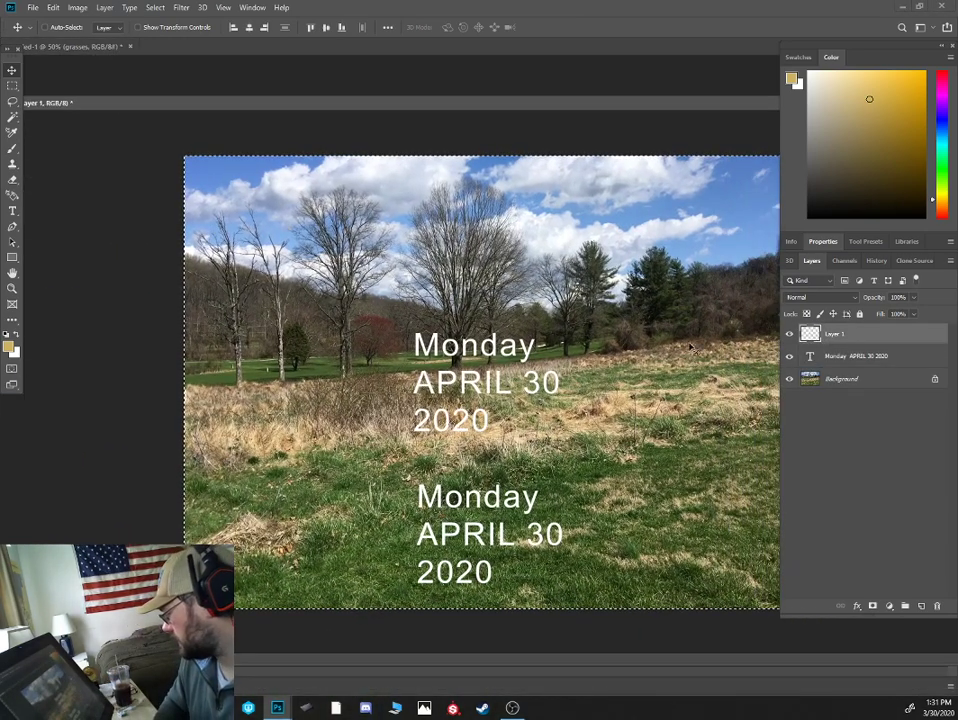
pyautogui.doubleClick(811, 357)
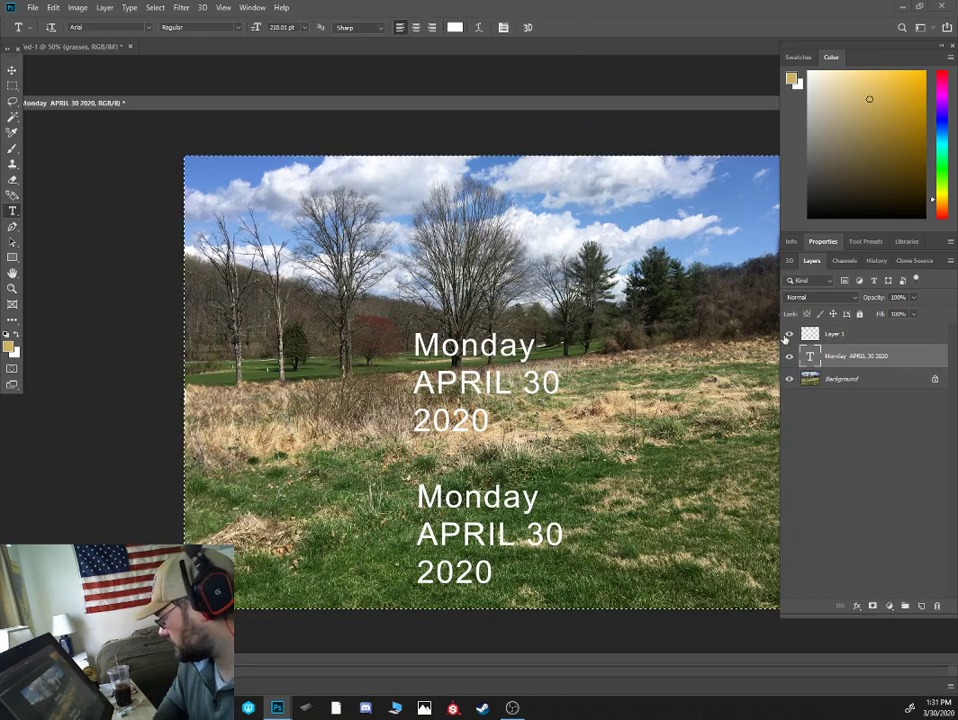
pyautogui.click(789, 356)
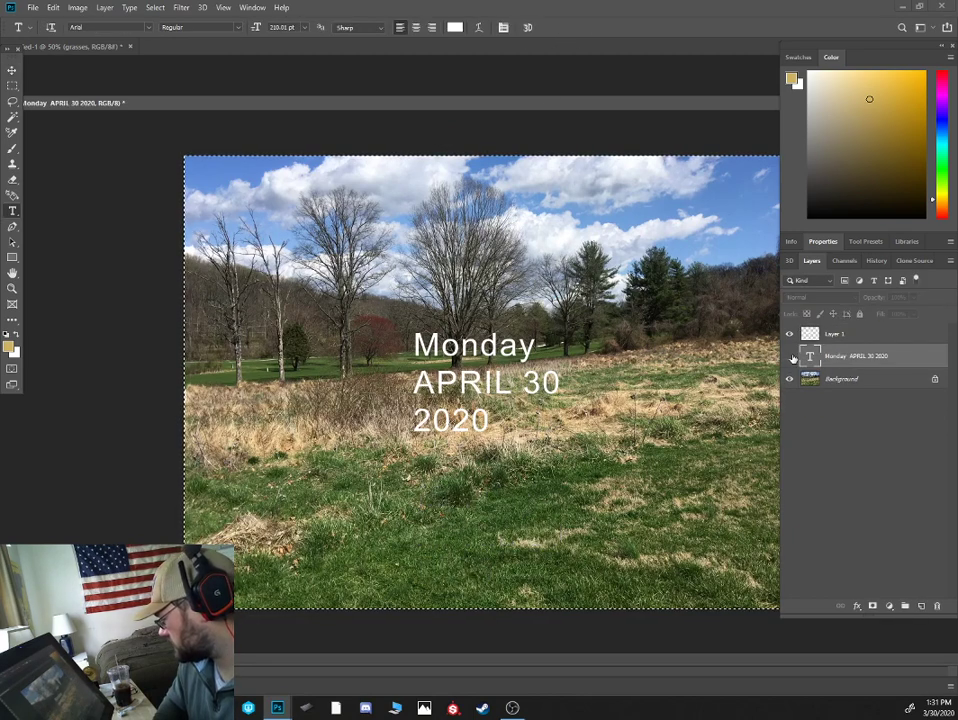
pyautogui.click(789, 356)
pyautogui.click(789, 335)
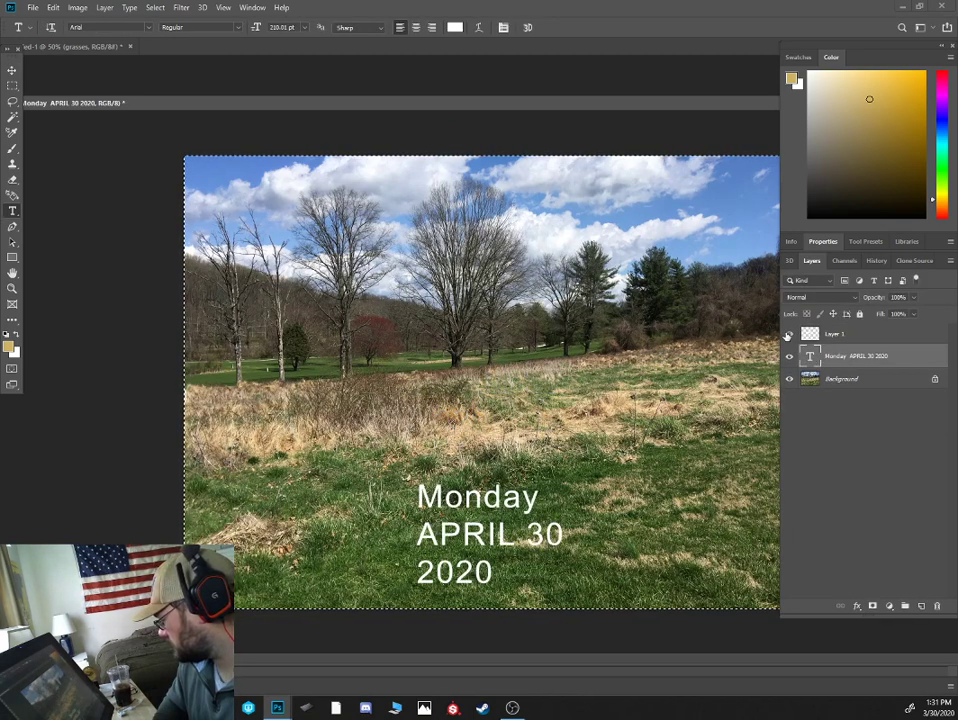
pyautogui.click(789, 335)
pyautogui.moveTo(838, 336); pyautogui.dragTo(936, 606)
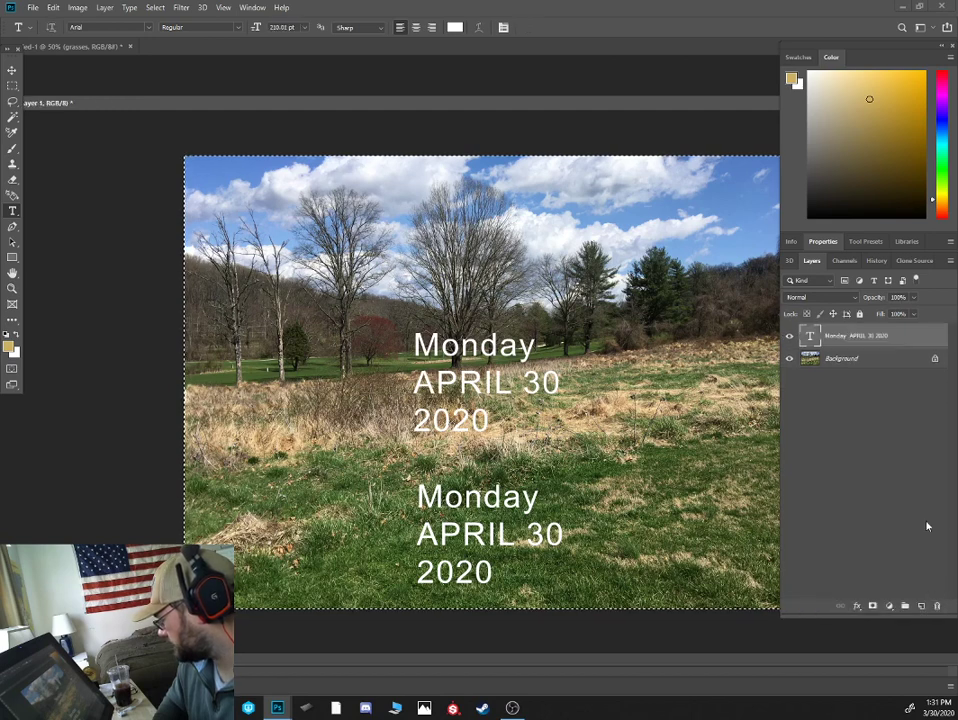
# - Change the month in the photo's date text to March
pyautogui.tripleClick(455, 534)
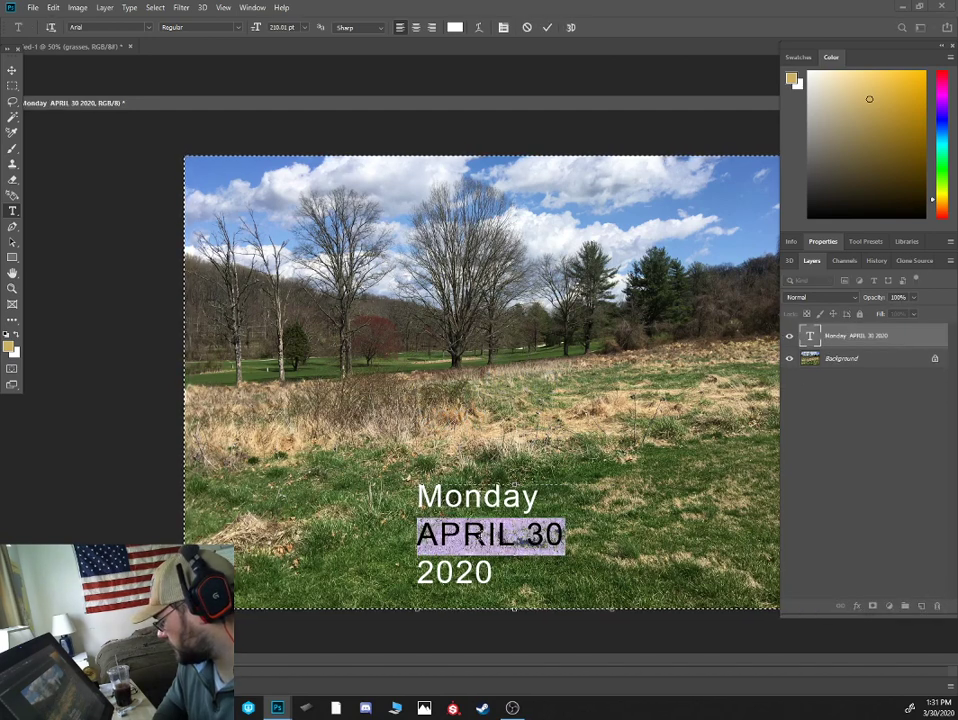
pyautogui.moveTo(514, 535); pyautogui.dragTo(411, 540)
pyautogui.write('March')
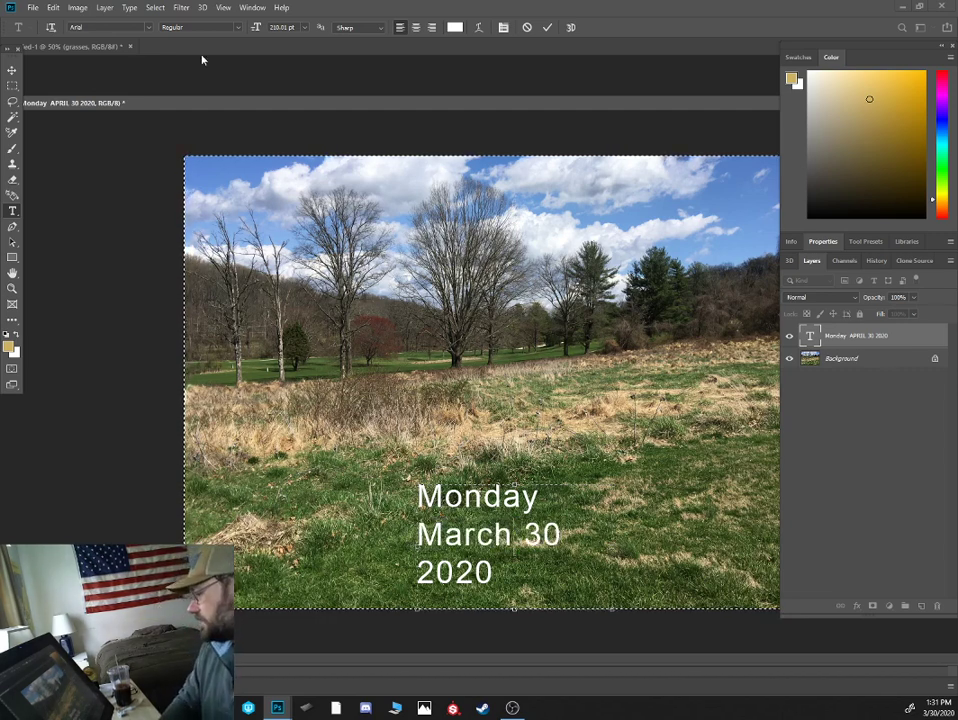
pyautogui.click(546, 33)
# - Move the date text slightly to the right on the photo and hide its layer
pyautogui.press('v')
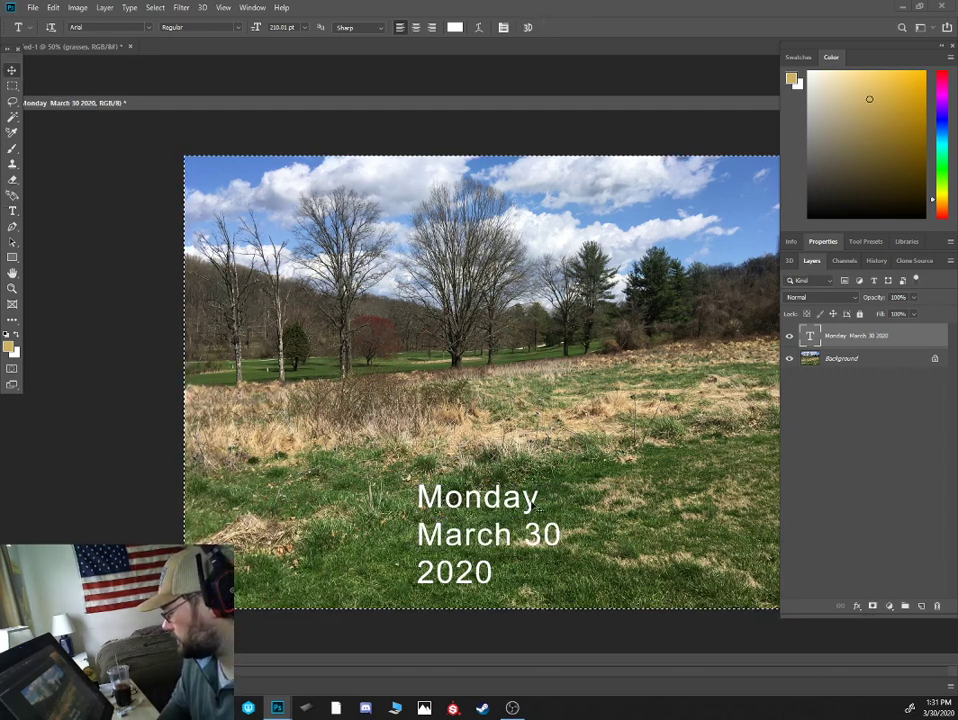
pyautogui.moveTo(526, 472); pyautogui.dragTo(553, 503)
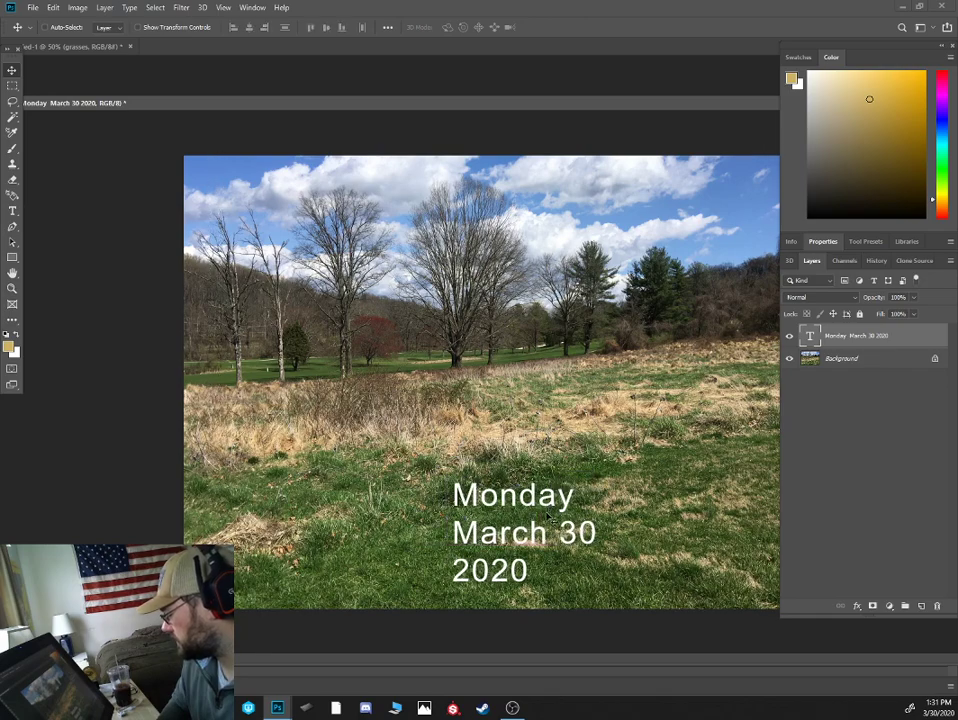
pyautogui.click(789, 337)
# - Outline a grass tuft with a tall upright stalk in golden ochre on a new layer over the photo's green foreground
pyautogui.hotkey('ctrl', '+')
pyautogui.hotkey('ctrl', '+')
pyautogui.scroll(-5, 500, 400)
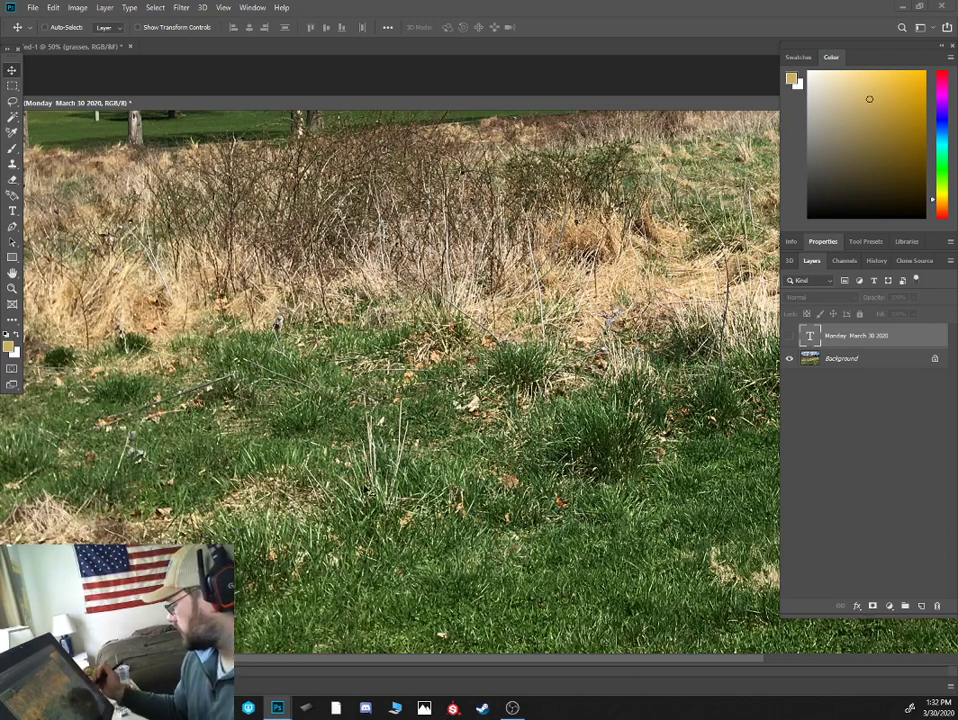
pyautogui.click(921, 606)
pyautogui.click(908, 108)
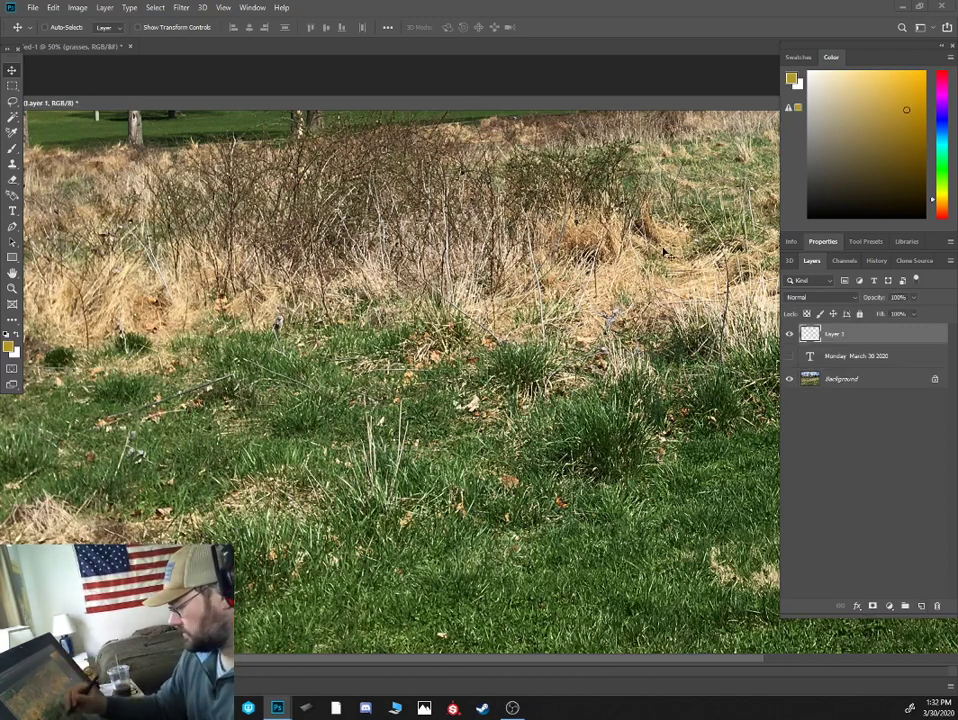
pyautogui.press('b')
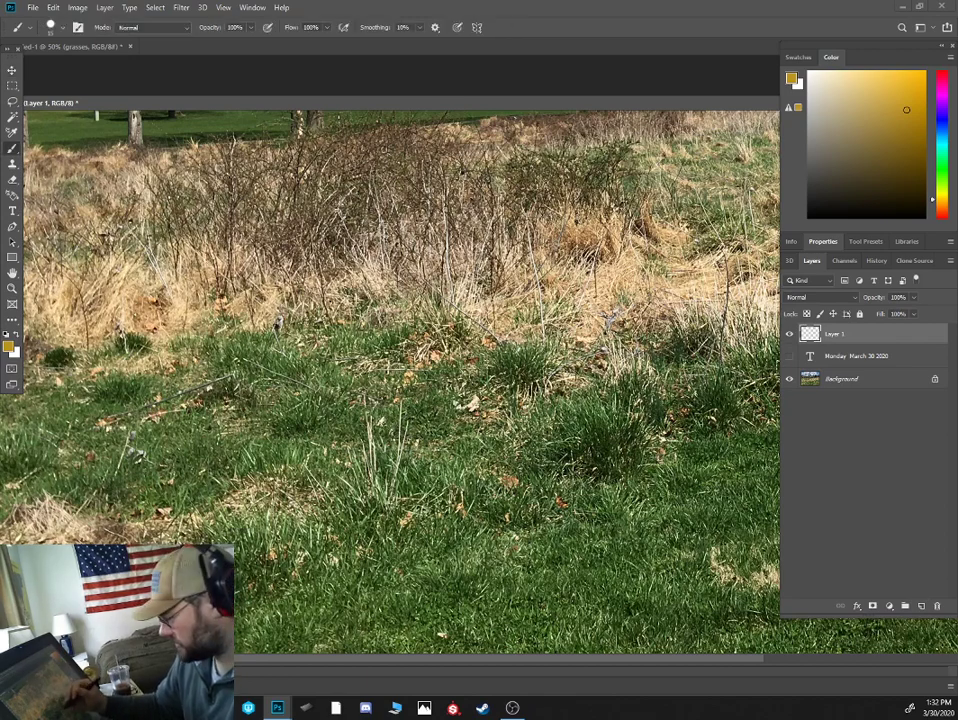
pyautogui.moveTo(370, 400); pyautogui.dragTo(374, 480)
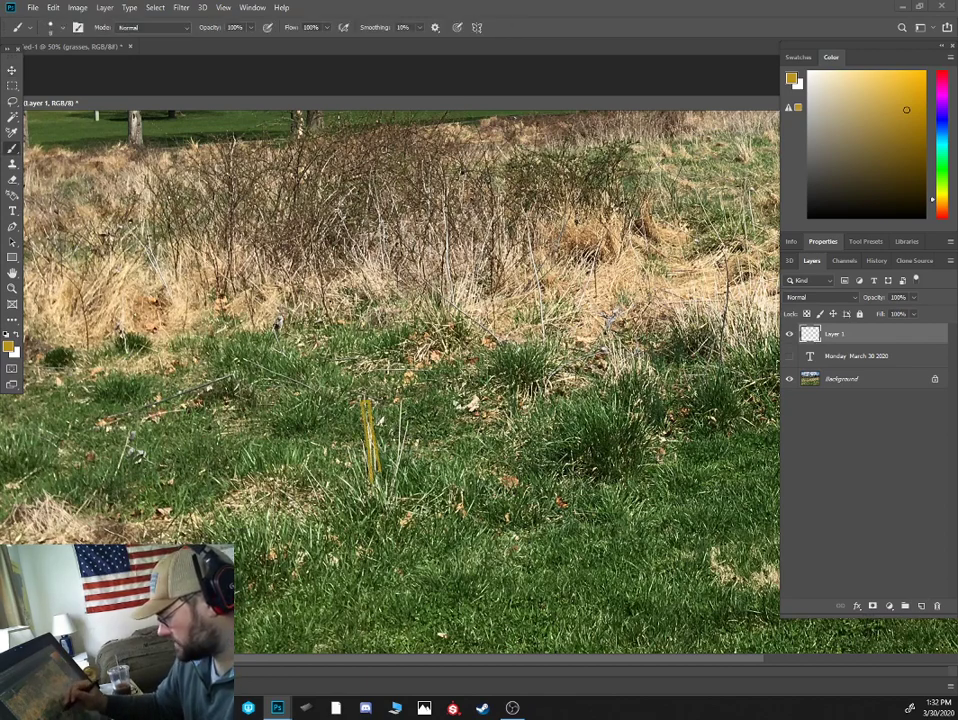
pyautogui.moveTo(372, 411)
pyautogui.mouseDown()
pyautogui.moveTo(384, 485)
pyautogui.moveTo(350, 465)
pyautogui.moveTo(315, 495)
pyautogui.moveTo(370, 530)
pyautogui.moveTo(428, 518)
pyautogui.moveTo(456, 496)
pyautogui.moveTo(385, 460)
pyautogui.mouseUp()
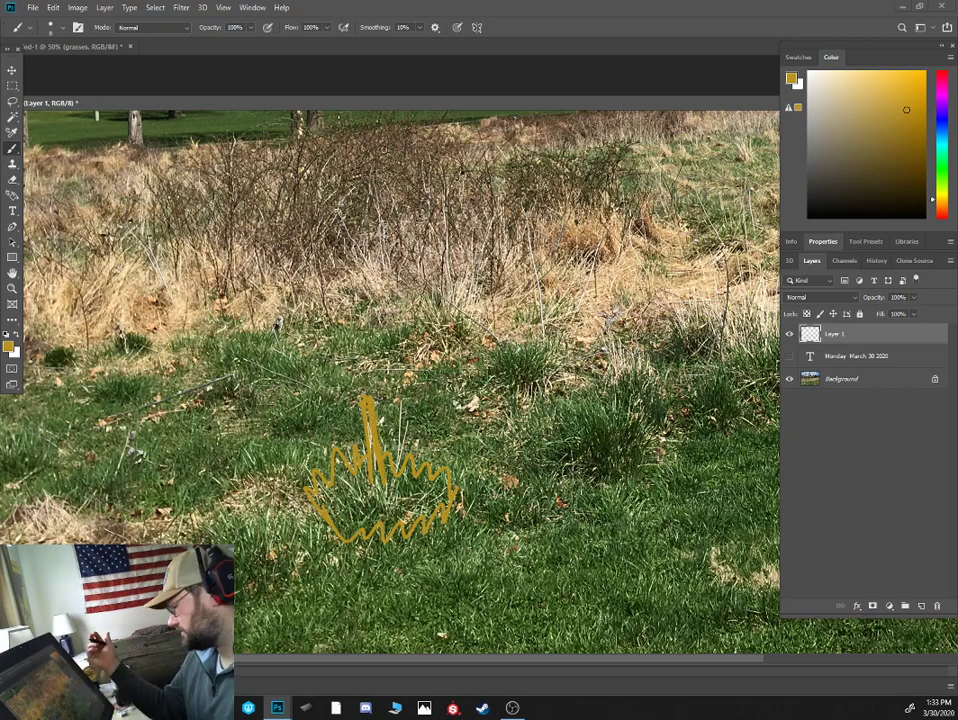
# - Examine the reference photo's grasses up close, from the green tufts in front to the dry field and tree line
pyautogui.hotkey('ctrl', '-')
pyautogui.scroll(-2, 364, 414)
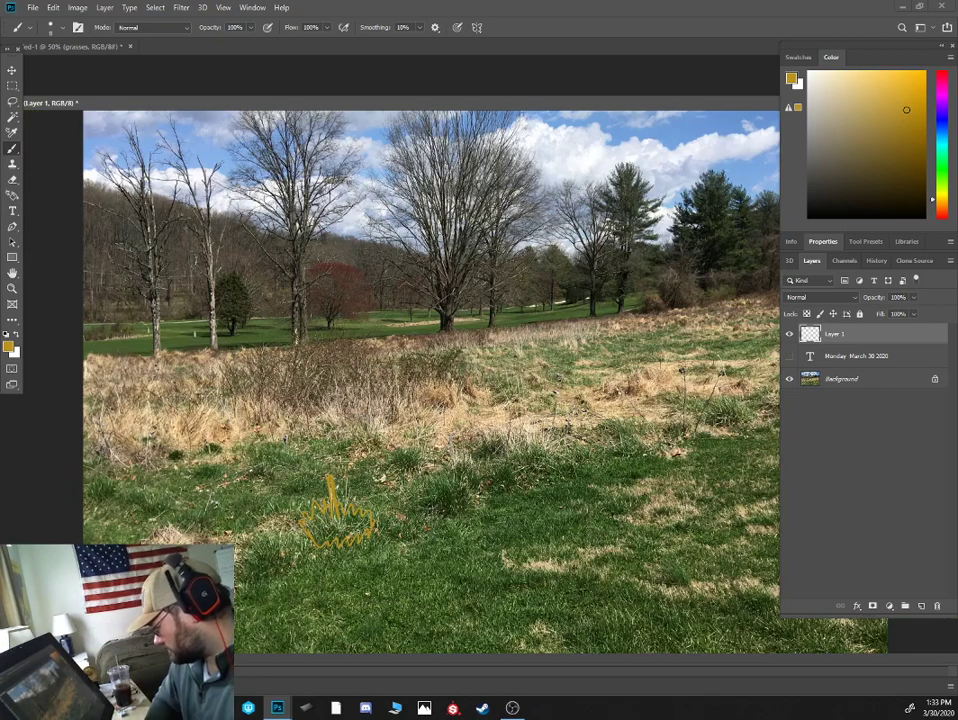
pyautogui.scroll(1, 300, 422)
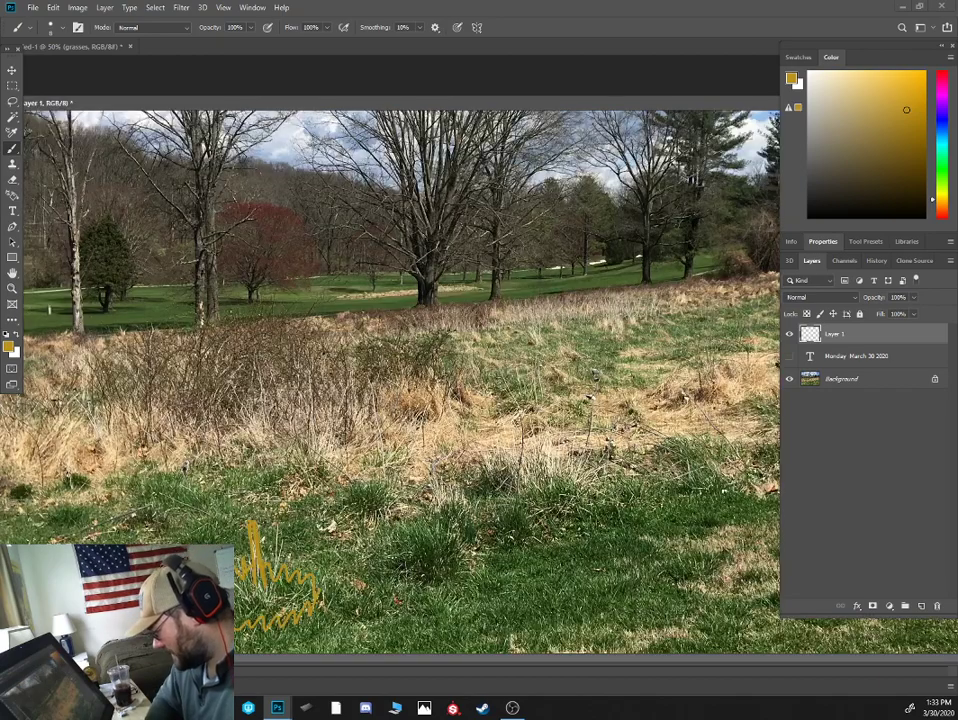
pyautogui.scroll(1, 300, 420)
pyautogui.moveTo(458, 512); pyautogui.dragTo(481, 517)
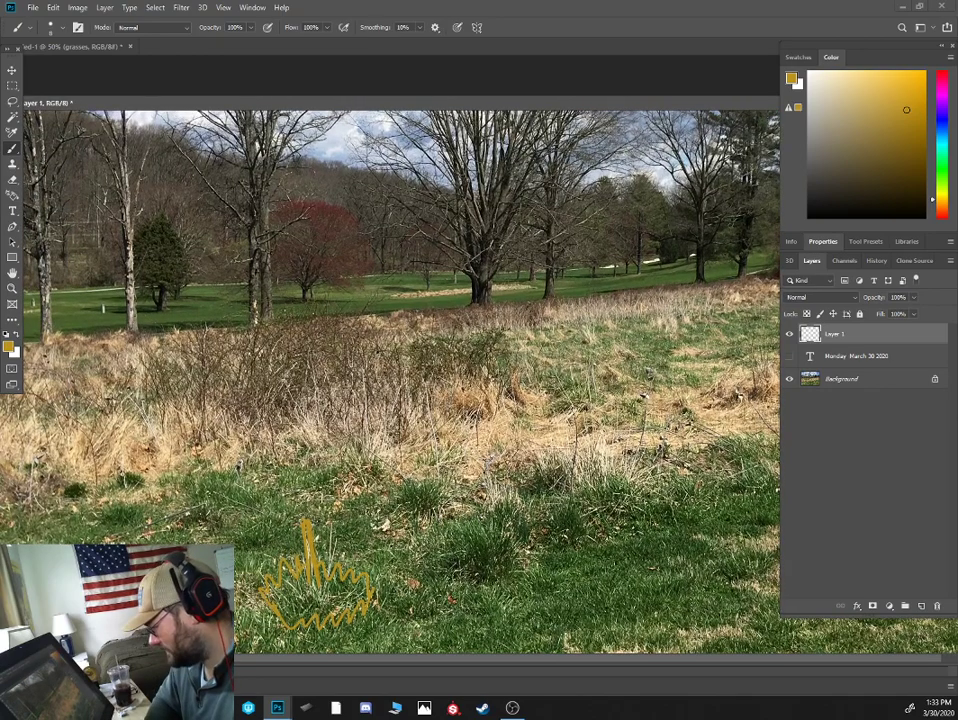
pyautogui.scroll(1, 465, 380)
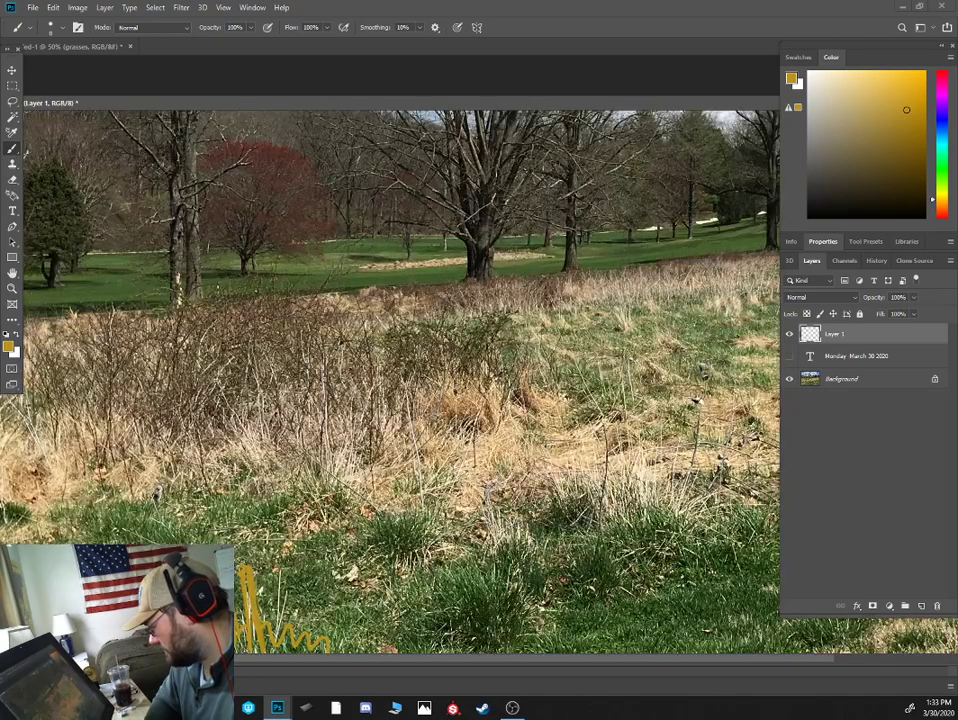
pyautogui.scroll(2, 532, 347)
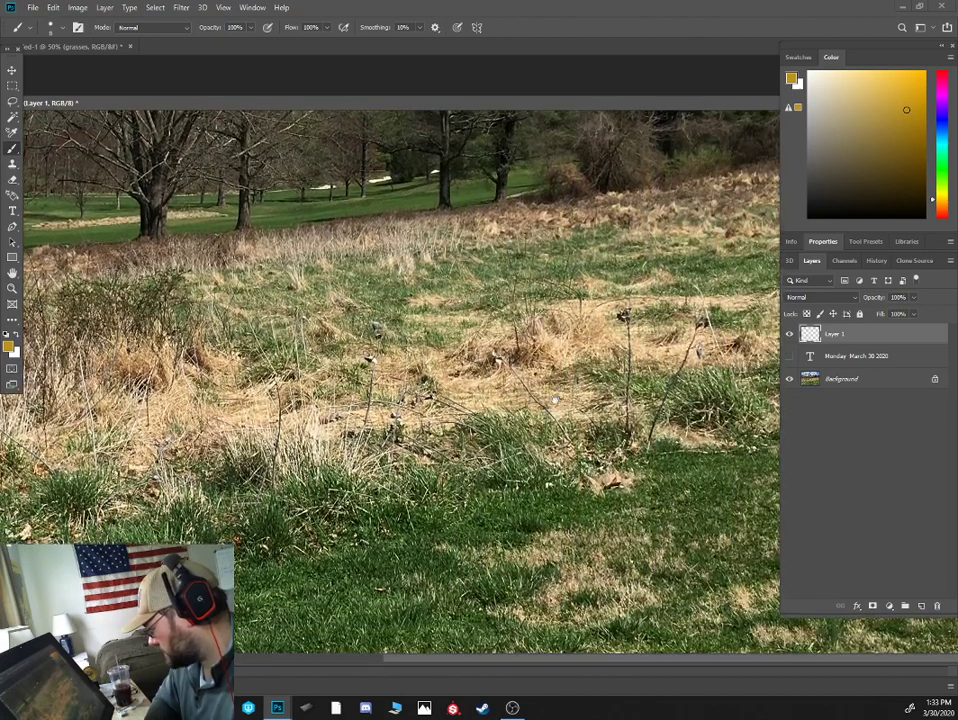
pyautogui.moveTo(353, 470); pyautogui.dragTo(409, 447)
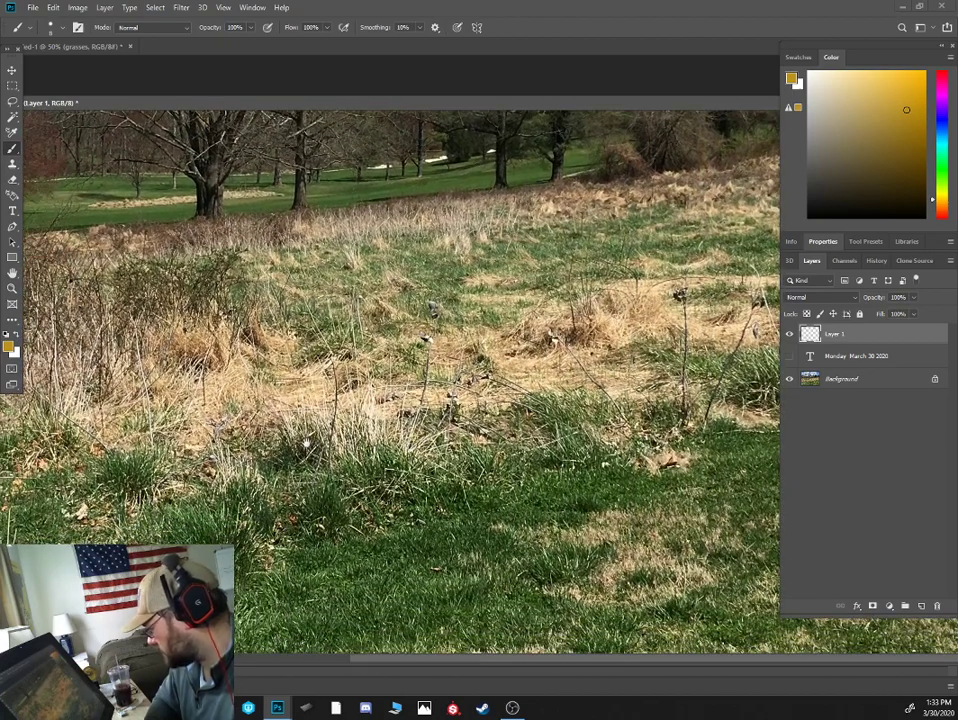
pyautogui.moveTo(231, 332); pyautogui.dragTo(246, 356)
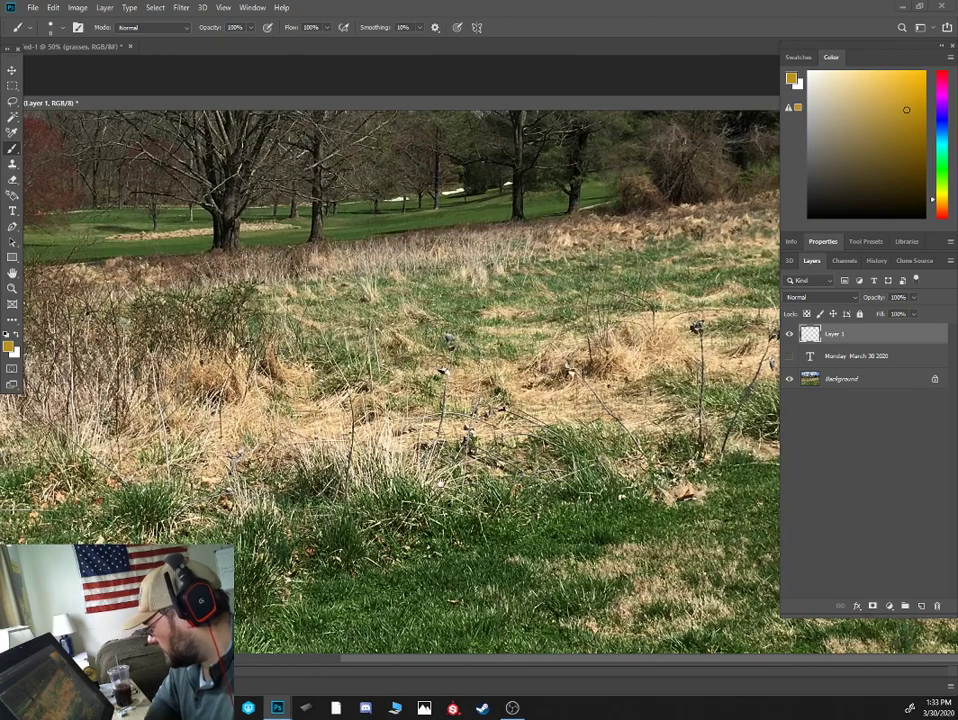
pyautogui.moveTo(455, 288); pyautogui.dragTo(400, 347)
pyautogui.moveTo(323, 449); pyautogui.dragTo(322, 470)
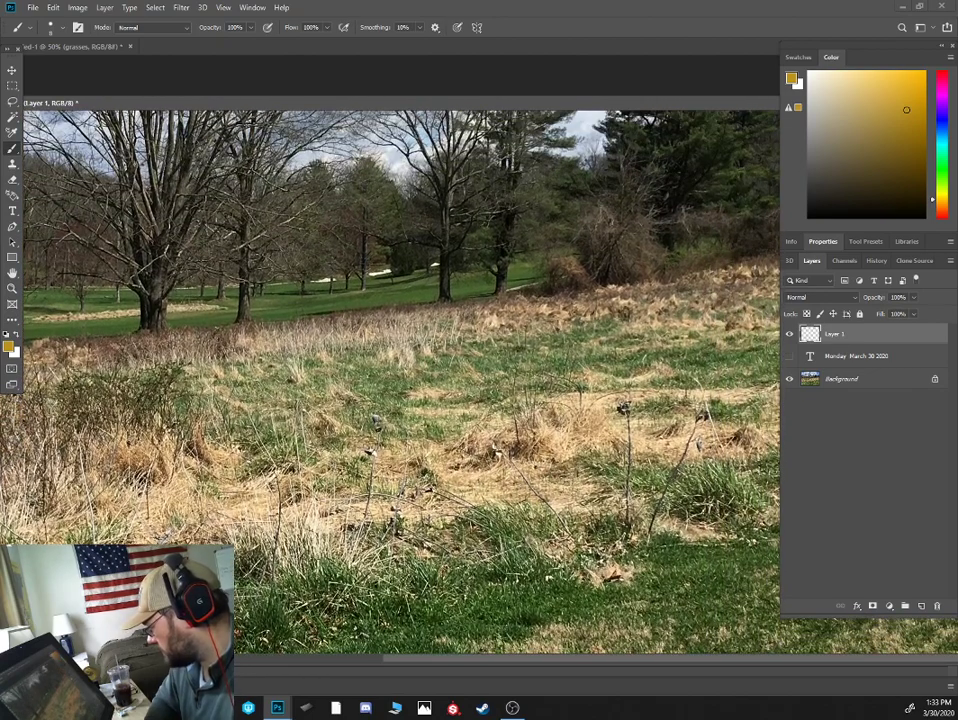
pyautogui.hotkey('ctrl', '+')
pyautogui.moveTo(661, 349); pyautogui.dragTo(423, 456)
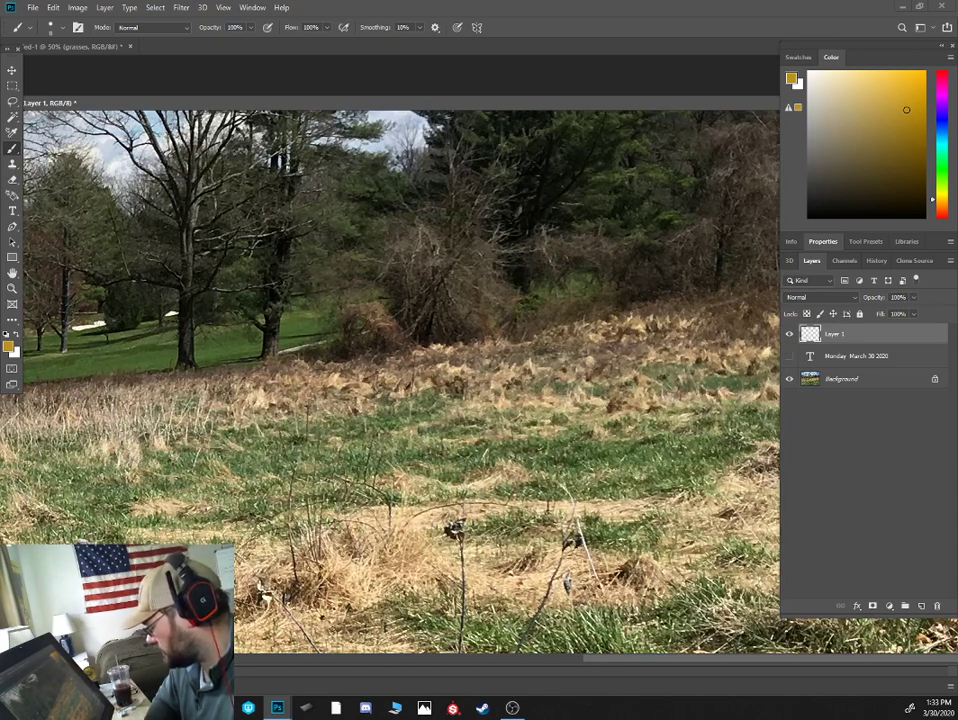
pyautogui.moveTo(248, 471); pyautogui.dragTo(292, 317)
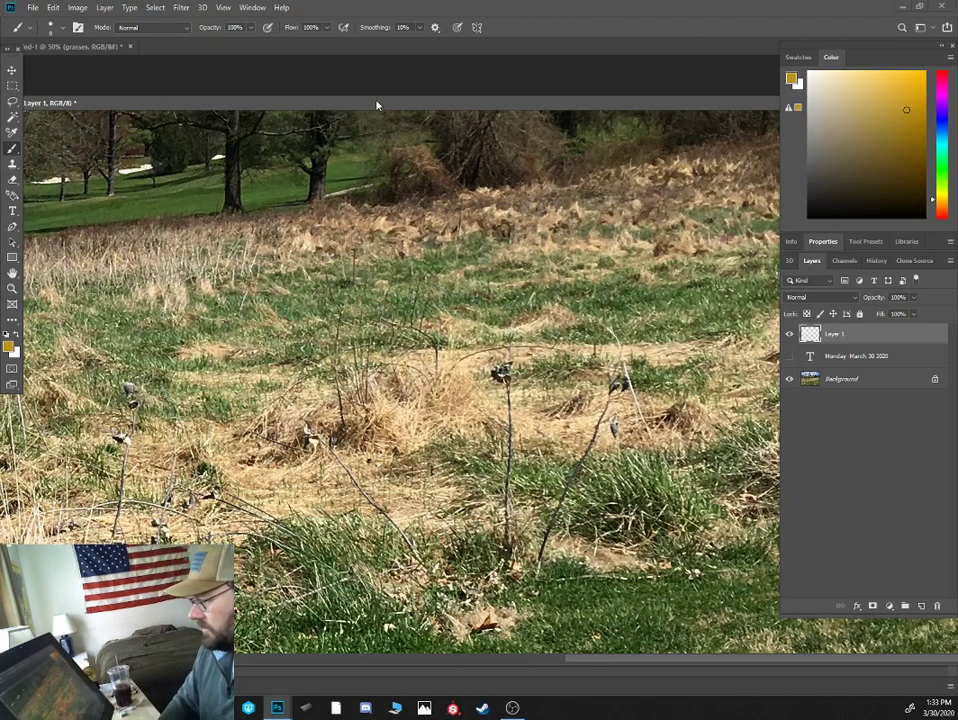
# - Move the reference photo window off the painting and select the photo's Background layer
pyautogui.moveTo(377, 105); pyautogui.dragTo(2, 150)
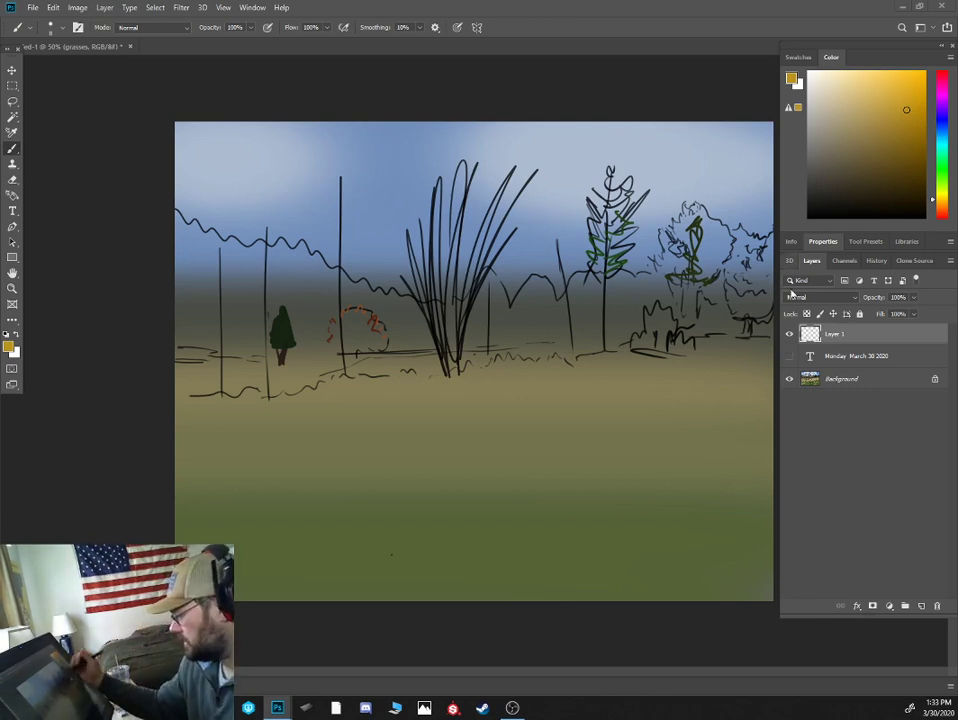
pyautogui.click(850, 379)
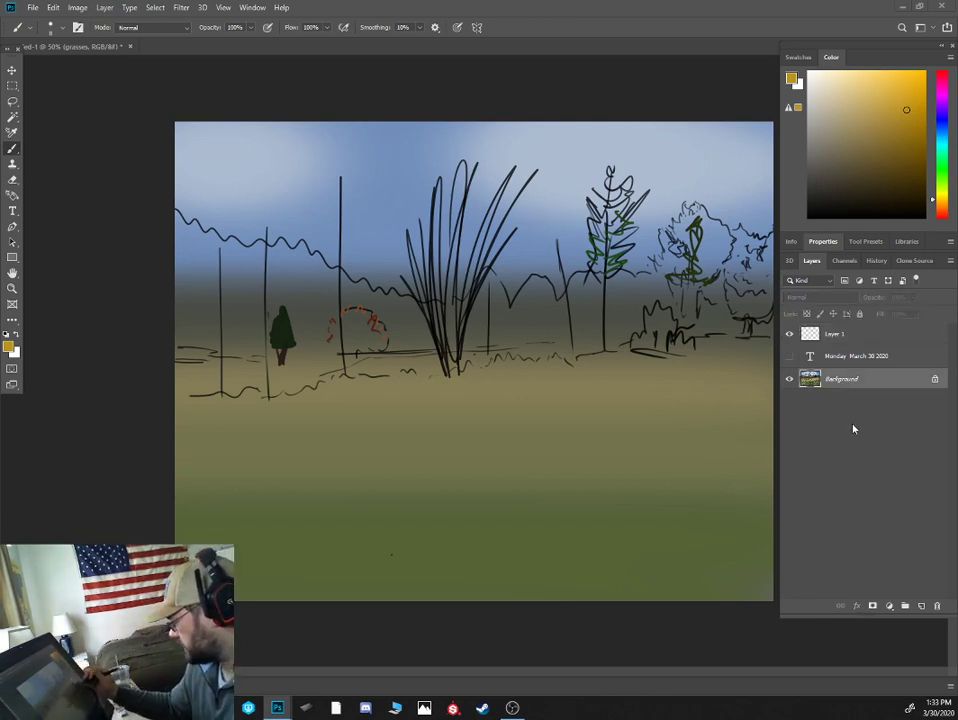
# - Add a new layer above the photo's Background layer and set the painting colour to a muted golden brown
pyautogui.click(920, 606)
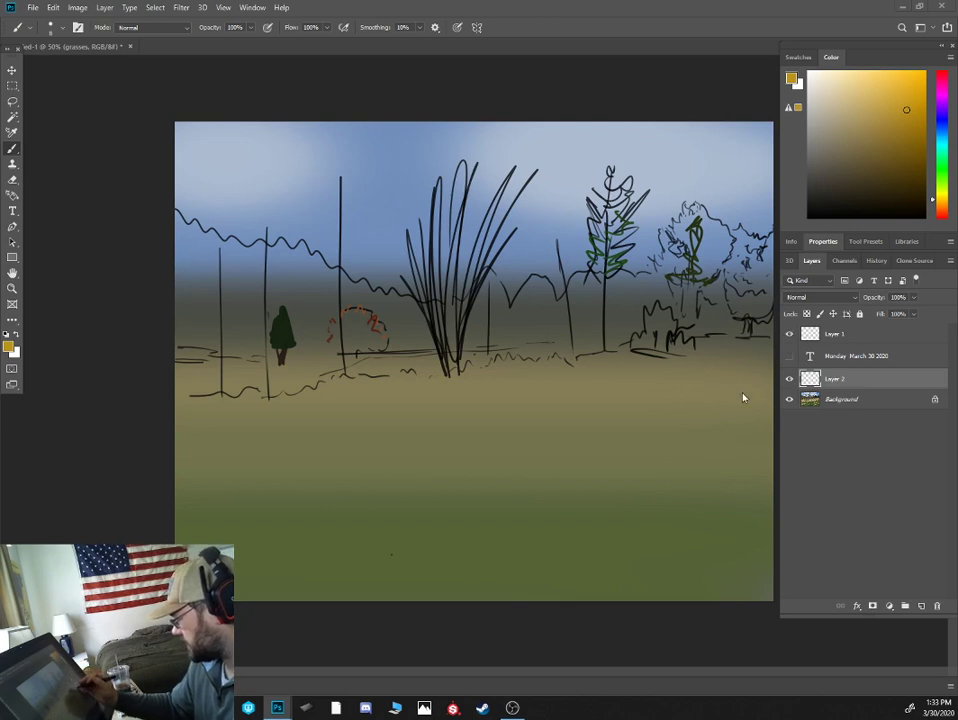
pyautogui.click(882, 142)
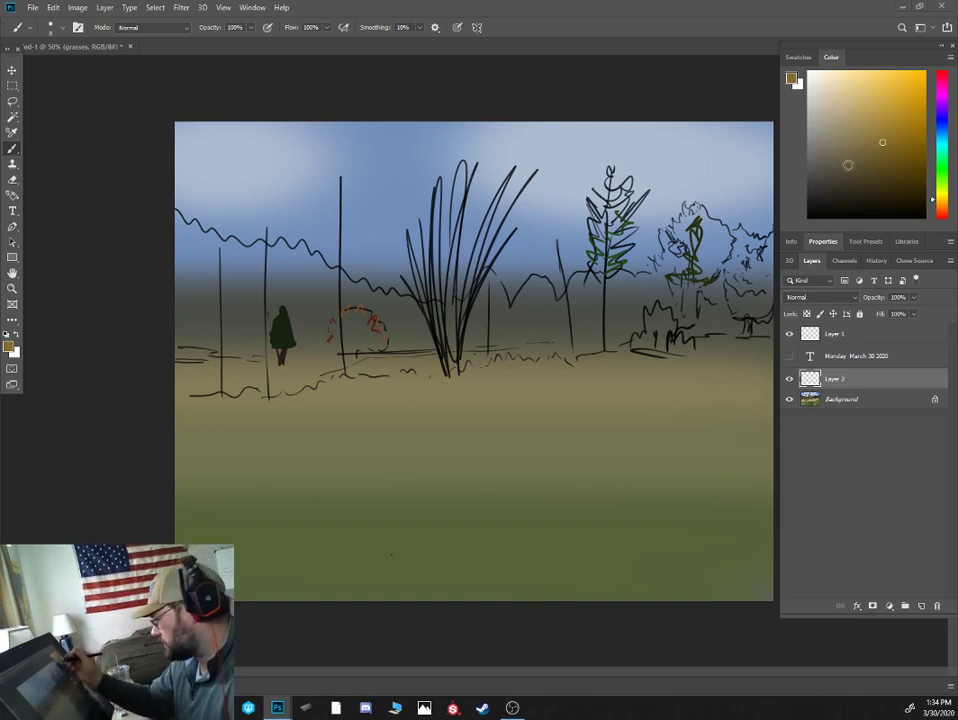
pyautogui.click(856, 149)
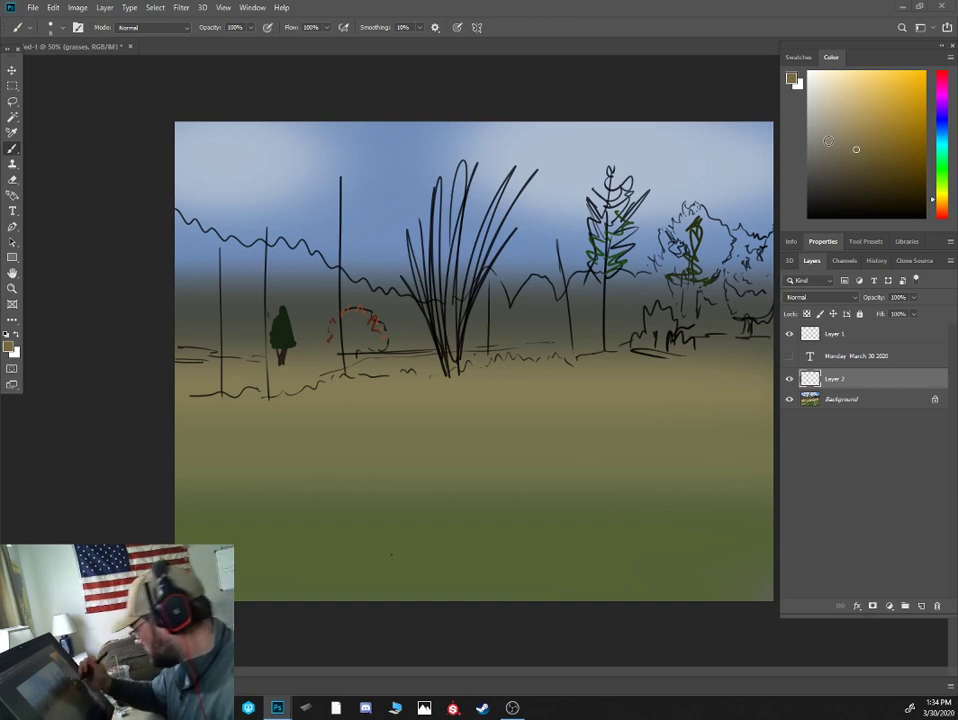
pyautogui.click(871, 147)
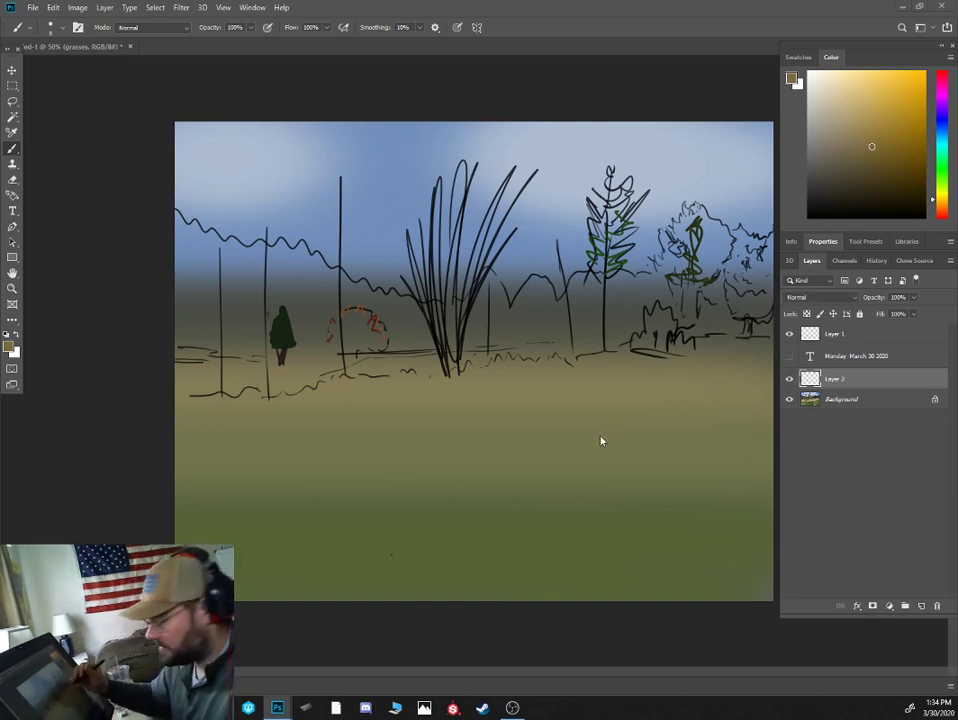
# - Switch to another brush, enlarge it, and paint black trial strokes on the grasses layer across the field below the central grass clump
pyautogui.rightClick(671, 412)
pyautogui.doubleClick(736, 522)
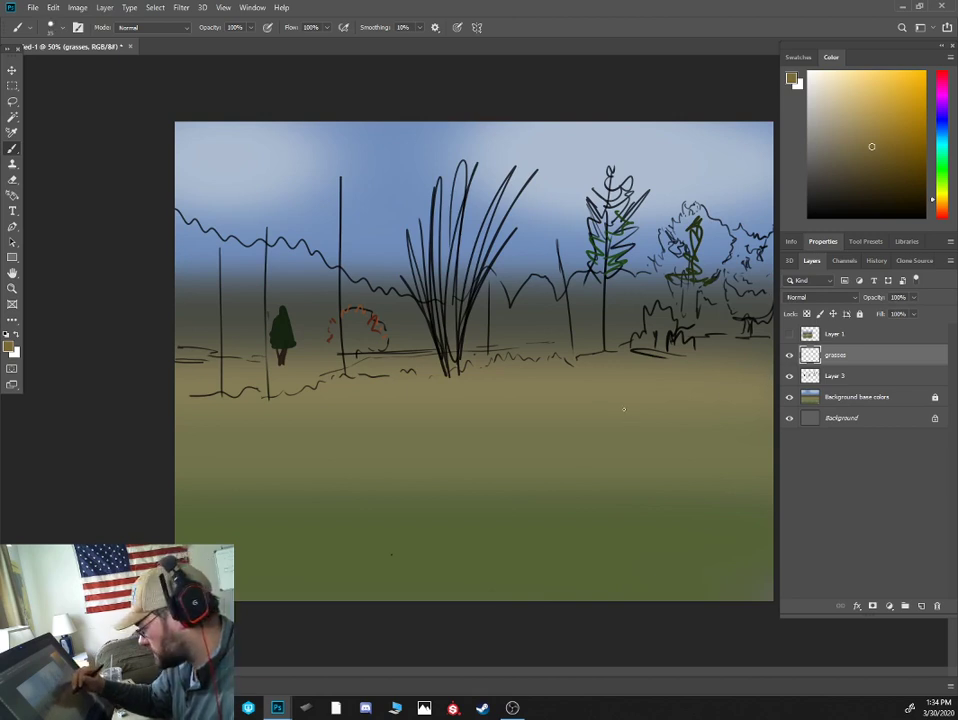
pyautogui.press('d')
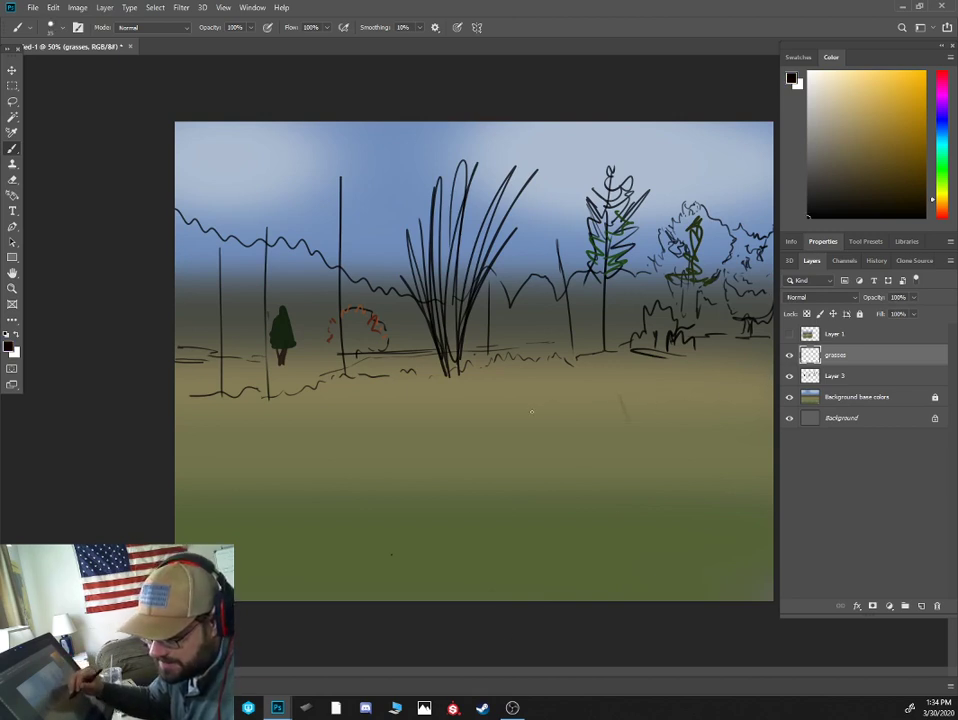
pyautogui.moveTo(494, 410); pyautogui.dragTo(523, 407)
pyautogui.click(515, 418)
pyautogui.click(942, 180)
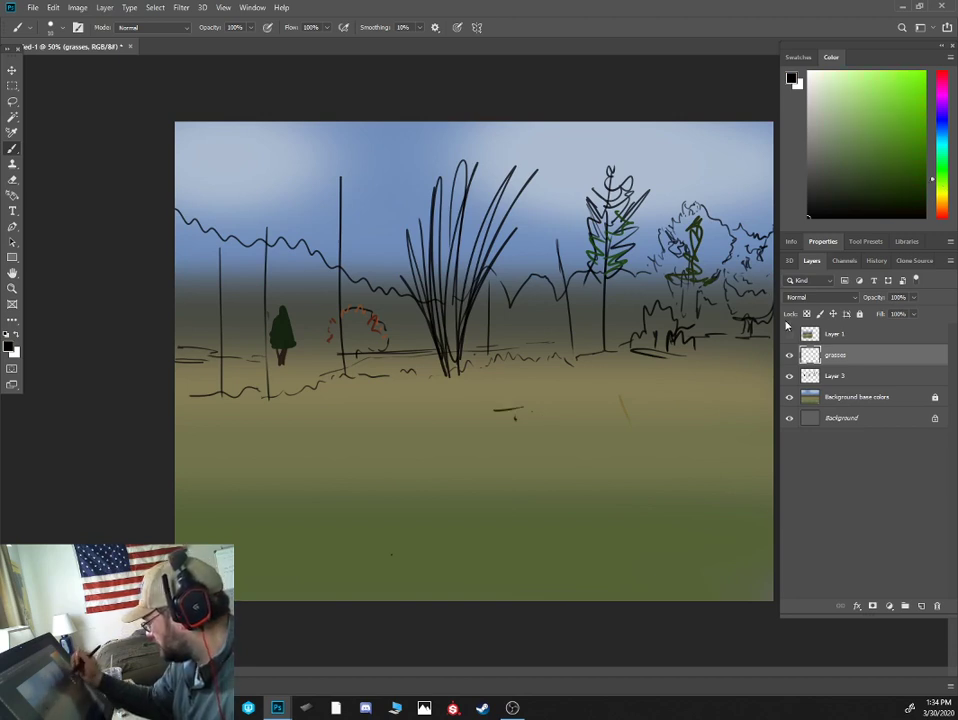
pyautogui.press(']')
pyautogui.moveTo(453, 412)
pyautogui.mouseDown()
pyautogui.moveTo(559, 402)
pyautogui.moveTo(590, 410)
pyautogui.mouseUp()
# - Paint muted dark green bands over the black strokes, across the mid-field and in the foreground of the grasses layer
pyautogui.click(855, 168)
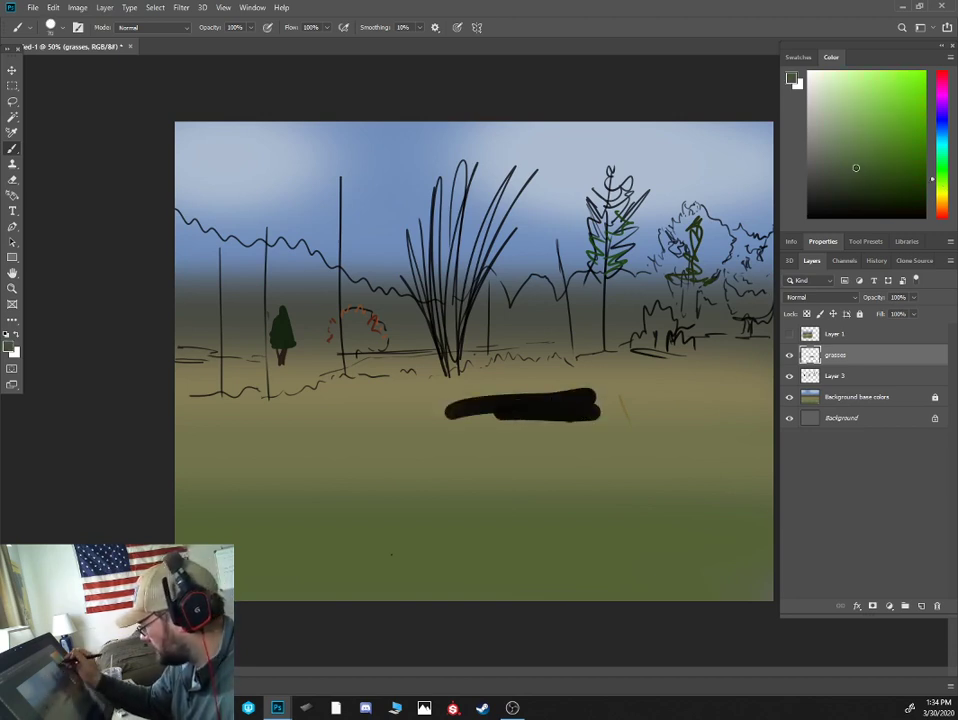
pyautogui.moveTo(432, 416)
pyautogui.mouseDown()
pyautogui.moveTo(562, 403)
pyautogui.moveTo(573, 413)
pyautogui.moveTo(737, 430)
pyautogui.moveTo(590, 418)
pyautogui.moveTo(685, 423)
pyautogui.moveTo(551, 398)
pyautogui.moveTo(568, 397)
pyautogui.moveTo(449, 404)
pyautogui.mouseUp()
pyautogui.hotkey('ctrl', '-')
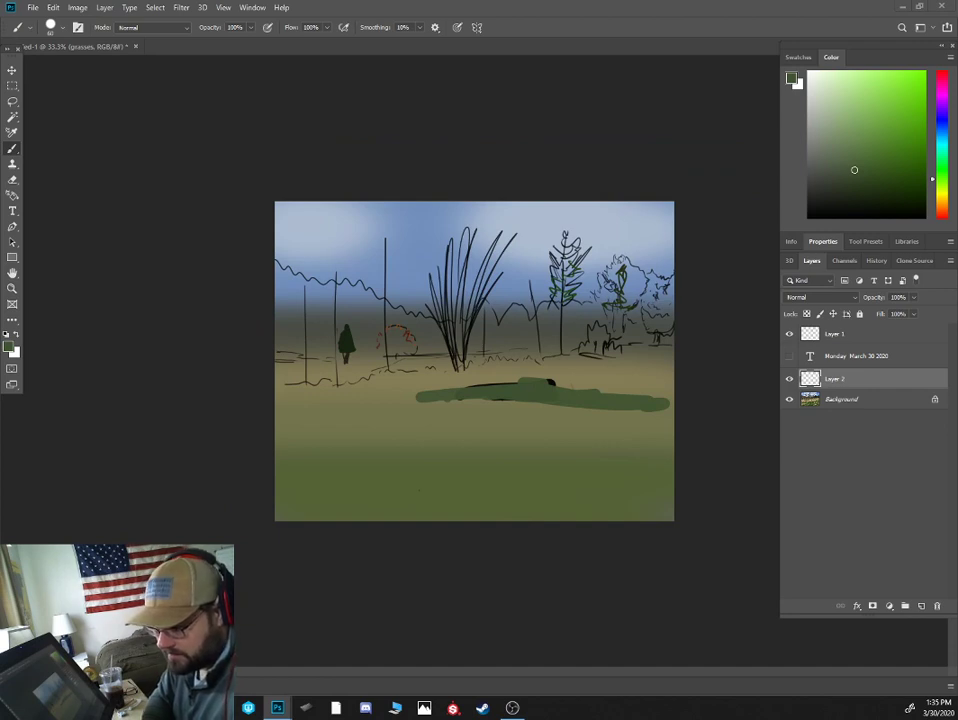
pyautogui.moveTo(625, 445)
pyautogui.mouseDown()
pyautogui.moveTo(351, 446)
pyautogui.moveTo(274, 464)
pyautogui.moveTo(423, 462)
pyautogui.moveTo(309, 460)
pyautogui.mouseUp()
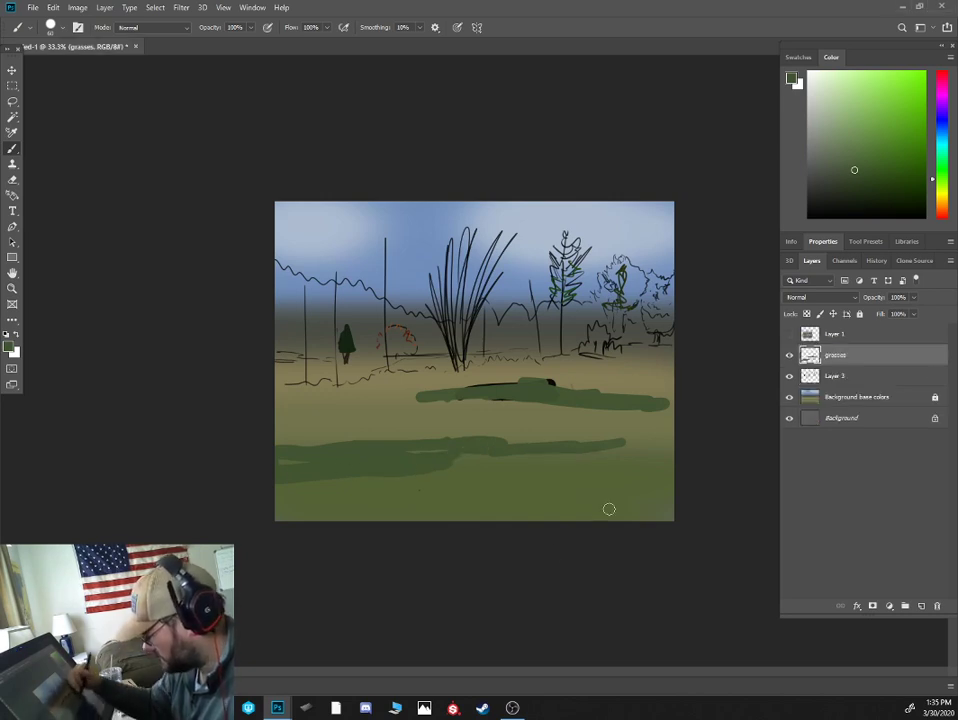
pyautogui.moveTo(499, 453); pyautogui.dragTo(630, 447)
pyautogui.moveTo(552, 511)
pyautogui.mouseDown()
pyautogui.moveTo(487, 518)
pyautogui.moveTo(591, 517)
pyautogui.moveTo(605, 485)
pyautogui.mouseUp()
# - Sample the field colour, lighten it to a pale khaki, and paint a band above the long dark green foreground band
pyautogui.keyDown('alt'); pyautogui.click(546, 430); pyautogui.keyUp('alt')
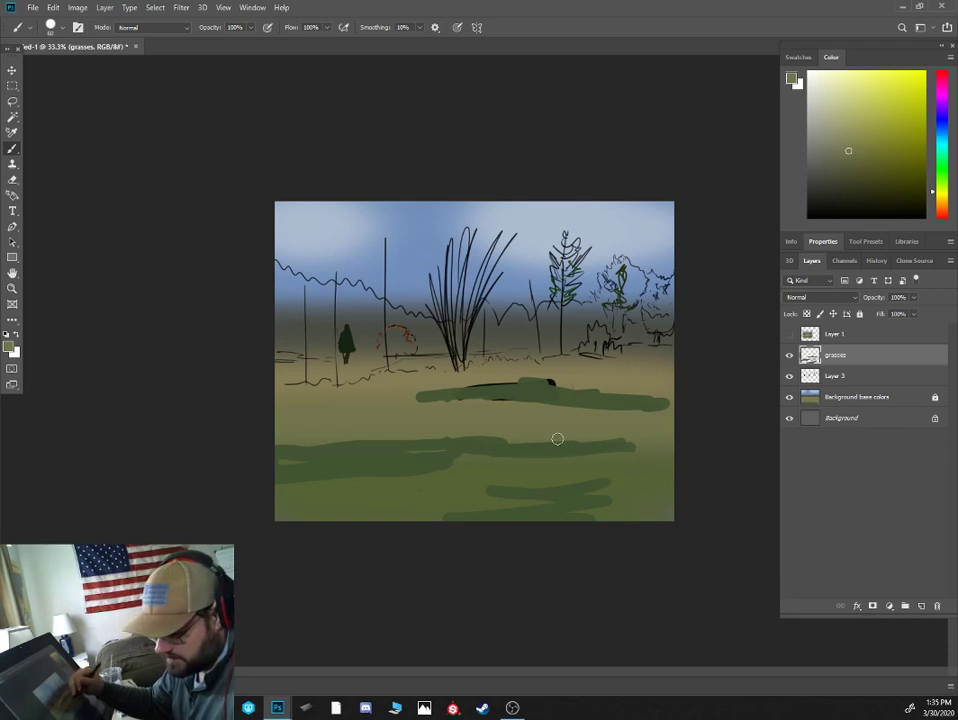
pyautogui.click(941, 195)
pyautogui.click(848, 126)
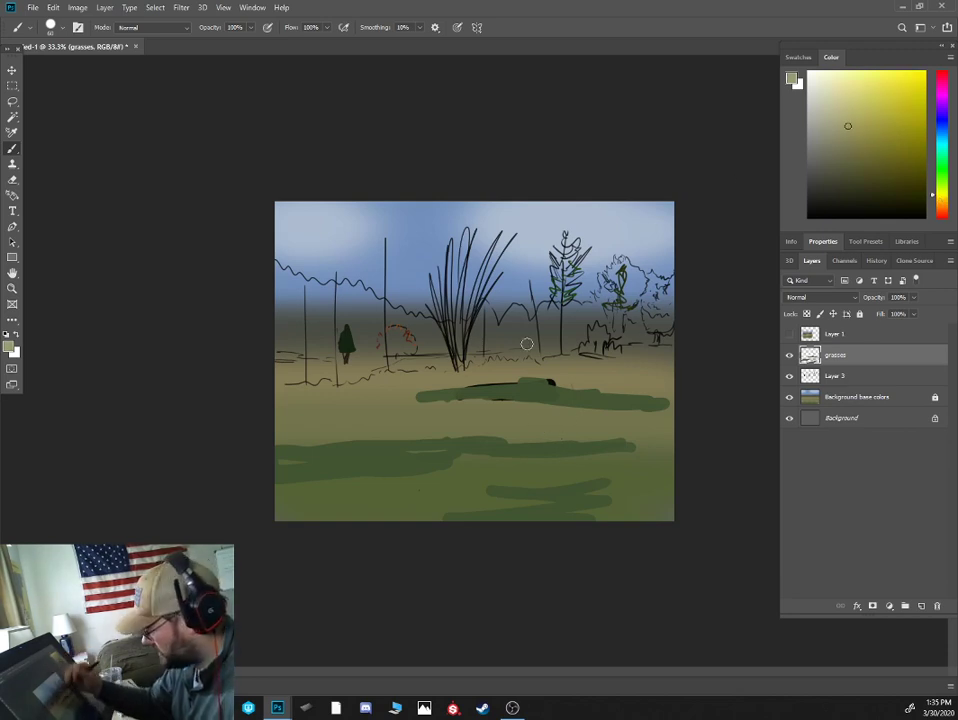
pyautogui.moveTo(461, 424)
pyautogui.mouseDown()
pyautogui.moveTo(280, 438)
pyautogui.moveTo(528, 432)
pyautogui.mouseUp()
# - Paint a muted mauve bush with upright tufts in the field, just above the pale khaki band
pyautogui.moveTo(940, 196); pyautogui.dragTo(940, 78)
pyautogui.click(855, 143)
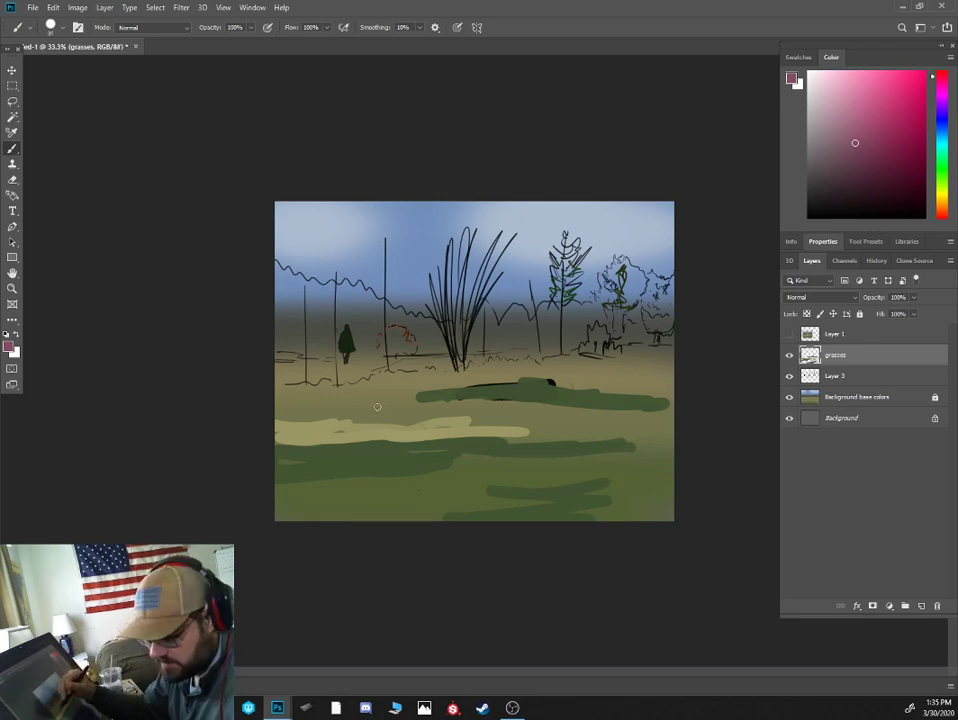
pyautogui.moveTo(380, 409)
pyautogui.mouseDown()
pyautogui.moveTo(399, 369)
pyautogui.moveTo(361, 379)
pyautogui.mouseUp()
pyautogui.moveTo(362, 407)
pyautogui.mouseDown()
pyautogui.moveTo(345, 378)
pyautogui.moveTo(435, 418)
pyautogui.mouseUp()
pyautogui.moveTo(434, 417)
pyautogui.mouseDown()
pyautogui.moveTo(440, 380)
pyautogui.moveTo(424, 396)
pyautogui.moveTo(416, 389)
pyautogui.moveTo(388, 403)
pyautogui.moveTo(400, 366)
pyautogui.moveTo(361, 373)
pyautogui.moveTo(356, 411)
pyautogui.moveTo(365, 413)
pyautogui.moveTo(391, 384)
pyautogui.mouseUp()
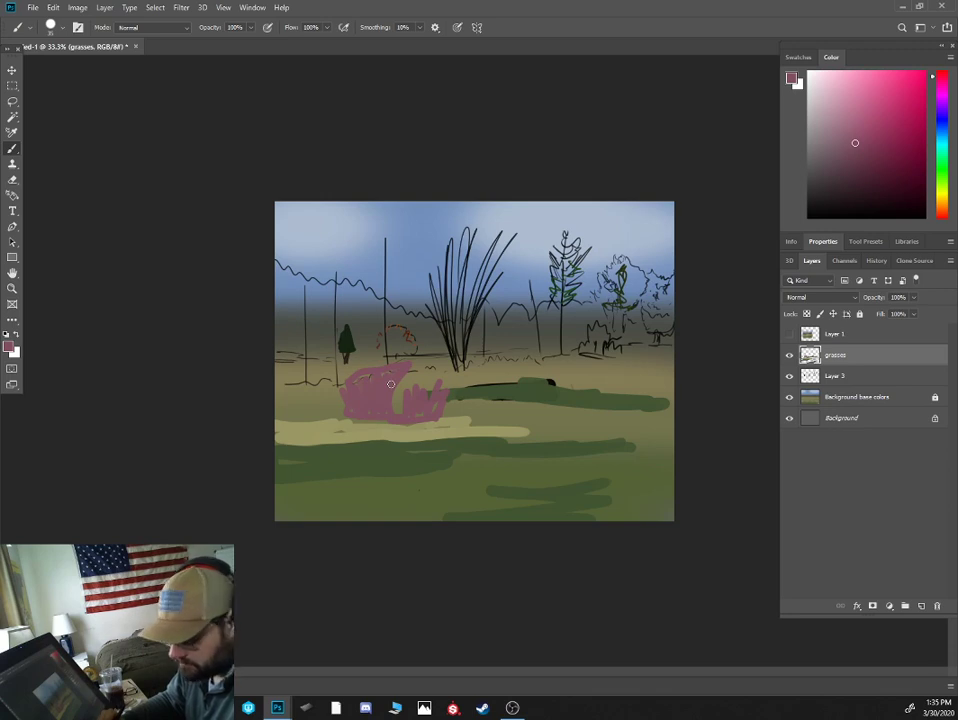
# - Paint a golden yellow grass tuft in the lower-left corner of the painting's foreground
pyautogui.keyDown('alt'); pyautogui.click(353, 435); pyautogui.keyUp('alt')
pyautogui.click(946, 200)
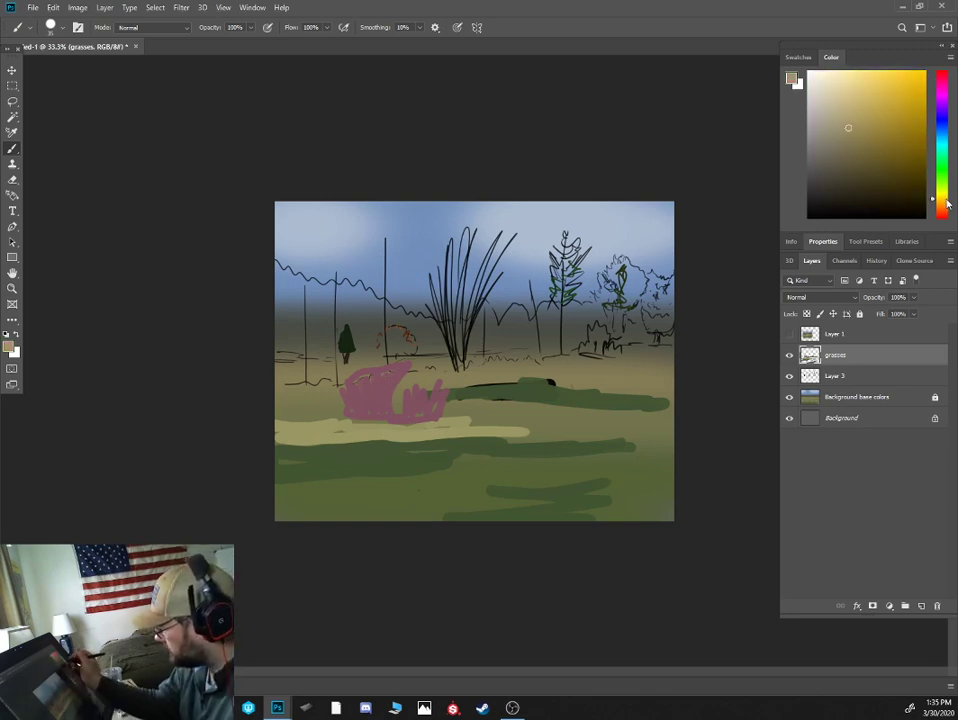
pyautogui.click(875, 112)
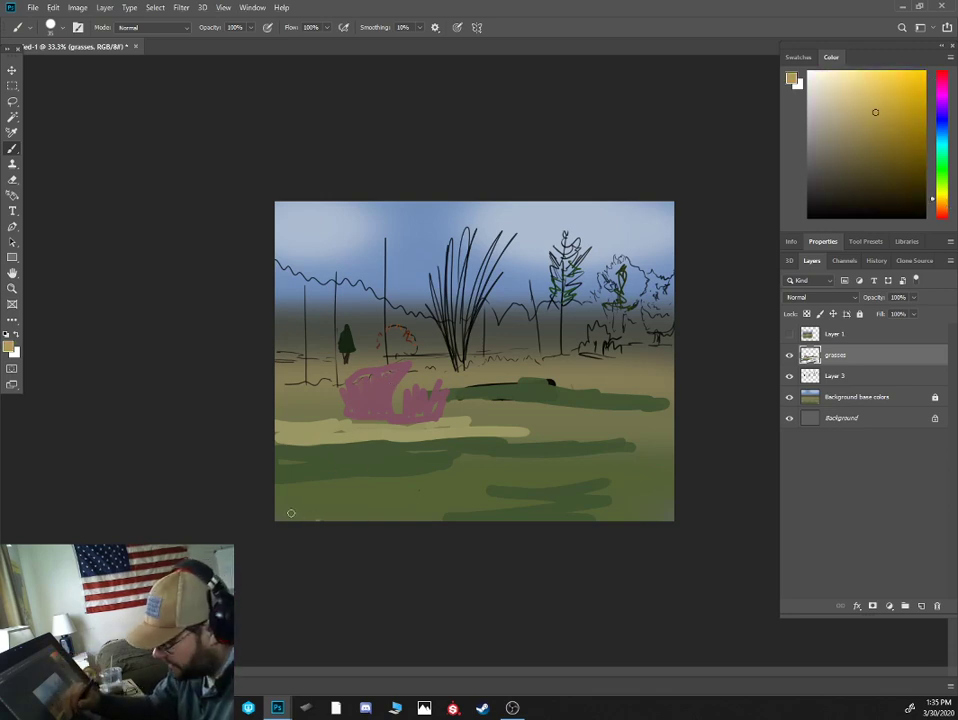
pyautogui.moveTo(280, 511)
pyautogui.mouseDown()
pyautogui.moveTo(341, 505)
pyautogui.moveTo(299, 504)
pyautogui.moveTo(322, 487)
pyautogui.moveTo(325, 503)
pyautogui.moveTo(360, 495)
pyautogui.mouseUp()
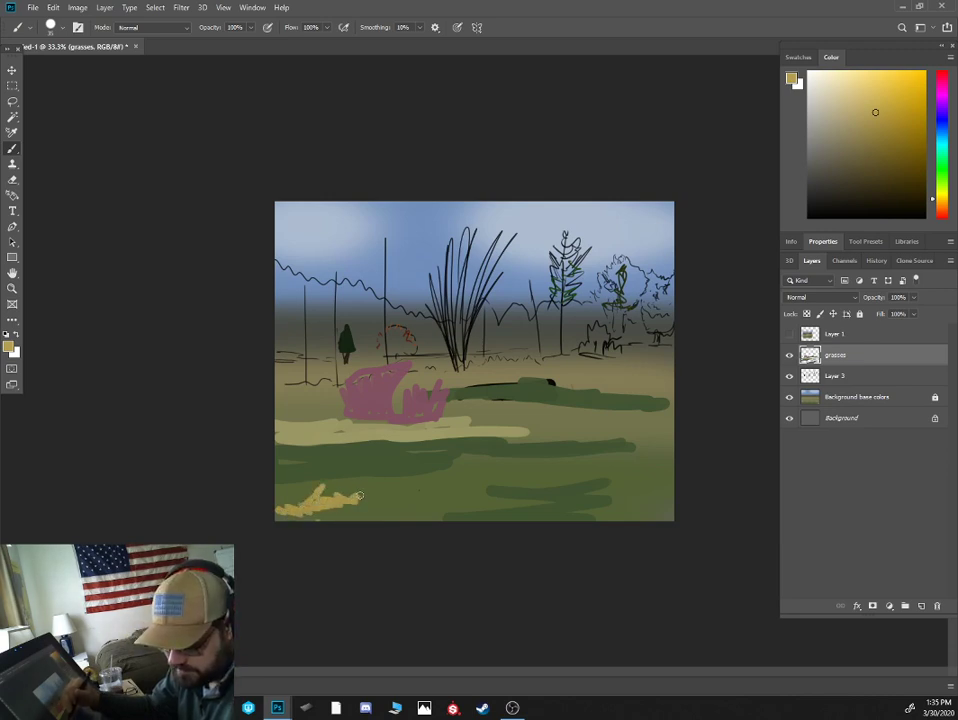
# - Dab brown patches over the right side of the green foreground and paint a pale khaki tuft in the mid-field
pyautogui.click(862, 148)
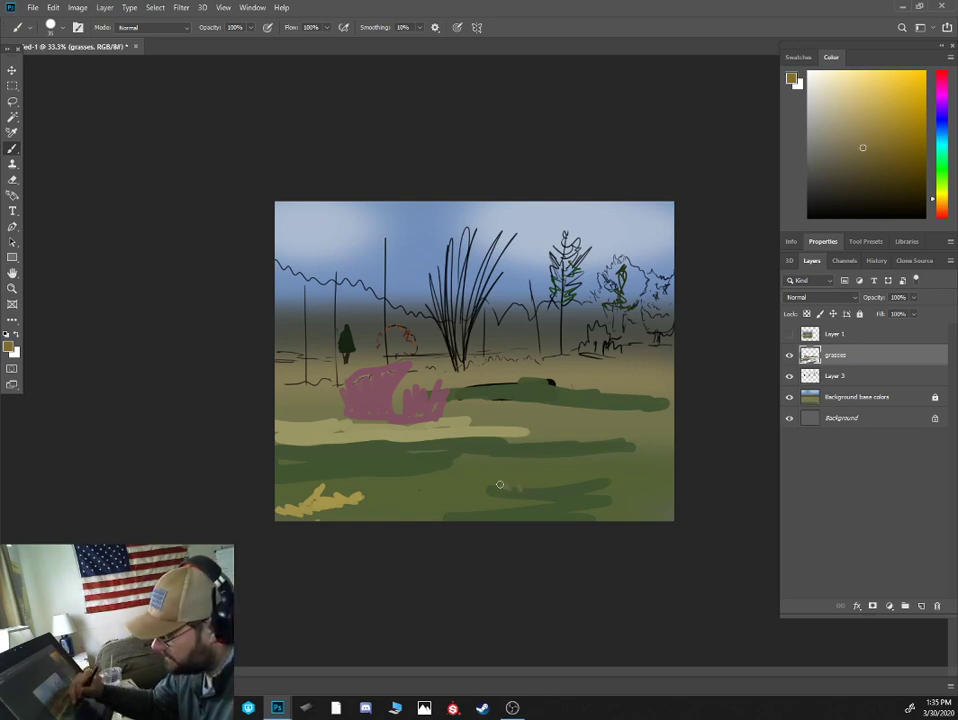
pyautogui.moveTo(490, 488); pyautogui.dragTo(540, 484)
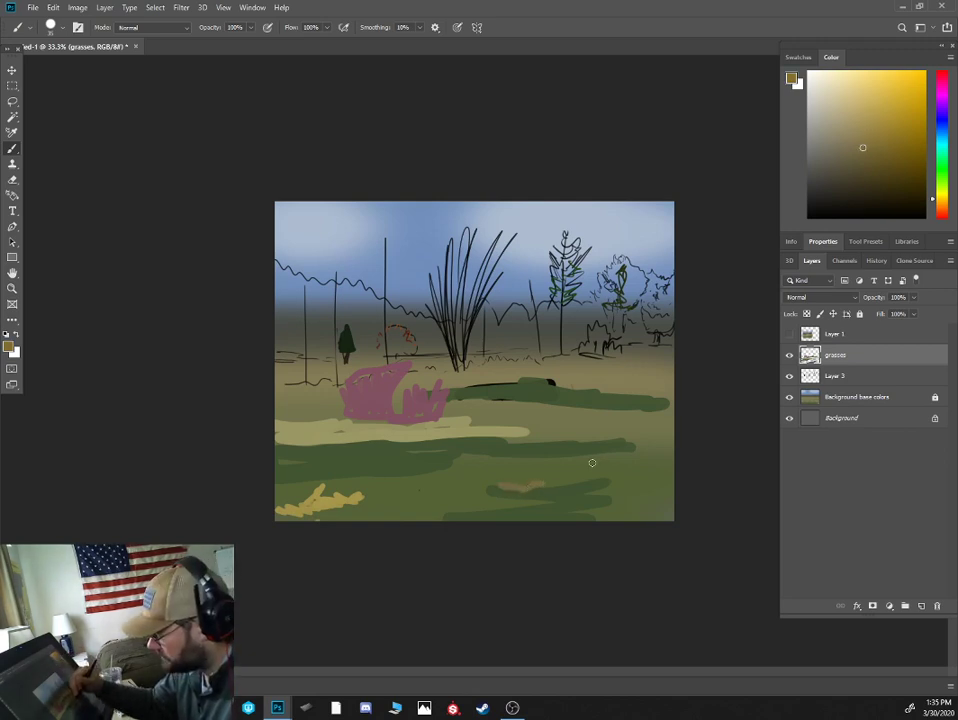
pyautogui.moveTo(592, 462); pyautogui.dragTo(586, 464)
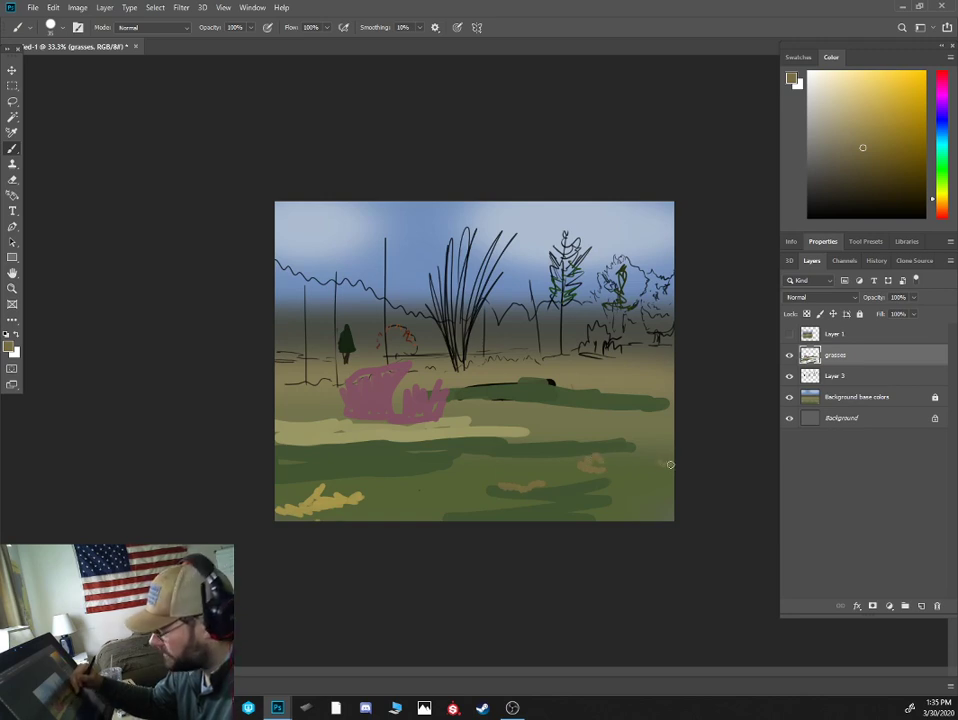
pyautogui.keyDown('alt'); pyautogui.click(494, 435); pyautogui.keyUp('alt')
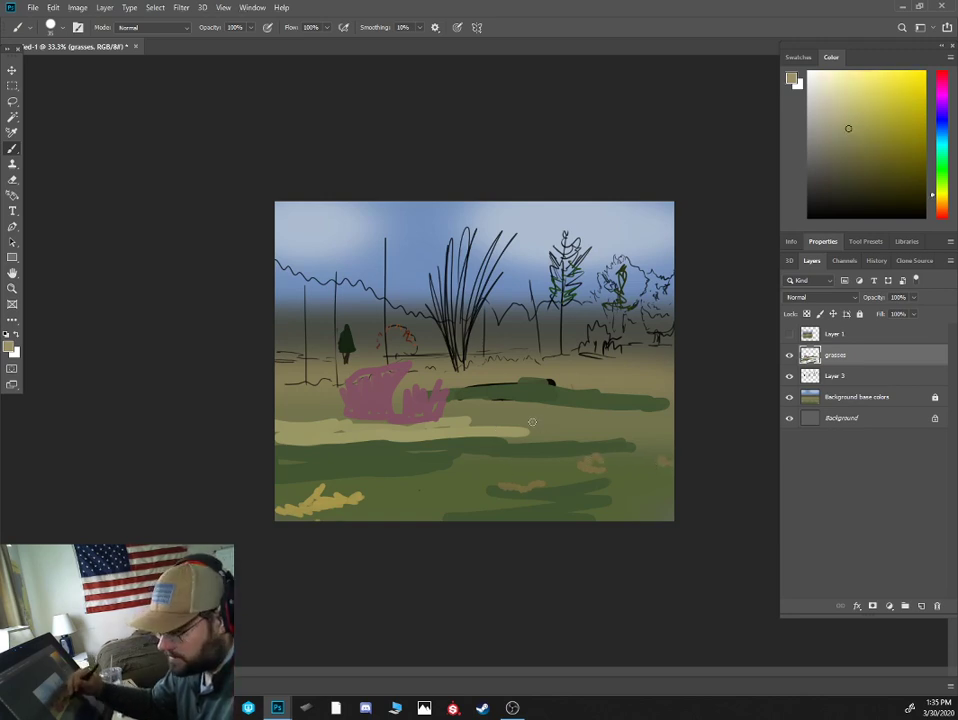
pyautogui.moveTo(531, 420)
pyautogui.mouseDown()
pyautogui.moveTo(567, 420)
pyautogui.moveTo(543, 419)
pyautogui.moveTo(564, 413)
pyautogui.moveTo(538, 406)
pyautogui.moveTo(570, 410)
pyautogui.mouseUp()
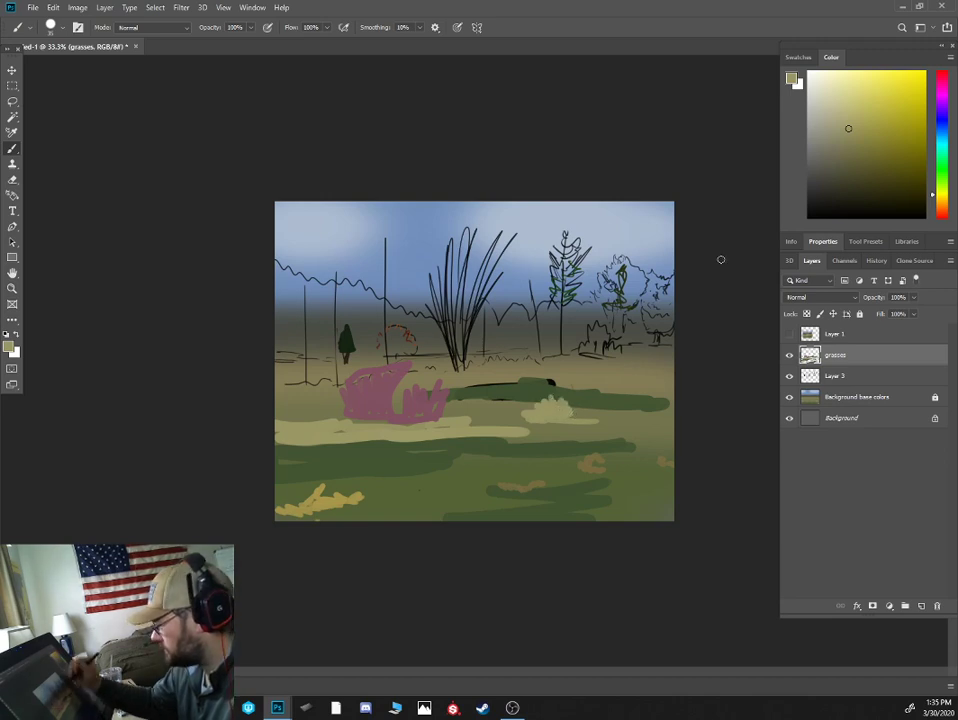
# - Add orange-tan accents on and beside the pale tuft, and a mauve stroke beneath the trees at the painting's right edge
pyautogui.click(943, 202)
pyautogui.click(873, 117)
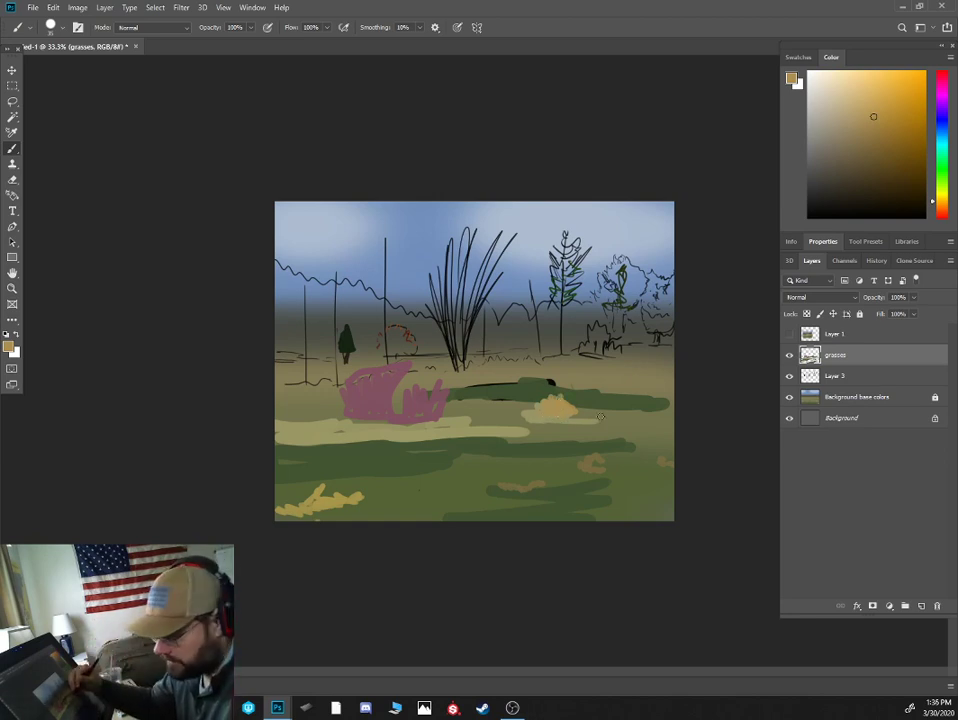
pyautogui.moveTo(573, 410)
pyautogui.mouseDown()
pyautogui.moveTo(608, 410)
pyautogui.moveTo(590, 396)
pyautogui.moveTo(641, 391)
pyautogui.mouseUp()
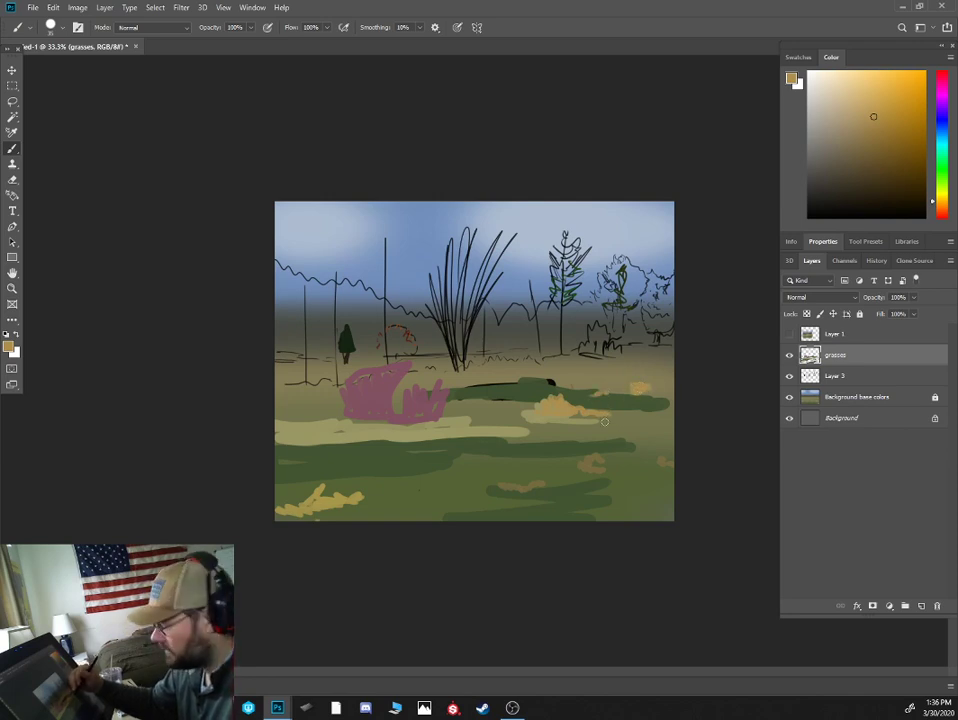
pyautogui.keyDown('alt'); pyautogui.click(391, 368); pyautogui.keyUp('alt')
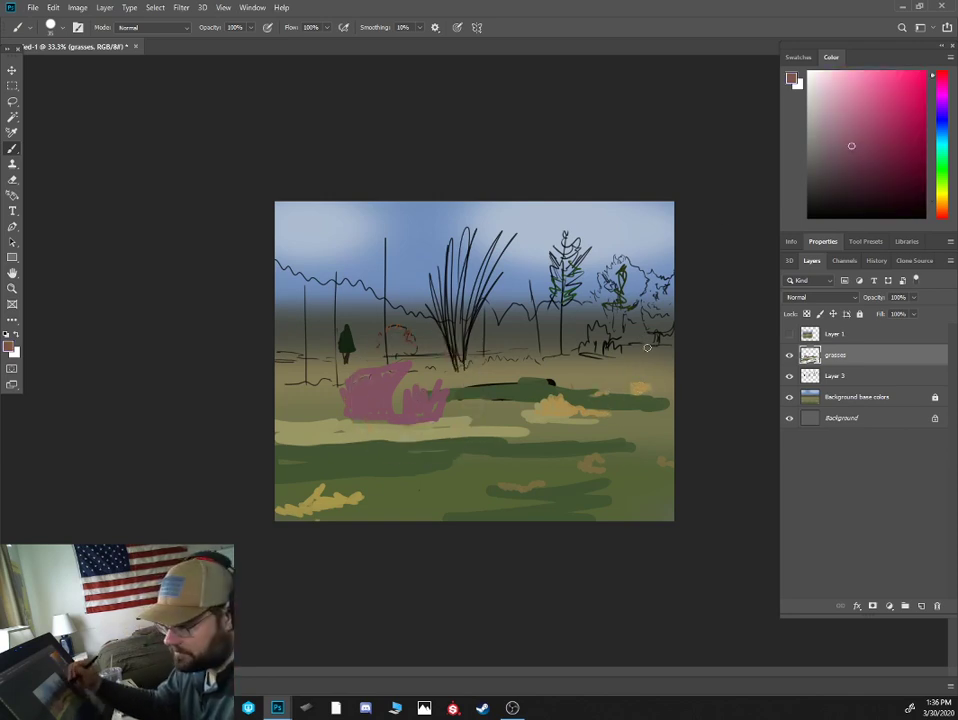
pyautogui.moveTo(650, 345); pyautogui.dragTo(674, 343)
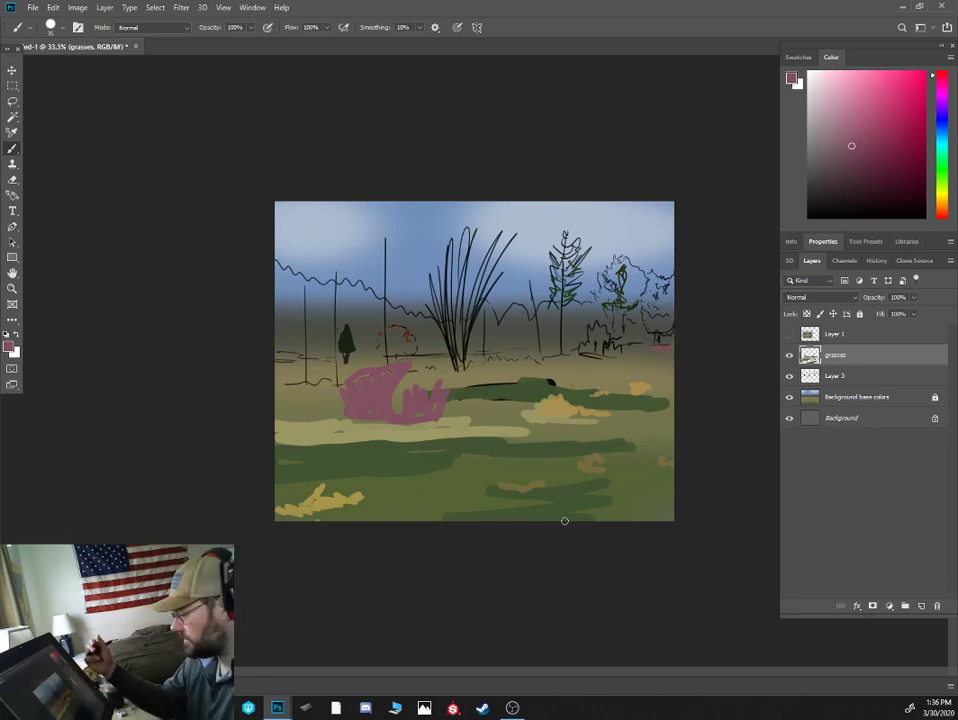
# - Widen the canvas to 36 inches, anchored on the left so the extra space is added on the right
pyautogui.click(77, 7)
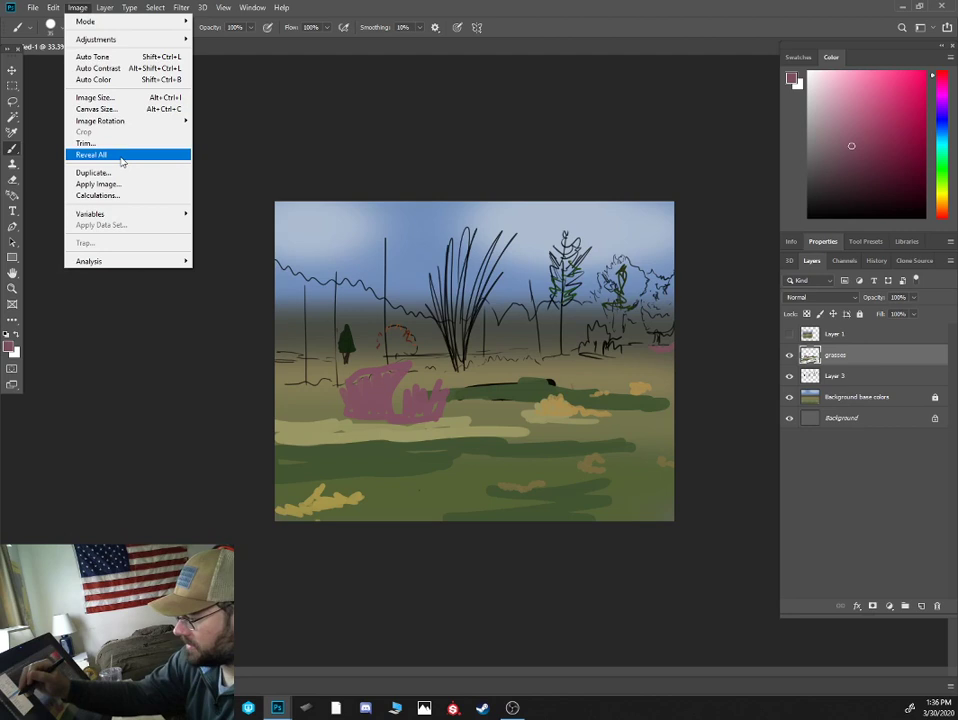
pyautogui.click(97, 108)
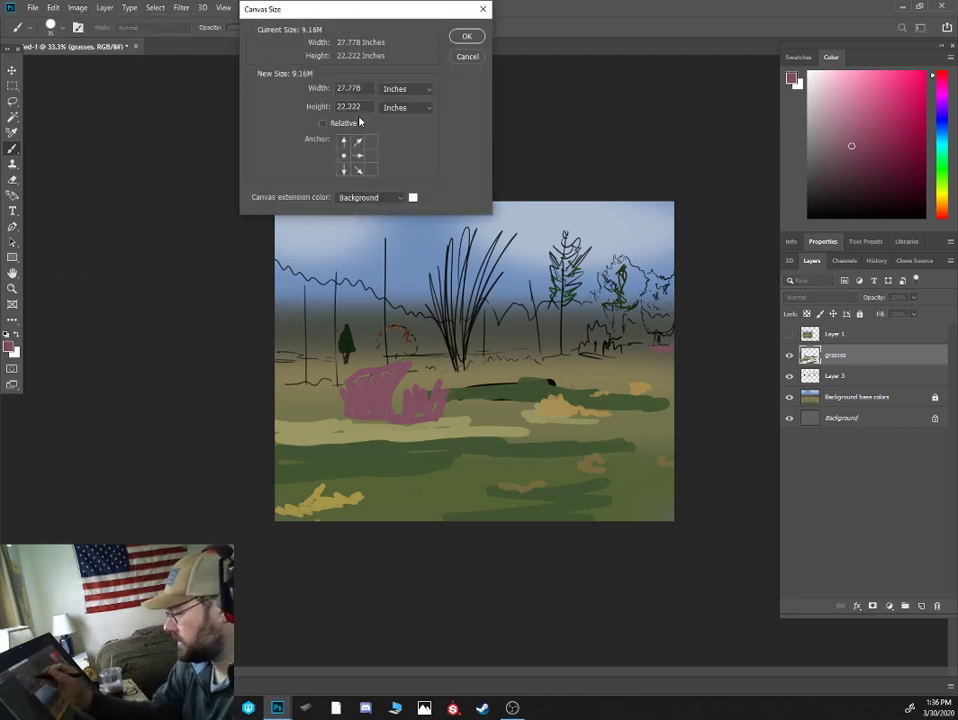
pyautogui.write('36')
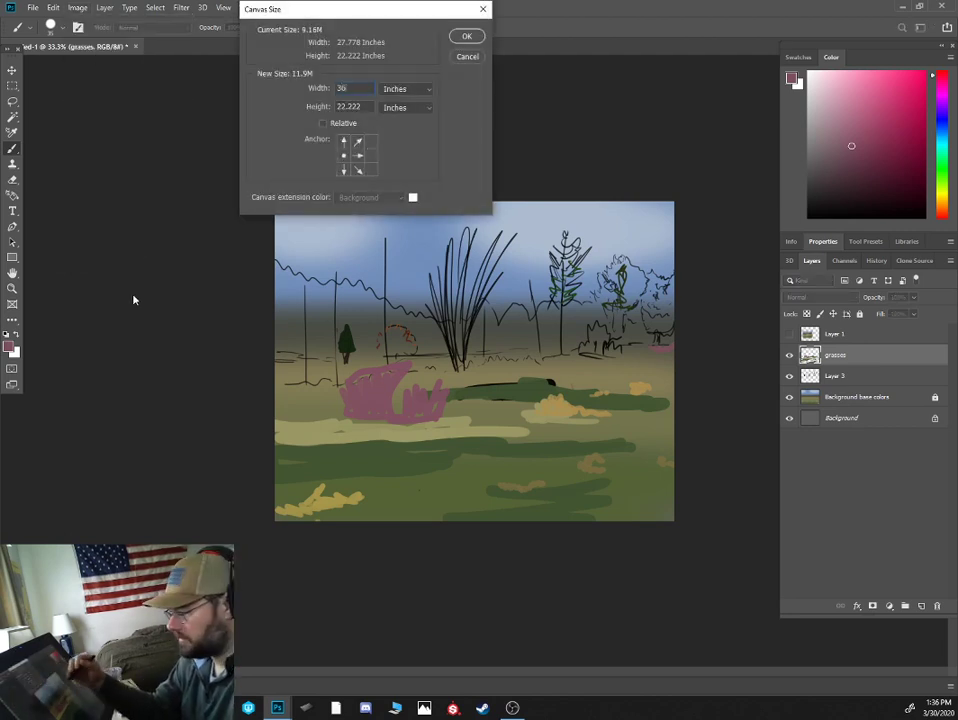
pyautogui.click(478, 36)
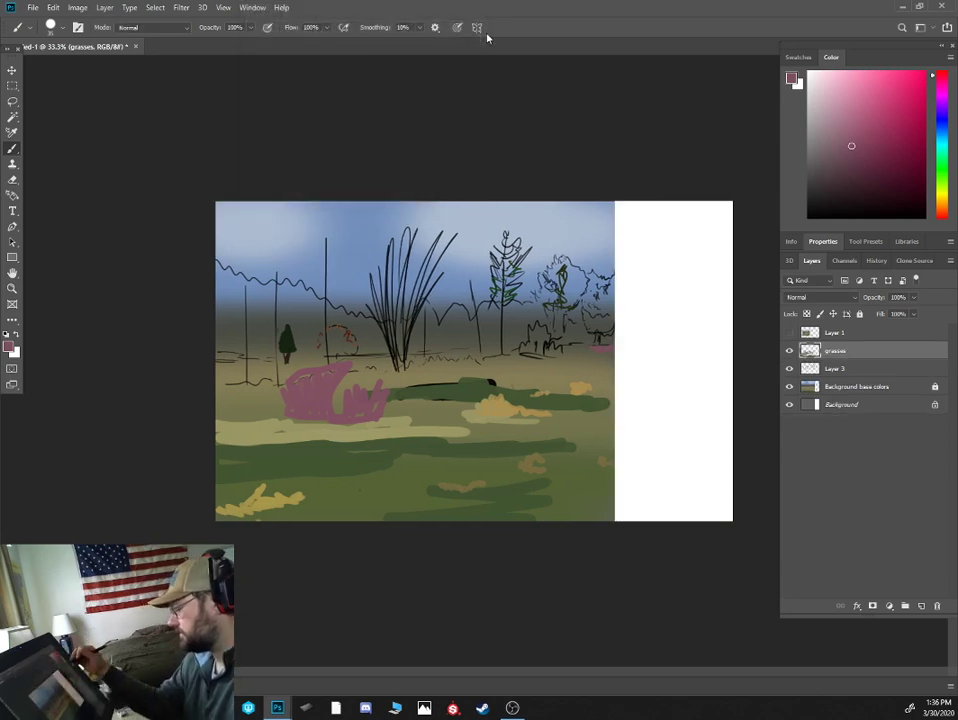
# - Unlock the Background base colors layer and stretch its right-hand section over the blank canvas extension, clearing the selection
pyautogui.click(821, 389)
pyautogui.press('m')
pyautogui.moveTo(622, 195)
pyautogui.mouseDown()
pyautogui.moveTo(496, 556)
pyautogui.moveTo(481, 556)
pyautogui.mouseUp()
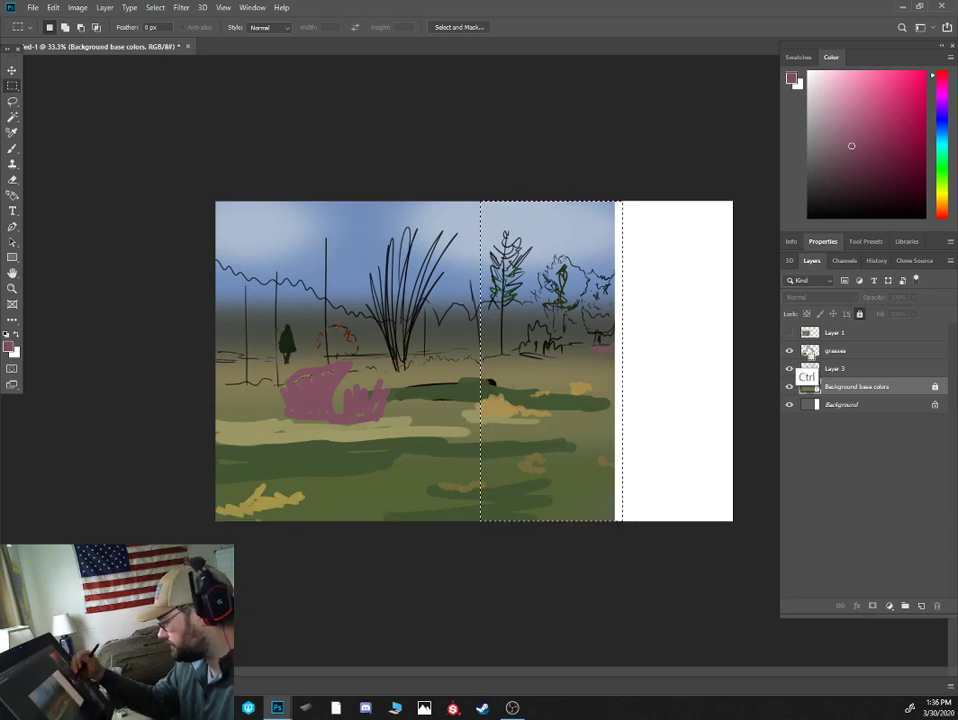
pyautogui.click(858, 314)
pyautogui.hotkey('ctrl', 't')
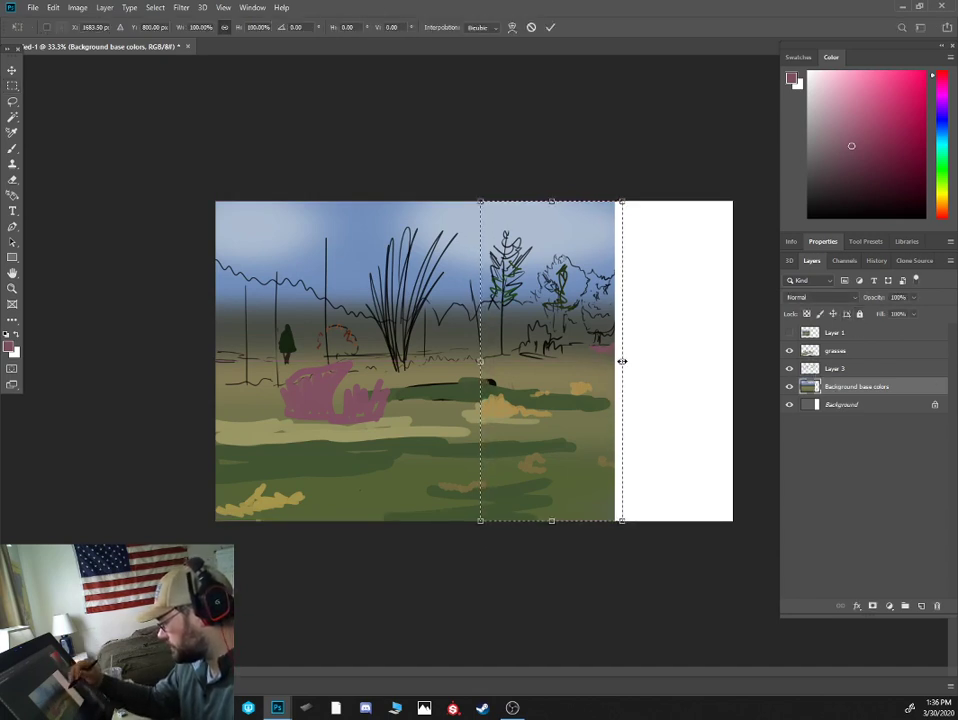
pyautogui.moveTo(622, 360); pyautogui.dragTo(767, 362)
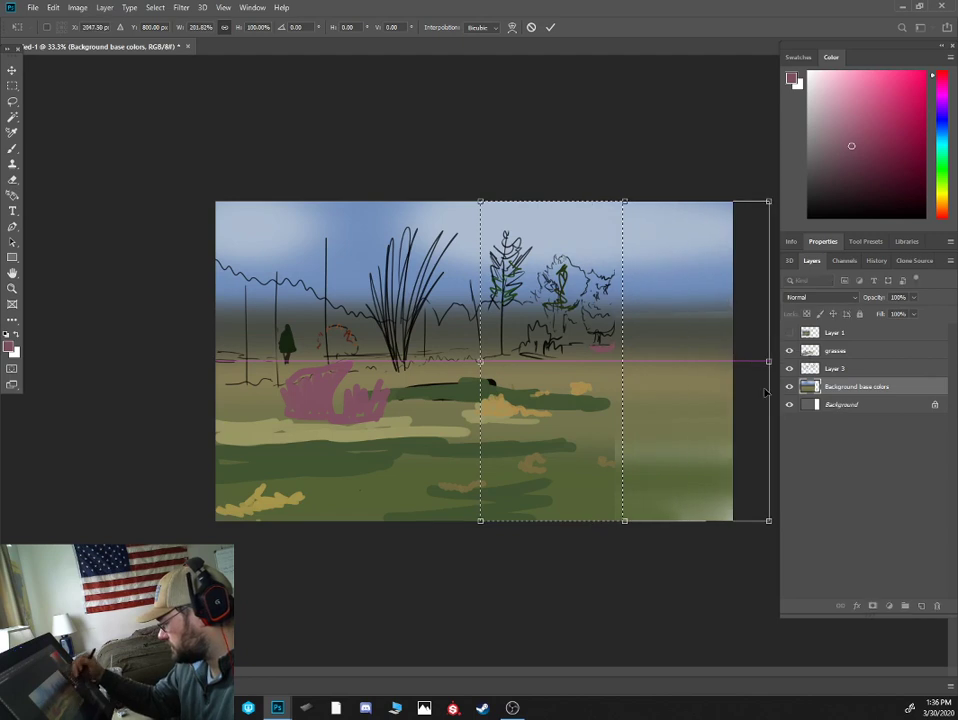
pyautogui.press('Return')
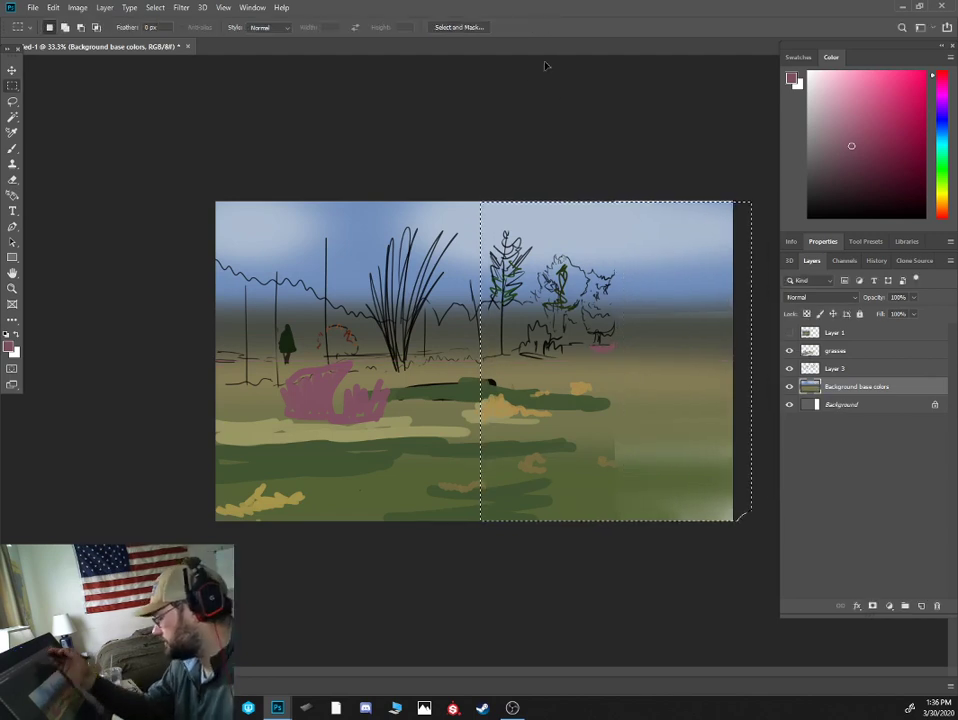
pyautogui.hotkey('ctrl', 'd')
# - On the grasses layer, paint mauve shrubs right of the sketched trees and outline a large bush reaching the painting's right edge
pyautogui.click(830, 368)
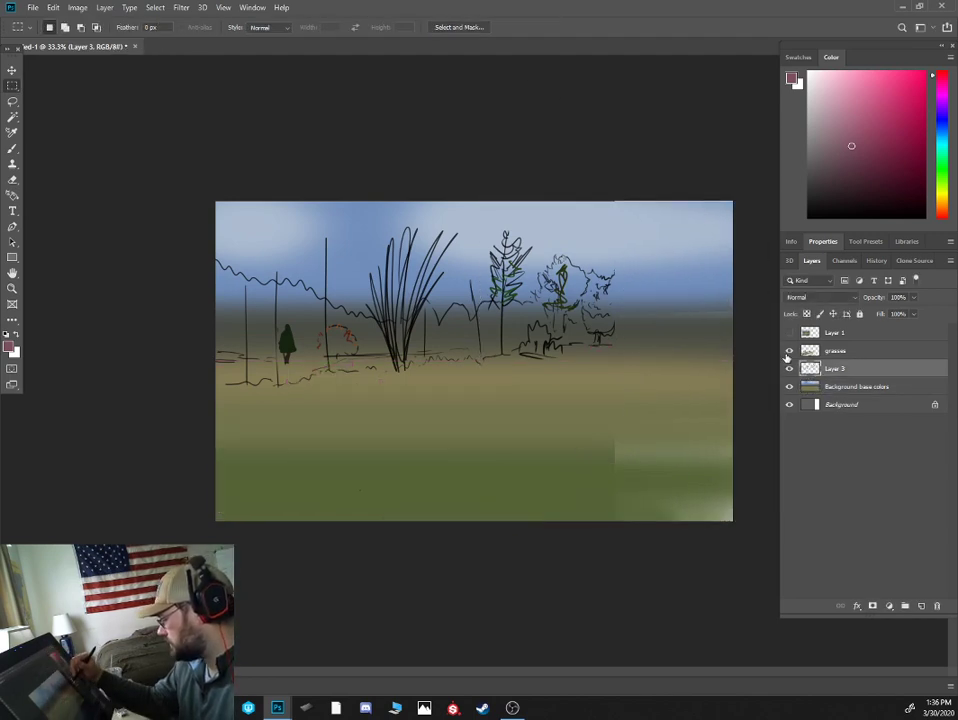
pyautogui.click(838, 352)
pyautogui.press('b')
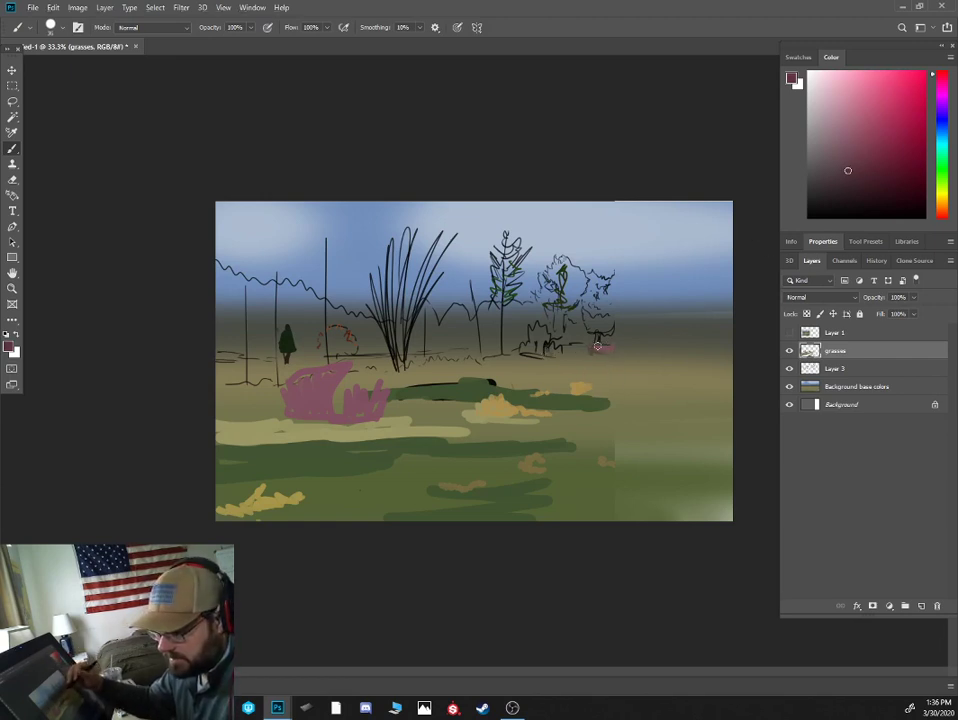
pyautogui.moveTo(610, 353); pyautogui.dragTo(635, 345)
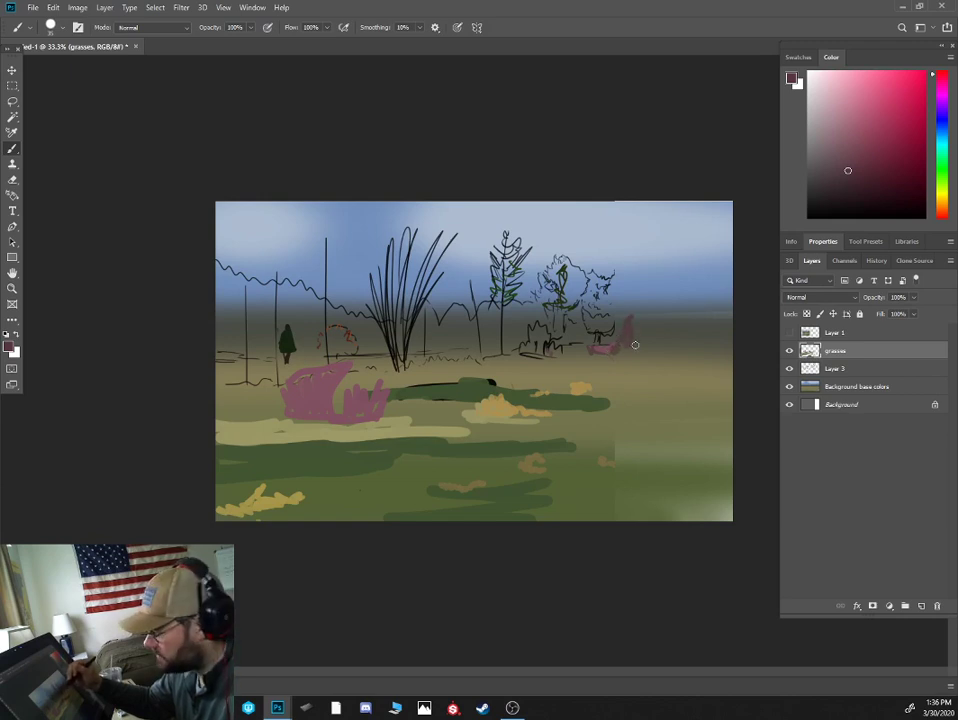
pyautogui.moveTo(615, 283)
pyautogui.mouseDown()
pyautogui.moveTo(683, 275)
pyautogui.moveTo(724, 250)
pyautogui.moveTo(715, 352)
pyautogui.moveTo(697, 359)
pyautogui.moveTo(634, 346)
pyautogui.moveTo(676, 338)
pyautogui.moveTo(686, 349)
pyautogui.moveTo(705, 340)
pyautogui.moveTo(722, 358)
pyautogui.moveTo(718, 350)
pyautogui.mouseUp()
# - Fill the large bush at the right edge with dark maroon and vary it with sampled mauve tones
pyautogui.click(856, 193)
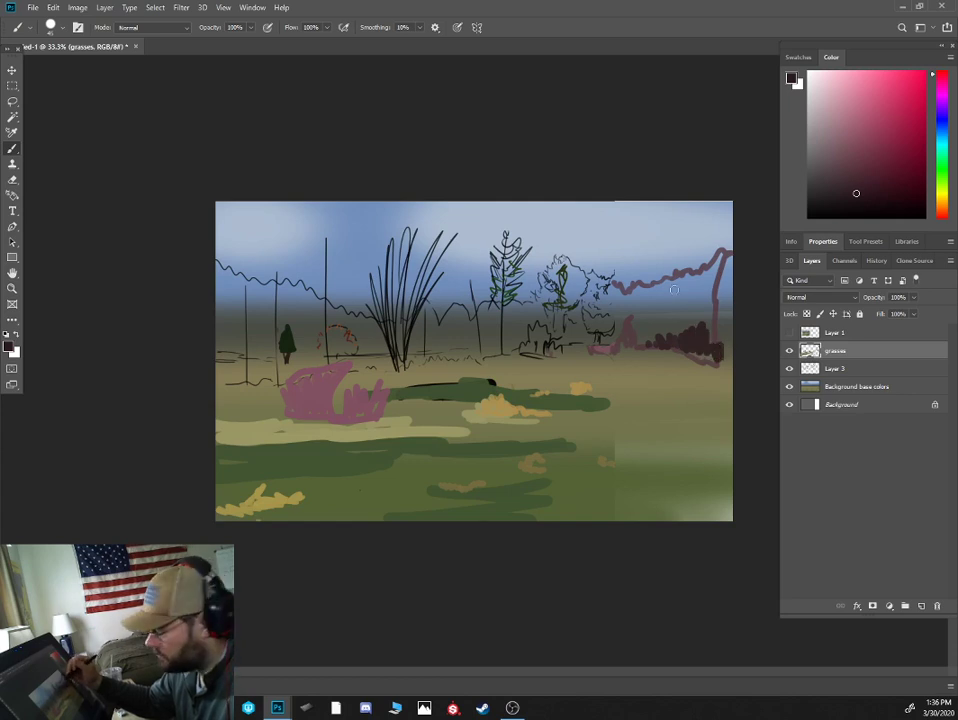
pyautogui.moveTo(673, 288)
pyautogui.mouseDown()
pyautogui.moveTo(708, 293)
pyautogui.moveTo(652, 288)
pyautogui.moveTo(629, 302)
pyautogui.moveTo(656, 302)
pyautogui.moveTo(624, 289)
pyautogui.moveTo(654, 309)
pyautogui.moveTo(660, 296)
pyautogui.moveTo(662, 336)
pyautogui.moveTo(646, 316)
pyautogui.moveTo(670, 297)
pyautogui.moveTo(696, 350)
pyautogui.moveTo(716, 307)
pyautogui.moveTo(718, 262)
pyautogui.moveTo(688, 295)
pyautogui.moveTo(671, 286)
pyautogui.moveTo(637, 306)
pyautogui.mouseUp()
pyautogui.keyDown('alt'); pyautogui.click(638, 335); pyautogui.keyUp('alt')
pyautogui.keyDown('alt'); pyautogui.click(662, 334); pyautogui.keyUp('alt')
pyautogui.keyDown('alt'); pyautogui.click(660, 339); pyautogui.keyUp('alt')
pyautogui.keyDown('alt'); pyautogui.click(638, 336); pyautogui.keyUp('alt')
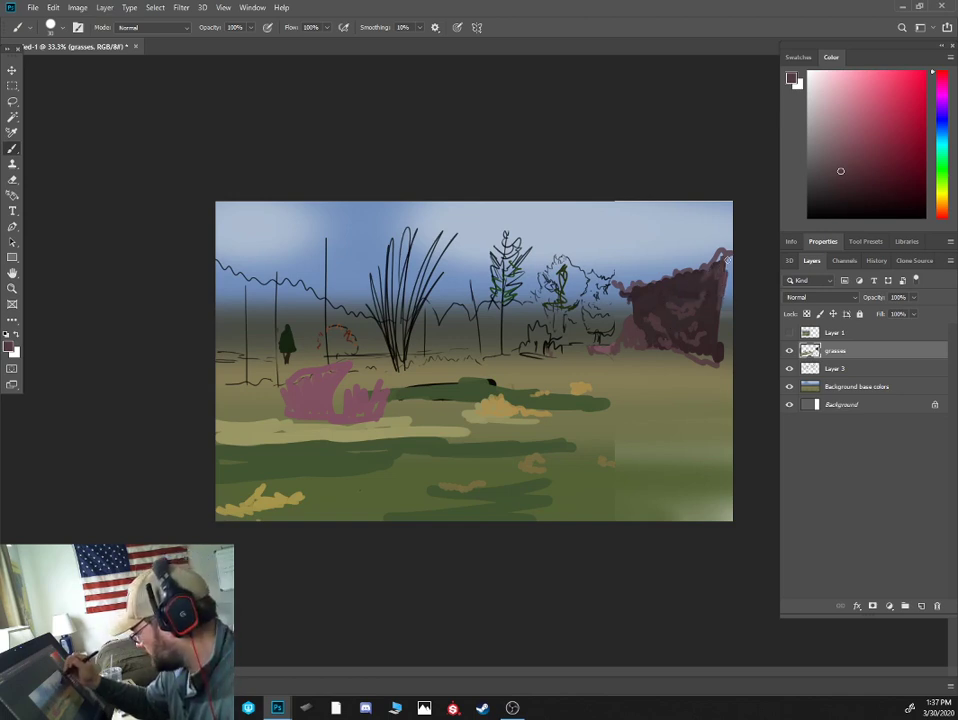
# - Fill the bush's right side in dark maroon and refine its lower and upper edges with sampled field and sky colours
pyautogui.keyDown('alt'); pyautogui.click(711, 335); pyautogui.keyUp('alt')
pyautogui.moveTo(728, 258)
pyautogui.mouseDown()
pyautogui.moveTo(721, 309)
pyautogui.moveTo(732, 268)
pyautogui.moveTo(727, 339)
pyautogui.moveTo(704, 360)
pyautogui.mouseUp()
pyautogui.keyDown('alt'); pyautogui.click(684, 355); pyautogui.keyUp('alt')
pyautogui.keyDown('alt'); pyautogui.click(697, 343); pyautogui.keyUp('alt')
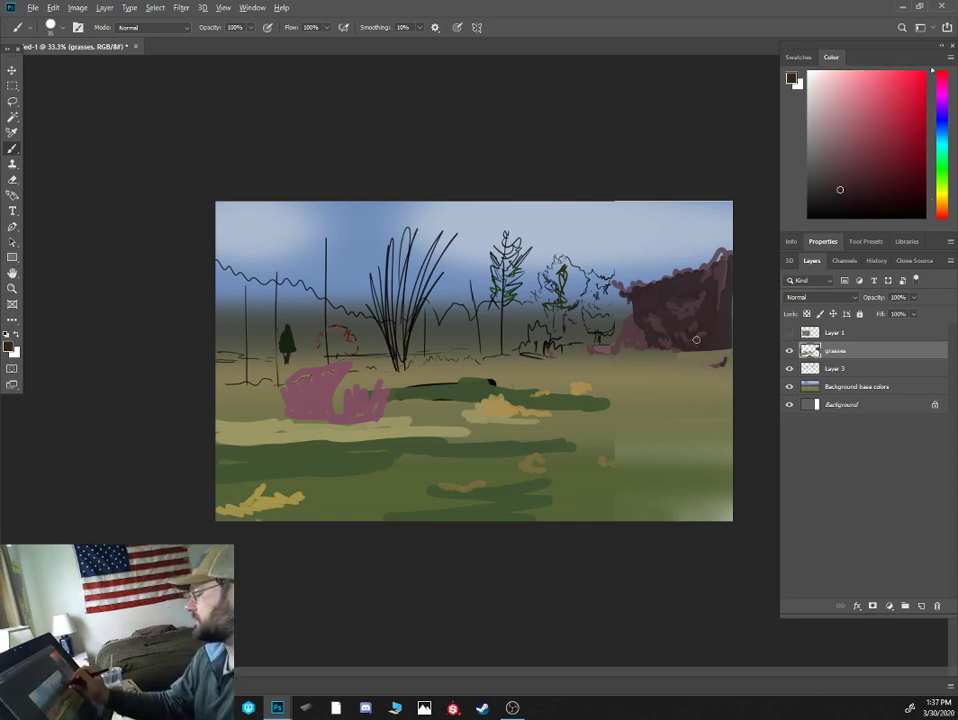
pyautogui.keyDown('alt'); pyautogui.click(701, 270); pyautogui.keyUp('alt')
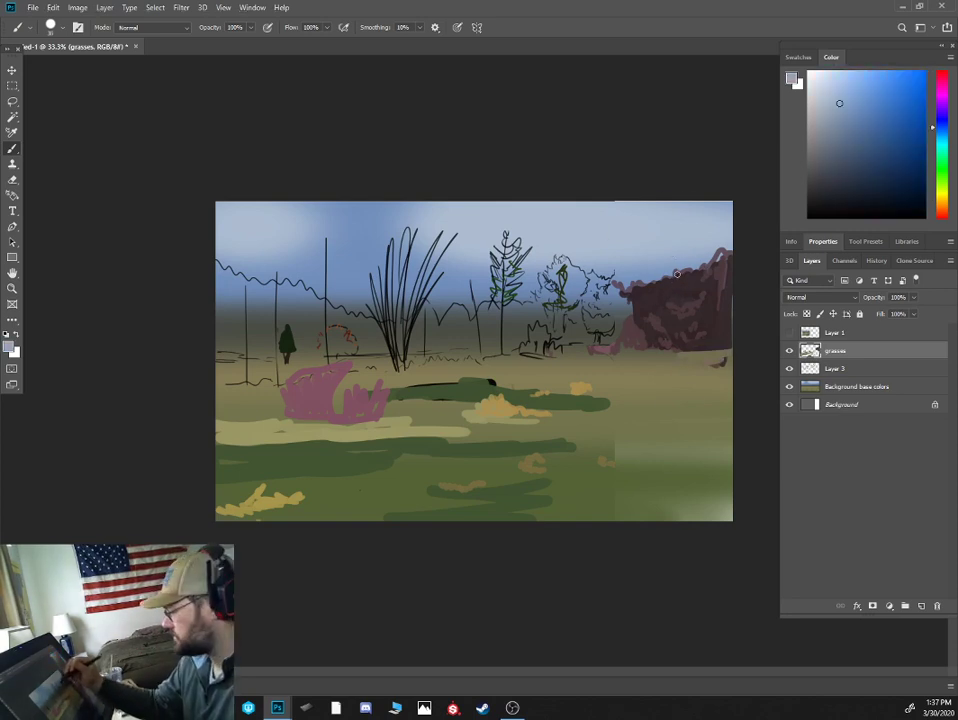
pyautogui.keyDown('alt'); pyautogui.click(657, 302); pyautogui.keyUp('alt')
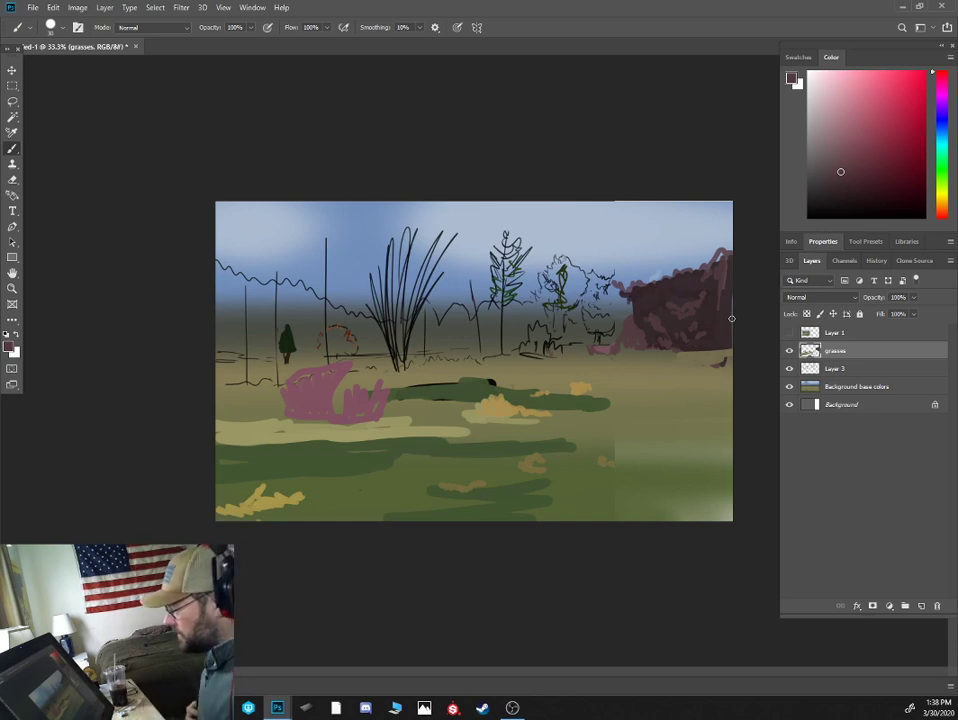
# - Pick a near-black sampled from the bush and paint a short, dark, branch-like stroke on the ground beneath it
pyautogui.click(829, 206)
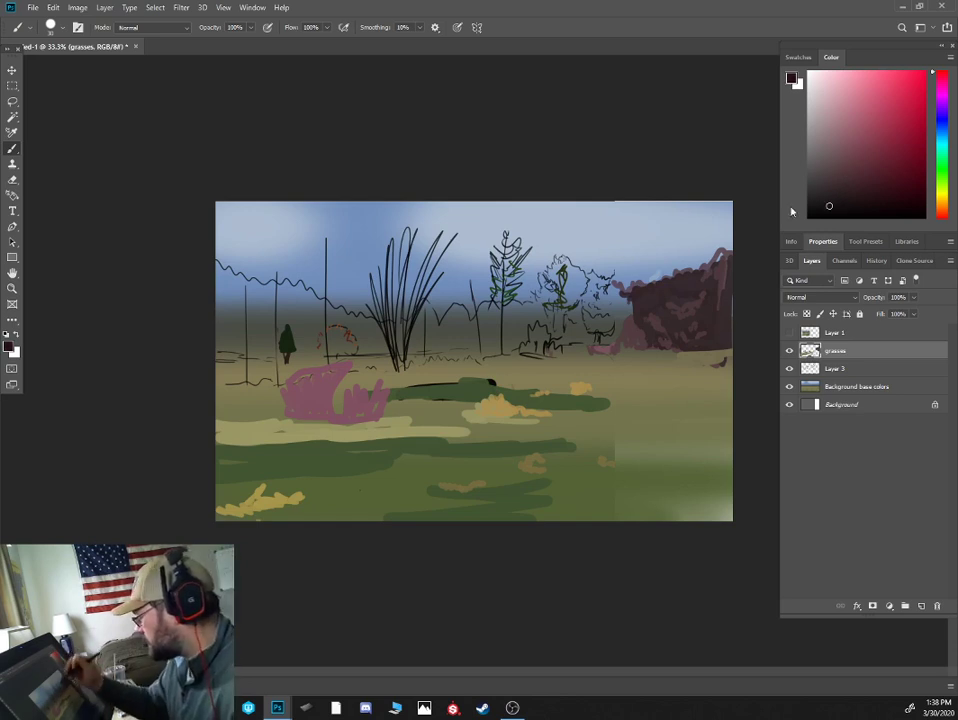
pyautogui.keyDown('alt'); pyautogui.click(651, 304); pyautogui.keyUp('alt')
pyautogui.click(851, 194)
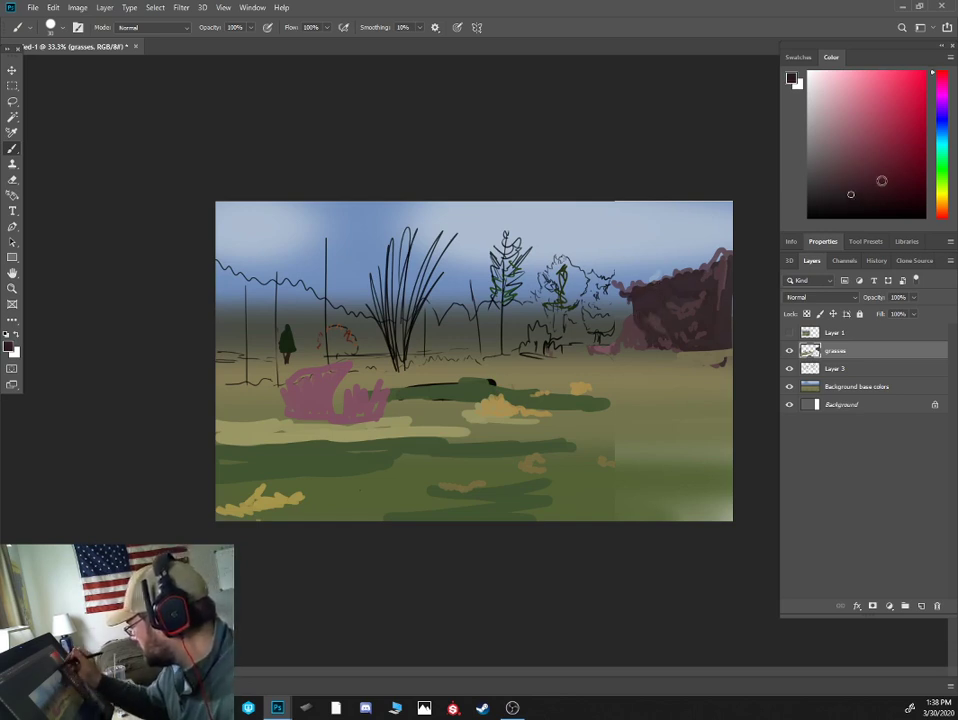
pyautogui.click(938, 116)
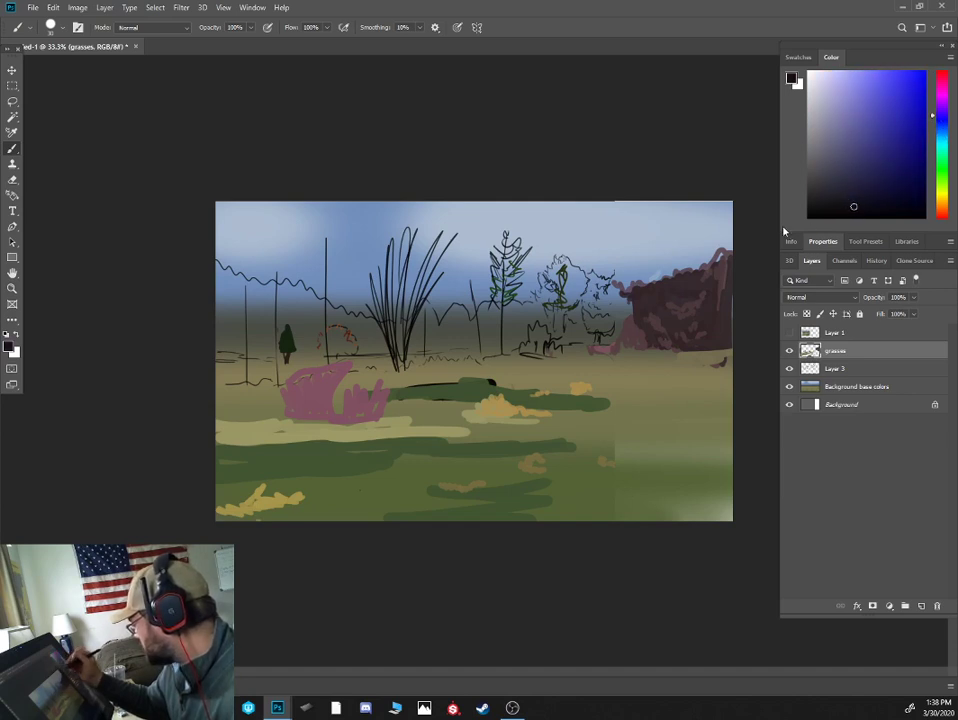
pyautogui.keyDown('alt'); pyautogui.click(732, 320); pyautogui.keyUp('alt')
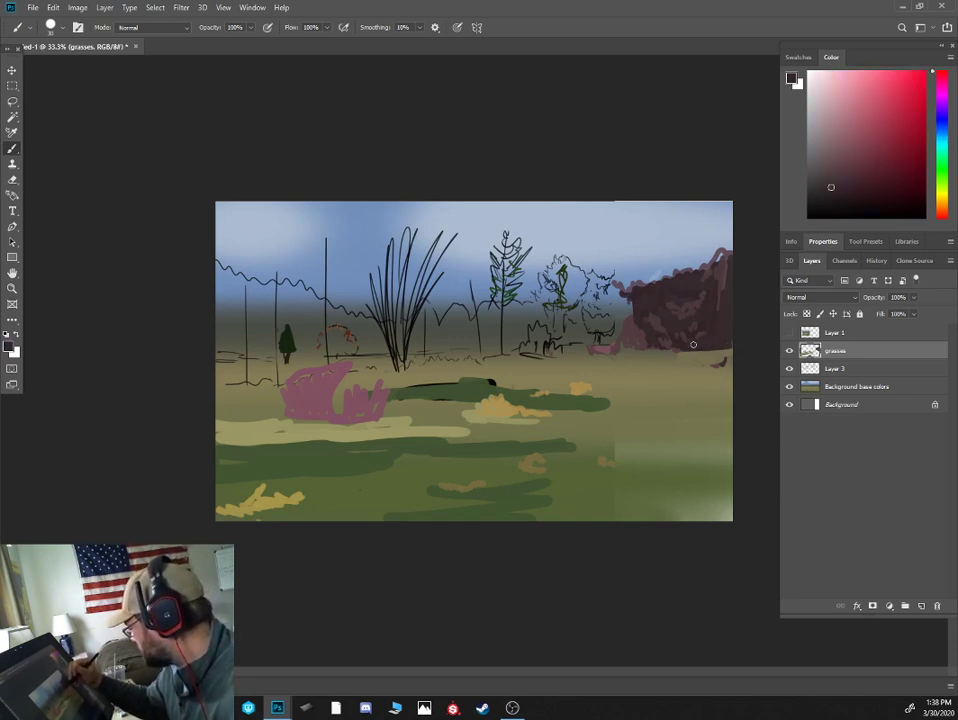
pyautogui.keyDown('alt'); pyautogui.click(694, 349); pyautogui.keyUp('alt')
pyautogui.moveTo(680, 354); pyautogui.dragTo(656, 363)
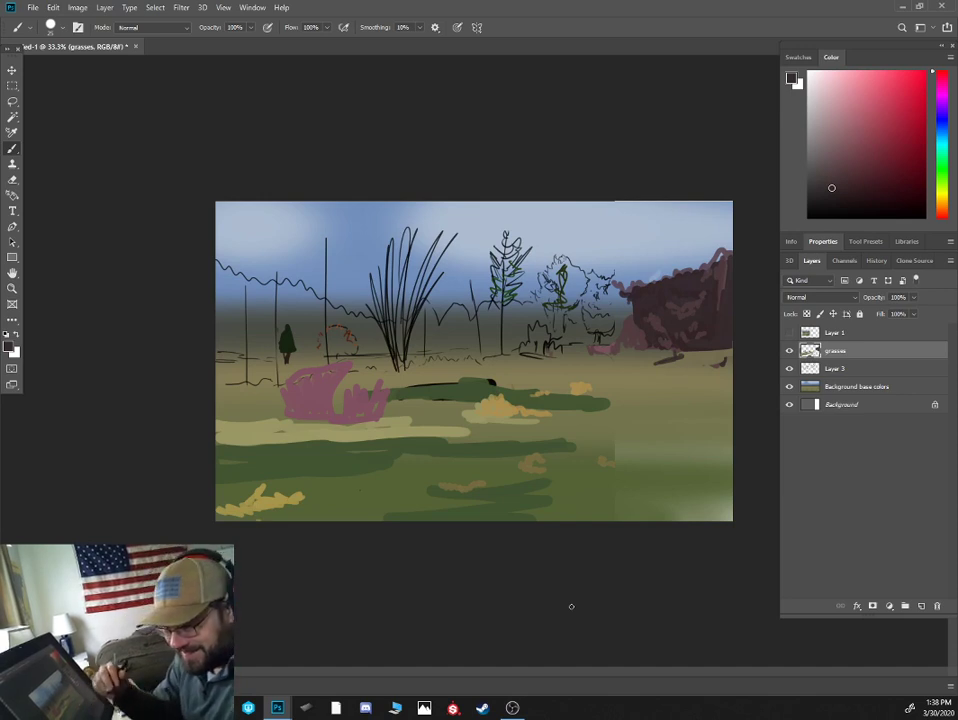
# - Dab ochre-tan grass tufts across the field below the trees and a short tan stroke in the mid-field
pyautogui.keyDown('alt'); pyautogui.click(529, 414); pyautogui.keyUp('alt')
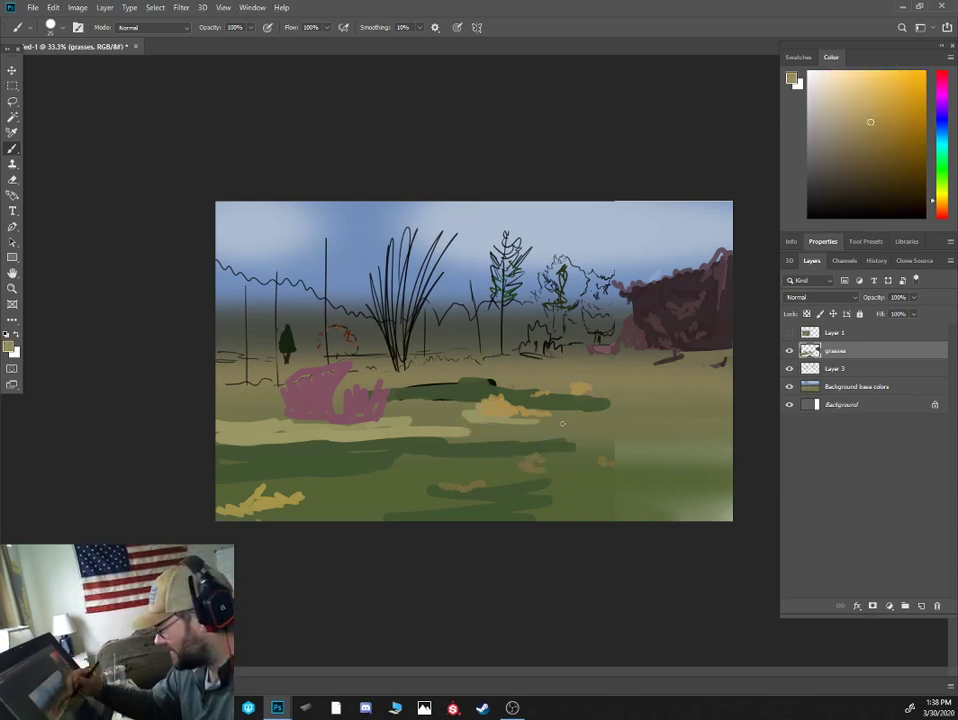
pyautogui.moveTo(562, 426); pyautogui.dragTo(589, 427)
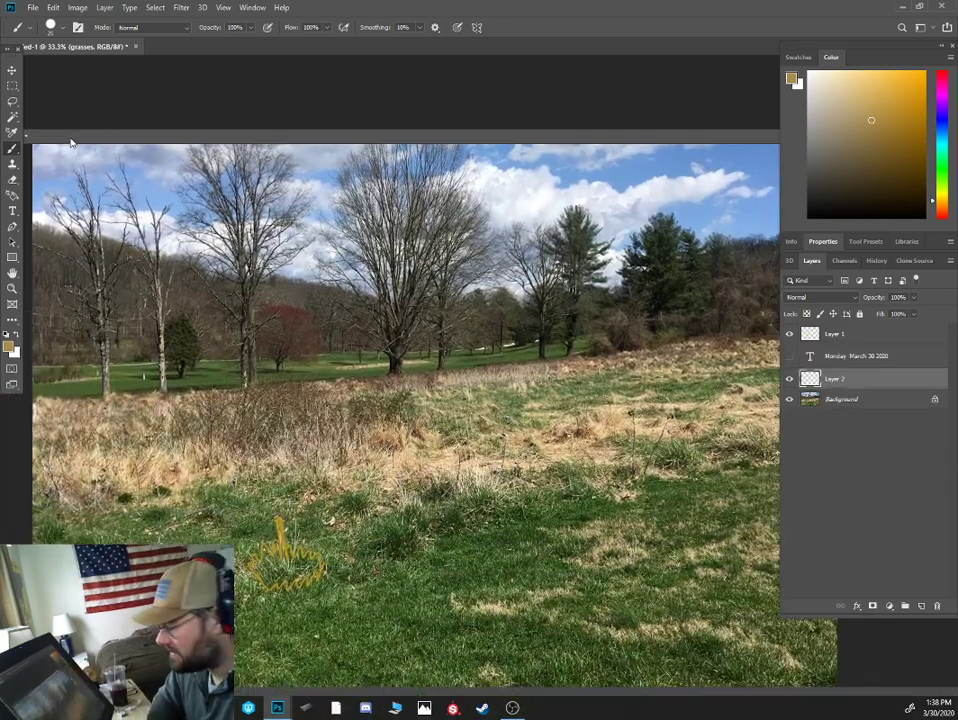
# - Examine the dry grasses, seed heads and stems in the reference photo's field, then return to the painting
pyautogui.scroll(5, 240, 407)
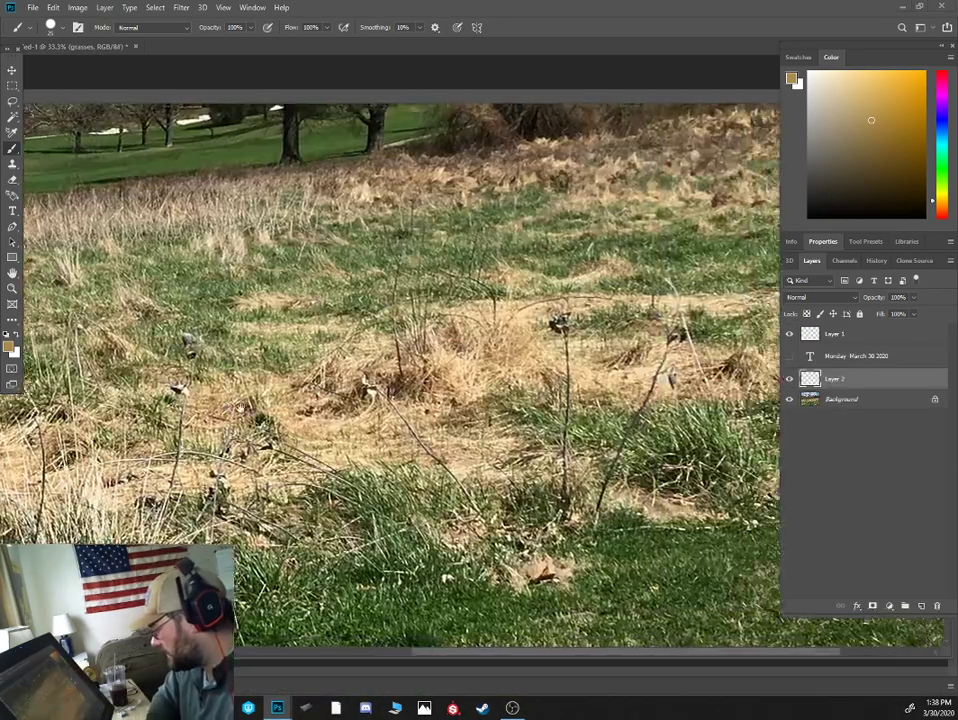
pyautogui.moveTo(240, 408); pyautogui.dragTo(225, 408)
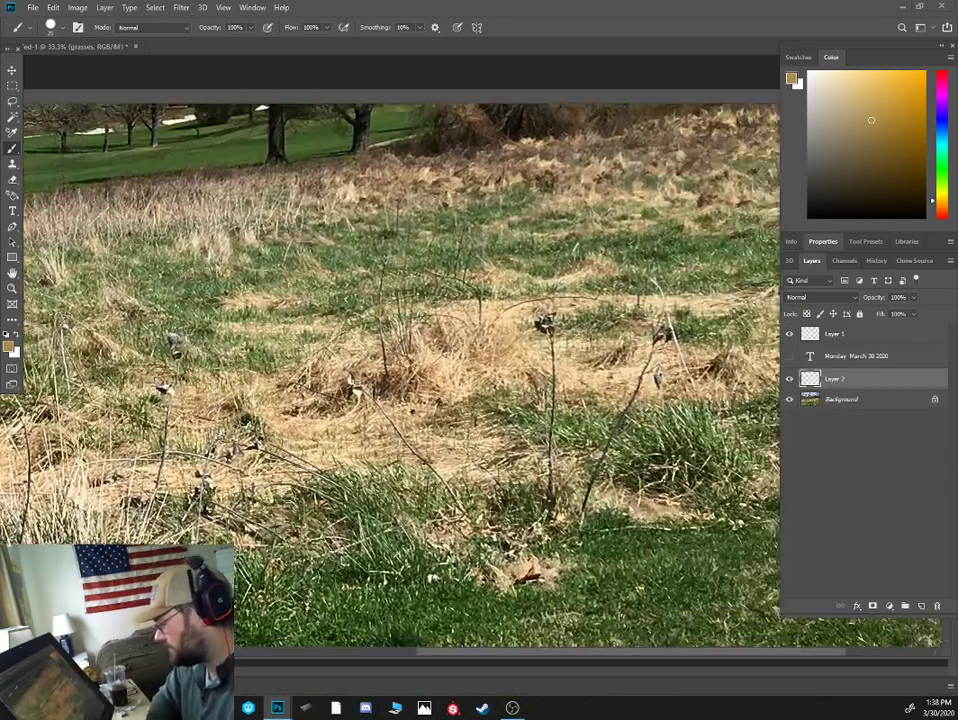
pyautogui.scroll(-4, 217, 372)
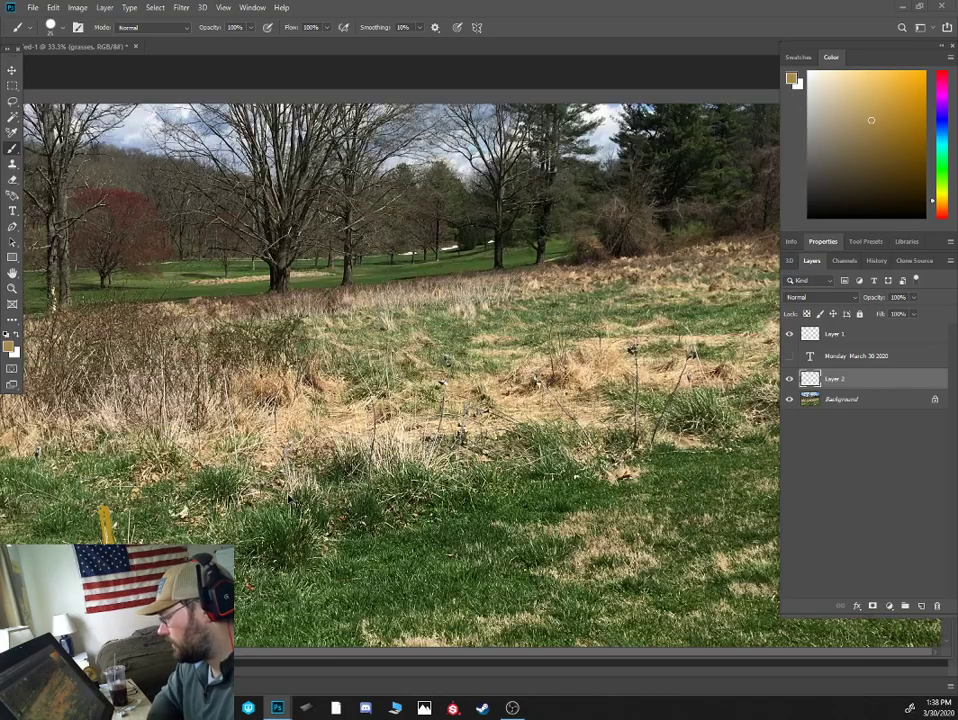
pyautogui.scroll(1, 288, 500)
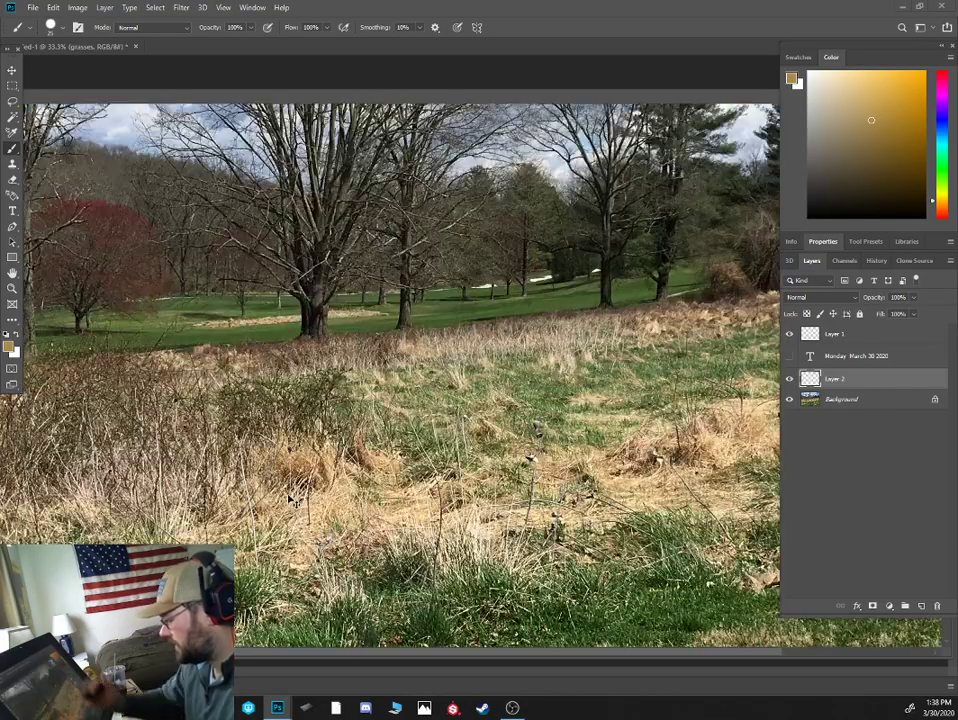
pyautogui.scroll(2, 505, 404)
pyautogui.scroll(1, 505, 404)
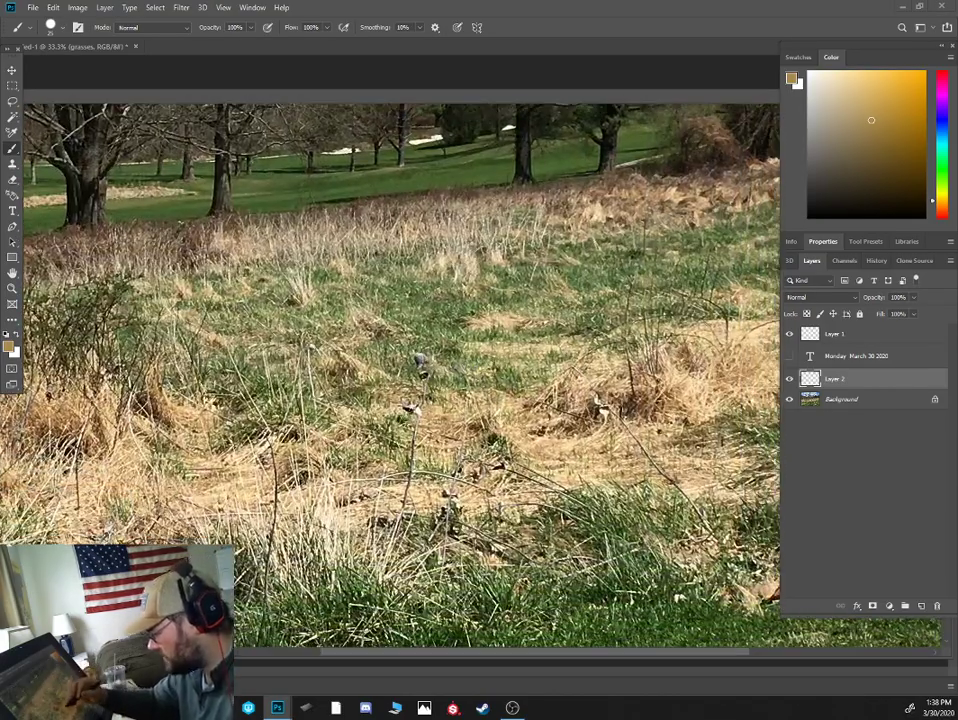
pyautogui.scroll(2, 429, 383)
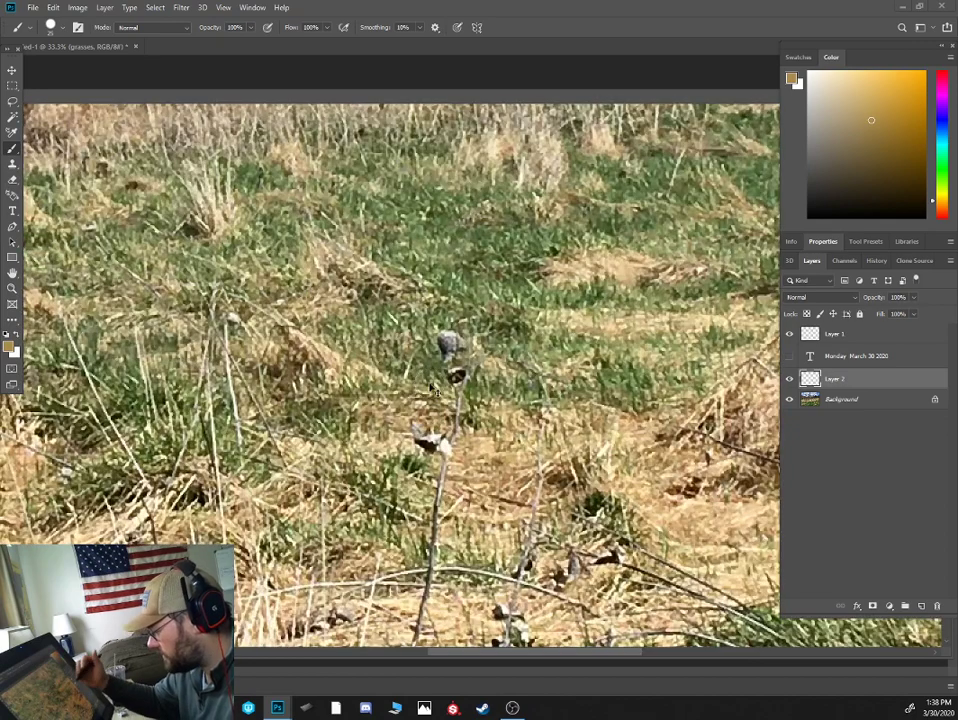
pyautogui.scroll(-2, 322, 290)
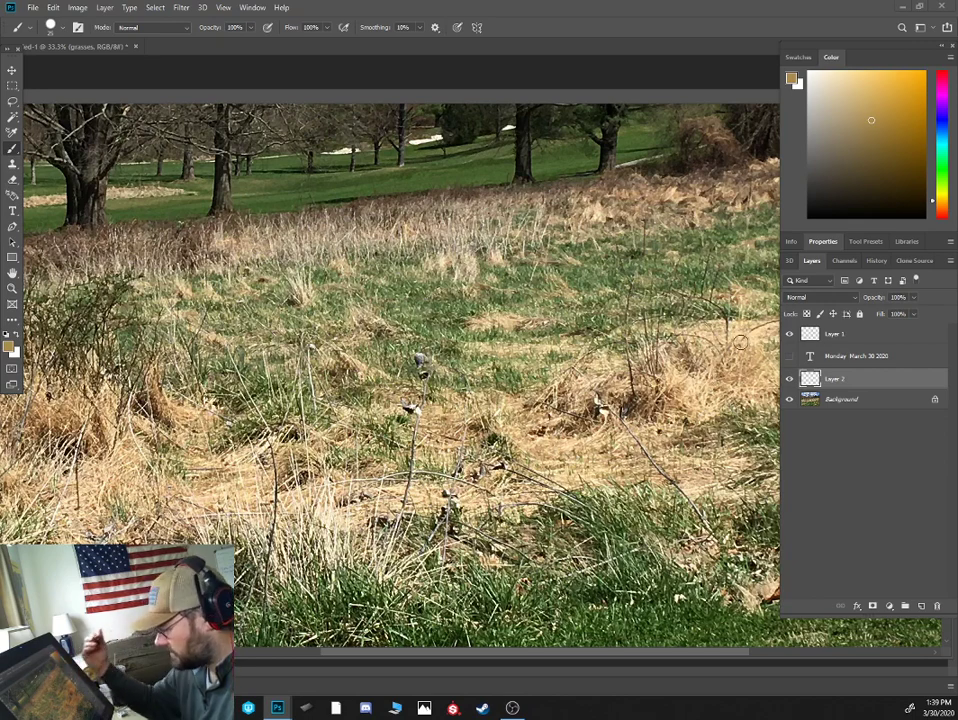
pyautogui.scroll(3, 740, 343)
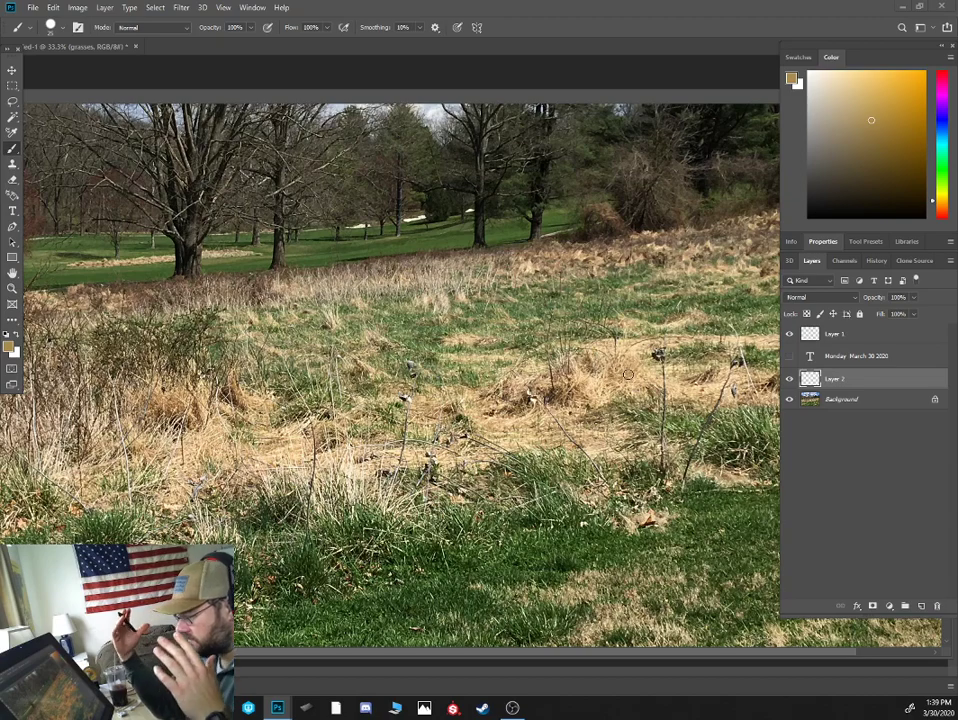
pyautogui.moveTo(585, 102)
pyautogui.mouseDown()
pyautogui.moveTo(552, 103)
pyautogui.moveTo(342, 214)
pyautogui.moveTo(190, 189)
pyautogui.moveTo(45, 340)
pyautogui.moveTo(0, 338)
pyautogui.mouseUp()
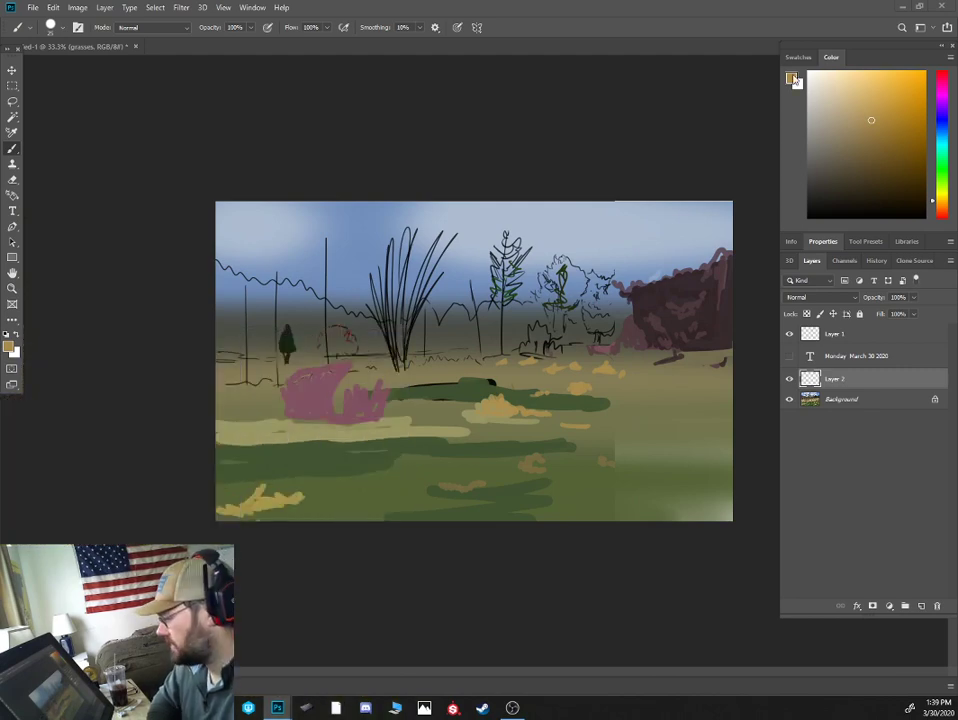
# - Draw thin, near-black, curved stems rising from the ochre tufts in the mid-field with a small brush
pyautogui.hotkey('ctrl', '+')
pyautogui.hotkey('ctrl', '+')
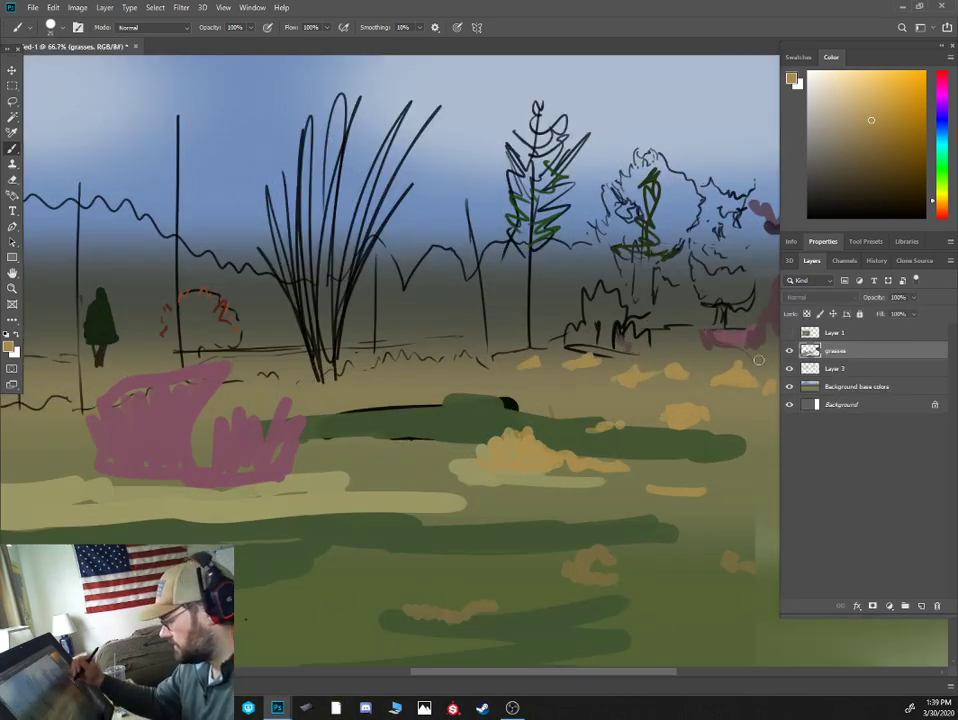
pyautogui.click(823, 205)
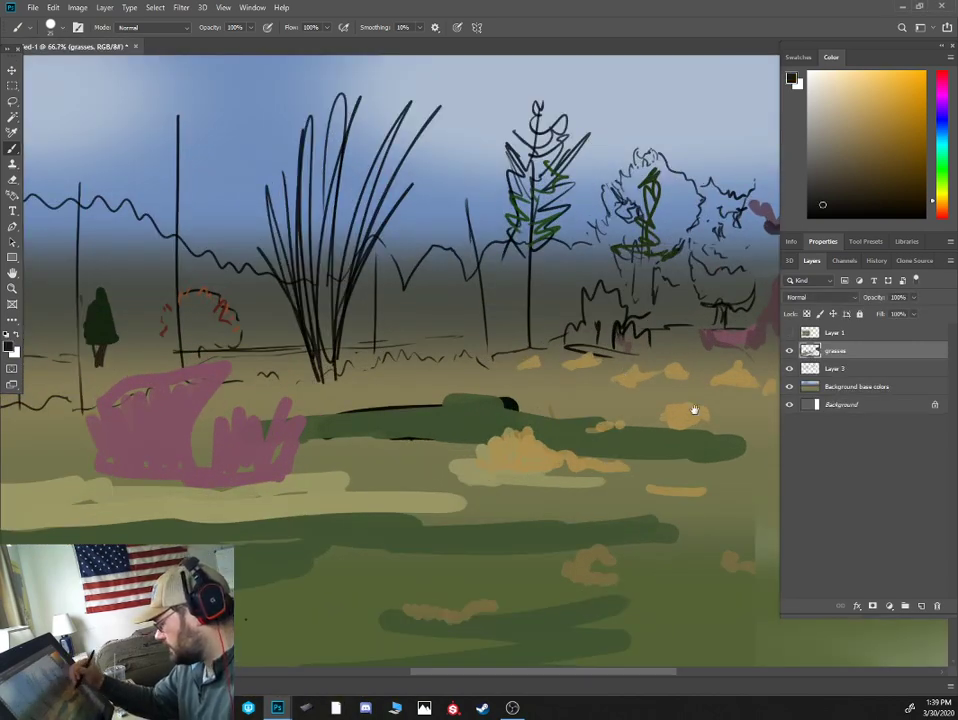
pyautogui.moveTo(694, 410)
pyautogui.mouseDown()
pyautogui.moveTo(394, 370)
pyautogui.moveTo(516, 396)
pyautogui.moveTo(514, 321)
pyautogui.mouseUp()
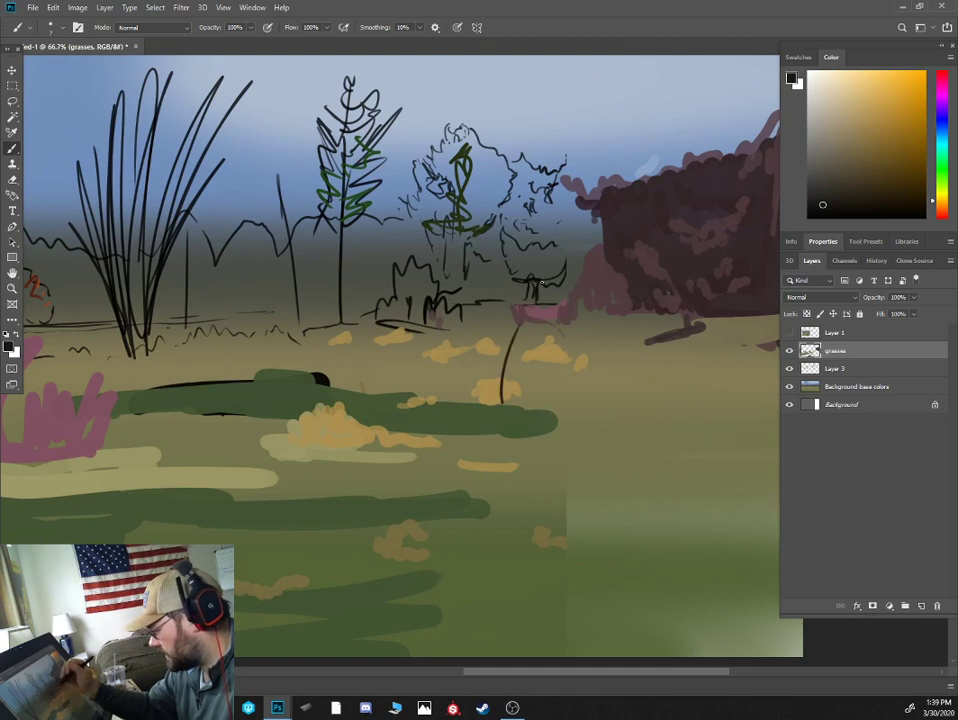
pyautogui.moveTo(500, 398)
pyautogui.mouseDown()
pyautogui.moveTo(489, 358)
pyautogui.moveTo(474, 323)
pyautogui.mouseUp()
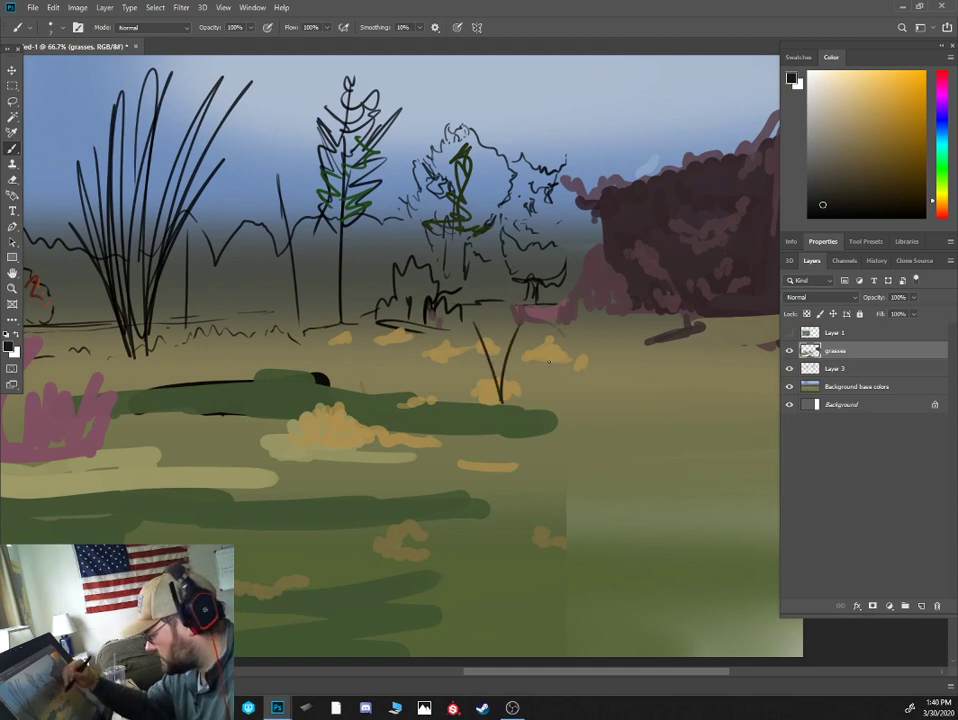
pyautogui.moveTo(548, 362)
pyautogui.mouseDown()
pyautogui.moveTo(557, 320)
pyautogui.moveTo(564, 330)
pyautogui.mouseUp()
pyautogui.moveTo(330, 441)
pyautogui.mouseDown()
pyautogui.moveTo(334, 403)
pyautogui.moveTo(365, 340)
pyautogui.mouseUp()
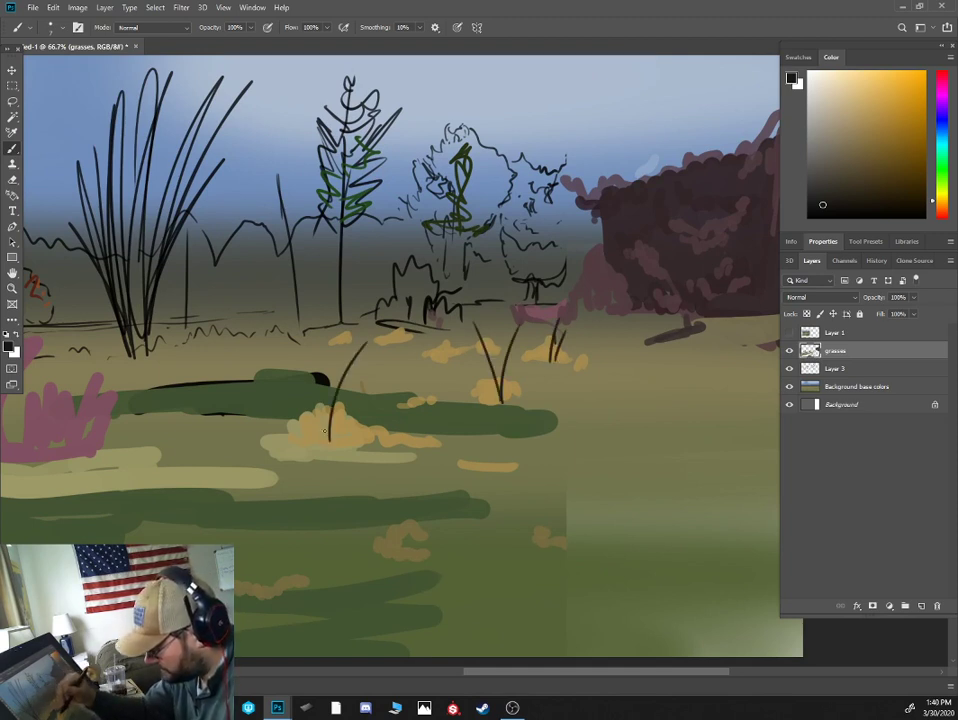
pyautogui.moveTo(325, 398); pyautogui.dragTo(200, 438)
pyautogui.moveTo(328, 437)
pyautogui.mouseDown()
pyautogui.moveTo(328, 342)
pyautogui.moveTo(381, 394)
pyautogui.mouseUp()
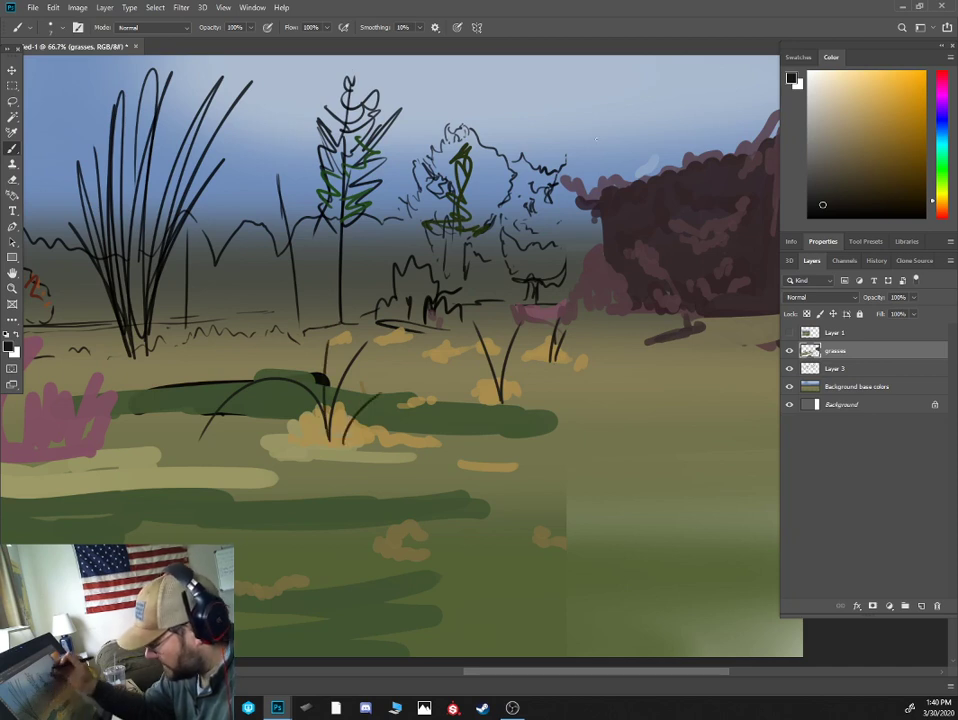
# - Set a dark brown with a larger brush and fan short strokes around the base of the largest ochre tuft
pyautogui.moveTo(898, 145); pyautogui.dragTo(850, 172)
pyautogui.press(']')
pyautogui.press(']')
pyautogui.moveTo(346, 446)
pyautogui.mouseDown()
pyautogui.moveTo(334, 420)
pyautogui.moveTo(293, 442)
pyautogui.mouseUp()
pyautogui.press(']')
pyautogui.press(']')
pyautogui.moveTo(313, 424); pyautogui.dragTo(304, 453)
pyautogui.moveTo(326, 414)
pyautogui.mouseDown()
pyautogui.moveTo(366, 450)
pyautogui.moveTo(274, 441)
pyautogui.mouseUp()
pyautogui.press('[')
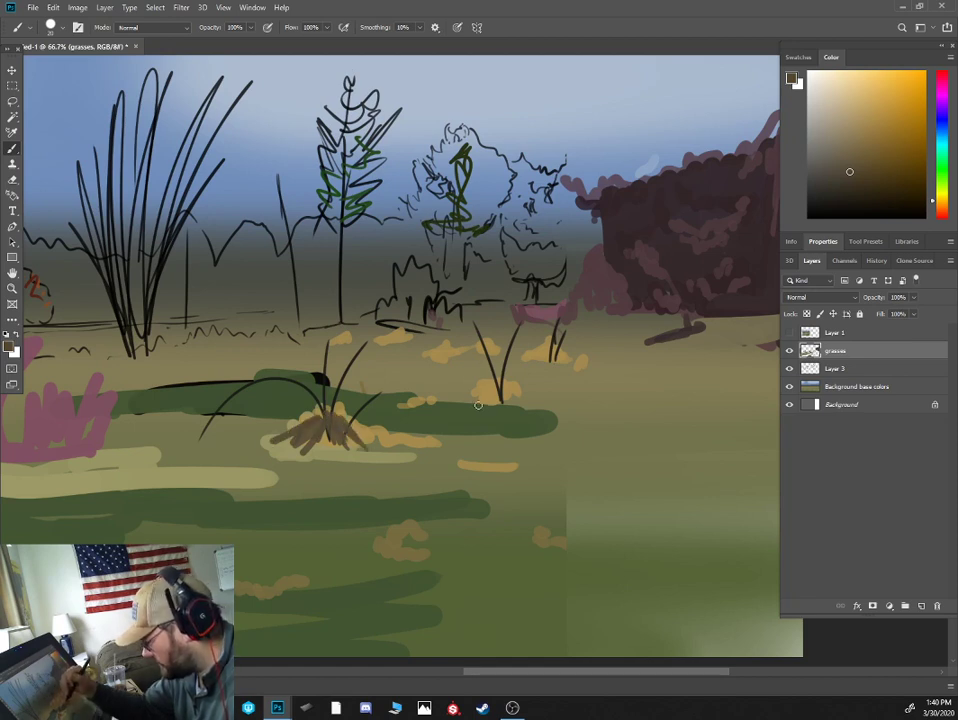
# - Paint dark brown shadow strokes with a 20 px brush at the base of the smaller ochre tufts beneath the trees
pyautogui.moveTo(478, 404); pyautogui.dragTo(507, 381)
pyautogui.moveTo(543, 408)
pyautogui.mouseDown()
pyautogui.moveTo(499, 363)
pyautogui.moveTo(502, 393)
pyautogui.mouseUp()
pyautogui.moveTo(500, 386); pyautogui.dragTo(455, 402)
pyautogui.moveTo(488, 386); pyautogui.dragTo(459, 397)
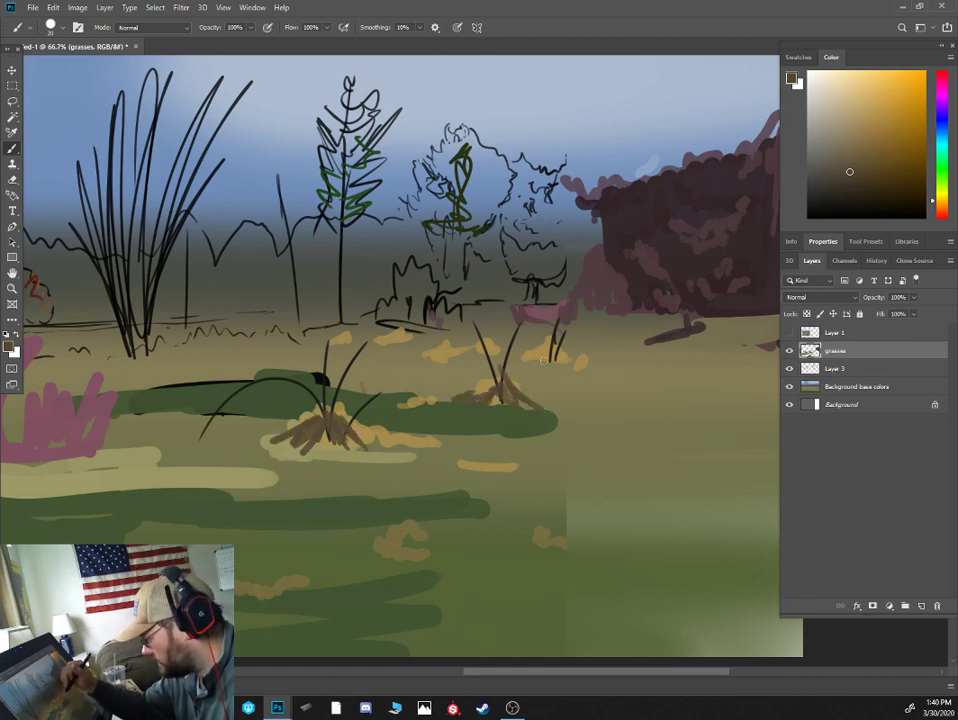
pyautogui.moveTo(552, 350)
pyautogui.mouseDown()
pyautogui.moveTo(582, 374)
pyautogui.moveTo(543, 362)
pyautogui.mouseUp()
pyautogui.moveTo(555, 351)
pyautogui.mouseDown()
pyautogui.moveTo(582, 374)
pyautogui.moveTo(551, 368)
pyautogui.mouseUp()
pyautogui.moveTo(548, 352); pyautogui.dragTo(527, 358)
pyautogui.moveTo(455, 360)
pyautogui.mouseDown()
pyautogui.moveTo(440, 345)
pyautogui.moveTo(470, 345)
pyautogui.mouseUp()
pyautogui.moveTo(400, 352)
pyautogui.mouseDown()
pyautogui.moveTo(385, 335)
pyautogui.moveTo(394, 346)
pyautogui.mouseUp()
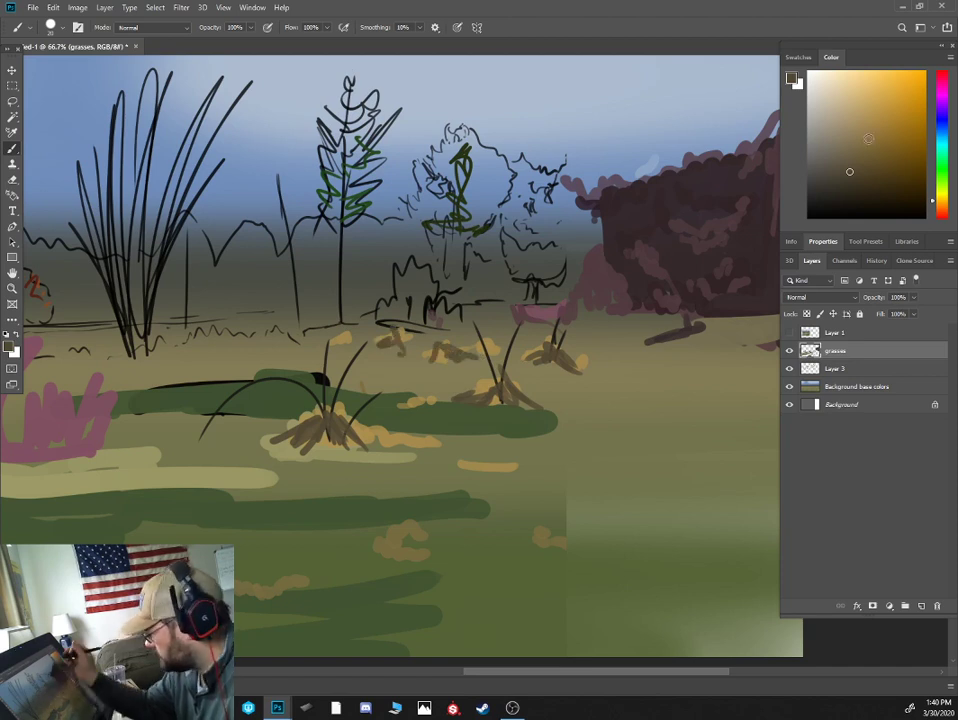
# - Switch to the custom brush at 9 px and paint tan-brown grass blades over the base of the largest tuft
pyautogui.keyDown('alt'); pyautogui.click(394, 346); pyautogui.keyUp('alt')
pyautogui.rightClick(392, 384)
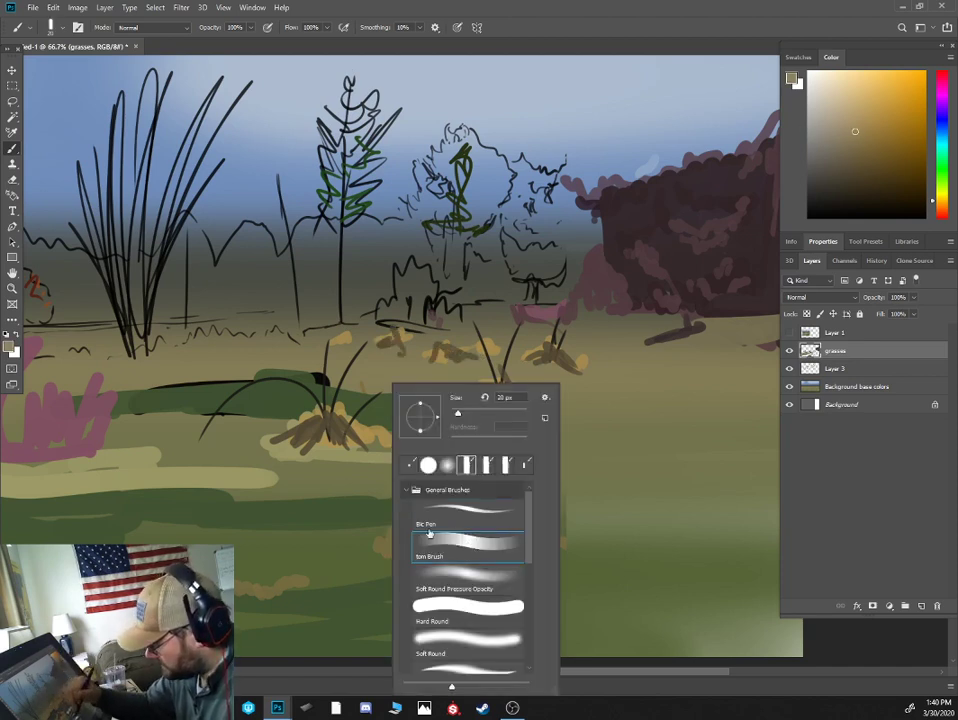
pyautogui.doubleClick(449, 545)
pyautogui.press('[')
pyautogui.press('[')
pyautogui.keyDown('alt'); pyautogui.click(310, 430); pyautogui.keyUp('alt')
pyautogui.press('[')
pyautogui.moveTo(323, 413); pyautogui.dragTo(307, 441)
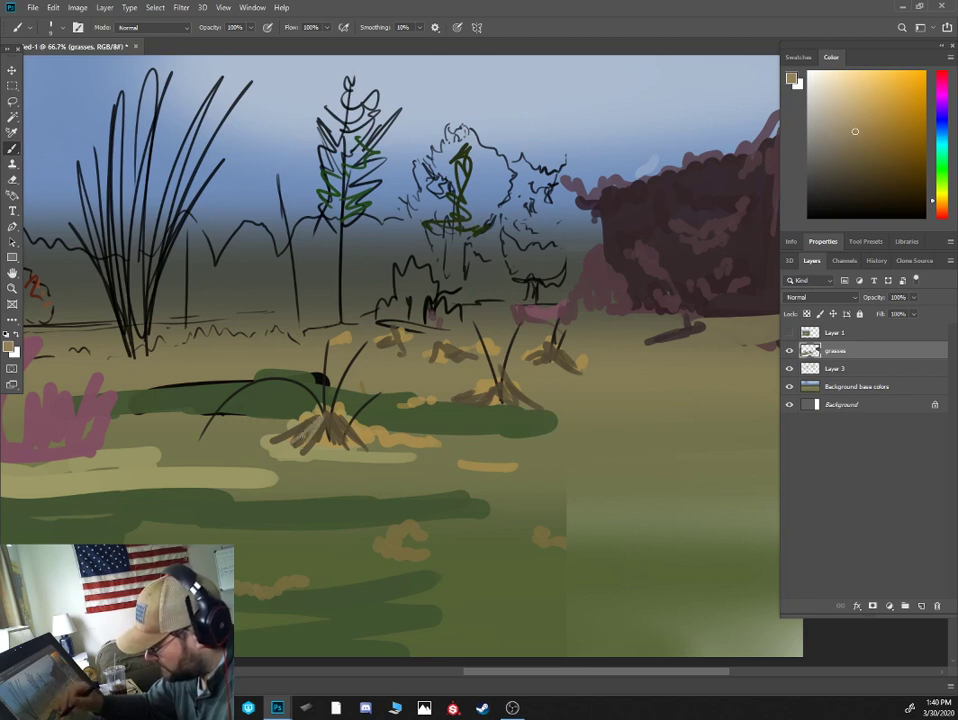
pyautogui.click(876, 130)
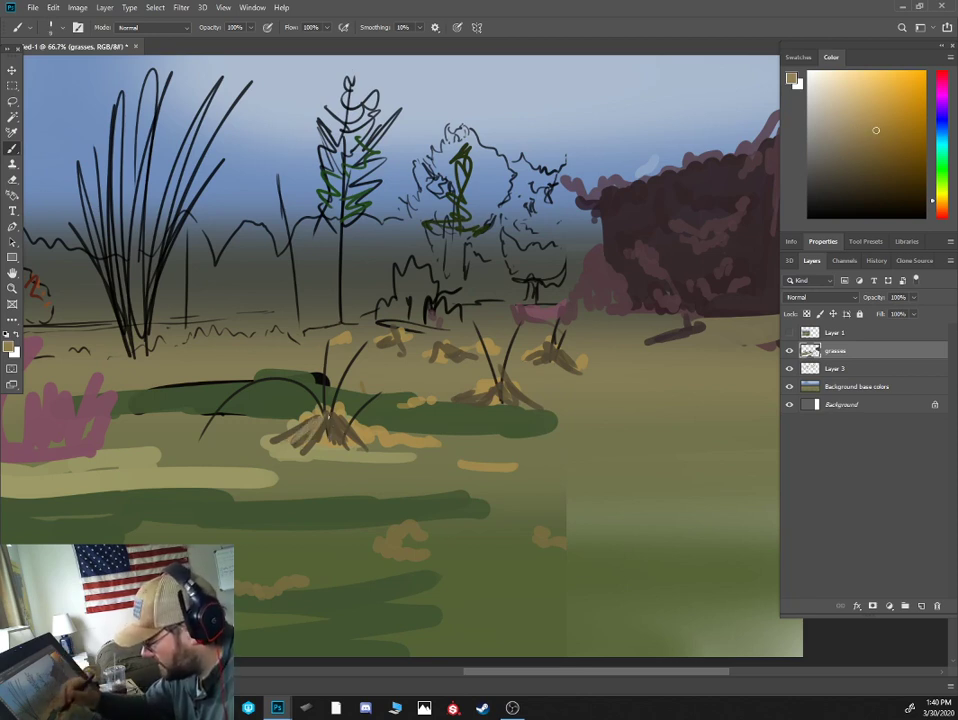
pyautogui.moveTo(328, 417); pyautogui.dragTo(340, 441)
# - Add lighter tan and golden-yellow blades to the smaller tufts beneath the trees and to the largest tuft
pyautogui.click(867, 120)
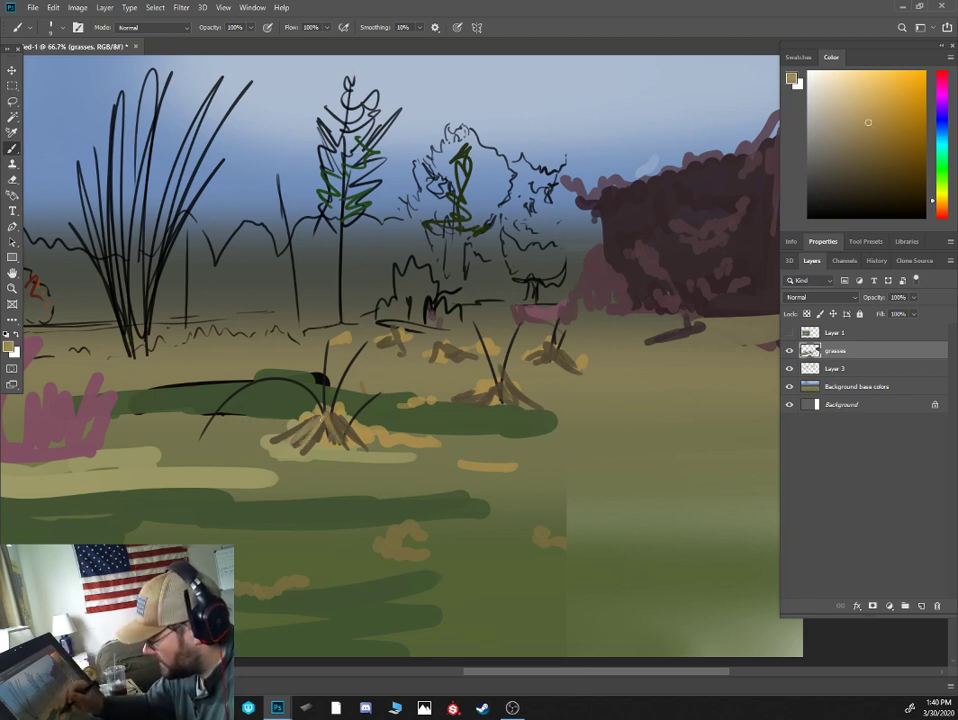
pyautogui.moveTo(498, 384)
pyautogui.mouseDown()
pyautogui.moveTo(484, 406)
pyautogui.moveTo(468, 403)
pyautogui.mouseUp()
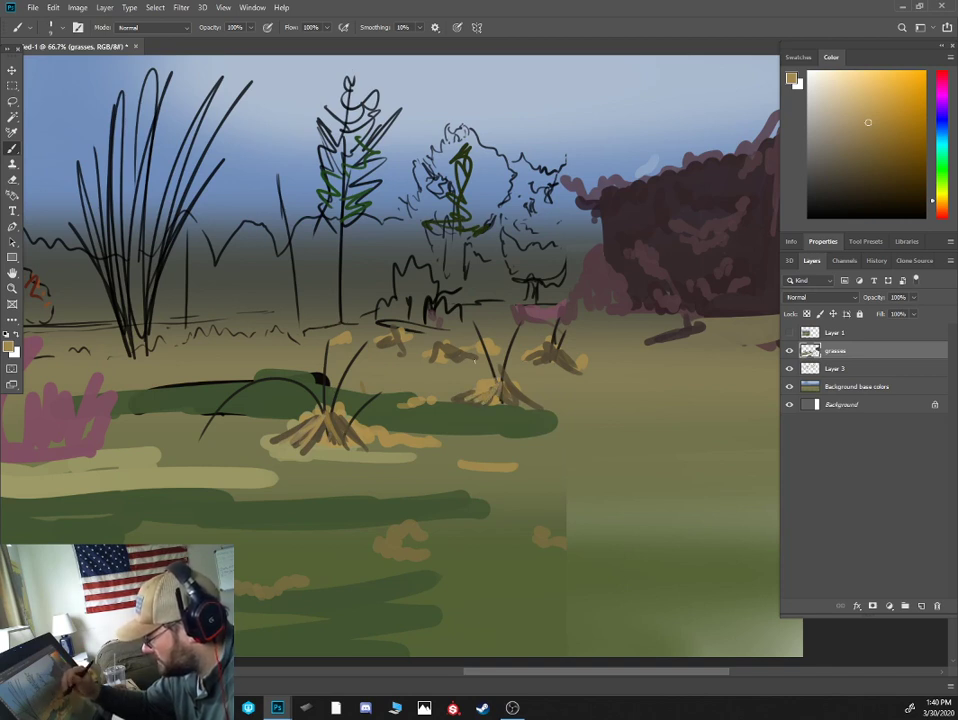
pyautogui.moveTo(538, 366); pyautogui.dragTo(551, 346)
pyautogui.moveTo(534, 362); pyautogui.dragTo(541, 351)
pyautogui.moveTo(556, 361)
pyautogui.mouseDown()
pyautogui.moveTo(546, 347)
pyautogui.moveTo(547, 357)
pyautogui.mouseUp()
pyautogui.click(878, 112)
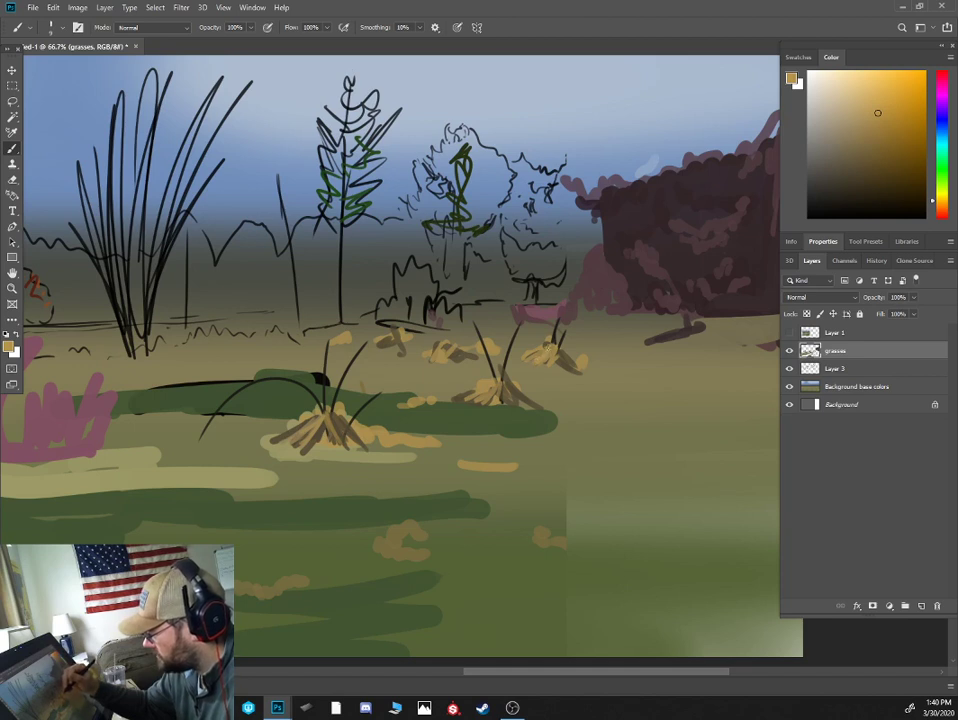
pyautogui.click(886, 103)
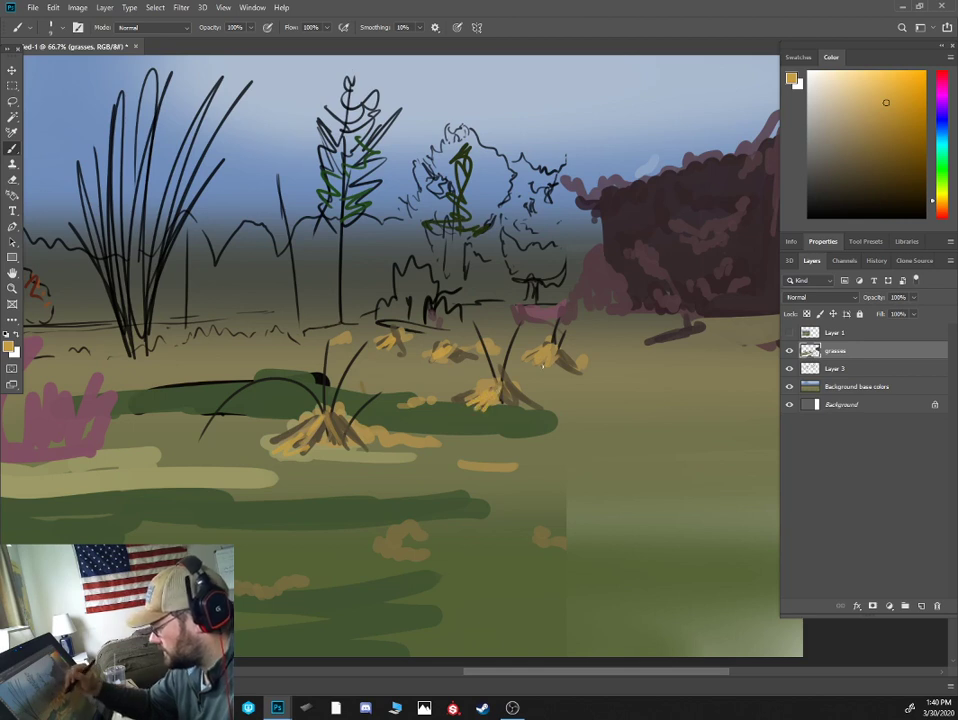
# - Sample an olive green and brush soft patches along the upper edge of the dark green band behind the tufts
pyautogui.click(894, 140)
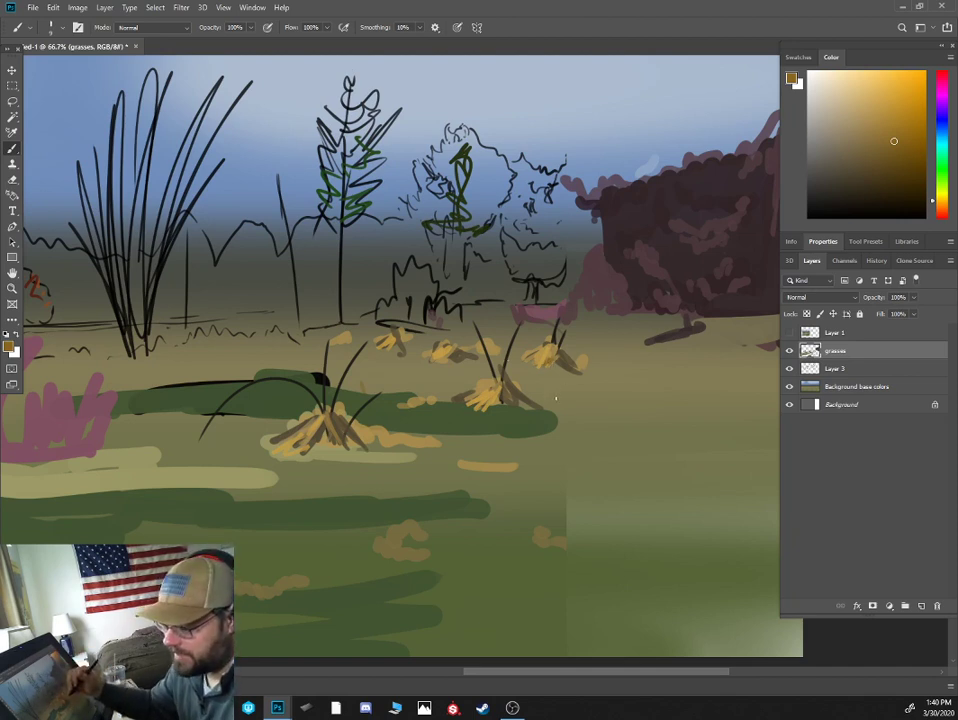
pyautogui.keyDown('alt'); pyautogui.click(440, 376); pyautogui.keyUp('alt')
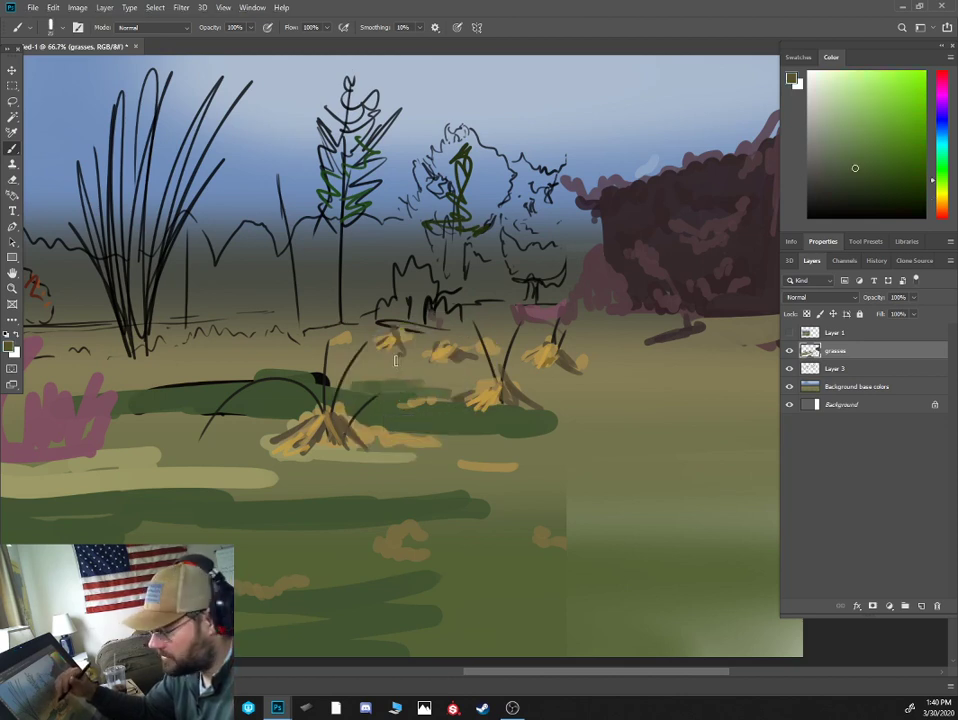
pyautogui.moveTo(372, 416); pyautogui.dragTo(532, 377)
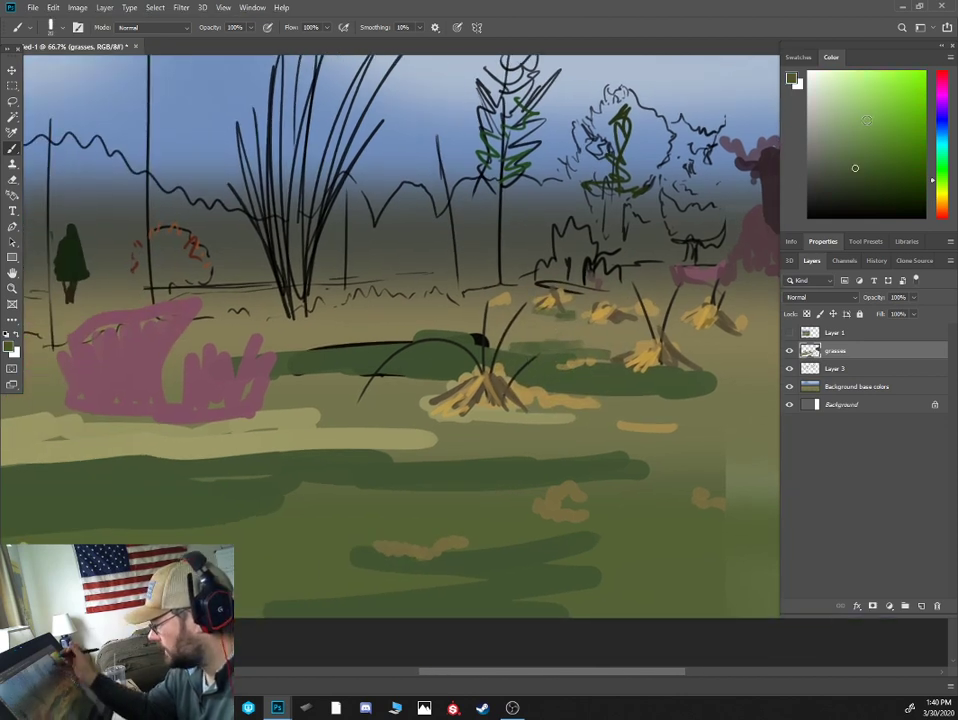
# - Dab pale grey-green and warm grey strokes into a strip of ground between the multi-stemmed tree and the conifer
pyautogui.moveTo(844, 118); pyautogui.dragTo(822, 118)
pyautogui.moveTo(458, 309); pyautogui.dragTo(439, 309)
pyautogui.click(845, 142)
pyautogui.click(942, 203)
pyautogui.click(827, 129)
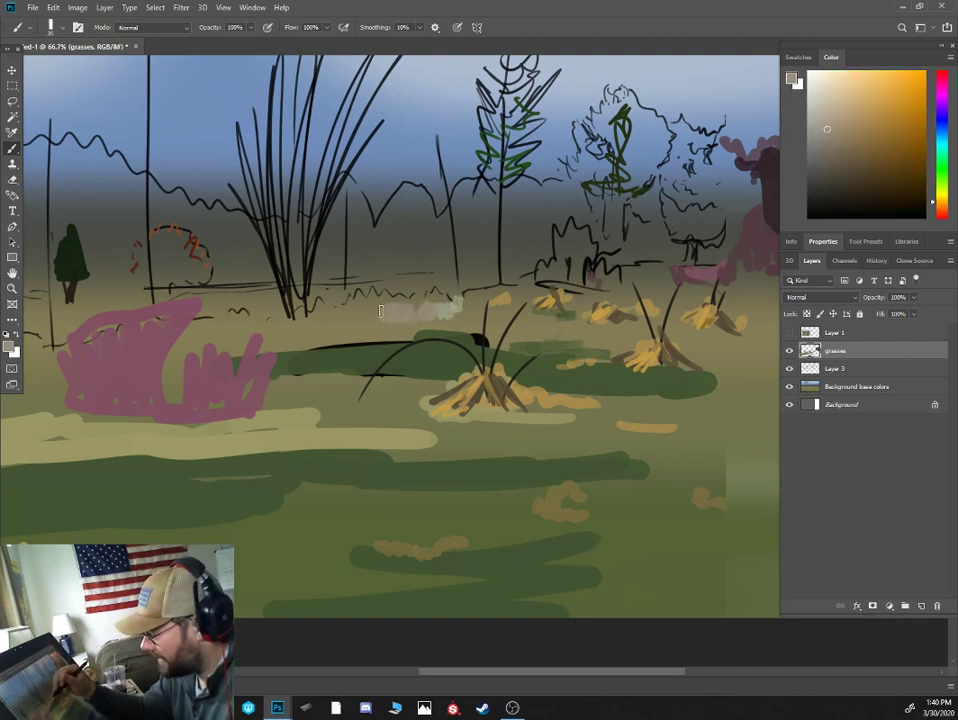
pyautogui.moveTo(455, 318); pyautogui.dragTo(300, 326)
# - Dab dusty pink, reddish-brown and olive-brown strokes above the grey strip, extending towards the multi-stemmed tree's base
pyautogui.click(942, 210)
pyautogui.click(846, 116)
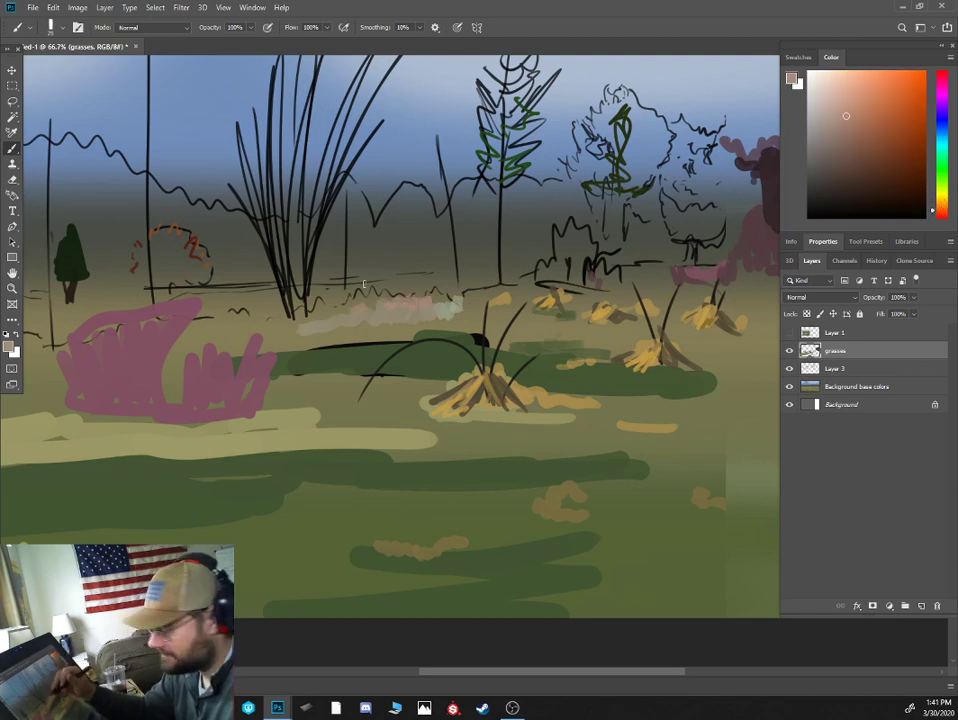
pyautogui.click(893, 172)
pyautogui.moveTo(376, 302); pyautogui.dragTo(312, 314)
pyautogui.keyDown('alt'); pyautogui.click(312, 283); pyautogui.keyUp('alt')
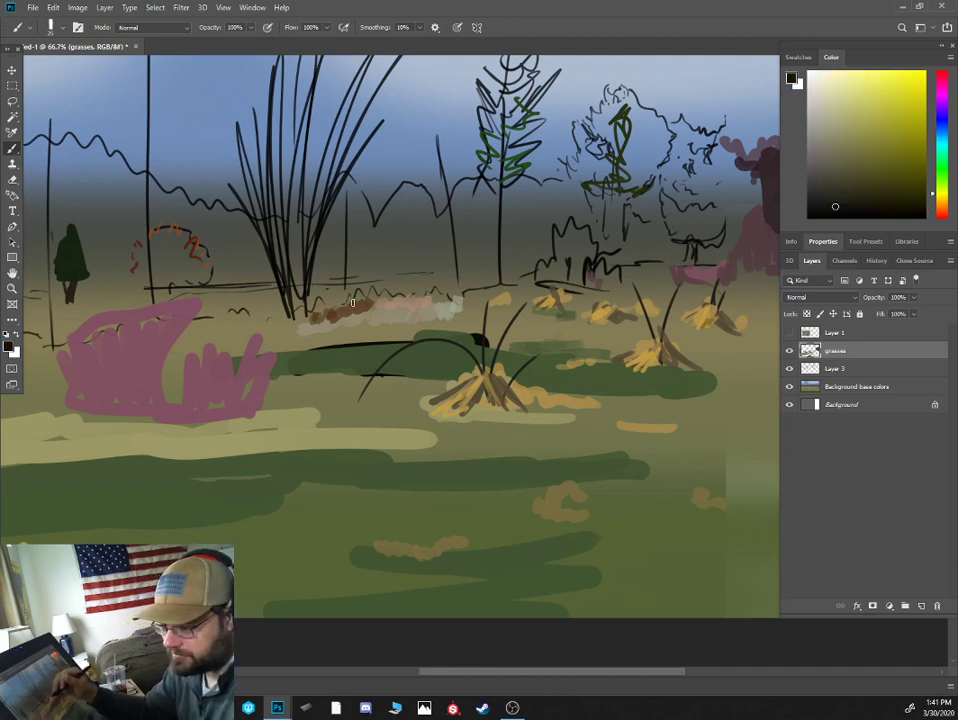
# - Sample a dark olive brown from the reference photo and paint the base and central trunk of the multi-stemmed tree
pyautogui.moveTo(356, 272); pyautogui.dragTo(449, 330)
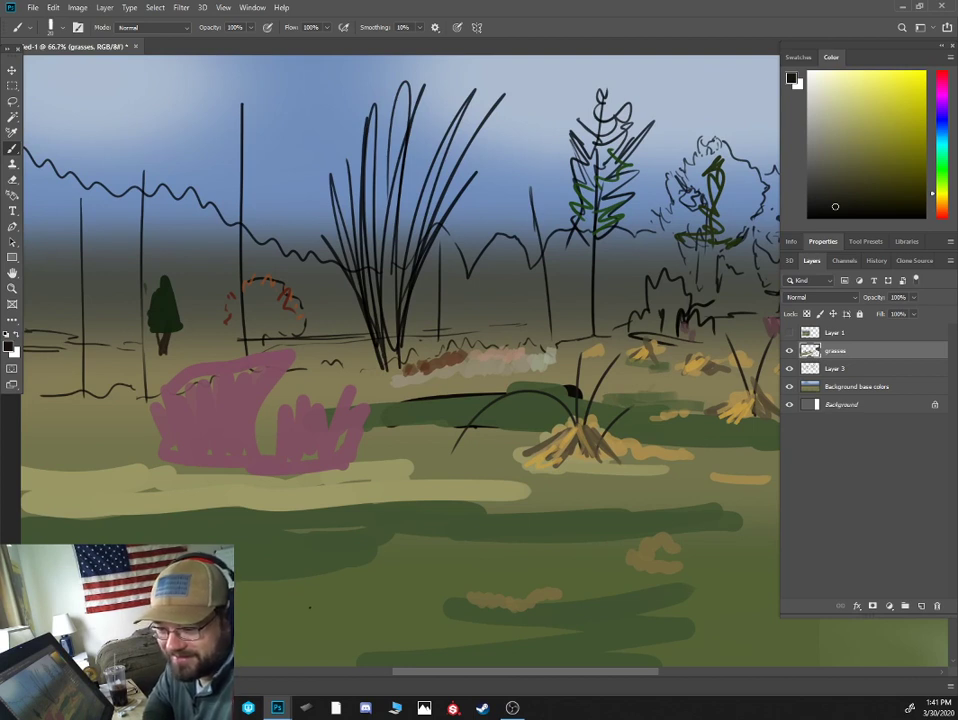
pyautogui.hotkey('ctrl', 'Tab')
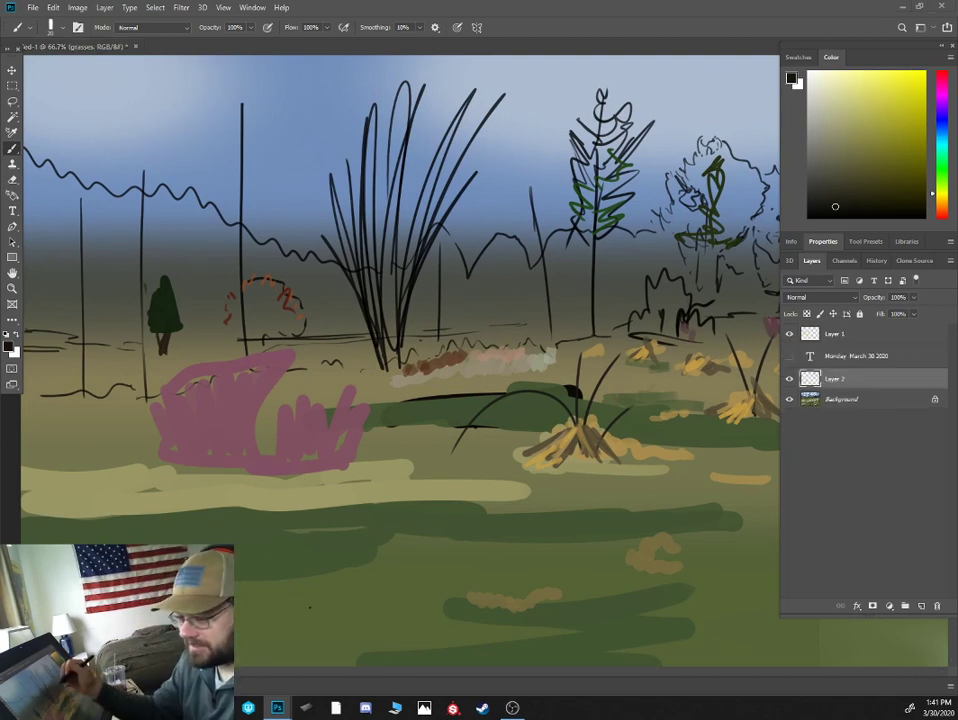
pyautogui.keyDown('alt'); pyautogui.click(396, 335); pyautogui.keyUp('alt')
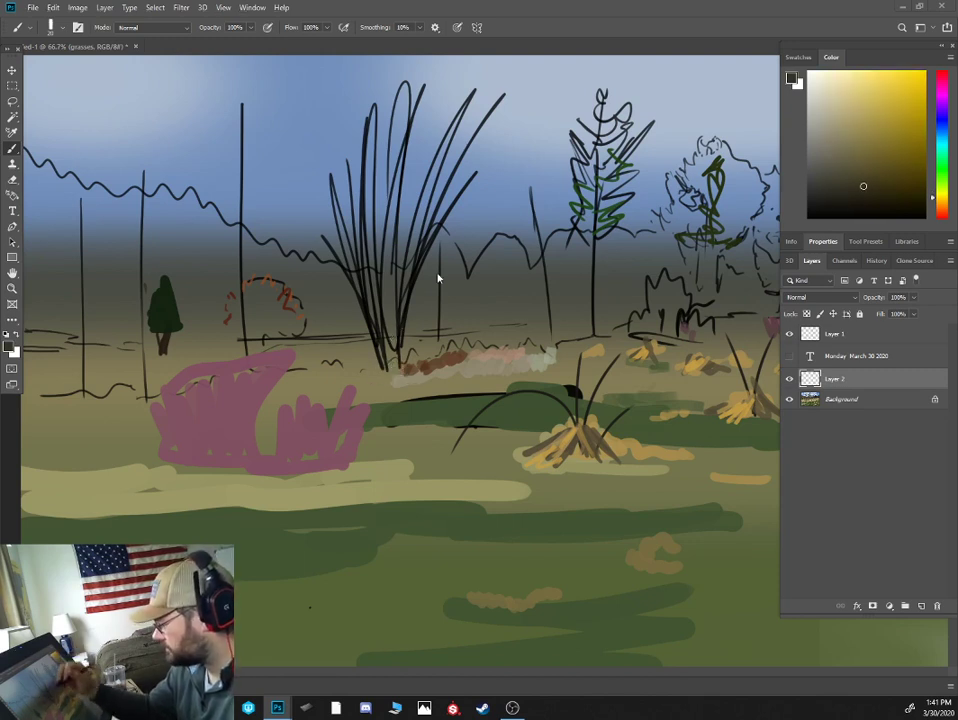
pyautogui.hotkey('ctrl', 'Tab')
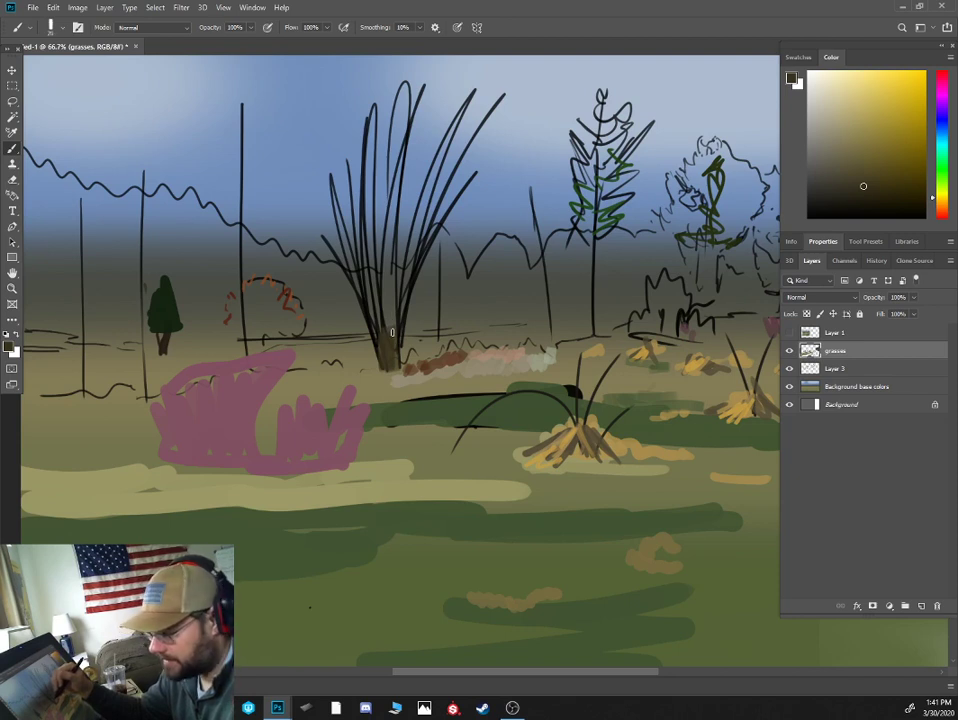
pyautogui.moveTo(396, 190); pyautogui.dragTo(390, 342)
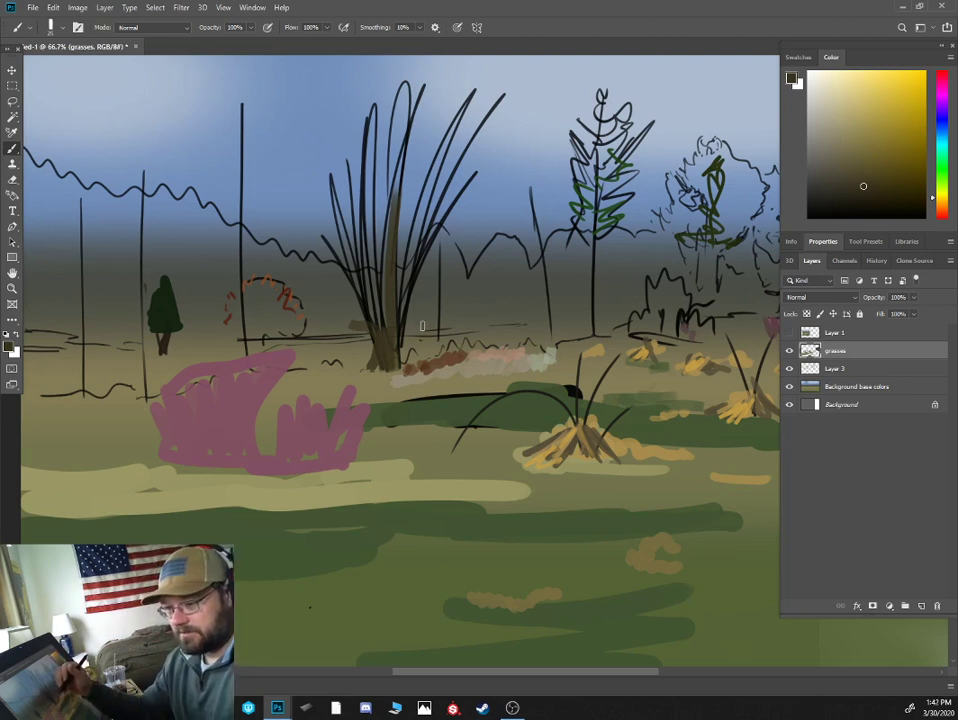
# - Paint a thick brown stem branching to the right of the multi-stemmed tree's central trunk
pyautogui.keyDown('alt'); pyautogui.click(393, 308); pyautogui.keyUp('alt')
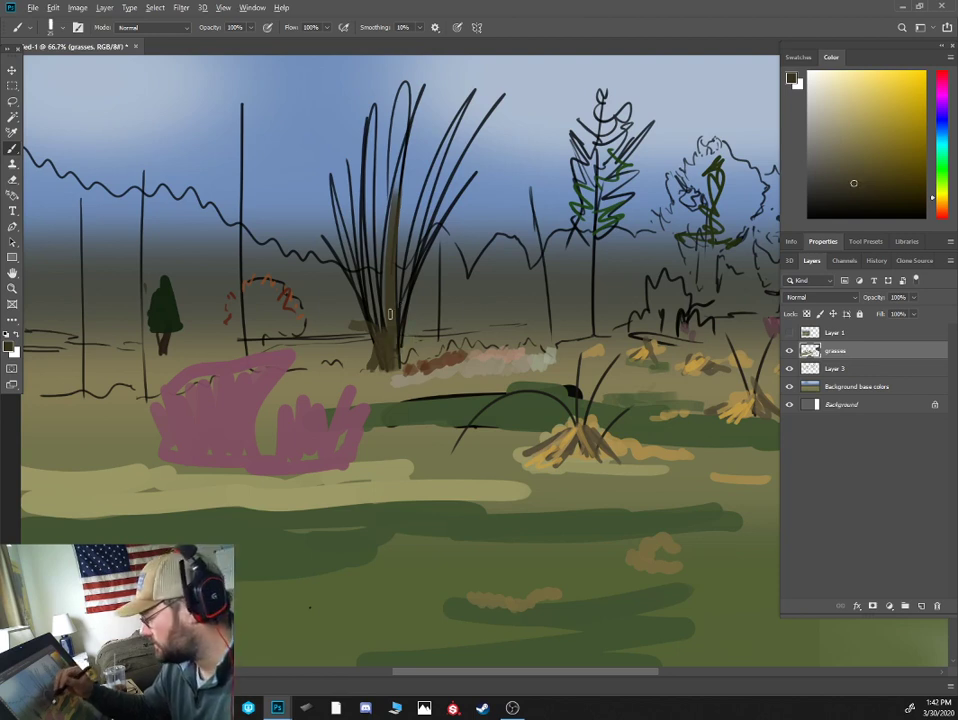
pyautogui.press('[')
pyautogui.moveTo(397, 342); pyautogui.dragTo(412, 255)
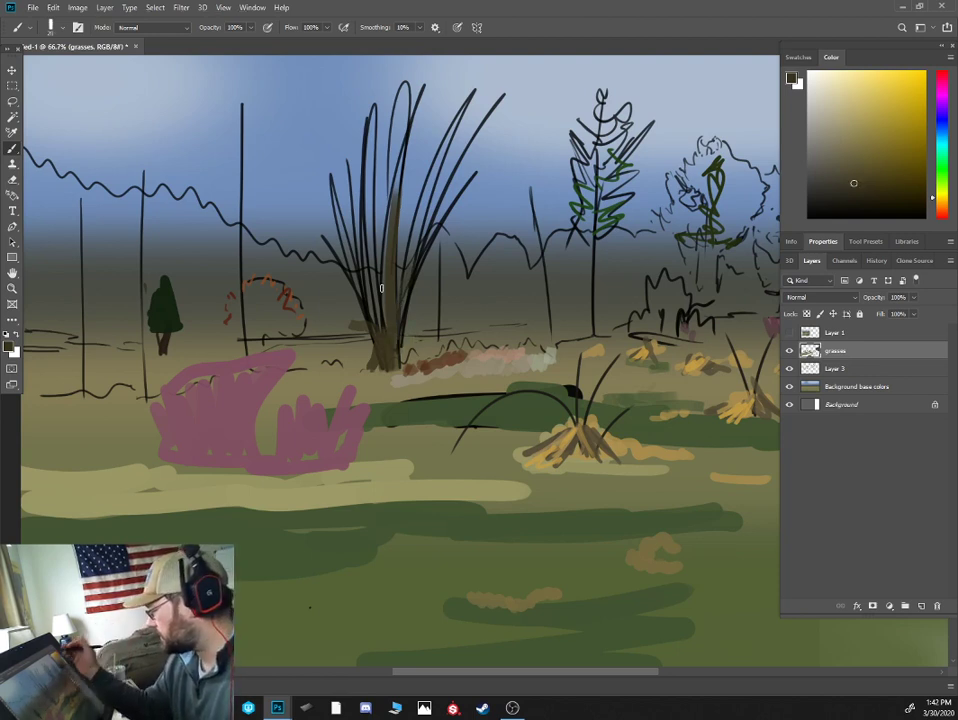
pyautogui.click(861, 191)
pyautogui.press(']')
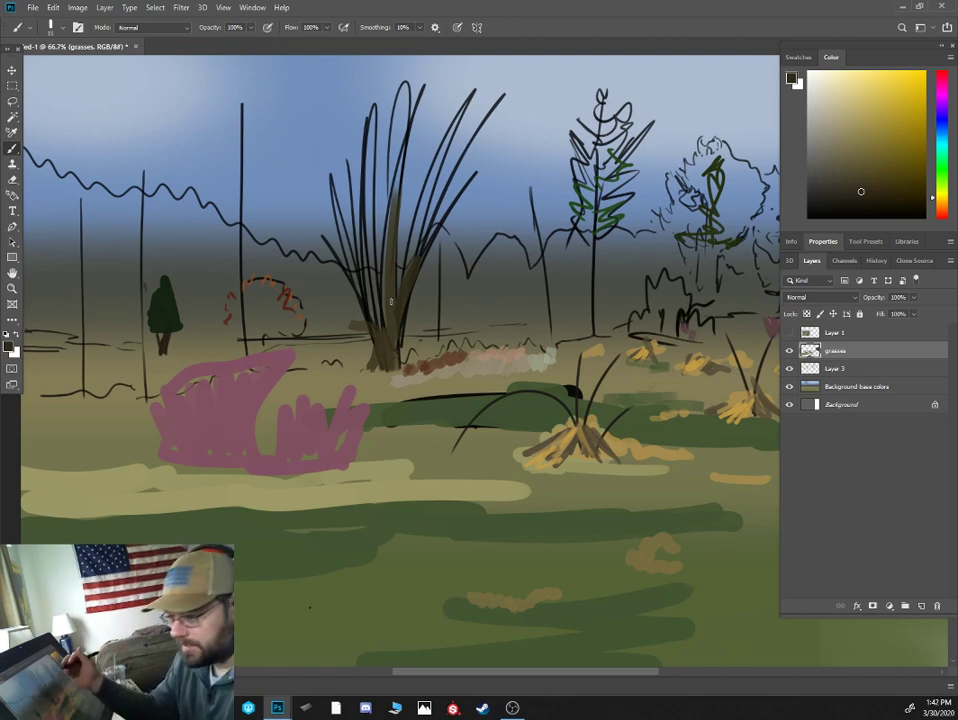
# - Paint dark brown and near-black stems leaning left from the base of the multi-stemmed tree
pyautogui.keyDown('alt'); pyautogui.click(409, 290); pyautogui.keyUp('alt')
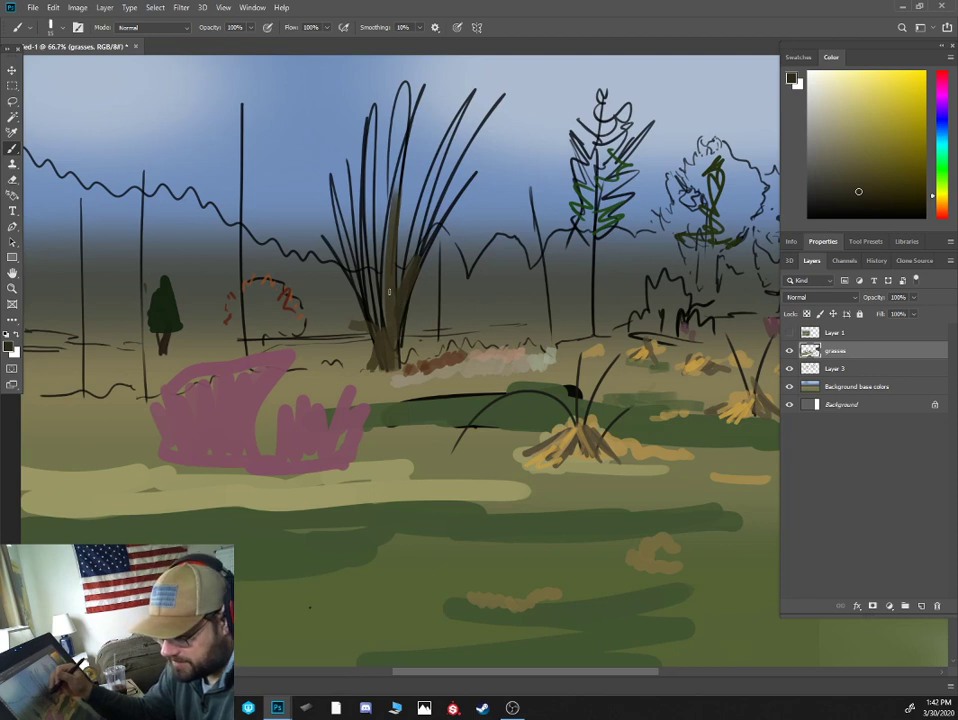
pyautogui.moveTo(380, 319); pyautogui.dragTo(374, 240)
pyautogui.keyDown('alt'); pyautogui.click(368, 307); pyautogui.keyUp('alt')
pyautogui.moveTo(376, 322); pyautogui.dragTo(341, 274)
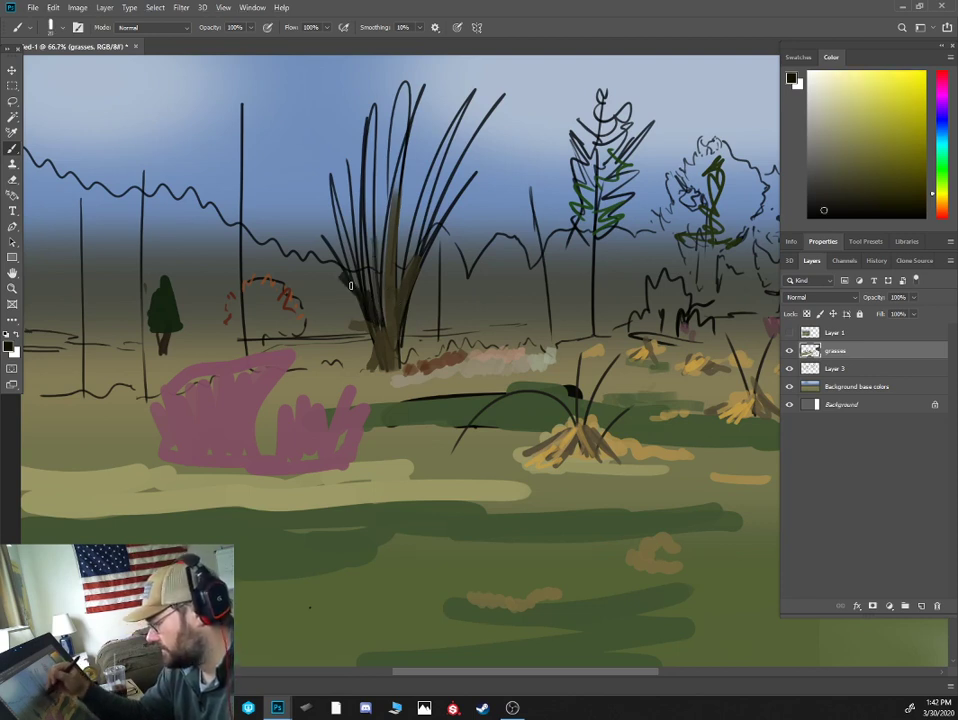
# - Draw long near-black branches with a smaller brush up the left side of the multi-stemmed tree
pyautogui.press('[')
pyautogui.press('[')
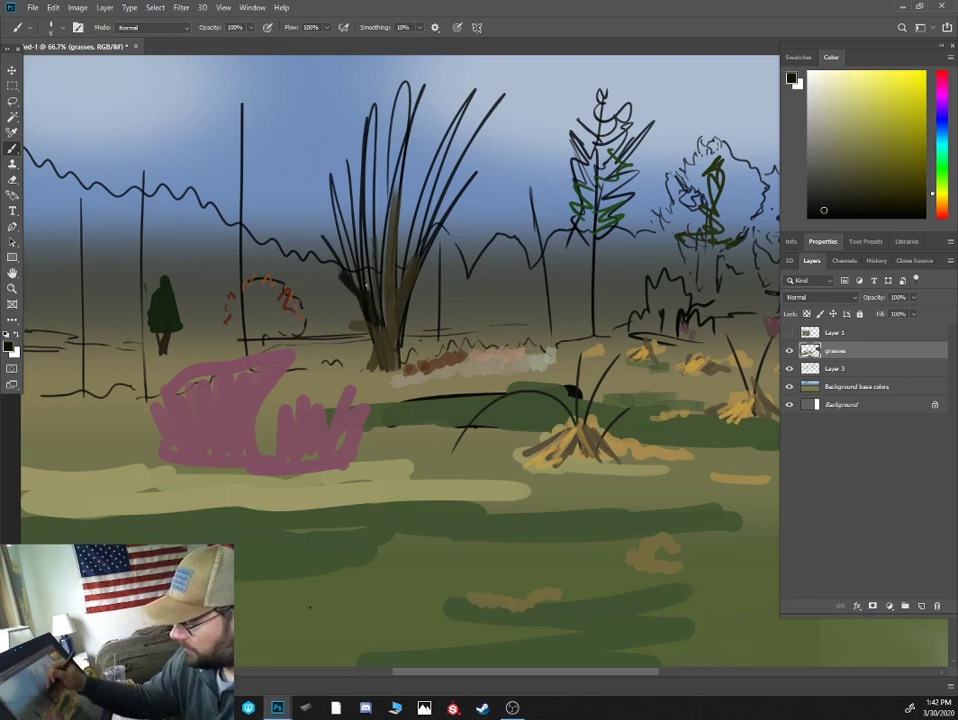
pyautogui.moveTo(345, 135); pyautogui.dragTo(361, 301)
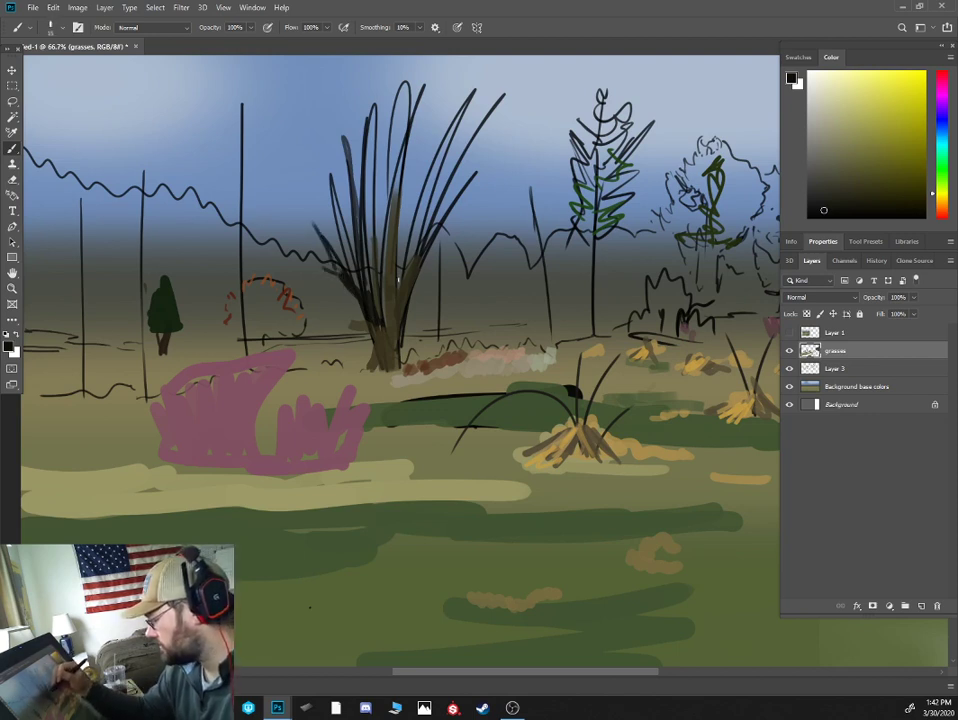
# - Thicken the right-hand branches of the multi-stemmed tree with near-black strokes from a larger brush
pyautogui.moveTo(428, 176); pyautogui.dragTo(416, 249)
pyautogui.press(']')
pyautogui.press(']')
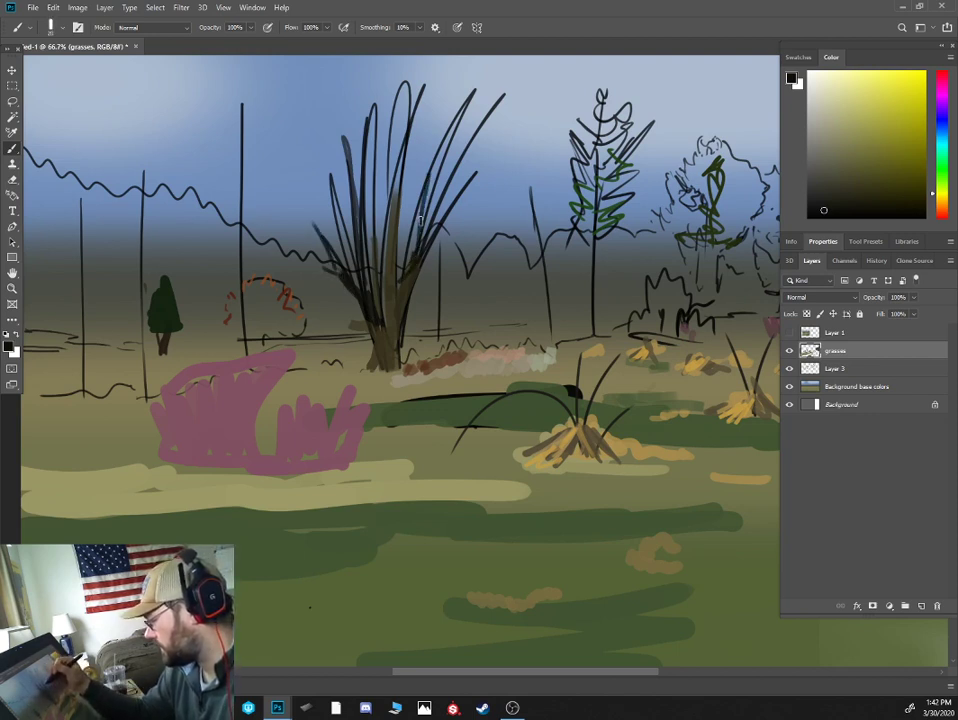
pyautogui.moveTo(426, 187); pyautogui.dragTo(414, 258)
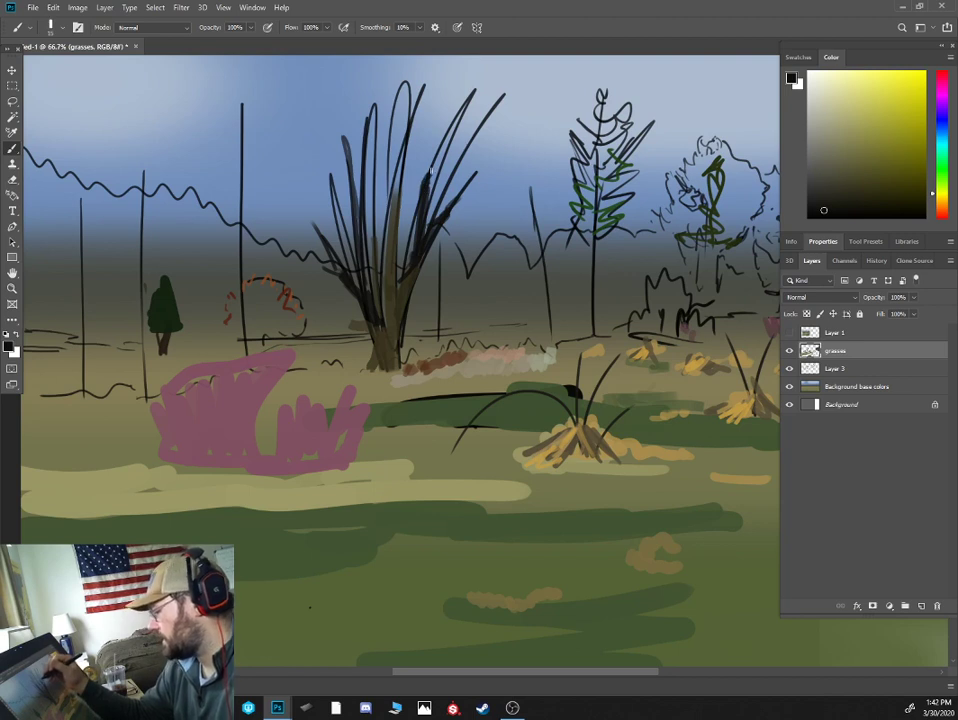
# - Sample the trunk brown and extend the central trunk into forked upper branches, filling out its left edge
pyautogui.keyDown('alt'); pyautogui.click(391, 296); pyautogui.keyUp('alt')
pyautogui.moveTo(396, 195); pyautogui.dragTo(407, 119)
pyautogui.moveTo(398, 196); pyautogui.dragTo(423, 116)
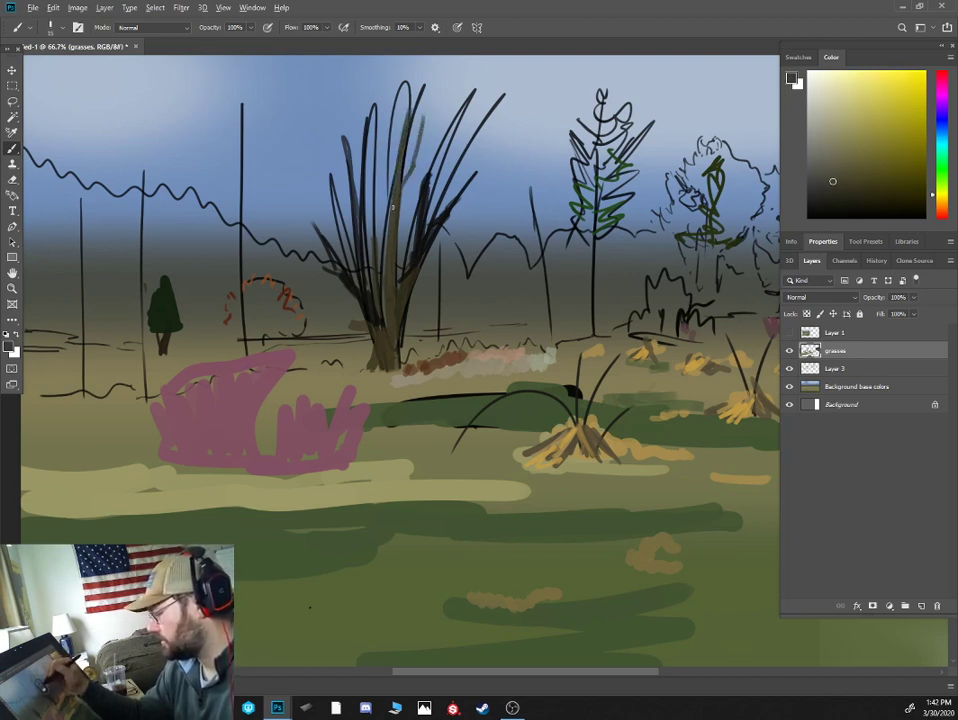
pyautogui.moveTo(391, 222)
pyautogui.mouseDown()
pyautogui.moveTo(392, 192)
pyautogui.moveTo(418, 212)
pyautogui.moveTo(387, 218)
pyautogui.moveTo(387, 190)
pyautogui.moveTo(379, 296)
pyautogui.mouseUp()
# - Shade the stems just left of the central trunk with dark blue-grey strokes from a 10 px brush
pyautogui.keyDown('alt'); pyautogui.click(416, 215); pyautogui.keyUp('alt')
pyautogui.keyDown('alt'); pyautogui.click(418, 213); pyautogui.keyUp('alt')
pyautogui.press('[')
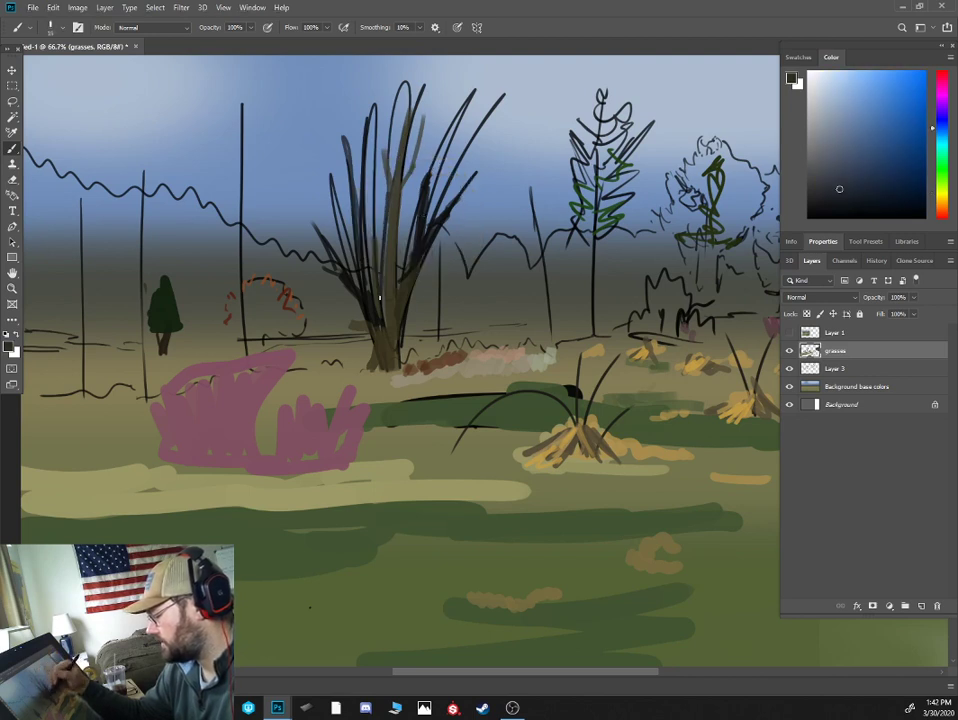
pyautogui.moveTo(380, 242); pyautogui.dragTo(376, 271)
pyautogui.click(846, 197)
pyautogui.press('[')
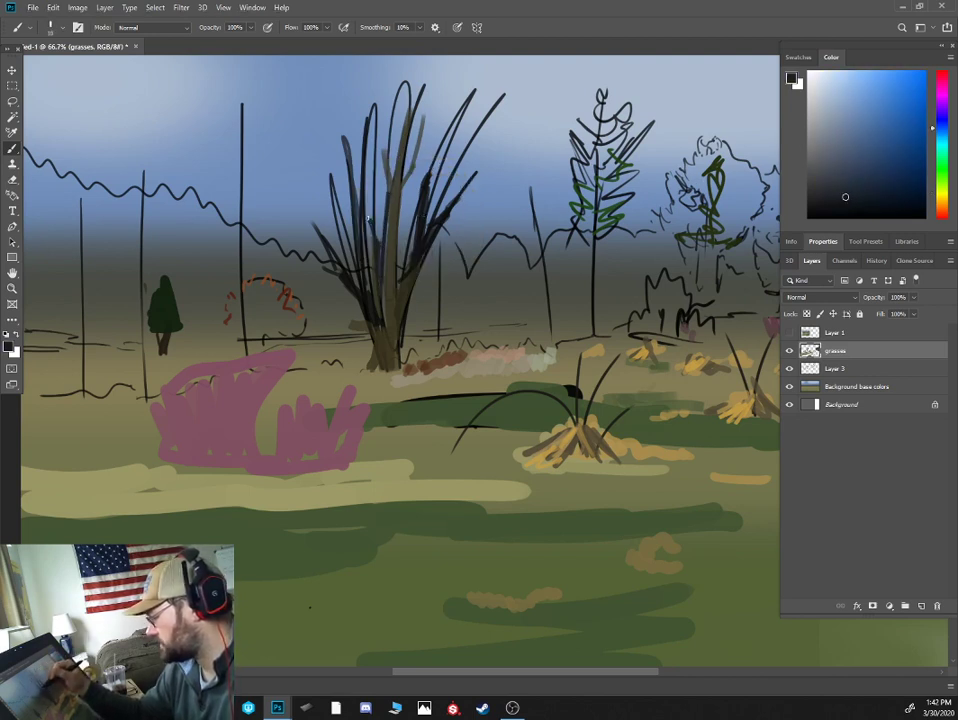
pyautogui.click(832, 203)
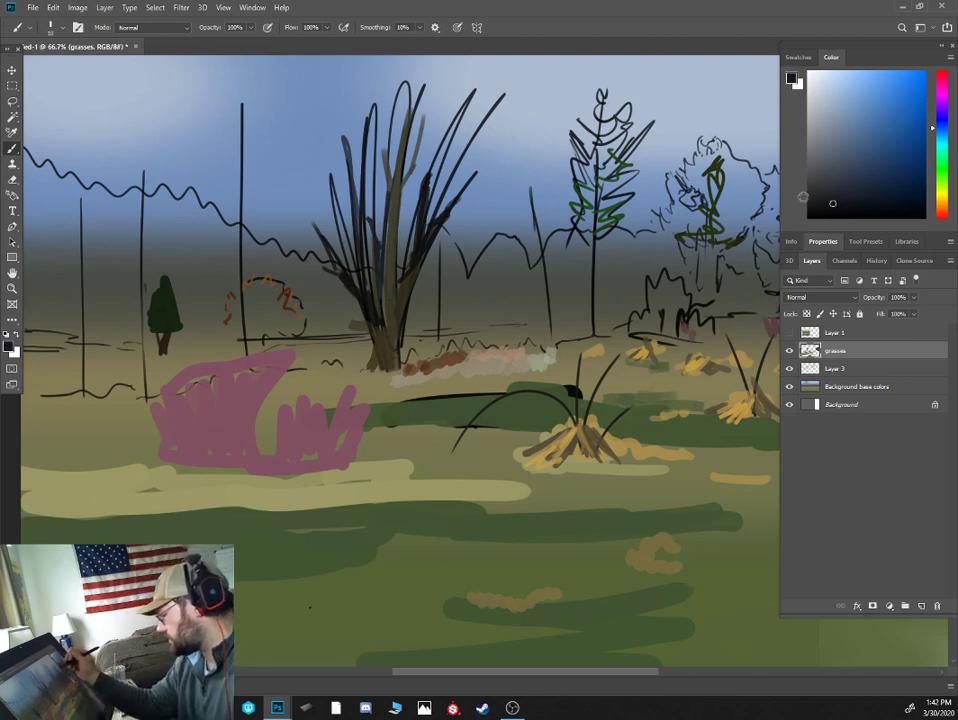
# - Paint the conifer's trunk in dark blue-black, then set a lighter blue-grey and a smaller brush for its detail
pyautogui.press(']')
pyautogui.press(']')
pyautogui.moveTo(595, 237); pyautogui.dragTo(594, 287)
pyautogui.moveTo(596, 237); pyautogui.dragTo(591, 328)
pyautogui.press('[')
pyautogui.press('[')
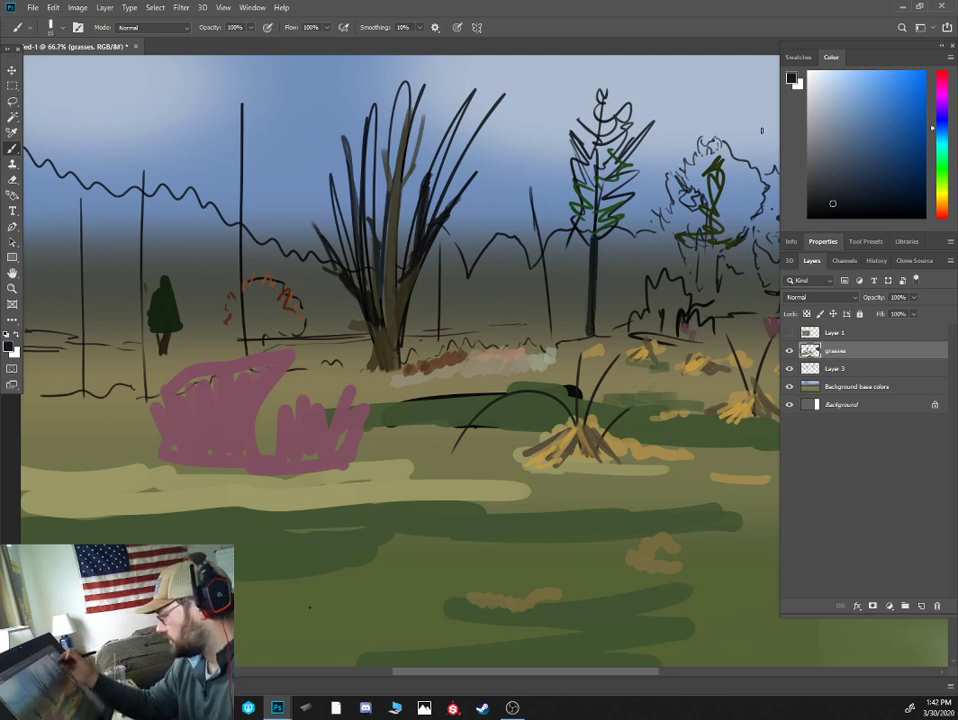
pyautogui.click(844, 190)
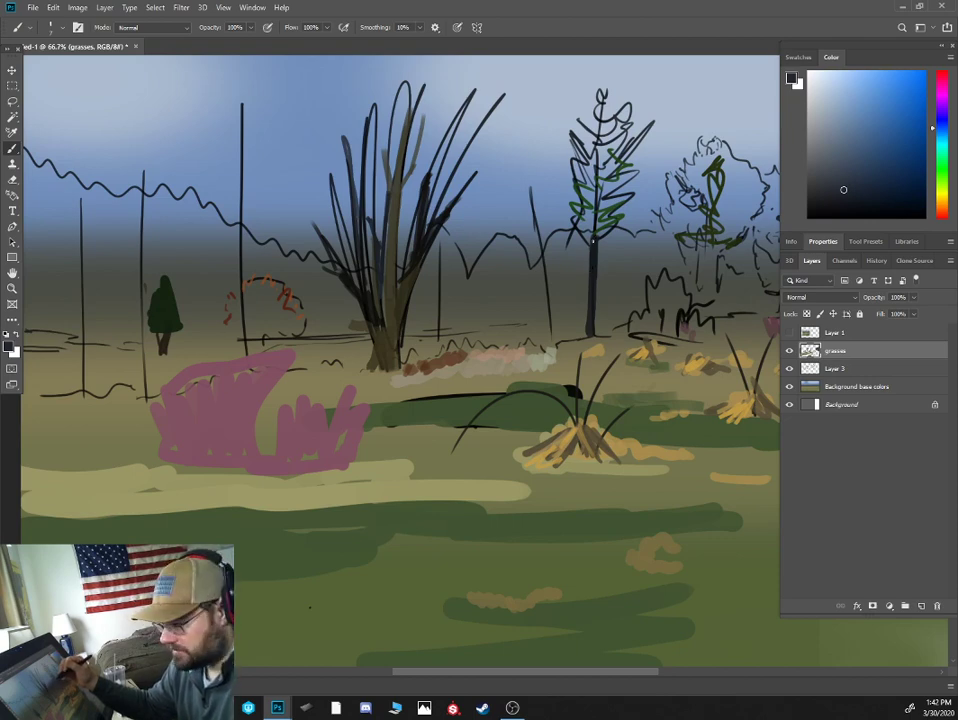
# - Extend the dark green grass patch right of the middle tufts toward the maroon hedge, using sampled green and a larger brush
pyautogui.hotkey('ctrl', '-')
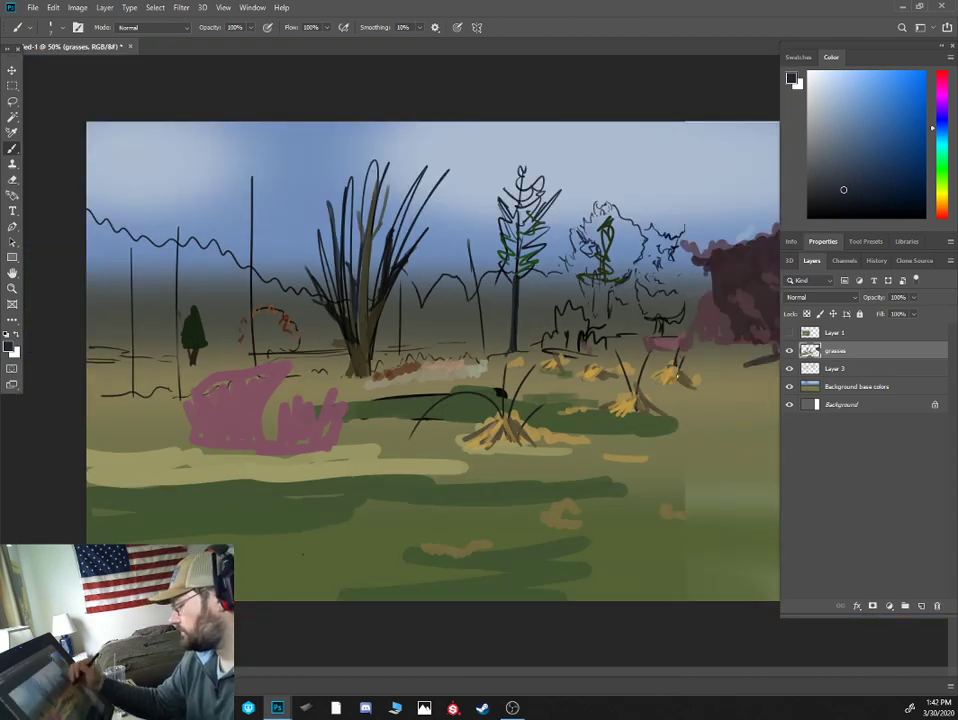
pyautogui.keyDown('alt'); pyautogui.click(648, 408); pyautogui.keyUp('alt')
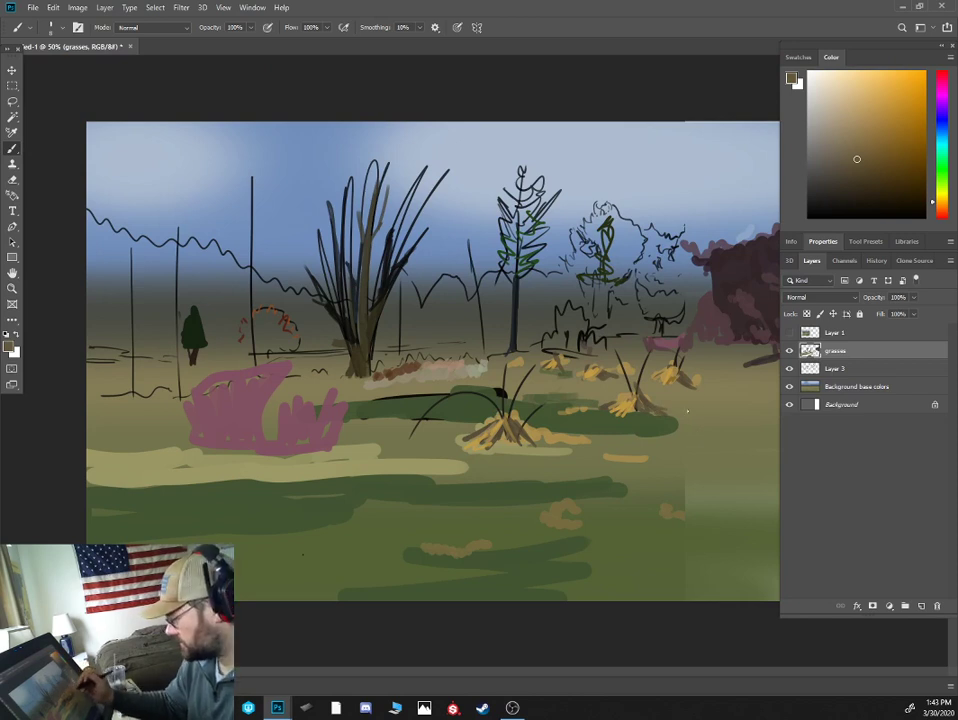
pyautogui.keyDown('alt'); pyautogui.click(657, 423); pyautogui.keyUp('alt')
pyautogui.moveTo(686, 413)
pyautogui.mouseDown()
pyautogui.moveTo(730, 397)
pyautogui.moveTo(701, 402)
pyautogui.moveTo(731, 401)
pyautogui.moveTo(716, 419)
pyautogui.moveTo(772, 357)
pyautogui.moveTo(726, 402)
pyautogui.mouseUp()
pyautogui.press(']')
pyautogui.press(']')
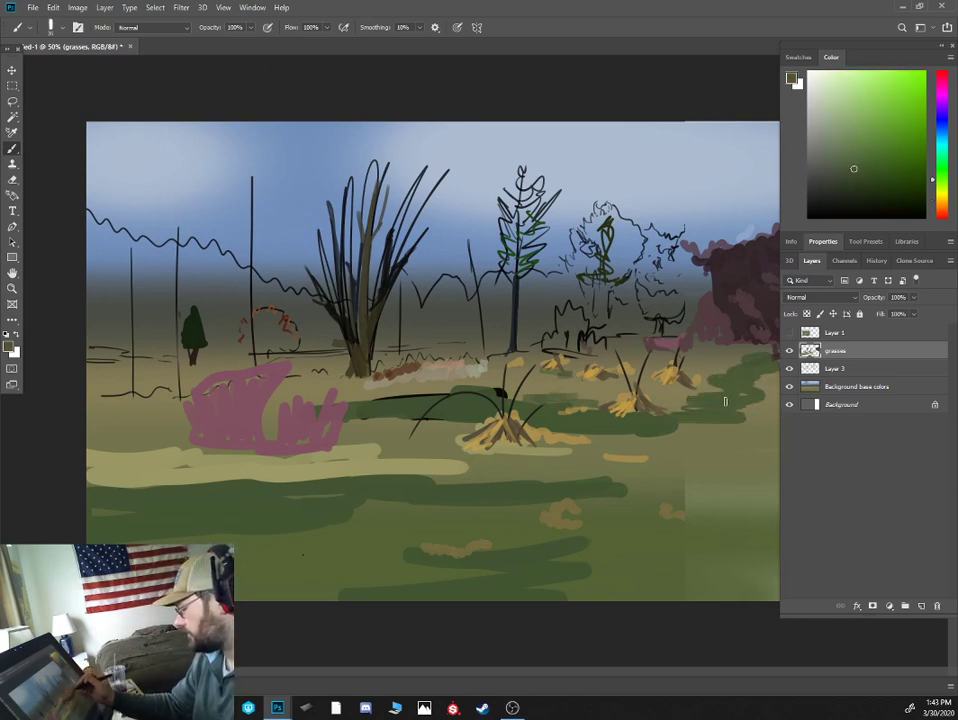
# - Sample the ochre beside the foreground grass tuft and paint a broad ochre patch across the ground to its right
pyautogui.keyDown('alt'); pyautogui.click(553, 437); pyautogui.keyUp('alt')
pyautogui.moveTo(538, 438)
pyautogui.mouseDown()
pyautogui.moveTo(636, 441)
pyautogui.moveTo(638, 455)
pyautogui.moveTo(731, 448)
pyautogui.moveTo(650, 456)
pyautogui.moveTo(701, 437)
pyautogui.mouseUp()
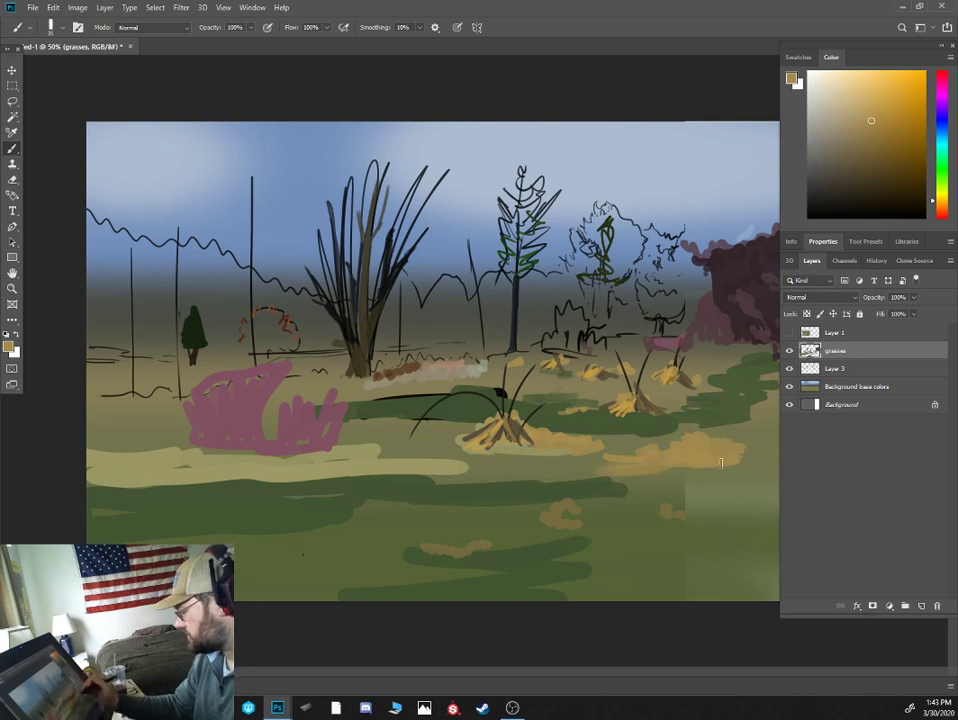
pyautogui.hotkey('ctrl', '-')
pyautogui.keyDown('alt'); pyautogui.click(667, 398); pyautogui.keyUp('alt')
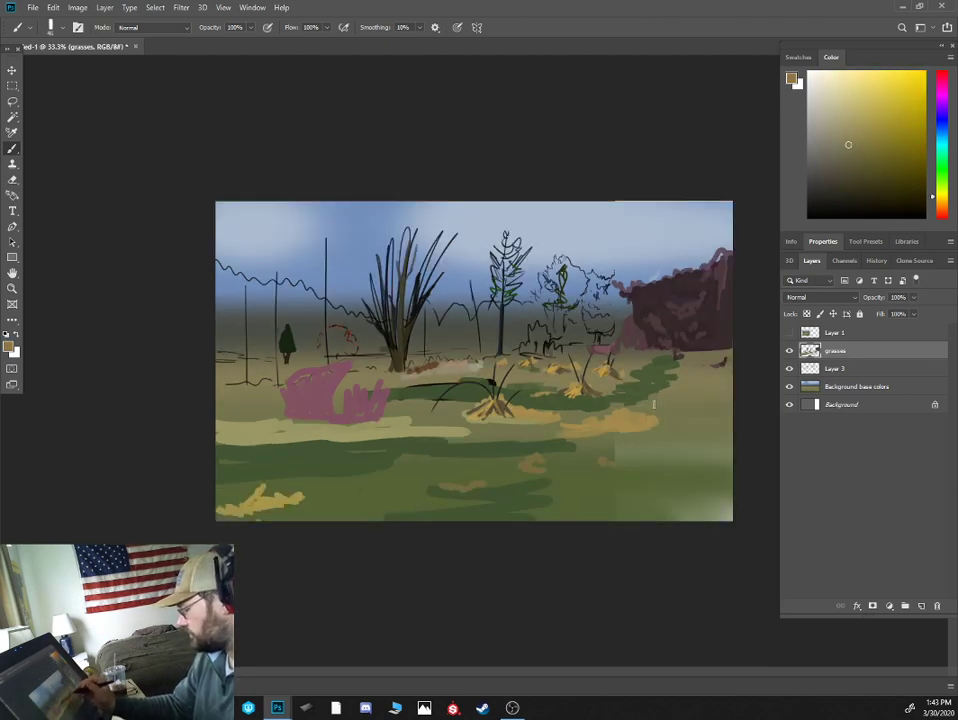
# - Blend the edges of the green and ochre ground patches below the maroon hedge with sampled greens, khaki and ochre
pyautogui.keyDown('alt'); pyautogui.click(654, 410); pyautogui.keyUp('alt')
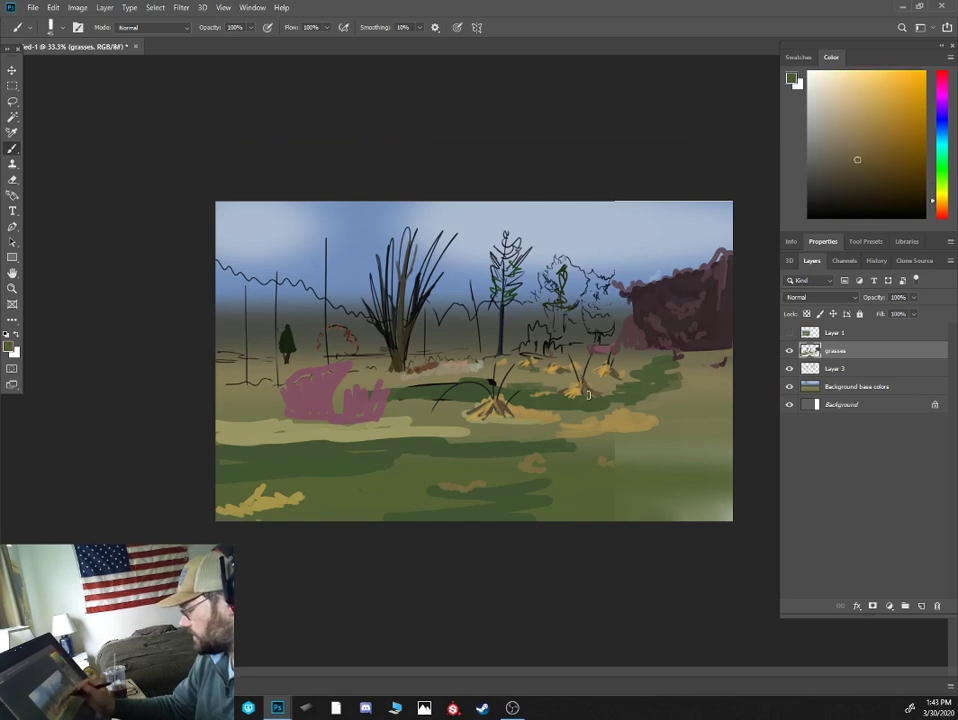
pyautogui.keyDown('alt'); pyautogui.click(664, 382); pyautogui.keyUp('alt')
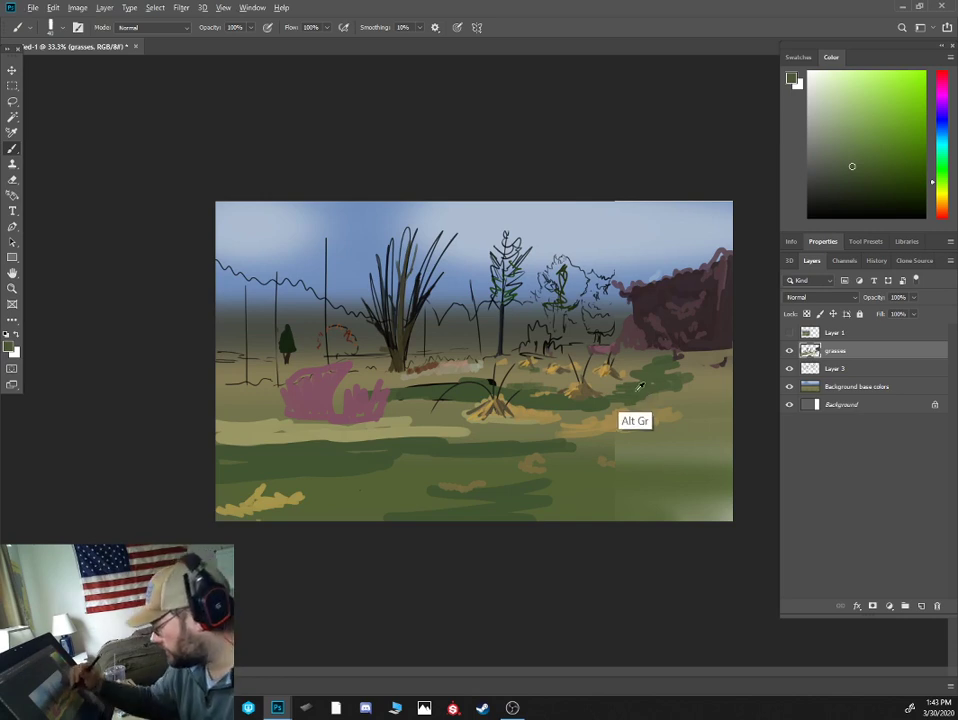
pyautogui.keyDown('alt'); pyautogui.click(697, 368); pyautogui.keyUp('alt')
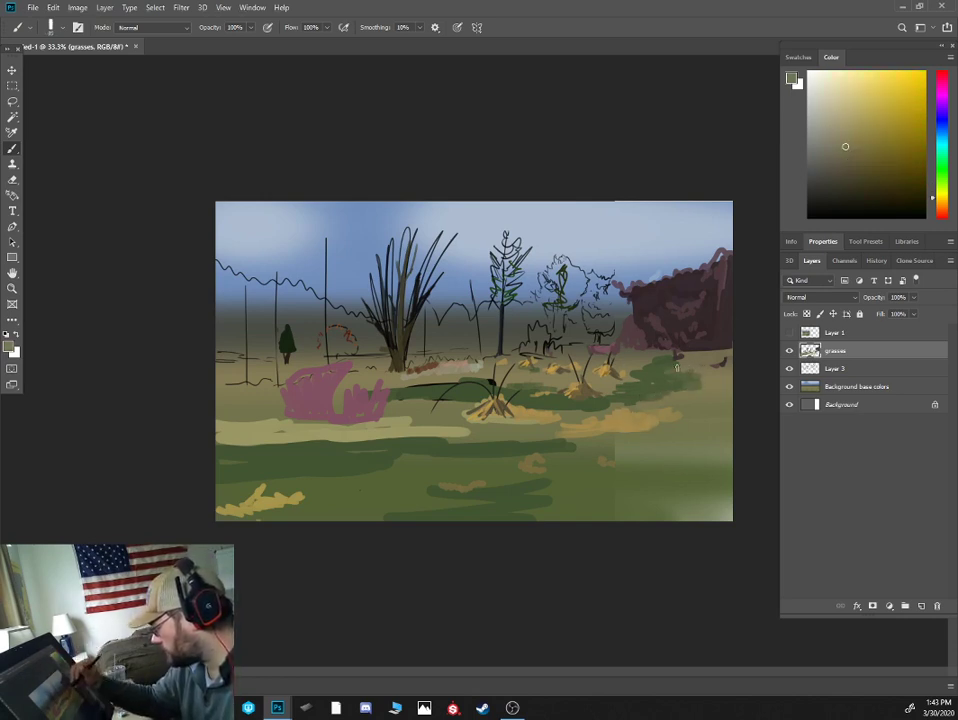
pyautogui.press('[')
pyautogui.keyDown('alt'); pyautogui.click(627, 449); pyautogui.keyUp('alt')
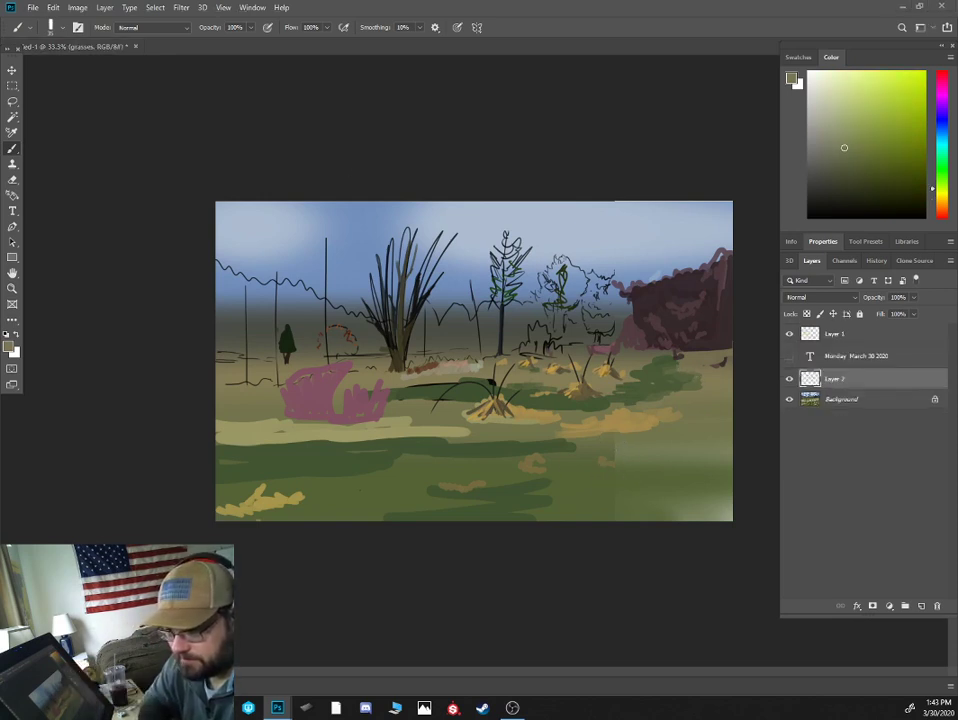
pyautogui.keyDown('alt'); pyautogui.click(605, 422); pyautogui.keyUp('alt')
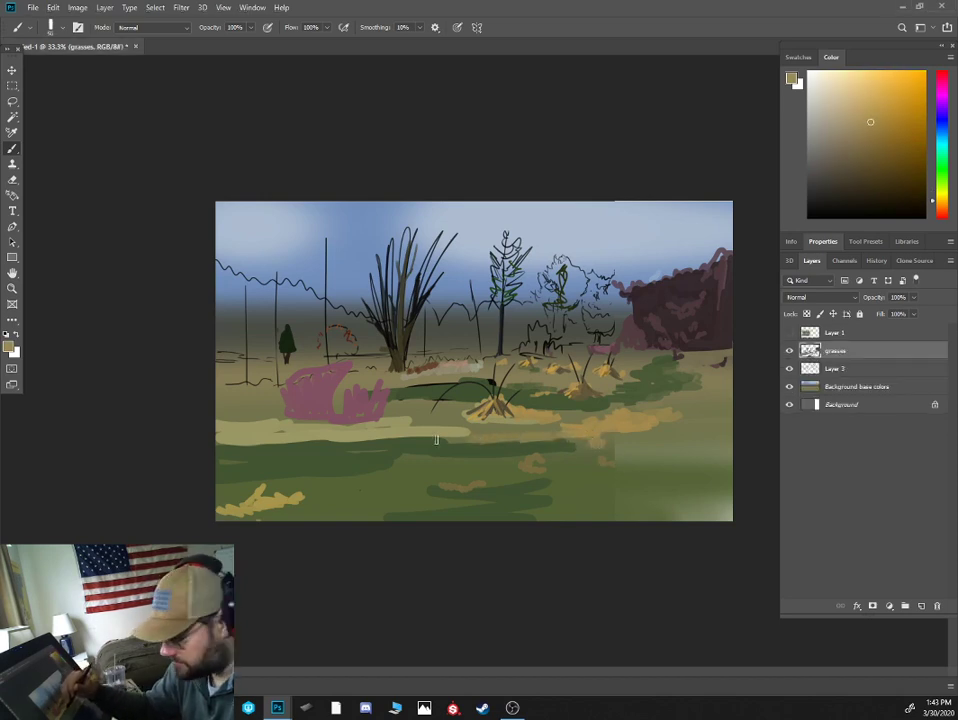
# - Shade the lower part of the purple bush with dark maroon vertical strokes from a 50 px brush
pyautogui.keyDown('alt'); pyautogui.click(356, 414); pyautogui.keyUp('alt')
pyautogui.click(858, 184)
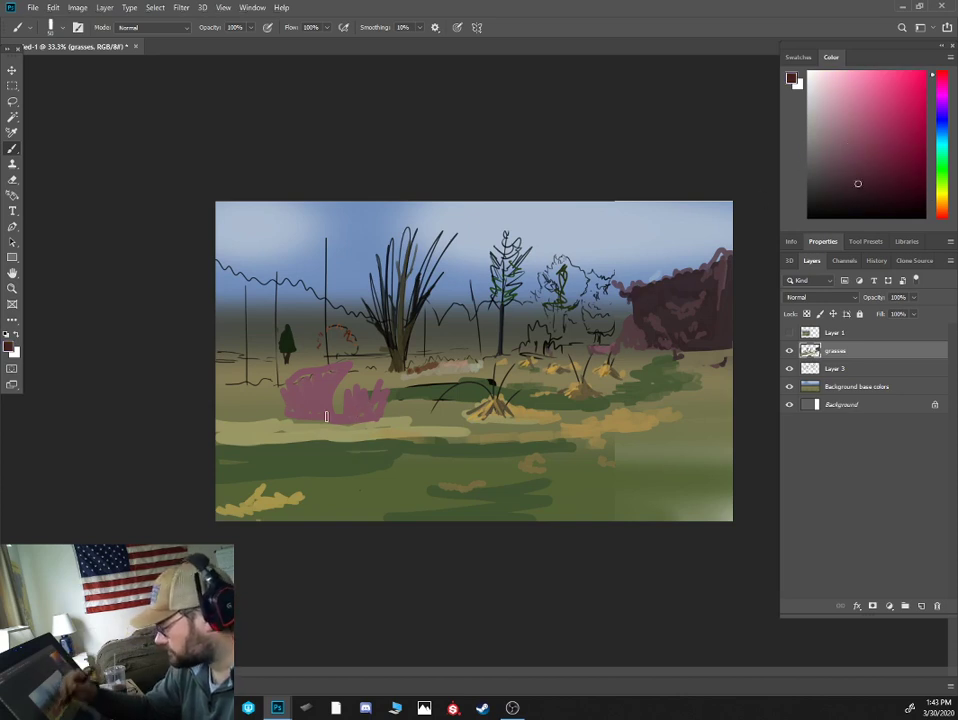
pyautogui.moveTo(326, 415)
pyautogui.mouseDown()
pyautogui.moveTo(323, 395)
pyautogui.moveTo(310, 405)
pyautogui.moveTo(292, 398)
pyautogui.moveTo(290, 408)
pyautogui.moveTo(330, 402)
pyautogui.moveTo(366, 417)
pyautogui.moveTo(397, 407)
pyautogui.moveTo(374, 416)
pyautogui.mouseUp()
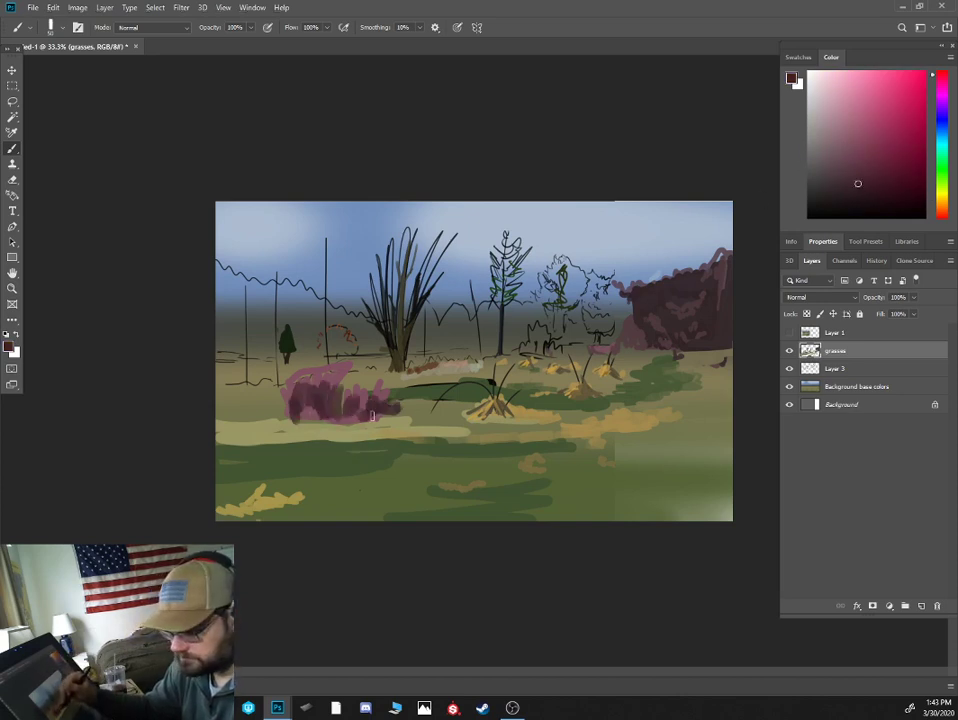
# - Add light greyish-pink stem highlights to the purple bush with a smaller brush
pyautogui.click(832, 126)
pyautogui.moveTo(832, 126); pyautogui.dragTo(829, 123)
pyautogui.press('[')
pyautogui.press('[')
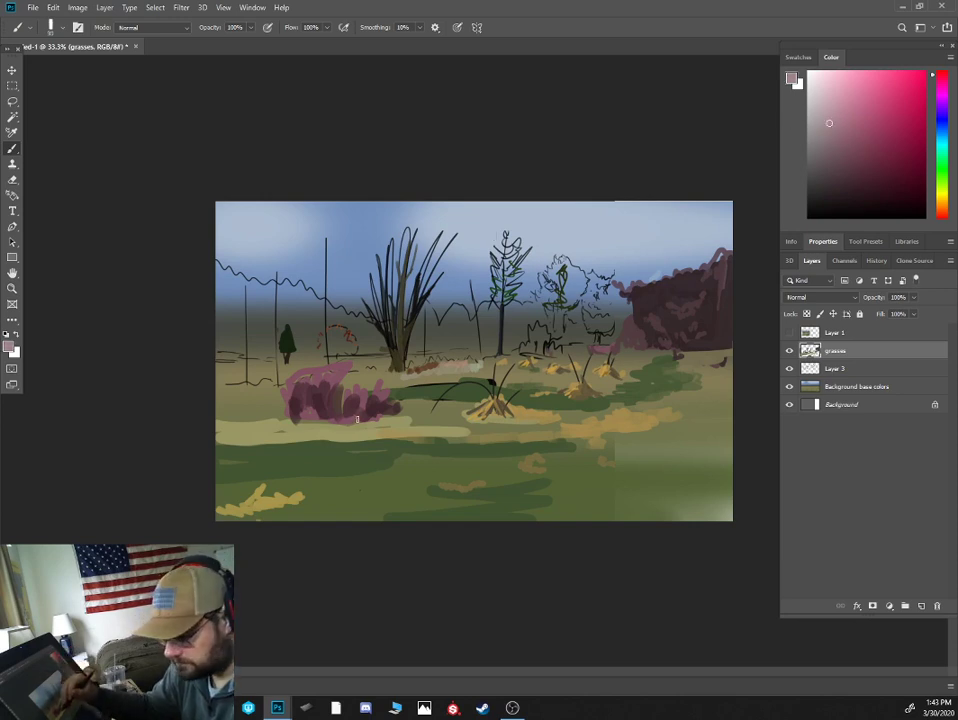
pyautogui.click(831, 115)
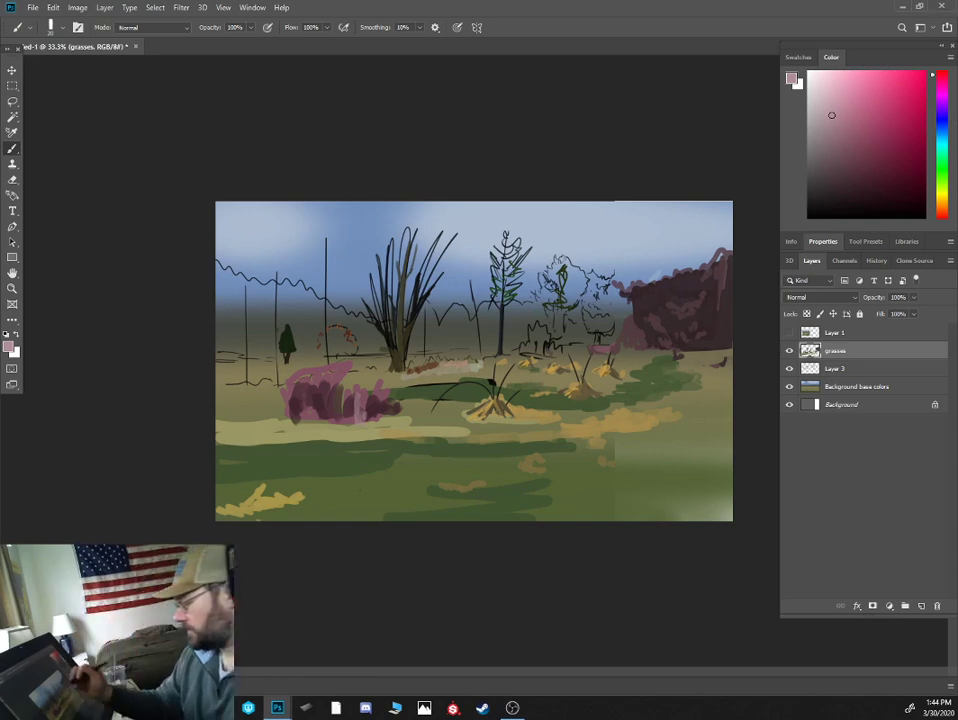
# - Extend the dark green and ochre ground patches toward the canvas's right edge with sampled colours
pyautogui.keyDown('alt'); pyautogui.click(648, 385); pyautogui.keyUp('alt')
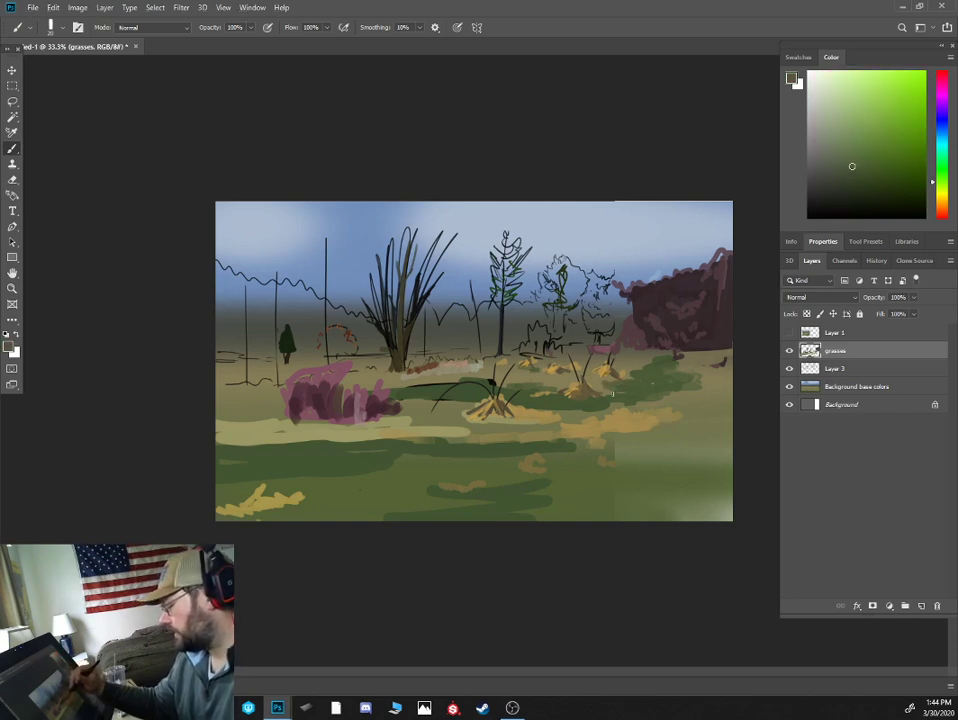
pyautogui.keyDown('alt'); pyautogui.click(667, 390); pyautogui.keyUp('alt')
pyautogui.moveTo(668, 388); pyautogui.dragTo(712, 384)
pyautogui.keyDown('alt'); pyautogui.click(641, 394); pyautogui.keyUp('alt')
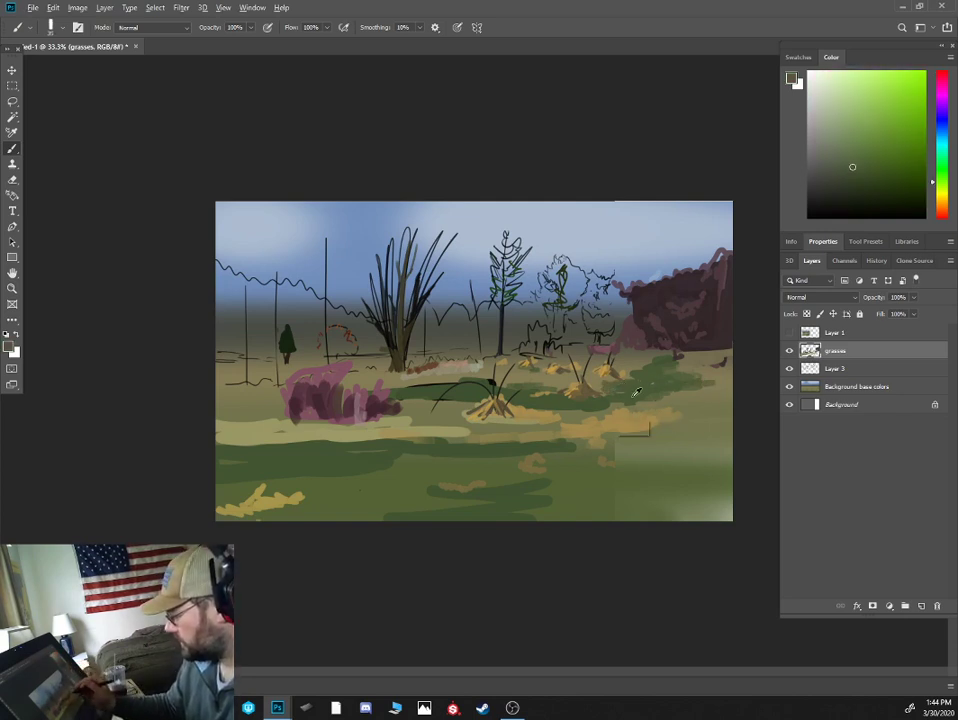
pyautogui.moveTo(633, 400); pyautogui.dragTo(611, 405)
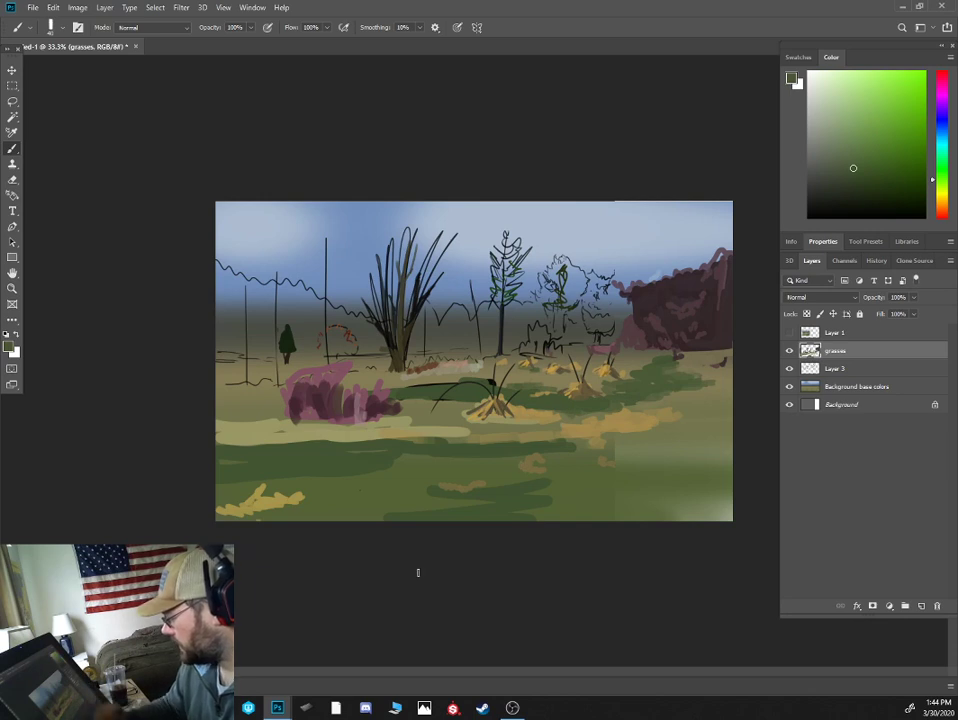
pyautogui.keyDown('alt'); pyautogui.click(637, 412); pyautogui.keyUp('alt')
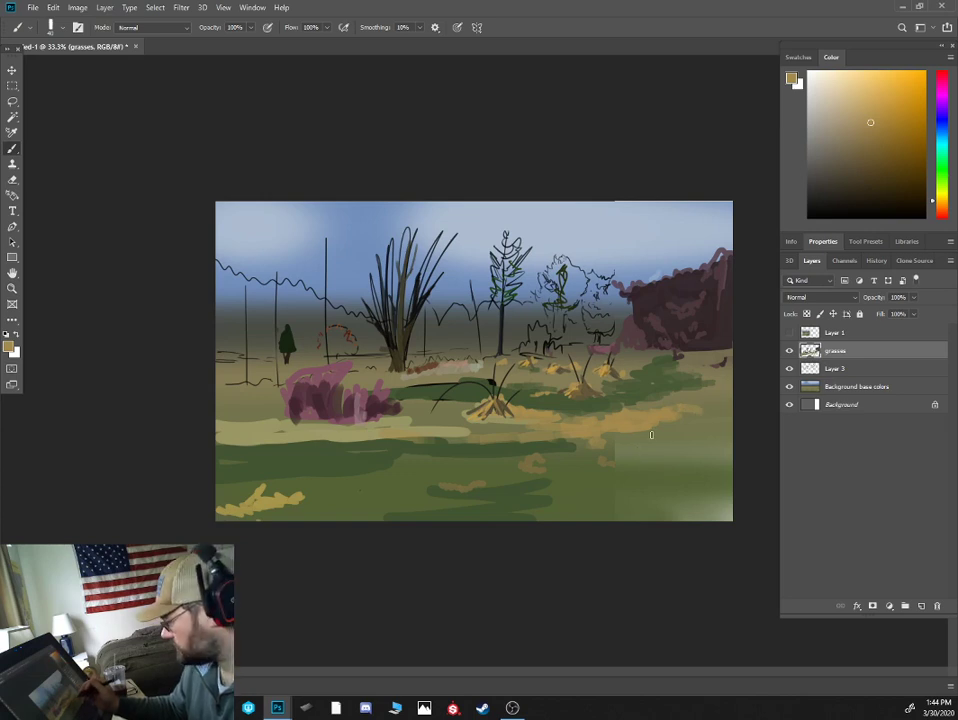
# - Choose a brighter yellow-green and dab sunlit grass accents around the ochre patch and the foreground tuft
pyautogui.moveTo(941, 205); pyautogui.dragTo(942, 187)
pyautogui.click(877, 136)
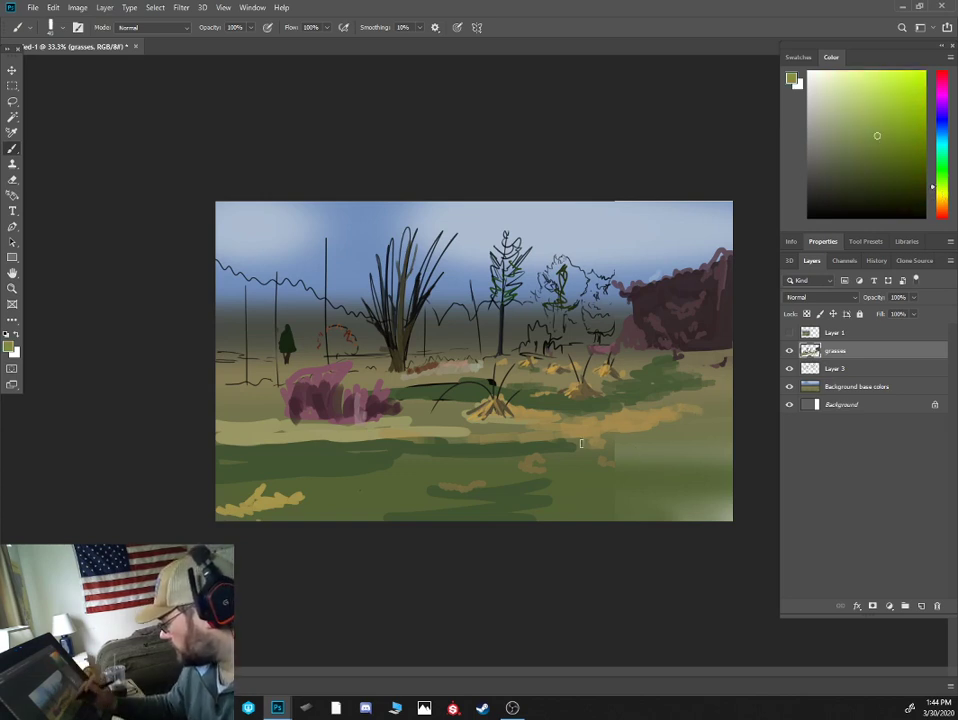
pyautogui.moveTo(573, 444)
pyautogui.mouseDown()
pyautogui.moveTo(627, 438)
pyautogui.moveTo(533, 445)
pyautogui.moveTo(522, 476)
pyautogui.mouseUp()
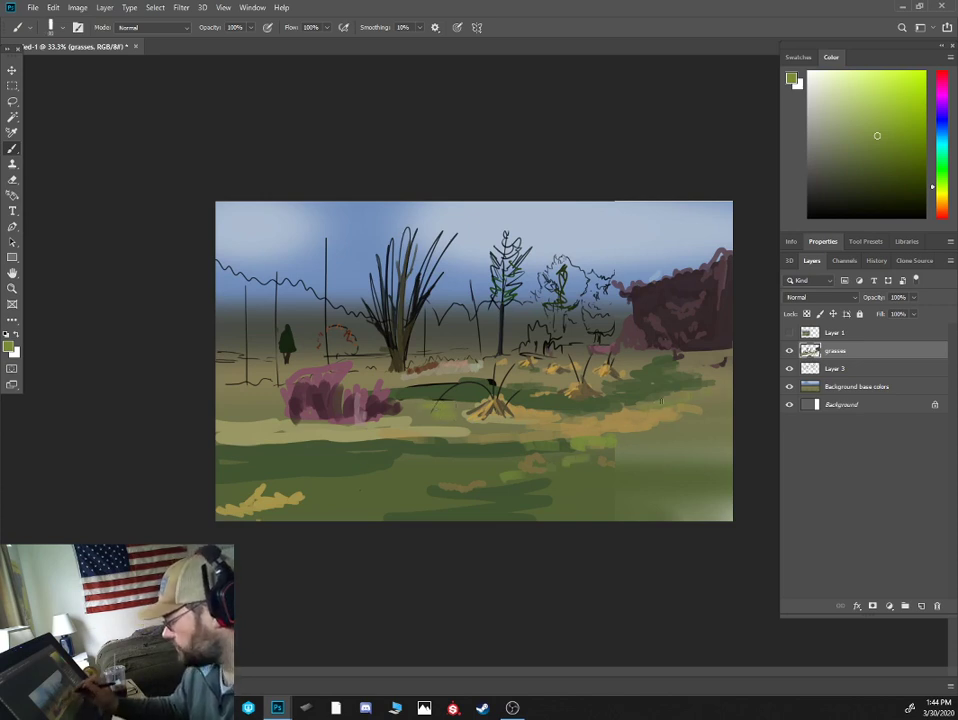
# - Work sampled olive and yellow-green strokes along the ochre patch's edges, out to the canvas's right side
pyautogui.keyDown('alt'); pyautogui.click(554, 434); pyautogui.keyUp('alt')
pyautogui.keyDown('alt'); pyautogui.click(530, 439); pyautogui.keyUp('alt')
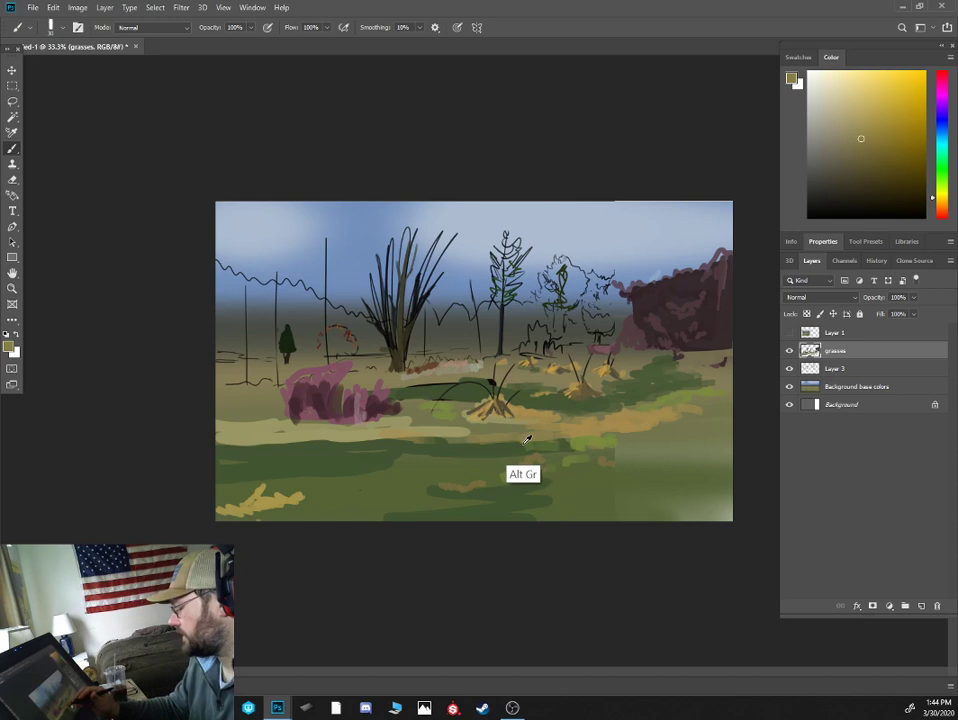
pyautogui.moveTo(626, 443)
pyautogui.mouseDown()
pyautogui.moveTo(619, 438)
pyautogui.moveTo(718, 405)
pyautogui.mouseUp()
pyautogui.keyDown('alt'); pyautogui.click(664, 420); pyautogui.keyUp('alt')
pyautogui.keyDown('alt'); pyautogui.click(680, 404); pyautogui.keyUp('alt')
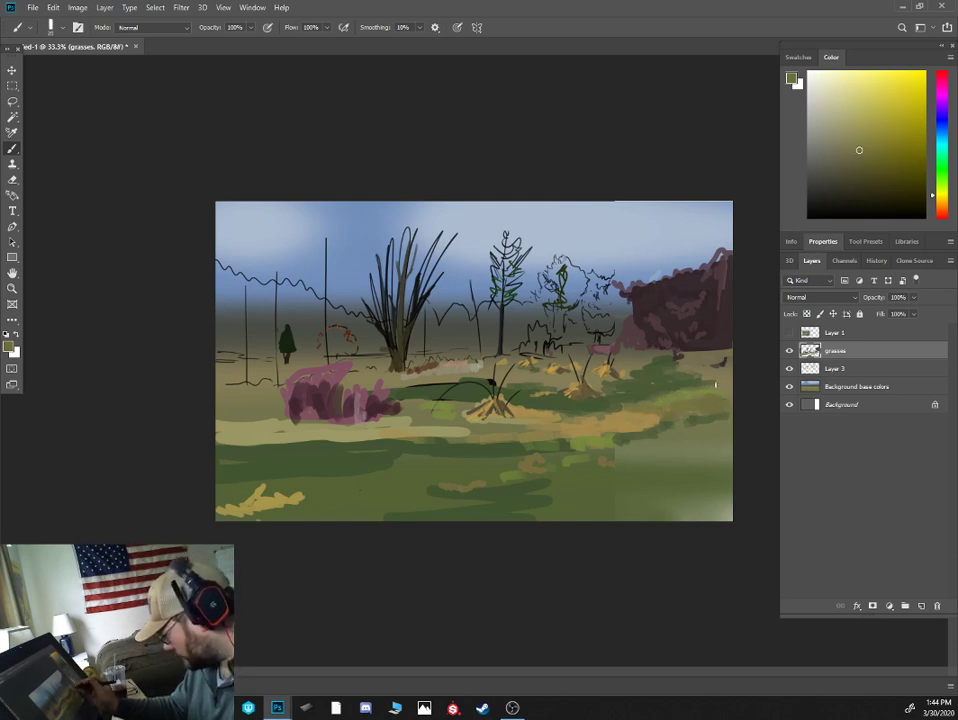
pyautogui.keyDown('alt'); pyautogui.click(684, 395); pyautogui.keyUp('alt')
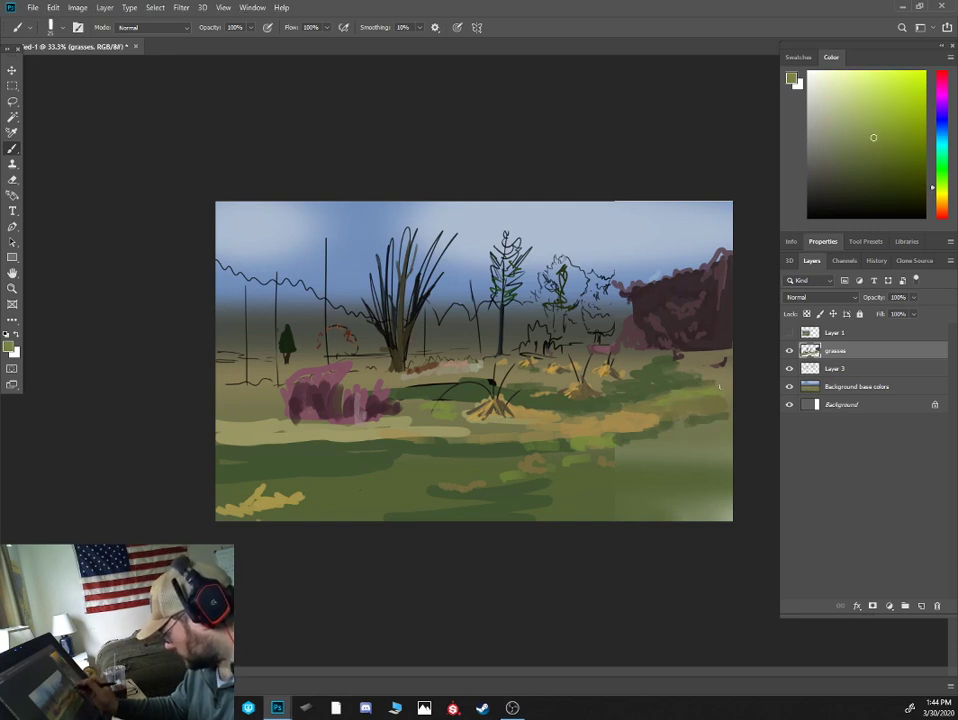
pyautogui.keyDown('alt'); pyautogui.click(704, 385); pyautogui.keyUp('alt')
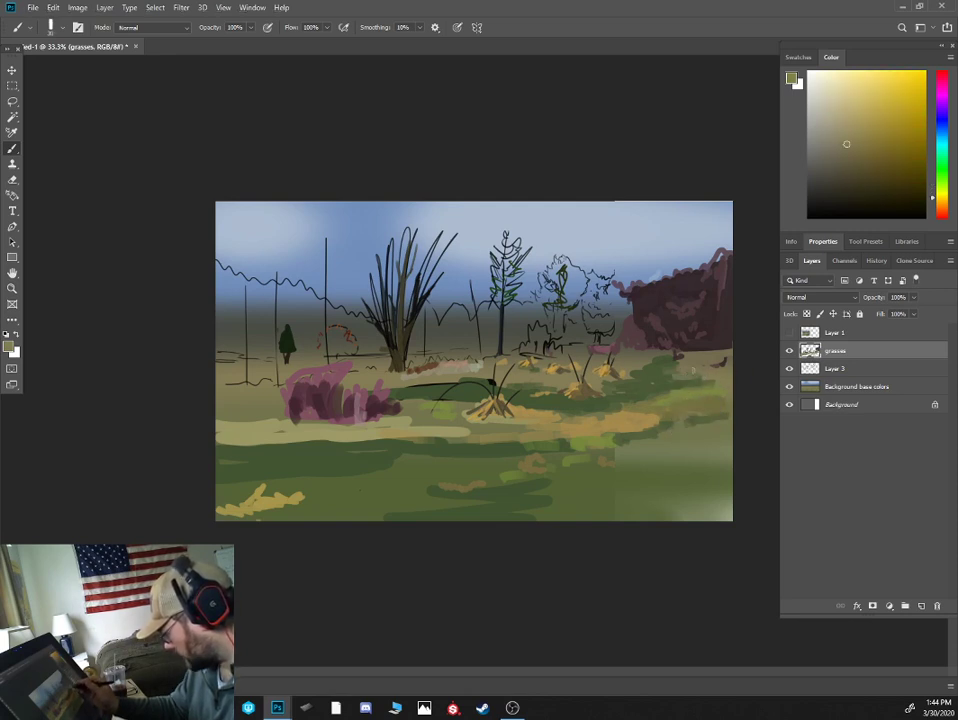
# - Paint green strokes along the ground below the maroon hedge and muted ochre strokes across the field's right side
pyautogui.keyDown('alt'); pyautogui.click(648, 374); pyautogui.keyUp('alt')
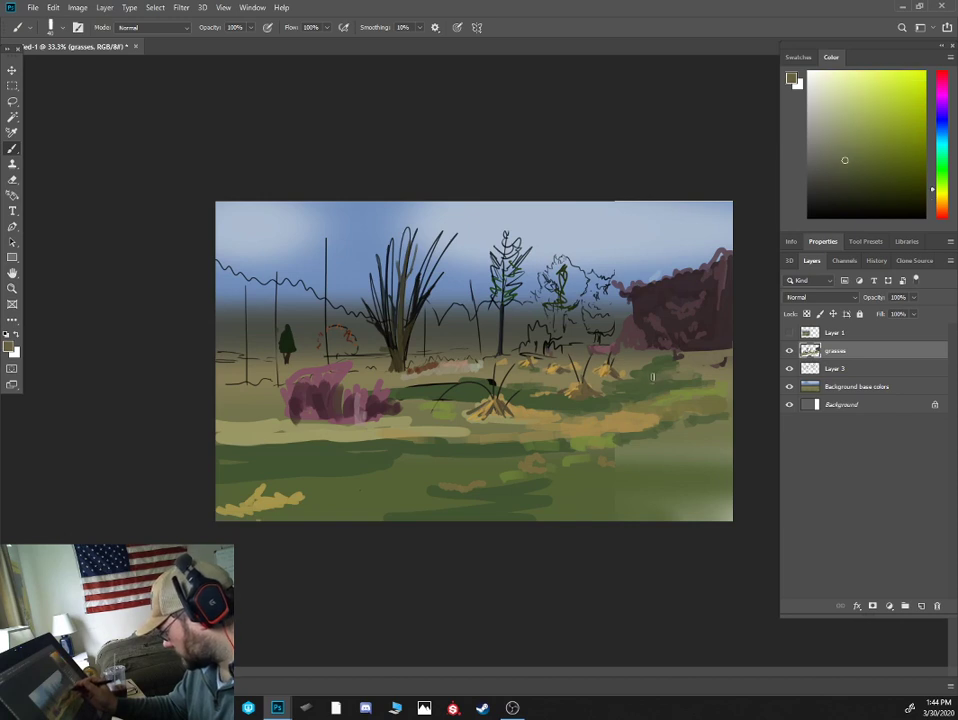
pyautogui.moveTo(641, 368); pyautogui.dragTo(725, 362)
pyautogui.keyDown('alt'); pyautogui.click(633, 466); pyautogui.keyUp('alt')
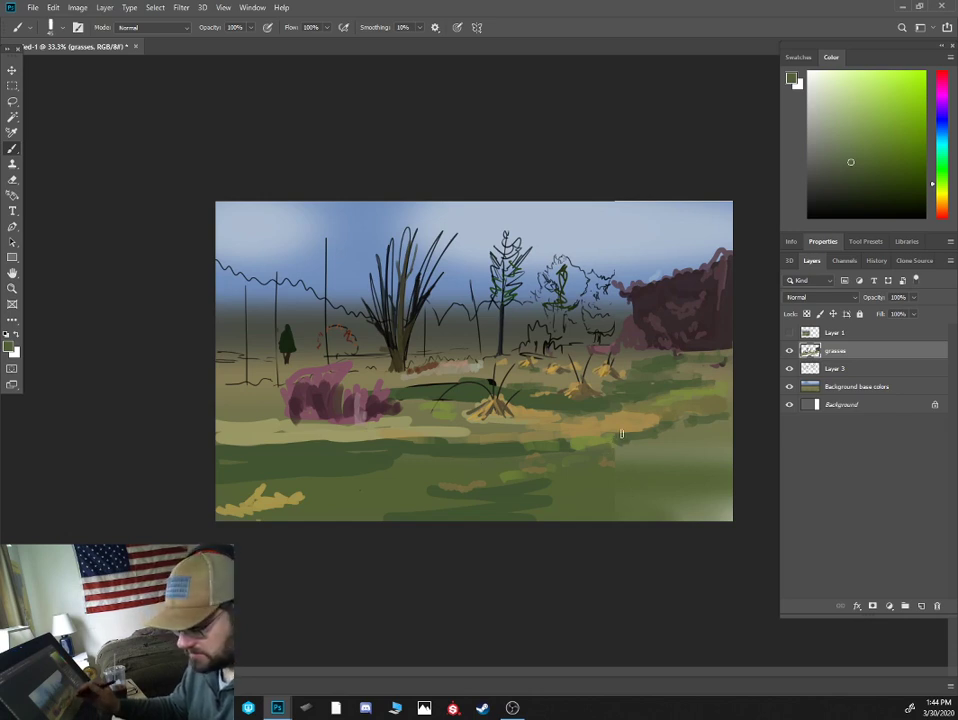
pyautogui.keyDown('alt'); pyautogui.click(645, 424); pyautogui.keyUp('alt')
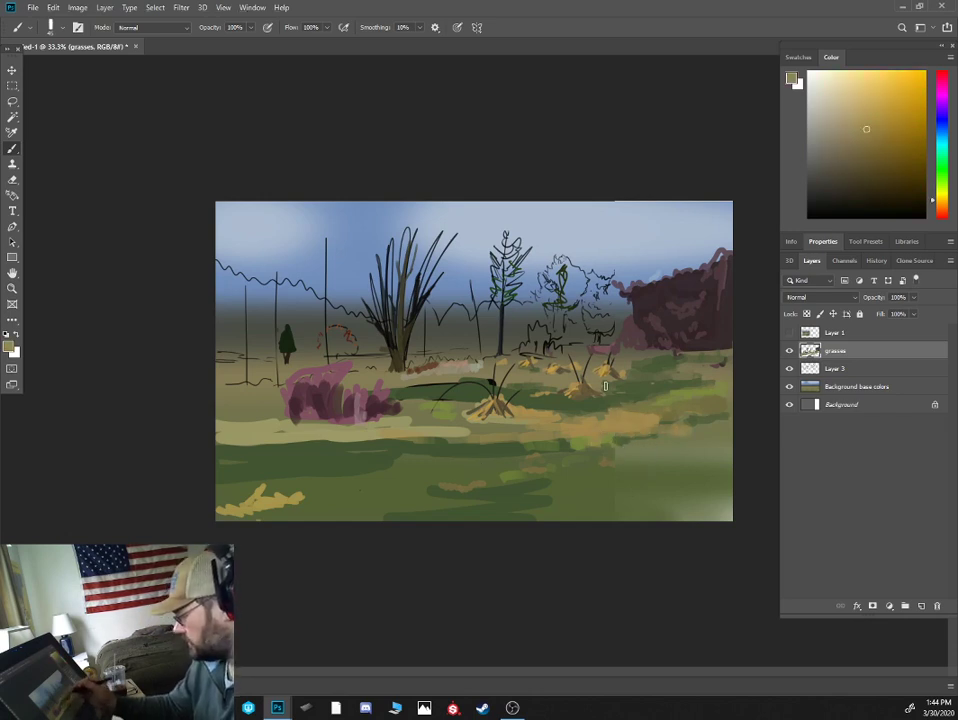
# - Soften the grass tufts with sampled ochre and highlight them with a lighter tan
pyautogui.keyDown('alt'); pyautogui.click(572, 391); pyautogui.keyUp('alt')
pyautogui.keyDown('alt'); pyautogui.click(572, 391); pyautogui.keyUp('alt')
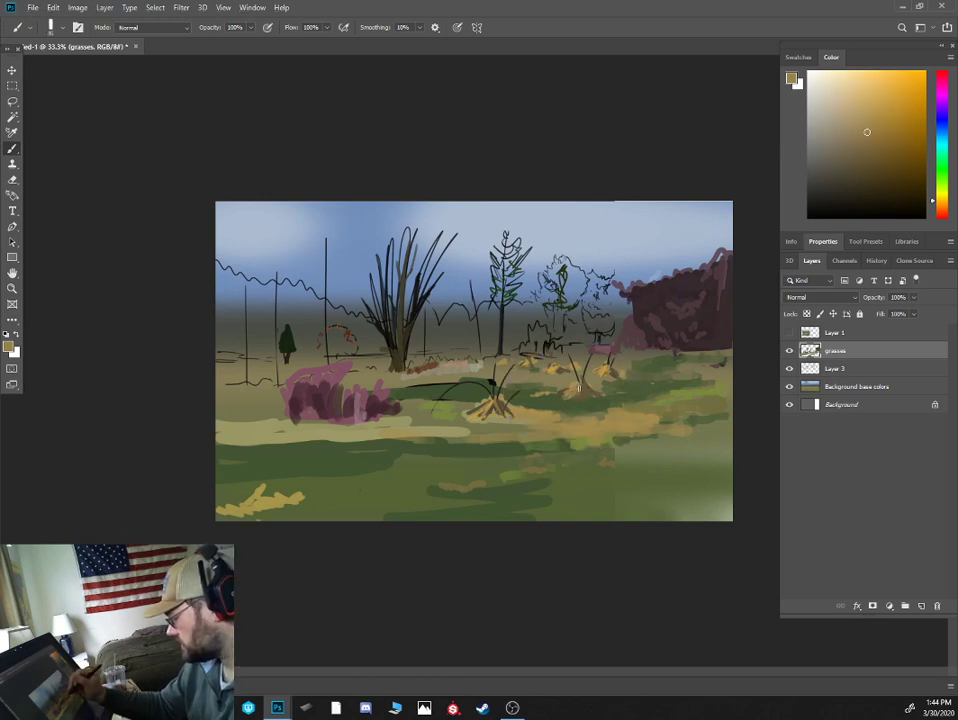
pyautogui.keyDown('alt'); pyautogui.click(497, 409); pyautogui.keyUp('alt')
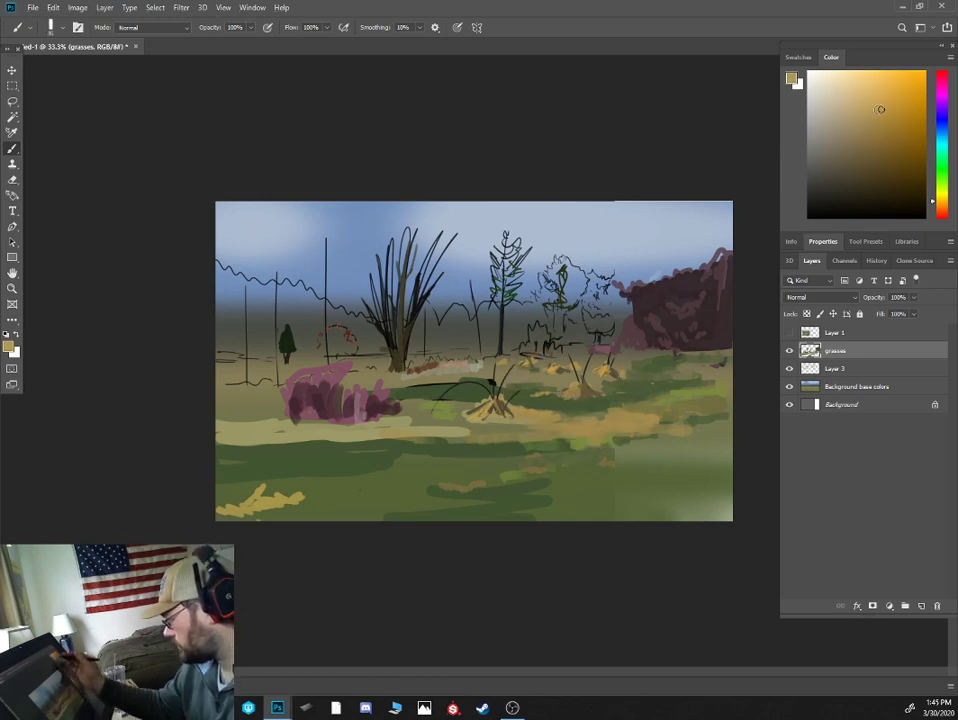
pyautogui.click(866, 98)
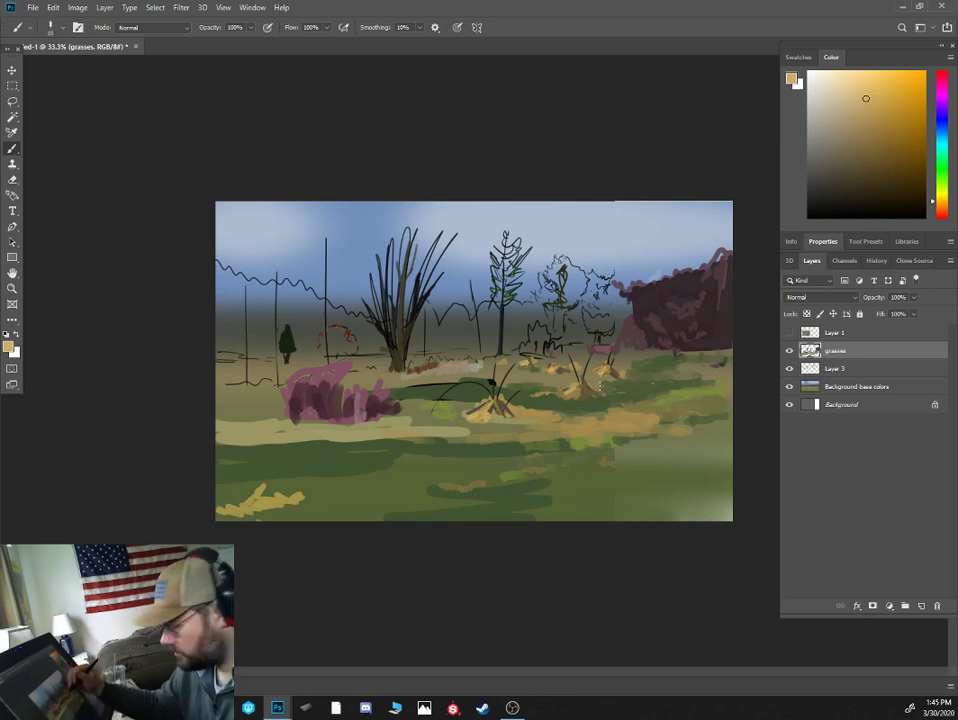
# - Paint sampled olive and dark green grass strokes across the midground, from the tufts to behind the purple bush
pyautogui.keyDown('alt'); pyautogui.click(603, 395); pyautogui.keyUp('alt')
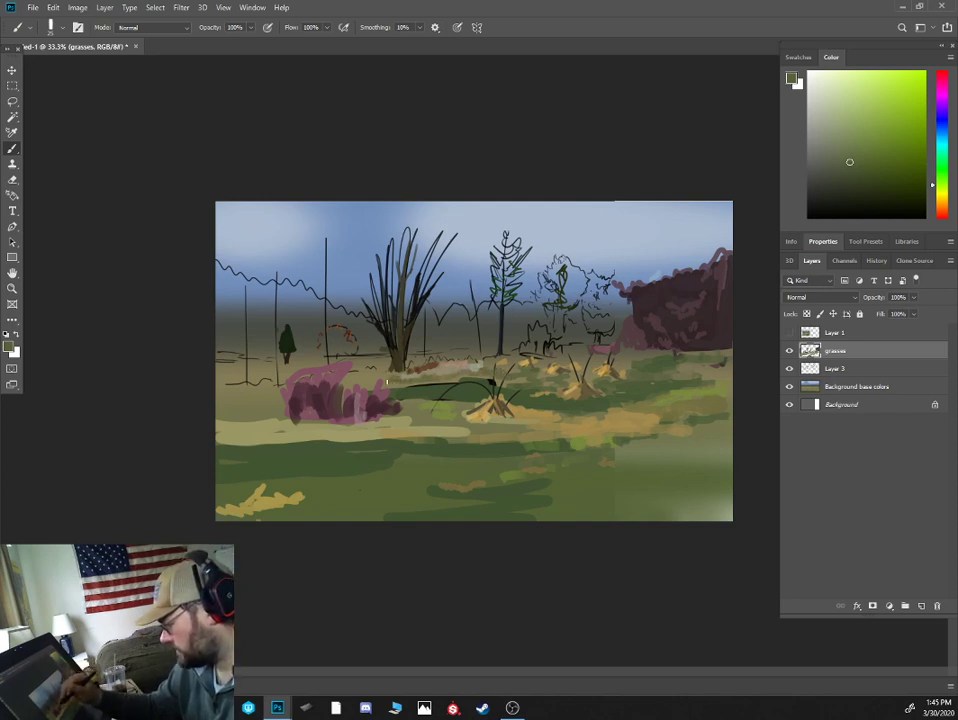
pyautogui.keyDown('alt'); pyautogui.click(390, 444); pyautogui.keyUp('alt')
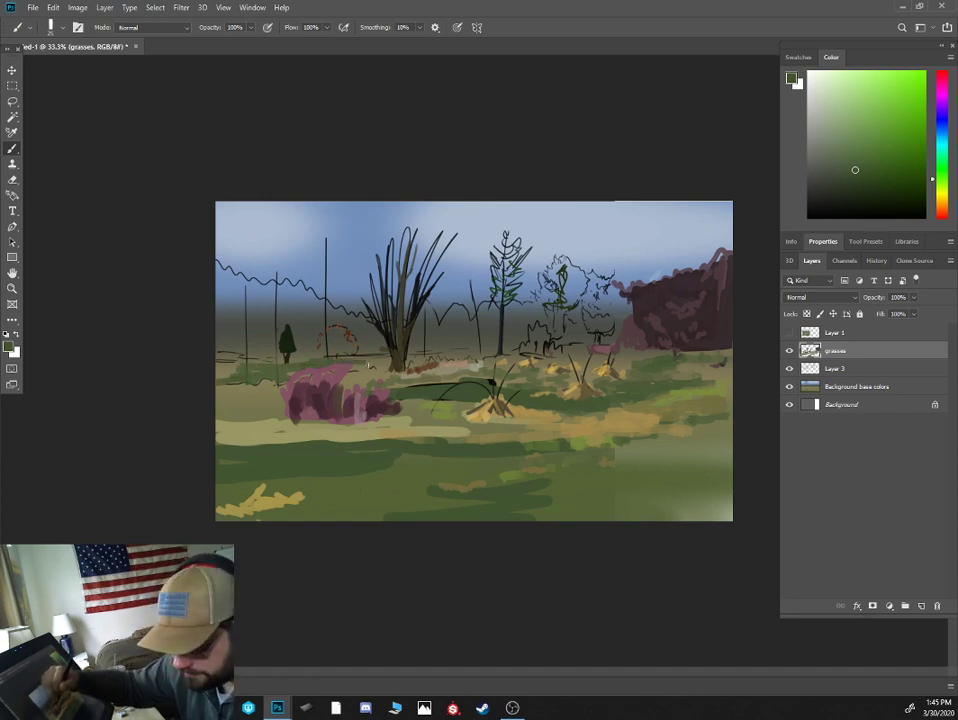
# - Paint very dark green shadows beneath the small evergreen and round shrub, and near-black branches inside the shrub
pyautogui.click(941, 176)
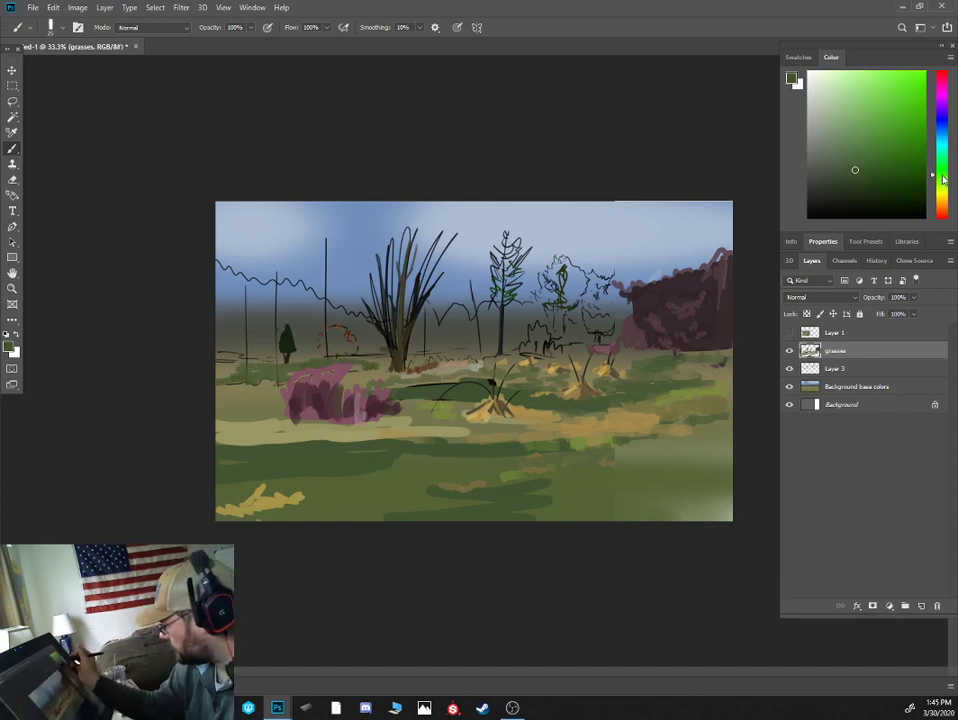
pyautogui.click(859, 194)
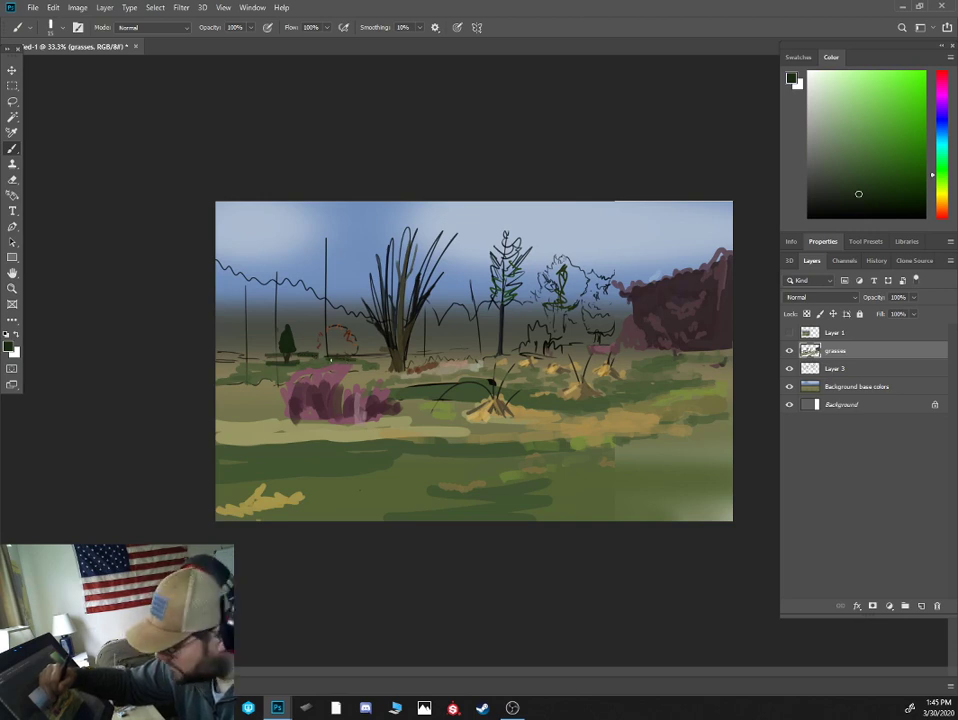
pyautogui.keyDown('alt'); pyautogui.click(335, 357); pyautogui.keyUp('alt')
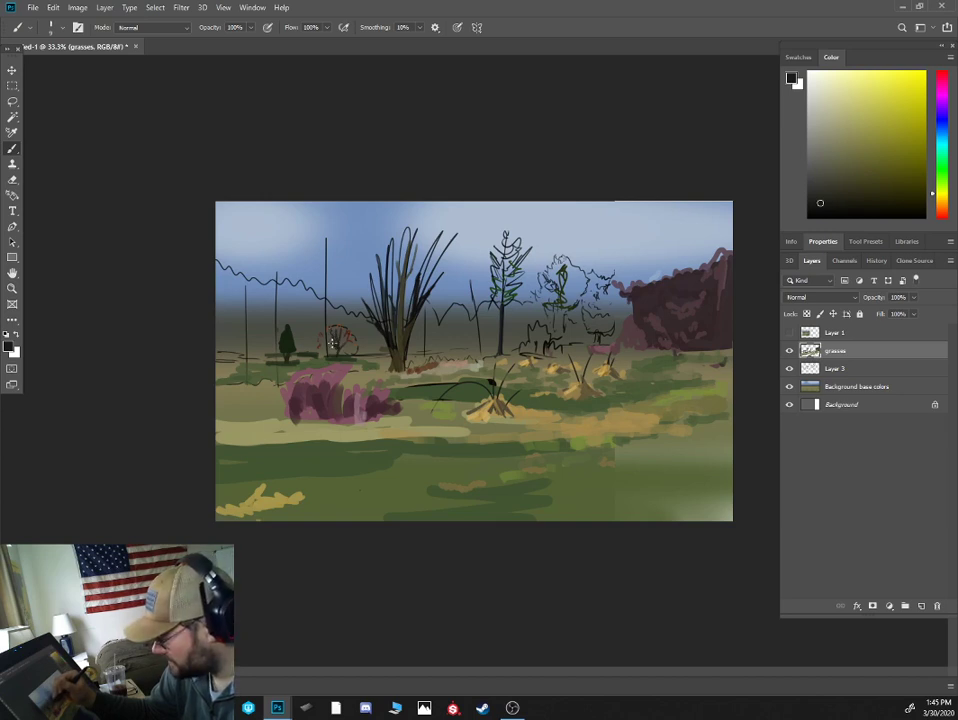
# - Paint dark brown accents and salmon-orange foliage dabs on the crown of the small round shrub
pyautogui.click(940, 203)
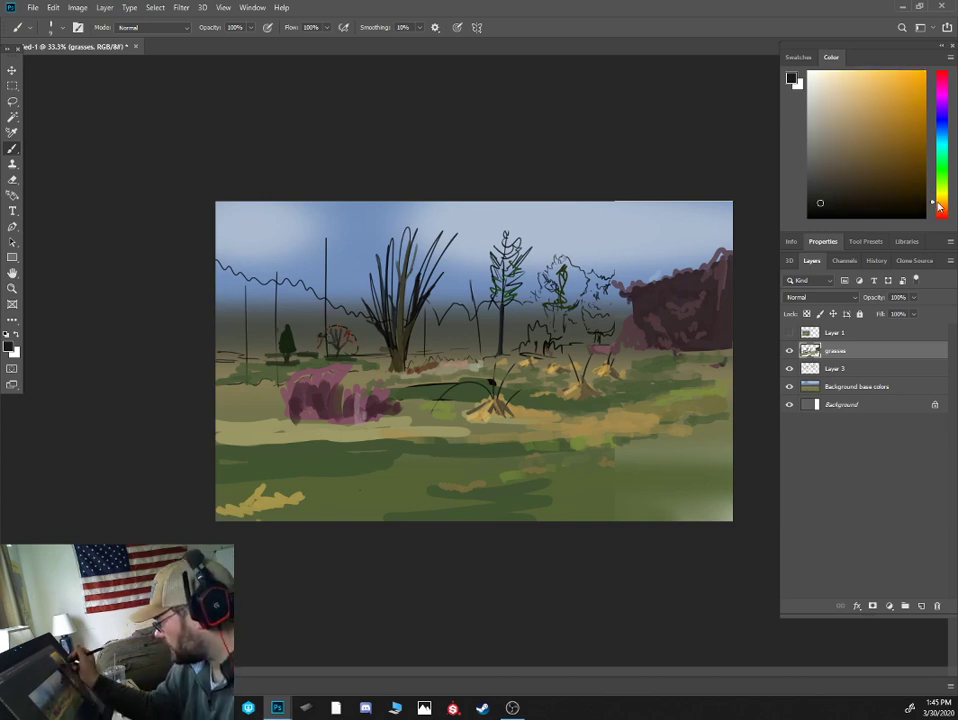
pyautogui.click(893, 187)
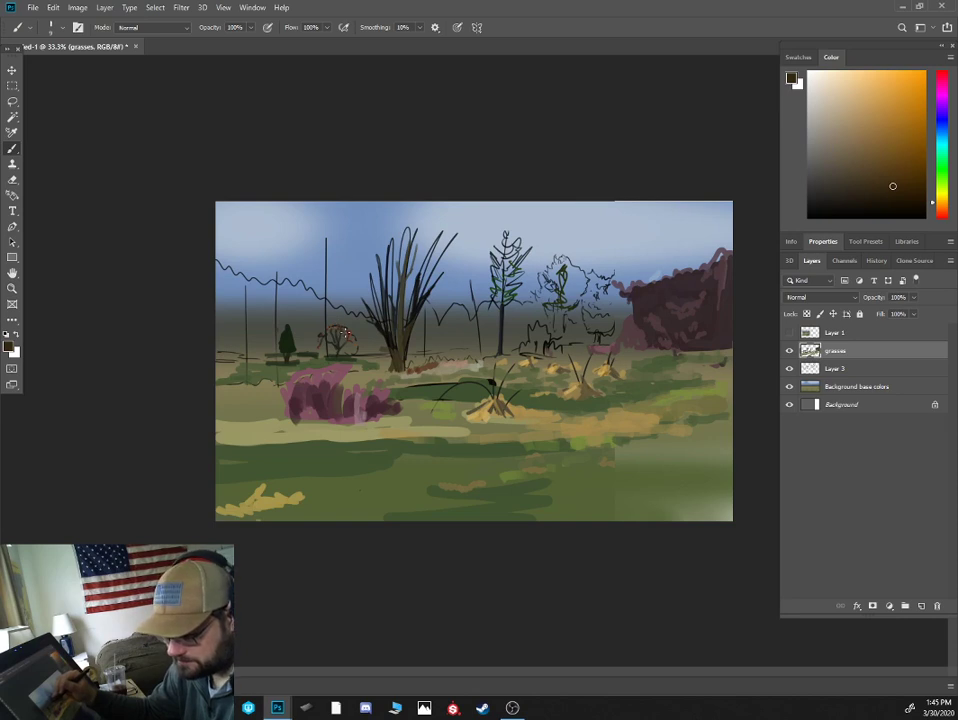
pyautogui.click(881, 96)
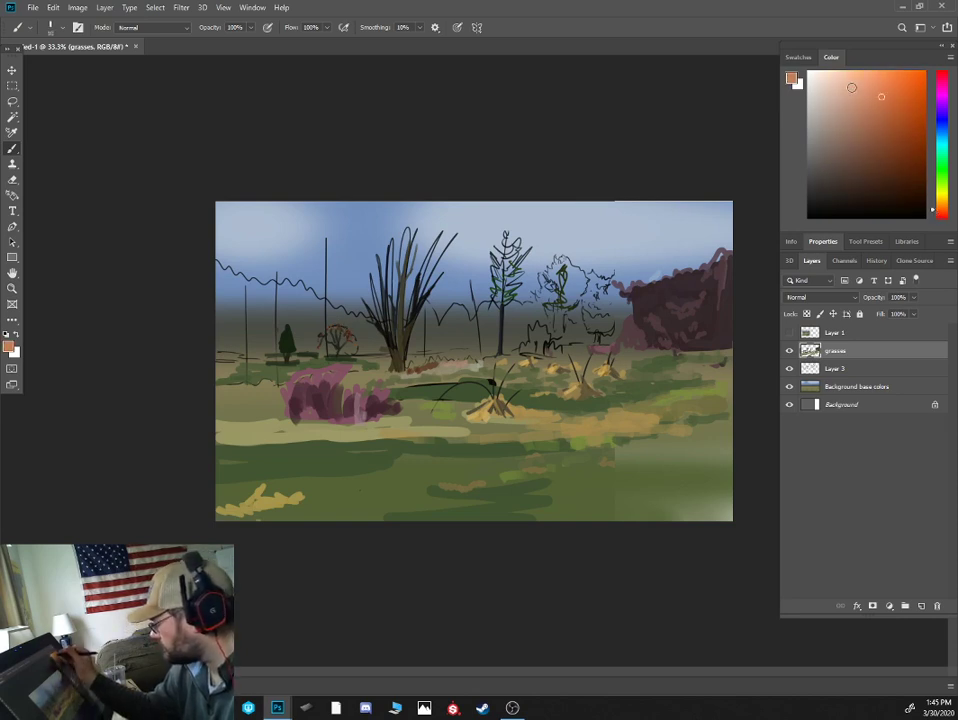
pyautogui.press(']')
pyautogui.moveTo(339, 328); pyautogui.dragTo(349, 331)
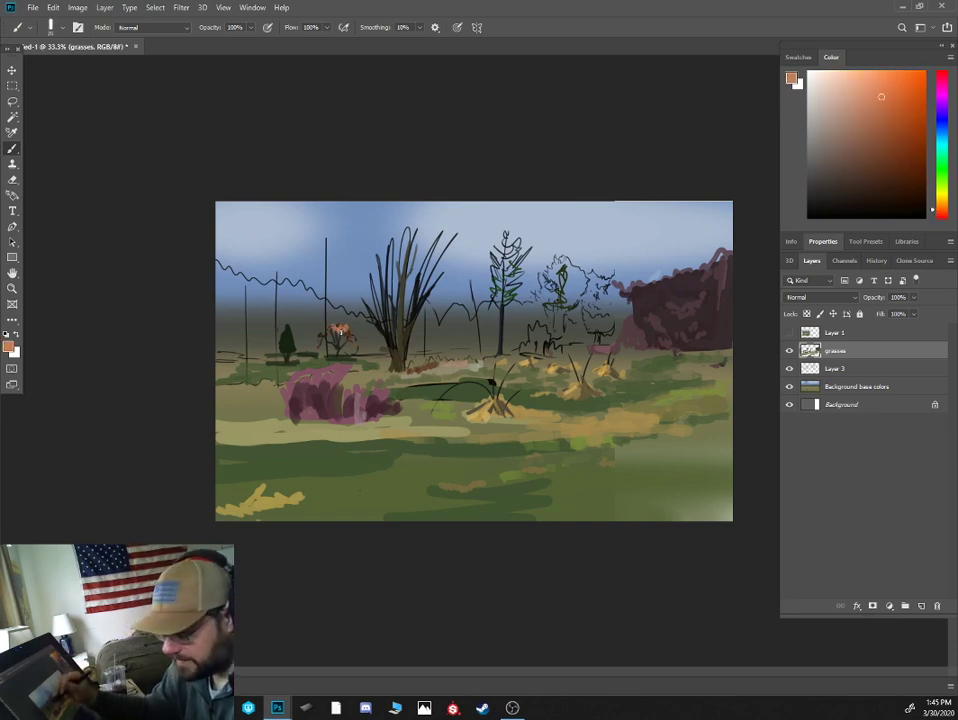
# - Deepen the round shrub's foliage with stronger red-orange dabs and dark reddish-brown shading
pyautogui.click(942, 212)
pyautogui.click(881, 115)
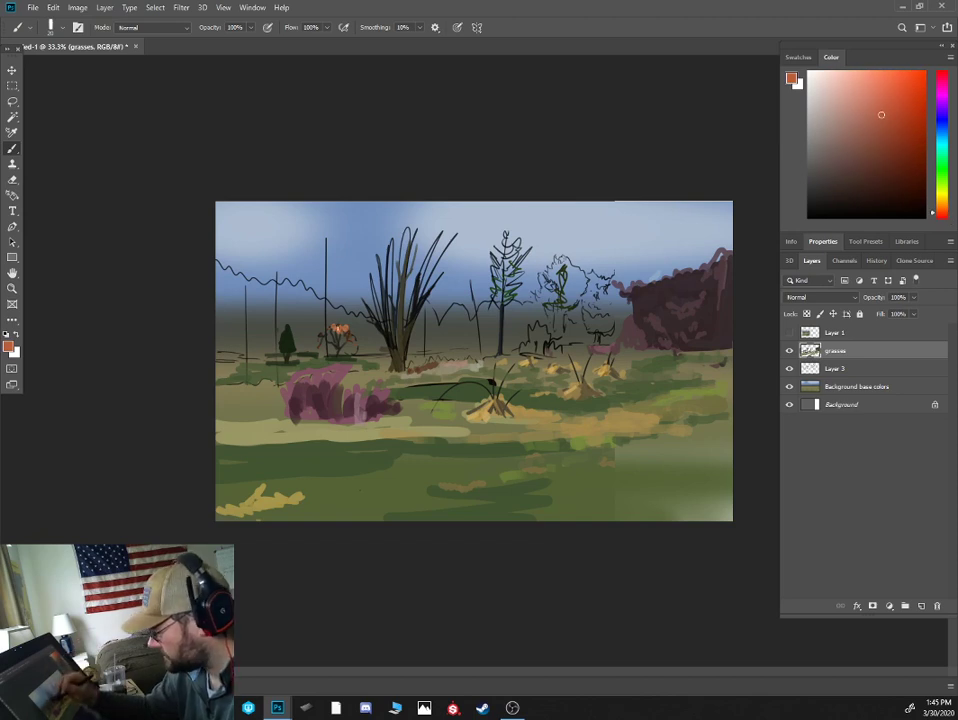
pyautogui.click(895, 174)
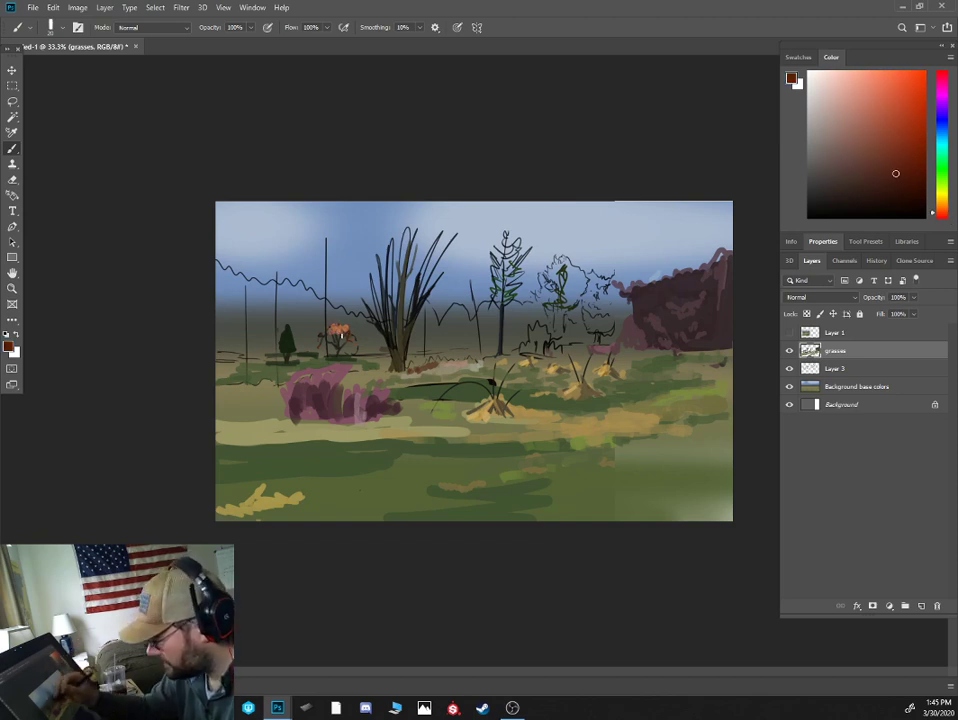
pyautogui.moveTo(338, 332); pyautogui.dragTo(341, 346)
pyautogui.hotkey('ctrl', '-')
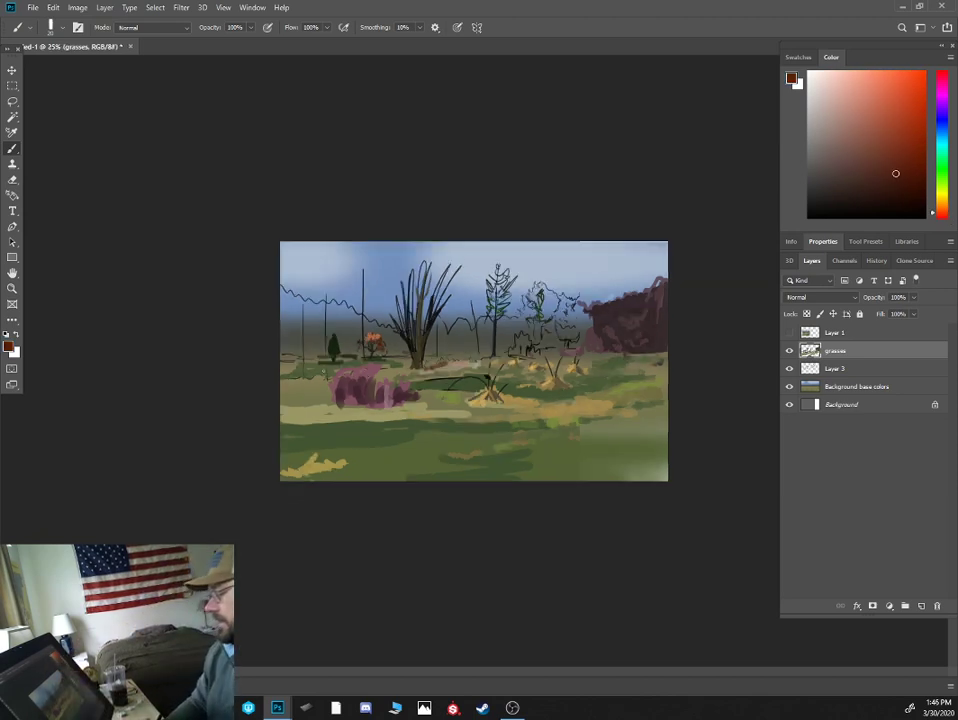
pyautogui.hotkey('ctrl', '+')
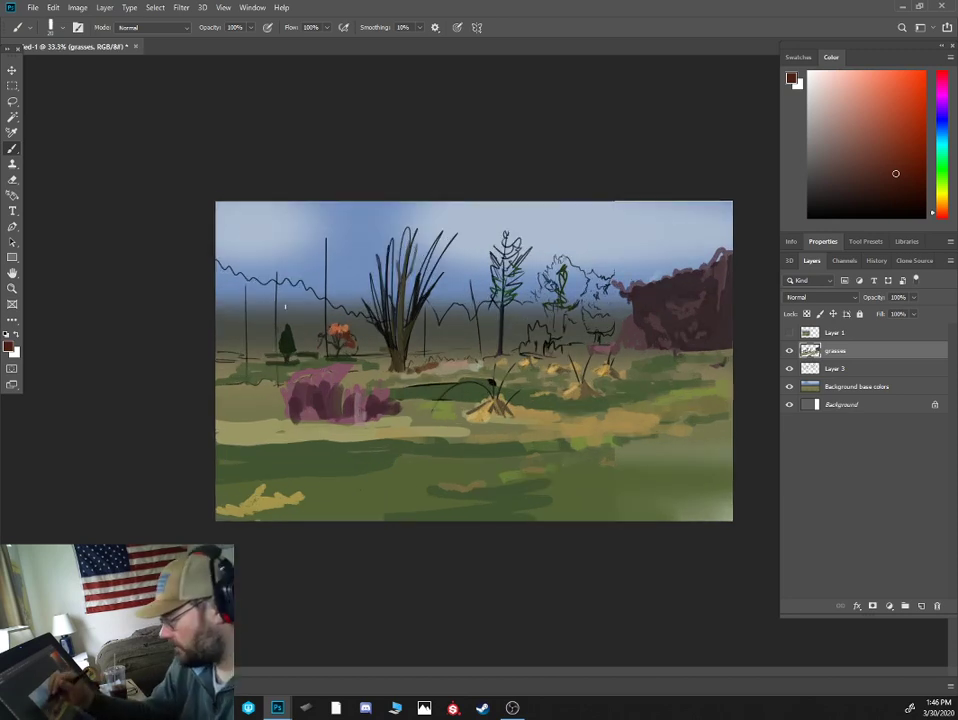
# - Sample a grey-brown near the shrubs and add a new layer directly above Background base colors
pyautogui.keyDown('alt'); pyautogui.click(313, 354); pyautogui.keyUp('alt')
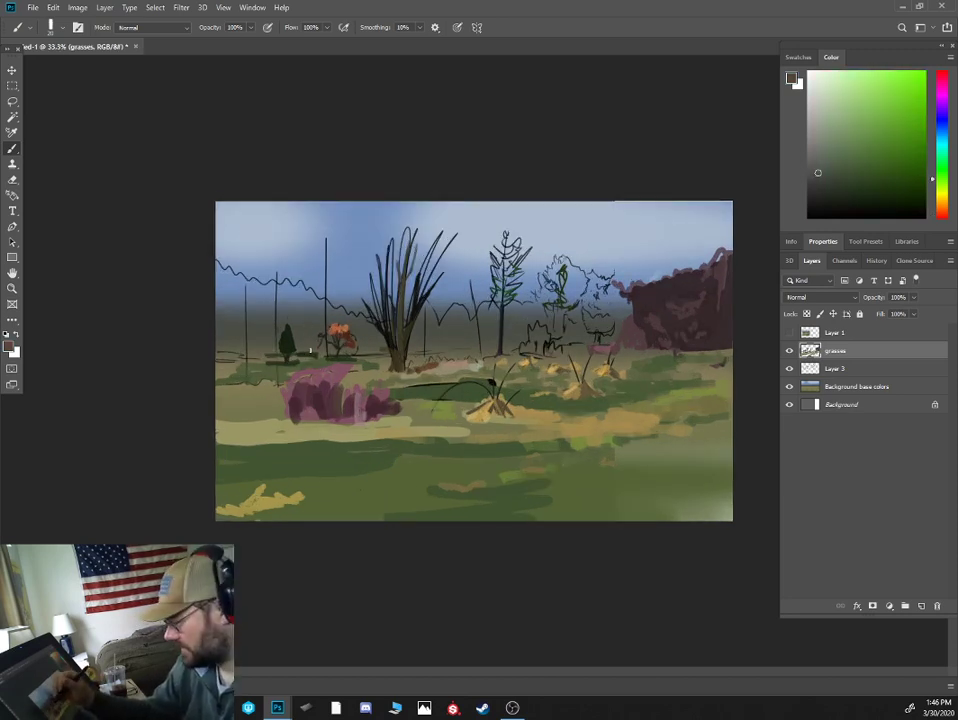
pyautogui.click(850, 368)
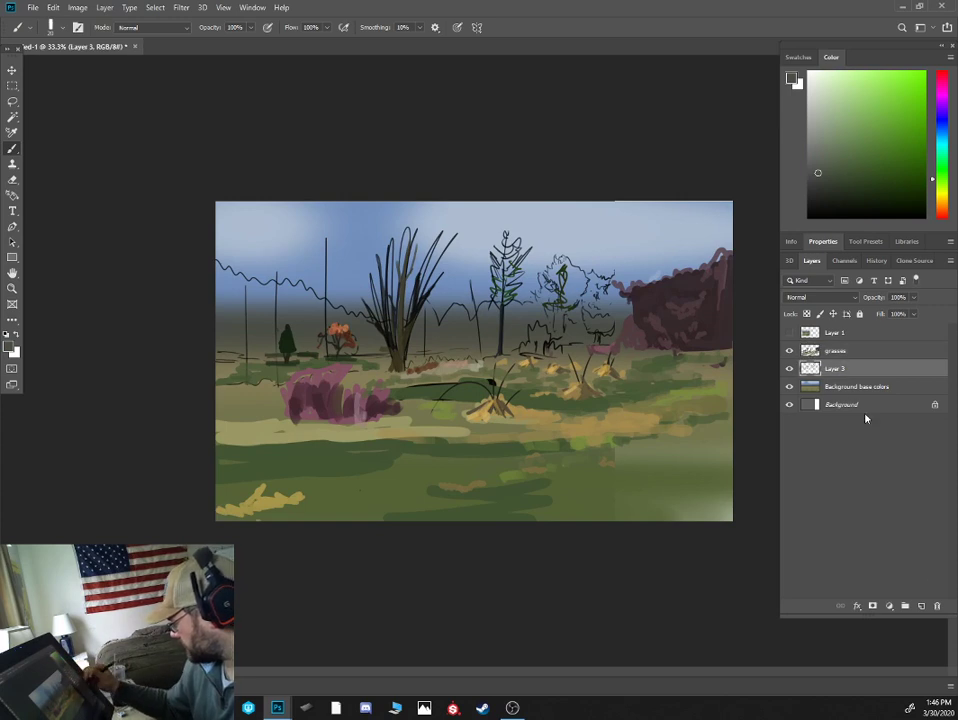
pyautogui.click(860, 386)
pyautogui.click(918, 606)
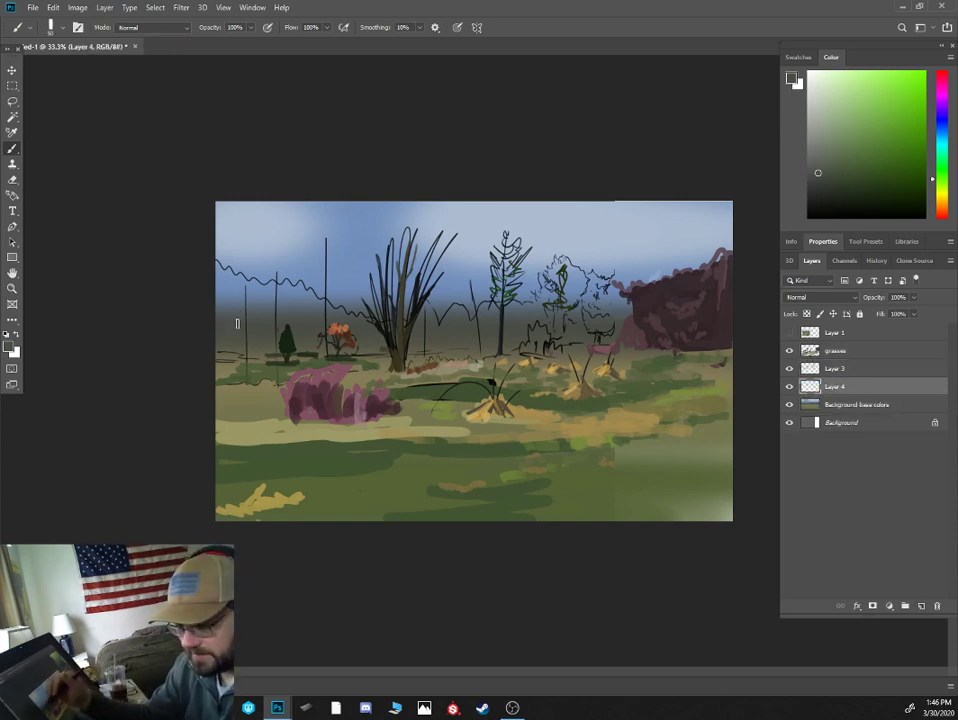
# - Block in the distant tree line with sampled olive and grey-brown strokes from the painting's left edge to its centre
pyautogui.keyDown('alt'); pyautogui.click(232, 370); pyautogui.keyUp('alt')
pyautogui.moveTo(229, 336)
pyautogui.mouseDown()
pyautogui.moveTo(249, 284)
pyautogui.moveTo(261, 288)
pyautogui.moveTo(262, 338)
pyautogui.moveTo(251, 290)
pyautogui.moveTo(224, 272)
pyautogui.moveTo(224, 327)
pyautogui.moveTo(251, 323)
pyautogui.moveTo(273, 292)
pyautogui.moveTo(300, 290)
pyautogui.moveTo(322, 332)
pyautogui.moveTo(336, 312)
pyautogui.moveTo(351, 323)
pyautogui.moveTo(359, 315)
pyautogui.moveTo(386, 342)
pyautogui.mouseUp()
pyautogui.keyDown('alt'); pyautogui.click(240, 285); pyautogui.keyUp('alt')
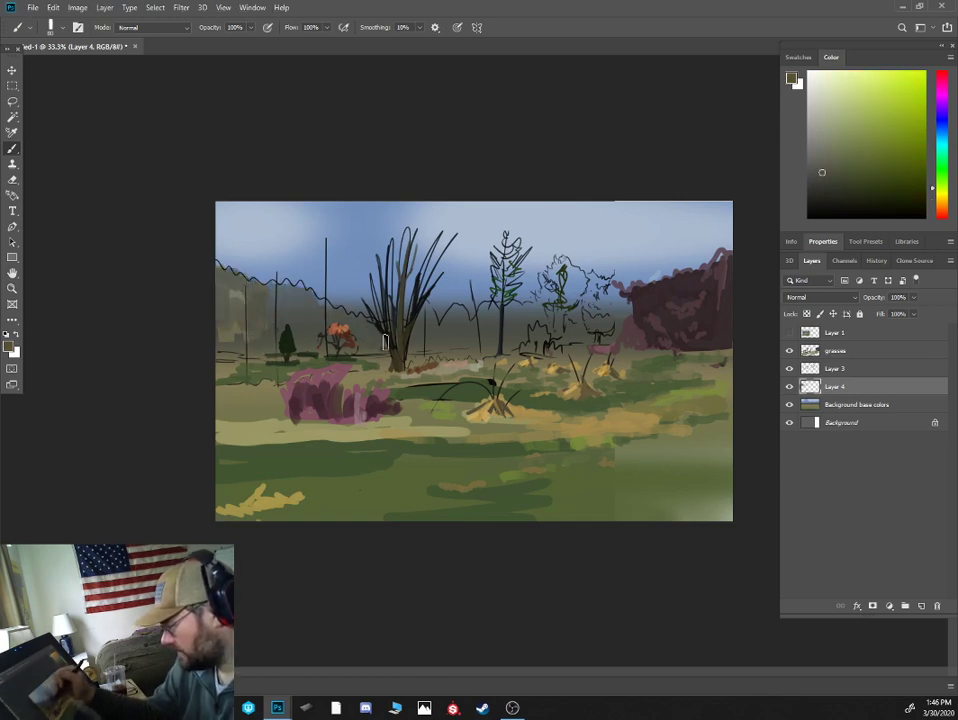
pyautogui.keyDown('alt'); pyautogui.click(450, 343); pyautogui.keyUp('alt')
pyautogui.press('[')
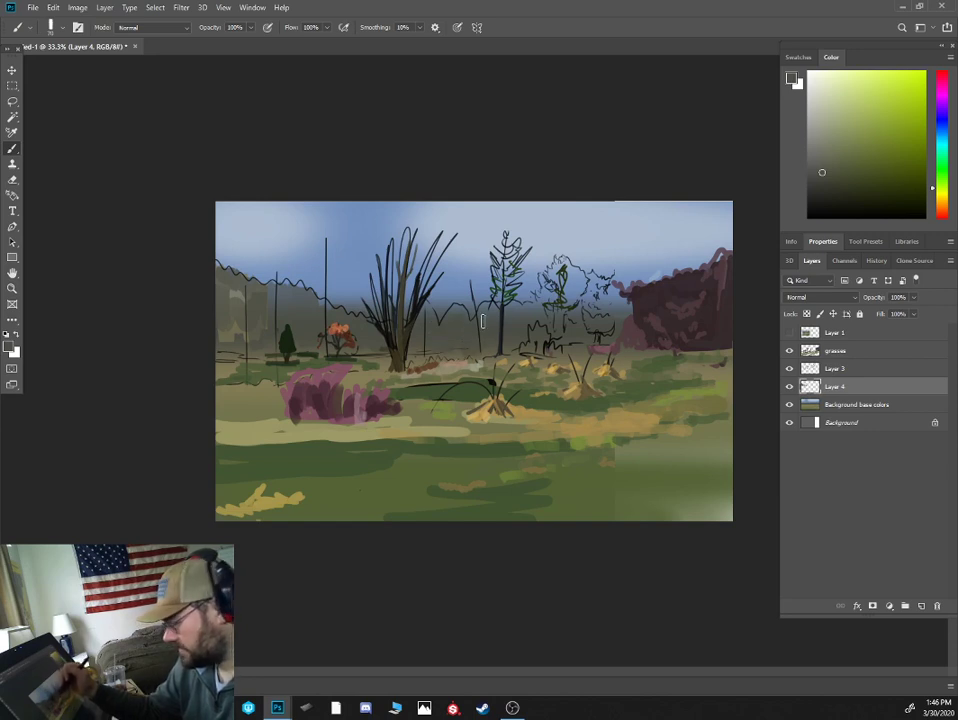
# - Paint darker olive vertical strokes along the distant tree line, from the left hill to behind the central conifer
pyautogui.click(844, 191)
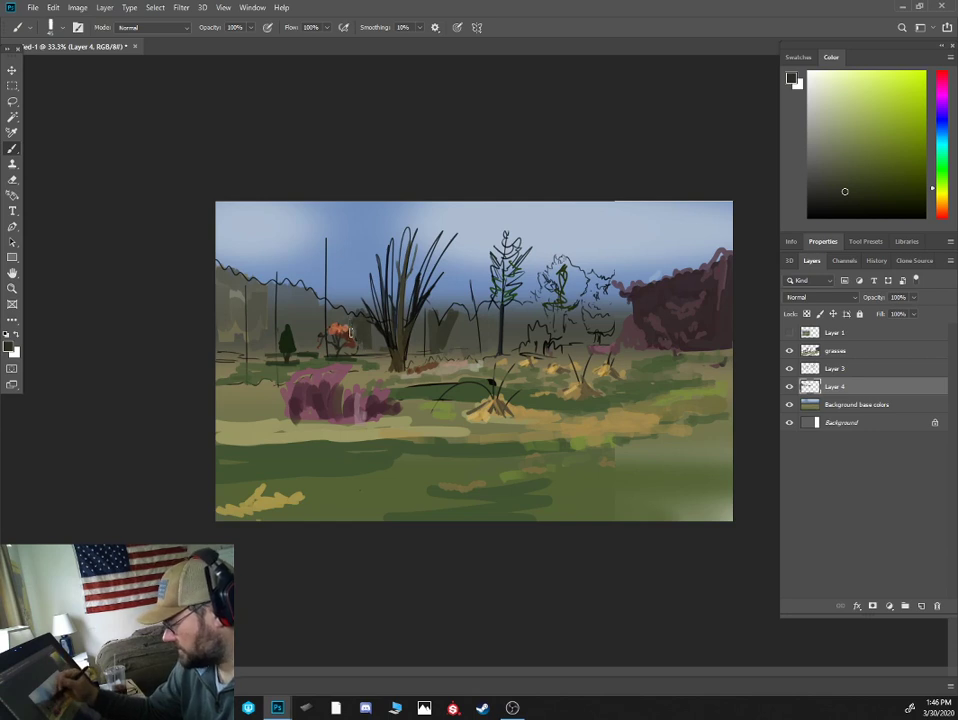
pyautogui.moveTo(303, 284)
pyautogui.mouseDown()
pyautogui.moveTo(296, 306)
pyautogui.moveTo(270, 306)
pyautogui.mouseUp()
pyautogui.moveTo(459, 309)
pyautogui.mouseDown()
pyautogui.moveTo(472, 351)
pyautogui.moveTo(485, 304)
pyautogui.moveTo(514, 334)
pyautogui.moveTo(506, 315)
pyautogui.moveTo(516, 345)
pyautogui.moveTo(533, 305)
pyautogui.mouseUp()
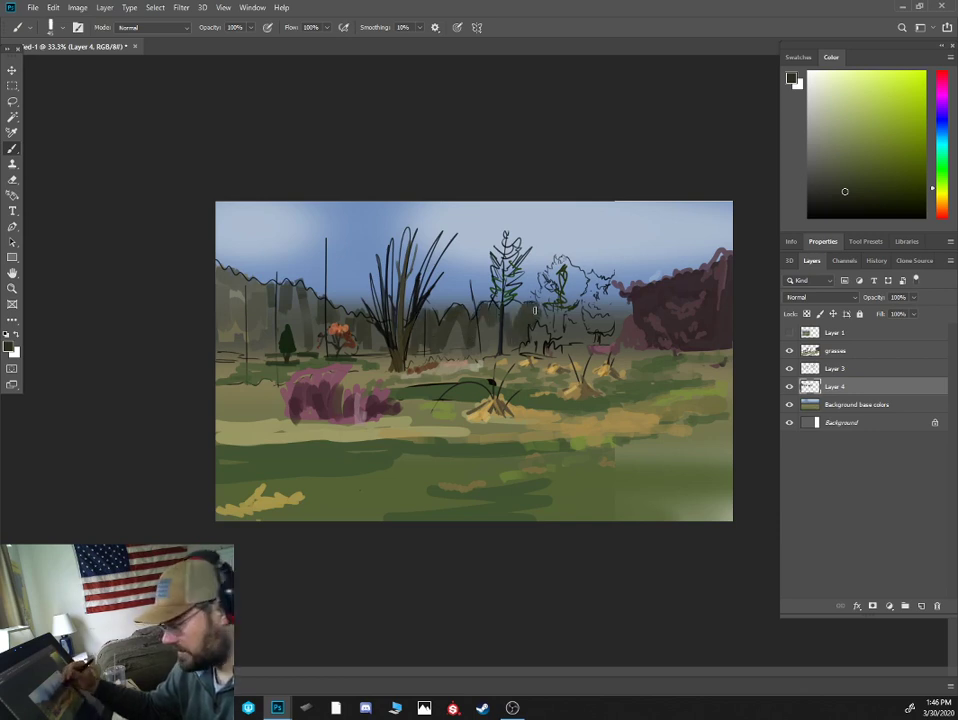
# - Fill the sketched round tree's crown beside the conifer with sampled dark grey-green strokes
pyautogui.keyDown('alt'); pyautogui.click(567, 305); pyautogui.keyUp('alt')
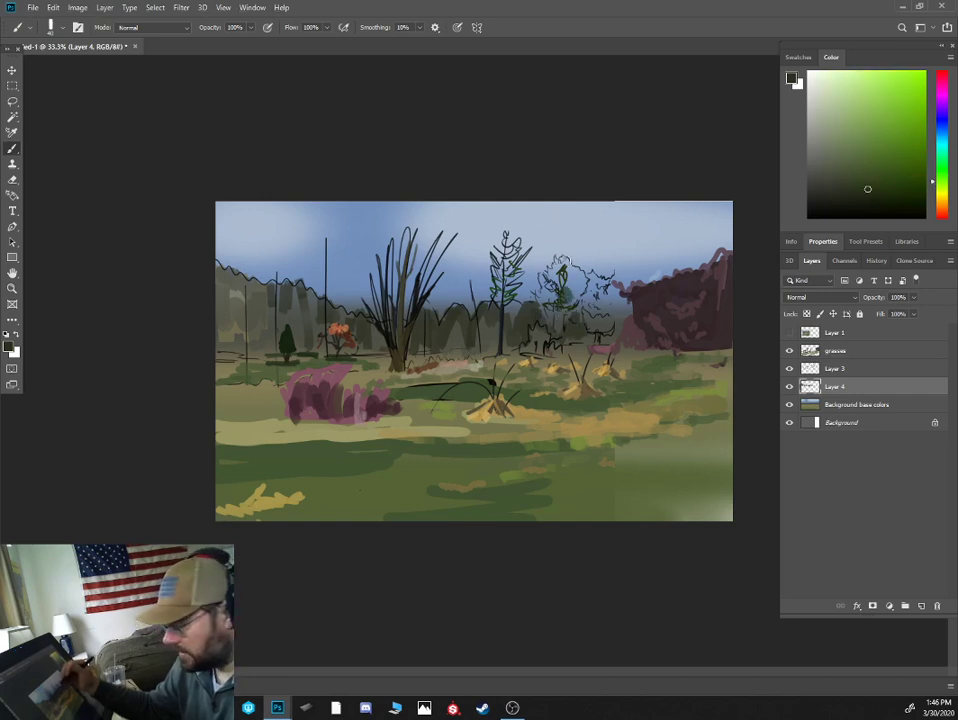
pyautogui.moveTo(552, 302)
pyautogui.mouseDown()
pyautogui.moveTo(540, 300)
pyautogui.moveTo(547, 276)
pyautogui.mouseUp()
pyautogui.keyDown('alt'); pyautogui.click(550, 306); pyautogui.keyUp('alt')
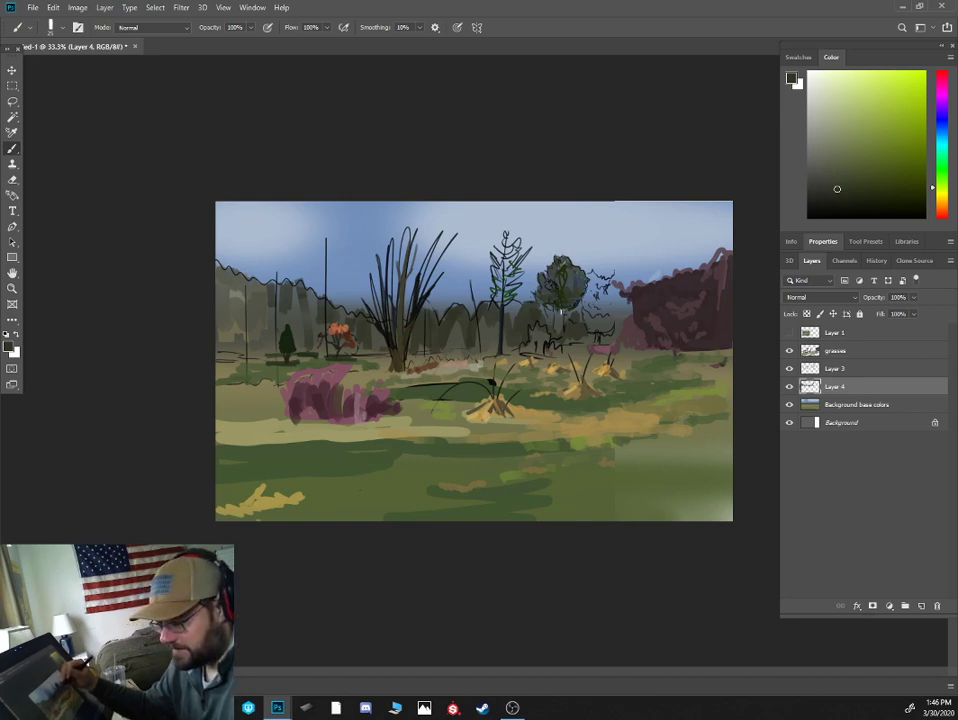
# - Paint near-black brown trunks and branches for the round tree and the small tree beside it
pyautogui.click(942, 202)
pyautogui.click(852, 188)
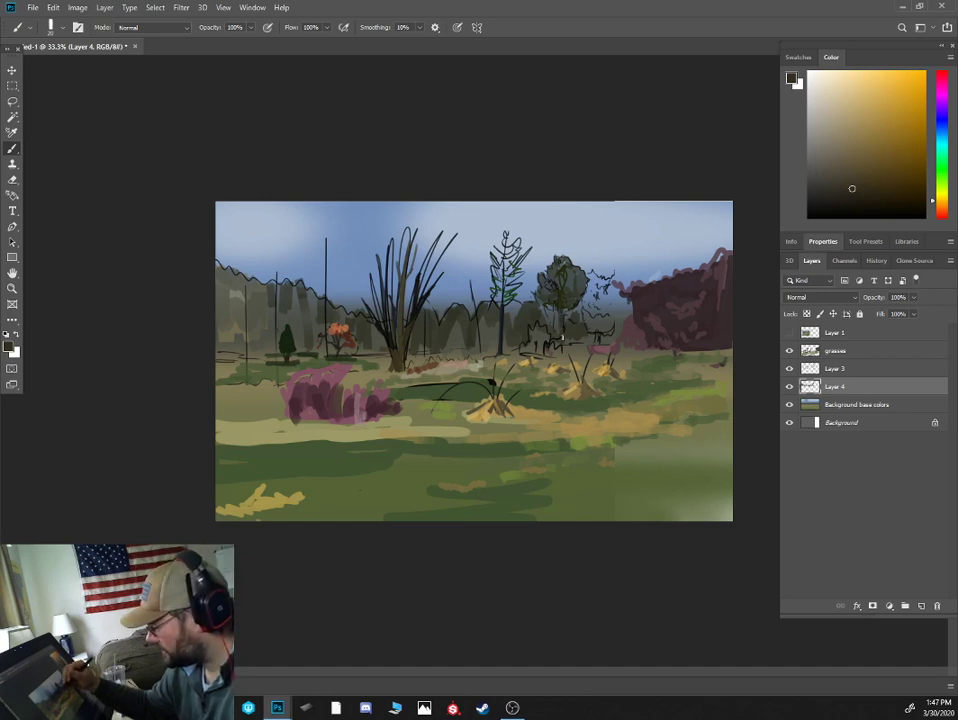
pyautogui.click(866, 202)
pyautogui.press(']')
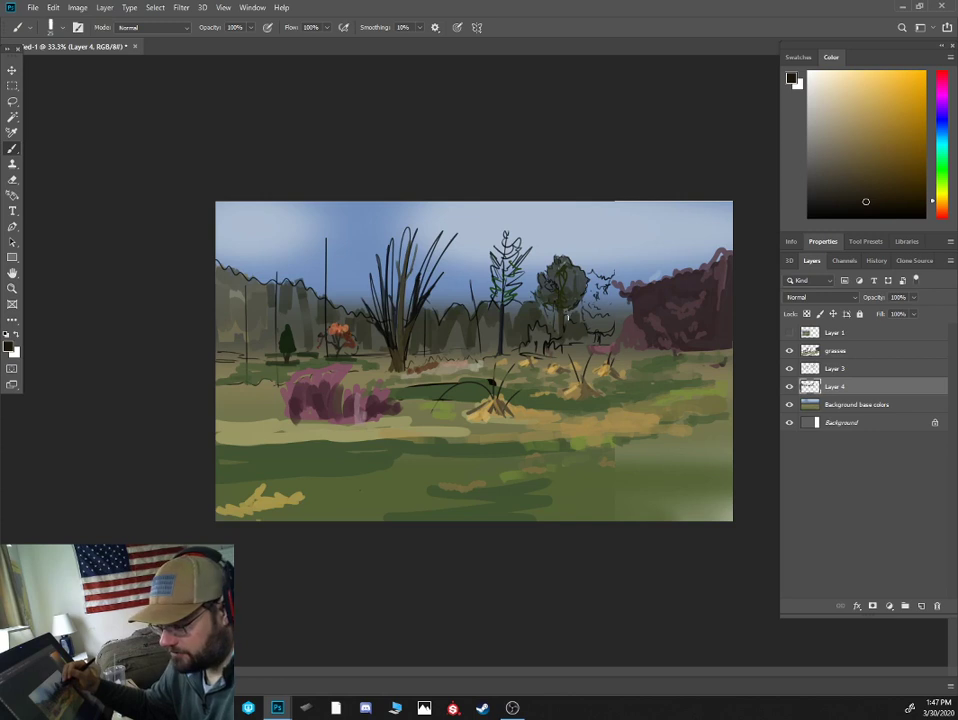
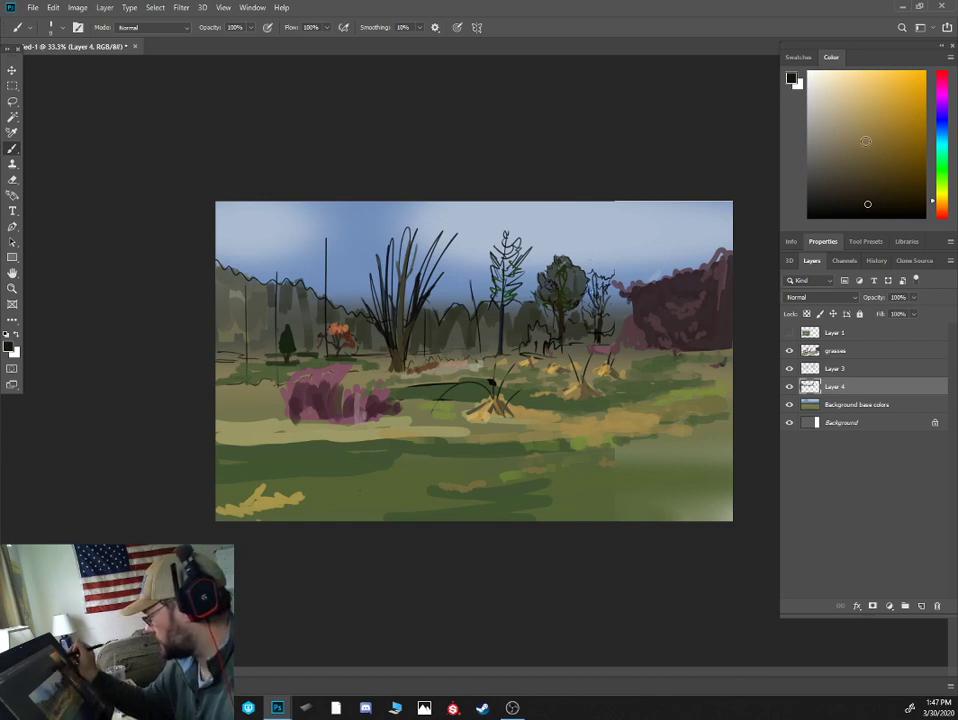
# - Dab green and very dark green foliage onto the small tree between the round tree and the maroon hedge
pyautogui.click(942, 168)
pyautogui.click(893, 168)
pyautogui.press(']')
pyautogui.press(']')
pyautogui.press(']')
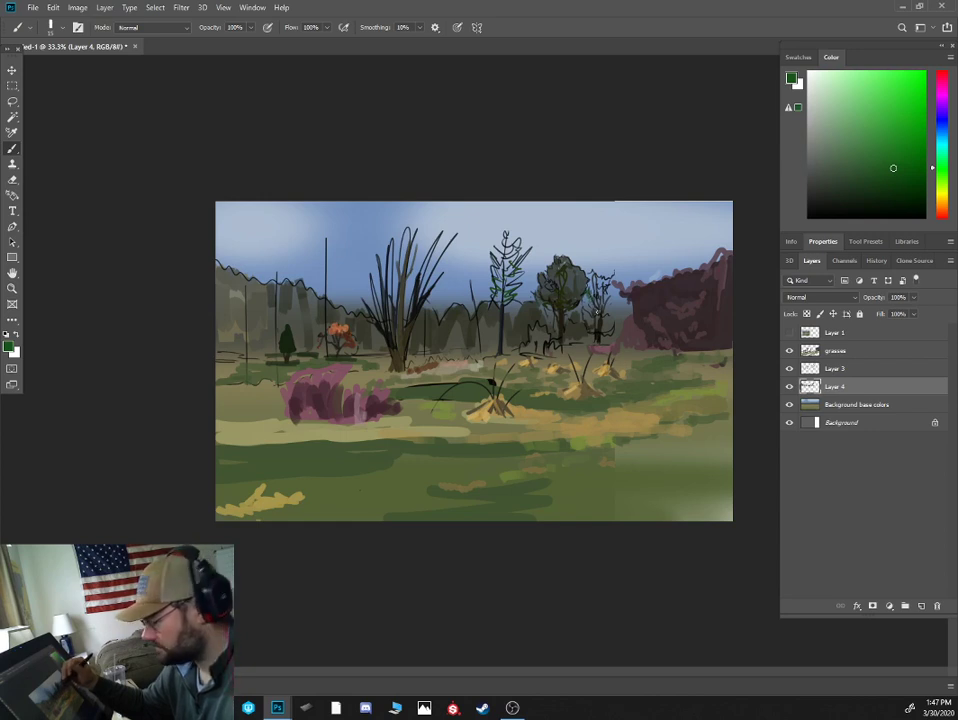
pyautogui.press('[')
pyautogui.click(915, 193)
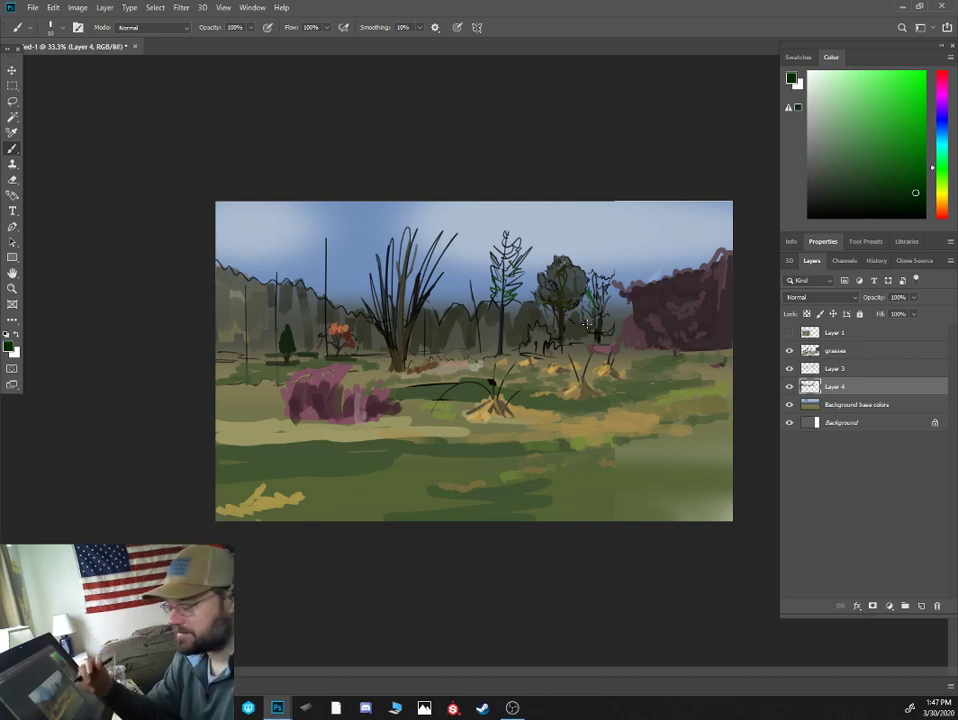
# - Paint a mass of very dark green foliage around the small tree's base beside the maroon hedge
pyautogui.keyDown('alt'); pyautogui.click(598, 330); pyautogui.keyUp('alt')
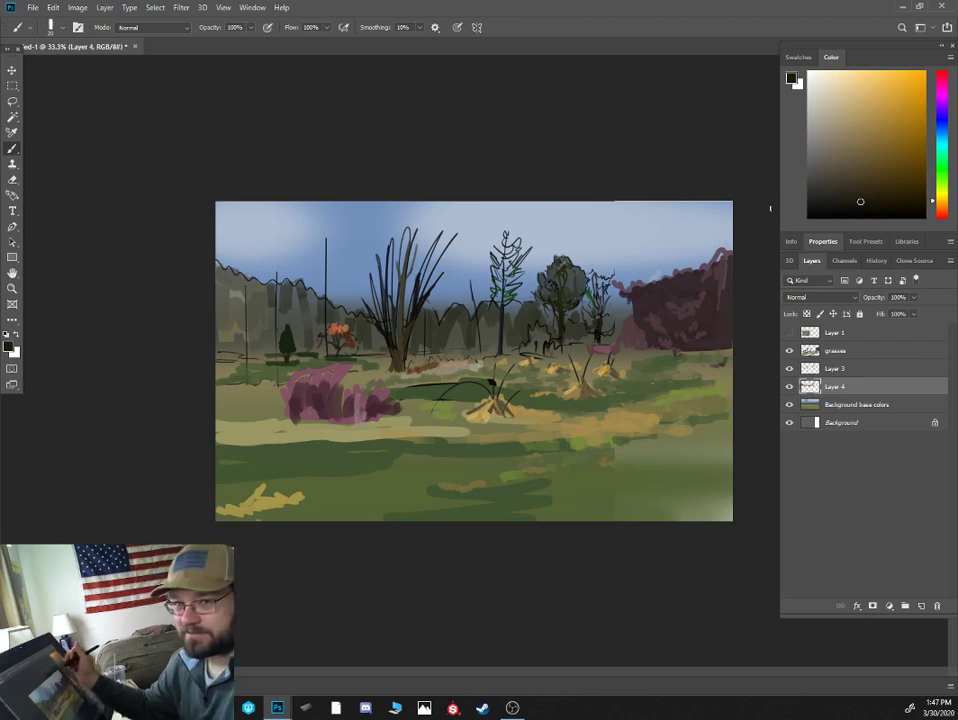
pyautogui.moveTo(943, 200); pyautogui.dragTo(943, 181)
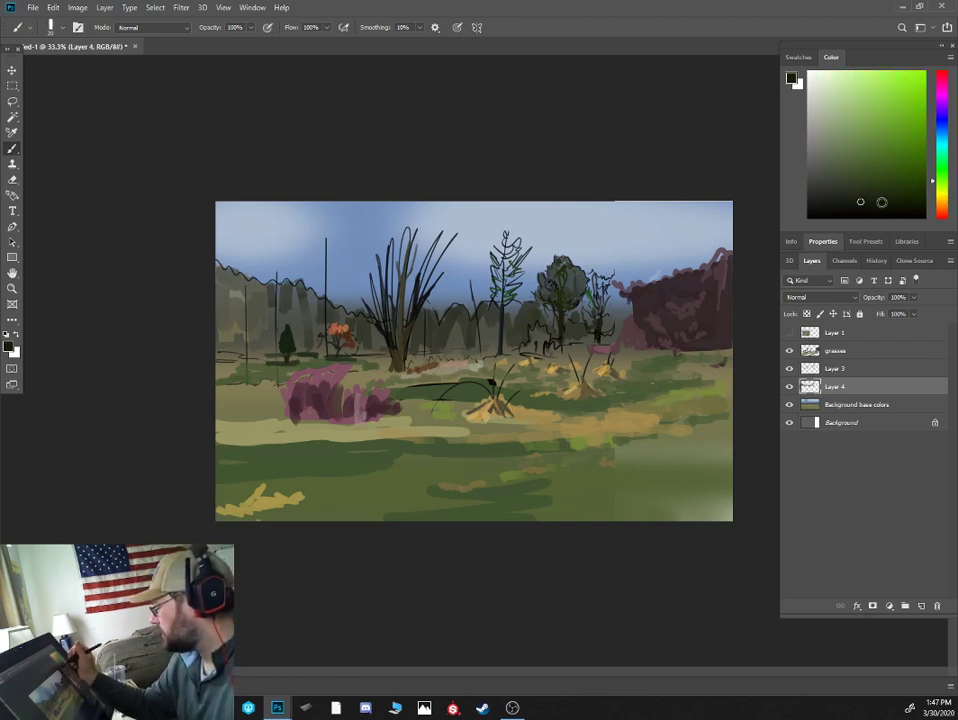
pyautogui.click(878, 203)
pyautogui.press(']')
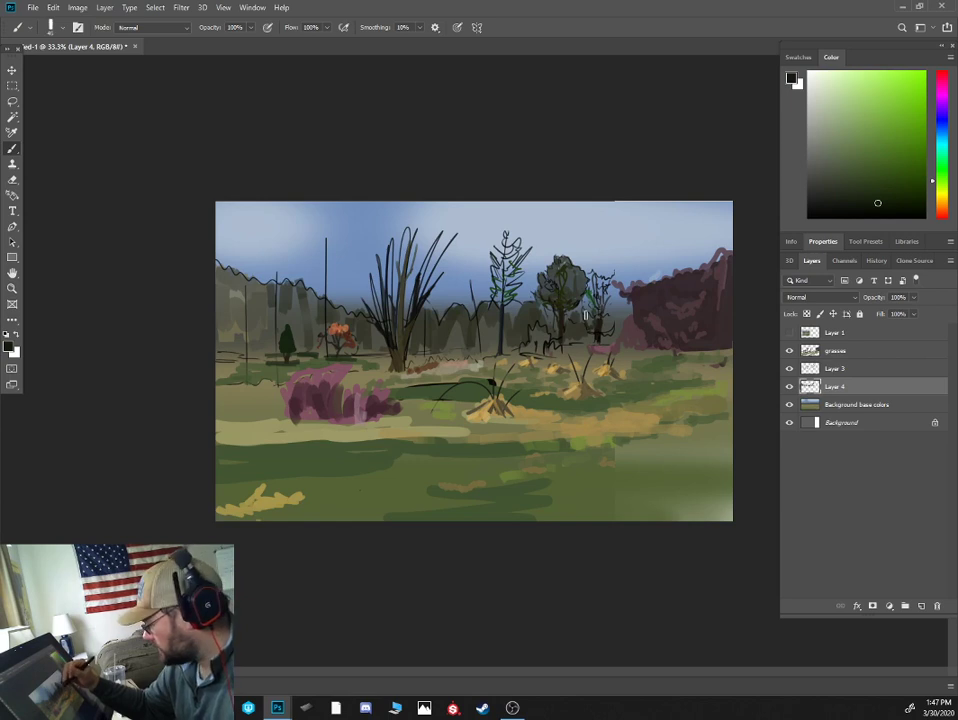
pyautogui.moveTo(584, 312)
pyautogui.mouseDown()
pyautogui.moveTo(597, 328)
pyautogui.moveTo(621, 318)
pyautogui.mouseUp()
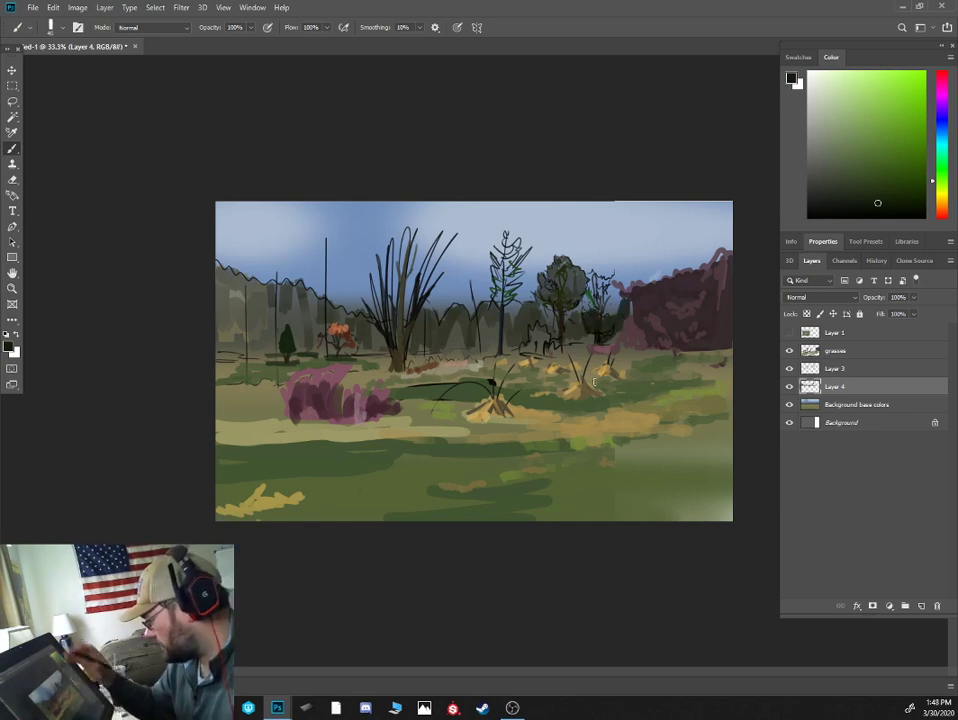
# - Compare the painting with and without Layer 4, sample sky blue and near-black, and mix a dark olive-brown for the background trees
pyautogui.click(789, 386)
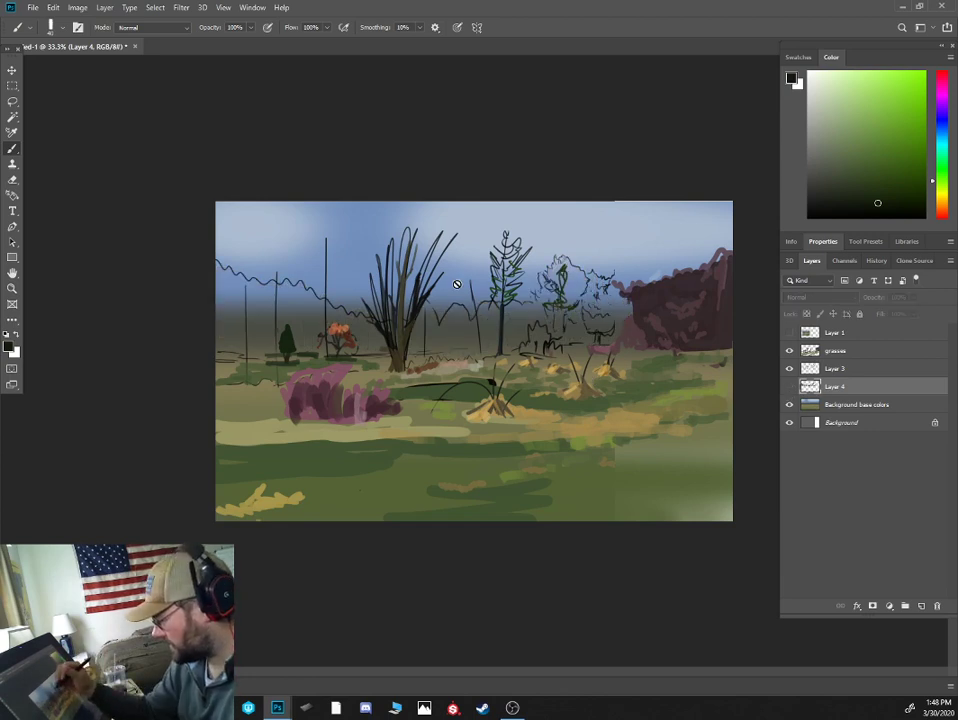
pyautogui.click(789, 386)
pyautogui.keyDown('alt'); pyautogui.click(333, 236); pyautogui.keyUp('alt')
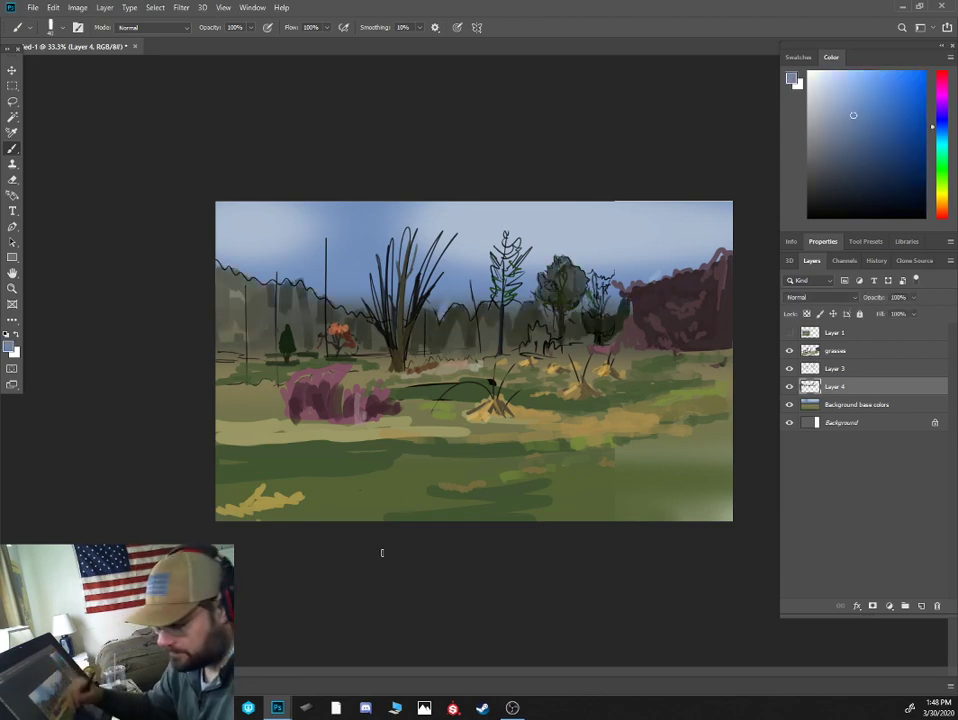
pyautogui.keyDown('alt'); pyautogui.click(490, 382); pyautogui.keyUp('alt')
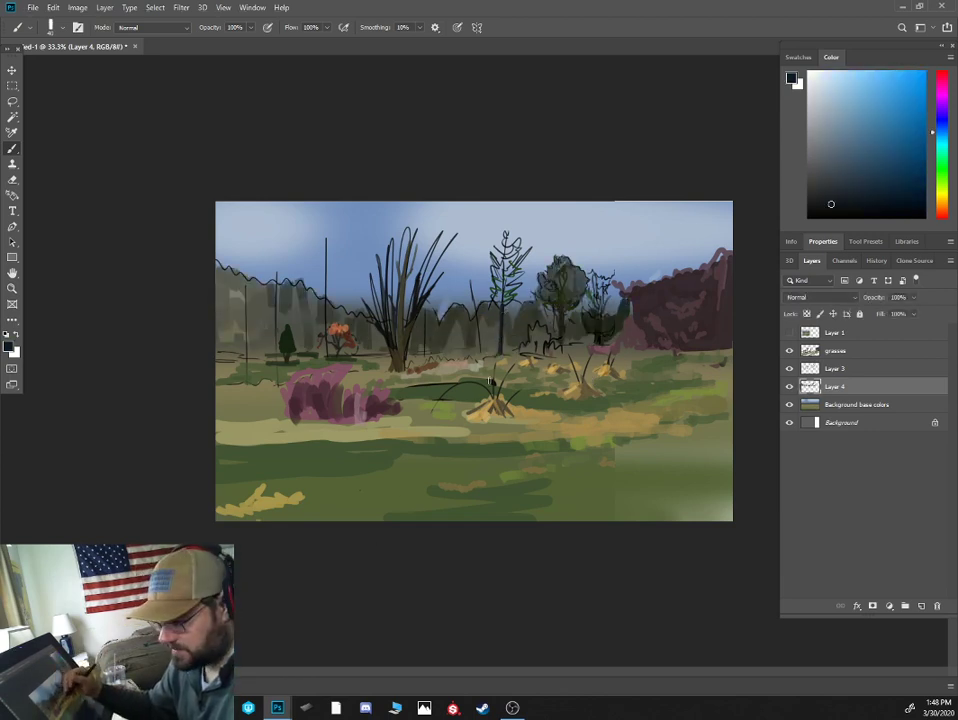
pyautogui.click(942, 197)
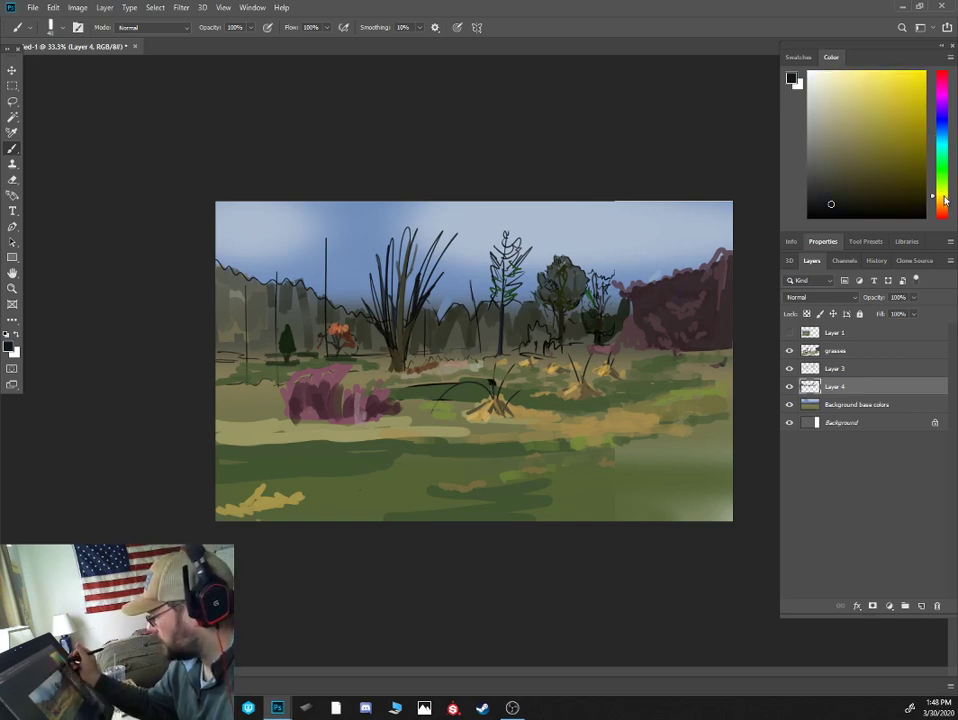
pyautogui.click(870, 186)
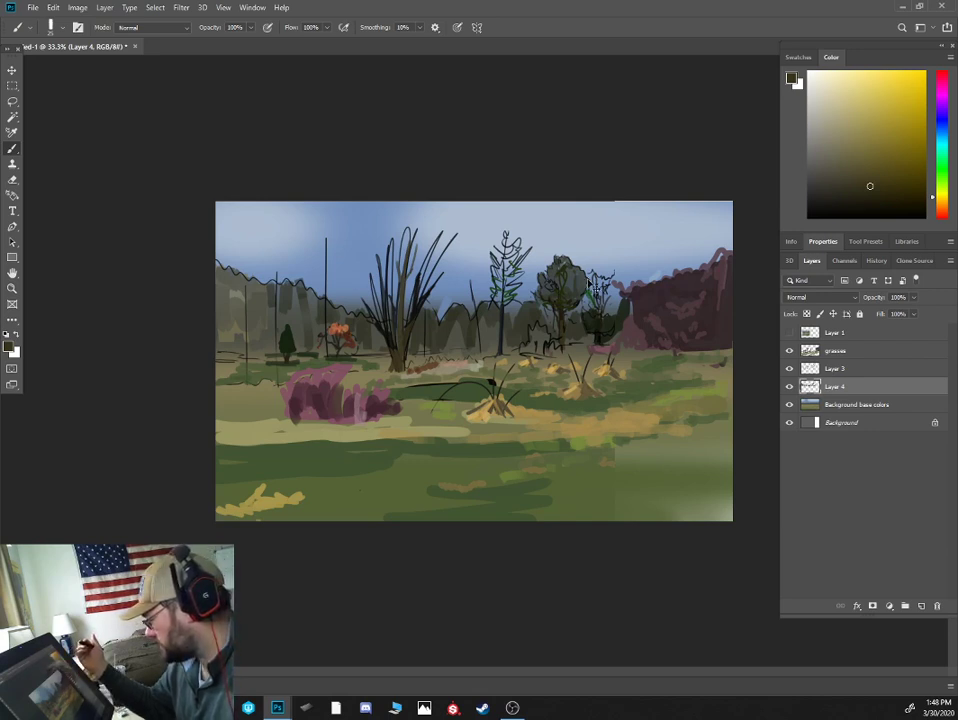
pyautogui.hotkey('ctrl', '+')
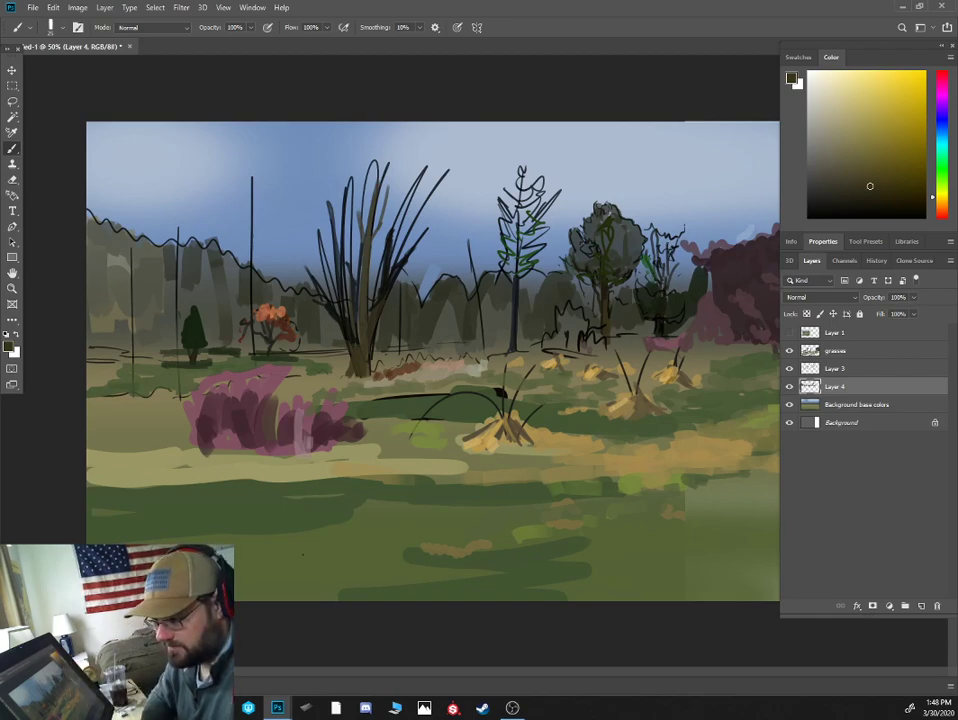
# - Bring up the reference photo beside the painting, examine its background trees, and minimize it again
pyautogui.moveTo(954, 714)
pyautogui.mouseDown()
pyautogui.moveTo(919, 239)
pyautogui.moveTo(531, 235)
pyautogui.moveTo(524, 382)
pyautogui.moveTo(531, 266)
pyautogui.moveTo(528, 336)
pyautogui.mouseUp()
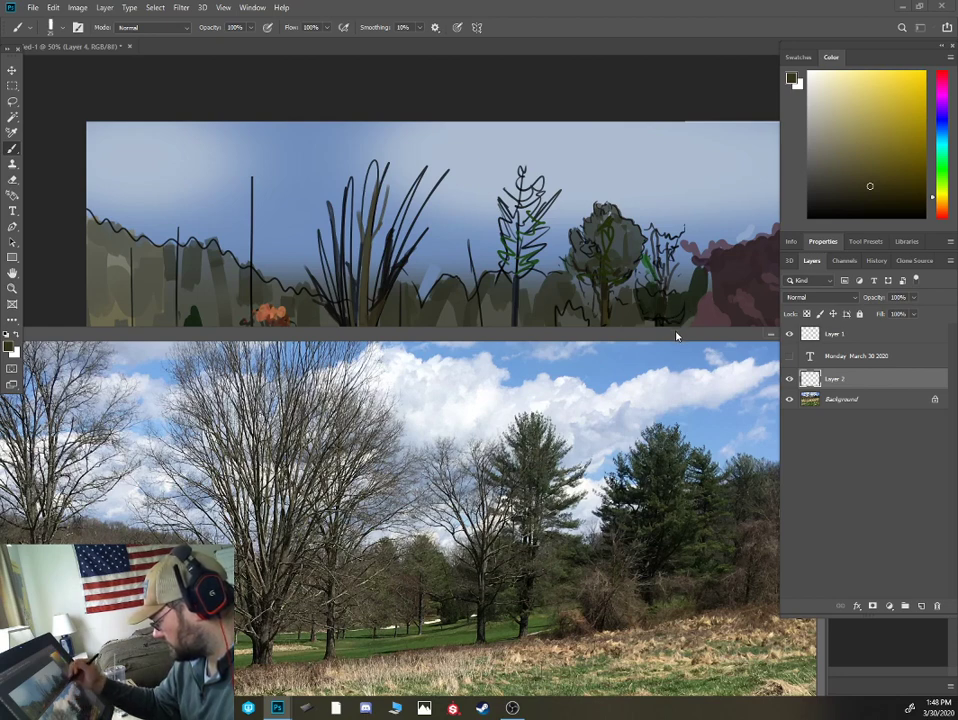
pyautogui.moveTo(676, 336)
pyautogui.mouseDown()
pyautogui.moveTo(484, 351)
pyautogui.moveTo(544, 324)
pyautogui.mouseUp()
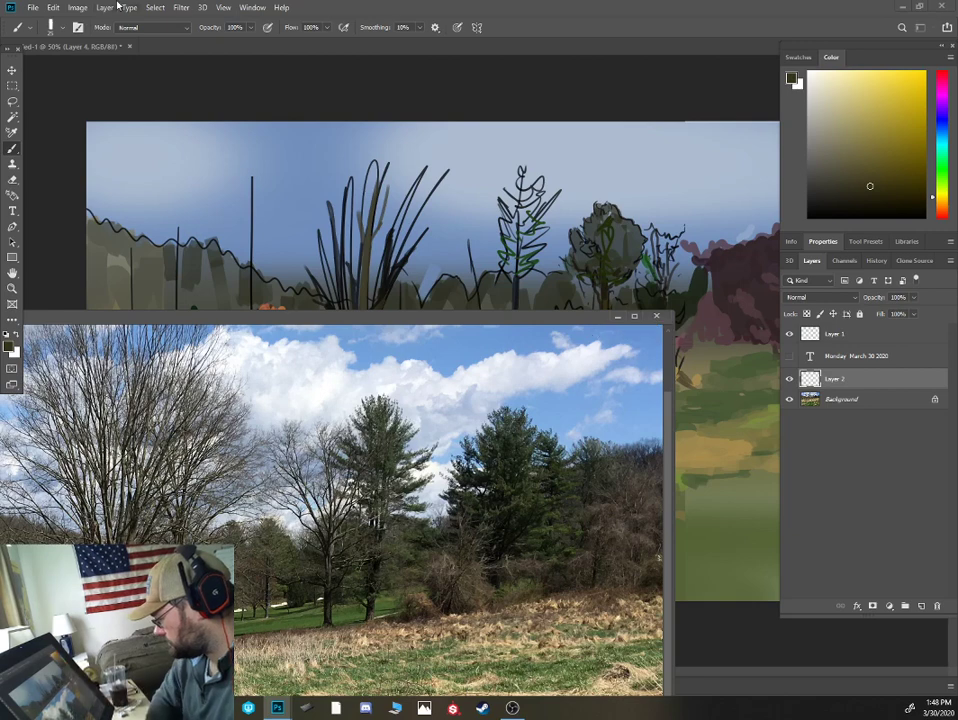
pyautogui.moveTo(495, 311)
pyautogui.mouseDown()
pyautogui.moveTo(495, 287)
pyautogui.moveTo(495, 298)
pyautogui.mouseUp()
pyautogui.click(617, 302)
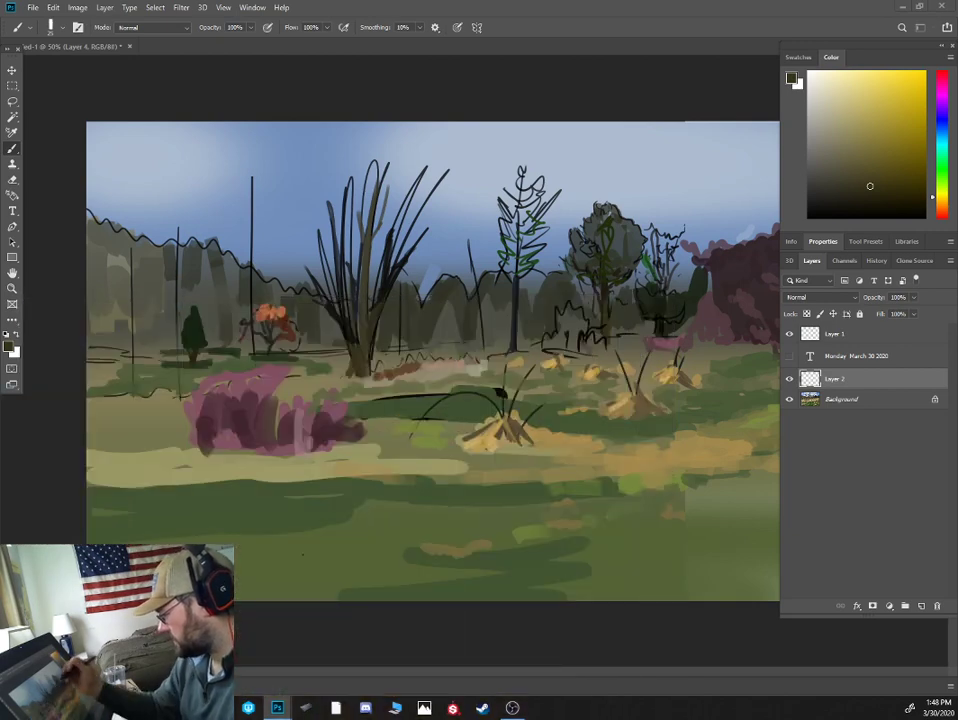
# - Sample the dark foliage colour and paint very dark green foliage over the round tree and the small tree beside the maroon hedge
pyautogui.keyDown('alt'); pyautogui.click(653, 290); pyautogui.keyUp('alt')
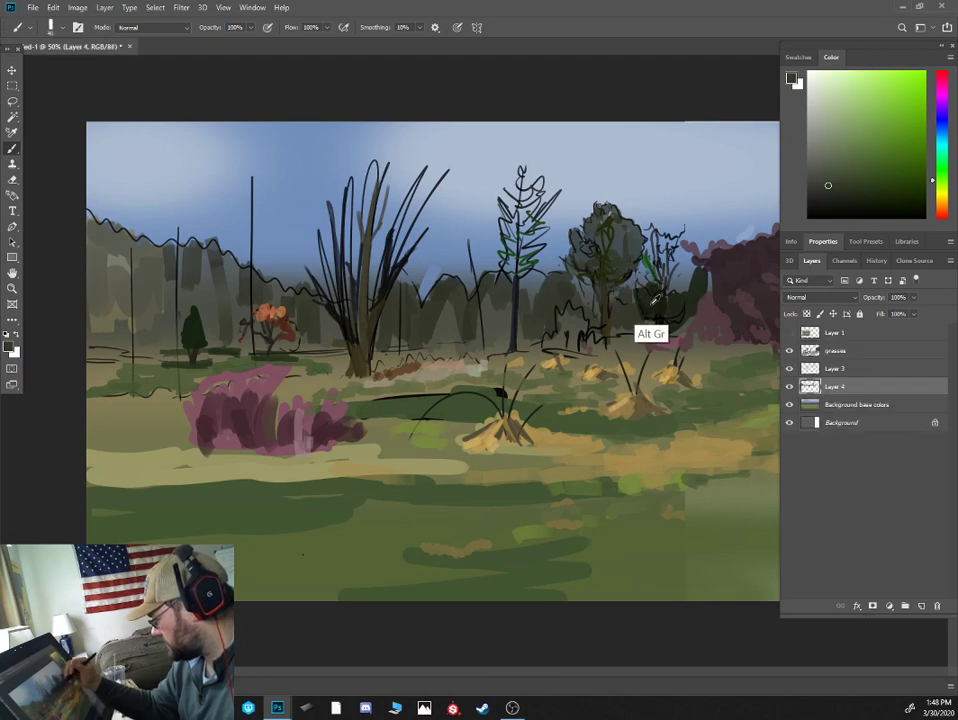
pyautogui.keyDown('alt'); pyautogui.click(655, 300); pyautogui.keyUp('alt')
pyautogui.moveTo(598, 258)
pyautogui.mouseDown()
pyautogui.moveTo(638, 297)
pyautogui.moveTo(661, 291)
pyautogui.moveTo(650, 265)
pyautogui.moveTo(671, 220)
pyautogui.moveTo(665, 272)
pyautogui.mouseUp()
pyautogui.moveTo(671, 220); pyautogui.dragTo(672, 290)
pyautogui.moveTo(686, 252)
pyautogui.mouseDown()
pyautogui.moveTo(682, 290)
pyautogui.moveTo(692, 284)
pyautogui.mouseUp()
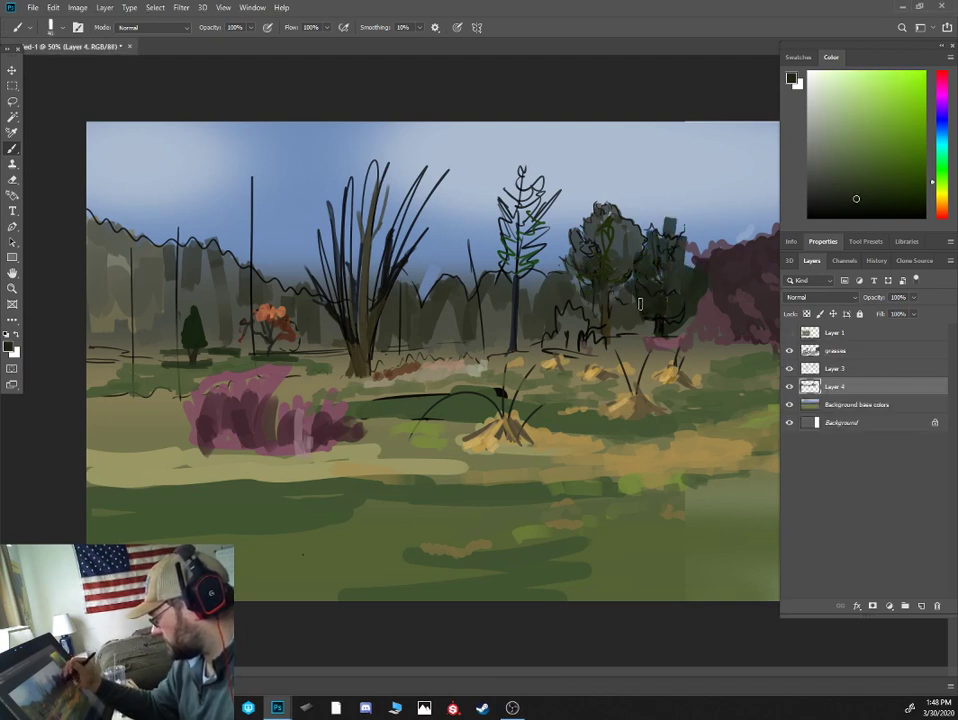
pyautogui.moveTo(640, 304); pyautogui.dragTo(632, 326)
# - Paint the pine tree's trunk and its layered branches up to the crown in very dark green
pyautogui.moveTo(517, 346); pyautogui.dragTo(519, 251)
pyautogui.moveTo(519, 266); pyautogui.dragTo(561, 268)
pyautogui.moveTo(512, 265)
pyautogui.mouseDown()
pyautogui.moveTo(483, 244)
pyautogui.moveTo(567, 234)
pyautogui.moveTo(493, 216)
pyautogui.moveTo(562, 205)
pyautogui.mouseUp()
pyautogui.moveTo(512, 211); pyautogui.dragTo(499, 197)
pyautogui.moveTo(518, 209); pyautogui.dragTo(537, 196)
pyautogui.moveTo(522, 204)
pyautogui.mouseDown()
pyautogui.moveTo(551, 189)
pyautogui.moveTo(537, 190)
pyautogui.mouseUp()
# - Sample dark olive-brown from the large bare tree and paint a thin forked tree with tall upright branches beside the pine
pyautogui.keyDown('alt'); pyautogui.click(369, 325); pyautogui.keyUp('alt')
pyautogui.press('[')
pyautogui.press('[')
pyautogui.moveTo(480, 360); pyautogui.dragTo(477, 313)
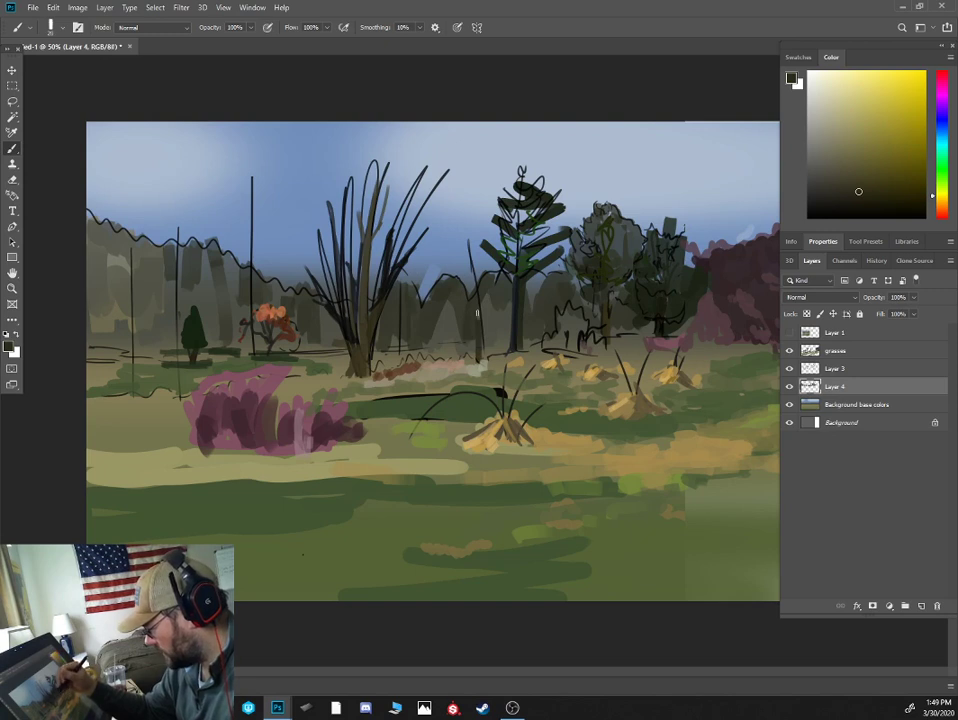
pyautogui.moveTo(357, 240); pyautogui.dragTo(348, 184)
pyautogui.moveTo(477, 340); pyautogui.dragTo(477, 160)
pyautogui.moveTo(477, 300); pyautogui.dragTo(476, 140)
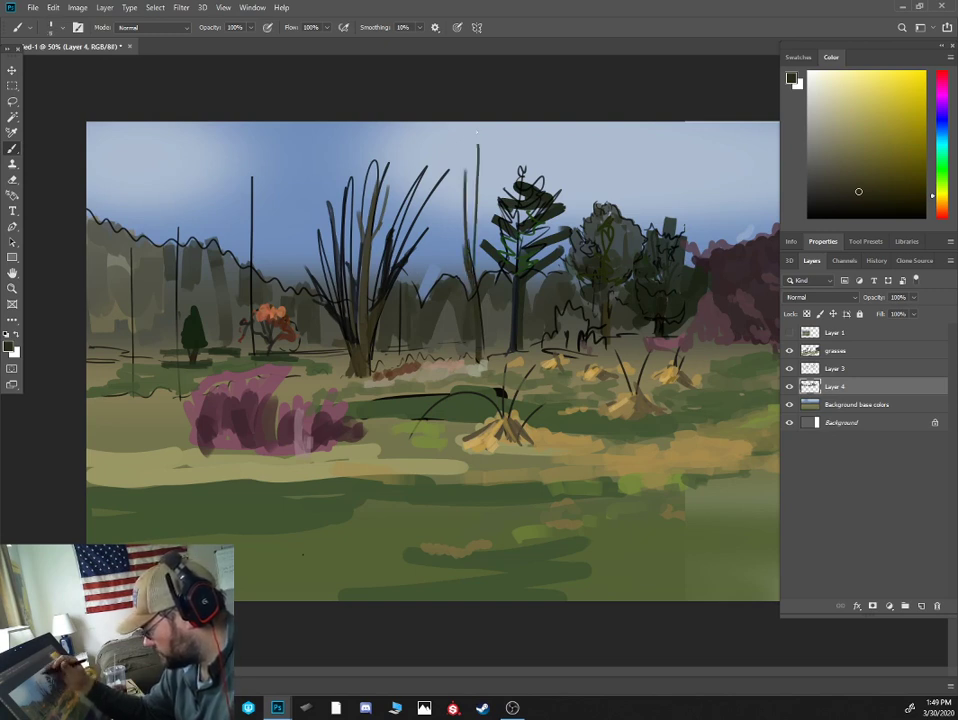
pyautogui.moveTo(479, 298)
pyautogui.mouseDown()
pyautogui.moveTo(490, 135)
pyautogui.moveTo(502, 229)
pyautogui.mouseUp()
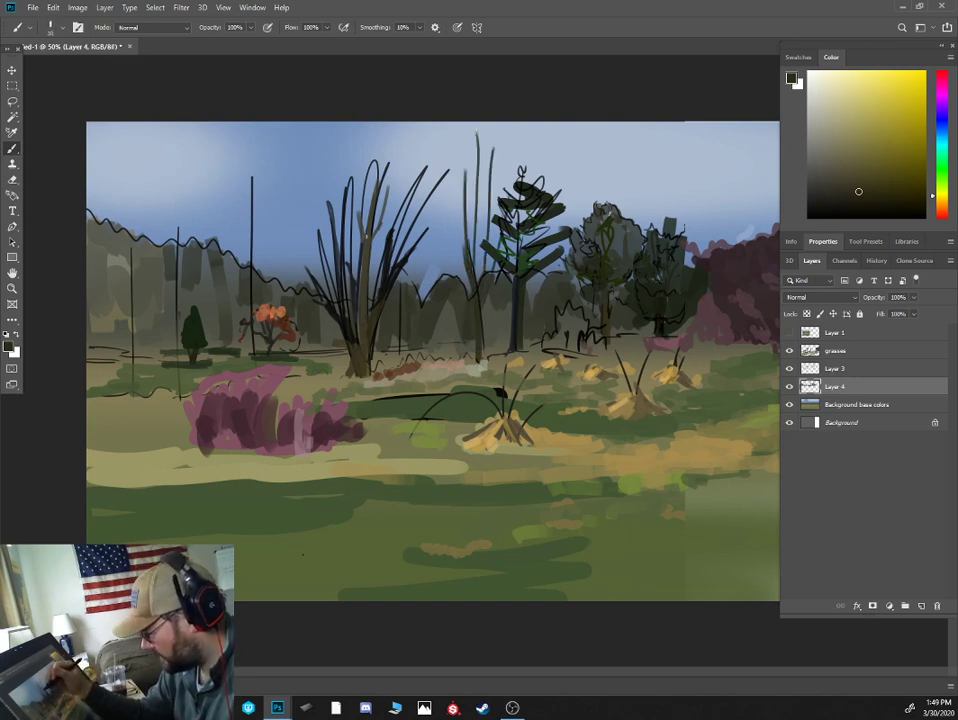
# - Extend the large bare tree's central and left-hand branches up to the painting's upper edge with dark olive-brown strokes
pyautogui.press('[')
pyautogui.press('[')
pyautogui.press('[')
pyautogui.moveTo(367, 234)
pyautogui.mouseDown()
pyautogui.moveTo(387, 139)
pyautogui.moveTo(365, 132)
pyautogui.mouseUp()
pyautogui.moveTo(351, 303); pyautogui.dragTo(337, 133)
pyautogui.moveTo(340, 242)
pyautogui.mouseDown()
pyautogui.moveTo(321, 143)
pyautogui.moveTo(340, 135)
pyautogui.moveTo(321, 159)
pyautogui.mouseUp()
pyautogui.press(']')
pyautogui.moveTo(322, 210)
pyautogui.mouseDown()
pyautogui.moveTo(277, 132)
pyautogui.moveTo(297, 122)
pyautogui.mouseUp()
pyautogui.moveTo(330, 231)
pyautogui.mouseDown()
pyautogui.moveTo(271, 155)
pyautogui.moveTo(315, 220)
pyautogui.moveTo(291, 168)
pyautogui.mouseUp()
# - Add thin upper branches and twigs to the right side of the large bare tree with a smaller brush
pyautogui.press('[')
pyautogui.press('[')
pyautogui.press('[')
pyautogui.moveTo(385, 196); pyautogui.dragTo(402, 127)
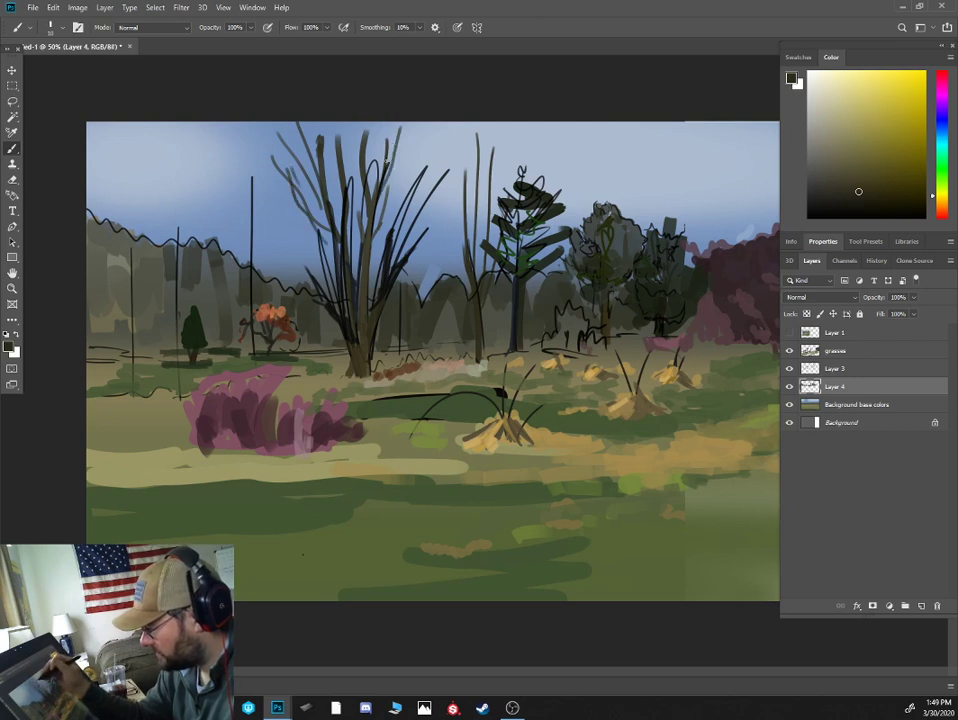
pyautogui.moveTo(392, 246); pyautogui.dragTo(420, 124)
pyautogui.moveTo(411, 186)
pyautogui.mouseDown()
pyautogui.moveTo(438, 122)
pyautogui.moveTo(416, 158)
pyautogui.mouseUp()
pyautogui.moveTo(420, 156); pyautogui.dragTo(433, 142)
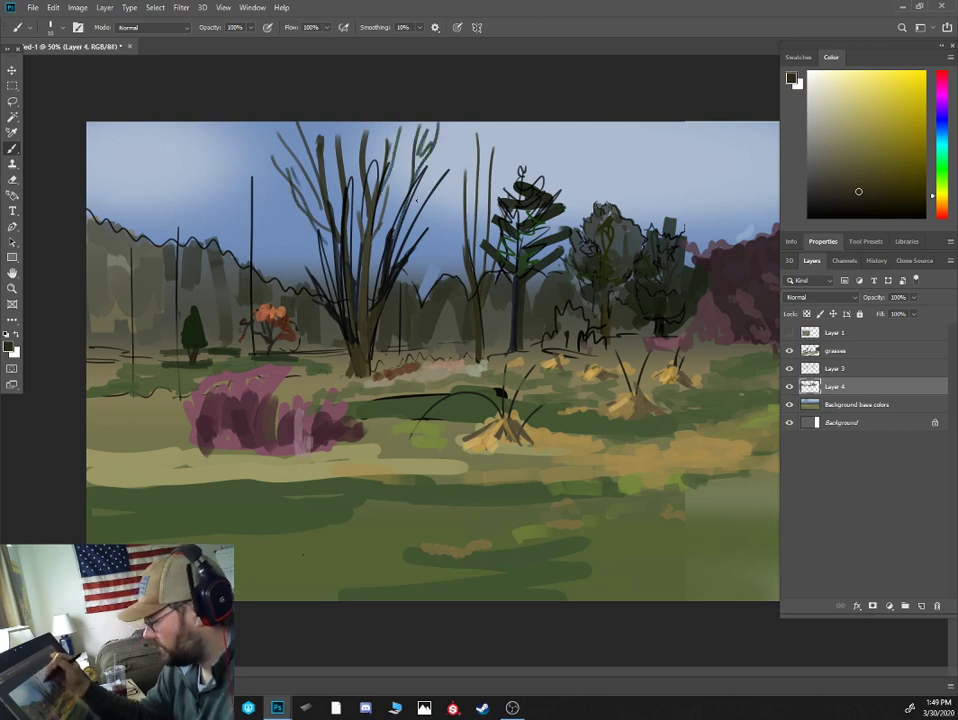
pyautogui.hotkey('ctrl', '-')
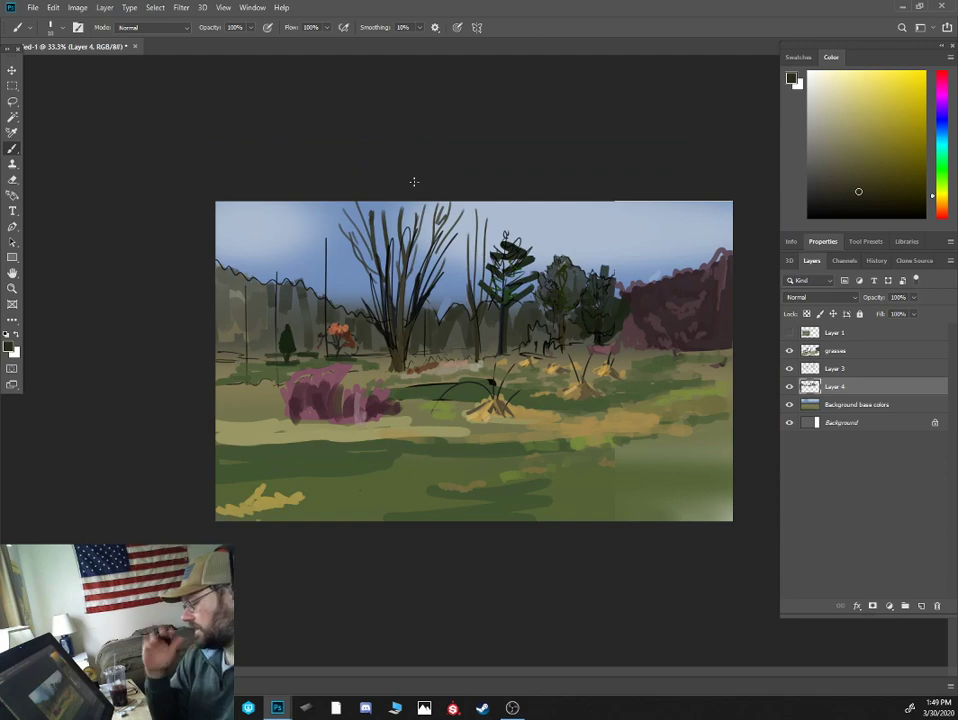
# - Open the recent file DistressedOrganic_03.psd, examine how its trees and forest background are painted, and close it without saving
pyautogui.click(33, 7)
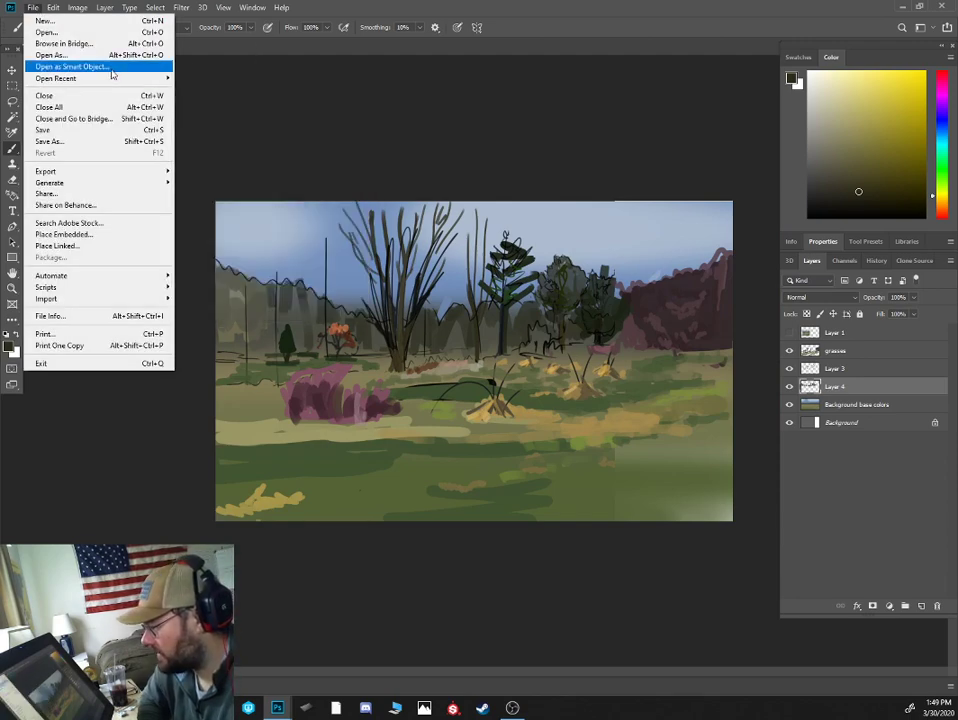
pyautogui.moveTo(150, 78)
pyautogui.click(290, 113)
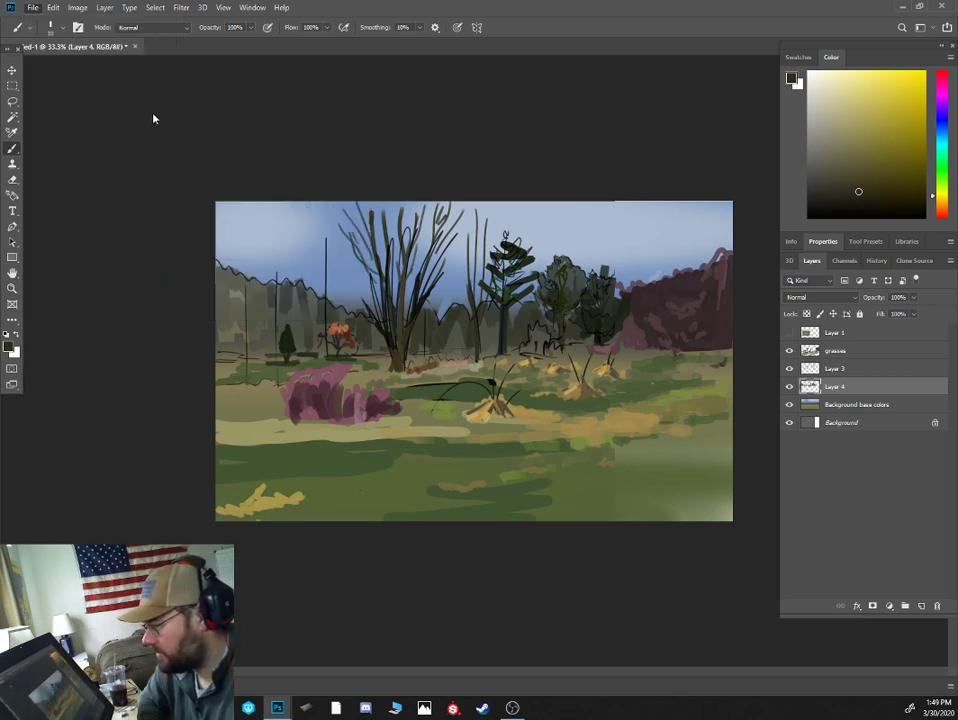
pyautogui.moveTo(277, 708)
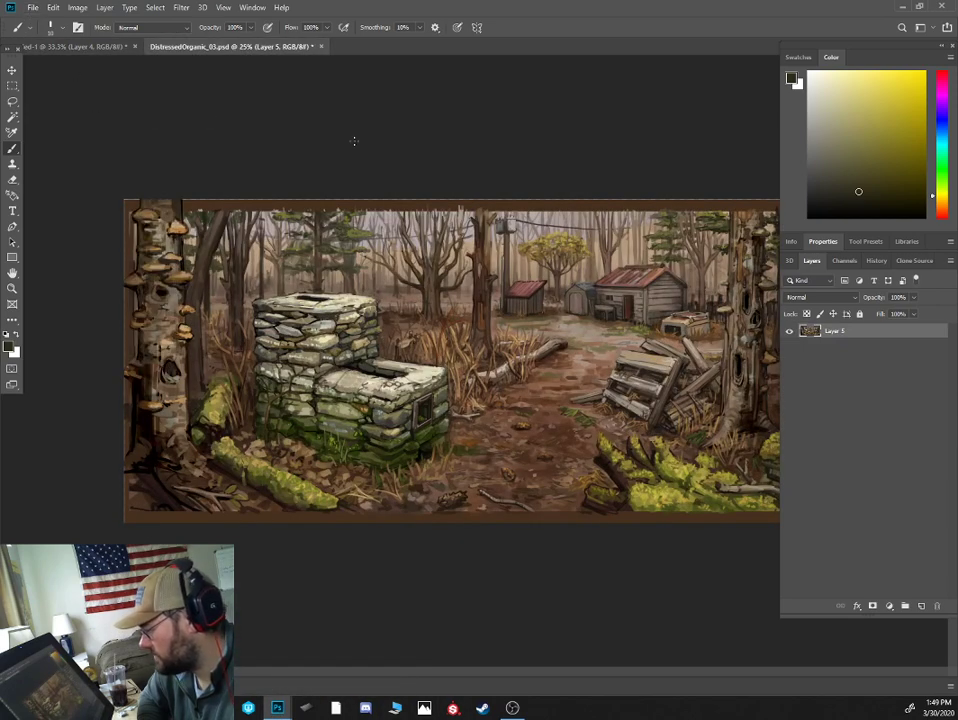
pyautogui.hotkey('ctrl', '+')
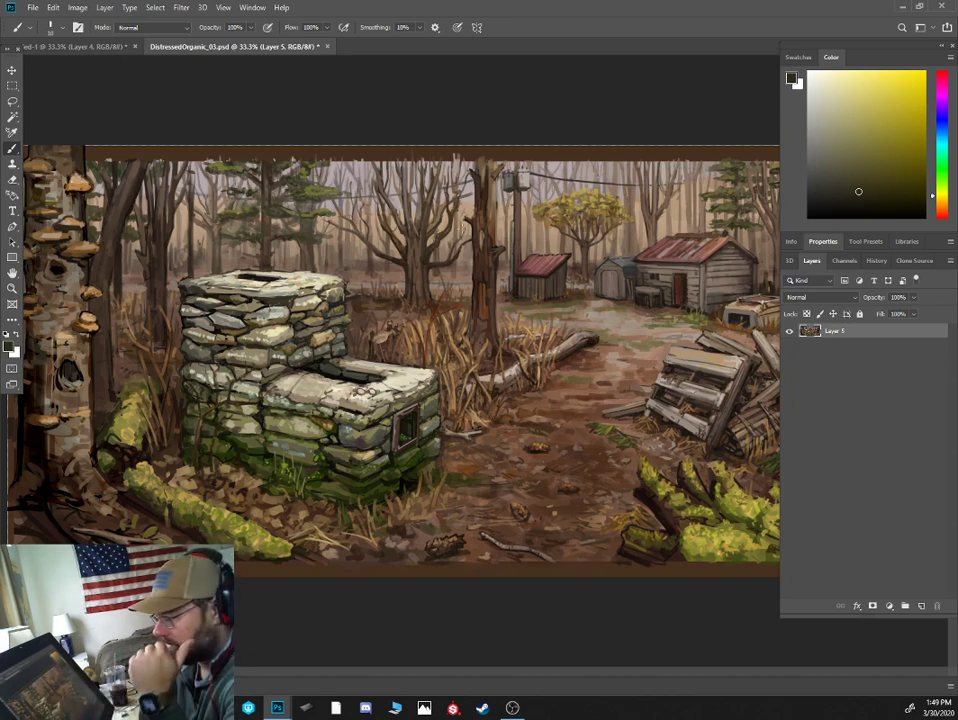
pyautogui.click(326, 46)
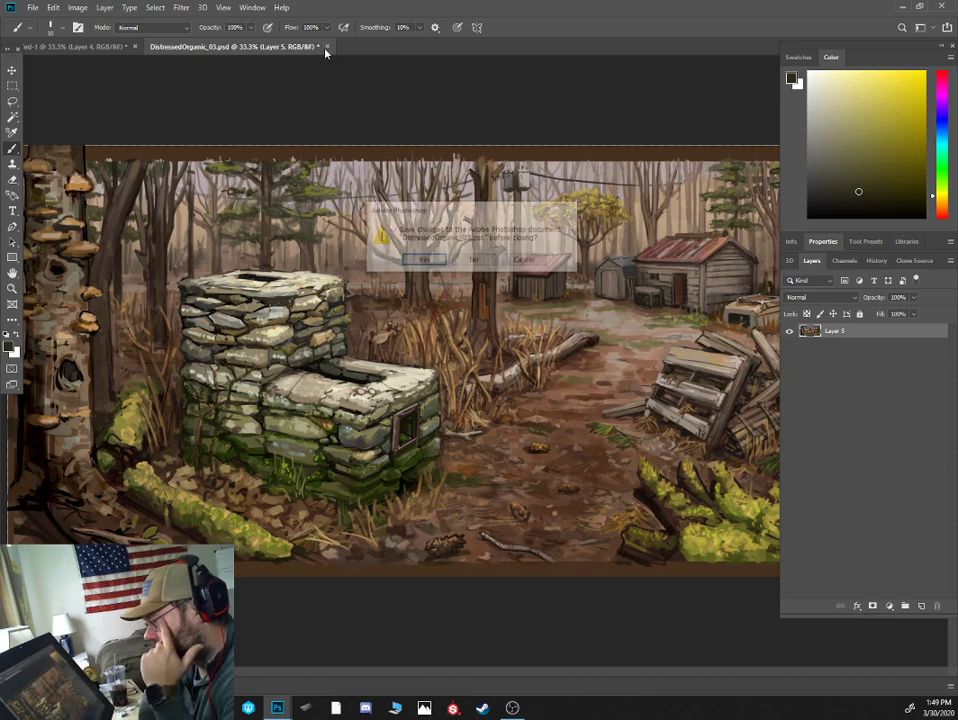
pyautogui.click(474, 260)
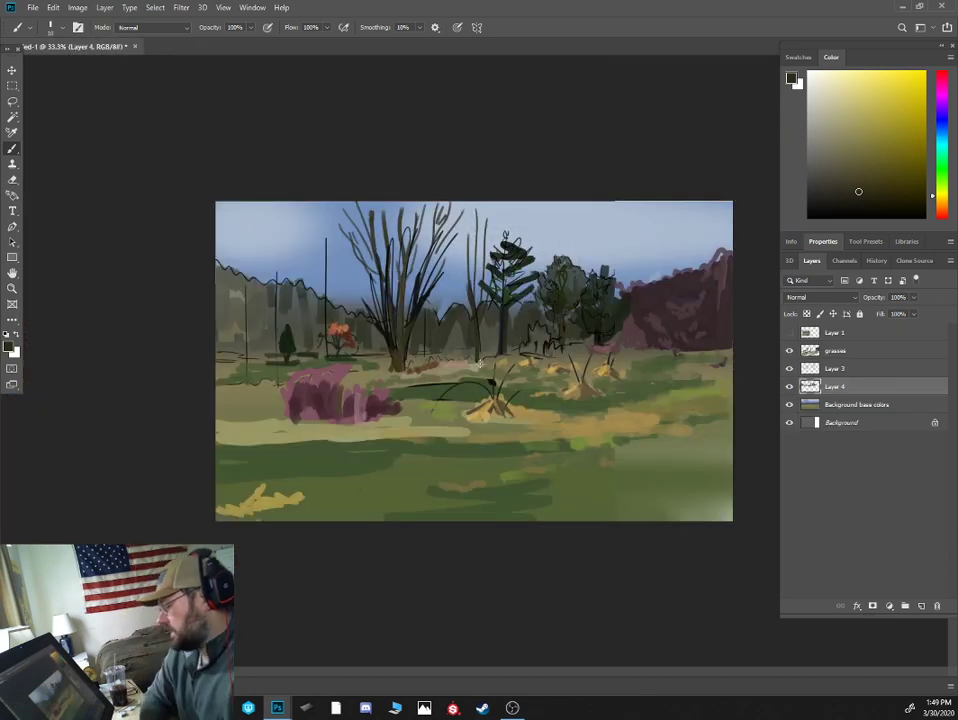
# - Sample the sky colour, mix a pale grey-blue, and brush soft cloud strokes above the round and small trees
pyautogui.scroll(1, 473, 352)
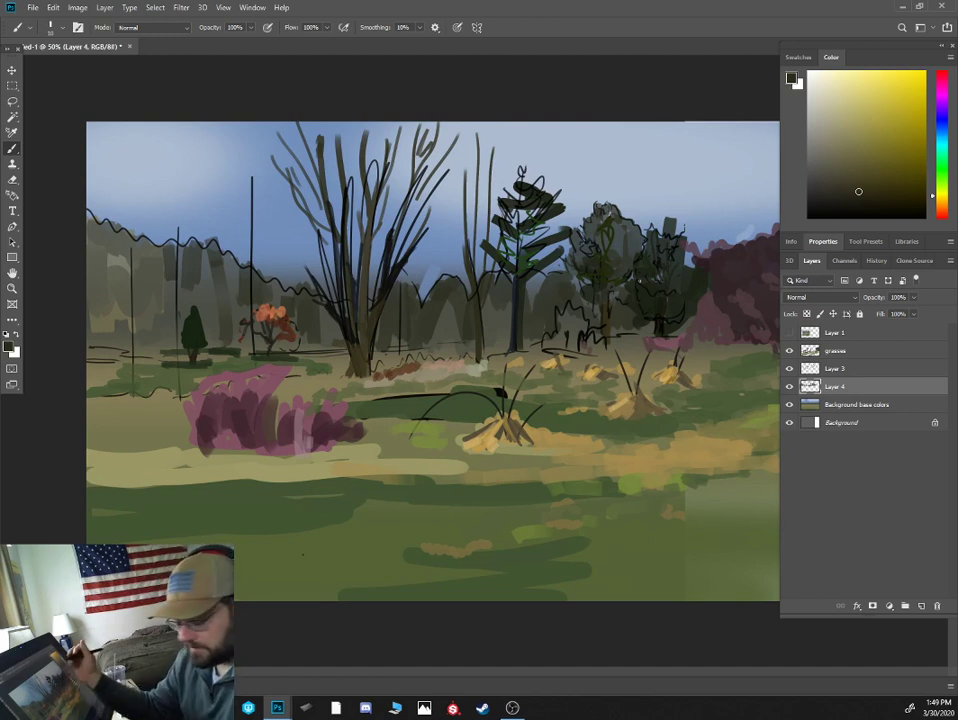
pyautogui.keyDown('alt'); pyautogui.click(490, 160); pyautogui.keyUp('alt')
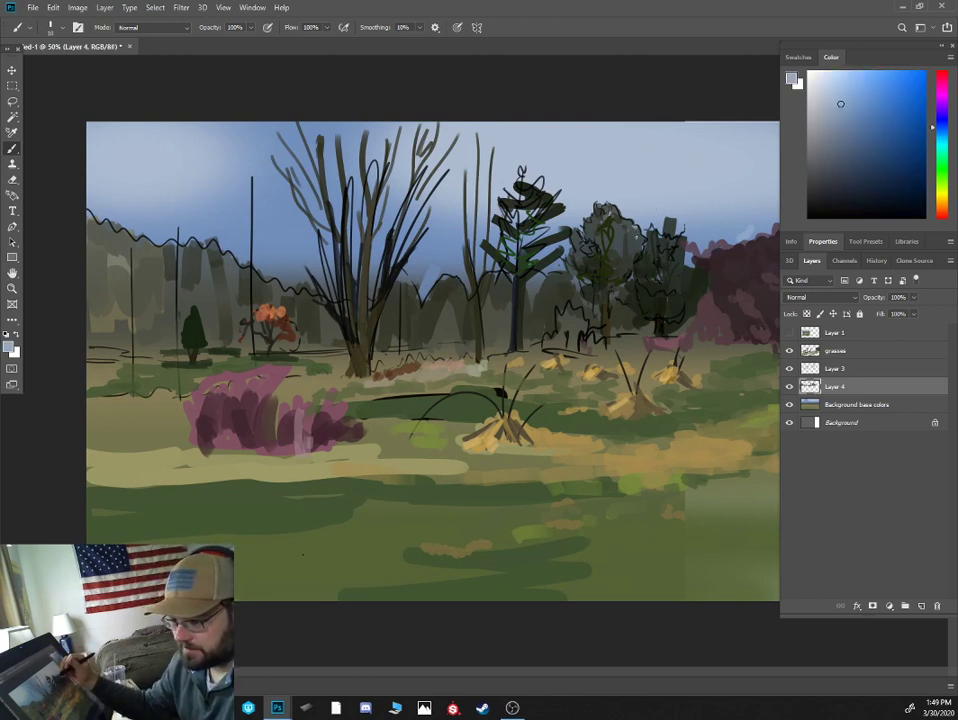
pyautogui.keyDown('alt'); pyautogui.click(652, 189); pyautogui.keyUp('alt')
pyautogui.click(832, 103)
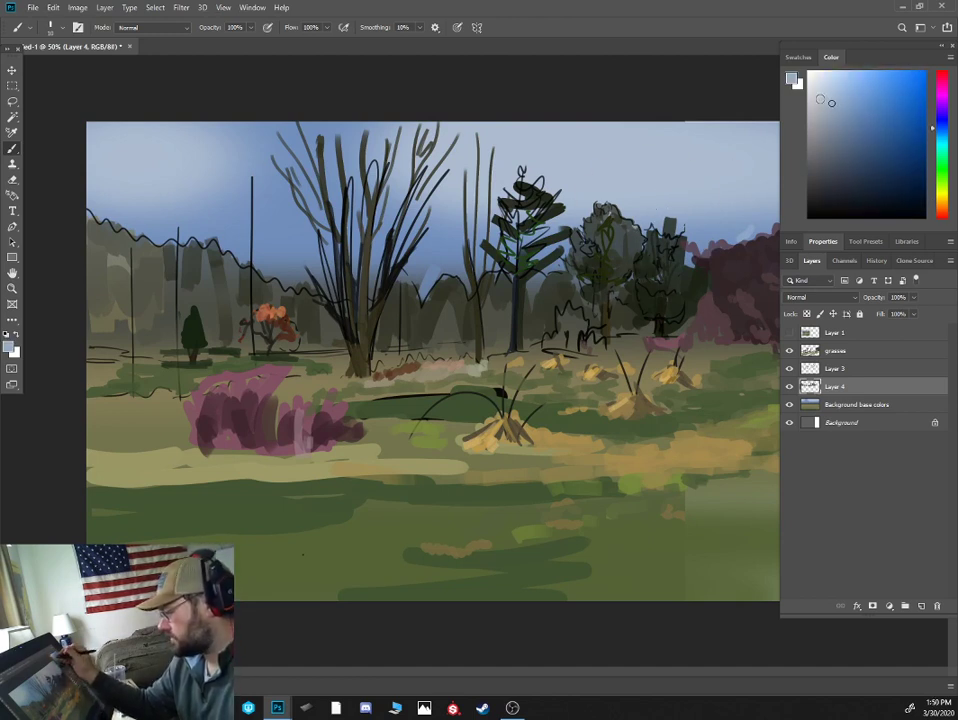
pyautogui.press(']')
pyautogui.press(']')
pyautogui.moveTo(618, 198); pyautogui.dragTo(703, 160)
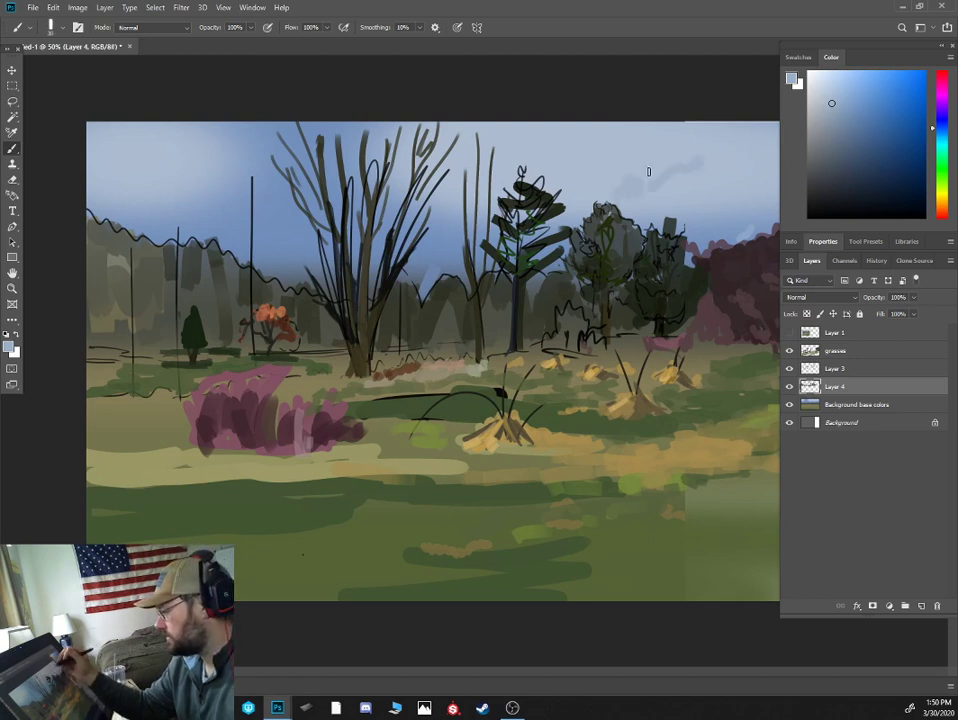
pyautogui.moveTo(592, 176)
pyautogui.mouseDown()
pyautogui.moveTo(649, 173)
pyautogui.moveTo(598, 207)
pyautogui.moveTo(618, 203)
pyautogui.moveTo(613, 220)
pyautogui.moveTo(660, 227)
pyautogui.moveTo(628, 207)
pyautogui.moveTo(674, 219)
pyautogui.moveTo(686, 196)
pyautogui.moveTo(678, 175)
pyautogui.moveTo(683, 208)
pyautogui.moveTo(672, 215)
pyautogui.moveTo(716, 212)
pyautogui.moveTo(673, 258)
pyautogui.moveTo(643, 252)
pyautogui.moveTo(627, 264)
pyautogui.moveTo(645, 277)
pyautogui.moveTo(621, 268)
pyautogui.moveTo(626, 279)
pyautogui.moveTo(637, 265)
pyautogui.moveTo(690, 253)
pyautogui.mouseUp()
# - Mix a stronger blue and paint open sky patches around the cloud above the maroon hedge with a larger brush
pyautogui.click(866, 108)
pyautogui.hotkey('ctrl', '-')
pyautogui.press(']')
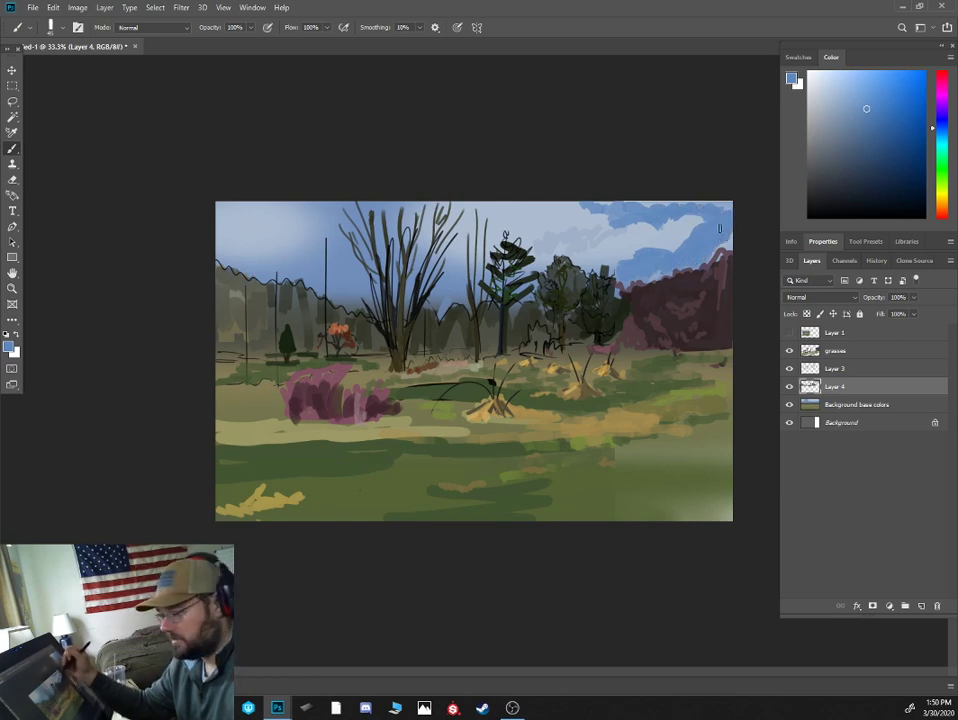
# - Shade the cloud above the round tree in muted grey-blue and add paler cloud puffs above the pine
pyautogui.click(841, 140)
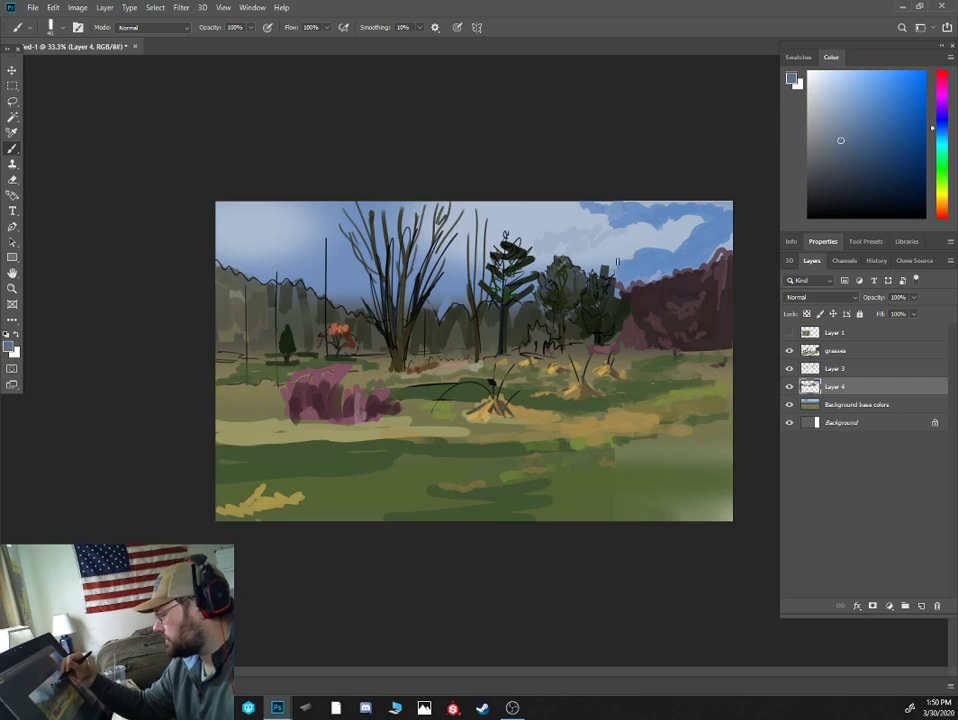
pyautogui.keyDown('alt'); pyautogui.click(620, 245); pyautogui.keyUp('alt')
pyautogui.moveTo(608, 260); pyautogui.dragTo(660, 251)
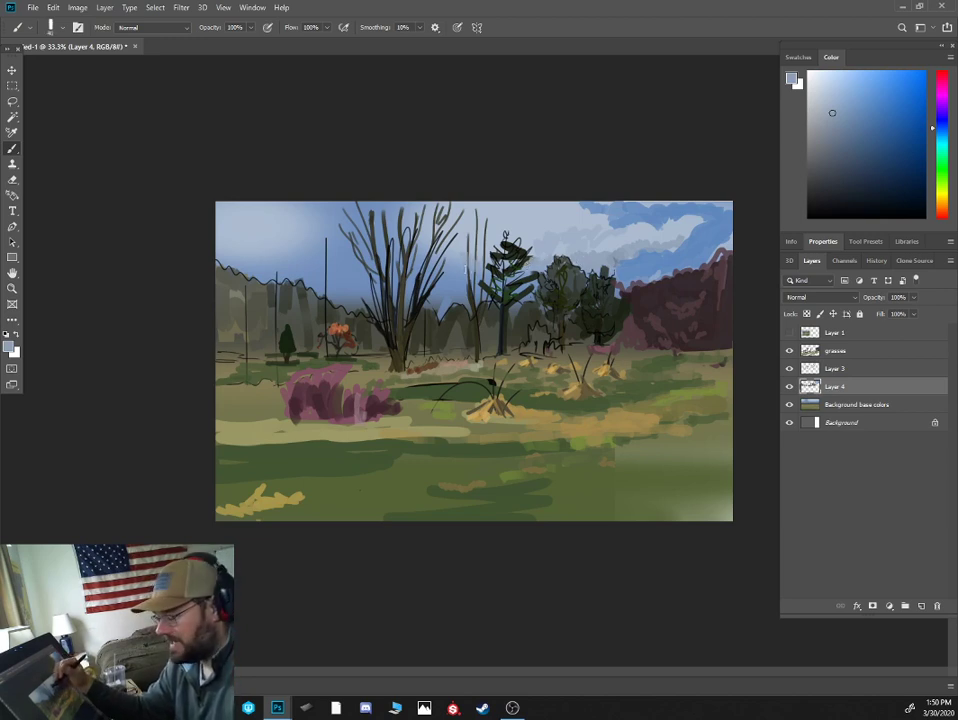
pyautogui.keyDown('alt'); pyautogui.click(482, 208); pyautogui.keyUp('alt')
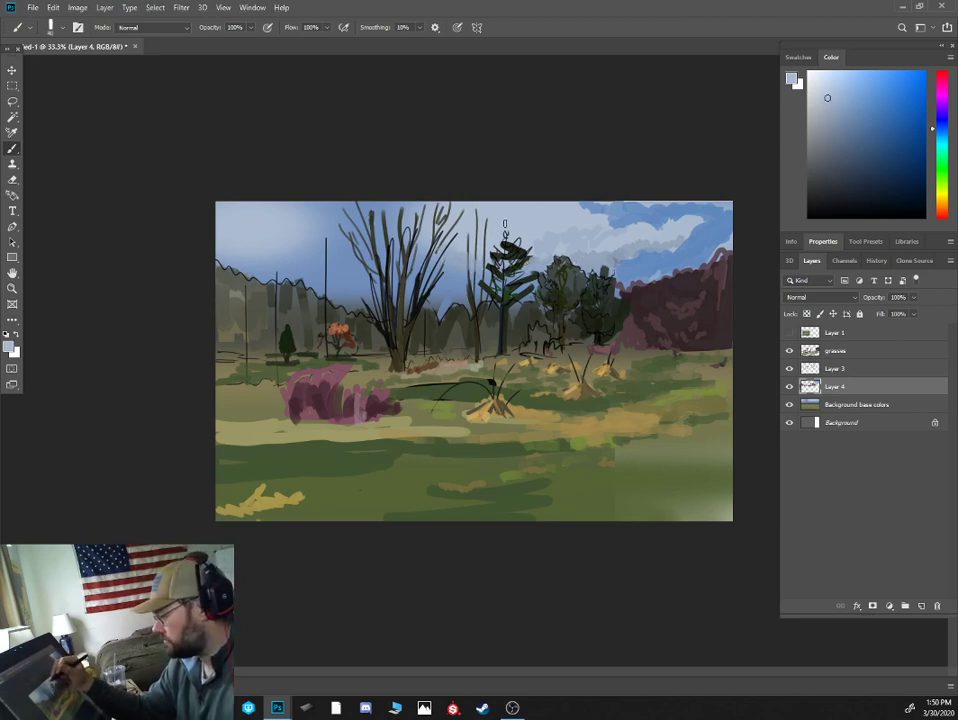
pyautogui.click(824, 91)
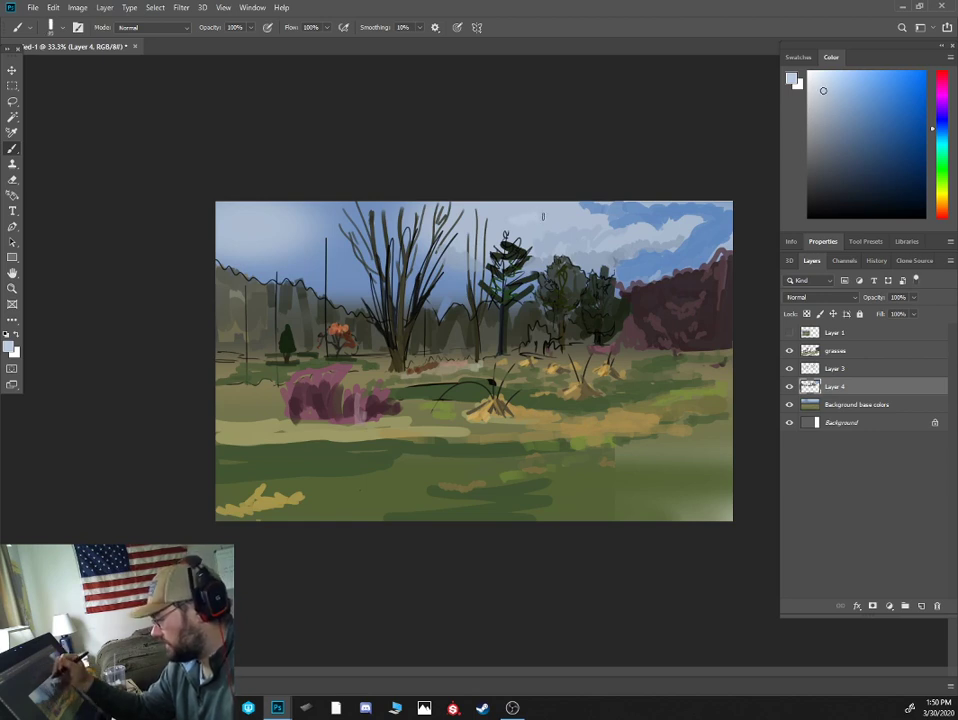
# - Rework the boundary between cloud and open sky above the small tree with sampled blue, pale blue and grey tones
pyautogui.keyDown('alt'); pyautogui.click(615, 222); pyautogui.keyUp('alt')
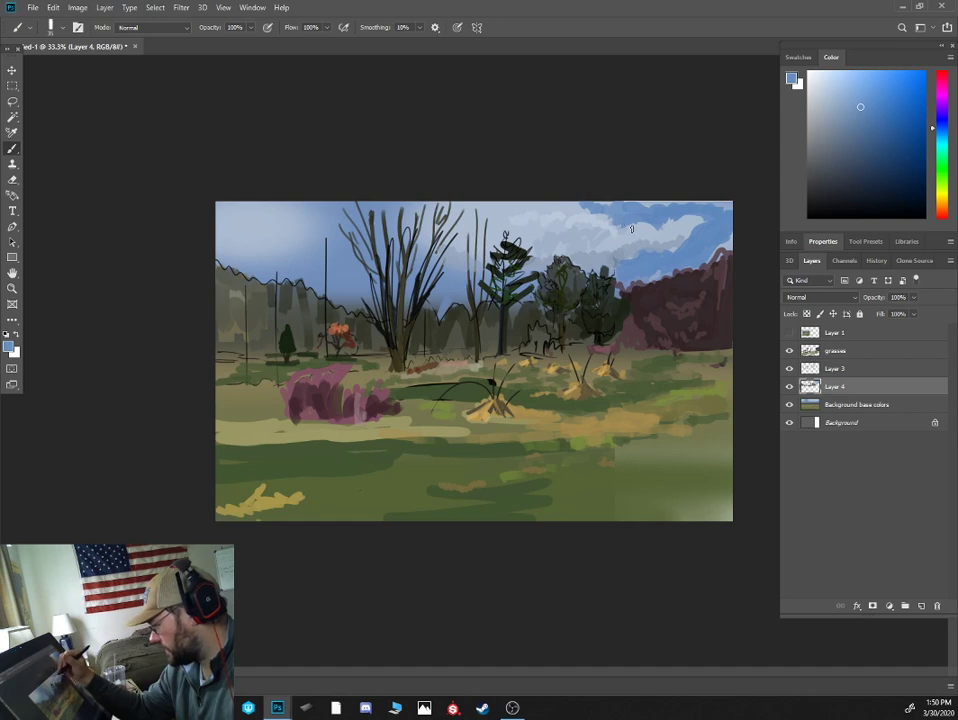
pyautogui.keyDown('alt'); pyautogui.click(632, 229); pyautogui.keyUp('alt')
pyautogui.keyDown('alt'); pyautogui.click(622, 232); pyautogui.keyUp('alt')
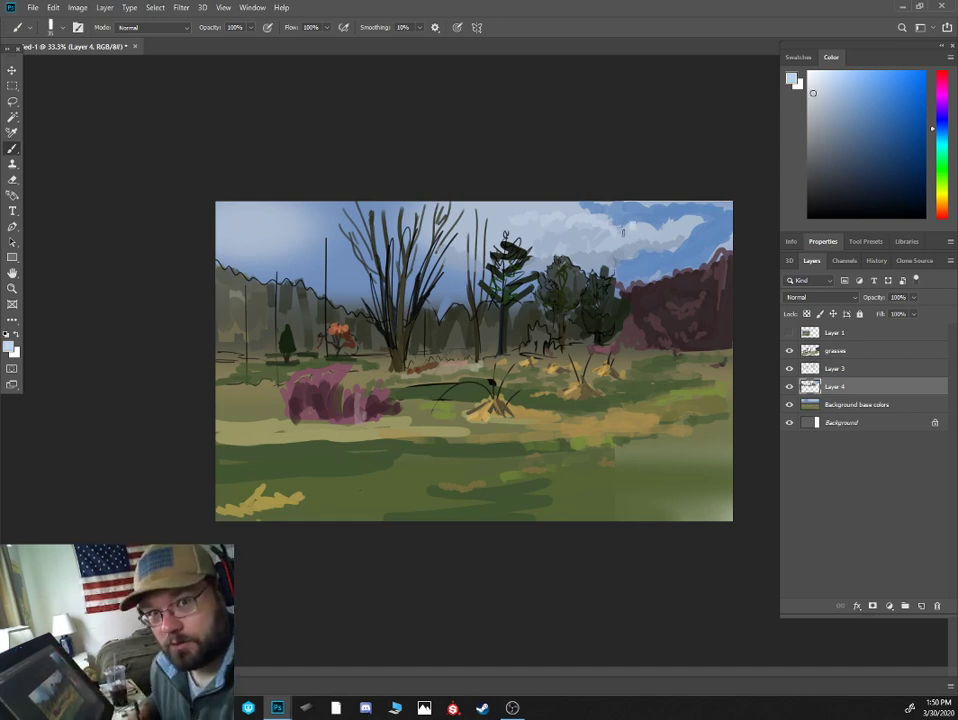
pyautogui.keyDown('alt'); pyautogui.click(622, 232); pyautogui.keyUp('alt')
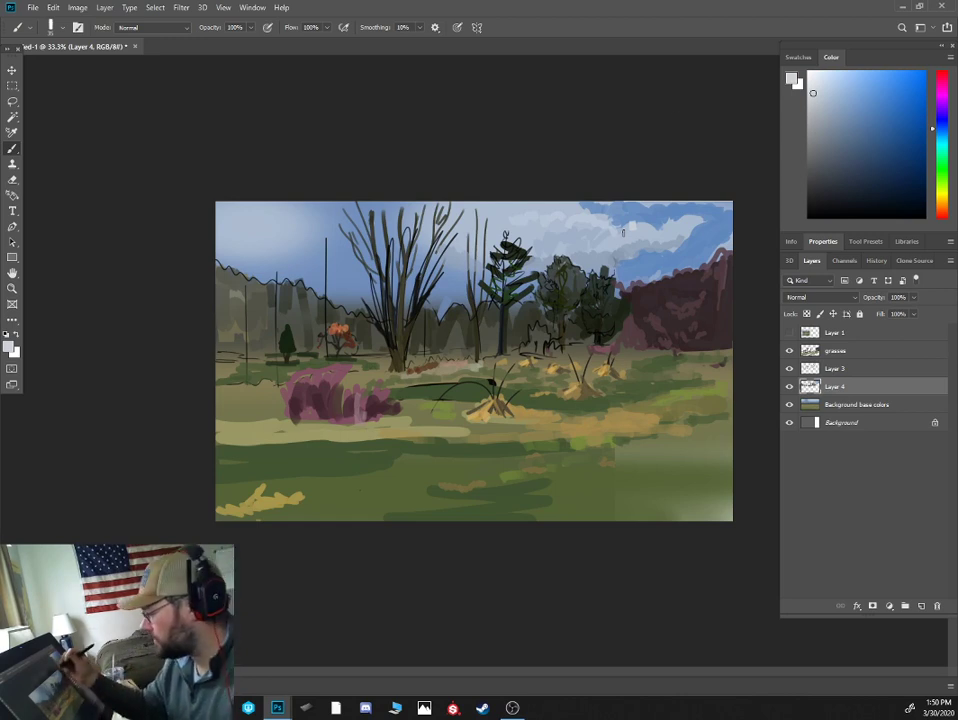
pyautogui.keyDown('alt'); pyautogui.click(638, 203); pyautogui.keyUp('alt')
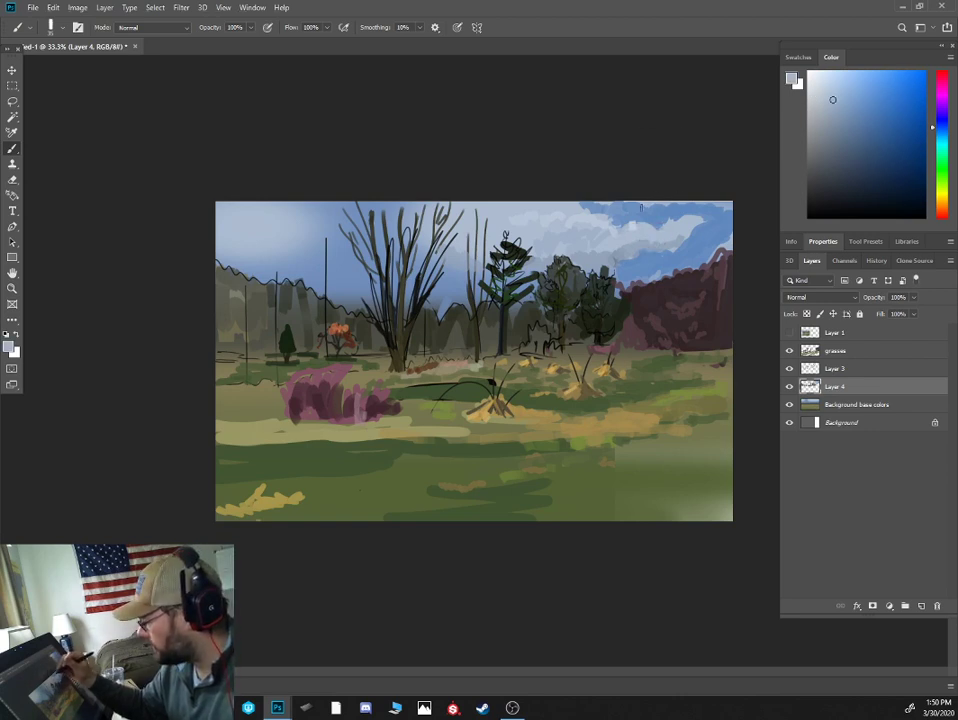
pyautogui.keyDown('alt'); pyautogui.click(627, 210); pyautogui.keyUp('alt')
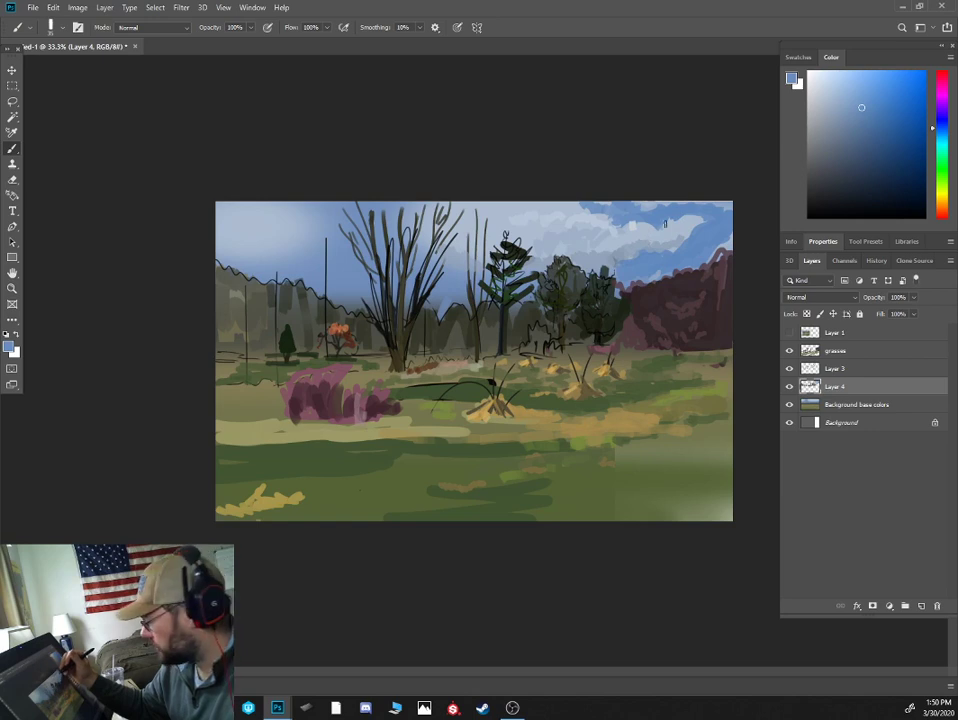
# - Add pale blue highlights and grey-blue shading to the cloud streak above the maroon hedge
pyautogui.keyDown('alt'); pyautogui.click(660, 226); pyautogui.keyUp('alt')
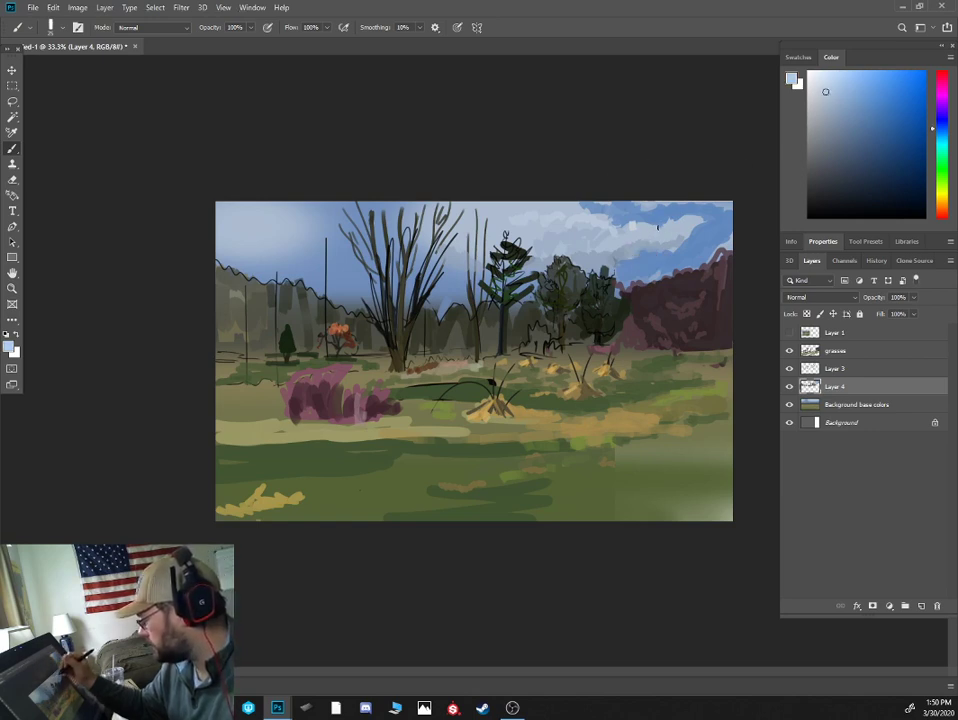
pyautogui.click(826, 85)
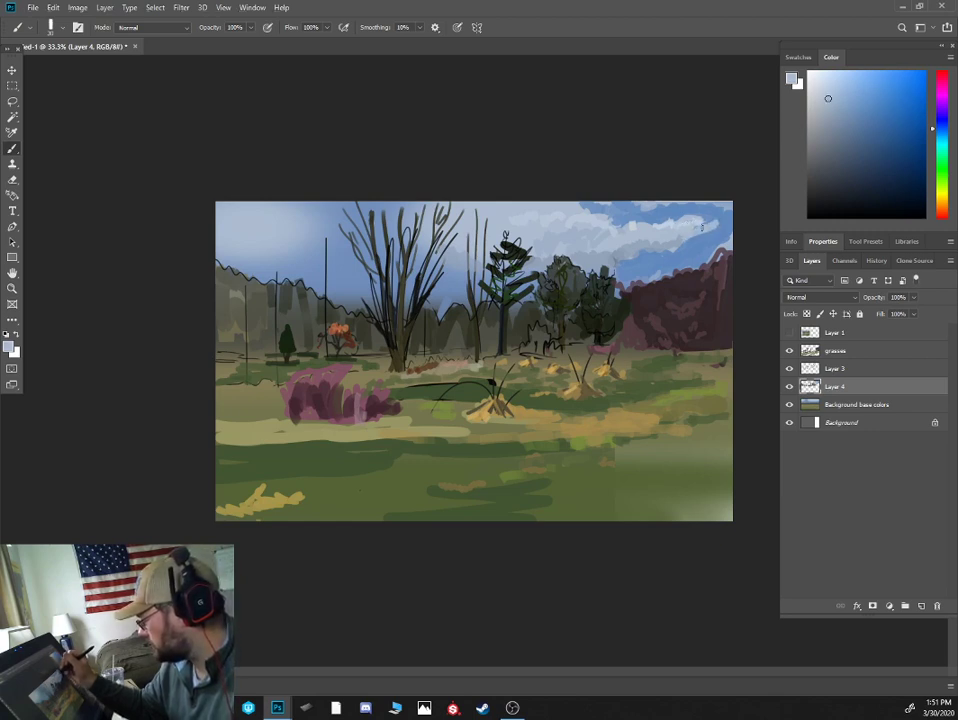
pyautogui.keyDown('alt'); pyautogui.click(678, 238); pyautogui.keyUp('alt')
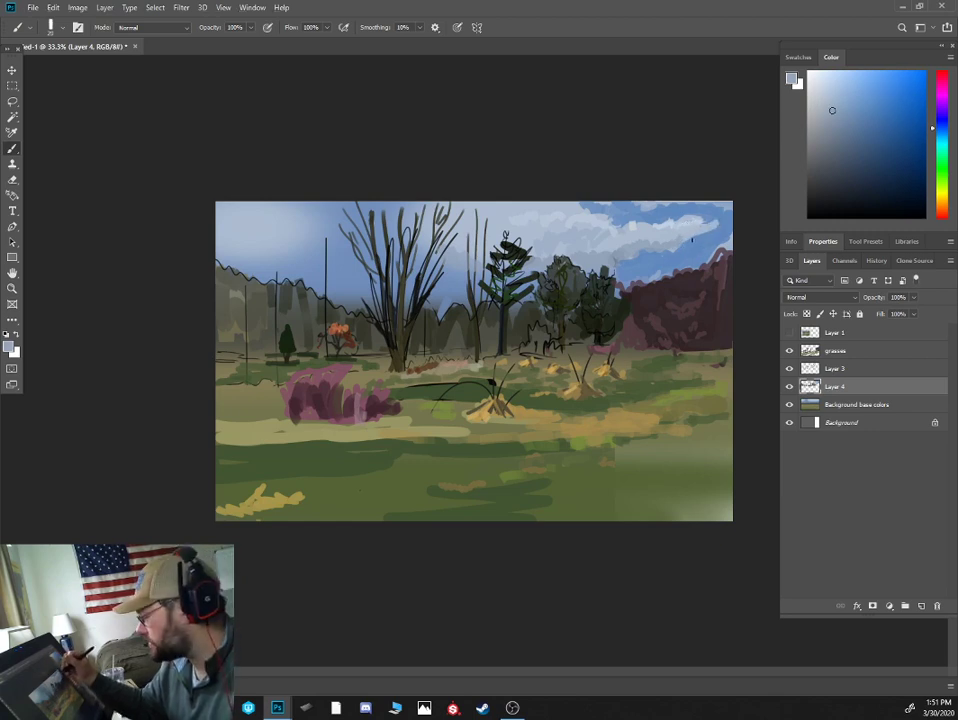
# - Paint blue sky along the upper edge from the pine past the large bare tree, with pale grey clouds behind its branches
pyautogui.keyDown('alt'); pyautogui.click(724, 226); pyautogui.keyUp('alt')
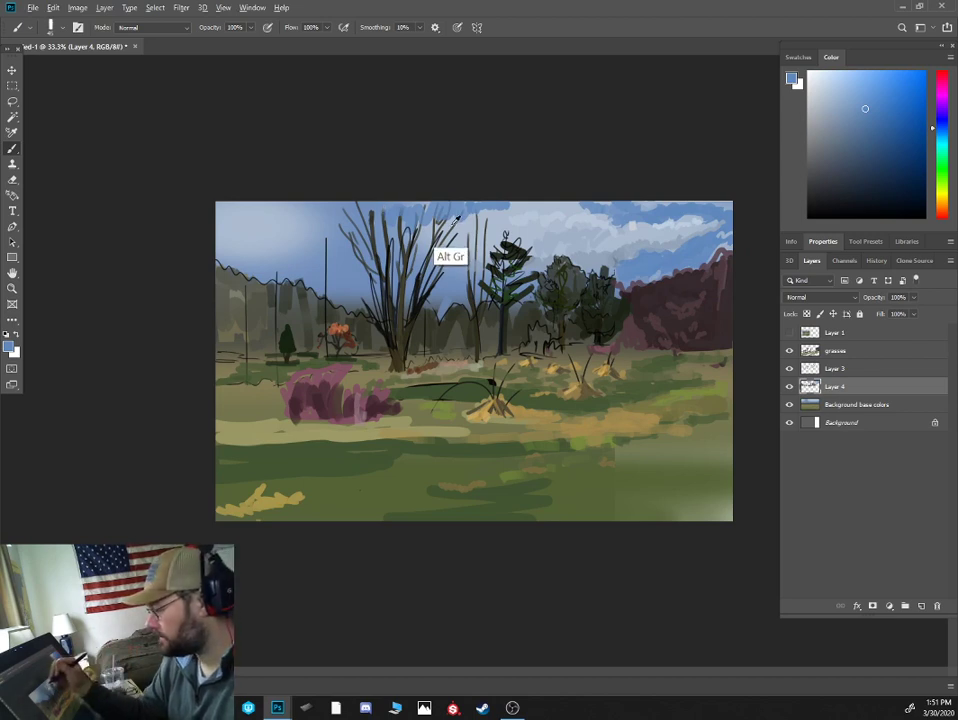
pyautogui.keyDown('alt'); pyautogui.click(426, 228); pyautogui.keyUp('alt')
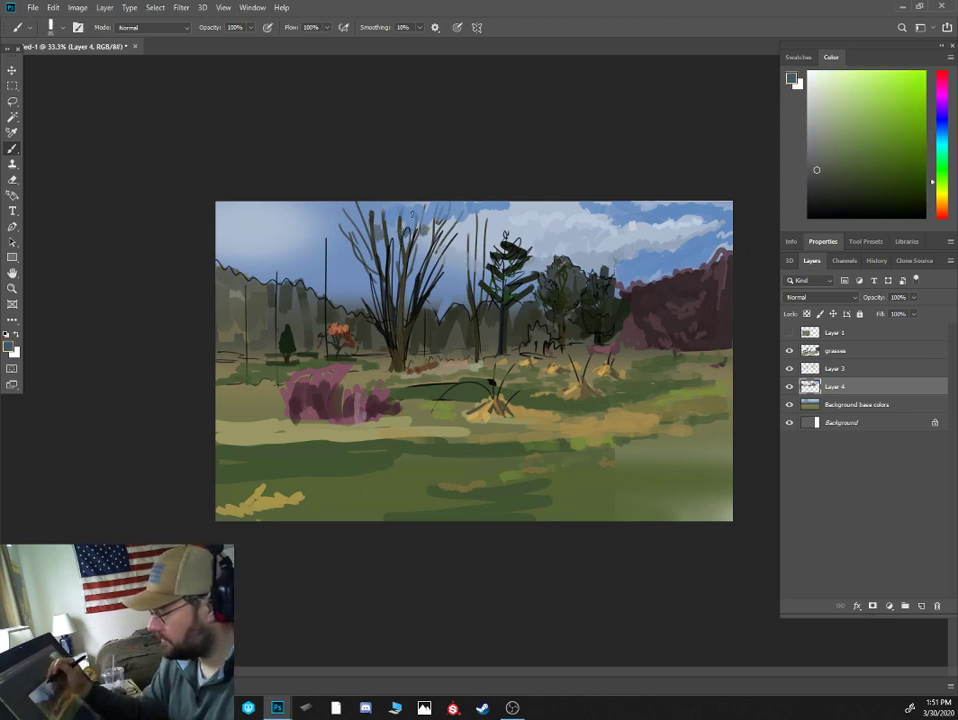
pyautogui.keyDown('alt'); pyautogui.click(411, 213); pyautogui.keyUp('alt')
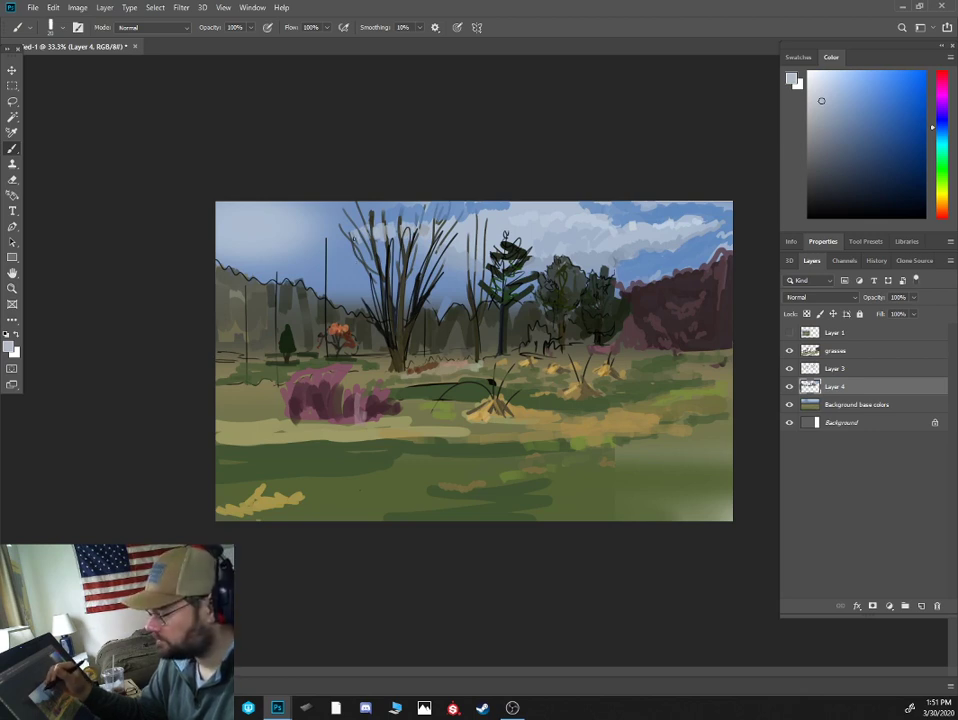
pyautogui.keyDown('alt'); pyautogui.click(317, 222); pyautogui.keyUp('alt')
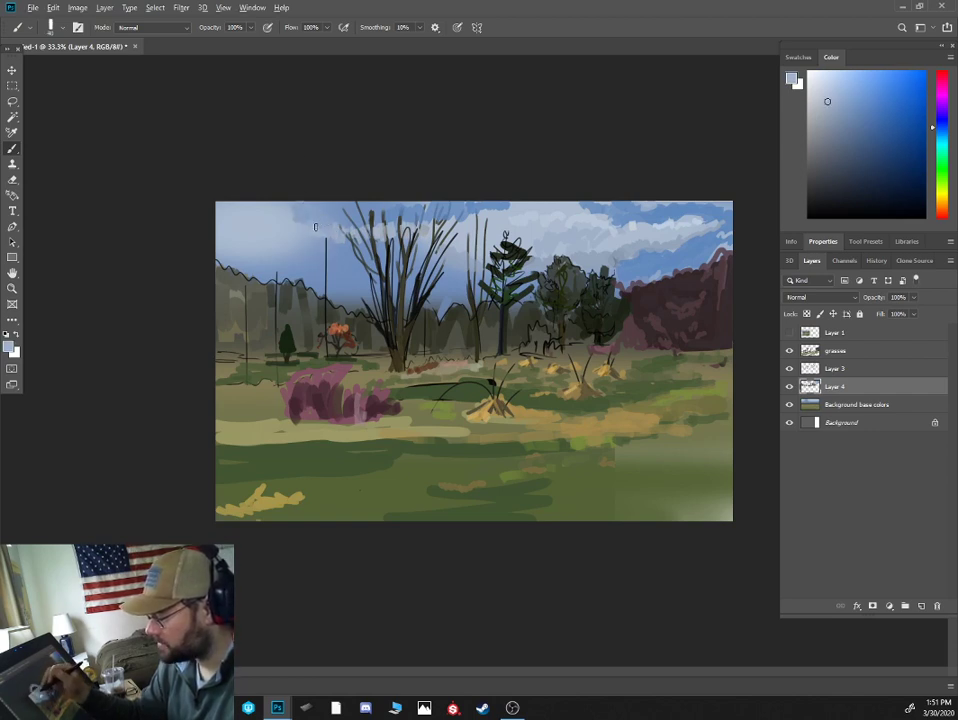
# - Blend the edge between the pale cloud in the painting's far corner and the adjoining blue sky with sampled grey-blue tones
pyautogui.keyDown('alt'); pyautogui.click(299, 226); pyautogui.keyUp('alt')
pyautogui.keyDown('alt'); pyautogui.click(290, 214); pyautogui.keyUp('alt')
pyautogui.keyDown('alt'); pyautogui.click(303, 213); pyautogui.keyUp('alt')
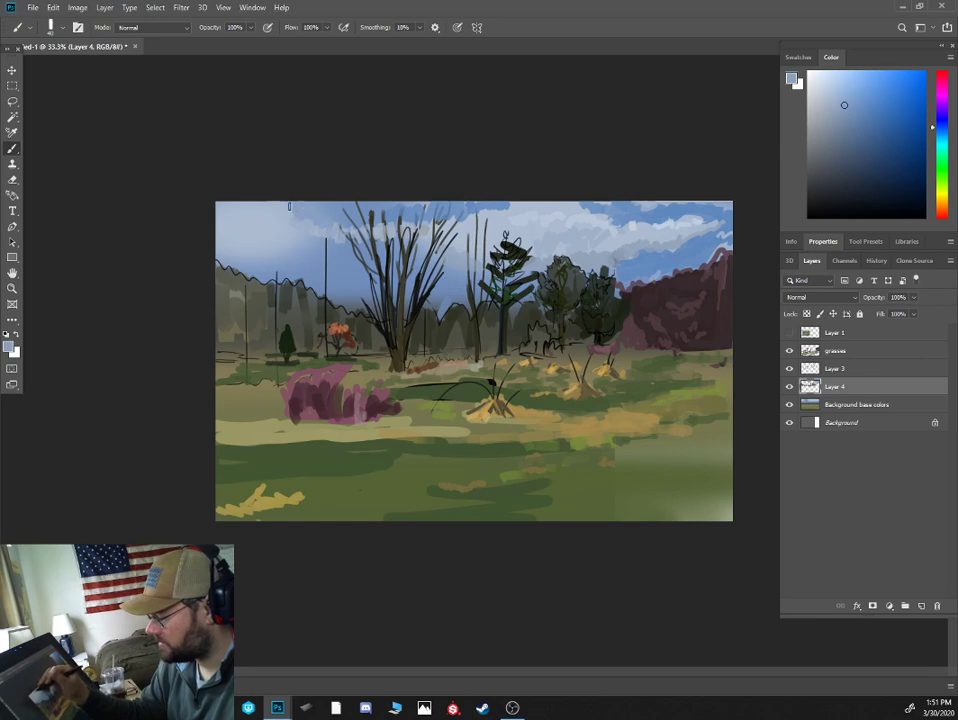
pyautogui.moveTo(290, 207); pyautogui.dragTo(267, 204)
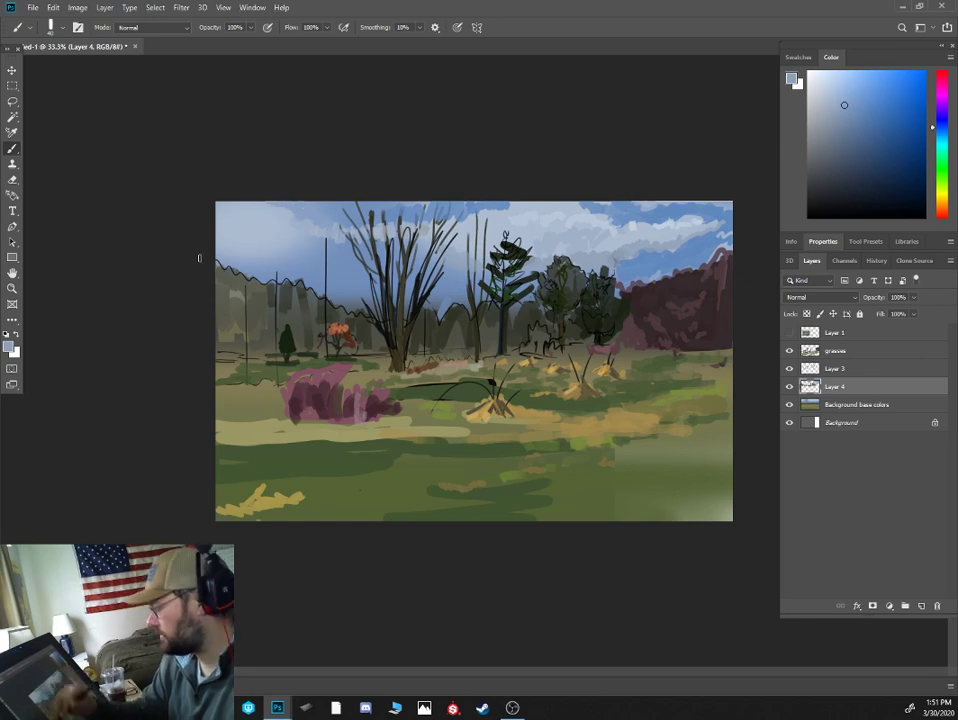
# - Brighten the cloud above the pine and round tree with sampled pale blue tones
pyautogui.keyDown('alt'); pyautogui.click(512, 207); pyautogui.keyUp('alt')
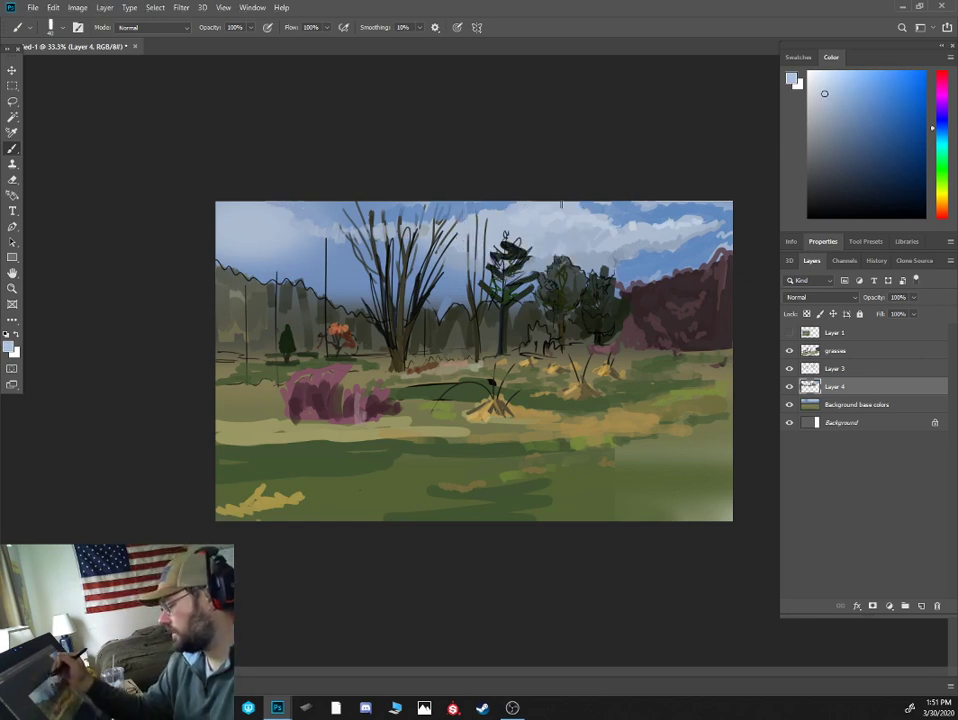
pyautogui.keyDown('alt'); pyautogui.click(552, 216); pyautogui.keyUp('alt')
pyautogui.keyDown('alt'); pyautogui.click(554, 214); pyautogui.keyUp('alt')
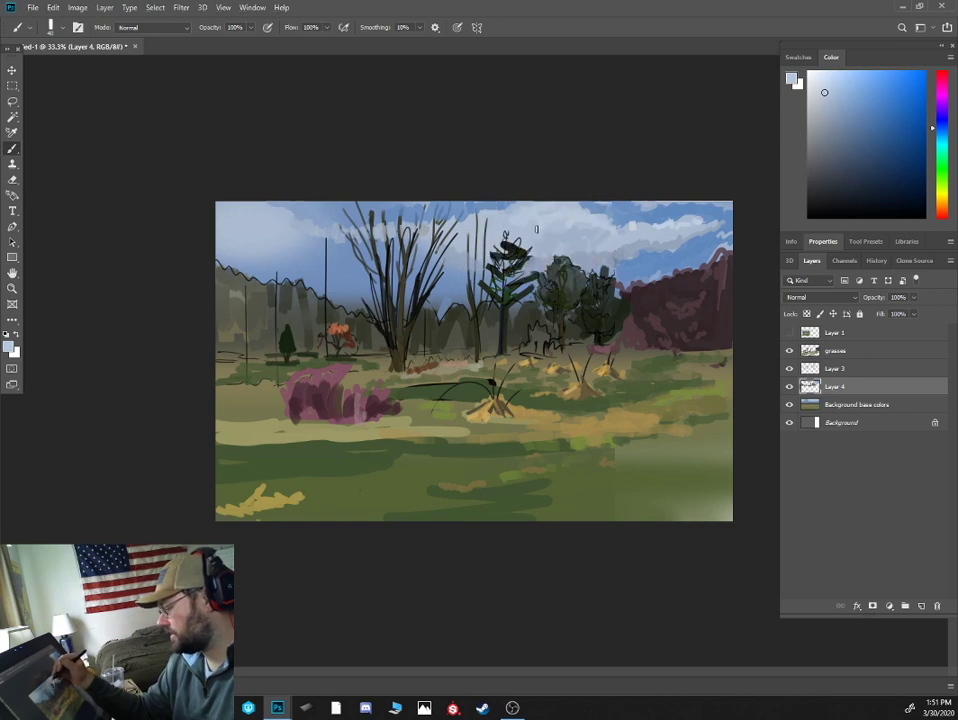
# - Add foliage strokes to the pine's crown in its sampled near-black green and sample the blue of the sky beside it
pyautogui.keyDown('alt'); pyautogui.click(506, 243); pyautogui.keyUp('alt')
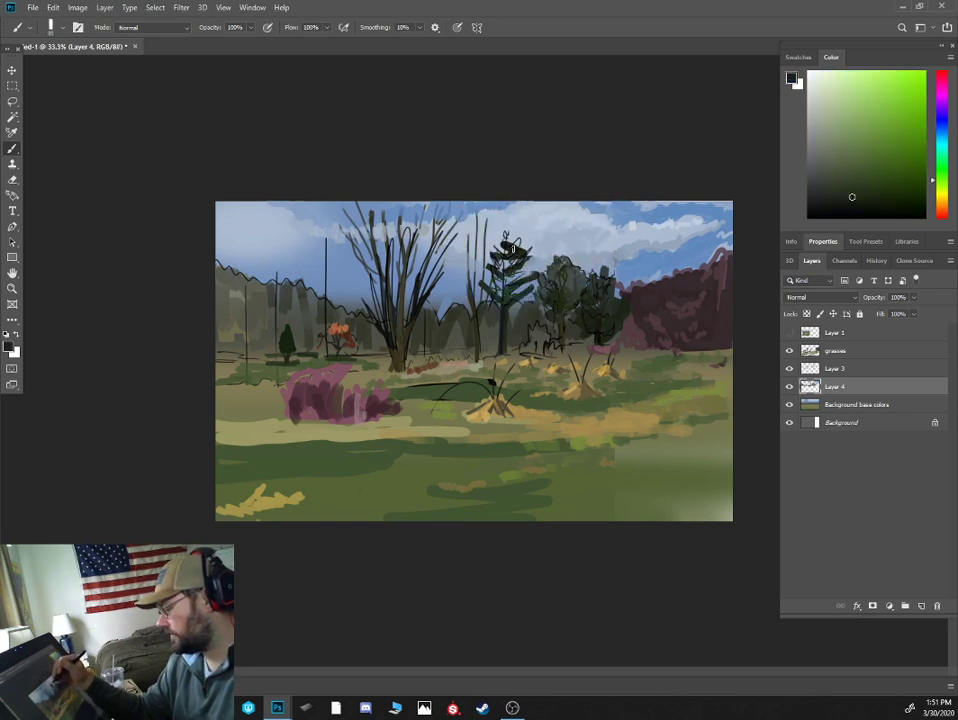
pyautogui.moveTo(513, 249); pyautogui.dragTo(518, 241)
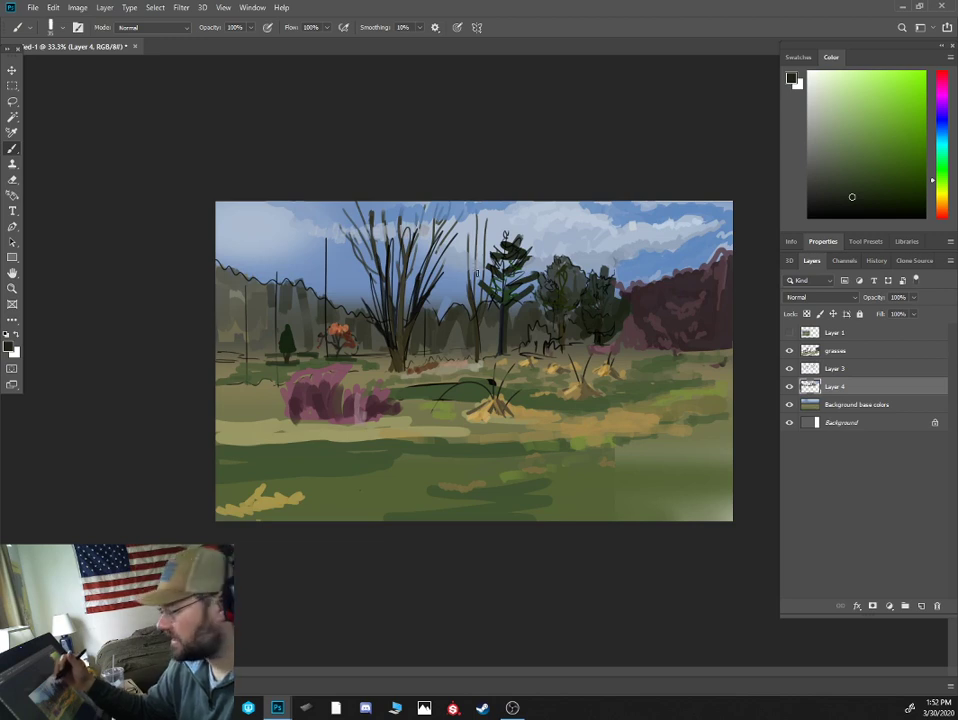
pyautogui.keyDown('alt'); pyautogui.click(489, 211); pyautogui.keyUp('alt')
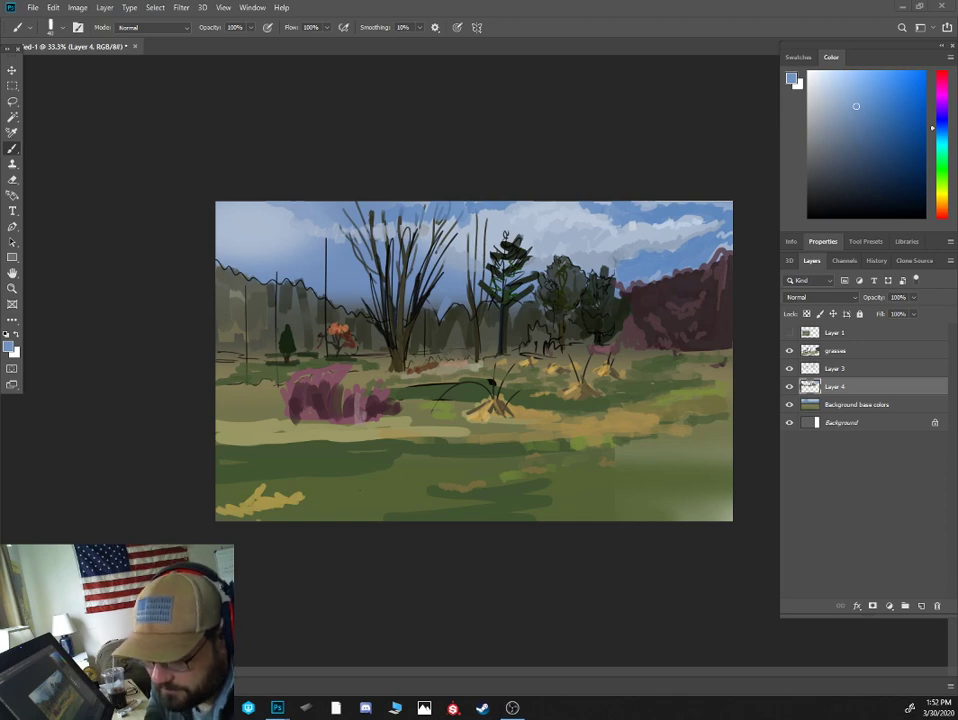
# - Switch to the browser and look over the YouTube page of "fire marshall bill at magic show"
pyautogui.moveTo(0, 212); pyautogui.dragTo(298, 91)
pyautogui.click(326, 279)
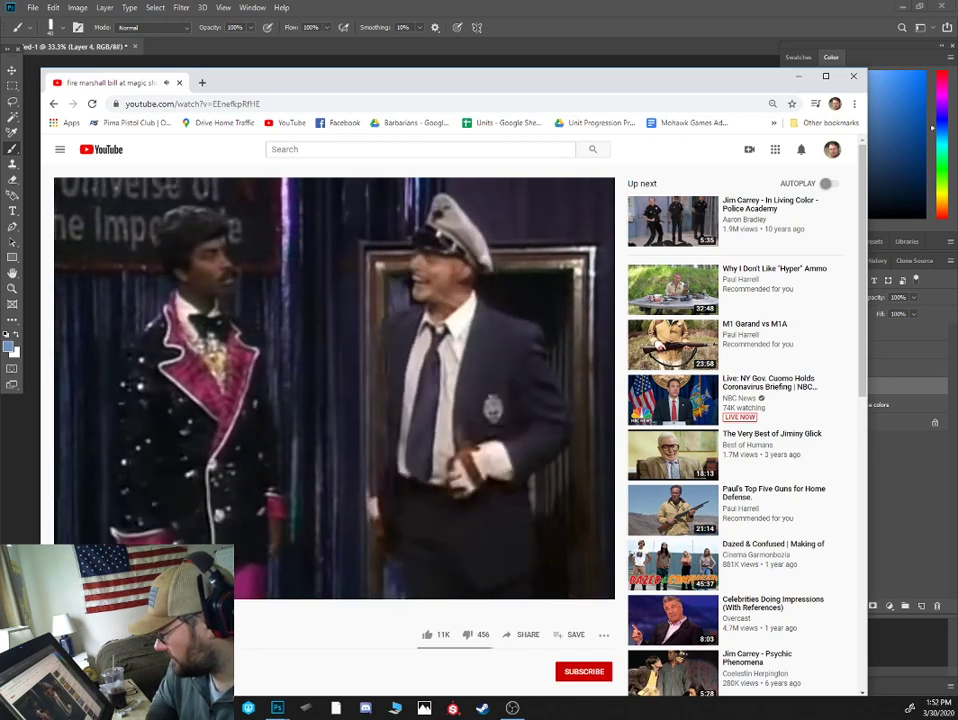
pyautogui.scroll(-5, 234, 582)
pyautogui.scroll(1, 205, 496)
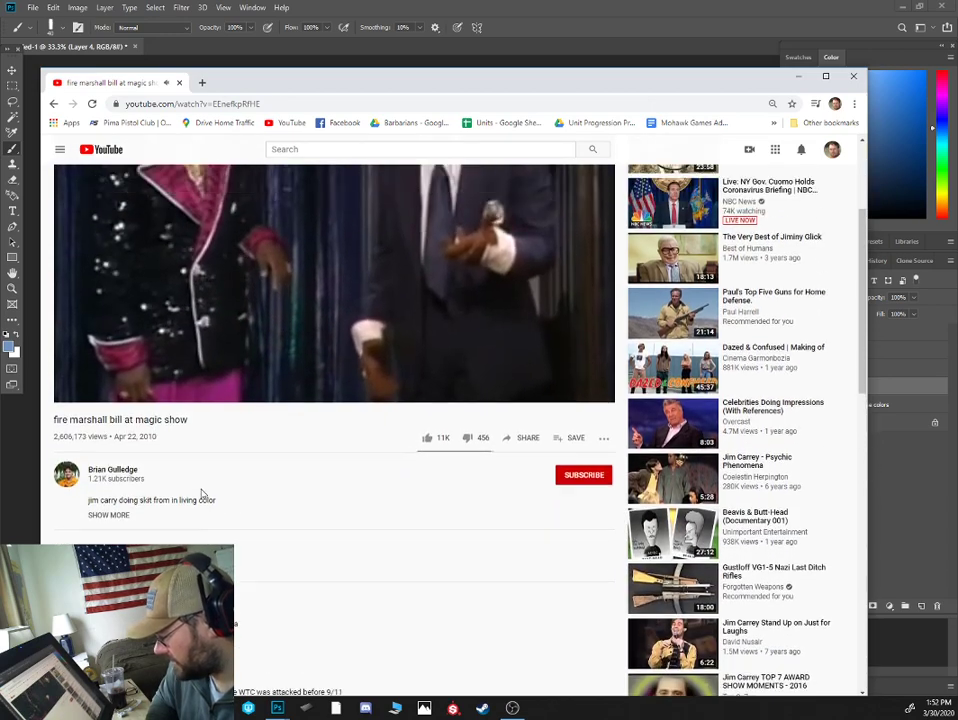
pyautogui.scroll(3, 329, 577)
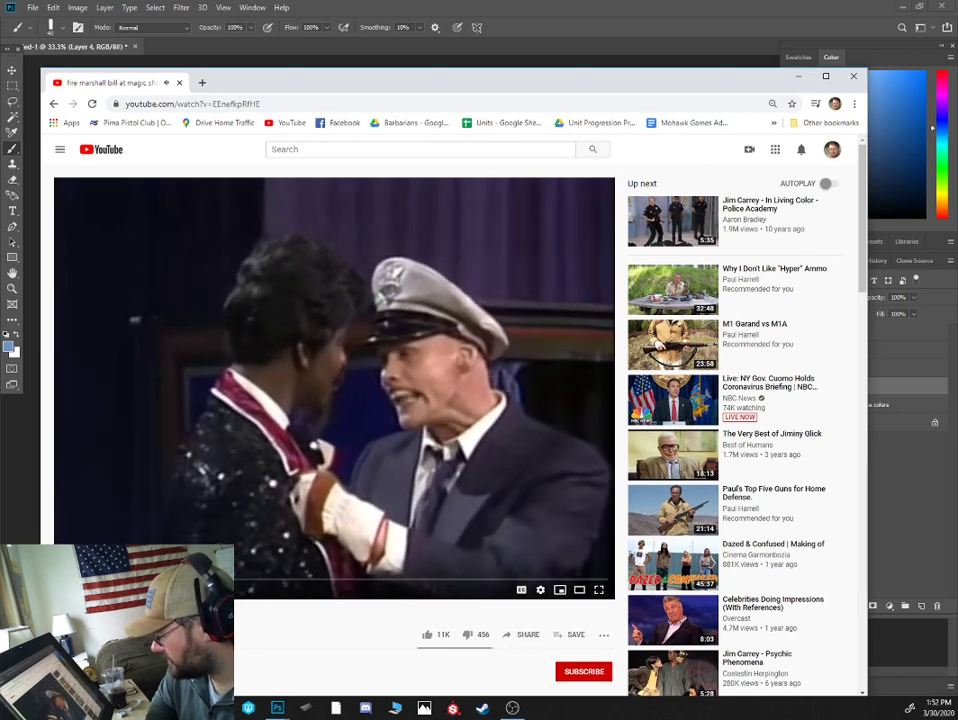
pyautogui.click(450, 58)
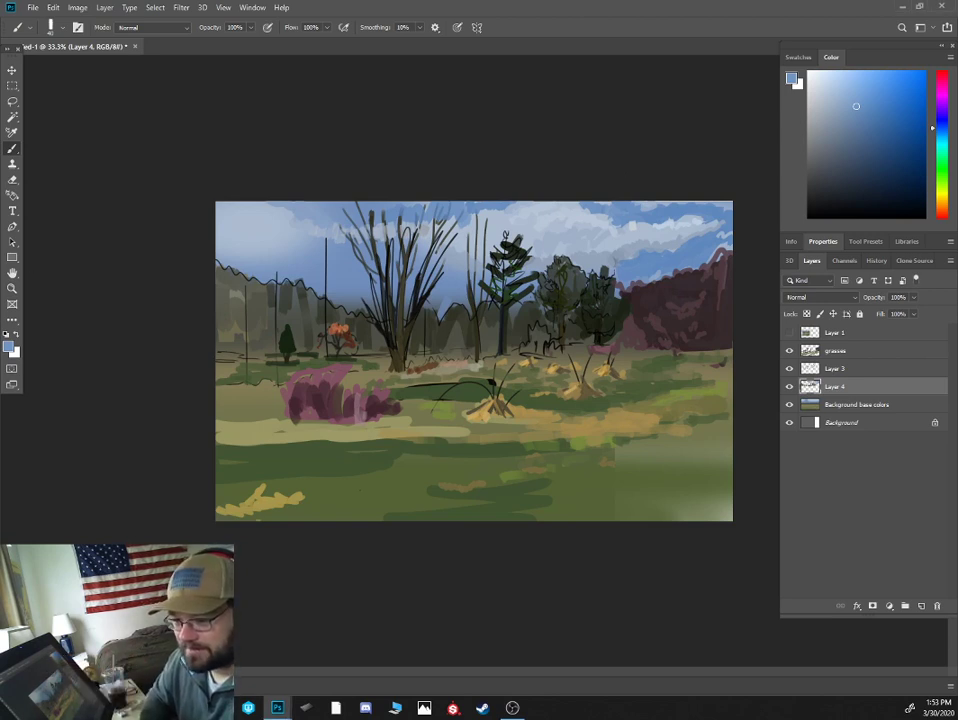
# - Sample a muted olive green from the grass beside the arched stalk in the middle of the painting
pyautogui.hotkey('ctrl', 'Tab')
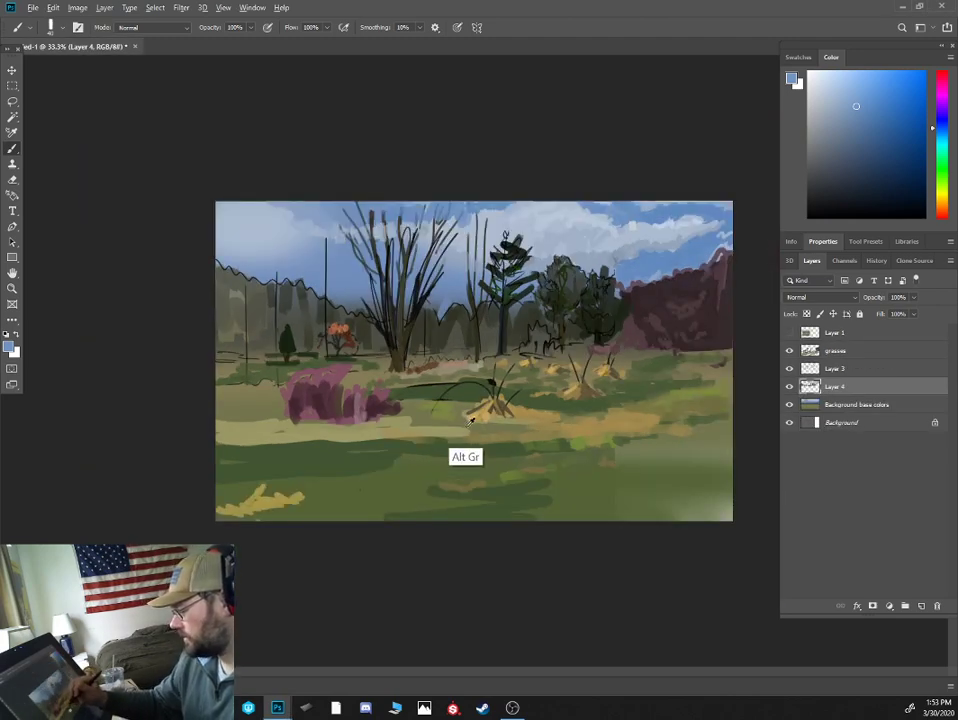
pyautogui.keyDown('alt'); pyautogui.click(438, 393); pyautogui.keyUp('alt')
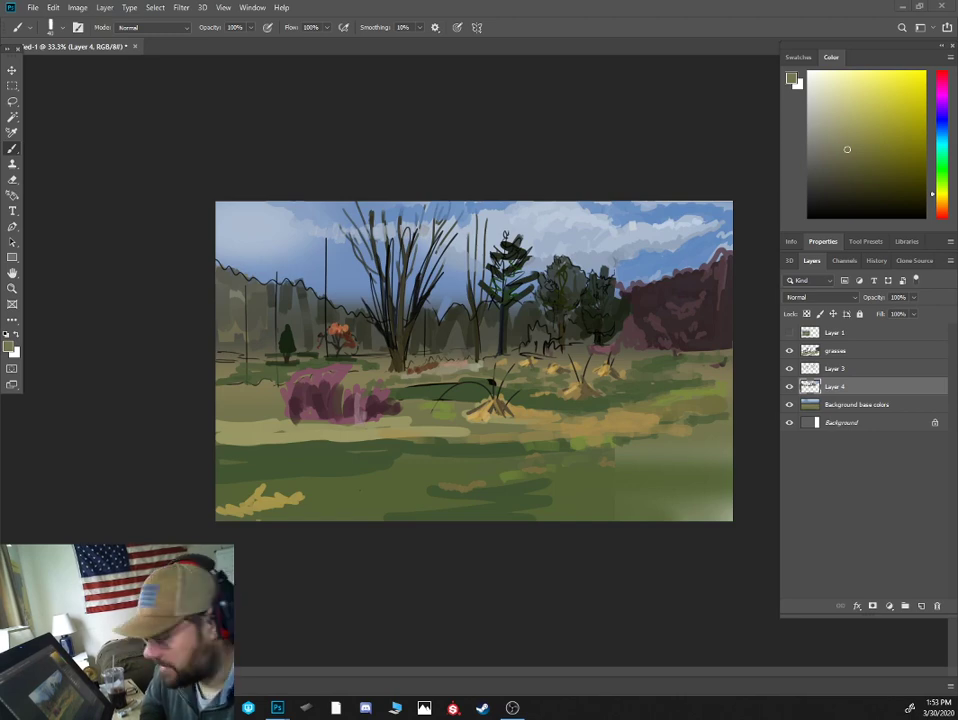
# - Open the first armoured vehicle picture from the reference "hardware" folder in the photo viewer
pyautogui.moveTo(0, 258); pyautogui.dragTo(407, 144)
pyautogui.click(173, 300)
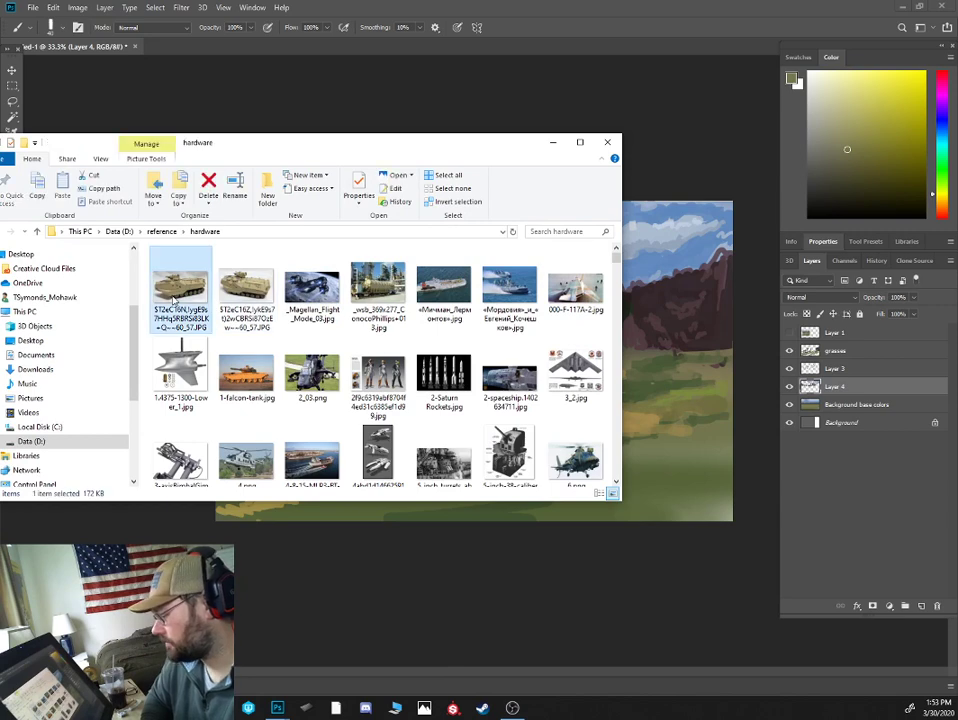
pyautogui.doubleClick(173, 300)
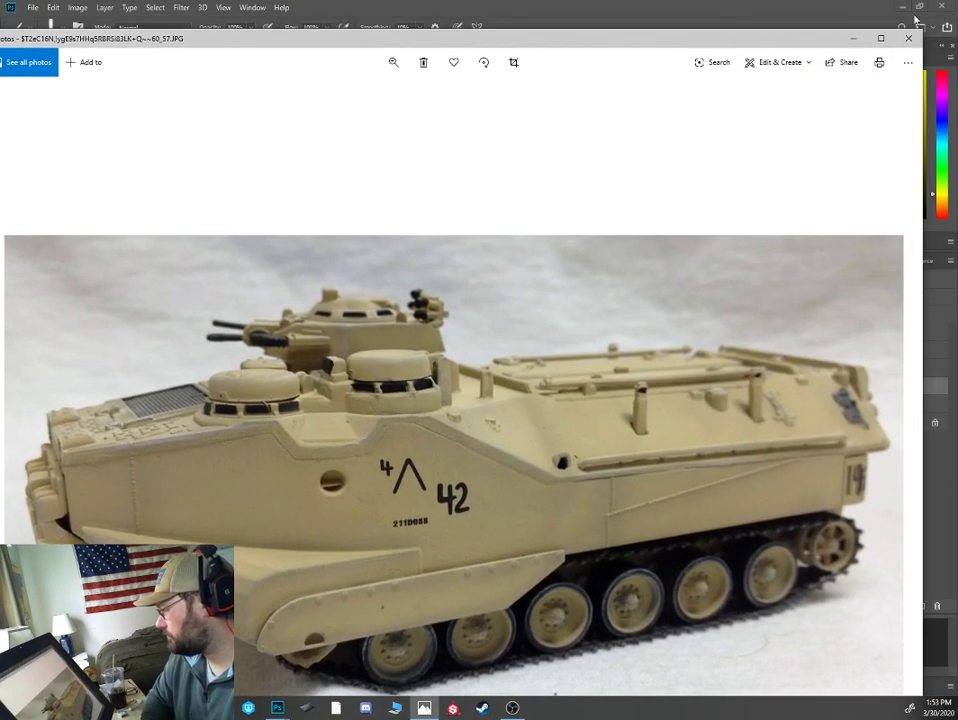
pyautogui.moveTo(690, 36); pyautogui.dragTo(819, 95)
pyautogui.moveTo(217, 147); pyautogui.dragTo(0, 150)
pyautogui.click(663, 432)
# - Browse through the aircraft, vehicle and spaceship pictures in the hardware reference folder
pyautogui.press('Right')
pyautogui.press('Right')
pyautogui.press('Right')
pyautogui.press('Right')
pyautogui.press('Right')
pyautogui.press('Right')
pyautogui.press('Right')
pyautogui.moveTo(602, 95); pyautogui.dragTo(203, 27)
pyautogui.press('Right')
pyautogui.press('Right')
pyautogui.press('Right')
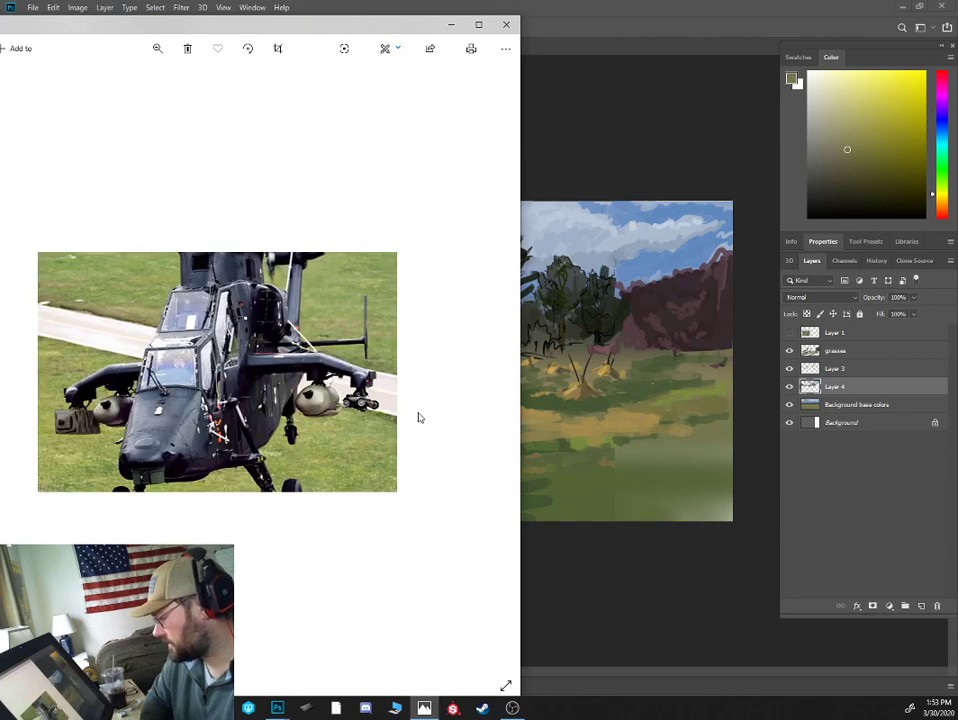
pyautogui.press('Right')
pyautogui.press('Right')
pyautogui.press('Right')
pyautogui.press('Right')
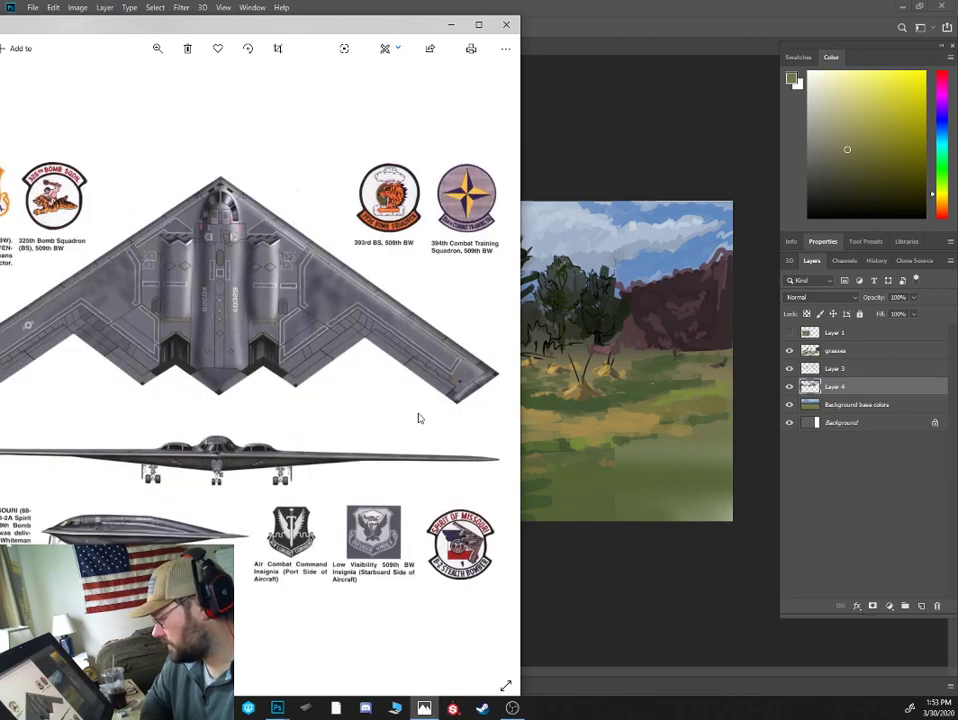
pyautogui.press('Right')
pyautogui.press('Right')
pyautogui.press('Right')
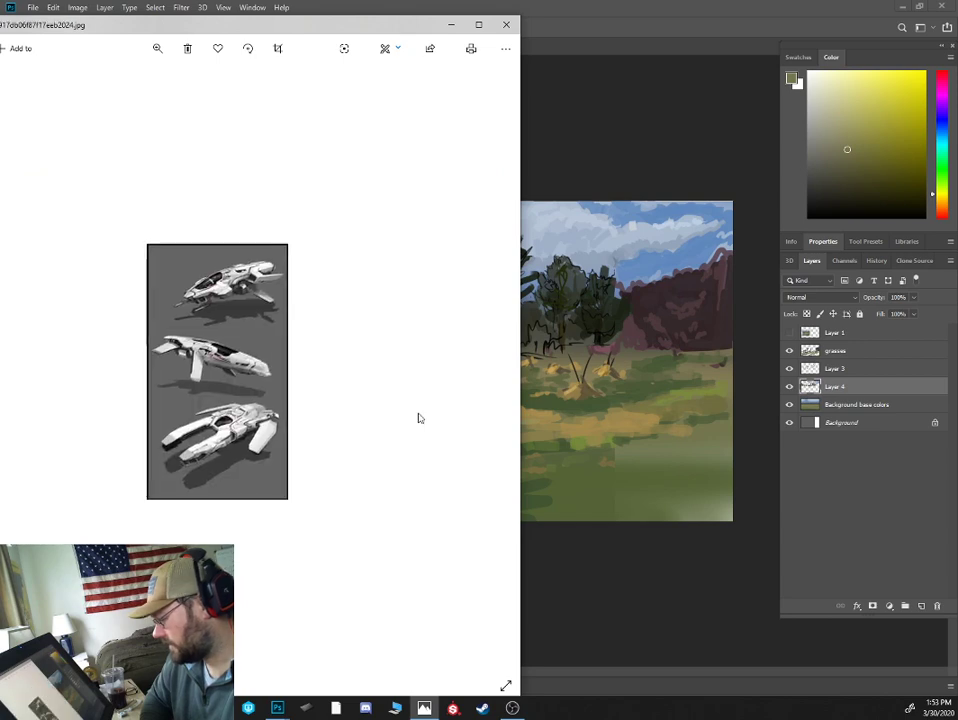
# - Browse the aircraft, vehicle and industrial reference photos for a subject to paint, stopping at the tank photo 14-ton.jpg
pyautogui.press('Right')
pyautogui.press('Right')
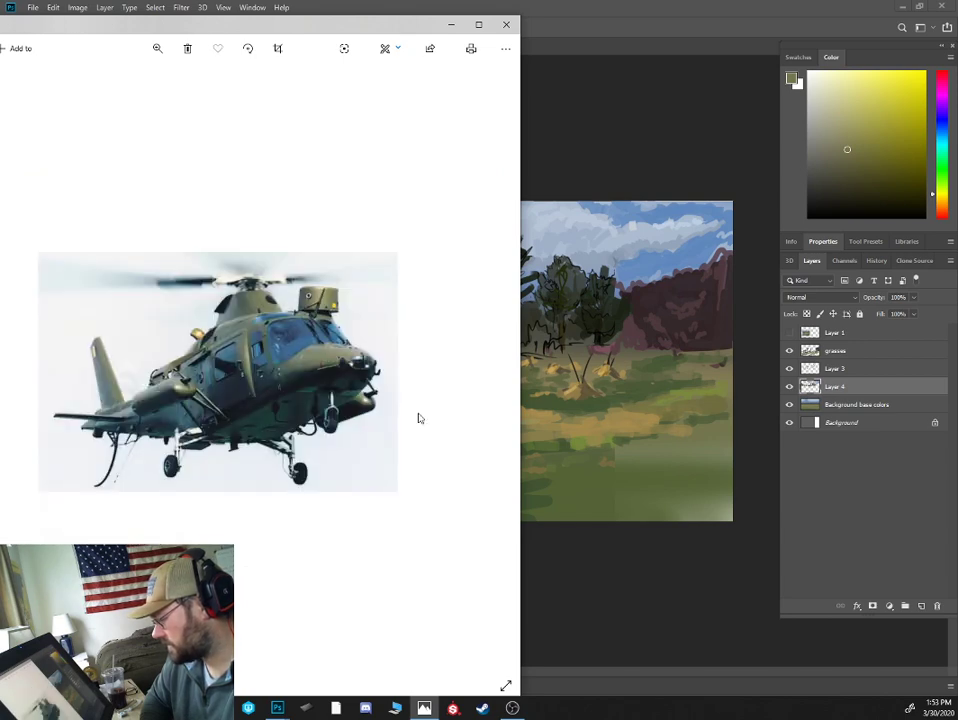
pyautogui.press('Right')
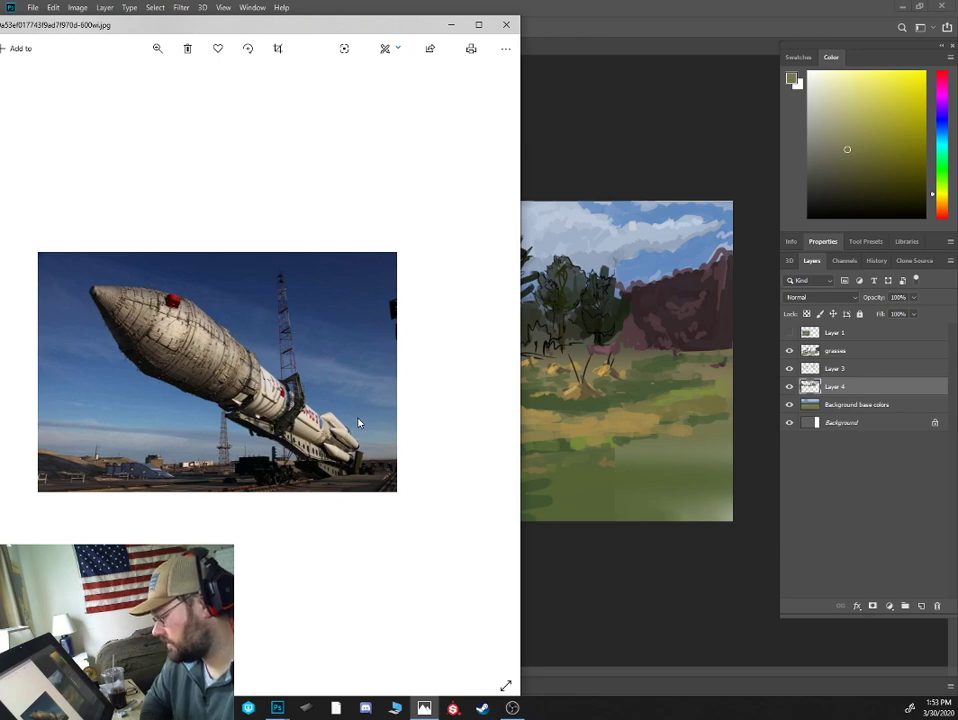
pyautogui.press('Right')
pyautogui.press('Right')
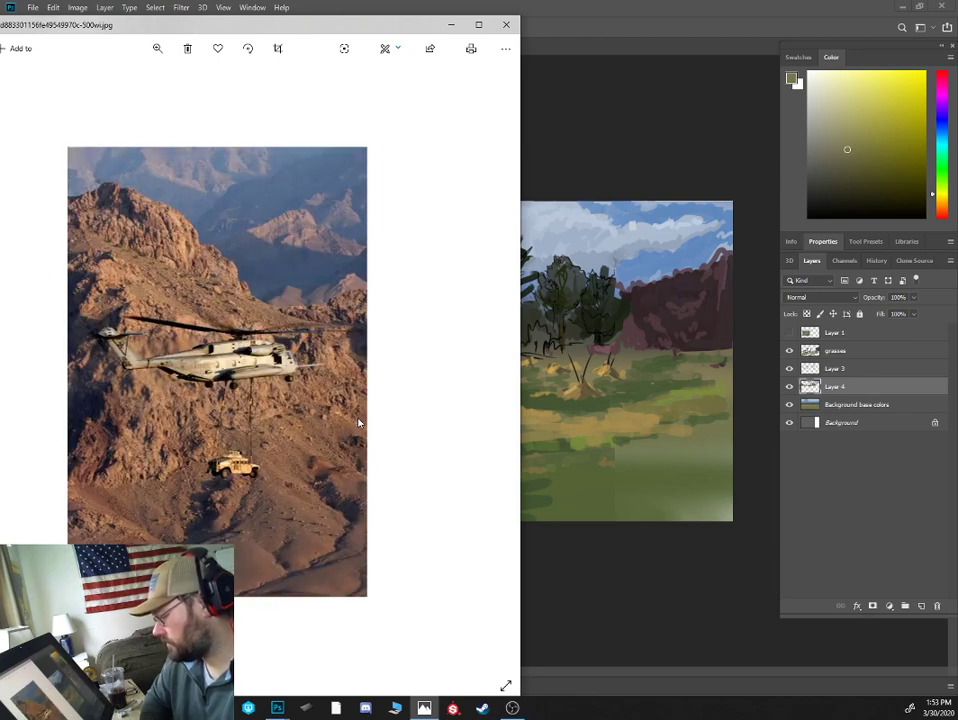
pyautogui.press('Right')
pyautogui.press('Right')
pyautogui.press('Right')
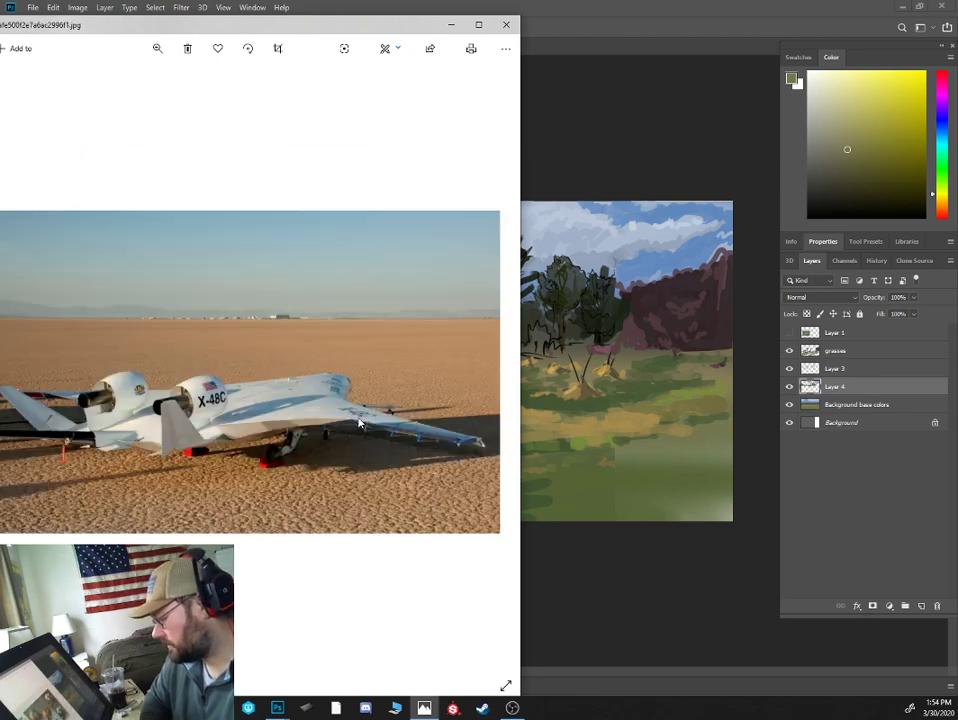
pyautogui.press('Right')
pyautogui.press('Right')
pyautogui.press('Right')
pyautogui.press('Right')
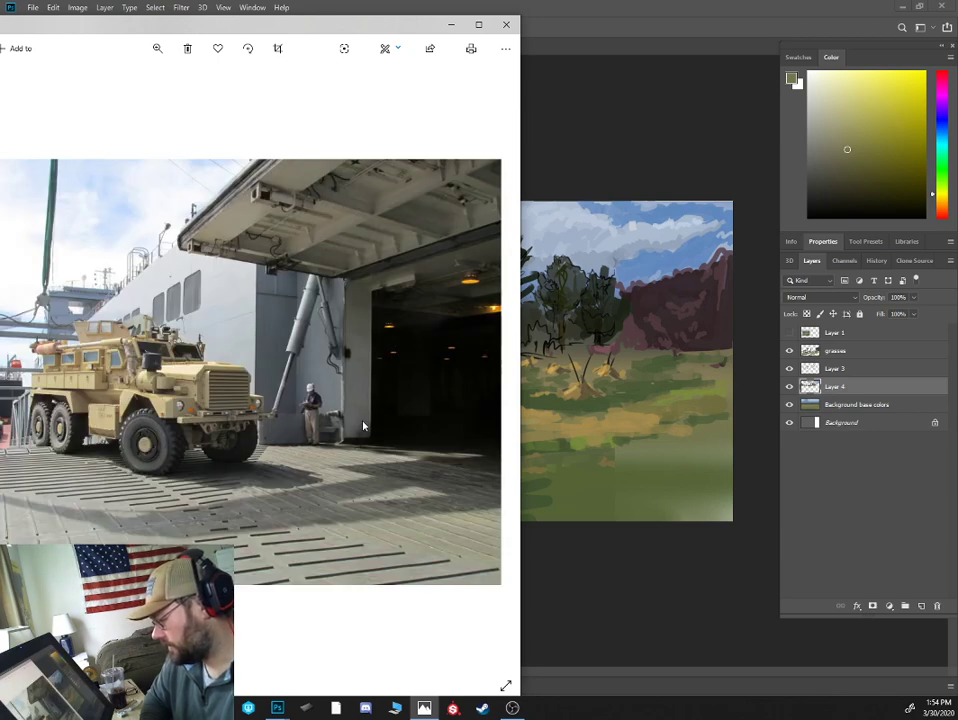
pyautogui.press('Right')
pyautogui.press('Right')
pyautogui.press('Right')
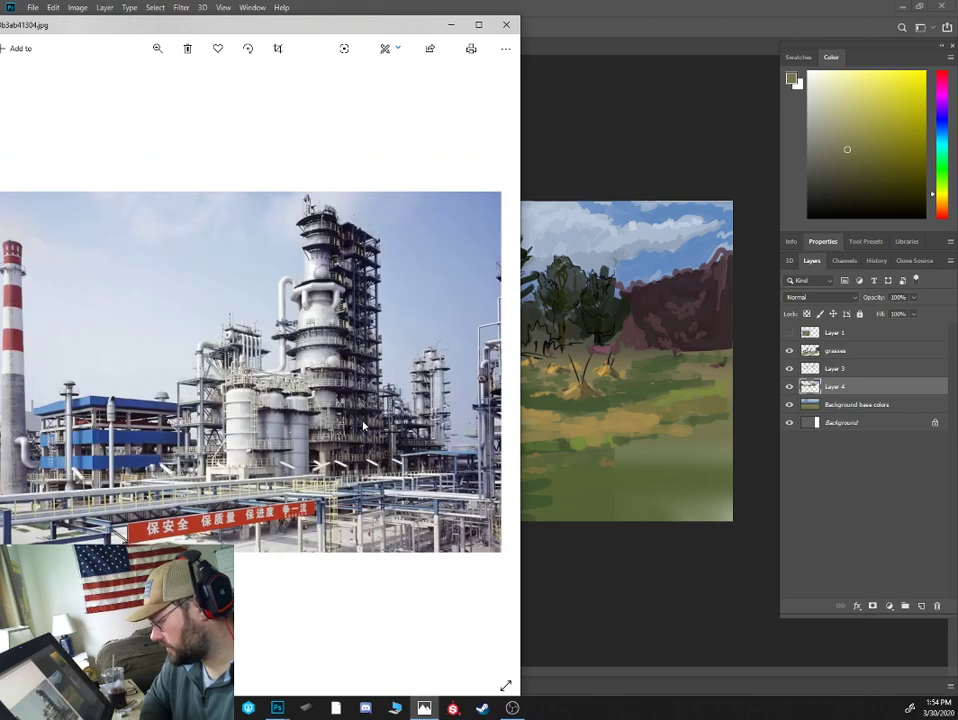
pyautogui.press('Left')
pyautogui.press('Right')
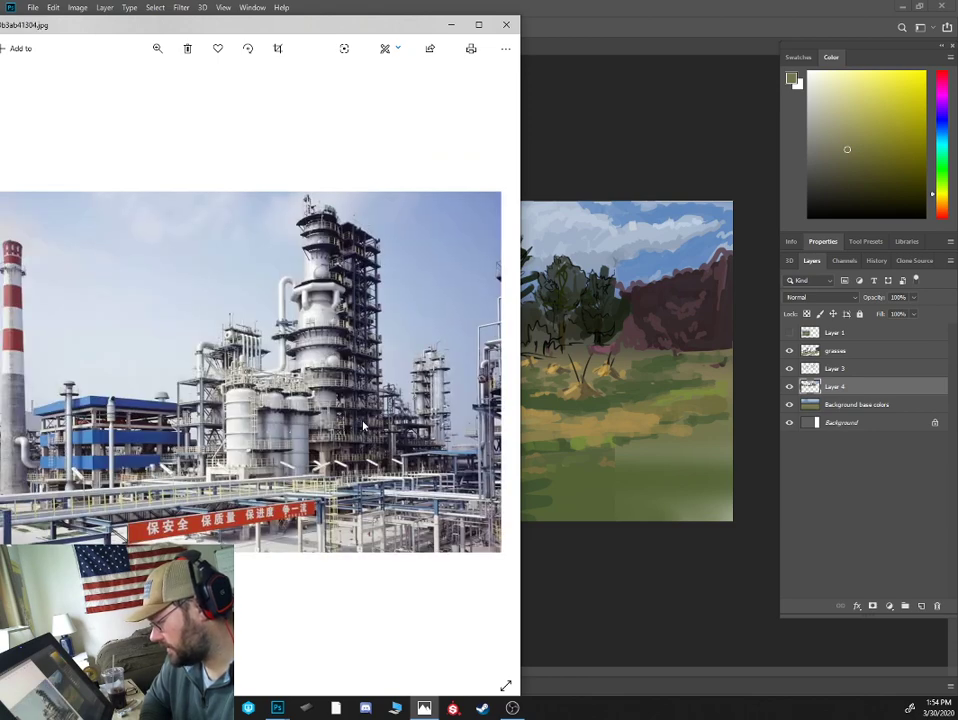
pyautogui.press('Left')
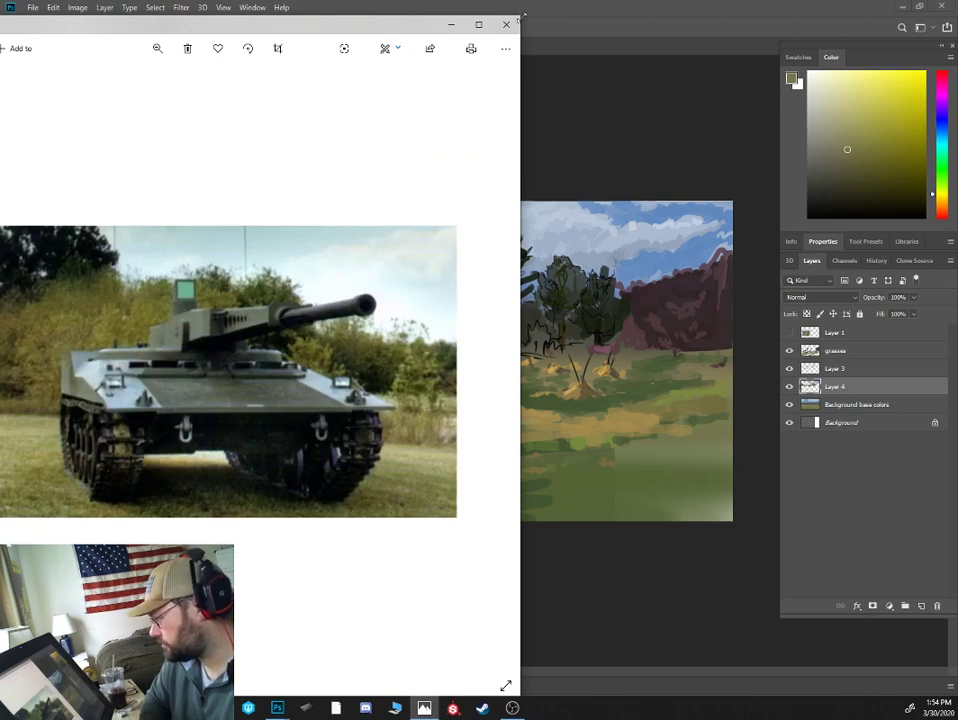
# - Shrink the tank photo's window so the canvas is reachable, and float the Untitled-1 document in its own window
pyautogui.moveTo(520, 16); pyautogui.dragTo(355, 360)
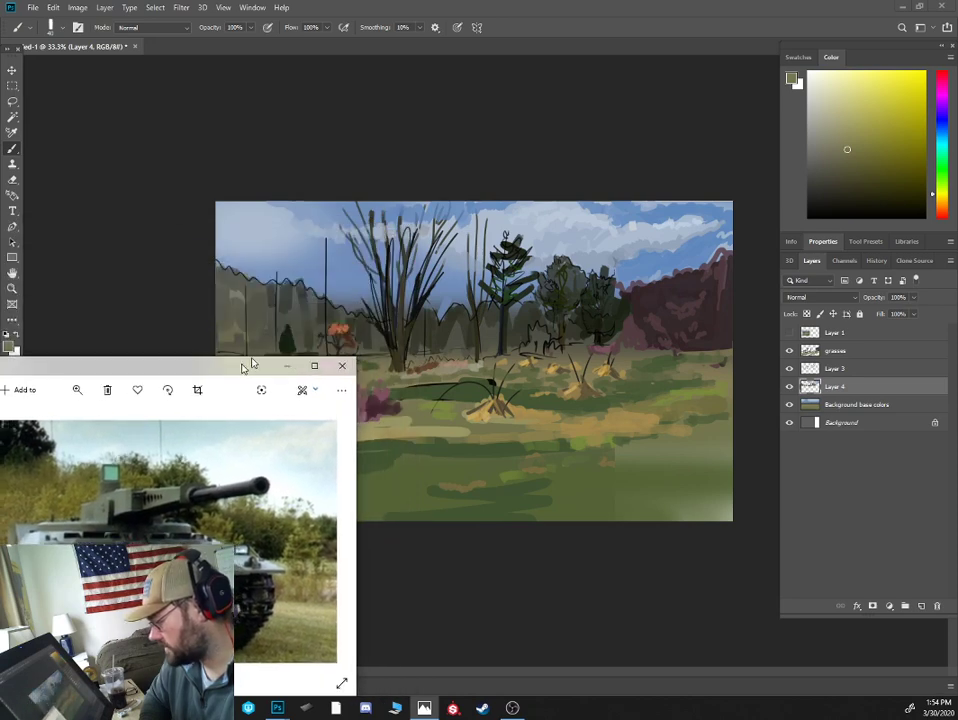
pyautogui.moveTo(252, 364); pyautogui.dragTo(350, 110)
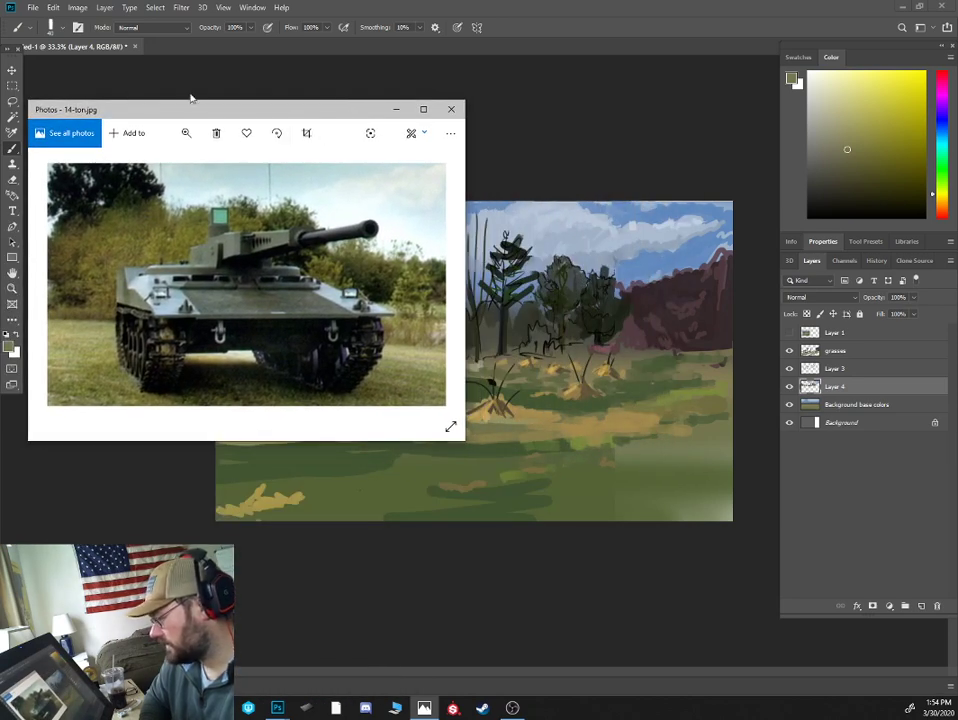
pyautogui.moveTo(93, 46); pyautogui.dragTo(218, 150)
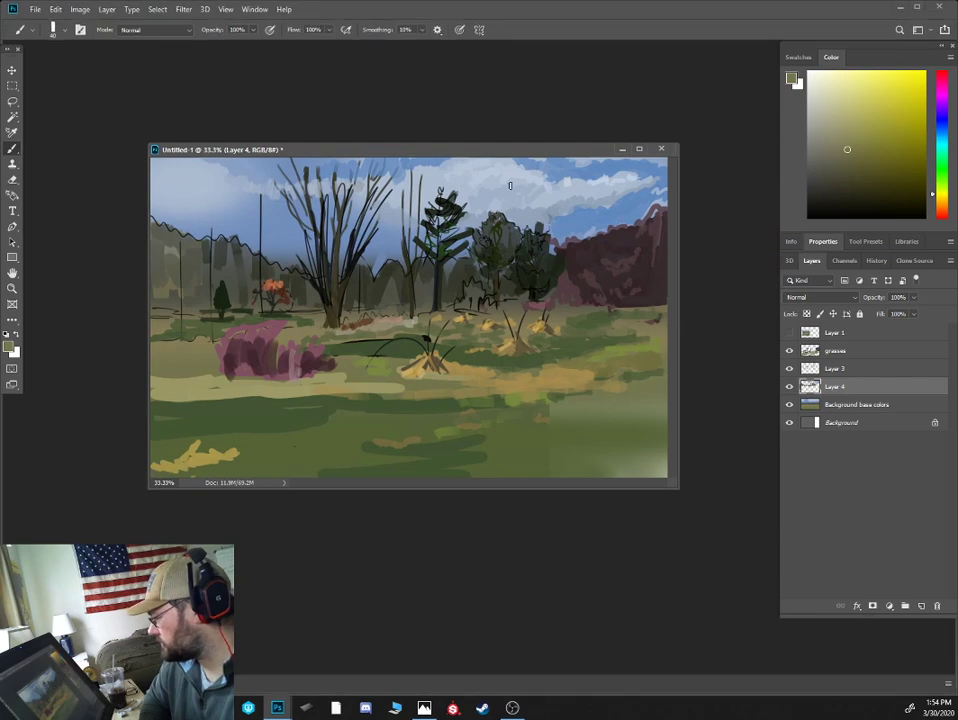
# - Move the tank photo's window off to the neighbouring monitor and bring the Untitled-1 painting back to the front
pyautogui.click(917, 7)
pyautogui.moveTo(203, 111); pyautogui.dragTo(0, 175)
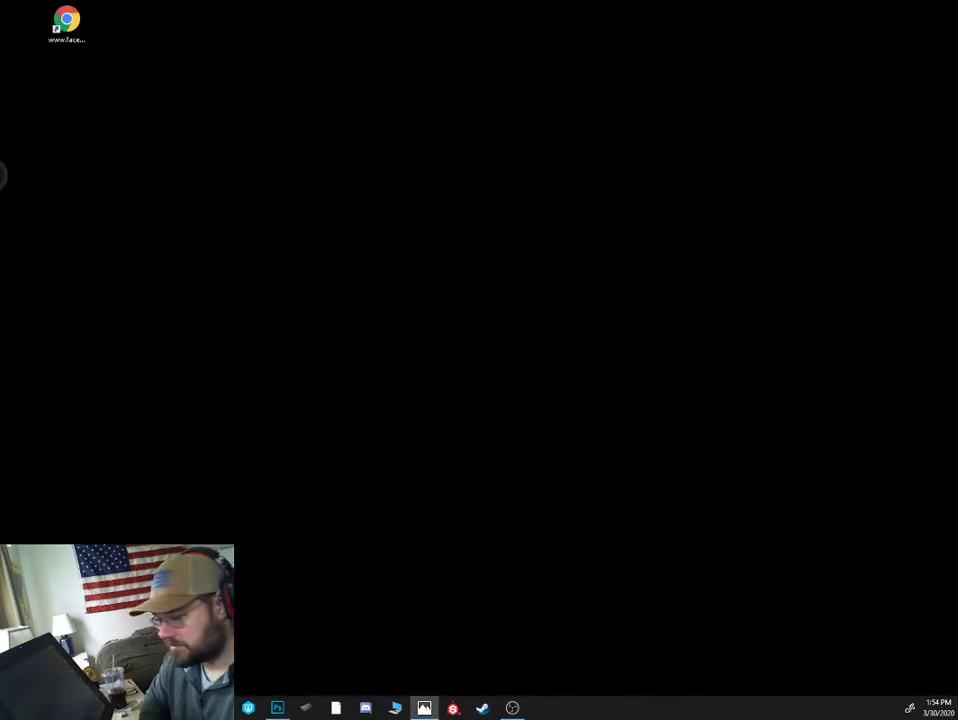
pyautogui.click(277, 708)
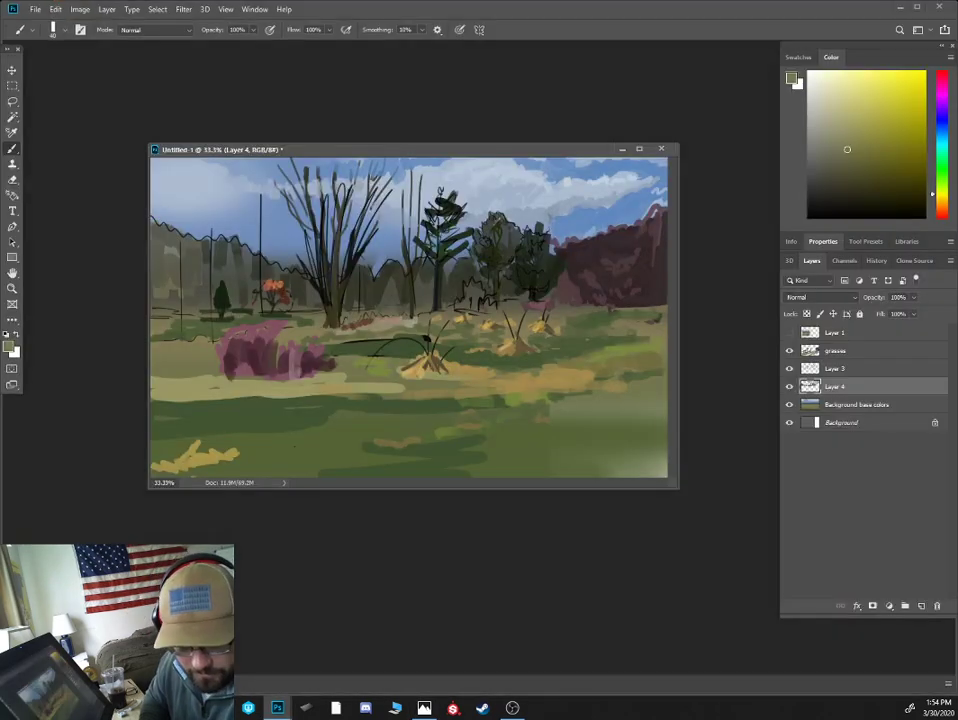
pyautogui.hotkey('alt', 'Tab')
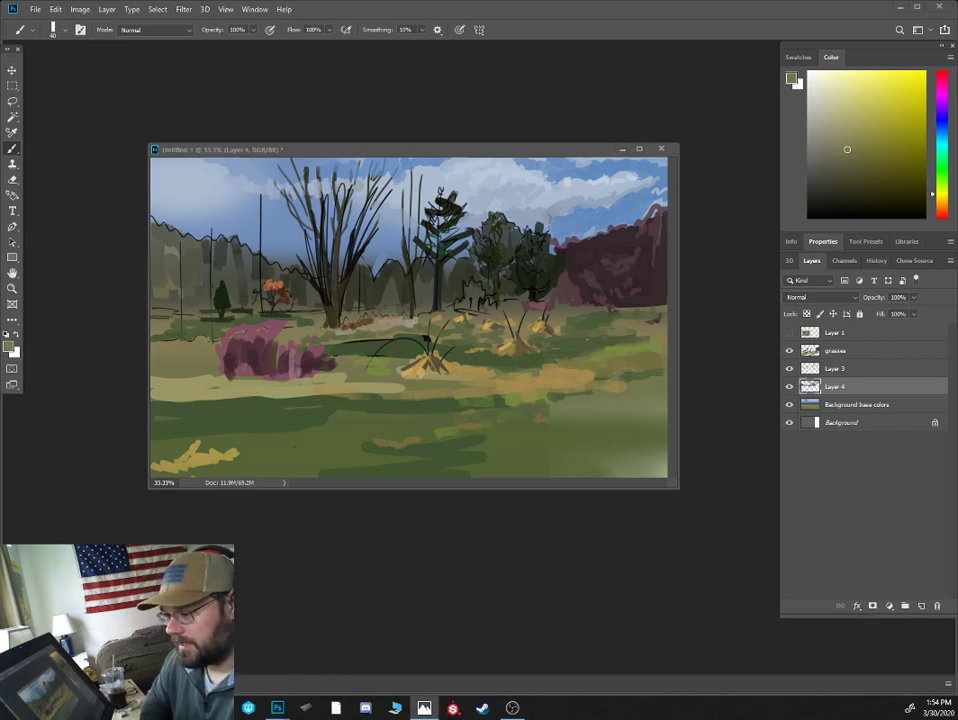
# - Add a new layer directly above the grasses layer and enlarge the floating document window
pyautogui.click(860, 350)
pyautogui.click(921, 605)
pyautogui.press('d')
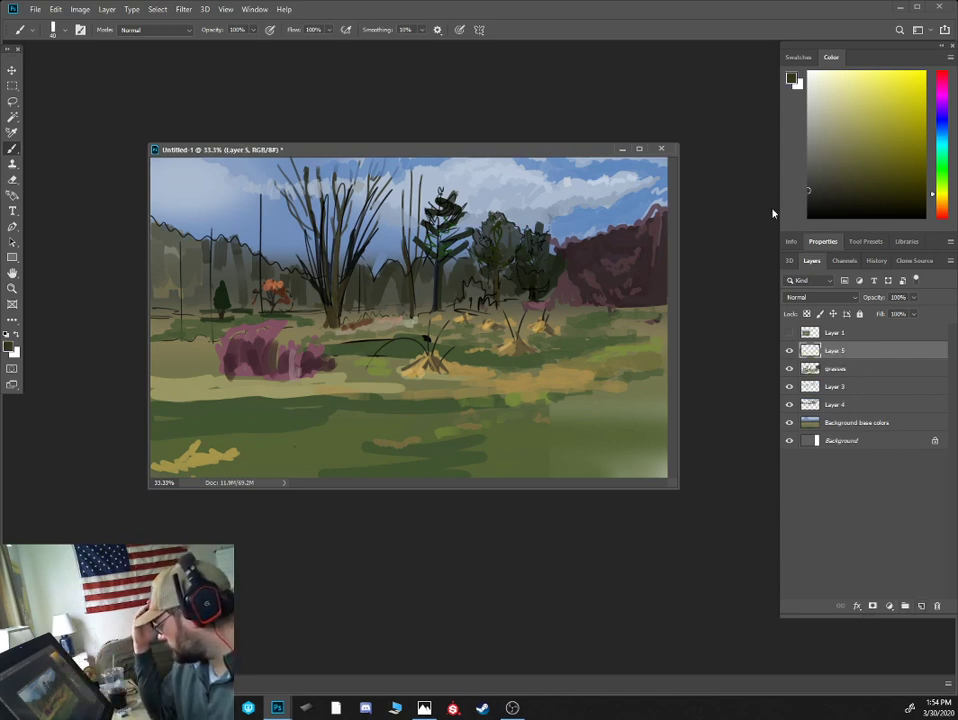
pyautogui.moveTo(682, 494); pyautogui.dragTo(776, 596)
pyautogui.hotkey('ctrl', '+')
# - Sketch the tank's near track block in dark grey with a 30 px brush, then its upper edge in black at 15 px
pyautogui.press('[')
pyautogui.press('[')
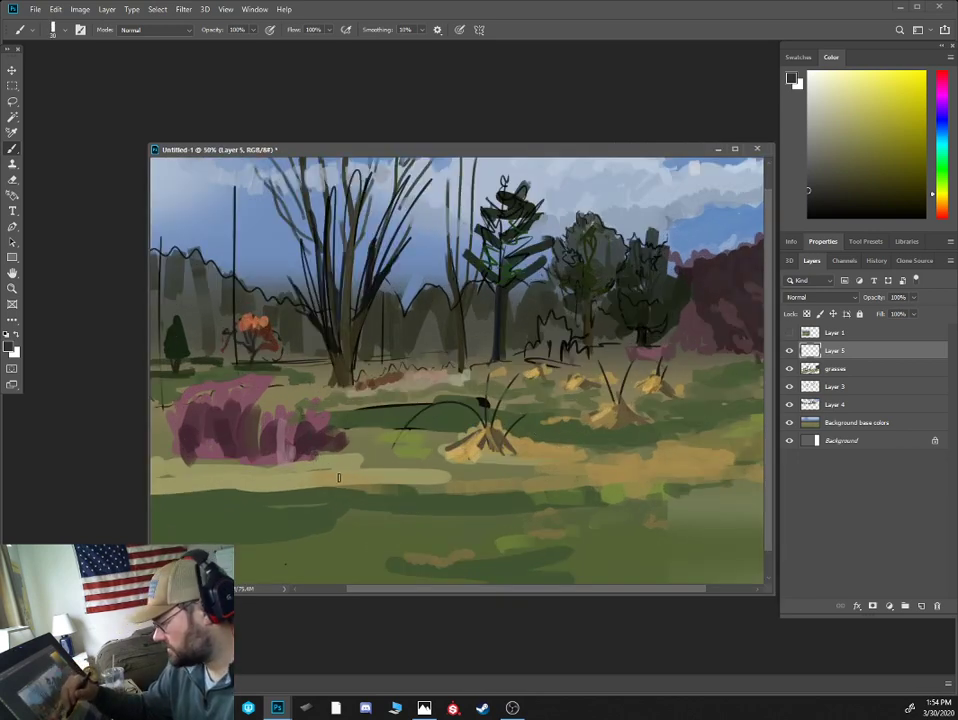
pyautogui.moveTo(305, 447)
pyautogui.mouseDown()
pyautogui.moveTo(410, 524)
pyautogui.moveTo(408, 422)
pyautogui.moveTo(462, 417)
pyautogui.moveTo(461, 520)
pyautogui.moveTo(408, 521)
pyautogui.mouseUp()
pyautogui.moveTo(408, 416)
pyautogui.mouseDown()
pyautogui.moveTo(316, 404)
pyautogui.moveTo(310, 450)
pyautogui.moveTo(313, 399)
pyautogui.moveTo(402, 415)
pyautogui.mouseUp()
pyautogui.click(809, 217)
pyautogui.press('[')
pyautogui.moveTo(331, 392); pyautogui.dragTo(311, 372)
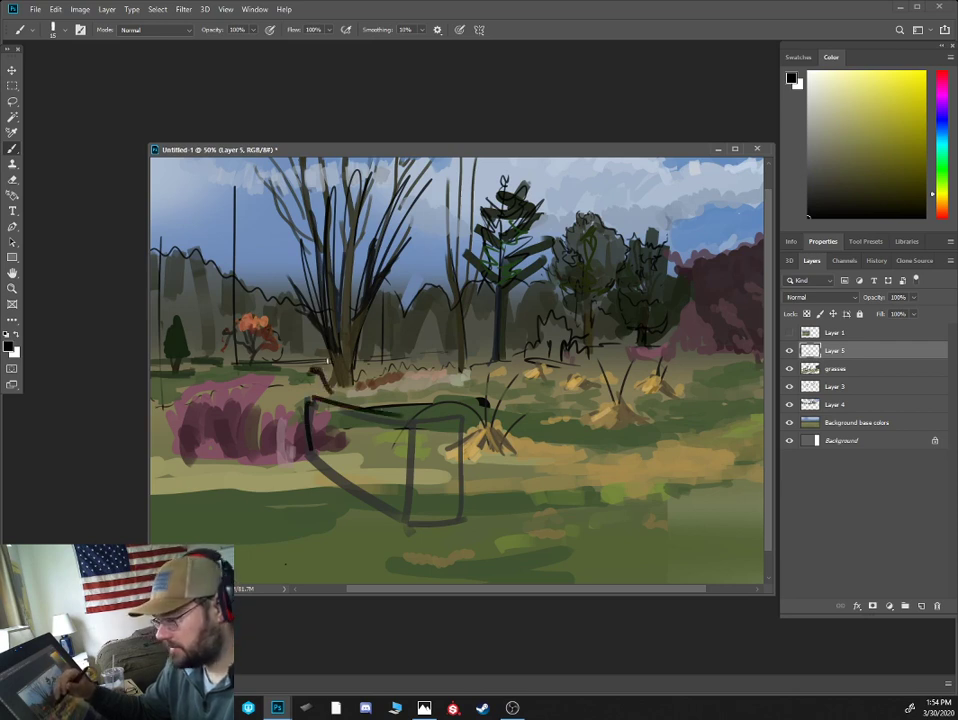
# - Sketch the tank's flat hull deck and front edge in black across the middle of the field with the 15 px brush
pyautogui.moveTo(250, 347); pyautogui.dragTo(560, 345)
pyautogui.moveTo(407, 385); pyautogui.dragTo(551, 383)
pyautogui.moveTo(568, 384)
pyautogui.mouseDown()
pyautogui.moveTo(570, 371)
pyautogui.moveTo(521, 353)
pyautogui.moveTo(395, 380)
pyautogui.moveTo(518, 391)
pyautogui.mouseUp()
pyautogui.moveTo(359, 405)
pyautogui.mouseDown()
pyautogui.moveTo(419, 420)
pyautogui.moveTo(560, 416)
pyautogui.mouseUp()
pyautogui.moveTo(448, 427); pyautogui.dragTo(667, 418)
pyautogui.moveTo(562, 377); pyautogui.dragTo(679, 411)
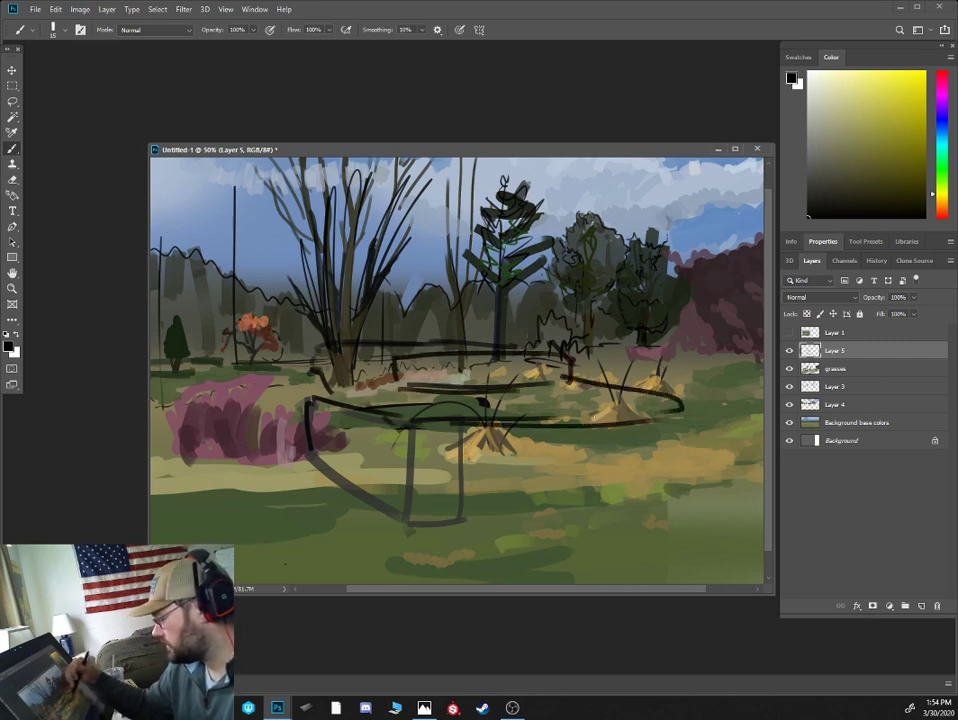
pyautogui.moveTo(438, 428)
pyautogui.mouseDown()
pyautogui.moveTo(671, 419)
pyautogui.moveTo(608, 449)
pyautogui.mouseUp()
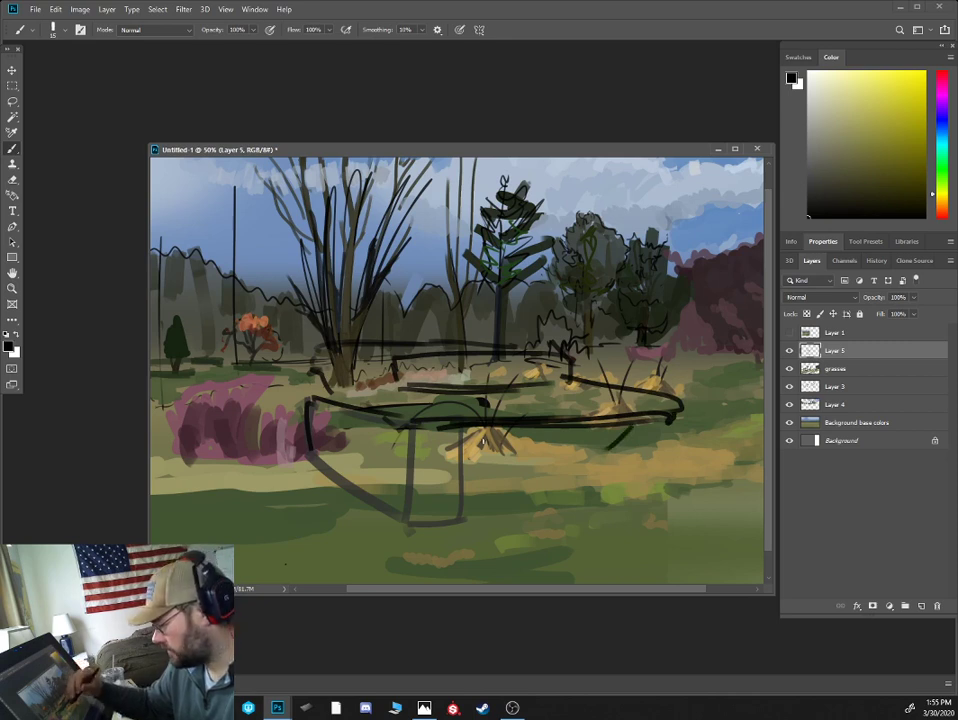
# - Outline the lower hull front and the far track beneath the deck in black with a 10 px brush
pyautogui.moveTo(506, 428)
pyautogui.mouseDown()
pyautogui.moveTo(495, 449)
pyautogui.moveTo(512, 459)
pyautogui.moveTo(504, 439)
pyautogui.moveTo(492, 461)
pyautogui.mouseUp()
pyautogui.press('[')
pyautogui.moveTo(475, 443)
pyautogui.mouseDown()
pyautogui.moveTo(454, 458)
pyautogui.moveTo(409, 423)
pyautogui.moveTo(608, 453)
pyautogui.mouseUp()
pyautogui.moveTo(516, 459)
pyautogui.mouseDown()
pyautogui.moveTo(553, 487)
pyautogui.moveTo(609, 499)
pyautogui.mouseUp()
pyautogui.moveTo(627, 483)
pyautogui.mouseDown()
pyautogui.moveTo(608, 505)
pyautogui.moveTo(647, 454)
pyautogui.moveTo(641, 428)
pyautogui.mouseUp()
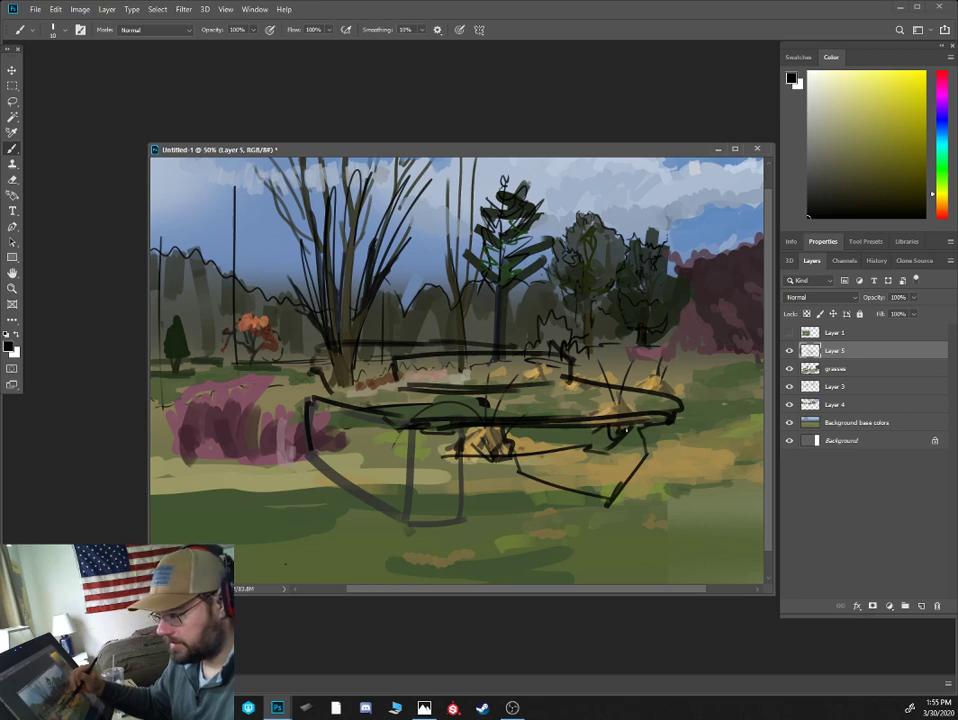
pyautogui.moveTo(670, 422)
pyautogui.mouseDown()
pyautogui.moveTo(683, 446)
pyautogui.moveTo(651, 497)
pyautogui.mouseUp()
pyautogui.moveTo(590, 497); pyautogui.dragTo(683, 480)
pyautogui.moveTo(685, 442)
pyautogui.mouseDown()
pyautogui.moveTo(660, 490)
pyautogui.moveTo(519, 485)
pyautogui.mouseUp()
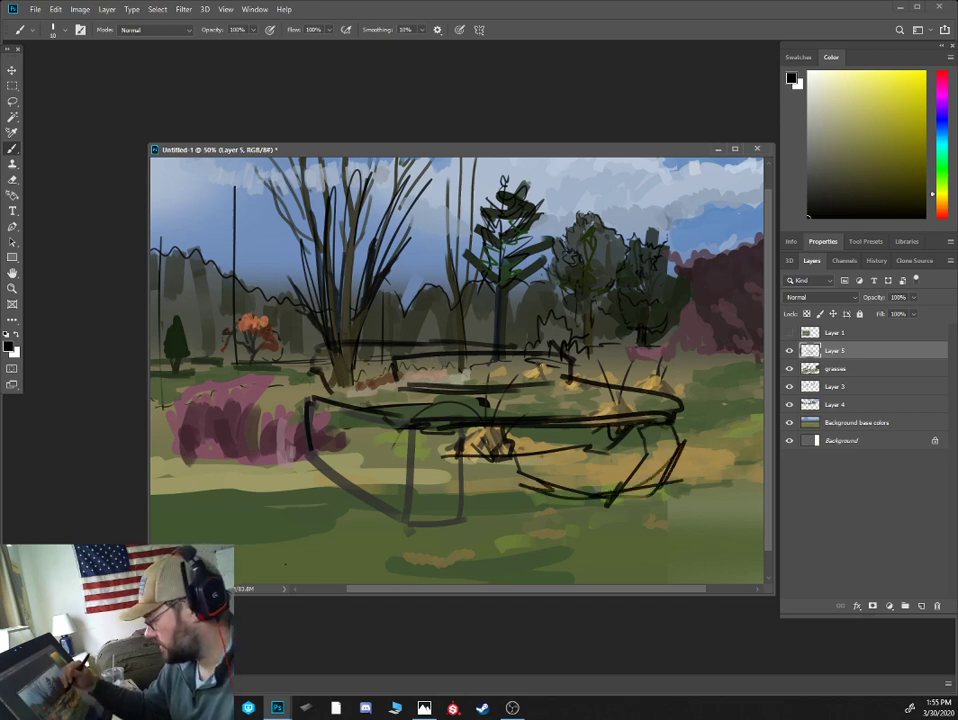
# - Sketch the turret base, the box above it and the long black gun barrel over the hull
pyautogui.moveTo(537, 361); pyautogui.dragTo(578, 373)
pyautogui.moveTo(577, 376)
pyautogui.mouseDown()
pyautogui.moveTo(494, 369)
pyautogui.moveTo(449, 333)
pyautogui.moveTo(455, 275)
pyautogui.moveTo(458, 304)
pyautogui.moveTo(465, 273)
pyautogui.moveTo(398, 322)
pyautogui.moveTo(420, 343)
pyautogui.moveTo(366, 343)
pyautogui.moveTo(302, 388)
pyautogui.mouseUp()
pyautogui.moveTo(470, 298)
pyautogui.mouseDown()
pyautogui.moveTo(536, 292)
pyautogui.moveTo(539, 317)
pyautogui.moveTo(498, 300)
pyautogui.moveTo(606, 295)
pyautogui.mouseUp()
pyautogui.moveTo(501, 315)
pyautogui.mouseDown()
pyautogui.moveTo(571, 300)
pyautogui.moveTo(704, 295)
pyautogui.moveTo(500, 312)
pyautogui.moveTo(690, 290)
pyautogui.mouseUp()
pyautogui.moveTo(515, 326)
pyautogui.mouseDown()
pyautogui.moveTo(600, 310)
pyautogui.moveTo(523, 322)
pyautogui.moveTo(669, 287)
pyautogui.mouseUp()
# - Block in the turret's three sections with a light grey-green using a 40 px brush
pyautogui.keyDown('alt'); pyautogui.click(482, 374); pyautogui.keyUp('alt')
pyautogui.press(']')
pyautogui.press(']')
pyautogui.moveTo(505, 316)
pyautogui.mouseDown()
pyautogui.moveTo(459, 330)
pyautogui.moveTo(468, 302)
pyautogui.moveTo(454, 328)
pyautogui.moveTo(439, 327)
pyautogui.moveTo(459, 313)
pyautogui.moveTo(399, 321)
pyautogui.moveTo(432, 316)
pyautogui.mouseUp()
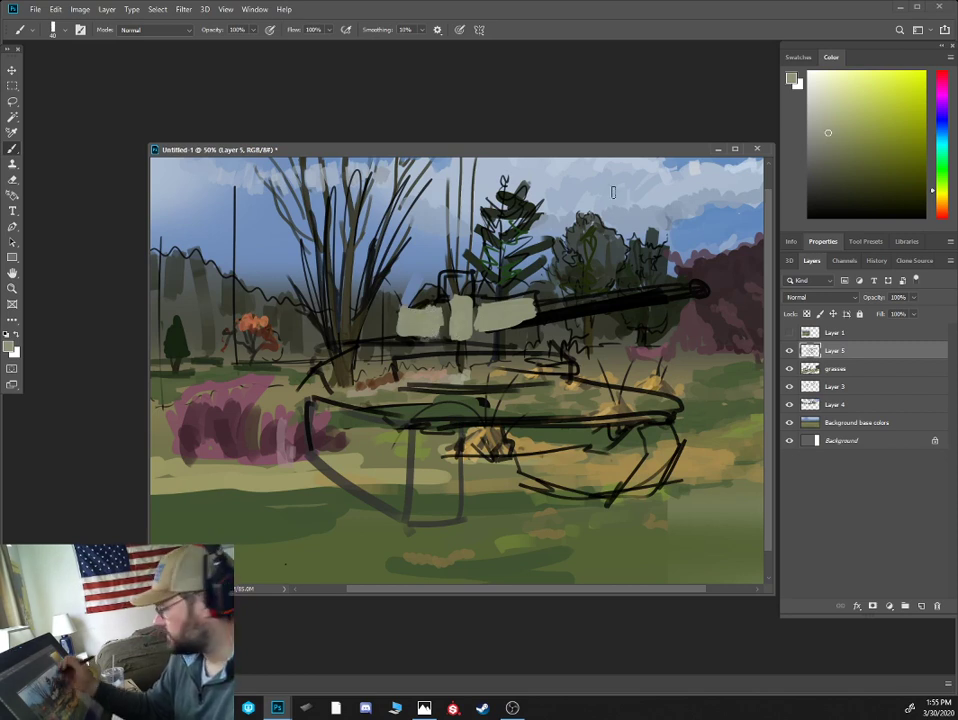
# - Paint the sight box on top of the turret teal and frame it in dark olive
pyautogui.moveTo(941, 172); pyautogui.dragTo(942, 149)
pyautogui.click(841, 125)
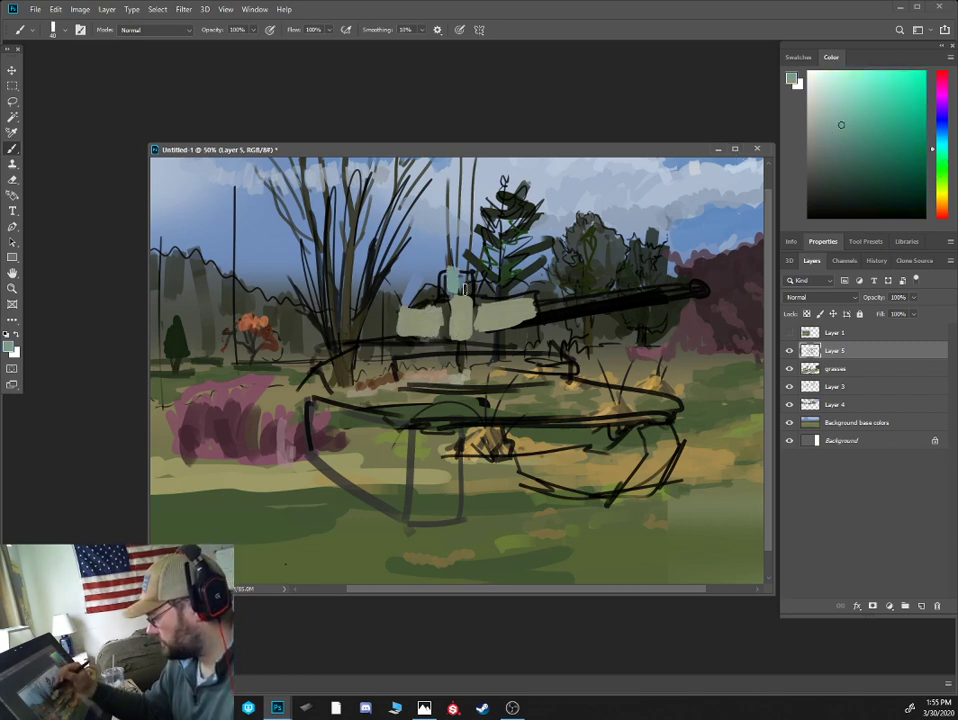
pyautogui.moveTo(458, 292); pyautogui.dragTo(460, 266)
pyautogui.click(837, 208)
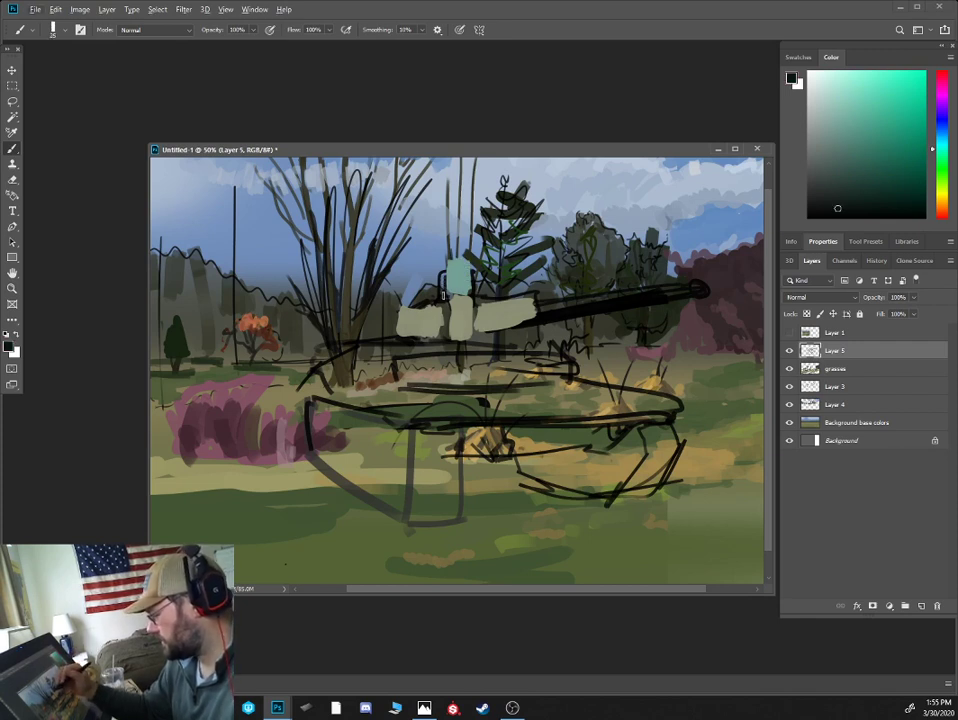
pyautogui.click(942, 188)
pyautogui.click(828, 133)
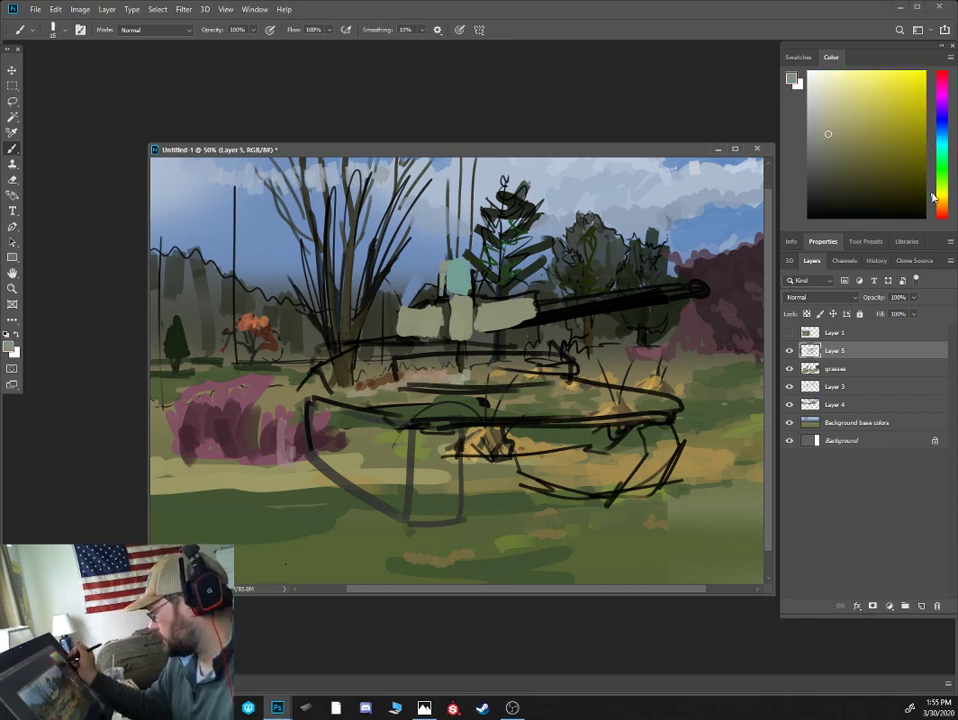
pyautogui.click(879, 157)
pyautogui.moveTo(443, 263); pyautogui.dragTo(442, 297)
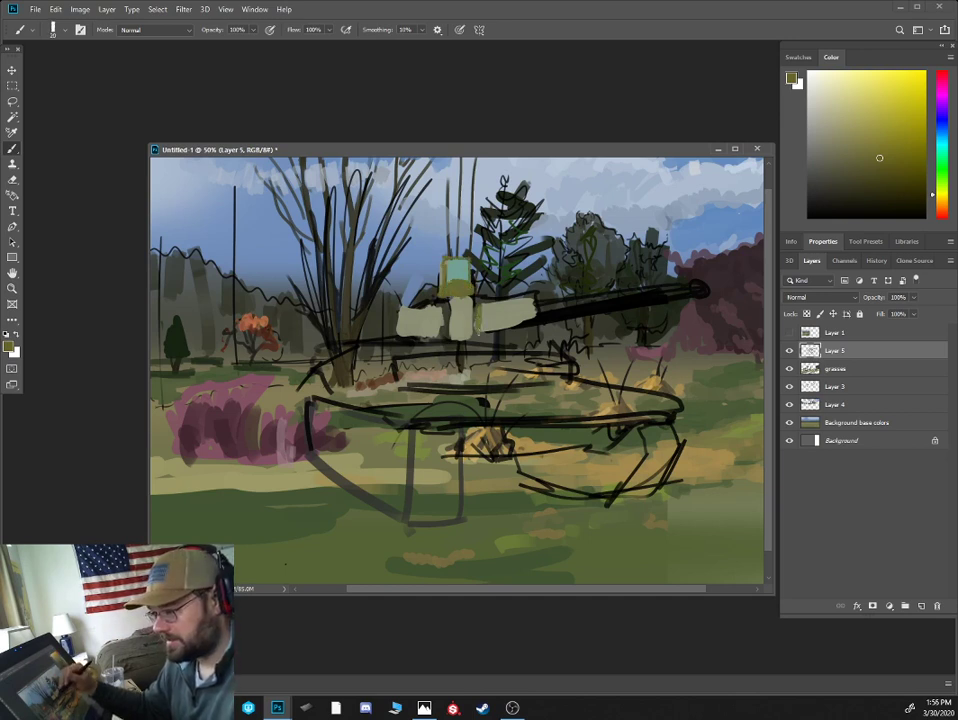
# - Dot a row of black holes along the gun mount and add light grey strokes at the barrel's base
pyautogui.press('d')
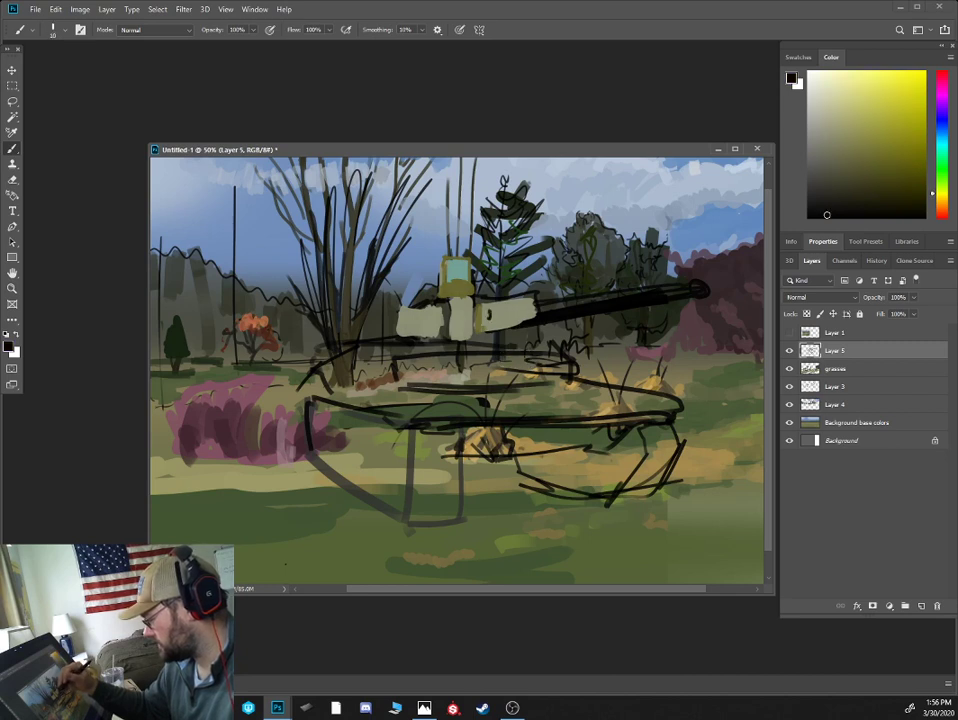
pyautogui.keyDown('alt'); pyautogui.click(390, 230); pyautogui.keyUp('alt')
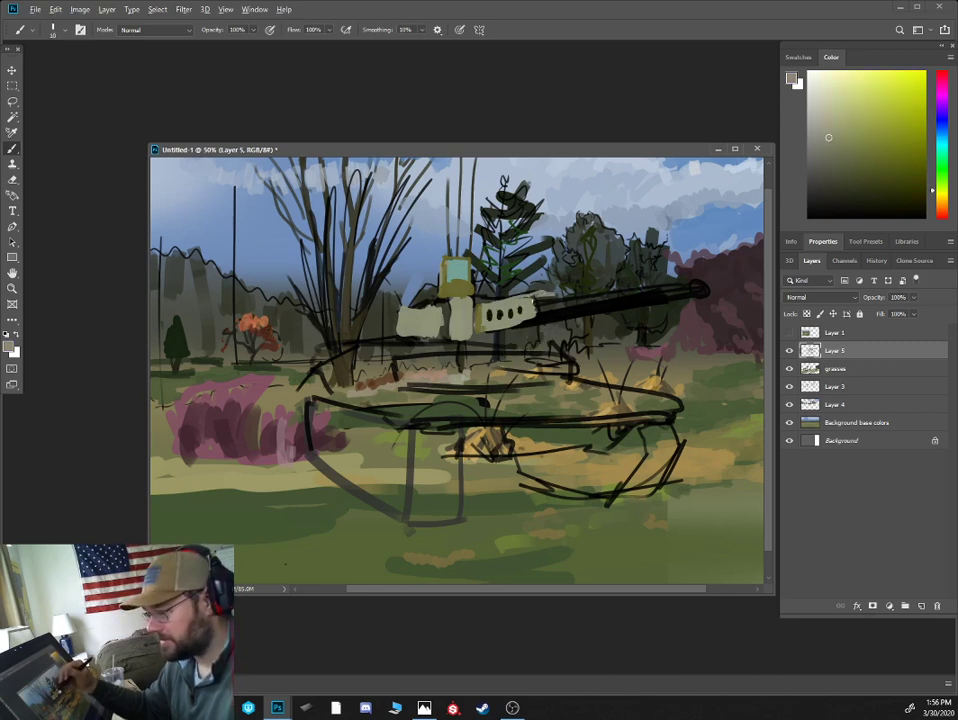
pyautogui.moveTo(552, 298)
pyautogui.mouseDown()
pyautogui.moveTo(544, 312)
pyautogui.moveTo(655, 287)
pyautogui.mouseUp()
# - Fill the gun barrel with near-black and shade its upper side with light to mid grey strokes
pyautogui.press(']')
pyautogui.press(']')
pyautogui.press(']')
pyautogui.keyDown('alt'); pyautogui.click(562, 309); pyautogui.keyUp('alt')
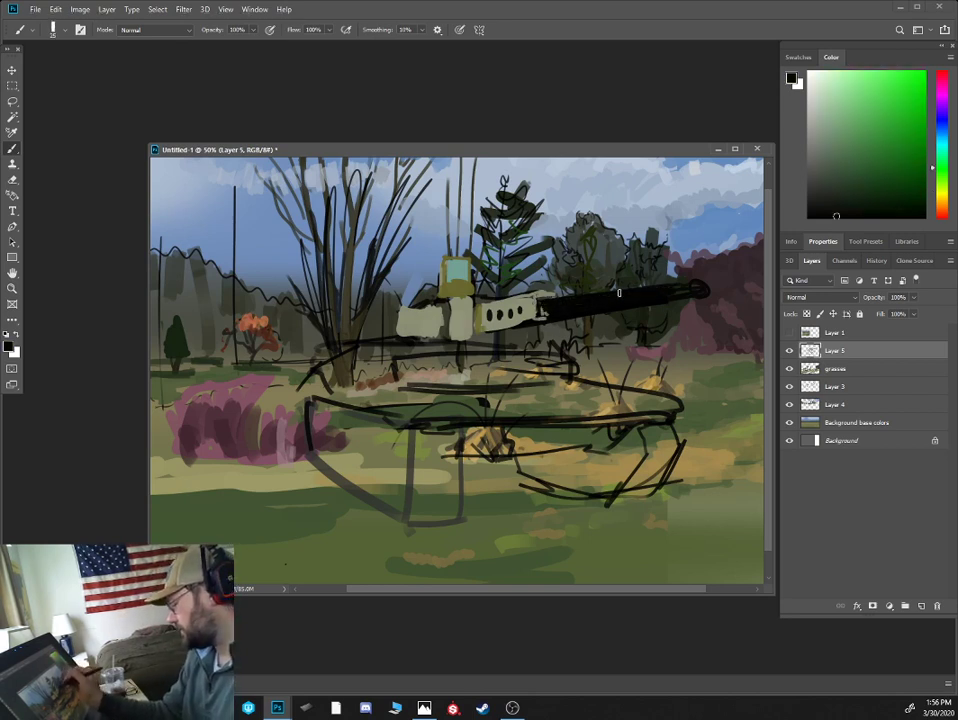
pyautogui.click(820, 121)
pyautogui.press('[')
pyautogui.moveTo(548, 304); pyautogui.dragTo(700, 289)
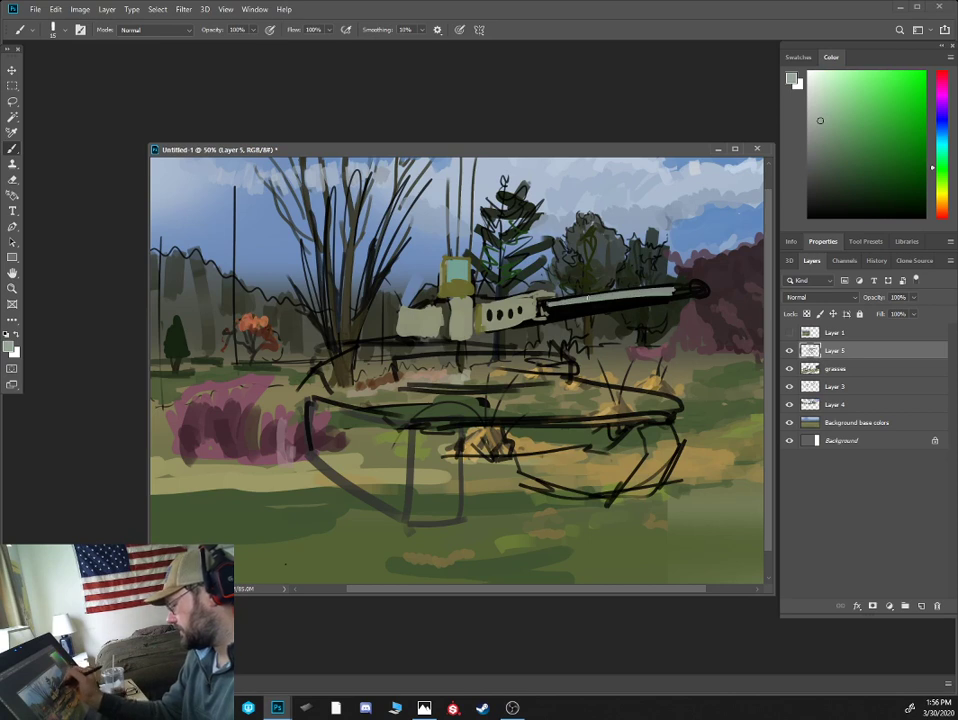
pyautogui.keyDown('alt'); pyautogui.click(579, 285); pyautogui.keyUp('alt')
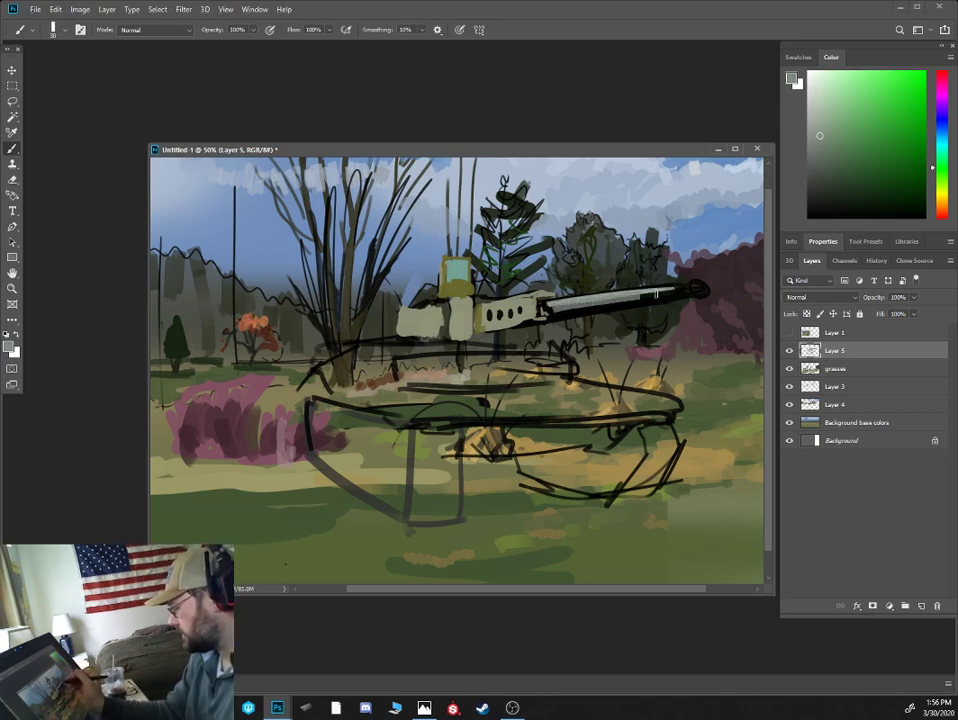
pyautogui.keyDown('alt'); pyautogui.click(575, 306); pyautogui.keyUp('alt')
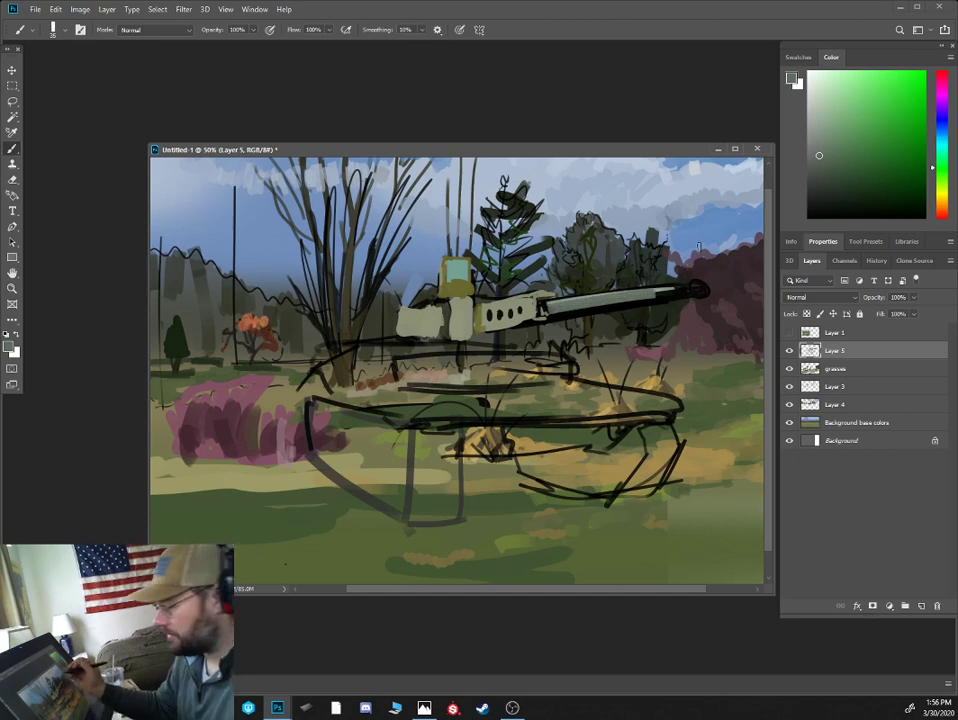
# - Fill the gun's muzzle with near-black and add a small light grey-green highlight behind its tip
pyautogui.keyDown('alt'); pyautogui.click(683, 288); pyautogui.keyUp('alt')
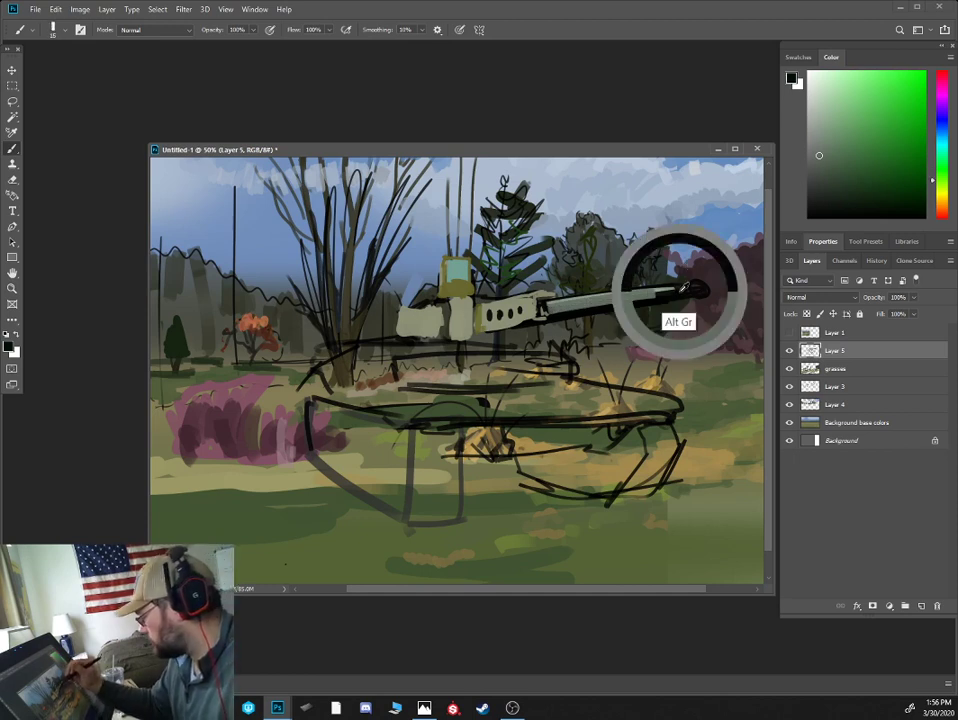
pyautogui.press('[')
pyautogui.press('[')
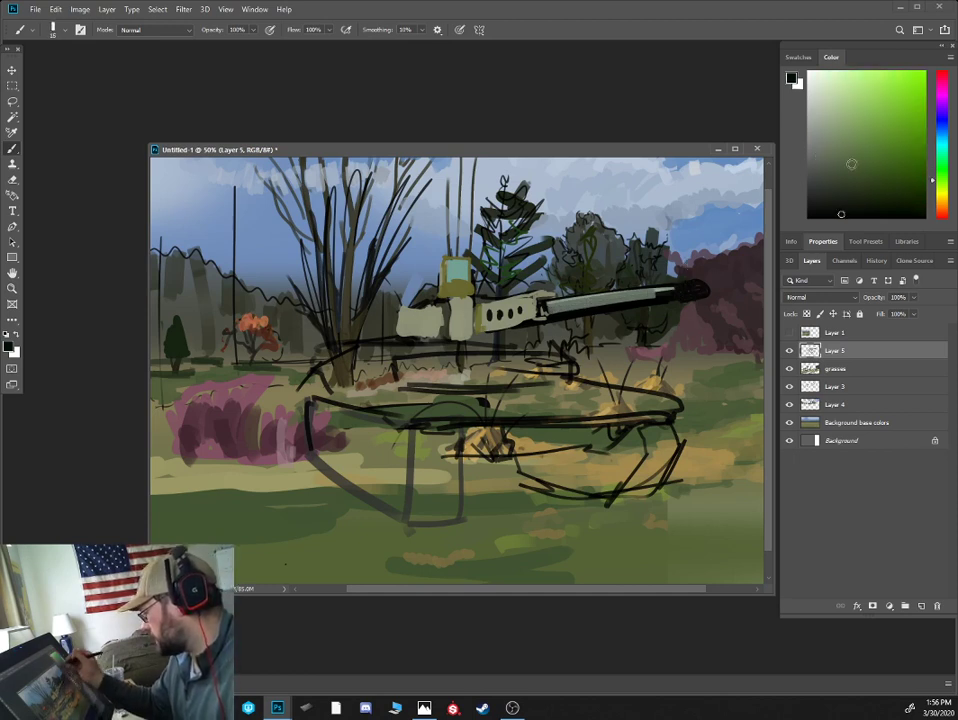
pyautogui.click(838, 127)
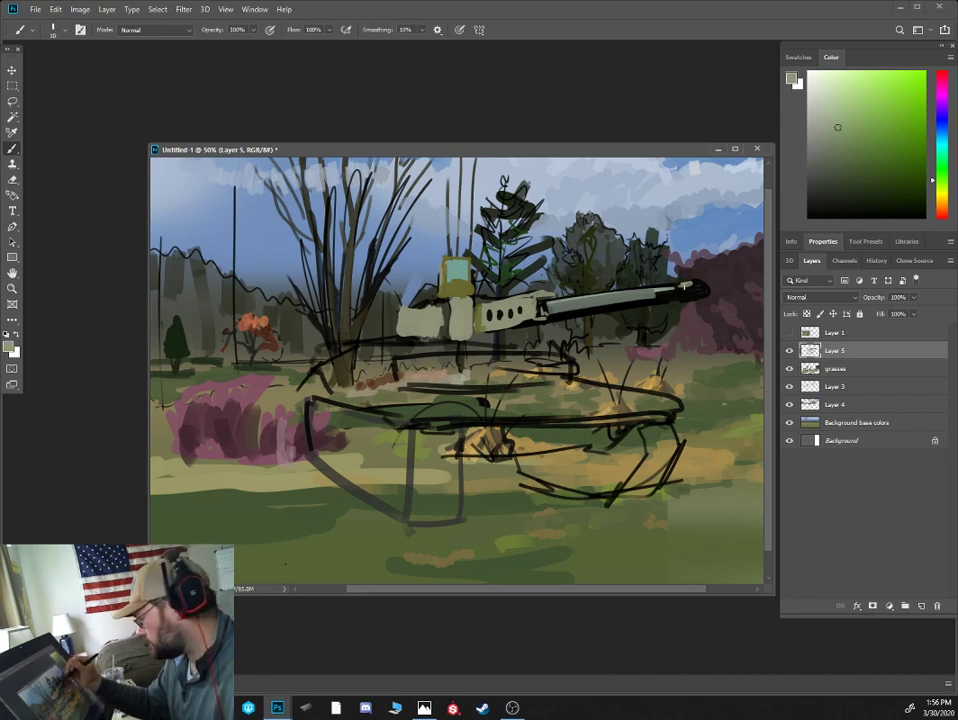
# - Paint a light grey-green collar and ring around the dark opening of the gun's muzzle
pyautogui.press(']')
pyautogui.moveTo(684, 279)
pyautogui.mouseDown()
pyautogui.moveTo(681, 292)
pyautogui.moveTo(690, 292)
pyautogui.moveTo(669, 286)
pyautogui.mouseUp()
pyautogui.keyDown('alt'); pyautogui.click(662, 292); pyautogui.keyUp('alt')
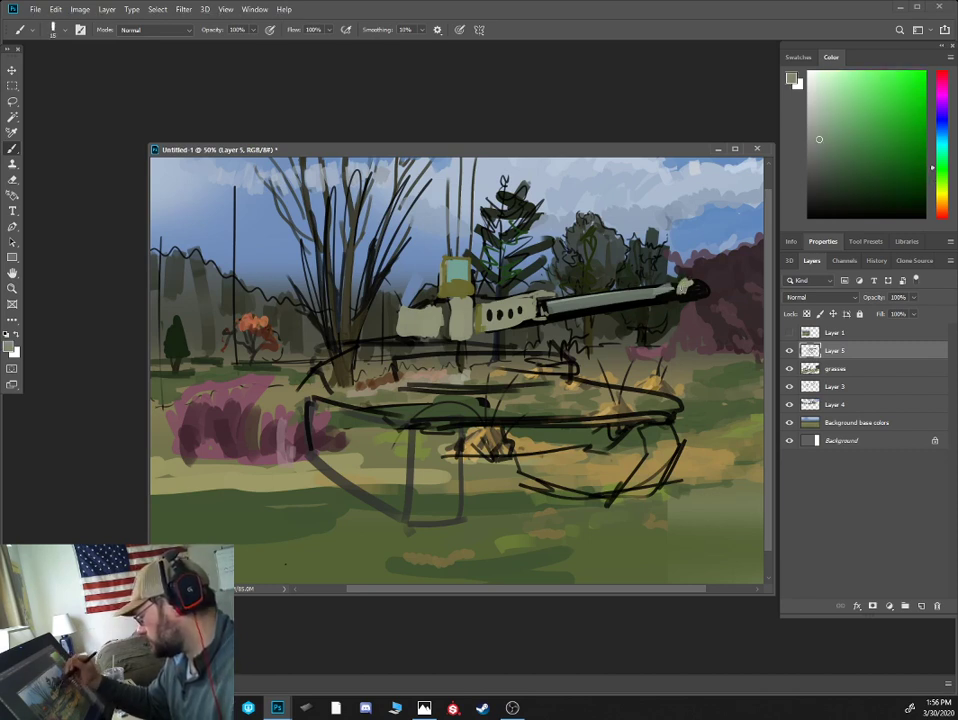
pyautogui.keyDown('alt'); pyautogui.click(689, 288); pyautogui.keyUp('alt')
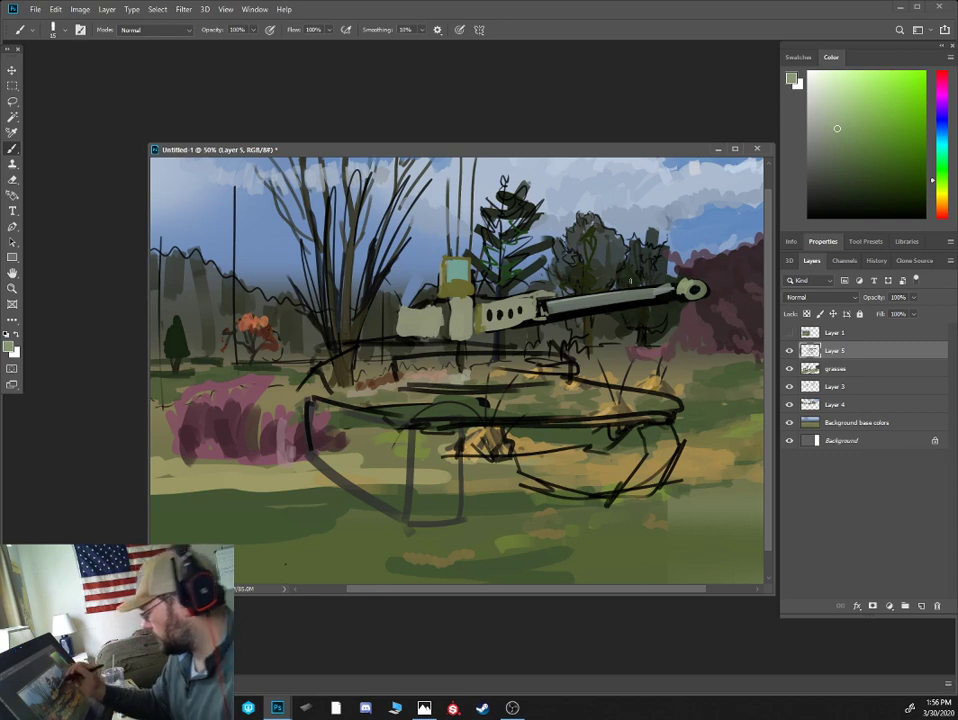
# - Paint a near-black shadow beneath the gun mount and extend it along the underside of the turret
pyautogui.keyDown('alt'); pyautogui.click(532, 321); pyautogui.keyUp('alt')
pyautogui.moveTo(488, 333); pyautogui.dragTo(537, 321)
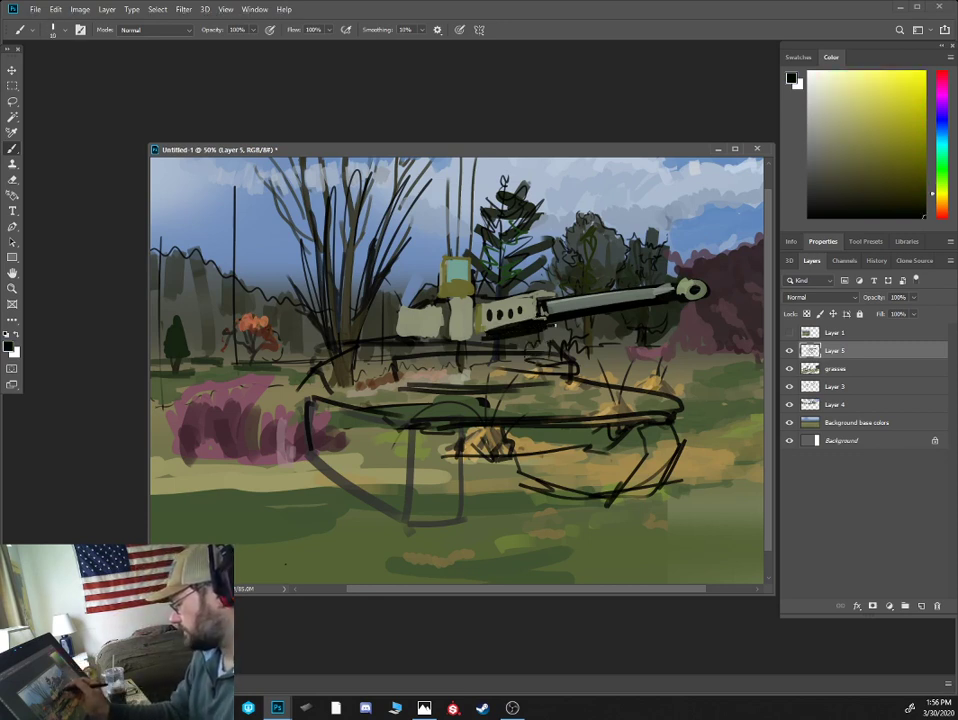
pyautogui.press(']')
pyautogui.press(']')
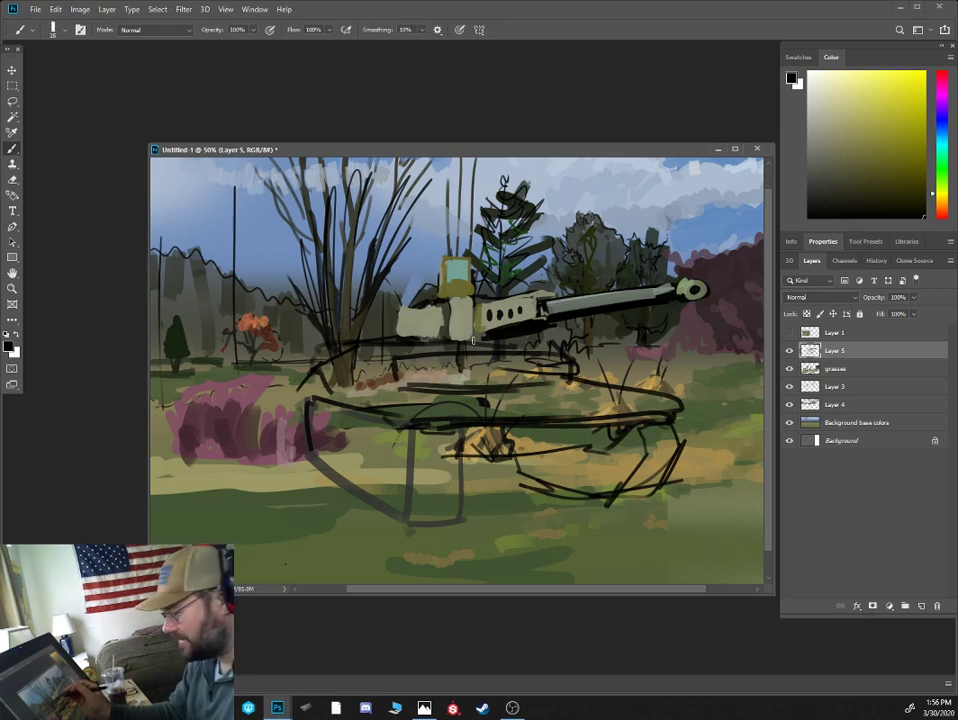
pyautogui.moveTo(478, 341)
pyautogui.mouseDown()
pyautogui.moveTo(463, 342)
pyautogui.moveTo(507, 346)
pyautogui.mouseUp()
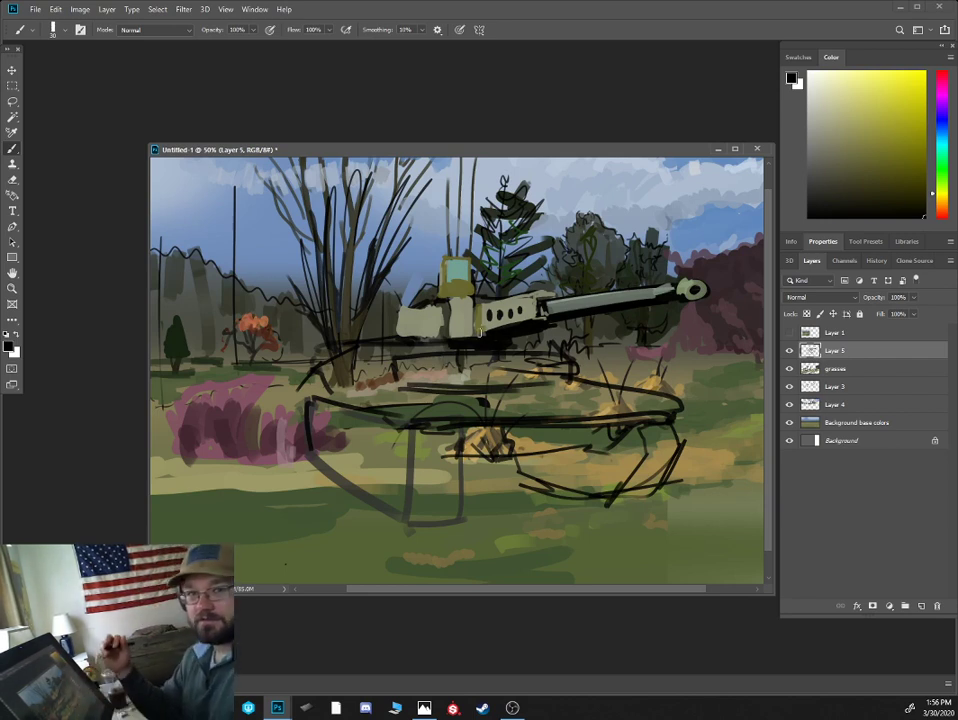
pyautogui.keyDown('alt'); pyautogui.click(506, 344); pyautogui.keyUp('alt')
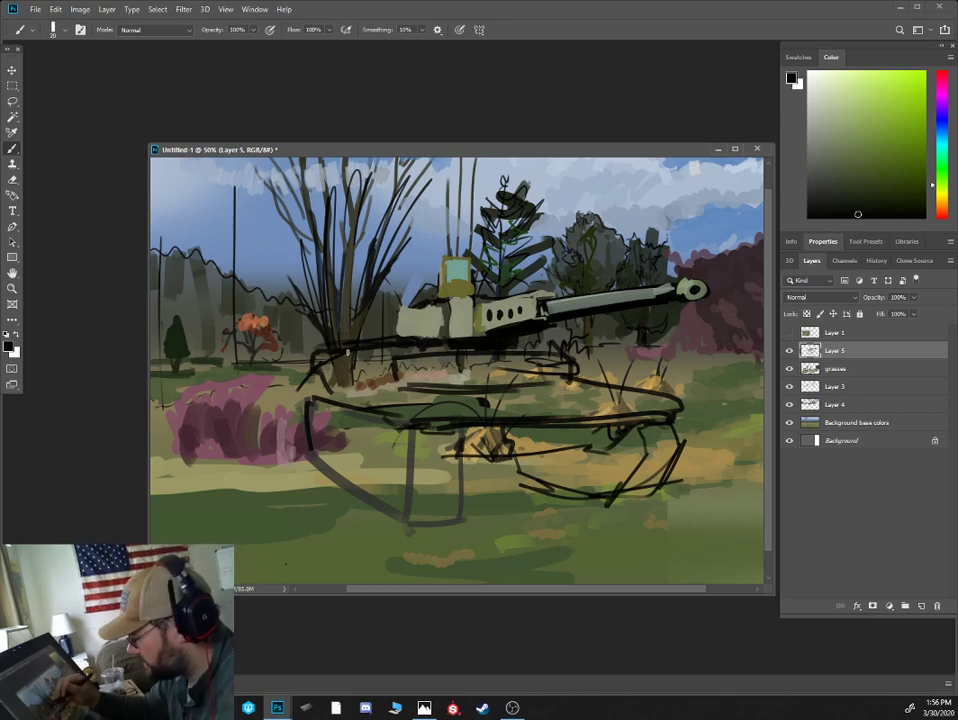
# - Block in the hull's left rear corner and side edge with muted grey-green
pyautogui.moveTo(313, 389)
pyautogui.mouseDown()
pyautogui.moveTo(325, 393)
pyautogui.moveTo(313, 358)
pyautogui.moveTo(321, 387)
pyautogui.mouseUp()
pyautogui.click(847, 139)
pyautogui.press(']')
pyautogui.press(']')
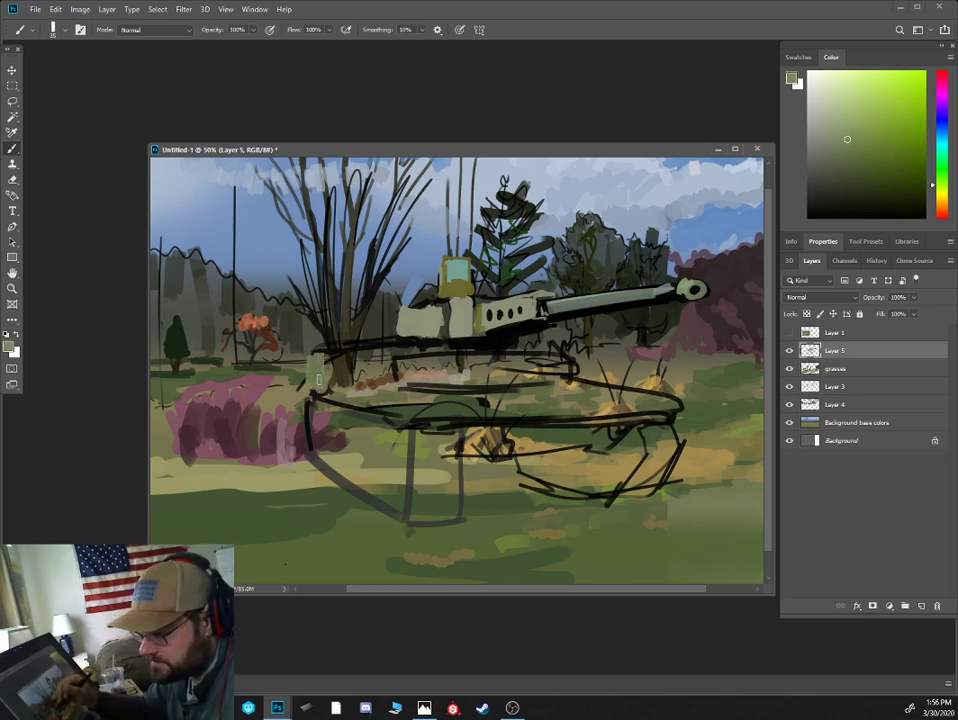
pyautogui.moveTo(384, 403)
pyautogui.mouseDown()
pyautogui.moveTo(317, 386)
pyautogui.moveTo(366, 393)
pyautogui.moveTo(350, 376)
pyautogui.moveTo(394, 405)
pyautogui.moveTo(374, 399)
pyautogui.mouseUp()
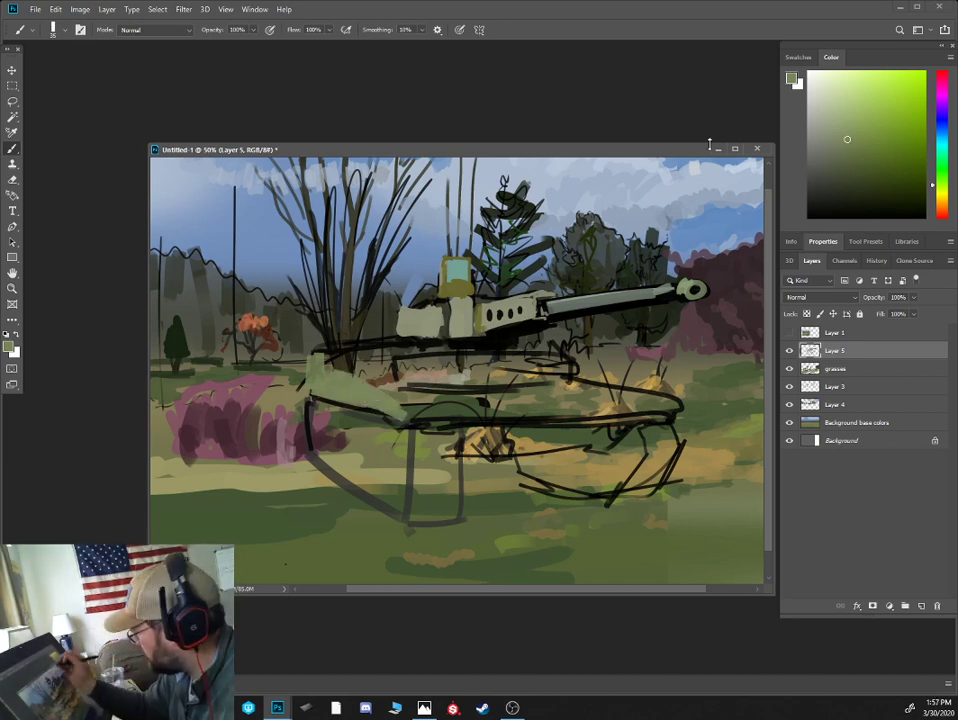
# - Fill the hull's sloping left panel and the small block behind it with teal, adding dark teal at the block's back
pyautogui.click(941, 143)
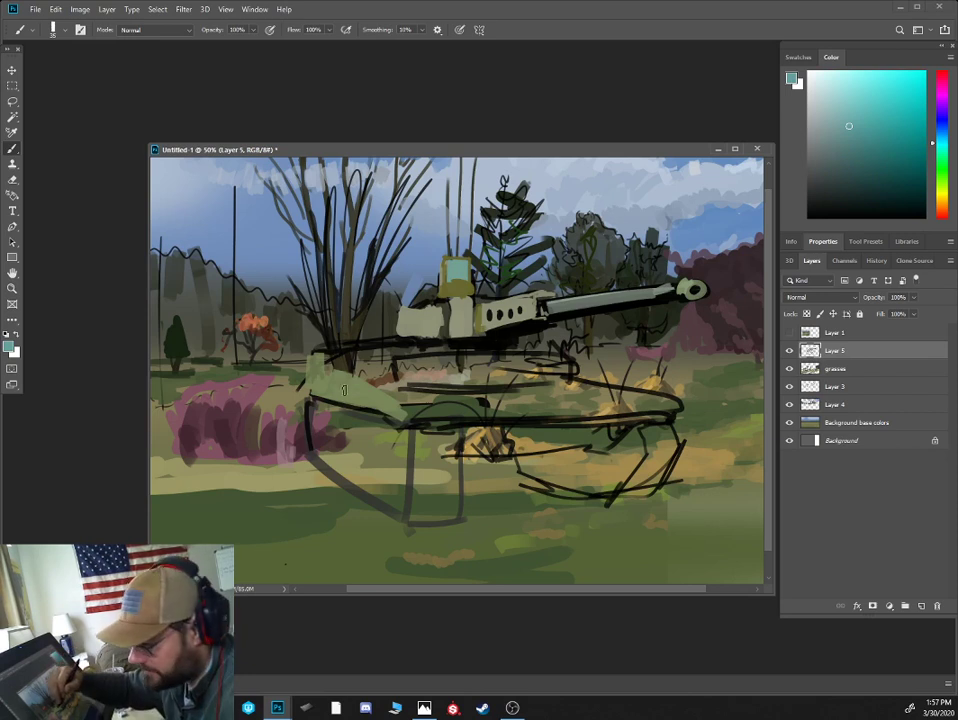
pyautogui.moveTo(335, 373)
pyautogui.mouseDown()
pyautogui.moveTo(341, 363)
pyautogui.moveTo(354, 367)
pyautogui.moveTo(351, 357)
pyautogui.moveTo(407, 414)
pyautogui.moveTo(455, 411)
pyautogui.mouseUp()
pyautogui.press(']')
pyautogui.press(']')
pyautogui.moveTo(429, 390)
pyautogui.mouseDown()
pyautogui.moveTo(461, 417)
pyautogui.moveTo(457, 406)
pyautogui.moveTo(382, 374)
pyautogui.moveTo(404, 379)
pyautogui.moveTo(424, 360)
pyautogui.moveTo(342, 367)
pyautogui.mouseUp()
pyautogui.click(850, 119)
pyautogui.press('[')
pyautogui.click(838, 162)
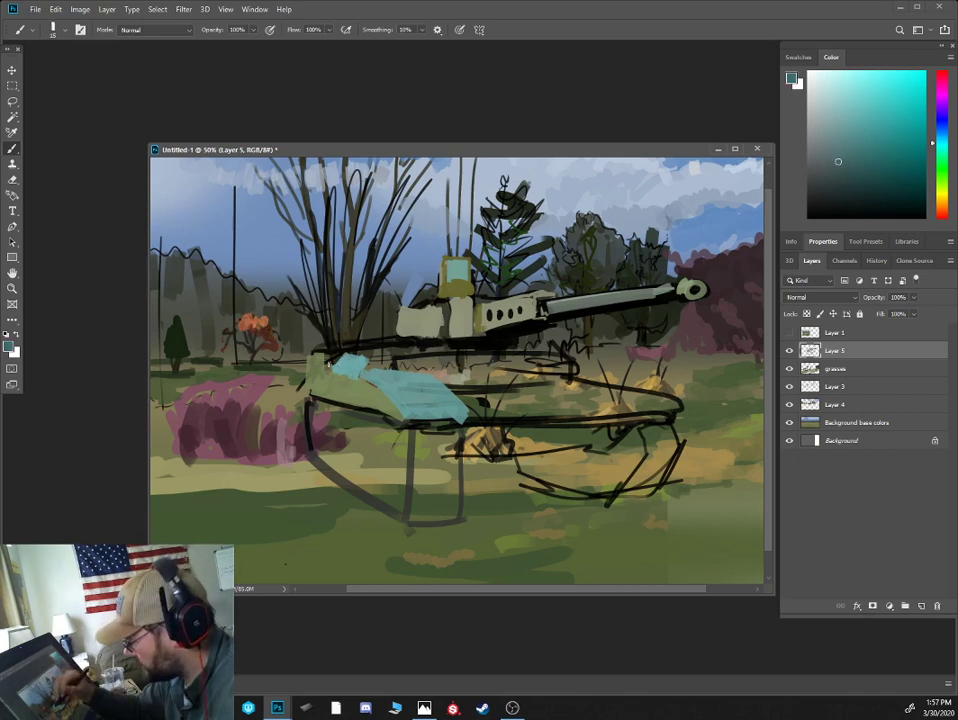
# - Brighten the hull's left rear corner with light yellow-green strokes
pyautogui.keyDown('alt'); pyautogui.click(331, 400); pyautogui.keyUp('alt')
pyautogui.press(']')
pyautogui.press(']')
pyautogui.press(']')
pyautogui.moveTo(314, 357)
pyautogui.mouseDown()
pyautogui.moveTo(309, 371)
pyautogui.moveTo(315, 361)
pyautogui.moveTo(325, 383)
pyautogui.mouseUp()
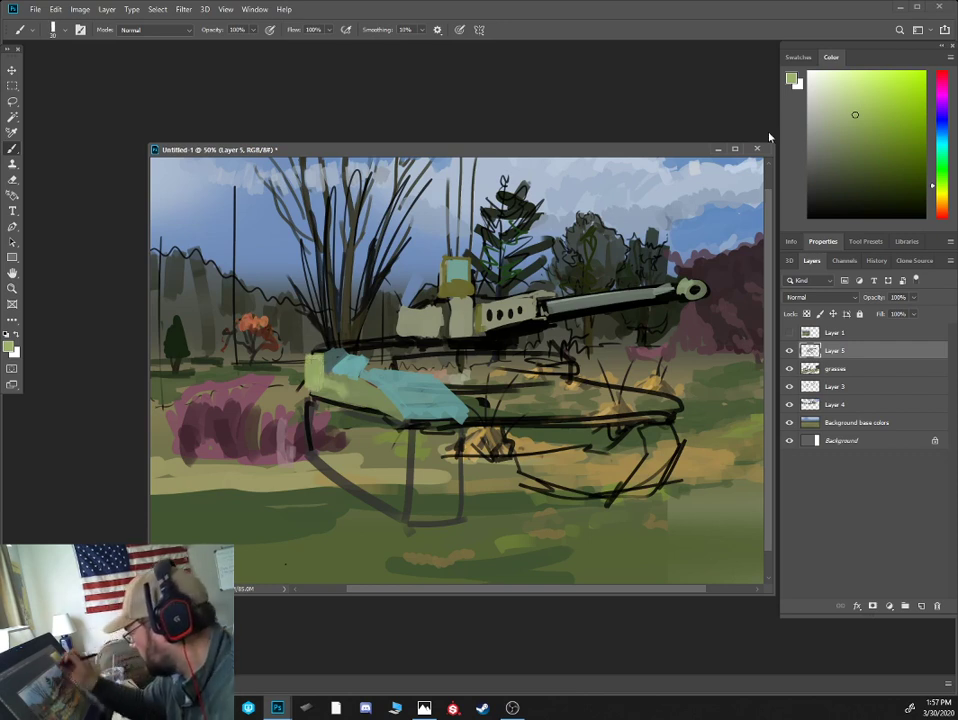
# - Touch up the left rear corner's top with green and paint a thin teal strip beneath the turret
pyautogui.press('[')
pyautogui.press('[')
pyautogui.keyDown('alt'); pyautogui.click(357, 362); pyautogui.keyUp('alt')
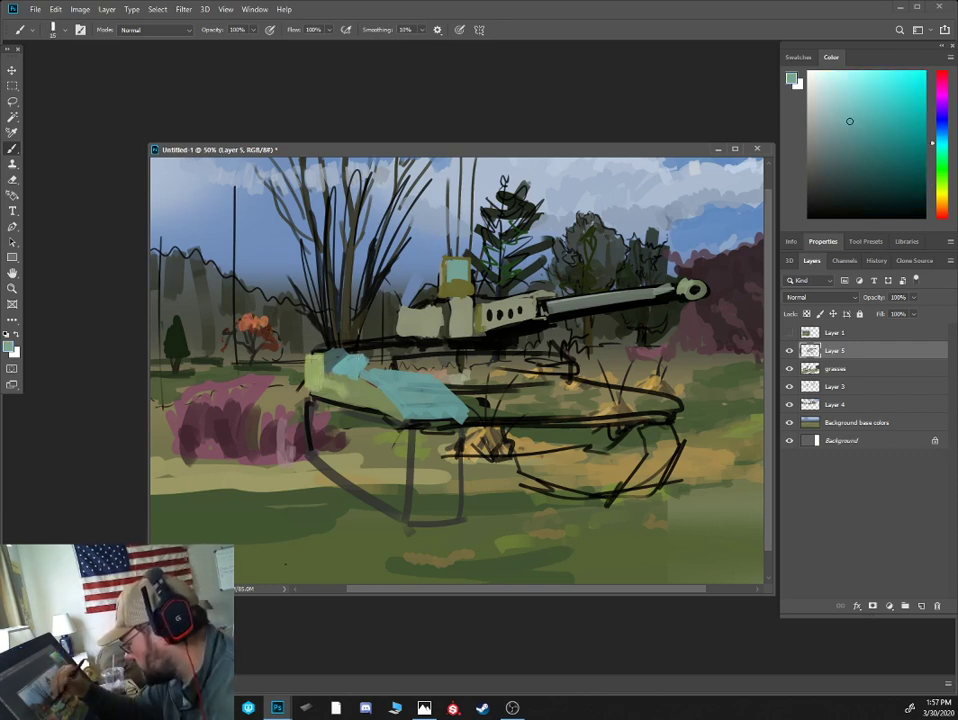
pyautogui.click(842, 100)
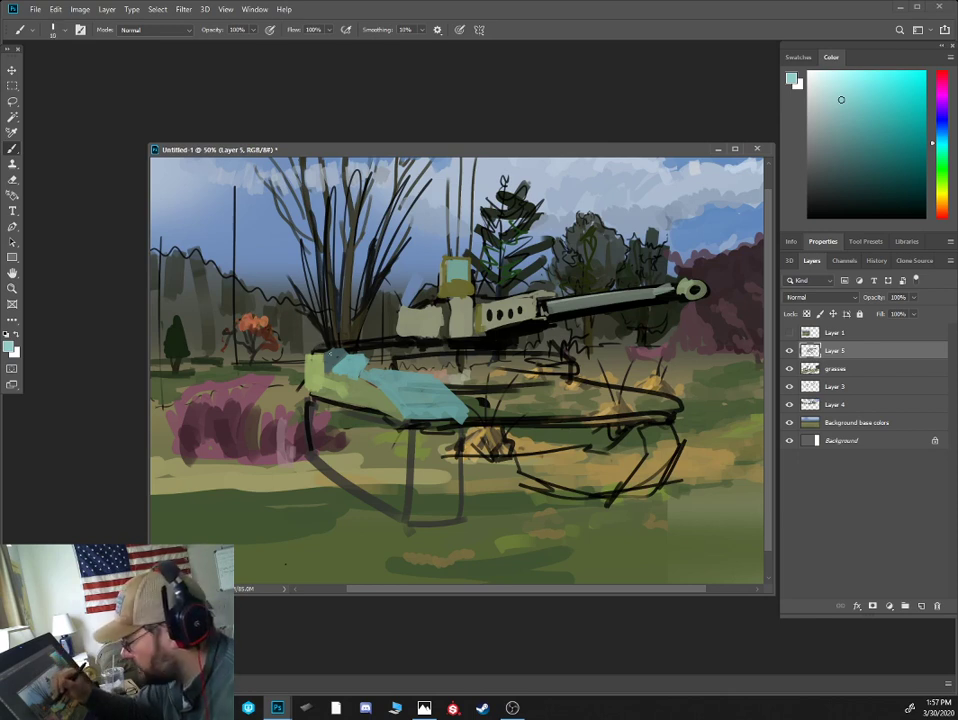
pyautogui.keyDown('alt'); pyautogui.click(316, 376); pyautogui.keyUp('alt')
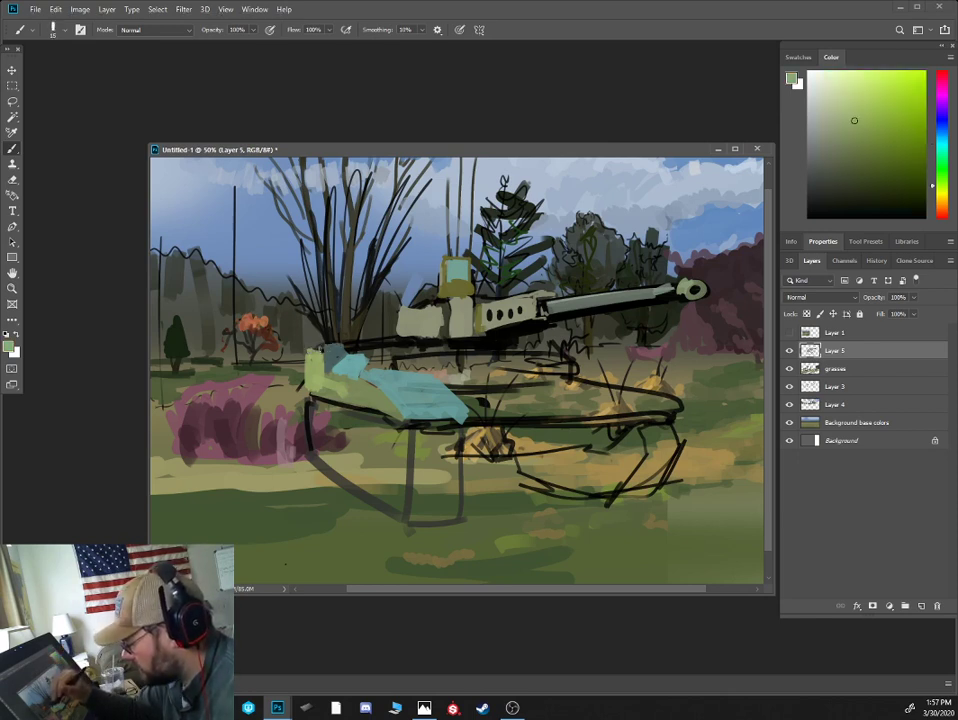
pyautogui.keyDown('alt'); pyautogui.click(362, 355); pyautogui.keyUp('alt')
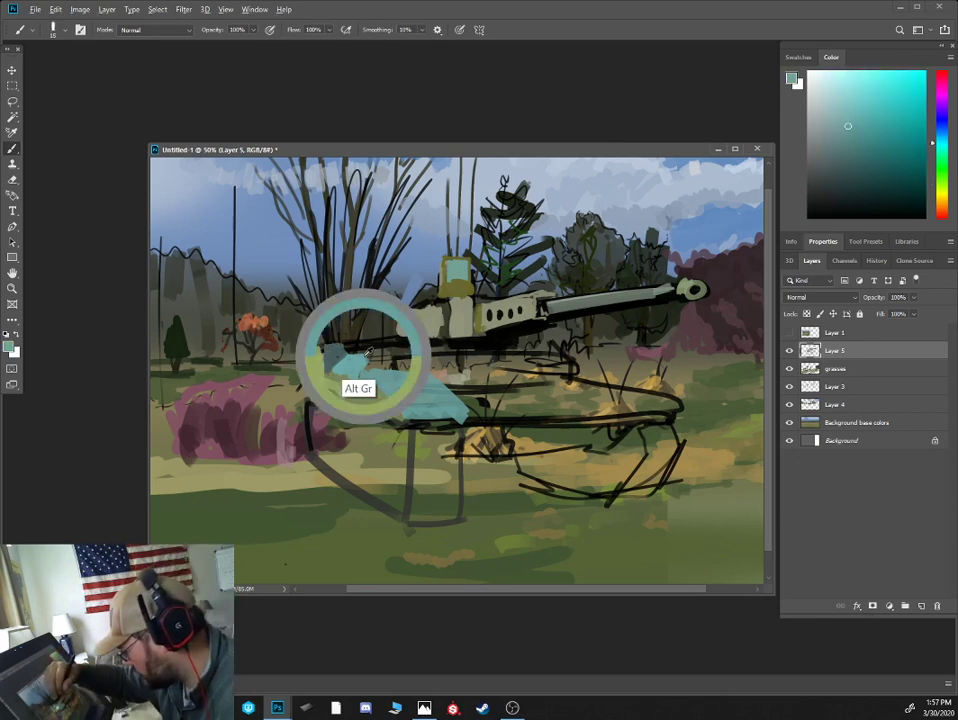
pyautogui.moveTo(360, 338); pyautogui.dragTo(456, 338)
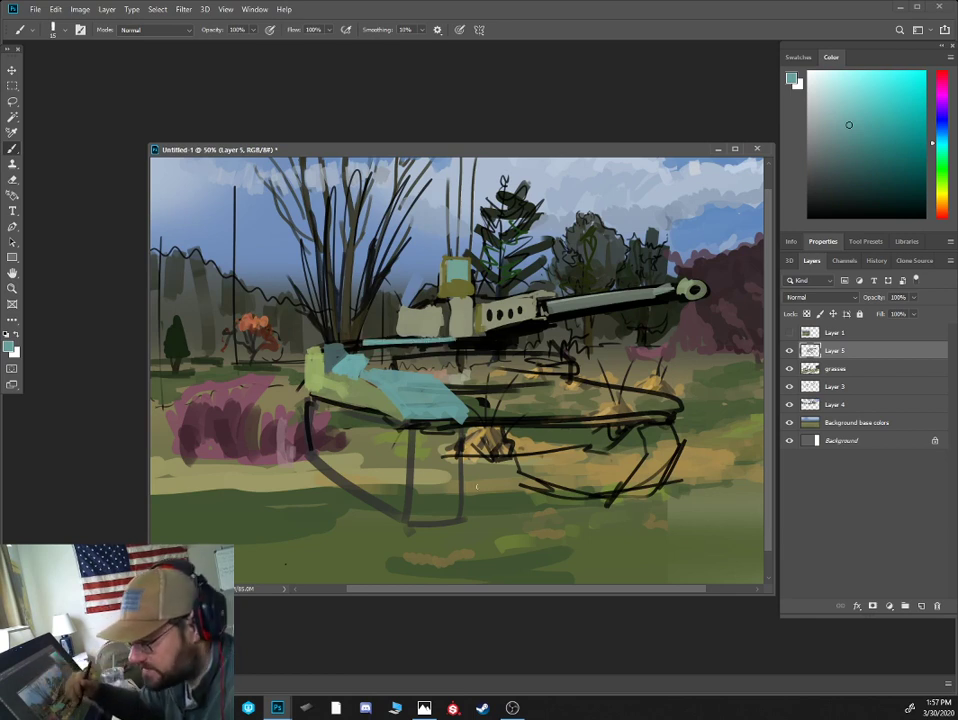
# - Paint a dark olive green band below the turret and shade its lower edge and right part with black
pyautogui.keyDown('alt'); pyautogui.click(374, 402); pyautogui.keyUp('alt')
pyautogui.click(860, 168)
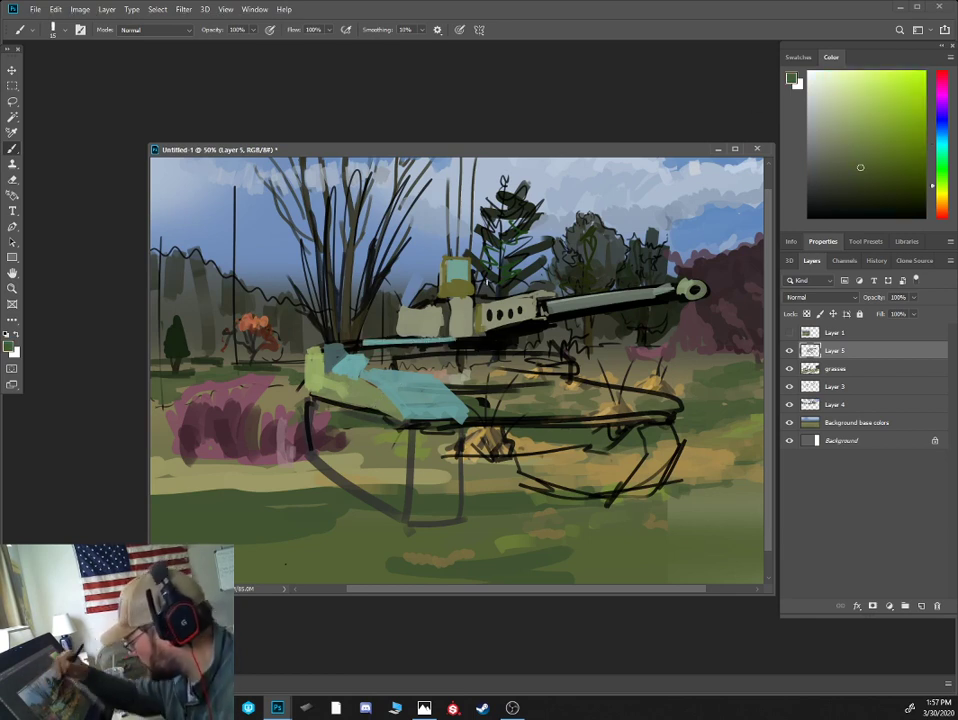
pyautogui.press(']')
pyautogui.moveTo(358, 353); pyautogui.dragTo(505, 353)
pyautogui.moveTo(426, 354); pyautogui.dragTo(544, 346)
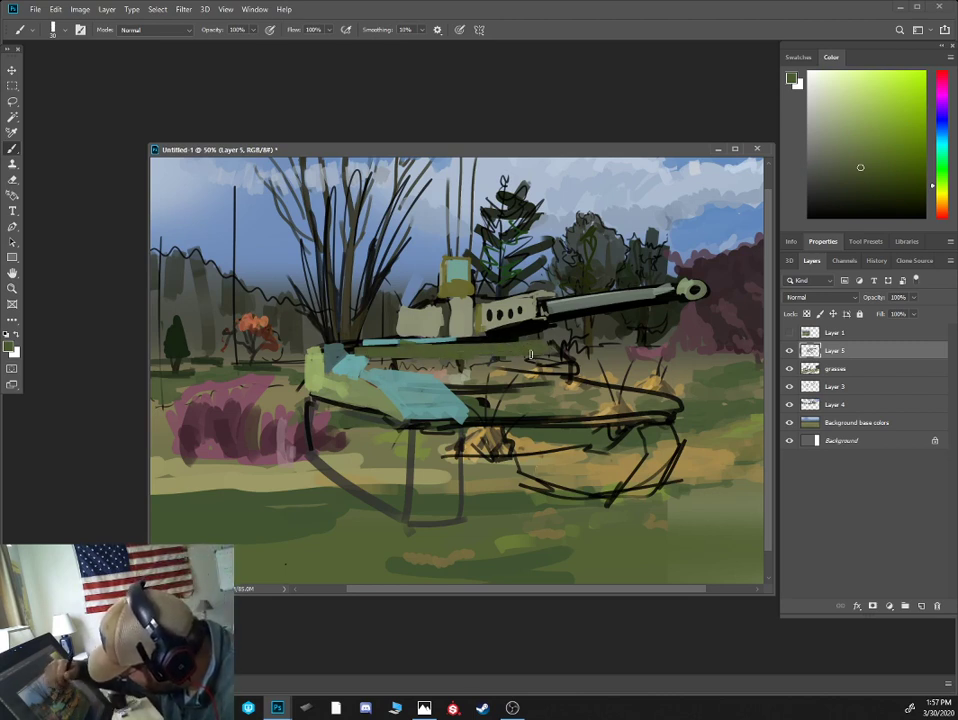
pyautogui.keyDown('alt'); pyautogui.click(482, 338); pyautogui.keyUp('alt')
pyautogui.press('[')
pyautogui.moveTo(370, 358); pyautogui.dragTo(541, 355)
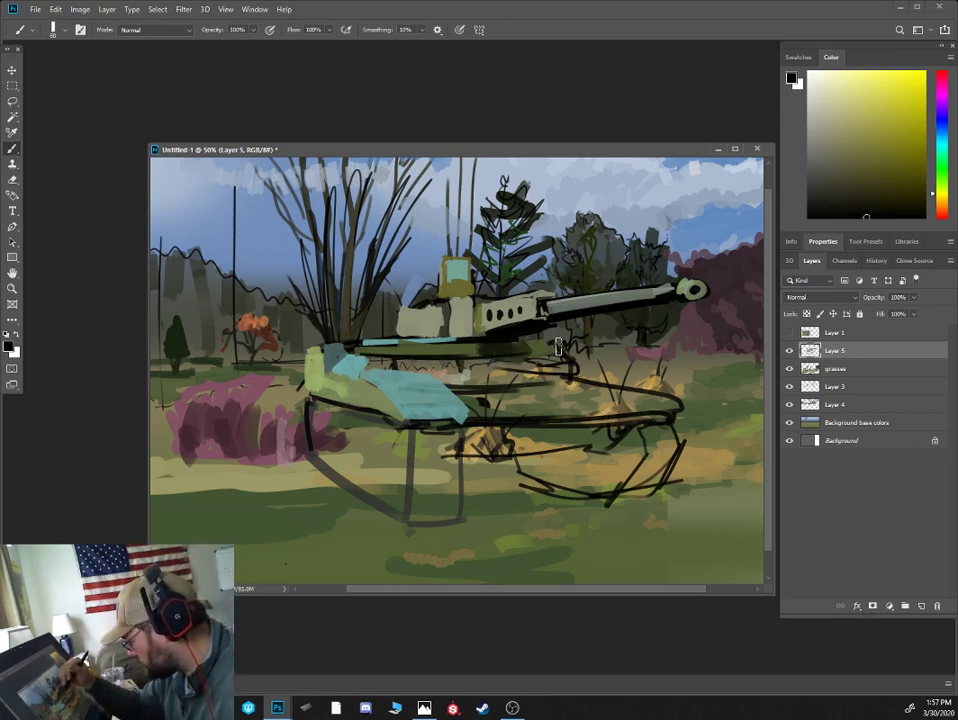
# - Fill the upper part of the hull's front below the olive band with near-black
pyautogui.keyDown('alt'); pyautogui.click(540, 342); pyautogui.keyUp('alt')
pyautogui.keyDown('alt'); pyautogui.click(497, 335); pyautogui.keyUp('alt')
pyautogui.press('[')
pyautogui.press('[')
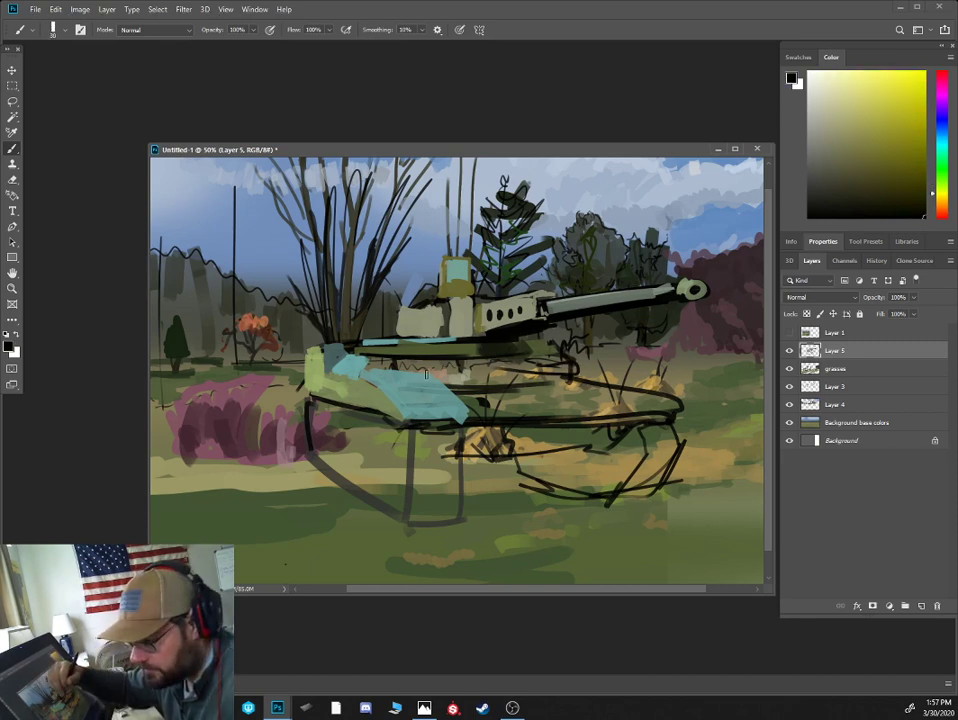
pyautogui.press(']')
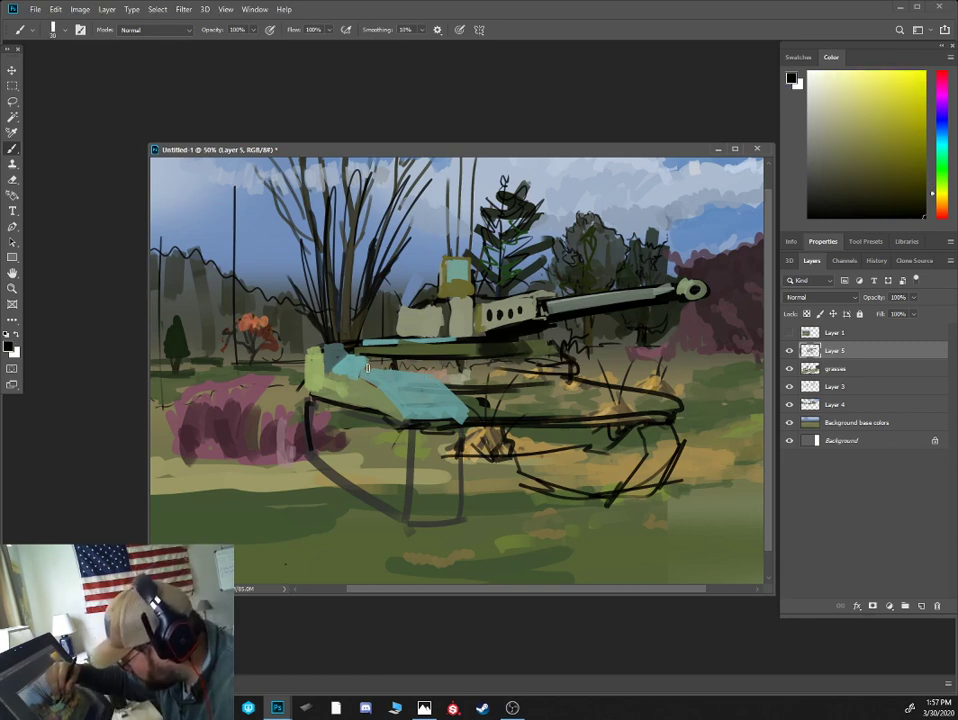
pyautogui.moveTo(366, 362)
pyautogui.mouseDown()
pyautogui.moveTo(424, 368)
pyautogui.moveTo(387, 365)
pyautogui.moveTo(553, 360)
pyautogui.moveTo(422, 364)
pyautogui.moveTo(548, 364)
pyautogui.moveTo(429, 370)
pyautogui.moveTo(500, 375)
pyautogui.moveTo(458, 382)
pyautogui.moveTo(588, 380)
pyautogui.moveTo(569, 379)
pyautogui.moveTo(558, 361)
pyautogui.moveTo(588, 382)
pyautogui.mouseUp()
pyautogui.press(']')
pyautogui.press(']')
pyautogui.press(']')
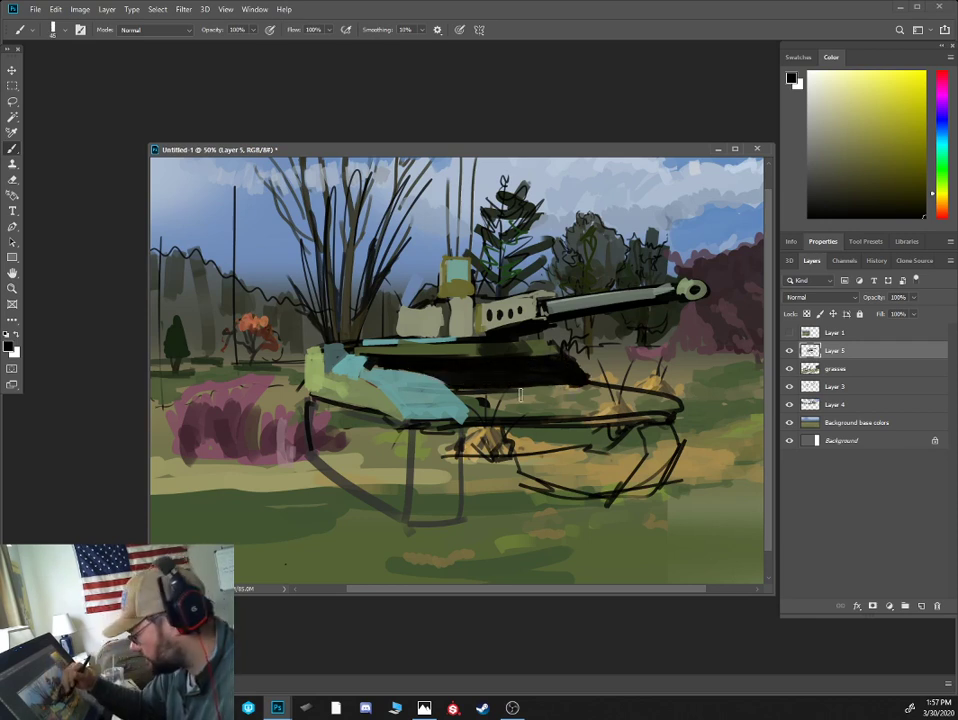
# - Fill the hull's sloping front plate with very dark olive down to its lower outline
pyautogui.keyDown('alt'); pyautogui.click(483, 363); pyautogui.keyUp('alt')
pyautogui.moveTo(471, 404)
pyautogui.mouseDown()
pyautogui.moveTo(613, 414)
pyautogui.moveTo(507, 396)
pyautogui.moveTo(612, 405)
pyautogui.moveTo(493, 391)
pyautogui.moveTo(544, 387)
pyautogui.moveTo(449, 384)
pyautogui.moveTo(482, 414)
pyautogui.moveTo(445, 382)
pyautogui.moveTo(566, 391)
pyautogui.moveTo(525, 378)
pyautogui.moveTo(564, 383)
pyautogui.mouseUp()
pyautogui.press('[')
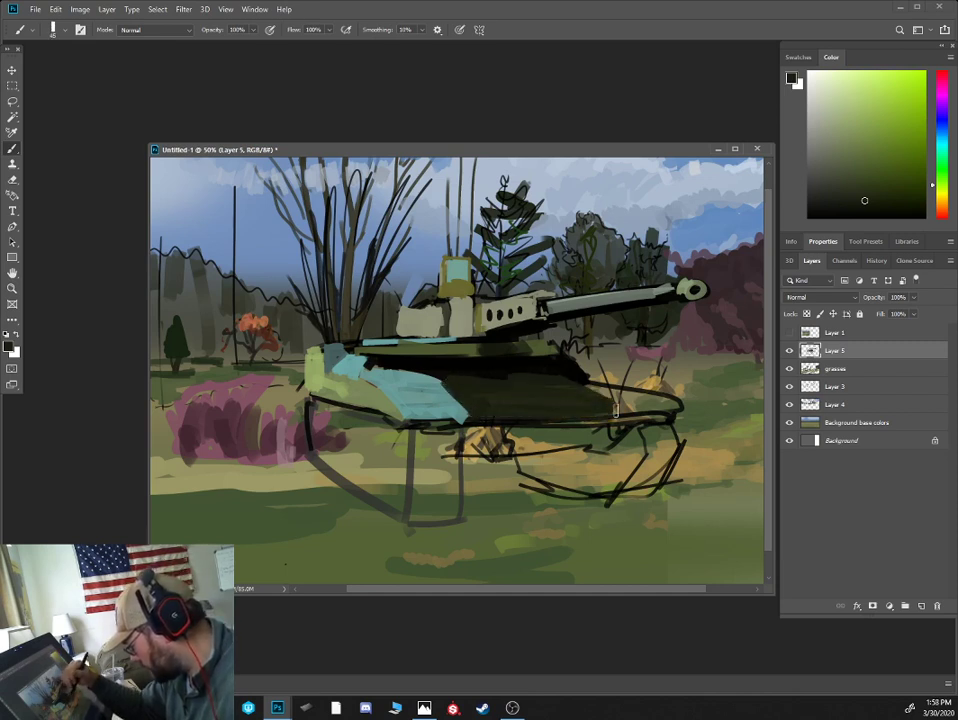
# - Add a muted dark teal edge beside the teal panel and paint a teal strip along the front plate's right side
pyautogui.keyDown('alt'); pyautogui.click(456, 390); pyautogui.keyUp('alt')
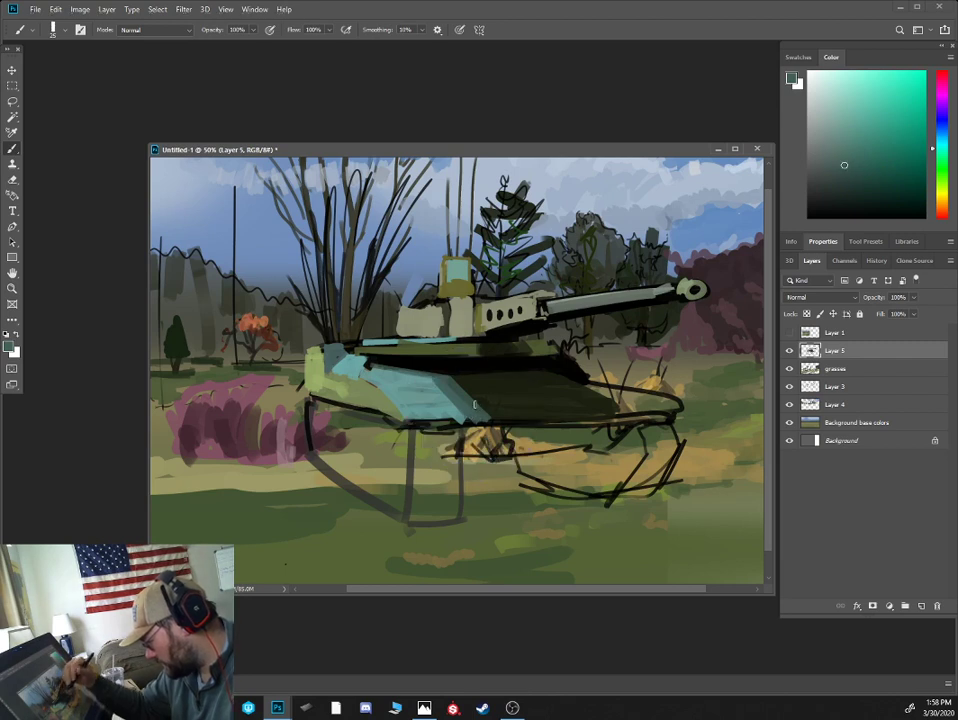
pyautogui.keyDown('alt'); pyautogui.click(526, 398); pyautogui.keyUp('alt')
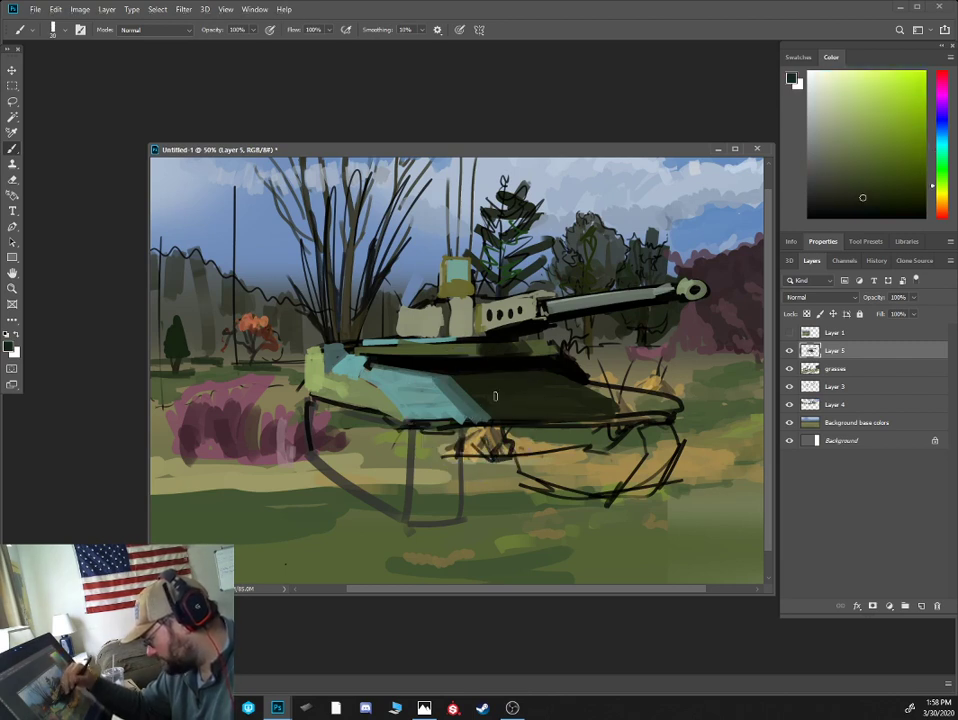
pyautogui.press('[')
pyautogui.keyDown('alt'); pyautogui.click(560, 387); pyautogui.keyUp('alt')
pyautogui.keyDown('alt'); pyautogui.click(459, 398); pyautogui.keyUp('alt')
pyautogui.moveTo(563, 369); pyautogui.dragTo(621, 407)
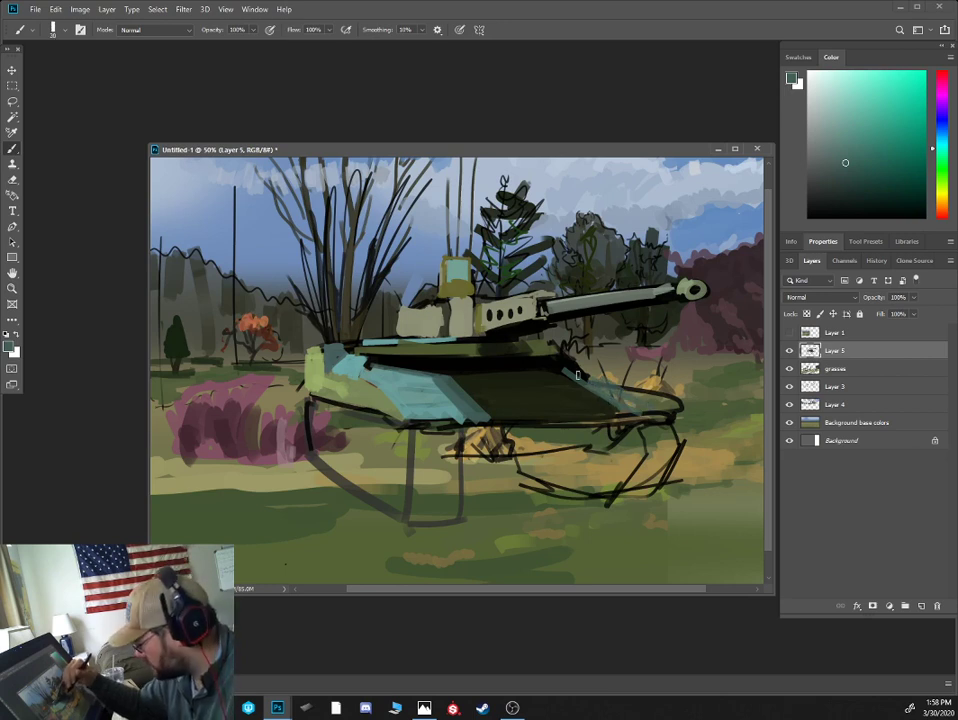
pyautogui.keyDown('alt'); pyautogui.click(402, 372); pyautogui.keyUp('alt')
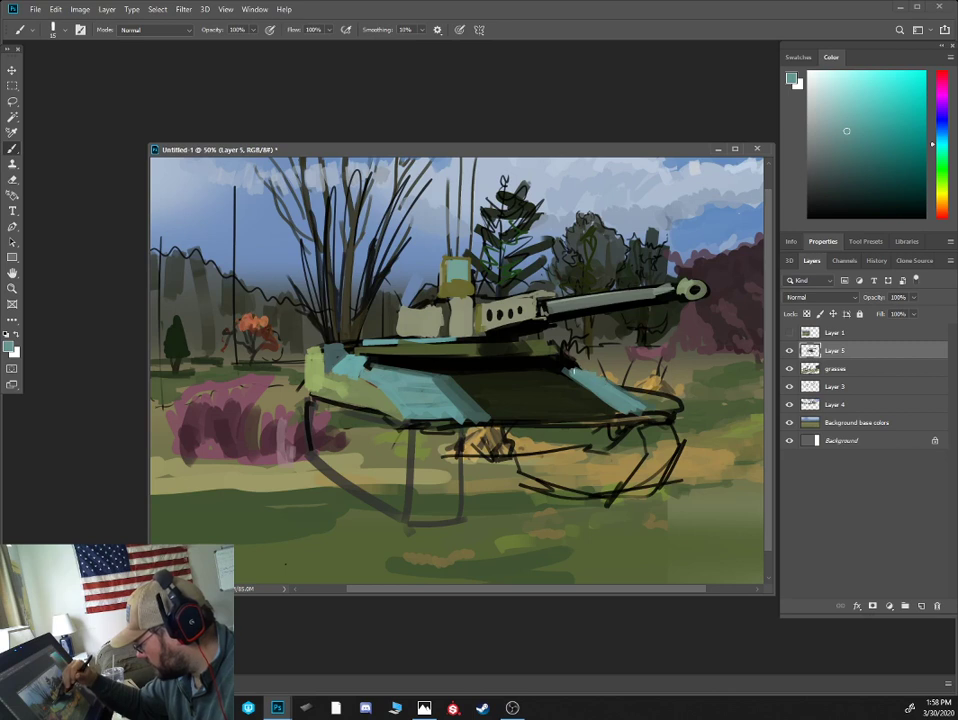
pyautogui.moveTo(628, 405); pyautogui.dragTo(638, 401)
# - Paint an olive stripe beside the left teal panel and fill the hull's far right corner with dark olive
pyautogui.keyDown('alt'); pyautogui.click(482, 382); pyautogui.keyUp('alt')
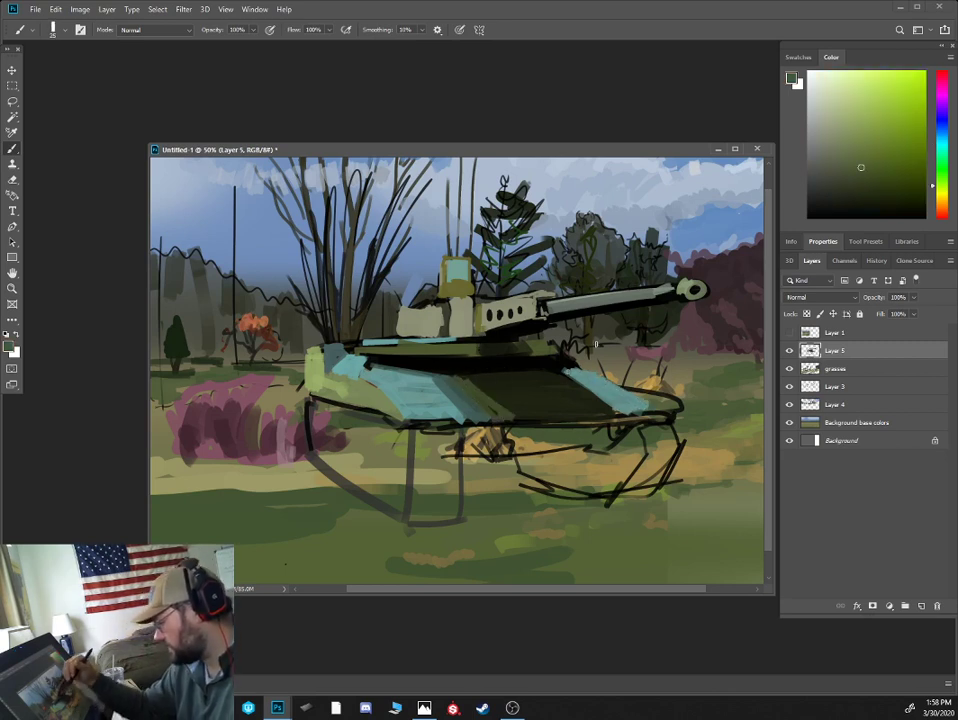
pyautogui.keyDown('alt'); pyautogui.click(560, 391); pyautogui.keyUp('alt')
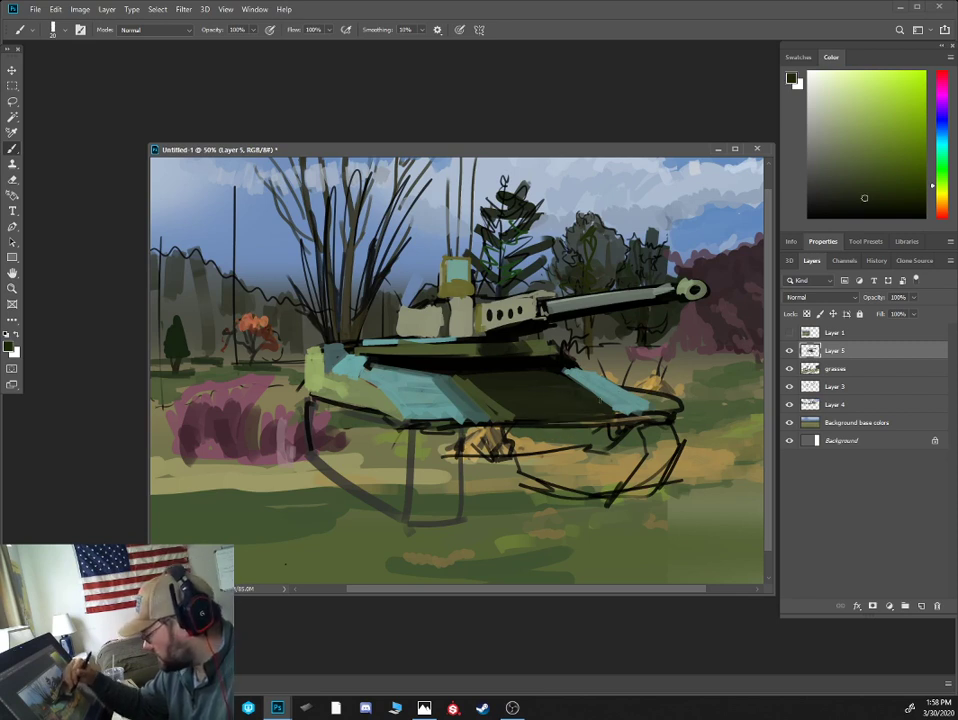
pyautogui.keyDown('alt'); pyautogui.click(487, 402); pyautogui.keyUp('alt')
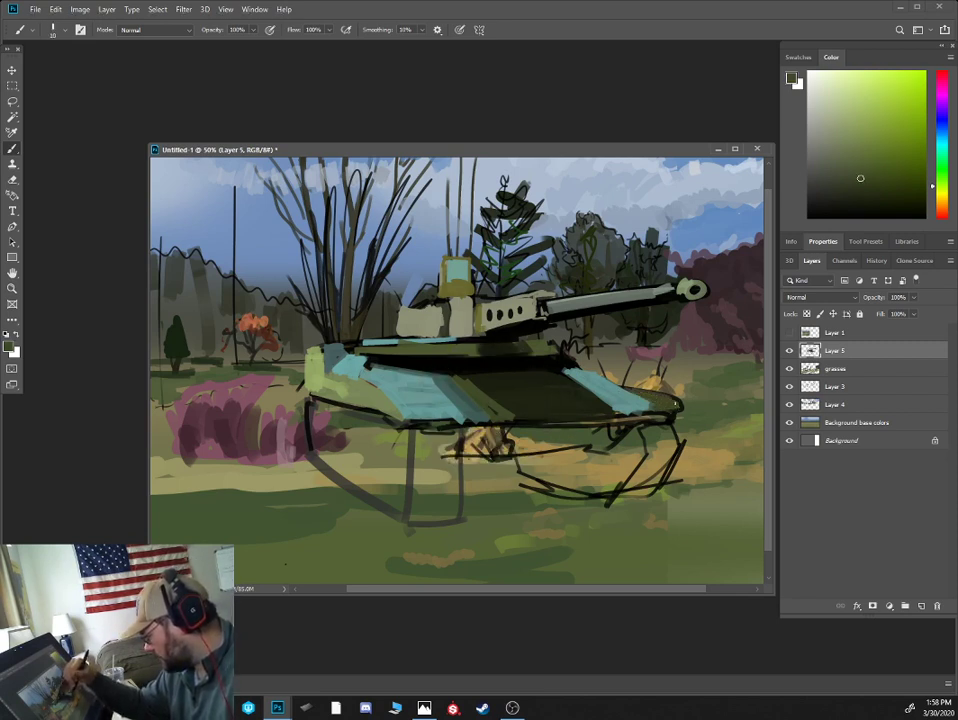
# - Repaint the hull's left side edge in light olive green and darken the block behind it with dark teal
pyautogui.keyDown('alt'); pyautogui.click(353, 400); pyautogui.keyUp('alt')
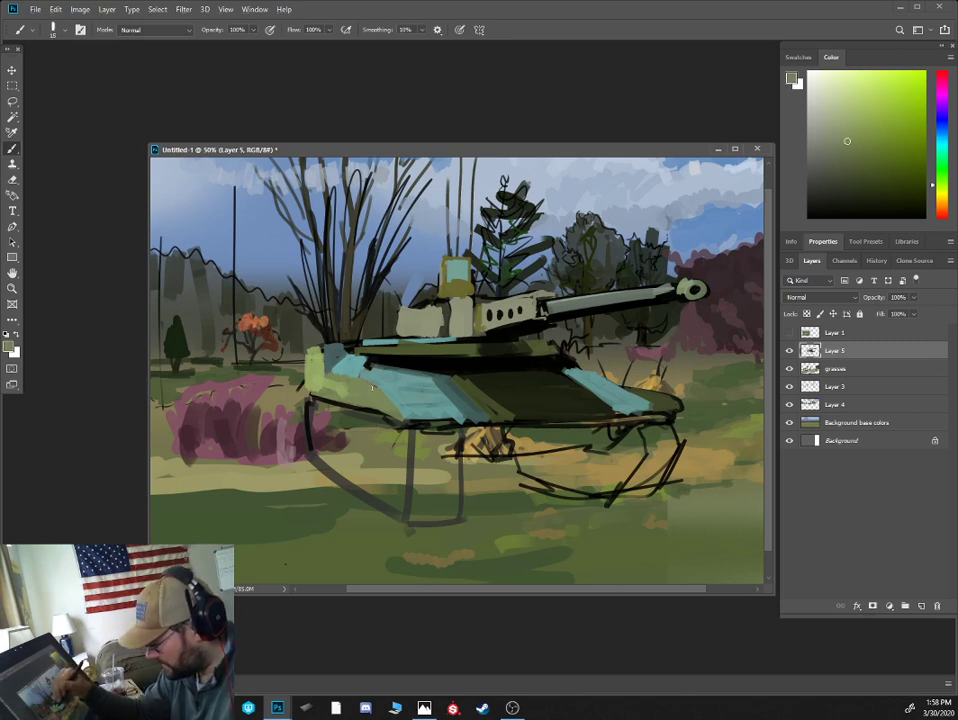
pyautogui.keyDown('alt'); pyautogui.click(318, 402); pyautogui.keyUp('alt')
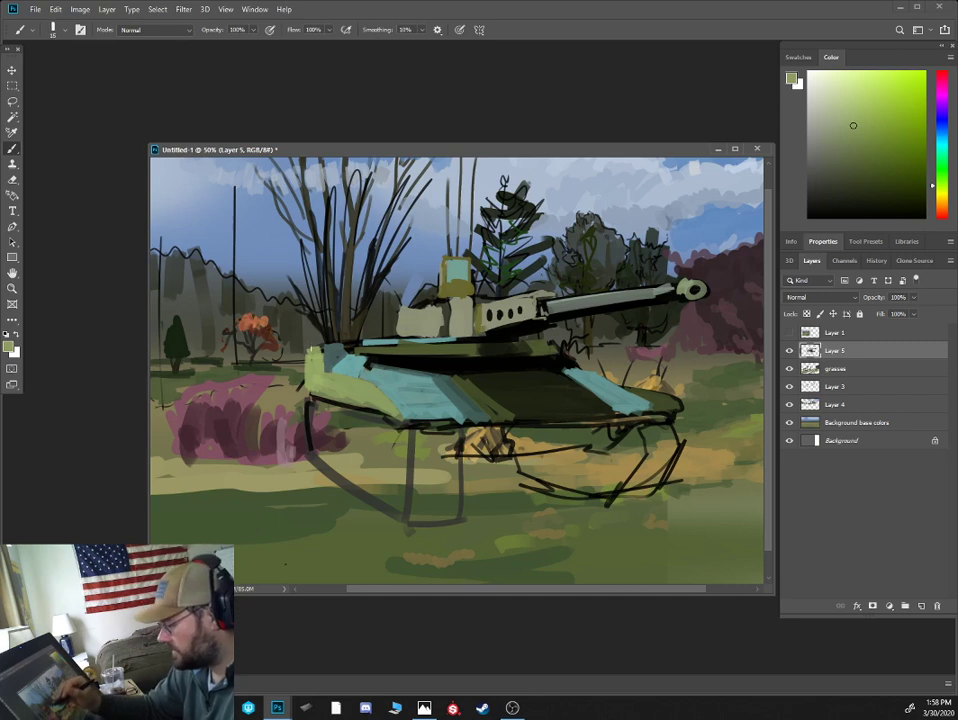
pyautogui.keyDown('alt'); pyautogui.click(336, 345); pyautogui.keyUp('alt')
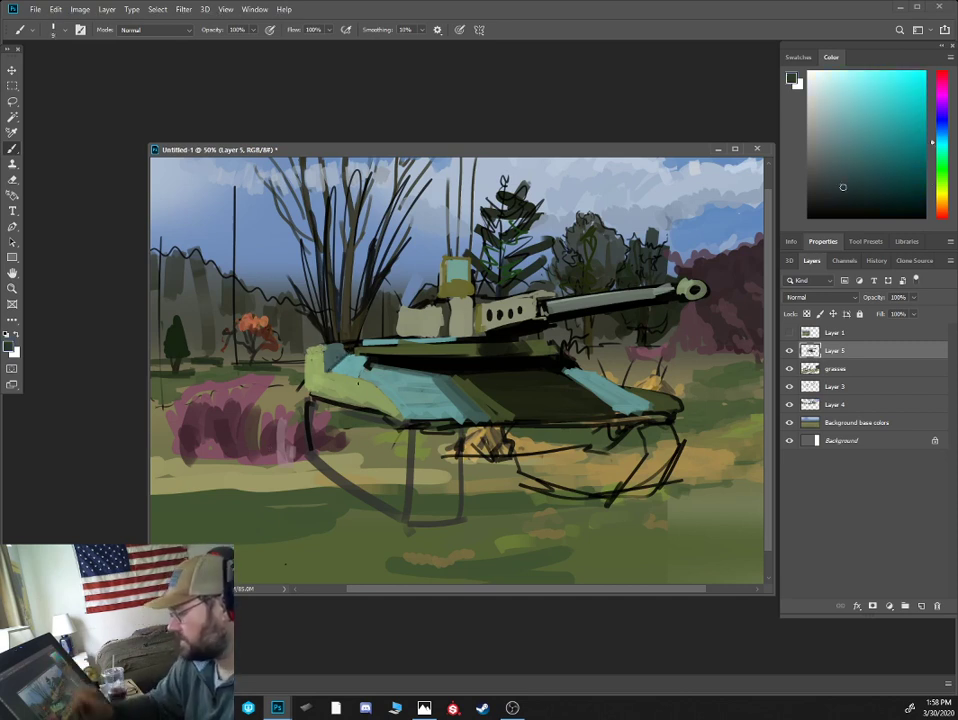
pyautogui.keyDown('alt'); pyautogui.click(326, 388); pyautogui.keyUp('alt')
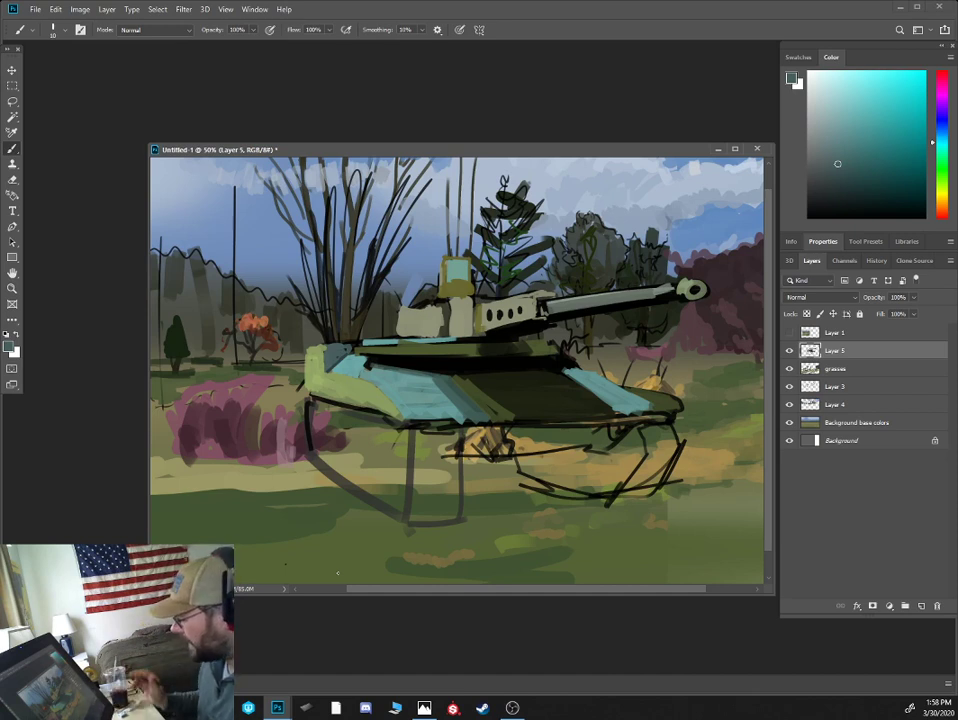
# - Fill the lower hull beneath the front plate with dark grey-brown and paint a black edge down its left end
pyautogui.keyDown('alt'); pyautogui.click(552, 379); pyautogui.keyUp('alt')
pyautogui.press(']')
pyautogui.press(']')
pyautogui.press(']')
pyautogui.press(']')
pyautogui.press(']')
pyautogui.moveTo(465, 430)
pyautogui.mouseDown()
pyautogui.moveTo(462, 455)
pyautogui.moveTo(594, 451)
pyautogui.moveTo(473, 443)
pyautogui.moveTo(528, 438)
pyautogui.mouseUp()
pyautogui.press(']')
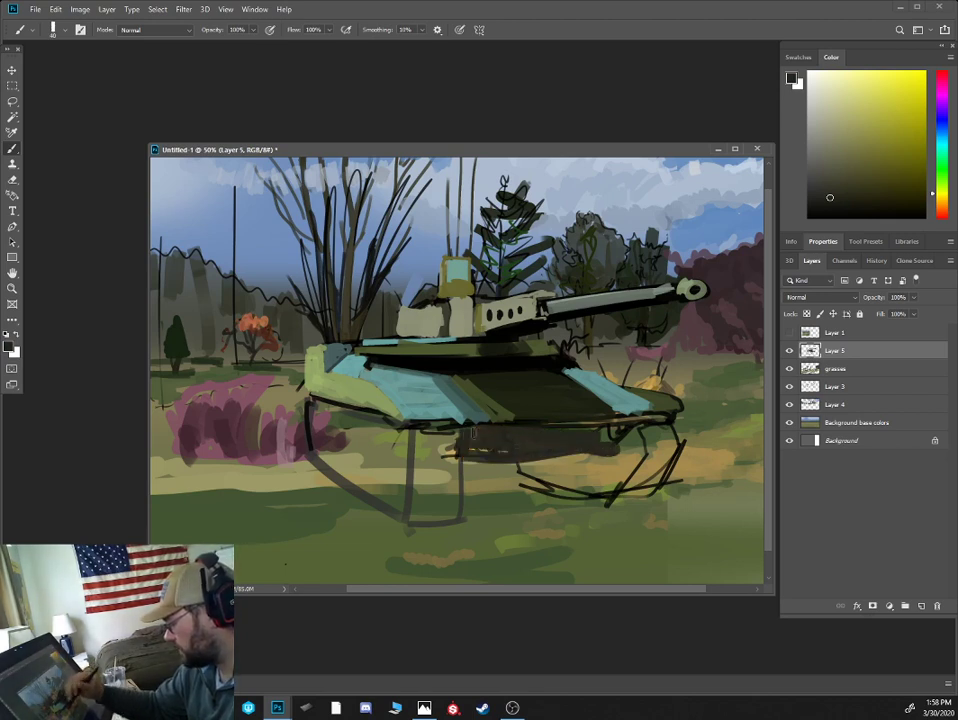
pyautogui.keyDown('alt'); pyautogui.click(500, 441); pyautogui.keyUp('alt')
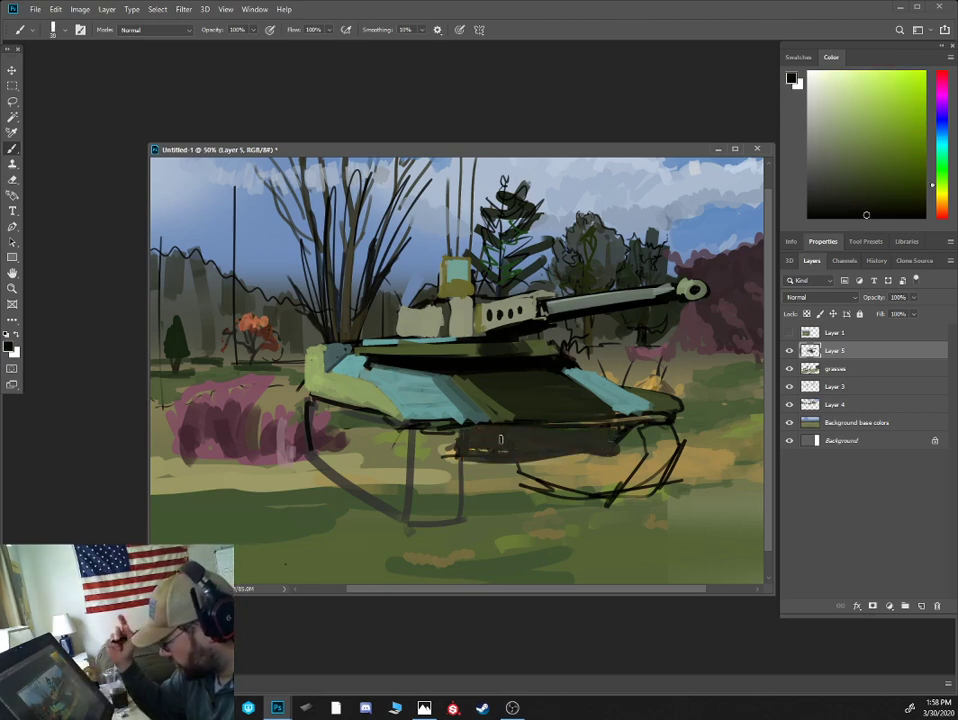
pyautogui.keyDown('alt'); pyautogui.click(465, 423); pyautogui.keyUp('alt')
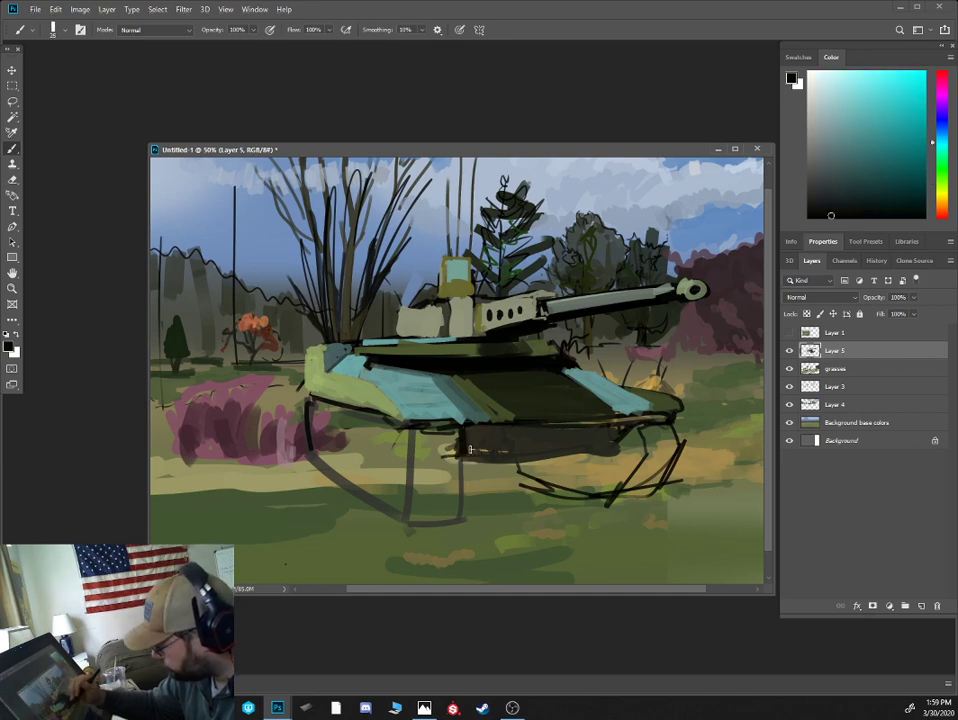
# - Paint small teal tow hooks at both ends of the lower hull and touch up the front plate with dark olive and black
pyautogui.keyDown('alt'); pyautogui.click(478, 431); pyautogui.keyUp('alt')
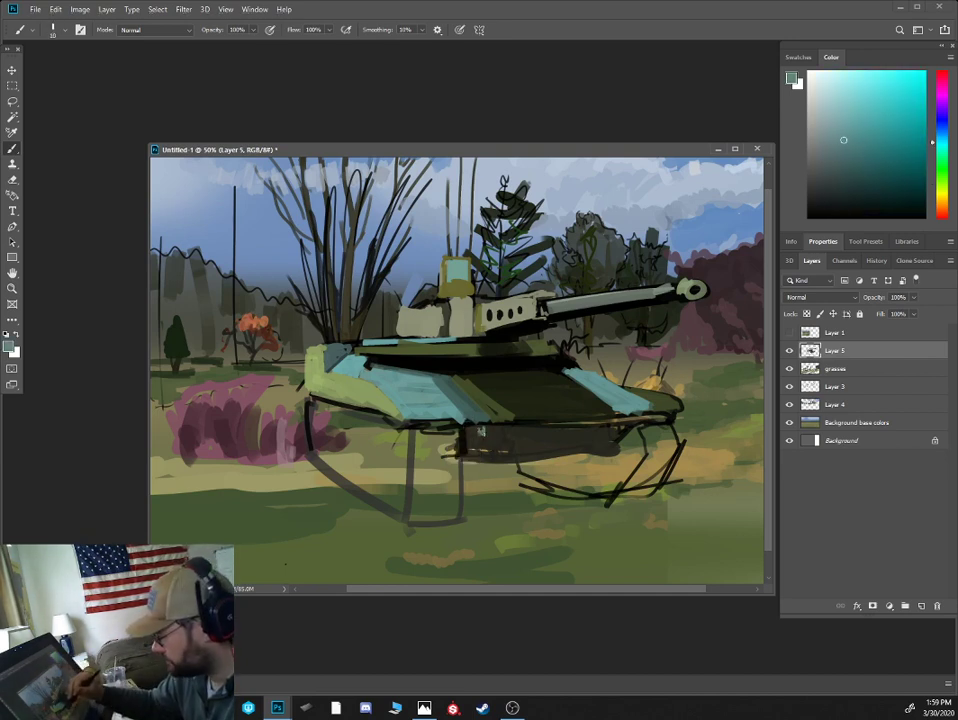
pyautogui.moveTo(474, 432); pyautogui.dragTo(488, 443)
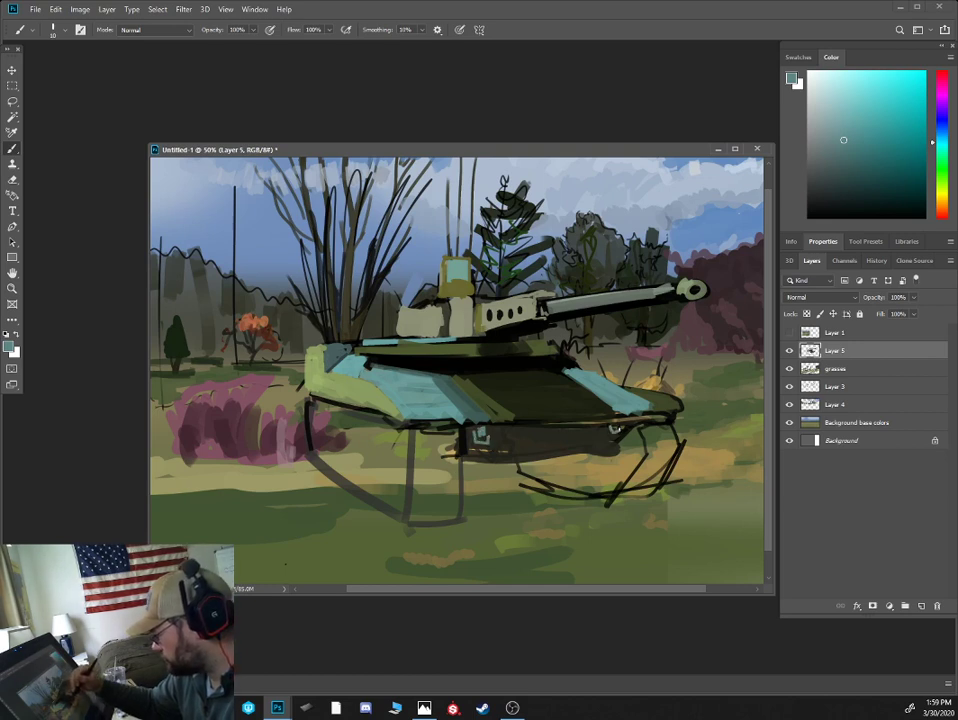
pyautogui.keyDown('alt'); pyautogui.click(498, 421); pyautogui.keyUp('alt')
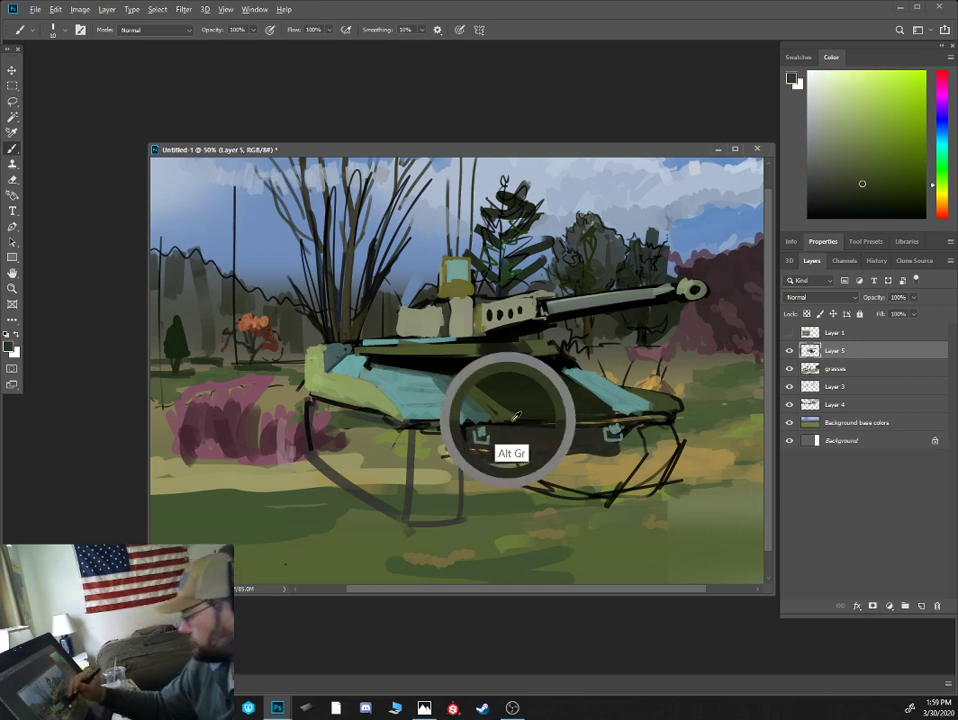
pyautogui.moveTo(521, 429)
pyautogui.mouseDown()
pyautogui.moveTo(614, 426)
pyautogui.moveTo(540, 426)
pyautogui.mouseUp()
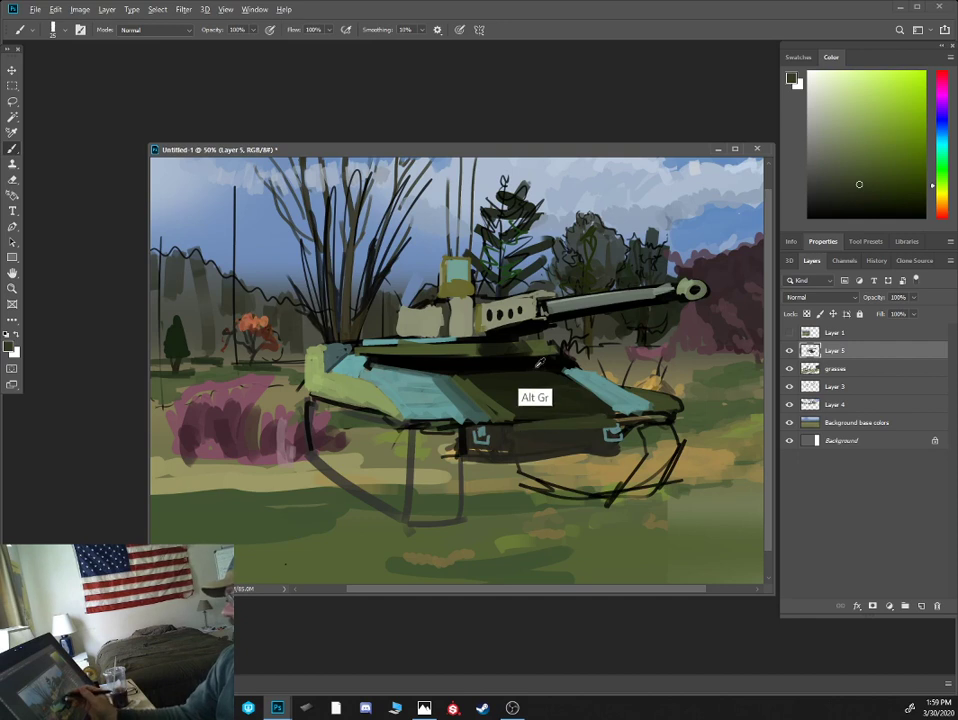
pyautogui.keyDown('alt'); pyautogui.click(540, 418); pyautogui.keyUp('alt')
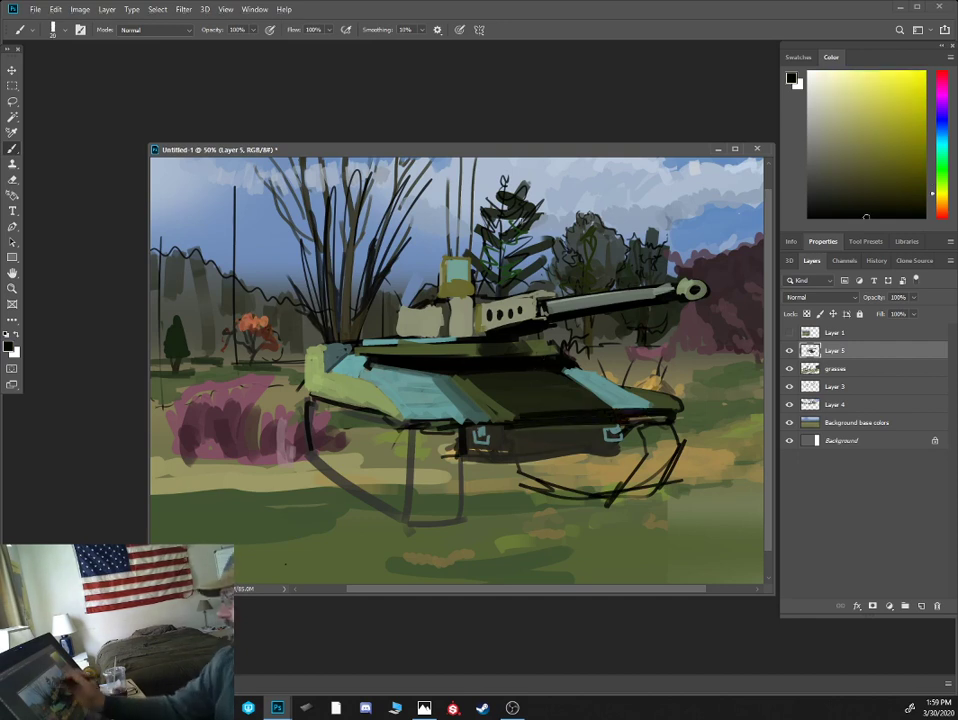
# - Redraw the front outline of the tank's left track in thin black lines, narrowing it toward the ground
pyautogui.moveTo(535, 148); pyautogui.dragTo(532, 105)
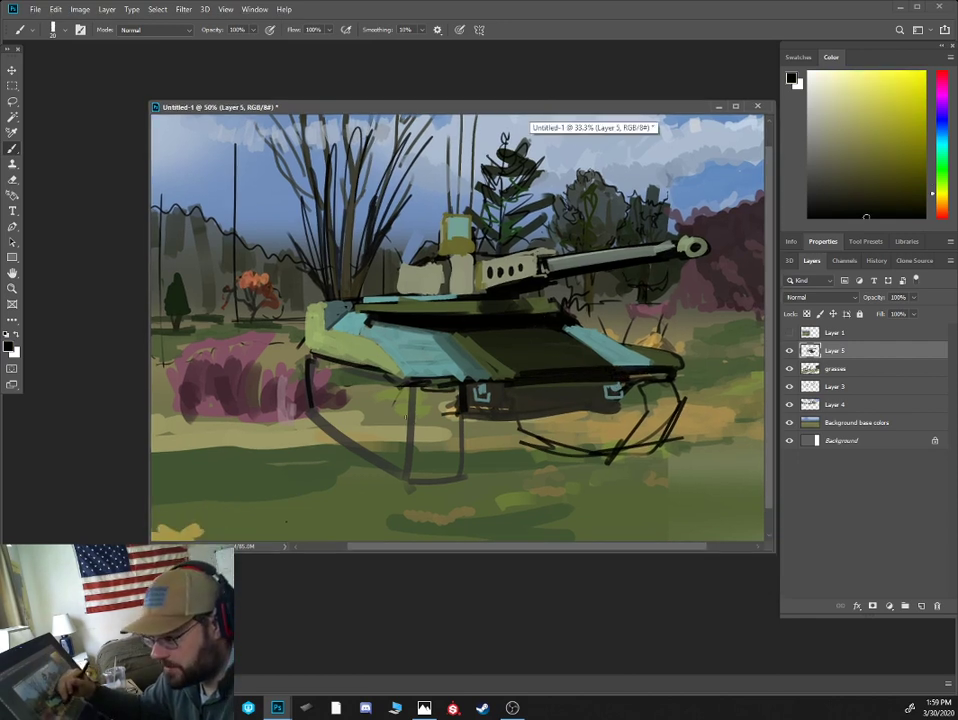
pyautogui.moveTo(385, 382)
pyautogui.mouseDown()
pyautogui.moveTo(402, 393)
pyautogui.moveTo(400, 411)
pyautogui.mouseUp()
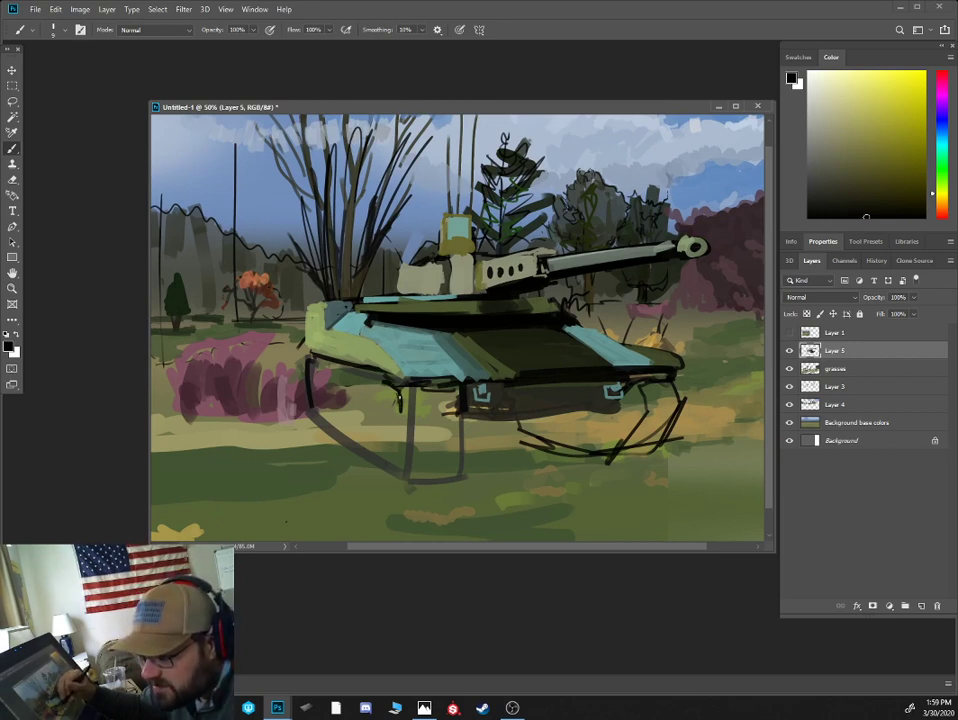
pyautogui.moveTo(401, 401)
pyautogui.mouseDown()
pyautogui.moveTo(382, 486)
pyautogui.moveTo(385, 477)
pyautogui.moveTo(440, 472)
pyautogui.mouseUp()
pyautogui.moveTo(464, 421)
pyautogui.mouseDown()
pyautogui.moveTo(441, 469)
pyautogui.moveTo(467, 394)
pyautogui.mouseUp()
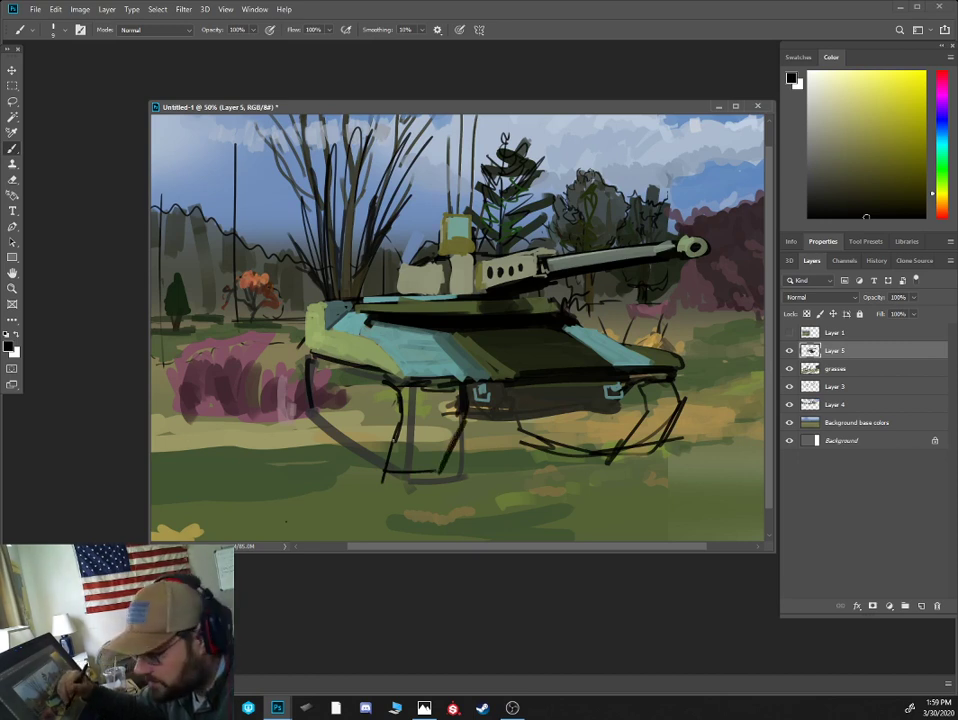
# - Sketch black oval road wheels along the left track's side and reinforce the lower outlines of both tracks
pyautogui.moveTo(372, 400)
pyautogui.mouseDown()
pyautogui.moveTo(380, 445)
pyautogui.moveTo(377, 393)
pyautogui.mouseUp()
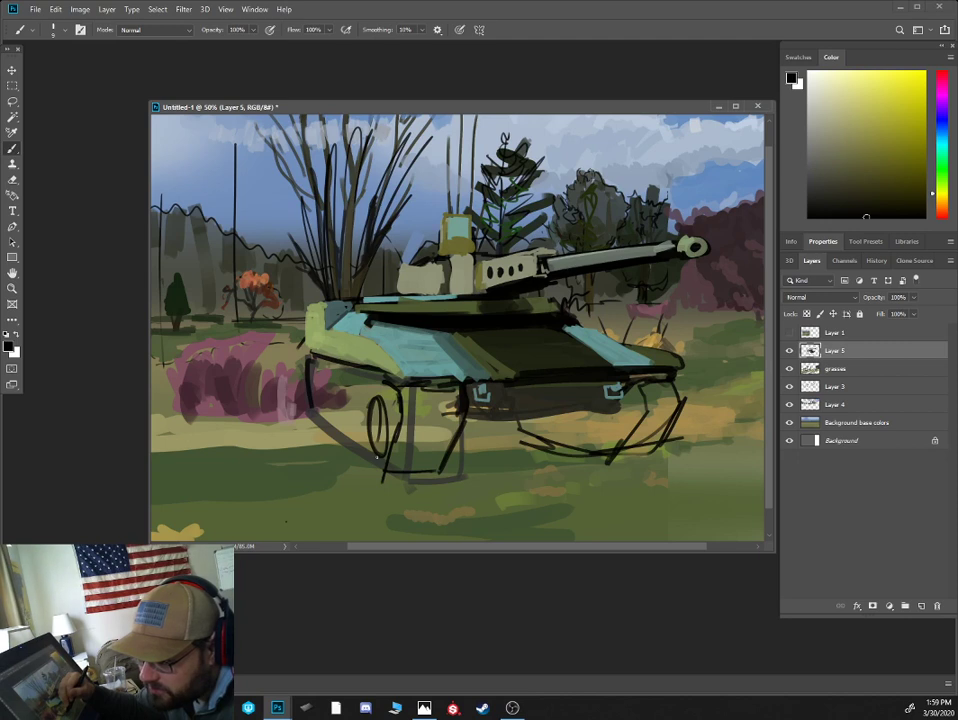
pyautogui.moveTo(358, 392)
pyautogui.mouseDown()
pyautogui.moveTo(366, 406)
pyautogui.moveTo(360, 394)
pyautogui.moveTo(352, 428)
pyautogui.moveTo(344, 388)
pyautogui.moveTo(312, 392)
pyautogui.moveTo(333, 424)
pyautogui.moveTo(333, 388)
pyautogui.mouseUp()
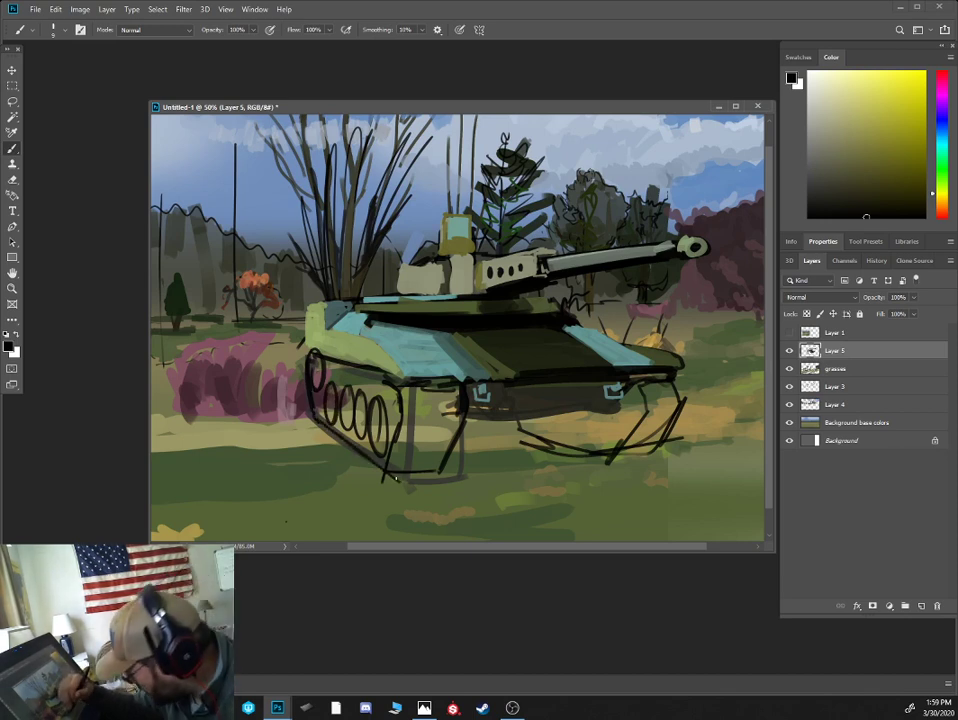
pyautogui.moveTo(385, 478); pyautogui.dragTo(437, 469)
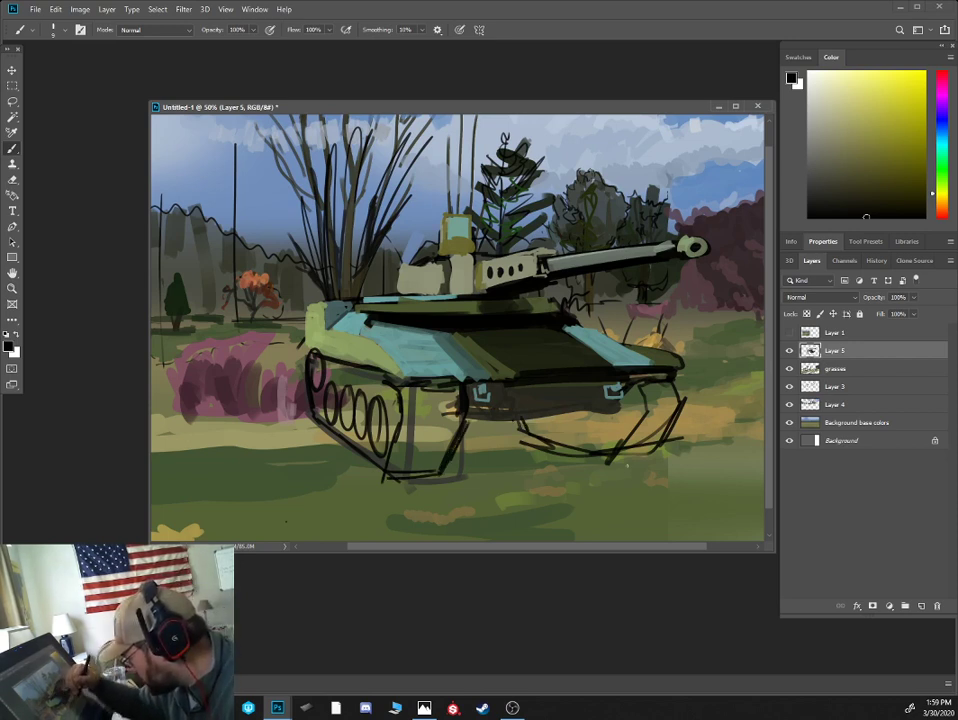
pyautogui.moveTo(609, 461)
pyautogui.mouseDown()
pyautogui.moveTo(646, 457)
pyautogui.moveTo(684, 401)
pyautogui.mouseUp()
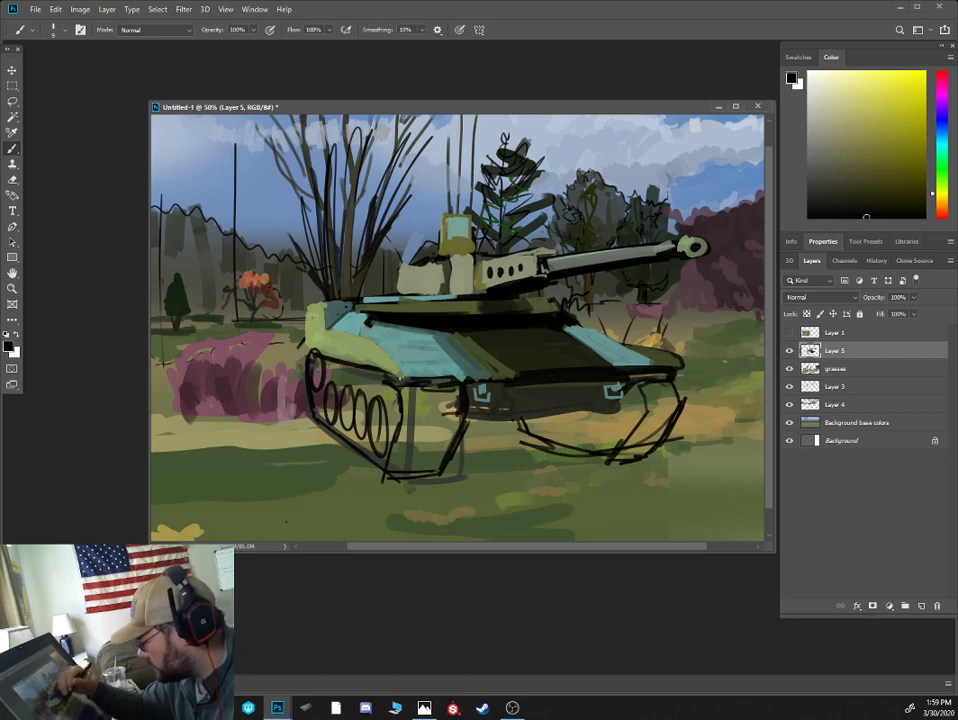
# - Block in the left track's side and front with broad translucent black strokes
pyautogui.press(']')
pyautogui.press(']')
pyautogui.press(']')
pyautogui.moveTo(326, 409)
pyautogui.mouseDown()
pyautogui.moveTo(388, 457)
pyautogui.moveTo(316, 389)
pyautogui.moveTo(359, 424)
pyautogui.moveTo(393, 440)
pyautogui.mouseUp()
pyautogui.moveTo(340, 364); pyautogui.dragTo(383, 428)
pyautogui.moveTo(367, 384); pyautogui.dragTo(397, 422)
pyautogui.moveTo(338, 378)
pyautogui.mouseDown()
pyautogui.moveTo(396, 432)
pyautogui.moveTo(440, 454)
pyautogui.moveTo(454, 391)
pyautogui.moveTo(468, 390)
pyautogui.mouseUp()
pyautogui.press(']')
pyautogui.press(']')
pyautogui.moveTo(449, 449); pyautogui.dragTo(466, 427)
# - Fill the right track inside its outline with translucent black strokes
pyautogui.moveTo(569, 435)
pyautogui.mouseDown()
pyautogui.moveTo(540, 440)
pyautogui.moveTo(600, 448)
pyautogui.moveTo(580, 420)
pyautogui.moveTo(637, 389)
pyautogui.moveTo(656, 398)
pyautogui.mouseUp()
pyautogui.moveTo(656, 398); pyautogui.dragTo(640, 440)
pyautogui.moveTo(640, 440)
pyautogui.mouseDown()
pyautogui.moveTo(664, 400)
pyautogui.moveTo(660, 432)
pyautogui.mouseUp()
# - Paint a black band along the lower hull's underside and smooth the hull's lower front with dark grey-brown
pyautogui.press('[')
pyautogui.press('[')
pyautogui.press('[')
pyautogui.moveTo(530, 419); pyautogui.dragTo(589, 420)
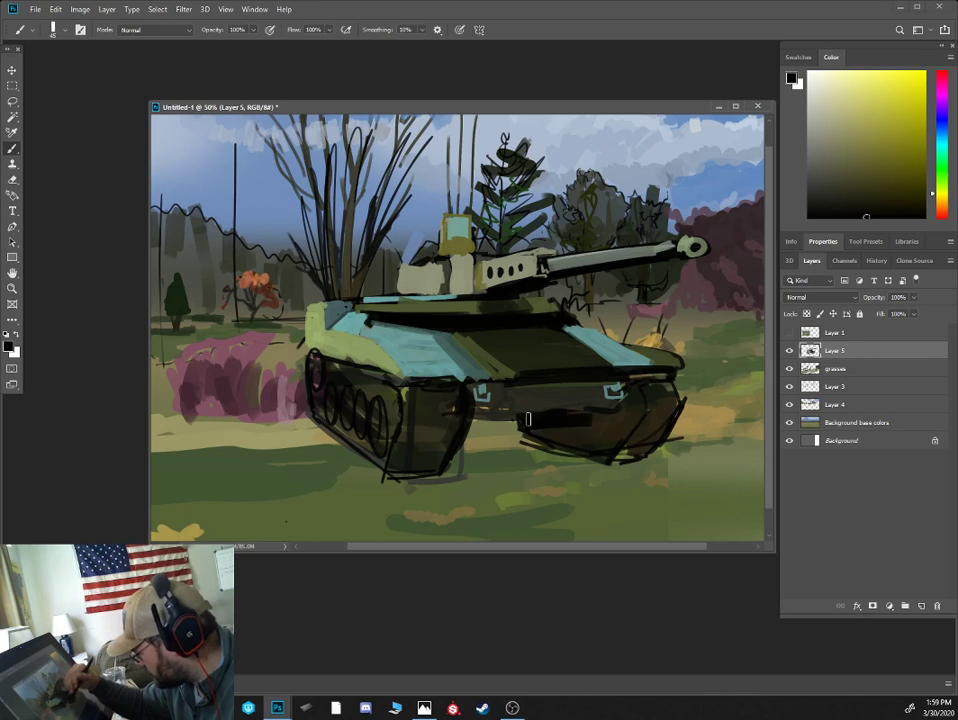
pyautogui.keyDown('alt'); pyautogui.click(479, 407); pyautogui.keyUp('alt')
pyautogui.moveTo(480, 407); pyautogui.dragTo(579, 404)
pyautogui.press('[')
pyautogui.press('[')
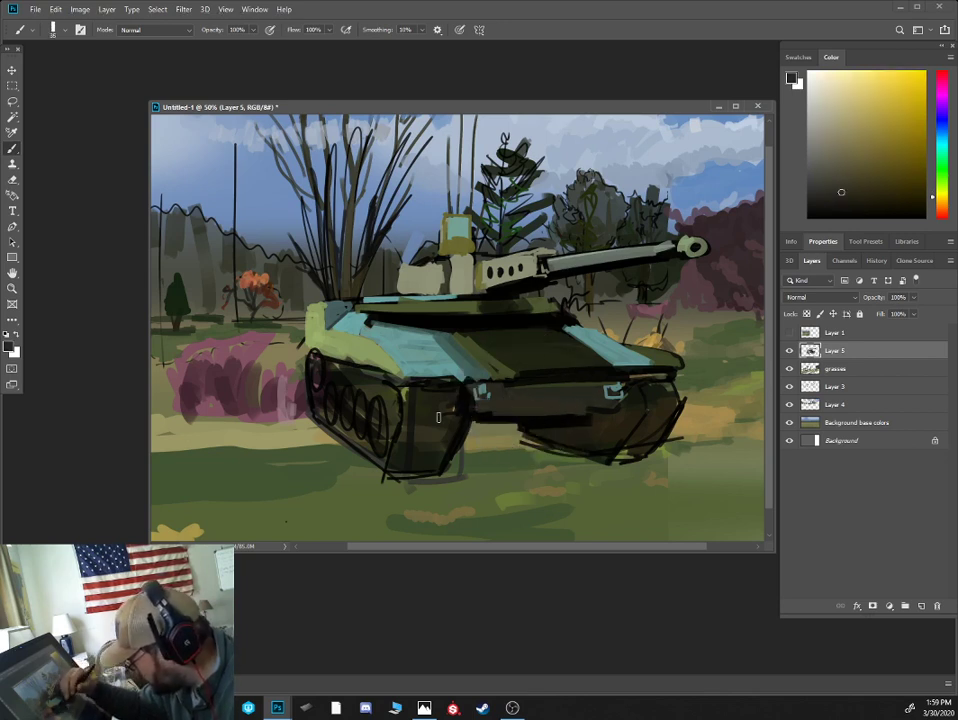
# - Darken the left track's side around the road wheels with near-black
pyautogui.keyDown('alt'); pyautogui.click(457, 441); pyautogui.keyUp('alt')
pyautogui.keyDown('alt'); pyautogui.click(372, 402); pyautogui.keyUp('alt')
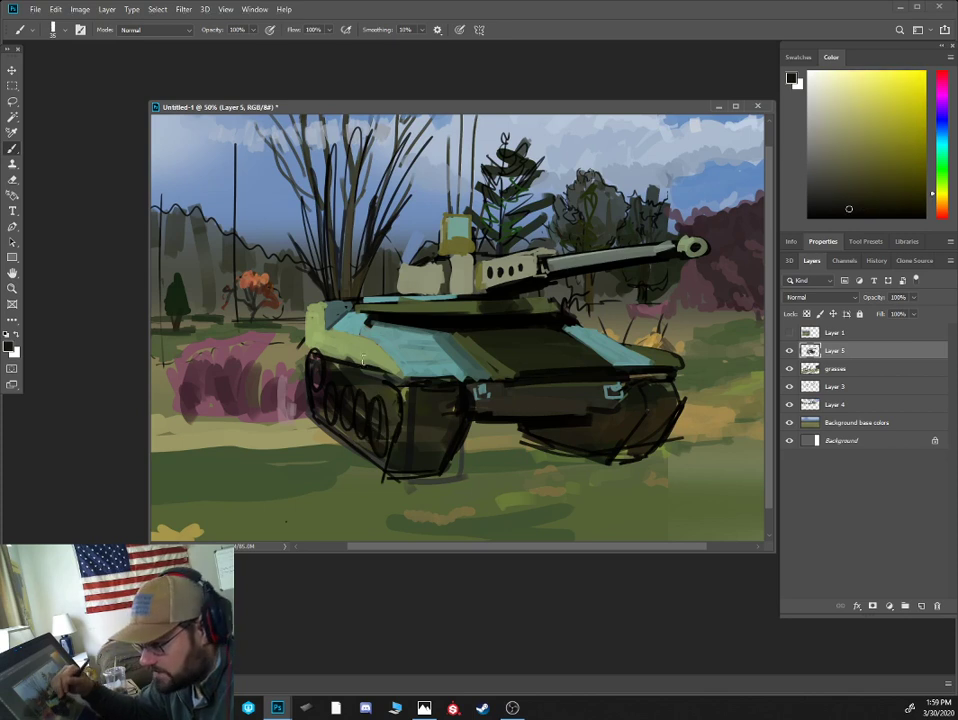
pyautogui.press(']')
pyautogui.moveTo(358, 377)
pyautogui.mouseDown()
pyautogui.moveTo(362, 391)
pyautogui.moveTo(346, 368)
pyautogui.moveTo(381, 392)
pyautogui.mouseUp()
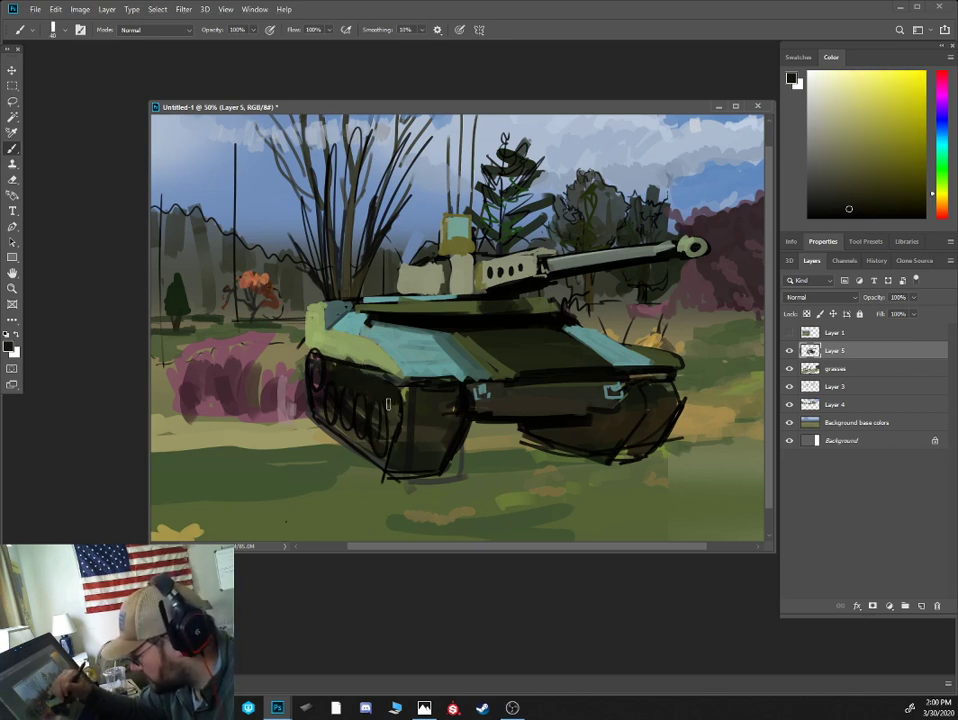
# - Outline the left track's road wheels and its raised rear wheel with thin muted olive rims
pyautogui.click(863, 155)
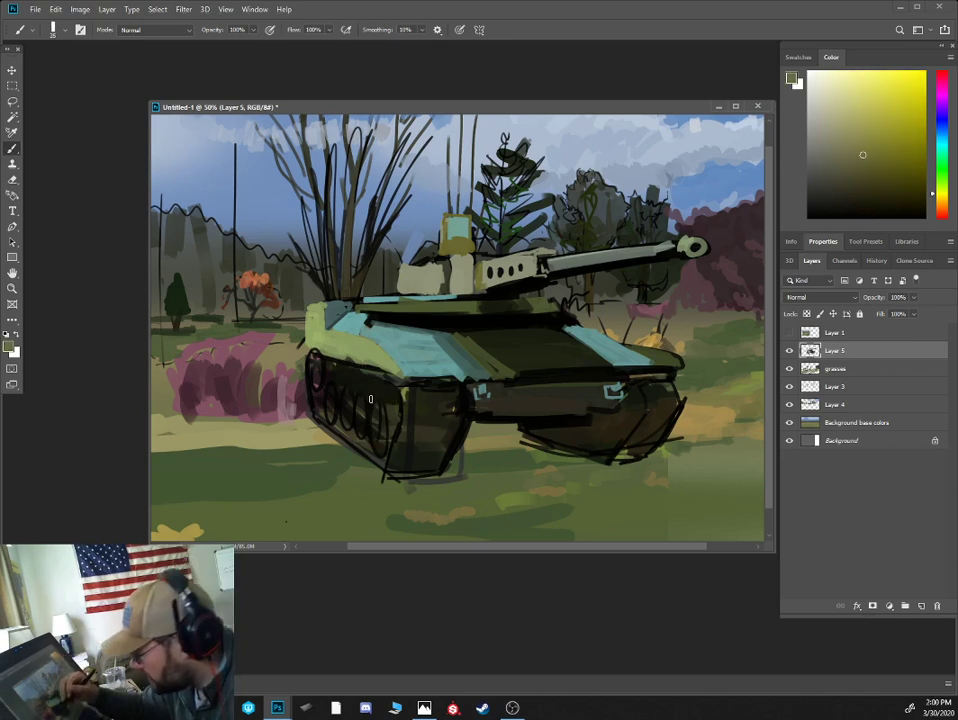
pyautogui.press('[')
pyautogui.press('[')
pyautogui.press('[')
pyautogui.press('[')
pyautogui.press('[')
pyautogui.moveTo(347, 391)
pyautogui.mouseDown()
pyautogui.moveTo(360, 395)
pyautogui.moveTo(361, 434)
pyautogui.moveTo(376, 405)
pyautogui.moveTo(334, 423)
pyautogui.mouseUp()
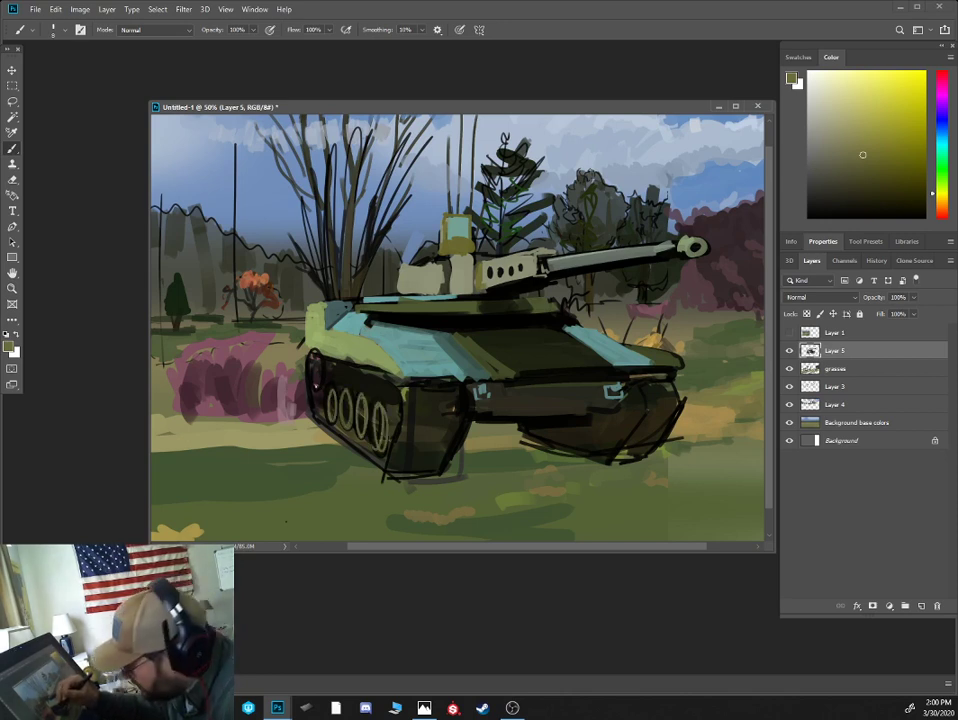
pyautogui.moveTo(316, 361); pyautogui.dragTo(323, 375)
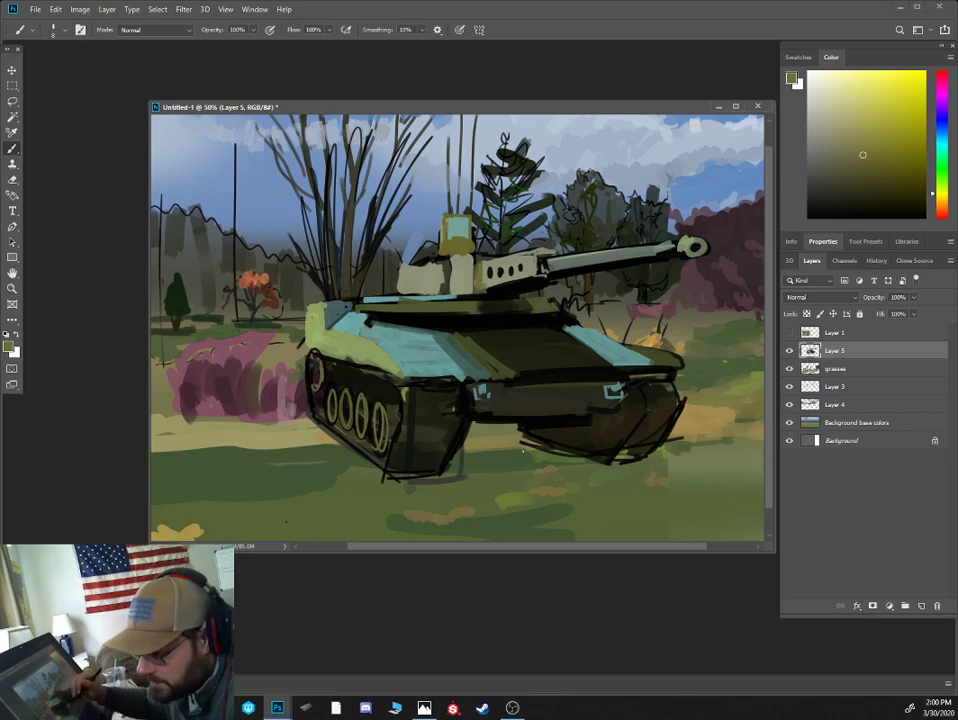
# - Paint dark olive strokes over the upper part of the left track's front
pyautogui.keyDown('alt'); pyautogui.click(449, 408); pyautogui.keyUp('alt')
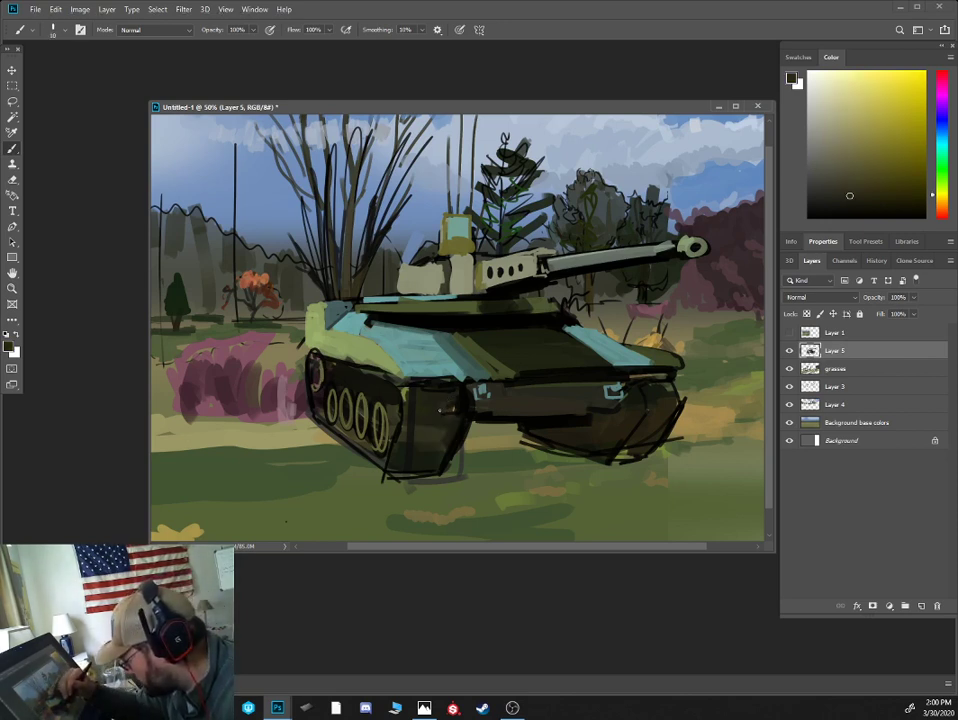
pyautogui.moveTo(440, 391)
pyautogui.mouseDown()
pyautogui.moveTo(444, 408)
pyautogui.moveTo(448, 380)
pyautogui.mouseUp()
pyautogui.press(']')
pyautogui.press(']')
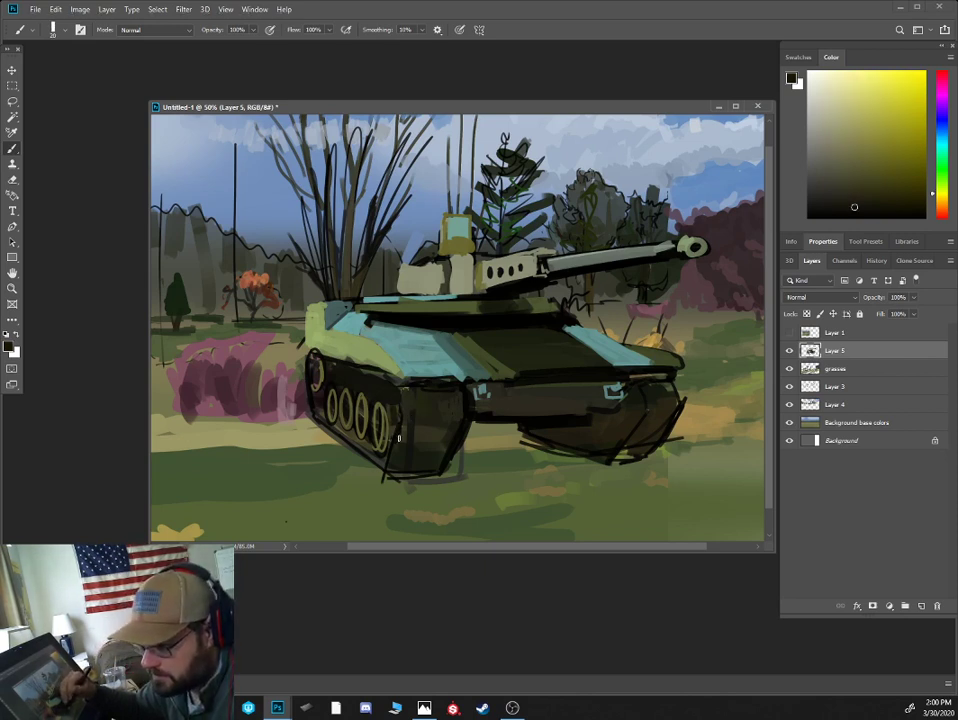
# - Clean up the gaps around the left track's road wheels with near-black
pyautogui.keyDown('alt'); pyautogui.click(386, 398); pyautogui.keyUp('alt')
pyautogui.keyDown('alt'); pyautogui.click(383, 403); pyautogui.keyUp('alt')
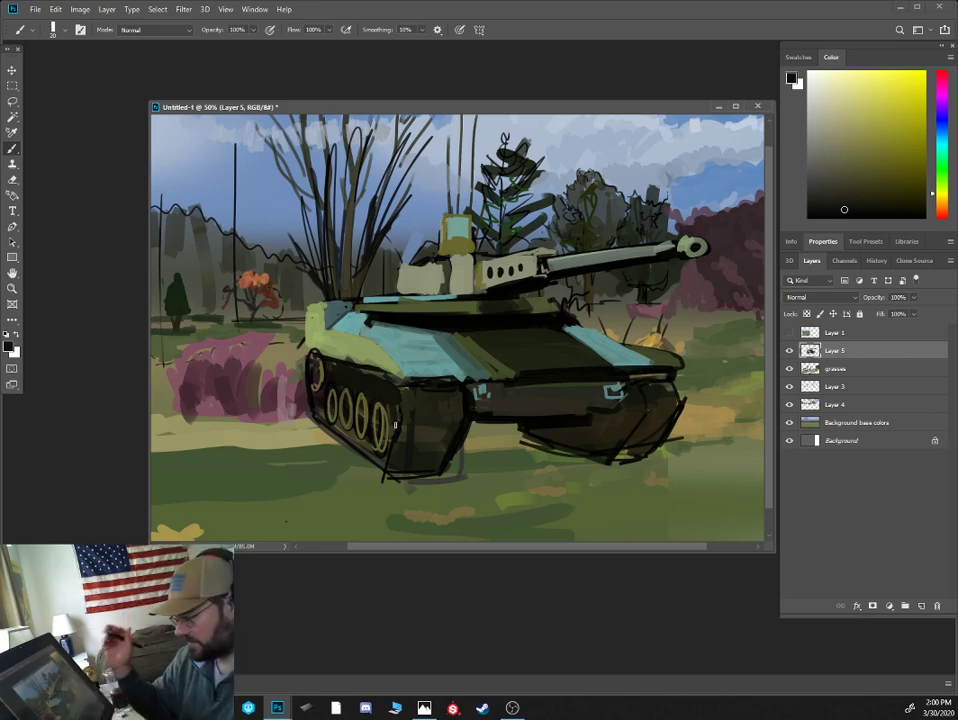
pyautogui.keyDown('alt'); pyautogui.click(395, 423); pyautogui.keyUp('alt')
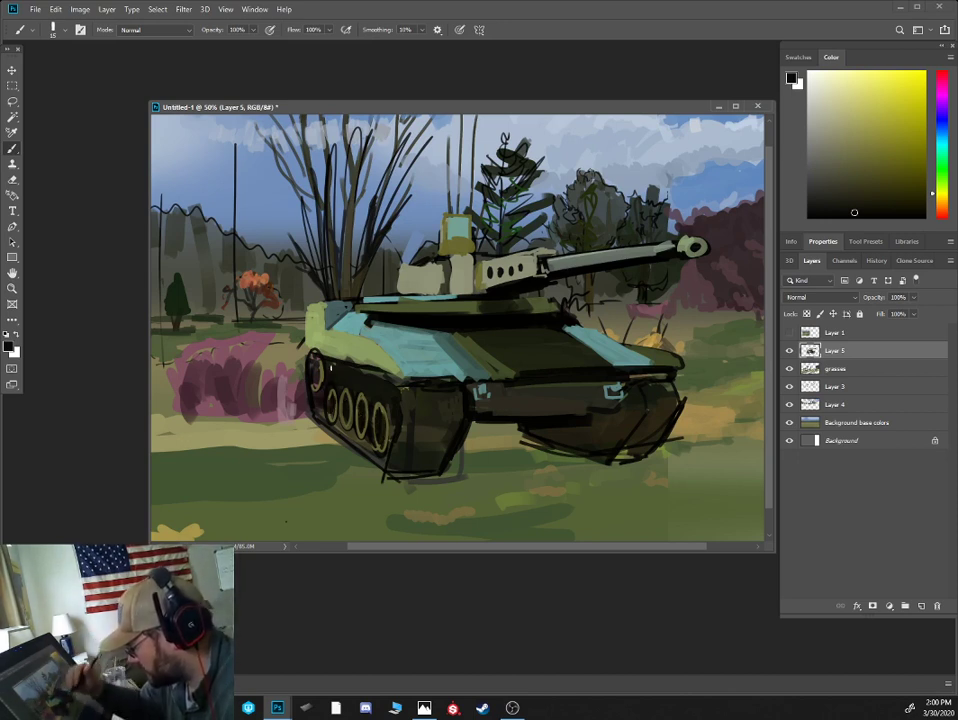
pyautogui.keyDown('alt'); pyautogui.click(302, 331); pyautogui.keyUp('alt')
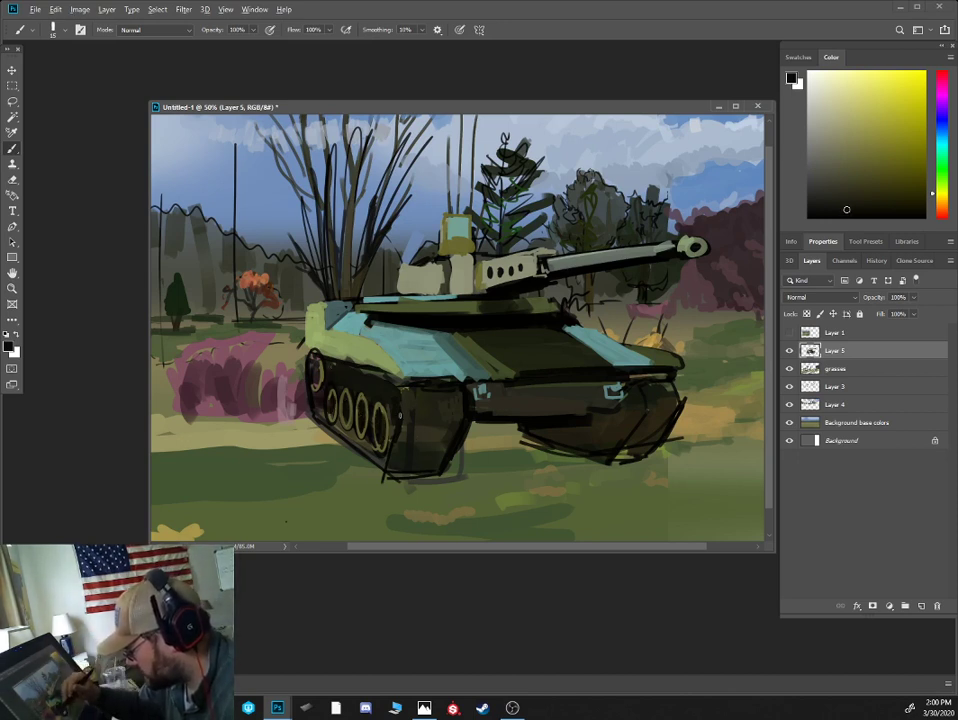
# - Trace the left track's upper, front and lower edges with a muted olive line
pyautogui.keyDown('alt'); pyautogui.click(390, 380); pyautogui.keyUp('alt')
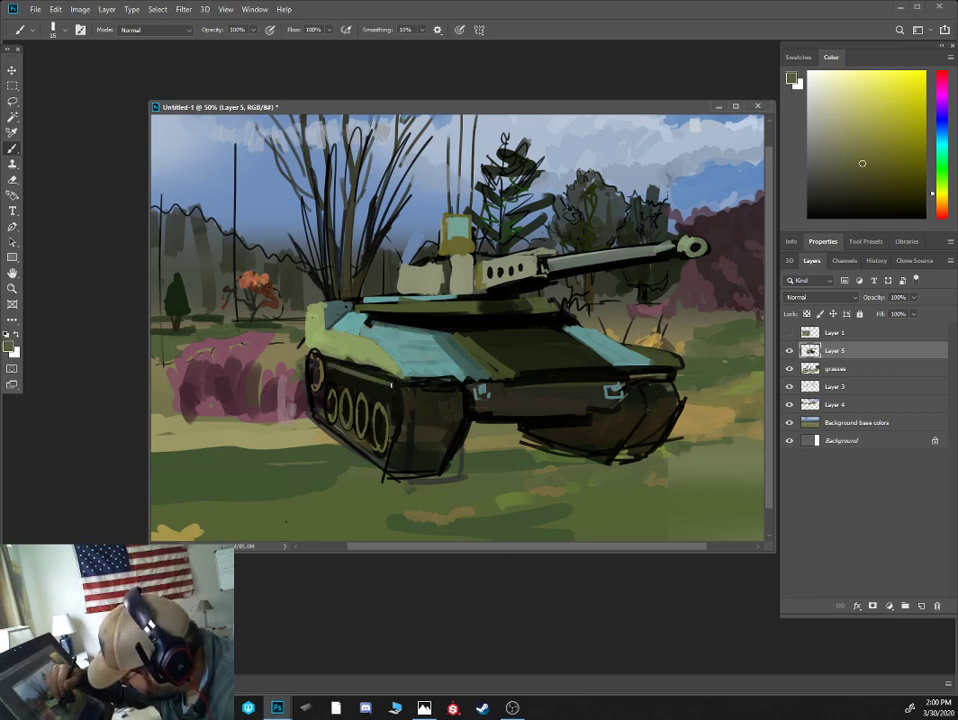
pyautogui.moveTo(394, 386)
pyautogui.mouseDown()
pyautogui.moveTo(398, 443)
pyautogui.moveTo(385, 470)
pyautogui.mouseUp()
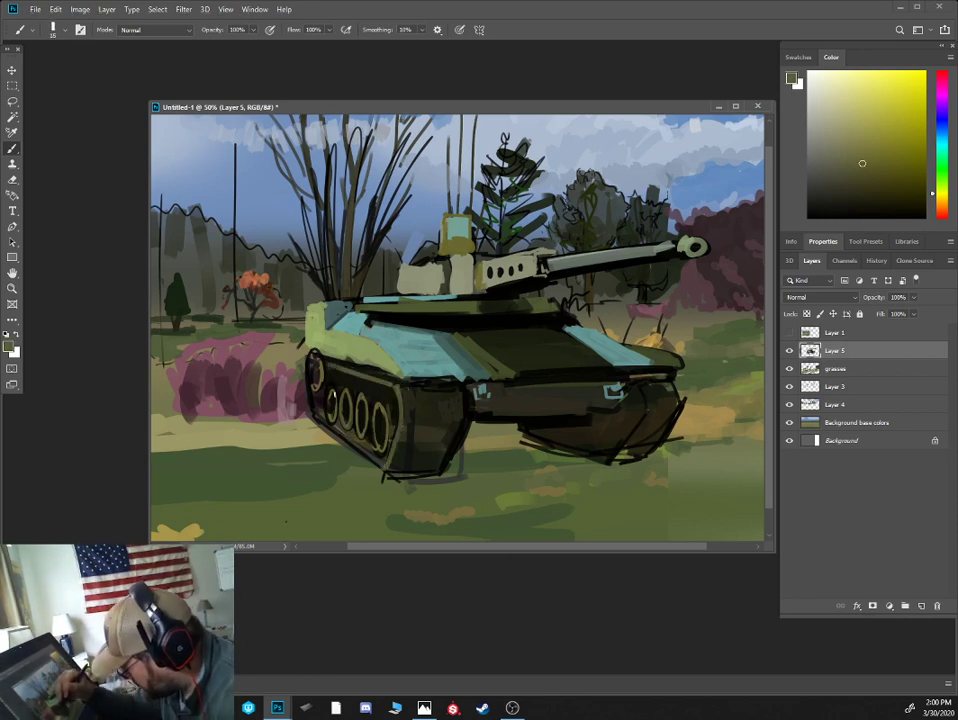
pyautogui.moveTo(311, 410); pyautogui.dragTo(350, 441)
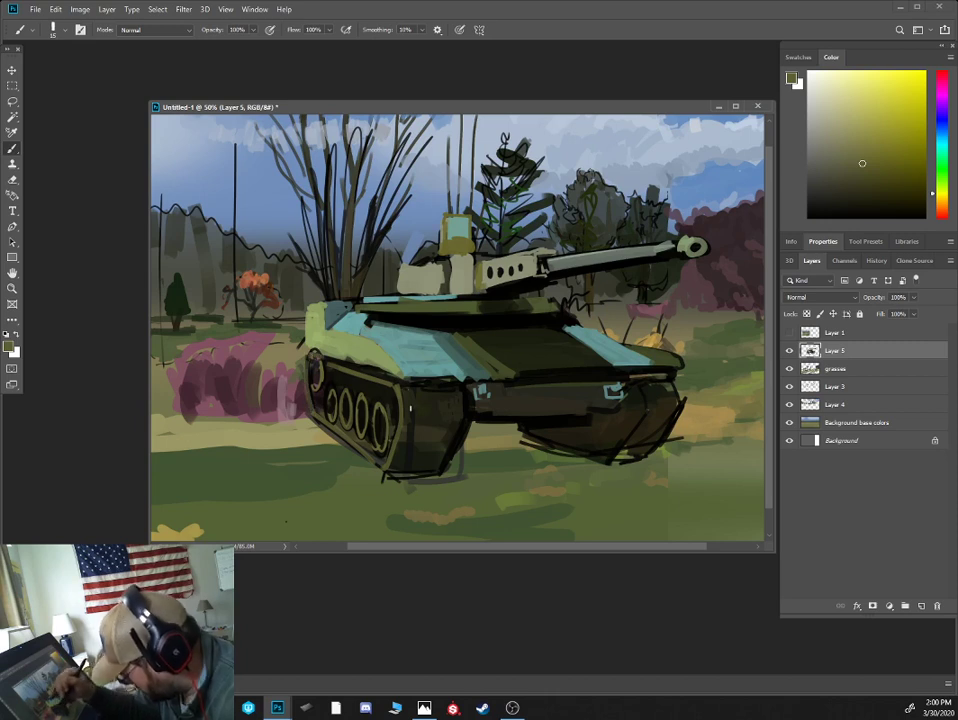
# - Deepen the left track's front with black and darken its top edge beneath the hull
pyautogui.keyDown('alt'); pyautogui.click(449, 436); pyautogui.keyUp('alt')
pyautogui.keyDown('alt'); pyautogui.click(452, 431); pyautogui.keyUp('alt')
pyautogui.press(']')
pyautogui.press(']')
pyautogui.press(']')
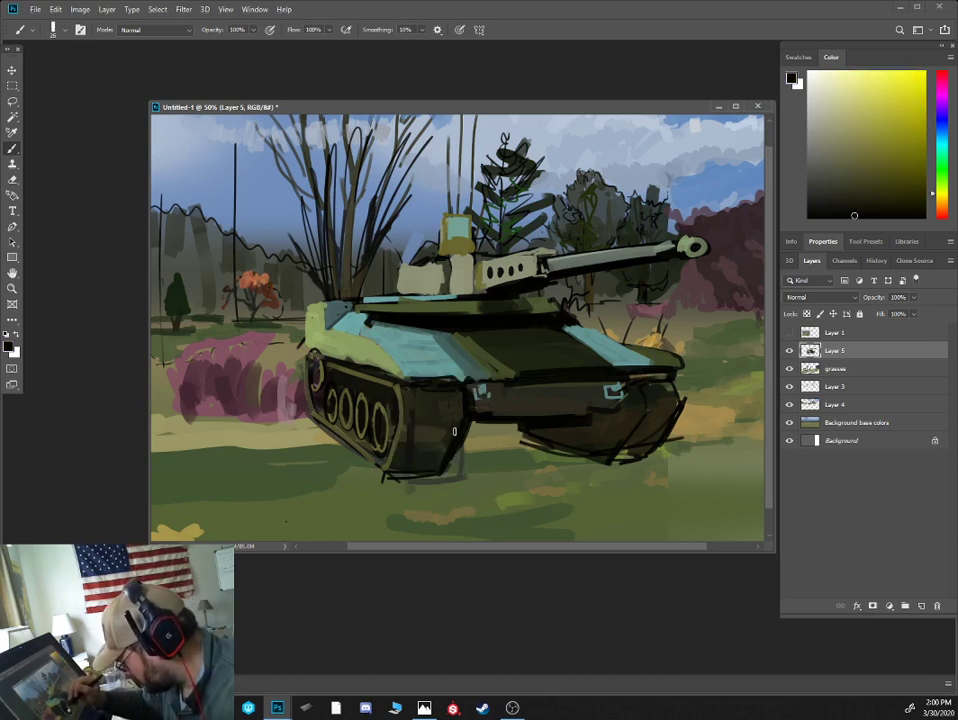
pyautogui.press('[')
pyautogui.press('[')
pyautogui.moveTo(398, 383)
pyautogui.mouseDown()
pyautogui.moveTo(444, 380)
pyautogui.moveTo(450, 394)
pyautogui.mouseUp()
pyautogui.press('[')
pyautogui.press('[')
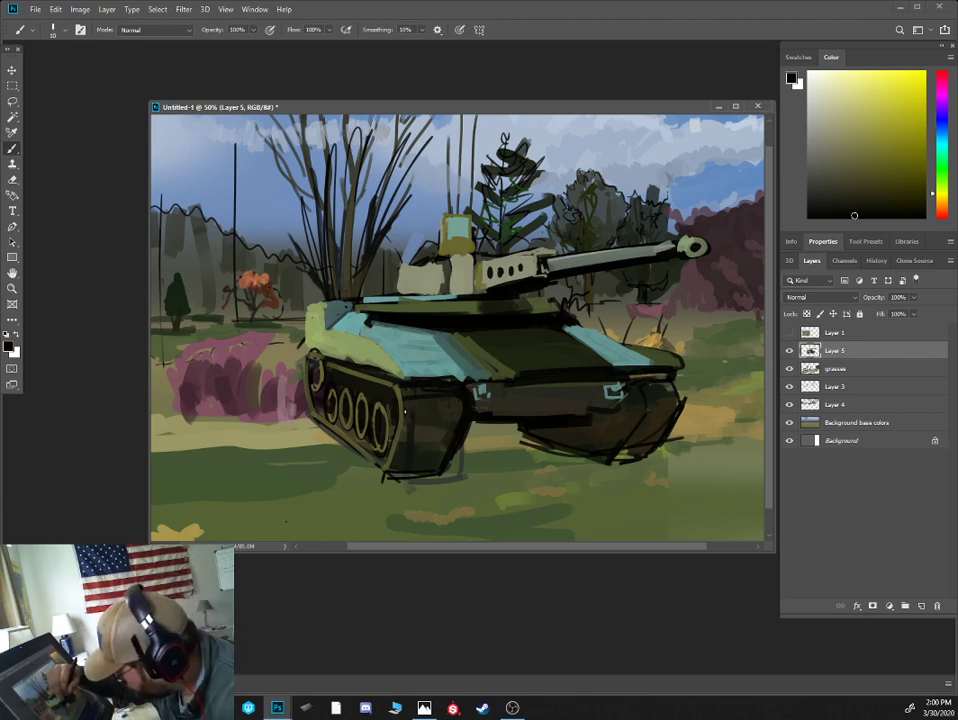
# - Paint olive tread bars across the left track's front and separate them with thin black lines
pyautogui.moveTo(403, 424)
pyautogui.mouseDown()
pyautogui.moveTo(461, 416)
pyautogui.moveTo(418, 408)
pyautogui.moveTo(475, 414)
pyautogui.mouseUp()
pyautogui.keyDown('alt'); pyautogui.click(399, 403); pyautogui.keyUp('alt')
pyautogui.press(']')
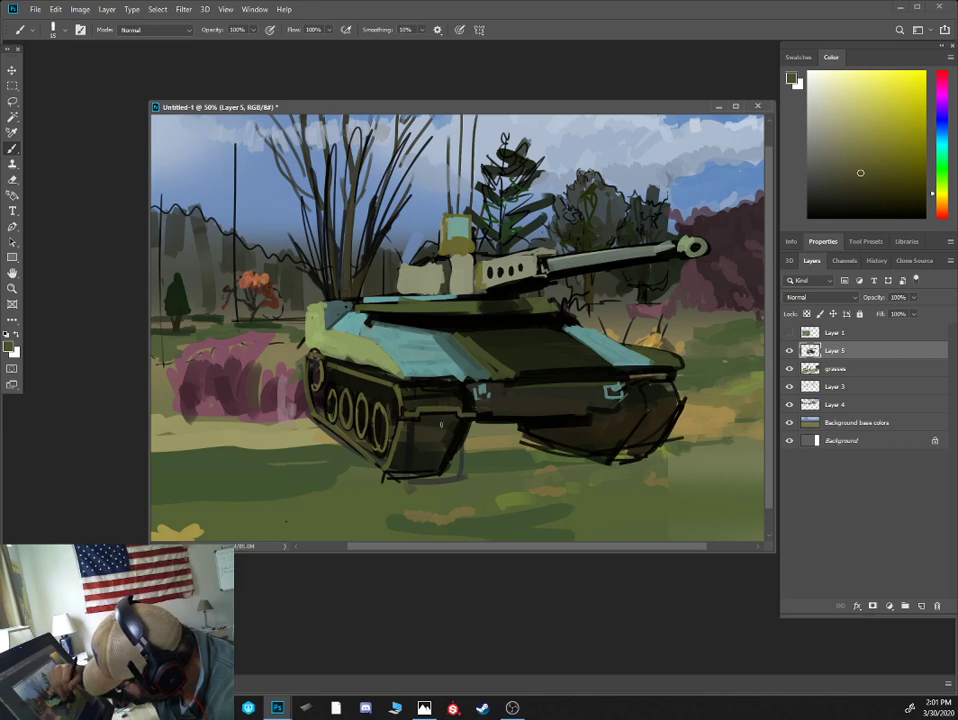
pyautogui.keyDown('alt'); pyautogui.click(402, 437); pyautogui.keyUp('alt')
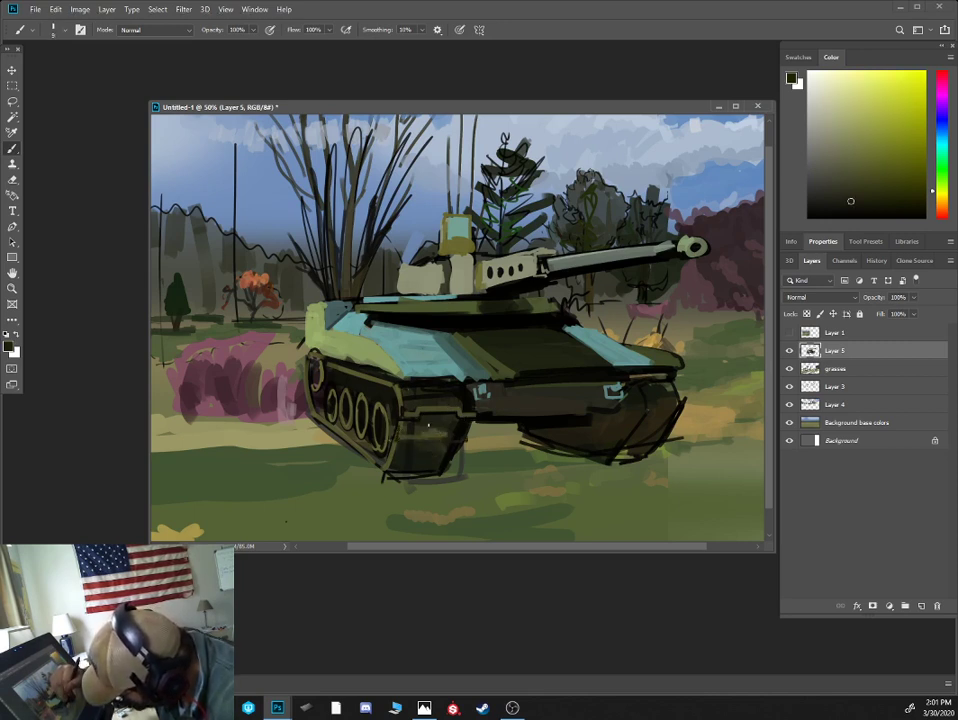
pyautogui.keyDown('alt'); pyautogui.click(460, 429); pyautogui.keyUp('alt')
pyautogui.moveTo(398, 437); pyautogui.dragTo(452, 440)
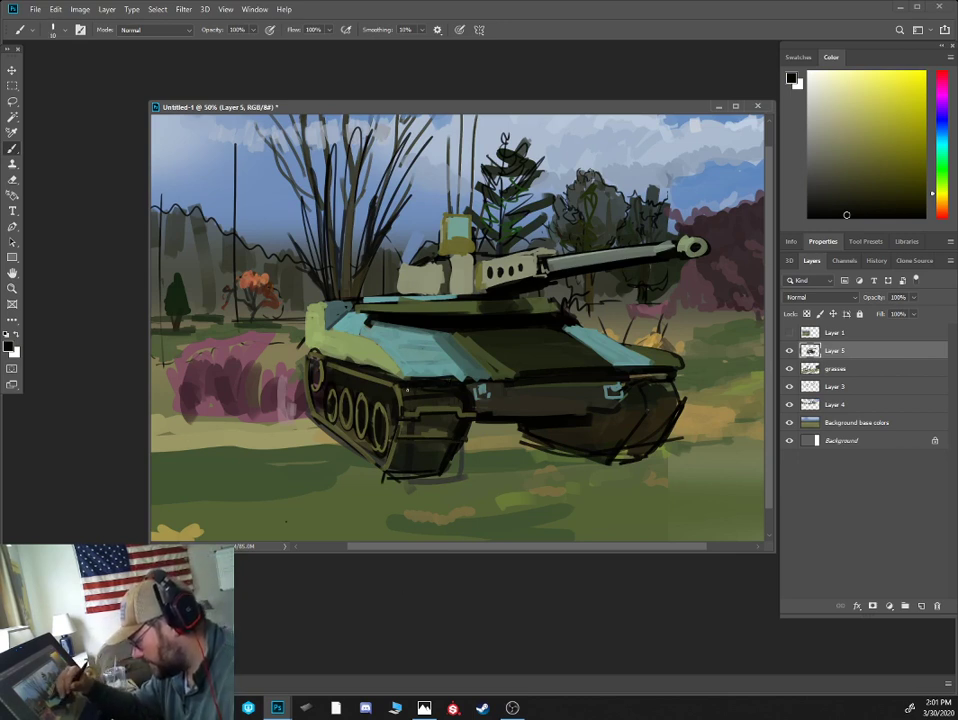
# - Add muted olive strokes to the upper front treads of the left track using a slightly larger brush
pyautogui.press(']')
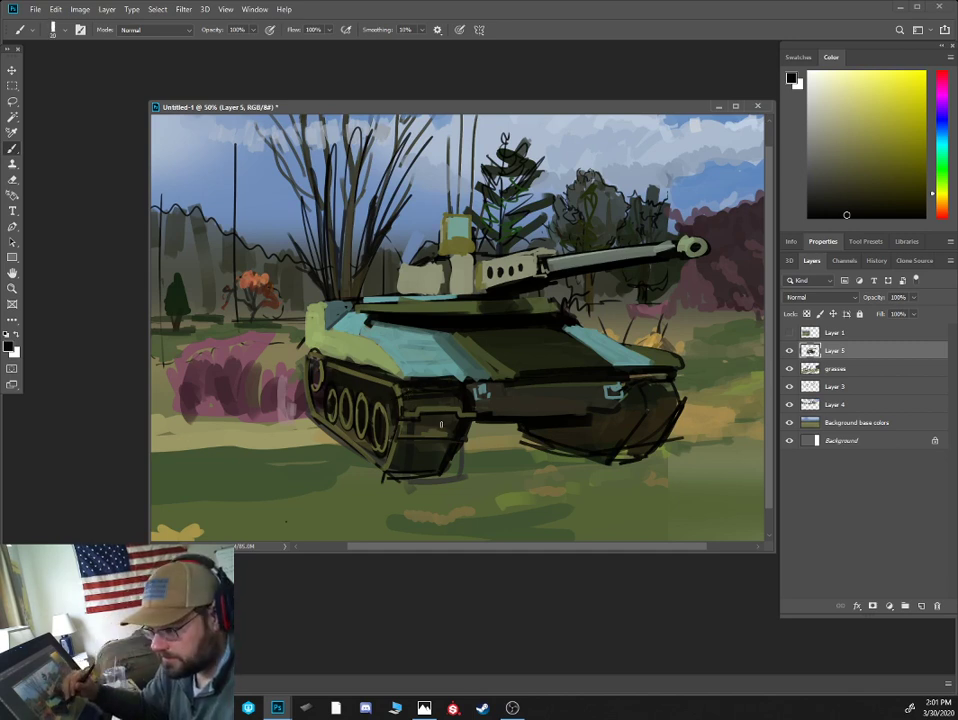
pyautogui.keyDown('alt'); pyautogui.click(322, 306); pyautogui.keyUp('alt')
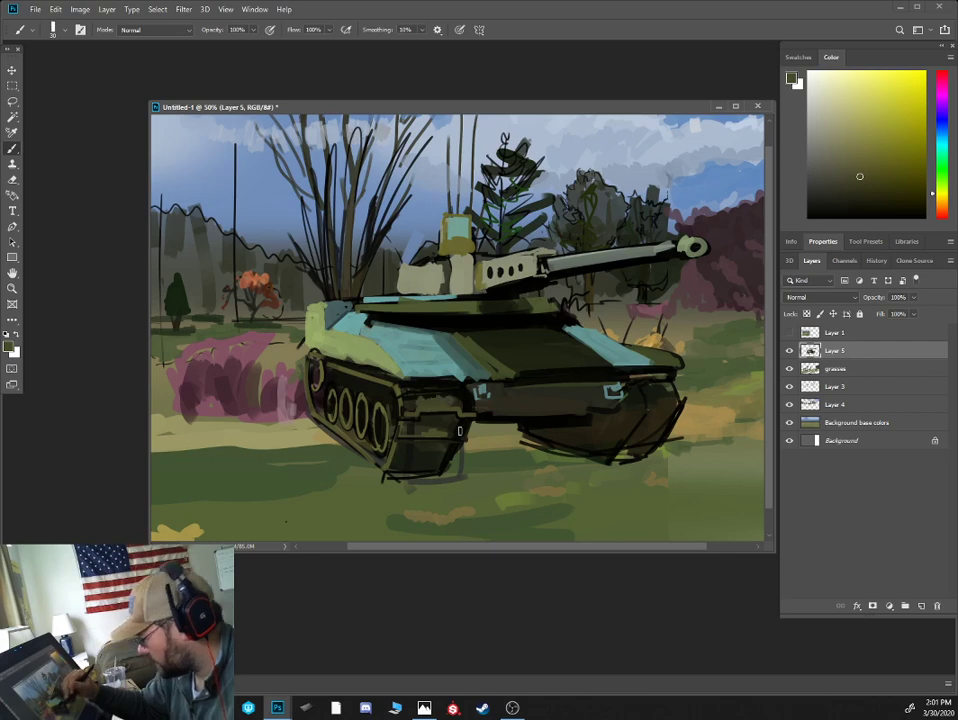
# - Block in a dark brown ground shadow beneath the hull between the two tracks
pyautogui.keyDown('alt'); pyautogui.click(548, 418); pyautogui.keyUp('alt')
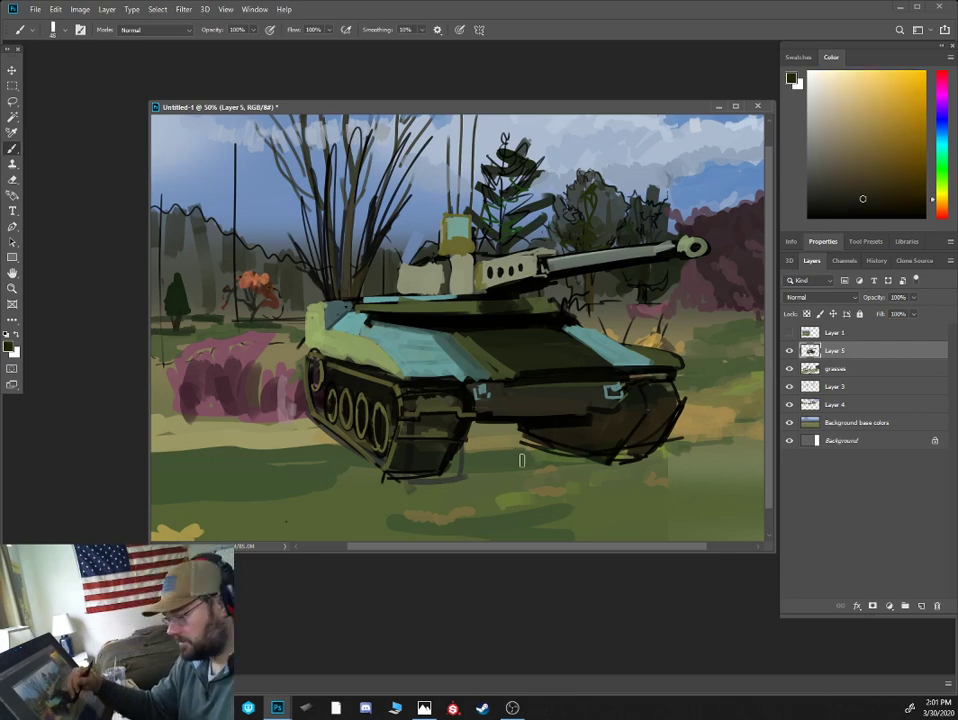
pyautogui.hotkey('ctrl', '-')
pyautogui.hotkey('ctrl', '+')
pyautogui.press(']')
pyautogui.press(']')
pyautogui.press(']')
pyautogui.moveTo(482, 468)
pyautogui.mouseDown()
pyautogui.moveTo(475, 472)
pyautogui.moveTo(514, 446)
pyautogui.moveTo(538, 455)
pyautogui.mouseUp()
pyautogui.keyDown('alt'); pyautogui.click(600, 364); pyautogui.keyUp('alt')
pyautogui.press('[')
pyautogui.moveTo(475, 468)
pyautogui.mouseDown()
pyautogui.moveTo(490, 437)
pyautogui.moveTo(526, 446)
pyautogui.moveTo(550, 481)
pyautogui.mouseUp()
# - Extend the ground shadow along the left track's lower edge and beneath the hull with smaller dark strokes
pyautogui.press('[')
pyautogui.press('[')
pyautogui.press('[')
pyautogui.moveTo(302, 422); pyautogui.dragTo(384, 482)
pyautogui.moveTo(497, 467)
pyautogui.mouseDown()
pyautogui.moveTo(582, 462)
pyautogui.moveTo(590, 450)
pyautogui.mouseUp()
pyautogui.moveTo(468, 448); pyautogui.dragTo(514, 437)
pyautogui.keyDown('alt'); pyautogui.click(629, 432); pyautogui.keyUp('alt')
pyautogui.press('[')
pyautogui.press('[')
pyautogui.press('[')
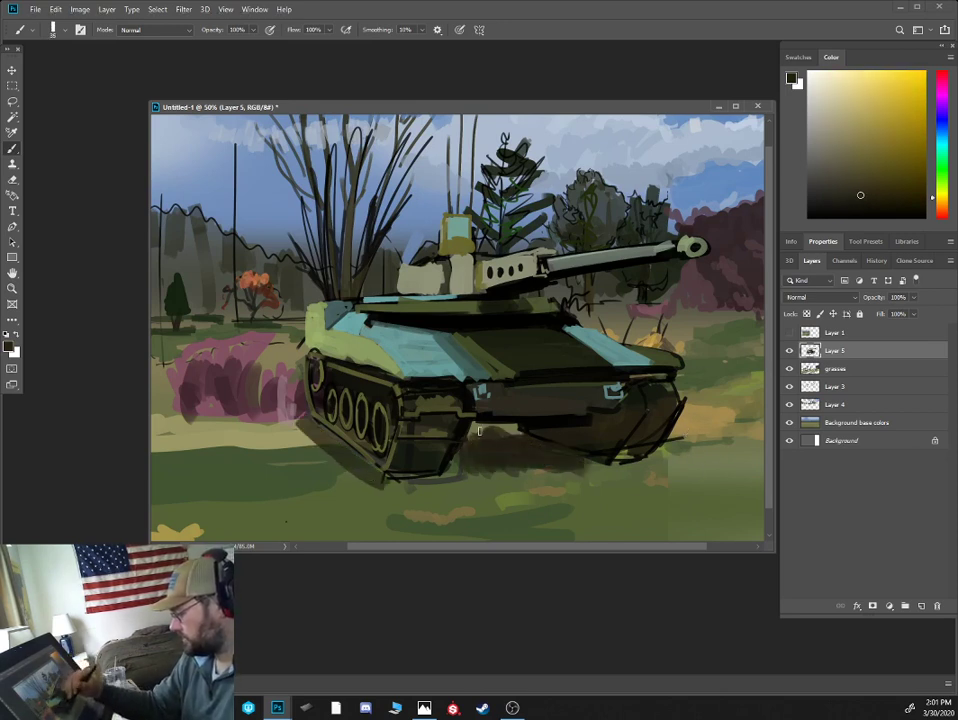
pyautogui.click(708, 431)
pyautogui.hotkey('ctrl', '-')
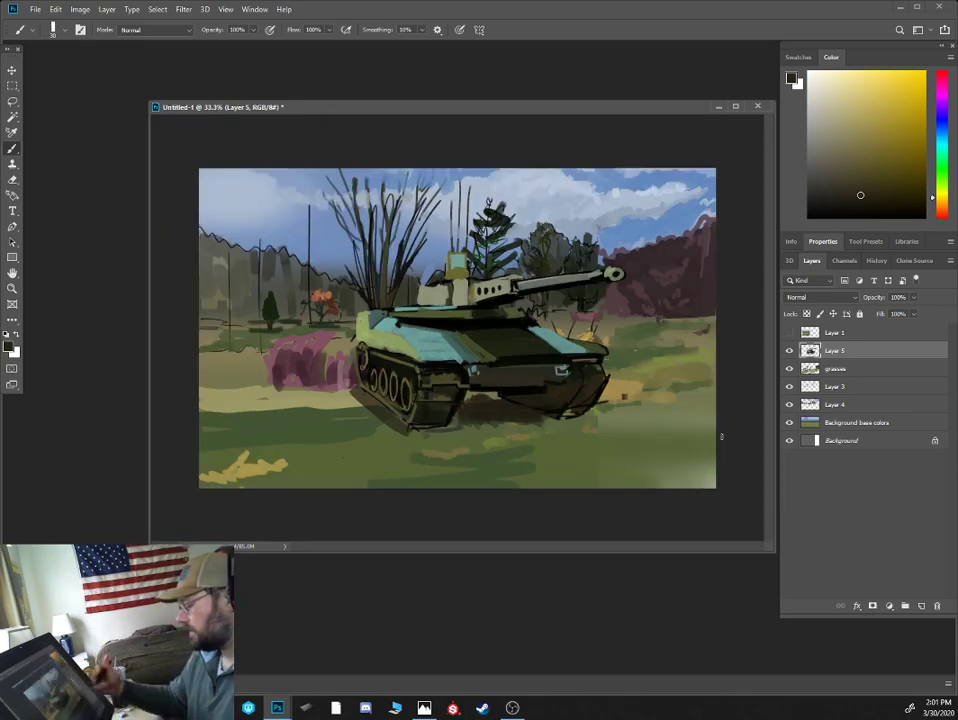
pyautogui.keyDown('alt'); pyautogui.click(557, 410); pyautogui.keyUp('alt')
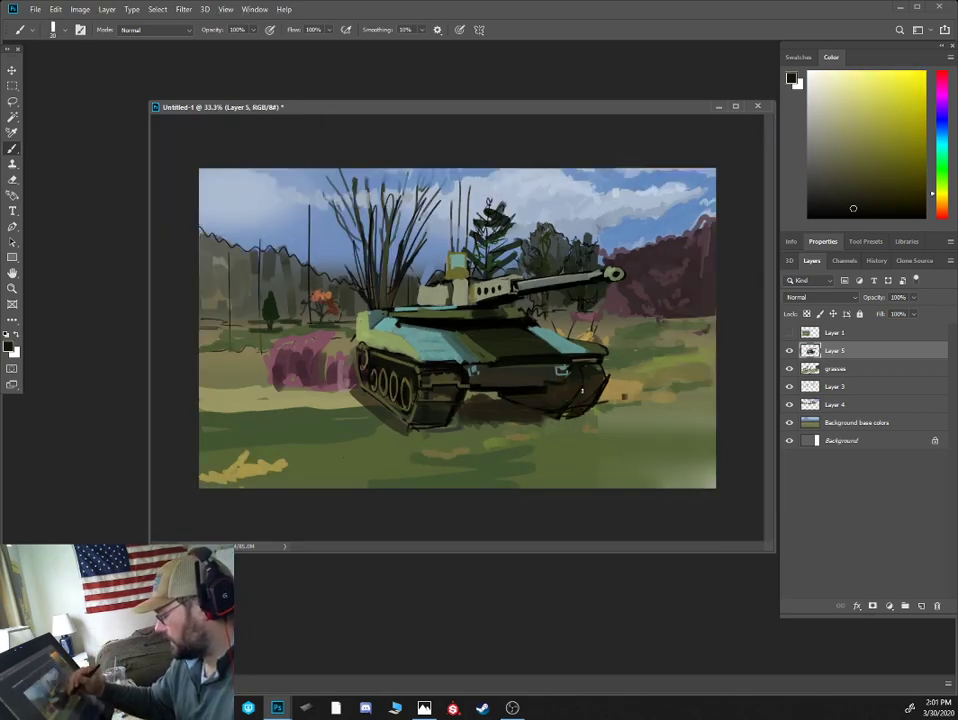
# - Rename Layer 5 to "tank"
pyautogui.doubleClick(837, 351)
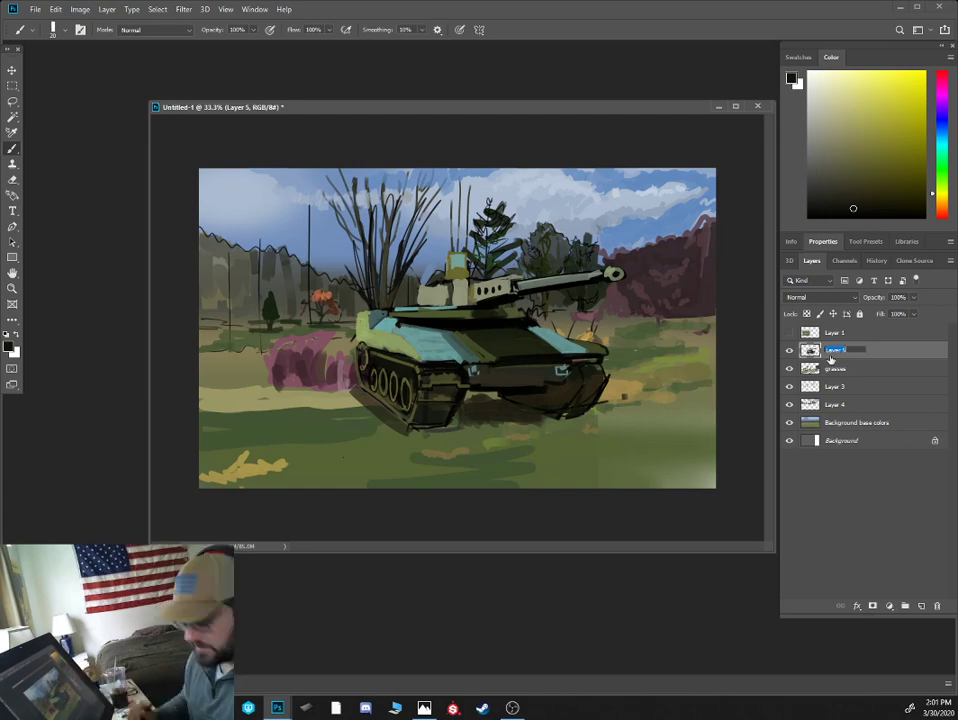
pyautogui.write('tank')
pyautogui.press('Return')
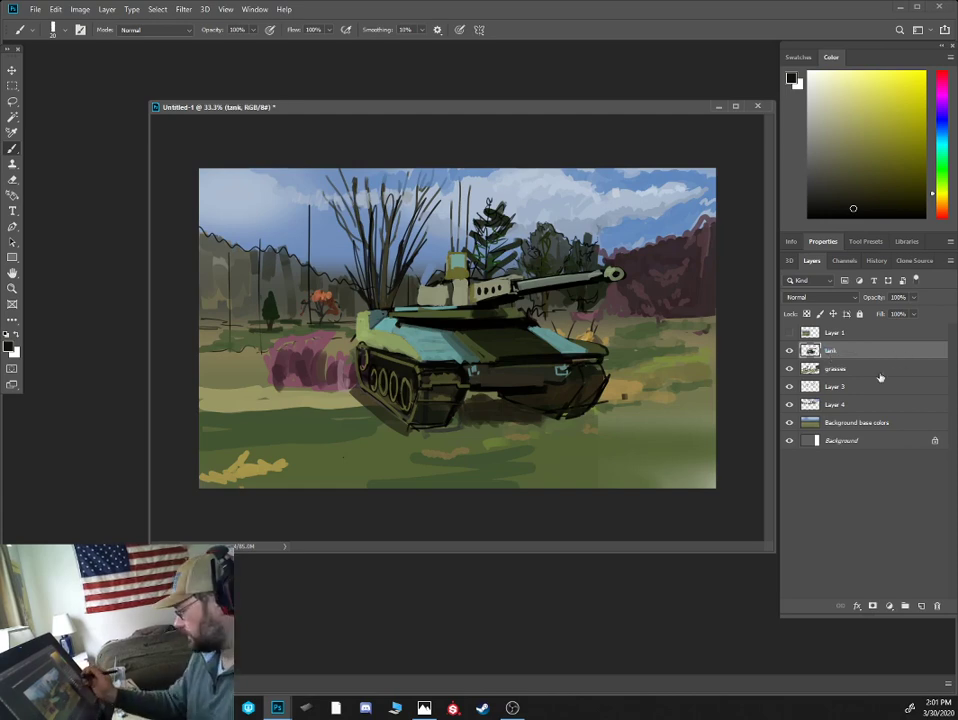
pyautogui.hotkey('ctrl', '+')
pyautogui.hotkey('ctrl', '-')
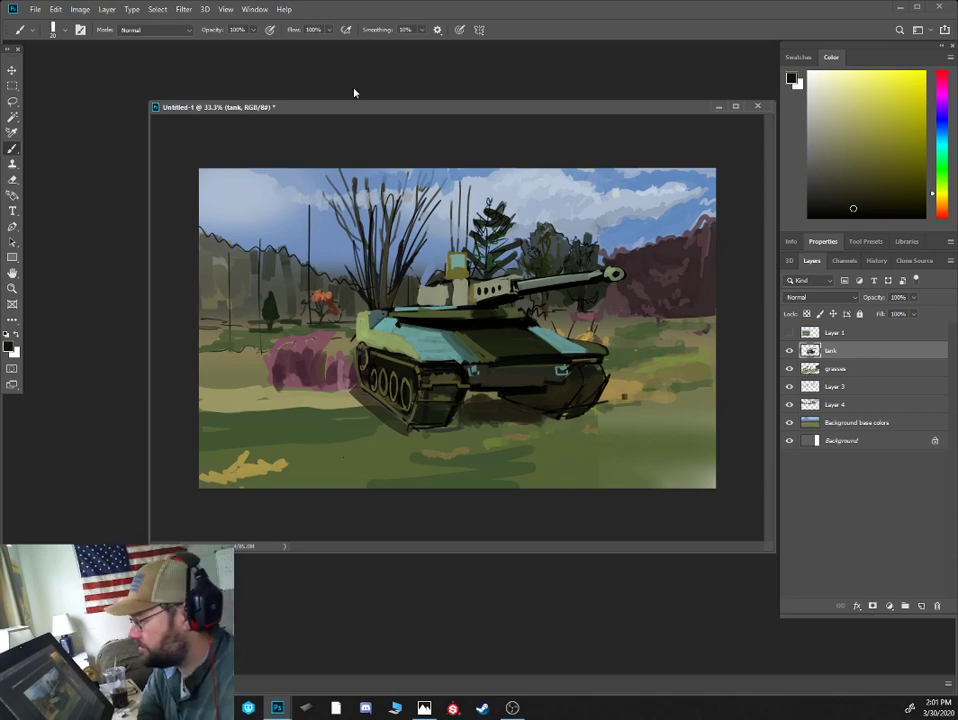
pyautogui.click(80, 9)
pyautogui.moveTo(110, 122)
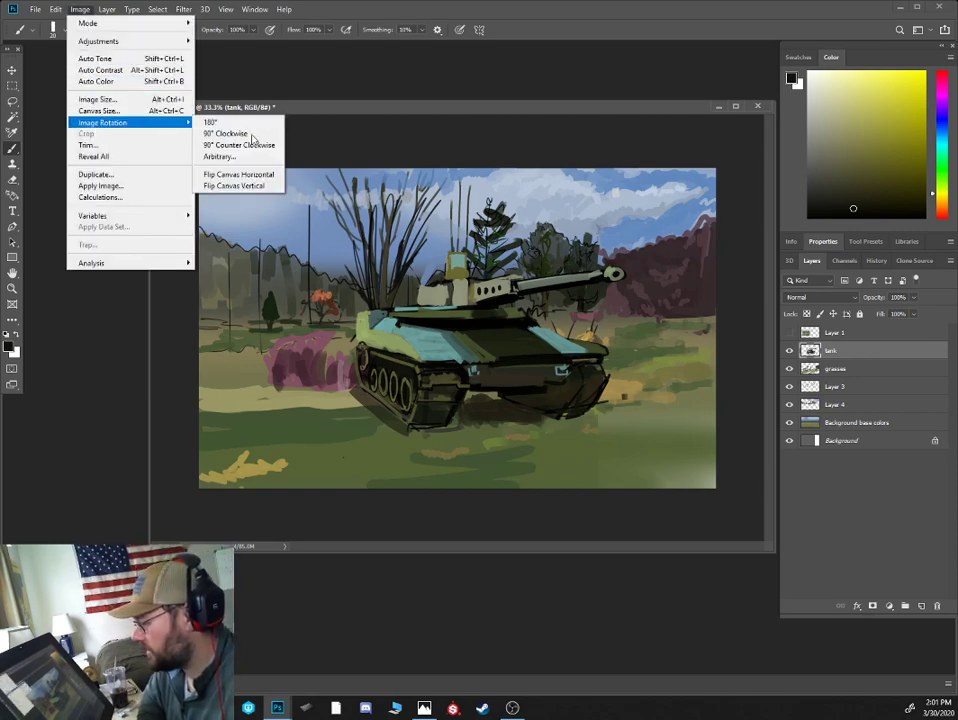
pyautogui.click(240, 185)
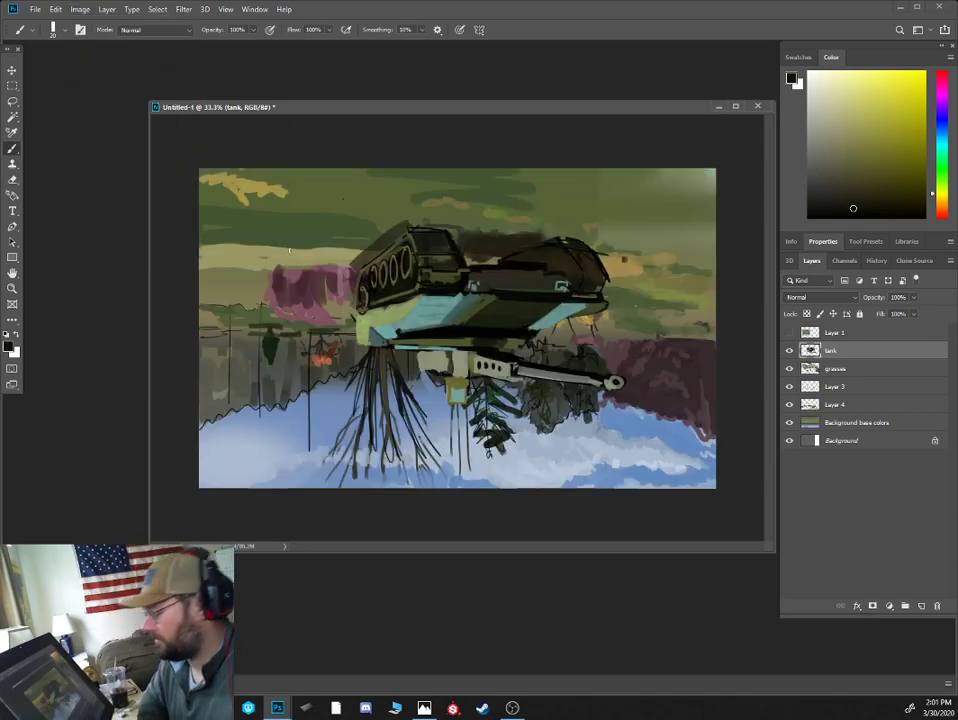
pyautogui.hotkey('ctrl', 'z')
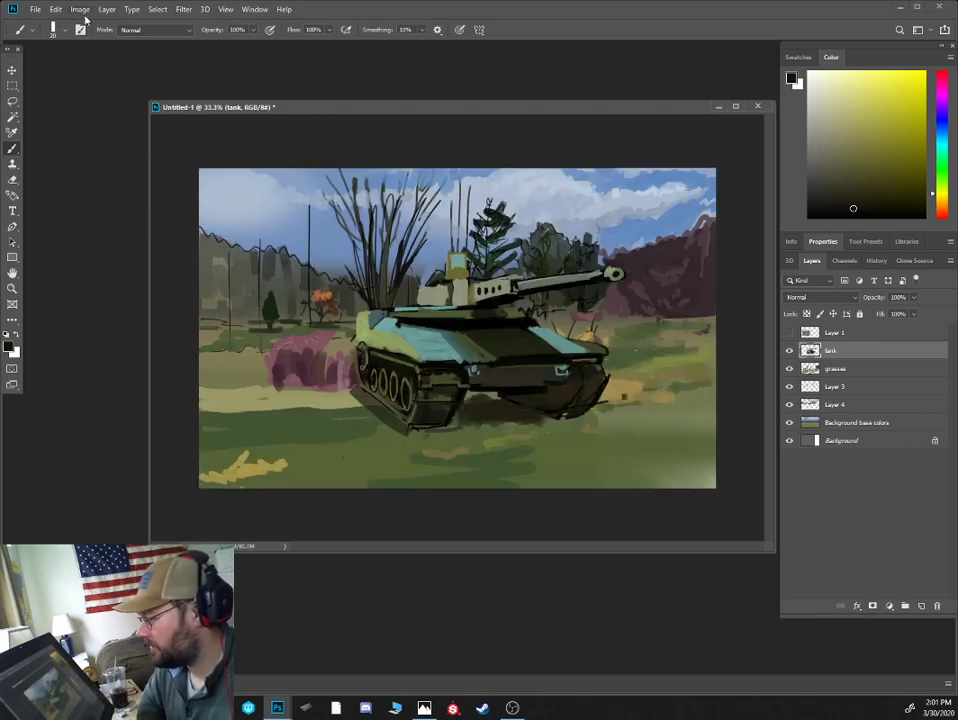
# - Flip the canvas horizontally and enlarge the document window
pyautogui.click(80, 9)
pyautogui.moveTo(132, 122)
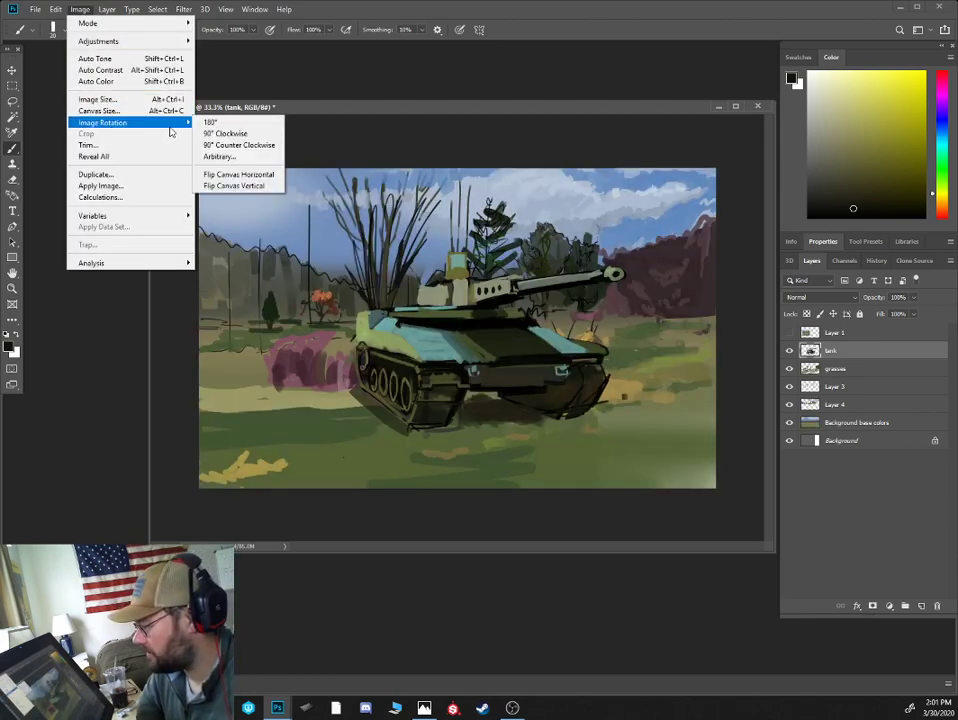
pyautogui.click(238, 174)
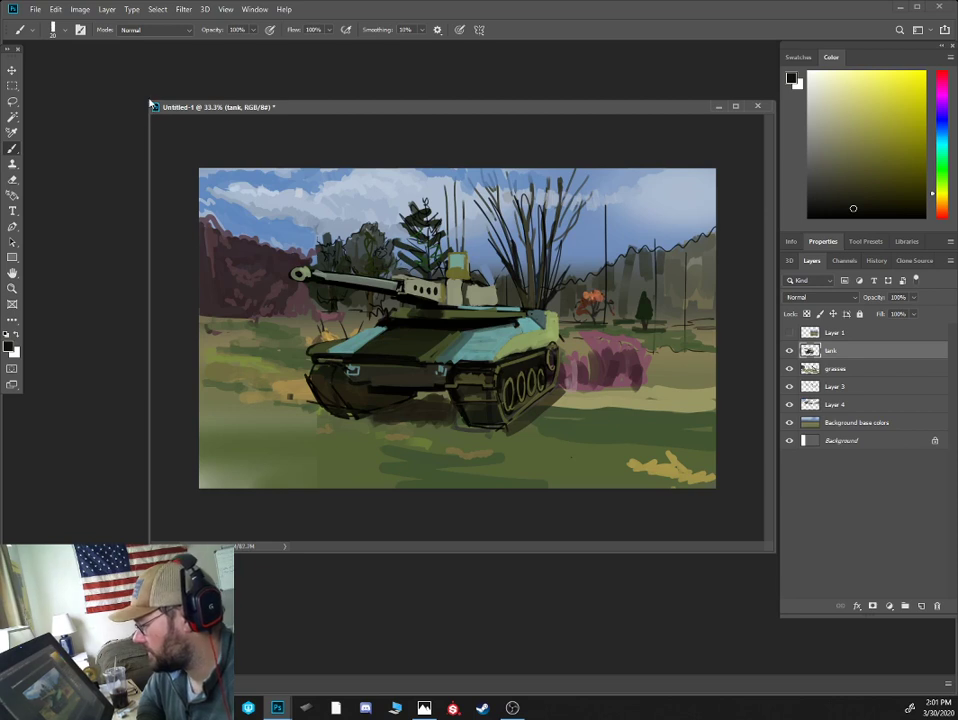
pyautogui.moveTo(150, 104); pyautogui.dragTo(25, 60)
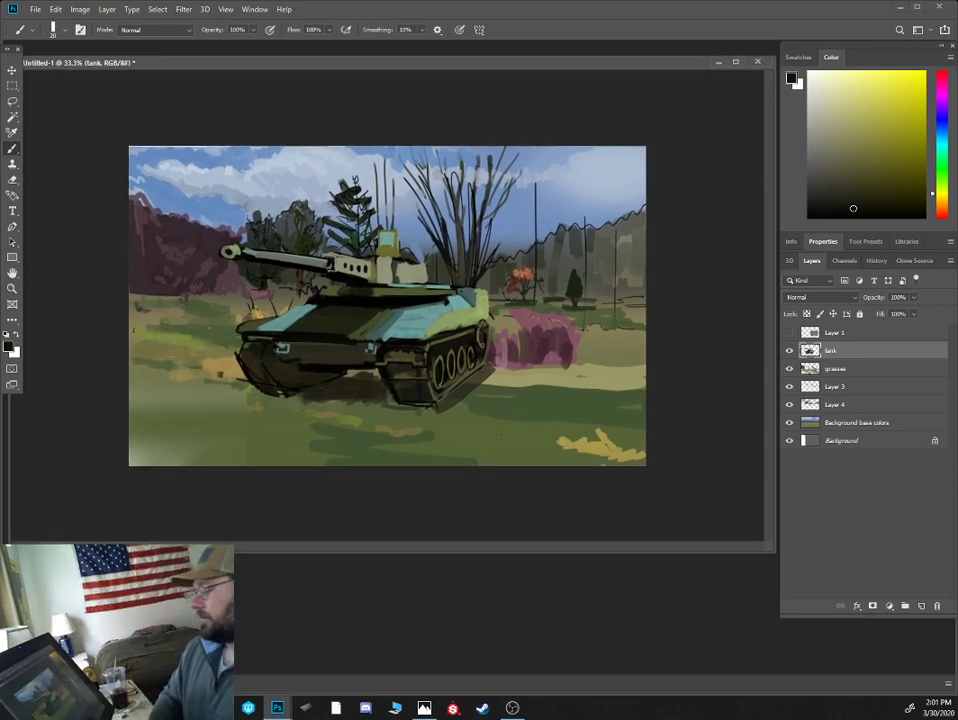
# - Shift the tank layer slightly down and to the right within the landscape
pyautogui.press('v')
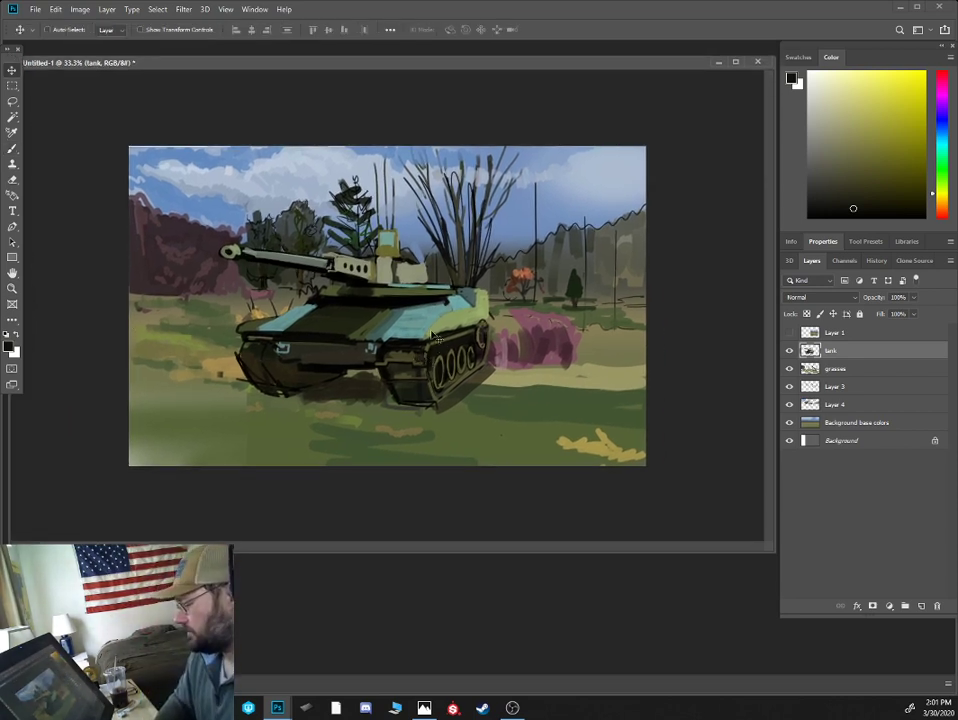
pyautogui.moveTo(416, 335)
pyautogui.mouseDown()
pyautogui.moveTo(440, 347)
pyautogui.moveTo(426, 298)
pyautogui.moveTo(426, 354)
pyautogui.mouseUp()
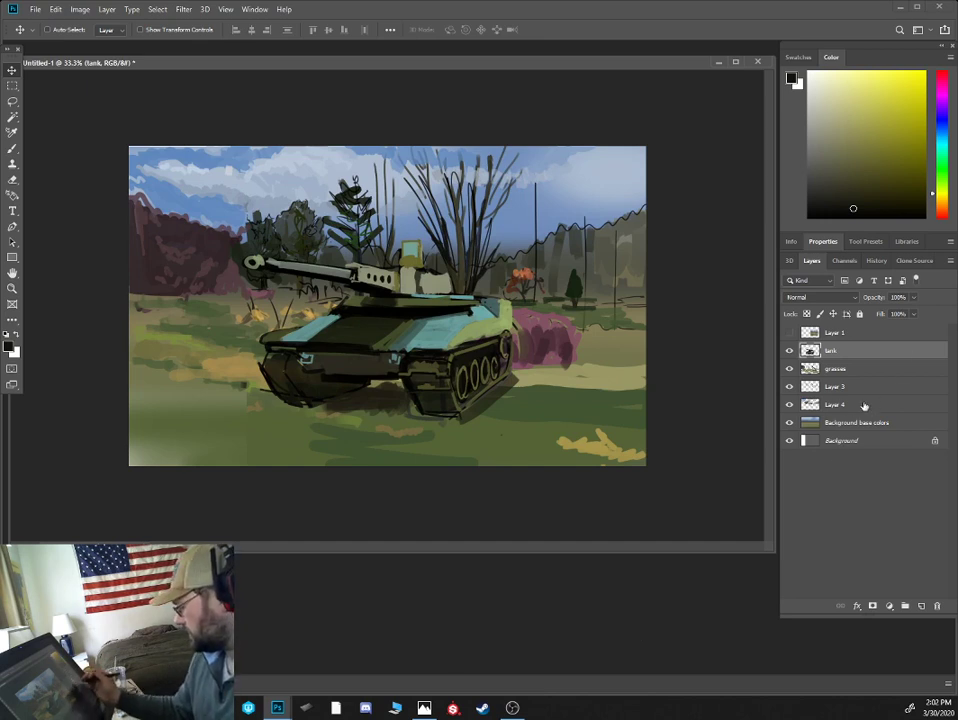
# - Examine what the tank and grasses layers contain by toggling their visibility
pyautogui.click(789, 350)
pyautogui.click(789, 350)
pyautogui.click(789, 368)
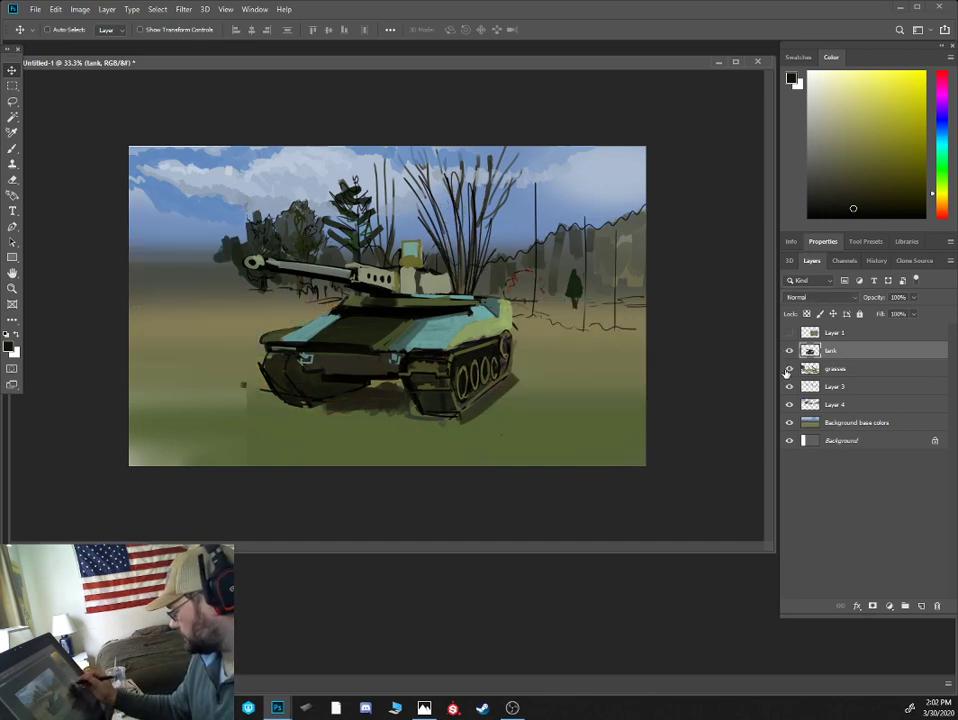
pyautogui.click(789, 368)
pyautogui.click(840, 369)
pyautogui.hotkey('ctrl', '+')
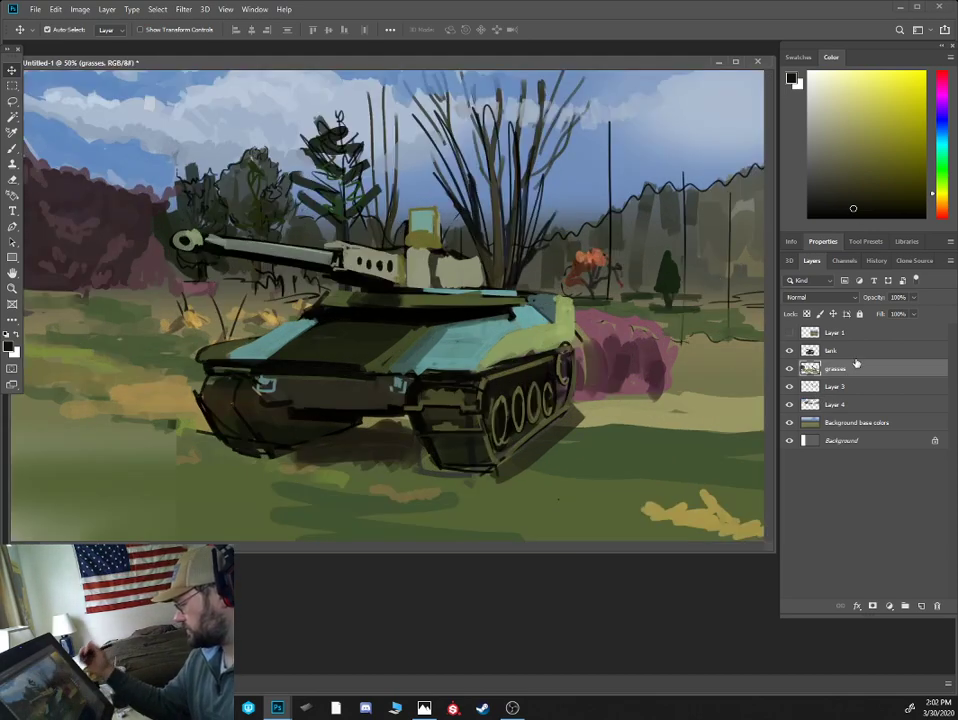
pyautogui.hotkey('ctrl', '-')
# - Merge all layers from Layer 1 through Background base colors down into the Background layer
pyautogui.click(822, 422)
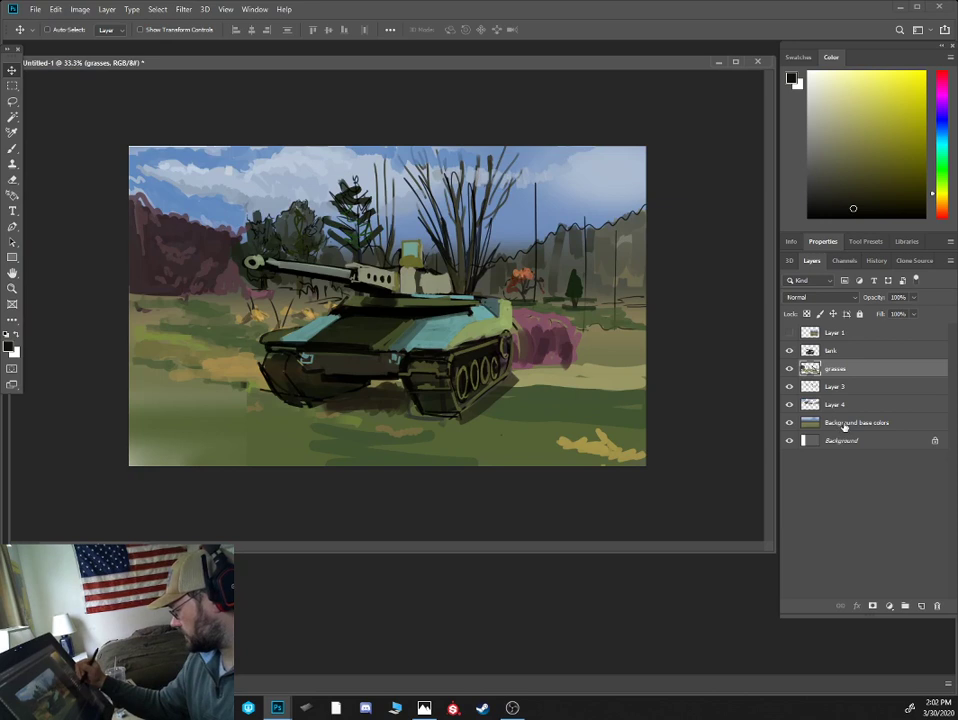
pyautogui.click(833, 350)
pyautogui.click(834, 333)
pyautogui.keyDown('shift'); pyautogui.click(836, 422); pyautogui.keyUp('shift')
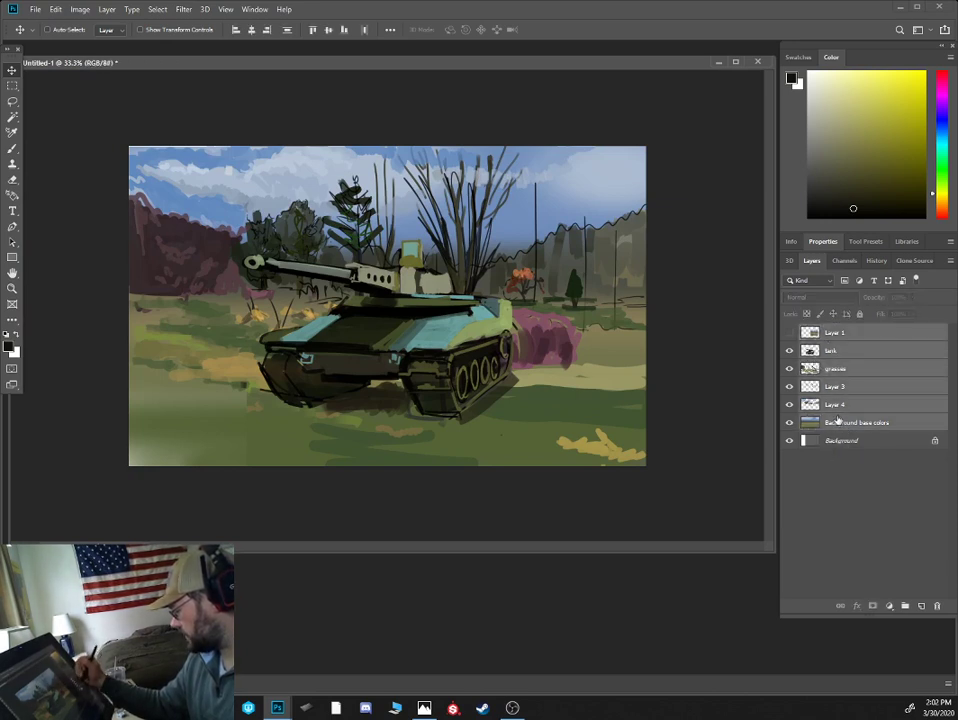
pyautogui.hotkey('ctrl', 'e')
pyautogui.hotkey('ctrl', 'e')
# - Paint muted purple and dark green-gray strokes into the magenta bush where it meets the tank's rear
pyautogui.press('b')
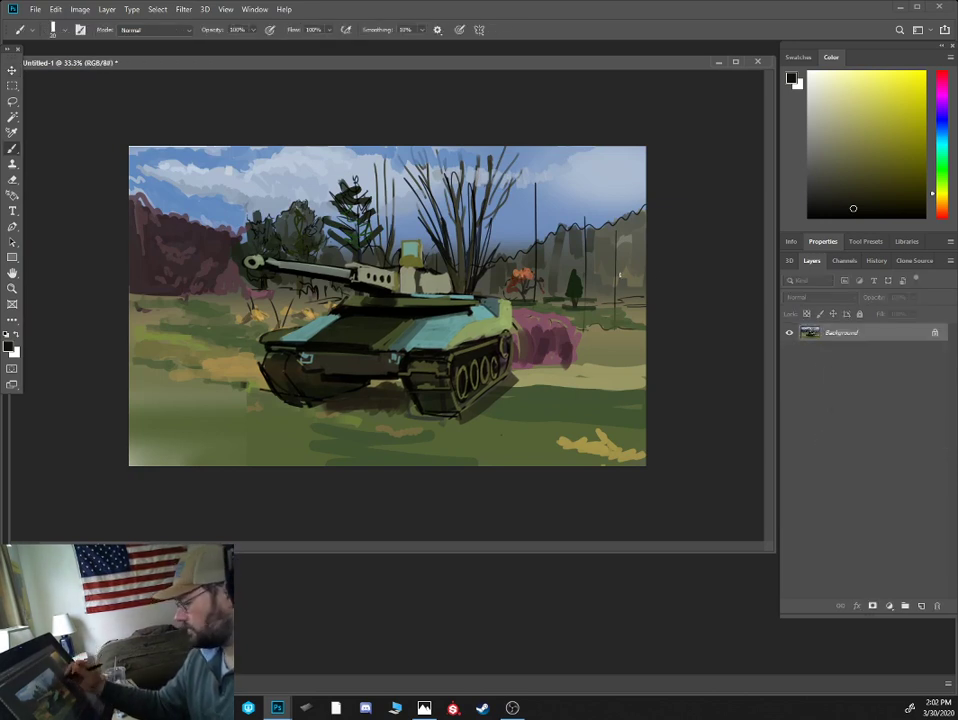
pyautogui.keyDown('alt'); pyautogui.click(548, 322); pyautogui.keyUp('alt')
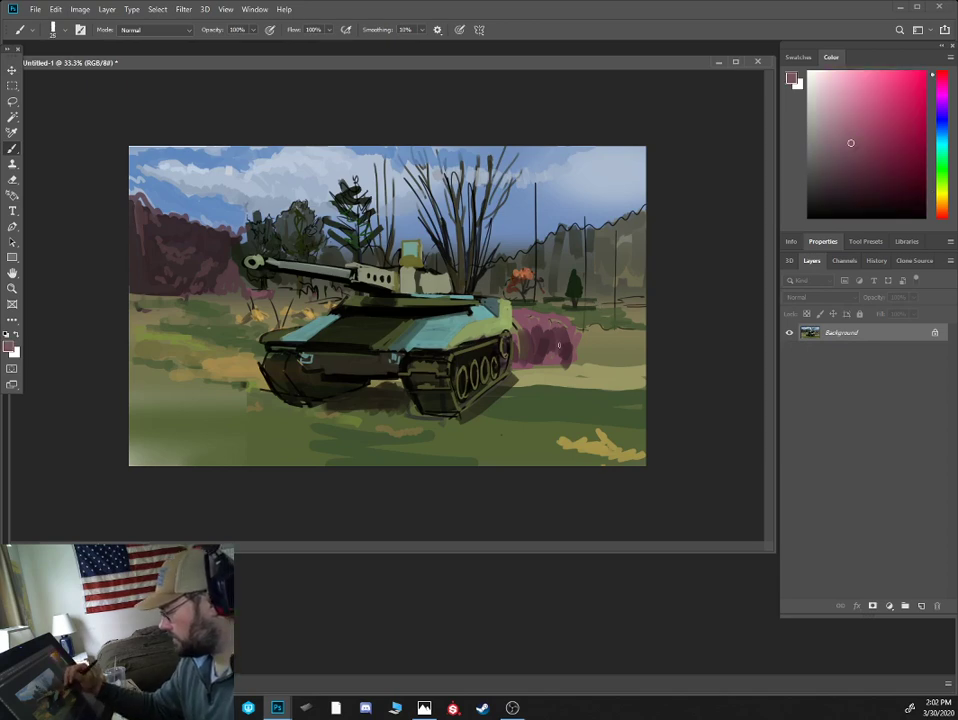
pyautogui.hotkey('ctrl', '+')
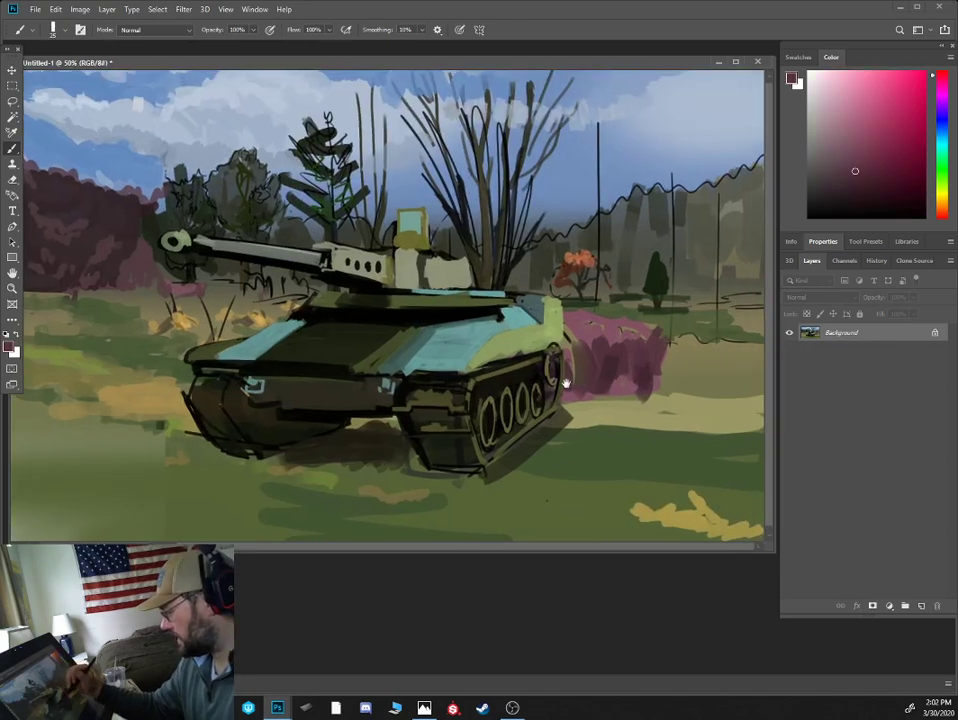
pyautogui.press('[')
pyautogui.keyDown('alt'); pyautogui.click(612, 286); pyautogui.keyUp('alt')
pyautogui.keyDown('alt'); pyautogui.click(590, 370); pyautogui.keyUp('alt')
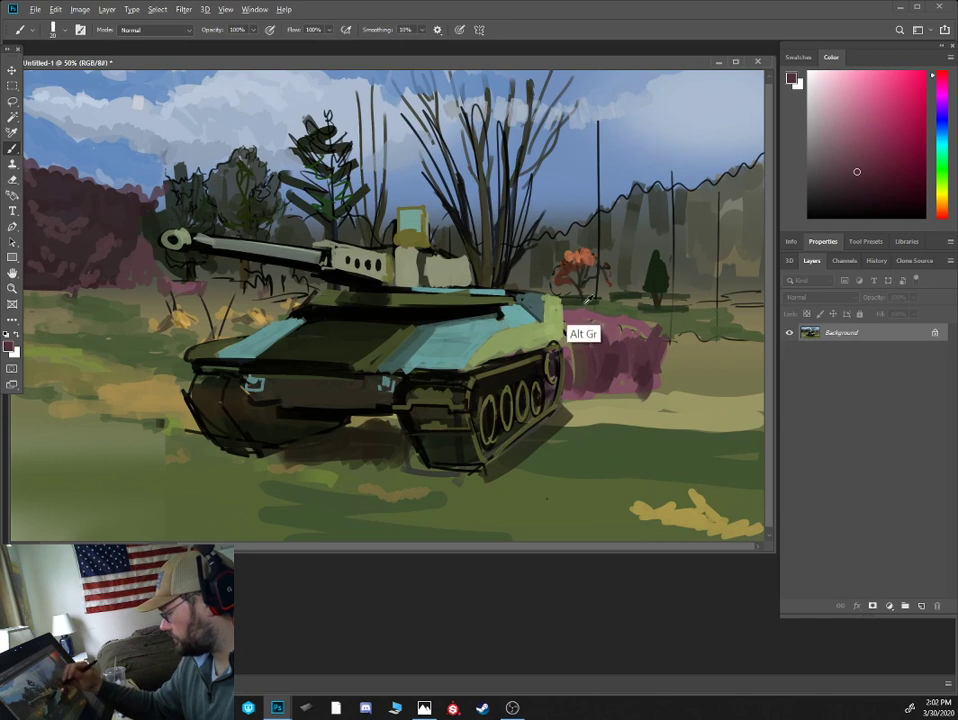
pyautogui.keyDown('alt'); pyautogui.click(570, 350); pyautogui.keyUp('alt')
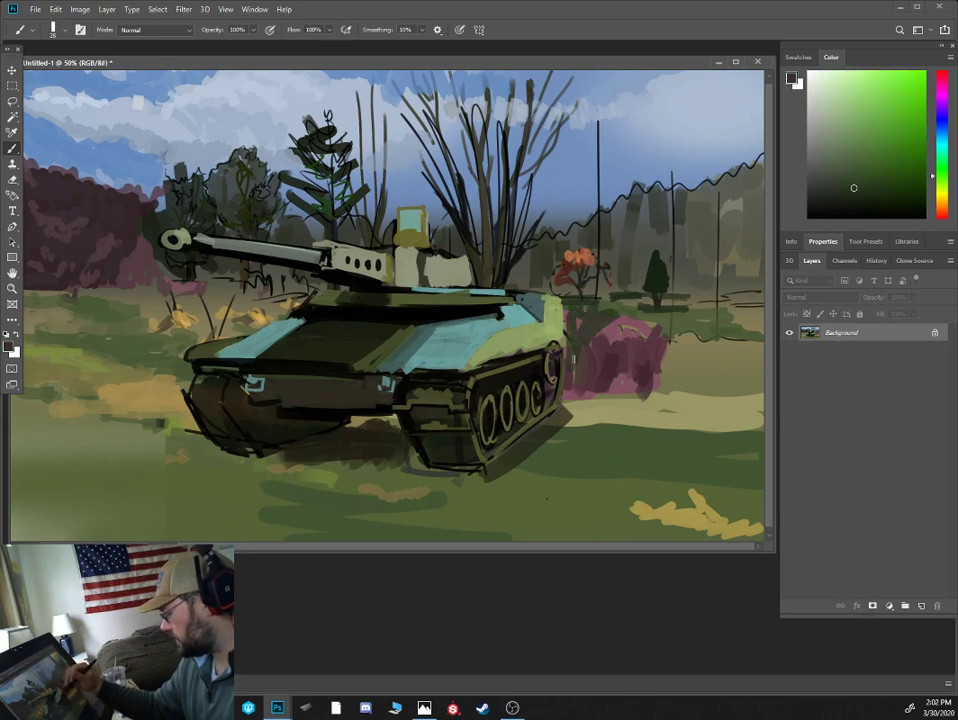
# - Scribble dark shadow strokes onto the grass in front of both tracks
pyautogui.keyDown('alt'); pyautogui.click(466, 470); pyautogui.keyUp('alt')
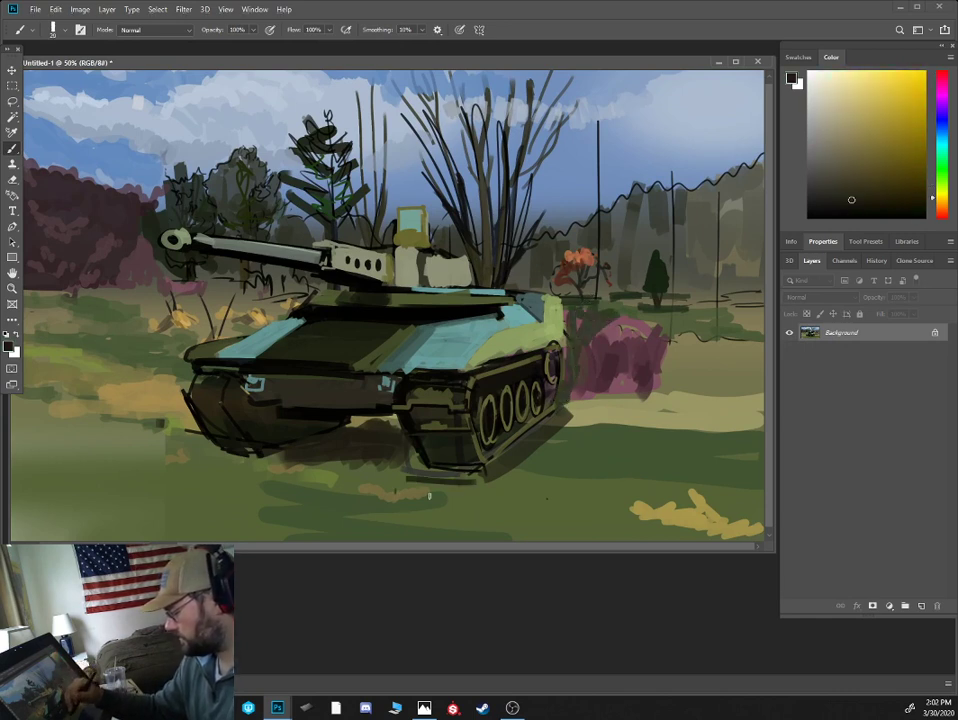
pyautogui.moveTo(465, 478); pyautogui.dragTo(405, 512)
pyautogui.moveTo(236, 450); pyautogui.dragTo(123, 490)
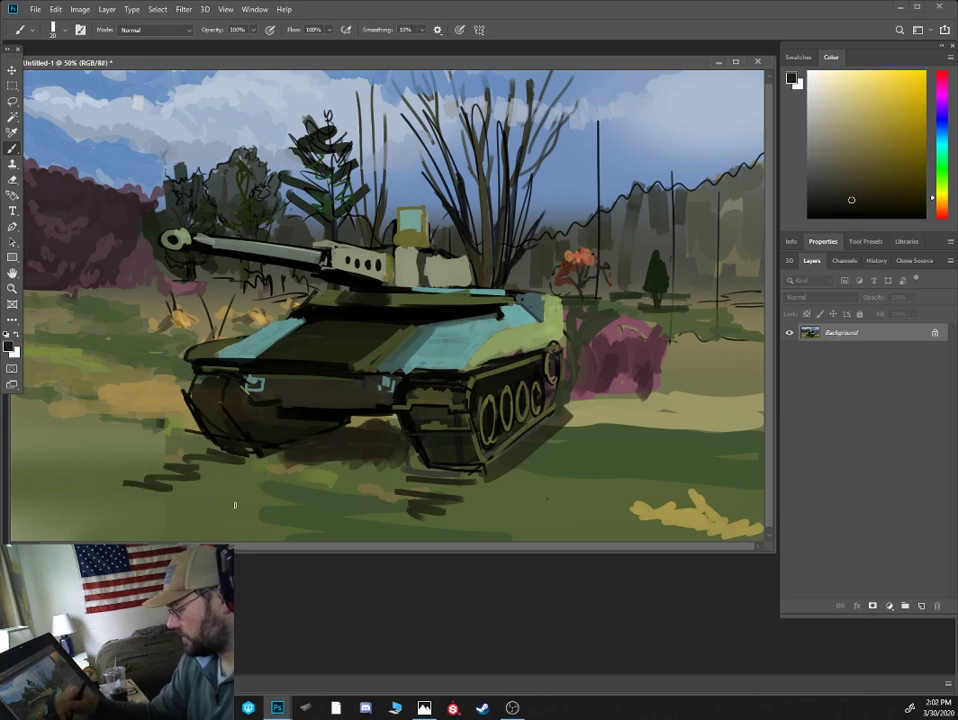
pyautogui.moveTo(215, 483); pyautogui.dragTo(237, 491)
# - Add dark strokes across the magenta bush and shade the grass strip behind it with dark and green strokes
pyautogui.moveTo(575, 376)
pyautogui.mouseDown()
pyautogui.moveTo(644, 337)
pyautogui.moveTo(765, 338)
pyautogui.mouseUp()
pyautogui.moveTo(659, 328); pyautogui.dragTo(764, 323)
pyautogui.moveTo(764, 323)
pyautogui.mouseDown()
pyautogui.moveTo(658, 320)
pyautogui.moveTo(757, 318)
pyautogui.mouseUp()
pyautogui.moveTo(757, 318); pyautogui.dragTo(621, 324)
pyautogui.keyDown('alt'); pyautogui.click(704, 308); pyautogui.keyUp('alt')
pyautogui.moveTo(698, 322)
pyautogui.mouseDown()
pyautogui.moveTo(731, 328)
pyautogui.moveTo(747, 325)
pyautogui.moveTo(653, 330)
pyautogui.moveTo(701, 322)
pyautogui.mouseUp()
# - Paint over the vertical sketch line and wavy outline at the treeline with sampled gray-green and sky blue
pyautogui.keyDown('alt'); pyautogui.click(675, 292); pyautogui.keyUp('alt')
pyautogui.keyDown('alt'); pyautogui.click(680, 222); pyautogui.keyUp('alt')
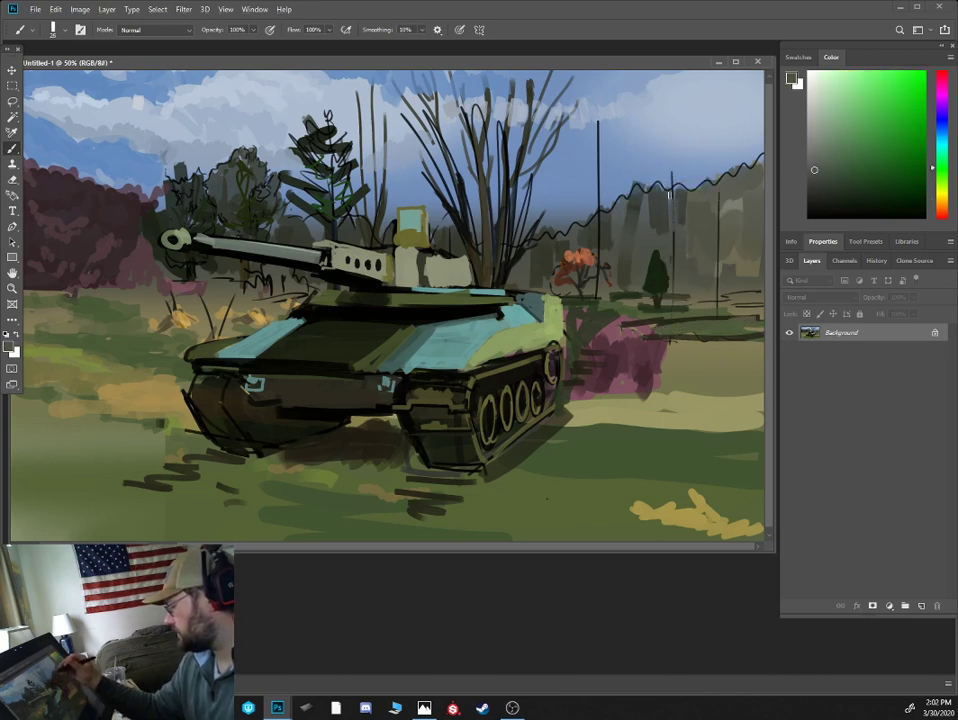
pyautogui.keyDown('alt'); pyautogui.click(678, 165); pyautogui.keyUp('alt')
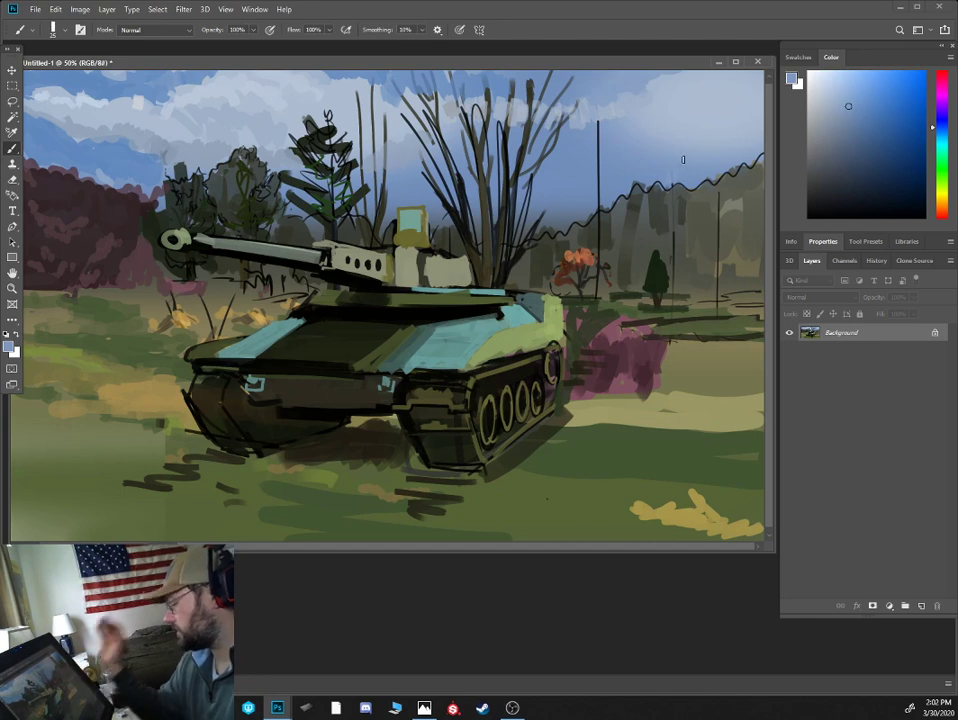
pyautogui.keyDown('alt'); pyautogui.click(662, 168); pyautogui.keyUp('alt')
pyautogui.moveTo(665, 181); pyautogui.dragTo(636, 188)
# - Shape irregular treetops along the distant treeline with dark gray-green strokes
pyautogui.keyDown('alt'); pyautogui.click(658, 197); pyautogui.keyUp('alt')
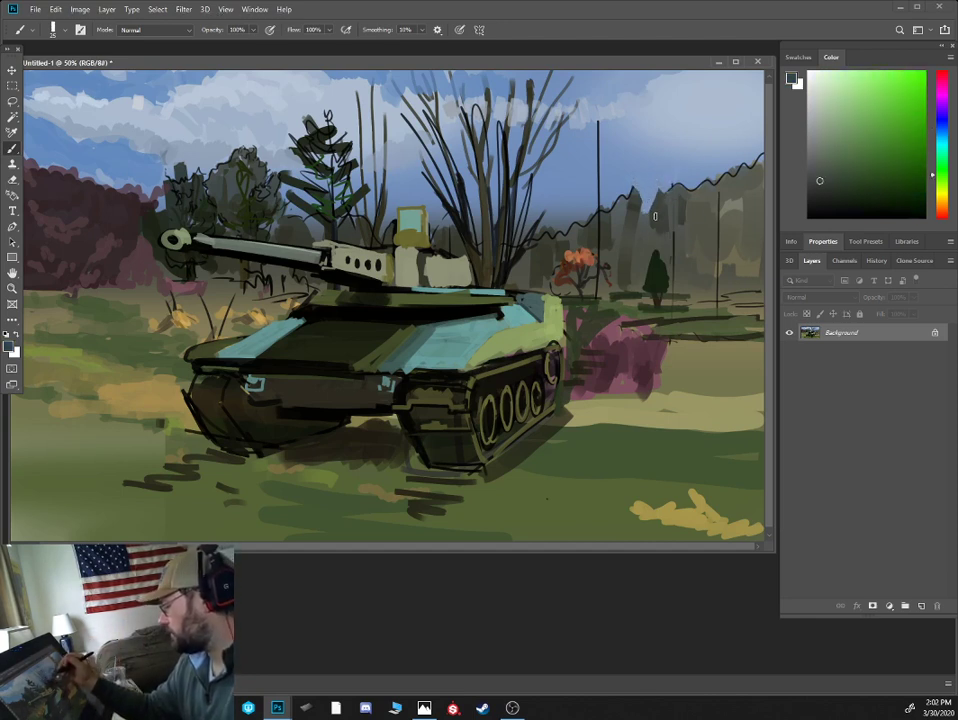
pyautogui.keyDown('alt'); pyautogui.click(668, 198); pyautogui.keyUp('alt')
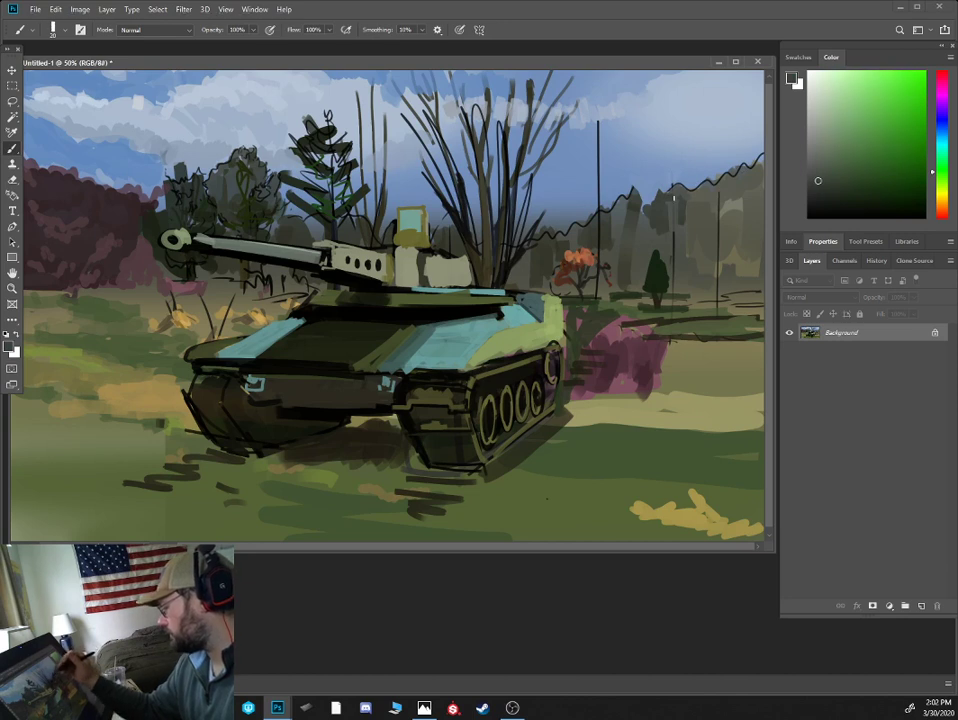
pyautogui.press('[')
pyautogui.moveTo(668, 200); pyautogui.dragTo(702, 190)
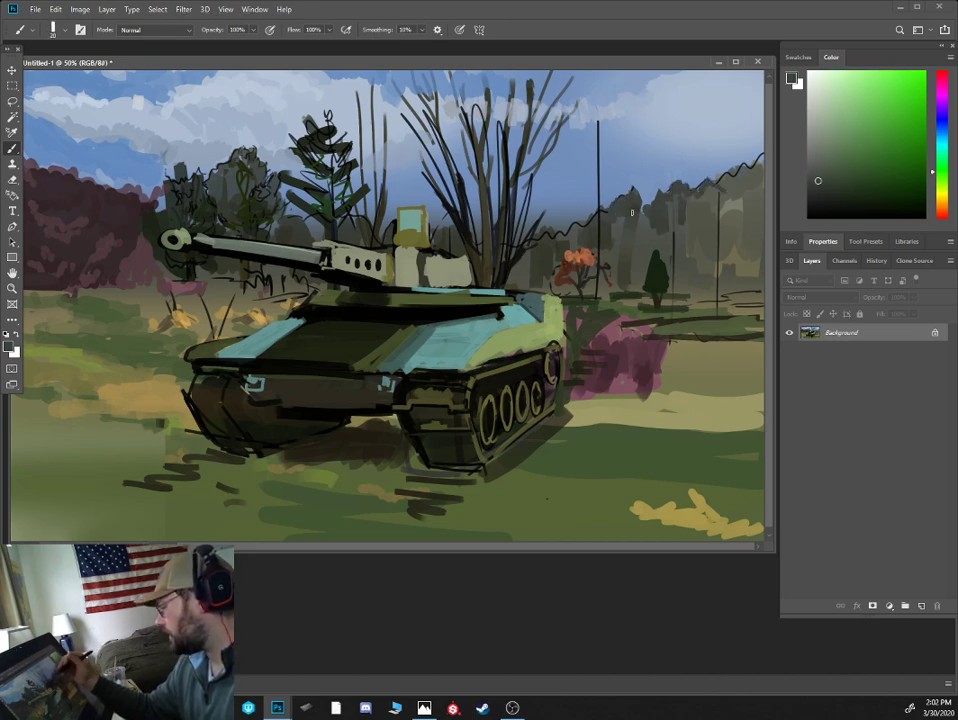
# - Paint the thin vertical line behind the orange bush as a thick dark tree trunk with a branch against the sky
pyautogui.keyDown('alt'); pyautogui.click(590, 274); pyautogui.keyUp('alt')
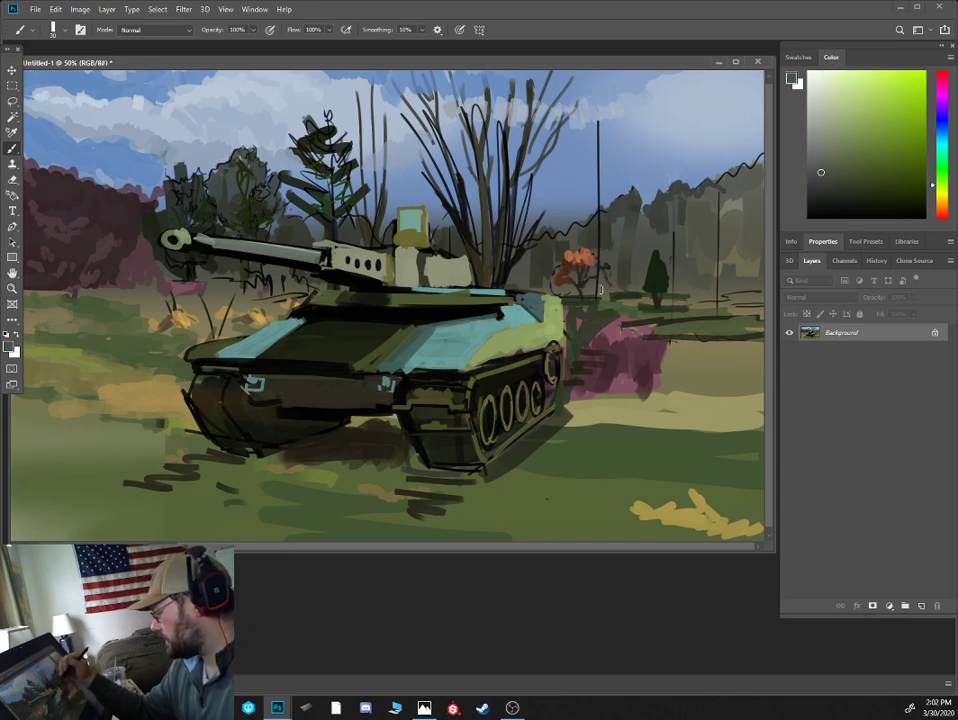
pyautogui.keyDown('alt'); pyautogui.click(575, 248); pyautogui.keyUp('alt')
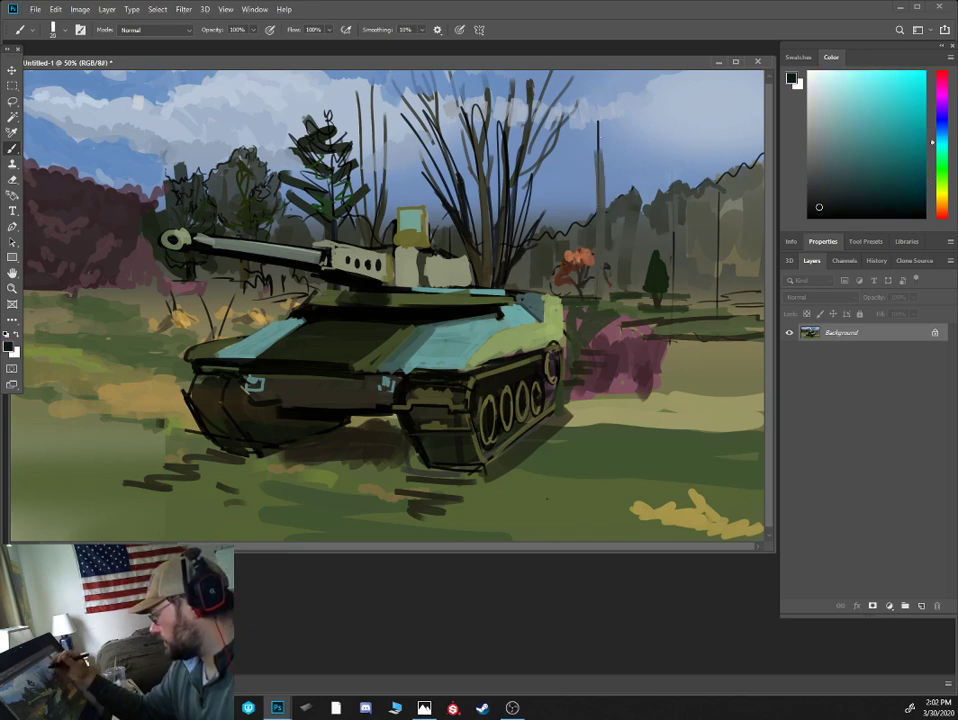
pyautogui.moveTo(600, 122)
pyautogui.mouseDown()
pyautogui.moveTo(600, 291)
pyautogui.moveTo(633, 137)
pyautogui.mouseUp()
pyautogui.press(']')
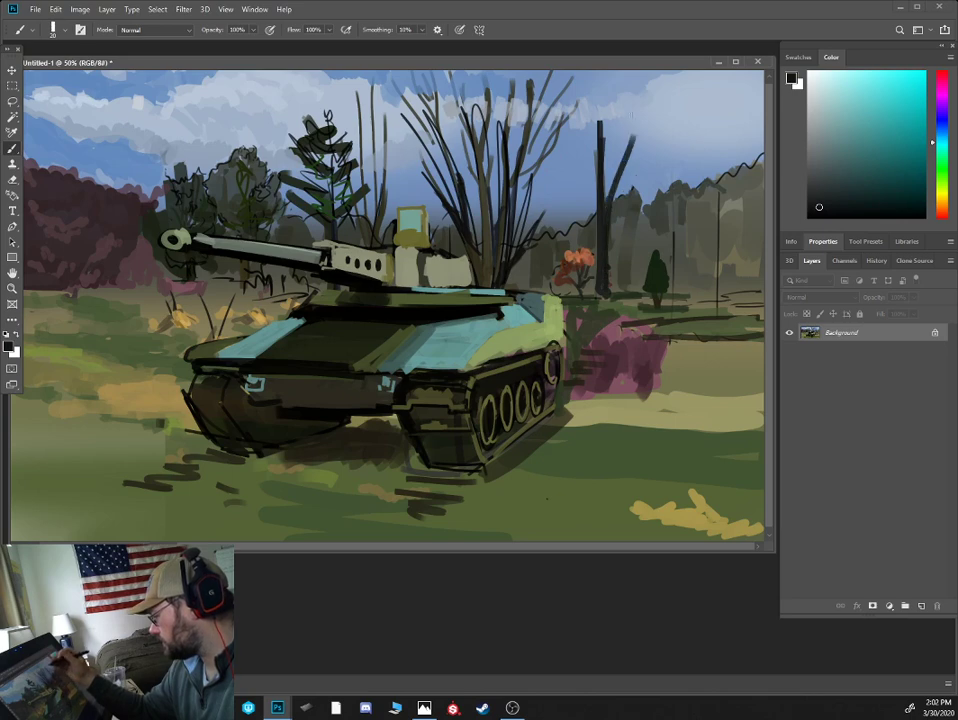
# - Thicken and extend the bare tree's branches behind the turret with dark strokes, reducing the brush to 10
pyautogui.moveTo(509, 262); pyautogui.dragTo(549, 147)
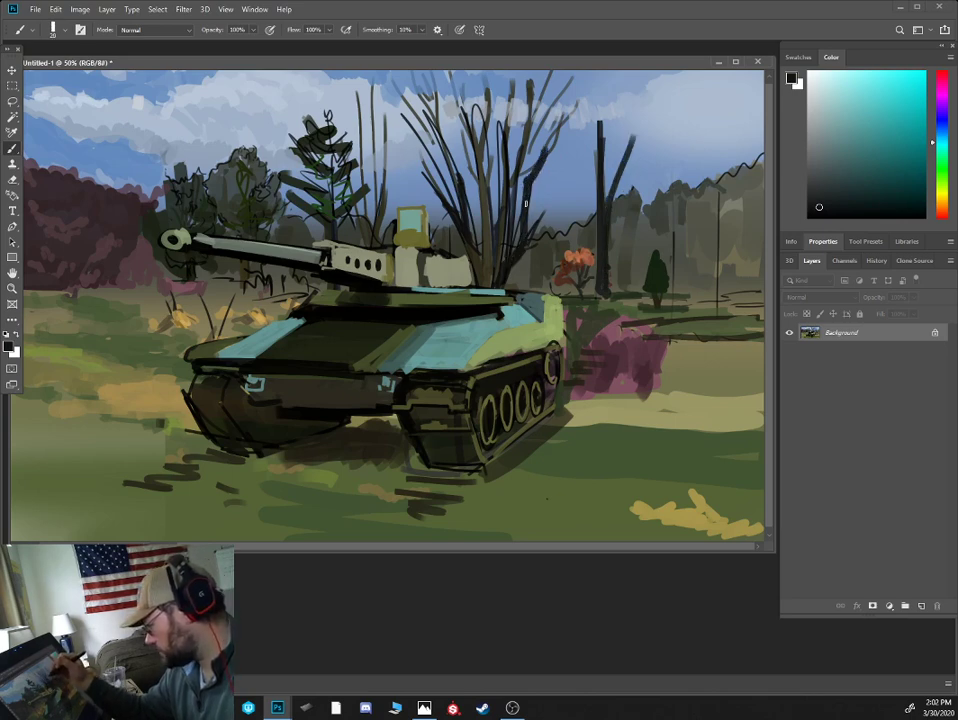
pyautogui.press('[')
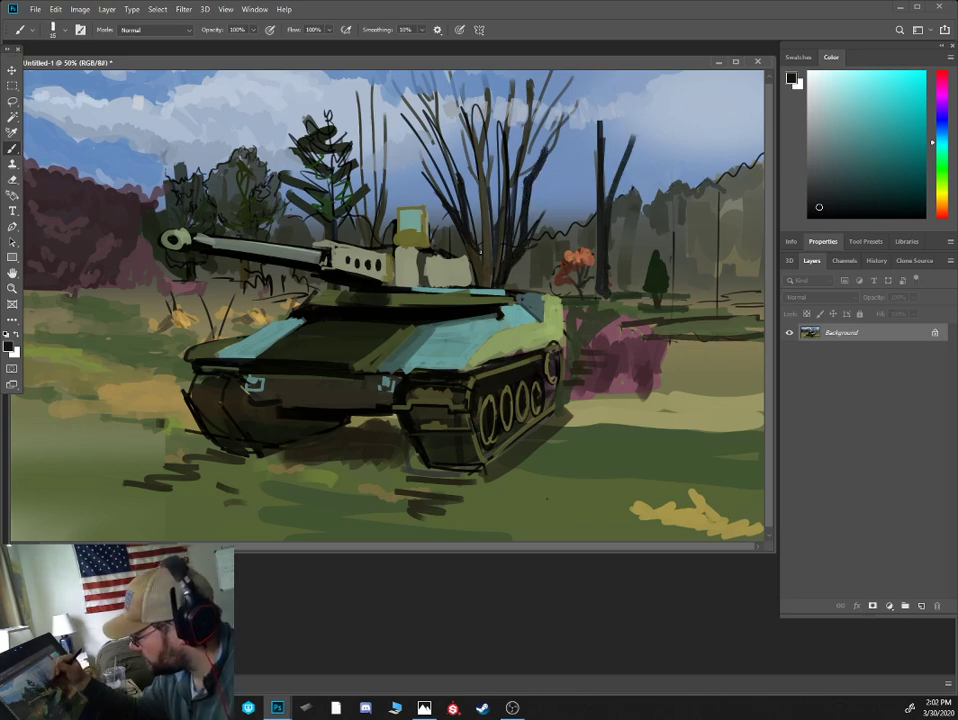
pyautogui.moveTo(480, 252); pyautogui.dragTo(480, 230)
pyautogui.press('[')
pyautogui.moveTo(461, 189)
pyautogui.mouseDown()
pyautogui.moveTo(426, 114)
pyautogui.moveTo(457, 175)
pyautogui.mouseUp()
pyautogui.moveTo(438, 131); pyautogui.dragTo(434, 80)
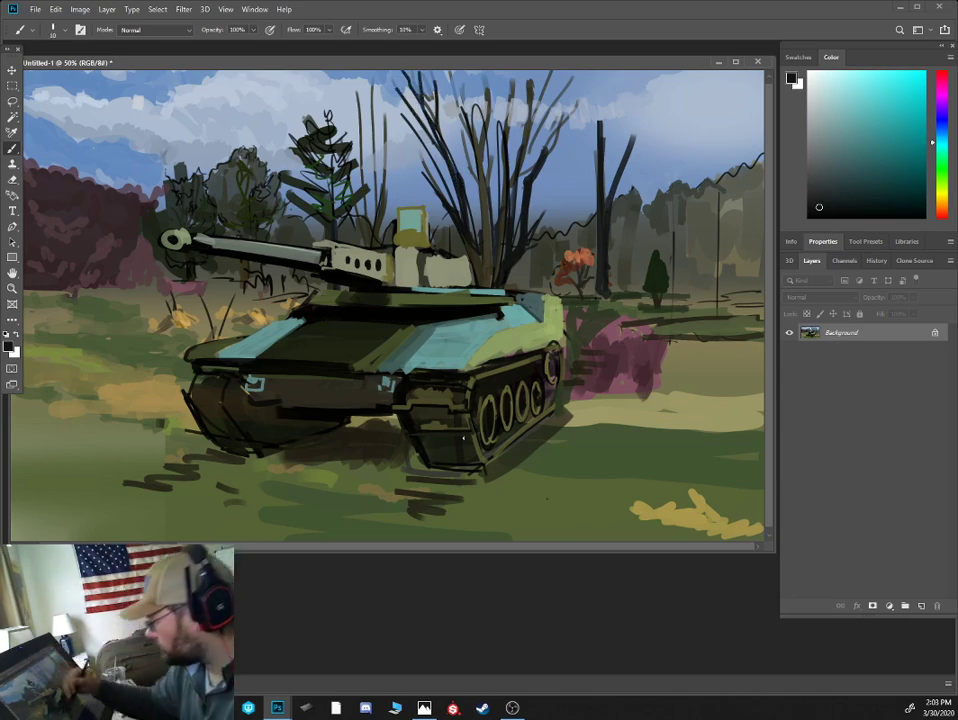
# - Paint a small dark helicopter with rotor blades, a tail and a slung load in the sky above the treeline
pyautogui.moveTo(678, 117)
pyautogui.mouseDown()
pyautogui.moveTo(712, 124)
pyautogui.moveTo(691, 111)
pyautogui.mouseUp()
pyautogui.moveTo(519, 85); pyautogui.dragTo(534, 92)
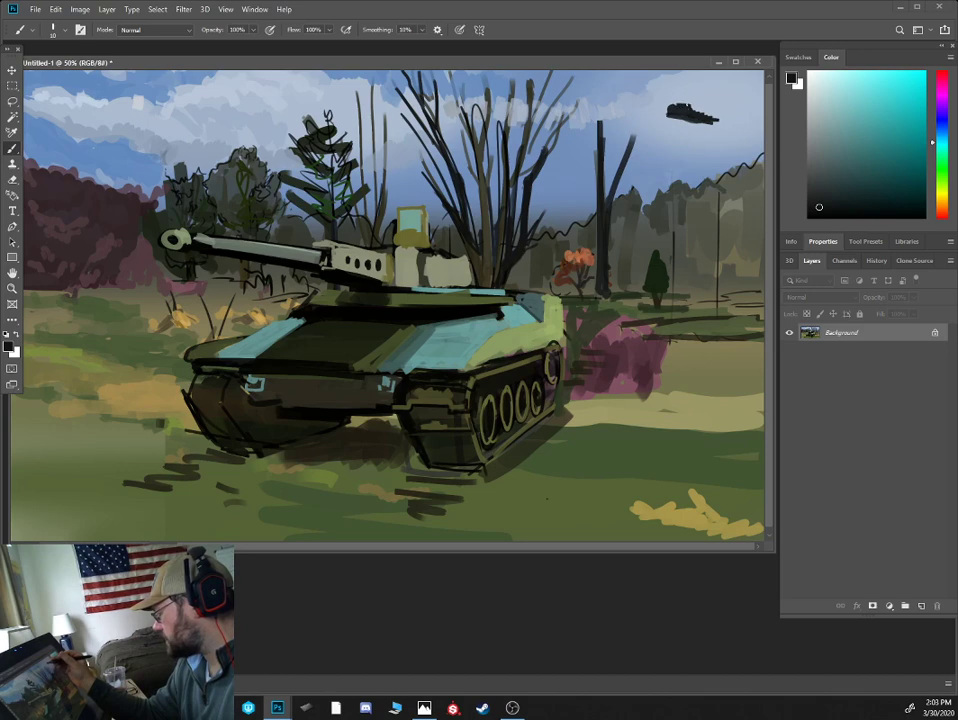
pyautogui.moveTo(691, 106)
pyautogui.mouseDown()
pyautogui.moveTo(712, 113)
pyautogui.moveTo(733, 91)
pyautogui.mouseUp()
pyautogui.press('[')
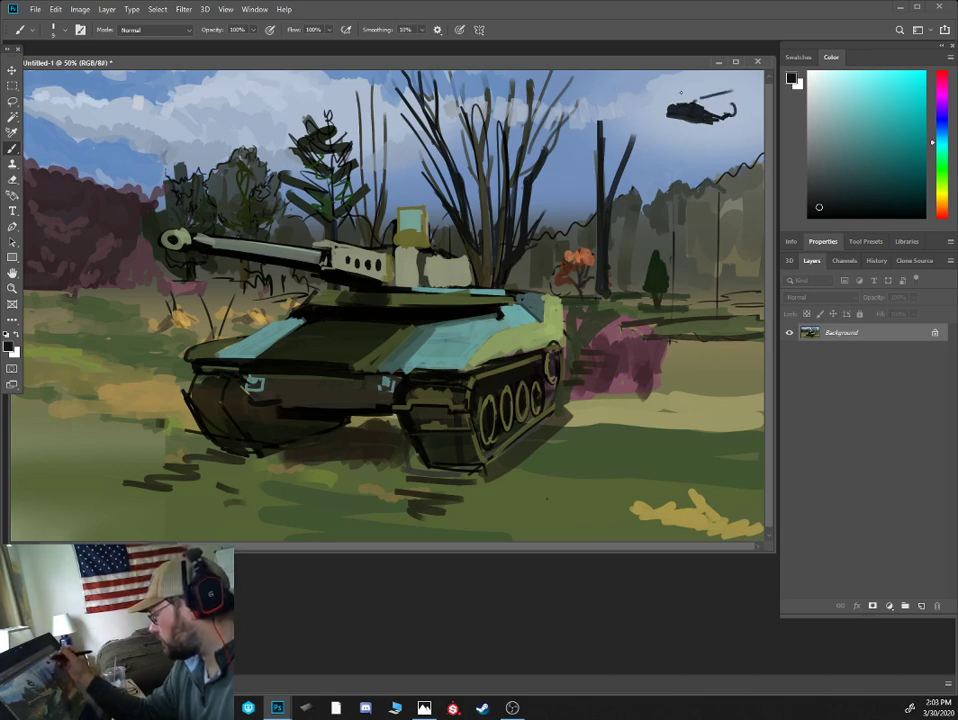
pyautogui.moveTo(589, 94)
pyautogui.mouseDown()
pyautogui.moveTo(684, 94)
pyautogui.moveTo(688, 166)
pyautogui.mouseUp()
pyautogui.moveTo(696, 122); pyautogui.dragTo(699, 160)
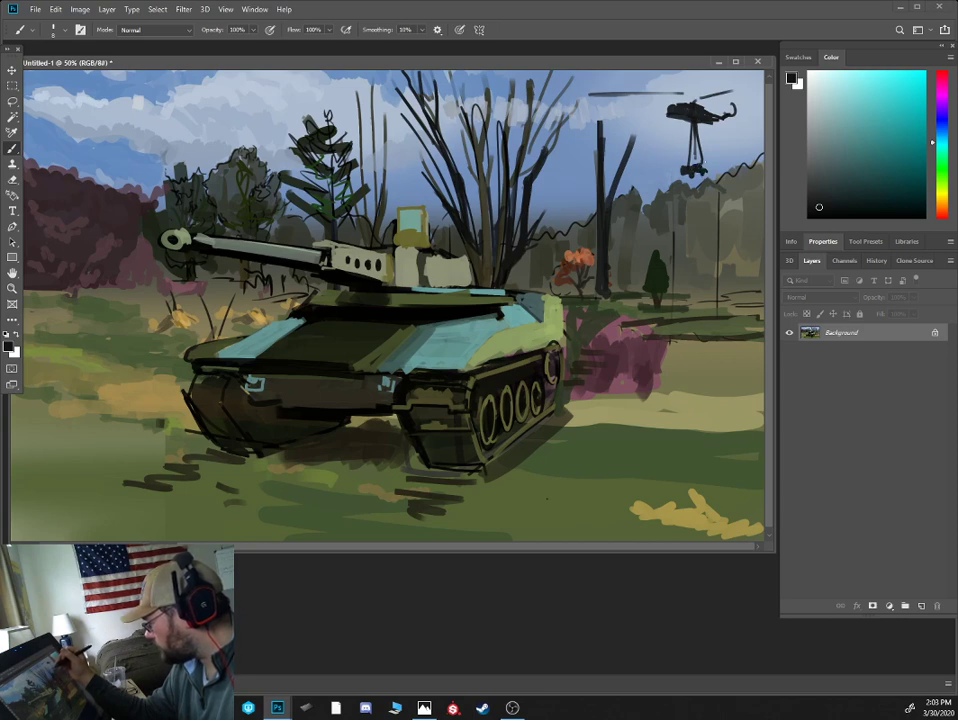
pyautogui.moveTo(697, 97); pyautogui.dragTo(669, 71)
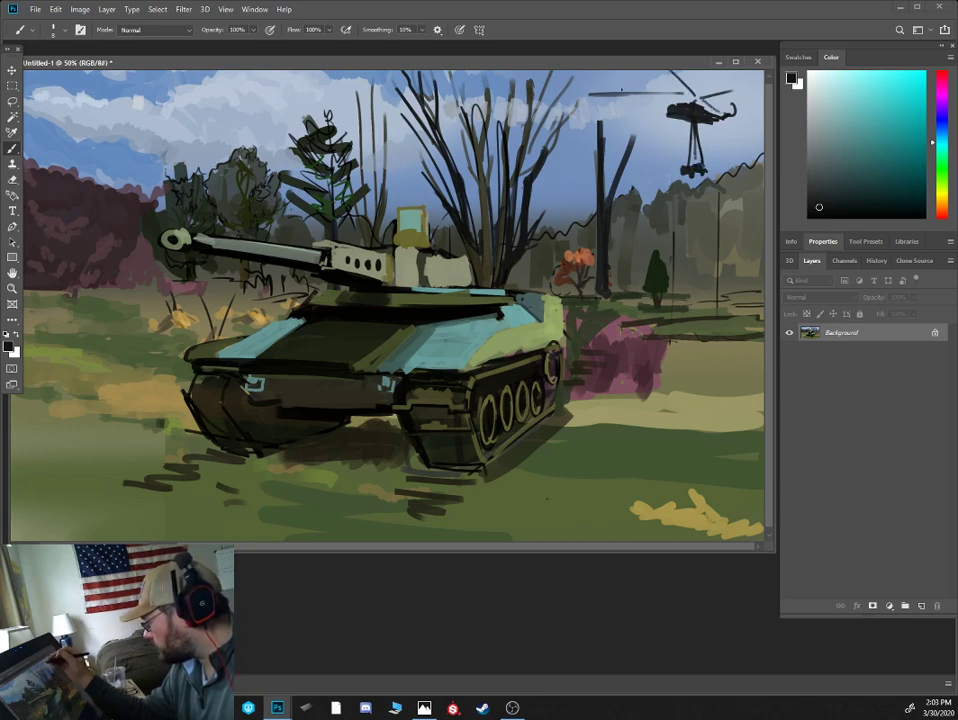
pyautogui.click(847, 115)
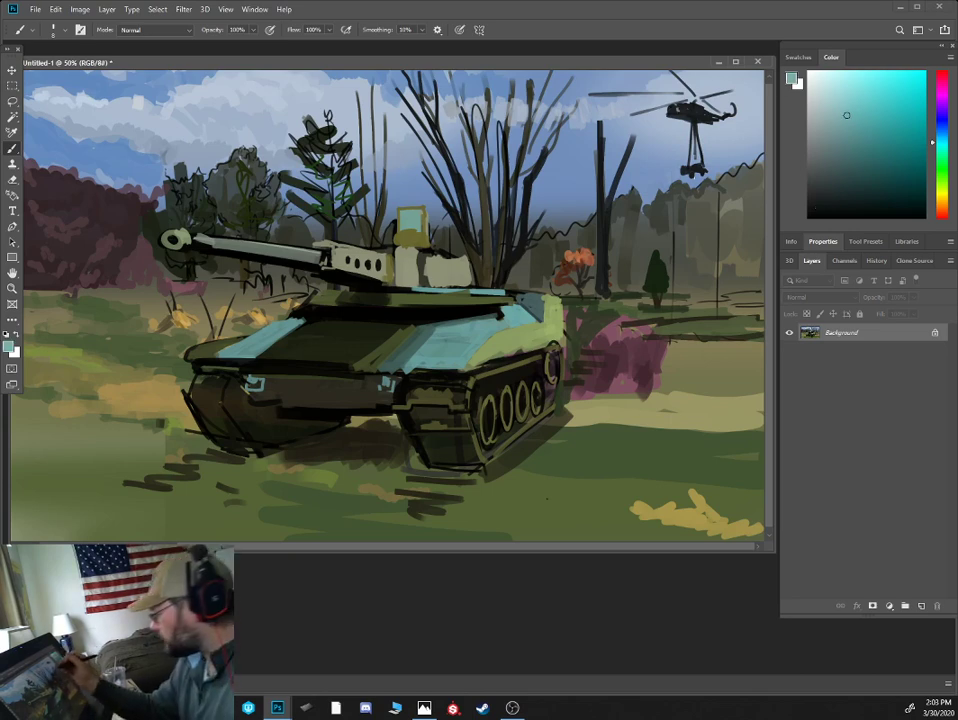
# - Add strokes to the distant treeline below the helicopter and dark branches to the tall trunk beside it at brush size 15
pyautogui.keyDown('alt'); pyautogui.click(659, 203); pyautogui.keyUp('alt')
pyautogui.press(']')
pyautogui.press(']')
pyautogui.press(']')
pyautogui.moveTo(669, 199); pyautogui.dragTo(664, 235)
pyautogui.moveTo(678, 205); pyautogui.dragTo(668, 243)
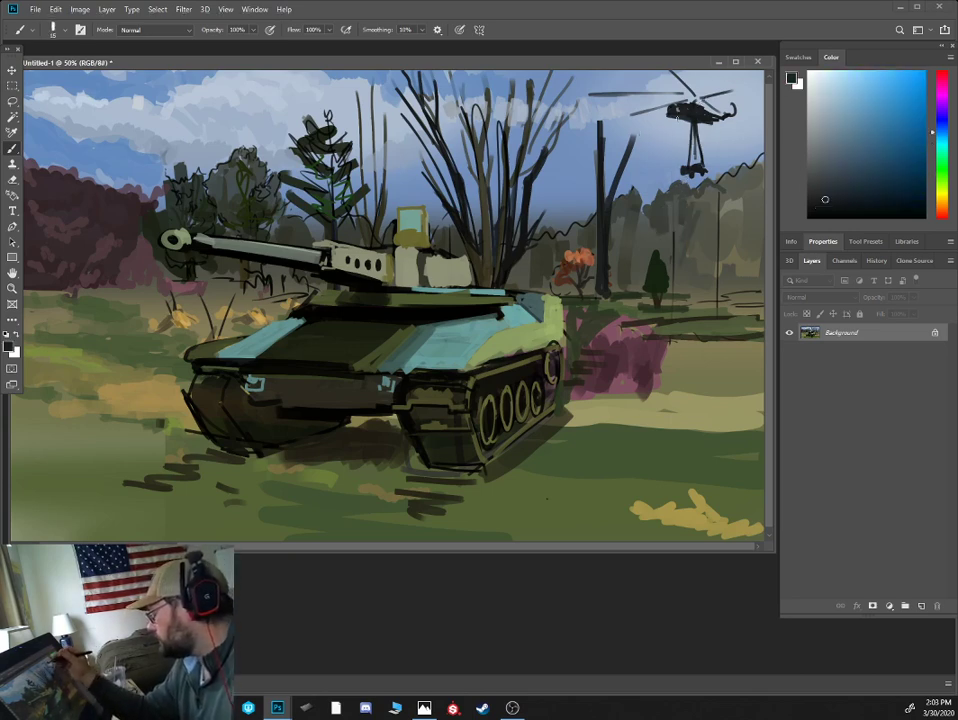
pyautogui.keyDown('alt'); pyautogui.click(657, 98); pyautogui.keyUp('alt')
pyautogui.moveTo(619, 190)
pyautogui.mouseDown()
pyautogui.moveTo(645, 142)
pyautogui.moveTo(617, 134)
pyautogui.mouseUp()
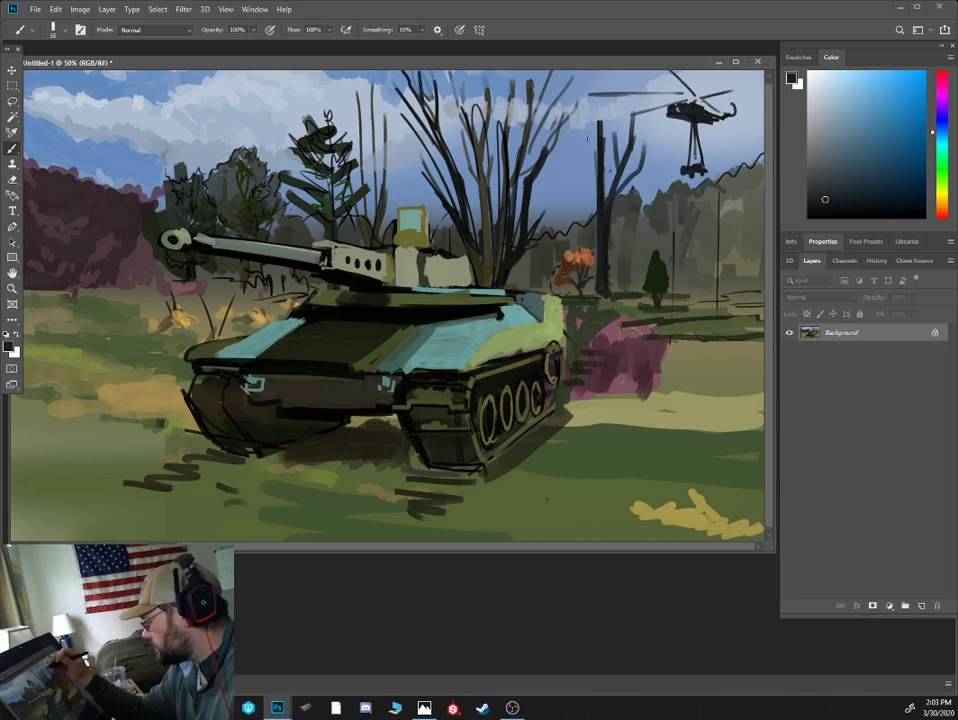
# - Add thin dark branches to the central bare tree at brush size 10
pyautogui.press('[')
pyautogui.moveTo(467, 226); pyautogui.dragTo(451, 129)
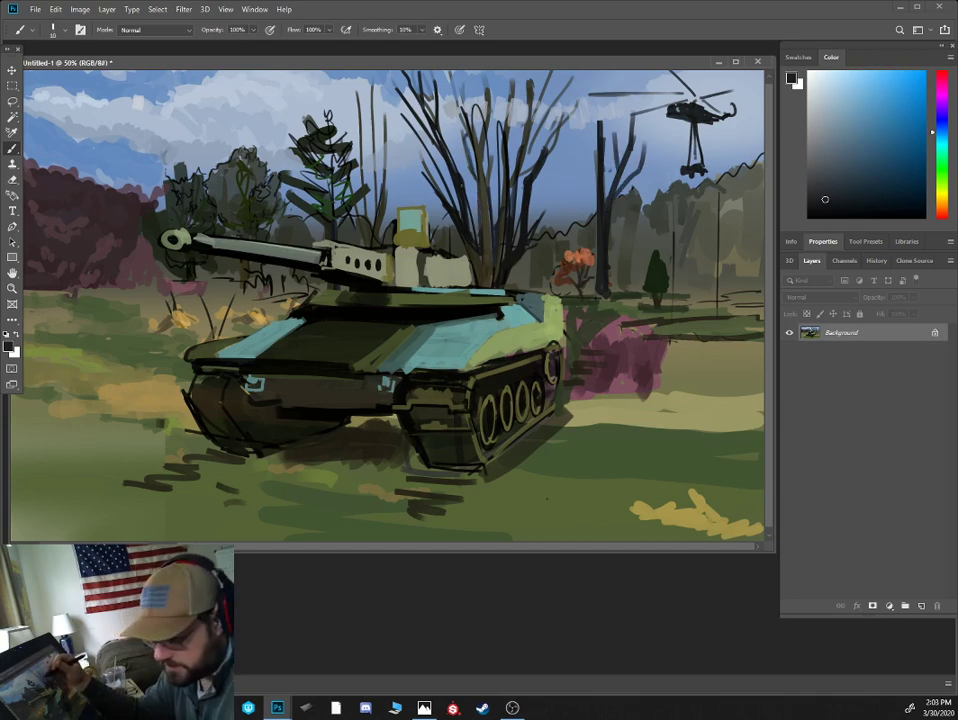
pyautogui.moveTo(481, 202)
pyautogui.mouseDown()
pyautogui.moveTo(468, 173)
pyautogui.moveTo(490, 123)
pyautogui.moveTo(482, 108)
pyautogui.moveTo(470, 142)
pyautogui.moveTo(490, 206)
pyautogui.mouseUp()
# - Paint a light olive highlight down the central bare tree's trunk
pyautogui.keyDown('alt'); pyautogui.click(485, 215); pyautogui.keyUp('alt')
pyautogui.press(']')
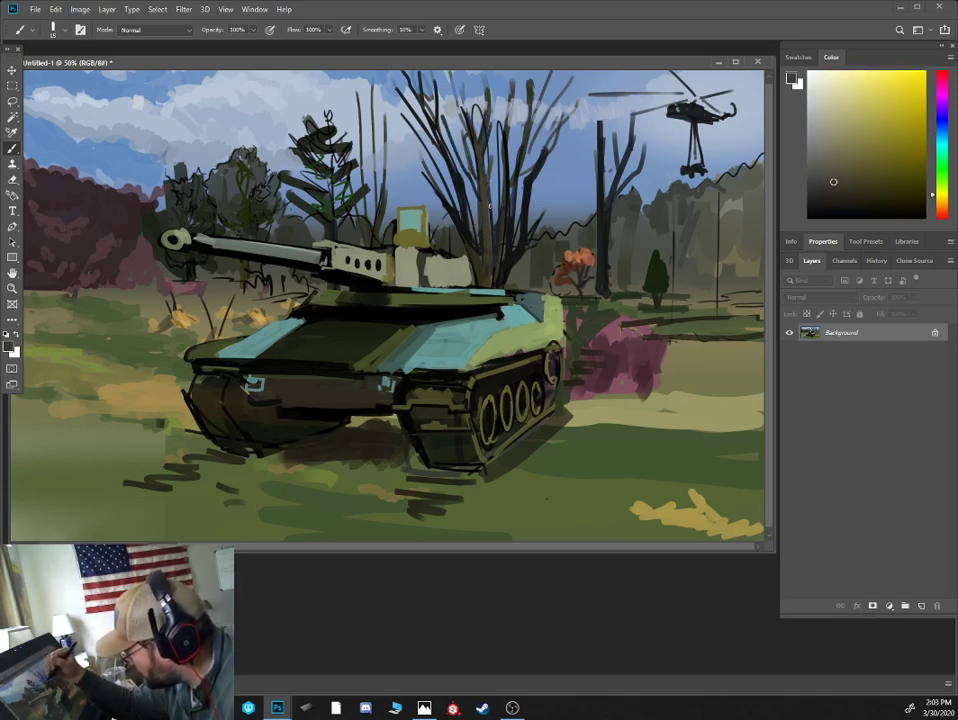
pyautogui.click(849, 132)
pyautogui.moveTo(479, 147); pyautogui.dragTo(487, 196)
pyautogui.press('[')
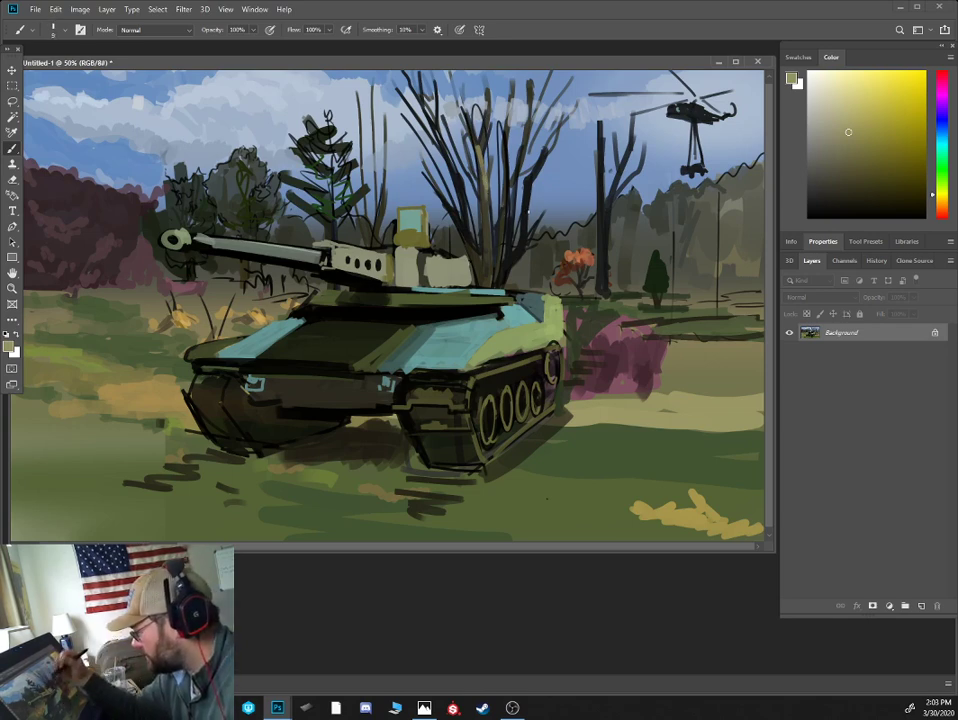
# - Refine the bare trees' inner branches with sampled dark, gray and sky-blue tones
pyautogui.keyDown('alt'); pyautogui.click(501, 222); pyautogui.keyUp('alt')
pyautogui.moveTo(368, 161); pyautogui.dragTo(372, 133)
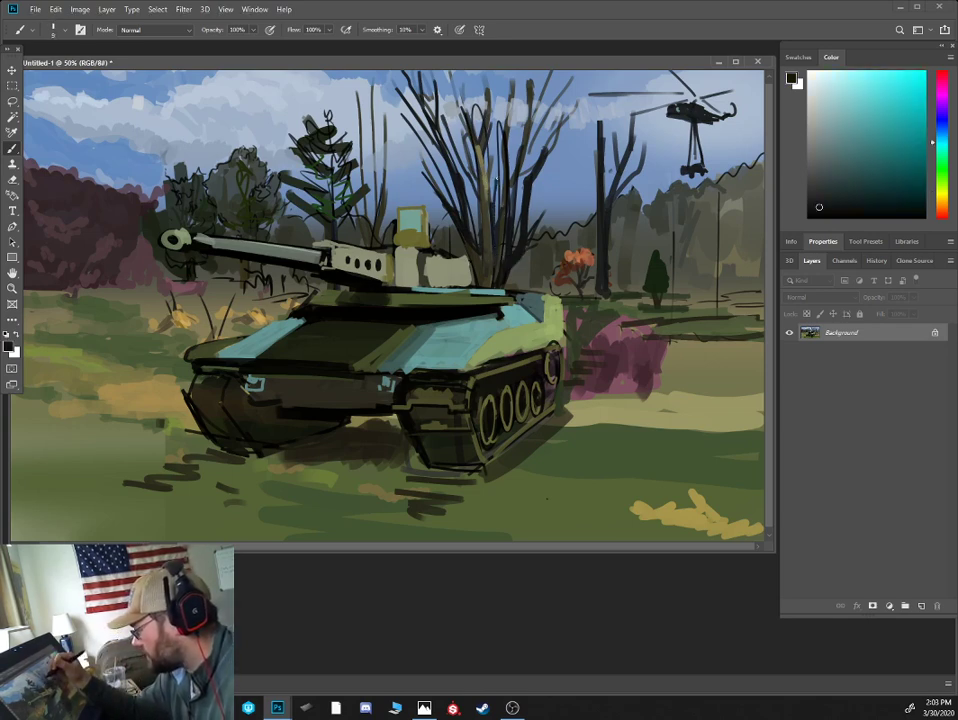
pyautogui.keyDown('alt'); pyautogui.click(487, 120); pyautogui.keyUp('alt')
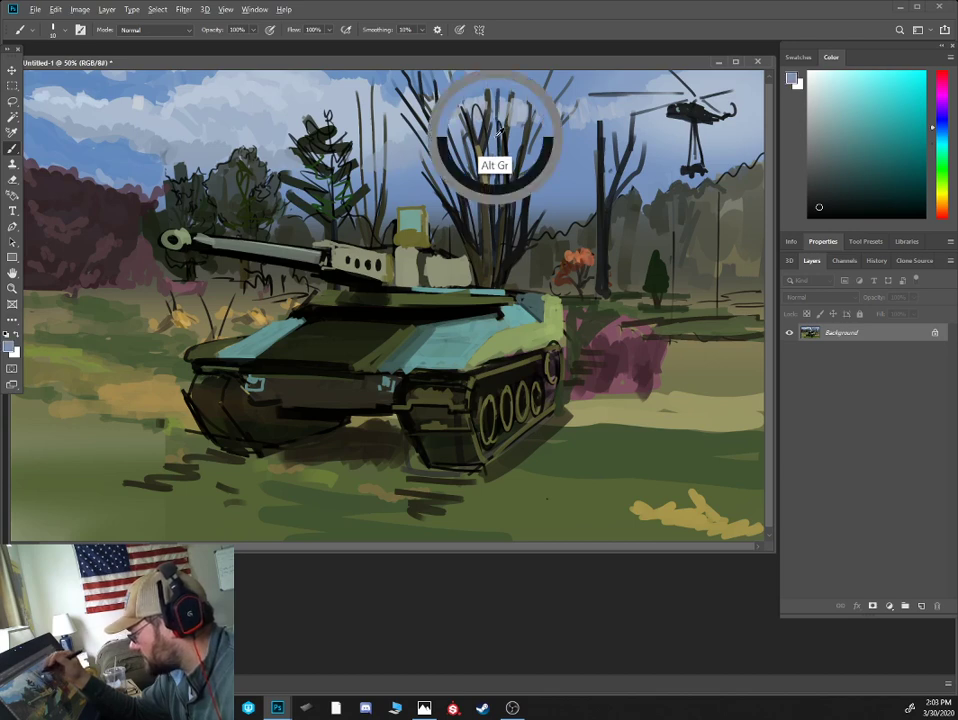
pyautogui.keyDown('alt'); pyautogui.click(507, 146); pyautogui.keyUp('alt')
pyautogui.keyDown('alt'); pyautogui.click(503, 148); pyautogui.keyUp('alt')
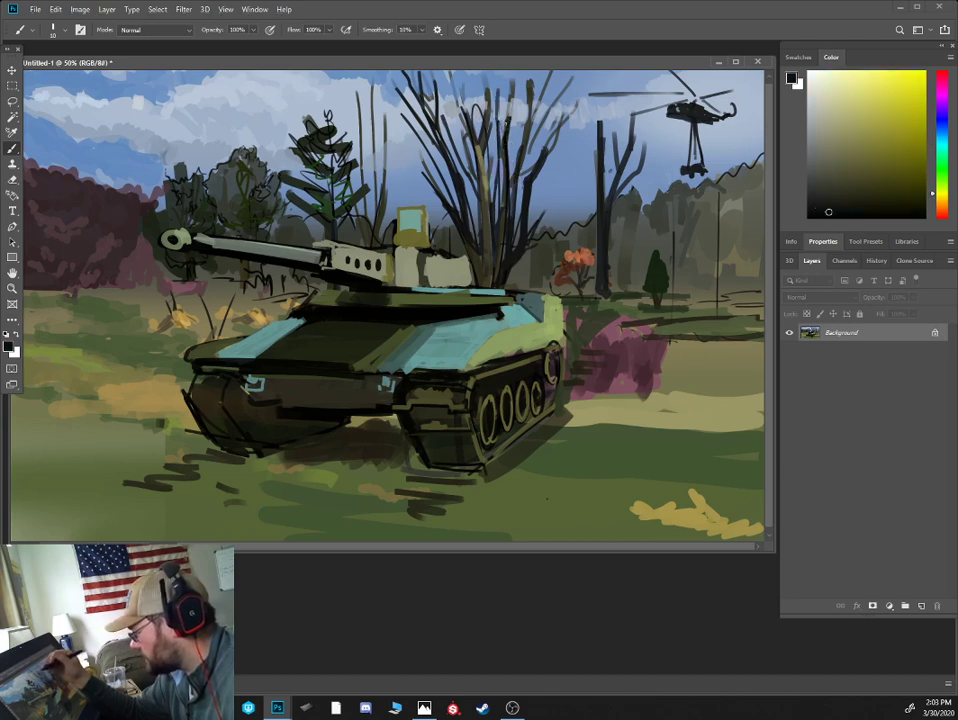
pyautogui.keyDown('alt'); pyautogui.click(365, 158); pyautogui.keyUp('alt')
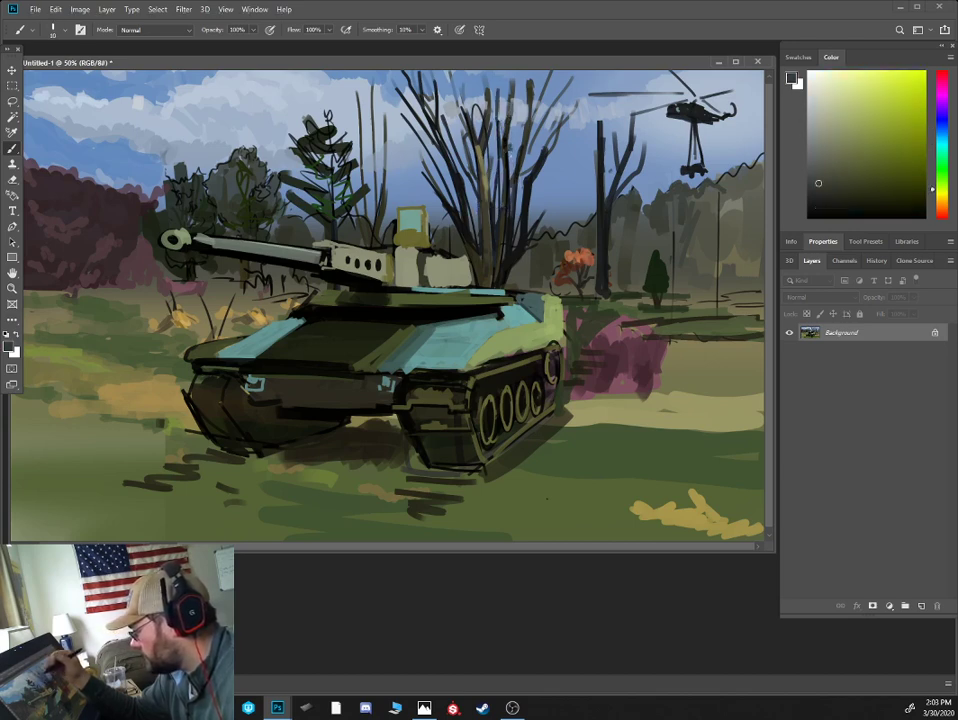
pyautogui.moveTo(380, 118); pyautogui.dragTo(376, 166)
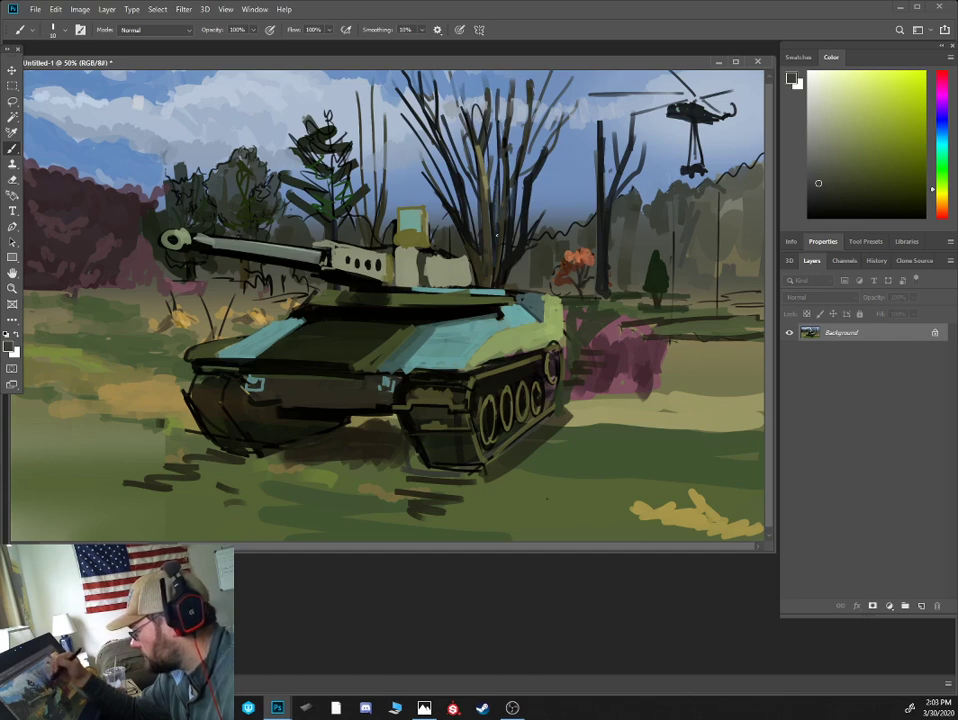
# - Extend the bare tree's upper and outer branches with fine strokes in a sampled dark tone
pyautogui.keyDown('alt'); pyautogui.click(496, 236); pyautogui.keyUp('alt')
pyautogui.moveTo(384, 144)
pyautogui.mouseDown()
pyautogui.moveTo(392, 102)
pyautogui.moveTo(410, 83)
pyautogui.moveTo(410, 67)
pyautogui.moveTo(395, 70)
pyautogui.mouseUp()
pyautogui.press('[')
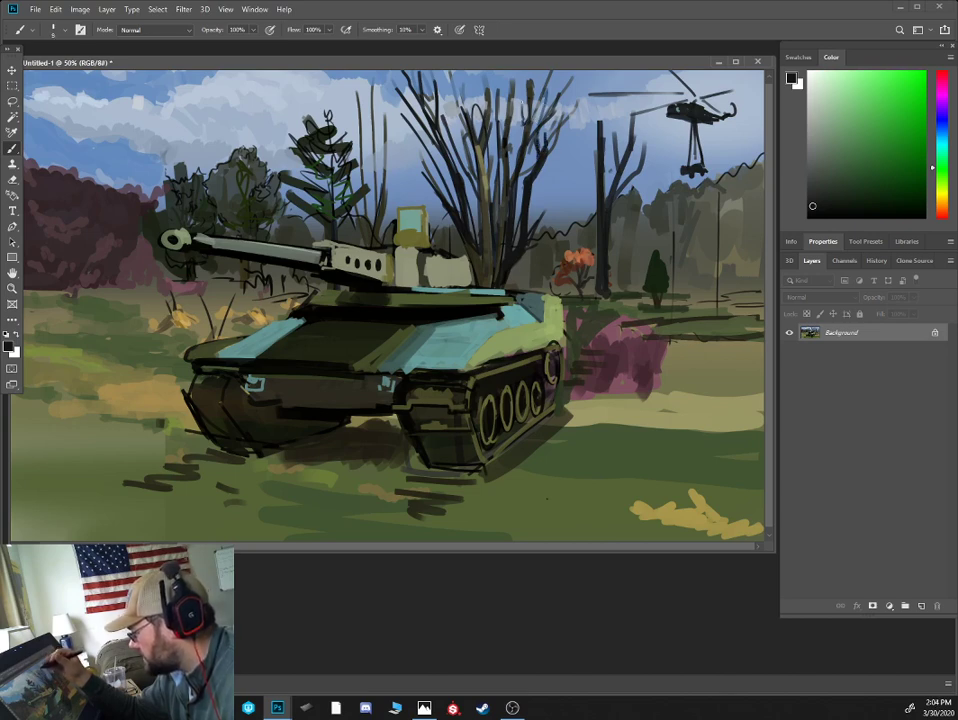
pyautogui.moveTo(504, 72)
pyautogui.mouseDown()
pyautogui.moveTo(503, 160)
pyautogui.moveTo(540, 184)
pyautogui.moveTo(568, 132)
pyautogui.mouseUp()
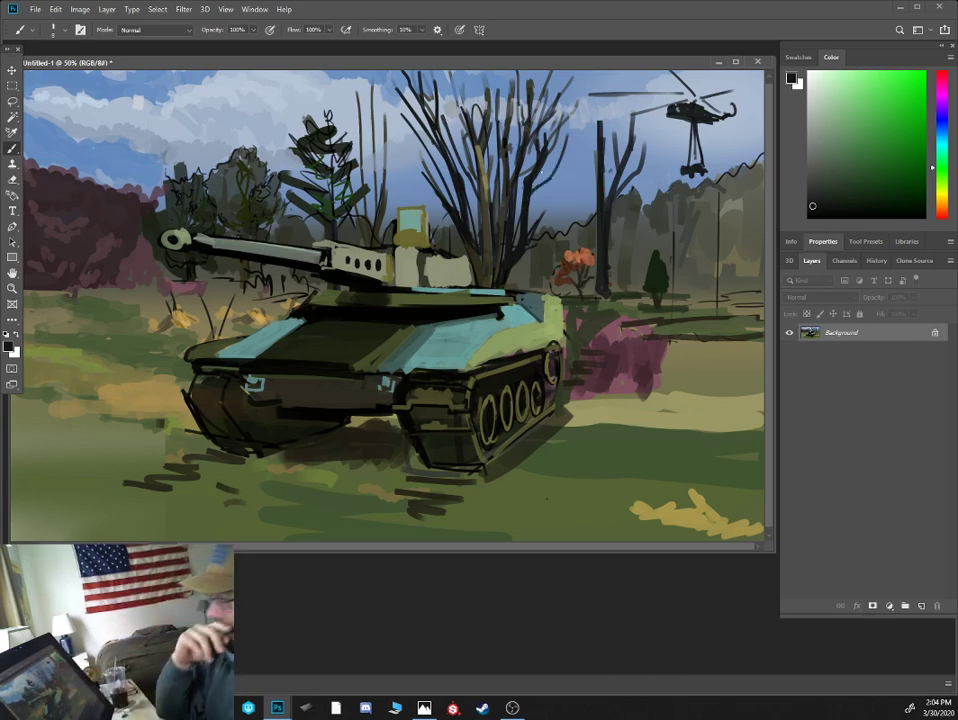
pyautogui.moveTo(418, 144)
pyautogui.mouseDown()
pyautogui.moveTo(402, 127)
pyautogui.moveTo(422, 82)
pyautogui.moveTo(434, 79)
pyautogui.mouseUp()
# - Shade and define the edges of the pale boxes at the turret's rear with sampled gray-beige and dark olive
pyautogui.moveTo(448, 299); pyautogui.dragTo(478, 301)
pyautogui.keyDown('alt'); pyautogui.click(465, 263); pyautogui.keyUp('alt')
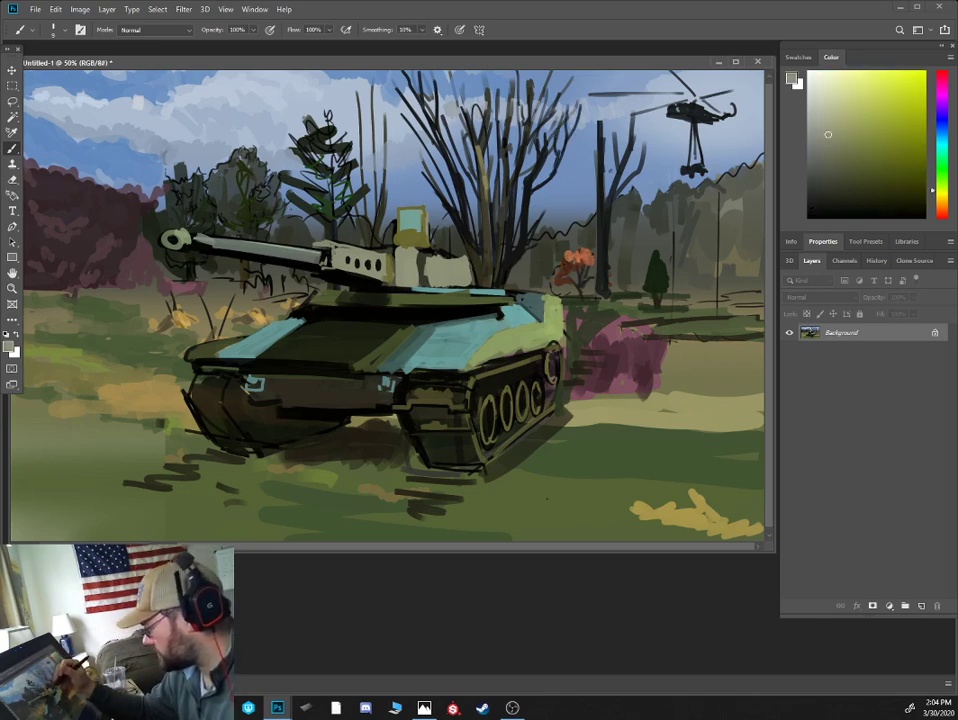
pyautogui.press(']')
pyautogui.press(']')
pyautogui.press(']')
pyautogui.moveTo(467, 257); pyautogui.dragTo(471, 283)
pyautogui.press(']')
pyautogui.press(']')
pyautogui.press(']')
pyautogui.keyDown('alt'); pyautogui.click(324, 224); pyautogui.keyUp('alt')
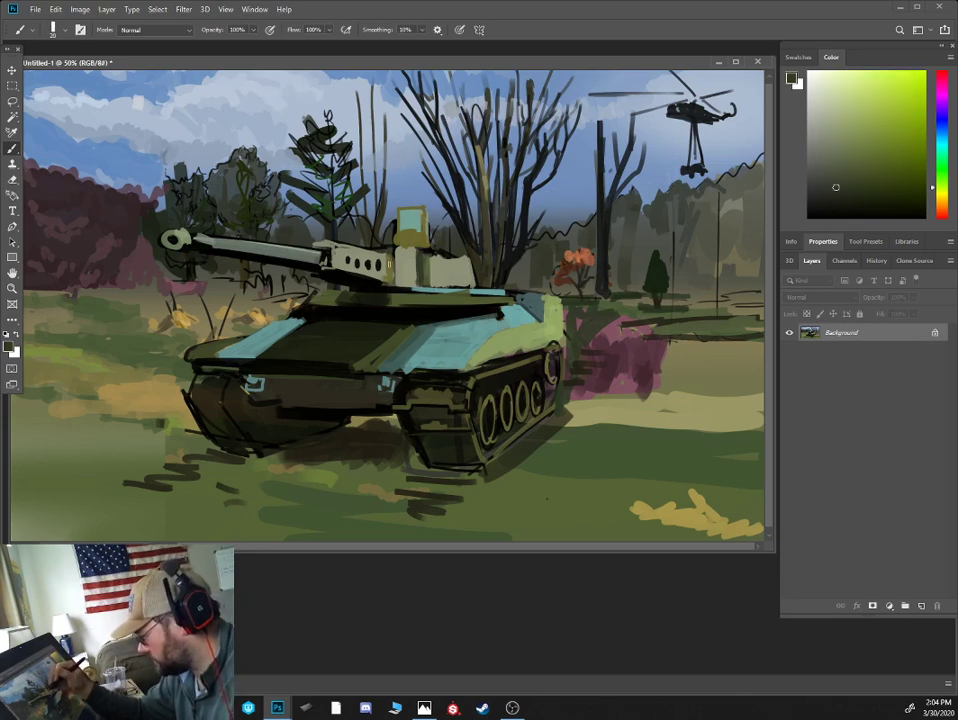
pyautogui.keyDown('alt'); pyautogui.click(295, 190); pyautogui.keyUp('alt')
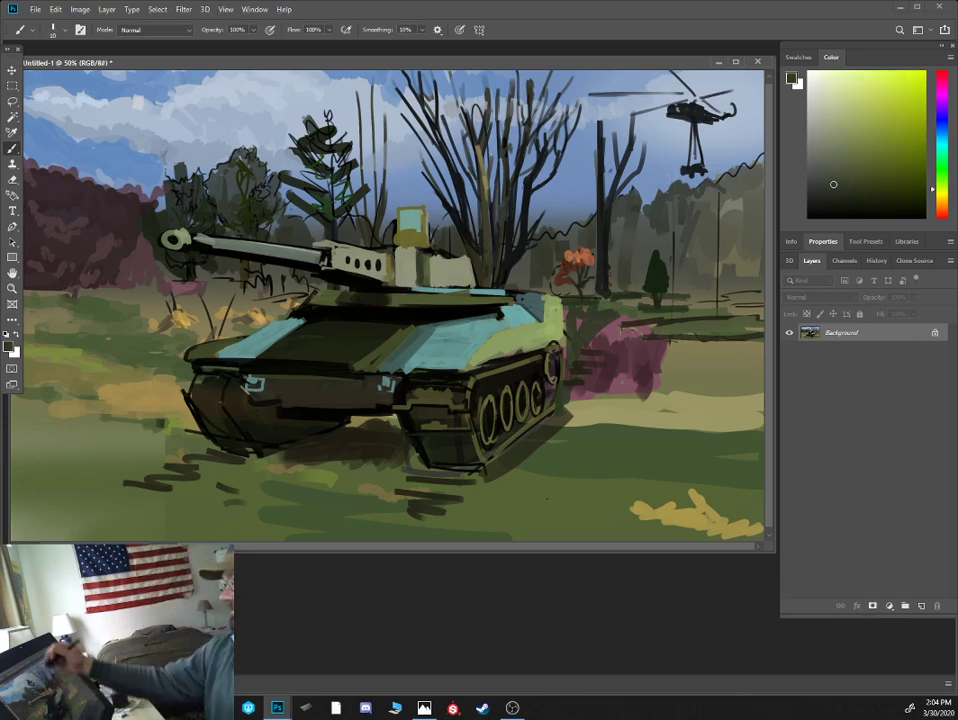
# - Fill in the base of the bare tree behind the turret with broad dark brown strokes
pyautogui.keyDown('alt'); pyautogui.click(474, 270); pyautogui.keyUp('alt')
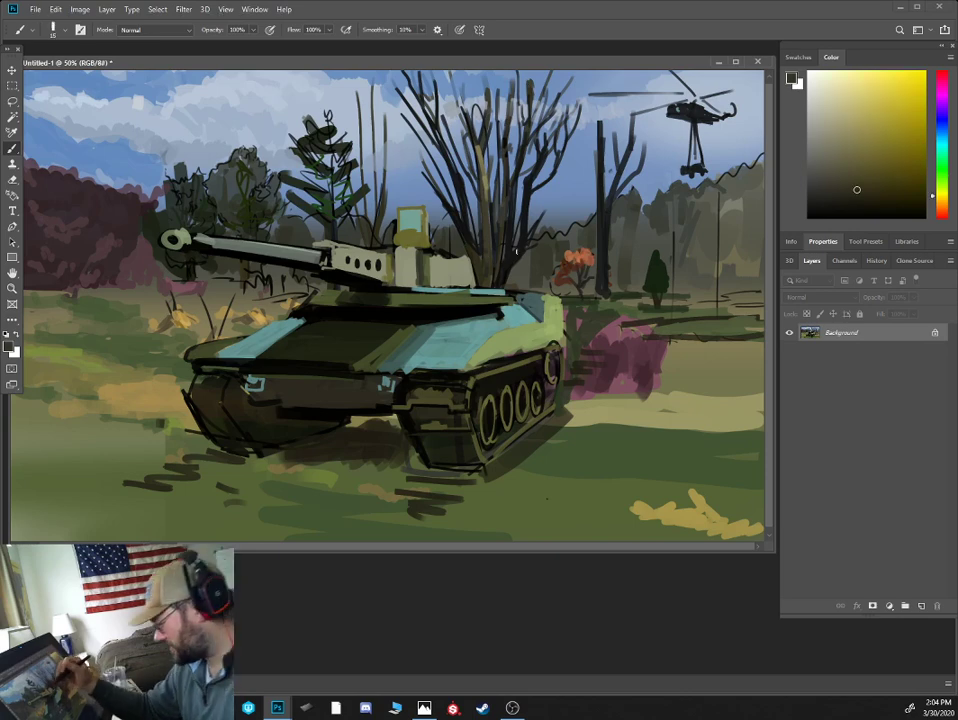
pyautogui.press(']')
pyautogui.press(']')
pyautogui.press(']')
pyautogui.moveTo(490, 273); pyautogui.dragTo(496, 196)
pyautogui.moveTo(499, 252); pyautogui.dragTo(507, 208)
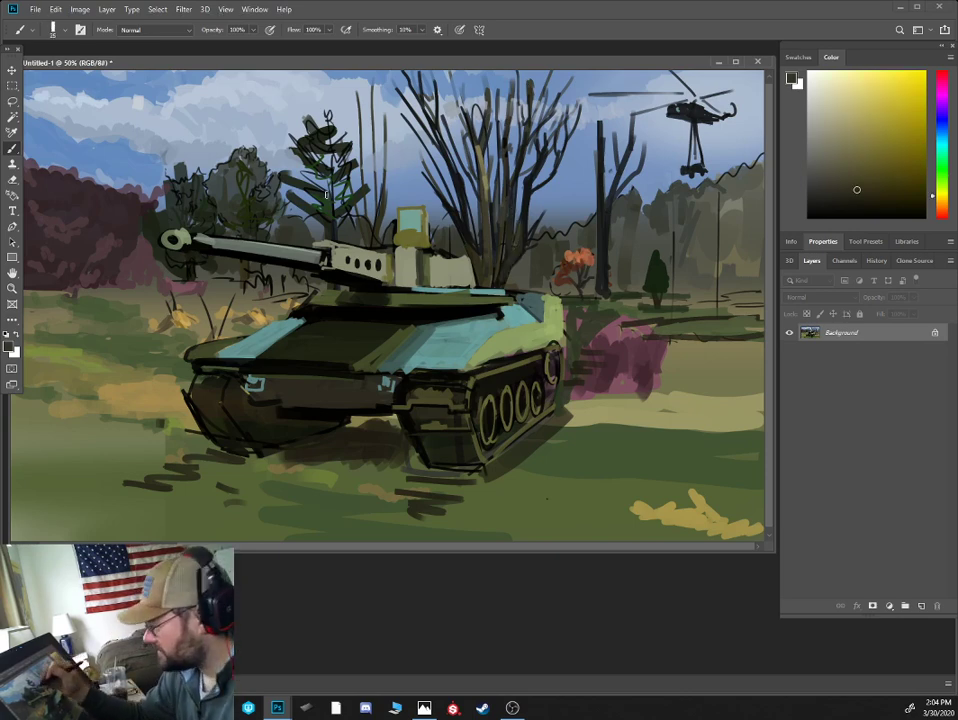
# - Reshape the evergreen's lower and middle branches with sampled dark green and sky color at brush size 20
pyautogui.keyDown('alt'); pyautogui.click(320, 201); pyautogui.keyUp('alt')
pyautogui.press('[')
pyautogui.moveTo(321, 192); pyautogui.dragTo(288, 173)
pyautogui.keyDown('alt'); pyautogui.click(286, 158); pyautogui.keyUp('alt')
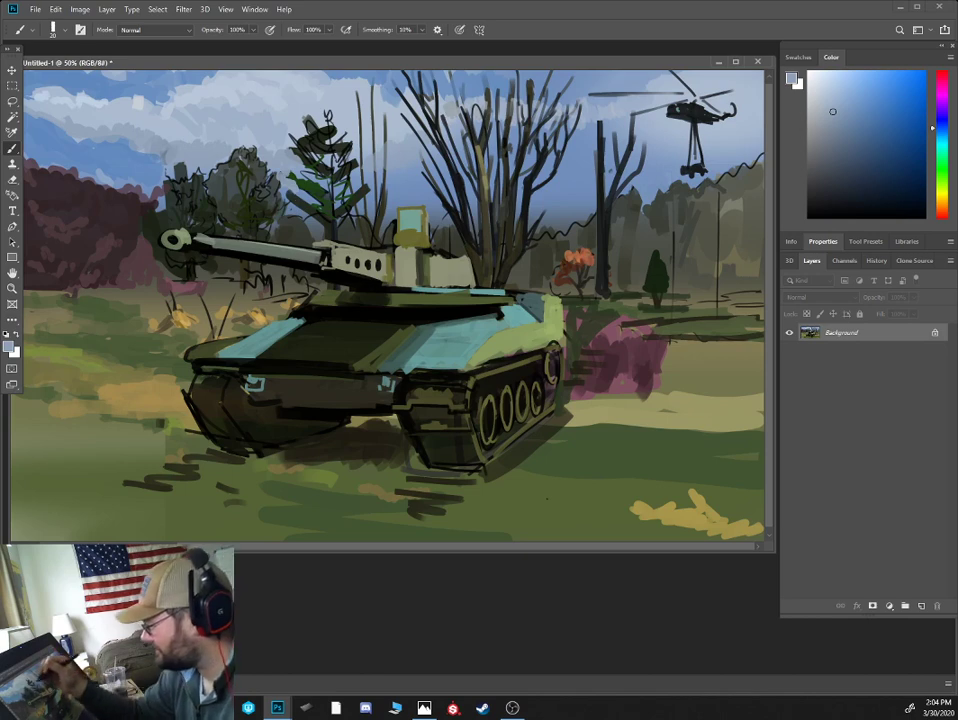
pyautogui.keyDown('alt'); pyautogui.click(340, 146); pyautogui.keyUp('alt')
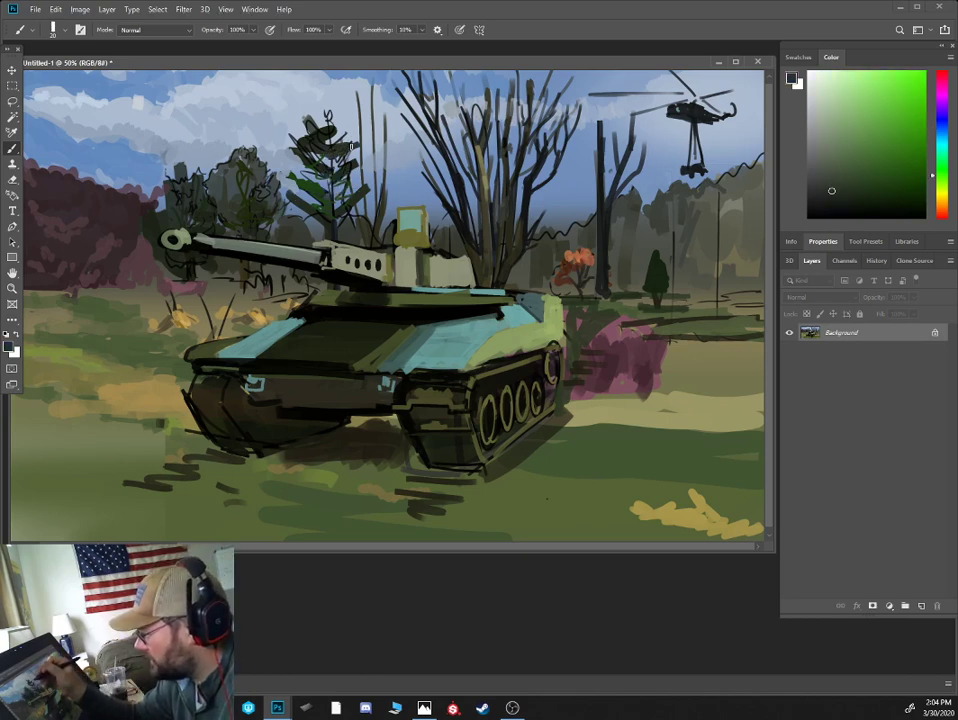
# - Repaint the evergreen's scribbled top with sampled sky color and short dark branches
pyautogui.keyDown('alt'); pyautogui.click(259, 102); pyautogui.keyUp('alt')
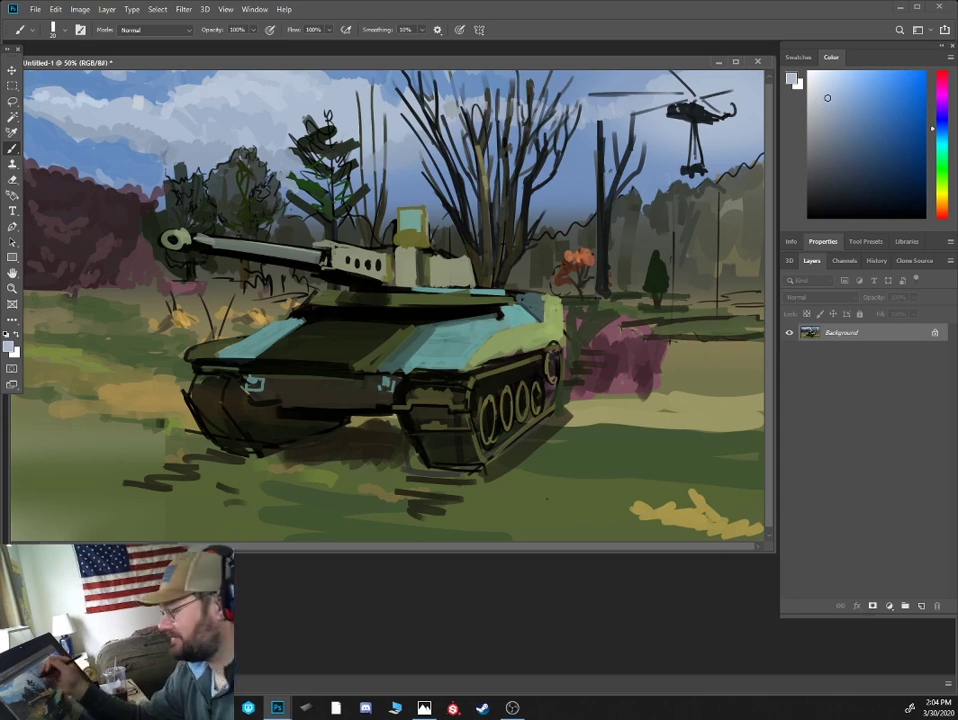
pyautogui.keyDown('alt'); pyautogui.click(318, 120); pyautogui.keyUp('alt')
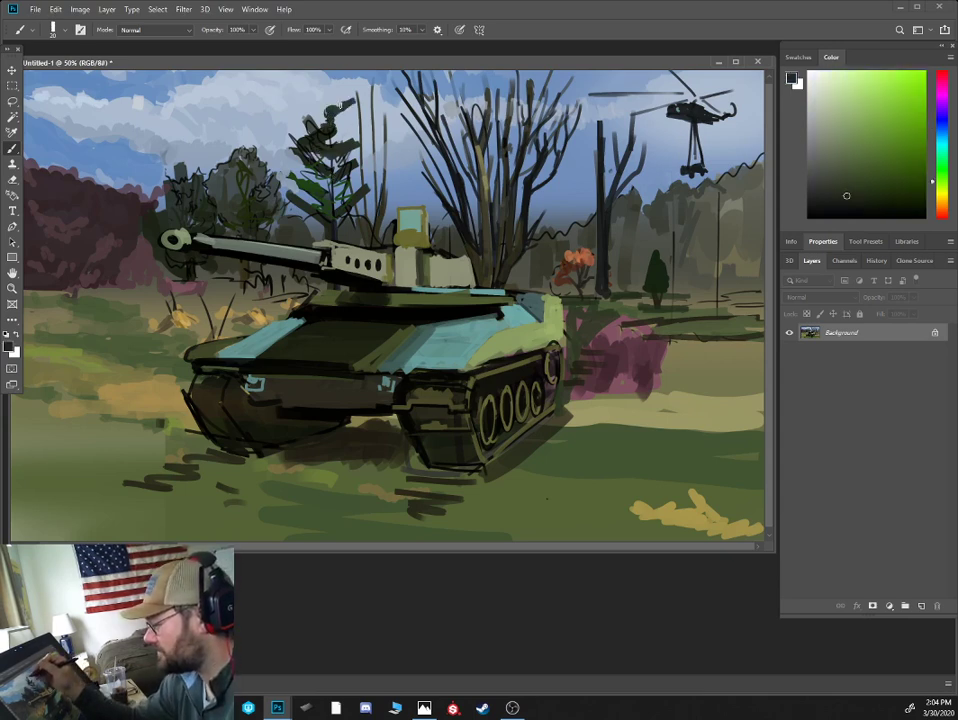
pyautogui.moveTo(331, 111); pyautogui.dragTo(312, 108)
# - Paint the evergreen's trunk and lower foliage above the turret with sampled dark tones at brush size 10
pyautogui.keyDown('alt'); pyautogui.click(656, 100); pyautogui.keyUp('alt')
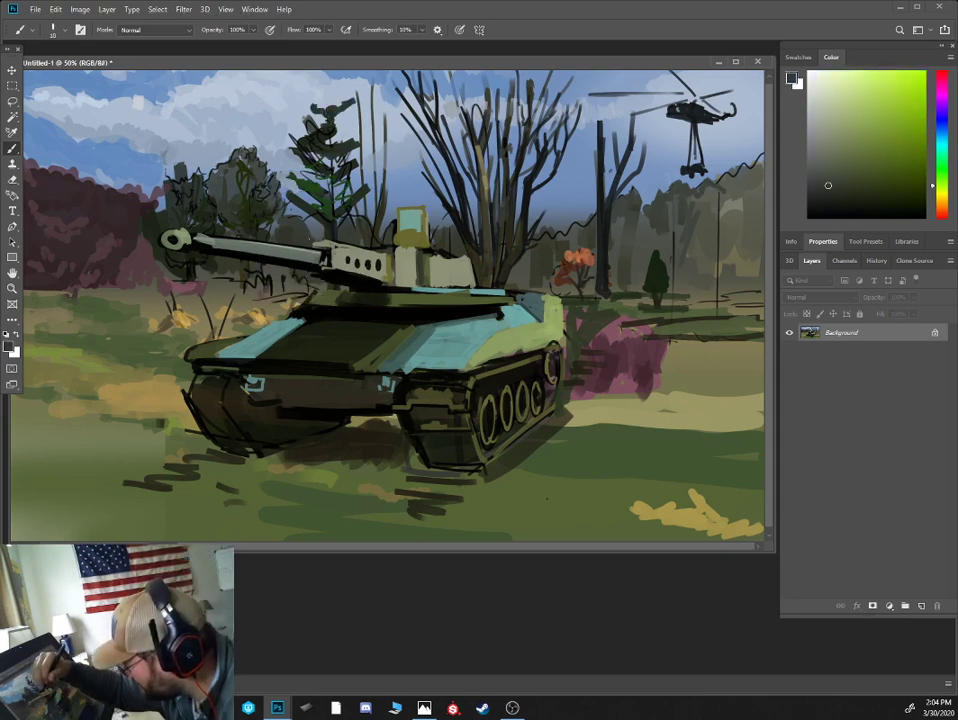
pyautogui.keyDown('alt'); pyautogui.click(245, 181); pyautogui.keyUp('alt')
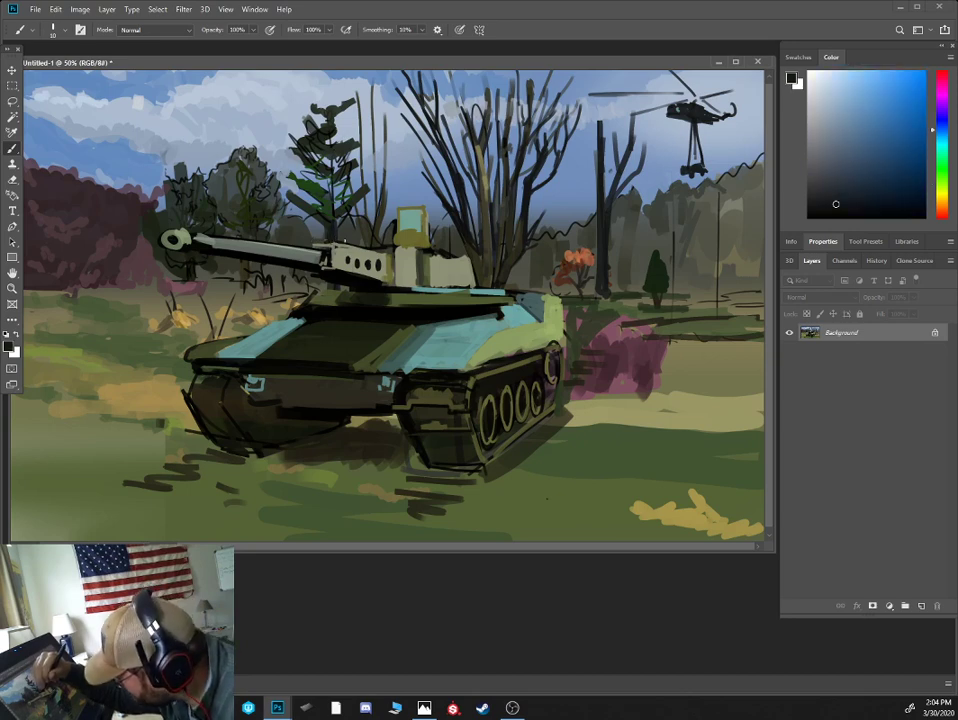
pyautogui.keyDown('alt'); pyautogui.click(352, 236); pyautogui.keyUp('alt')
pyautogui.keyDown('alt'); pyautogui.click(341, 224); pyautogui.keyUp('alt')
pyautogui.keyDown('alt'); pyautogui.click(336, 217); pyautogui.keyUp('alt')
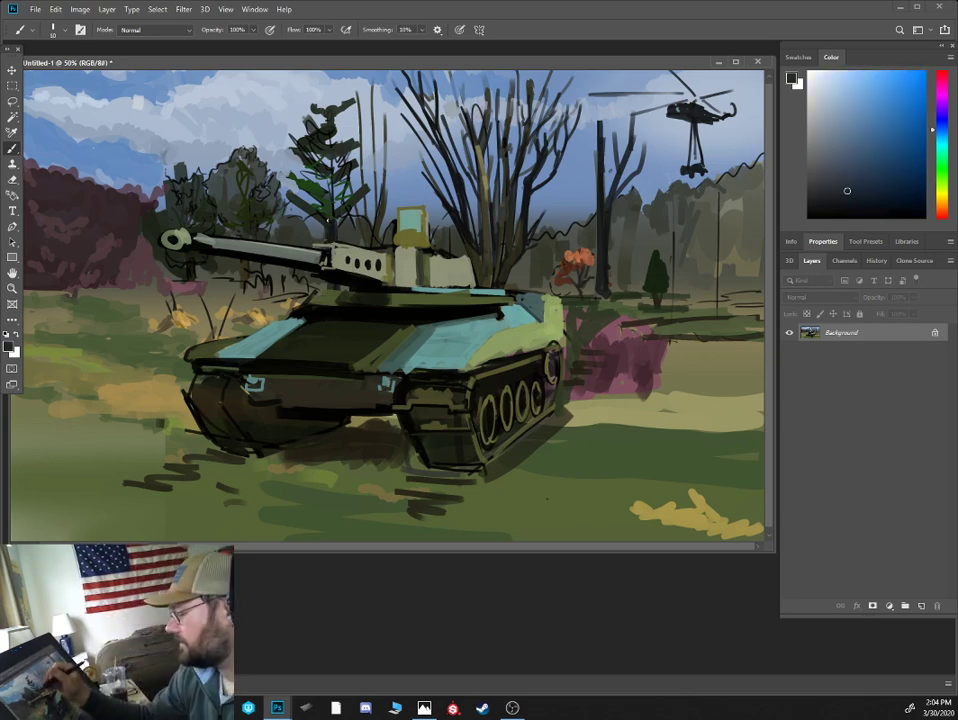
# - Refine the edges of the small dark trees and purple bush behind the gun barrel with sampled sky, green and purple tones
pyautogui.keyDown('alt'); pyautogui.click(239, 203); pyautogui.keyUp('alt')
pyautogui.press(']')
pyautogui.keyDown('alt'); pyautogui.click(213, 166); pyautogui.keyUp('alt')
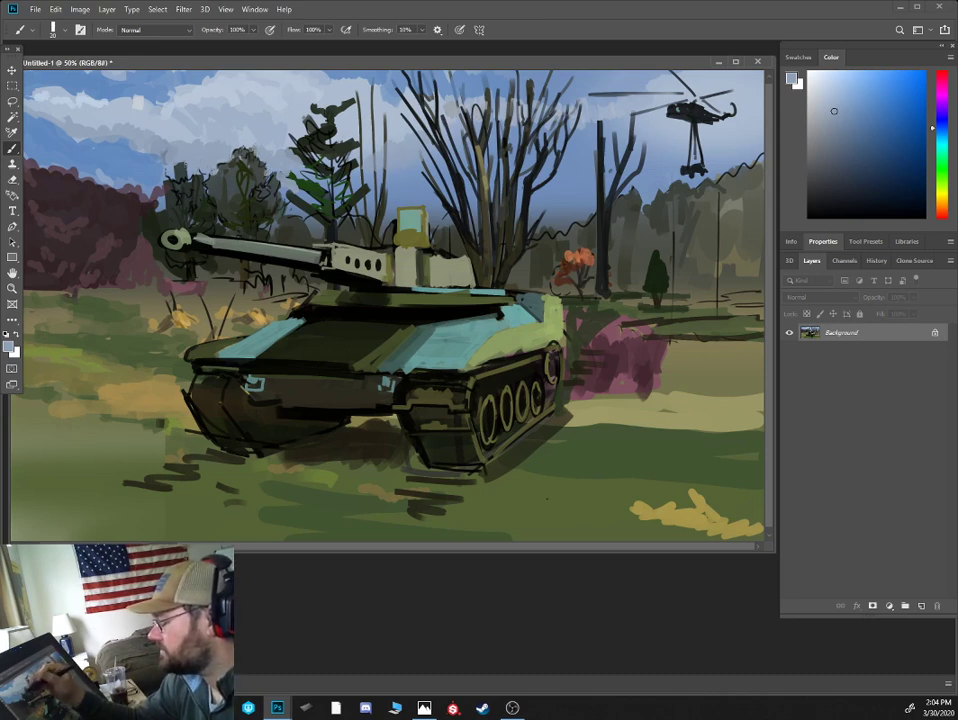
pyautogui.keyDown('alt'); pyautogui.click(140, 135); pyautogui.keyUp('alt')
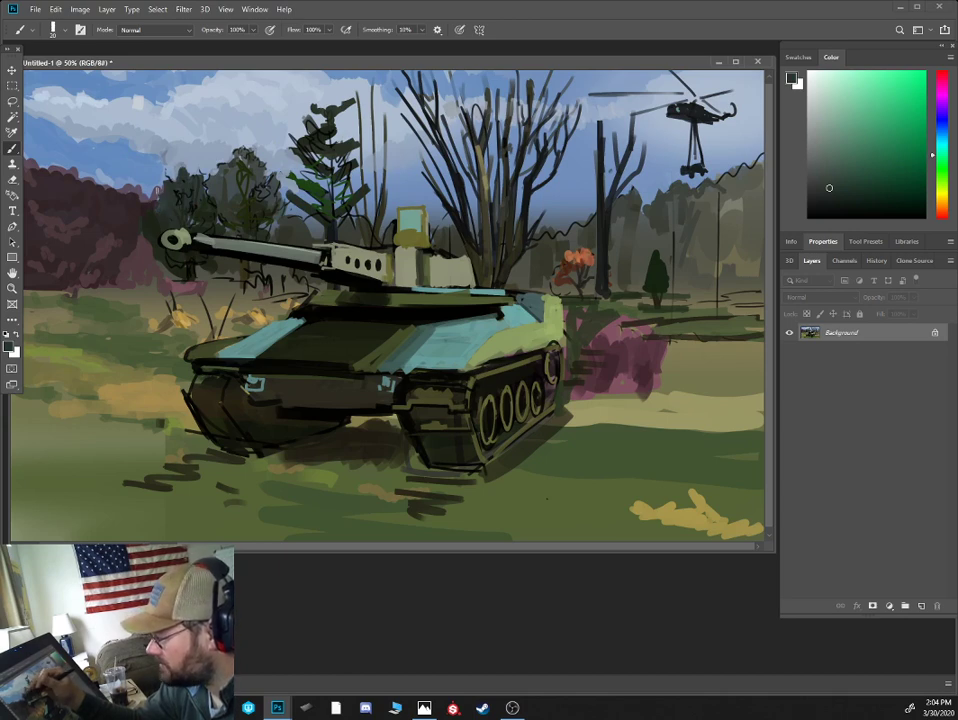
pyautogui.keyDown('alt'); pyautogui.click(117, 148); pyautogui.keyUp('alt')
pyautogui.keyDown('alt'); pyautogui.click(140, 238); pyautogui.keyUp('alt')
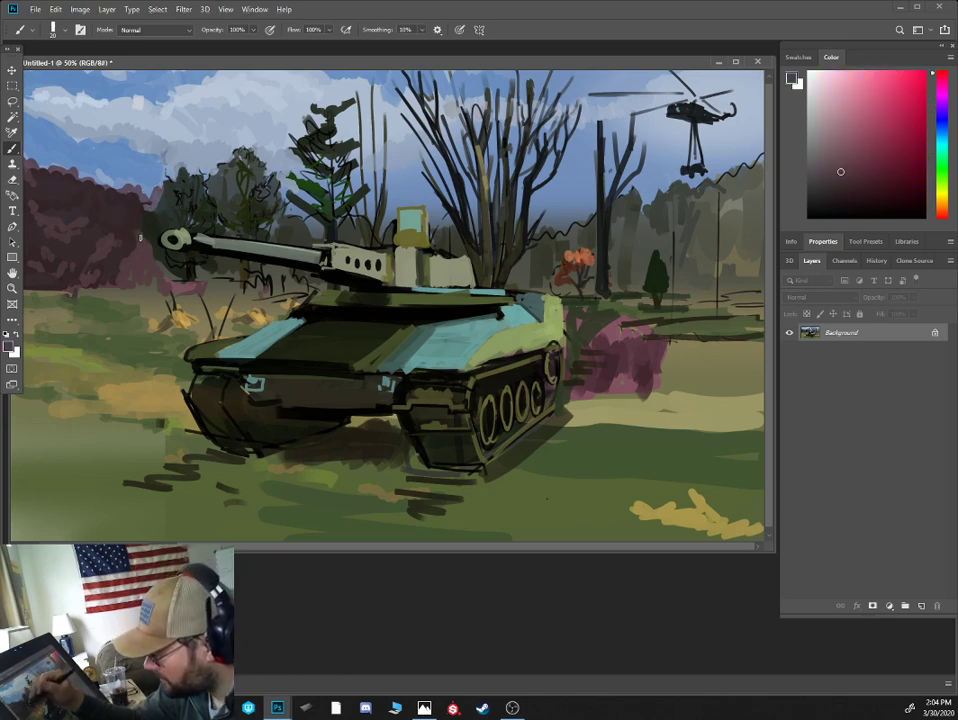
pyautogui.keyDown('alt'); pyautogui.click(85, 262); pyautogui.keyUp('alt')
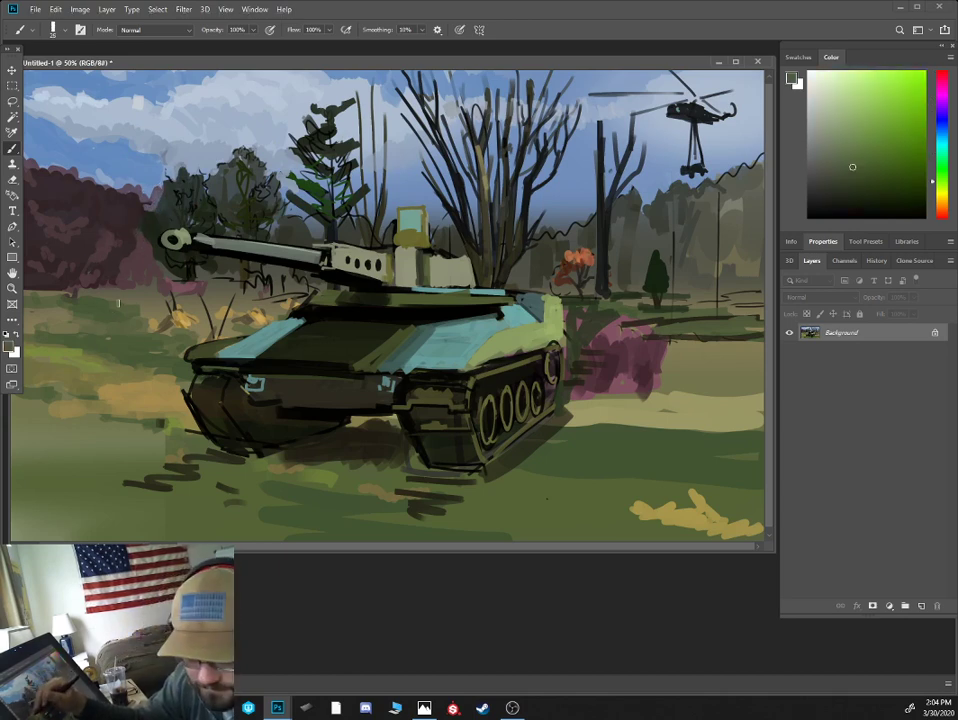
# - Paint a tuft of tan straw grass in the field in front of the purple bush at brush size 10
pyautogui.click(942, 199)
pyautogui.click(869, 130)
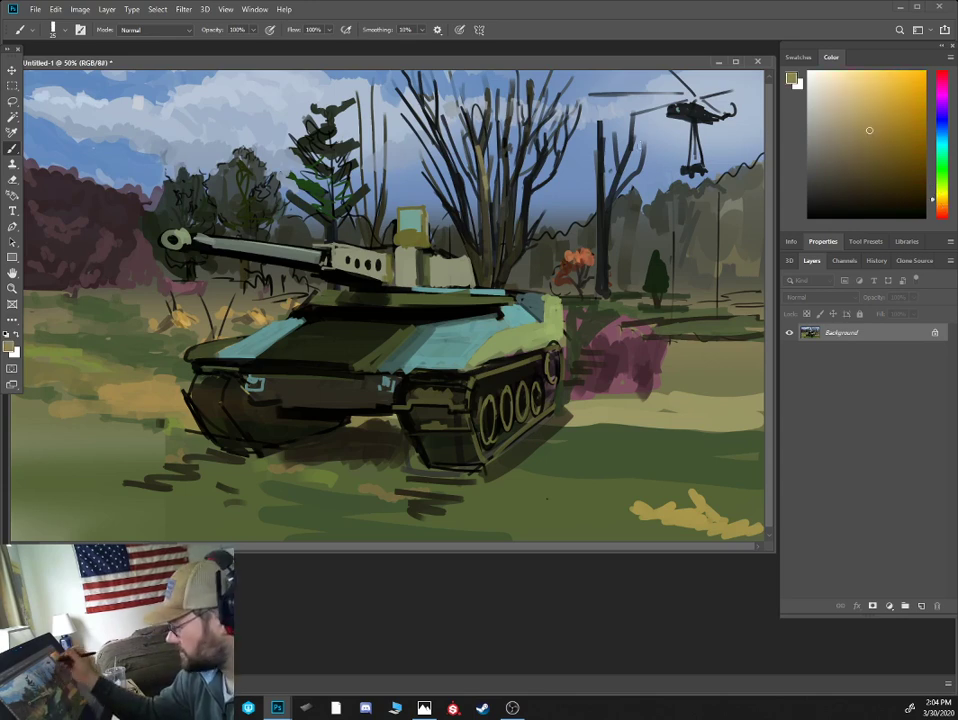
pyautogui.press('[')
pyautogui.press('[')
pyautogui.moveTo(112, 368)
pyautogui.mouseDown()
pyautogui.moveTo(89, 339)
pyautogui.moveTo(50, 370)
pyautogui.moveTo(105, 376)
pyautogui.moveTo(93, 342)
pyautogui.moveTo(108, 349)
pyautogui.moveTo(83, 355)
pyautogui.moveTo(118, 346)
pyautogui.moveTo(108, 372)
pyautogui.moveTo(87, 334)
pyautogui.moveTo(120, 371)
pyautogui.moveTo(99, 345)
pyautogui.moveTo(180, 303)
pyautogui.moveTo(97, 308)
pyautogui.mouseUp()
pyautogui.click(852, 107)
# - Add curved dark brown stalks above the straw tuft and dab them with reddish-brown and green accents
pyautogui.keyDown('alt'); pyautogui.click(160, 299); pyautogui.keyUp('alt')
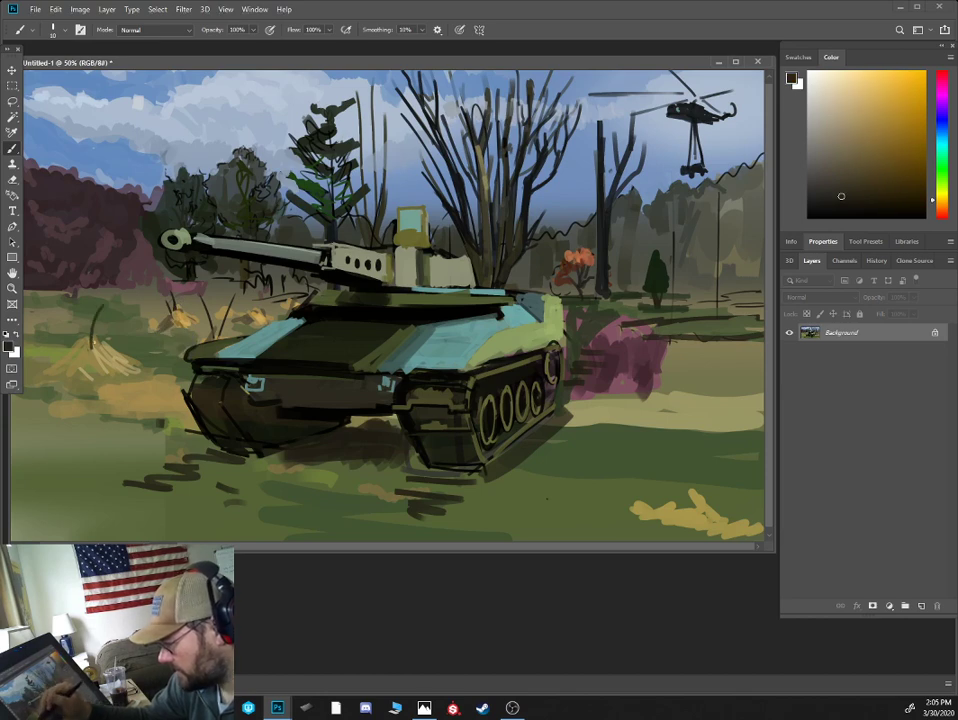
pyautogui.moveTo(49, 340); pyautogui.dragTo(97, 323)
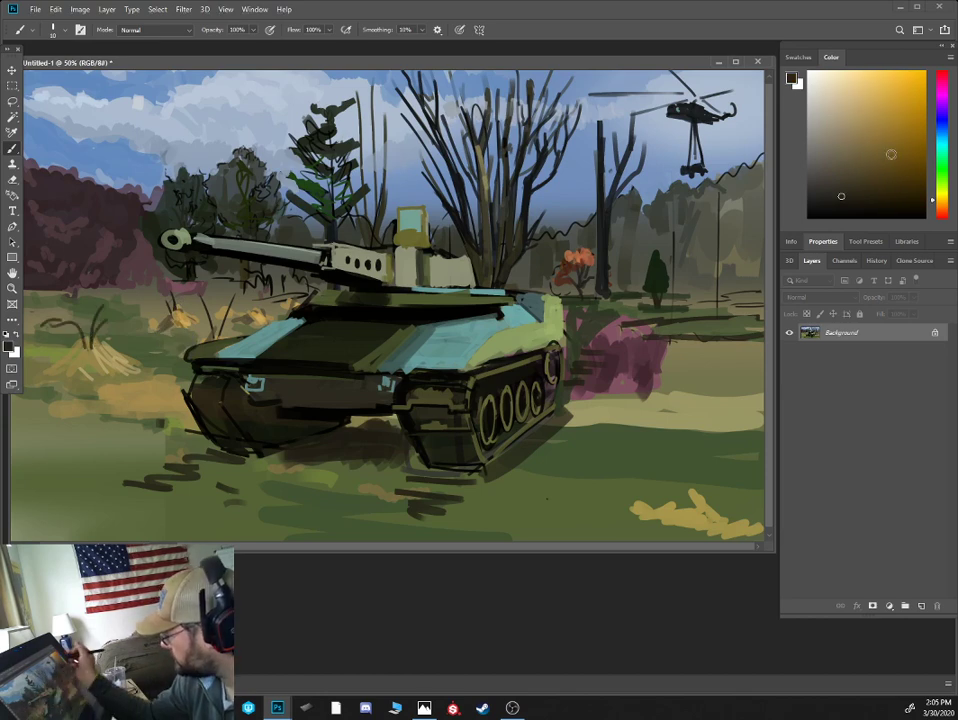
pyautogui.click(939, 212)
pyautogui.moveTo(896, 118); pyautogui.dragTo(893, 133)
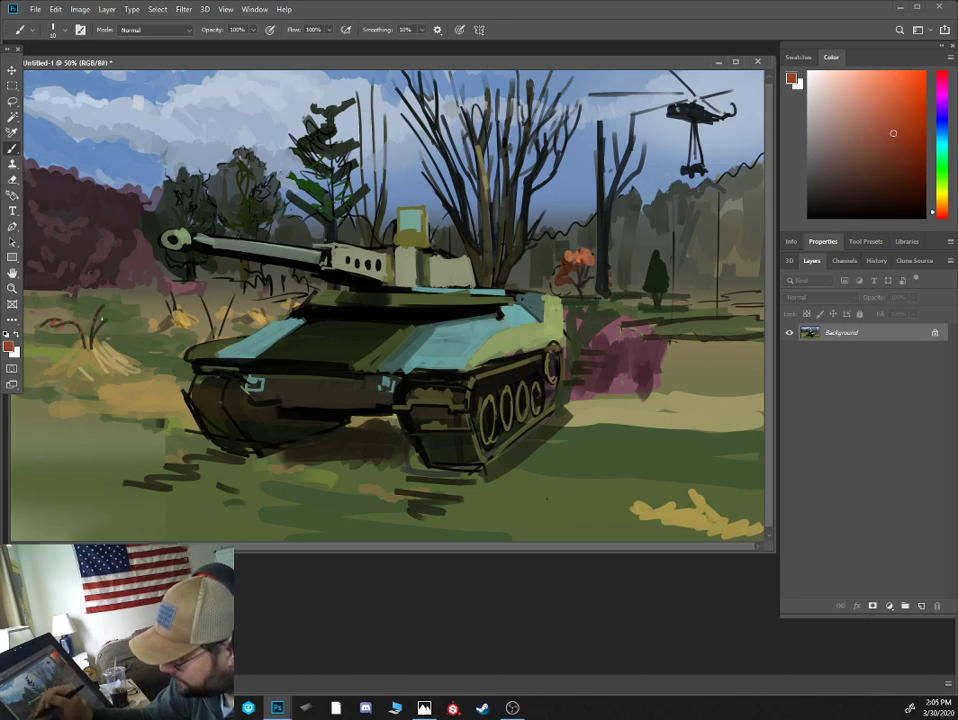
pyautogui.click(938, 168)
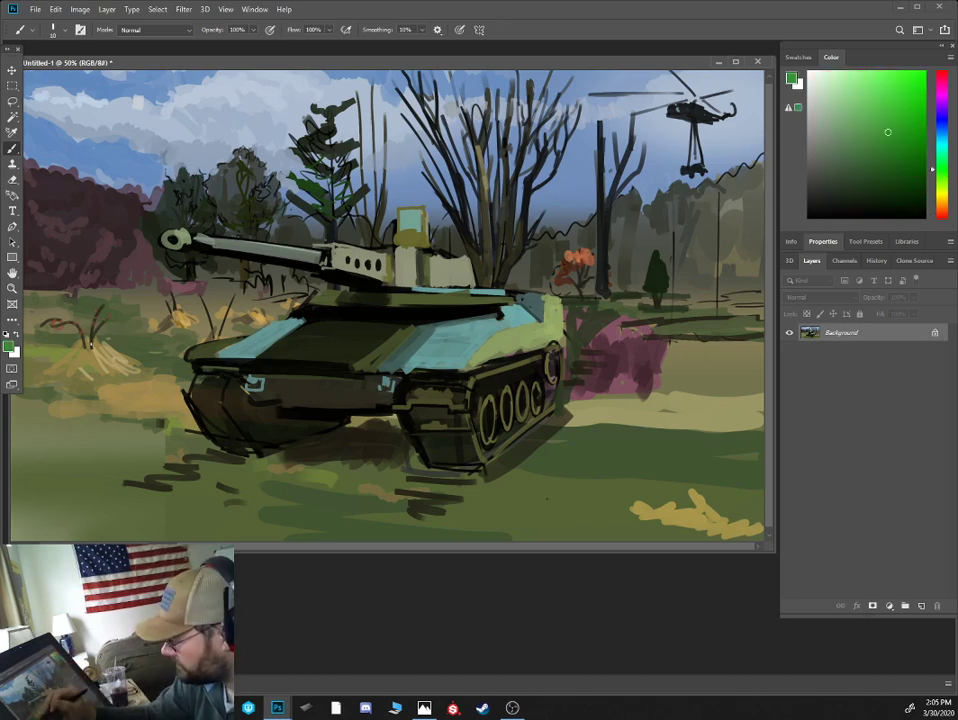
pyautogui.press('[')
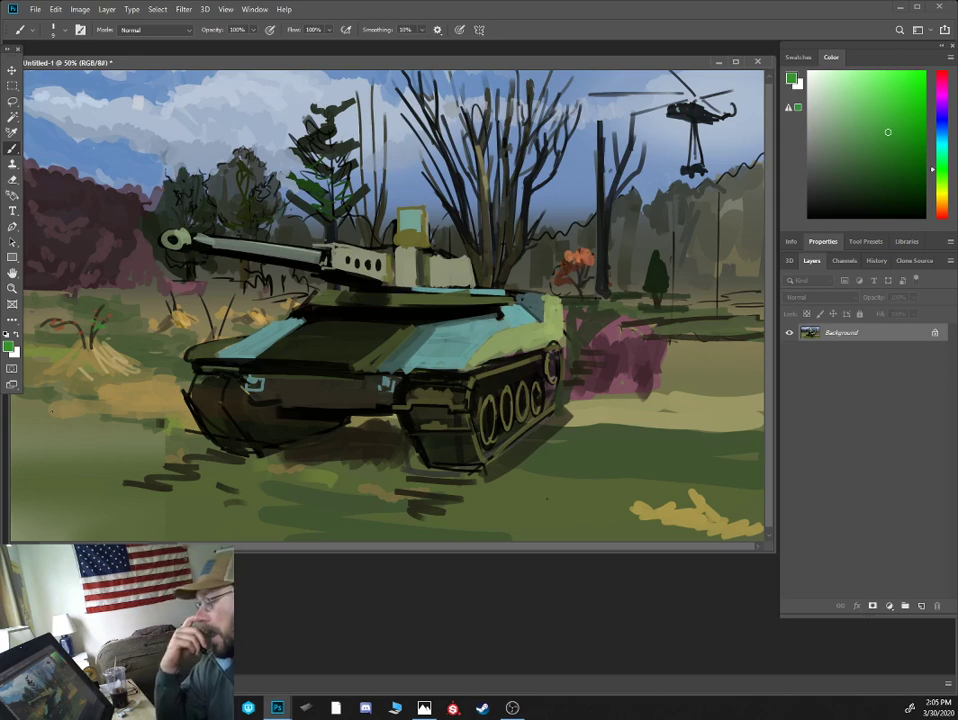
# - Reshape the far side of the magenta bush behind the tank with sampled purple and tan ground colors
pyautogui.keyDown('alt'); pyautogui.click(624, 405); pyautogui.keyUp('alt')
pyautogui.press(']')
pyautogui.press(']')
pyautogui.keyDown('alt'); pyautogui.click(617, 375); pyautogui.keyUp('alt')
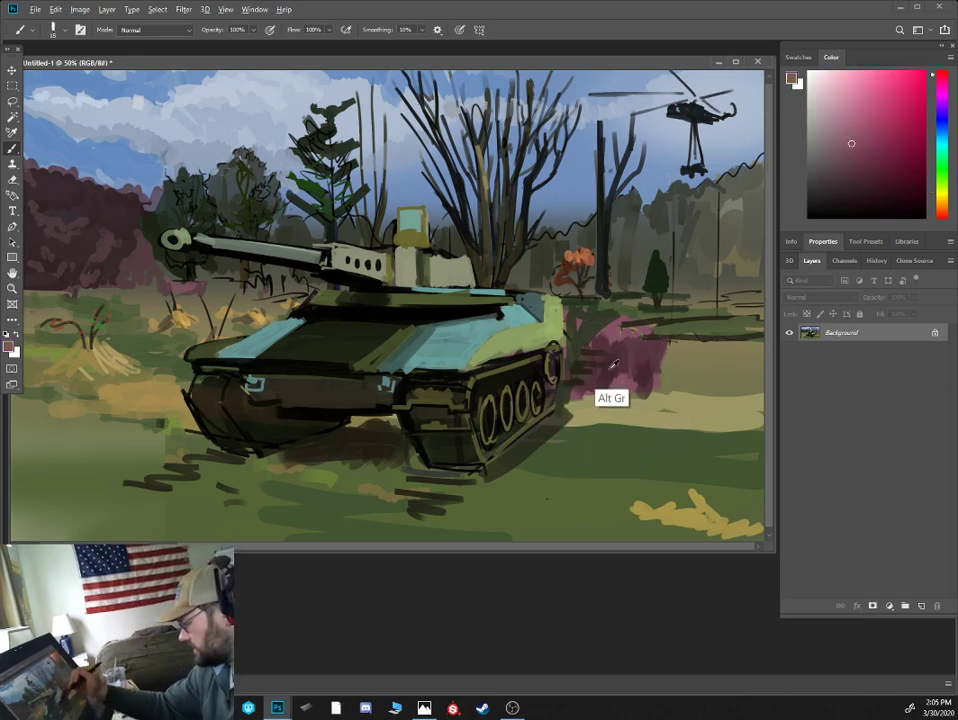
pyautogui.keyDown('alt'); pyautogui.click(610, 365); pyautogui.keyUp('alt')
pyautogui.keyDown('alt'); pyautogui.click(480, 290); pyautogui.keyUp('alt')
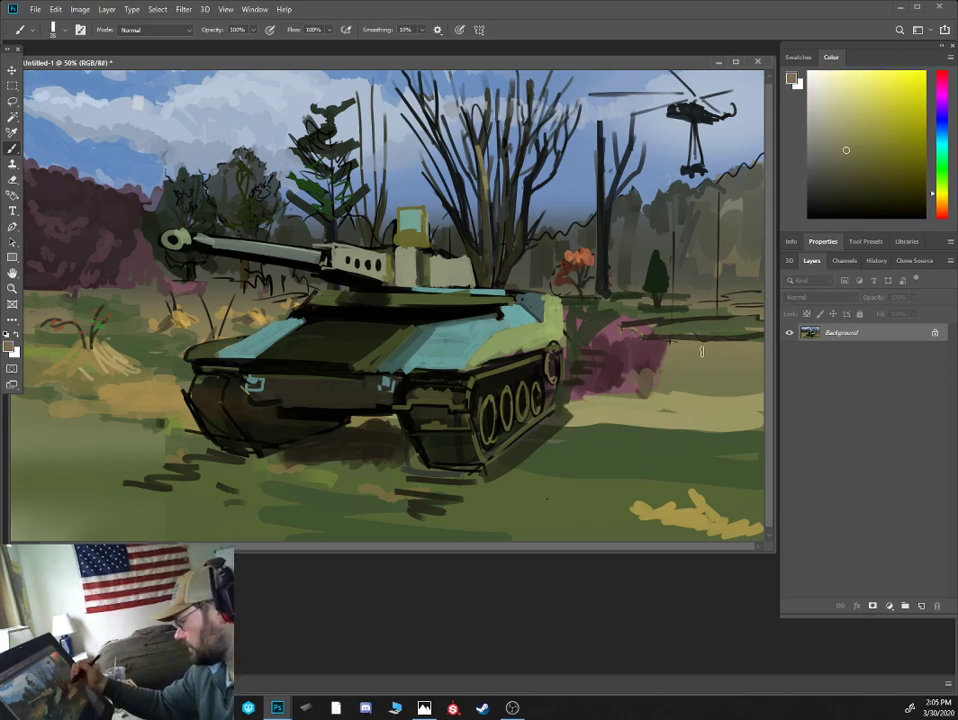
pyautogui.keyDown('alt'); pyautogui.click(656, 383); pyautogui.keyUp('alt')
pyautogui.moveTo(650, 391); pyautogui.dragTo(680, 332)
# - Draw thin dark purple branches spreading out of the magenta bush with a small brush
pyautogui.press('[')
pyautogui.press('[')
pyautogui.press('[')
pyautogui.keyDown('alt'); pyautogui.click(718, 279); pyautogui.keyUp('alt')
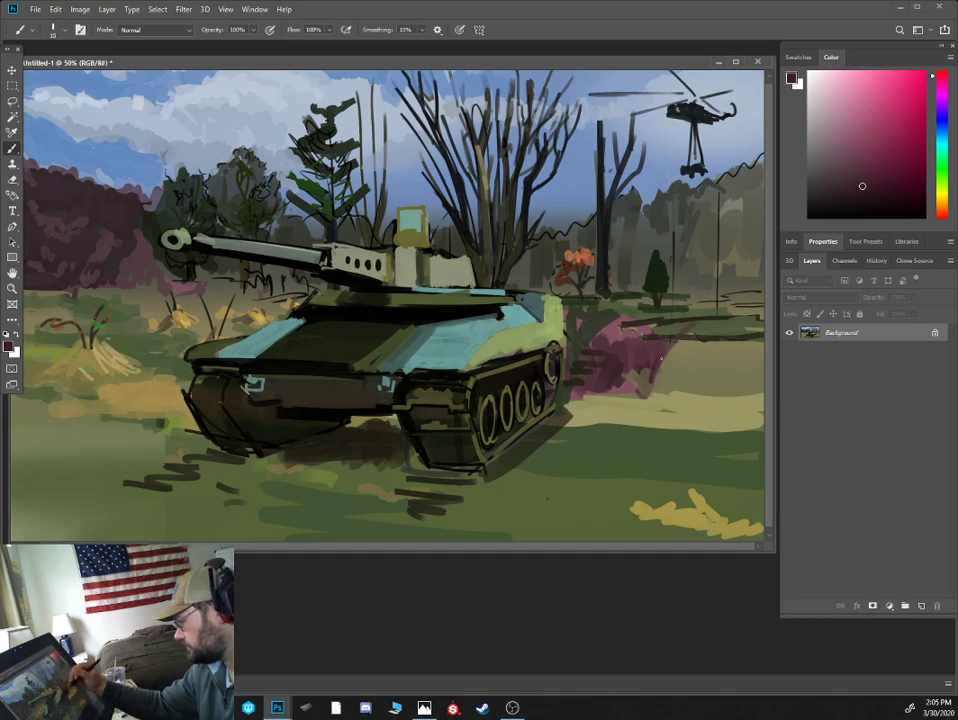
pyautogui.moveTo(504, 250); pyautogui.dragTo(527, 232)
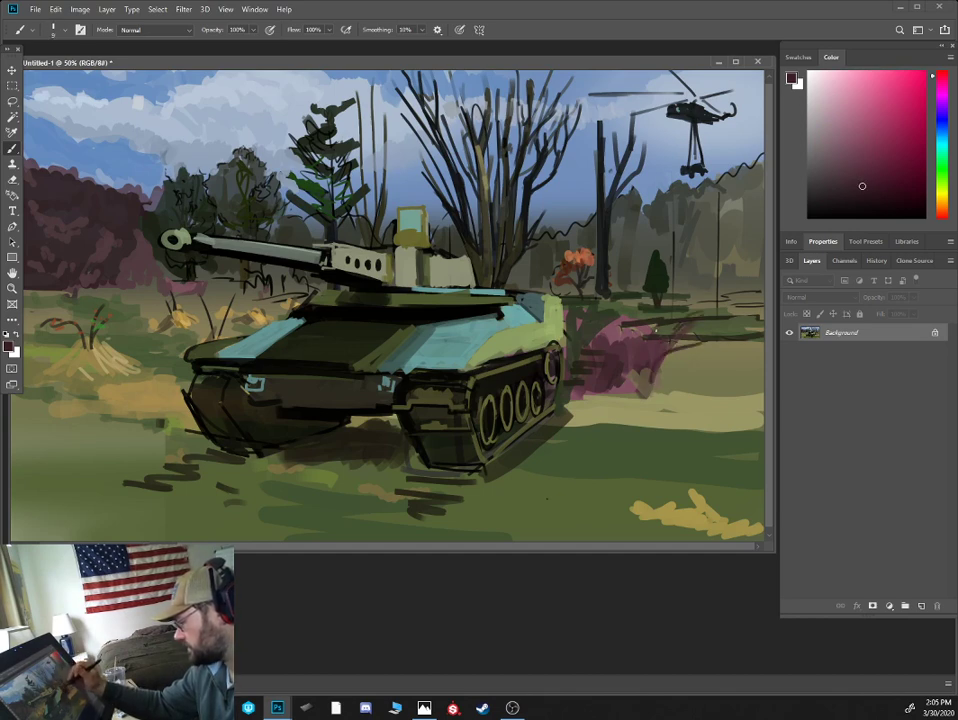
pyautogui.keyDown('alt'); pyautogui.click(581, 340); pyautogui.keyUp('alt')
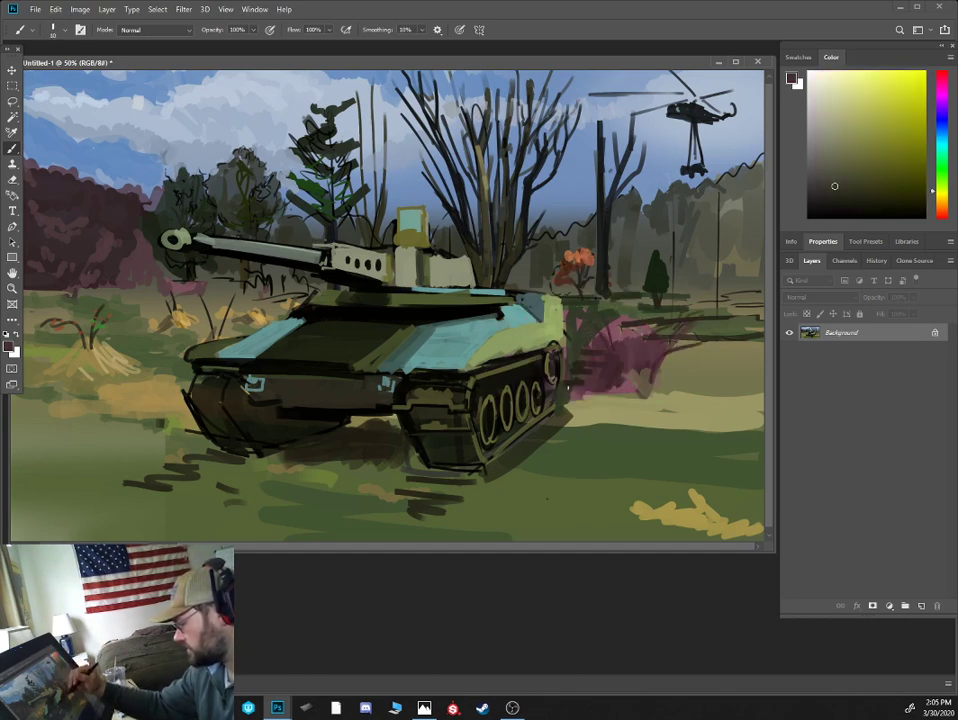
# - Cut in the magenta bush beside the tank's rear with sampled tan, dark purple and dark green strokes
pyautogui.keyDown('alt'); pyautogui.click(156, 402); pyautogui.keyUp('alt')
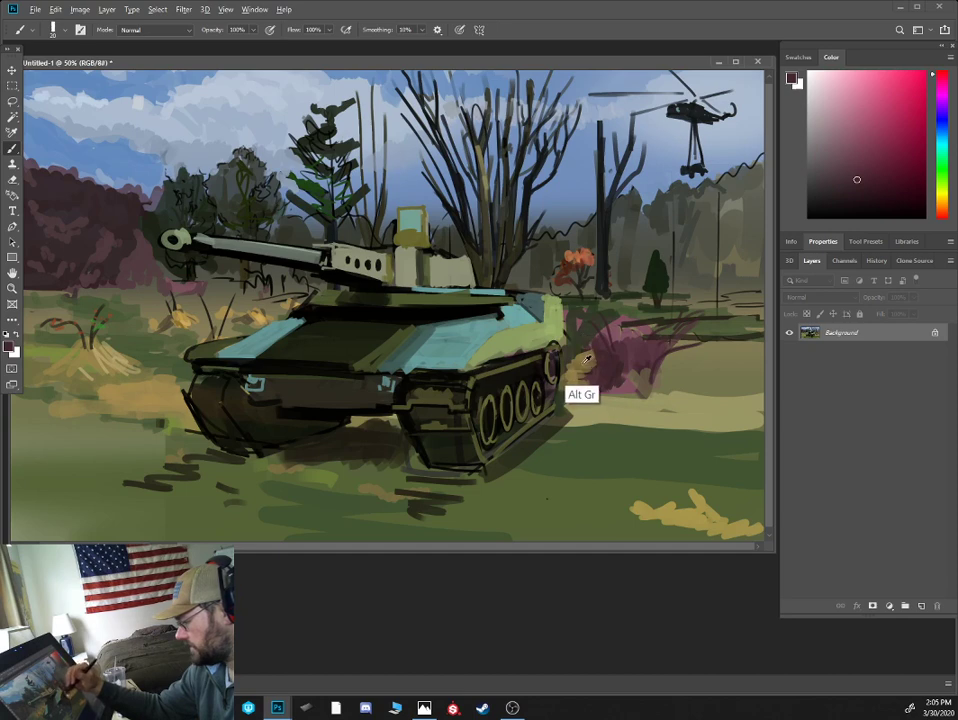
pyautogui.keyDown('alt'); pyautogui.click(575, 350); pyautogui.keyUp('alt')
pyautogui.keyDown('alt'); pyautogui.click(622, 310); pyautogui.keyUp('alt')
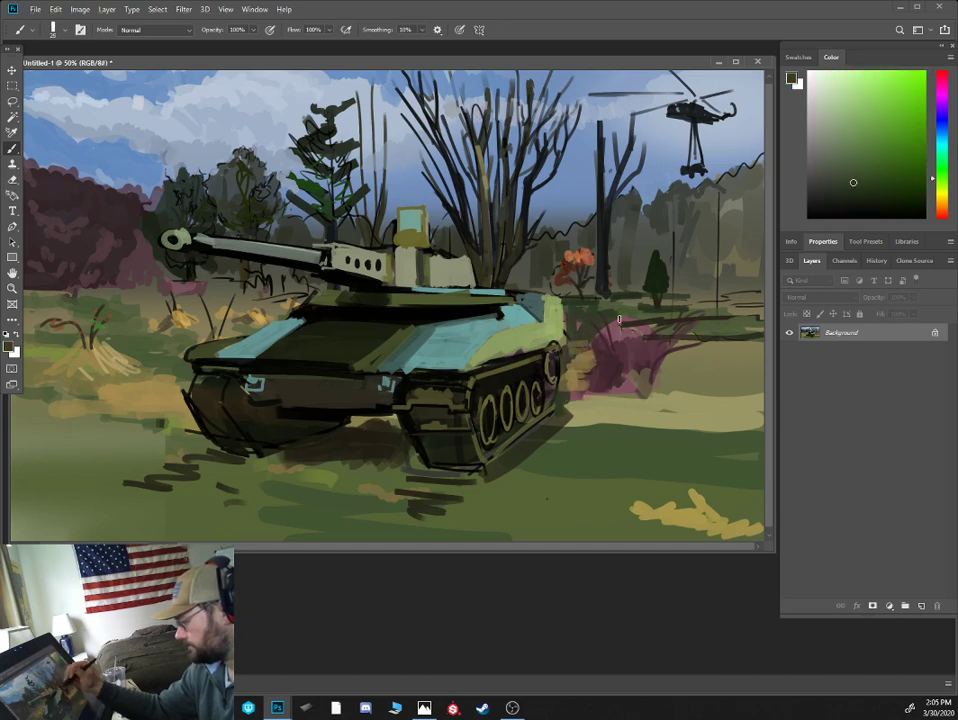
# - Extend the orange bush with reddish-brown strokes and add thin dark branches to the bare tree trunk behind it
pyautogui.keyDown('alt'); pyautogui.click(603, 277); pyautogui.keyUp('alt')
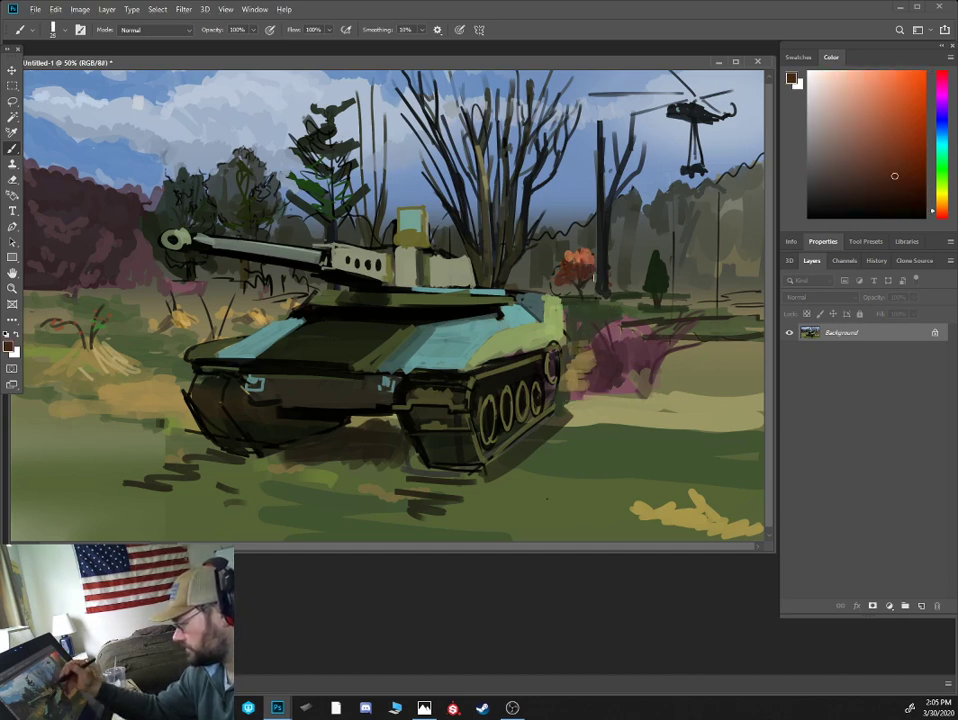
pyautogui.moveTo(603, 276)
pyautogui.mouseDown()
pyautogui.moveTo(628, 266)
pyautogui.moveTo(592, 262)
pyautogui.mouseUp()
pyautogui.keyDown('alt'); pyautogui.click(602, 229); pyautogui.keyUp('alt')
pyautogui.press('[')
pyautogui.moveTo(600, 198); pyautogui.dragTo(577, 134)
pyautogui.moveTo(587, 139); pyautogui.dragTo(583, 158)
pyautogui.keyDown('alt'); pyautogui.click(573, 228); pyautogui.keyUp('alt')
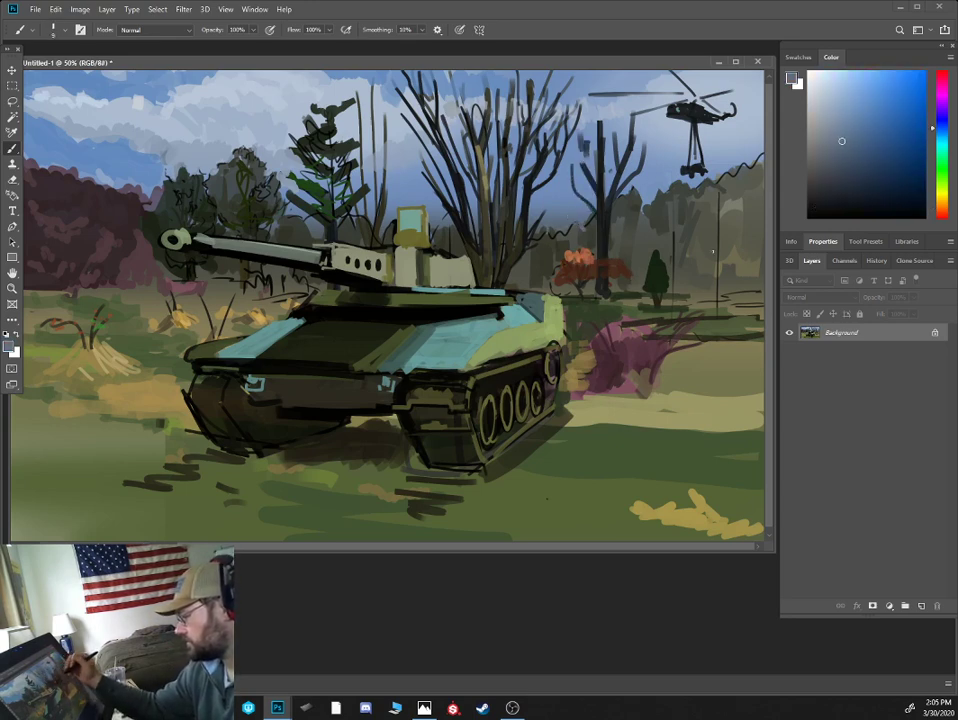
# - Cover part of the thin black vertical line in the treeline with sampled gray-olive and paint a dark bare tree there
pyautogui.keyDown('alt'); pyautogui.click(717, 268); pyautogui.keyUp('alt')
pyautogui.keyDown('alt'); pyautogui.click(717, 264); pyautogui.keyUp('alt')
pyautogui.press(']')
pyautogui.moveTo(717, 208); pyautogui.dragTo(716, 258)
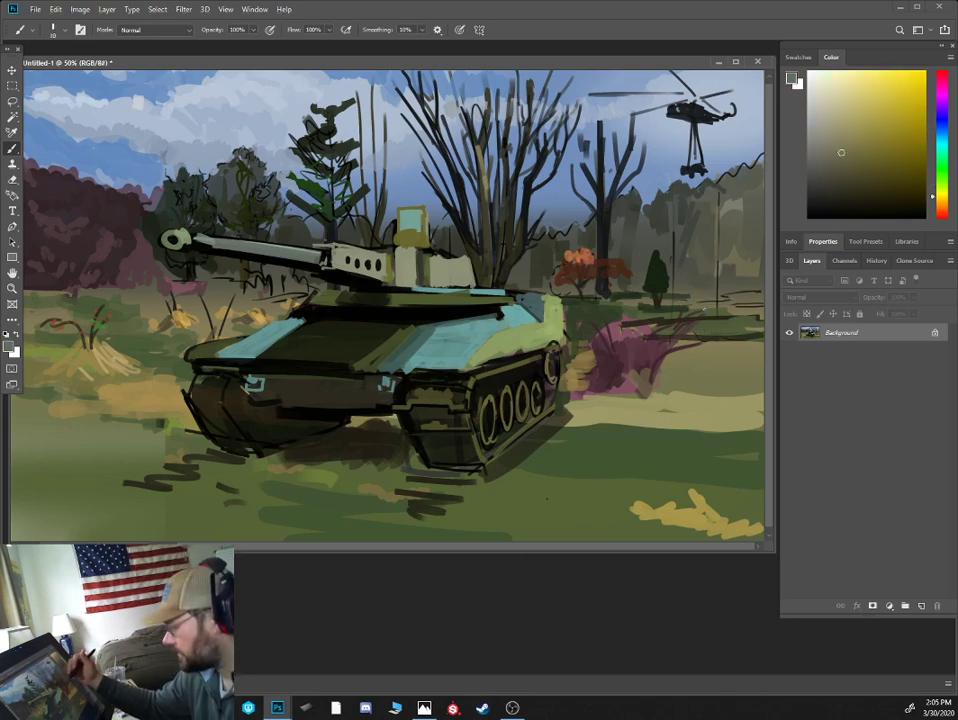
pyautogui.keyDown('alt'); pyautogui.click(491, 261); pyautogui.keyUp('alt')
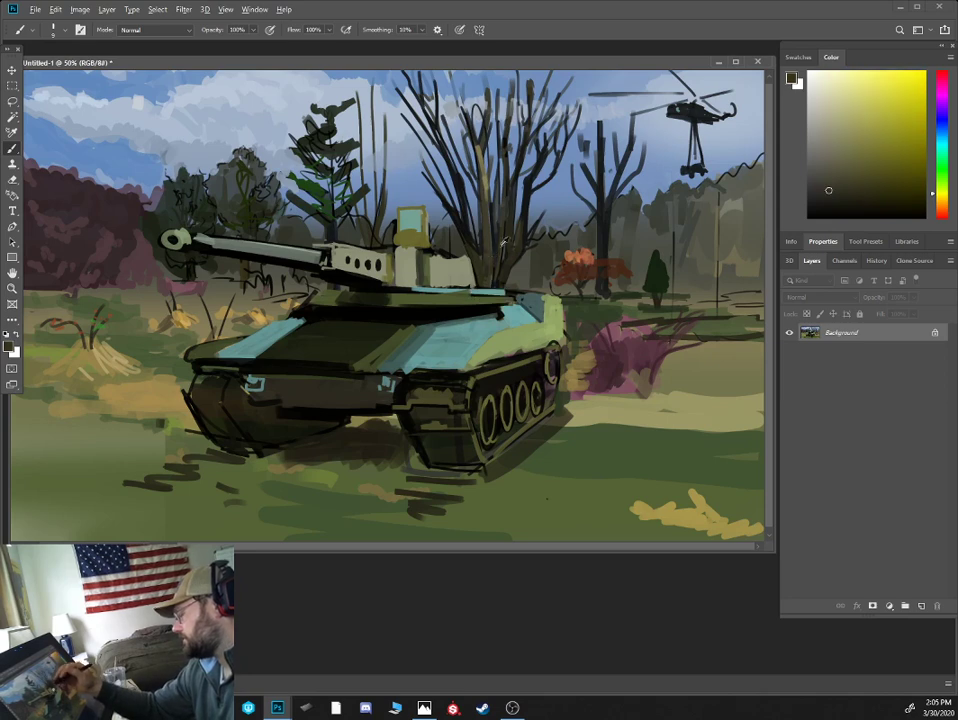
pyautogui.moveTo(718, 230); pyautogui.dragTo(718, 287)
pyautogui.moveTo(719, 267); pyautogui.dragTo(740, 226)
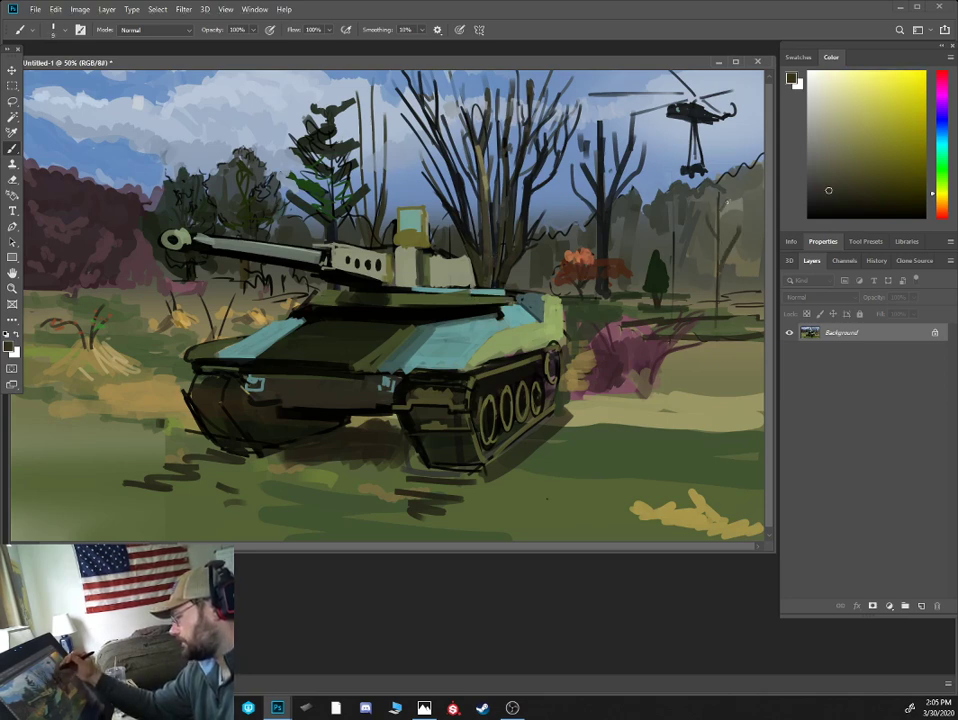
# - Repaint the sky around the helicopter and its rotor with sampled light blue and cloud gray at larger brush sizes
pyautogui.keyDown('alt'); pyautogui.click(653, 104); pyautogui.keyUp('alt')
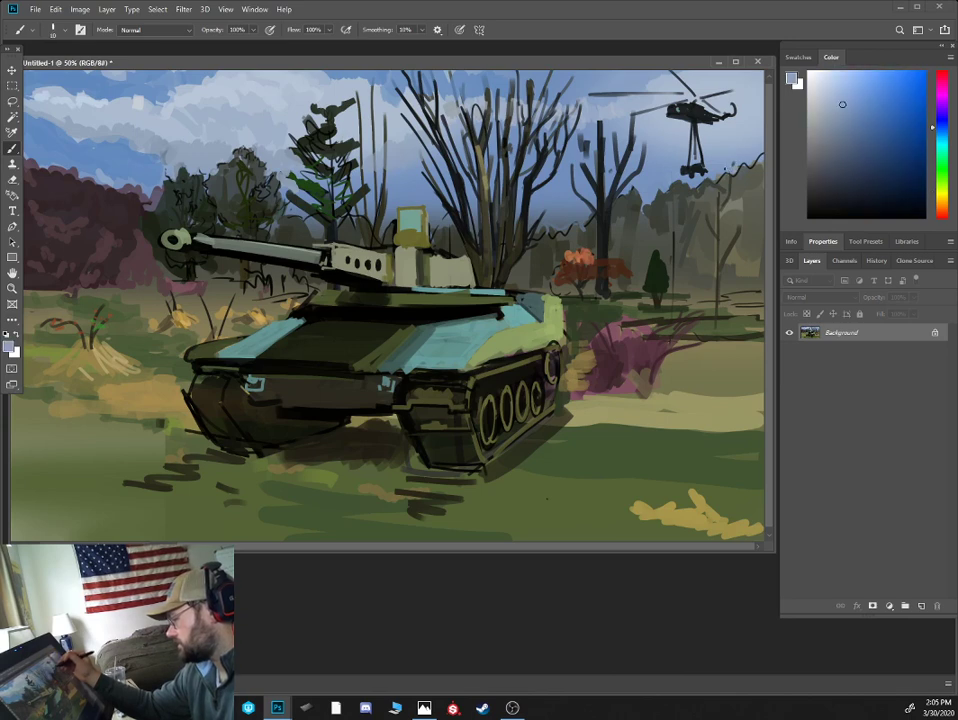
pyautogui.keyDown('alt'); pyautogui.click(708, 158); pyautogui.keyUp('alt')
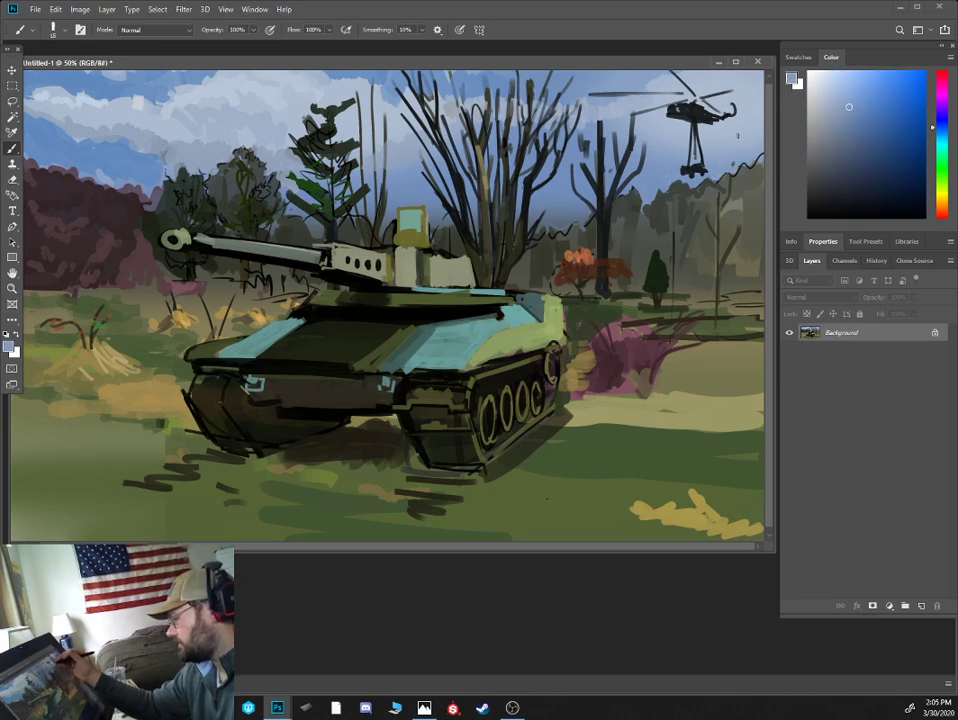
pyautogui.keyDown('alt'); pyautogui.click(712, 125); pyautogui.keyUp('alt')
pyautogui.keyDown('alt'); pyautogui.click(710, 156); pyautogui.keyUp('alt')
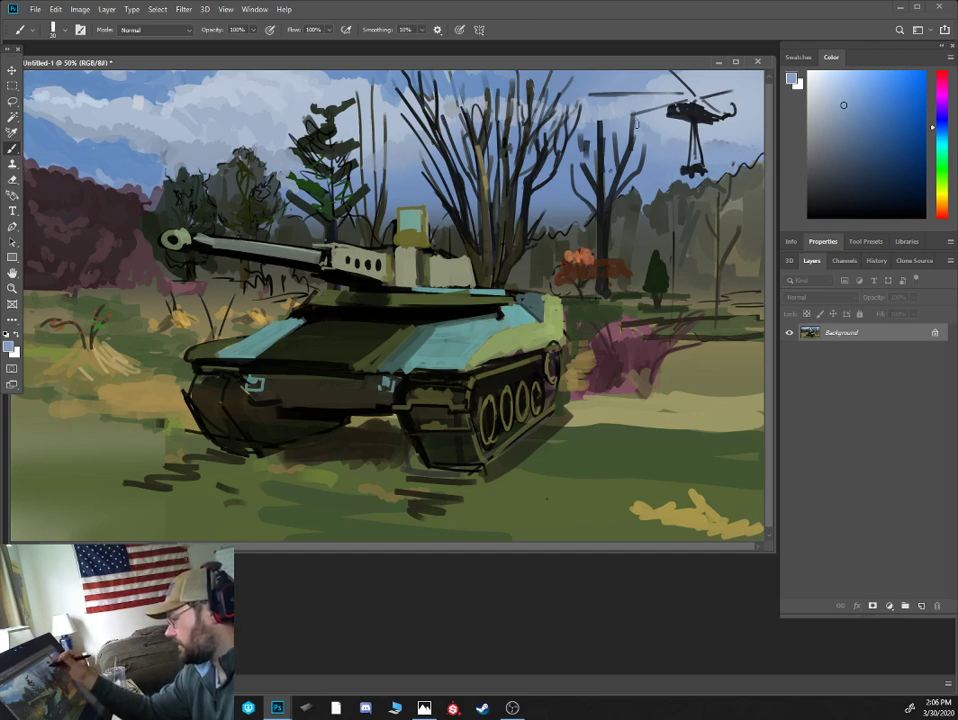
pyautogui.keyDown('alt'); pyautogui.click(620, 77); pyautogui.keyUp('alt')
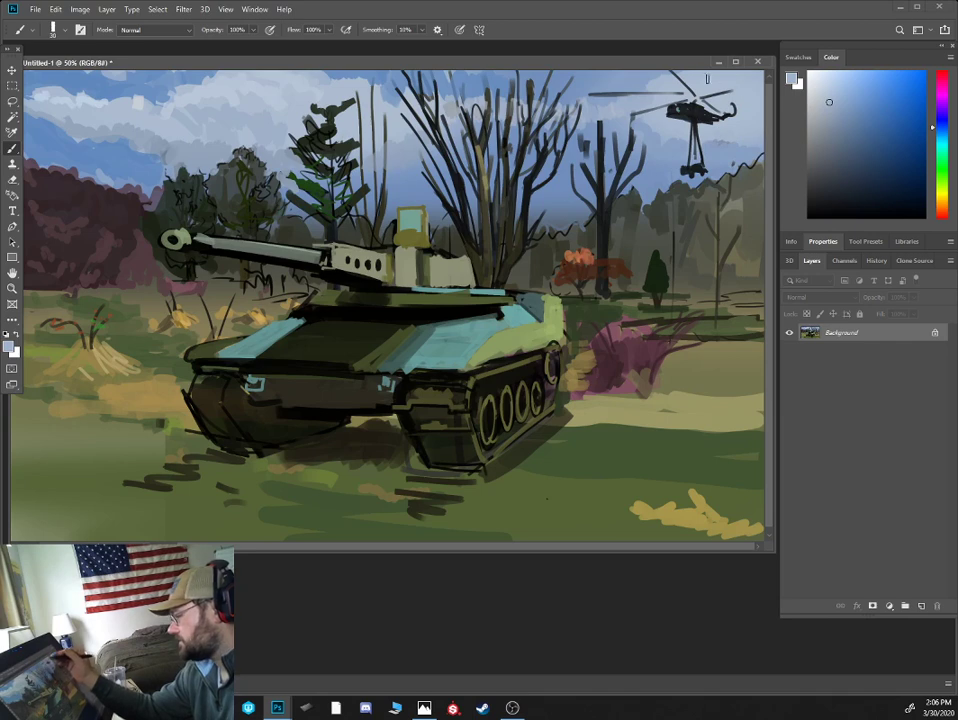
pyautogui.keyDown('alt'); pyautogui.click(397, 117); pyautogui.keyUp('alt')
pyautogui.keyDown('alt'); pyautogui.click(264, 95); pyautogui.keyUp('alt')
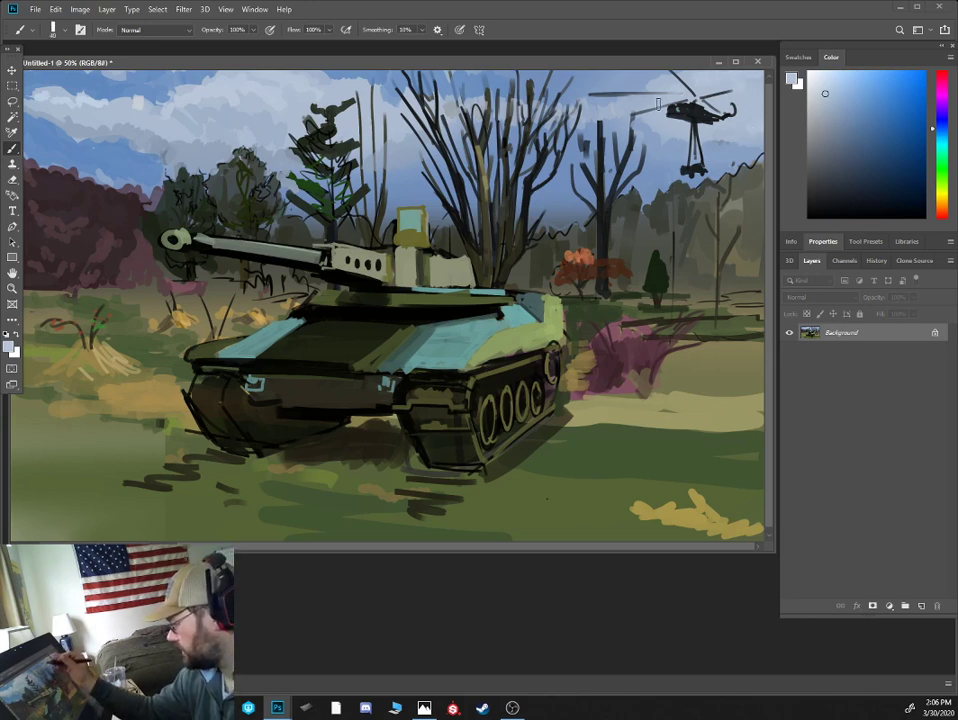
pyautogui.click(830, 99)
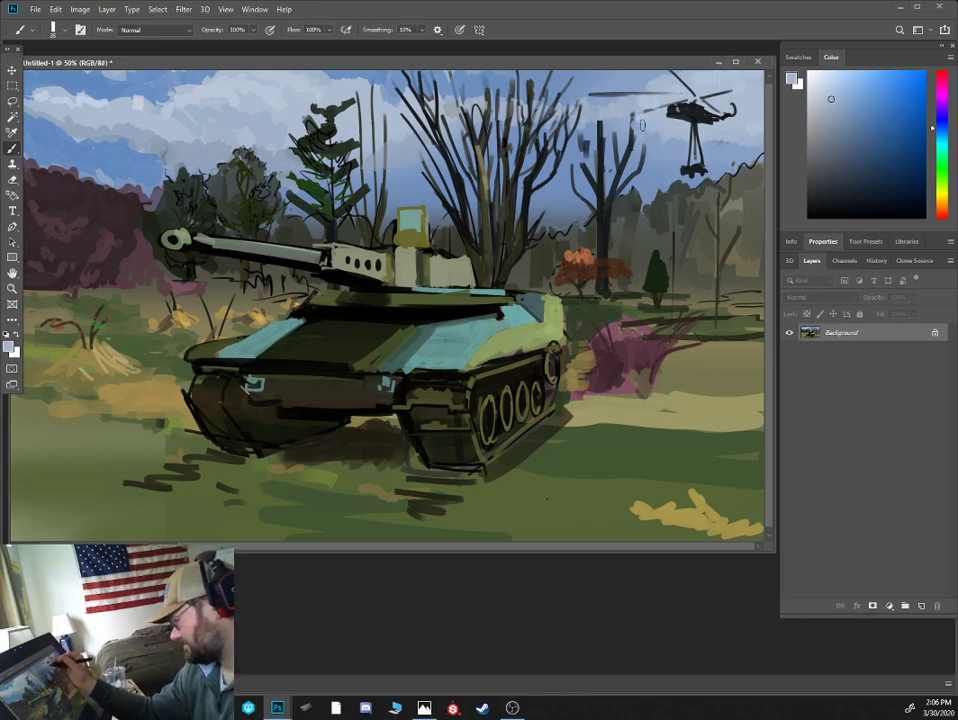
# - Paint tan-brown color onto the cargo slung beneath the helicopter with a reduced brush size
pyautogui.click(827, 202)
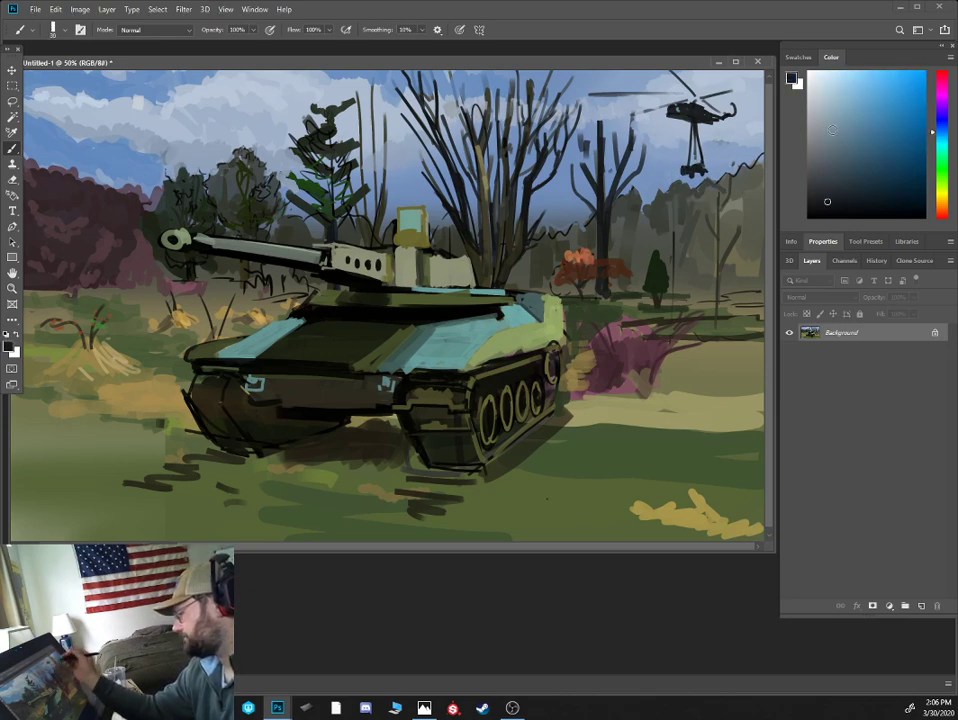
pyautogui.click(943, 203)
pyautogui.click(850, 145)
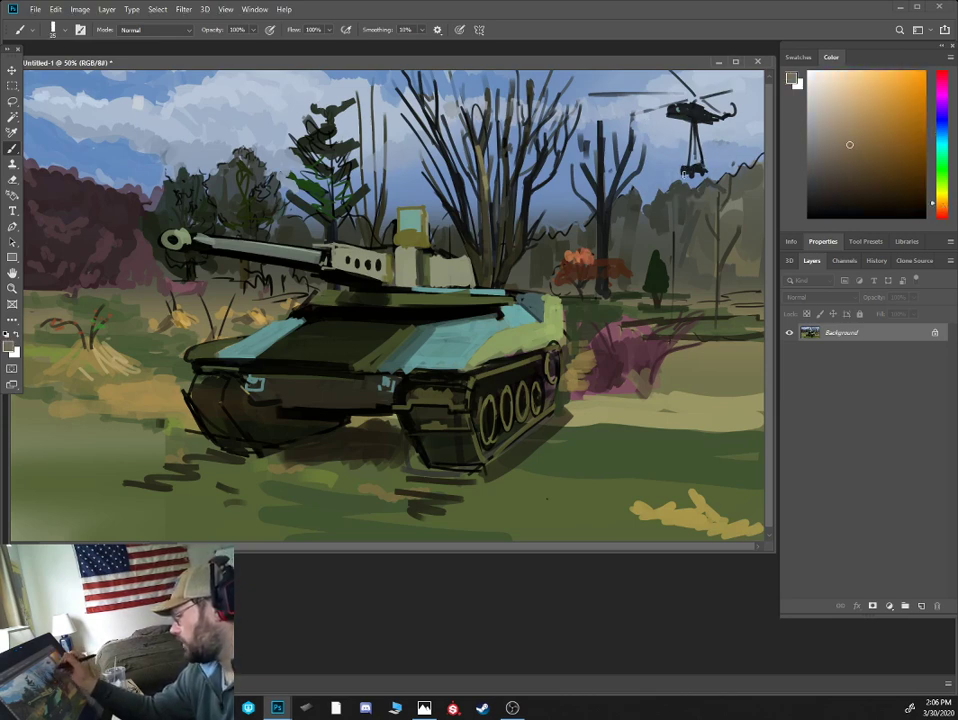
pyautogui.press('[')
pyautogui.press('[')
pyautogui.press('[')
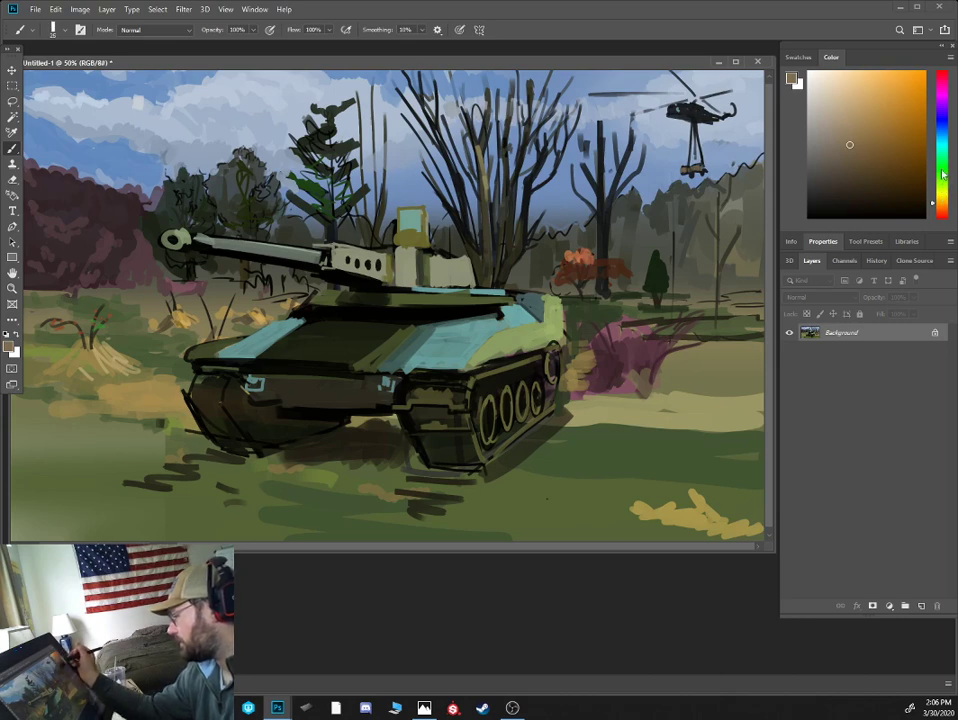
# - Paint the helicopter's fuselage with light gray-teal and darker sampled teal shading
pyautogui.click(940, 147)
pyautogui.click(822, 119)
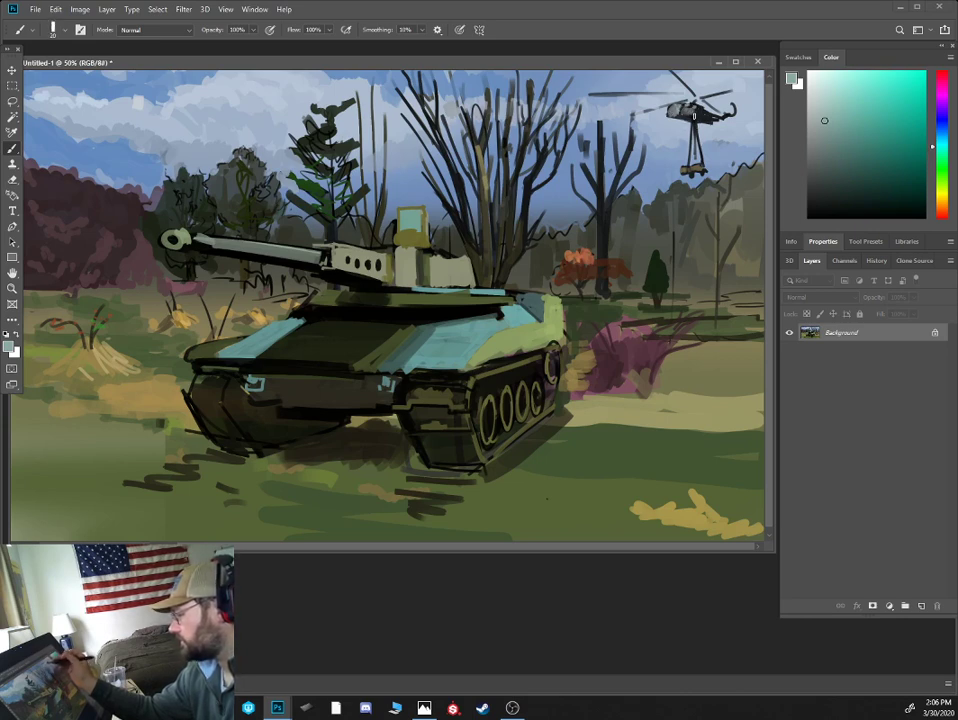
pyautogui.keyDown('alt'); pyautogui.click(514, 104); pyautogui.keyUp('alt')
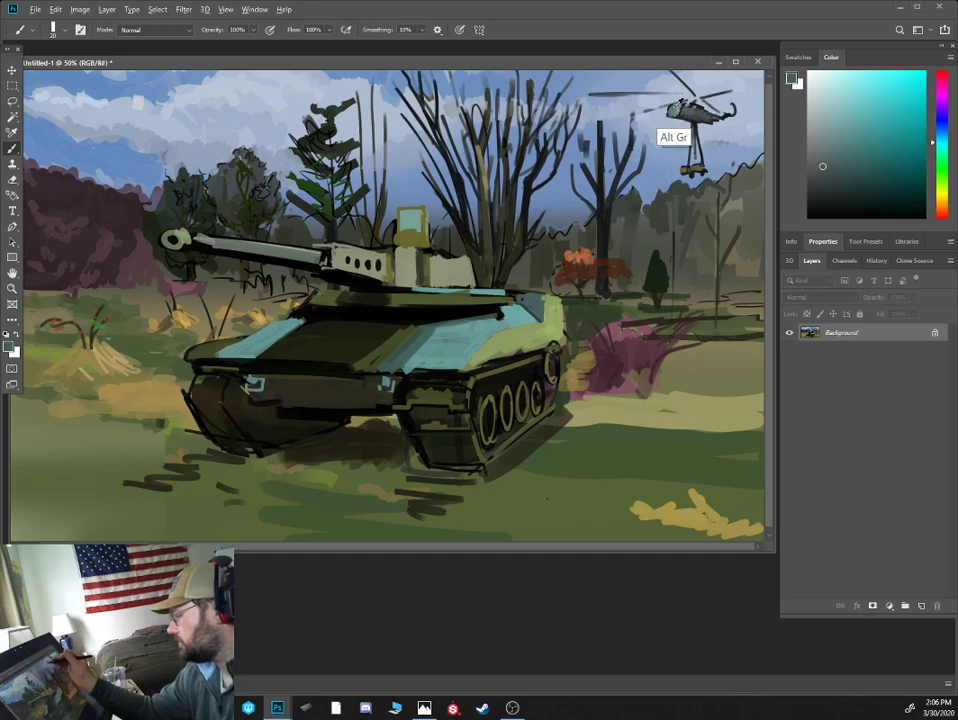
pyautogui.keyDown('alt'); pyautogui.click(510, 81); pyautogui.keyUp('alt')
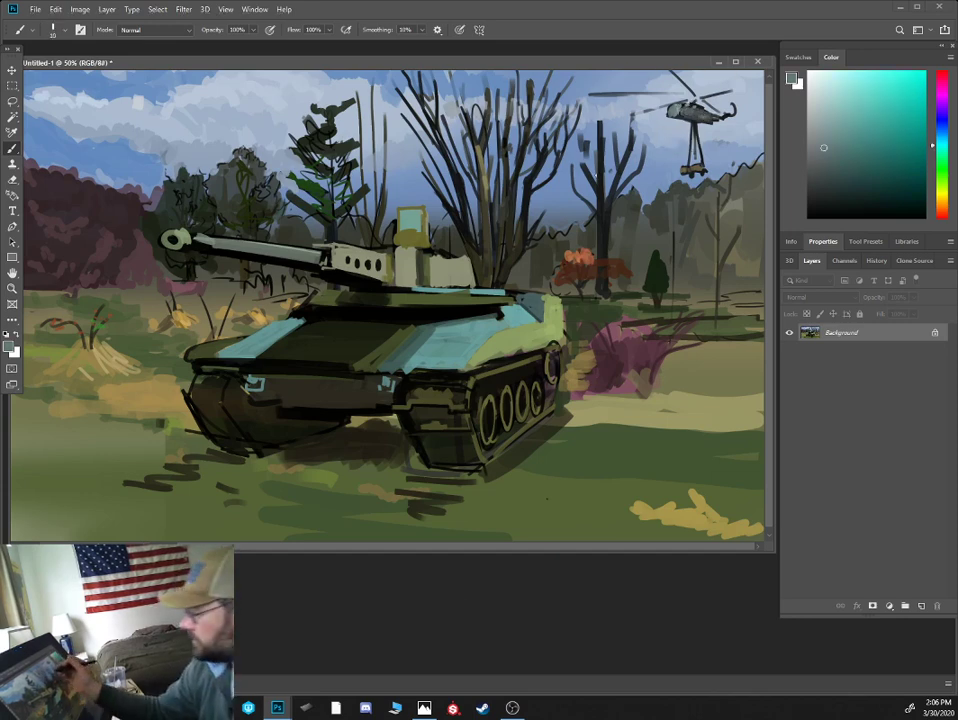
# - Add sampled olive-tan highlights to the branches of the large bare tree behind the turret at brush size 10
pyautogui.keyDown('alt'); pyautogui.click(533, 182); pyautogui.keyUp('alt')
pyautogui.keyDown('alt'); pyautogui.click(486, 181); pyautogui.keyUp('alt')
pyautogui.moveTo(470, 116); pyautogui.dragTo(475, 136)
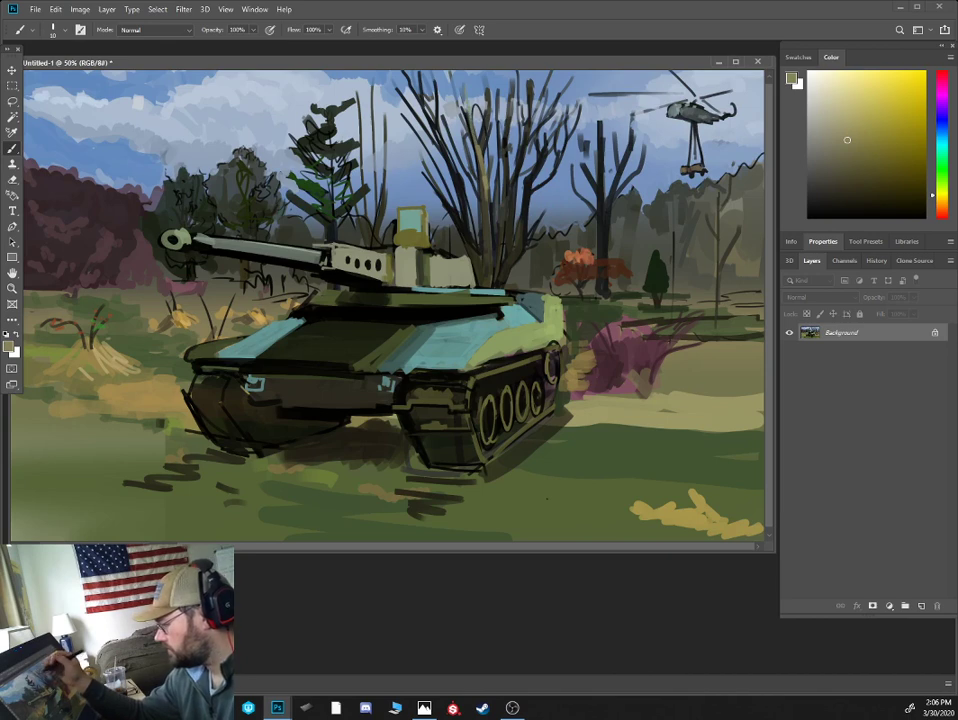
# - Refine the upper branches of the large bare tree with olive-tan, sampled dark tones and cloud gray using a small brush
pyautogui.moveTo(483, 89)
pyautogui.mouseDown()
pyautogui.moveTo(490, 149)
pyautogui.moveTo(489, 78)
pyautogui.mouseUp()
pyautogui.keyDown('alt'); pyautogui.click(481, 165); pyautogui.keyUp('alt')
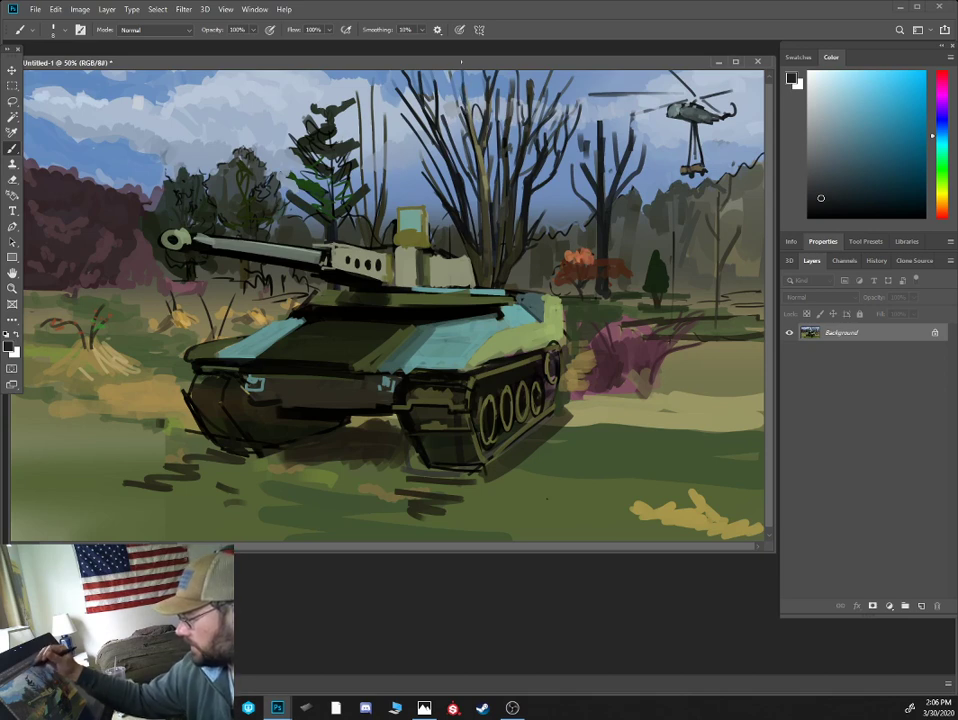
pyautogui.keyDown('alt'); pyautogui.click(323, 90); pyautogui.keyUp('alt')
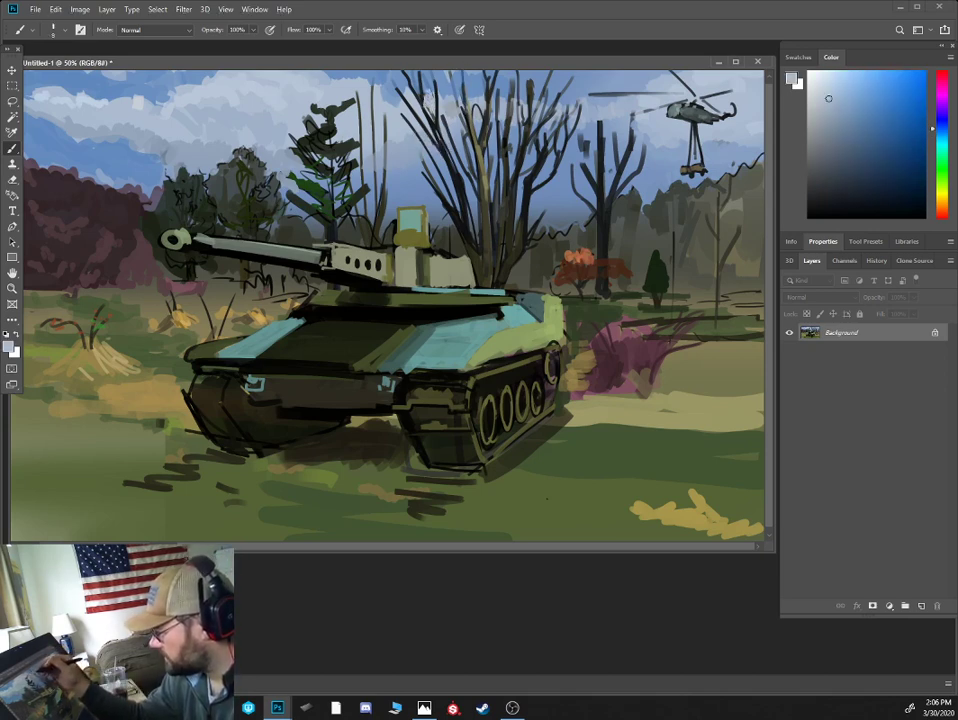
pyautogui.keyDown('alt'); pyautogui.click(316, 90); pyautogui.keyUp('alt')
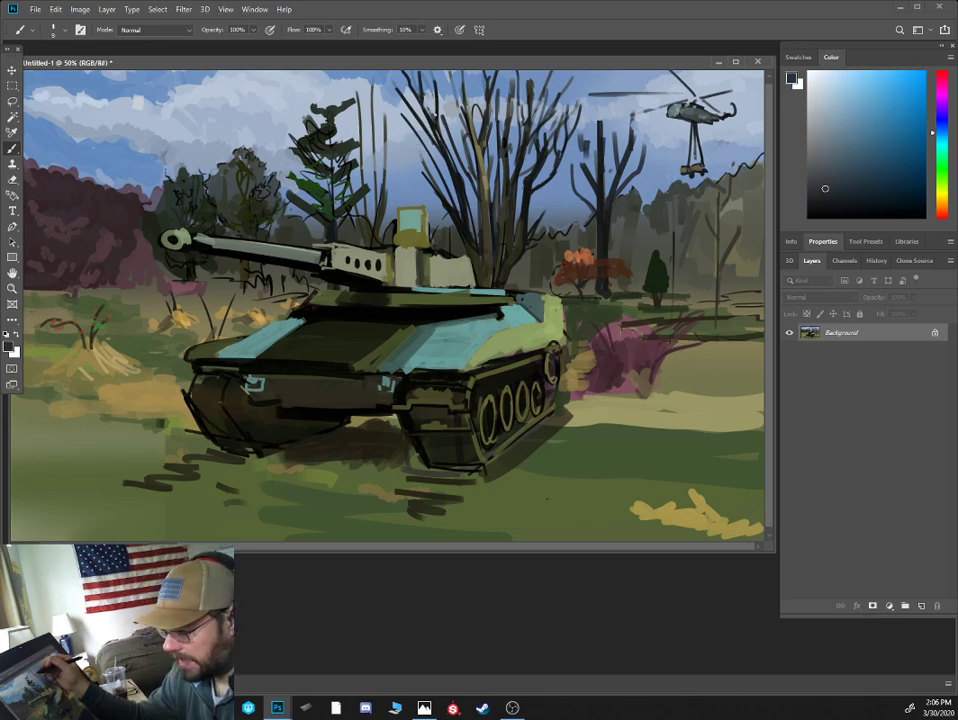
pyautogui.keyDown('alt'); pyautogui.click(437, 102); pyautogui.keyUp('alt')
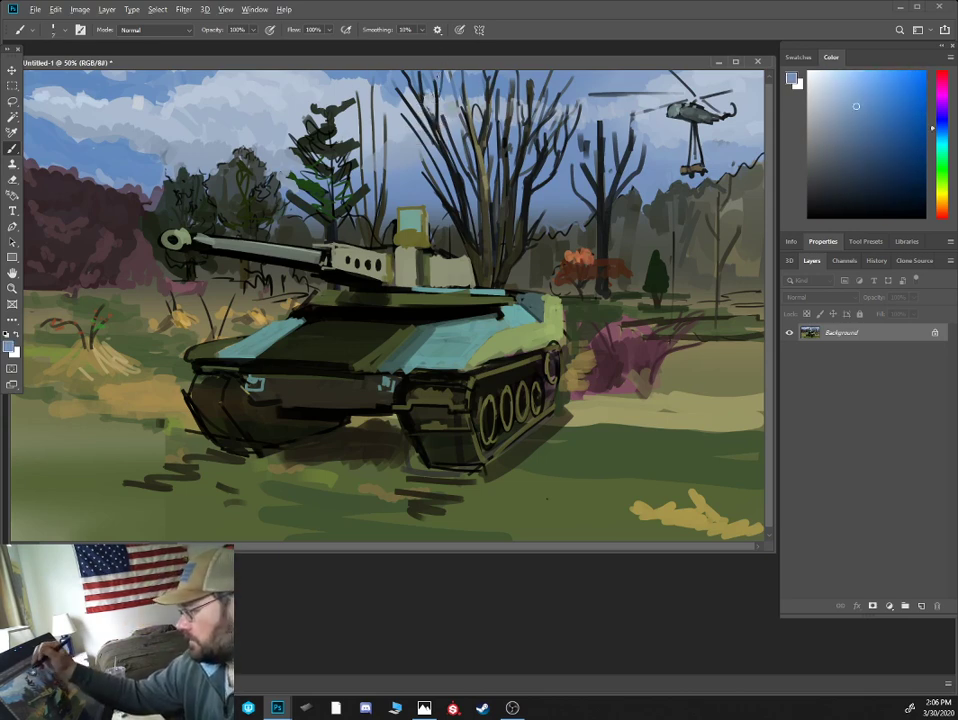
# - Thin and redraw the tree's upper branches with a finer brush, alternating sampled sky blues and dark branch color
pyautogui.press('[')
pyautogui.keyDown('alt'); pyautogui.click(328, 95); pyautogui.keyUp('alt')
pyautogui.keyDown('alt'); pyautogui.click(326, 85); pyautogui.keyUp('alt')
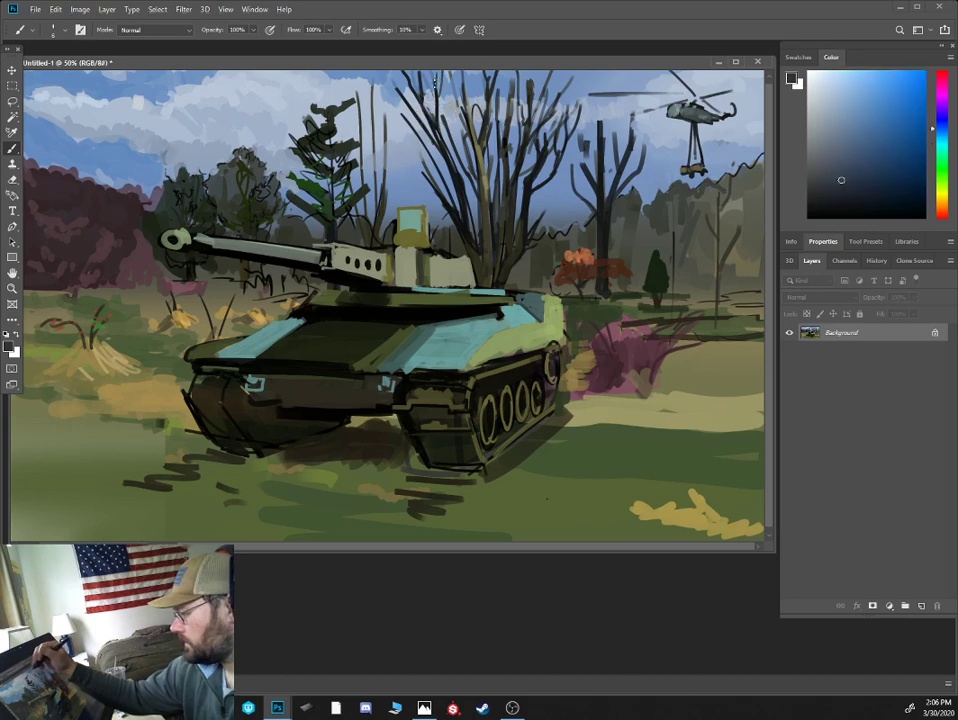
pyautogui.keyDown('alt'); pyautogui.click(310, 82); pyautogui.keyUp('alt')
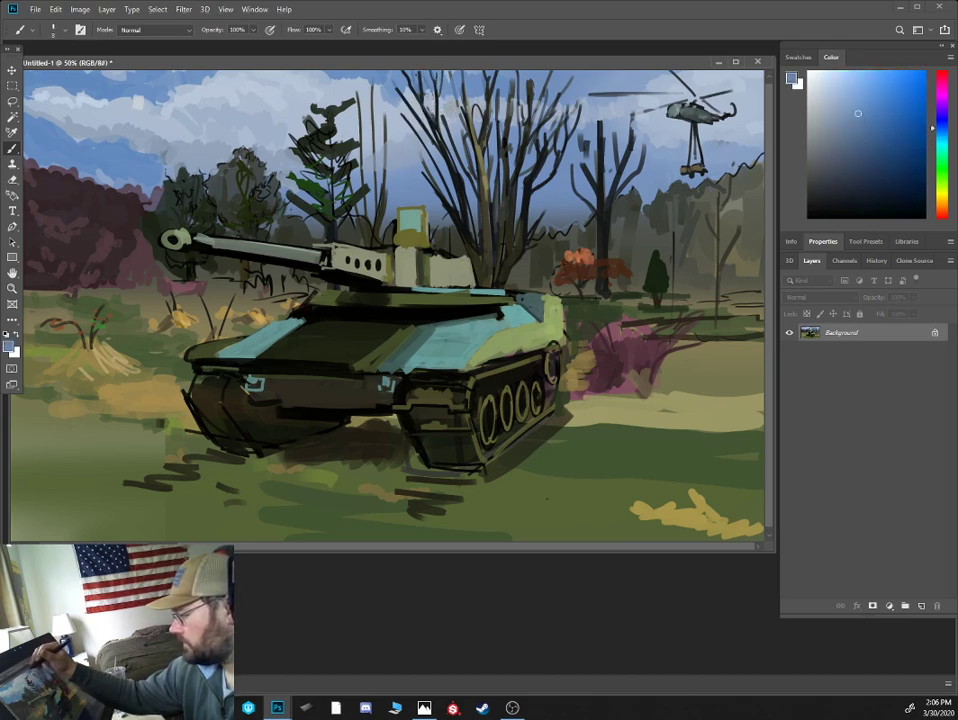
pyautogui.moveTo(402, 71); pyautogui.dragTo(411, 86)
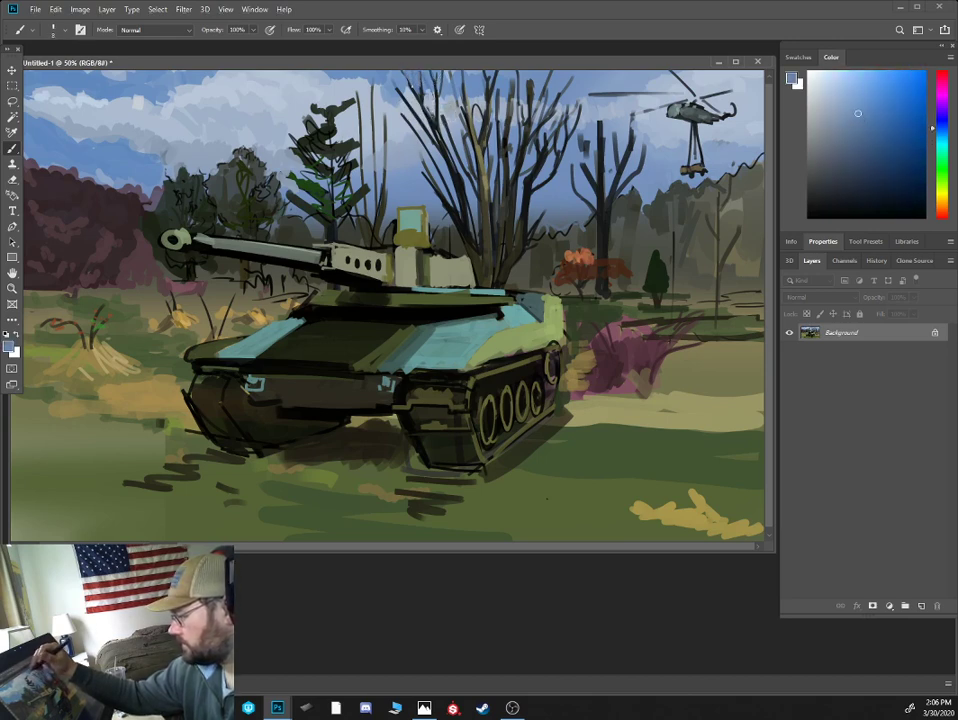
pyautogui.keyDown('alt'); pyautogui.click(412, 88); pyautogui.keyUp('alt')
pyautogui.keyDown('alt'); pyautogui.click(415, 92); pyautogui.keyUp('alt')
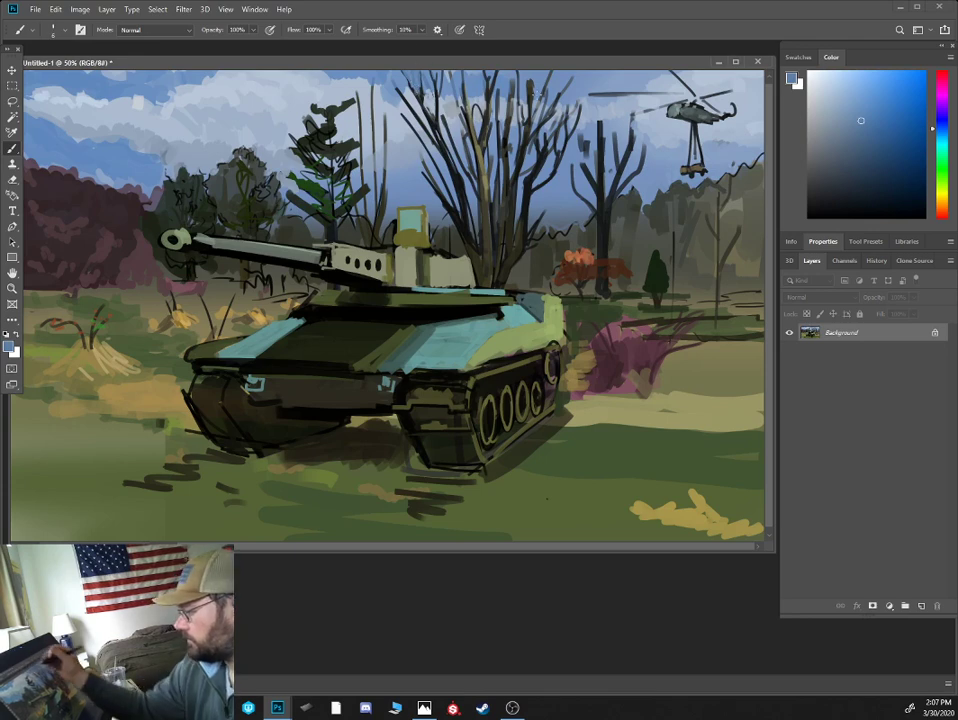
pyautogui.keyDown('alt'); pyautogui.click(537, 90); pyautogui.keyUp('alt')
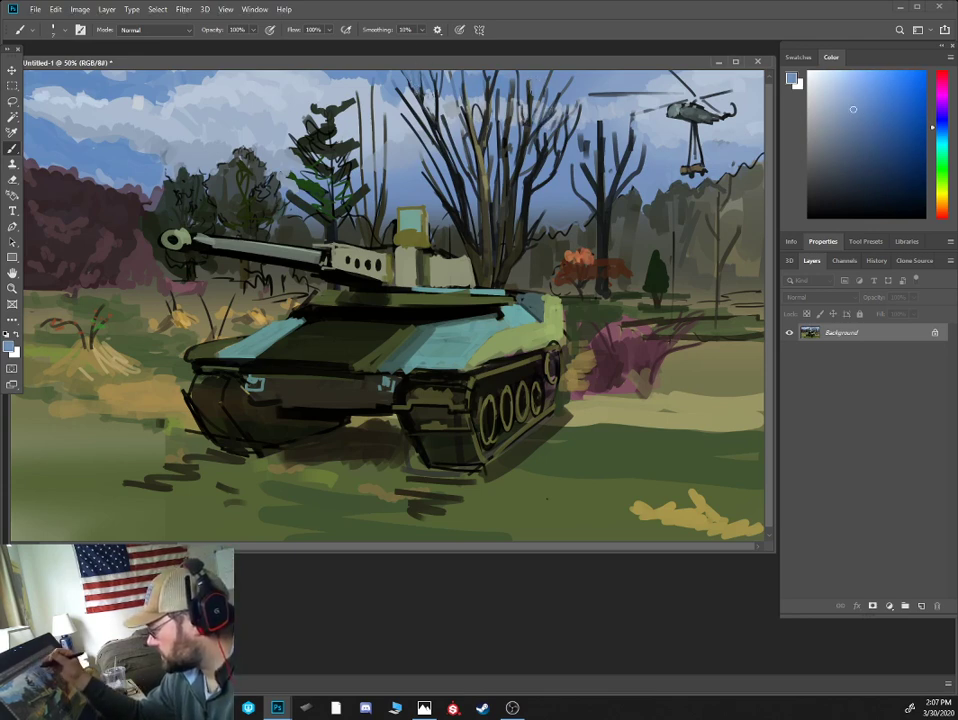
pyautogui.keyDown('alt'); pyautogui.click(398, 89); pyautogui.keyUp('alt')
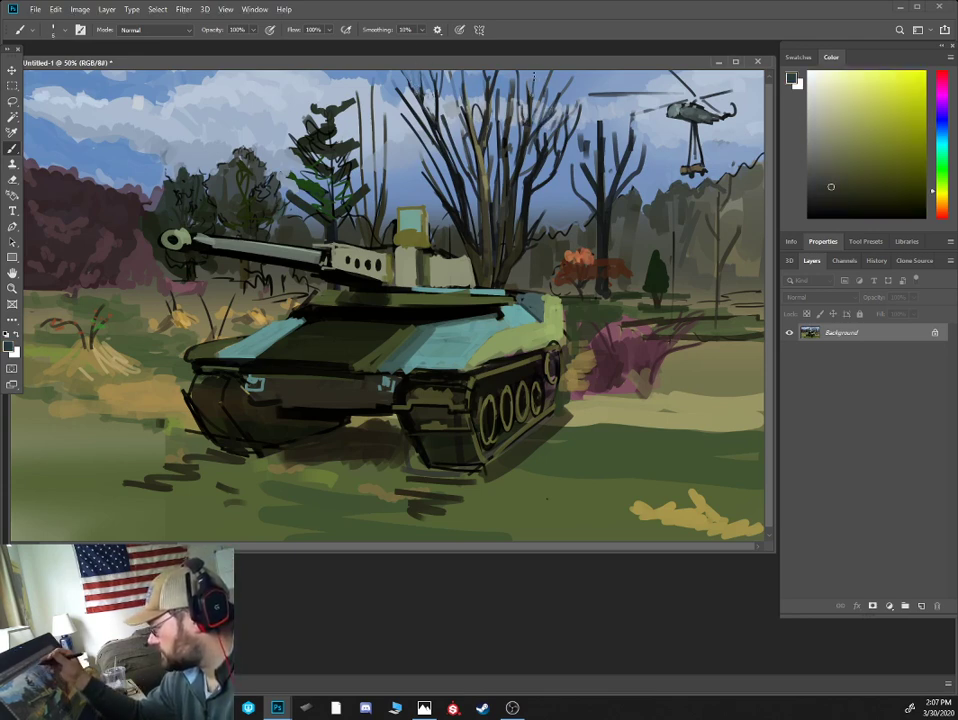
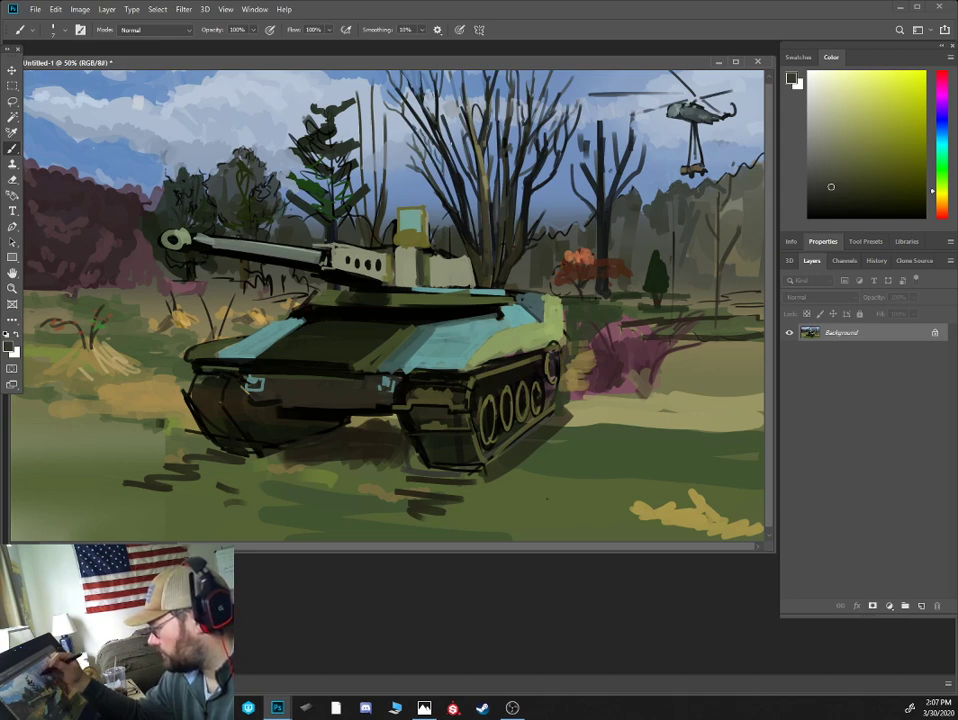
# - Paint sampled cloud gray and muted blue into the sky around the bare tree's branches above the turret
pyautogui.keyDown('alt'); pyautogui.click(334, 98); pyautogui.keyUp('alt')
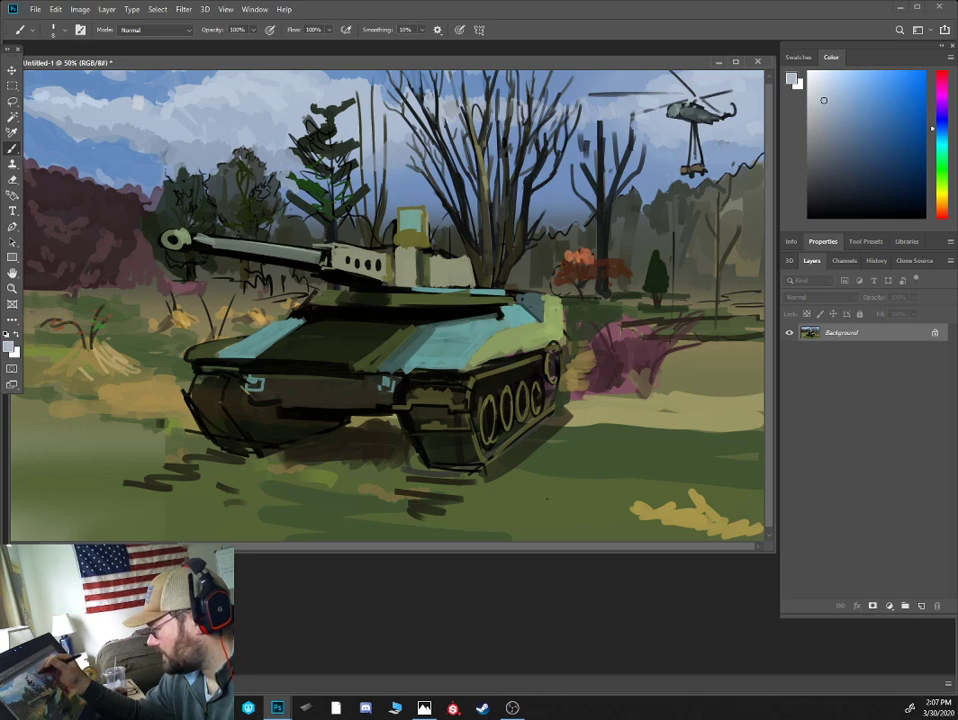
pyautogui.keyDown('alt'); pyautogui.click(441, 128); pyautogui.keyUp('alt')
pyautogui.moveTo(446, 125)
pyautogui.mouseDown()
pyautogui.moveTo(445, 134)
pyautogui.moveTo(449, 114)
pyautogui.mouseUp()
pyautogui.keyDown('alt'); pyautogui.click(447, 131); pyautogui.keyUp('alt')
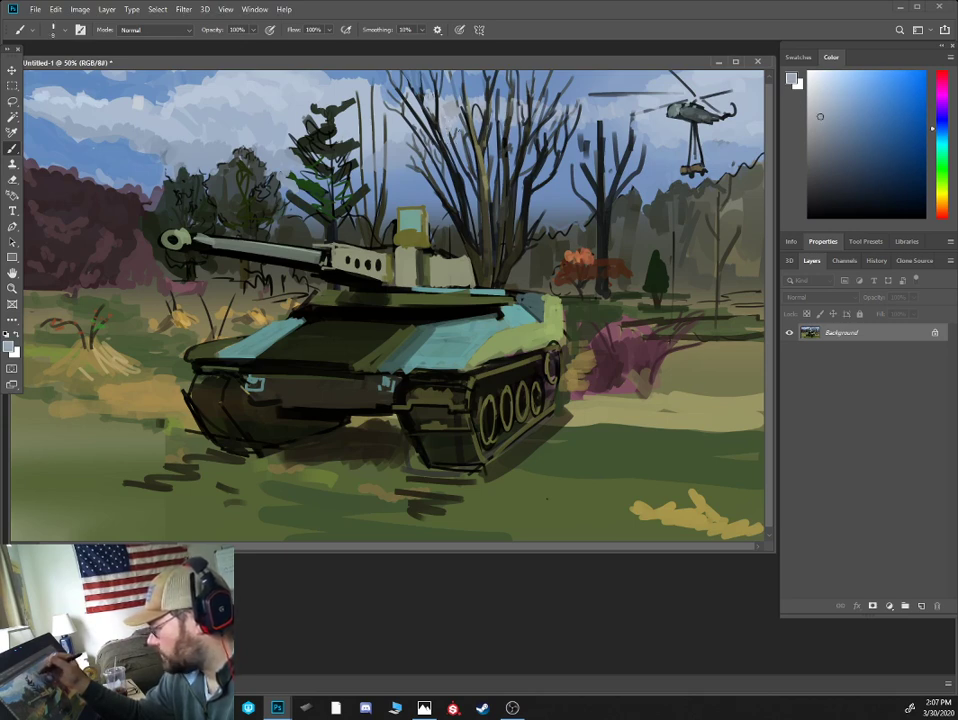
pyautogui.keyDown('alt'); pyautogui.click(444, 148); pyautogui.keyUp('alt')
pyautogui.keyDown('alt'); pyautogui.click(387, 160); pyautogui.keyUp('alt')
pyautogui.keyDown('alt'); pyautogui.click(394, 168); pyautogui.keyUp('alt')
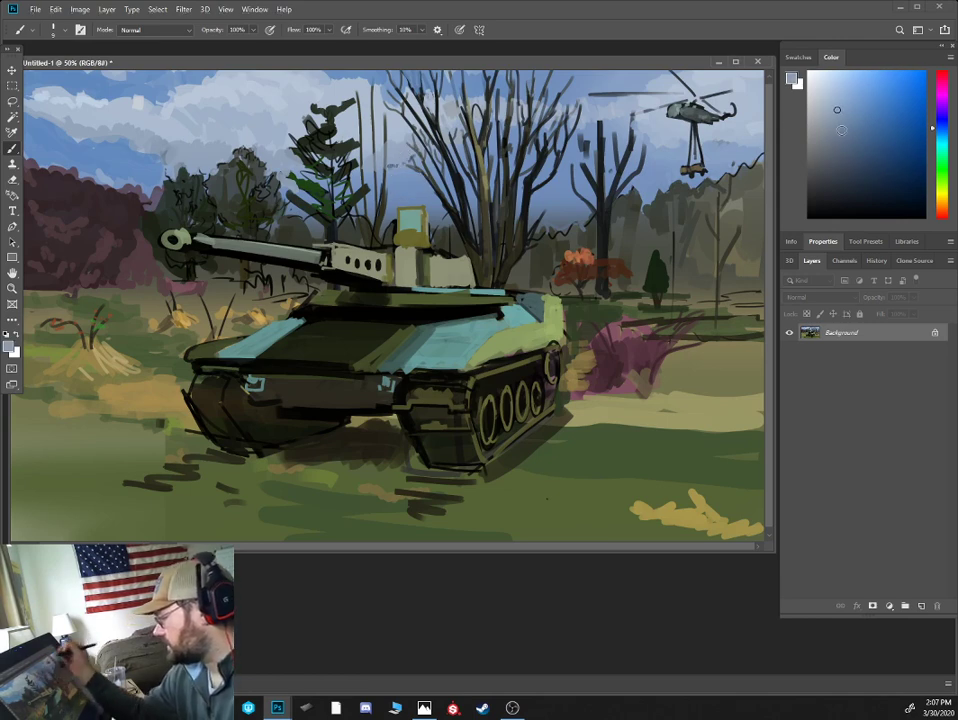
pyautogui.keyDown('alt'); pyautogui.click(390, 170); pyautogui.keyUp('alt')
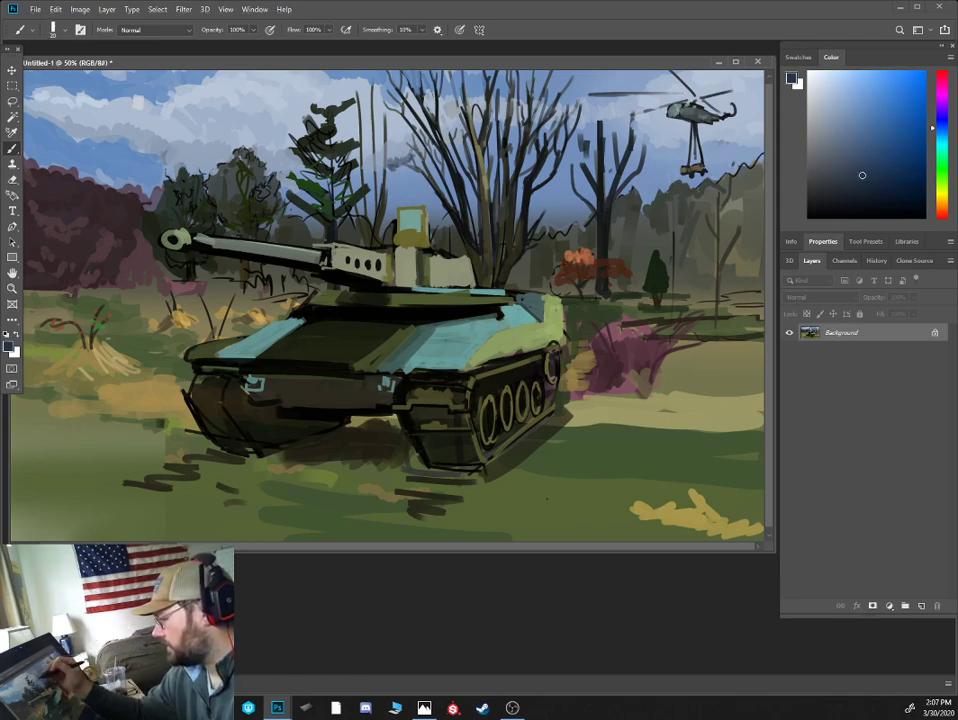
pyautogui.keyDown('alt'); pyautogui.click(300, 139); pyautogui.keyUp('alt')
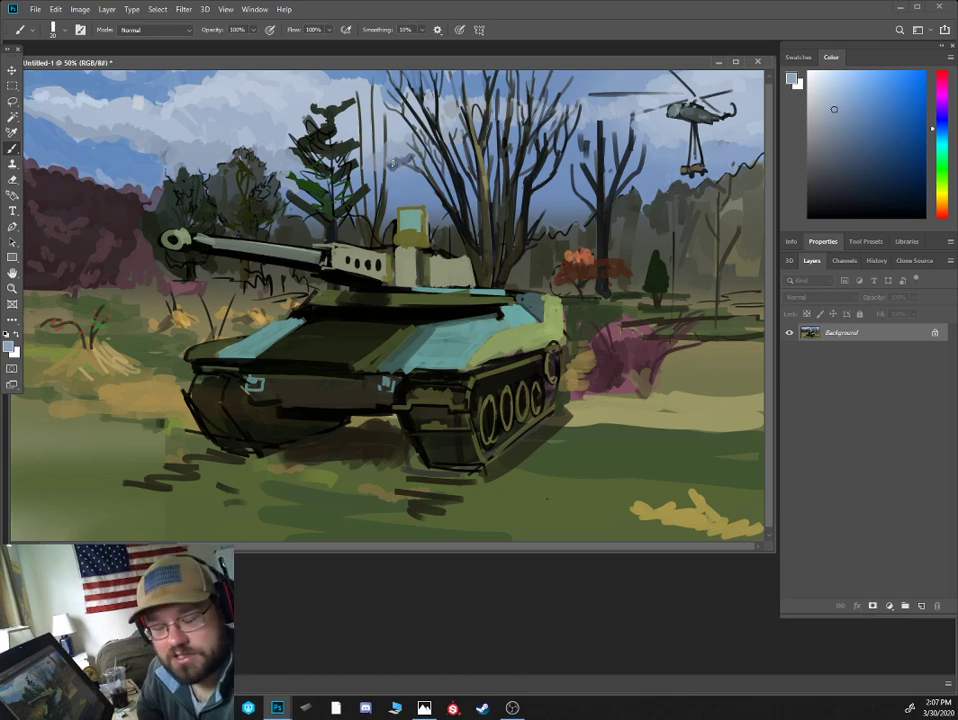
# - Repaint the window of the turret's sight box in a more saturated teal-green at brush size 15
pyautogui.keyDown('alt'); pyautogui.click(432, 225); pyautogui.keyUp('alt')
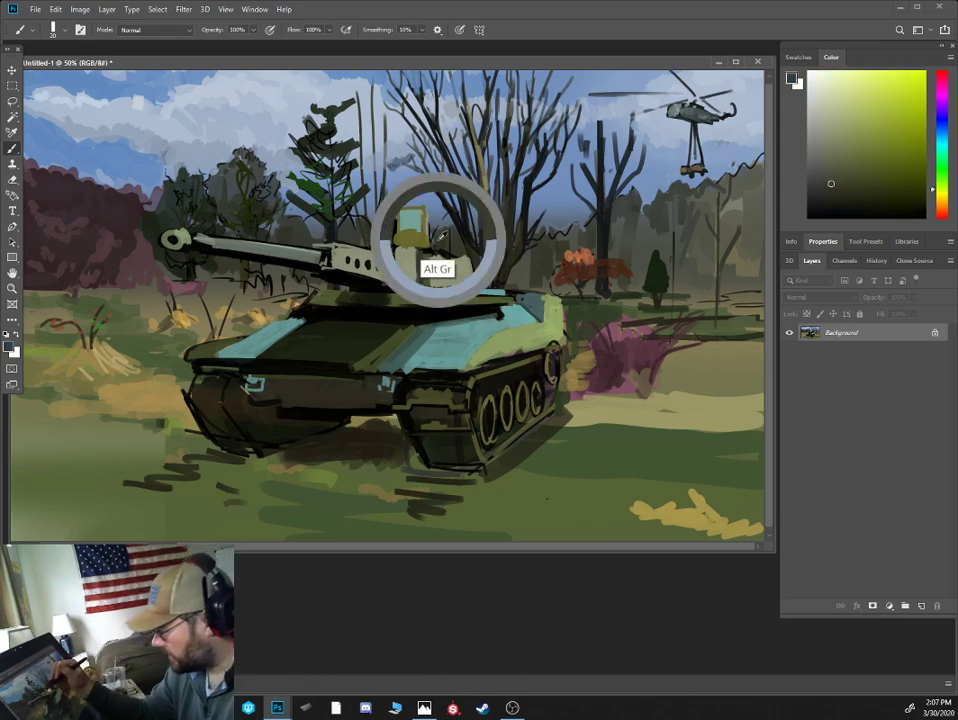
pyautogui.keyDown('alt'); pyautogui.click(416, 222); pyautogui.keyUp('alt')
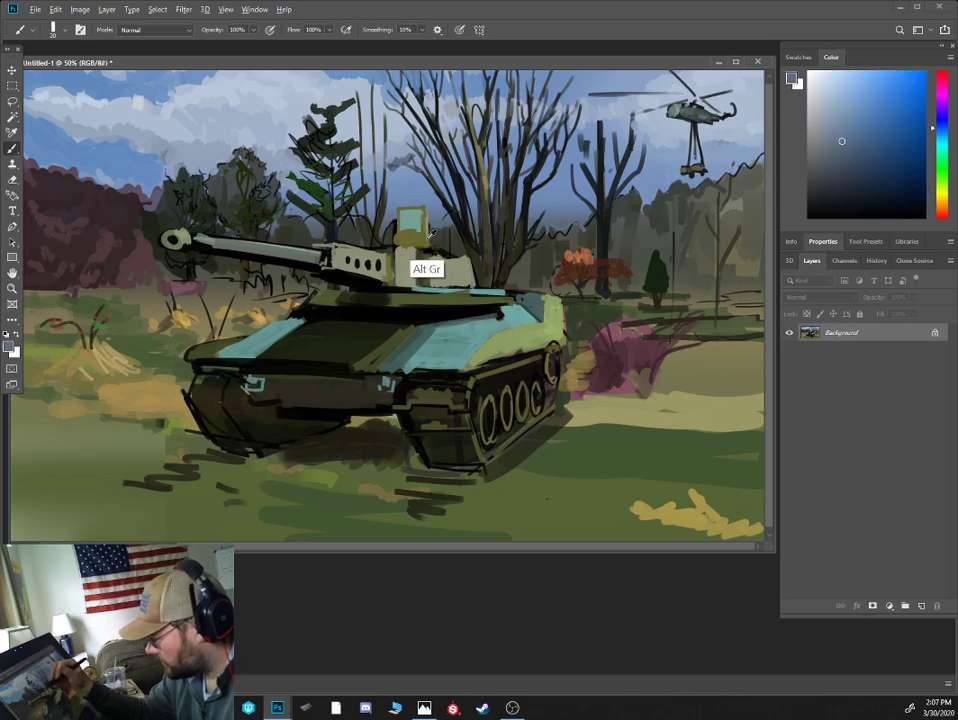
pyautogui.keyDown('alt'); pyautogui.click(417, 214); pyautogui.keyUp('alt')
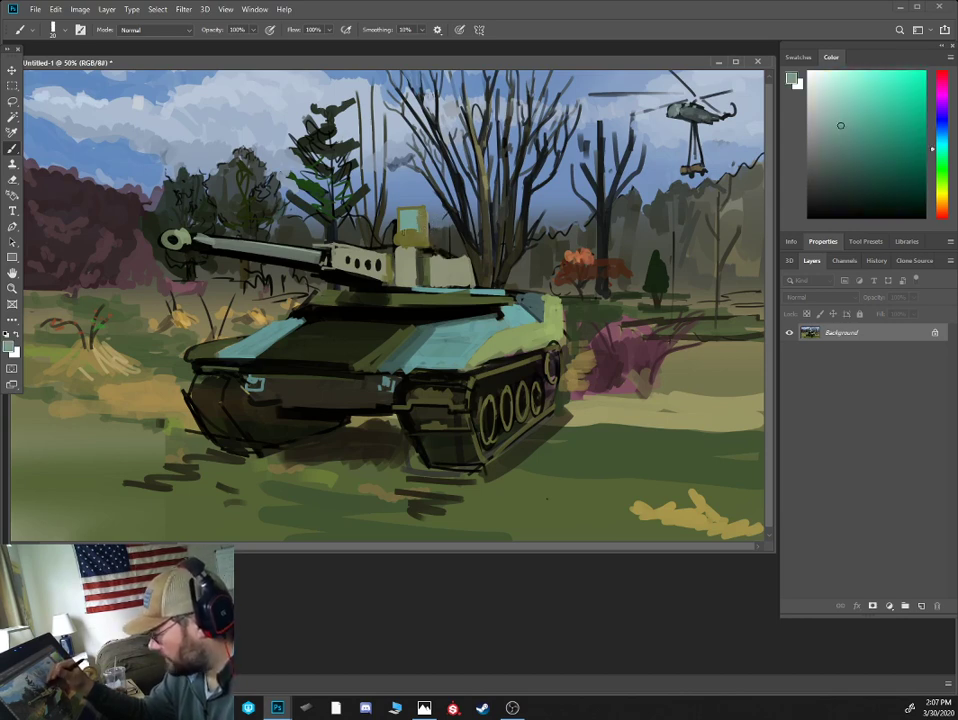
pyautogui.click(869, 109)
pyautogui.press('[')
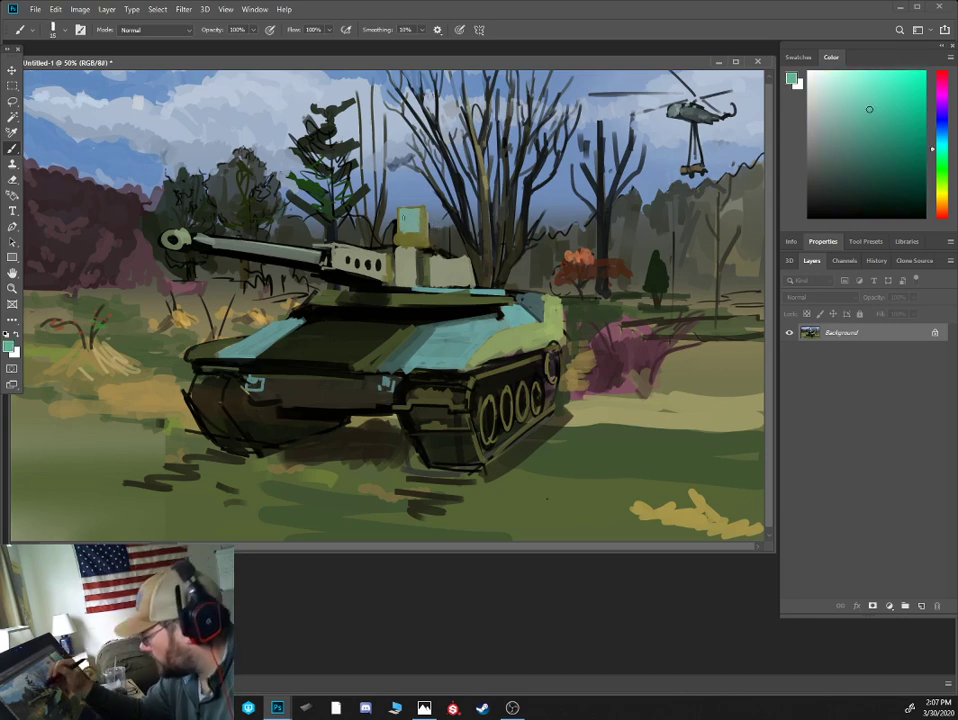
# - Shade the sight box housing around the window with sampled olive and very dark green
pyautogui.keyDown('alt'); pyautogui.click(423, 232); pyautogui.keyUp('alt')
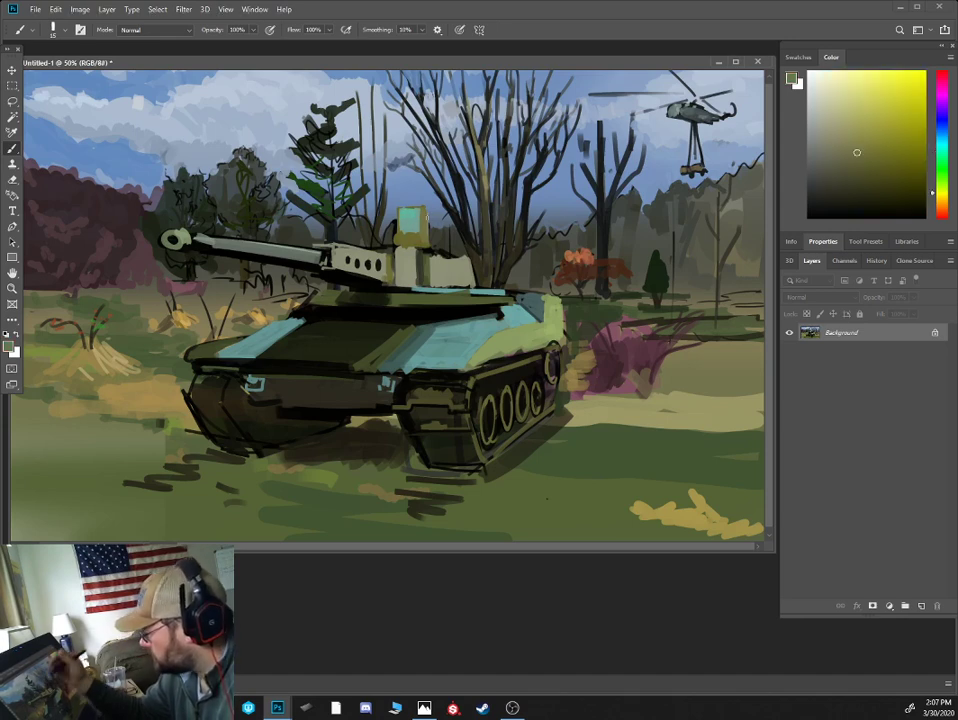
pyautogui.click(834, 199)
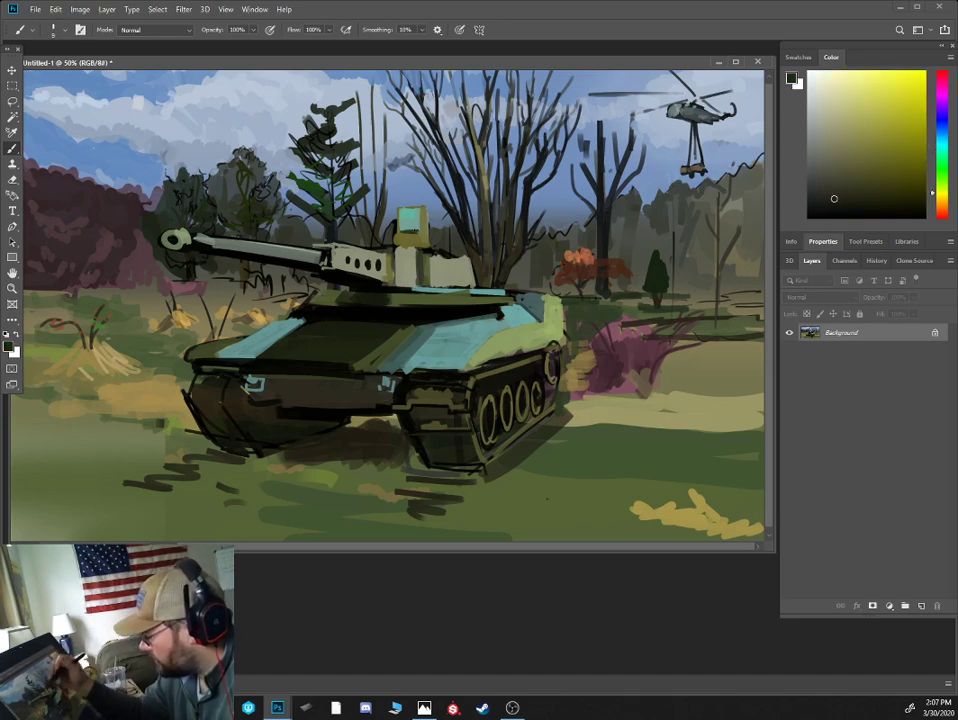
pyautogui.keyDown('alt'); pyautogui.click(415, 236); pyautogui.keyUp('alt')
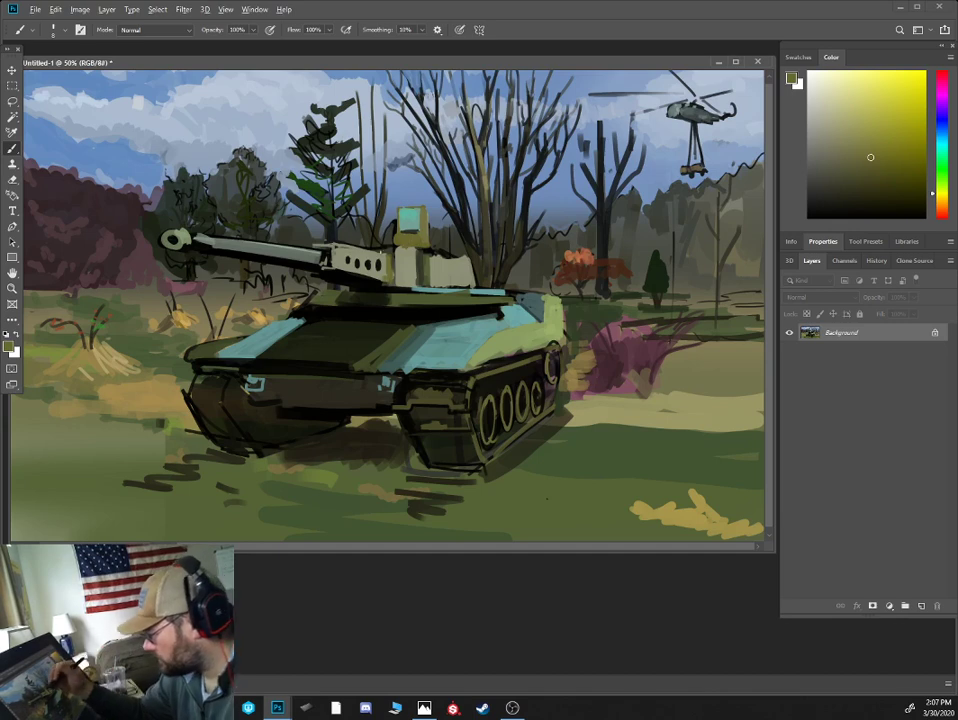
# - Paint the turret's side panels beside the round holes with sampled olive-gray and darker olive at small brush sizes
pyautogui.keyDown('alt'); pyautogui.click(288, 197); pyautogui.keyUp('alt')
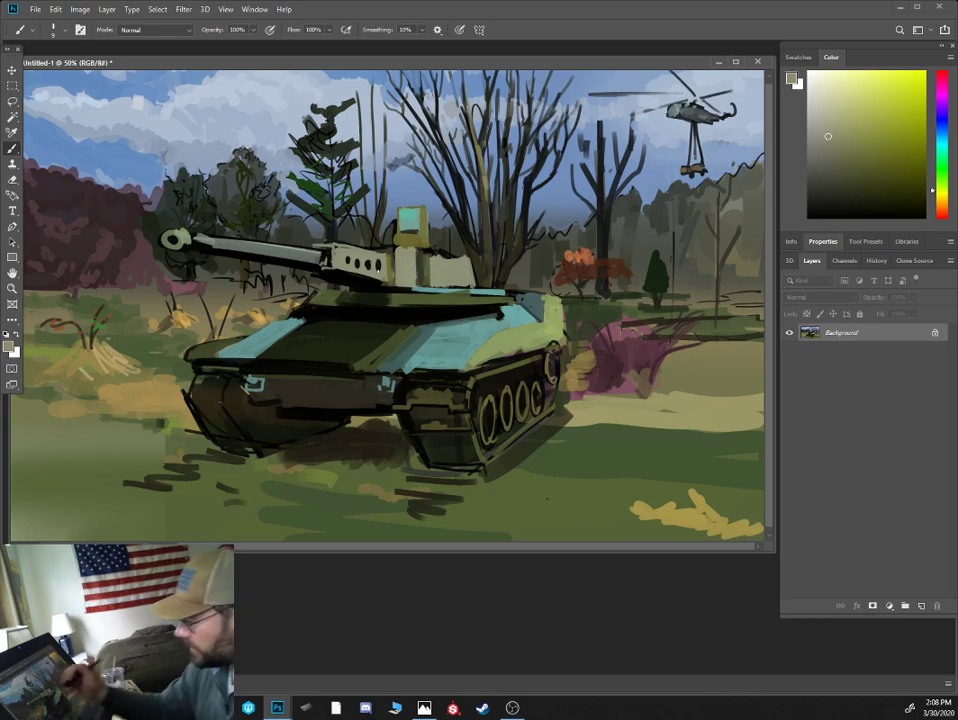
pyautogui.keyDown('alt'); pyautogui.click(291, 208); pyautogui.keyUp('alt')
pyautogui.keyDown('alt'); pyautogui.click(292, 206); pyautogui.keyUp('alt')
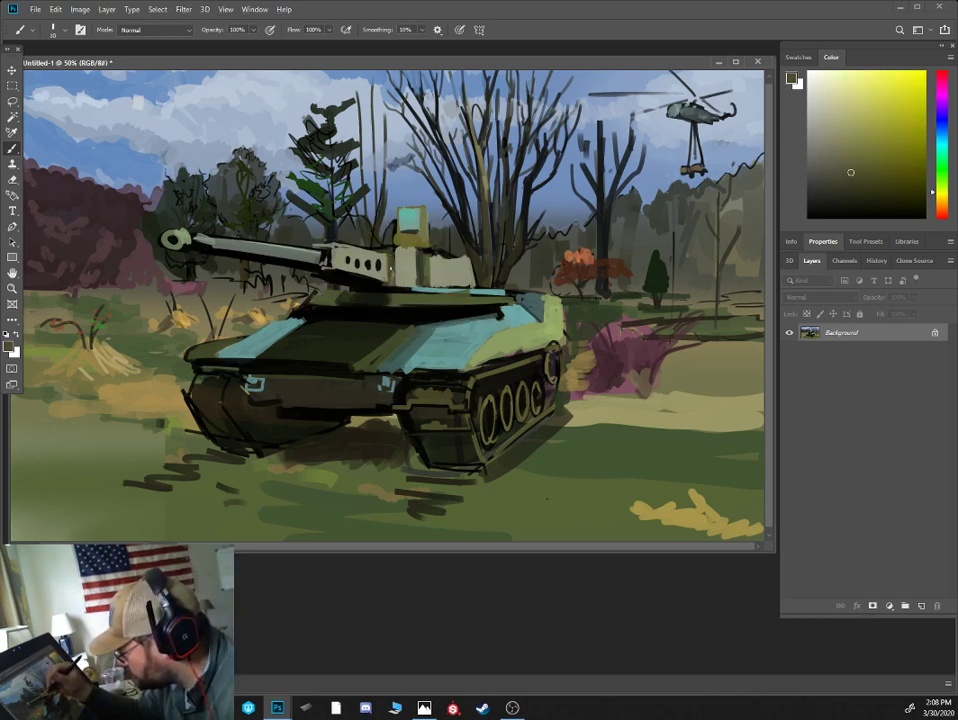
pyautogui.keyDown('alt'); pyautogui.click(300, 195); pyautogui.keyUp('alt')
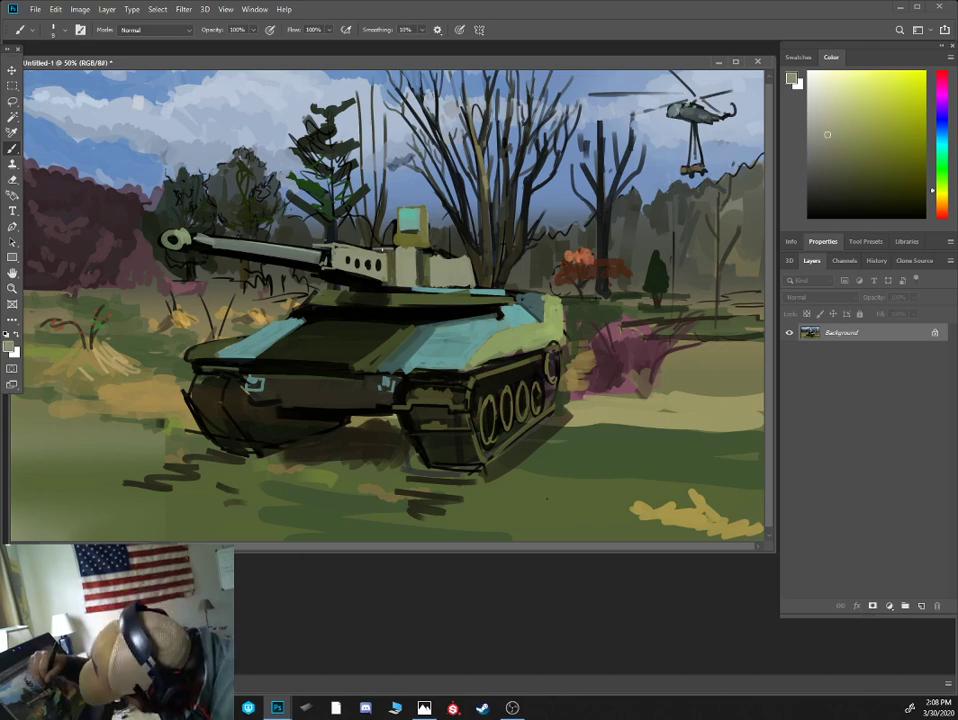
pyautogui.keyDown('alt'); pyautogui.click(440, 271); pyautogui.keyUp('alt')
pyautogui.moveTo(428, 253); pyautogui.dragTo(450, 258)
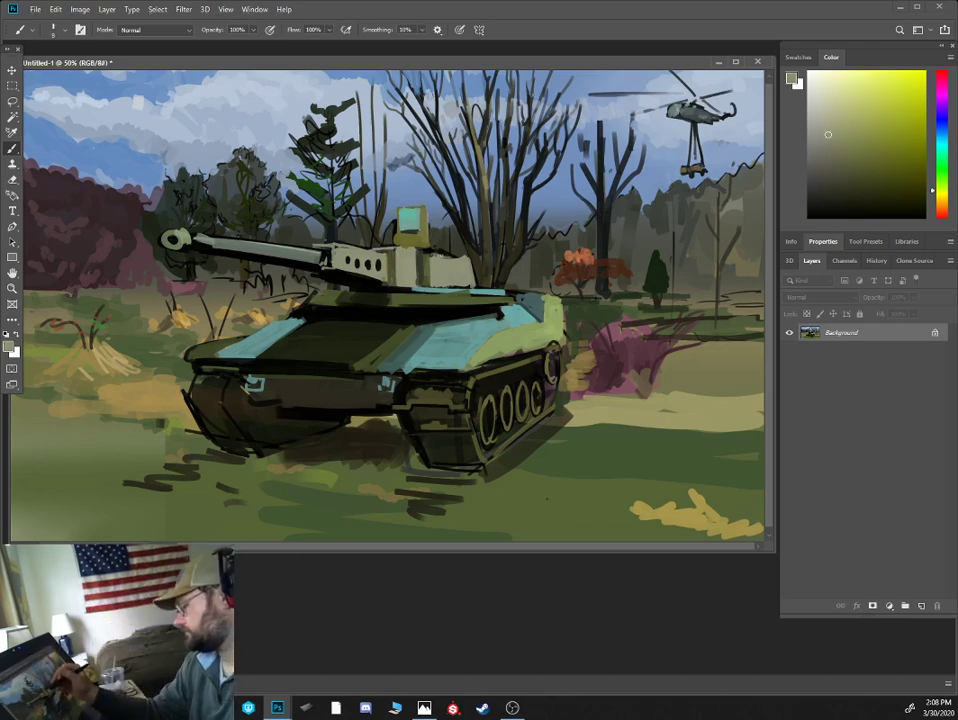
# - Darken the front edge of the turret's rear box with sampled olive-green at brush size 20
pyautogui.keyDown('alt'); pyautogui.click(320, 198); pyautogui.keyUp('alt')
pyautogui.keyDown('alt'); pyautogui.click(309, 200); pyautogui.keyUp('alt')
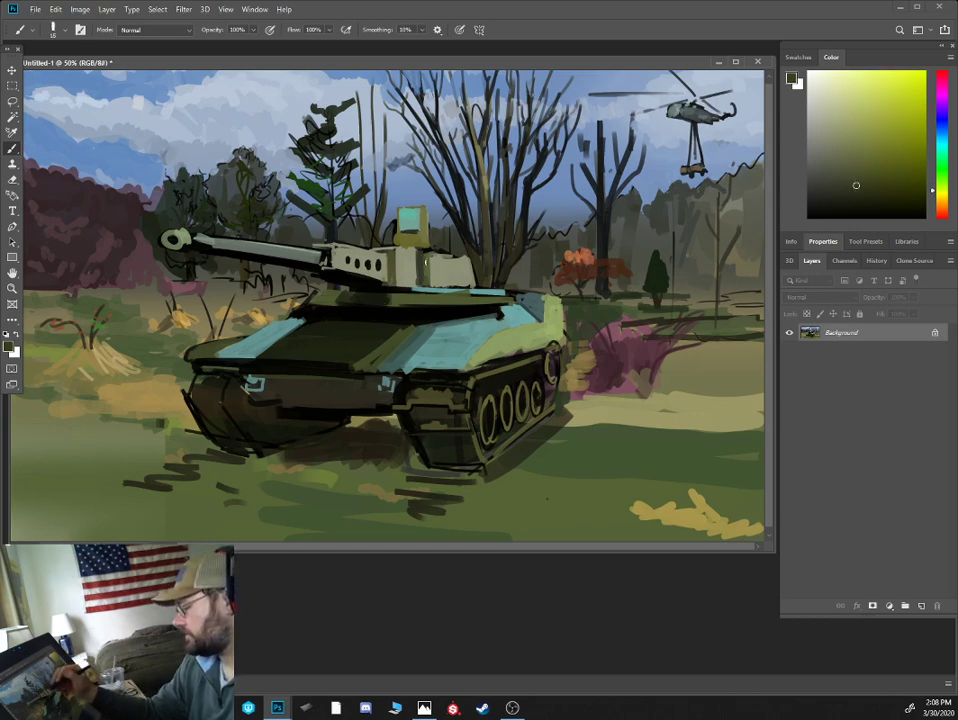
pyautogui.keyDown('alt'); pyautogui.click(321, 200); pyautogui.keyUp('alt')
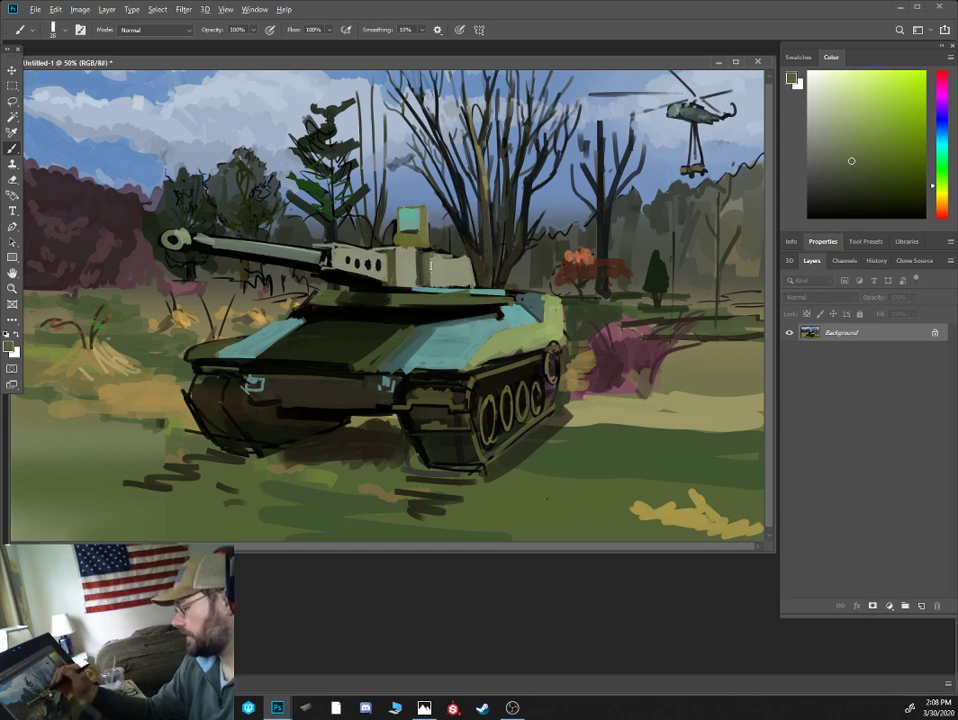
pyautogui.press('[')
pyautogui.moveTo(431, 261); pyautogui.dragTo(433, 286)
pyautogui.keyDown('alt'); pyautogui.click(428, 252); pyautogui.keyUp('alt')
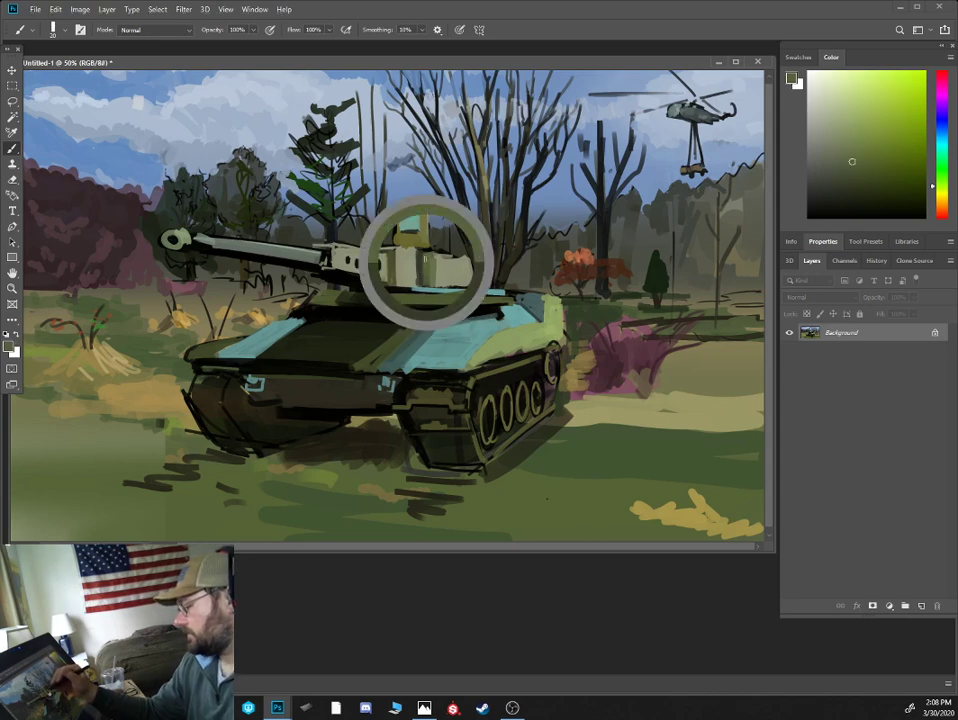
# - Highlight the turret's upper edges with a lighter beige-gray at brush size 9
pyautogui.keyDown('alt'); pyautogui.click(458, 271); pyautogui.keyUp('alt')
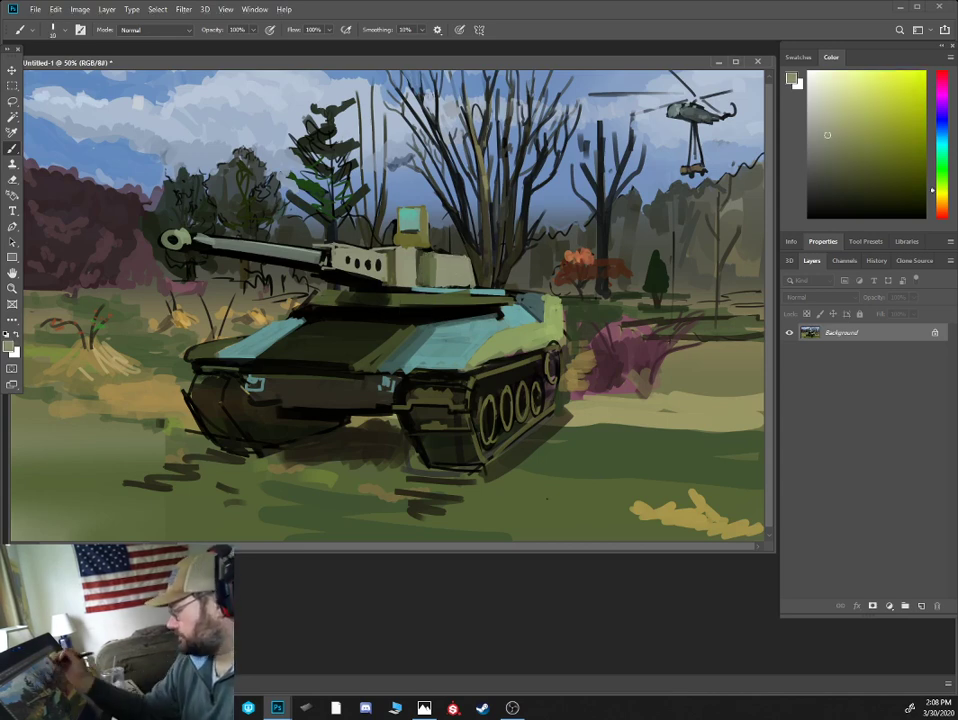
pyautogui.click(839, 105)
pyautogui.press('[')
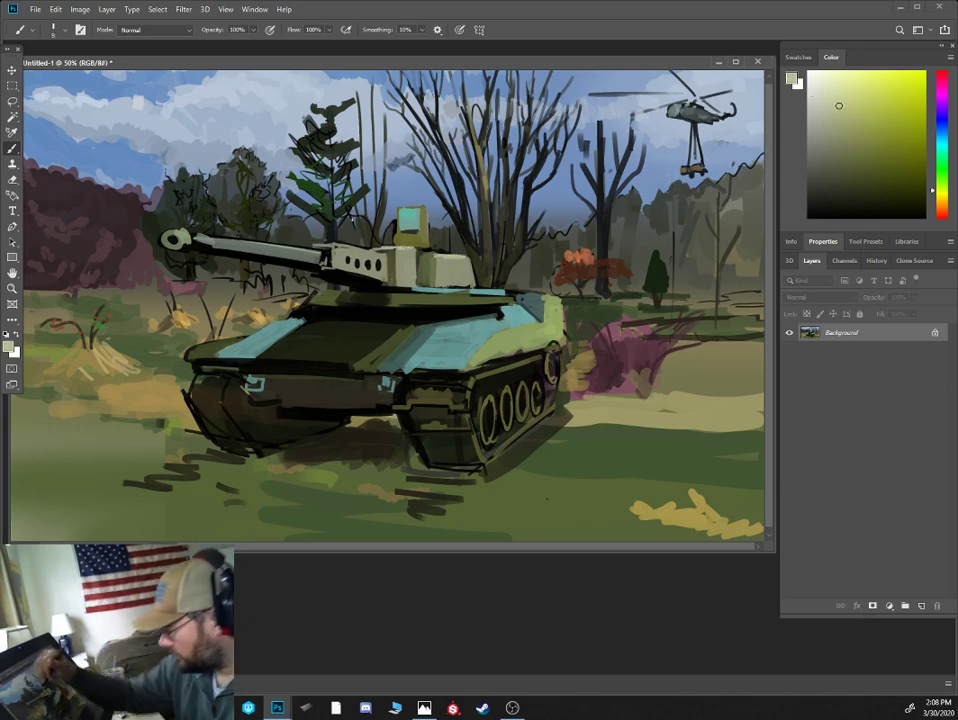
# - Shade the gun barrel with sampled gray and a dark blue-gray, reducing the brush to size 9
pyautogui.keyDown('alt'); pyautogui.click(168, 201); pyautogui.keyUp('alt')
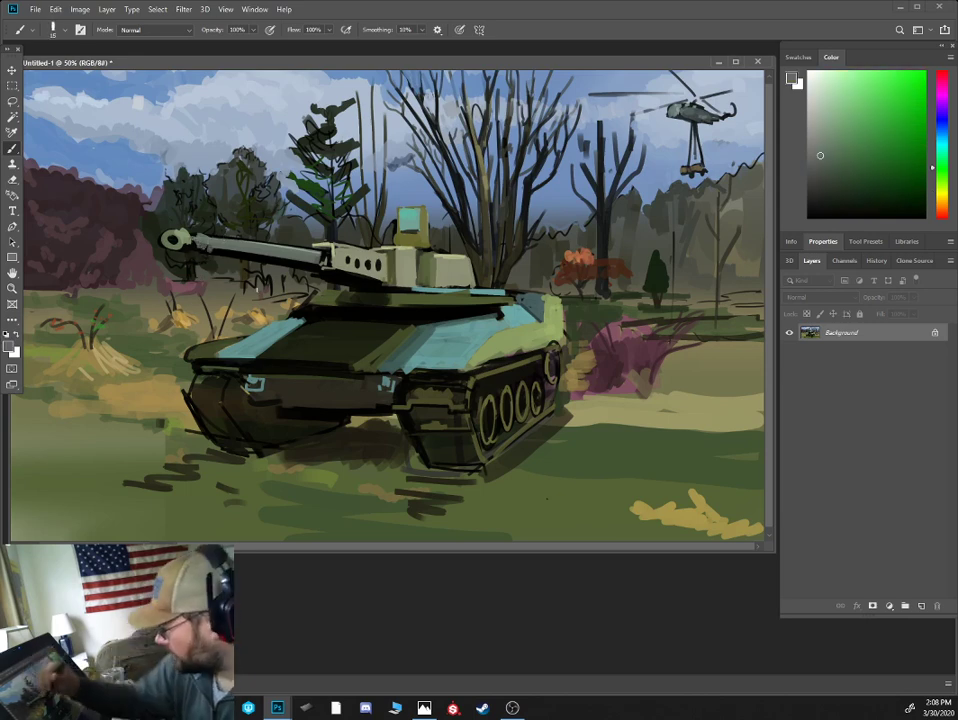
pyautogui.click(942, 125)
pyautogui.click(845, 178)
pyautogui.press('[')
pyautogui.press('[')
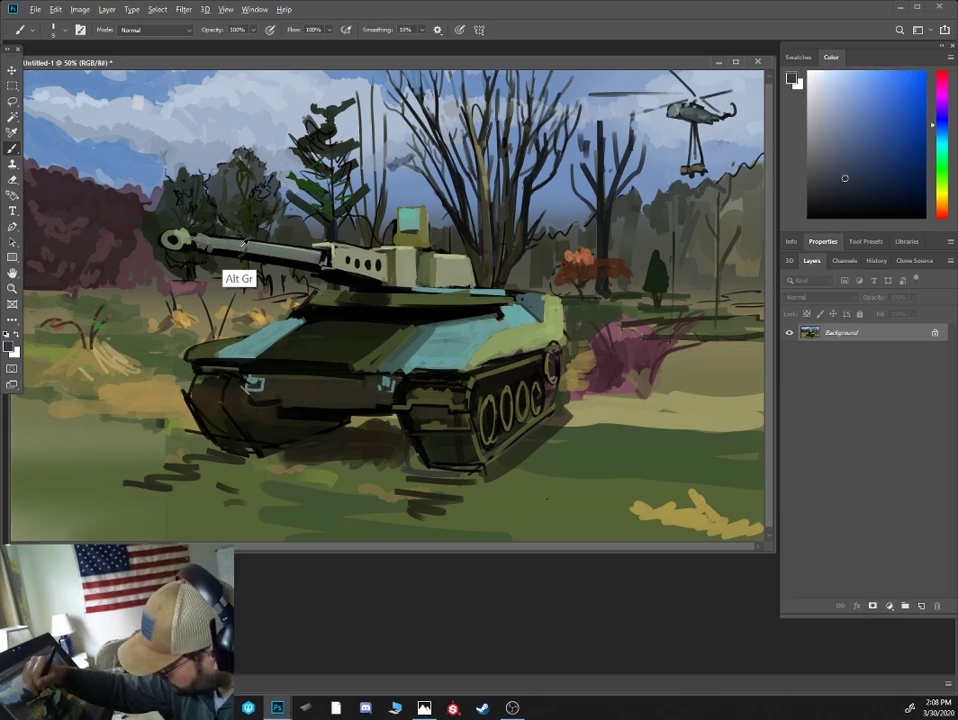
# - Paint the gun barrel's underside with sampled gray, enlarging the brush to size 20
pyautogui.keyDown('alt'); pyautogui.click(240, 246); pyautogui.keyUp('alt')
pyautogui.press(']')
pyautogui.moveTo(210, 249); pyautogui.dragTo(243, 255)
pyautogui.press(']')
pyautogui.press(']')
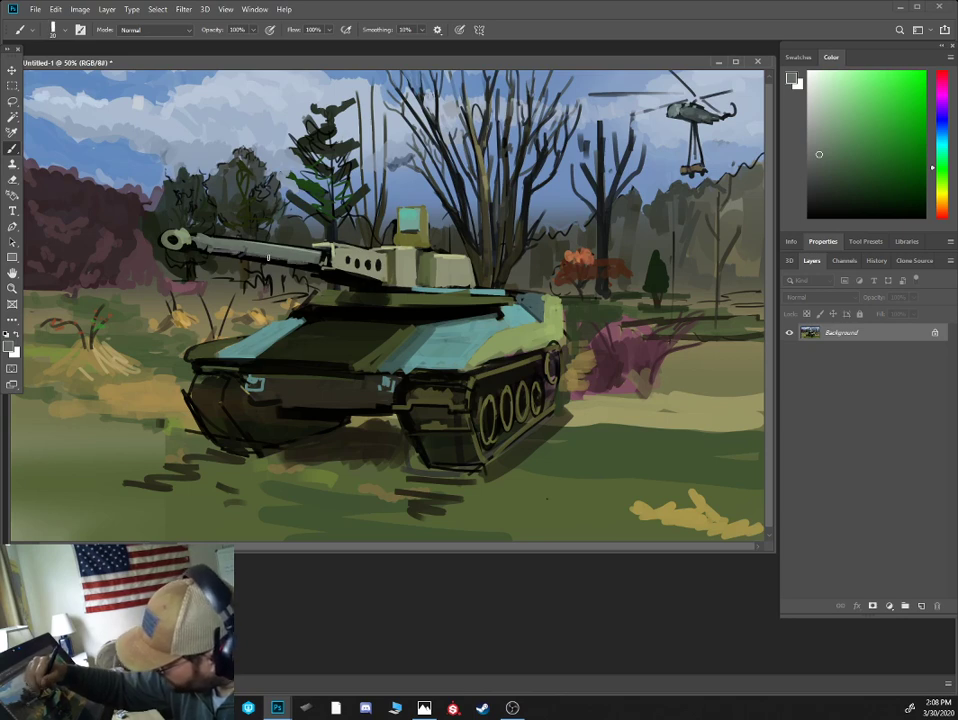
# - Refine the joint between gun barrel and turret with sampled black and gray tones at brush size 9
pyautogui.keyDown('alt'); pyautogui.click(324, 262); pyautogui.keyUp('alt')
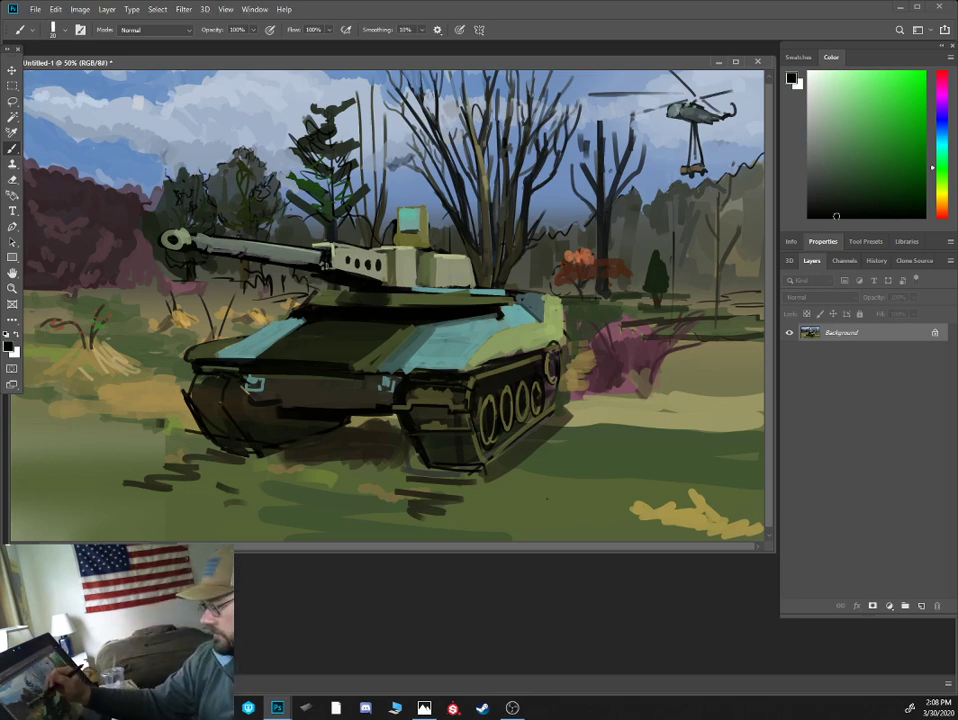
pyautogui.keyDown('alt'); pyautogui.click(330, 265); pyautogui.keyUp('alt')
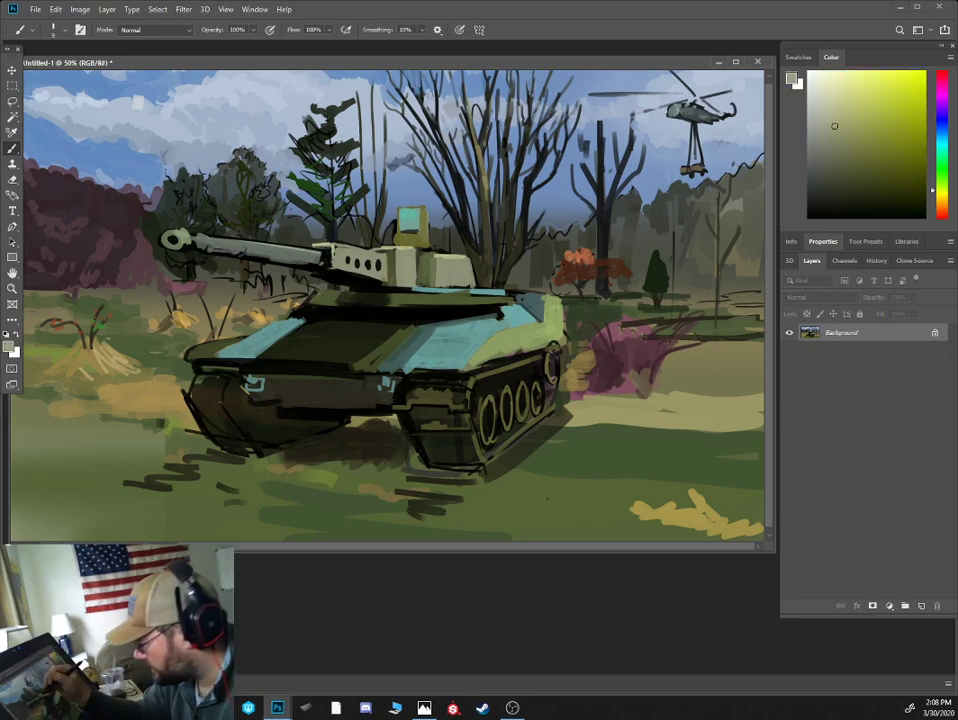
pyautogui.keyDown('alt'); pyautogui.click(322, 272); pyautogui.keyUp('alt')
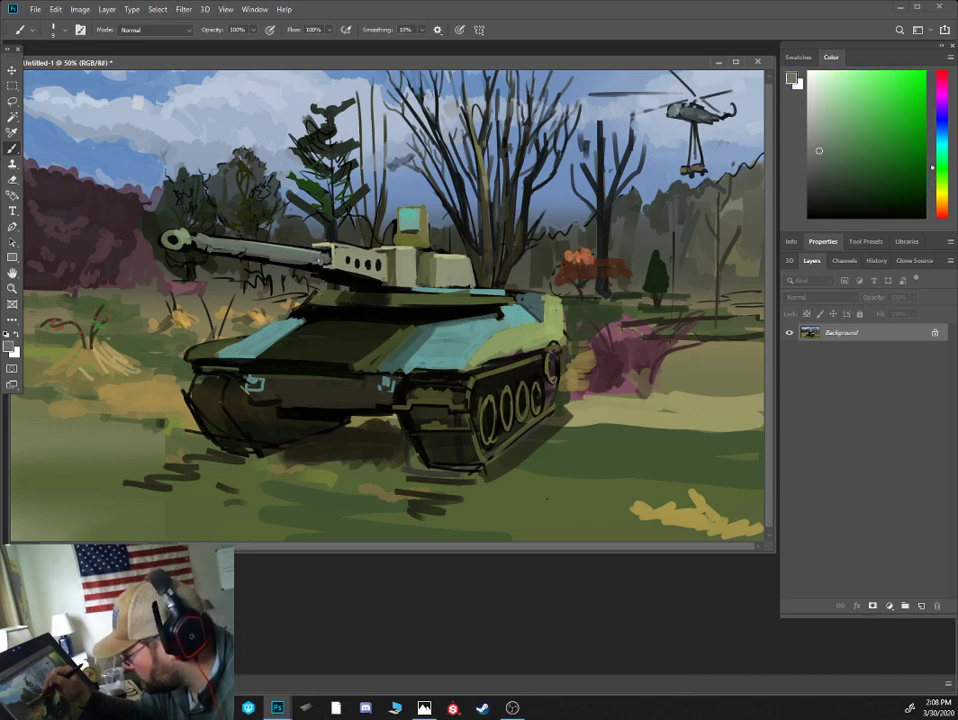
pyautogui.keyDown('alt'); pyautogui.click(315, 245); pyautogui.keyUp('alt')
pyautogui.keyDown('alt'); pyautogui.click(326, 251); pyautogui.keyUp('alt')
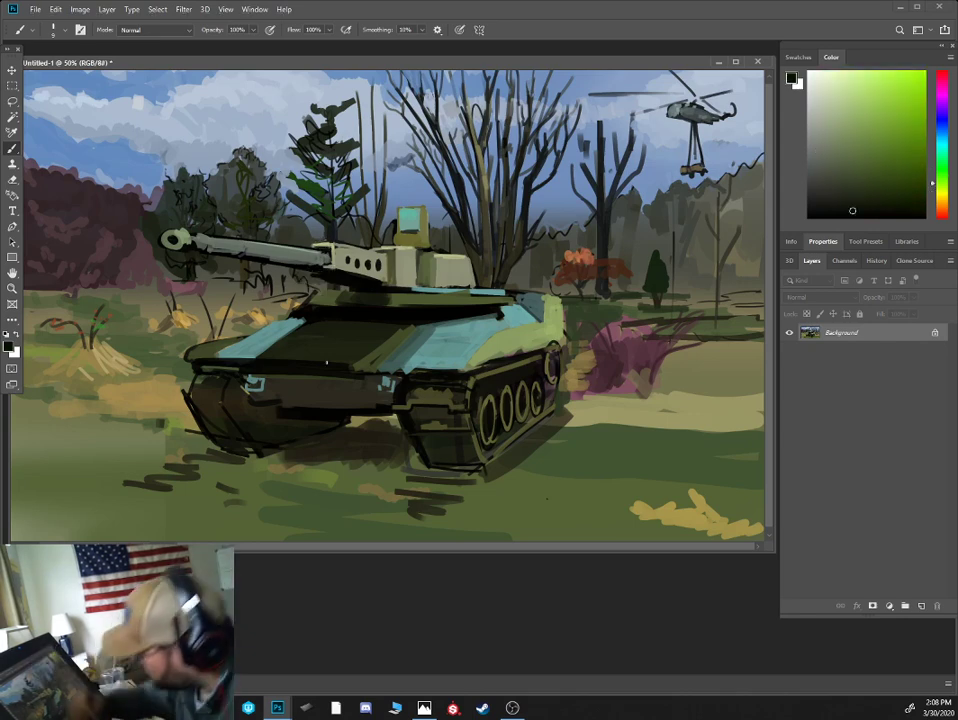
pyautogui.keyDown('alt'); pyautogui.click(323, 257); pyautogui.keyUp('alt')
# - Repaint the round holes in the turret's side with sampled gray at size 15 and near-black at size 10
pyautogui.keyDown('alt'); pyautogui.click(325, 266); pyautogui.keyUp('alt')
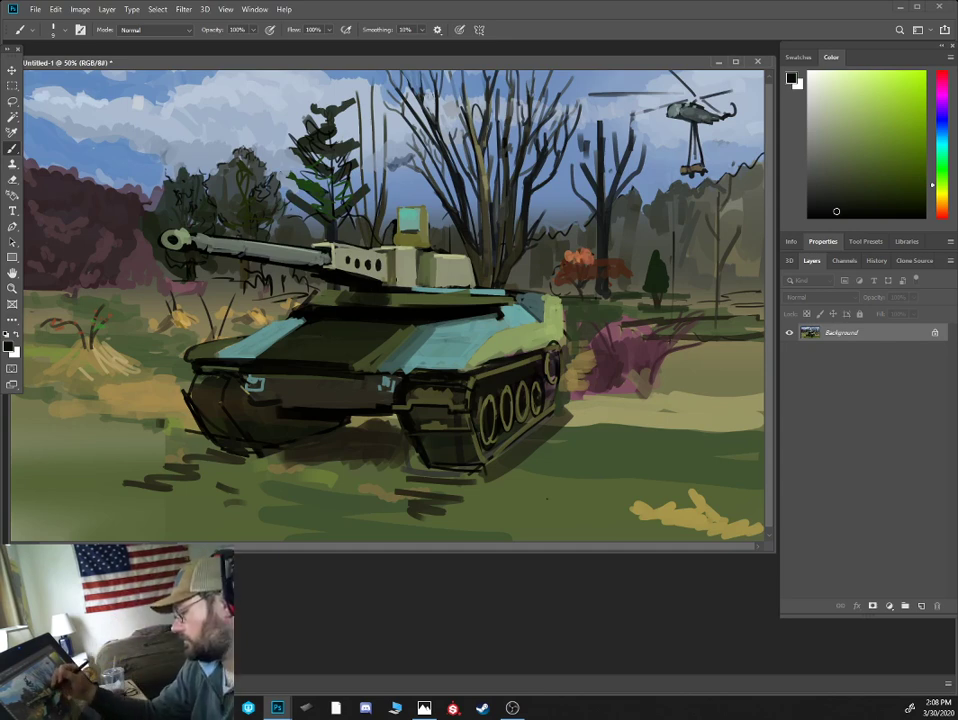
pyautogui.keyDown('alt'); pyautogui.click(268, 202); pyautogui.keyUp('alt')
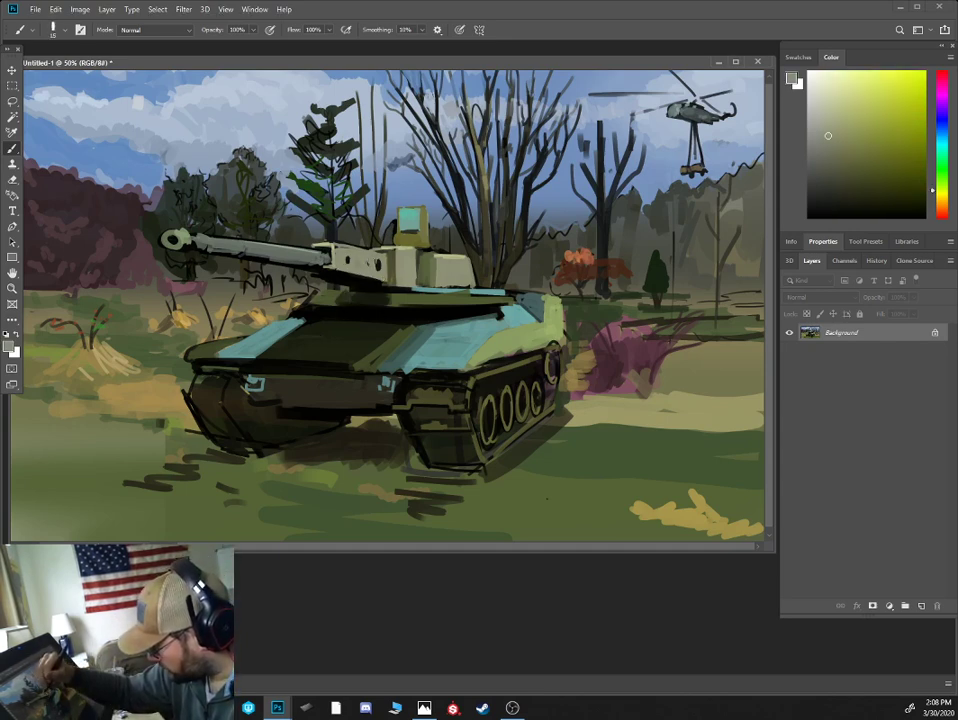
pyautogui.keyDown('alt'); pyautogui.click(272, 198); pyautogui.keyUp('alt')
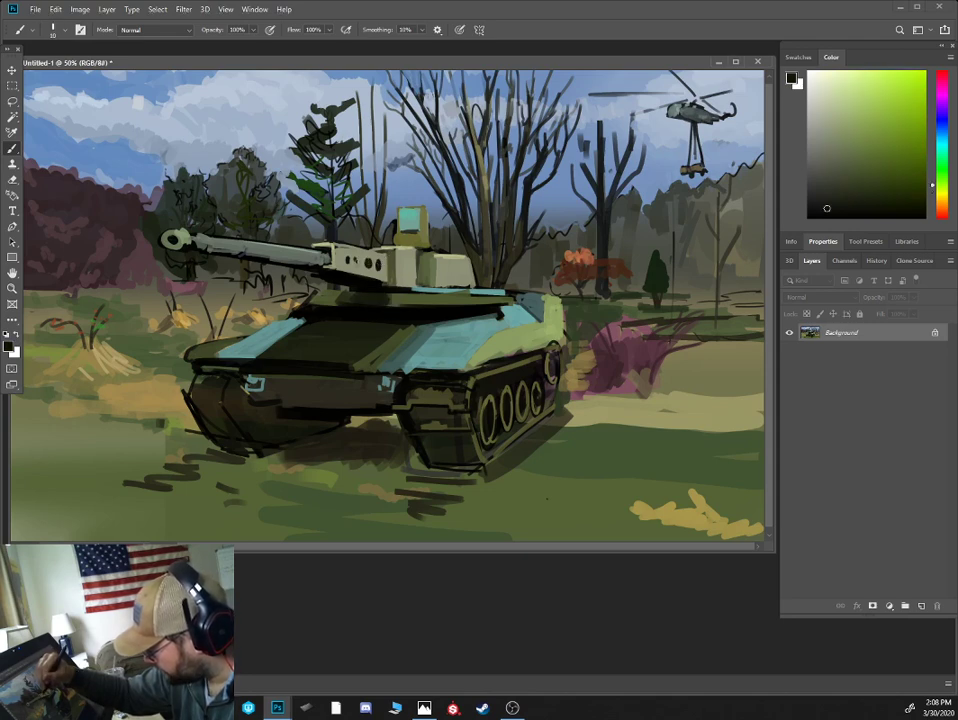
# - Highlight the trunk and branches of the slender tree by the red bush with warm gray at brush size 10
pyautogui.keyDown('alt'); pyautogui.click(597, 242); pyautogui.keyUp('alt')
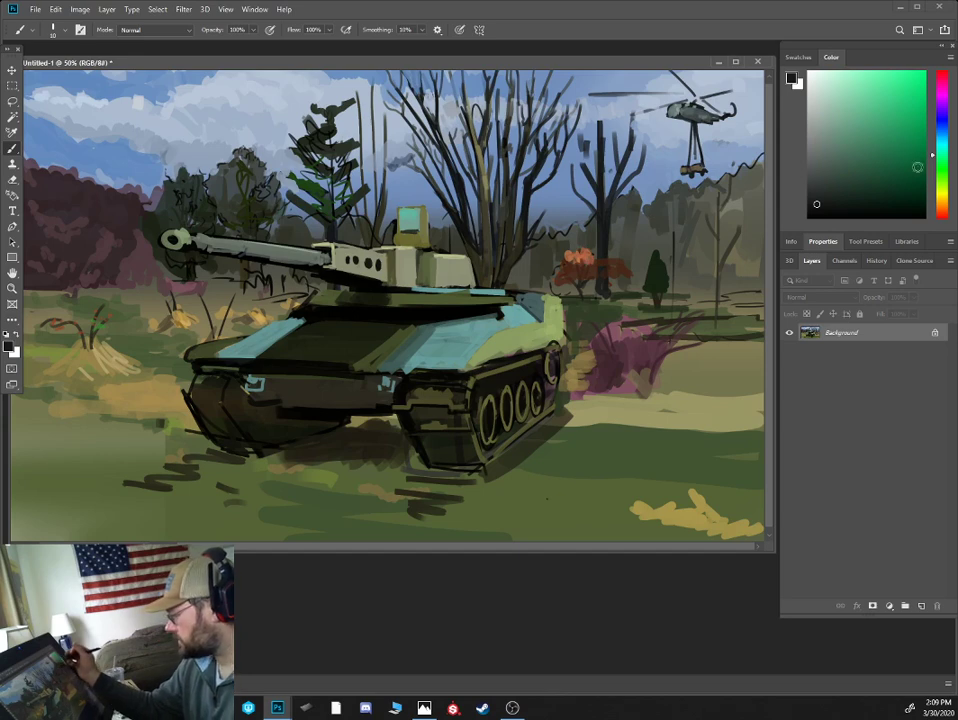
pyautogui.keyDown('alt'); pyautogui.click(688, 125); pyautogui.keyUp('alt')
pyautogui.keyDown('alt'); pyautogui.click(593, 122); pyautogui.keyUp('alt')
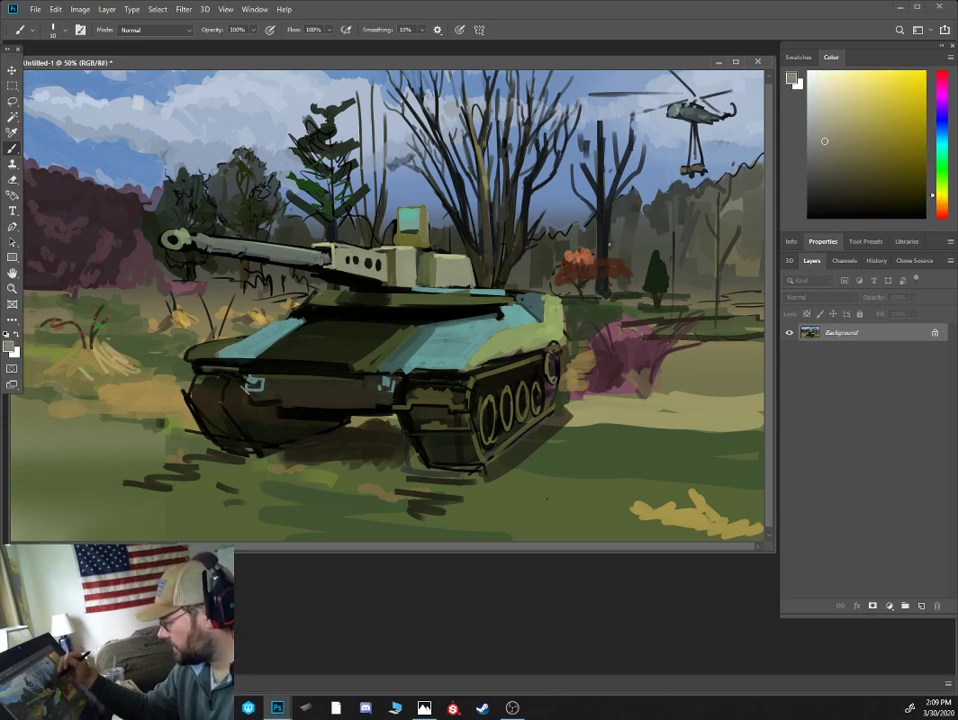
pyautogui.moveTo(453, 192); pyautogui.dragTo(451, 97)
pyautogui.moveTo(453, 192); pyautogui.dragTo(454, 158)
pyautogui.moveTo(458, 162); pyautogui.dragTo(464, 123)
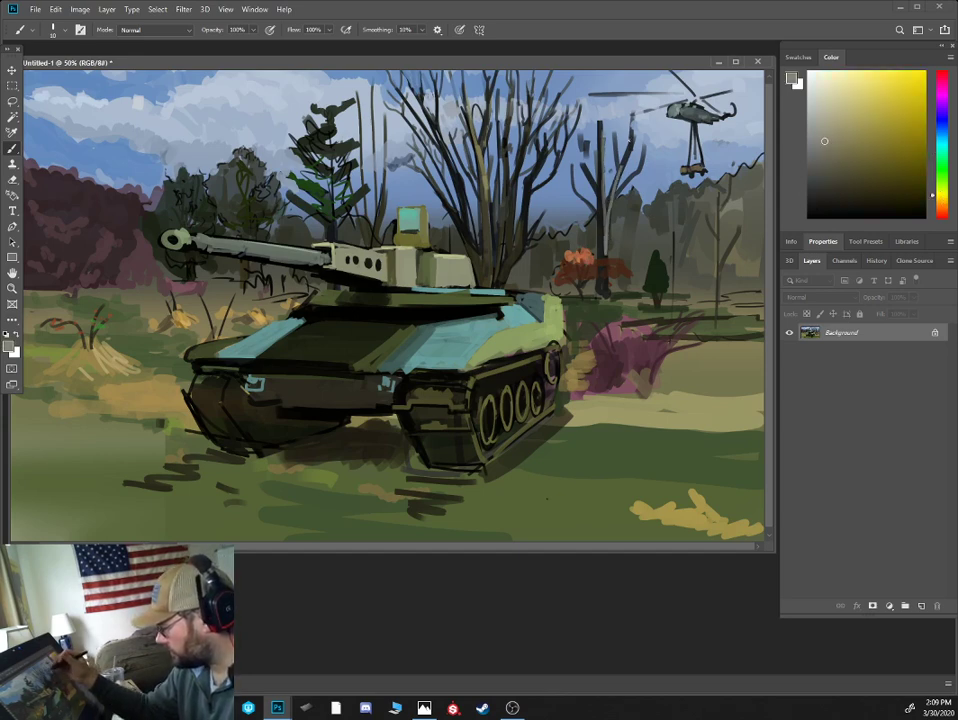
pyautogui.moveTo(453, 221); pyautogui.dragTo(451, 190)
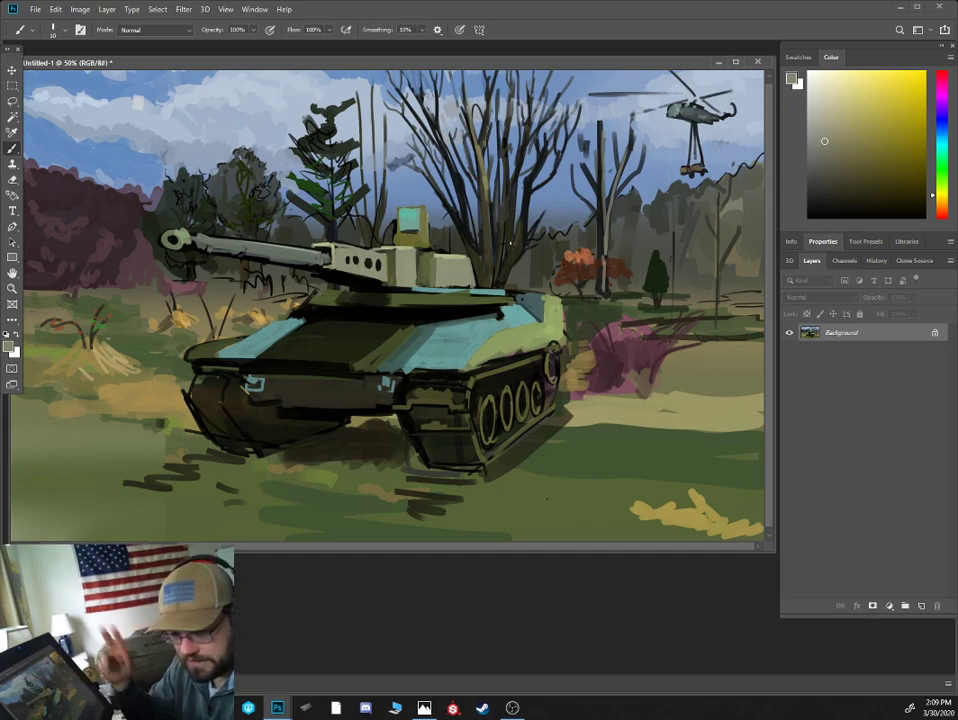
# - Add warm gray highlights along the trunks and branches of the large bare trees behind the turret
pyautogui.moveTo(524, 252); pyautogui.dragTo(527, 178)
pyautogui.moveTo(488, 250); pyautogui.dragTo(487, 106)
pyautogui.moveTo(383, 177)
pyautogui.mouseDown()
pyautogui.moveTo(391, 103)
pyautogui.moveTo(378, 112)
pyautogui.mouseUp()
pyautogui.moveTo(452, 174); pyautogui.dragTo(450, 126)
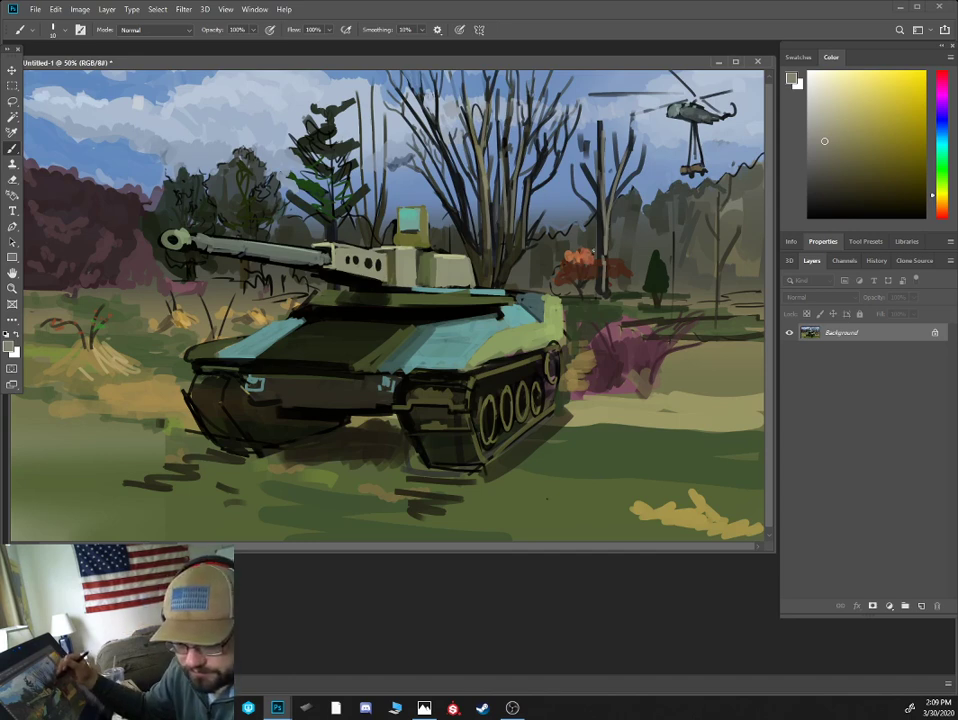
# - Texture the bark and base of the slender tree by the red bush with warm gray and near-black marks
pyautogui.moveTo(606, 232); pyautogui.dragTo(602, 245)
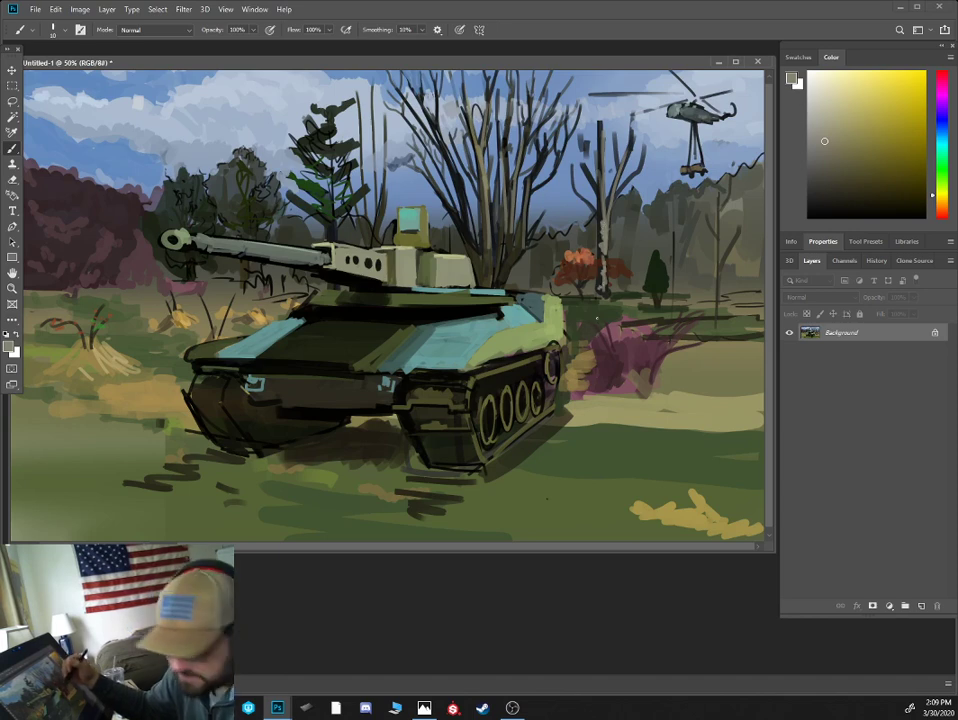
pyautogui.click(832, 174)
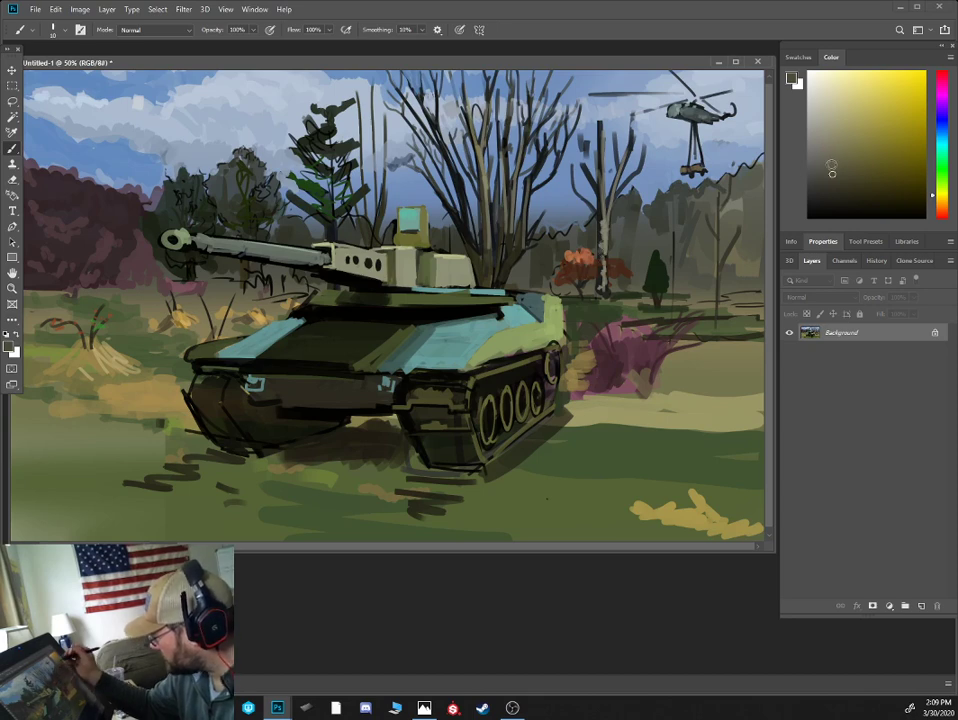
pyautogui.click(834, 208)
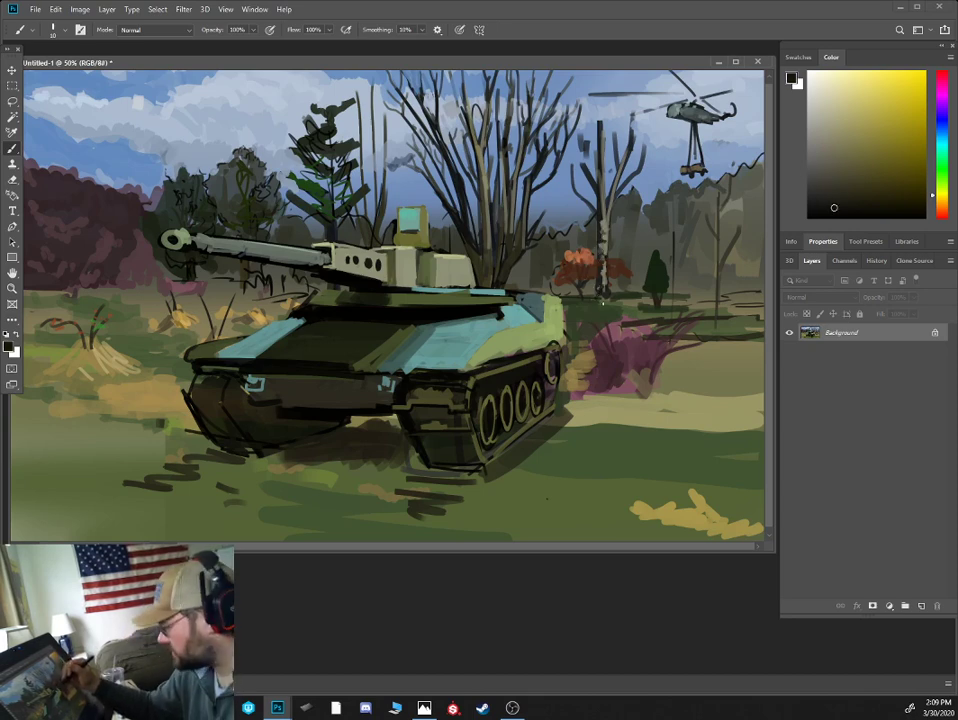
pyautogui.keyDown('alt'); pyautogui.click(606, 281); pyautogui.keyUp('alt')
pyautogui.keyDown('alt'); pyautogui.click(603, 280); pyautogui.keyUp('alt')
pyautogui.moveTo(606, 282); pyautogui.dragTo(603, 308)
pyautogui.keyDown('alt'); pyautogui.click(599, 290); pyautogui.keyUp('alt')
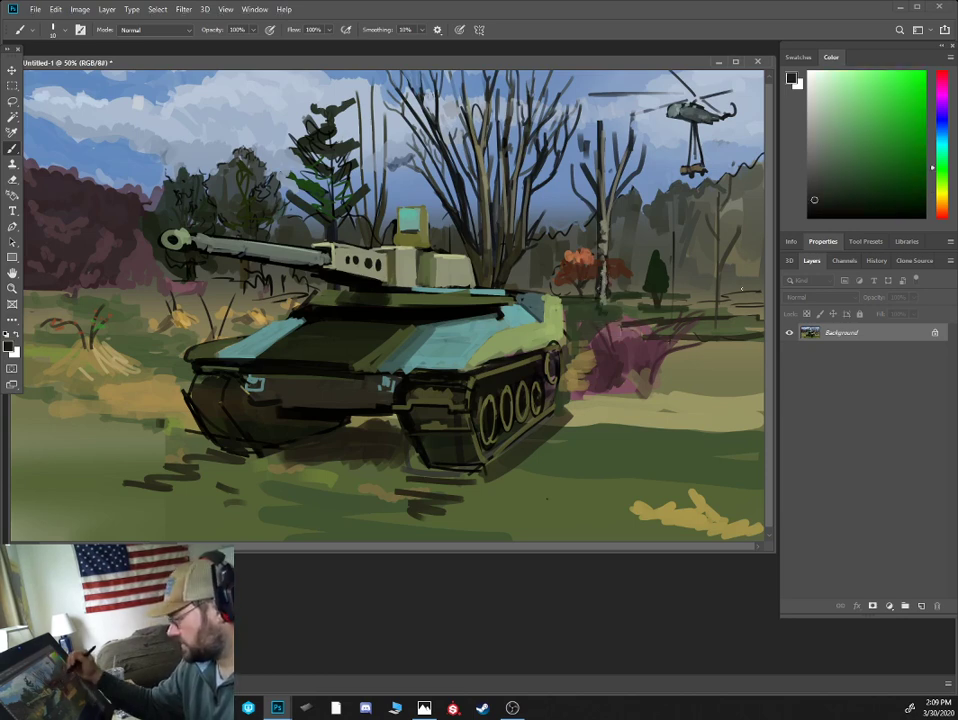
# - Paint a dark vertical trunk below the helicopter at brush size 20, reducing the brush to size 10
pyautogui.moveTo(716, 328); pyautogui.dragTo(720, 165)
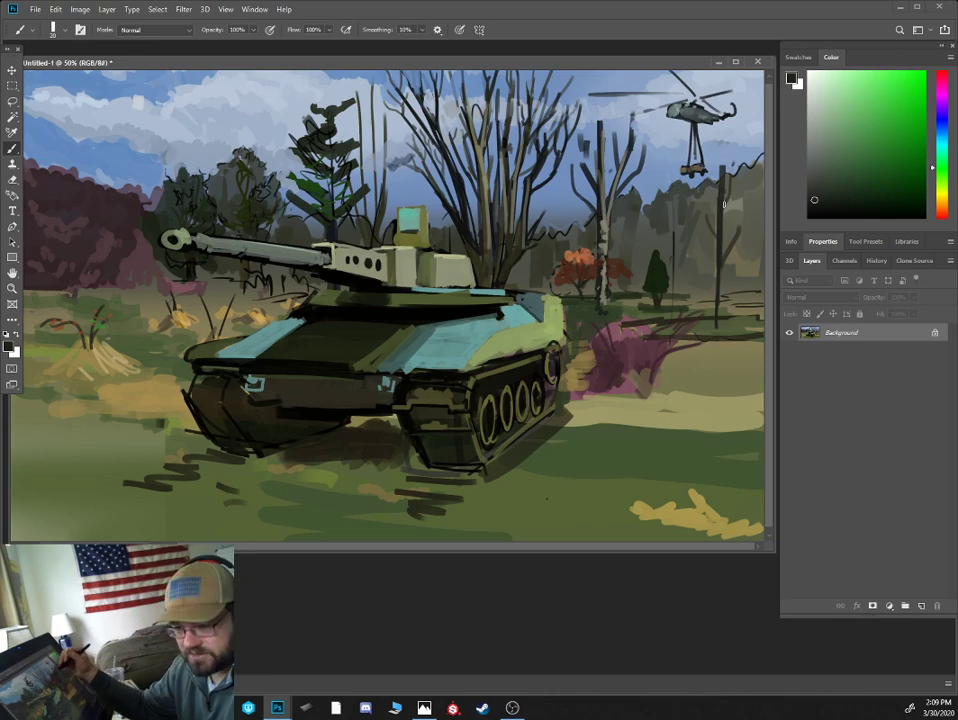
pyautogui.press('[')
pyautogui.press('[')
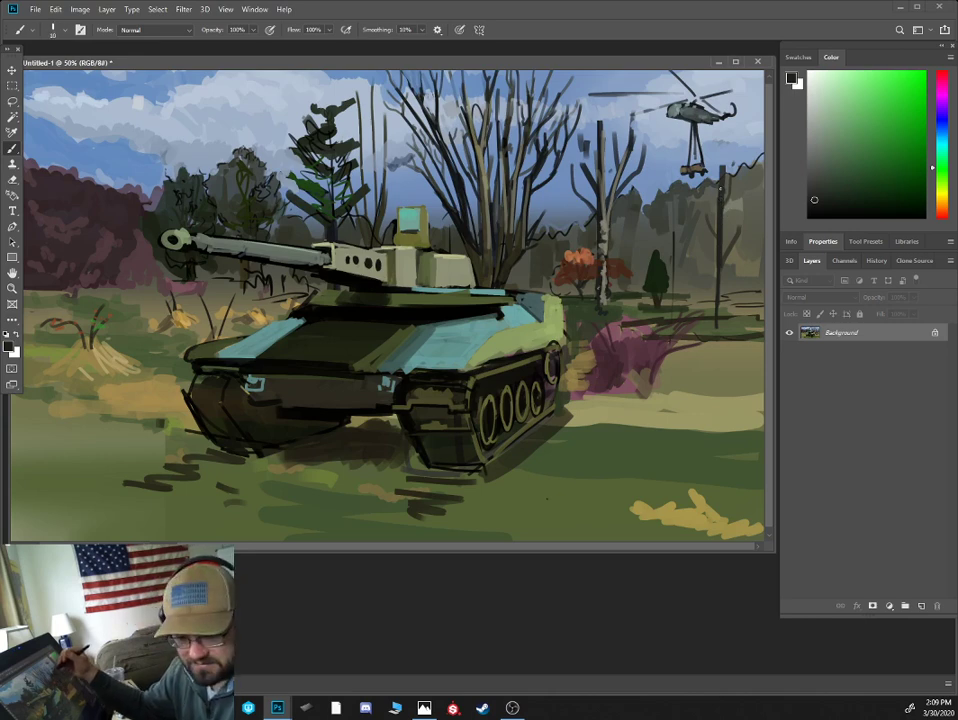
# - Trim the blocky top of the slender tree by the red bush with sampled sky blue at brush size 15
pyautogui.hotkey('ctrl', '-')
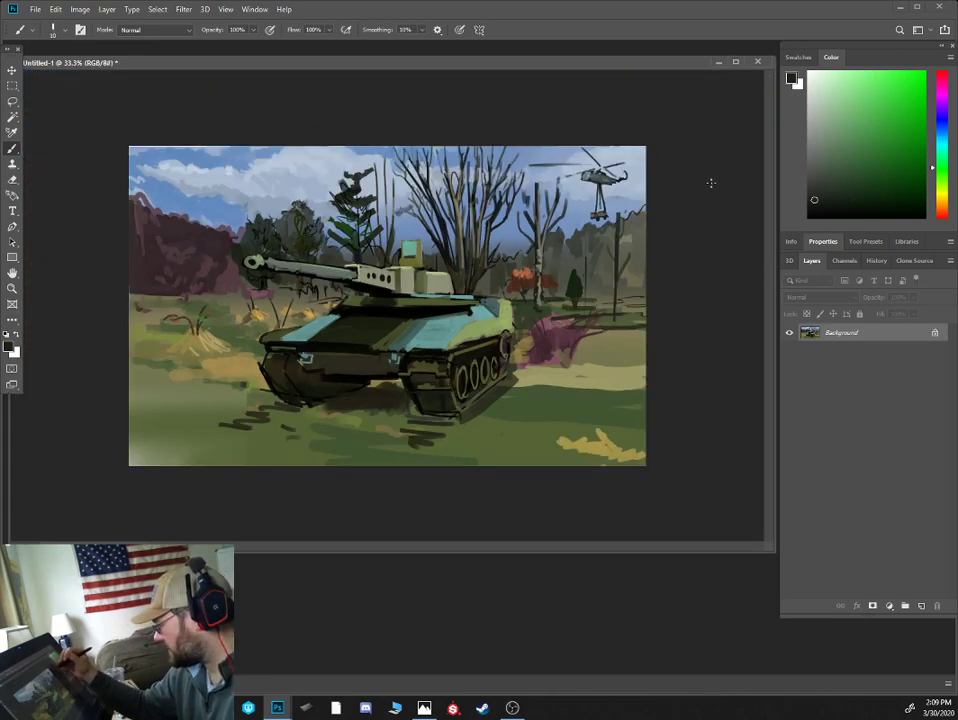
pyautogui.hotkey('ctrl', '+')
pyautogui.moveTo(545, 143)
pyautogui.mouseDown()
pyautogui.moveTo(553, 118)
pyautogui.moveTo(609, 161)
pyautogui.moveTo(613, 122)
pyautogui.mouseUp()
pyautogui.keyDown('alt'); pyautogui.click(619, 163); pyautogui.keyUp('alt')
pyautogui.press(']')
pyautogui.keyDown('alt'); pyautogui.click(613, 169); pyautogui.keyUp('alt')
pyautogui.keyDown('alt'); pyautogui.click(602, 154); pyautogui.keyUp('alt')
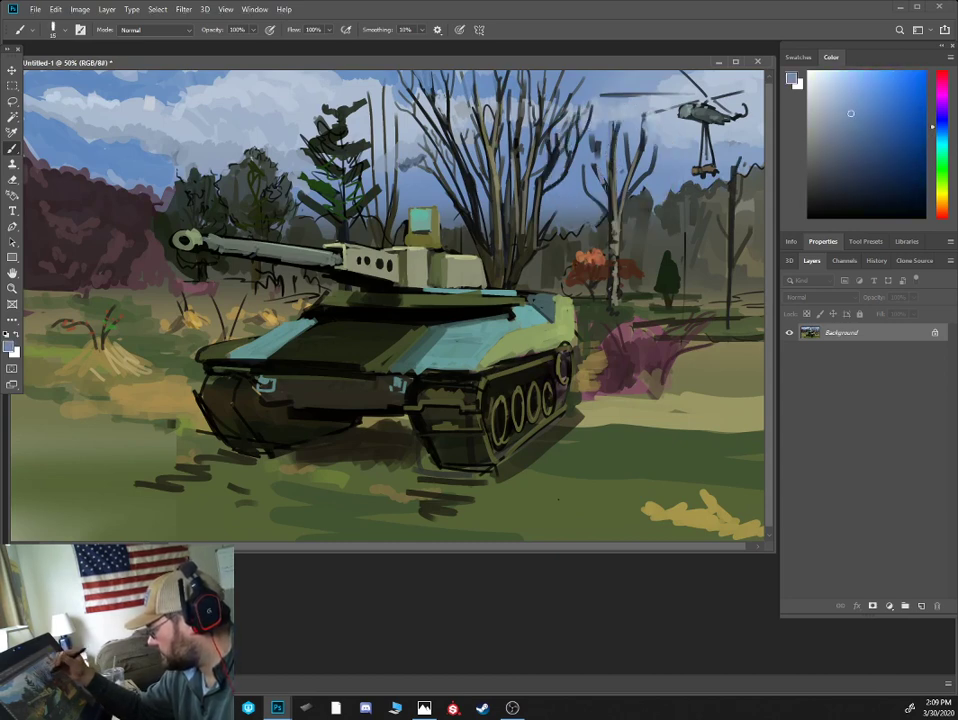
pyautogui.keyDown('alt'); pyautogui.click(607, 150); pyautogui.keyUp('alt')
# - Paint dark blue-gray branches on the tree below the helicopter at brush sizes 9 and 10
pyautogui.keyDown('alt'); pyautogui.click(654, 101); pyautogui.keyUp('alt')
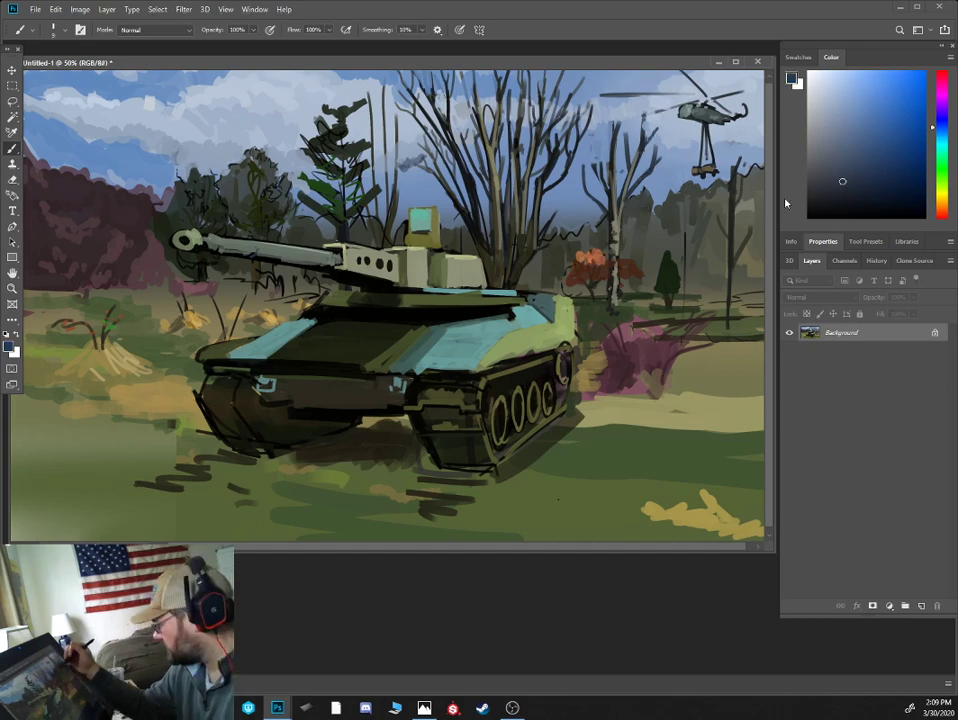
pyautogui.moveTo(412, 330); pyautogui.dragTo(400, 335)
pyautogui.press(']')
pyautogui.press(']')
pyautogui.moveTo(721, 172); pyautogui.dragTo(748, 143)
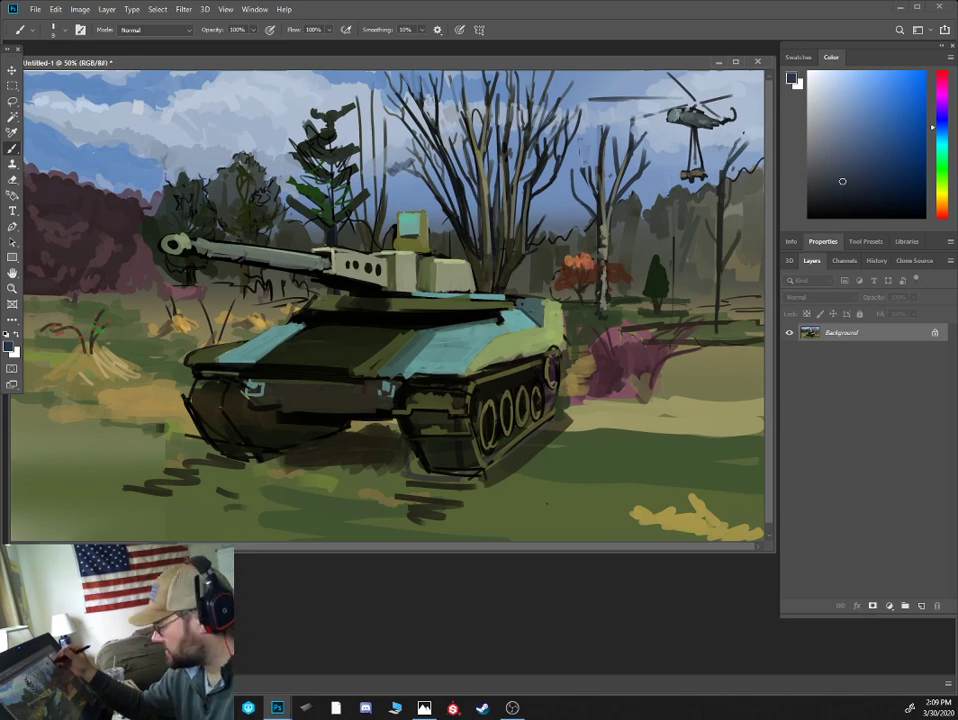
pyautogui.moveTo(567, 83); pyautogui.dragTo(541, 127)
pyautogui.moveTo(702, 154)
pyautogui.mouseDown()
pyautogui.moveTo(693, 136)
pyautogui.moveTo(725, 132)
pyautogui.mouseUp()
pyautogui.press(']')
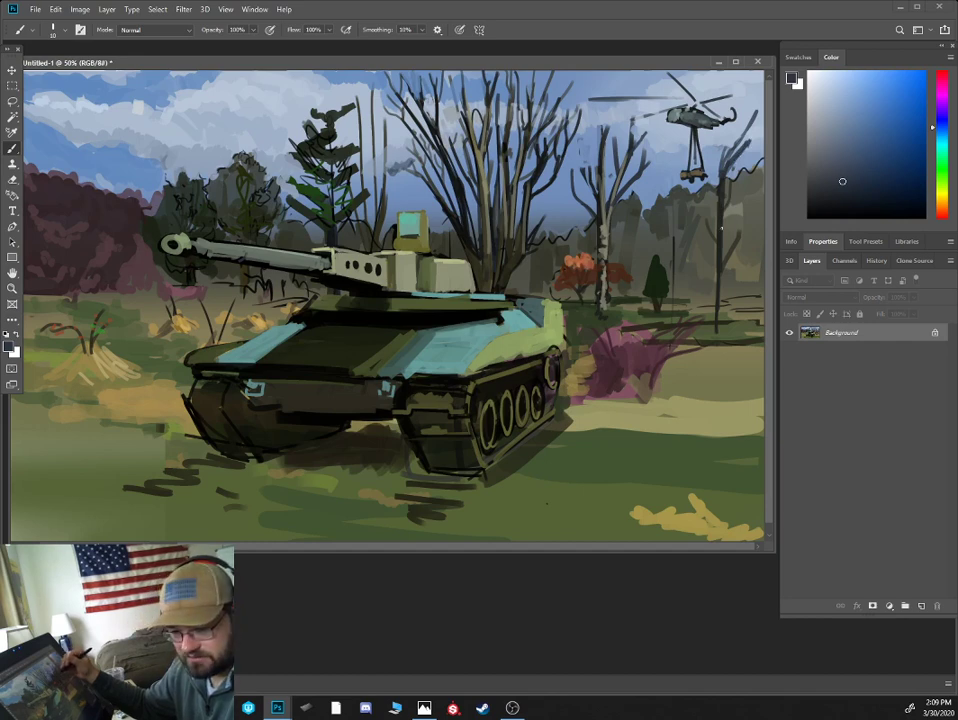
pyautogui.moveTo(725, 222); pyautogui.dragTo(738, 190)
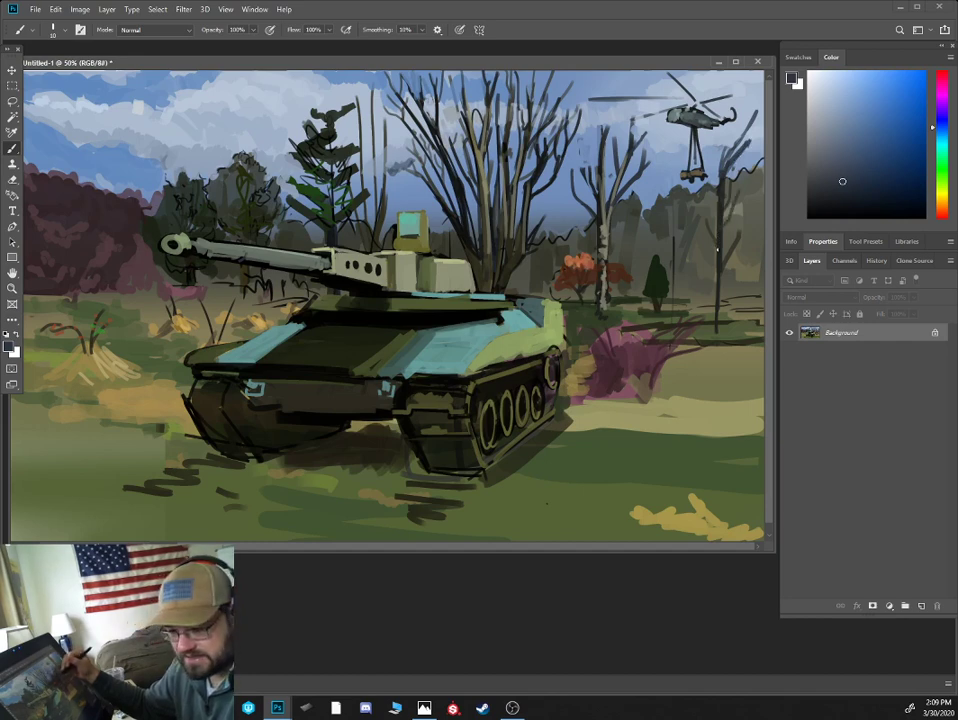
pyautogui.moveTo(537, 167); pyautogui.dragTo(531, 180)
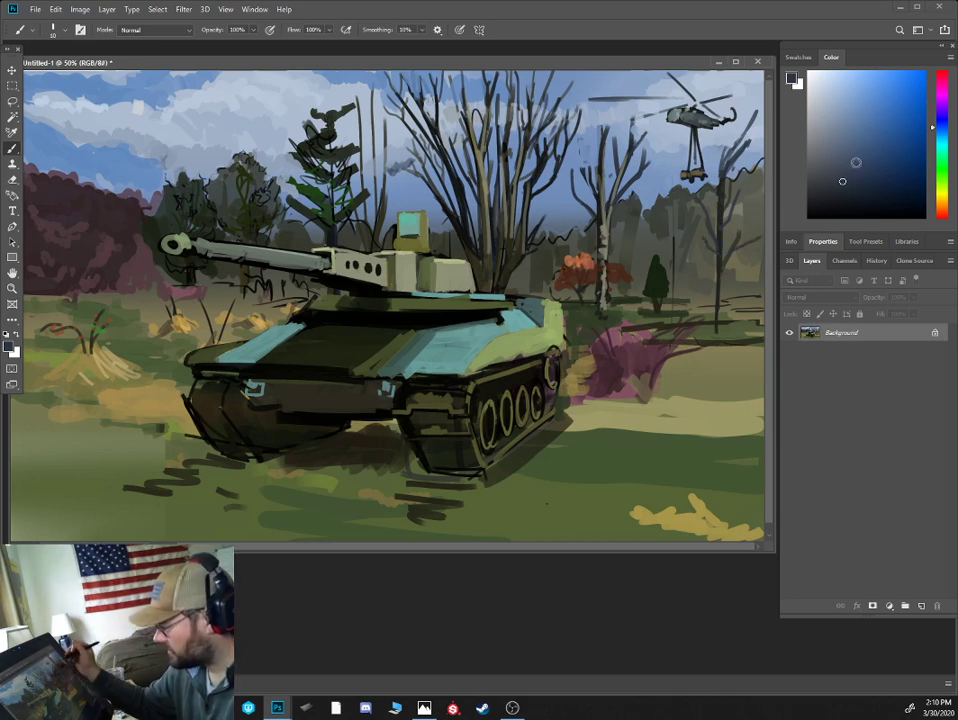
pyautogui.click(845, 185)
# - Rework the bark on the lower trunk by the red bush with sampled near-black and light gray at brush size 15
pyautogui.keyDown('alt'); pyautogui.click(605, 240); pyautogui.keyUp('alt')
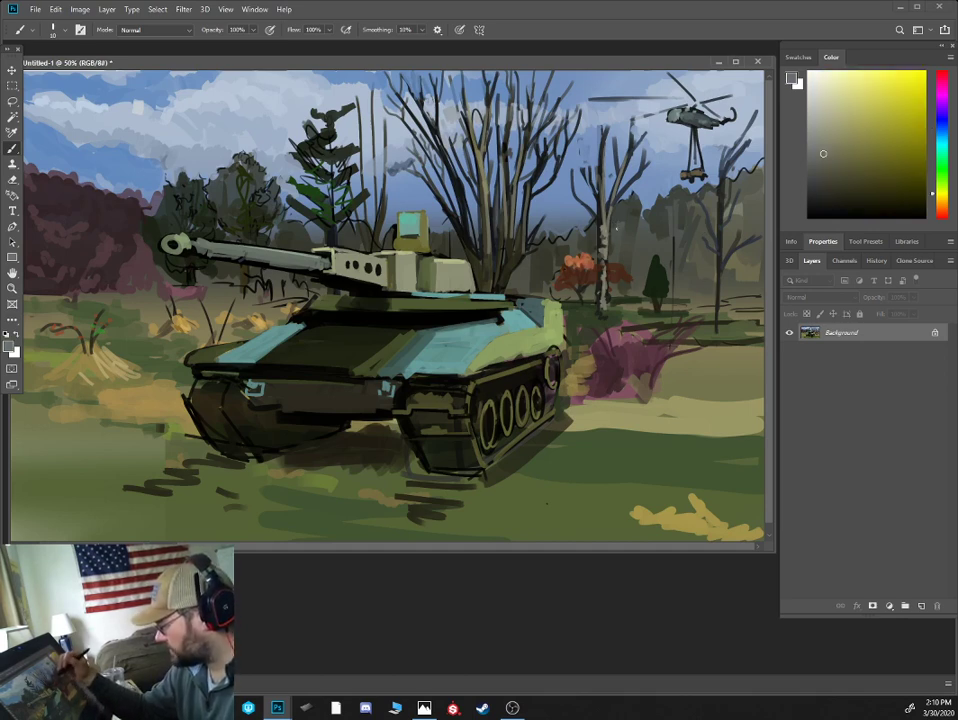
pyautogui.keyDown('alt'); pyautogui.click(609, 232); pyautogui.keyUp('alt')
pyautogui.keyDown('alt'); pyautogui.click(598, 232); pyautogui.keyUp('alt')
pyautogui.press(']')
pyautogui.moveTo(605, 218); pyautogui.dragTo(608, 268)
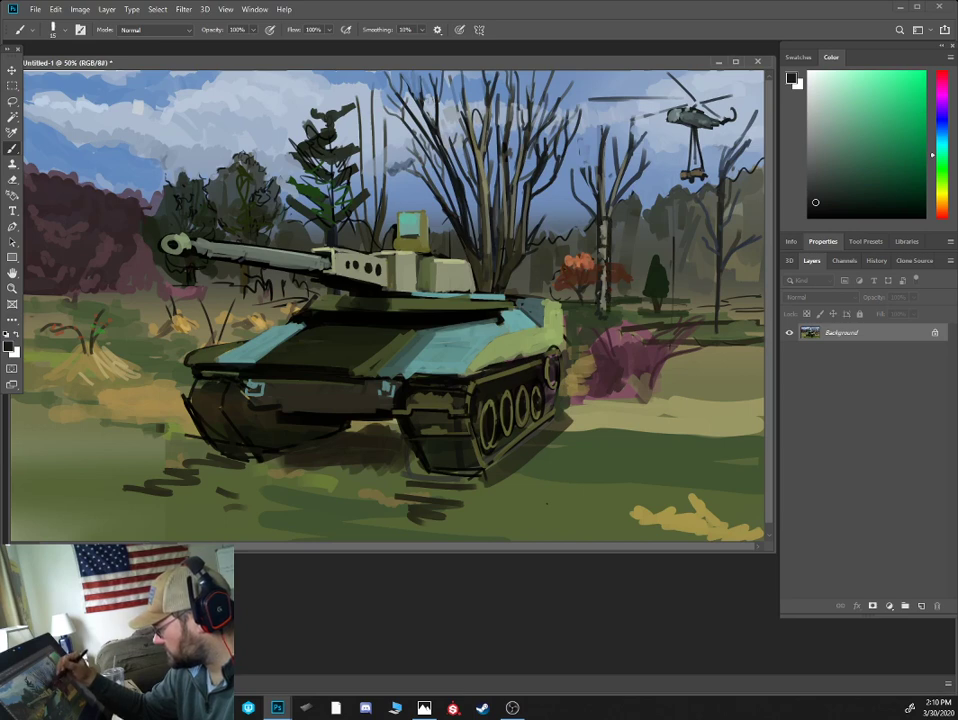
pyautogui.keyDown('alt'); pyautogui.click(450, 172); pyautogui.keyUp('alt')
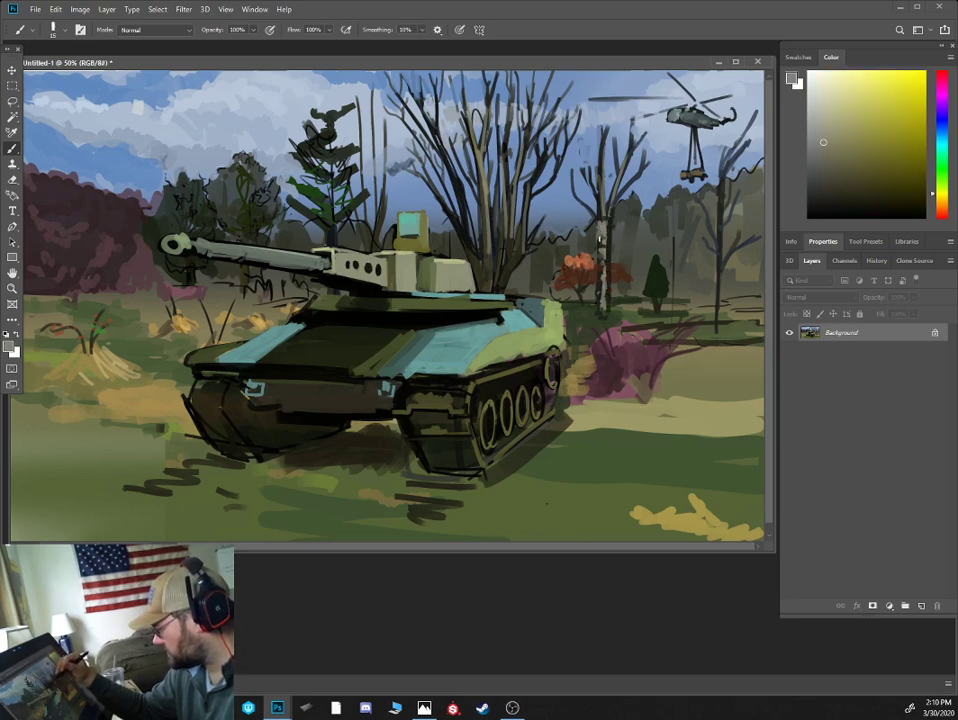
pyautogui.moveTo(450, 204); pyautogui.dragTo(448, 220)
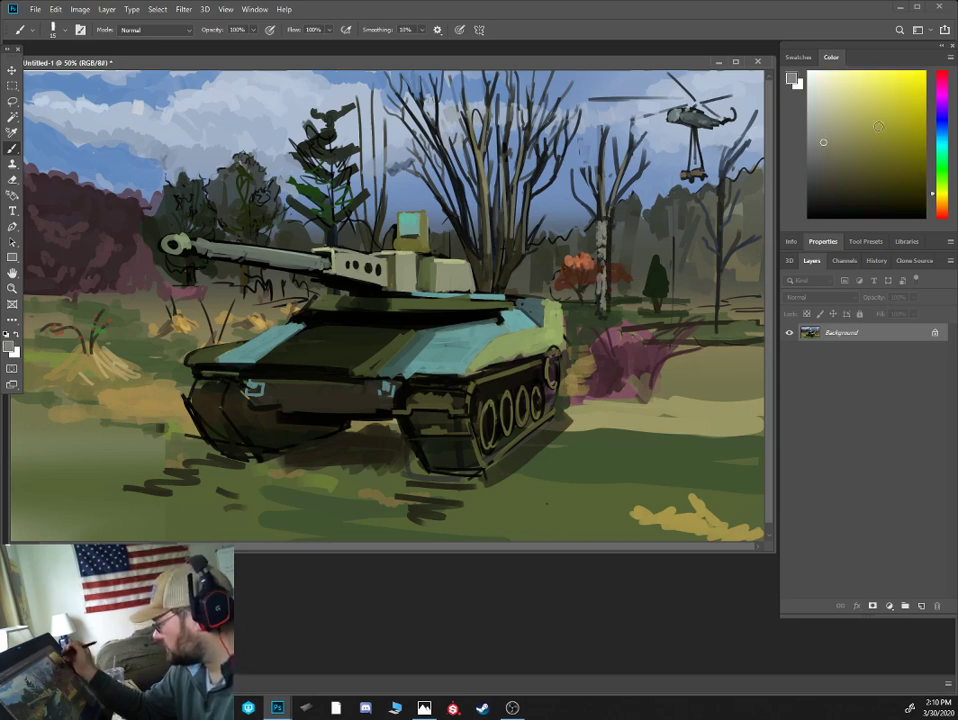
# - Add olive highlights to the upper trunk and branches of the tree by the red bush at brush size 10
pyautogui.click(855, 135)
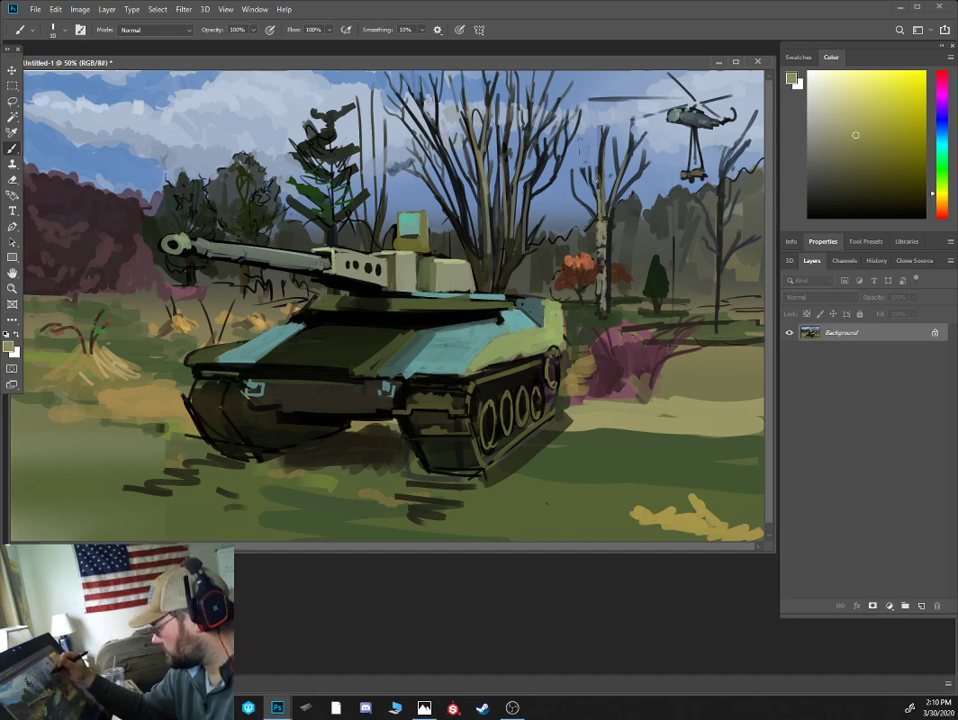
pyautogui.click(856, 165)
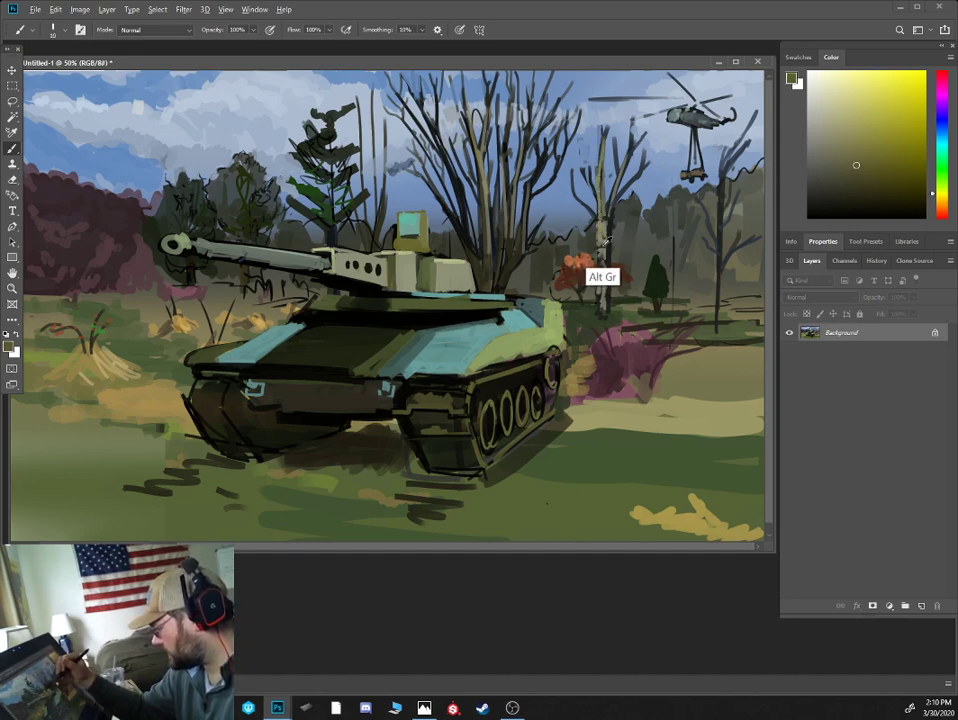
pyautogui.keyDown('alt'); pyautogui.click(451, 181); pyautogui.keyUp('alt')
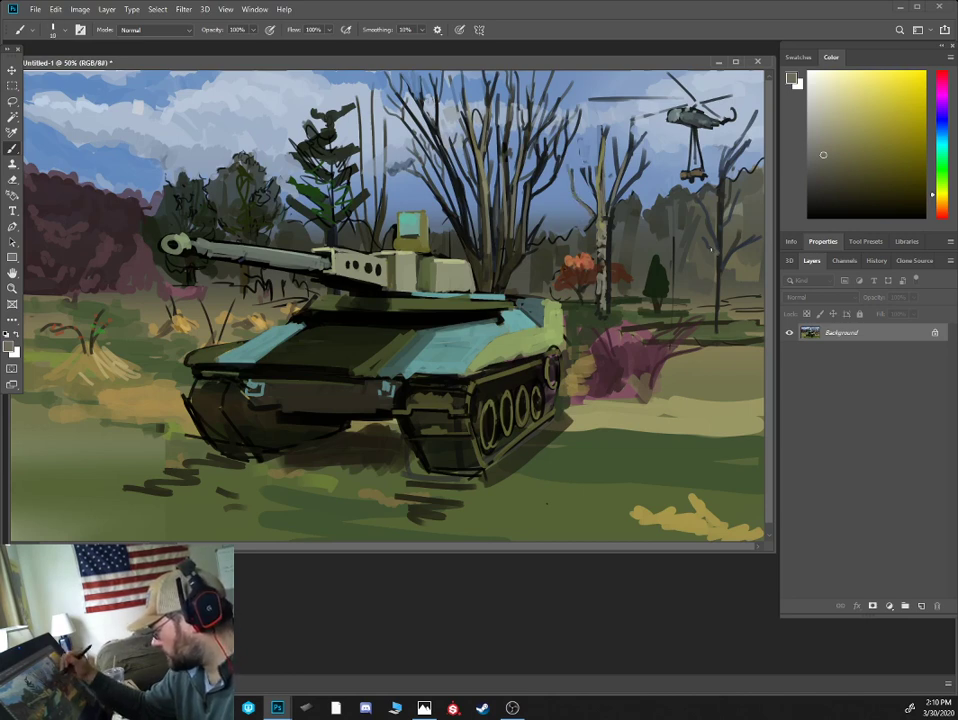
# - Highlight the trunk and branches of the tree below the helicopter with light olive at brush size 9
pyautogui.click(851, 137)
pyautogui.press('[')
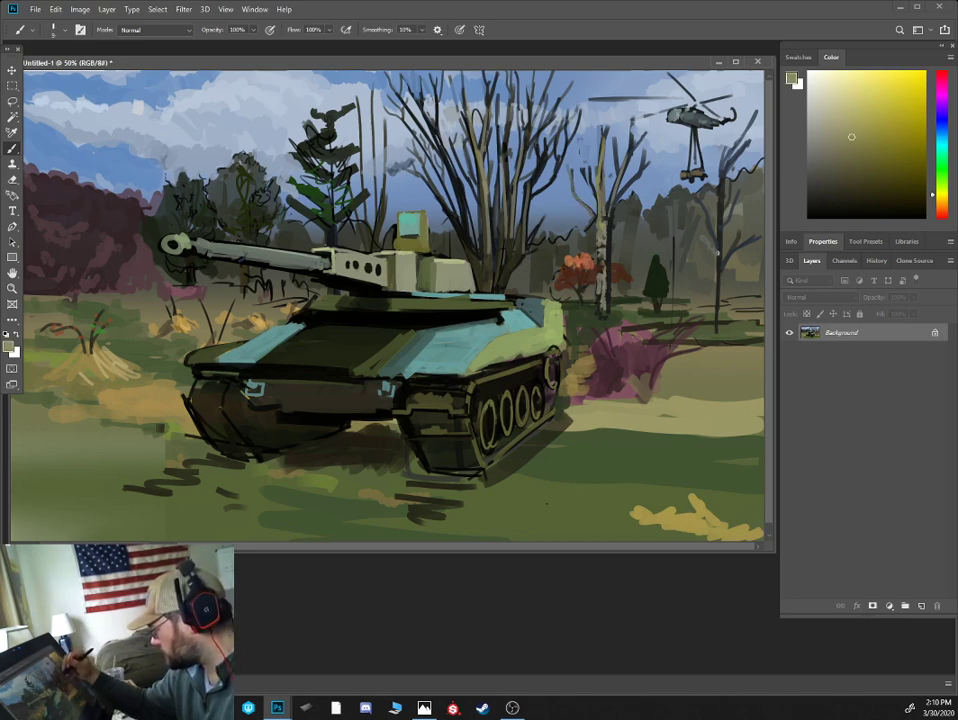
pyautogui.moveTo(717, 250)
pyautogui.mouseDown()
pyautogui.moveTo(718, 299)
pyautogui.moveTo(738, 234)
pyautogui.mouseUp()
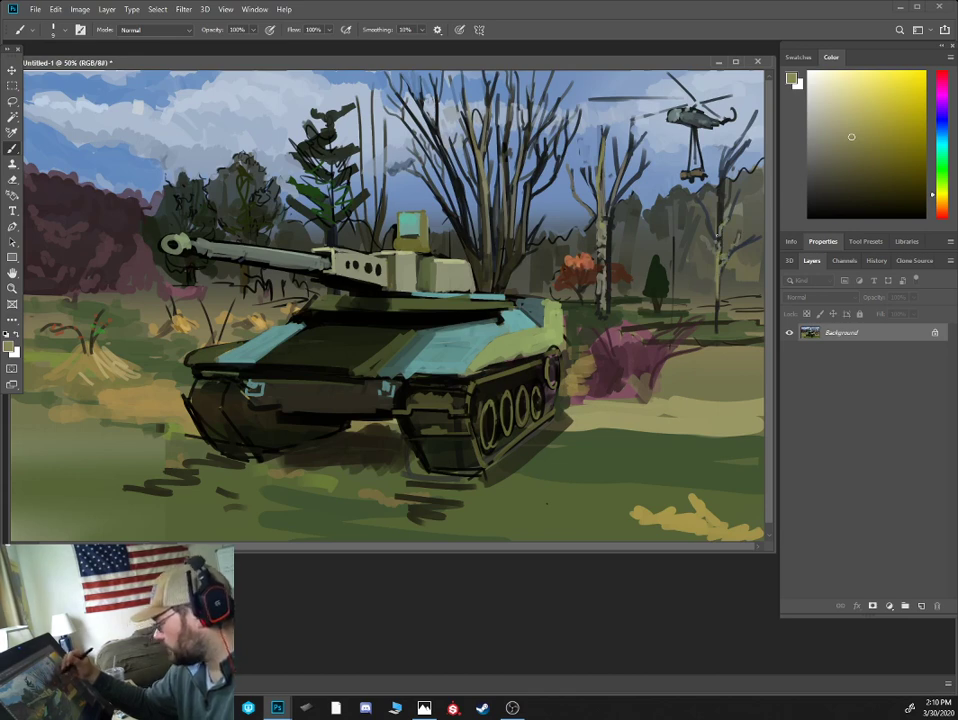
# - Open the recent files StoriesByTheFire.psd and dust2.psd for viewing, and close both without changes
pyautogui.click(38, 11)
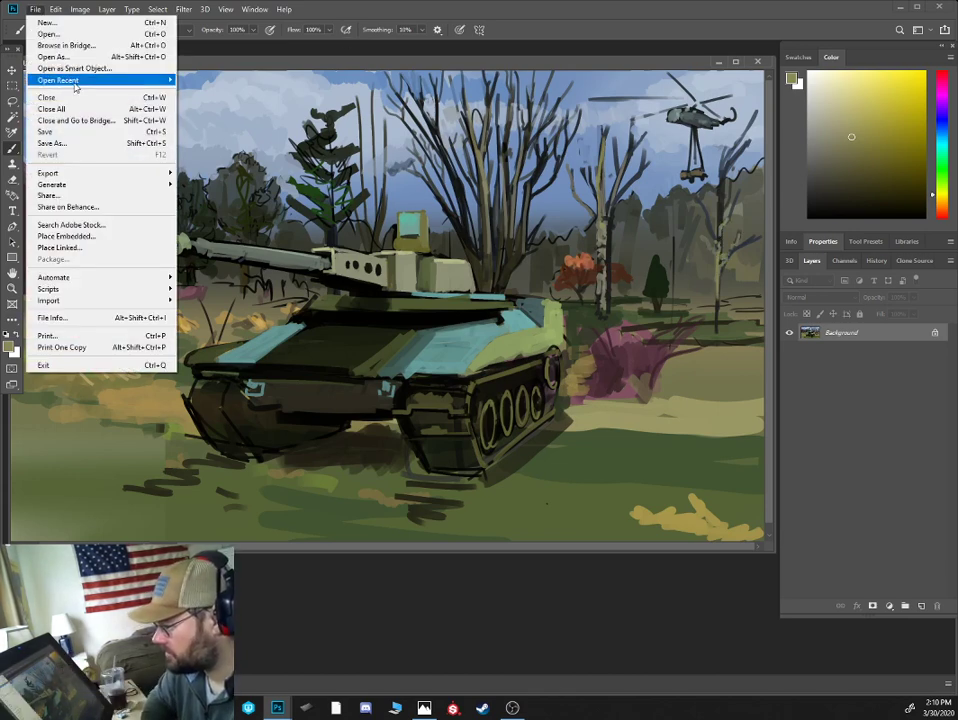
pyautogui.moveTo(80, 80)
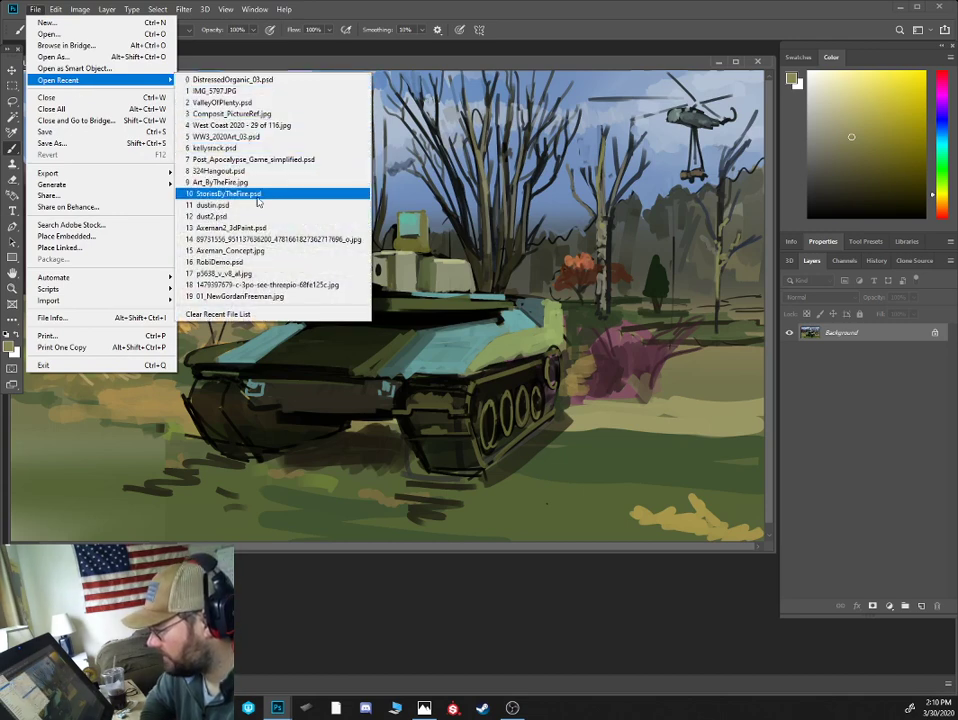
pyautogui.click(258, 202)
pyautogui.click(35, 9)
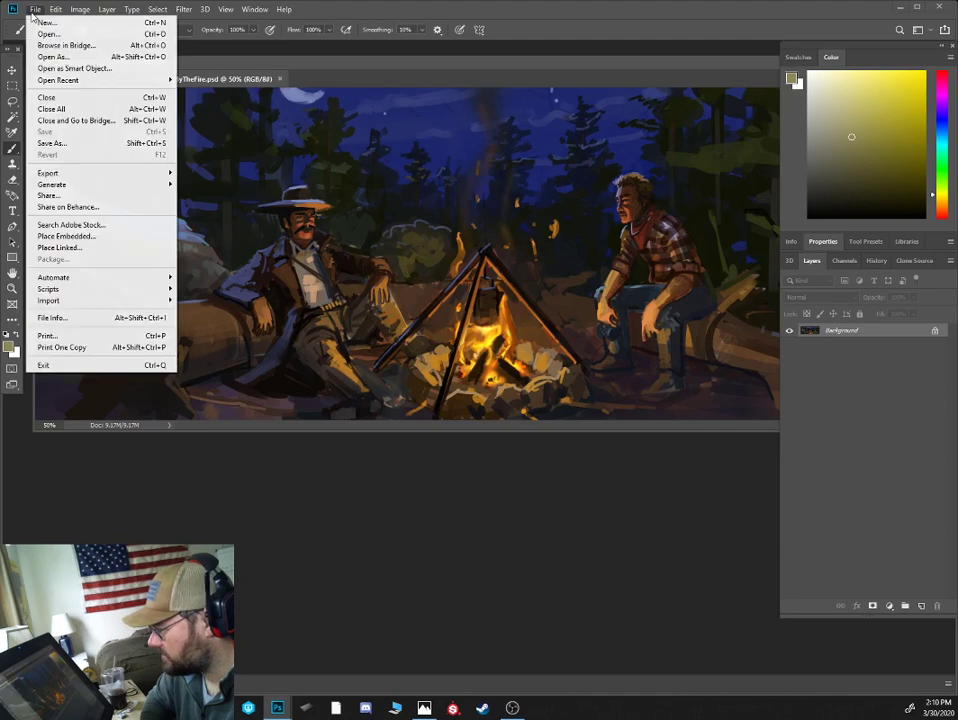
pyautogui.moveTo(124, 83)
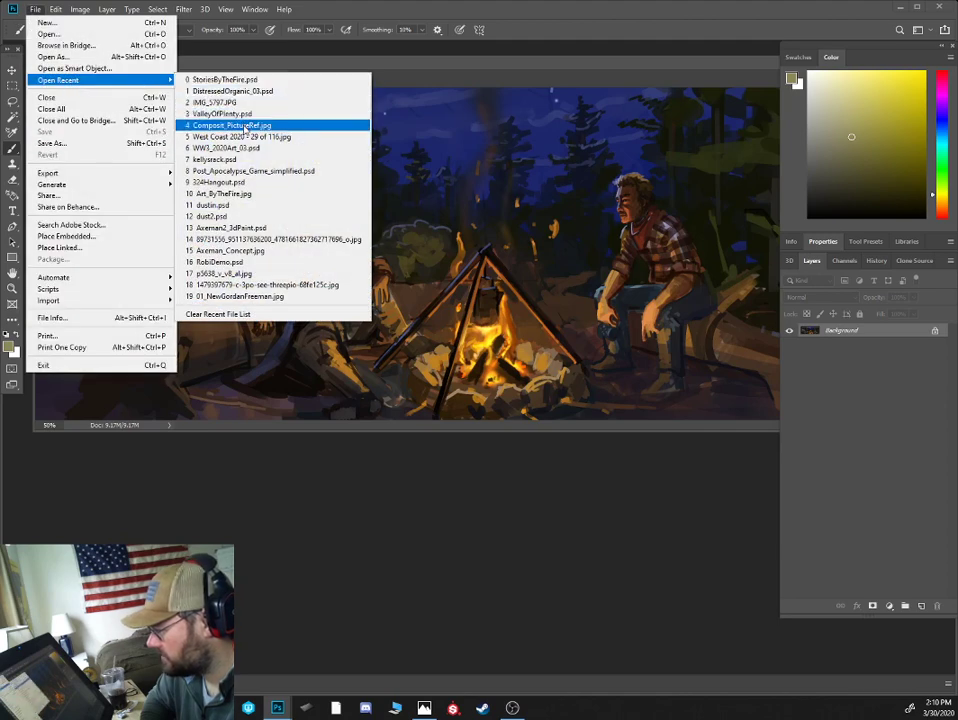
pyautogui.click(224, 217)
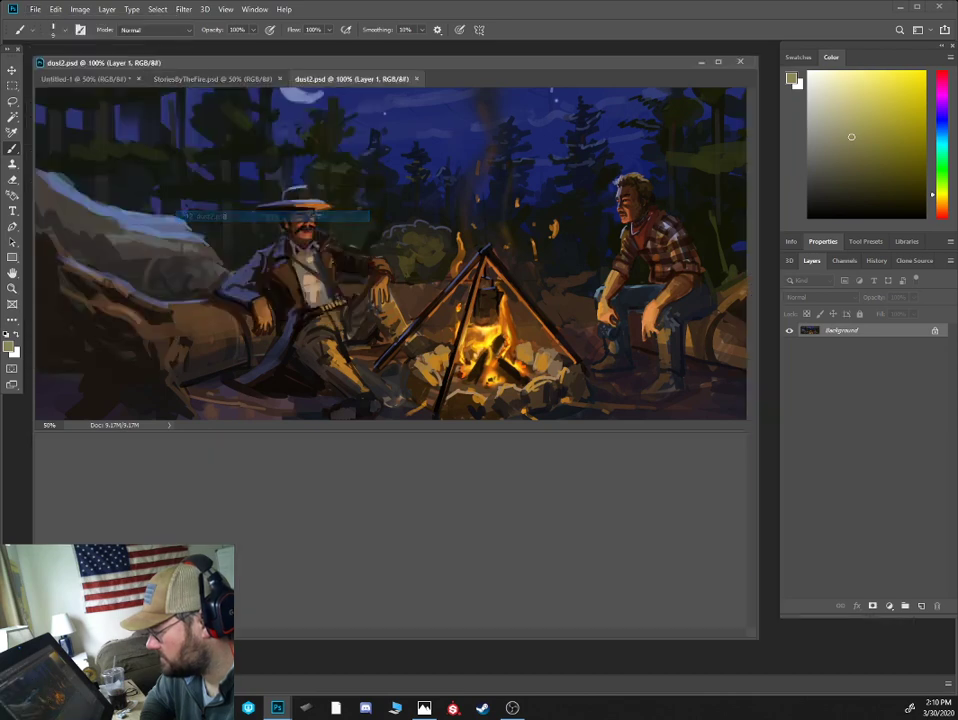
pyautogui.click(415, 79)
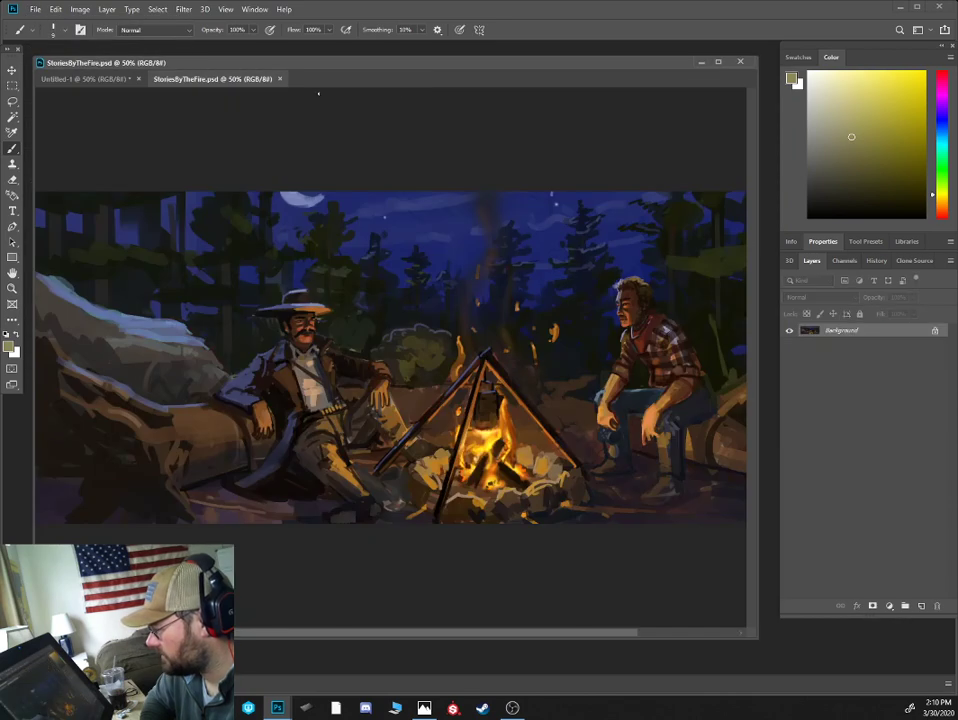
pyautogui.click(280, 78)
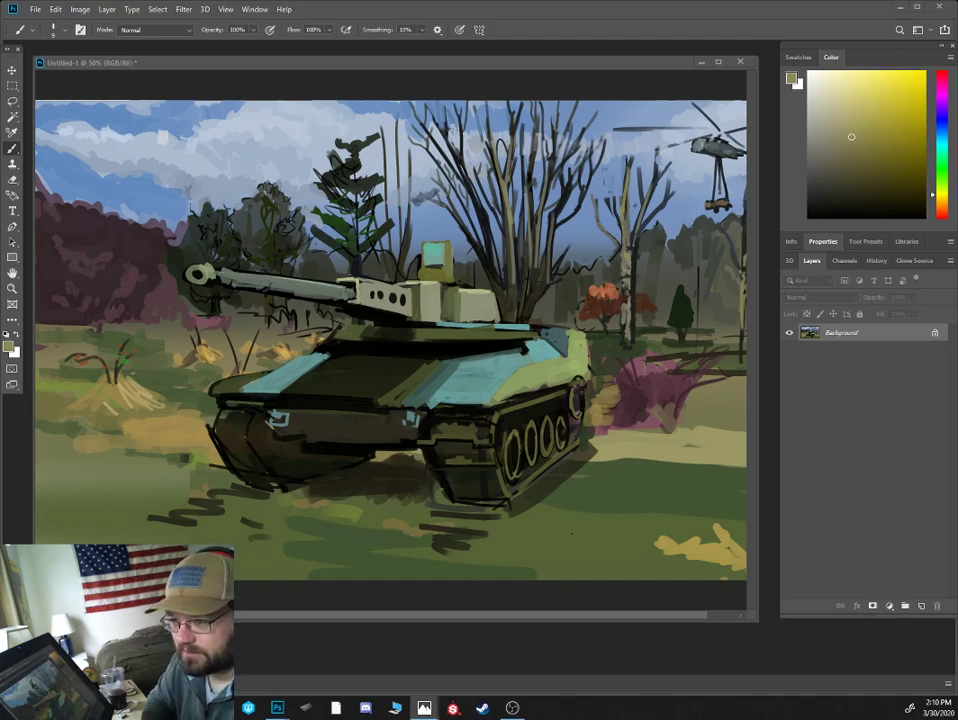
# - View the fan art image ArtOfCraft_FanArt_fbpost.jpg in Photos, and return to the tank painting in Photoshop
pyautogui.moveTo(0, 8); pyautogui.dragTo(520, 5)
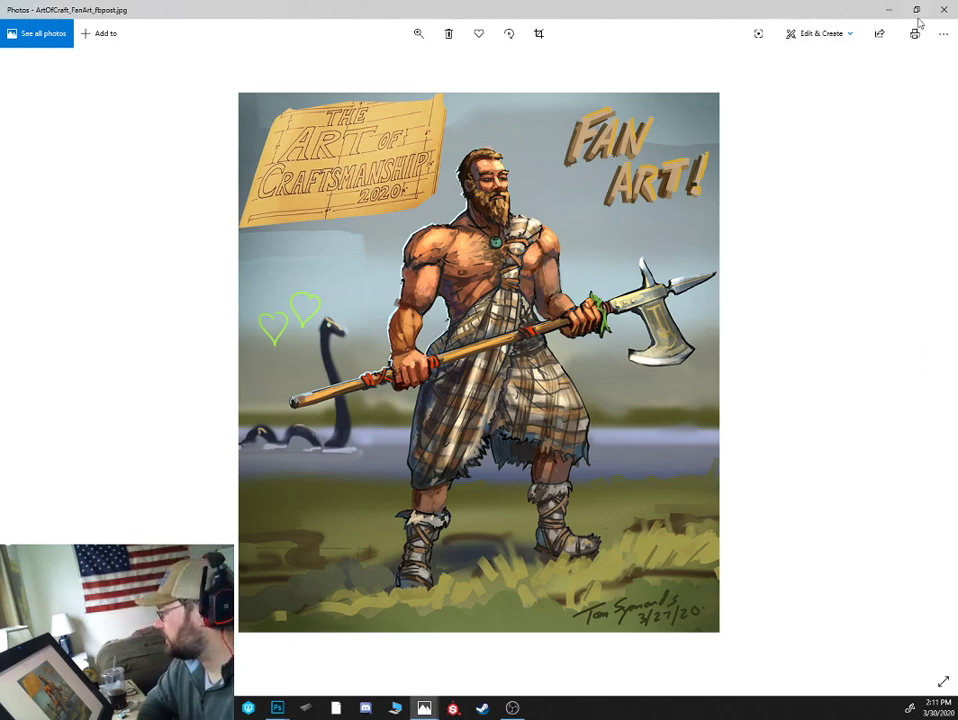
pyautogui.moveTo(919, 20)
pyautogui.mouseDown()
pyautogui.moveTo(434, 120)
pyautogui.moveTo(712, 130)
pyautogui.moveTo(736, 109)
pyautogui.moveTo(805, 110)
pyautogui.moveTo(796, 110)
pyautogui.mouseUp()
pyautogui.click(868, 96)
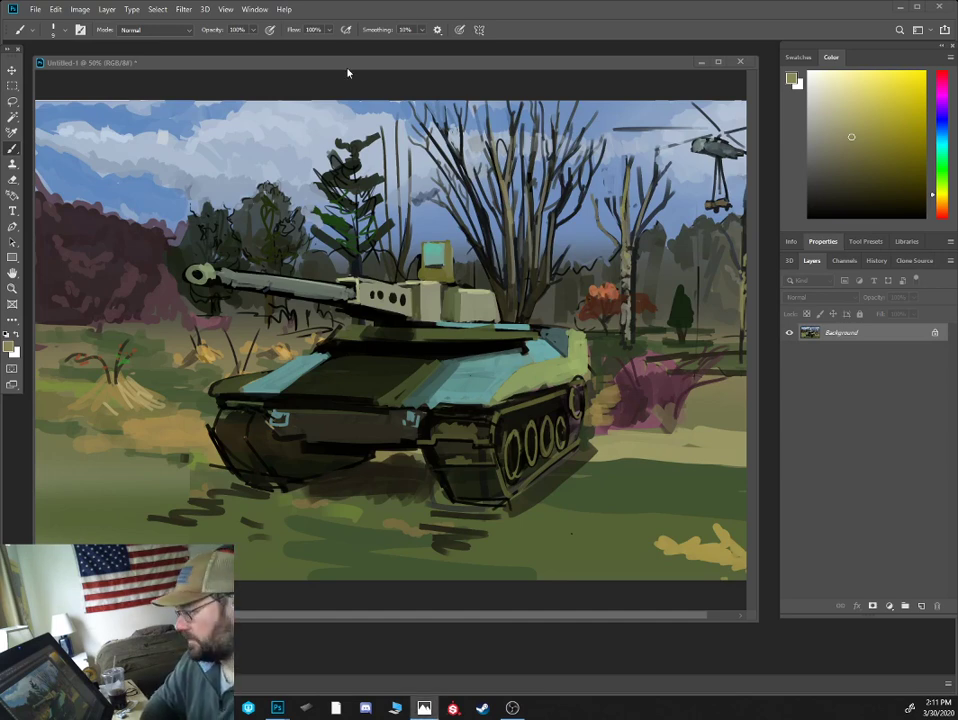
# - Flip the whole tank painting horizontally
pyautogui.hotkey('ctrl', '-')
pyautogui.click(80, 9)
pyautogui.moveTo(90, 124)
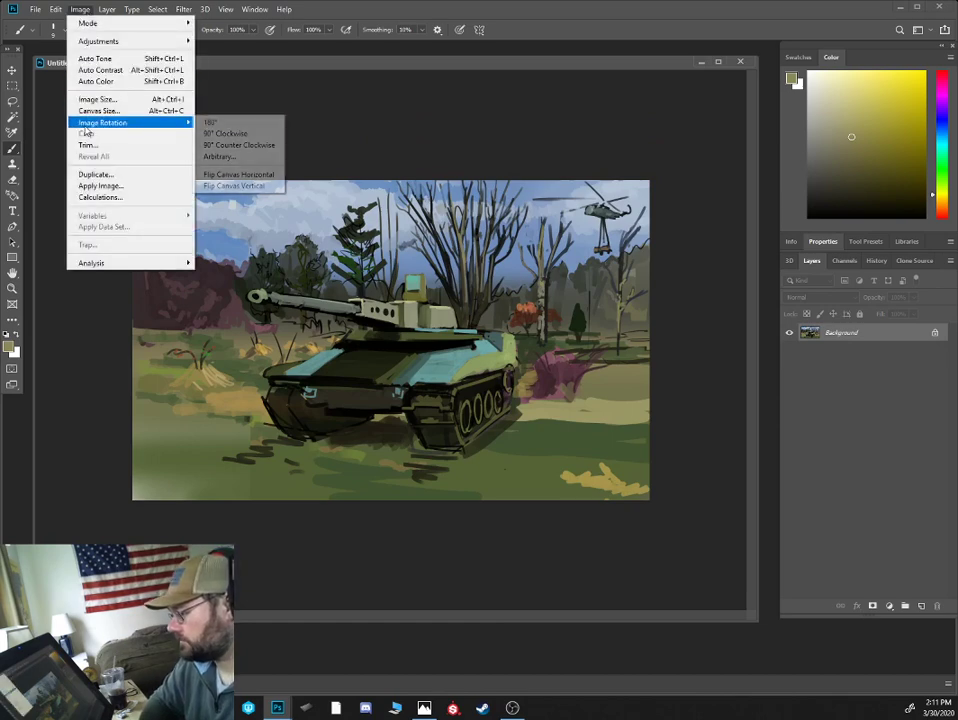
pyautogui.click(242, 174)
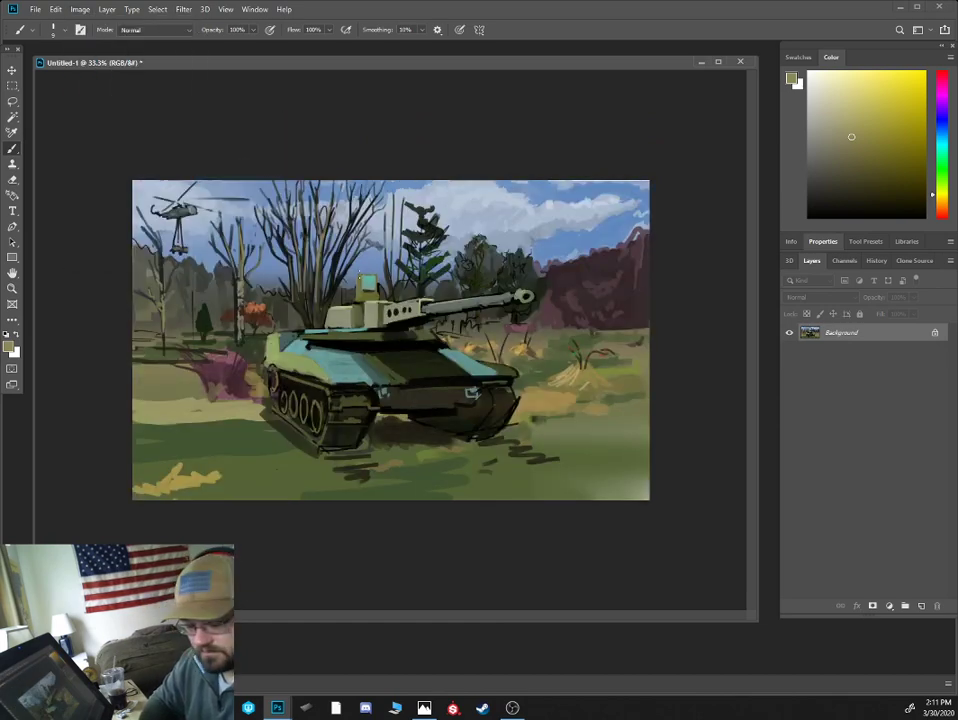
# - Brighten the painting with Levels by setting the white input level to 209
pyautogui.hotkey('ctrl', 'l')
pyautogui.moveTo(277, 418); pyautogui.dragTo(251, 422)
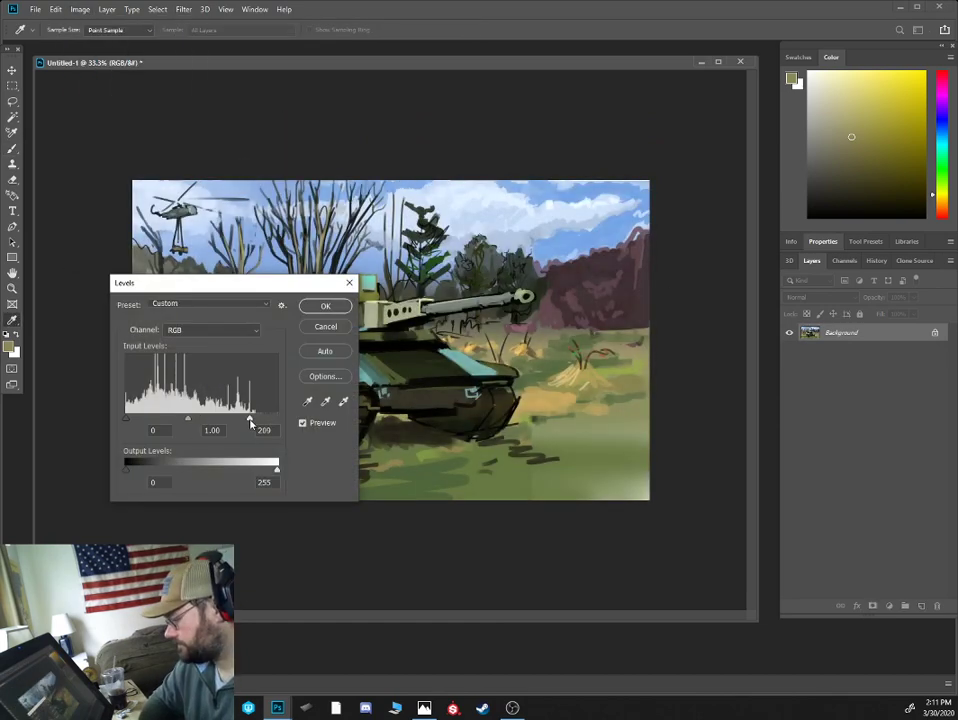
pyautogui.click(325, 306)
# - Retouch the helicopter's body and rotor mast with sampled dark teal-gray at brush sizes 8 and 7
pyautogui.press('b')
pyautogui.hotkey('ctrl', '+')
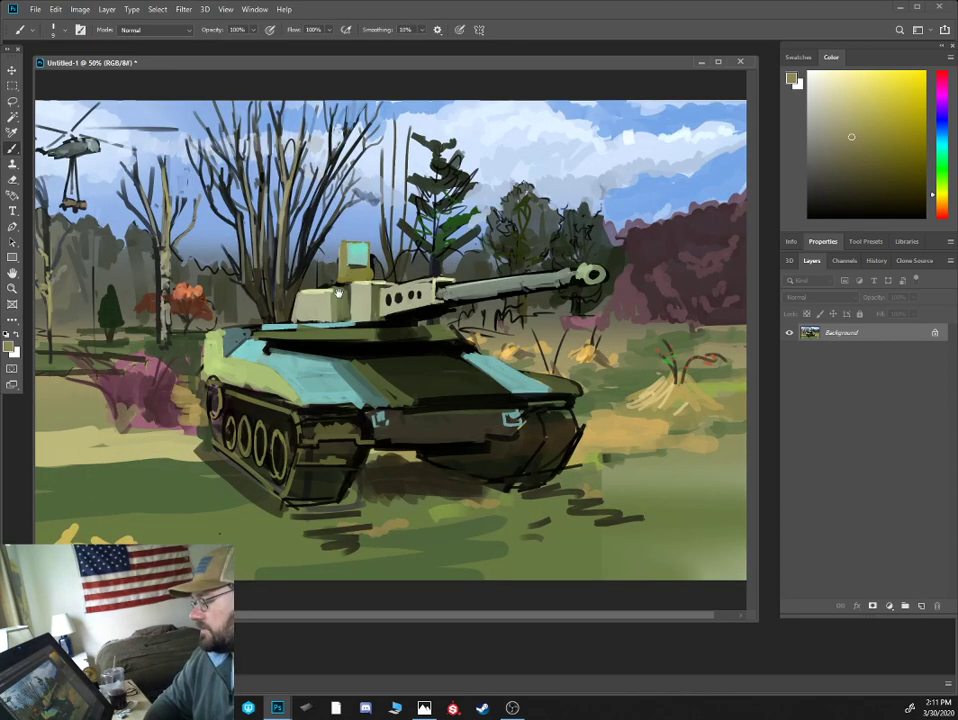
pyautogui.moveTo(338, 292); pyautogui.dragTo(370, 295)
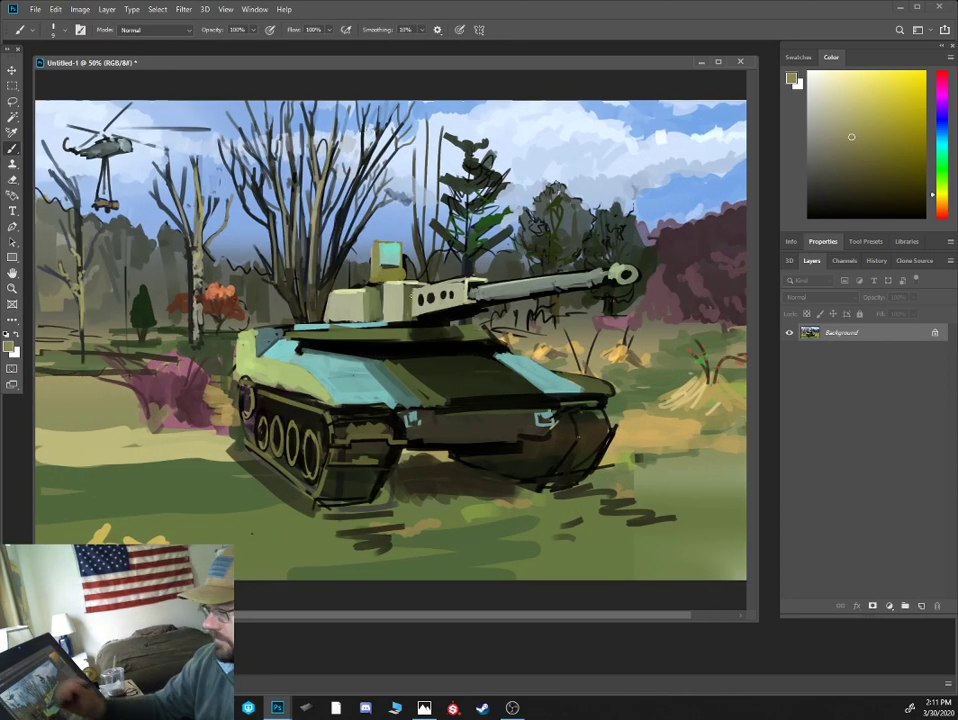
pyautogui.keyDown('alt'); pyautogui.click(106, 149); pyautogui.keyUp('alt')
pyautogui.click(828, 184)
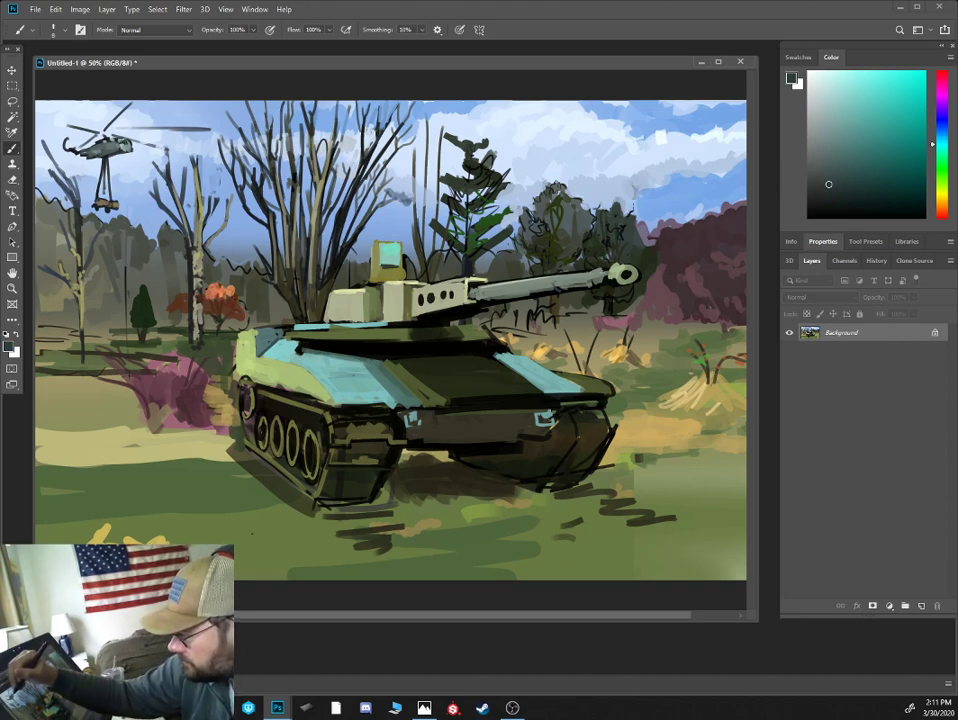
pyautogui.keyDown('alt'); pyautogui.click(92, 110); pyautogui.keyUp('alt')
pyautogui.keyDown('alt'); pyautogui.click(88, 112); pyautogui.keyUp('alt')
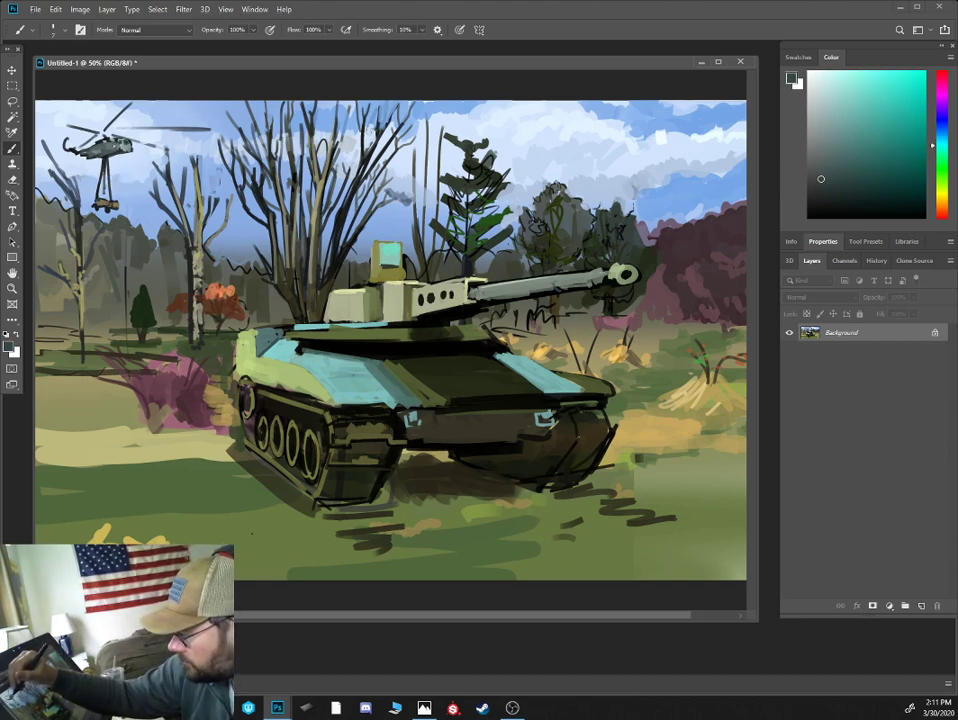
# - Refine the helicopter's tail and rear fuselage with sampled dark blue-gray at brush sizes 7 and 8
pyautogui.keyDown('alt'); pyautogui.click(82, 140); pyautogui.keyUp('alt')
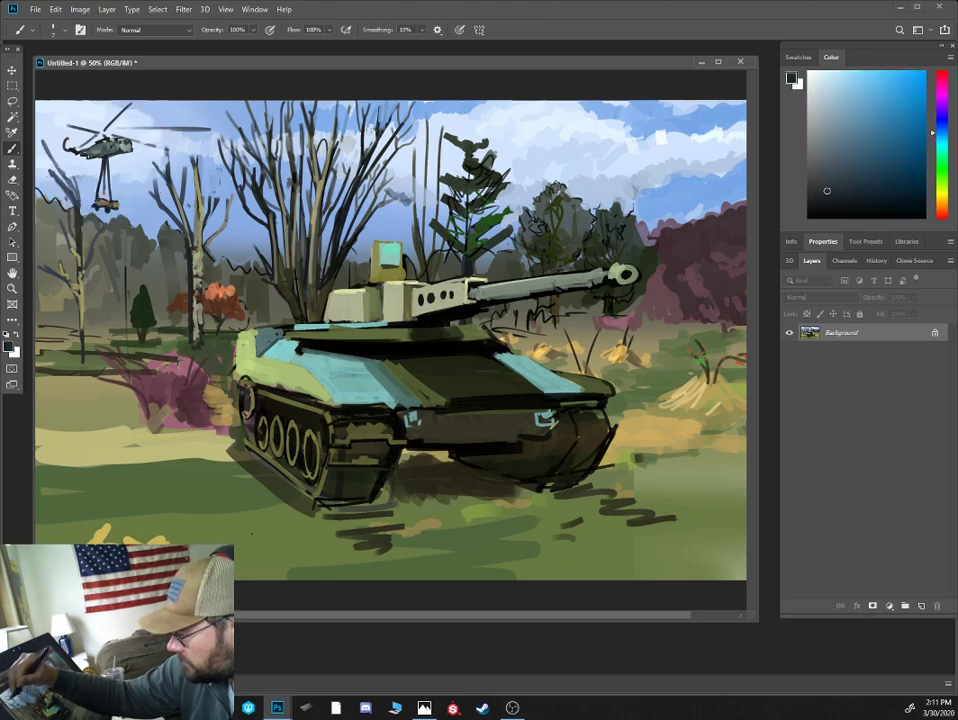
pyautogui.keyDown('alt'); pyautogui.click(72, 141); pyautogui.keyUp('alt')
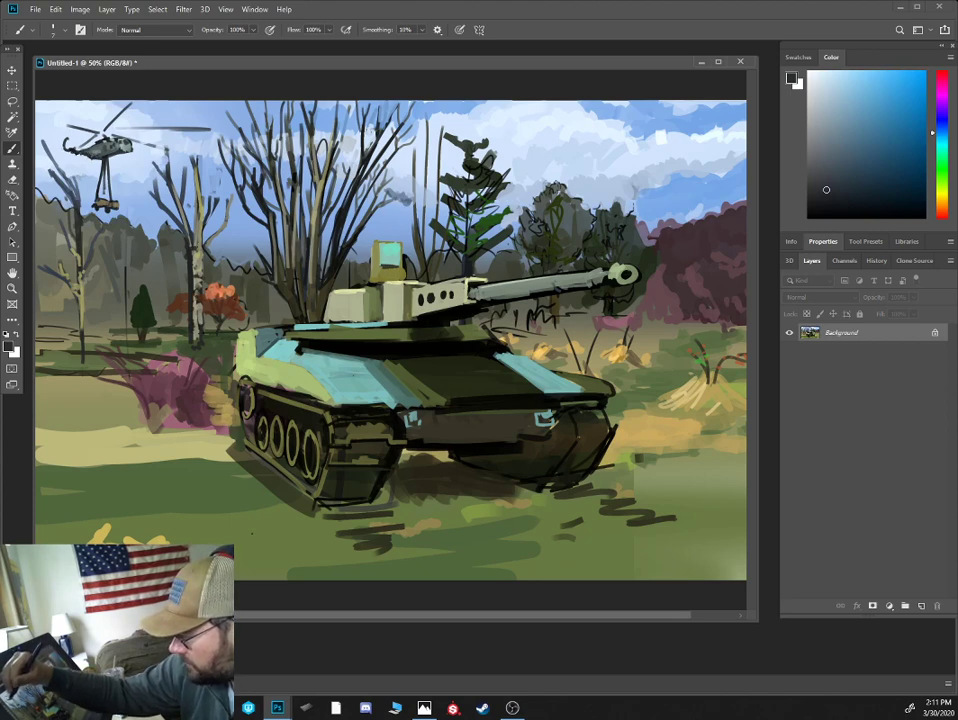
pyautogui.moveTo(70, 142); pyautogui.dragTo(66, 152)
pyautogui.keyDown('alt'); pyautogui.click(74, 177); pyautogui.keyUp('alt')
pyautogui.keyDown('alt'); pyautogui.click(76, 146); pyautogui.keyUp('alt')
pyautogui.press(']')
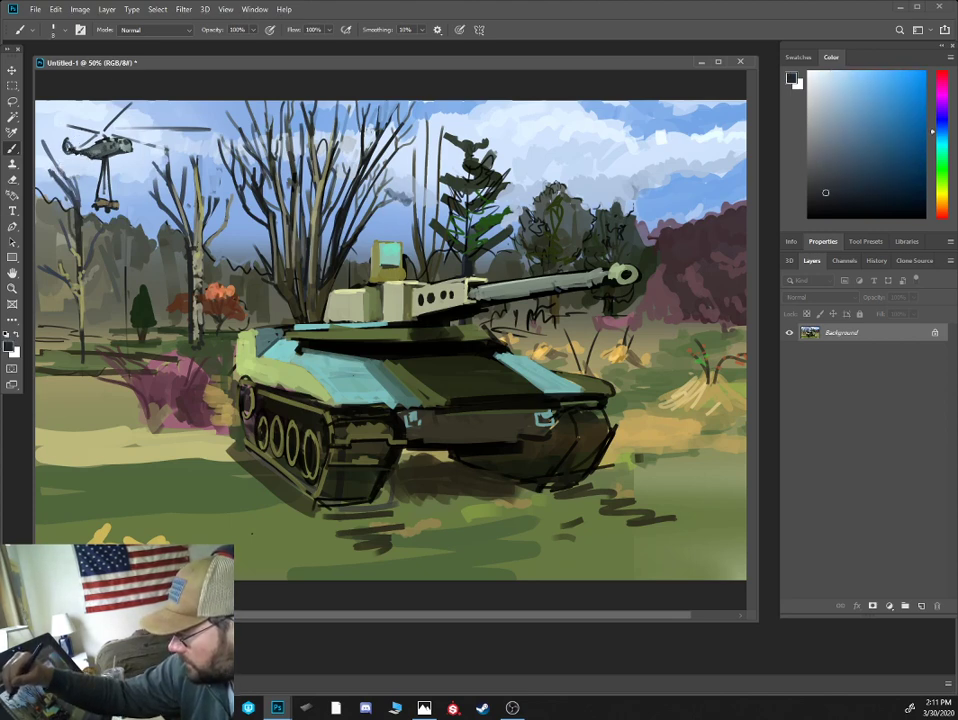
# - Paint a light blue-gray motion blur over the helicopter's rotors at brush size 20, and rework the blades with a smaller brush
pyautogui.keyDown('alt'); pyautogui.click(72, 156); pyautogui.keyUp('alt')
pyautogui.keyDown('alt'); pyautogui.click(70, 159); pyautogui.keyUp('alt')
pyautogui.press(']')
pyautogui.press(']')
pyautogui.press(']')
pyautogui.moveTo(70, 153)
pyautogui.mouseDown()
pyautogui.moveTo(90, 129)
pyautogui.moveTo(162, 123)
pyautogui.mouseUp()
pyautogui.keyDown('alt'); pyautogui.click(50, 110); pyautogui.keyUp('alt')
pyautogui.press(']')
pyautogui.moveTo(135, 121); pyautogui.dragTo(64, 119)
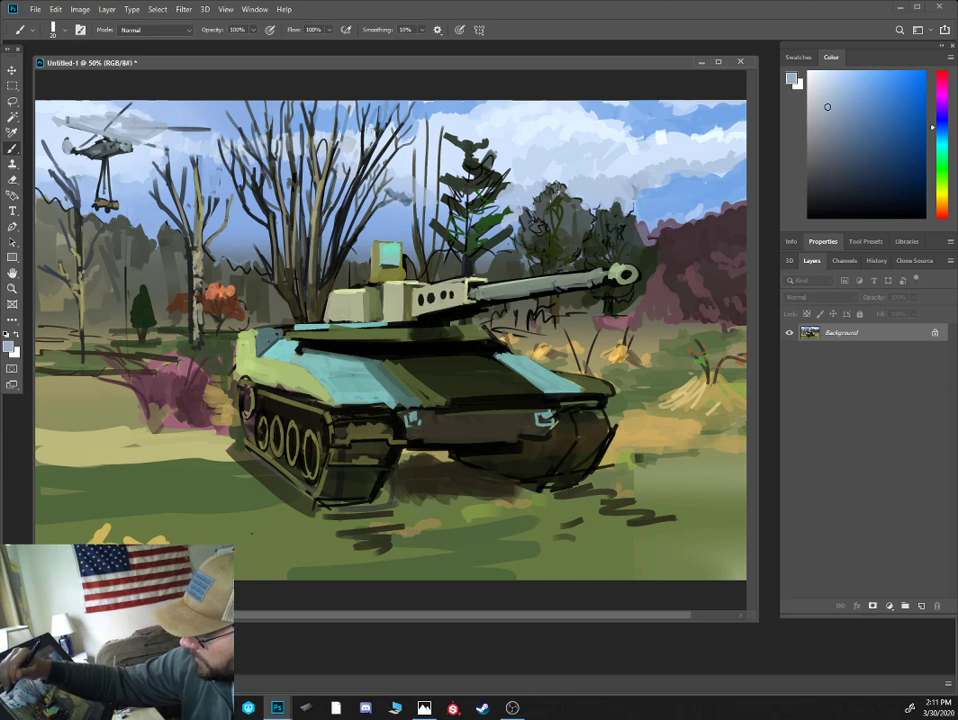
pyautogui.keyDown('alt'); pyautogui.click(181, 128); pyautogui.keyUp('alt')
pyautogui.press('[')
pyautogui.press('[')
pyautogui.moveTo(163, 130); pyautogui.dragTo(105, 128)
# - Add pale cyan highlights to the front of the helicopter's body at brush size 8
pyautogui.press('[')
pyautogui.keyDown('alt'); pyautogui.click(122, 146); pyautogui.keyUp('alt')
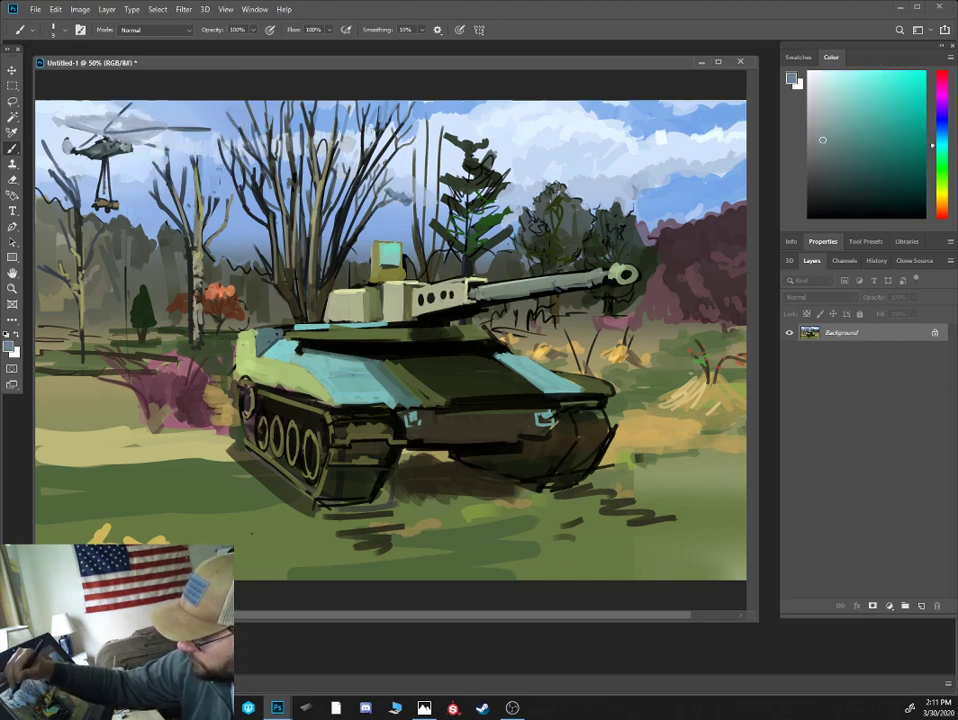
pyautogui.keyDown('alt'); pyautogui.click(122, 142); pyautogui.keyUp('alt')
pyautogui.click(824, 75)
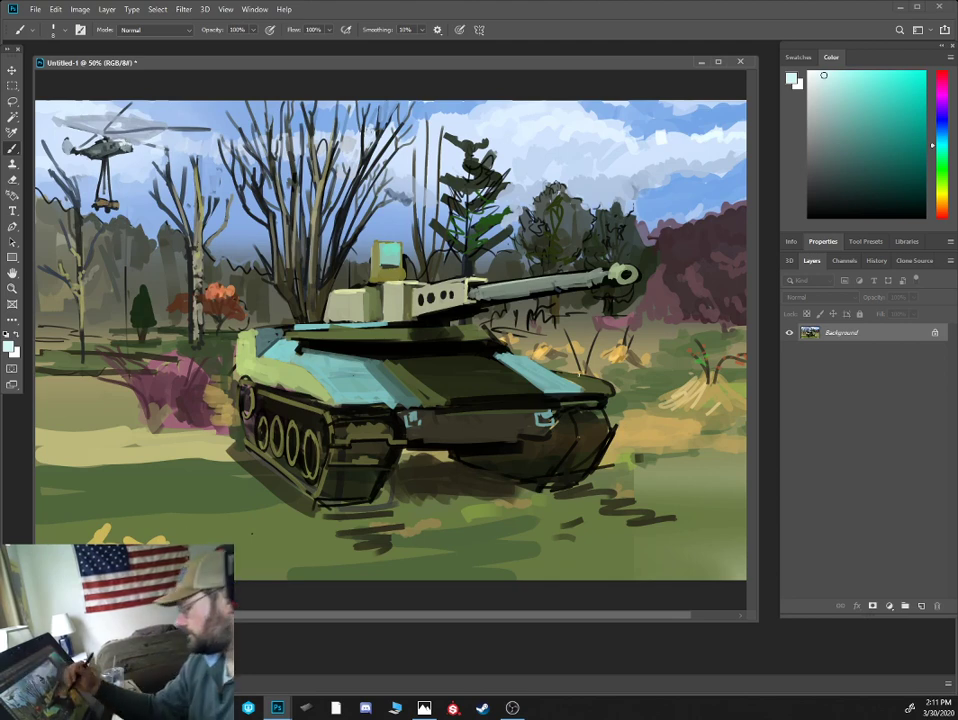
# - Cover the cyan hull panel below the gun barrel with sampled light green, and touch up the barrel and turret sight at brush size 15
pyautogui.keyDown('alt'); pyautogui.click(342, 366); pyautogui.keyUp('alt')
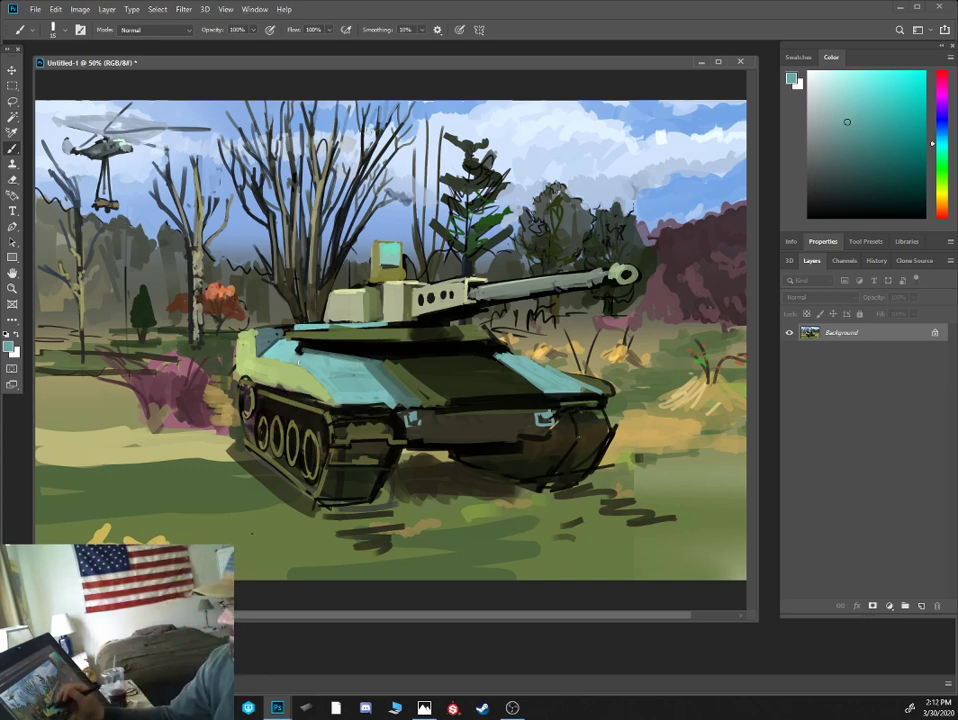
pyautogui.keyDown('alt'); pyautogui.click(430, 370); pyautogui.keyUp('alt')
pyautogui.keyDown('alt'); pyautogui.click(302, 374); pyautogui.keyUp('alt')
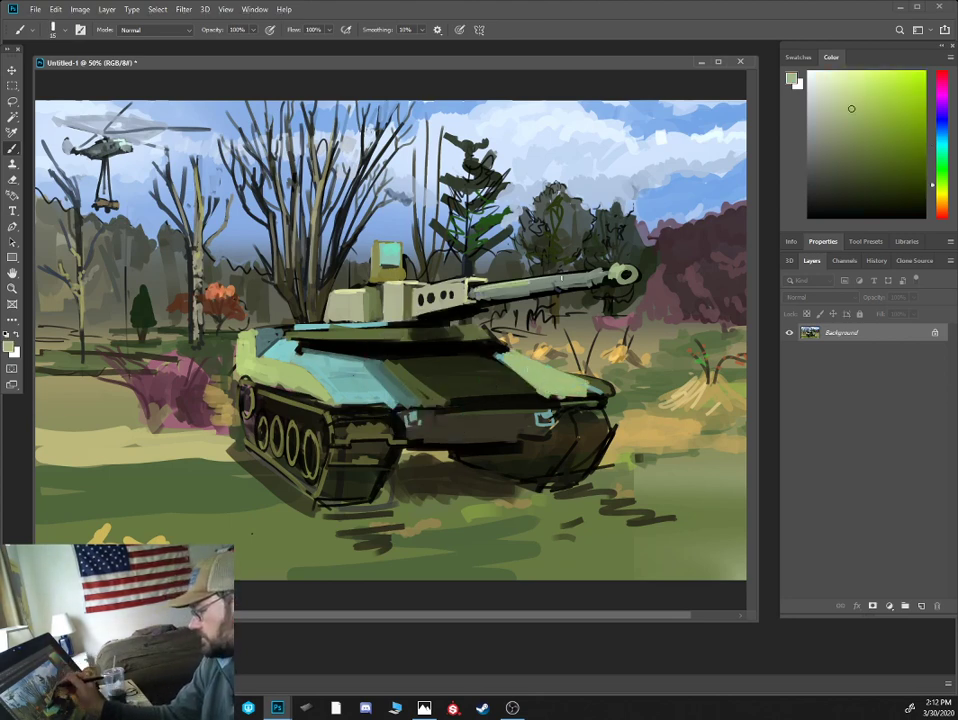
pyautogui.keyDown('alt'); pyautogui.click(515, 283); pyautogui.keyUp('alt')
pyautogui.keyDown('alt'); pyautogui.click(381, 265); pyautogui.keyUp('alt')
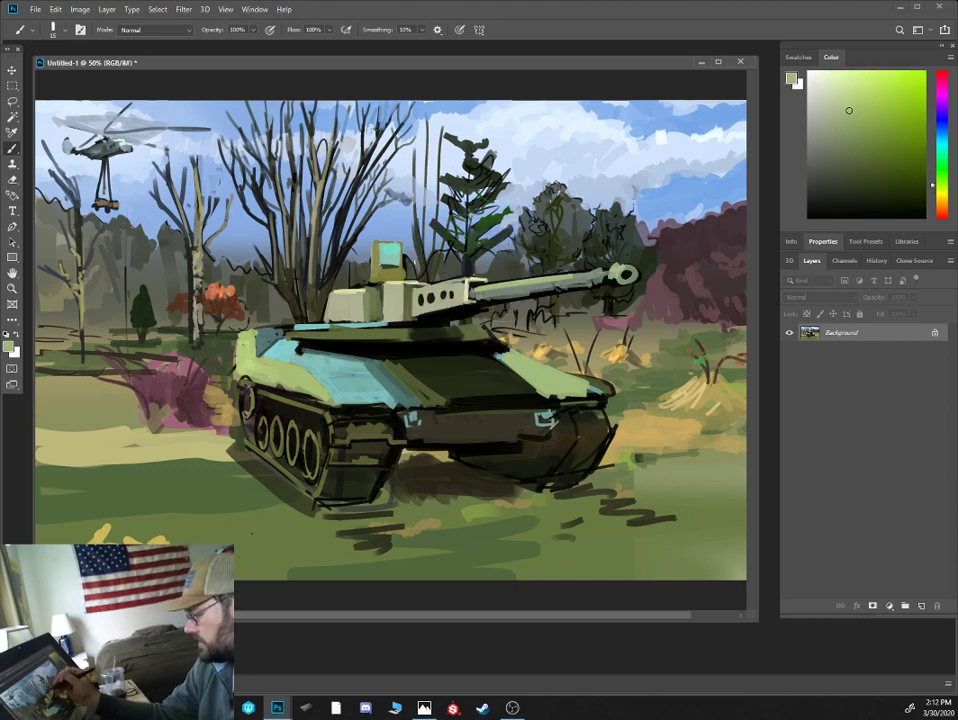
# - Extend sampled greens from the light green panel across the dark front hull, enlarging the brush from 25 to 45
pyautogui.keyDown('alt'); pyautogui.click(464, 374); pyautogui.keyUp('alt')
pyautogui.keyDown('alt'); pyautogui.click(549, 384); pyautogui.keyUp('alt')
pyautogui.press(']')
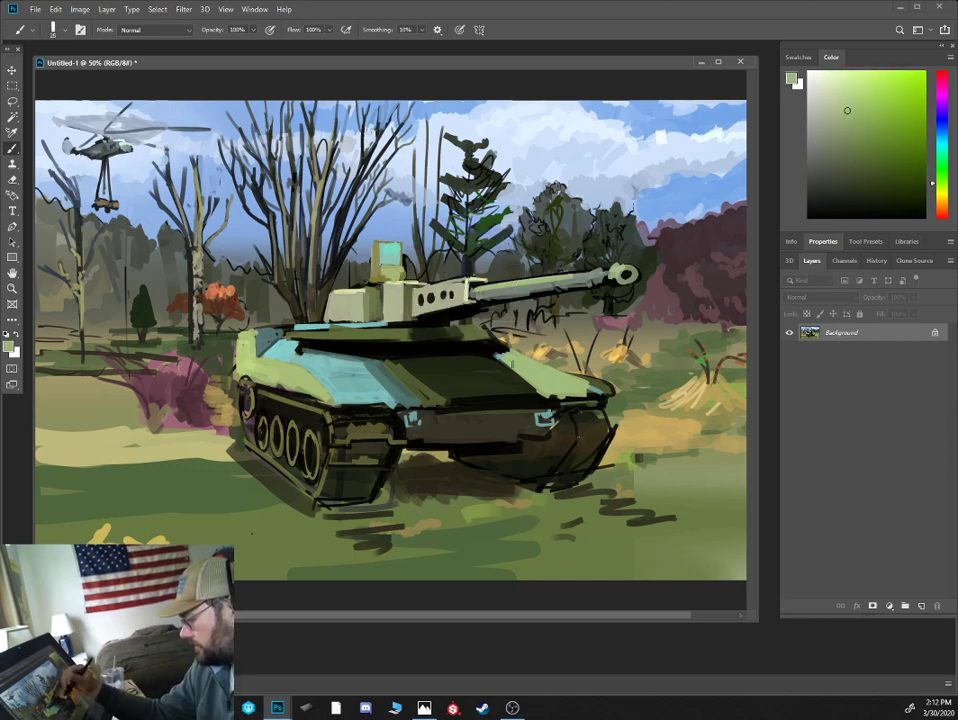
pyautogui.moveTo(500, 354)
pyautogui.mouseDown()
pyautogui.moveTo(529, 396)
pyautogui.moveTo(498, 391)
pyautogui.mouseUp()
pyautogui.keyDown('alt'); pyautogui.click(503, 386); pyautogui.keyUp('alt')
pyautogui.press(']')
pyautogui.press(']')
pyautogui.press(']')
pyautogui.moveTo(510, 386)
pyautogui.mouseDown()
pyautogui.moveTo(555, 389)
pyautogui.moveTo(514, 384)
pyautogui.mouseUp()
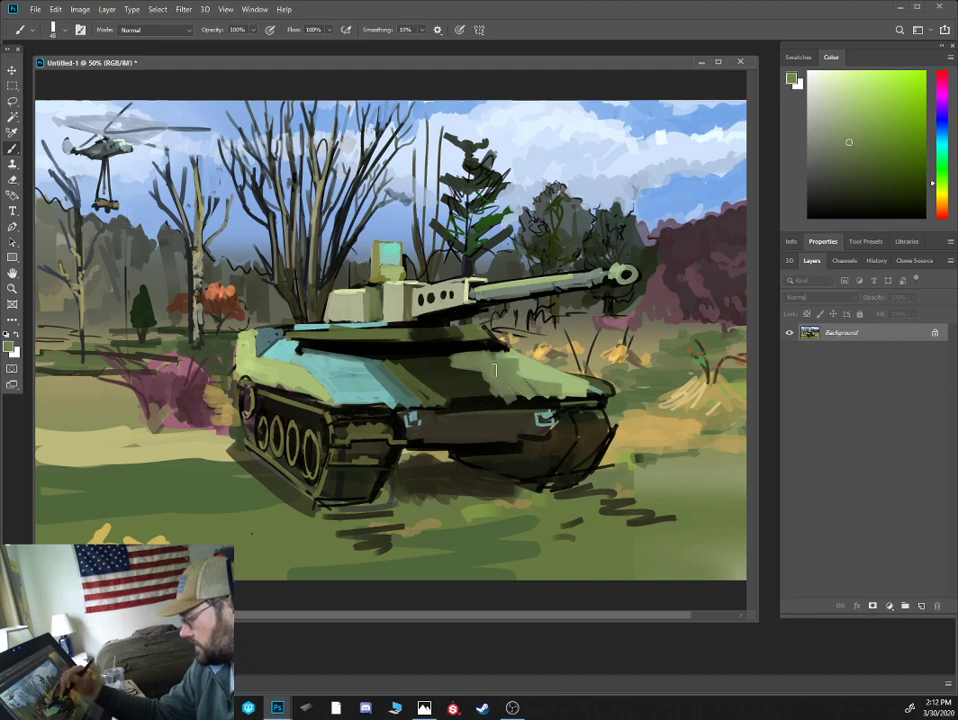
# - Break up the tank's dark front hull with camouflage patches of sampled dark green and olive at brush sizes 40 and 45
pyautogui.keyDown('alt'); pyautogui.click(446, 378); pyautogui.keyUp('alt')
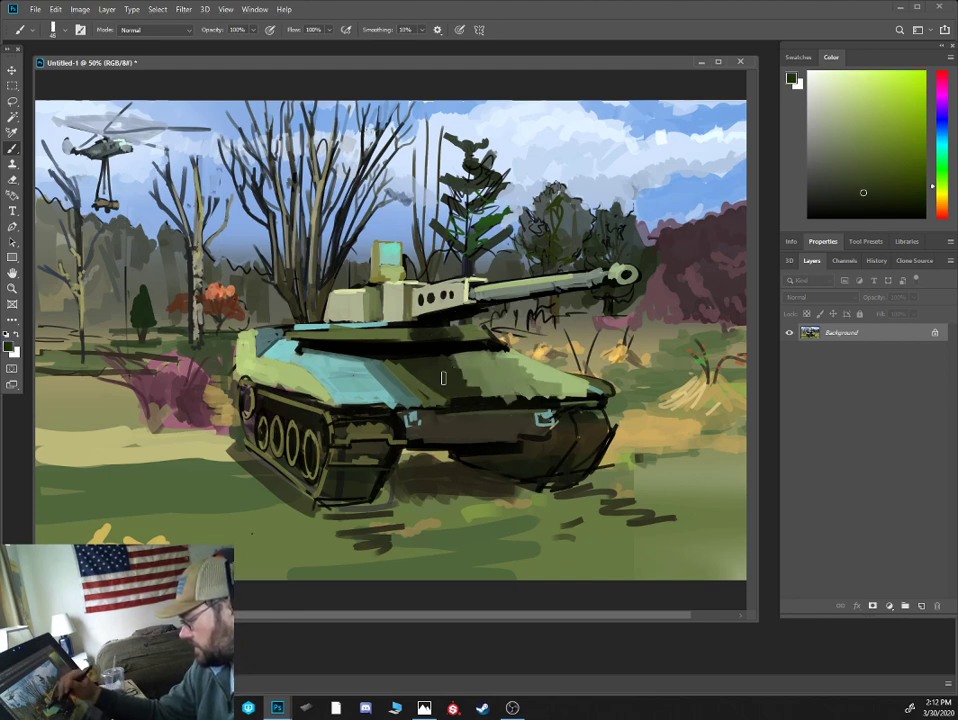
pyautogui.keyDown('alt'); pyautogui.click(479, 381); pyautogui.keyUp('alt')
pyautogui.keyDown('alt'); pyautogui.click(404, 368); pyautogui.keyUp('alt')
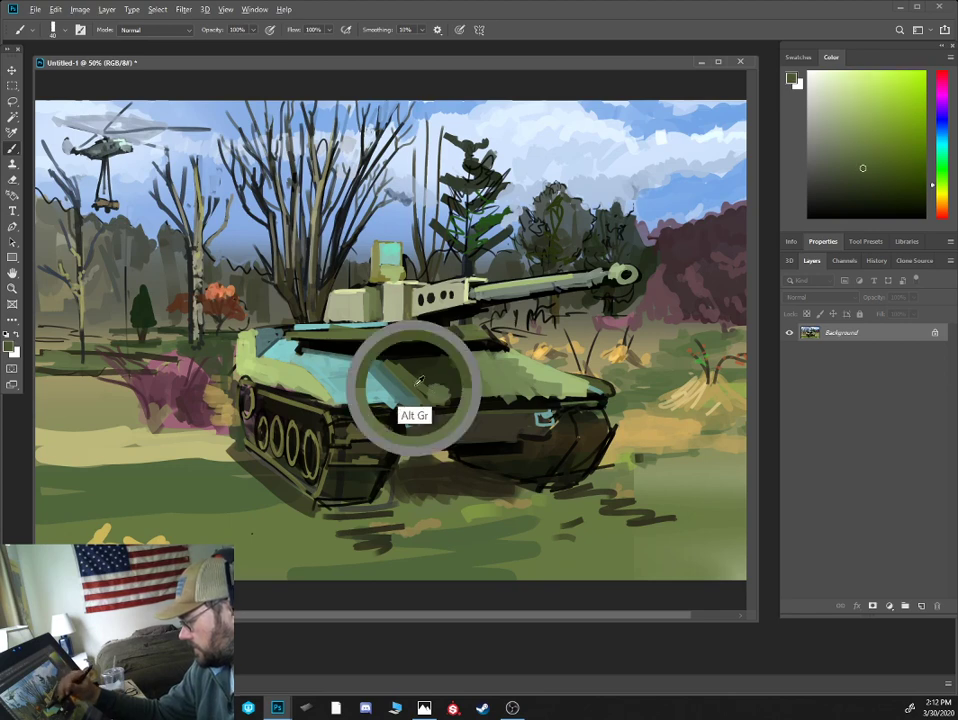
pyautogui.keyDown('alt'); pyautogui.click(372, 303); pyautogui.keyUp('alt')
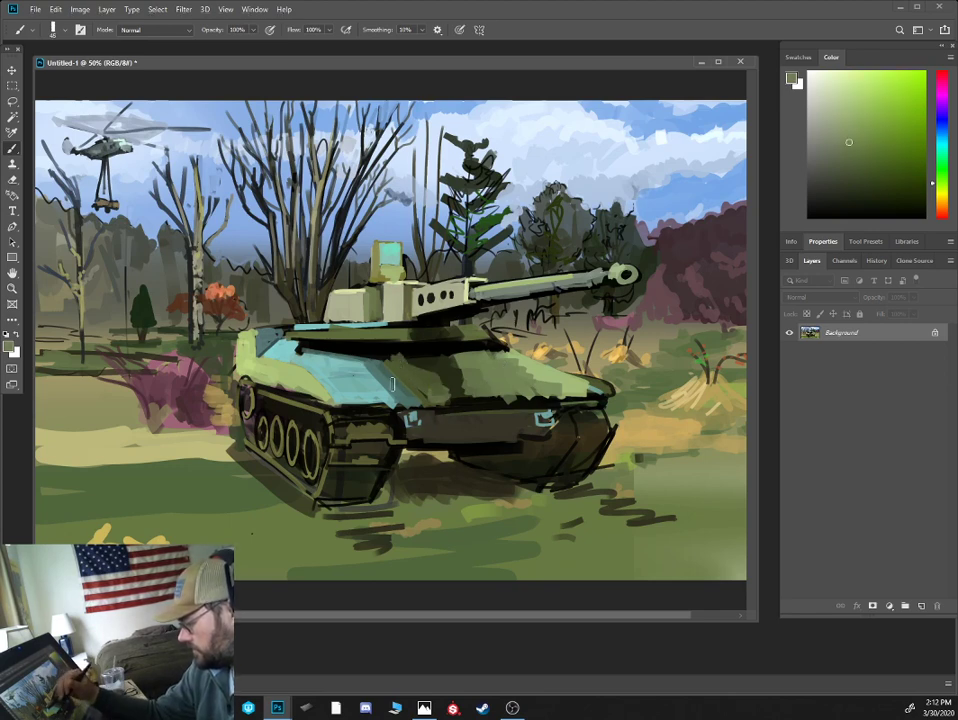
# - Repaint the light green side hull above the road wheels in sampled dark olive at brush size 45
pyautogui.keyDown('alt'); pyautogui.click(299, 379); pyautogui.keyUp('alt')
pyautogui.keyDown('alt'); pyautogui.click(409, 374); pyautogui.keyUp('alt')
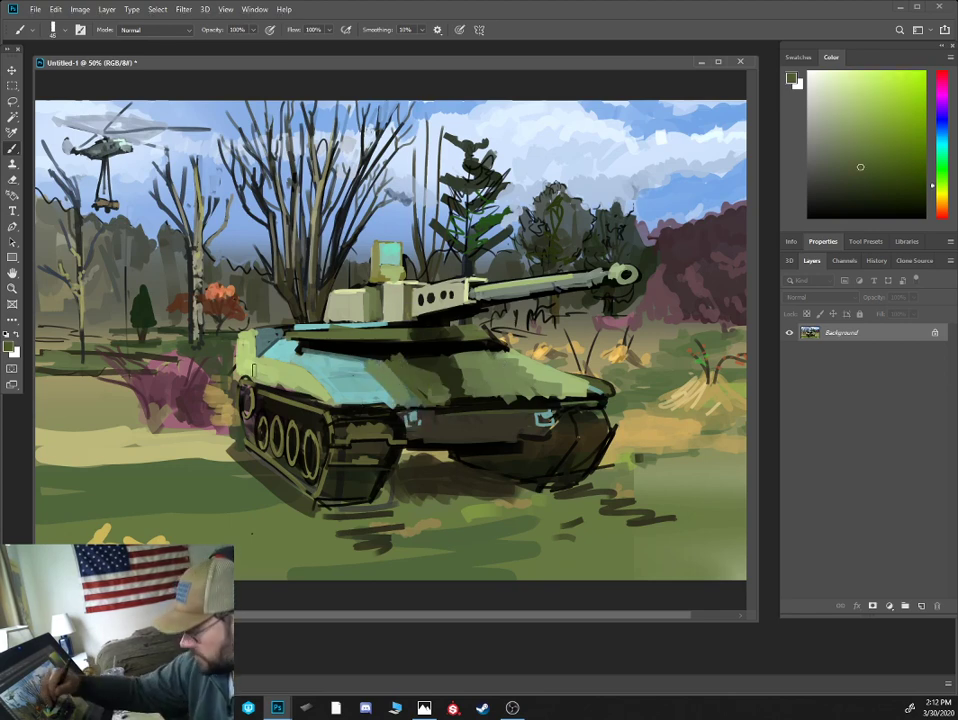
pyautogui.moveTo(241, 369)
pyautogui.mouseDown()
pyautogui.moveTo(326, 396)
pyautogui.moveTo(237, 354)
pyautogui.moveTo(242, 333)
pyautogui.moveTo(248, 349)
pyautogui.mouseUp()
pyautogui.keyDown('alt'); pyautogui.click(220, 286); pyautogui.keyUp('alt')
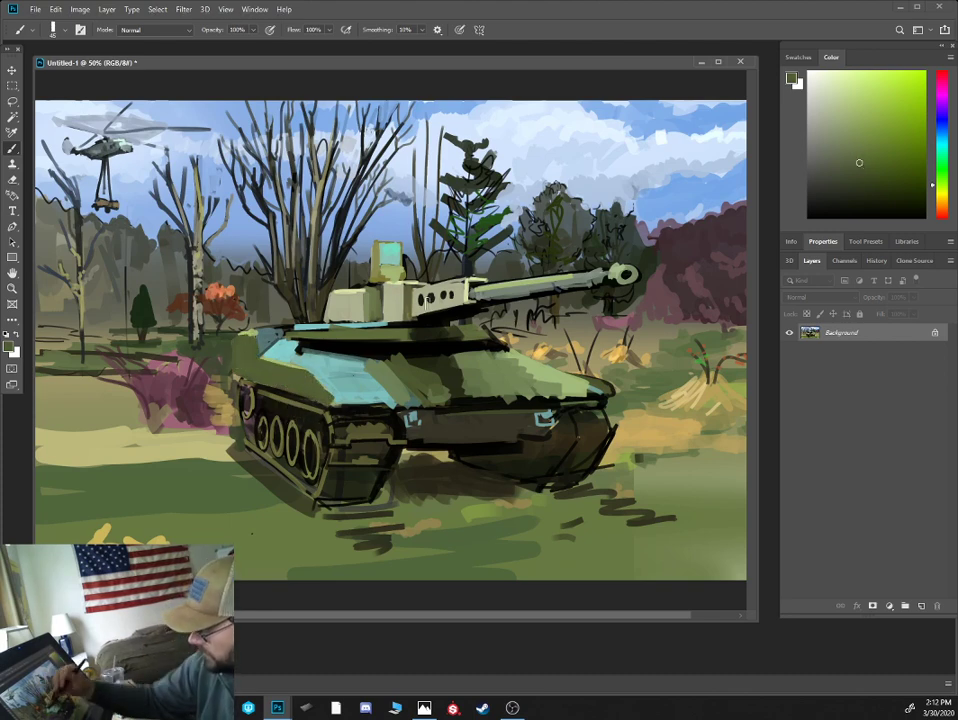
# - Tone the remaining cyan hull panel and turret base edge down to muted blue-gray, reducing the brush to size 35
pyautogui.keyDown('alt'); pyautogui.click(402, 130); pyautogui.keyUp('alt')
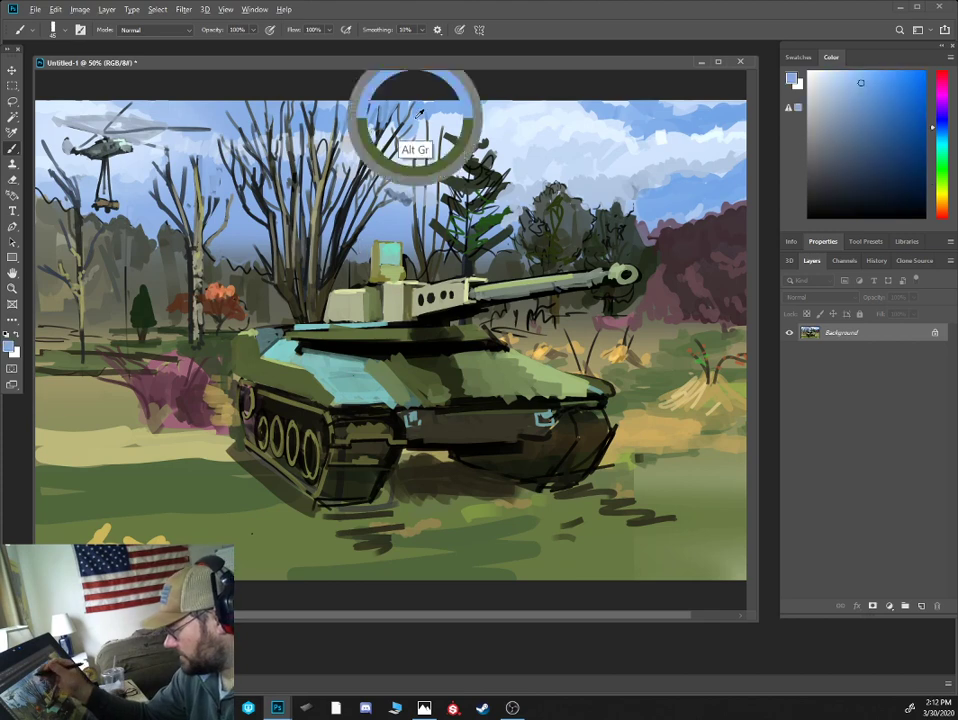
pyautogui.keyDown('alt'); pyautogui.click(328, 378); pyautogui.keyUp('alt')
pyautogui.moveTo(321, 366); pyautogui.dragTo(284, 346)
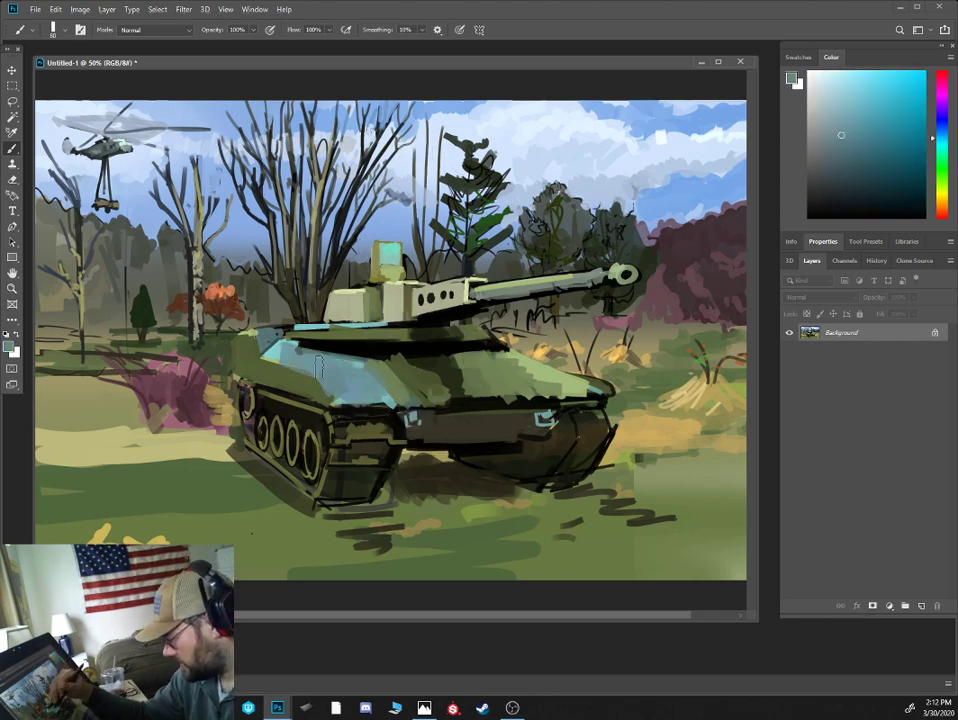
pyautogui.moveTo(335, 391); pyautogui.dragTo(391, 393)
pyautogui.moveTo(266, 347); pyautogui.dragTo(281, 347)
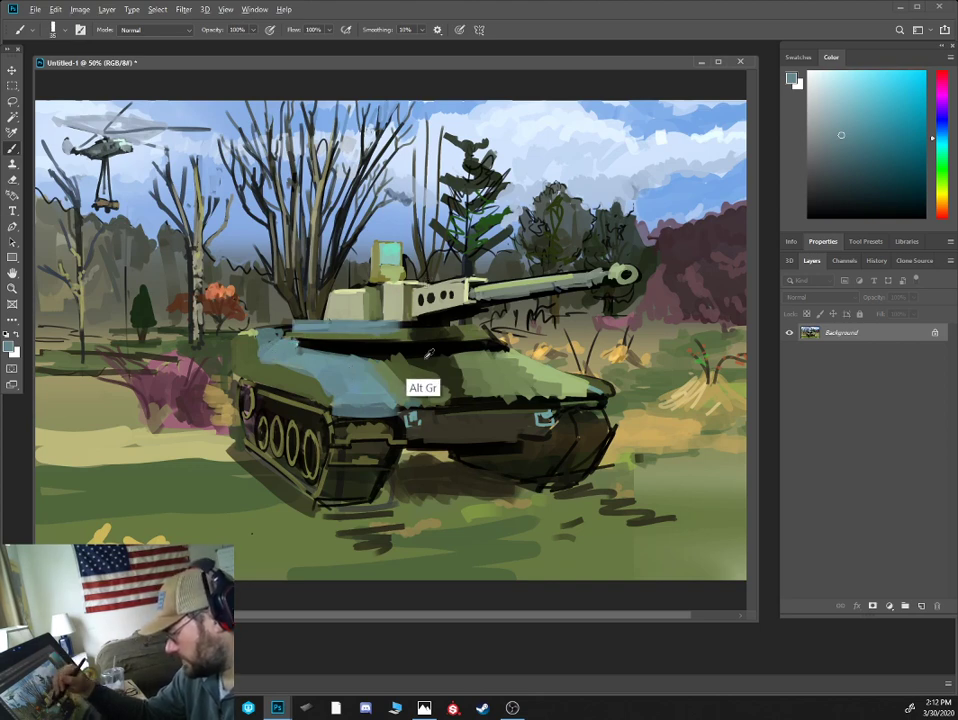
# - Tone the turret's side panels down to a muted gray-olive at brush size 25 and accent the turret base with sampled black
pyautogui.keyDown('alt'); pyautogui.click(338, 306); pyautogui.keyUp('alt')
pyautogui.click(937, 200)
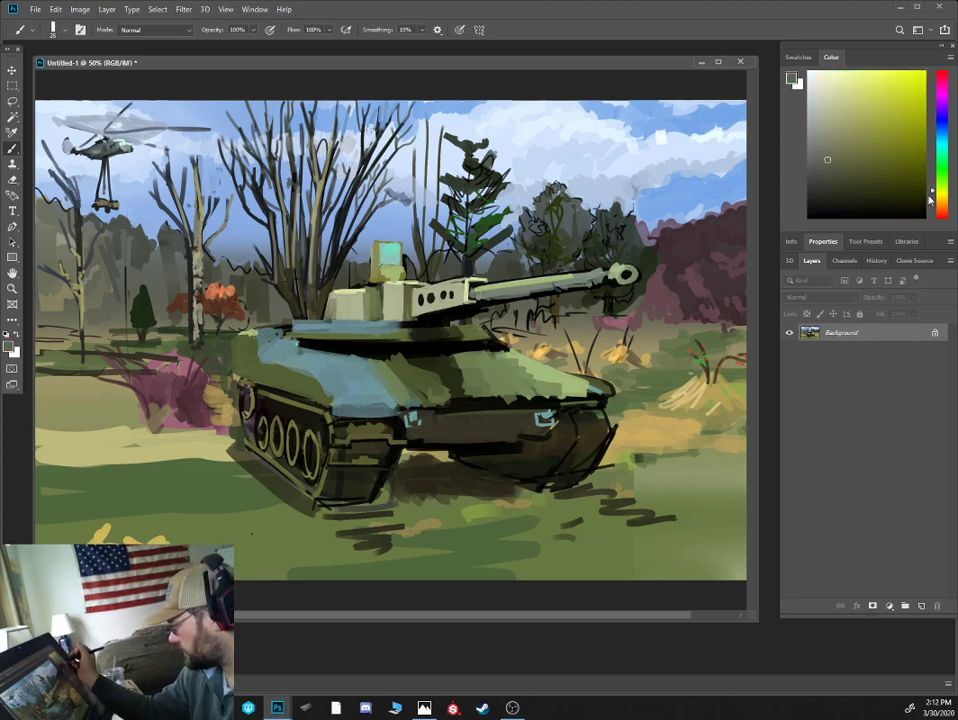
pyautogui.moveTo(340, 309)
pyautogui.mouseDown()
pyautogui.moveTo(343, 318)
pyautogui.moveTo(362, 300)
pyautogui.moveTo(345, 315)
pyautogui.mouseUp()
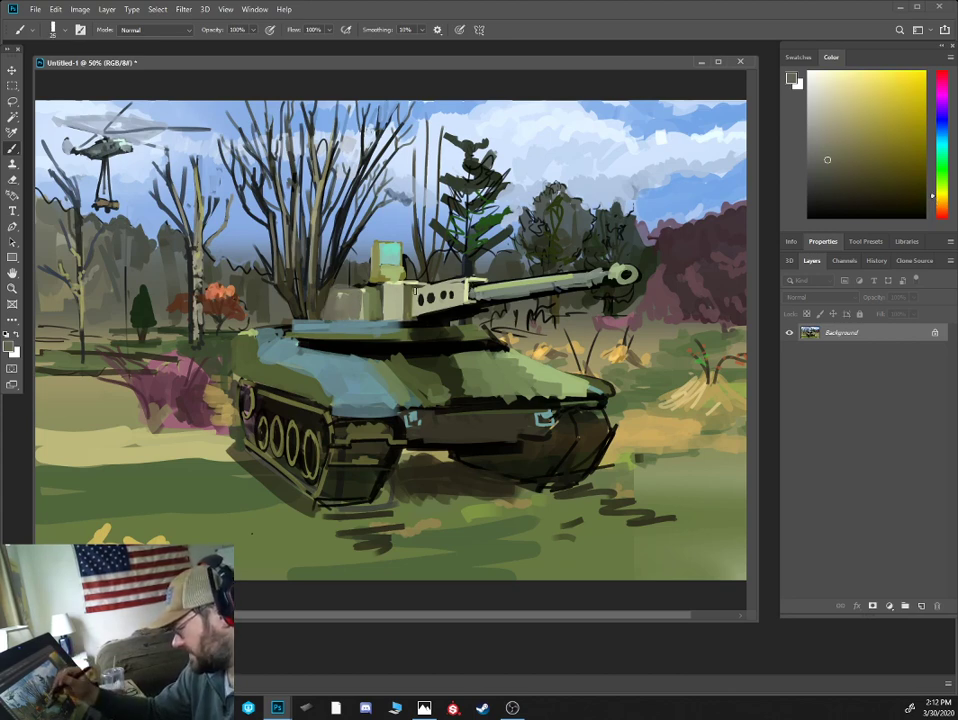
pyautogui.press(']')
pyautogui.press(']')
pyautogui.moveTo(415, 291)
pyautogui.mouseDown()
pyautogui.moveTo(415, 315)
pyautogui.moveTo(465, 298)
pyautogui.moveTo(444, 291)
pyautogui.moveTo(412, 319)
pyautogui.moveTo(389, 318)
pyautogui.mouseUp()
pyautogui.keyDown('alt'); pyautogui.click(437, 319); pyautogui.keyUp('alt')
pyautogui.keyDown('alt'); pyautogui.click(354, 304); pyautogui.keyUp('alt')
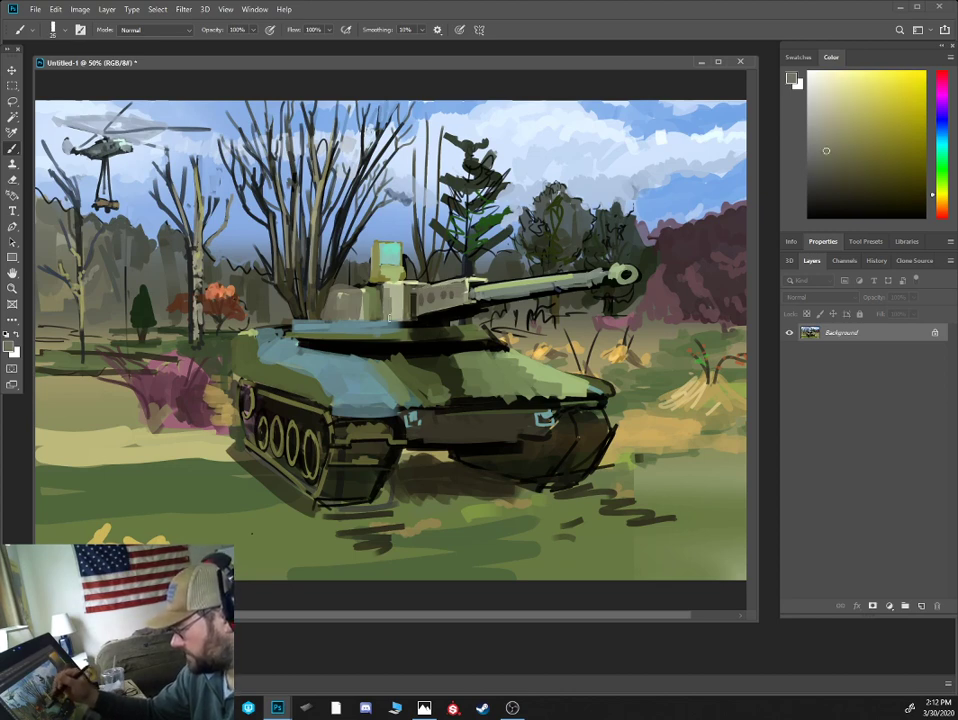
pyautogui.keyDown('alt'); pyautogui.click(409, 320); pyautogui.keyUp('alt')
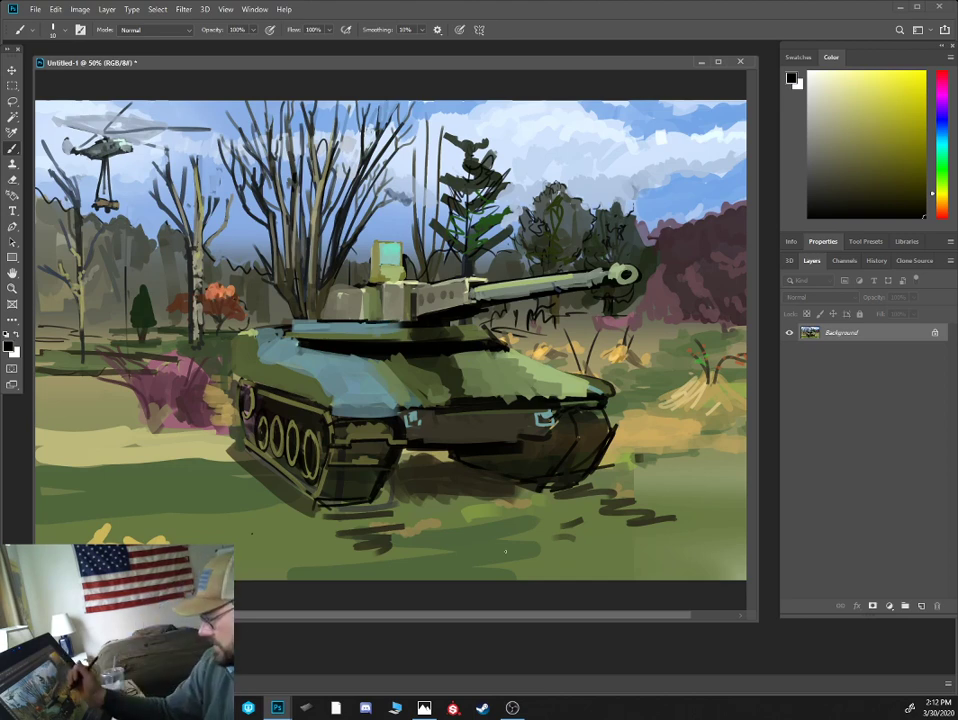
# - Paint the tank's far front track with sampled olive at brush sizes 20 to 25 and deepen its gaps with sampled black
pyautogui.keyDown('alt'); pyautogui.click(366, 434); pyautogui.keyUp('alt')
pyautogui.press(']')
pyautogui.press(']')
pyautogui.press(']')
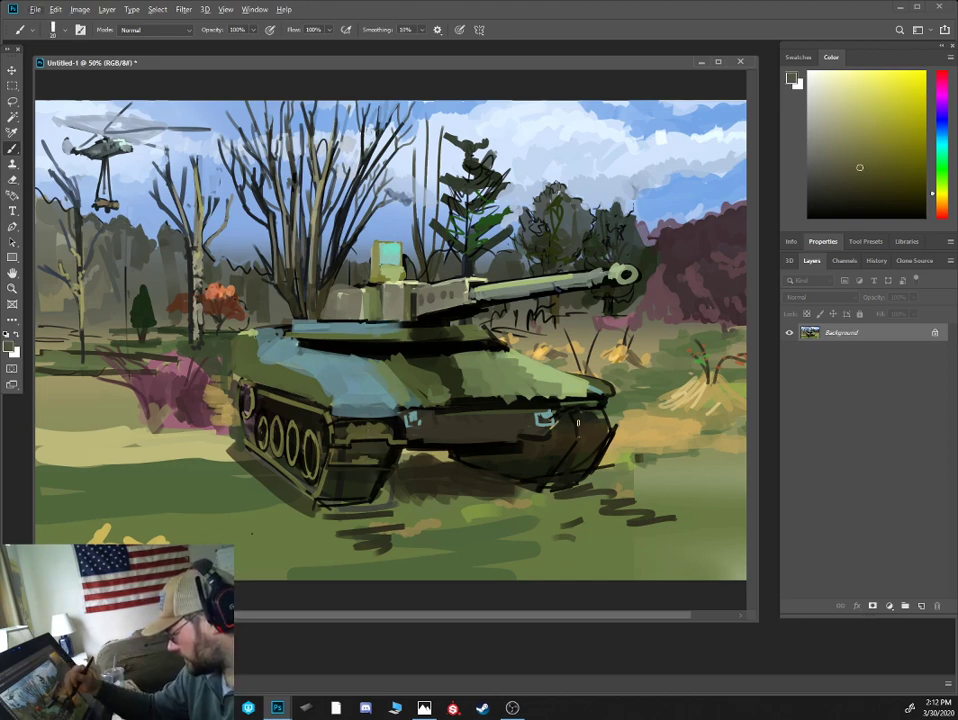
pyautogui.moveTo(577, 421)
pyautogui.mouseDown()
pyautogui.moveTo(606, 417)
pyautogui.moveTo(614, 430)
pyautogui.mouseUp()
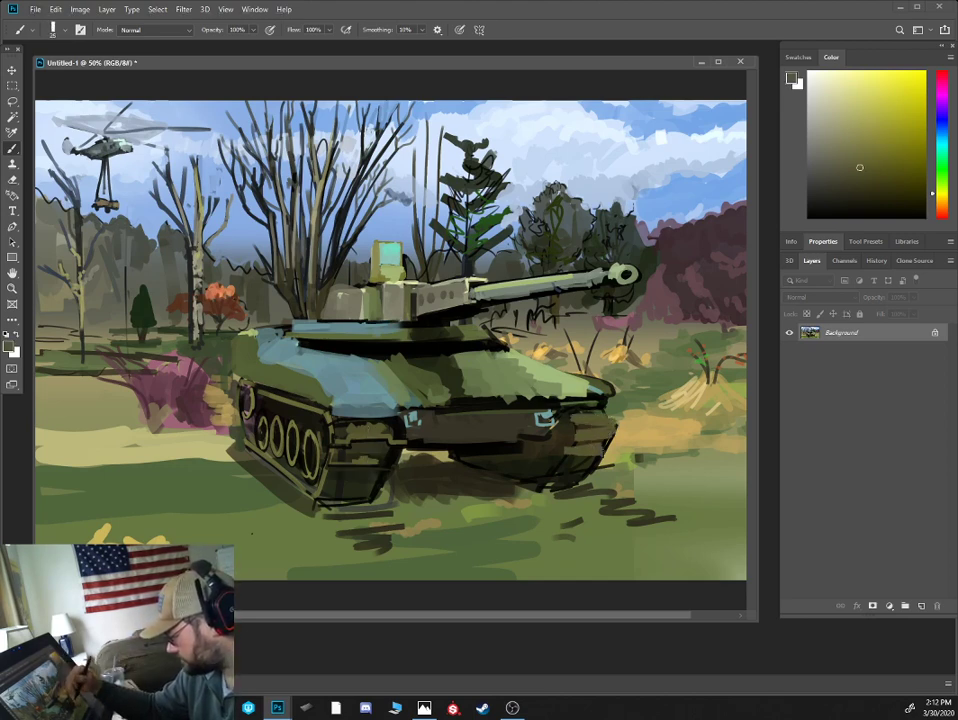
pyautogui.keyDown('alt'); pyautogui.click(552, 471); pyautogui.keyUp('alt')
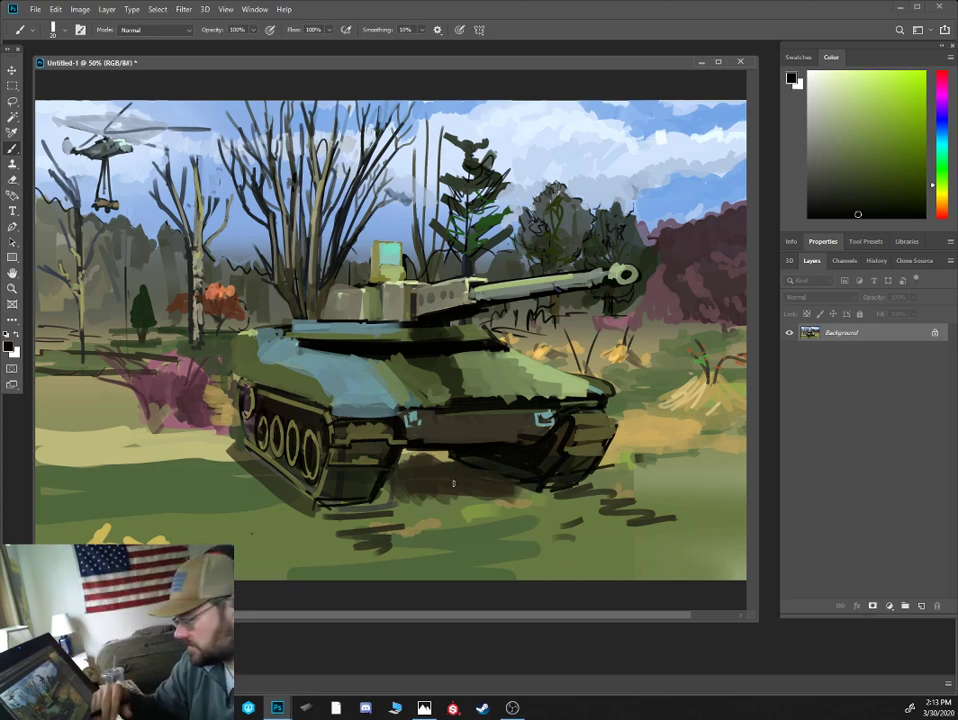
# - Shade the gun barrel along its length with olive green sampled from the hull at brush size 20
pyautogui.keyDown('alt'); pyautogui.click(434, 381); pyautogui.keyUp('alt')
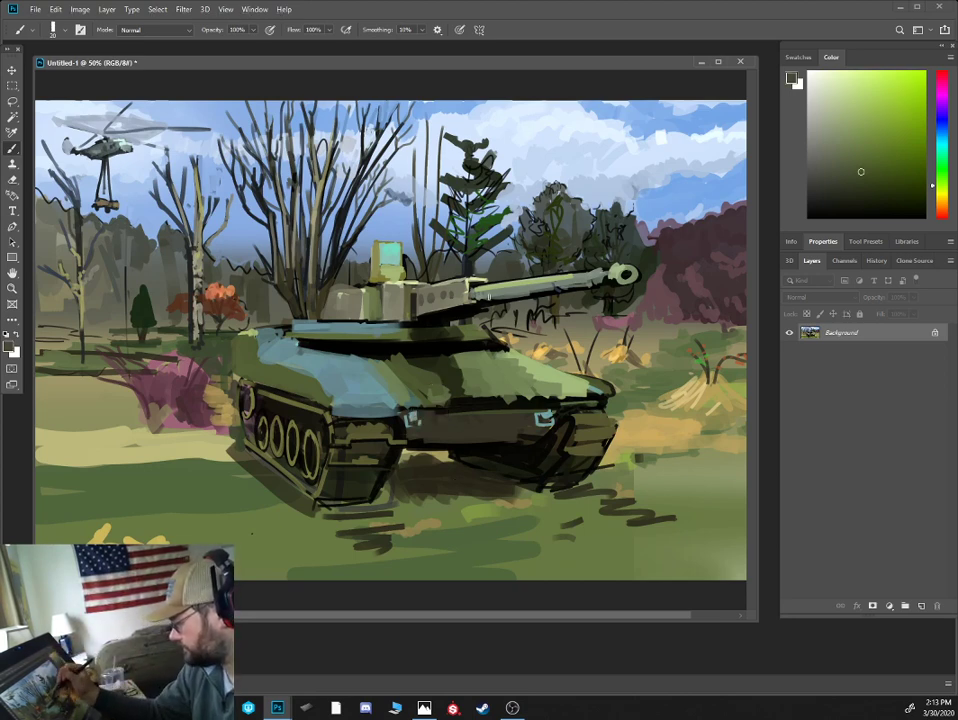
pyautogui.press('[')
pyautogui.moveTo(480, 299); pyautogui.dragTo(584, 279)
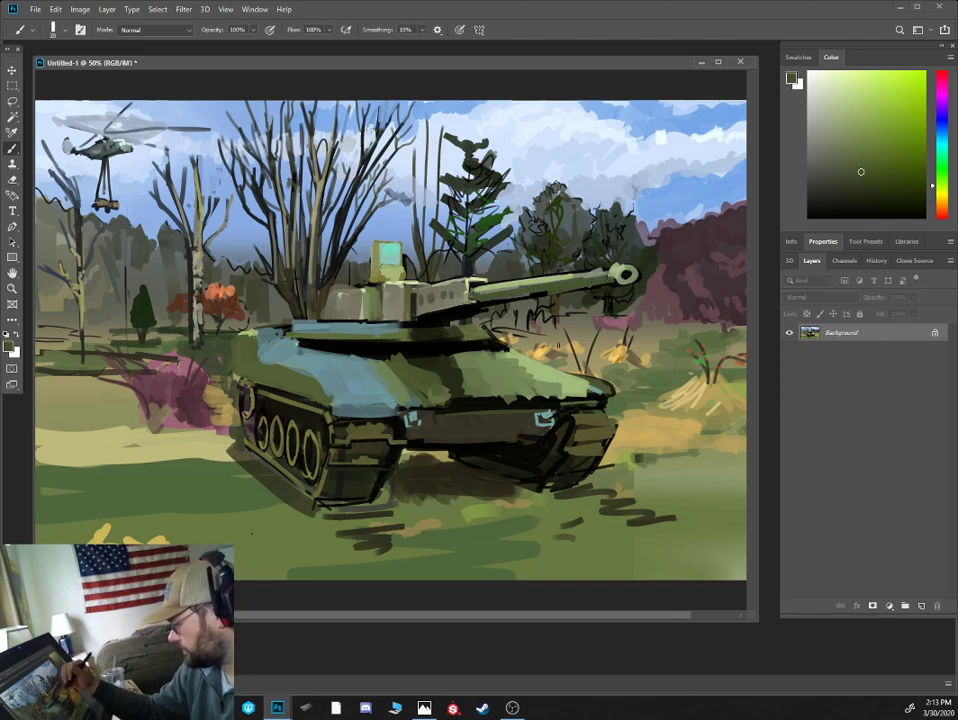
# - Paint over the dark scribbles in the background beneath the gun barrel with sampled dark gray and mauve at brush sizes 35 and 20
pyautogui.keyDown('alt'); pyautogui.click(530, 345); pyautogui.keyUp('alt')
pyautogui.keyDown('alt'); pyautogui.click(493, 314); pyautogui.keyUp('alt')
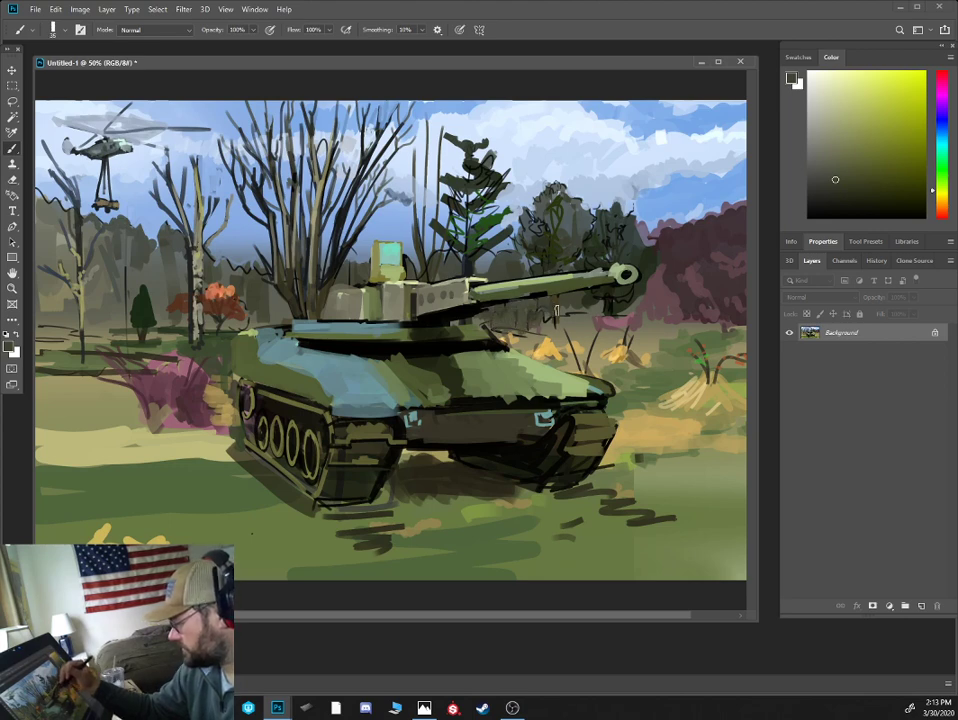
pyautogui.moveTo(594, 301)
pyautogui.mouseDown()
pyautogui.moveTo(614, 321)
pyautogui.moveTo(648, 325)
pyautogui.moveTo(607, 312)
pyautogui.mouseUp()
pyautogui.keyDown('alt'); pyautogui.click(602, 317); pyautogui.keyUp('alt')
pyautogui.keyDown('alt'); pyautogui.click(611, 321); pyautogui.keyUp('alt')
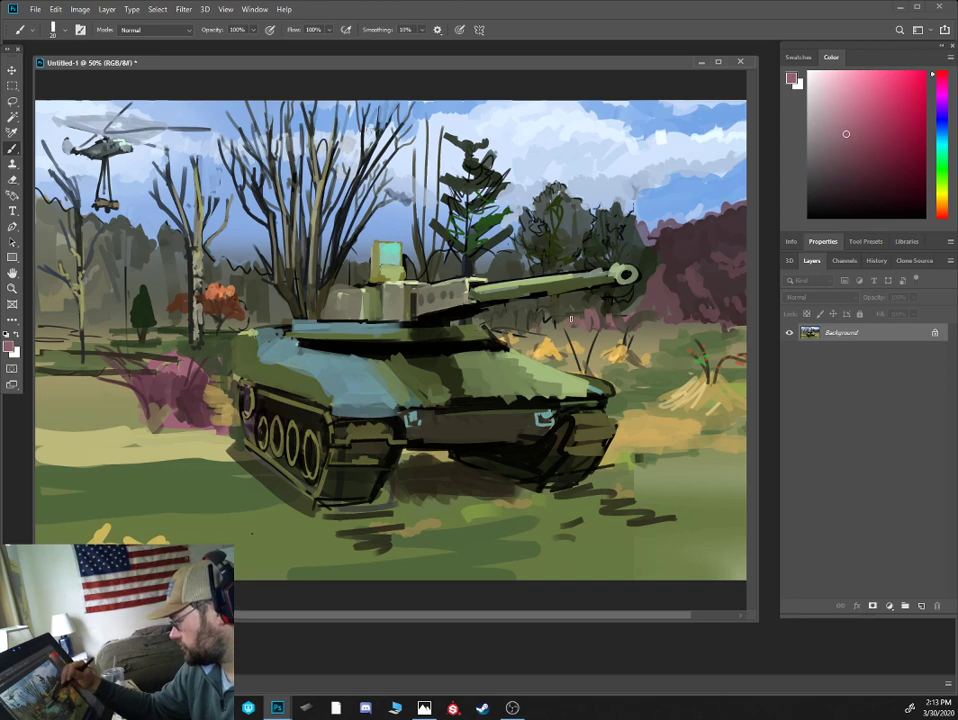
pyautogui.keyDown('alt'); pyautogui.click(605, 290); pyautogui.keyUp('alt')
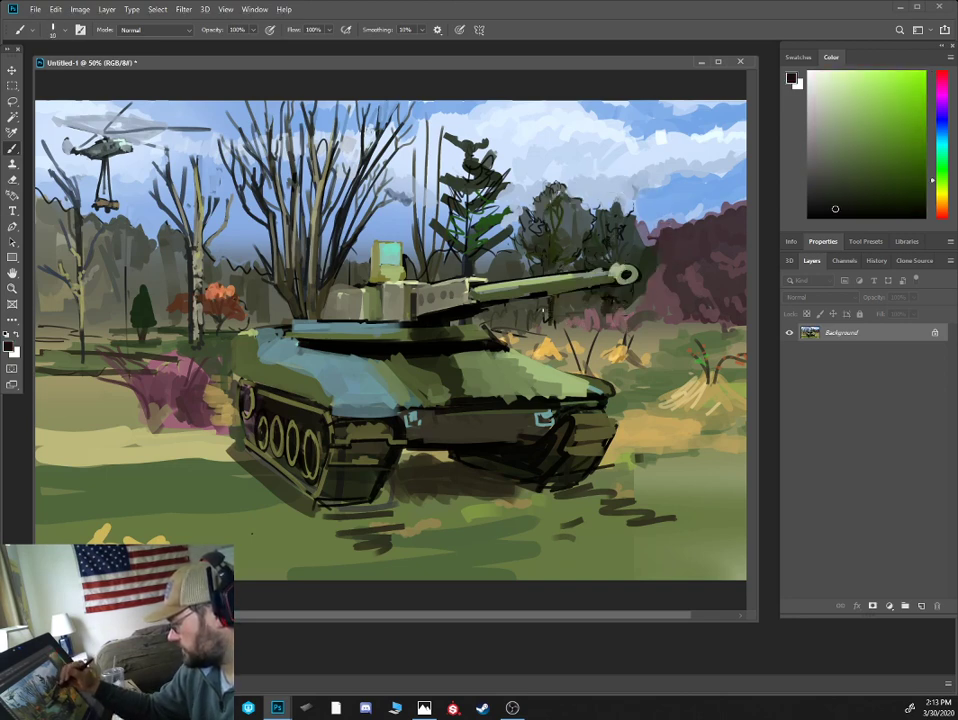
# - Add dark green and sampled beige bark accents to the bare trees behind the turret, reducing the brush from 20 to 10
pyautogui.moveTo(835, 208); pyautogui.dragTo(889, 174)
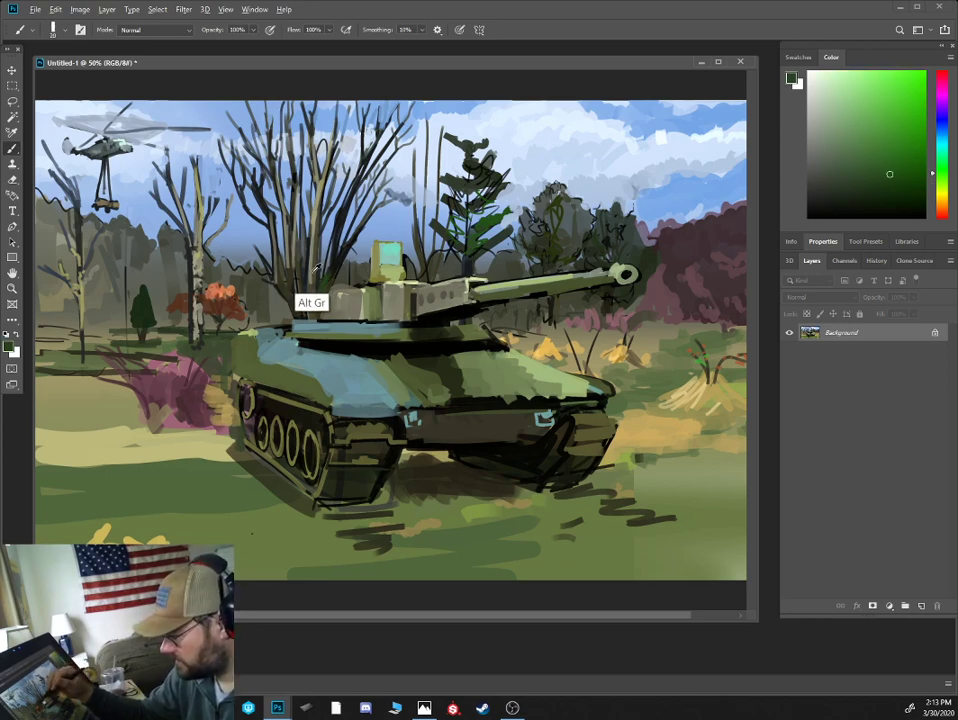
pyautogui.keyDown('alt'); pyautogui.click(292, 276); pyautogui.keyUp('alt')
pyautogui.moveTo(317, 236)
pyautogui.mouseDown()
pyautogui.moveTo(322, 203)
pyautogui.moveTo(315, 271)
pyautogui.mouseUp()
pyautogui.keyDown('alt'); pyautogui.click(314, 260); pyautogui.keyUp('alt')
pyautogui.press('[')
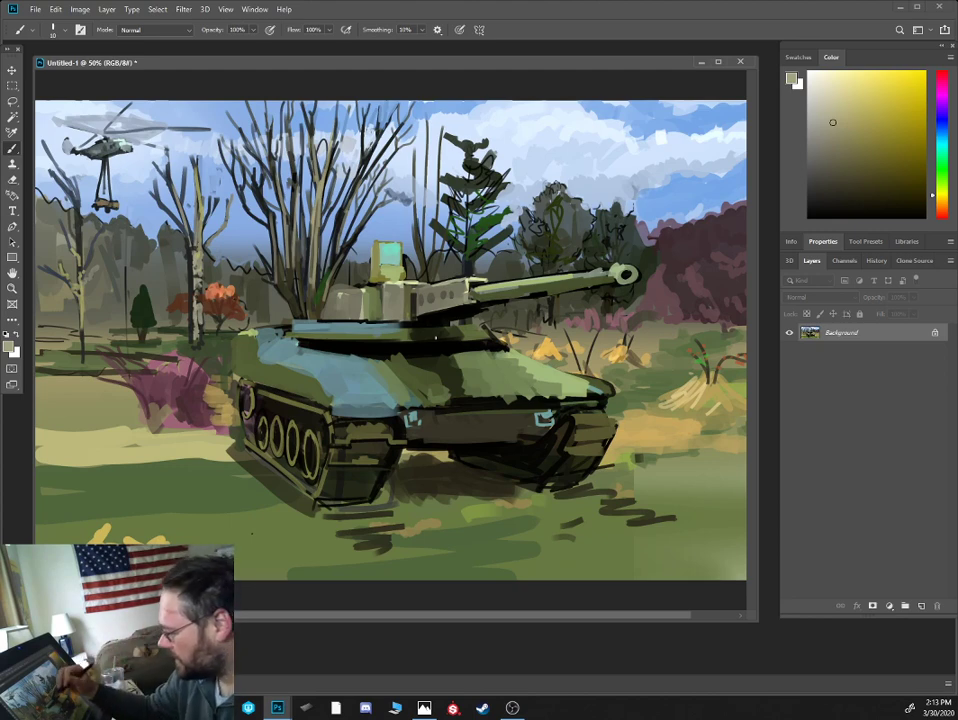
# - Sharpen the gun barrel's edges and the trees behind it with sampled olive, black and dark green at brush size 10
pyautogui.keyDown('alt'); pyautogui.click(422, 348); pyautogui.keyUp('alt')
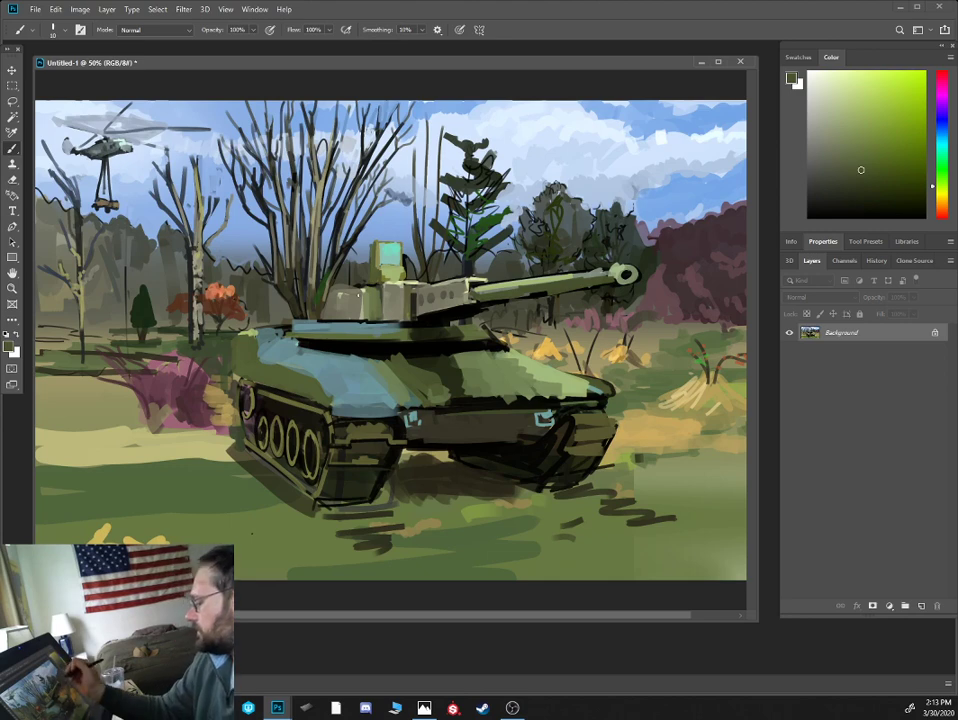
pyautogui.keyDown('alt'); pyautogui.click(537, 292); pyautogui.keyUp('alt')
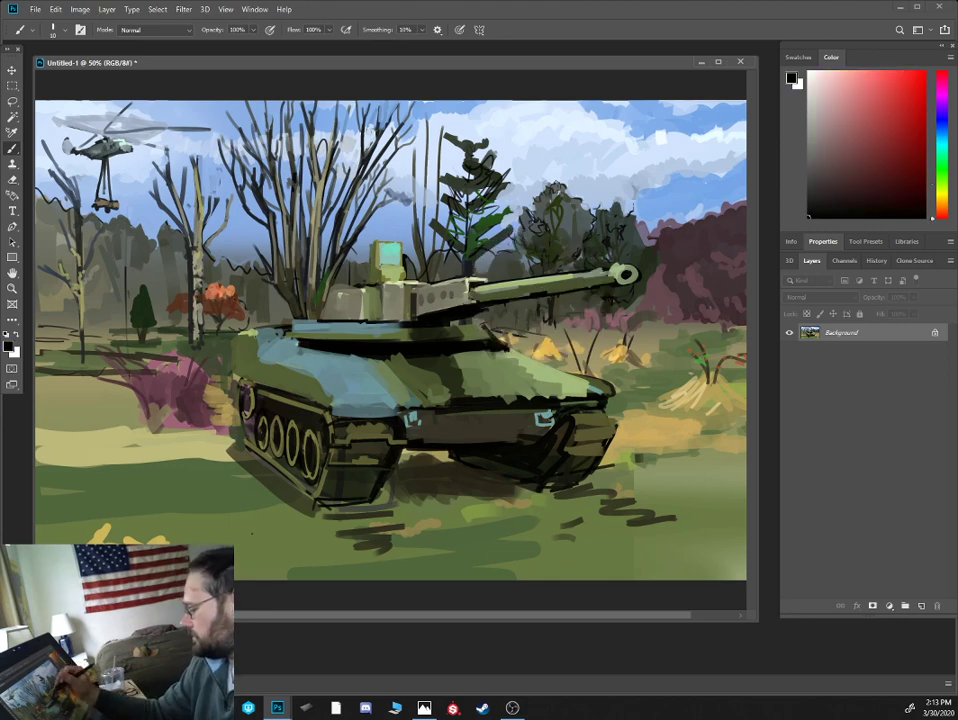
pyautogui.keyDown('alt'); pyautogui.click(472, 309); pyautogui.keyUp('alt')
pyautogui.keyDown('alt'); pyautogui.click(463, 198); pyautogui.keyUp('alt')
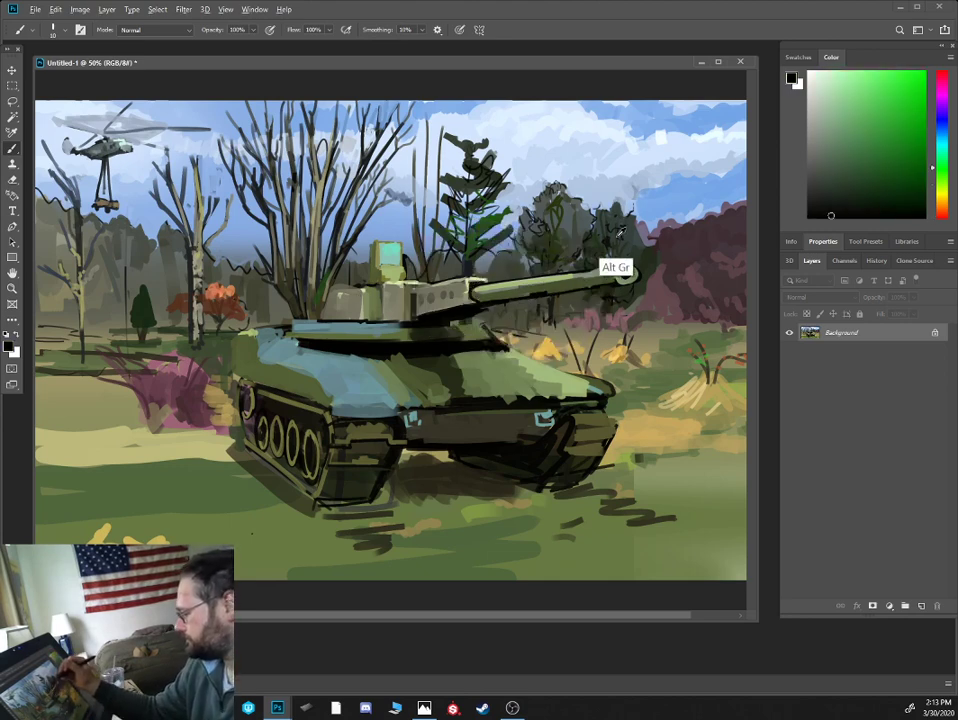
pyautogui.keyDown('alt'); pyautogui.click(676, 295); pyautogui.keyUp('alt')
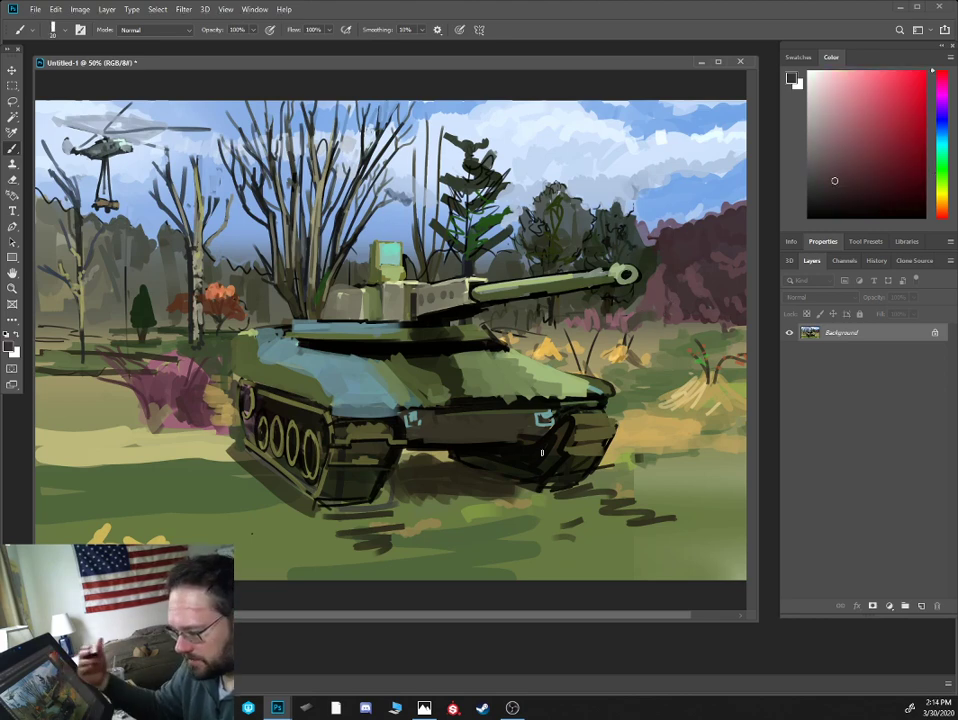
# - Paint a mauve bush below the gun muzzle at brush size 25 and draw its dark maroon branches at size 10
pyautogui.keyDown('alt'); pyautogui.click(565, 339); pyautogui.keyUp('alt')
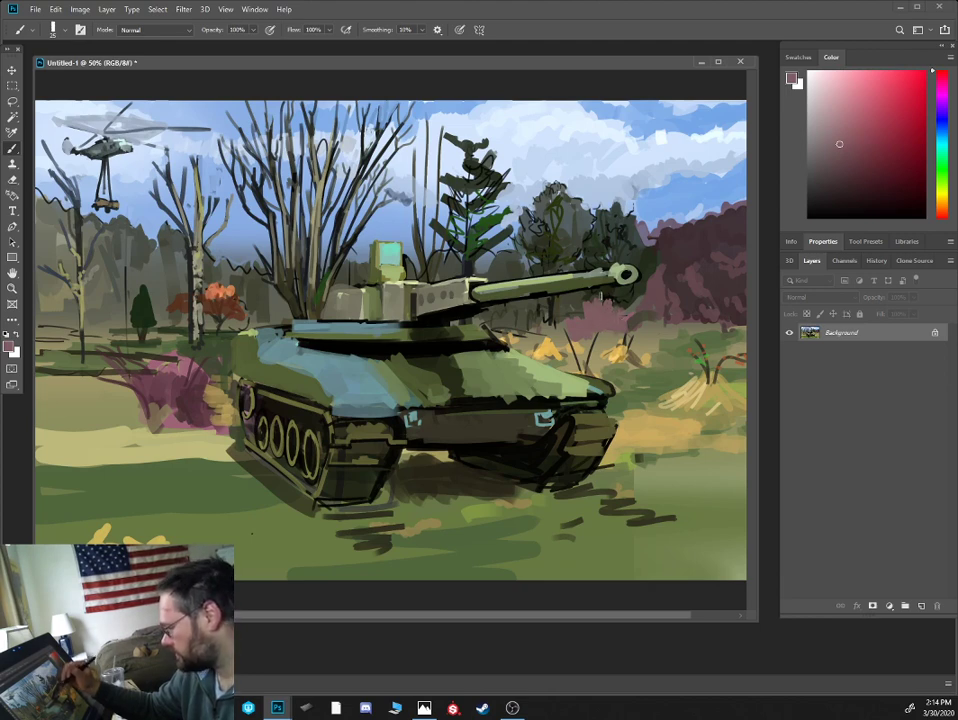
pyautogui.click(844, 184)
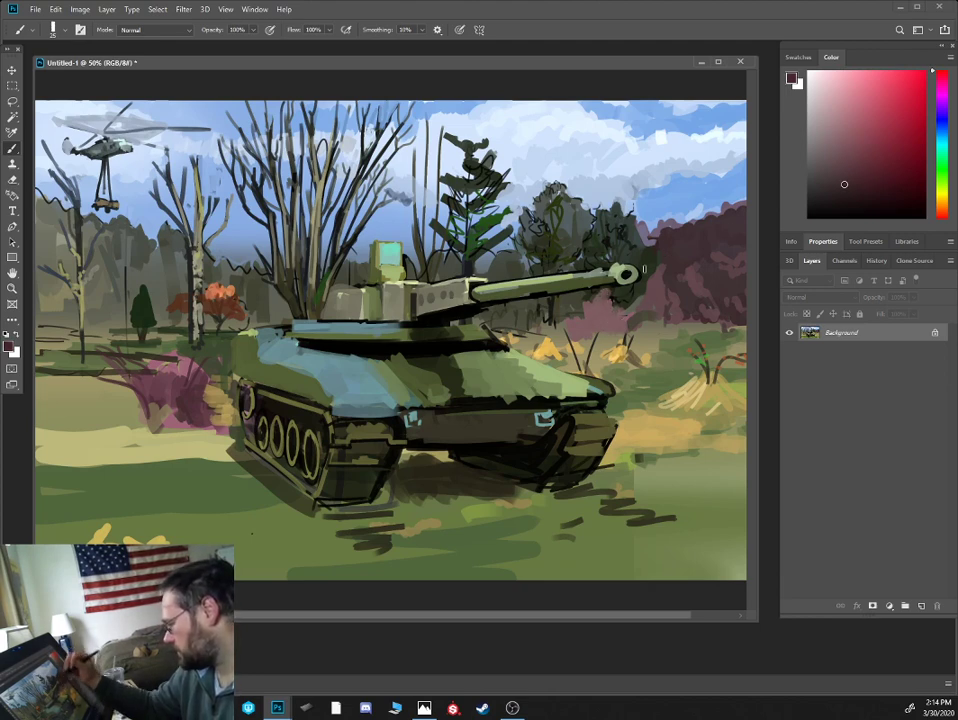
pyautogui.press('[')
pyautogui.press('[')
pyautogui.press('[')
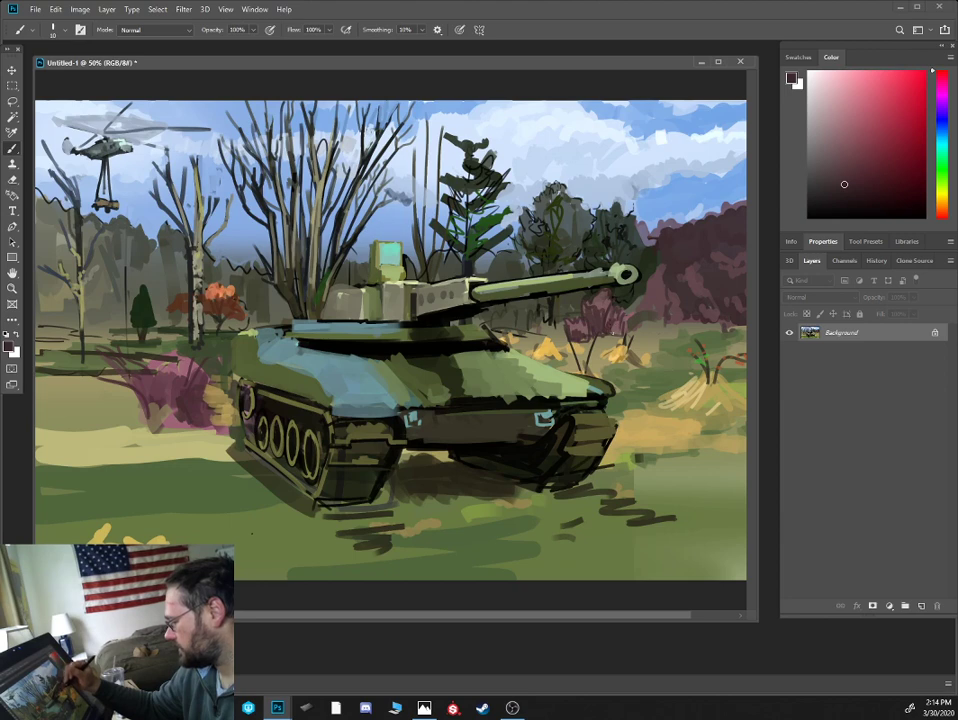
# - Mix a dark brown from a sampled background tone and brush undergrowth across the field behind the tank
pyautogui.keyDown('alt'); pyautogui.click(620, 364); pyautogui.keyUp('alt')
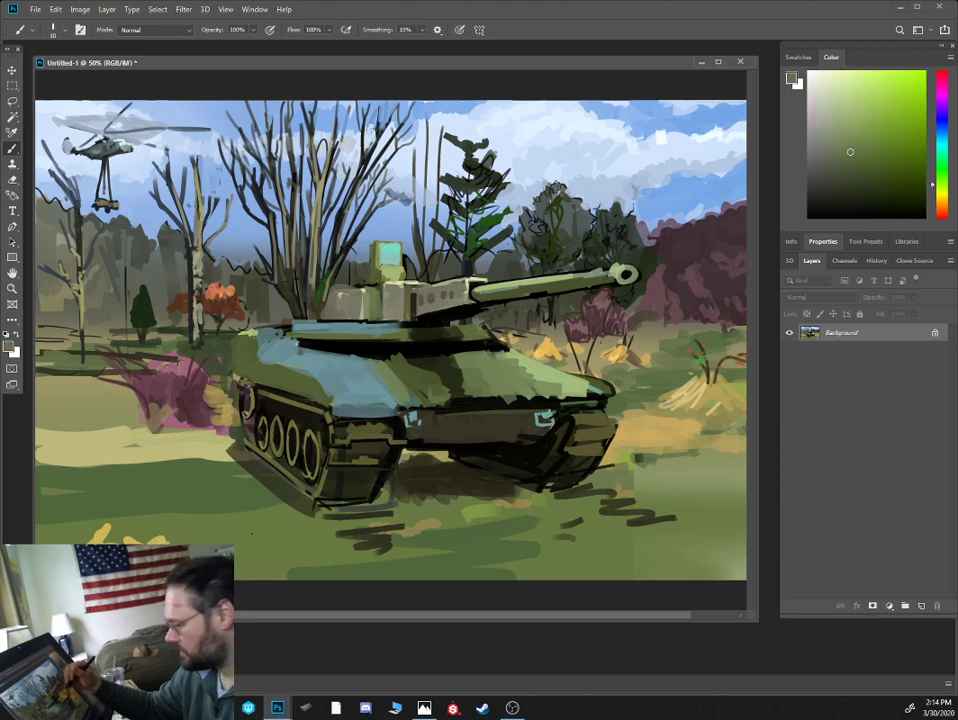
pyautogui.keyDown('alt'); pyautogui.click(608, 327); pyautogui.keyUp('alt')
pyautogui.moveTo(943, 203); pyautogui.dragTo(943, 211)
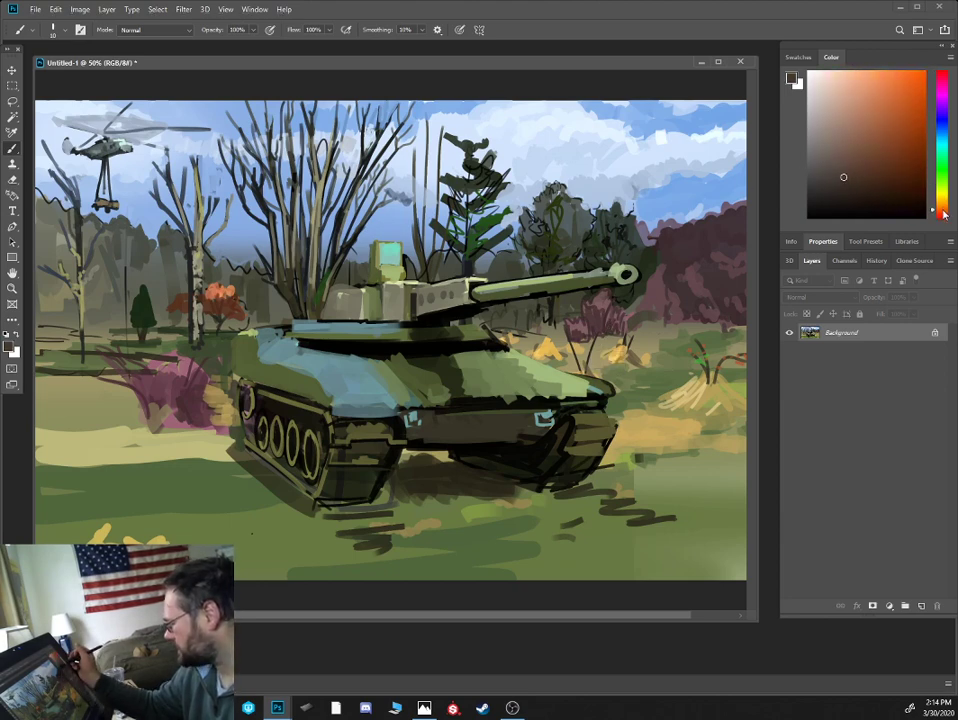
pyautogui.click(865, 186)
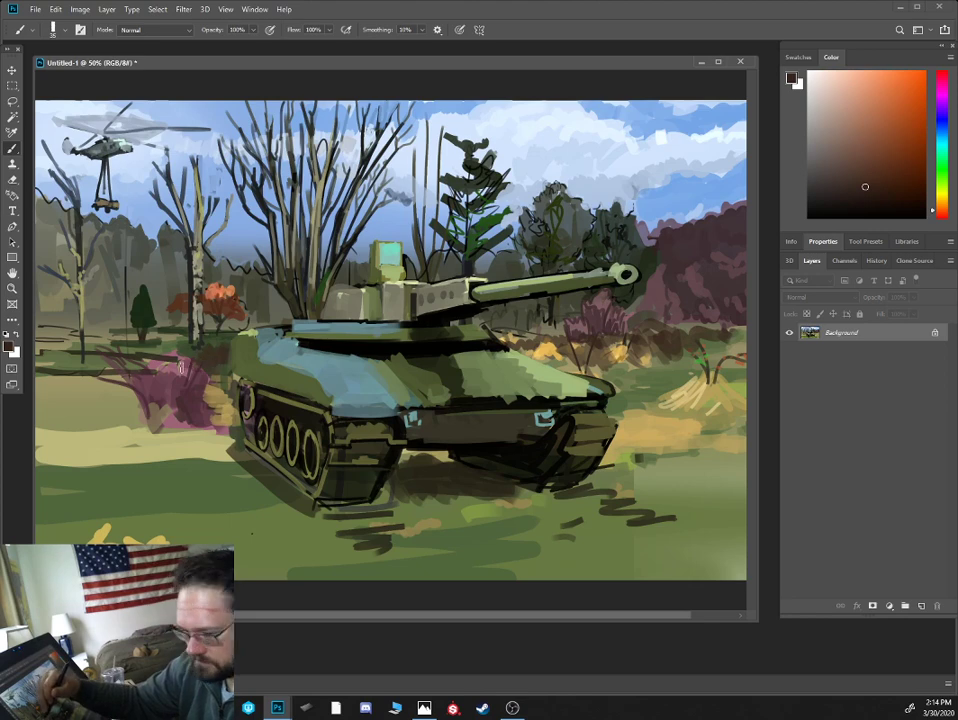
# - Extend dark brown patches along both edges of the field at brush sizes 40 and 35, and add sampled ochre strokes below the purple trees
pyautogui.hotkey('ctrl', '-')
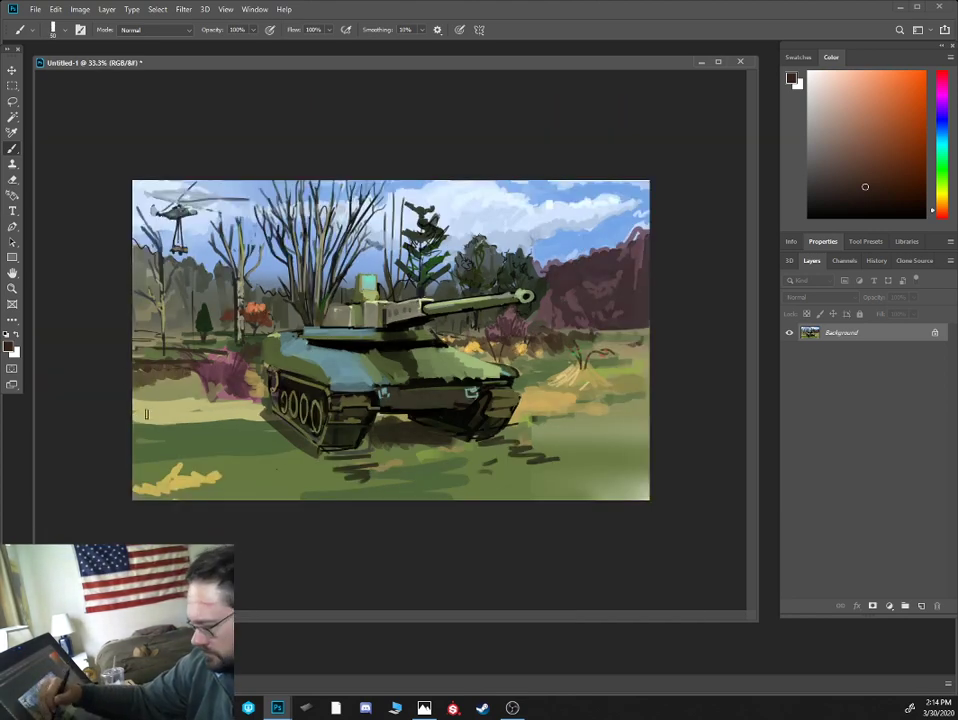
pyautogui.press('[')
pyautogui.moveTo(137, 405)
pyautogui.mouseDown()
pyautogui.moveTo(201, 407)
pyautogui.moveTo(138, 410)
pyautogui.mouseUp()
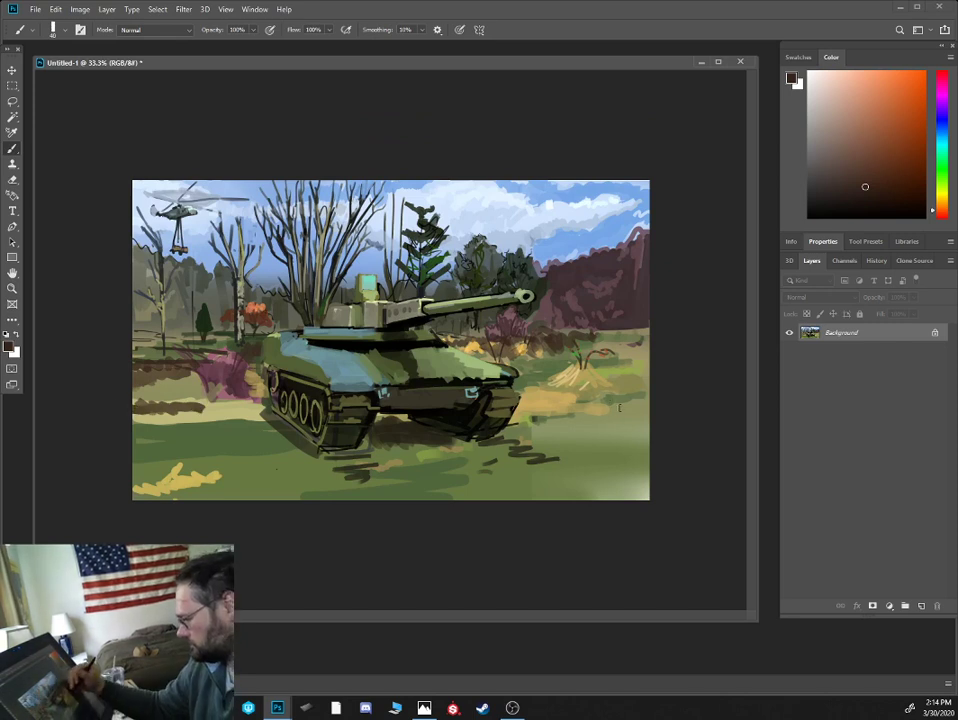
pyautogui.press(']')
pyautogui.moveTo(620, 411)
pyautogui.mouseDown()
pyautogui.moveTo(648, 405)
pyautogui.moveTo(650, 372)
pyautogui.mouseUp()
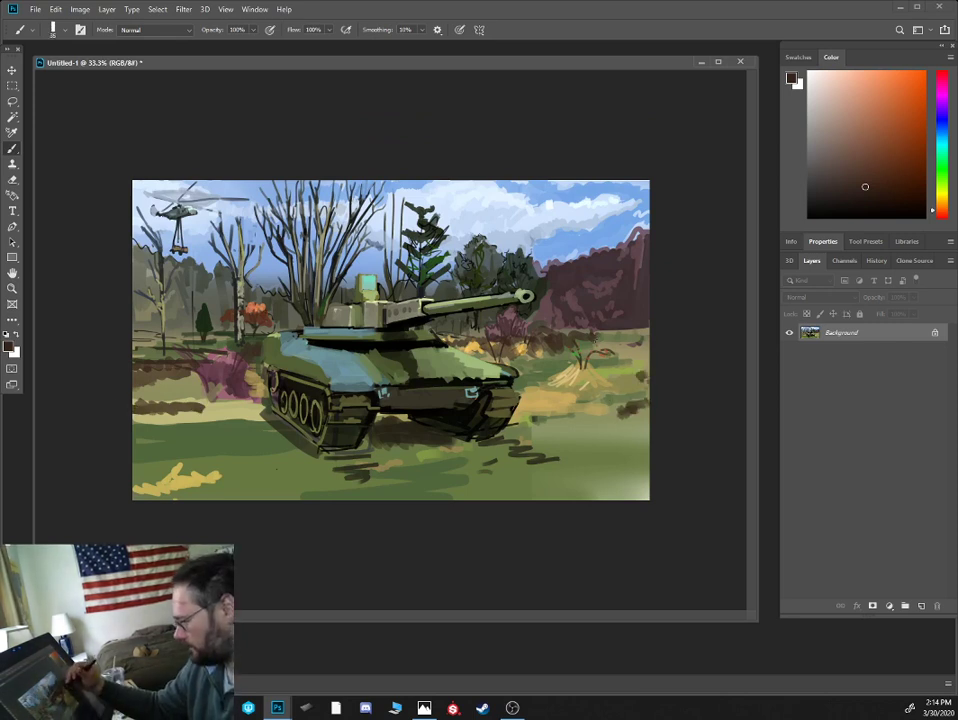
pyautogui.keyDown('alt'); pyautogui.click(540, 400); pyautogui.keyUp('alt')
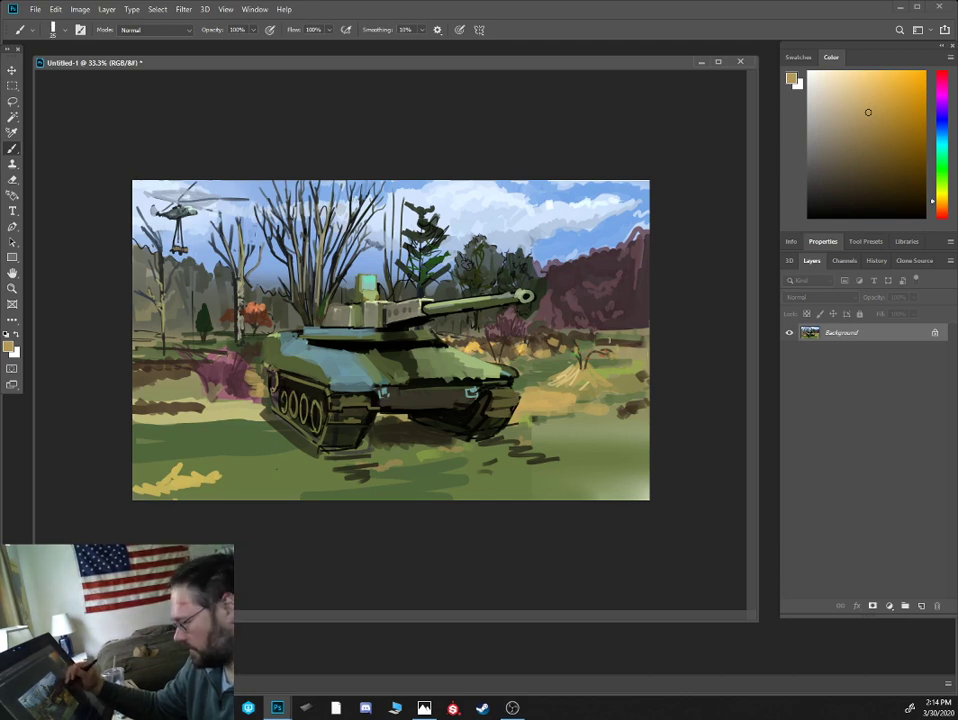
pyautogui.moveTo(610, 341); pyautogui.dragTo(647, 341)
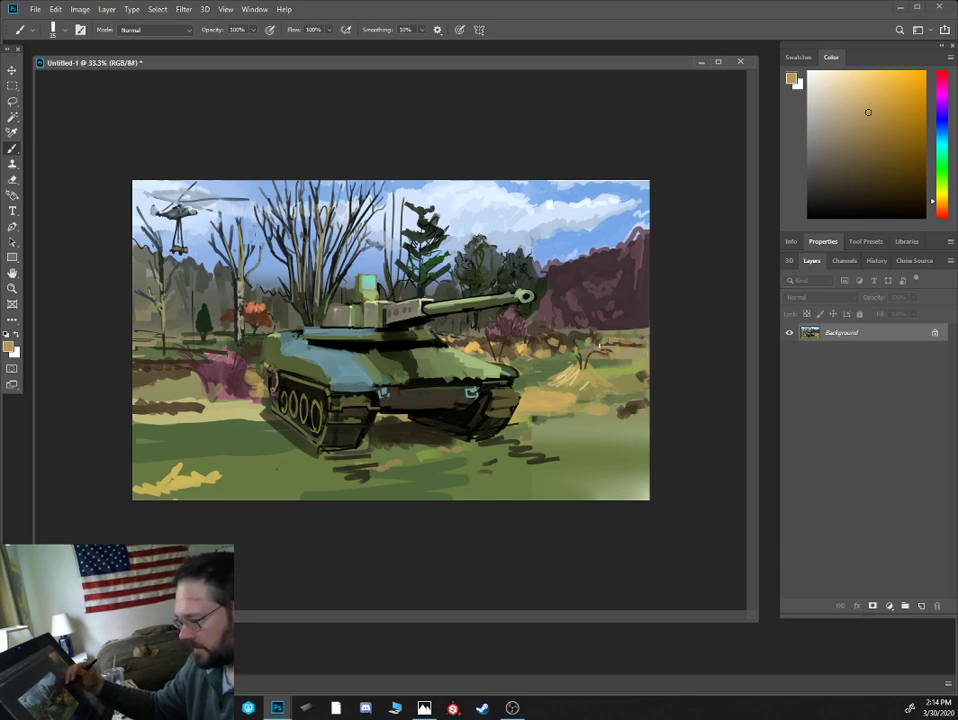
# - Clean up around the gun muzzle with sampled dark green at brush size 25 and lighten its rim with pale gray-green at size 20
pyautogui.keyDown('alt'); pyautogui.click(541, 318); pyautogui.keyUp('alt')
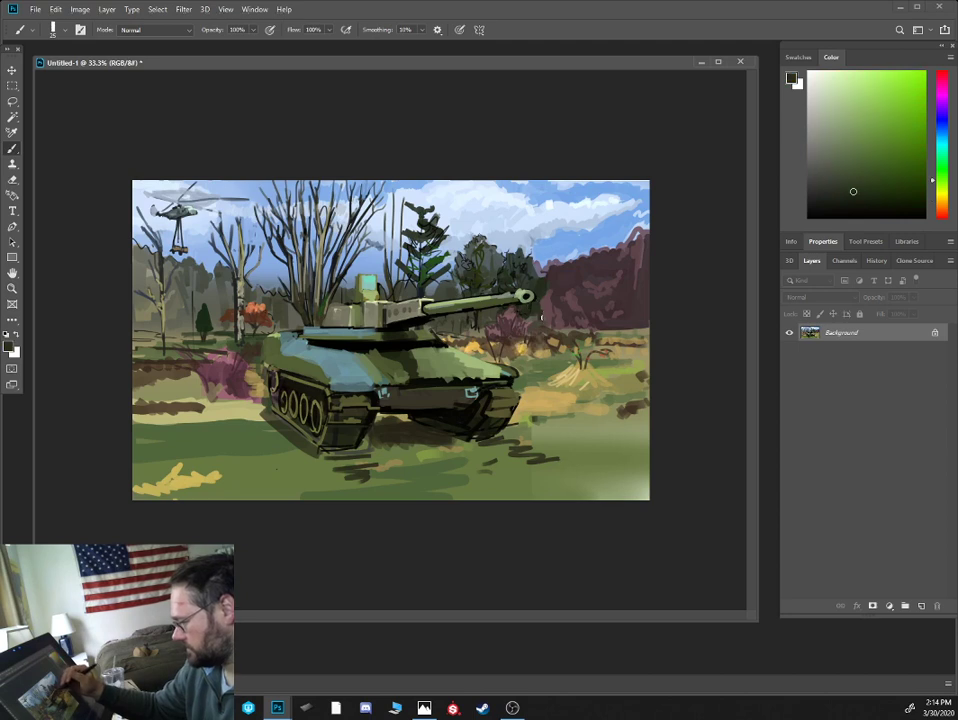
pyautogui.keyDown('alt'); pyautogui.click(535, 292); pyautogui.keyUp('alt')
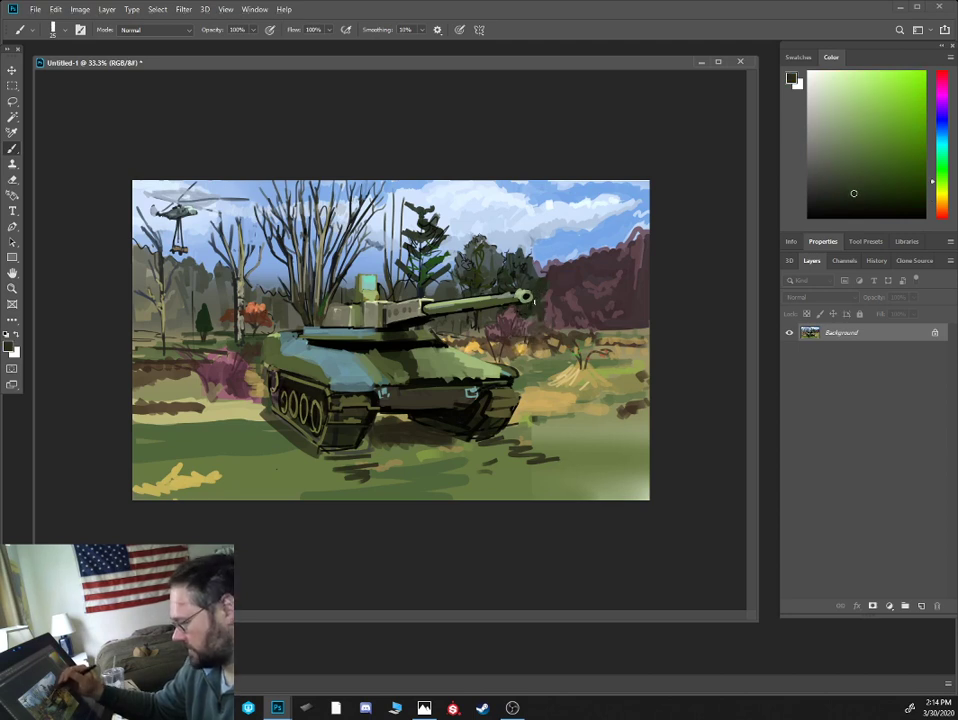
pyautogui.keyDown('alt'); pyautogui.click(527, 296); pyautogui.keyUp('alt')
pyautogui.click(826, 109)
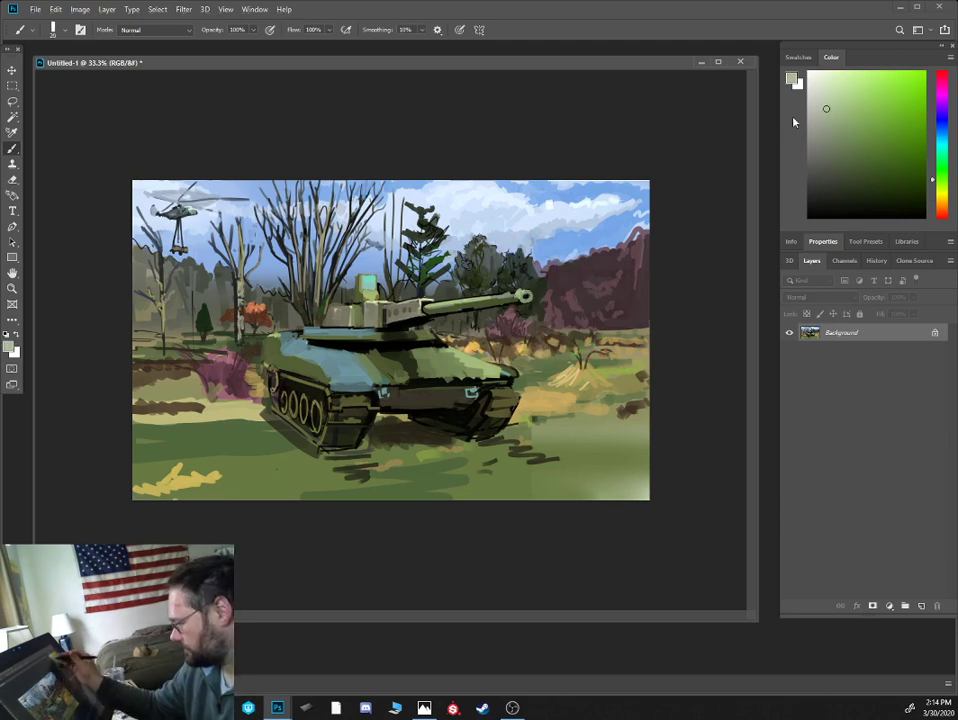
# - Trim the upper edge of the purple trees with sampled sky blue at brush size 40
pyautogui.keyDown('alt'); pyautogui.click(578, 291); pyautogui.keyUp('alt')
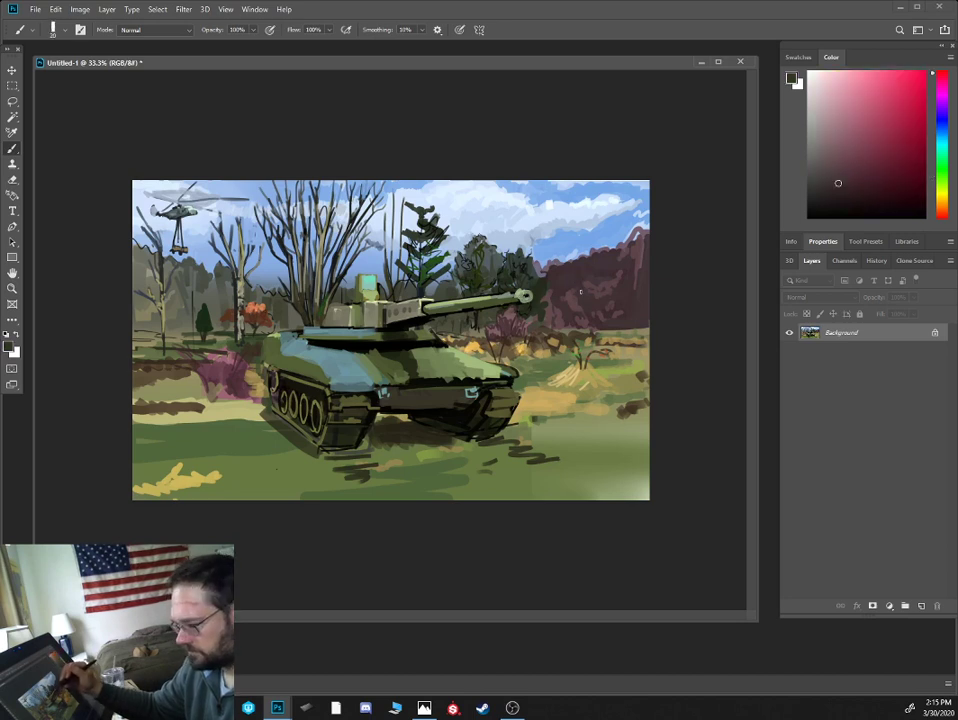
pyautogui.click(853, 183)
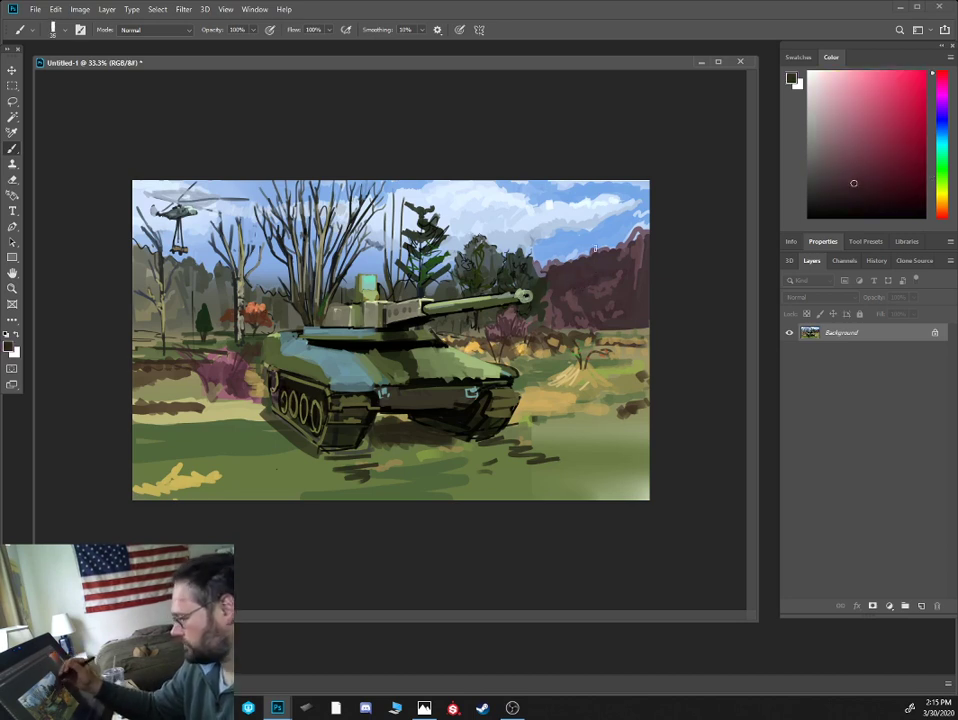
pyautogui.keyDown('alt'); pyautogui.click(436, 206); pyautogui.keyUp('alt')
pyautogui.keyDown('alt'); pyautogui.click(577, 256); pyautogui.keyUp('alt')
pyautogui.press(']')
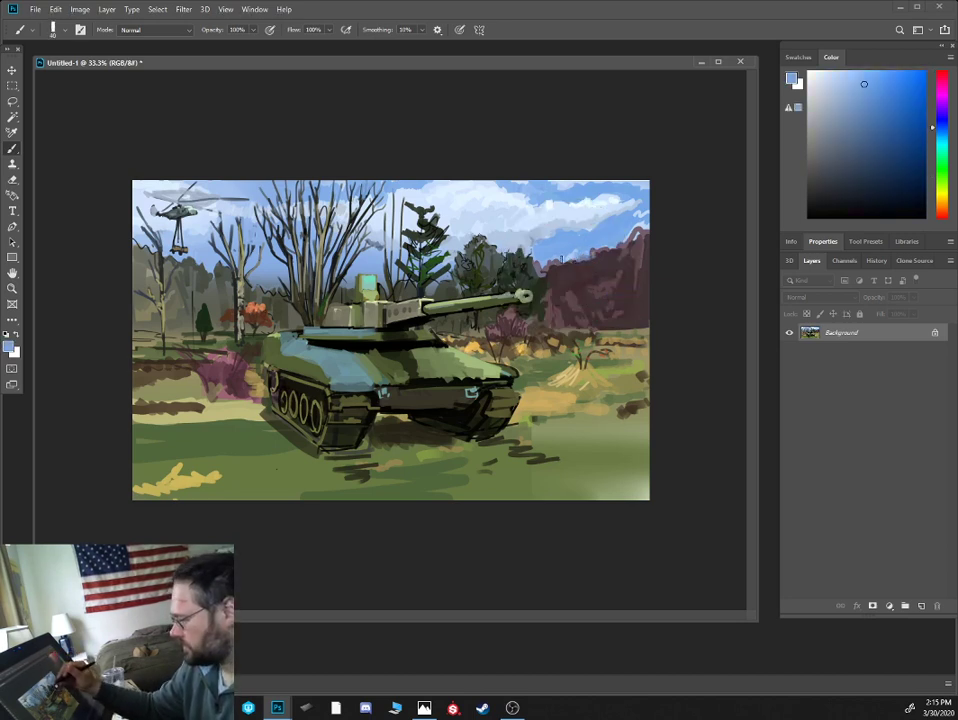
pyautogui.moveTo(567, 263); pyautogui.dragTo(576, 261)
# - Paint dark green conifers between the gun muzzle and the purple trees with a sampled dark green at brush size 45
pyautogui.keyDown('alt'); pyautogui.click(393, 197); pyautogui.keyUp('alt')
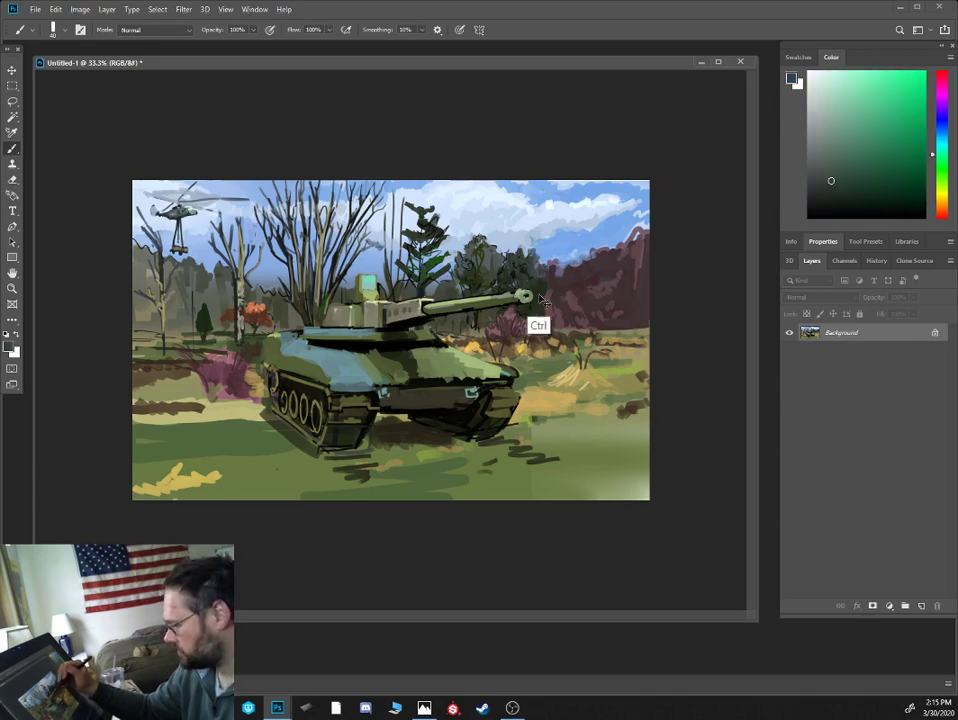
pyautogui.keyDown('alt'); pyautogui.scroll(2, 527, 277); pyautogui.keyUp('alt')
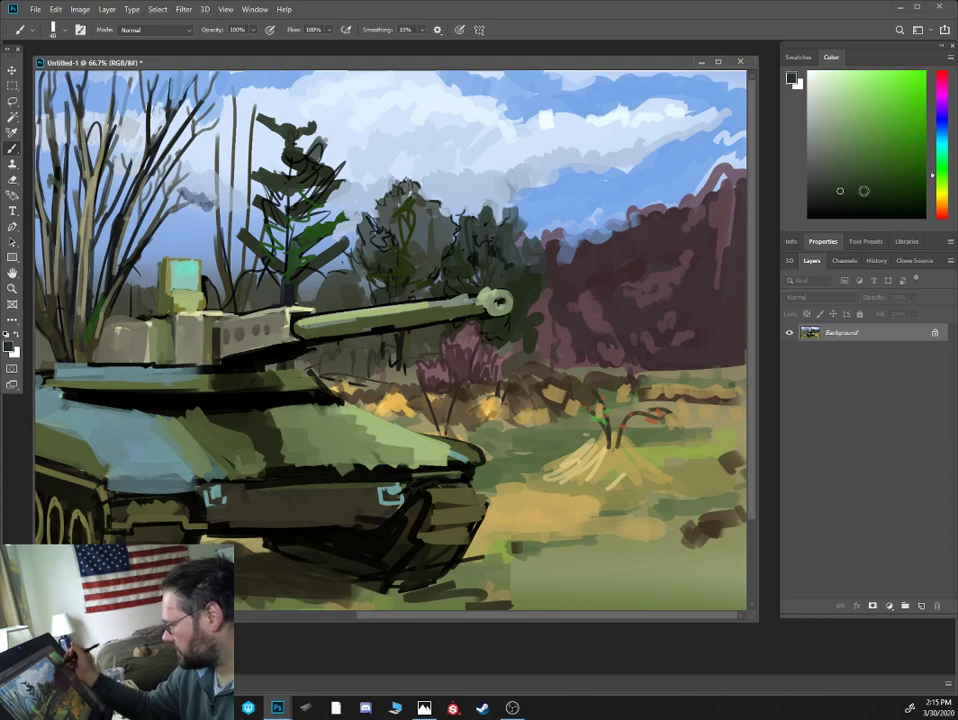
pyautogui.keyDown('alt'); pyautogui.click(524, 296); pyautogui.keyUp('alt')
pyautogui.moveTo(525, 296)
pyautogui.mouseDown()
pyautogui.moveTo(533, 245)
pyautogui.moveTo(543, 289)
pyautogui.moveTo(537, 337)
pyautogui.moveTo(523, 344)
pyautogui.moveTo(552, 329)
pyautogui.moveTo(573, 262)
pyautogui.moveTo(571, 303)
pyautogui.mouseUp()
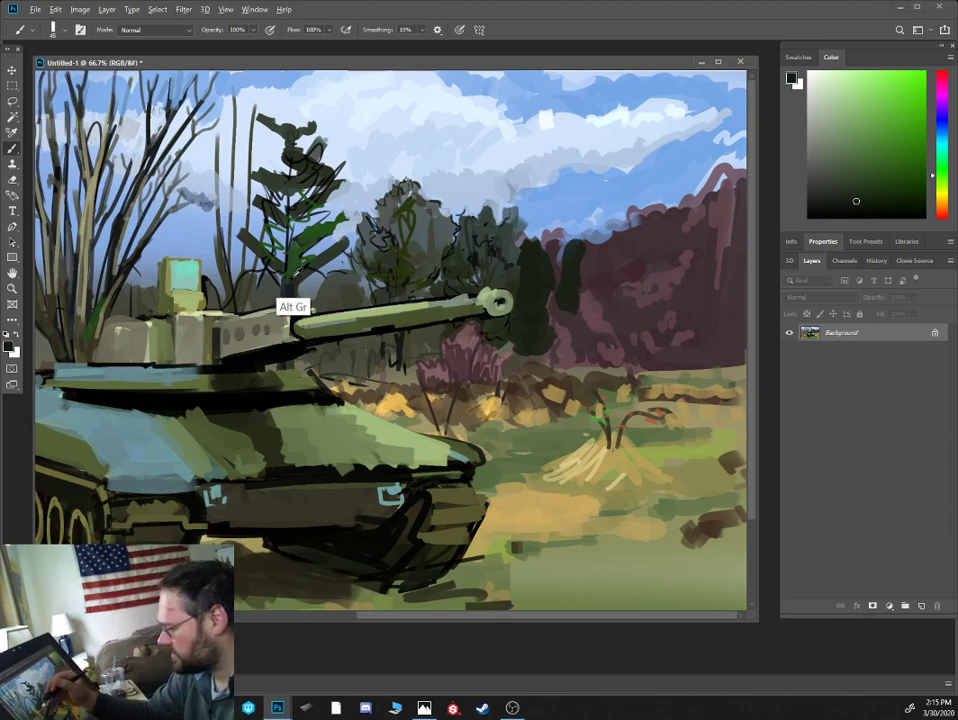
# - Draw a bare tree in sampled near-black in front of the purple trees, with branches at brush size 9 and a thicker trunk at size 15
pyautogui.keyDown('alt'); pyautogui.click(292, 326); pyautogui.keyUp('alt')
pyautogui.press('[')
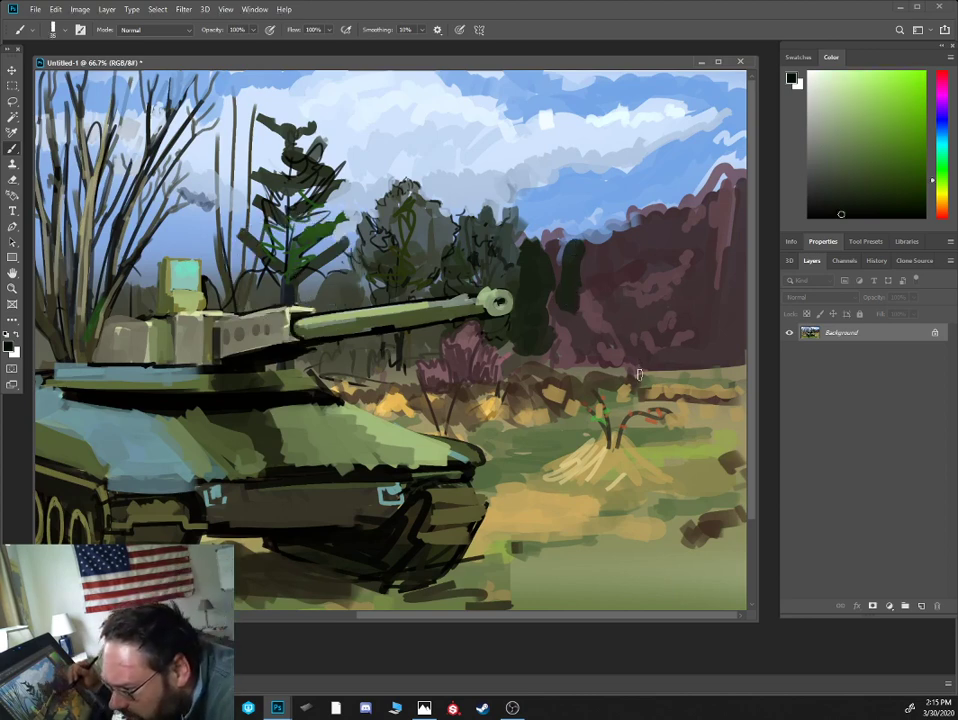
pyautogui.moveTo(634, 378); pyautogui.dragTo(633, 330)
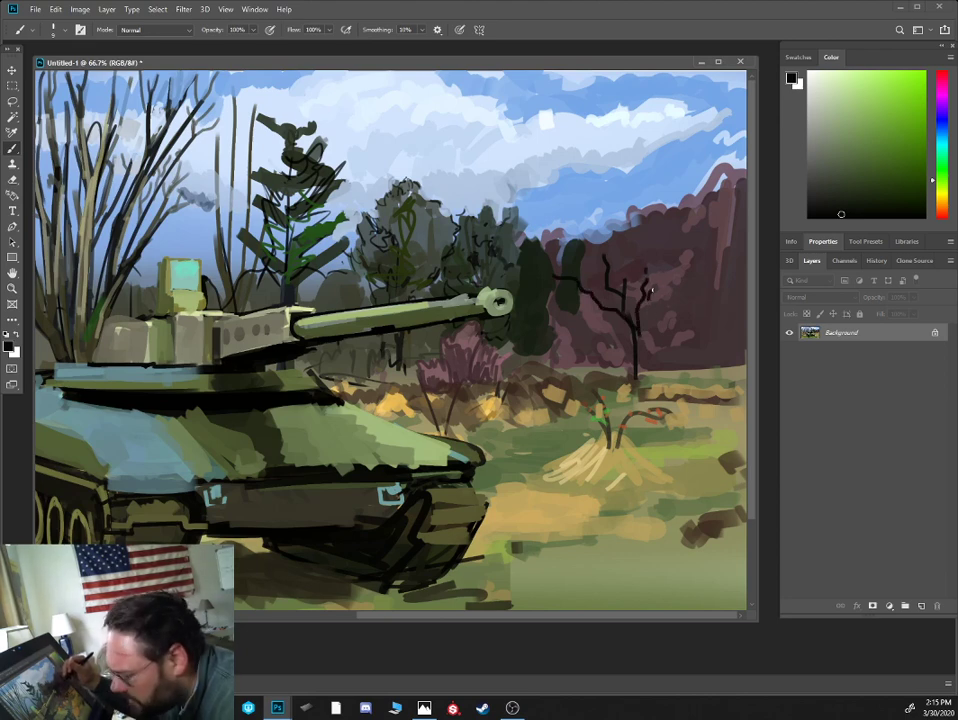
pyautogui.moveTo(652, 290)
pyautogui.mouseDown()
pyautogui.moveTo(667, 258)
pyautogui.moveTo(703, 228)
pyautogui.moveTo(643, 272)
pyautogui.moveTo(661, 246)
pyautogui.mouseUp()
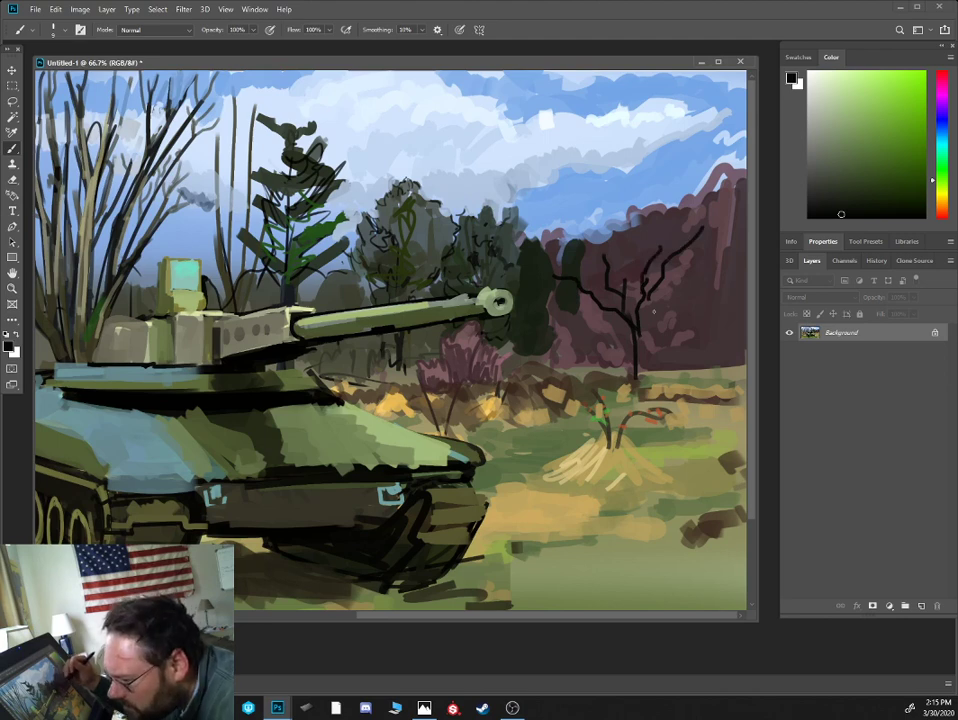
pyautogui.moveTo(644, 347); pyautogui.dragTo(661, 311)
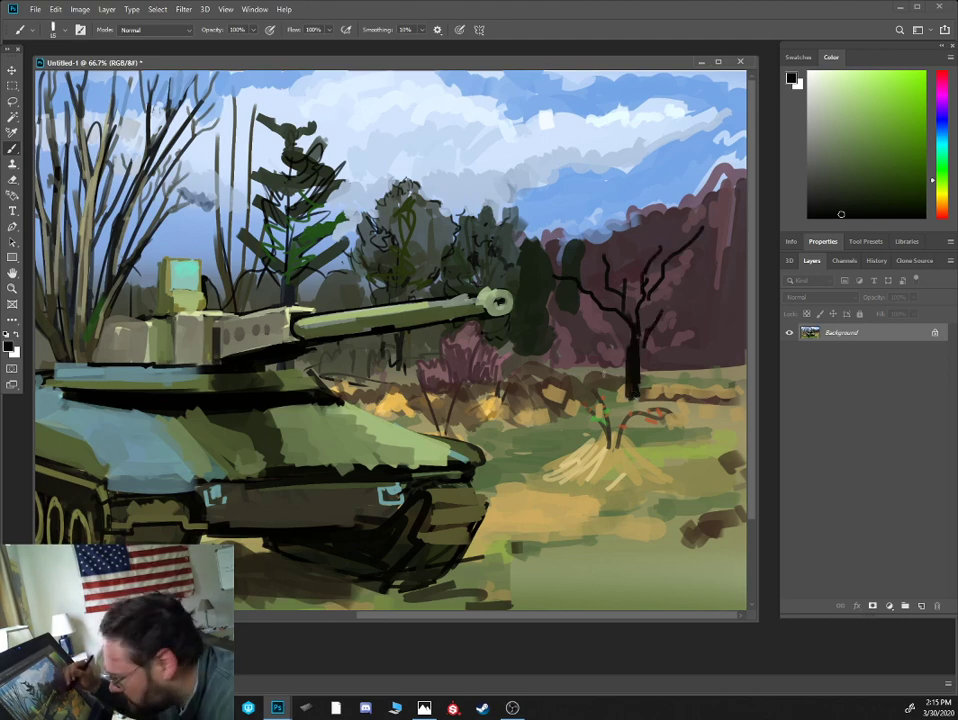
# - Add near-black branches beside the bare tree and a small branching trunk in the mauve bush at brush sizes 10 and 9
pyautogui.moveTo(608, 380)
pyautogui.mouseDown()
pyautogui.moveTo(590, 360)
pyautogui.moveTo(561, 393)
pyautogui.mouseUp()
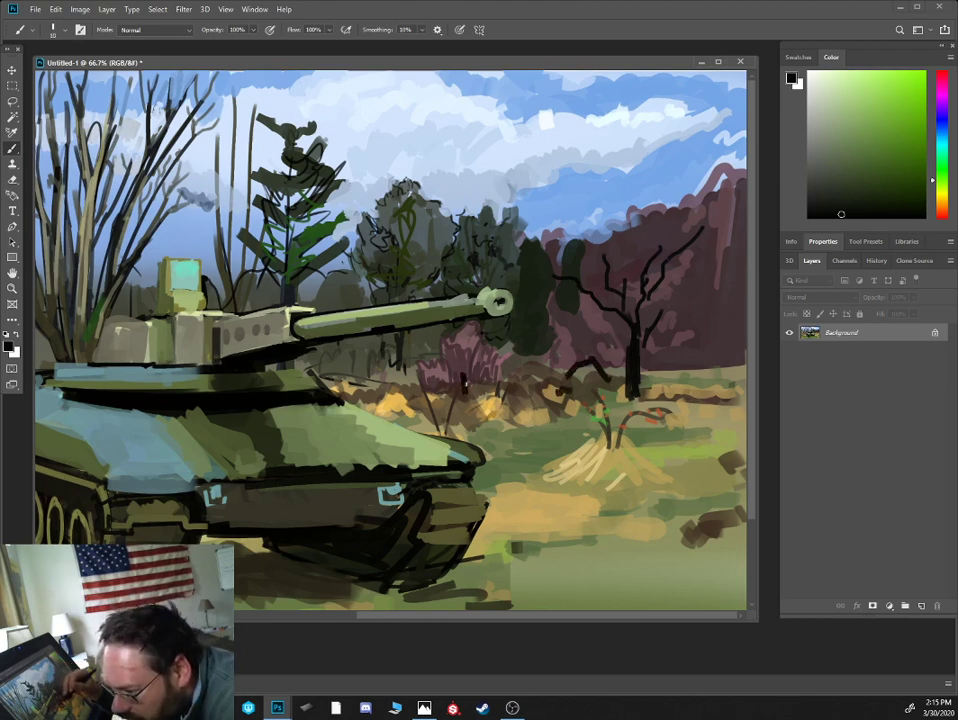
pyautogui.moveTo(464, 384)
pyautogui.mouseDown()
pyautogui.moveTo(481, 357)
pyautogui.moveTo(484, 321)
pyautogui.moveTo(520, 316)
pyautogui.mouseUp()
pyautogui.press('[')
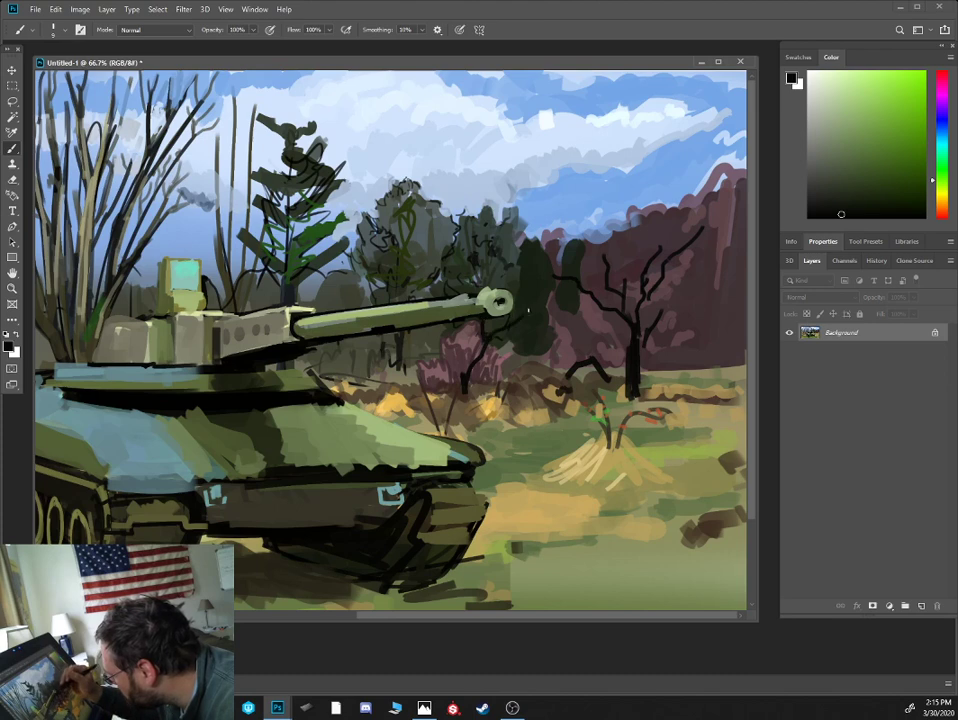
pyautogui.moveTo(466, 381)
pyautogui.mouseDown()
pyautogui.moveTo(464, 406)
pyautogui.moveTo(436, 377)
pyautogui.moveTo(410, 379)
pyautogui.mouseUp()
pyautogui.keyDown('alt'); pyautogui.click(477, 410); pyautogui.keyUp('alt')
pyautogui.press(']')
pyautogui.keyDown('alt'); pyautogui.click(472, 390); pyautogui.keyUp('alt')
pyautogui.keyDown('alt'); pyautogui.click(478, 341); pyautogui.keyUp('alt')
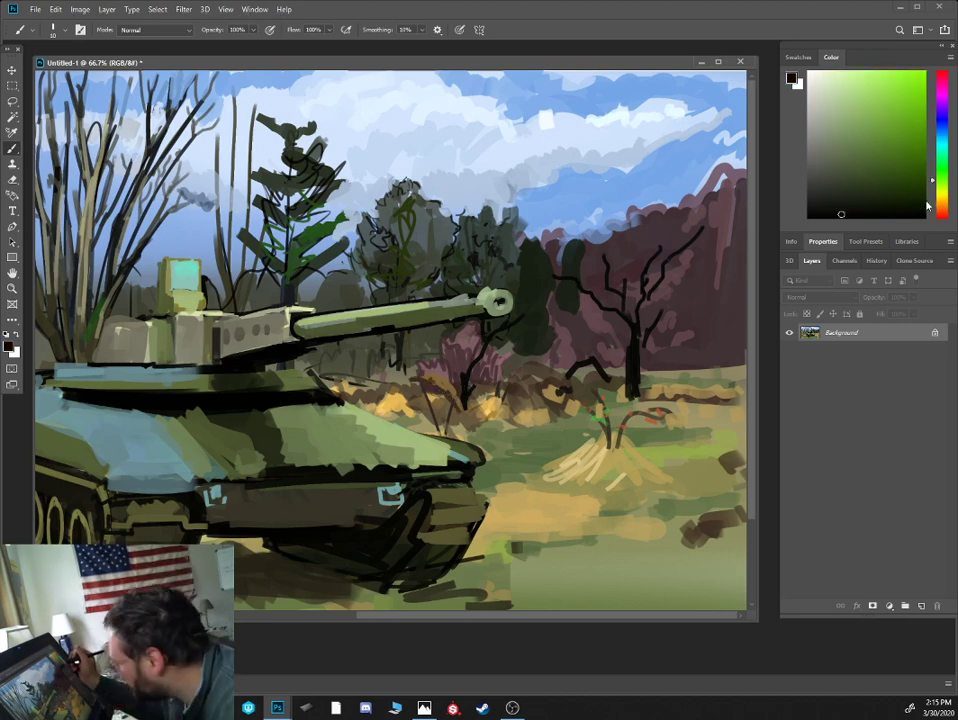
# - Mix a gray-brown and highlight the bare tree's trunk and branches at brush size 5
pyautogui.click(941, 205)
pyautogui.click(833, 145)
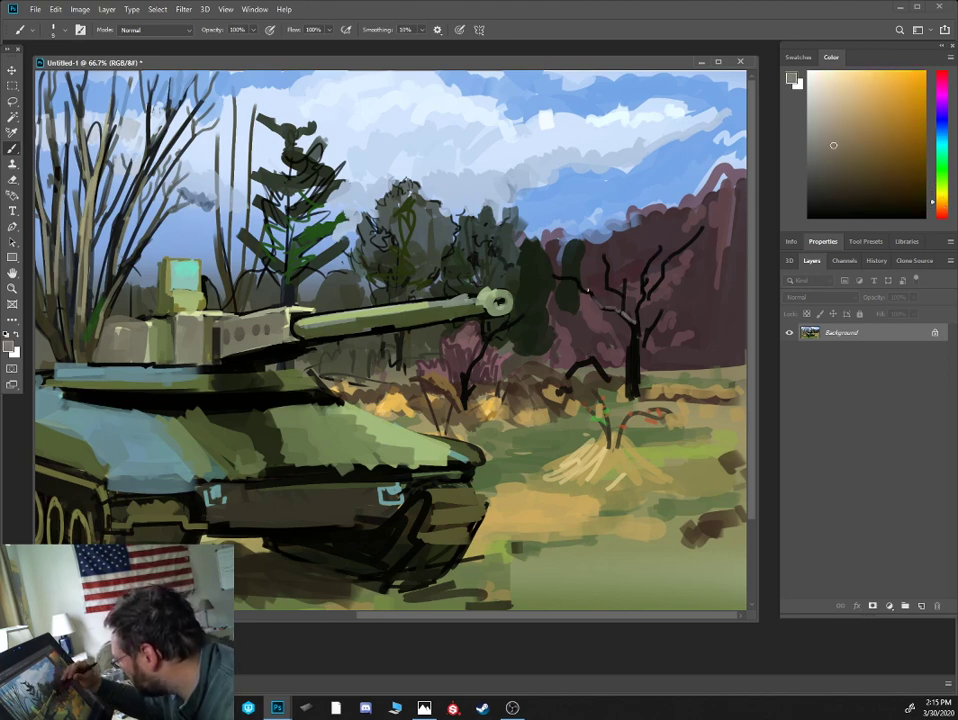
pyautogui.moveTo(625, 307); pyautogui.dragTo(627, 281)
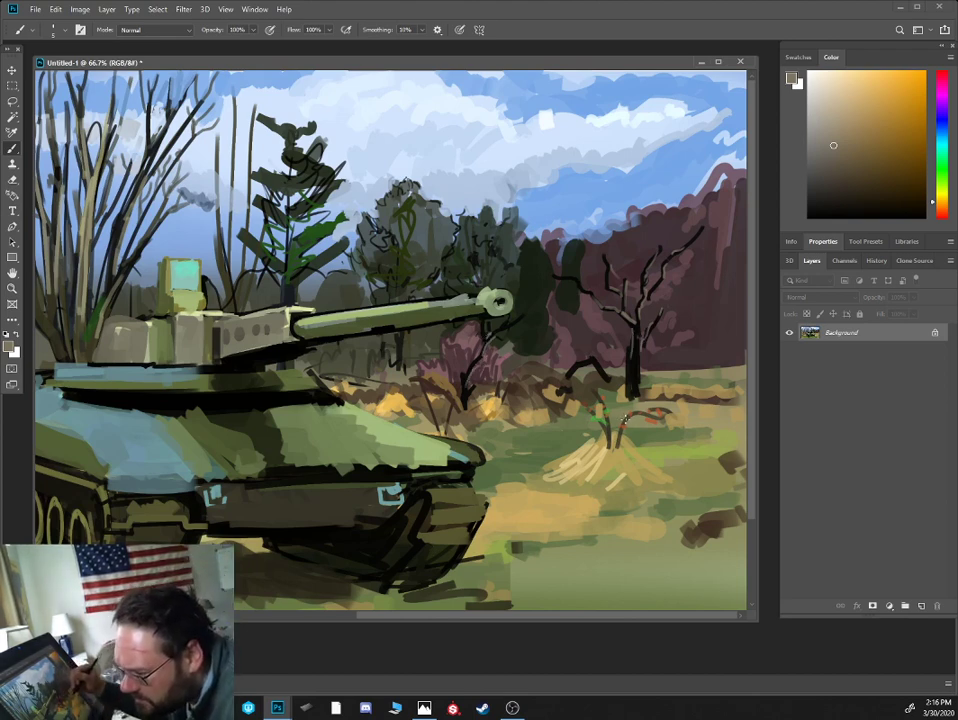
# - Dab sampled mauve around the bare tree at brush size 20 and shade the base of the purple trees with dark maroon at size 40
pyautogui.keyDown('alt'); pyautogui.click(677, 280); pyautogui.keyUp('alt')
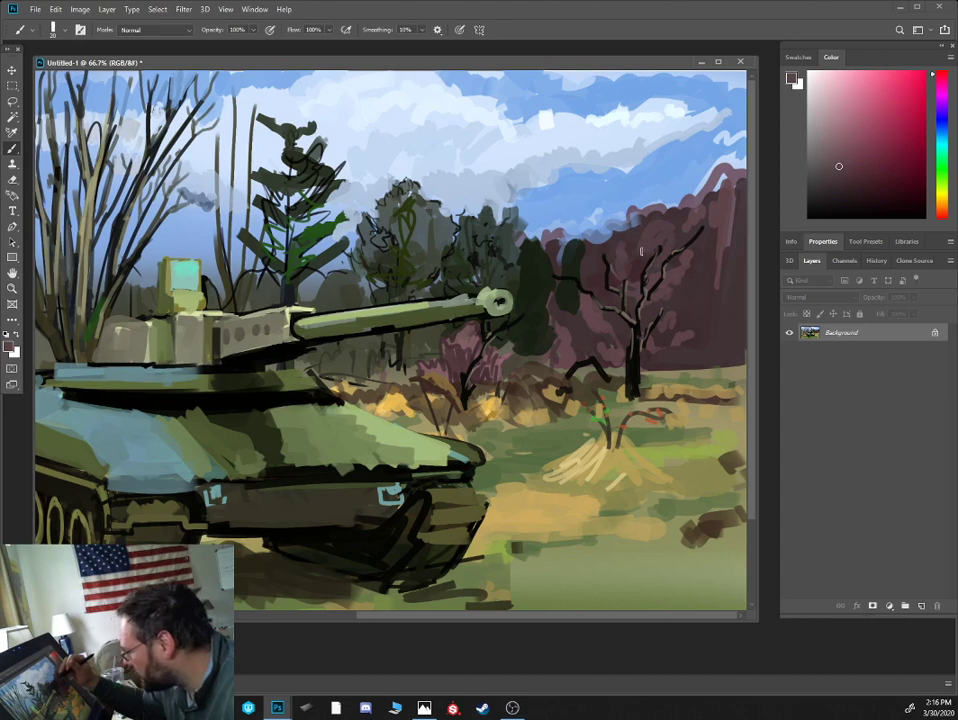
pyautogui.keyDown('alt'); pyautogui.click(712, 309); pyautogui.keyUp('alt')
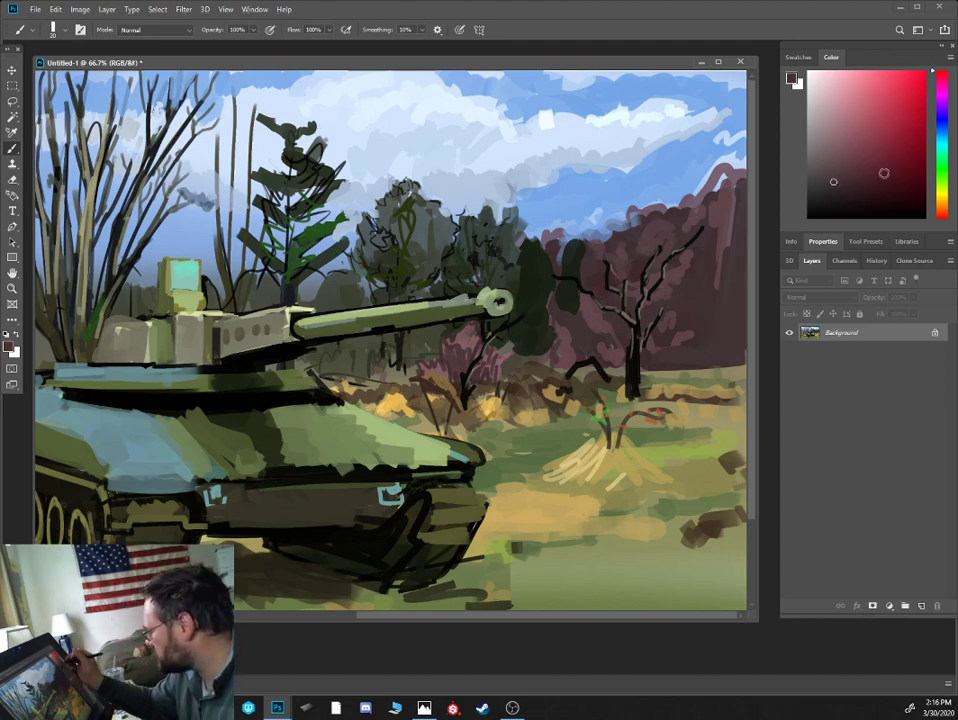
pyautogui.click(835, 193)
pyautogui.press(']')
pyautogui.press(']')
pyautogui.press(']')
pyautogui.press(']')
pyautogui.press(']')
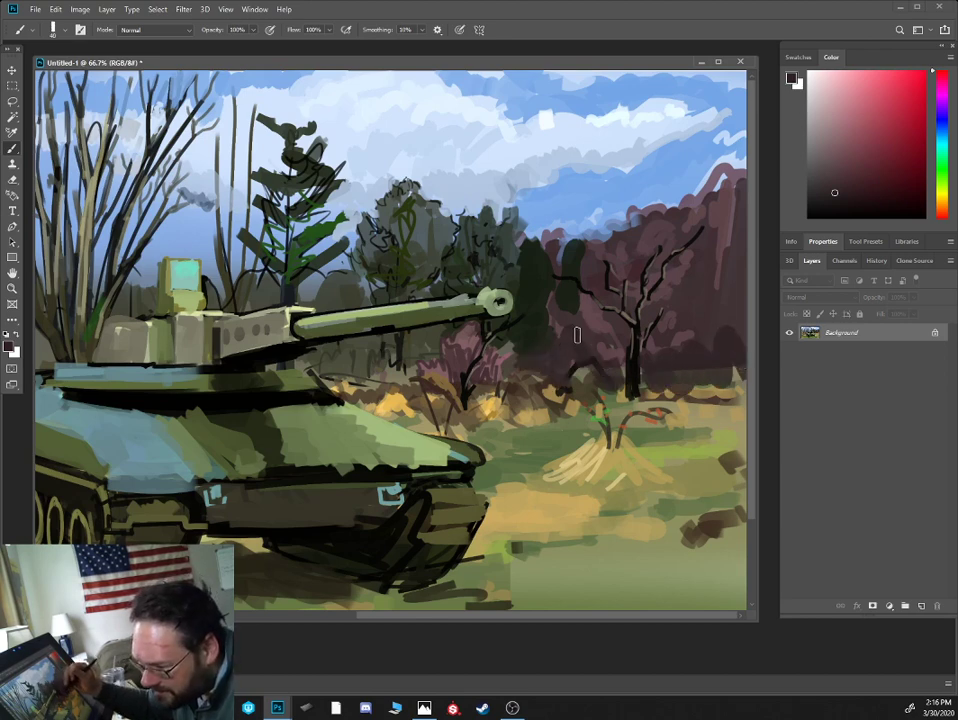
# - Rework the top edge of the purple trees with dark maroon at brush size 25 and sampled sky blue at size 20
pyautogui.press('[')
pyautogui.press('[')
pyautogui.press('[')
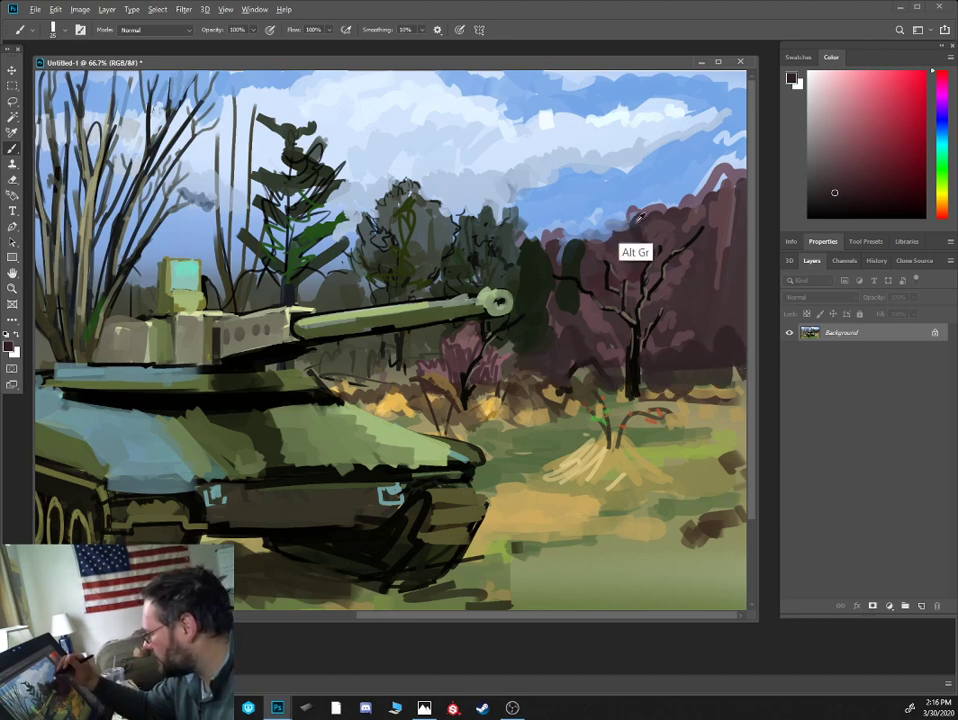
pyautogui.keyDown('alt'); pyautogui.click(648, 212); pyautogui.keyUp('alt')
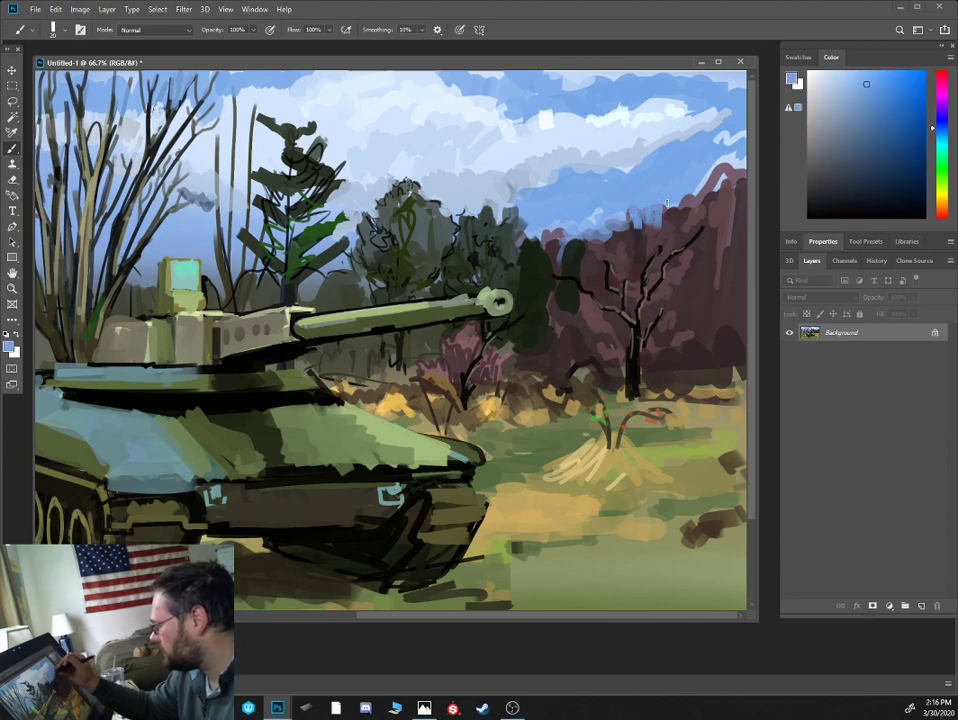
# - Trim the top edge of the reddish tree line with sky-blue strokes, enlarging the brush to 30 px
pyautogui.moveTo(650, 200)
pyautogui.mouseDown()
pyautogui.moveTo(654, 225)
pyautogui.moveTo(666, 220)
pyautogui.mouseUp()
pyautogui.press(']')
pyautogui.press(']')
pyautogui.moveTo(697, 160)
pyautogui.mouseDown()
pyautogui.moveTo(731, 152)
pyautogui.moveTo(727, 197)
pyautogui.mouseUp()
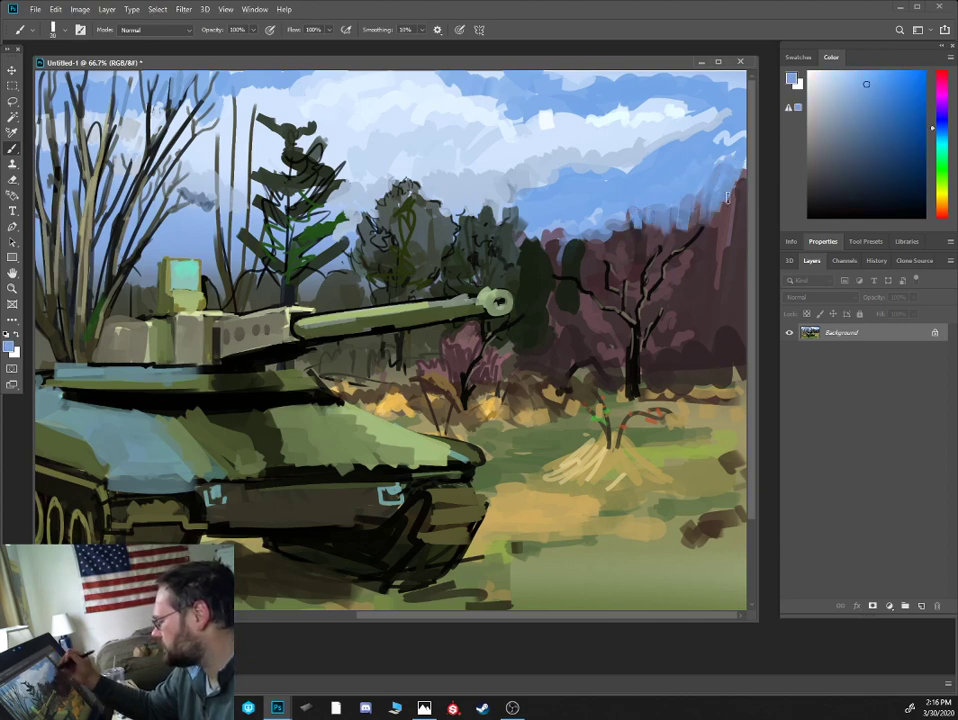
# - Paint thin dark twigs rising from the reddish tree line into the sky, using a small brush and a dark purple sampled from the trees
pyautogui.keyDown('alt'); pyautogui.click(640, 252); pyautogui.keyUp('alt')
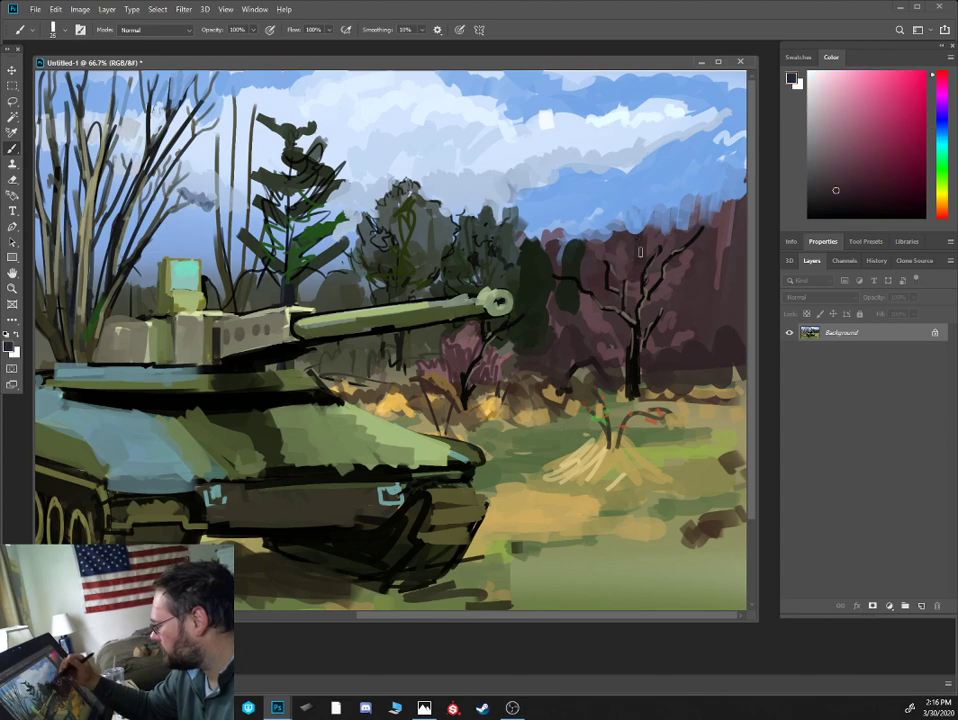
pyautogui.press('[')
pyautogui.press('[')
pyautogui.press('[')
pyautogui.press('[')
pyautogui.press('[')
pyautogui.moveTo(641, 228); pyautogui.dragTo(658, 179)
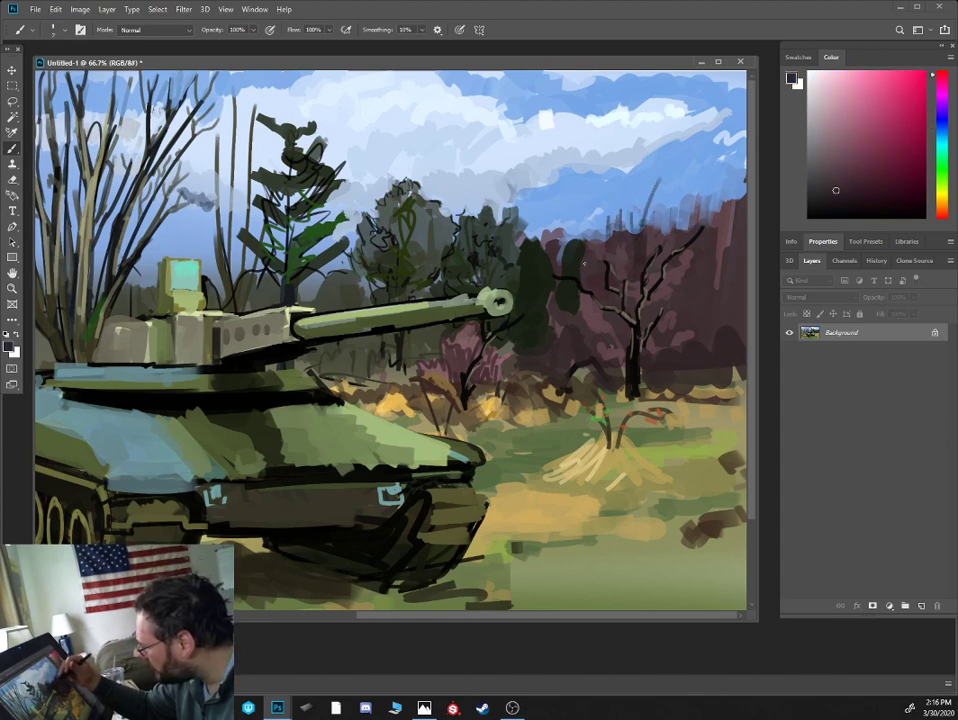
pyautogui.moveTo(584, 226); pyautogui.dragTo(588, 241)
pyautogui.moveTo(590, 226); pyautogui.dragTo(593, 248)
pyautogui.moveTo(596, 232); pyautogui.dragTo(598, 265)
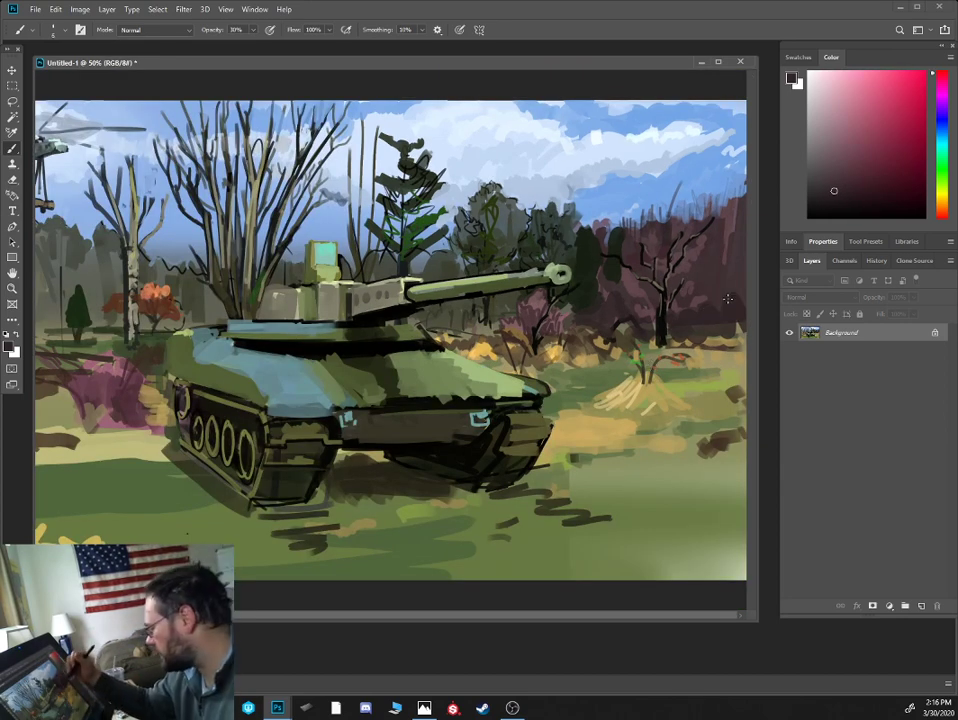
# - Restore the brush opacity to 100% and paint dark undergrowth at the foot of the reddish trees with sampled dark tones
pyautogui.press('0')
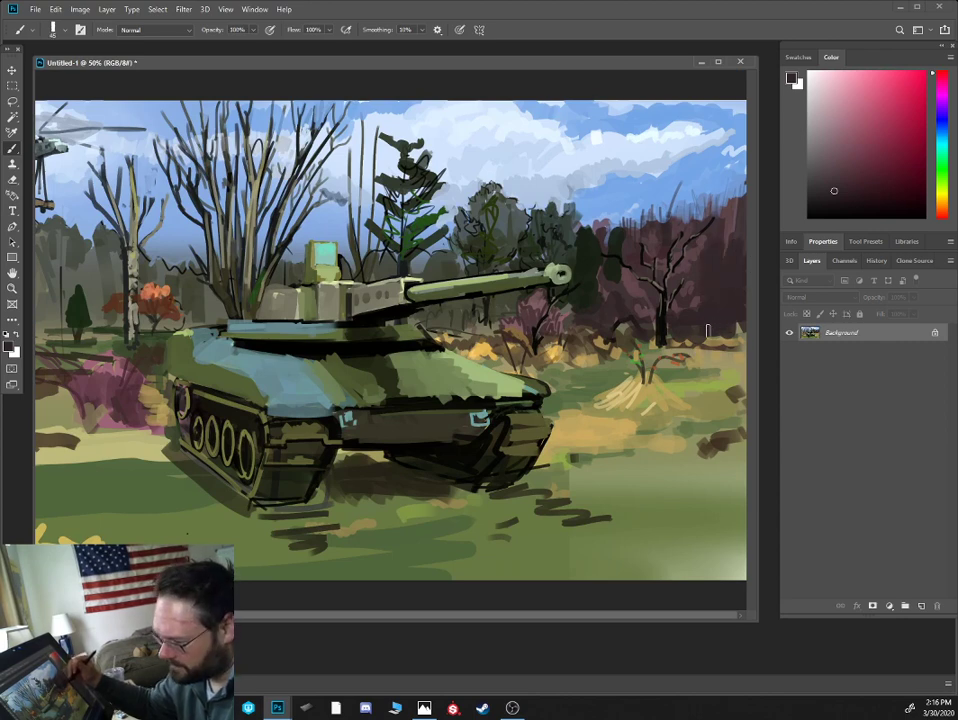
pyautogui.keyDown('alt'); pyautogui.click(676, 343); pyautogui.keyUp('alt')
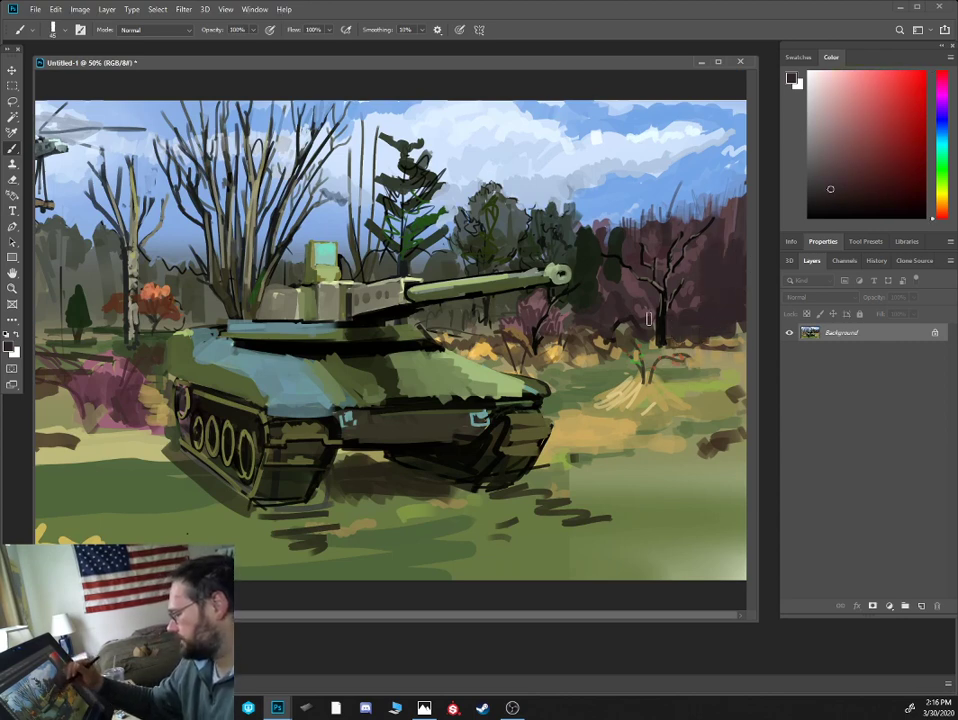
pyautogui.keyDown('alt'); pyautogui.click(647, 334); pyautogui.keyUp('alt')
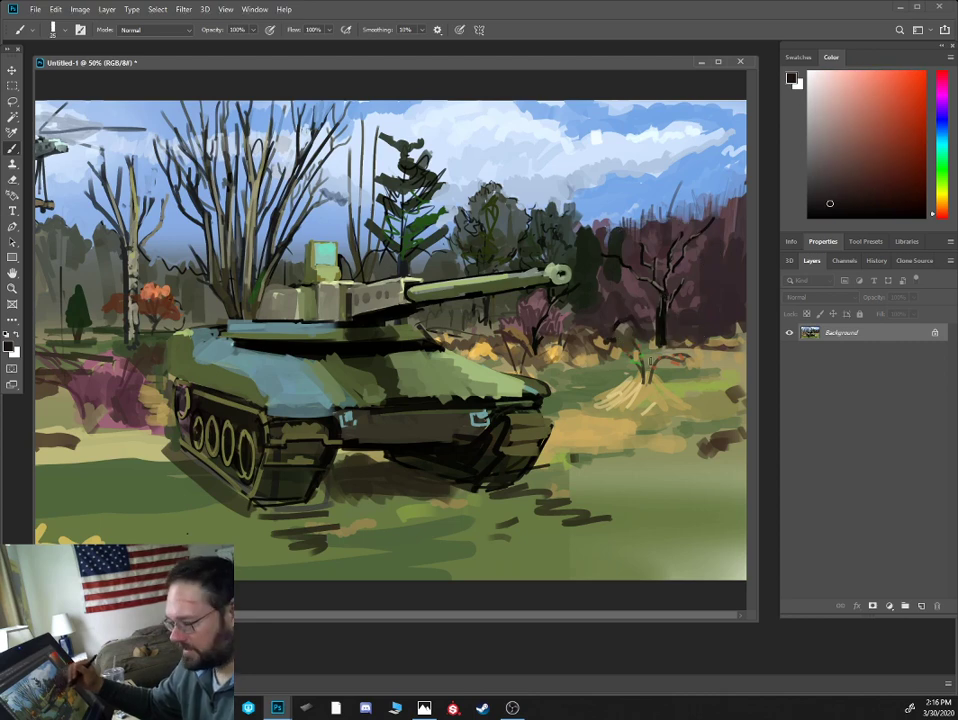
pyautogui.keyDown('alt'); pyautogui.click(632, 334); pyautogui.keyUp('alt')
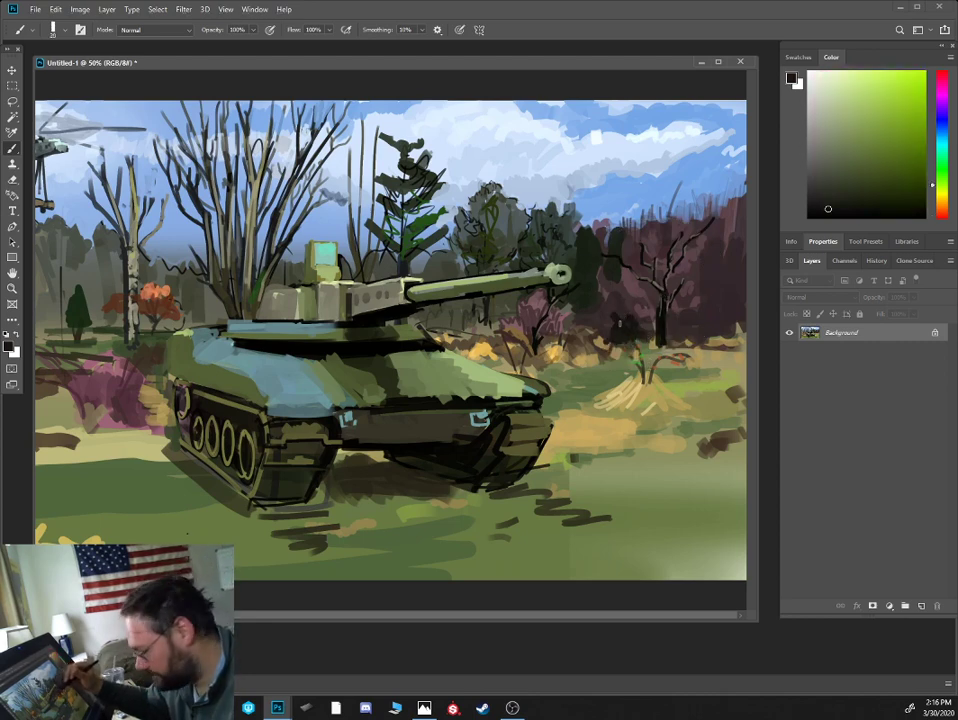
# - Rework the dark green tree beside the gun muzzle with muted greens sampled from the background trees
pyautogui.keyDown('alt'); pyautogui.click(616, 300); pyautogui.keyUp('alt')
pyautogui.keyDown('alt'); pyautogui.click(441, 229); pyautogui.keyUp('alt')
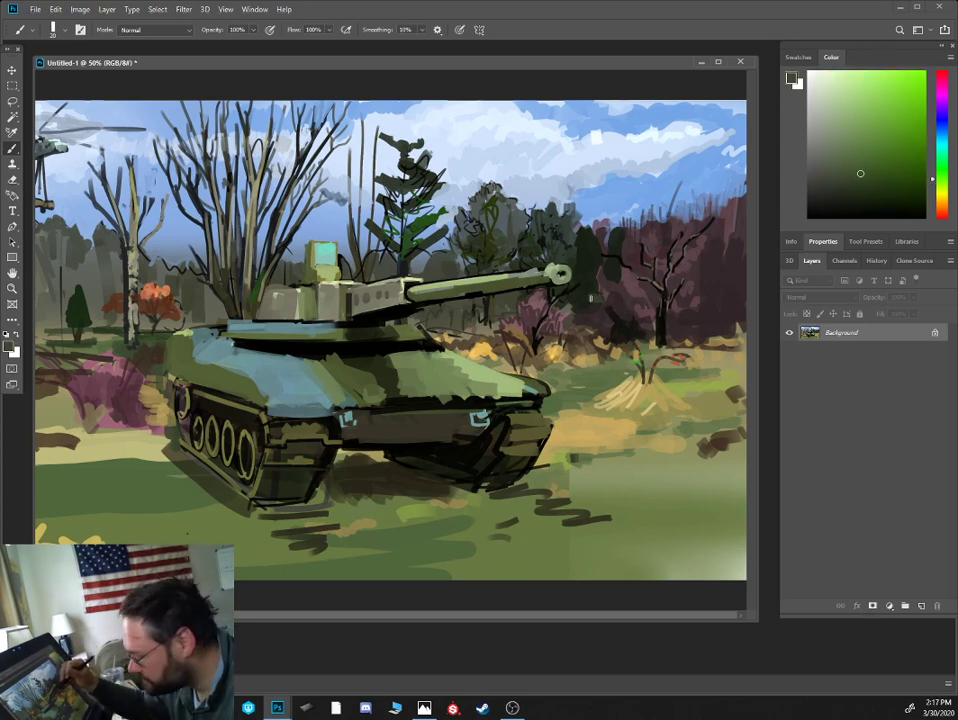
pyautogui.moveTo(442, 213); pyautogui.dragTo(441, 184)
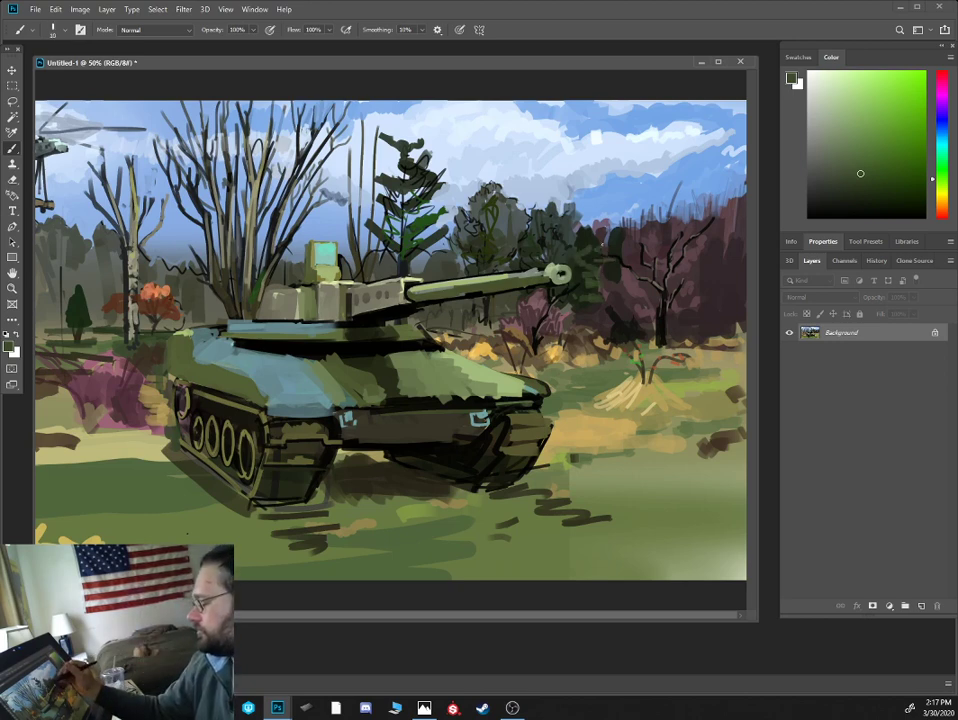
# - Repaint the tank's gun barrel with sampled light greens and choose a slightly darker pale yellow-green for its highlights
pyautogui.keyDown('alt'); pyautogui.click(507, 273); pyautogui.keyUp('alt')
pyautogui.press(']')
pyautogui.press(']')
pyautogui.moveTo(480, 282)
pyautogui.mouseDown()
pyautogui.moveTo(547, 273)
pyautogui.moveTo(537, 267)
pyautogui.mouseUp()
pyautogui.keyDown('alt'); pyautogui.click(445, 290); pyautogui.keyUp('alt')
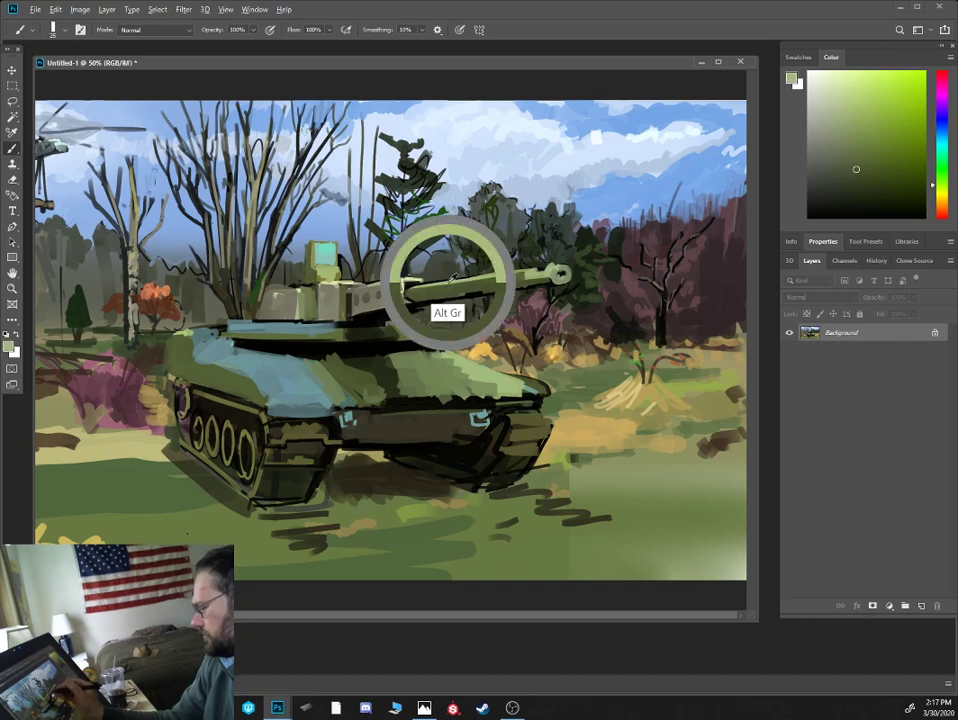
pyautogui.keyDown('alt'); pyautogui.click(405, 290); pyautogui.keyUp('alt')
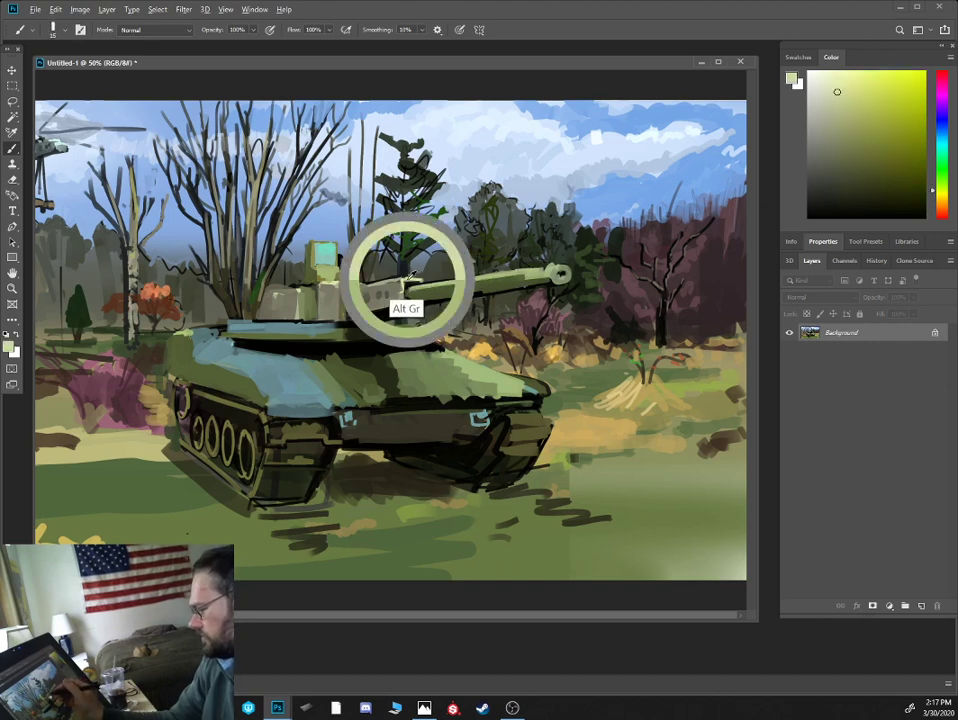
pyautogui.click(835, 101)
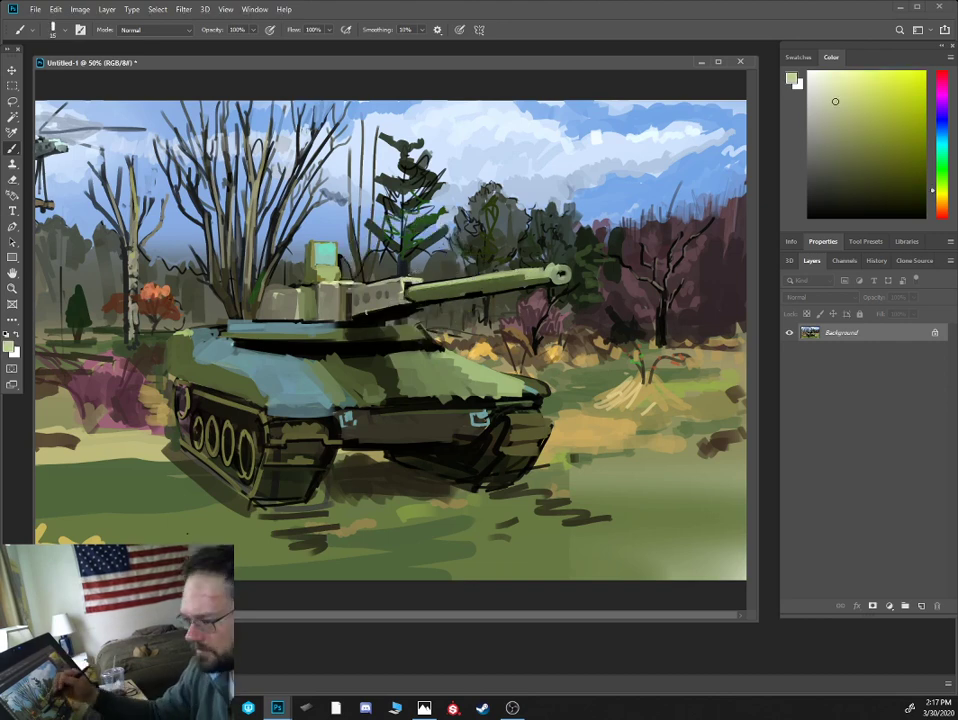
# - Cover the bright green strokes on the tall conifer with sampled dark green and extend its branches on the right side
pyautogui.keyDown('alt'); pyautogui.click(440, 236); pyautogui.keyUp('alt')
pyautogui.press(']')
pyautogui.moveTo(419, 225)
pyautogui.mouseDown()
pyautogui.moveTo(413, 239)
pyautogui.moveTo(435, 219)
pyautogui.mouseUp()
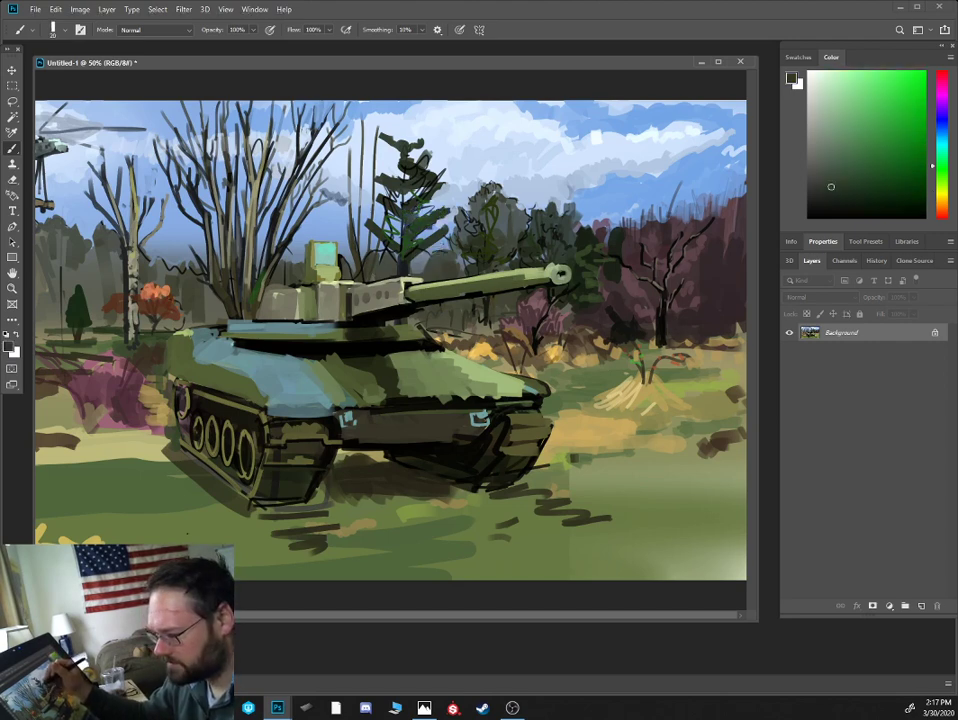
pyautogui.moveTo(318, 153)
pyautogui.mouseDown()
pyautogui.moveTo(333, 142)
pyautogui.moveTo(339, 124)
pyautogui.moveTo(325, 134)
pyautogui.moveTo(330, 124)
pyautogui.mouseUp()
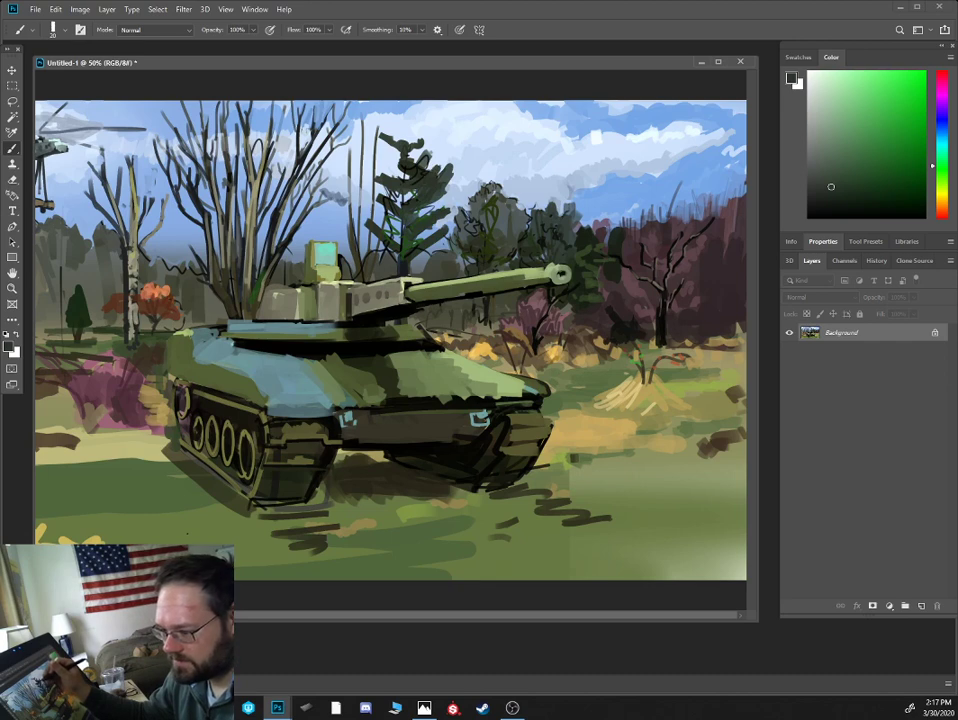
pyautogui.press('[')
pyautogui.moveTo(421, 151); pyautogui.dragTo(411, 169)
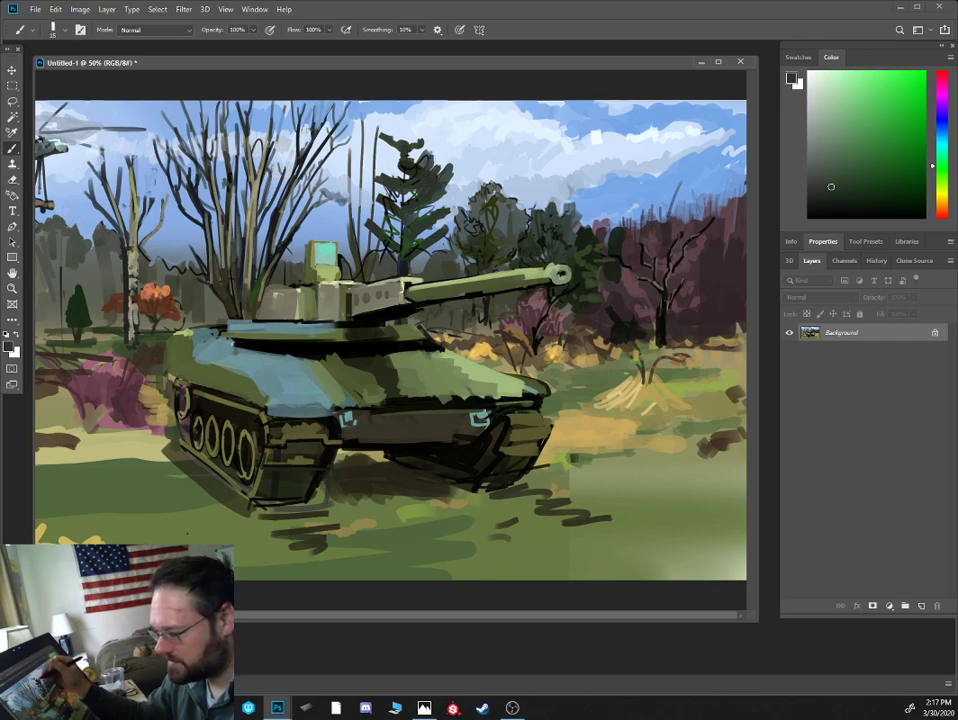
pyautogui.moveTo(327, 122)
pyautogui.mouseDown()
pyautogui.moveTo(324, 101)
pyautogui.moveTo(344, 116)
pyautogui.mouseUp()
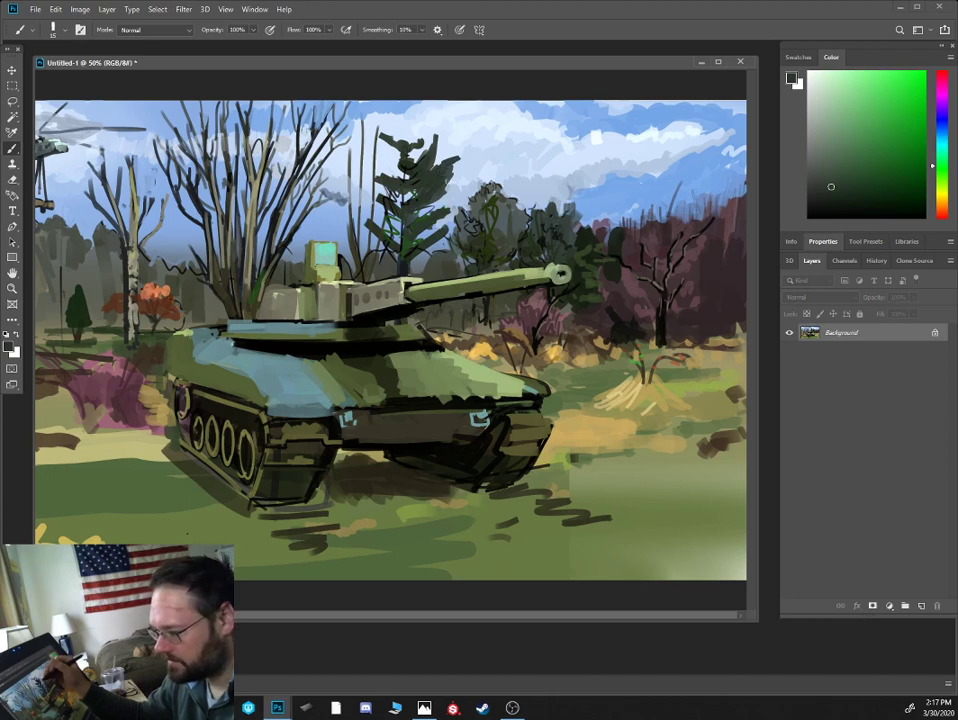
pyautogui.moveTo(446, 182)
pyautogui.mouseDown()
pyautogui.moveTo(473, 159)
pyautogui.moveTo(462, 169)
pyautogui.moveTo(419, 127)
pyautogui.moveTo(382, 124)
pyautogui.moveTo(384, 133)
pyautogui.moveTo(418, 123)
pyautogui.moveTo(385, 122)
pyautogui.moveTo(407, 148)
pyautogui.moveTo(416, 126)
pyautogui.moveTo(392, 126)
pyautogui.moveTo(397, 165)
pyautogui.moveTo(370, 148)
pyautogui.mouseUp()
# - Fill in the crown of the tall conifer with dark greens sampled from the tree
pyautogui.press(']')
pyautogui.press(']')
pyautogui.keyDown('alt'); pyautogui.click(378, 123); pyautogui.keyUp('alt')
pyautogui.keyDown('alt'); pyautogui.click(404, 149); pyautogui.keyUp('alt')
pyautogui.press('[')
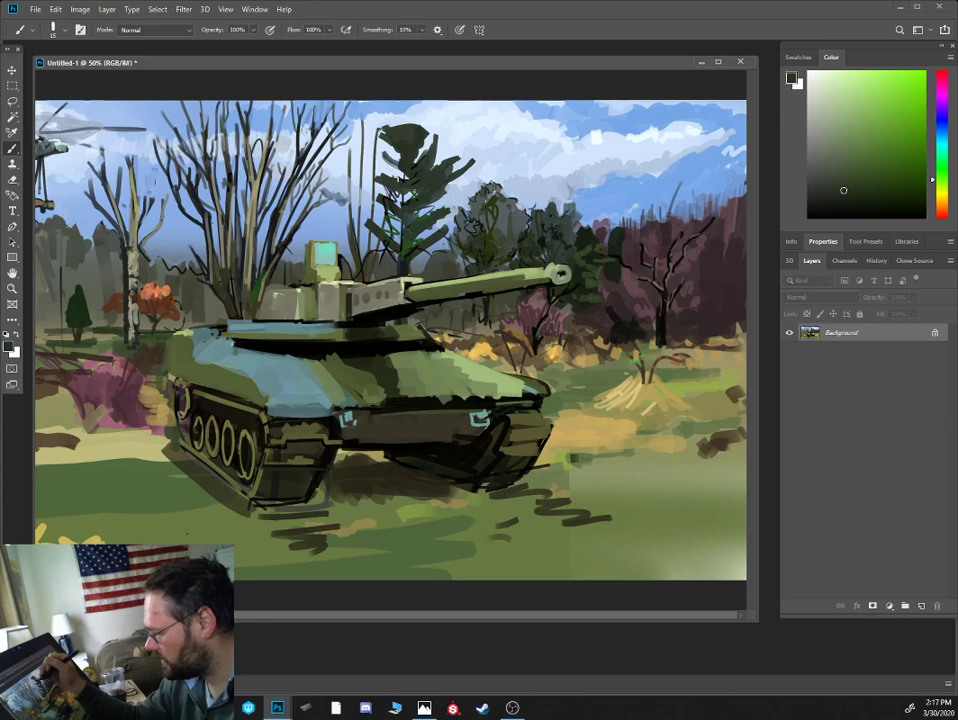
pyautogui.moveTo(290, 124); pyautogui.dragTo(283, 131)
pyautogui.moveTo(288, 119); pyautogui.dragTo(281, 132)
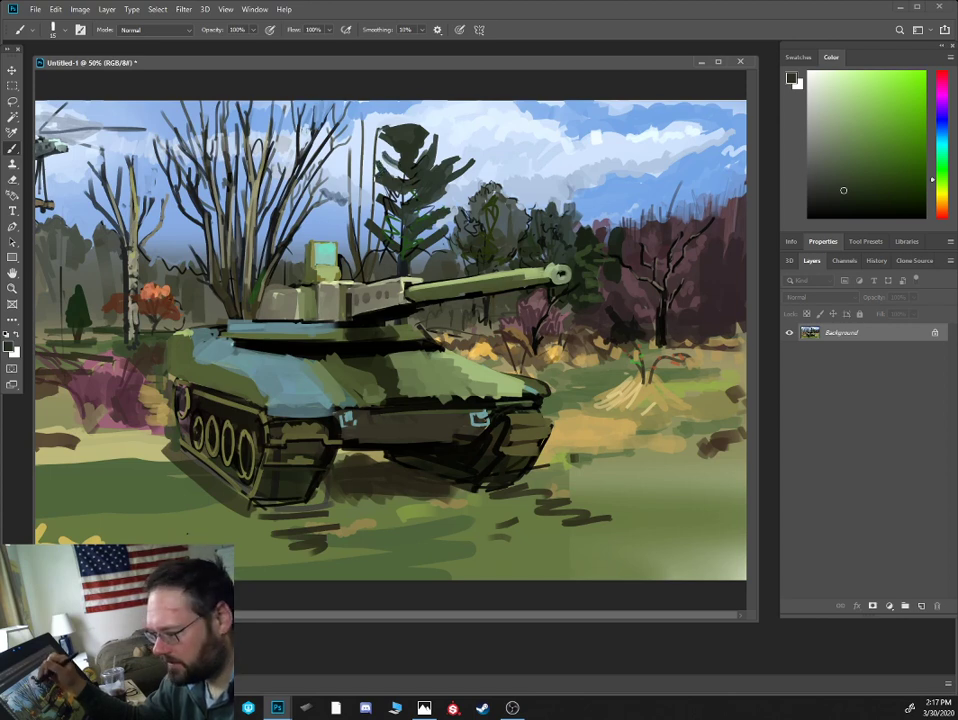
# - Reshape the conifer's left side with sampled sky and dark green colors, extending branches outward and filling the middle foliage
pyautogui.keyDown('alt'); pyautogui.click(380, 152); pyautogui.keyUp('alt')
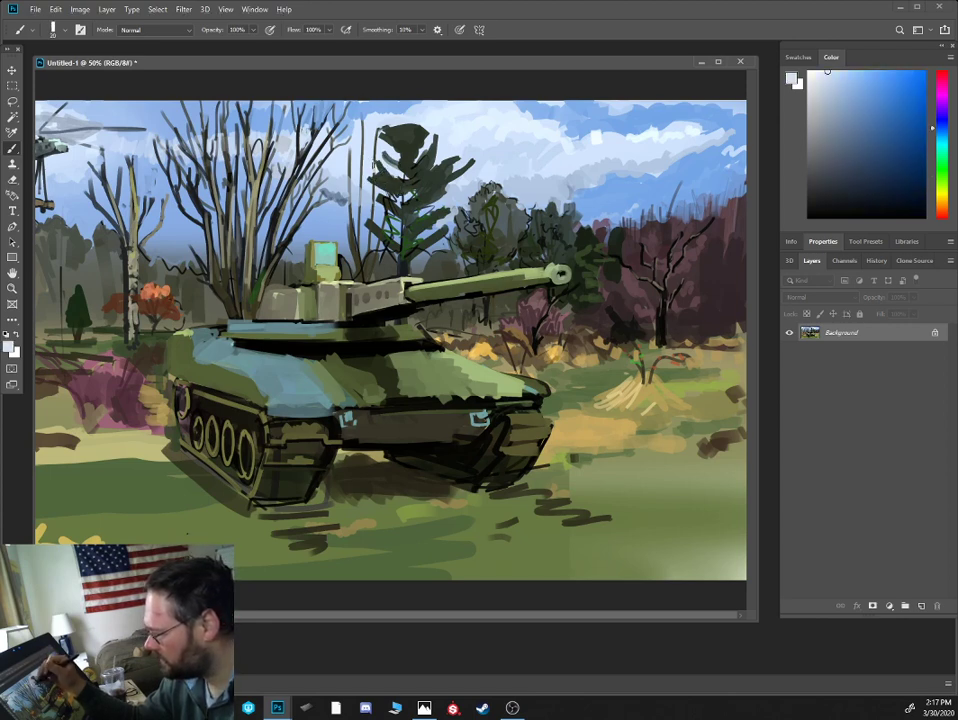
pyautogui.keyDown('alt'); pyautogui.click(383, 185); pyautogui.keyUp('alt')
pyautogui.moveTo(378, 153); pyautogui.dragTo(355, 187)
pyautogui.press(']')
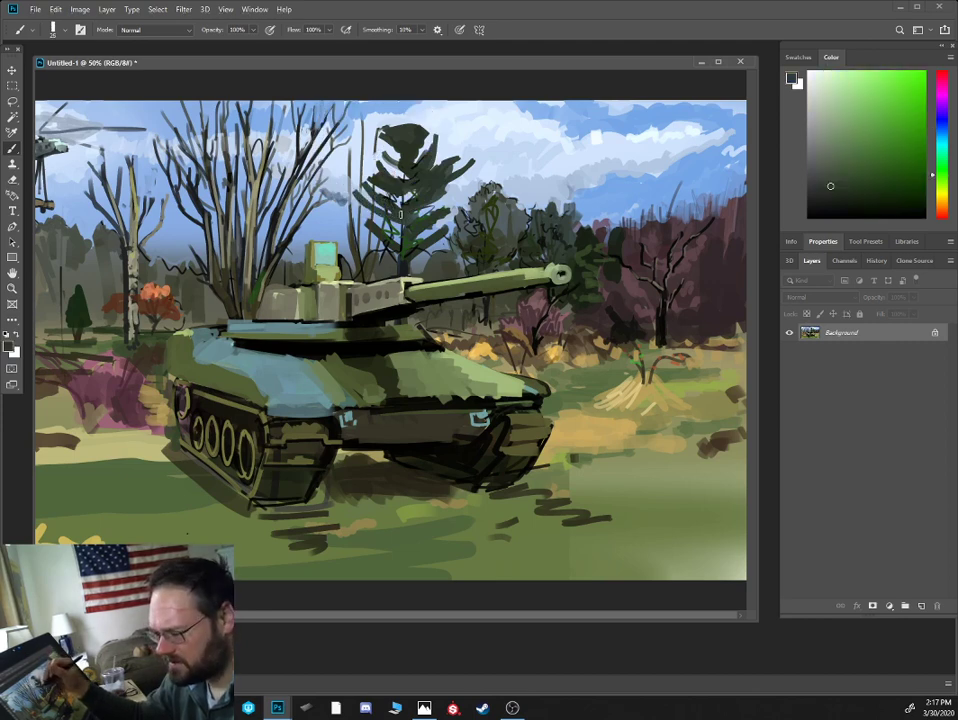
pyautogui.moveTo(406, 214)
pyautogui.mouseDown()
pyautogui.moveTo(403, 196)
pyautogui.moveTo(411, 204)
pyautogui.mouseUp()
pyautogui.press('[')
pyautogui.moveTo(308, 156); pyautogui.dragTo(298, 145)
pyautogui.keyDown('alt'); pyautogui.click(305, 146); pyautogui.keyUp('alt')
pyautogui.keyDown('alt'); pyautogui.click(304, 148); pyautogui.keyUp('alt')
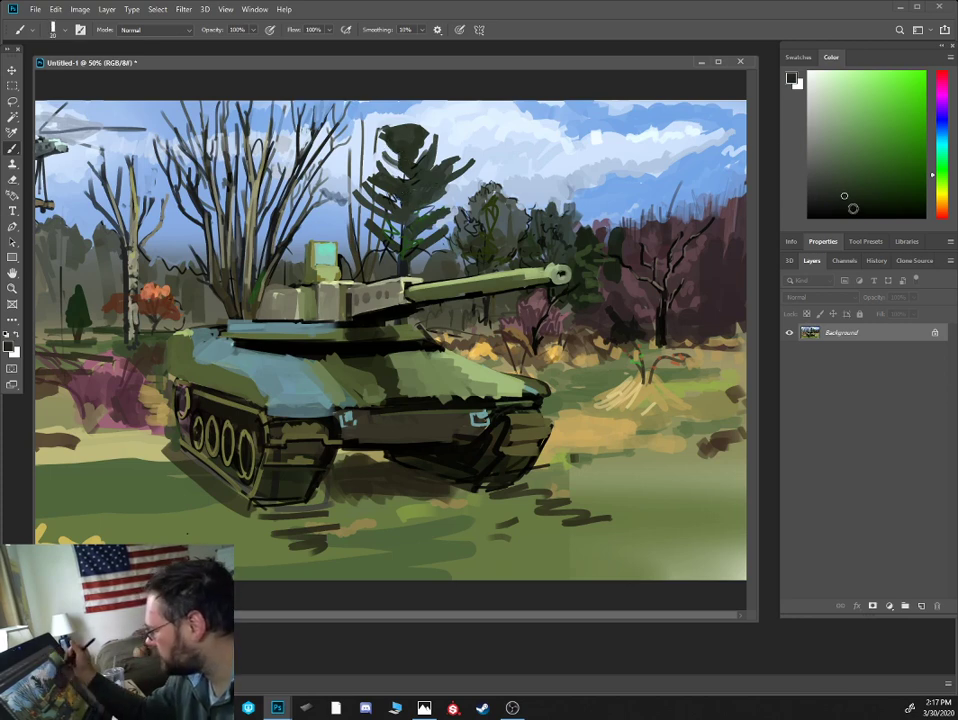
# - Choose a darker green and paint the lower branches of the tall conifer
pyautogui.click(848, 200)
pyautogui.moveTo(428, 194)
pyautogui.mouseDown()
pyautogui.moveTo(412, 202)
pyautogui.moveTo(397, 249)
pyautogui.moveTo(446, 241)
pyautogui.moveTo(433, 240)
pyautogui.mouseUp()
pyautogui.press('[')
pyautogui.press(']')
pyautogui.moveTo(316, 181); pyautogui.dragTo(274, 185)
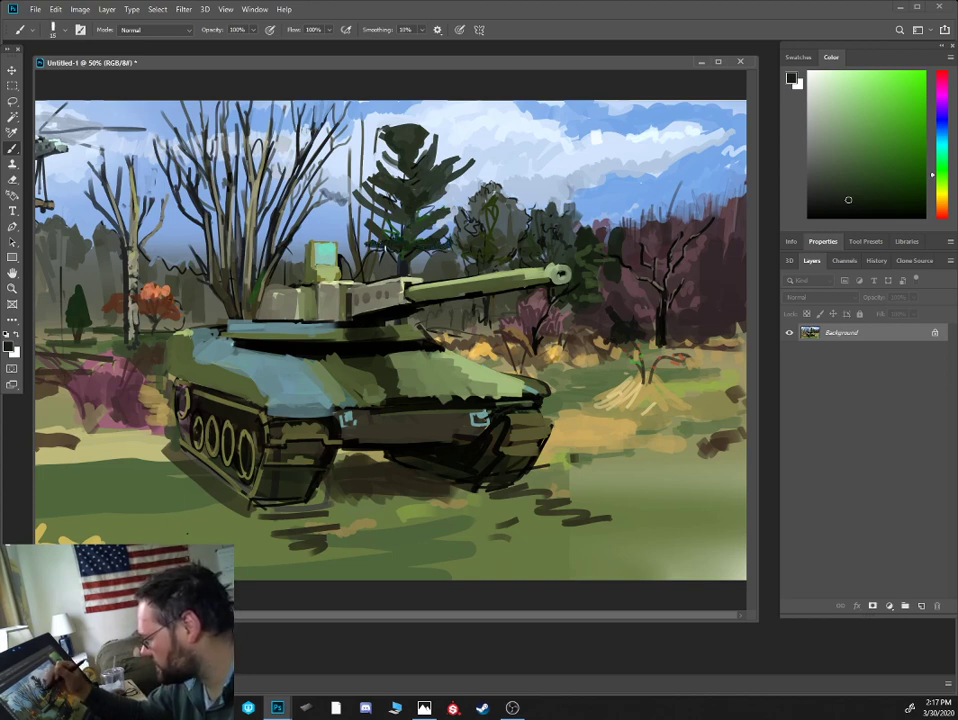
pyautogui.press(']')
pyautogui.moveTo(389, 245)
pyautogui.mouseDown()
pyautogui.moveTo(367, 252)
pyautogui.moveTo(421, 248)
pyautogui.mouseUp()
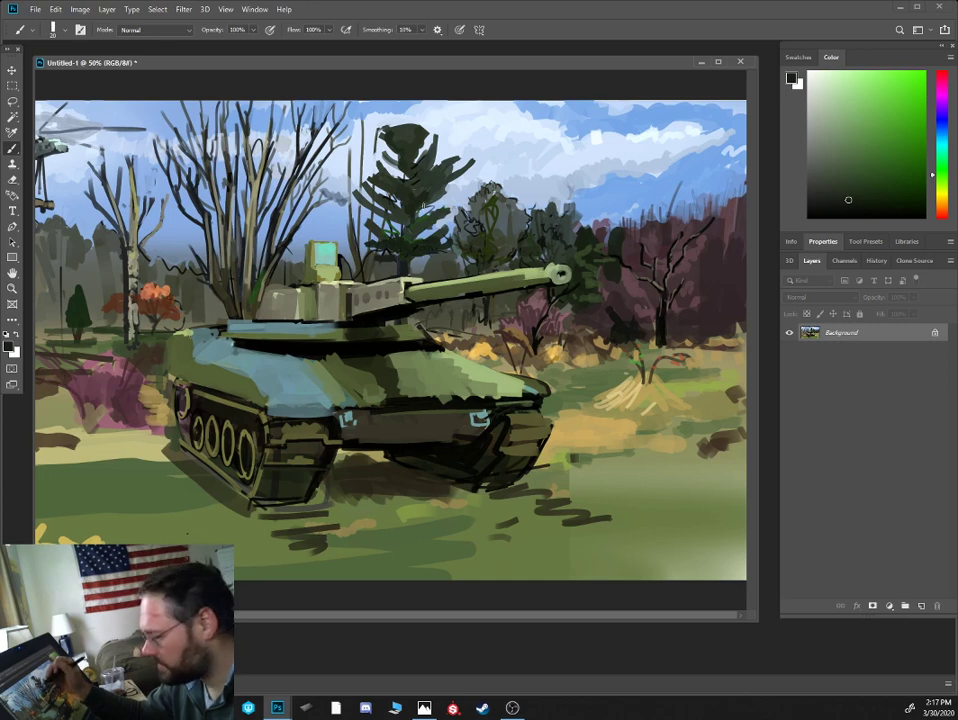
# - Refine the conifer's right-hand branches with a 15 px brush and choose a lighter olive green
pyautogui.press('[')
pyautogui.moveTo(447, 188); pyautogui.dragTo(435, 199)
pyautogui.moveTo(451, 189); pyautogui.dragTo(429, 203)
pyautogui.moveTo(439, 203); pyautogui.dragTo(423, 210)
pyautogui.moveTo(935, 178); pyautogui.dragTo(936, 184)
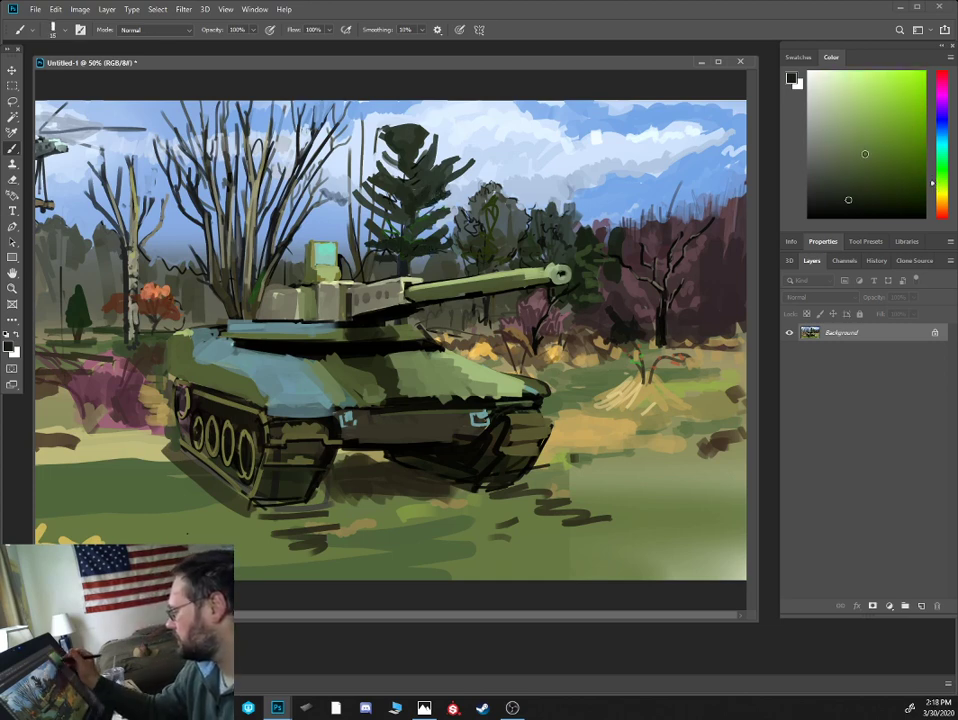
pyautogui.click(863, 154)
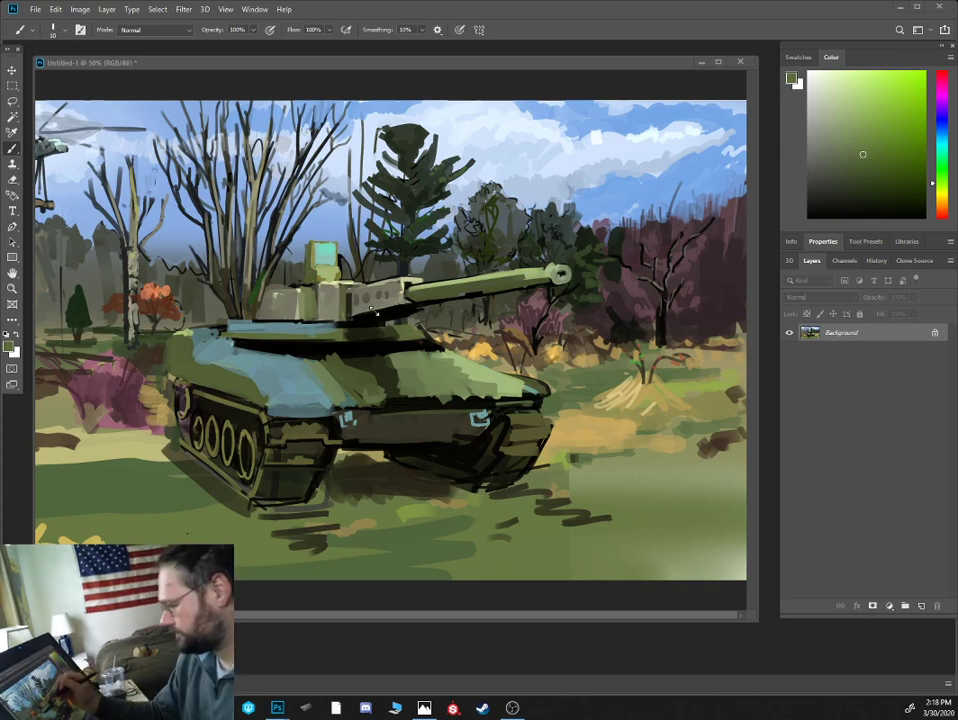
# - Add small dark and grey detail strokes to the rear part of the tank's turret using colors sampled there
pyautogui.keyDown('alt'); pyautogui.click(280, 262); pyautogui.keyUp('alt')
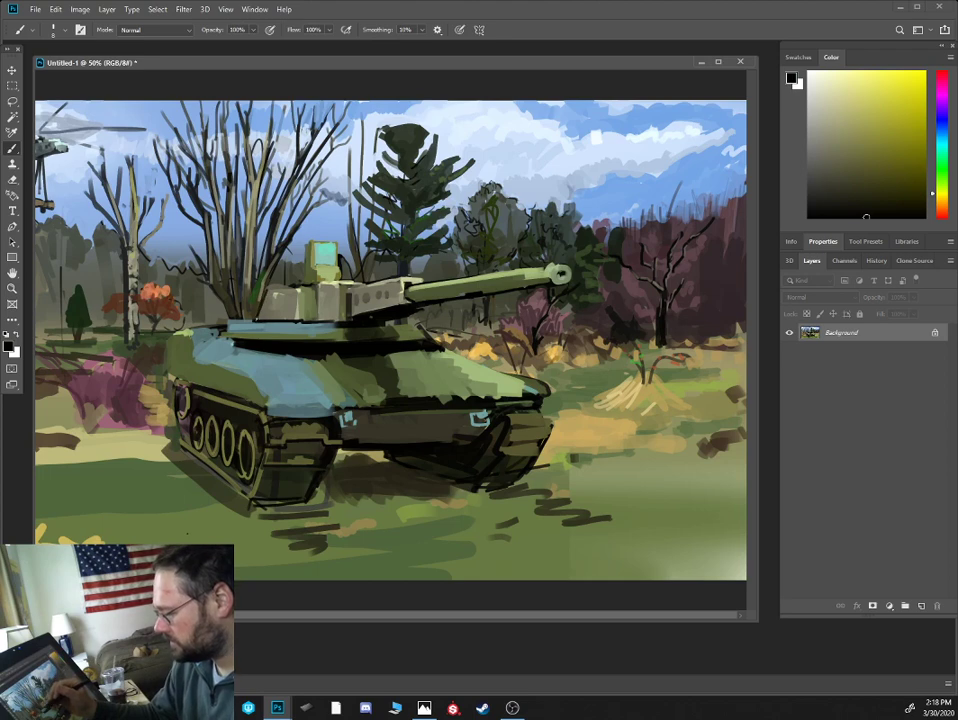
pyautogui.keyDown('alt'); pyautogui.click(258, 312); pyautogui.keyUp('alt')
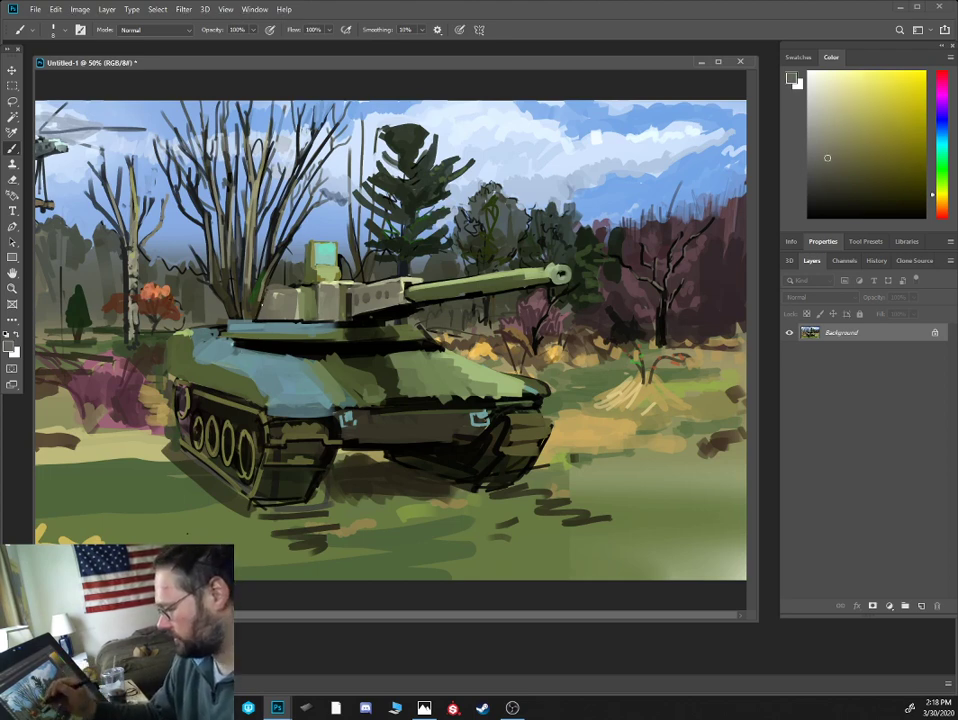
pyautogui.keyDown('alt'); pyautogui.click(261, 319); pyautogui.keyUp('alt')
pyautogui.moveTo(259, 310); pyautogui.dragTo(262, 319)
pyautogui.moveTo(270, 303)
pyautogui.mouseDown()
pyautogui.moveTo(267, 320)
pyautogui.moveTo(275, 318)
pyautogui.mouseUp()
pyautogui.keyDown('alt'); pyautogui.click(271, 313); pyautogui.keyUp('alt')
pyautogui.press(']')
pyautogui.press(']')
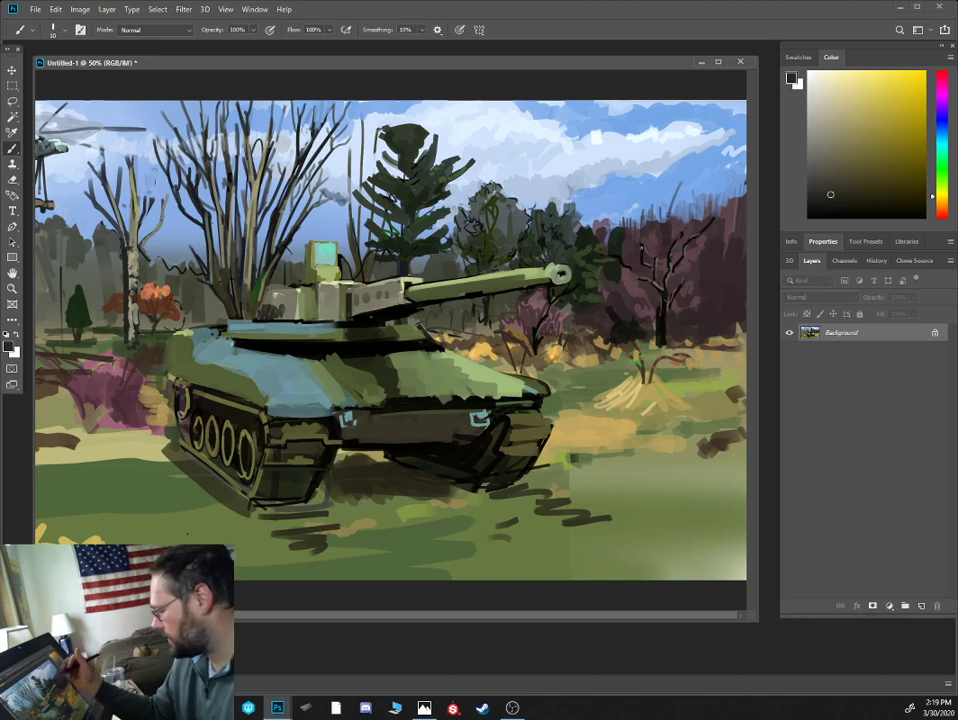
# - Paint dark branches into the small pink bush beneath the gun barrel using sampled dark tones
pyautogui.keyDown('alt'); pyautogui.click(559, 296); pyautogui.keyUp('alt')
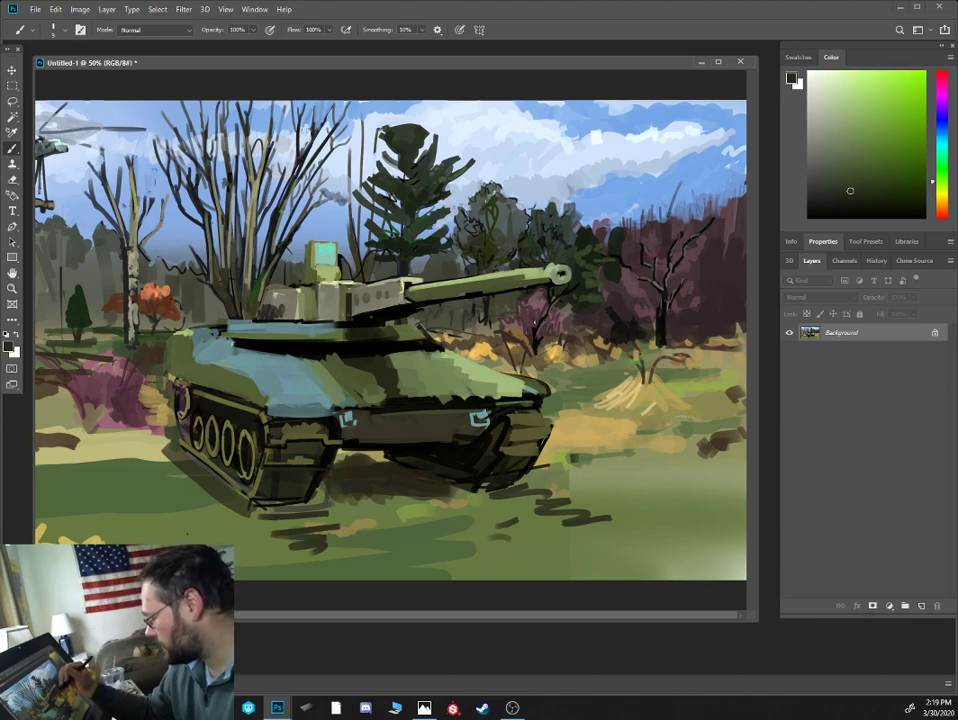
pyautogui.keyDown('alt'); pyautogui.click(404, 243); pyautogui.keyUp('alt')
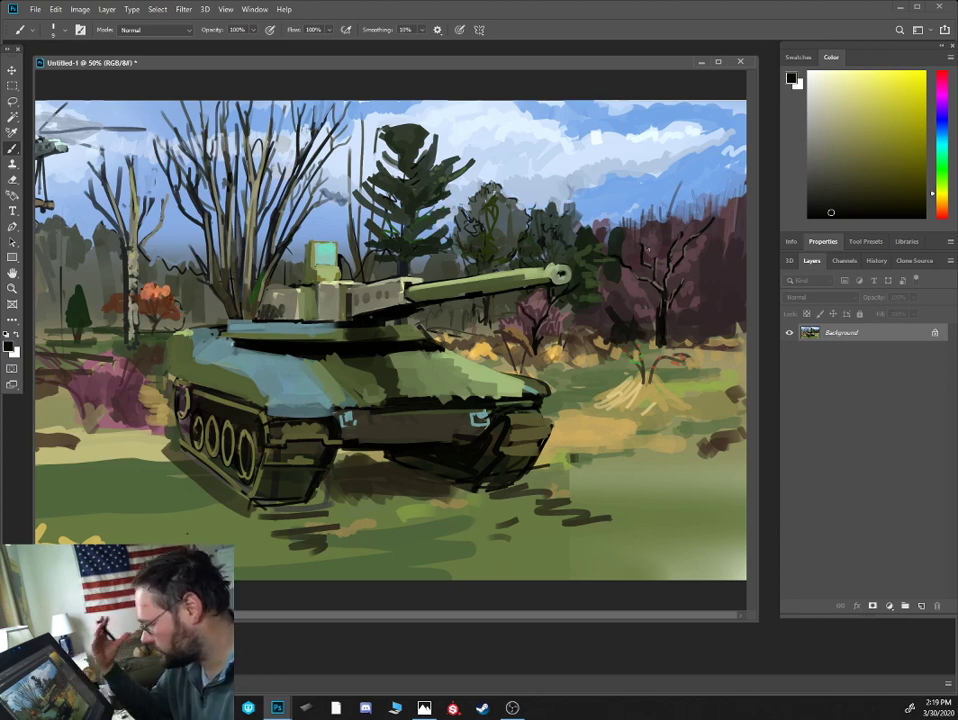
# - Paint over the top of the rounded tree behind the gun barrel with a 15 px brush and sampled grey-green
pyautogui.scroll(1, 490, 191)
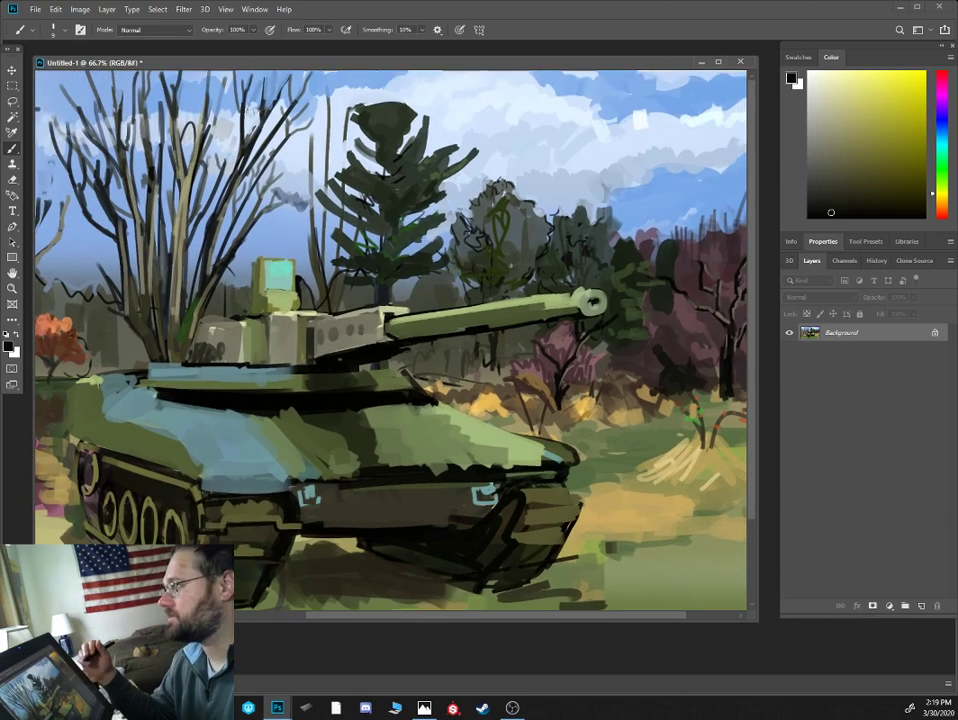
pyautogui.keyDown('alt'); pyautogui.click(533, 191); pyautogui.keyUp('alt')
pyautogui.press(']')
pyautogui.press(']')
pyautogui.moveTo(505, 183)
pyautogui.mouseDown()
pyautogui.moveTo(511, 197)
pyautogui.moveTo(531, 189)
pyautogui.mouseUp()
pyautogui.keyDown('alt'); pyautogui.click(515, 198); pyautogui.keyUp('alt')
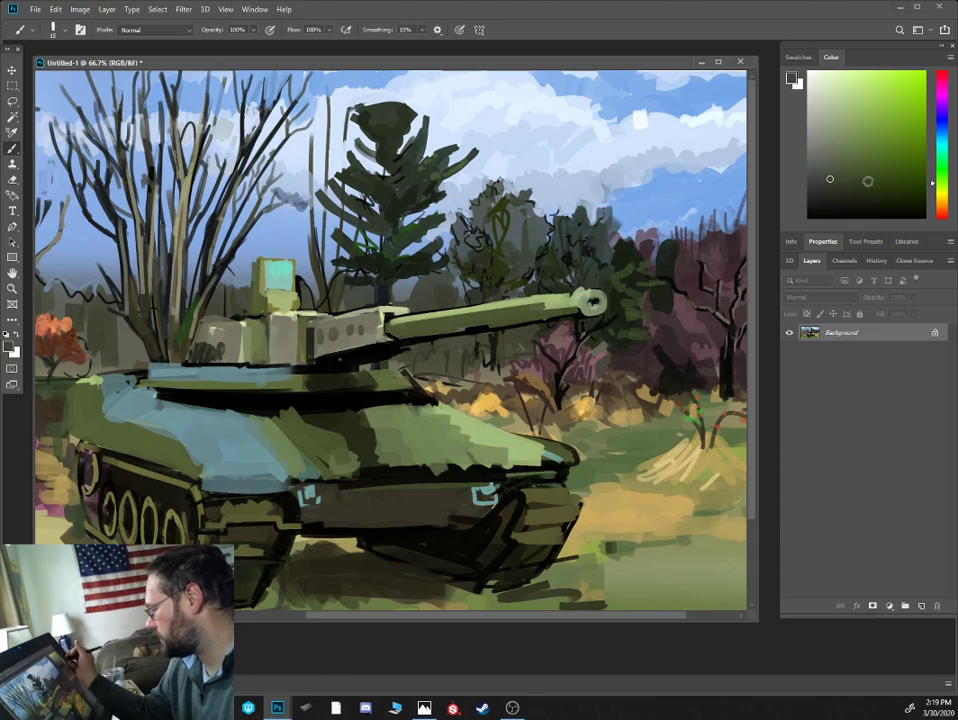
# - Deepen the foliage in the middle of the rounded tree with darker greens and a smaller 9 px brush
pyautogui.click(838, 190)
pyautogui.press('[')
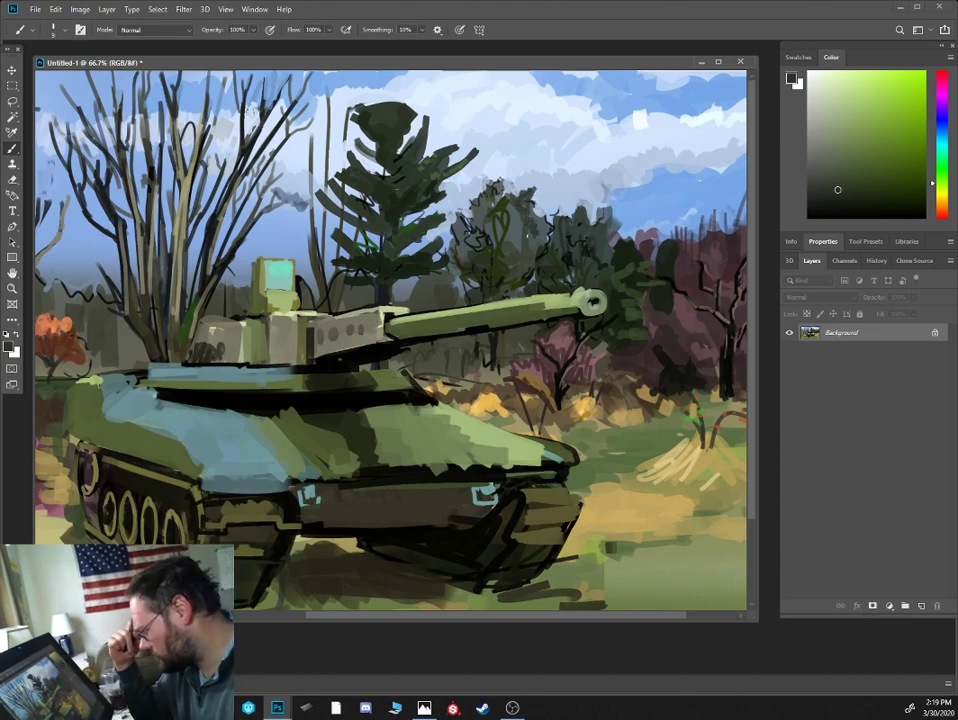
pyautogui.keyDown('alt'); pyautogui.click(489, 243); pyautogui.keyUp('alt')
pyautogui.moveTo(491, 239)
pyautogui.mouseDown()
pyautogui.moveTo(472, 237)
pyautogui.moveTo(517, 240)
pyautogui.moveTo(511, 261)
pyautogui.mouseUp()
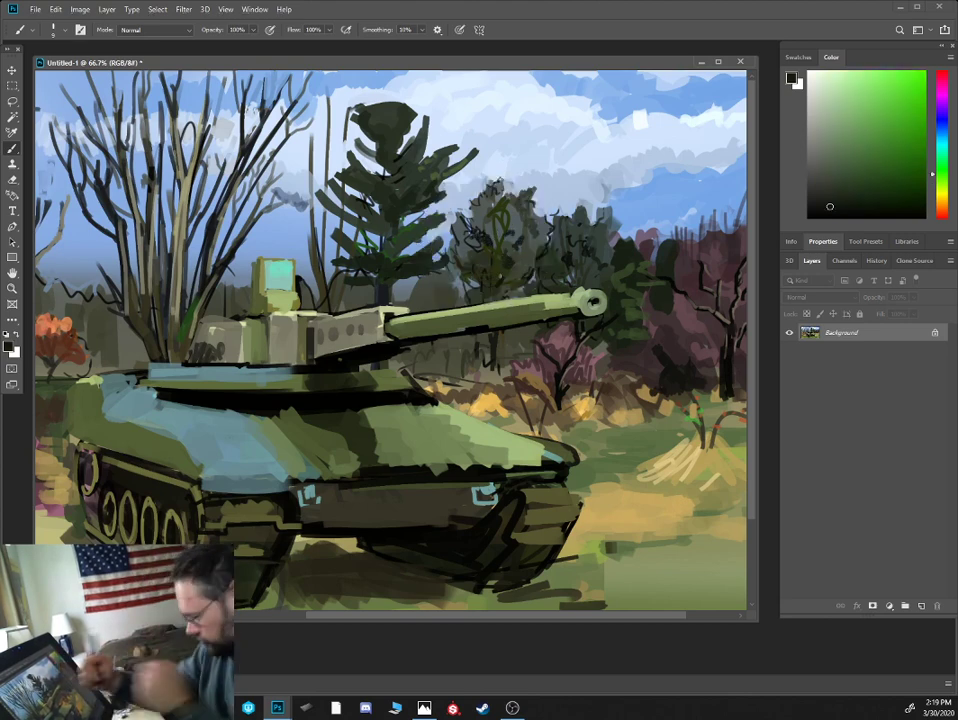
# - Rework the crown of the rounded tree behind the gun barrel with small strokes in sampled grey-green tones and a 9 px brush
pyautogui.keyDown('alt'); pyautogui.click(498, 258); pyautogui.keyUp('alt')
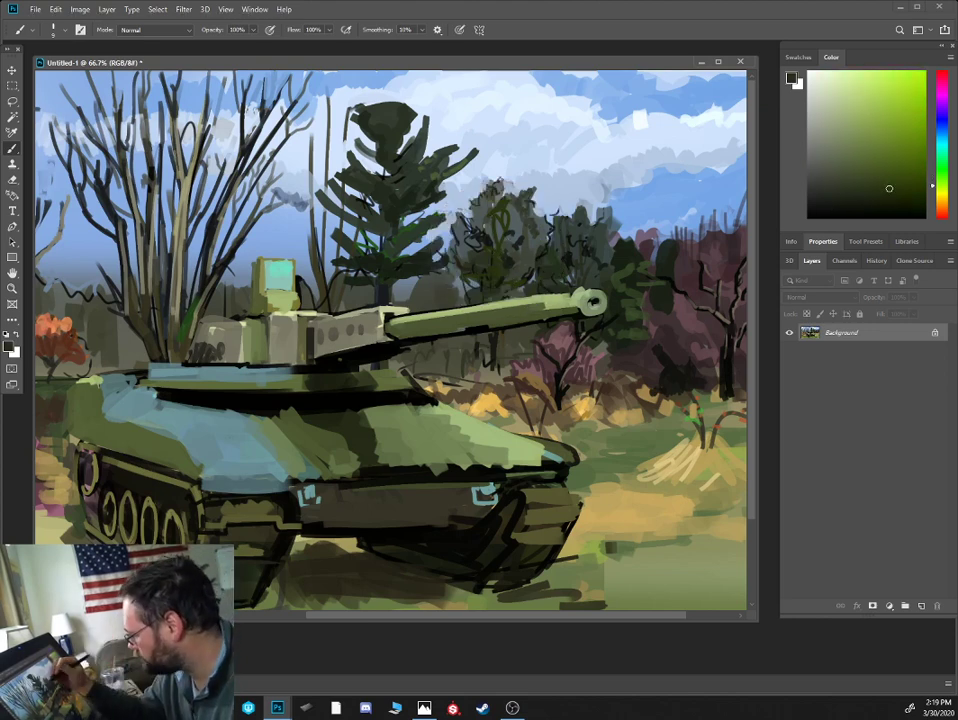
pyautogui.keyDown('alt'); pyautogui.click(351, 181); pyautogui.keyUp('alt')
pyautogui.keyDown('alt'); pyautogui.click(482, 204); pyautogui.keyUp('alt')
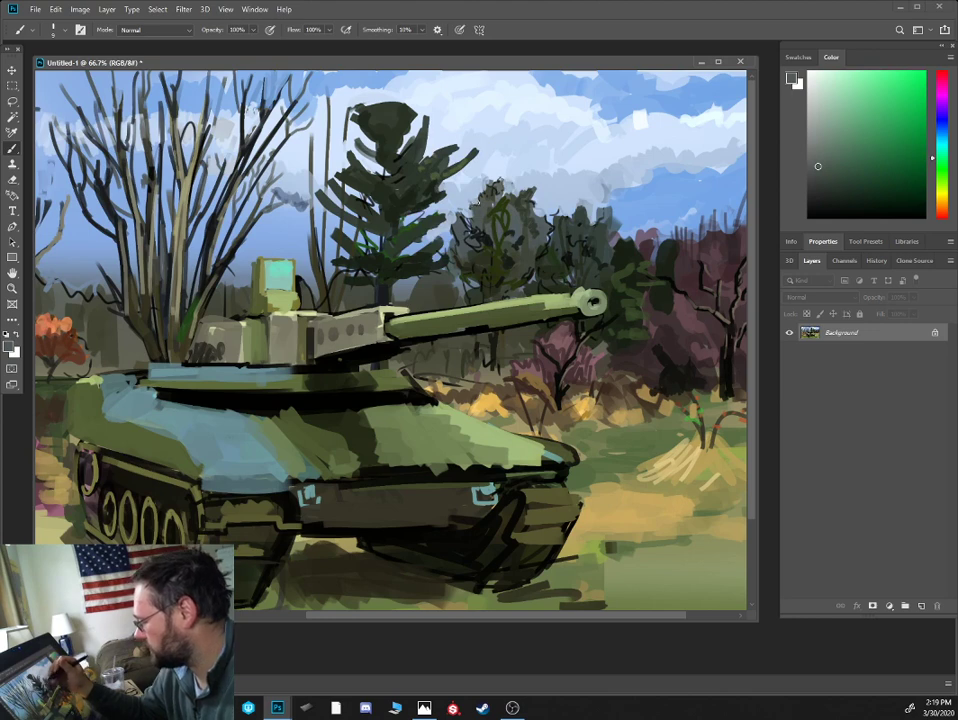
pyautogui.moveTo(493, 185); pyautogui.dragTo(483, 203)
pyautogui.keyDown('alt'); pyautogui.click(485, 198); pyautogui.keyUp('alt')
pyautogui.keyDown('alt'); pyautogui.click(489, 197); pyautogui.keyUp('alt')
pyautogui.keyDown('alt'); pyautogui.click(487, 200); pyautogui.keyUp('alt')
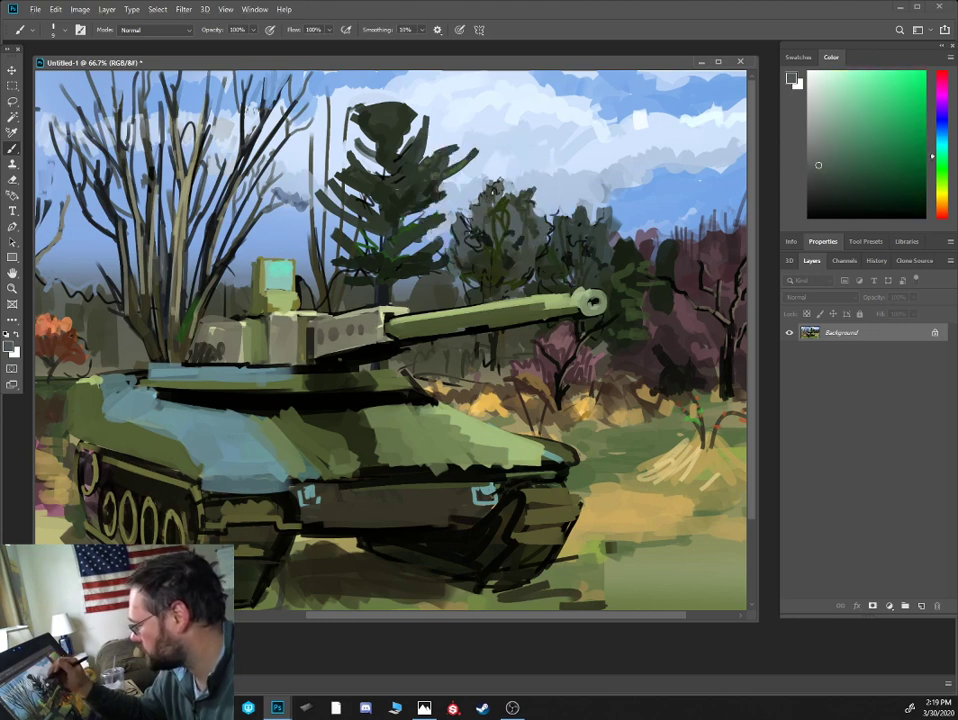
pyautogui.keyDown('alt'); pyautogui.click(372, 143); pyautogui.keyUp('alt')
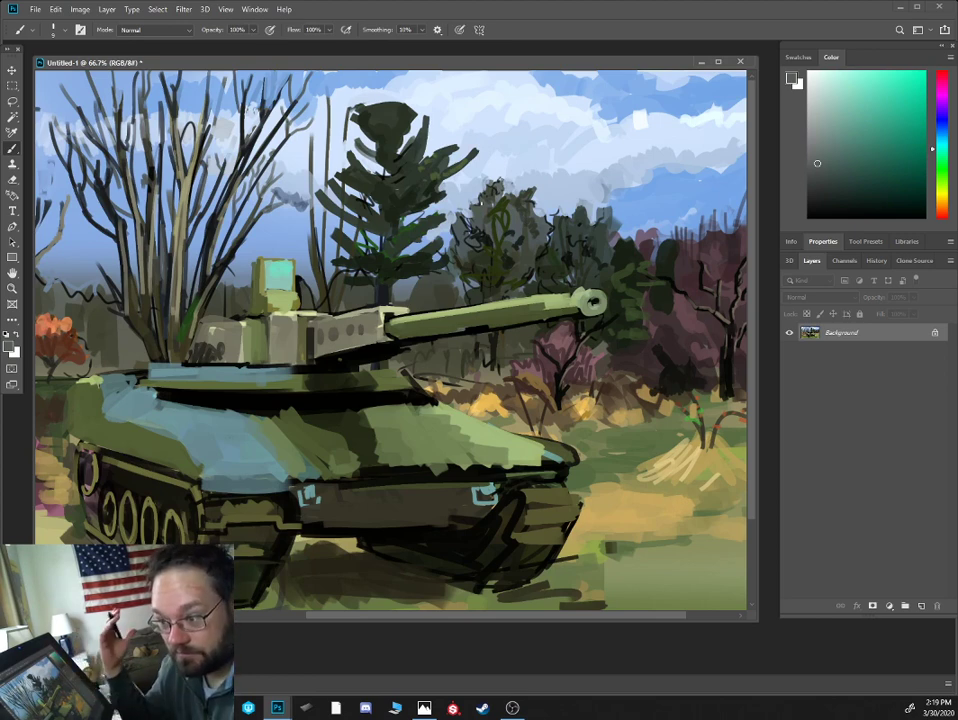
# - Reshape the rounded tree's outer edges with sampled sky, dark green and blue-grey, using a 20 px and then a smaller brush
pyautogui.keyDown('alt'); pyautogui.click(527, 190); pyautogui.keyUp('alt')
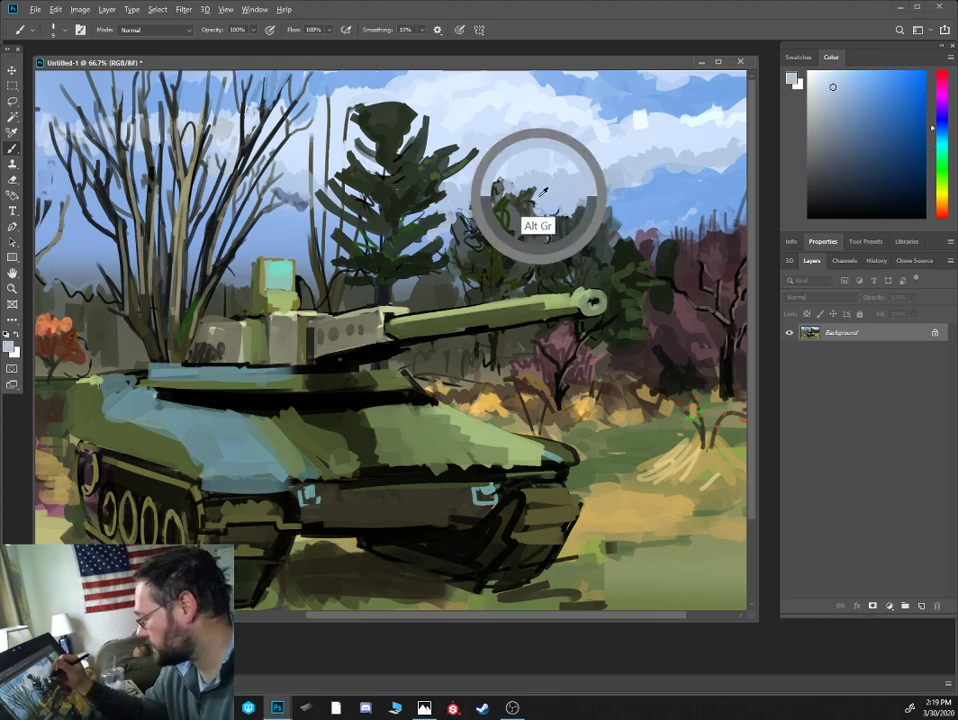
pyautogui.keyDown('alt'); pyautogui.click(513, 213); pyautogui.keyUp('alt')
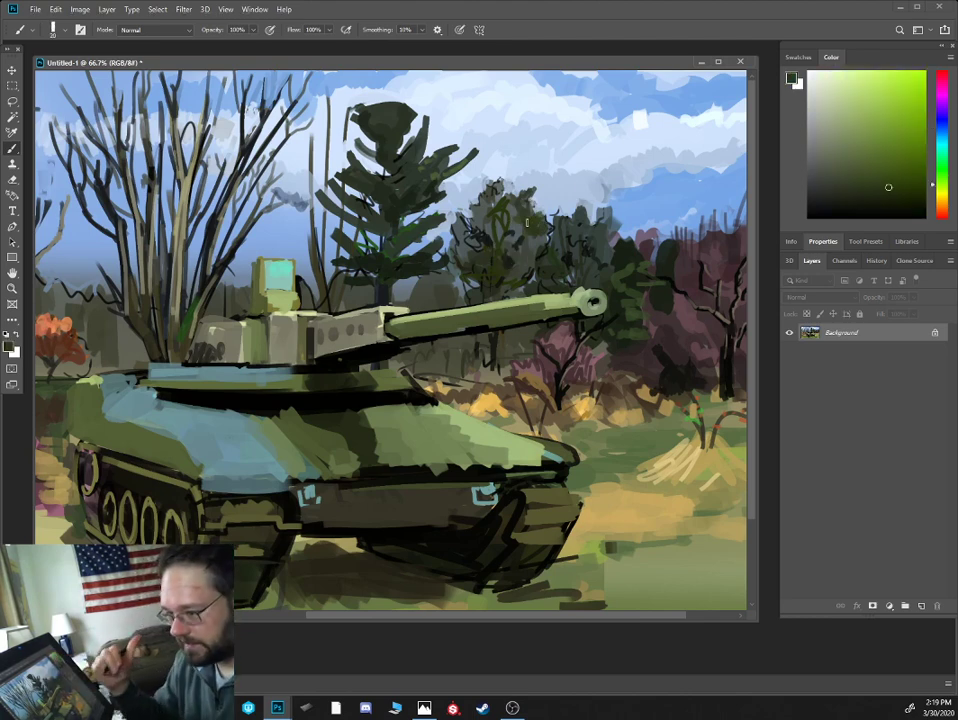
pyautogui.keyDown('alt'); pyautogui.click(465, 205); pyautogui.keyUp('alt')
pyautogui.moveTo(467, 210); pyautogui.dragTo(468, 227)
pyautogui.press('[')
pyautogui.press('[')
pyautogui.keyDown('alt'); pyautogui.click(473, 222); pyautogui.keyUp('alt')
pyautogui.keyDown('alt'); pyautogui.click(360, 177); pyautogui.keyUp('alt')
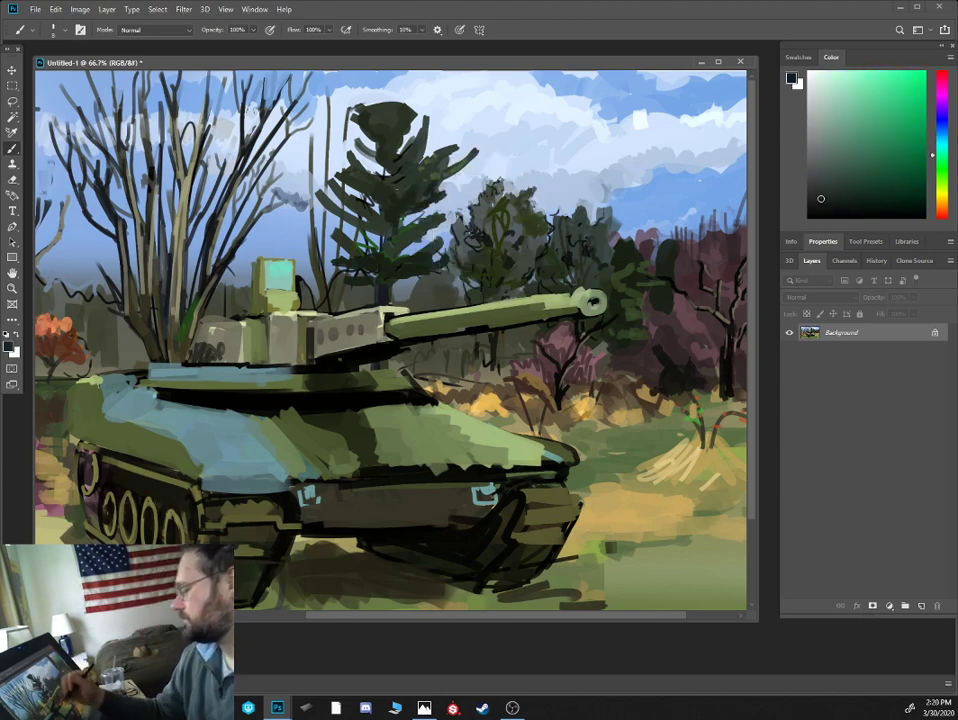
pyautogui.keyDown('alt'); pyautogui.click(470, 281); pyautogui.keyUp('alt')
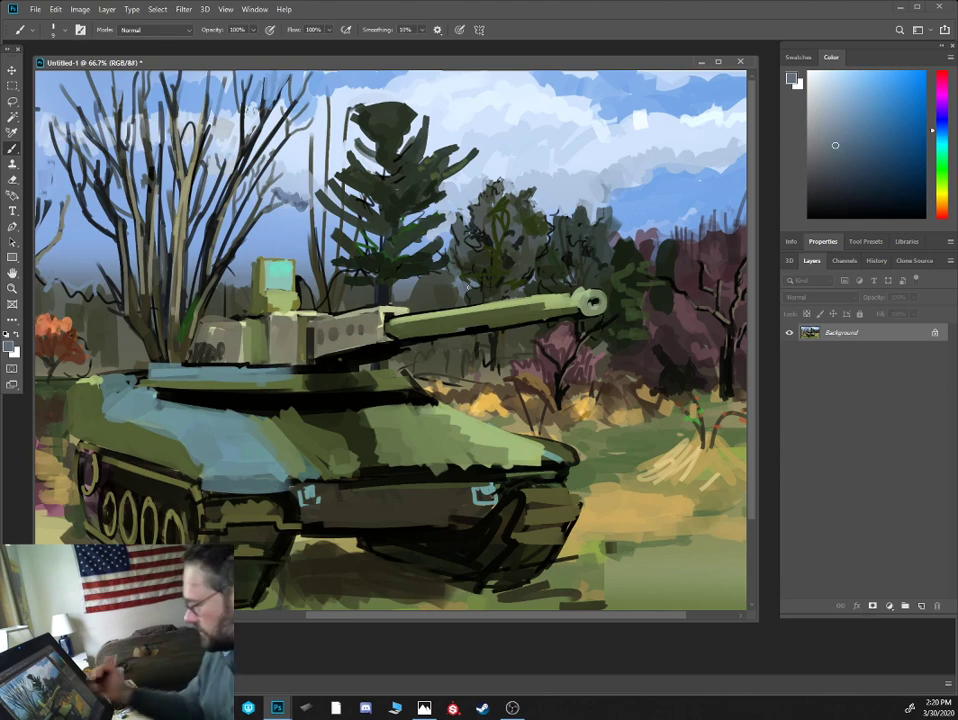
# - Darken the underside of the gun barrel and define the pale front edge of the turret at the barrel's base
pyautogui.keyDown('alt'); pyautogui.click(405, 344); pyautogui.keyUp('alt')
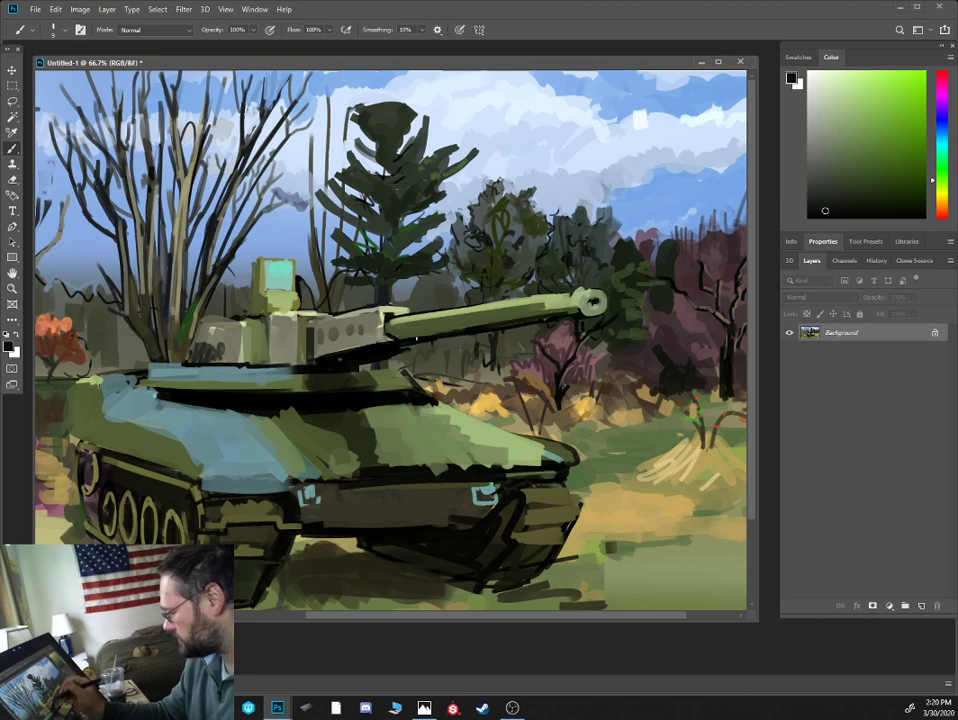
pyautogui.keyDown('alt'); pyautogui.click(390, 242); pyautogui.keyUp('alt')
pyautogui.moveTo(538, 320); pyautogui.dragTo(416, 342)
pyautogui.keyDown('alt'); pyautogui.click(289, 254); pyautogui.keyUp('alt')
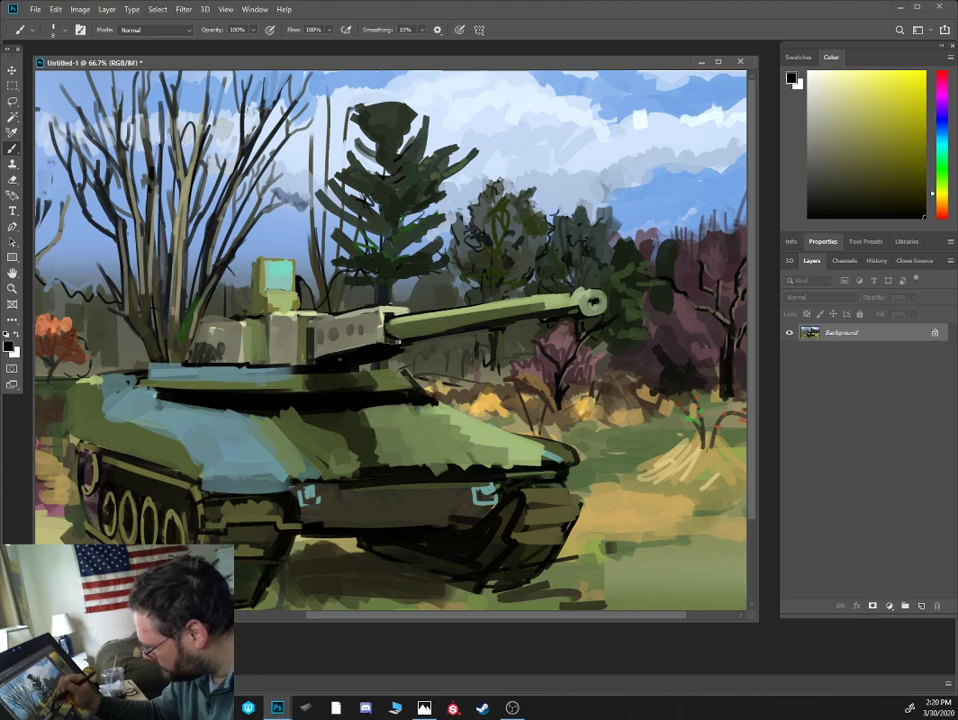
pyautogui.keyDown('alt'); pyautogui.click(385, 331); pyautogui.keyUp('alt')
pyautogui.keyDown('alt'); pyautogui.click(385, 338); pyautogui.keyUp('alt')
pyautogui.moveTo(381, 317); pyautogui.dragTo(381, 338)
pyautogui.keyDown('alt'); pyautogui.click(375, 326); pyautogui.keyUp('alt')
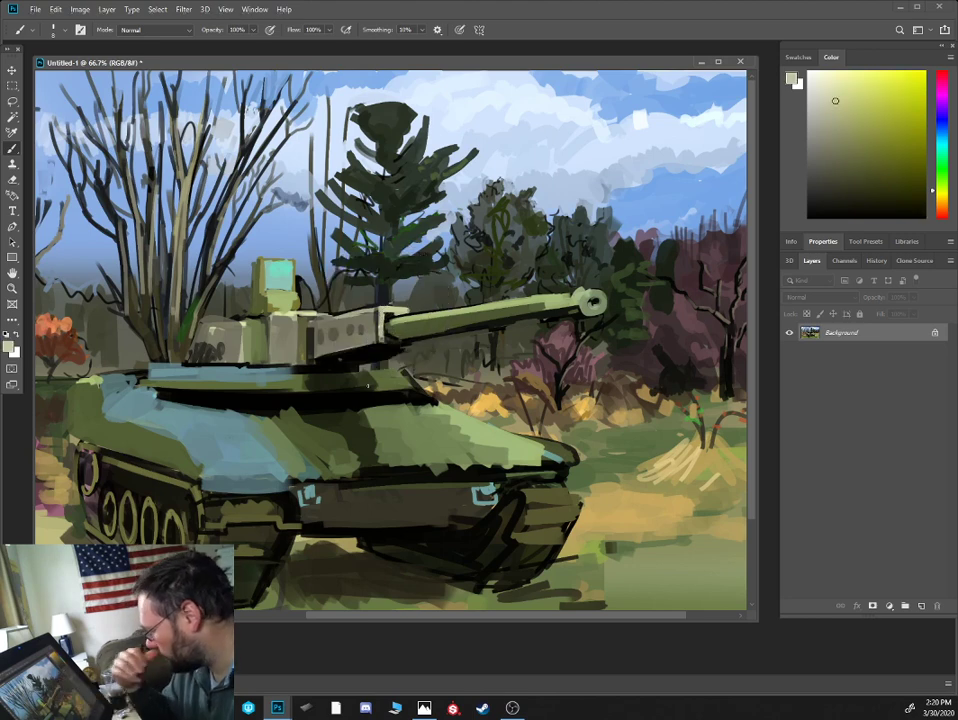
# - Repaint the gun's muzzle with a dark bore and a pale green rim, using colors sampled there
pyautogui.keyDown('alt'); pyautogui.click(558, 299); pyautogui.keyUp('alt')
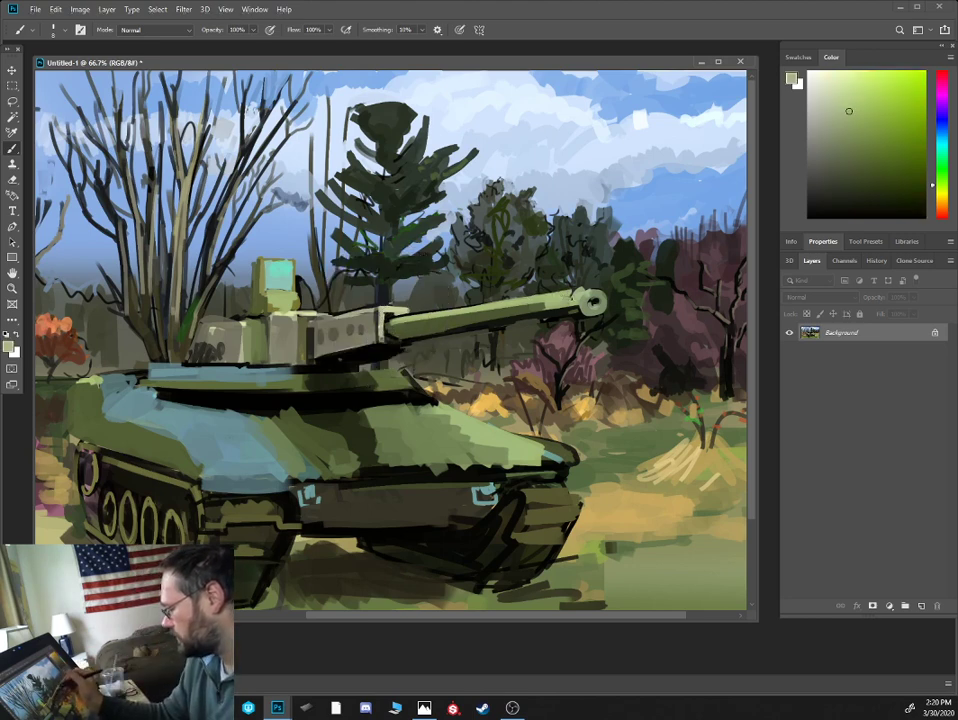
pyautogui.keyDown('alt'); pyautogui.click(573, 342); pyautogui.keyUp('alt')
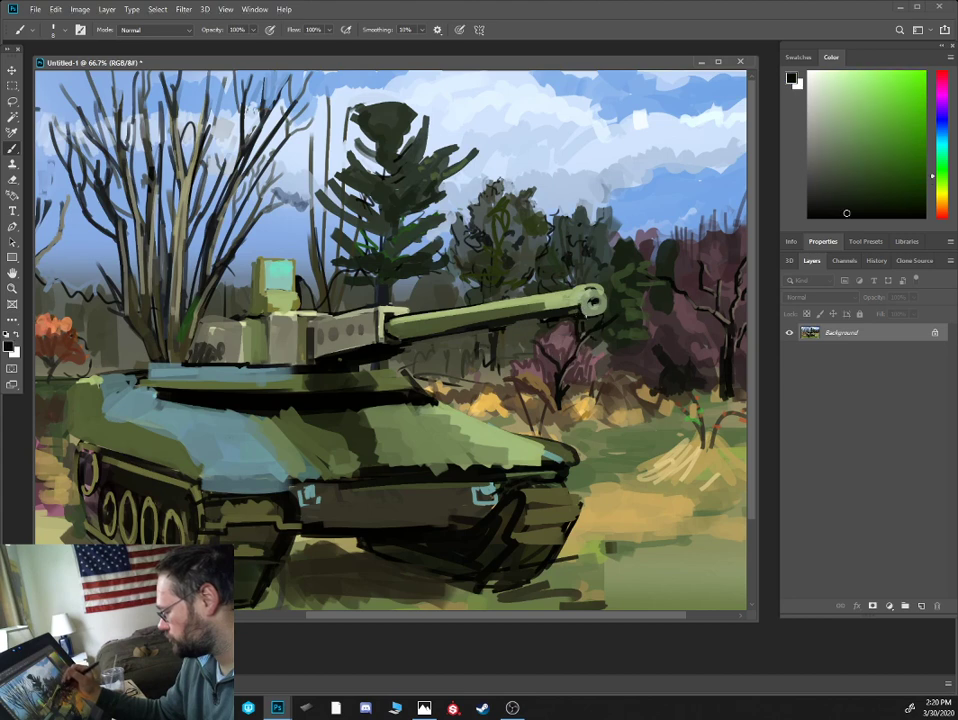
pyautogui.moveTo(597, 284)
pyautogui.mouseDown()
pyautogui.moveTo(600, 314)
pyautogui.moveTo(591, 297)
pyautogui.mouseUp()
pyautogui.keyDown('alt'); pyautogui.click(591, 300); pyautogui.keyUp('alt')
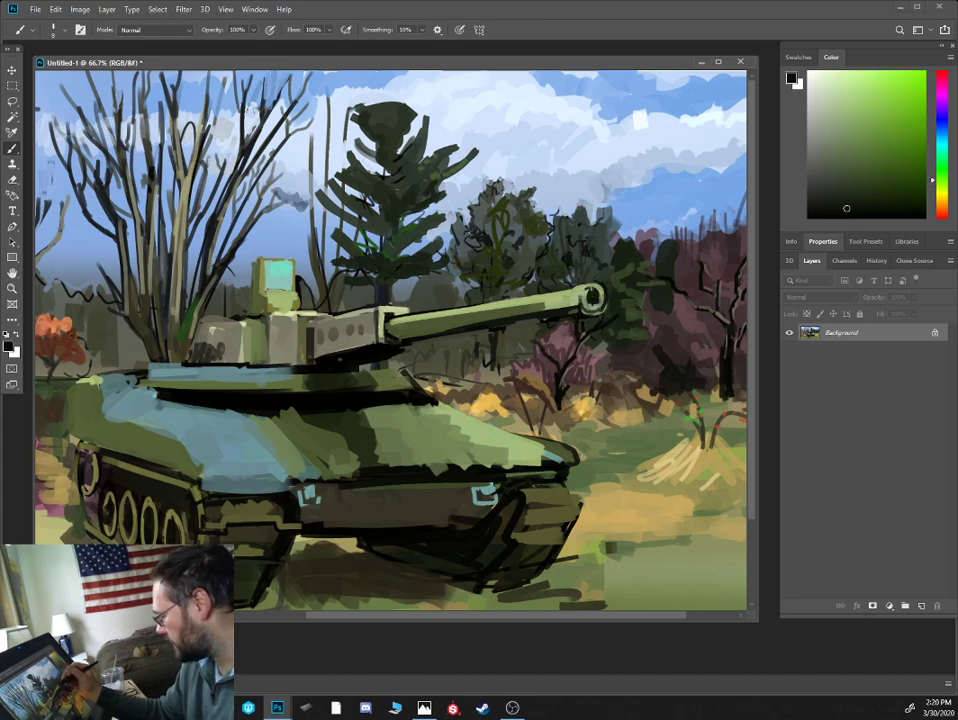
pyautogui.keyDown('alt'); pyautogui.click(585, 305); pyautogui.keyUp('alt')
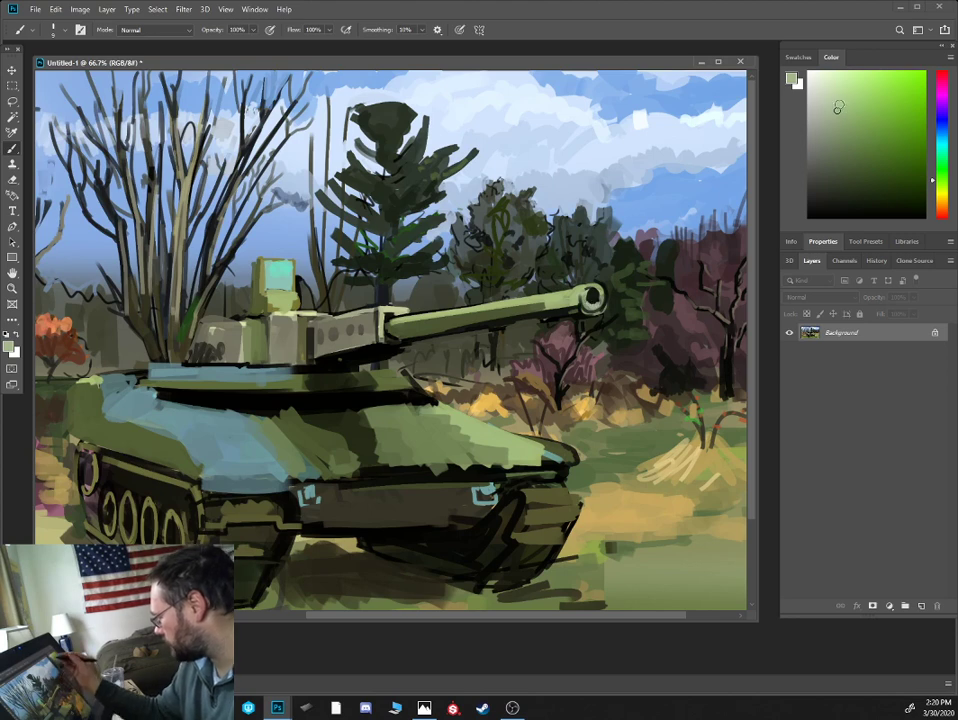
pyautogui.click(839, 104)
pyautogui.keyDown('alt'); pyautogui.click(439, 224); pyautogui.keyUp('alt')
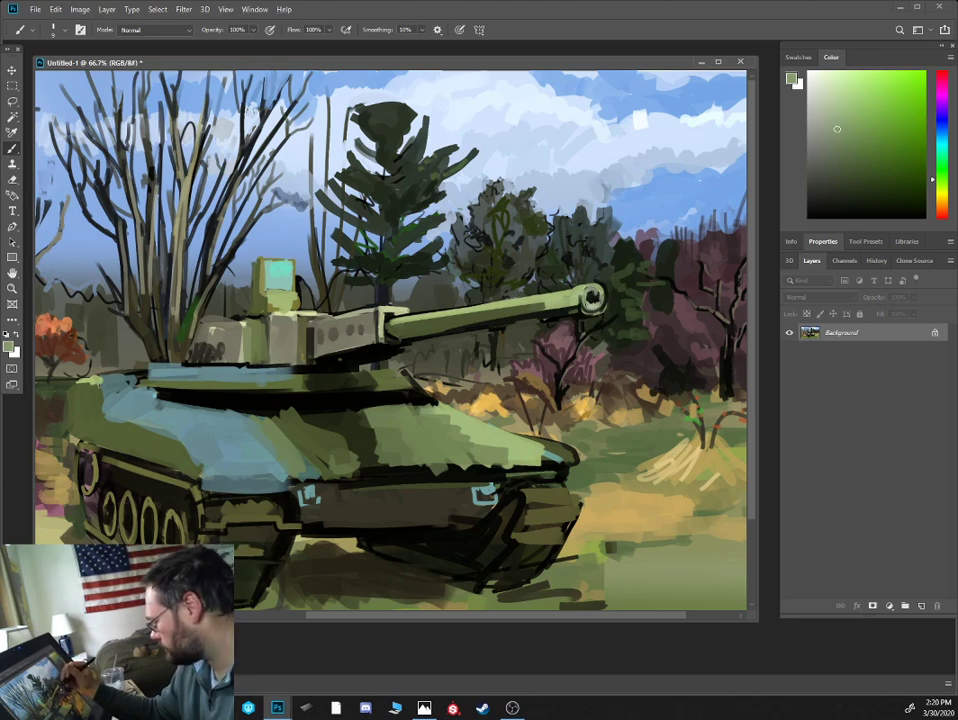
# - Shade the barrel just behind the muzzle in slate grey with an enlarged brush, at 10% and then 100% opacity
pyautogui.keyDown('alt'); pyautogui.click(657, 98); pyautogui.keyUp('alt')
pyautogui.keyDown('alt'); pyautogui.click(554, 252); pyautogui.keyUp('alt')
pyautogui.press('1')
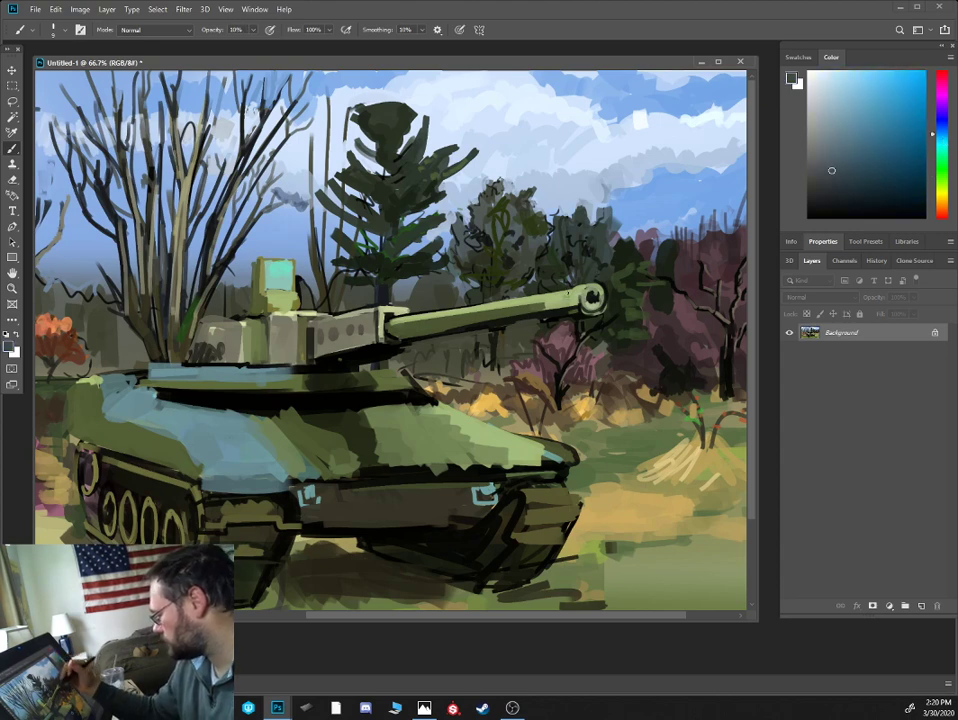
pyautogui.press(']')
pyautogui.press(']')
pyautogui.press(']')
pyautogui.press(']')
pyautogui.press(']')
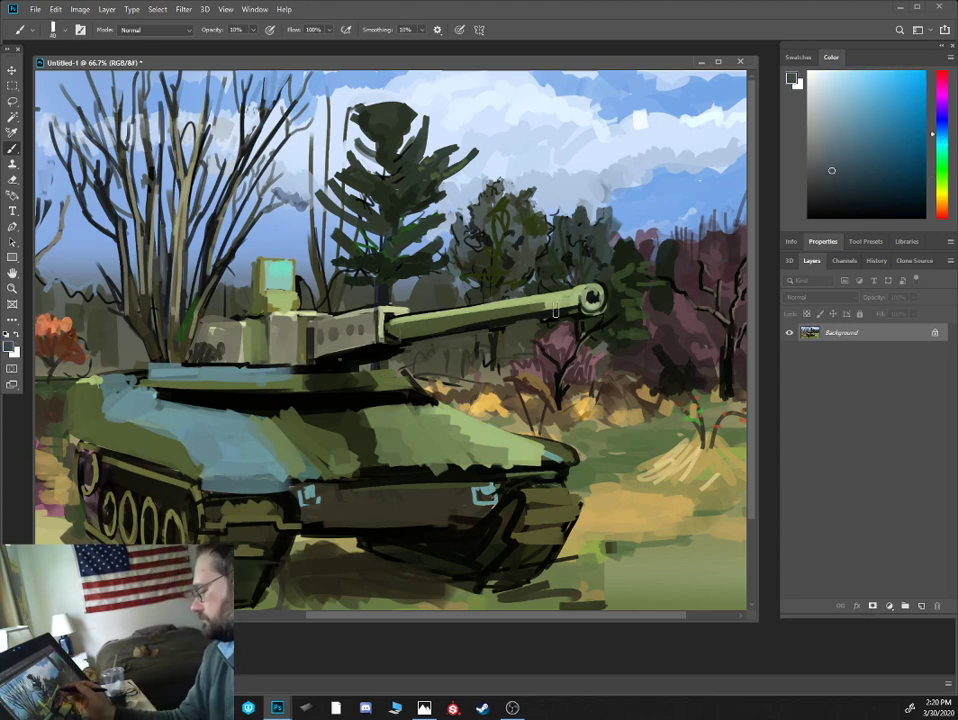
pyautogui.press('[')
pyautogui.click(837, 161)
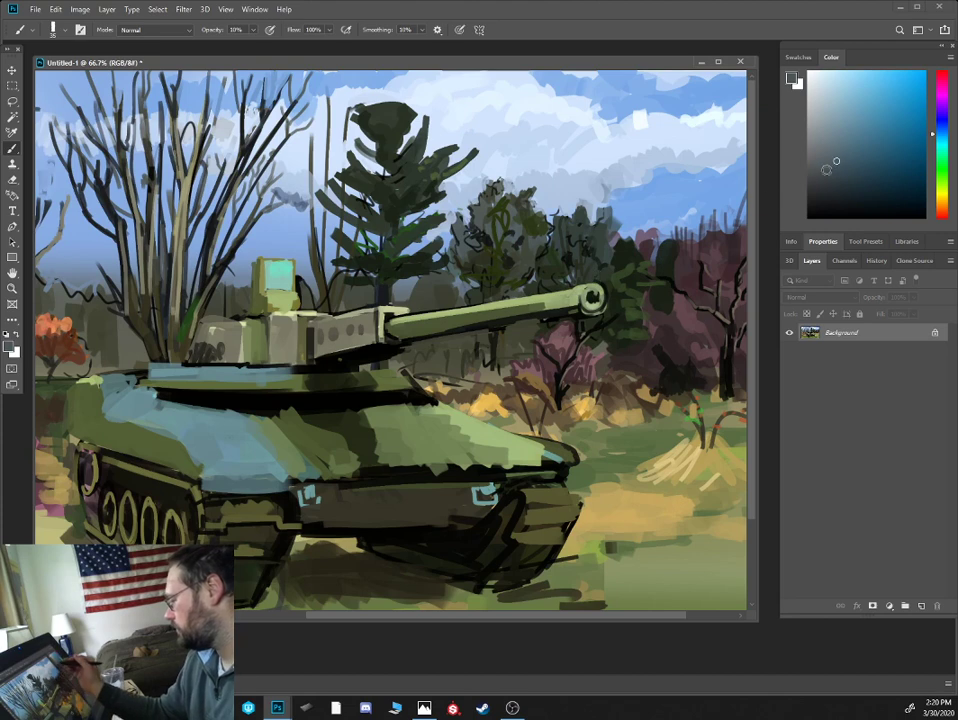
pyautogui.press('0')
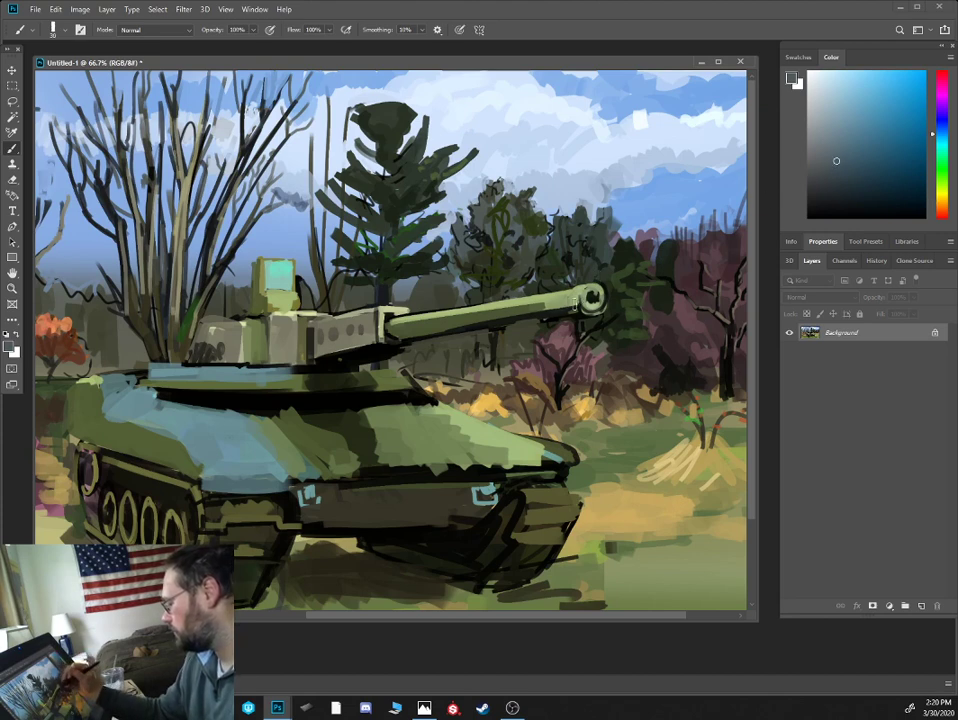
# - Sharpen the muzzle ring with sampled dark and pale green tones, reducing the brush to 10 px
pyautogui.keyDown('alt'); pyautogui.click(592, 296); pyautogui.keyUp('alt')
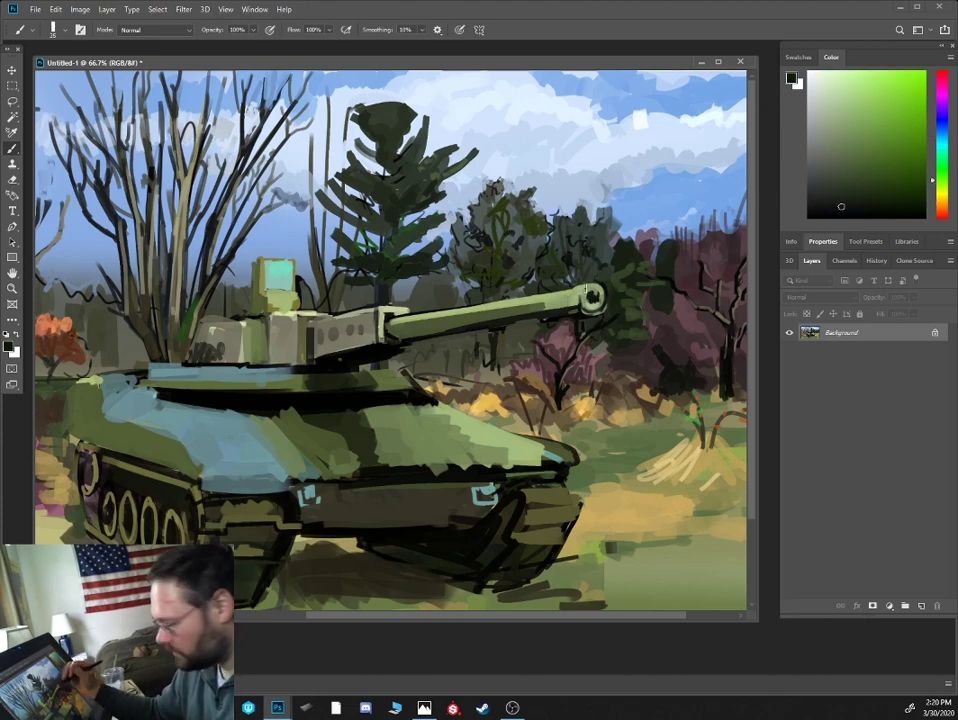
pyautogui.press('[')
pyautogui.press('[')
pyautogui.press('[')
pyautogui.press('[')
pyautogui.press('[')
pyautogui.keyDown('alt'); pyautogui.click(445, 236); pyautogui.keyUp('alt')
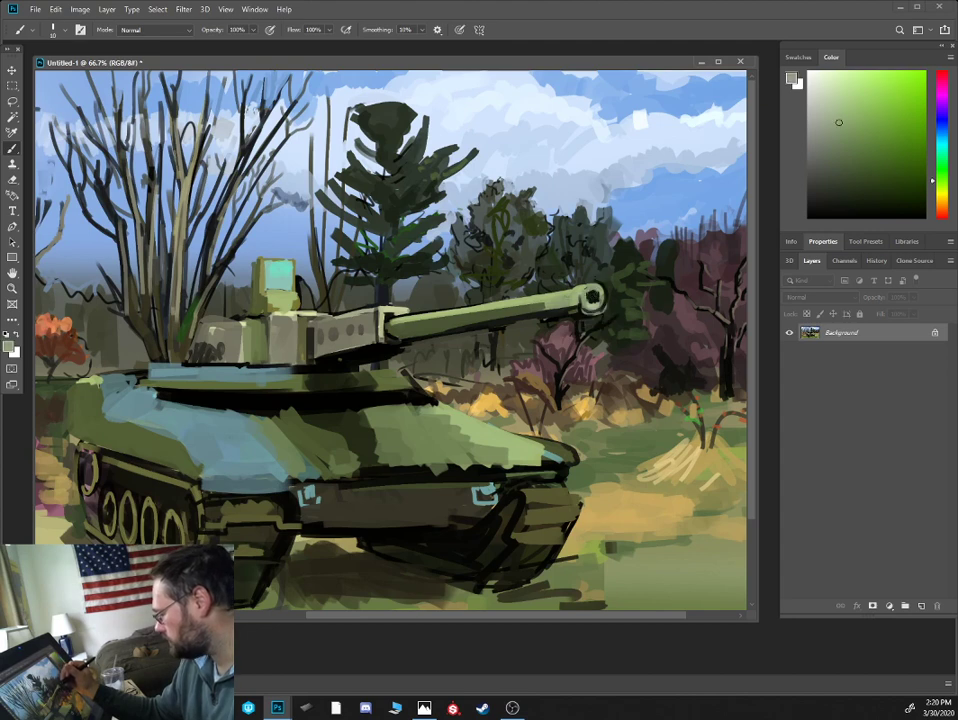
# - Blend the barrel's lower side toward the muzzle with a sampled olive green and a 30 px brush
pyautogui.press(']')
pyautogui.press(']')
pyautogui.press(']')
pyautogui.press(']')
pyautogui.keyDown('alt'); pyautogui.click(543, 305); pyautogui.keyUp('alt')
pyautogui.moveTo(537, 309); pyautogui.dragTo(579, 301)
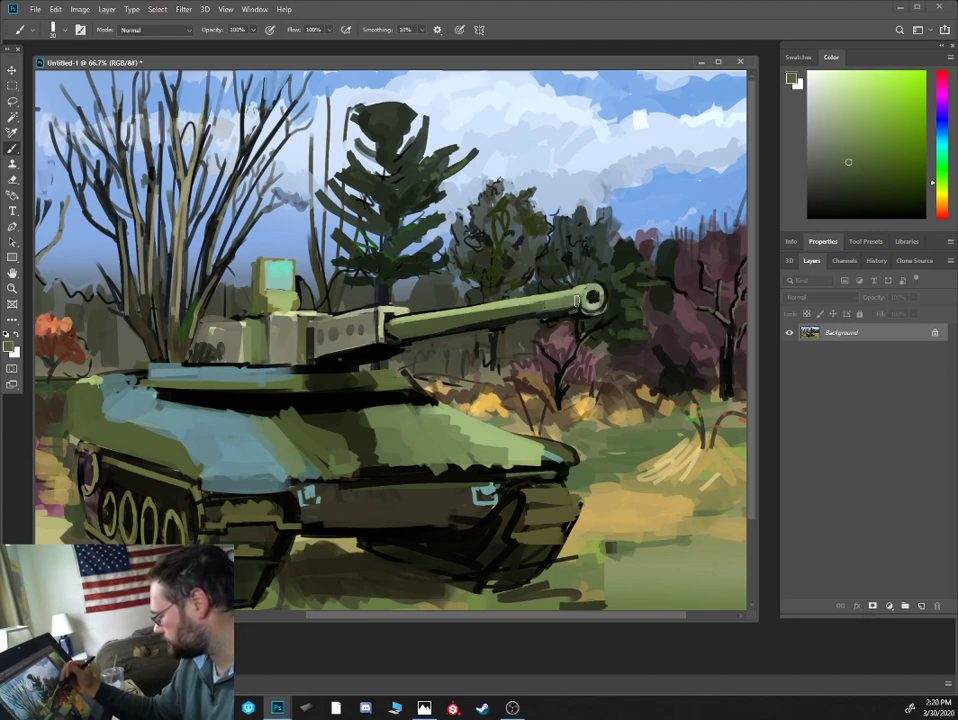
# - Cover the dark patches on the tank's front hull with green and paint a teal band along its front edge
pyautogui.keyDown('alt'); pyautogui.click(368, 473); pyautogui.keyUp('alt')
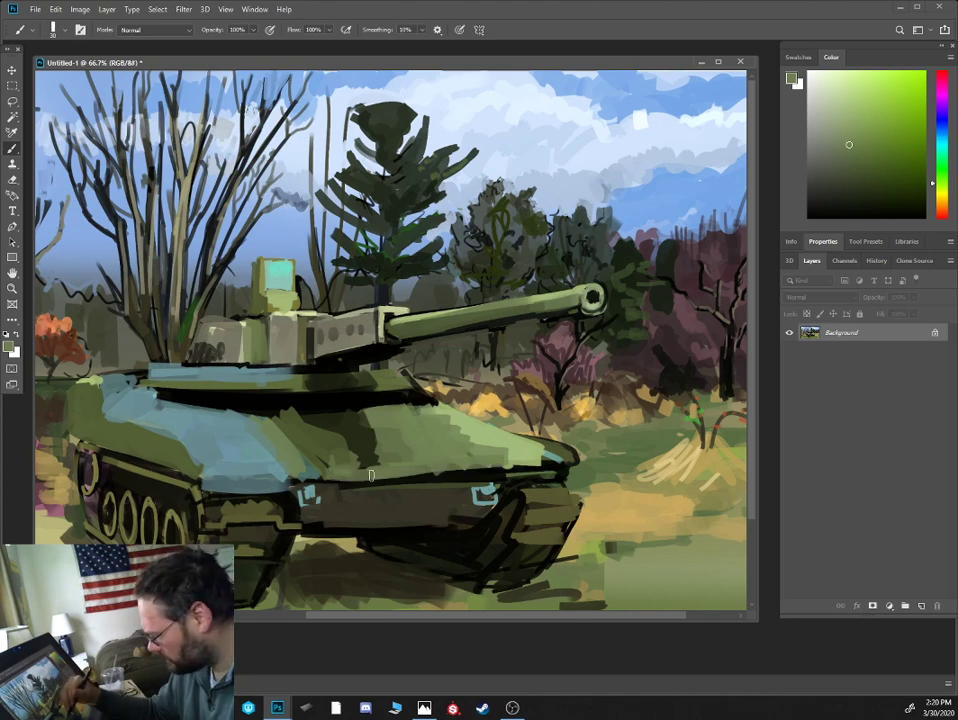
pyautogui.keyDown('alt'); pyautogui.click(316, 481); pyautogui.keyUp('alt')
pyautogui.moveTo(300, 483); pyautogui.dragTo(549, 464)
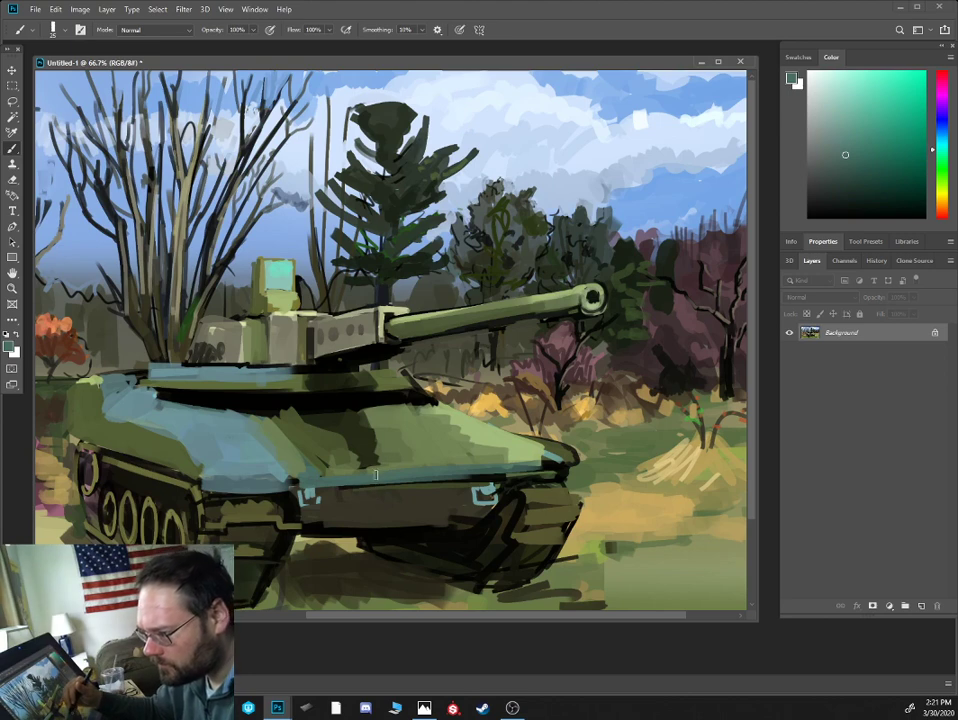
# - Paint green strokes along the border of the blue patch on the upper hull with a 20 px brush
pyautogui.keyDown('alt'); pyautogui.click(300, 440); pyautogui.keyUp('alt')
pyautogui.press('[')
pyautogui.moveTo(291, 425); pyautogui.dragTo(316, 470)
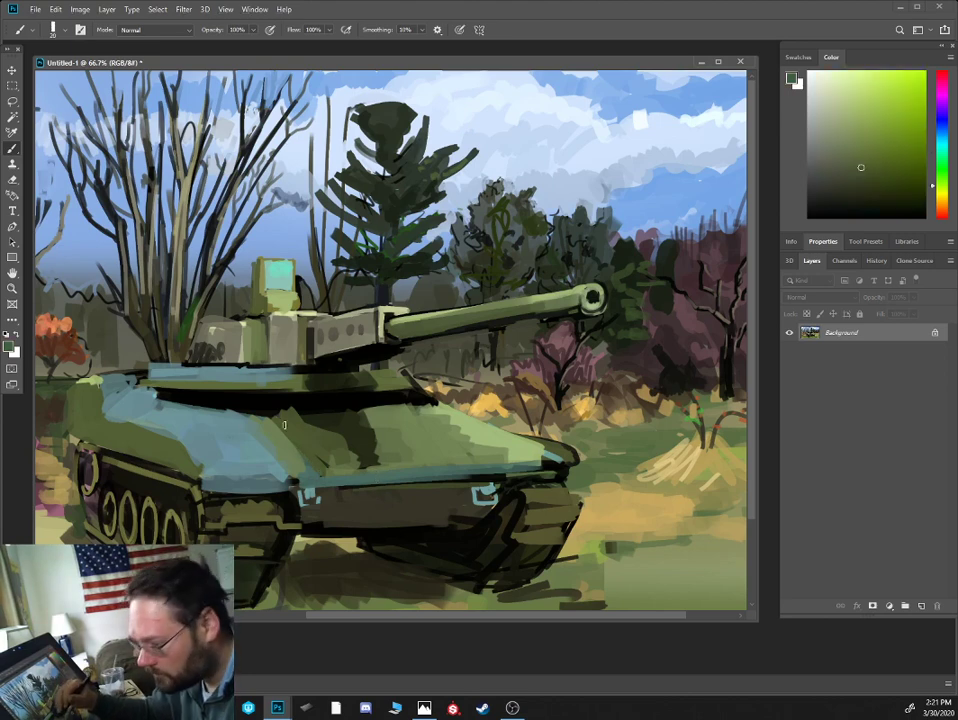
pyautogui.moveTo(272, 405); pyautogui.dragTo(285, 419)
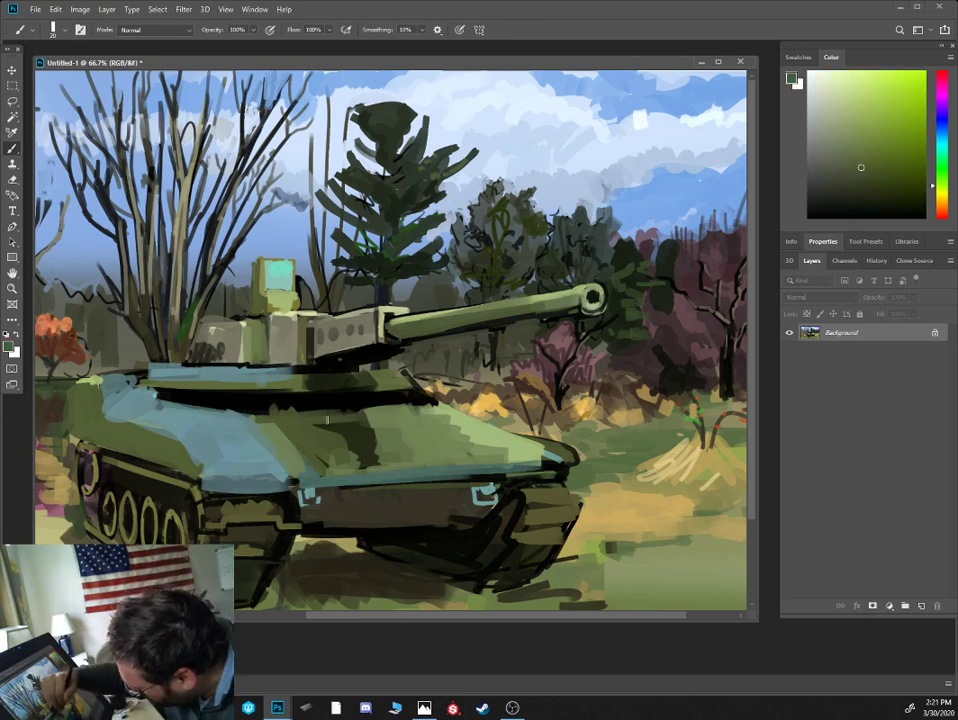
# - Reinforce the black shadow beneath the turret and paint a thin olive green strip inside it with a 15 px brush
pyautogui.keyDown('alt'); pyautogui.click(327, 406); pyautogui.keyUp('alt')
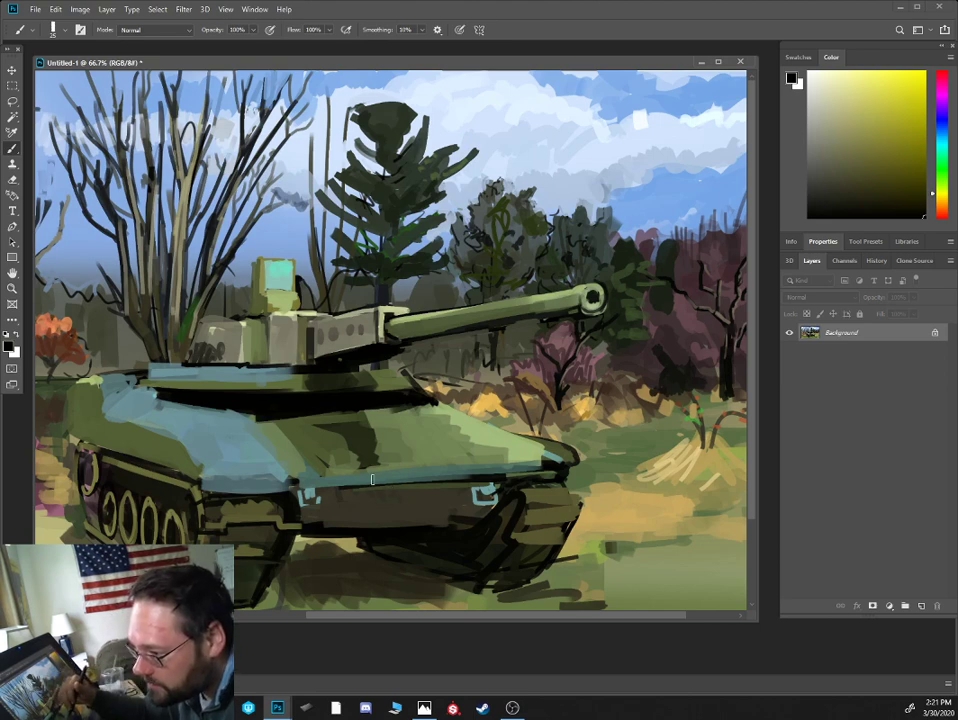
pyautogui.keyDown('alt'); pyautogui.click(302, 414); pyautogui.keyUp('alt')
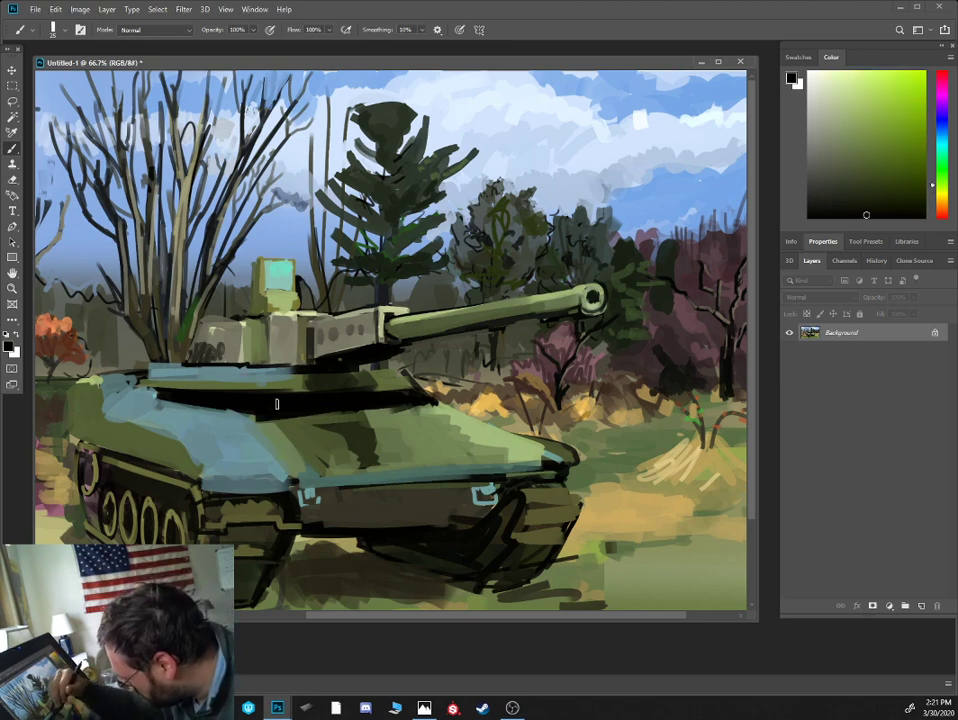
pyautogui.keyDown('alt'); pyautogui.click(289, 411); pyautogui.keyUp('alt')
pyautogui.press('[')
pyautogui.keyDown('alt'); pyautogui.click(276, 418); pyautogui.keyUp('alt')
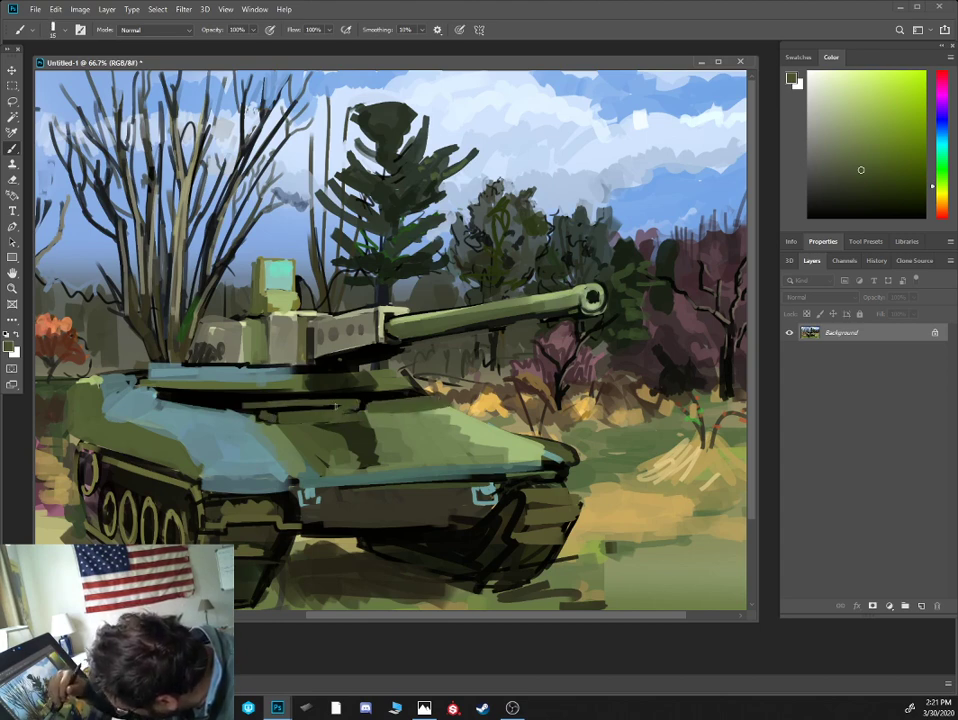
# - Break the olive strip beneath the turret into dark segments and extend it across the upper hull with 20 and 25 px brushes
pyautogui.keyDown('alt'); pyautogui.click(312, 408); pyautogui.keyUp('alt')
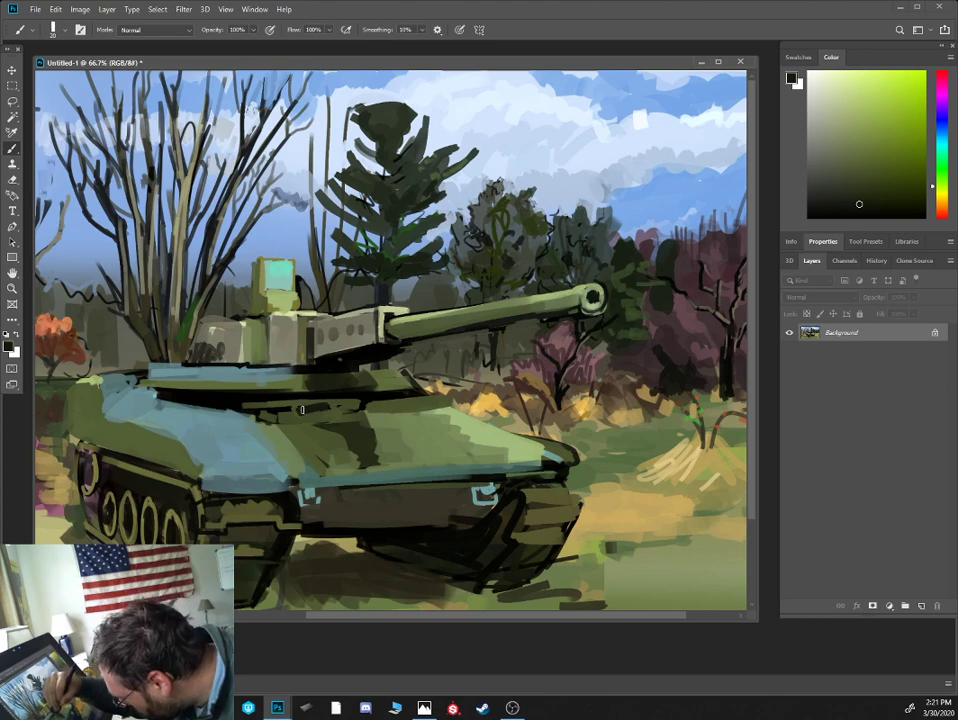
pyautogui.moveTo(269, 413); pyautogui.dragTo(448, 396)
pyautogui.keyDown('alt'); pyautogui.click(380, 402); pyautogui.keyUp('alt')
pyautogui.press(']')
pyautogui.keyDown('alt'); pyautogui.click(394, 402); pyautogui.keyUp('alt')
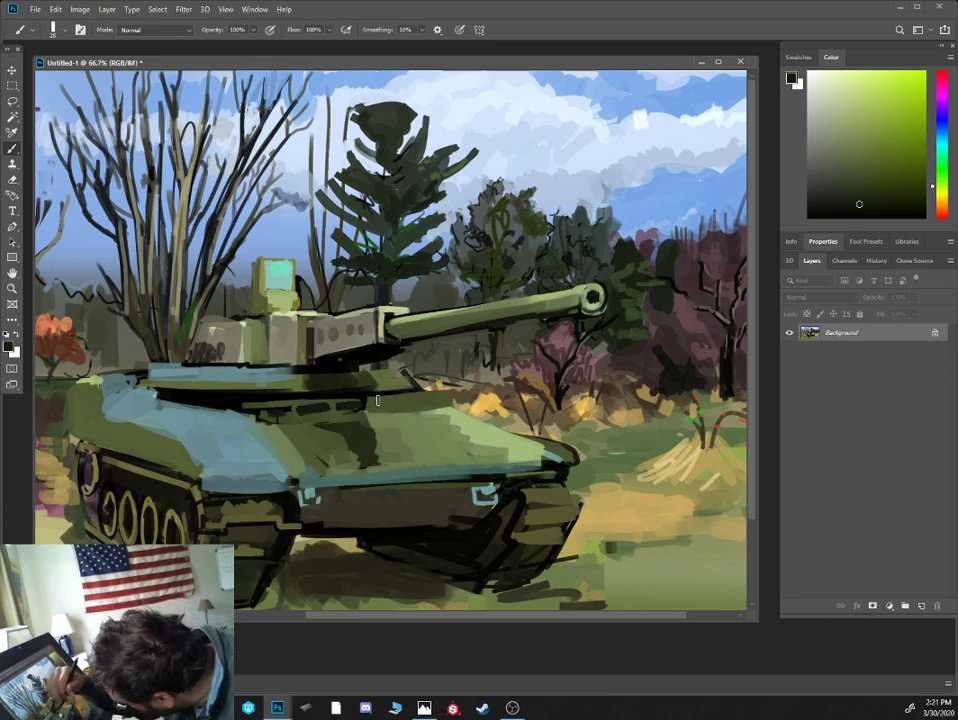
# - Refine the far end of the segmented strip with sampled light and olive greens, and add a thin black line on the hull
pyautogui.keyDown('alt'); pyautogui.click(439, 418); pyautogui.keyUp('alt')
pyautogui.keyDown('alt'); pyautogui.click(438, 420); pyautogui.keyUp('alt')
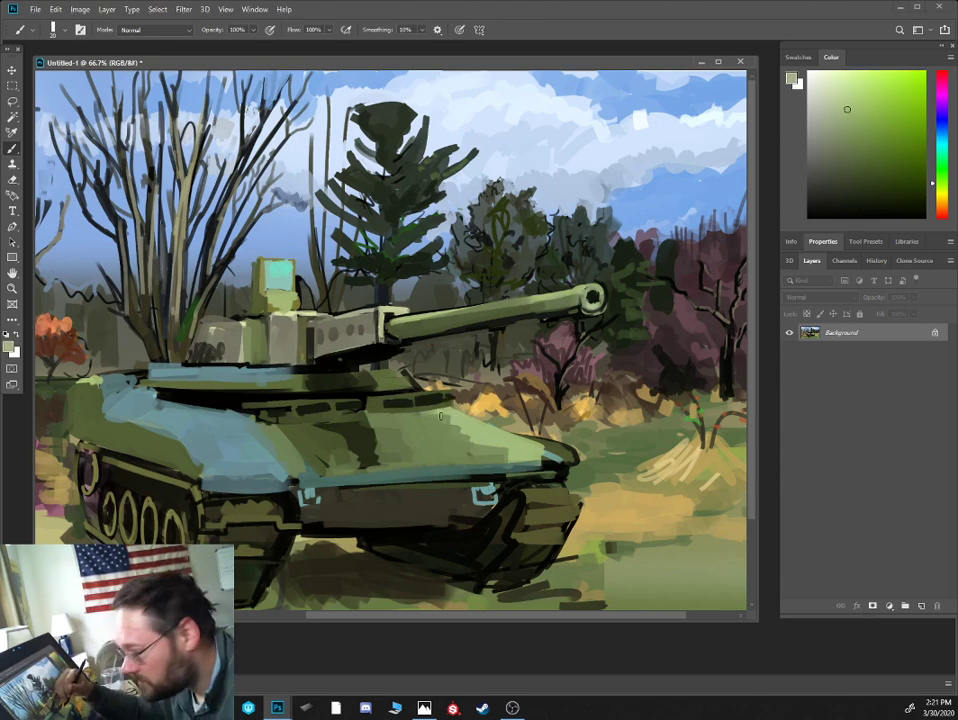
pyautogui.keyDown('alt'); pyautogui.click(386, 405); pyautogui.keyUp('alt')
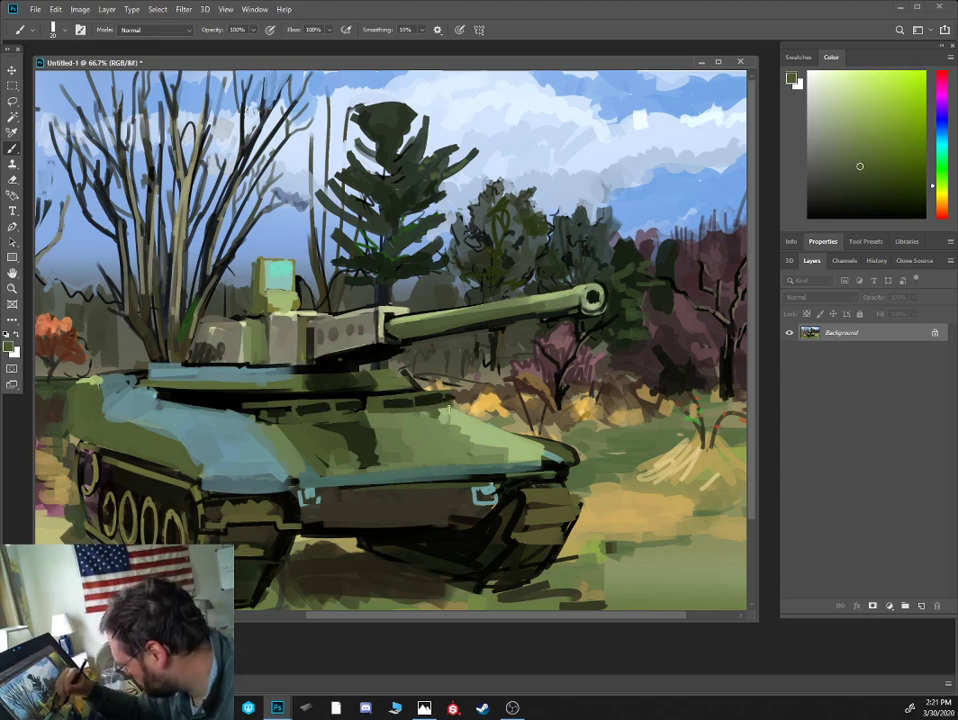
pyautogui.keyDown('alt'); pyautogui.click(388, 416); pyautogui.keyUp('alt')
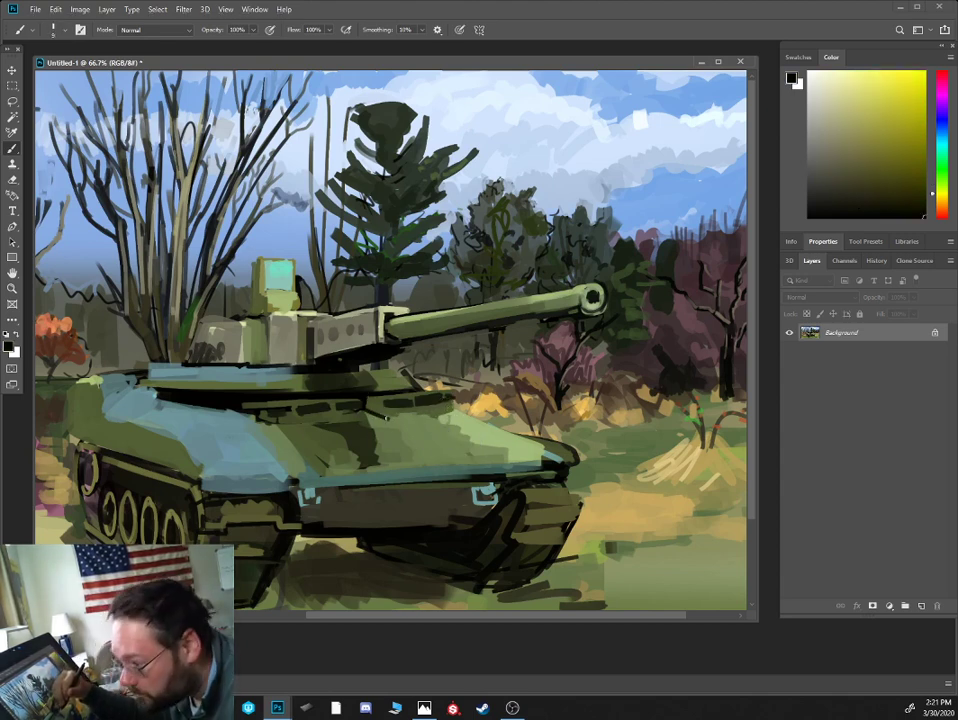
# - Paint black lines along the underside of the segmented strip on the upper hull with a 10 px brush
pyautogui.press(']')
pyautogui.moveTo(385, 416); pyautogui.dragTo(446, 419)
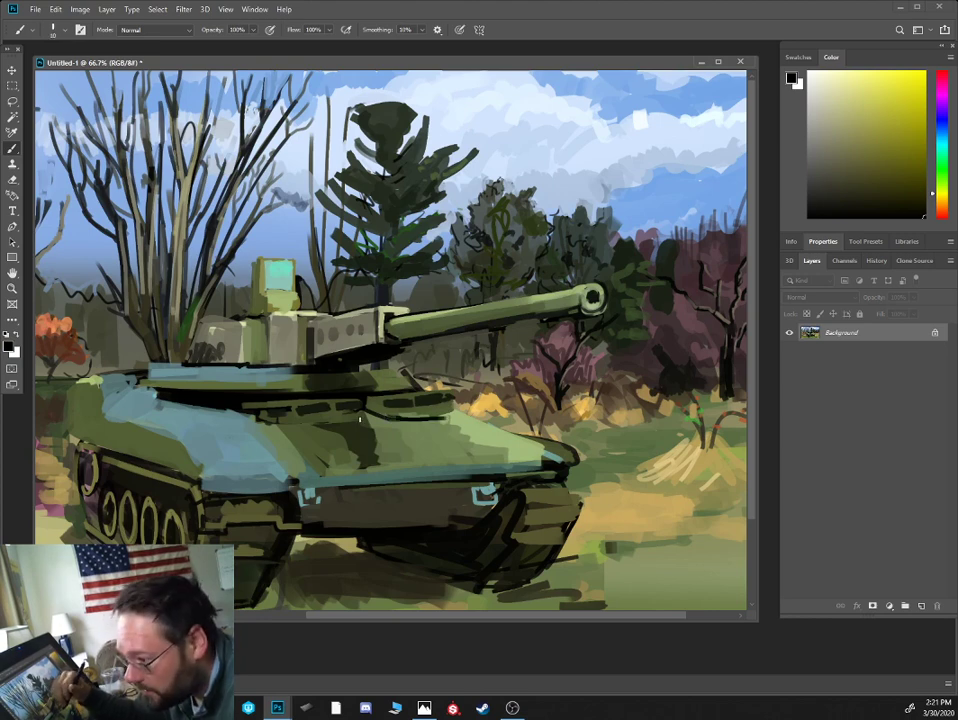
pyautogui.moveTo(358, 411)
pyautogui.mouseDown()
pyautogui.moveTo(285, 420)
pyautogui.moveTo(360, 419)
pyautogui.mouseUp()
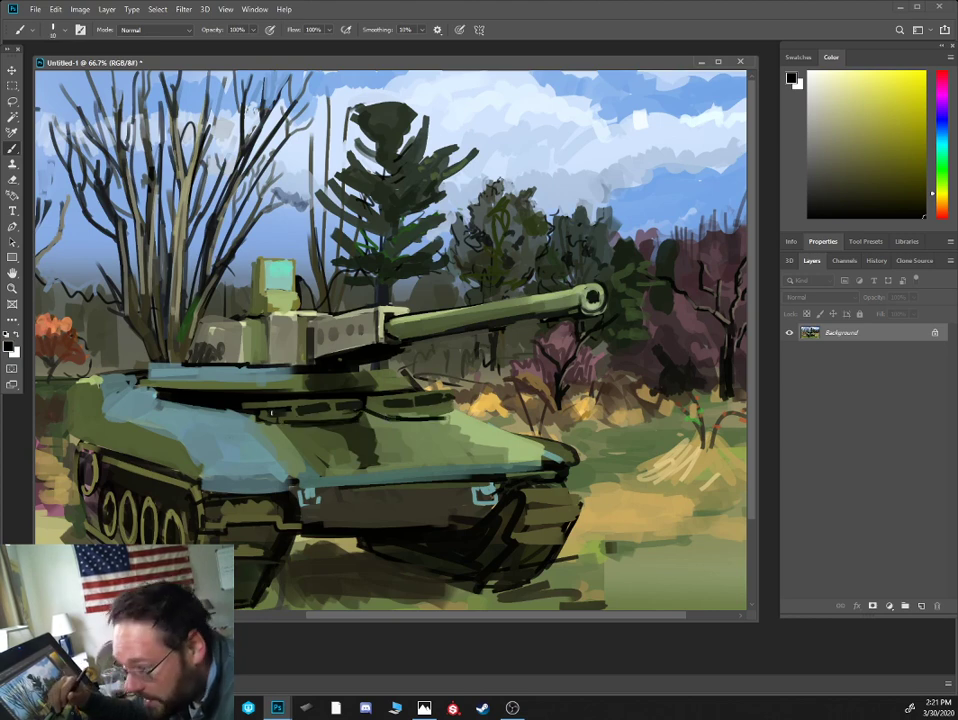
# - Draw a black headlight outline and a small hook on the blue fender patch, filling the hook with sampled olive at 15 px
pyautogui.press(']')
pyautogui.moveTo(281, 417)
pyautogui.mouseDown()
pyautogui.moveTo(215, 421)
pyautogui.moveTo(208, 449)
pyautogui.moveTo(208, 441)
pyautogui.moveTo(240, 432)
pyautogui.moveTo(244, 454)
pyautogui.moveTo(224, 446)
pyautogui.moveTo(265, 467)
pyautogui.mouseUp()
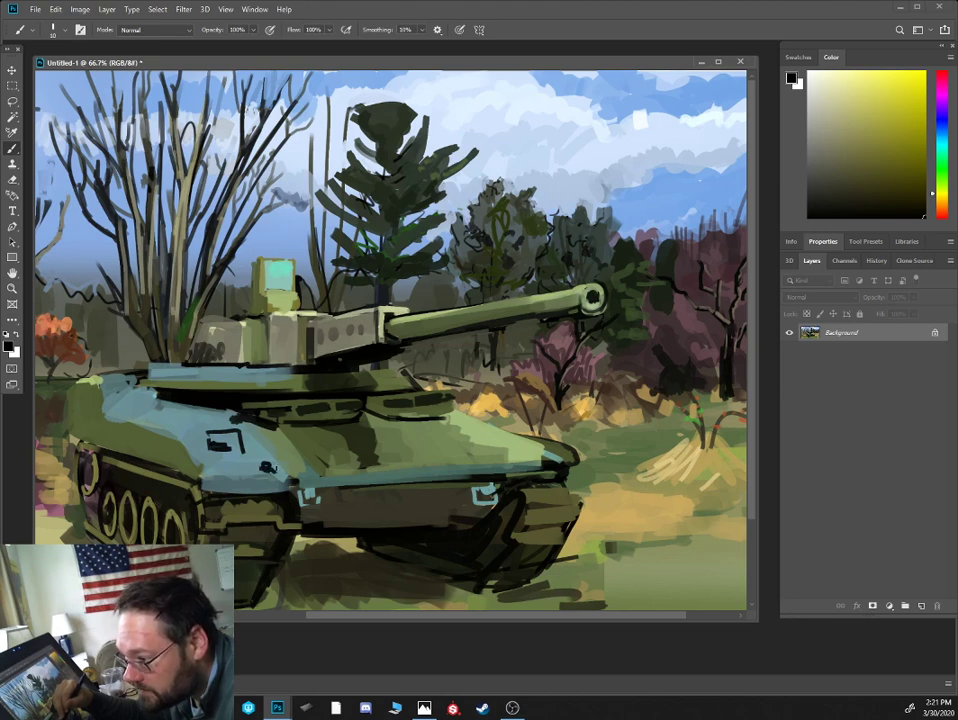
pyautogui.click(276, 466)
pyautogui.moveTo(266, 466)
pyautogui.mouseDown()
pyautogui.moveTo(268, 452)
pyautogui.moveTo(271, 467)
pyautogui.mouseUp()
pyautogui.keyDown('alt'); pyautogui.click(312, 446); pyautogui.keyUp('alt')
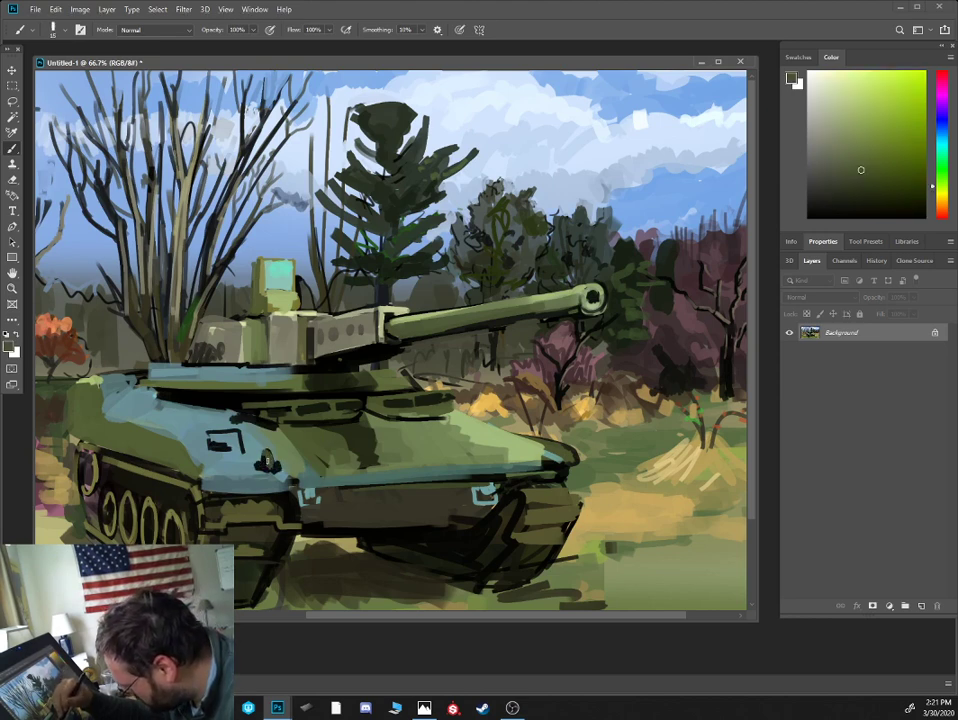
pyautogui.keyDown('alt'); pyautogui.click(274, 494); pyautogui.keyUp('alt')
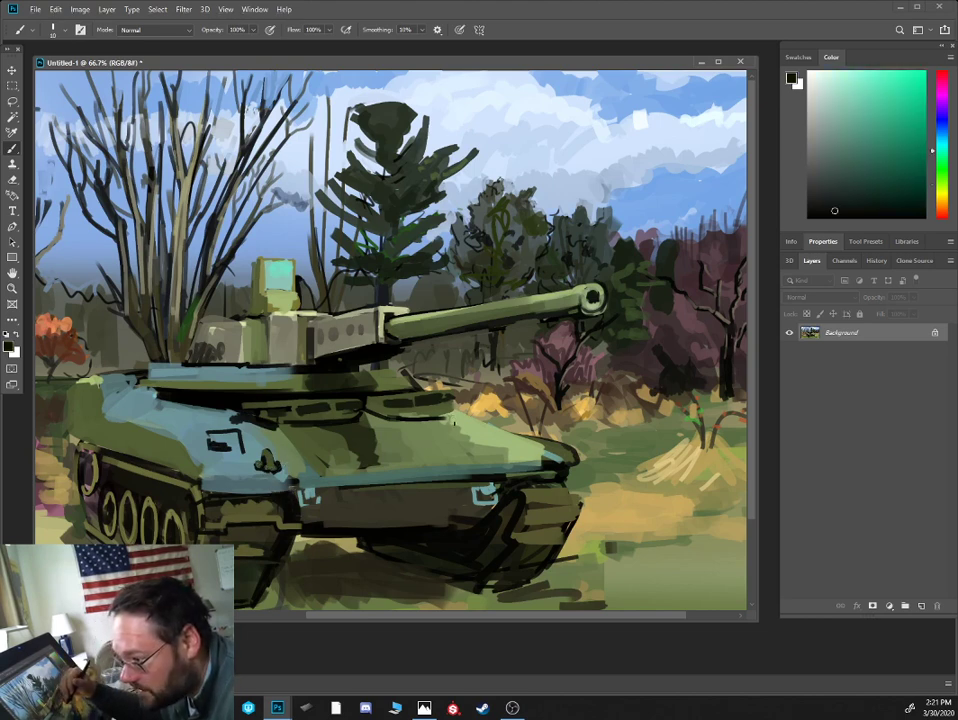
# - Paint a matching black and olive hook on the far side of the hull and touch up around it with sampled light greens
pyautogui.moveTo(486, 451); pyautogui.dragTo(509, 450)
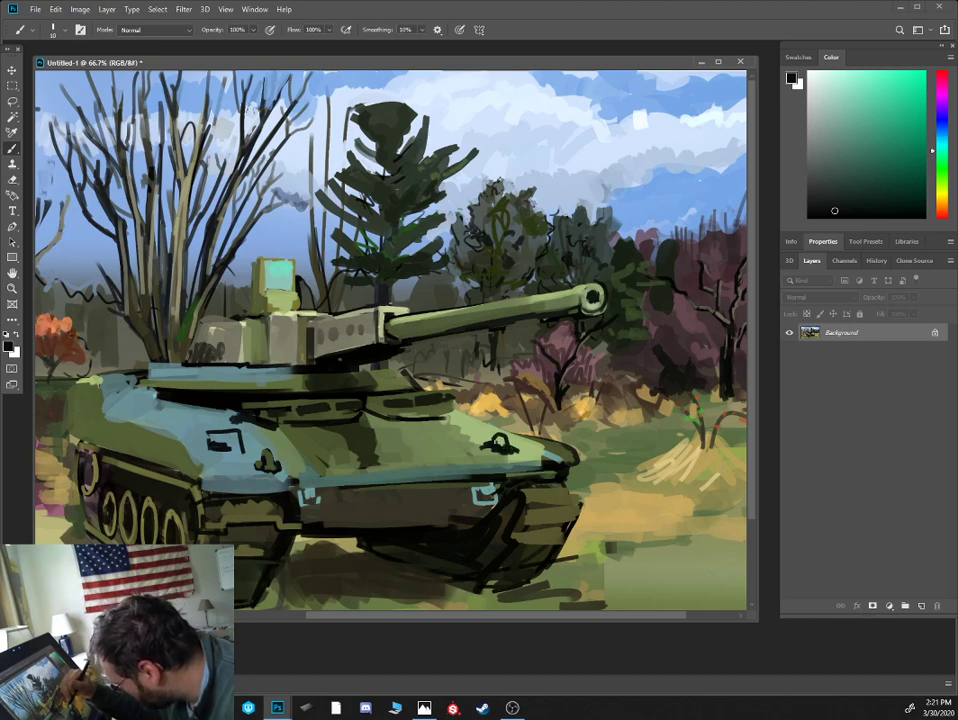
pyautogui.keyDown('alt'); pyautogui.click(275, 458); pyautogui.keyUp('alt')
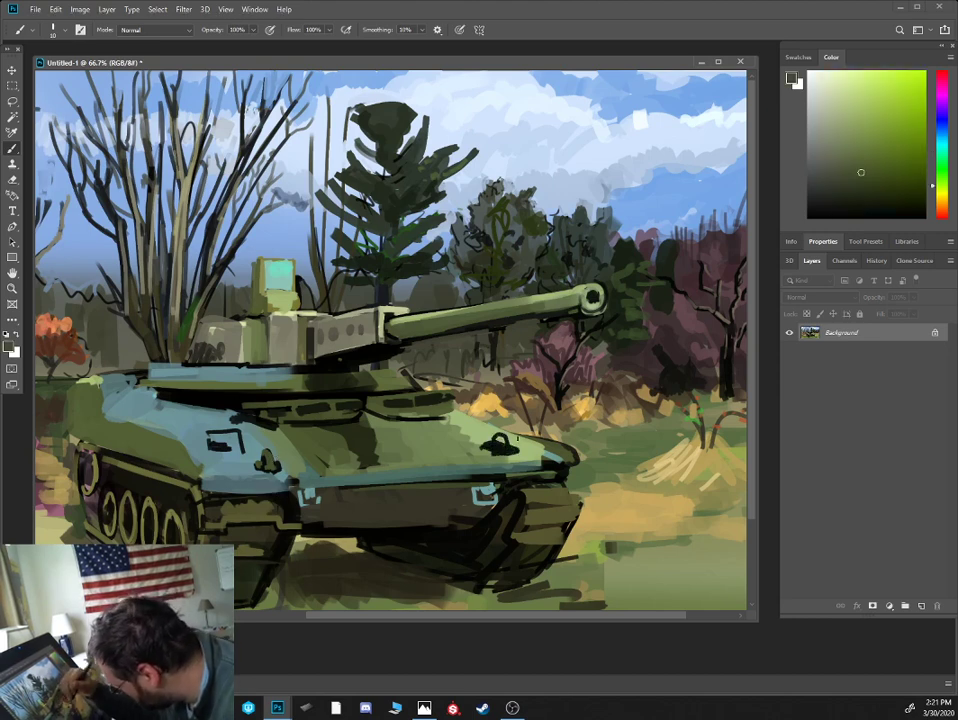
pyautogui.moveTo(371, 325); pyautogui.dragTo(377, 328)
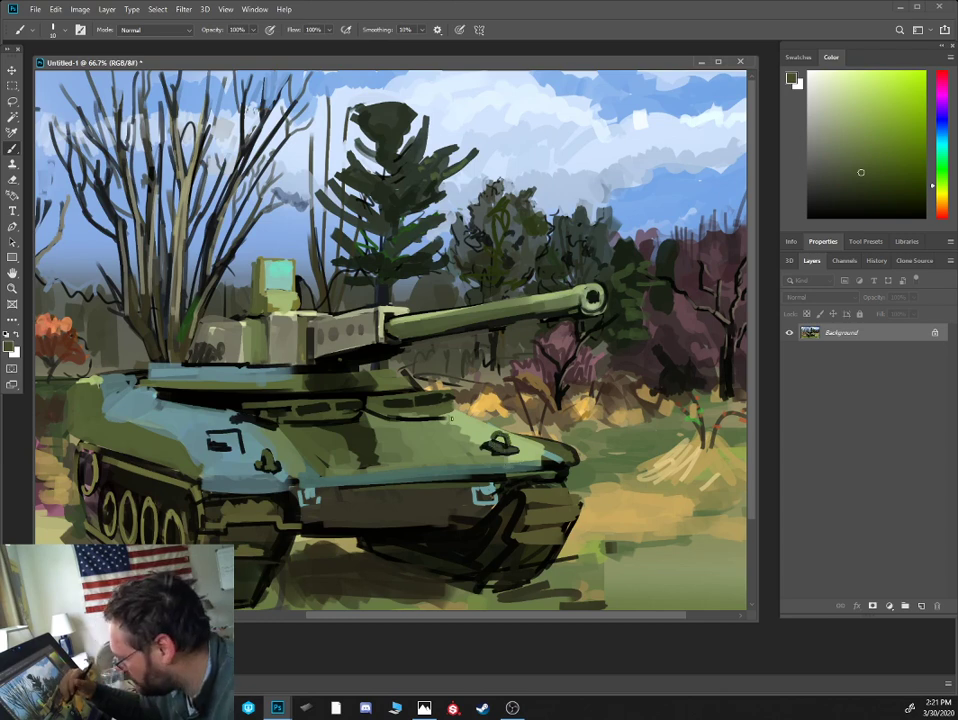
pyautogui.keyDown('alt'); pyautogui.click(338, 316); pyautogui.keyUp('alt')
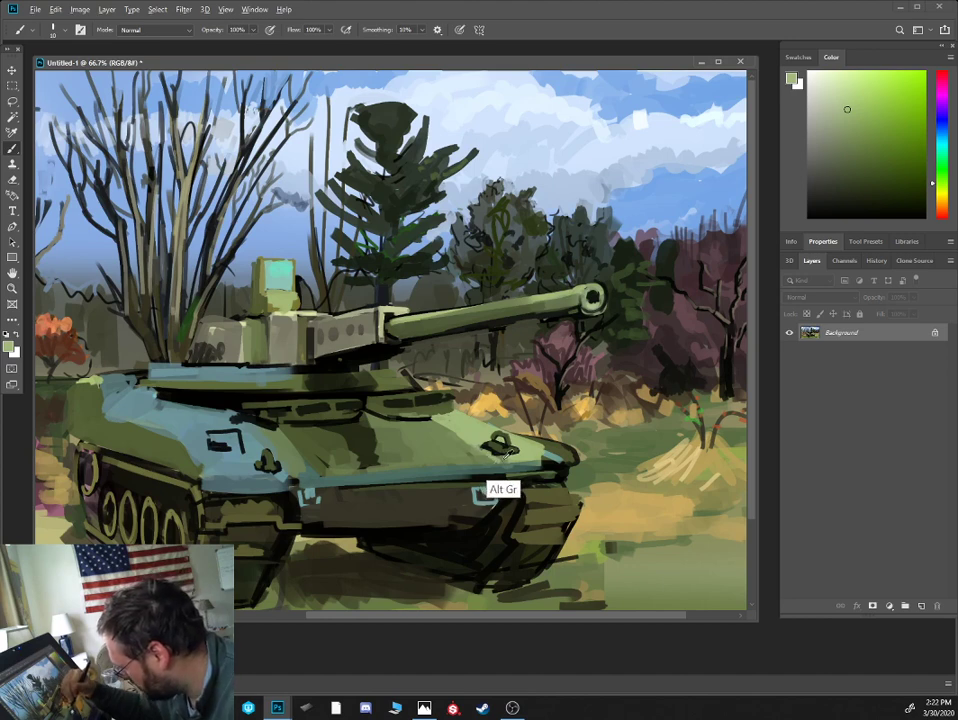
pyautogui.keyDown('alt'); pyautogui.click(497, 457); pyautogui.keyUp('alt')
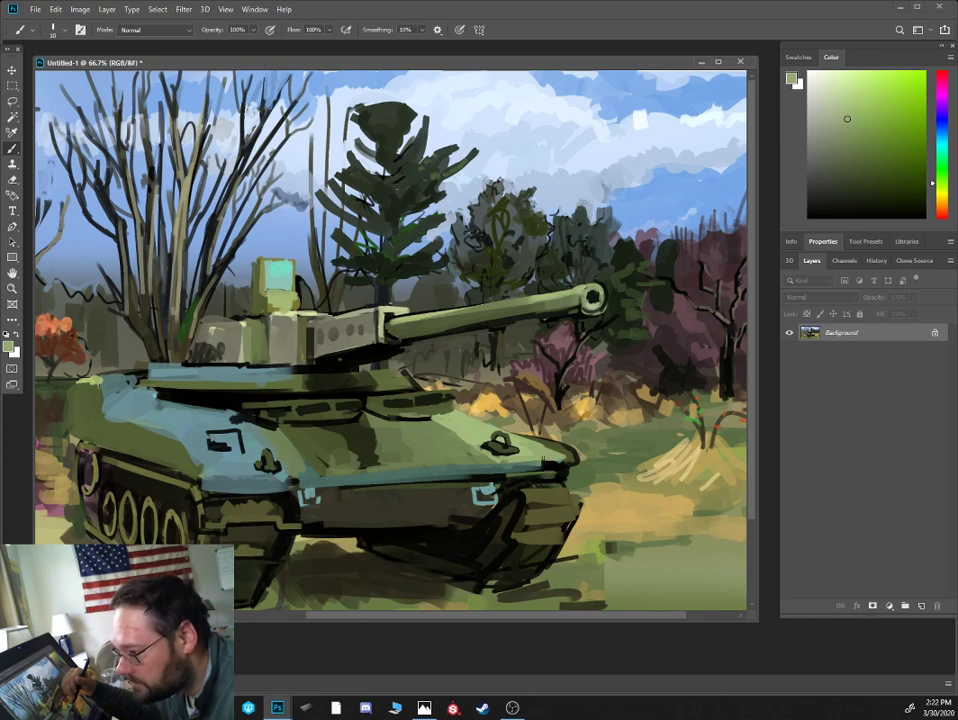
pyautogui.keyDown('alt'); pyautogui.click(458, 438); pyautogui.keyUp('alt')
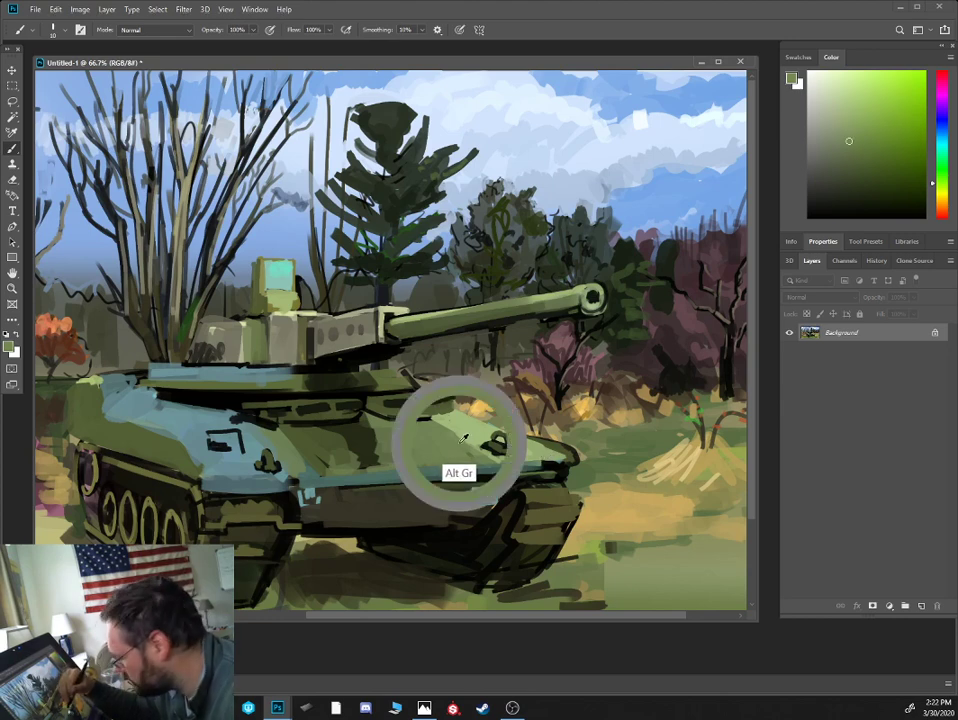
# - Paint a dark rectangular headlight above the far hook and fill it with sampled blue-grey using a 20 px brush
pyautogui.keyDown('alt'); pyautogui.click(370, 452); pyautogui.keyUp('alt')
pyautogui.moveTo(485, 429)
pyautogui.mouseDown()
pyautogui.moveTo(487, 417)
pyautogui.moveTo(514, 431)
pyautogui.mouseUp()
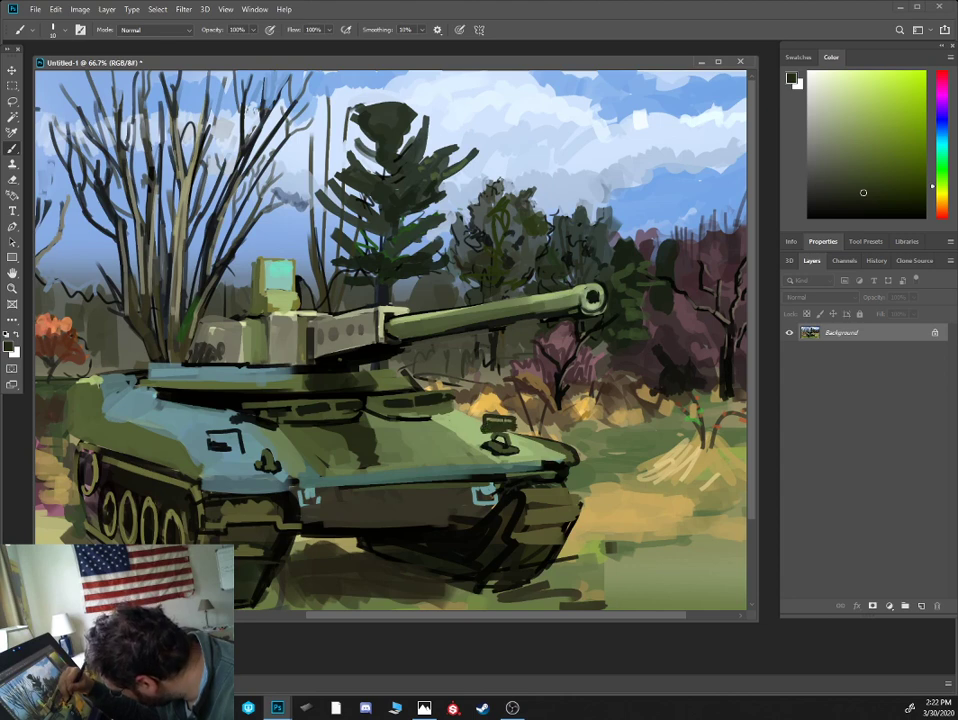
pyautogui.keyDown('alt'); pyautogui.click(459, 368); pyautogui.keyUp('alt')
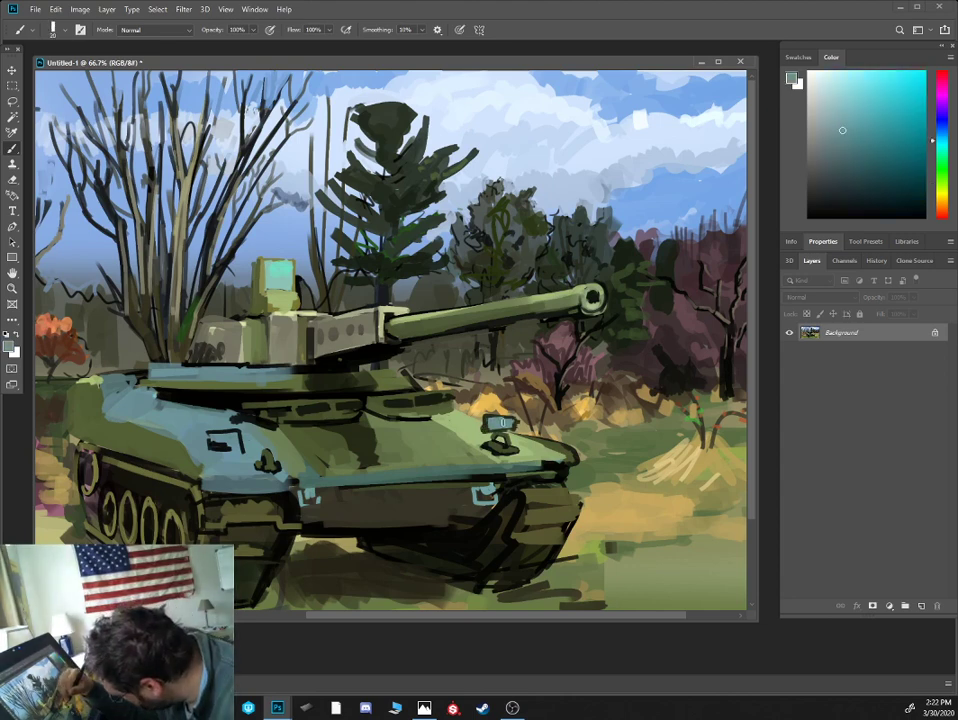
pyautogui.keyDown('alt'); pyautogui.click(232, 466); pyautogui.keyUp('alt')
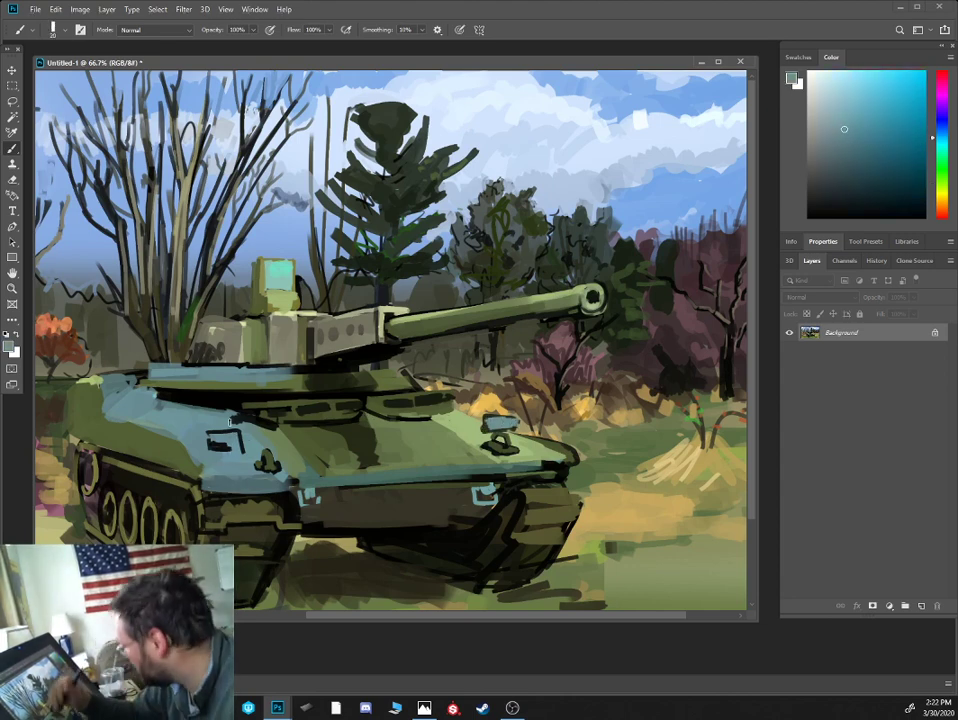
# - Fill the near headlight with pale blue and edge it with thin dark teal lines using a much smaller brush
pyautogui.click(837, 107)
pyautogui.press(']')
pyautogui.moveTo(217, 443); pyautogui.dragTo(237, 437)
pyautogui.moveTo(877, 192); pyautogui.dragTo(880, 188)
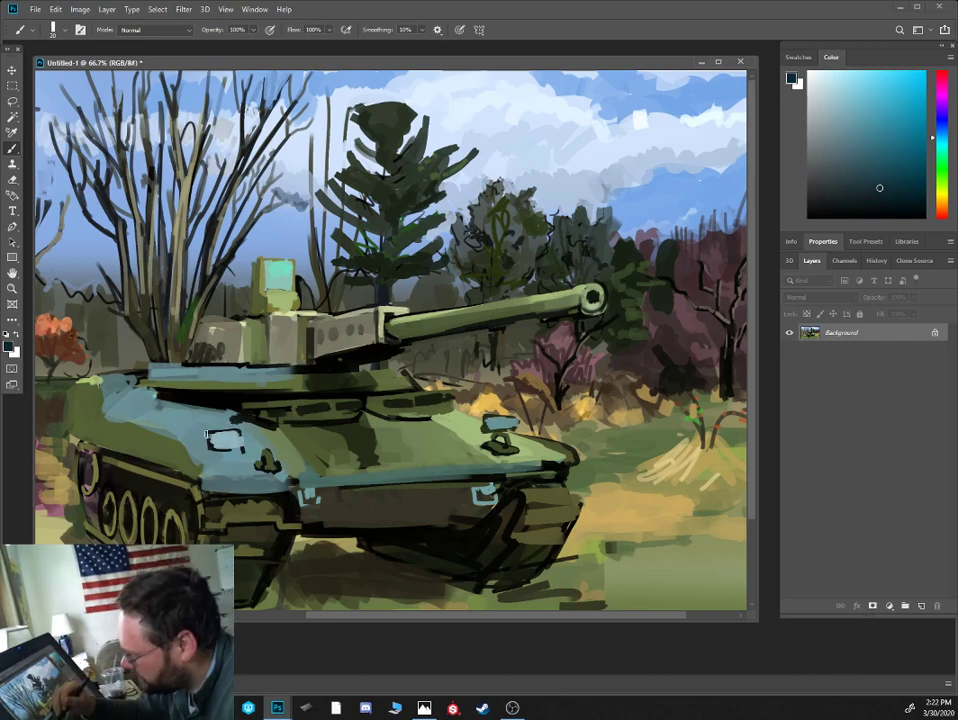
pyautogui.press('[')
pyautogui.press('[')
pyautogui.press('[')
pyautogui.press('[')
pyautogui.moveTo(212, 435)
pyautogui.mouseDown()
pyautogui.moveTo(211, 449)
pyautogui.moveTo(192, 460)
pyautogui.mouseUp()
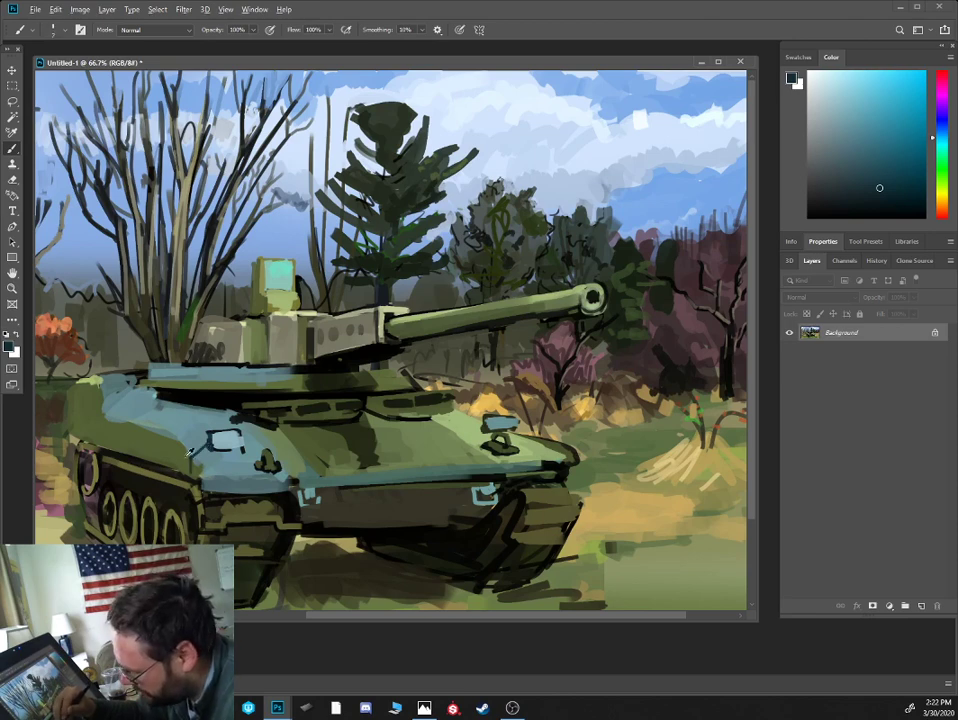
# - Touch up the fender beside the near headlight with sampled green, blue-grey and near-black using an 8 px brush
pyautogui.keyDown('alt'); pyautogui.click(190, 459); pyautogui.keyUp('alt')
pyautogui.keyDown('alt'); pyautogui.click(199, 459); pyautogui.keyUp('alt')
pyautogui.press(']')
pyautogui.hotkey('alt', ']')
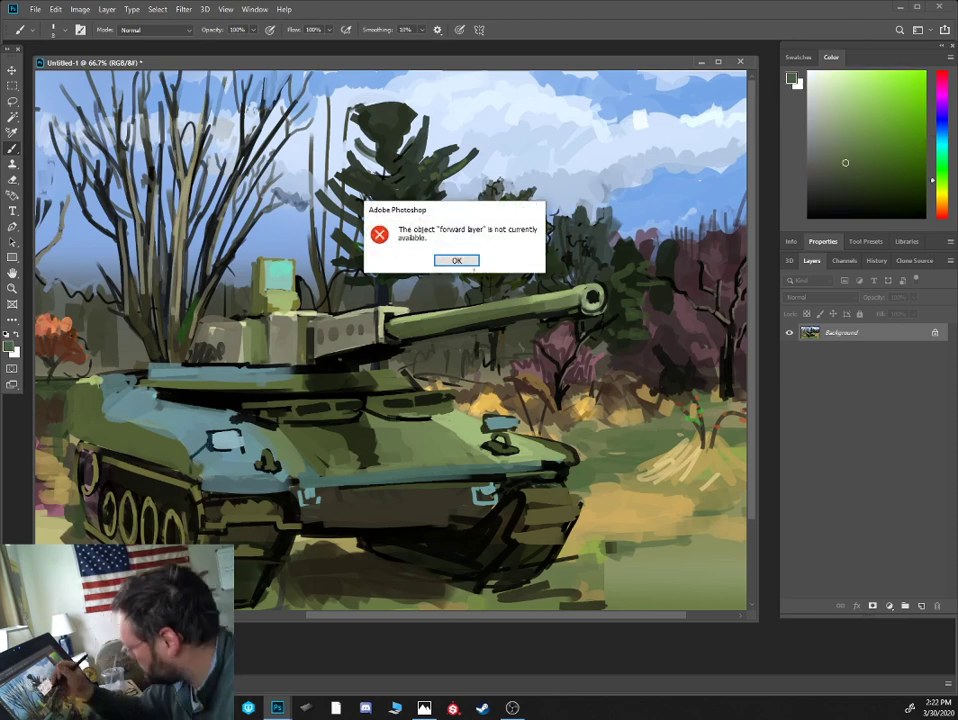
pyautogui.press('Return')
pyautogui.keyDown('alt'); pyautogui.click(218, 432); pyautogui.keyUp('alt')
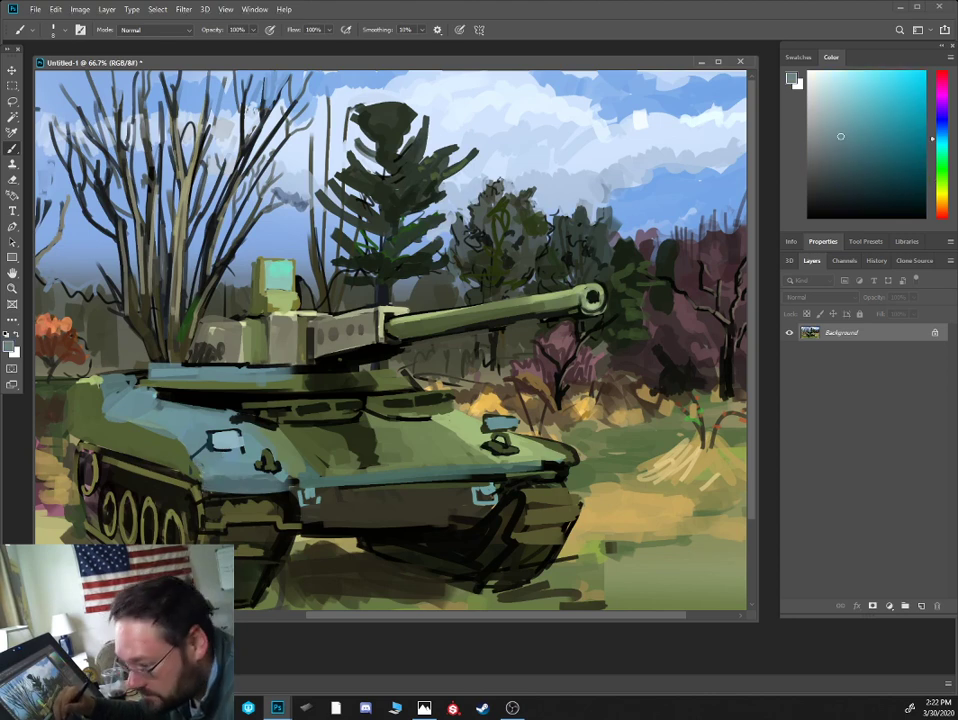
pyautogui.keyDown('alt'); pyautogui.click(192, 495); pyautogui.keyUp('alt')
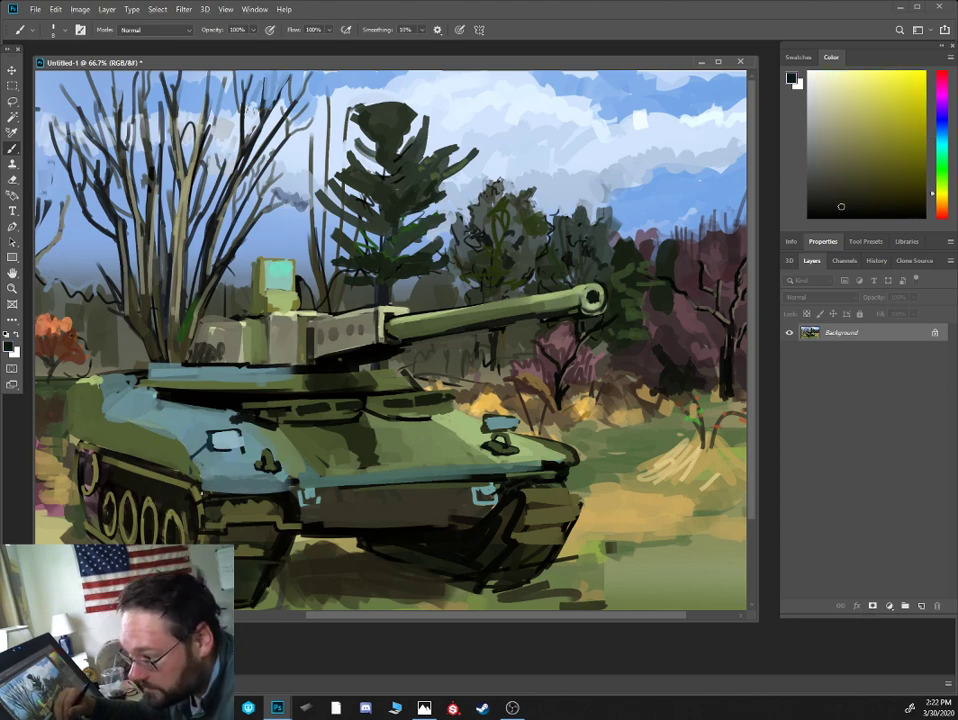
# - Strengthen the near headlight's black outline at 8 px and refine the fender edge with sampled olive and blue-grey at 10 px
pyautogui.keyDown('alt'); pyautogui.click(163, 374); pyautogui.keyUp('alt')
pyautogui.moveTo(156, 369); pyautogui.dragTo(223, 370)
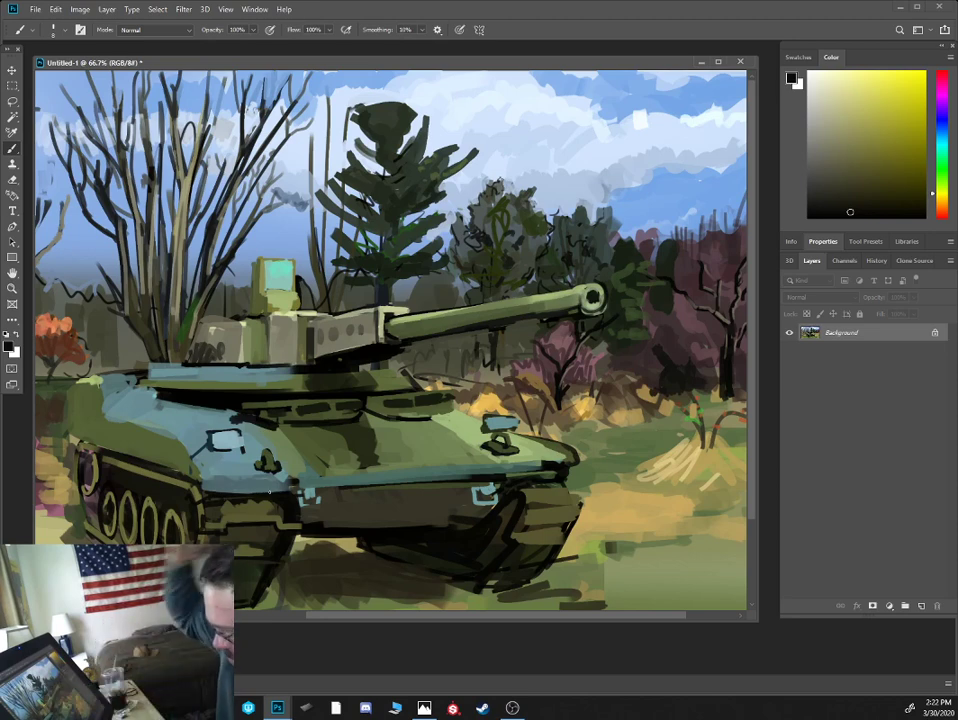
pyautogui.keyDown('alt'); pyautogui.click(185, 362); pyautogui.keyUp('alt')
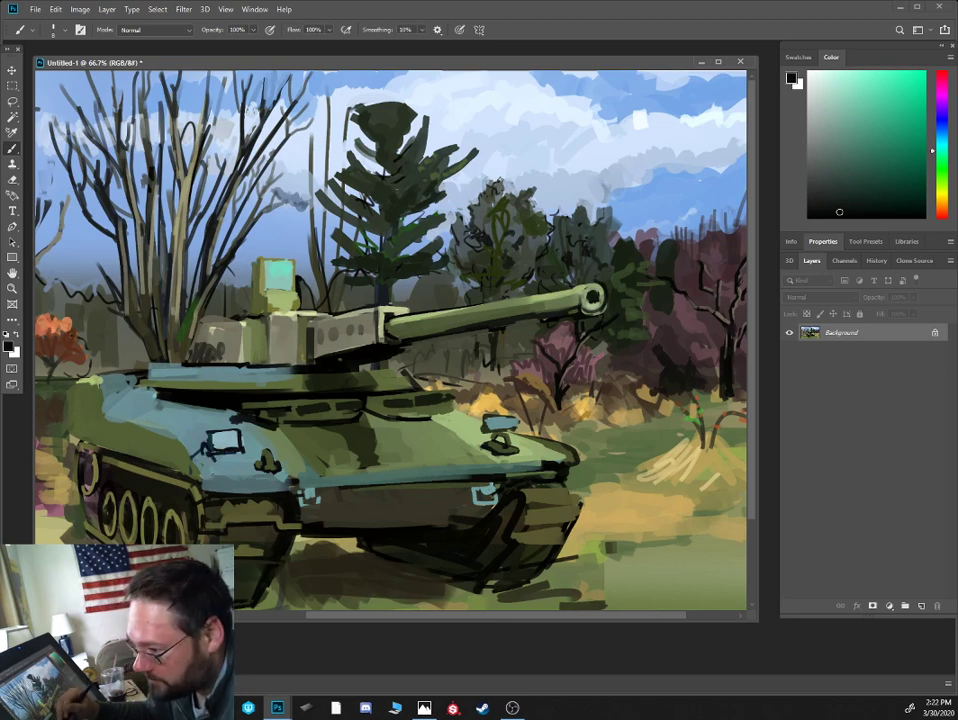
pyautogui.keyDown('alt'); pyautogui.click(113, 428); pyautogui.keyUp('alt')
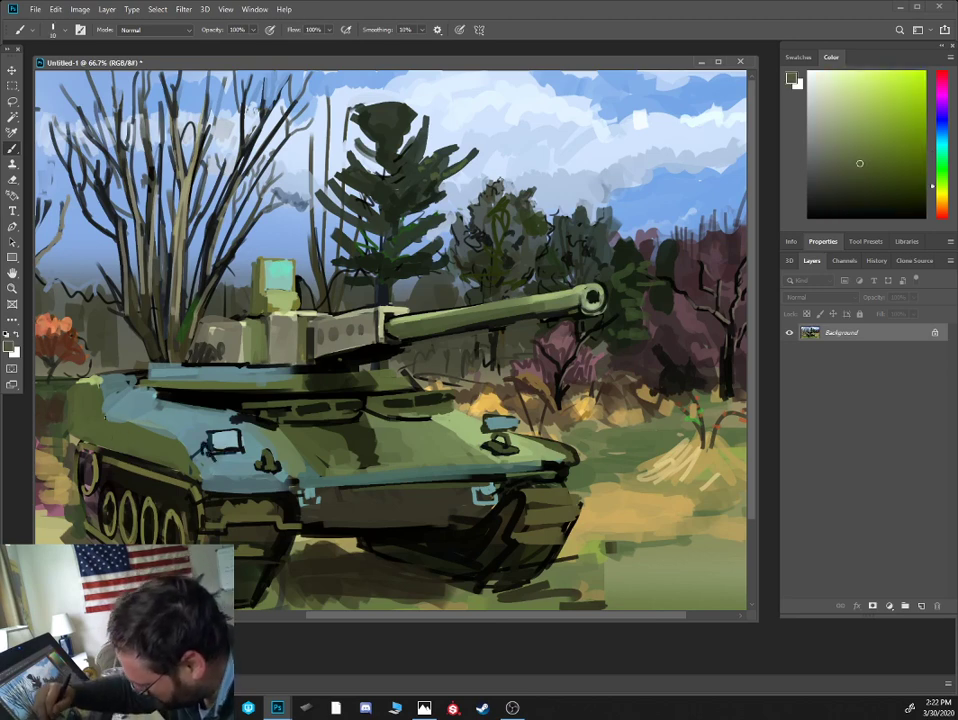
pyautogui.keyDown('alt'); pyautogui.click(172, 436); pyautogui.keyUp('alt')
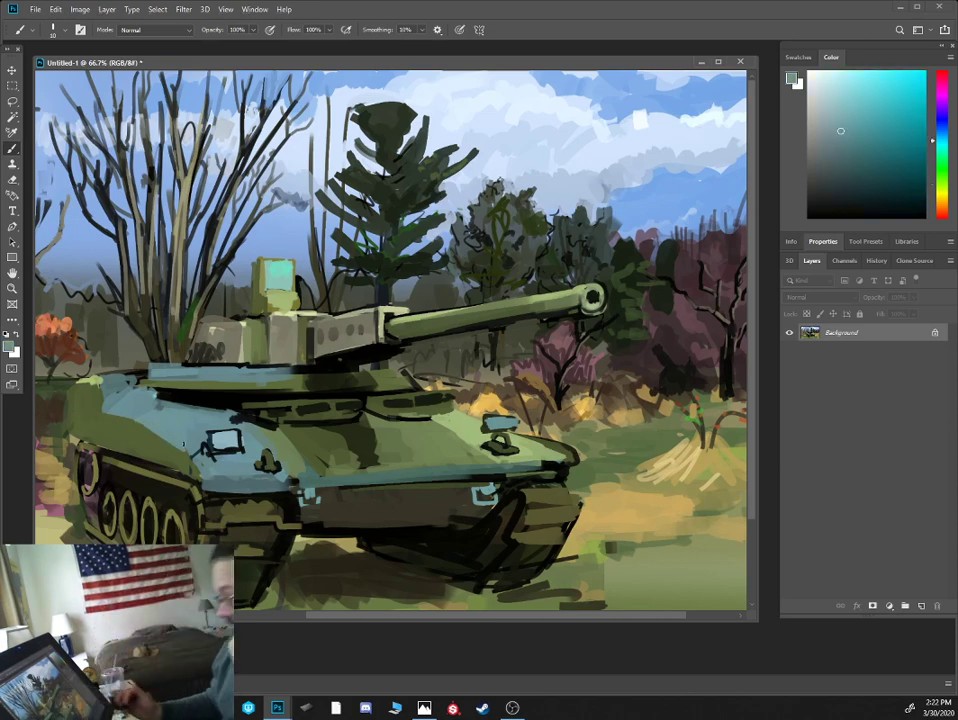
# - Cover the blue patch around the near headlight with sampled light green strokes using brushes up to 30 px
pyautogui.keyDown('alt'); pyautogui.click(452, 425); pyautogui.keyUp('alt')
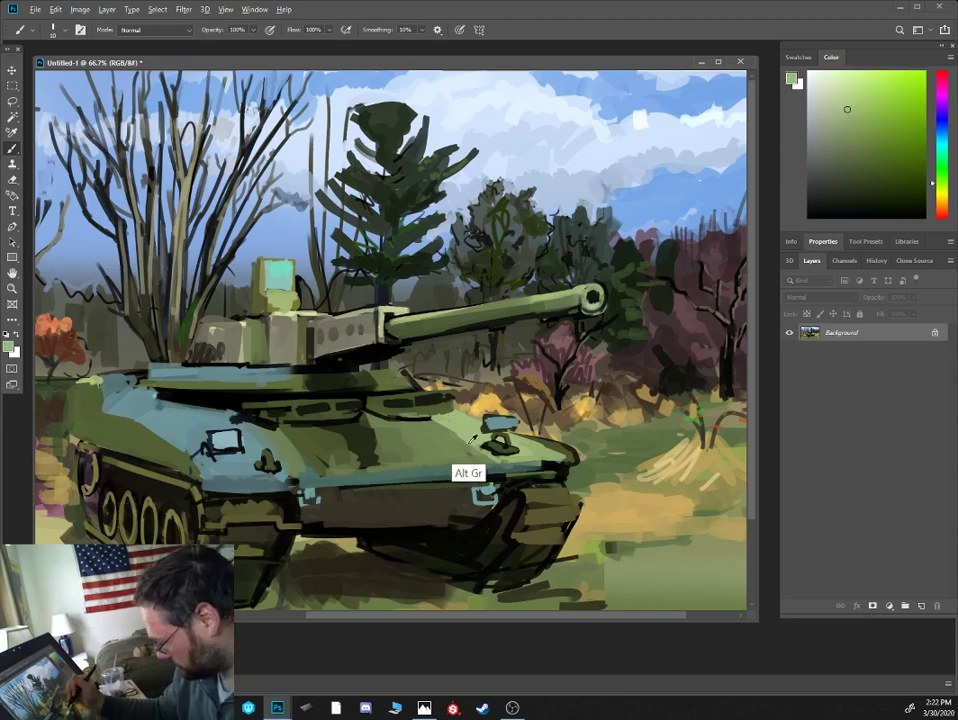
pyautogui.keyDown('alt'); pyautogui.click(453, 428); pyautogui.keyUp('alt')
pyautogui.press(']')
pyautogui.press(']')
pyautogui.press(']')
pyautogui.moveTo(200, 461)
pyautogui.mouseDown()
pyautogui.moveTo(251, 476)
pyautogui.moveTo(254, 430)
pyautogui.moveTo(262, 451)
pyautogui.mouseUp()
pyautogui.press(']')
pyautogui.moveTo(250, 478); pyautogui.dragTo(274, 475)
pyautogui.keyDown('alt'); pyautogui.click(185, 424); pyautogui.keyUp('alt')
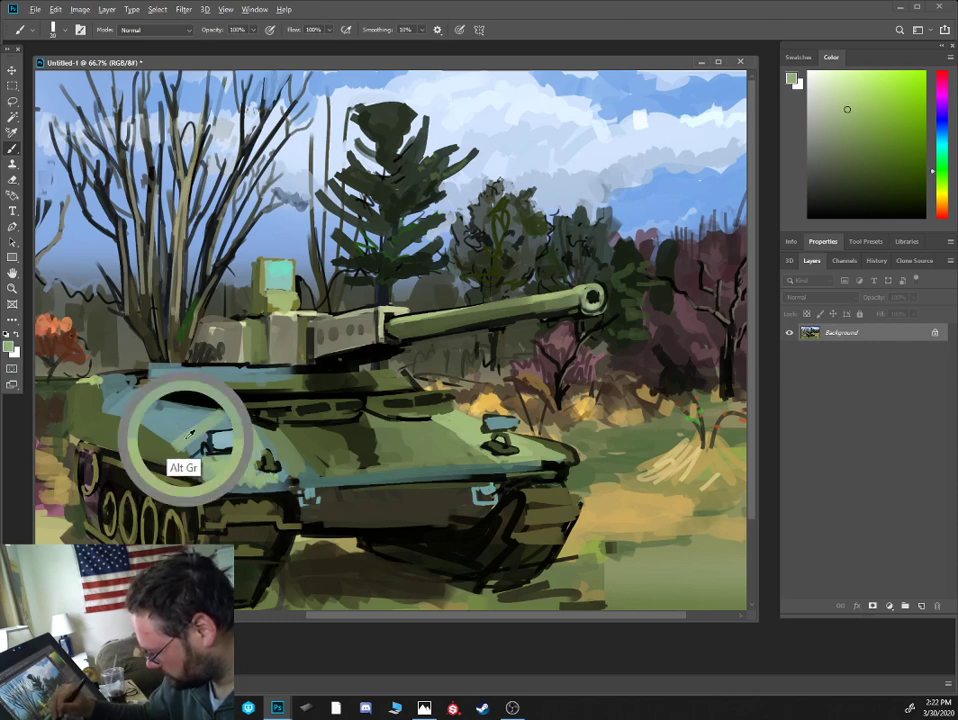
pyautogui.moveTo(170, 424)
pyautogui.mouseDown()
pyautogui.moveTo(215, 415)
pyautogui.moveTo(200, 428)
pyautogui.moveTo(204, 464)
pyautogui.moveTo(197, 447)
pyautogui.moveTo(238, 422)
pyautogui.mouseUp()
# - Blend the remaining blue on the near fender around the headlight and hook with sampled light green at 20 px
pyautogui.keyDown('alt'); pyautogui.click(215, 470); pyautogui.keyUp('alt')
pyautogui.keyDown('alt'); pyautogui.click(204, 463); pyautogui.keyUp('alt')
pyautogui.press('[')
pyautogui.press('[')
pyautogui.press('[')
pyautogui.press(']')
pyautogui.moveTo(252, 424); pyautogui.dragTo(241, 417)
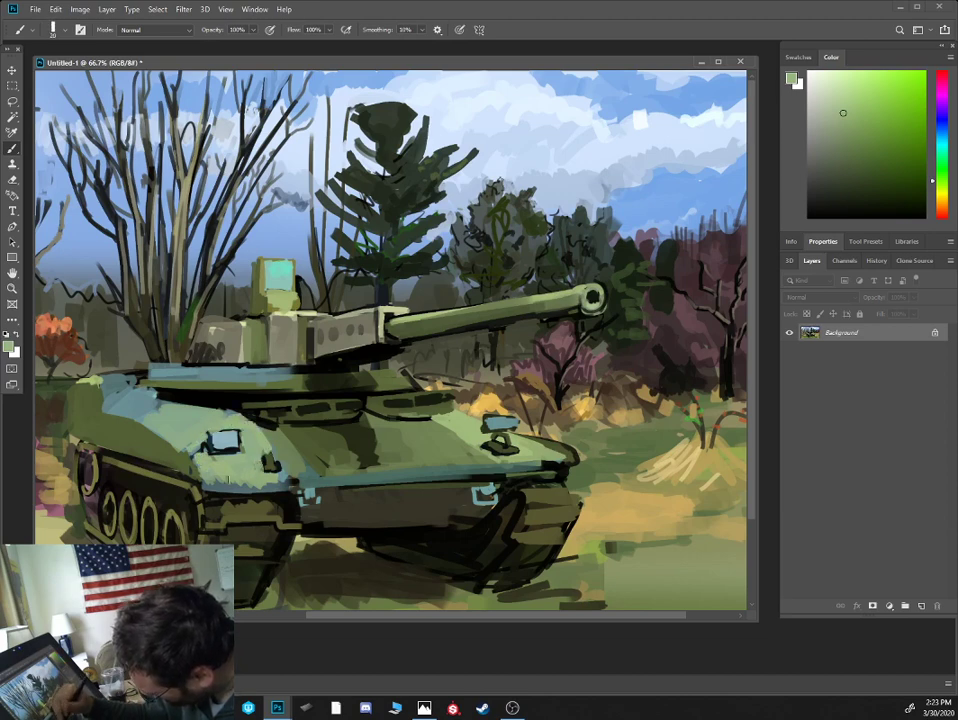
# - Paint a dark green bush shape at the lower edge of the foreground grass, enlarging the brush to 80 px
pyautogui.hotkey('ctrl', '-')
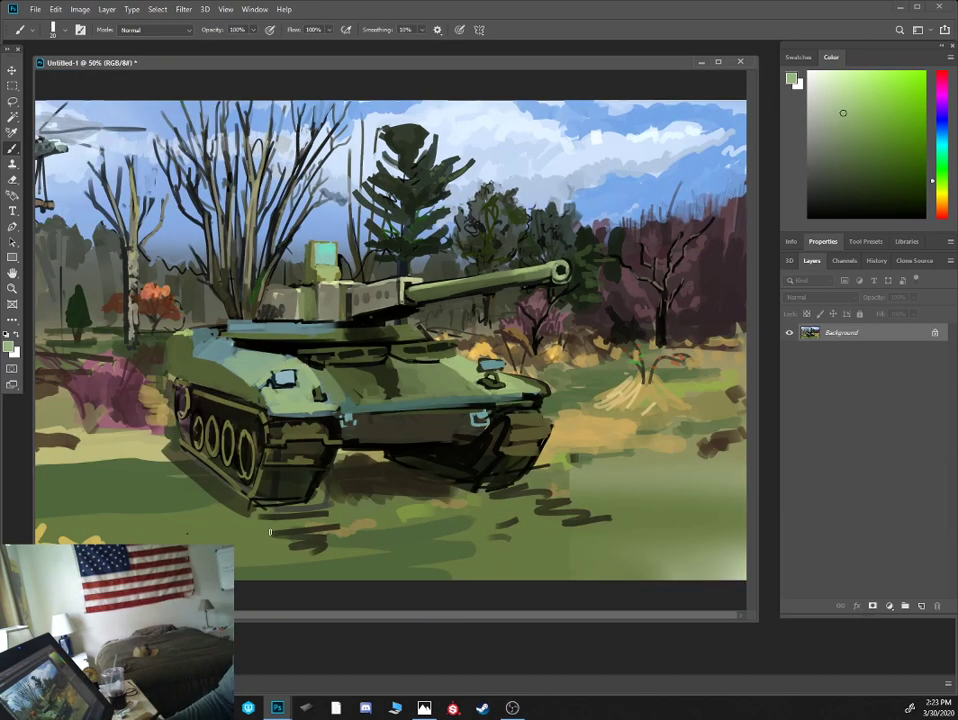
pyautogui.hotkey('ctrl', '-')
pyautogui.keyDown('alt'); pyautogui.click(383, 477); pyautogui.keyUp('alt')
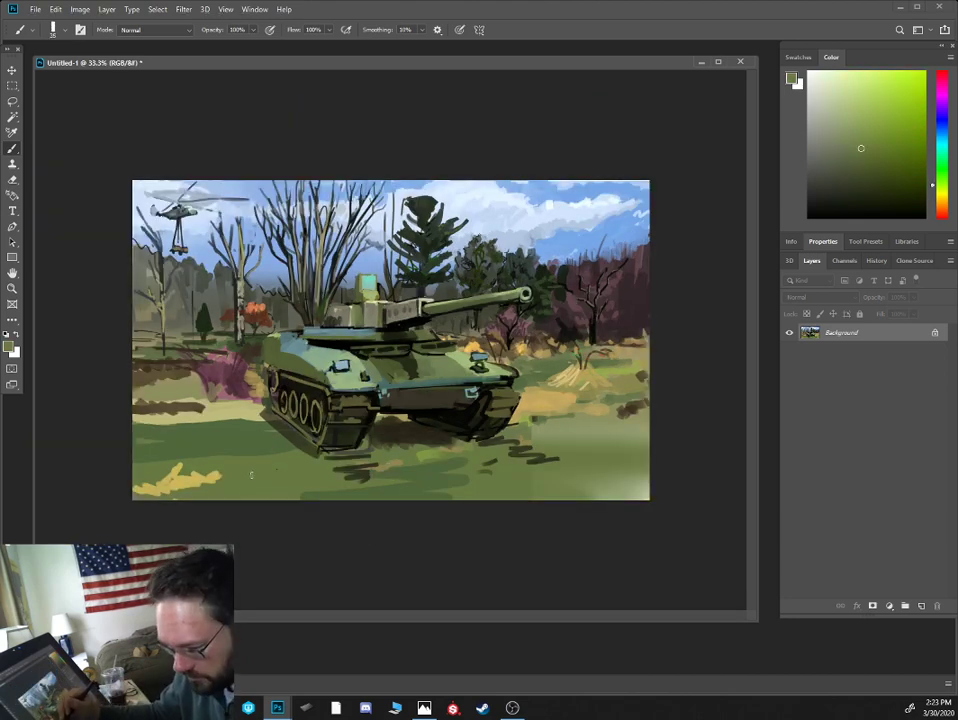
pyautogui.keyDown('alt'); pyautogui.click(239, 440); pyautogui.keyUp('alt')
pyautogui.press(']')
pyautogui.press(']')
pyautogui.press(']')
pyautogui.moveTo(230, 484)
pyautogui.mouseDown()
pyautogui.moveTo(278, 507)
pyautogui.moveTo(305, 491)
pyautogui.moveTo(225, 503)
pyautogui.moveTo(257, 487)
pyautogui.moveTo(315, 490)
pyautogui.mouseUp()
pyautogui.click(877, 192)
pyautogui.press(']')
pyautogui.press(']')
pyautogui.press(']')
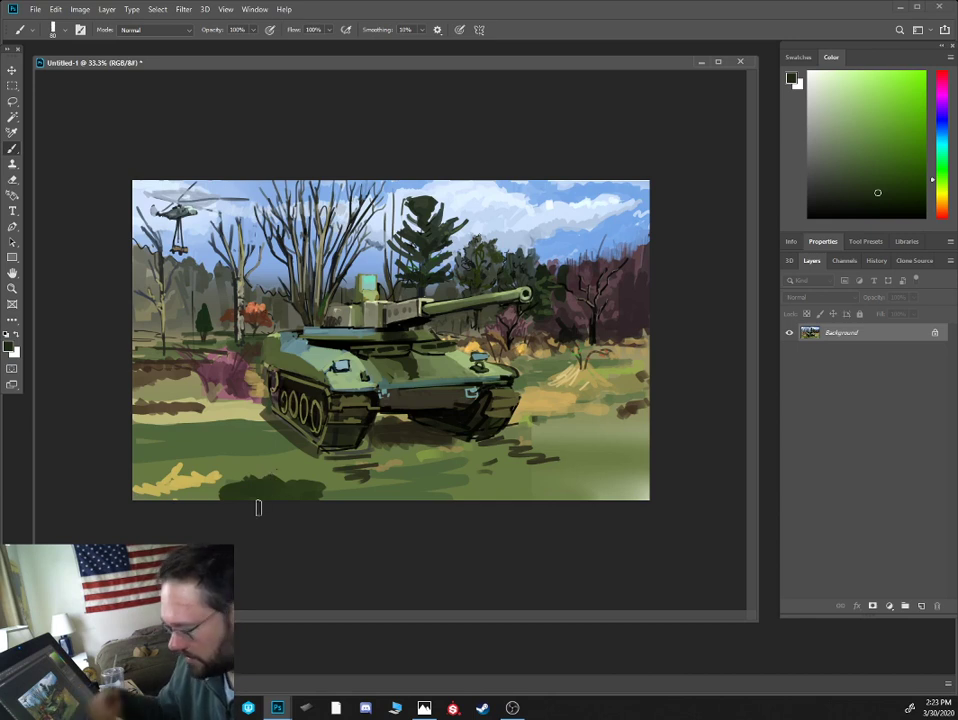
# - Paint medium green upward grass blades over the dark foreground bush with a 45 px brush
pyautogui.click(903, 175)
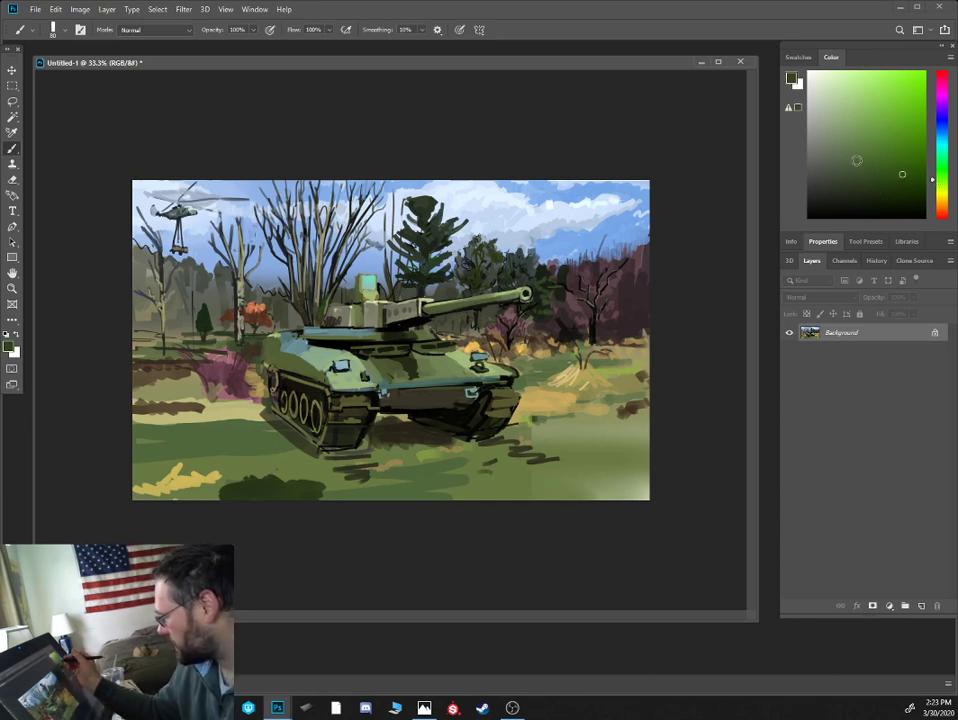
pyautogui.click(903, 158)
pyautogui.press('[')
pyautogui.press('[')
pyautogui.press('[')
pyautogui.press('[')
pyautogui.moveTo(252, 496)
pyautogui.mouseDown()
pyautogui.moveTo(244, 477)
pyautogui.moveTo(277, 465)
pyautogui.mouseUp()
pyautogui.moveTo(281, 491)
pyautogui.mouseDown()
pyautogui.moveTo(290, 466)
pyautogui.moveTo(236, 472)
pyautogui.moveTo(297, 472)
pyautogui.mouseUp()
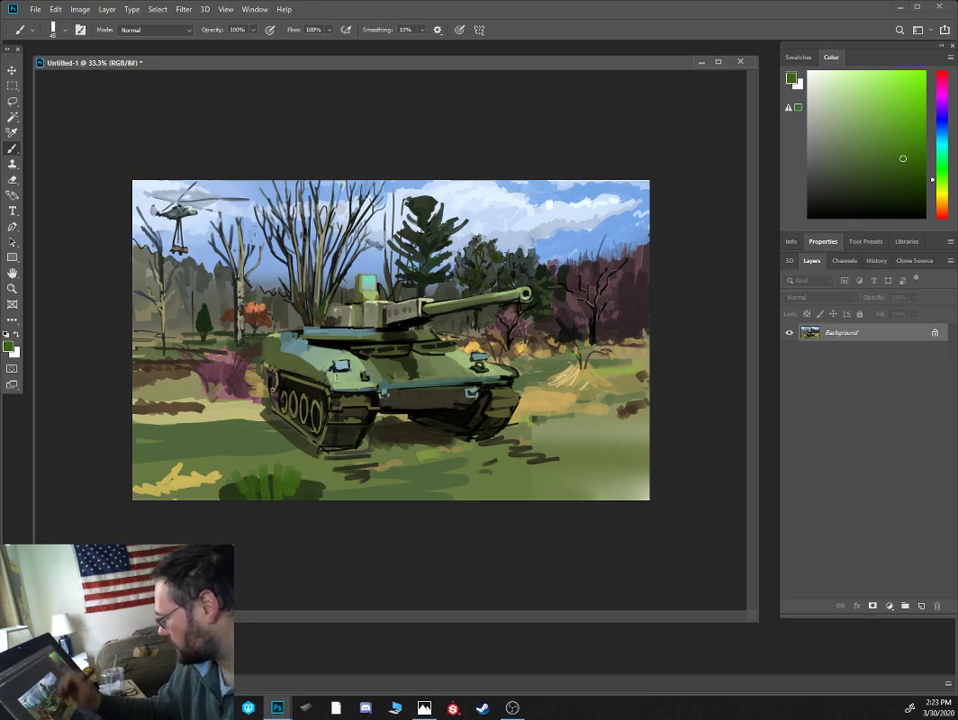
# - Add thinner, lighter yellow-green blades over the foreground bush with a reduced brush
pyautogui.click(937, 187)
pyautogui.click(884, 141)
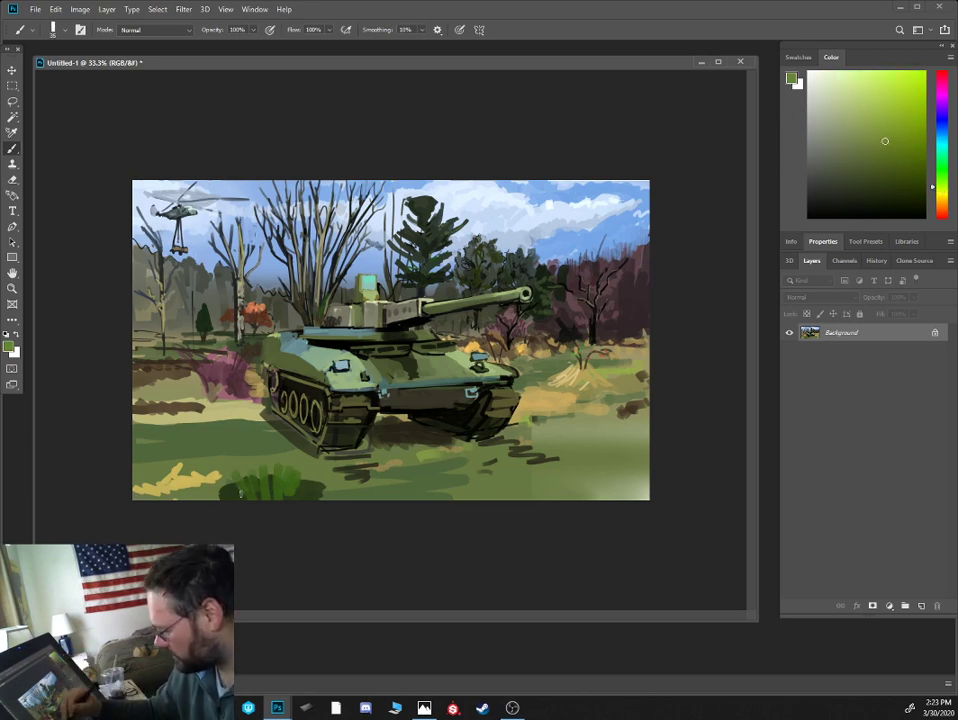
pyautogui.press('[')
pyautogui.press('[')
pyautogui.moveTo(243, 486)
pyautogui.mouseDown()
pyautogui.moveTo(234, 470)
pyautogui.moveTo(277, 462)
pyautogui.mouseUp()
pyautogui.moveTo(283, 486); pyautogui.dragTo(293, 467)
# - Add thin olive yellow blades across the foreground bush and the grass beside it with a 15 px brush
pyautogui.click(937, 193)
pyautogui.click(879, 120)
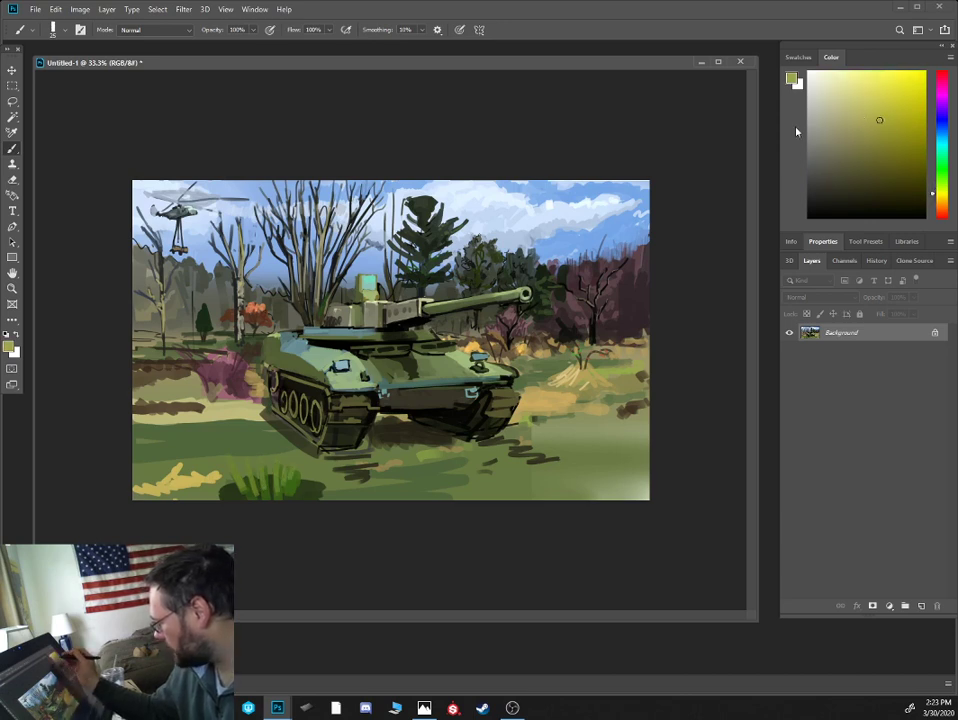
pyautogui.click(877, 129)
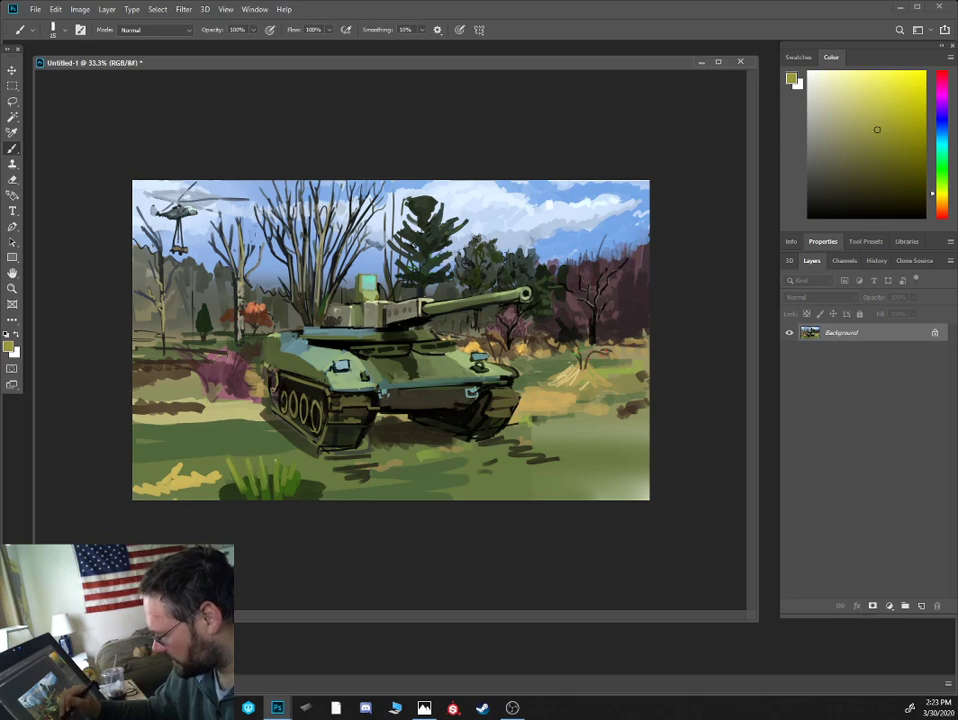
pyautogui.moveTo(283, 485)
pyautogui.mouseDown()
pyautogui.moveTo(284, 458)
pyautogui.moveTo(265, 464)
pyautogui.mouseUp()
pyautogui.moveTo(254, 486); pyautogui.dragTo(240, 472)
pyautogui.moveTo(241, 497)
pyautogui.mouseDown()
pyautogui.moveTo(229, 476)
pyautogui.moveTo(219, 482)
pyautogui.mouseUp()
pyautogui.moveTo(220, 495); pyautogui.dragTo(207, 482)
pyautogui.hotkey('ctrl', '+')
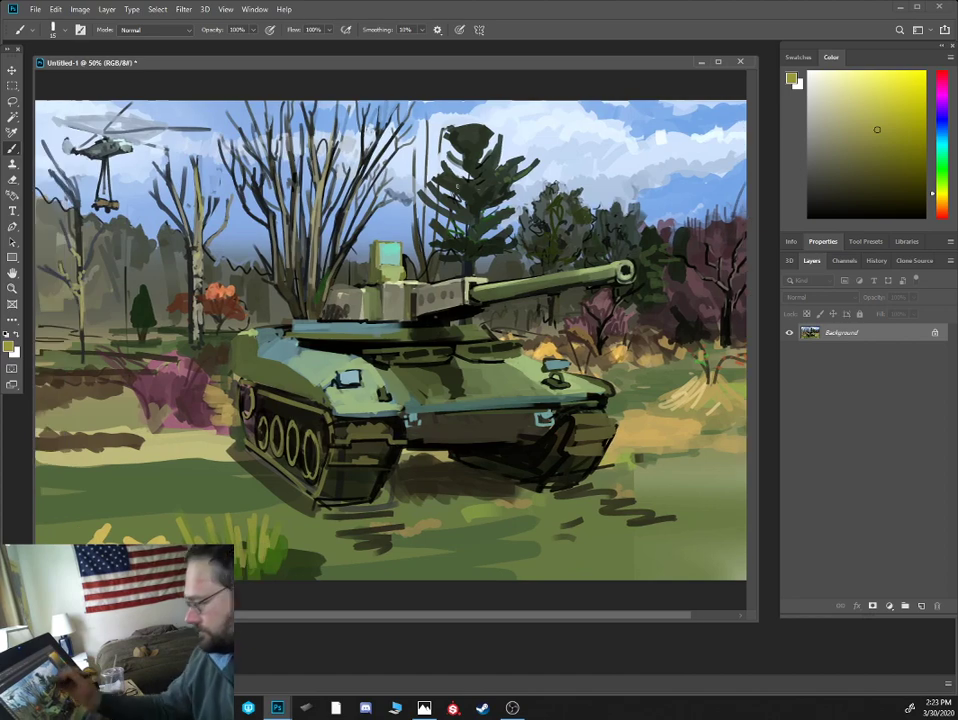
# - Dock the document window as a tab and paint dark green bushes along the painting's lower edge with a 50 to 60 px brush
pyautogui.moveTo(389, 62); pyautogui.dragTo(547, 47)
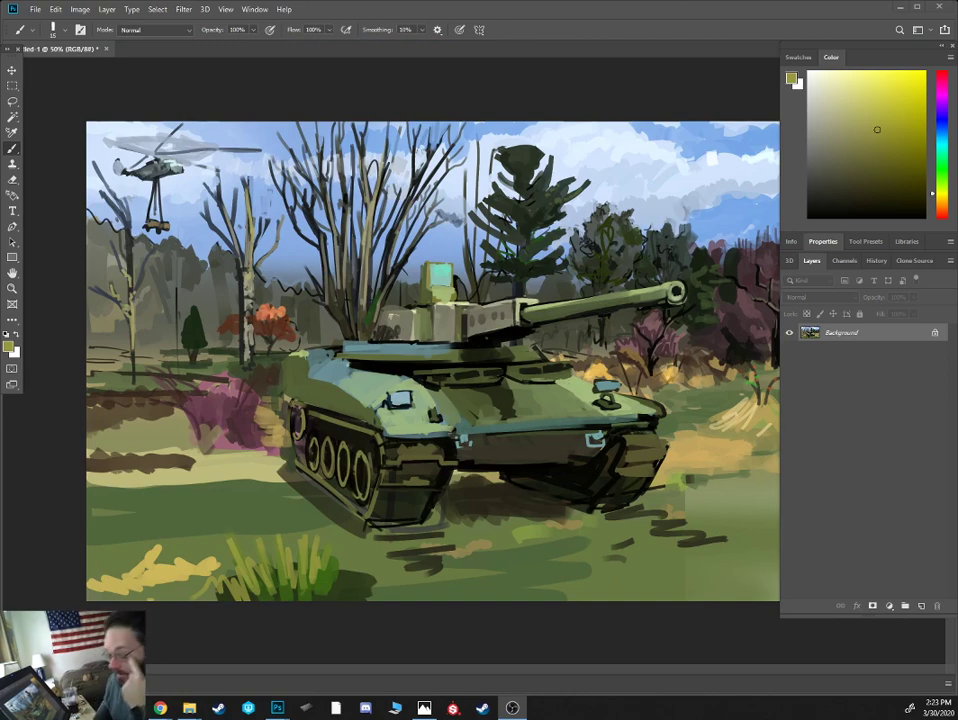
pyautogui.keyDown('alt'); pyautogui.click(332, 583); pyautogui.keyUp('alt')
pyautogui.press(']')
pyautogui.press(']')
pyautogui.press(']')
pyautogui.press(']')
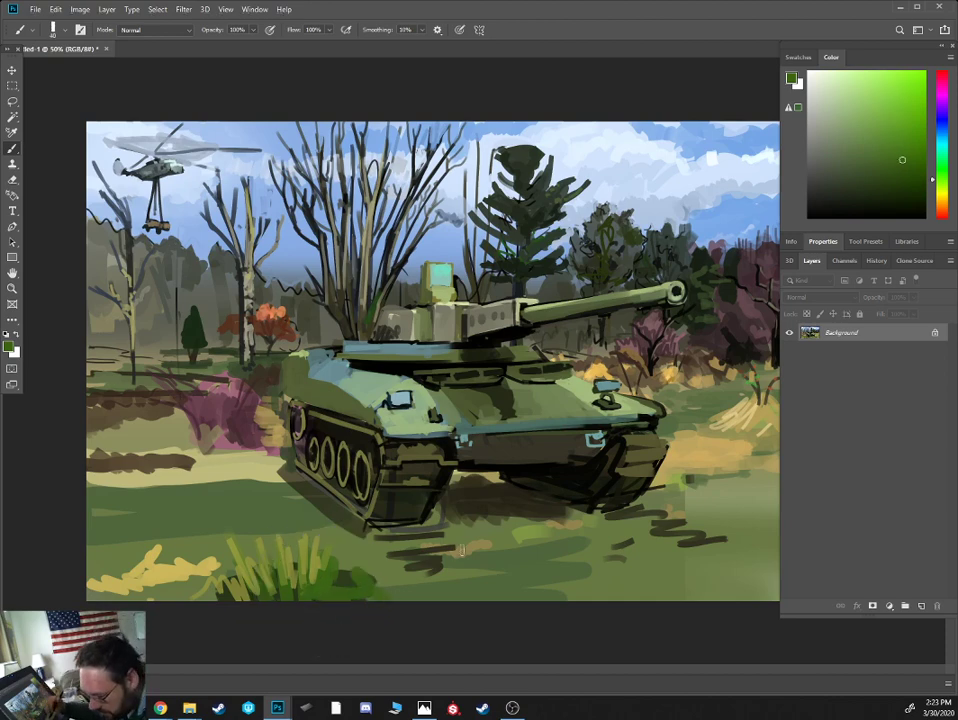
pyautogui.click(912, 195)
pyautogui.press(']')
pyautogui.press(']')
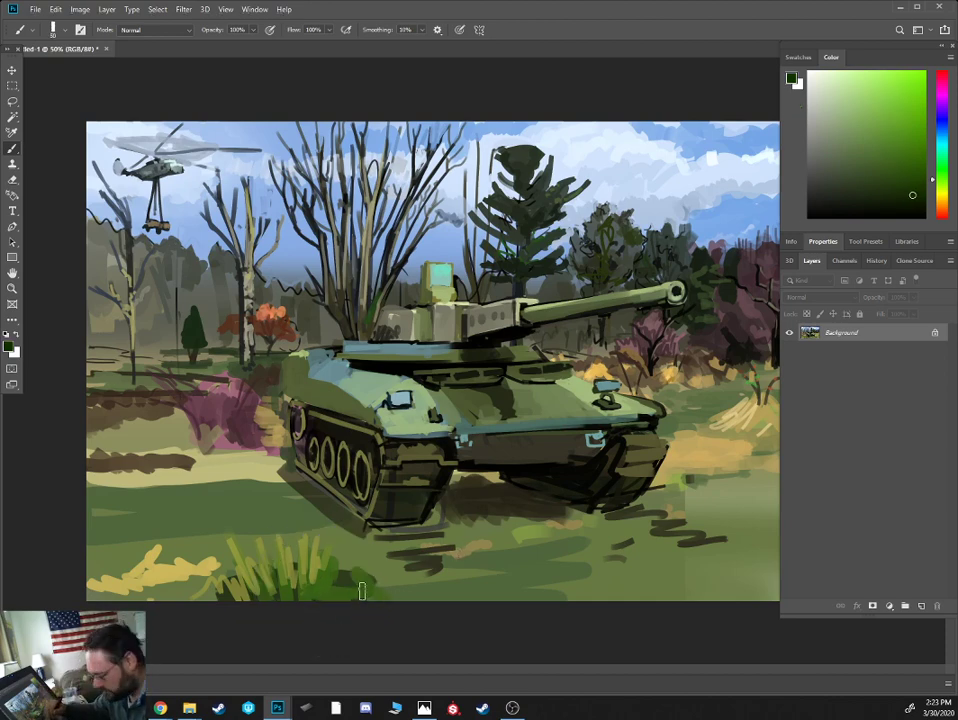
pyautogui.moveTo(362, 590)
pyautogui.mouseDown()
pyautogui.moveTo(416, 591)
pyautogui.moveTo(370, 577)
pyautogui.moveTo(408, 583)
pyautogui.moveTo(542, 569)
pyautogui.moveTo(443, 581)
pyautogui.moveTo(498, 592)
pyautogui.mouseUp()
pyautogui.moveTo(572, 580)
pyautogui.mouseDown()
pyautogui.moveTo(579, 567)
pyautogui.moveTo(607, 573)
pyautogui.moveTo(590, 584)
pyautogui.moveTo(654, 572)
pyautogui.moveTo(676, 582)
pyautogui.moveTo(648, 590)
pyautogui.mouseUp()
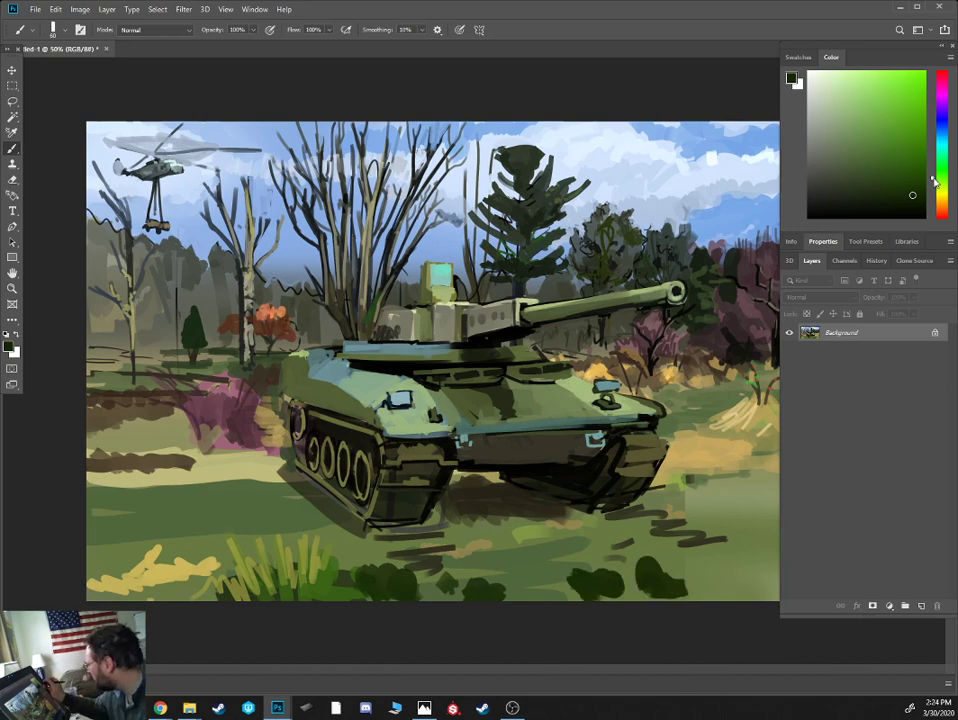
# - Paint medium green upward grass blades over the new dark foreground bushes with a 15 px brush
pyautogui.click(898, 147)
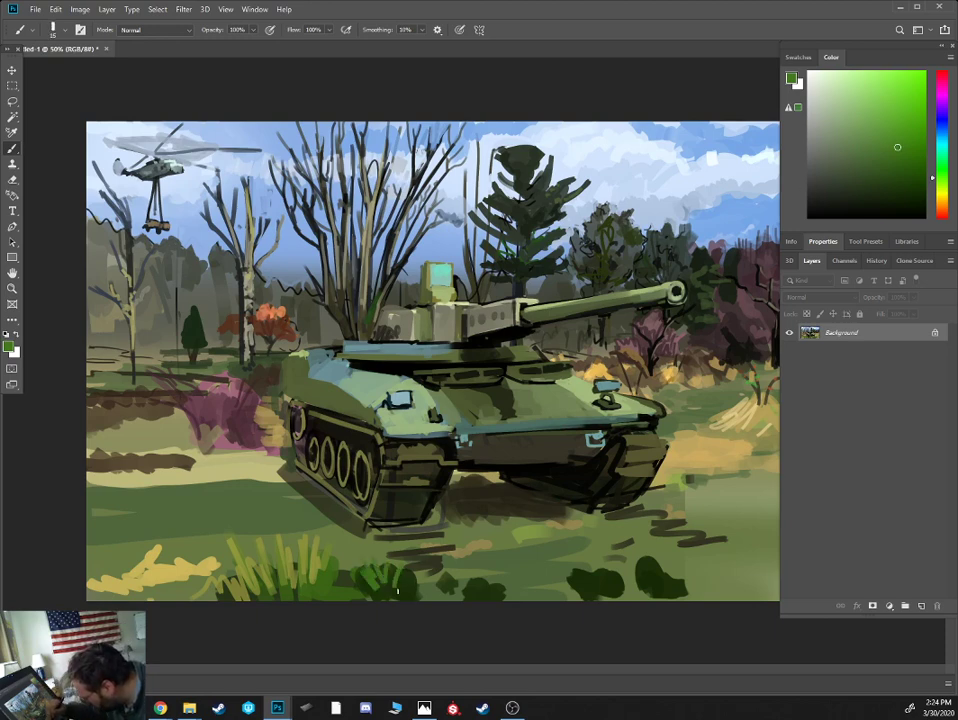
pyautogui.moveTo(585, 592)
pyautogui.mouseDown()
pyautogui.moveTo(568, 576)
pyautogui.moveTo(577, 573)
pyautogui.mouseUp()
pyautogui.moveTo(577, 575)
pyautogui.mouseDown()
pyautogui.moveTo(571, 563)
pyautogui.moveTo(583, 570)
pyautogui.mouseUp()
pyautogui.moveTo(602, 586); pyautogui.dragTo(601, 571)
pyautogui.moveTo(610, 584)
pyautogui.mouseDown()
pyautogui.moveTo(619, 570)
pyautogui.moveTo(640, 571)
pyautogui.mouseUp()
pyautogui.moveTo(654, 591)
pyautogui.mouseDown()
pyautogui.moveTo(647, 568)
pyautogui.moveTo(655, 573)
pyautogui.mouseUp()
pyautogui.moveTo(663, 596); pyautogui.dragTo(665, 575)
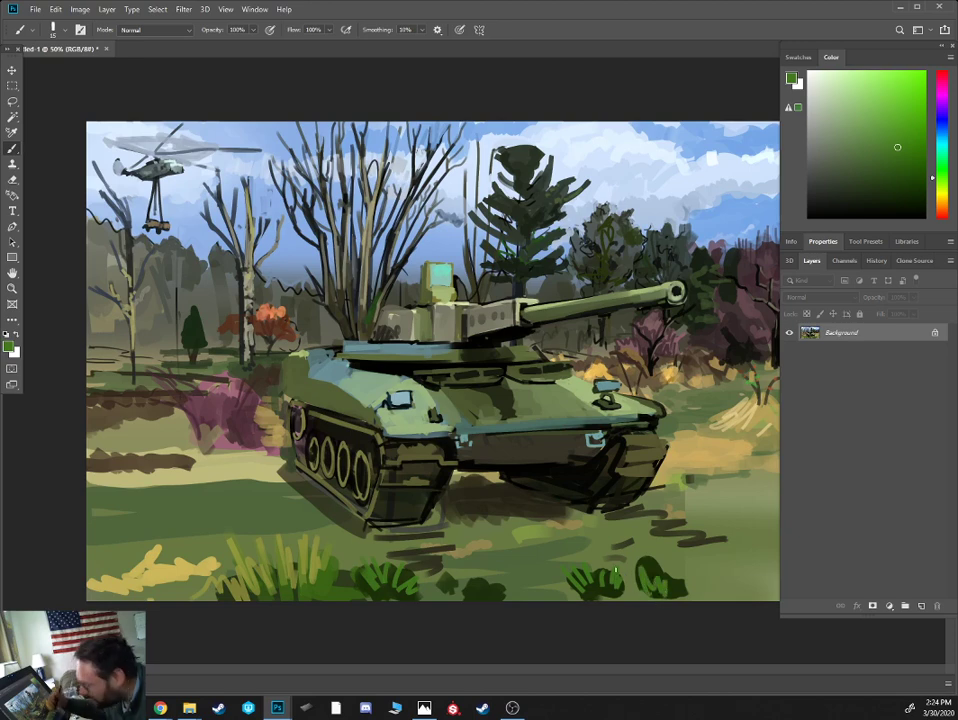
# - Add thin olive brown blades rising above the foreground bushes below the tank's tracks, reducing the brush to 10 px
pyautogui.click(938, 196)
pyautogui.click(877, 147)
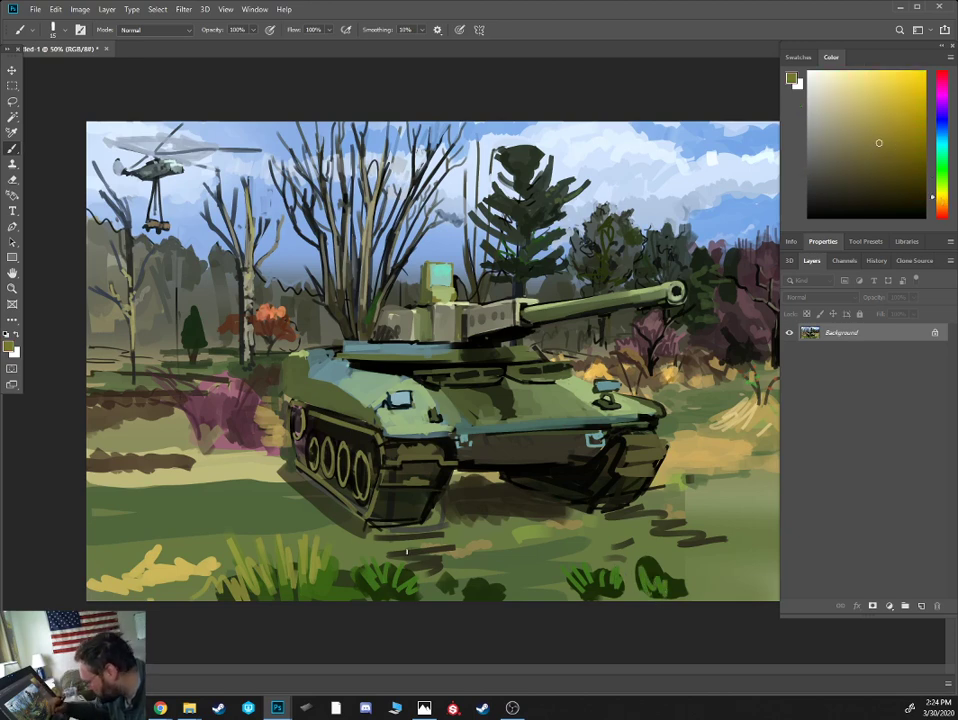
pyautogui.moveTo(374, 562); pyautogui.dragTo(369, 548)
pyautogui.moveTo(380, 575)
pyautogui.mouseDown()
pyautogui.moveTo(377, 537)
pyautogui.moveTo(389, 534)
pyautogui.mouseUp()
pyautogui.moveTo(583, 585); pyautogui.dragTo(558, 544)
pyautogui.moveTo(586, 578)
pyautogui.mouseDown()
pyautogui.moveTo(585, 548)
pyautogui.moveTo(615, 554)
pyautogui.mouseUp()
pyautogui.moveTo(662, 580); pyautogui.dragTo(651, 560)
pyautogui.moveTo(666, 580)
pyautogui.mouseDown()
pyautogui.moveTo(661, 564)
pyautogui.moveTo(635, 566)
pyautogui.mouseUp()
pyautogui.moveTo(640, 583); pyautogui.dragTo(634, 561)
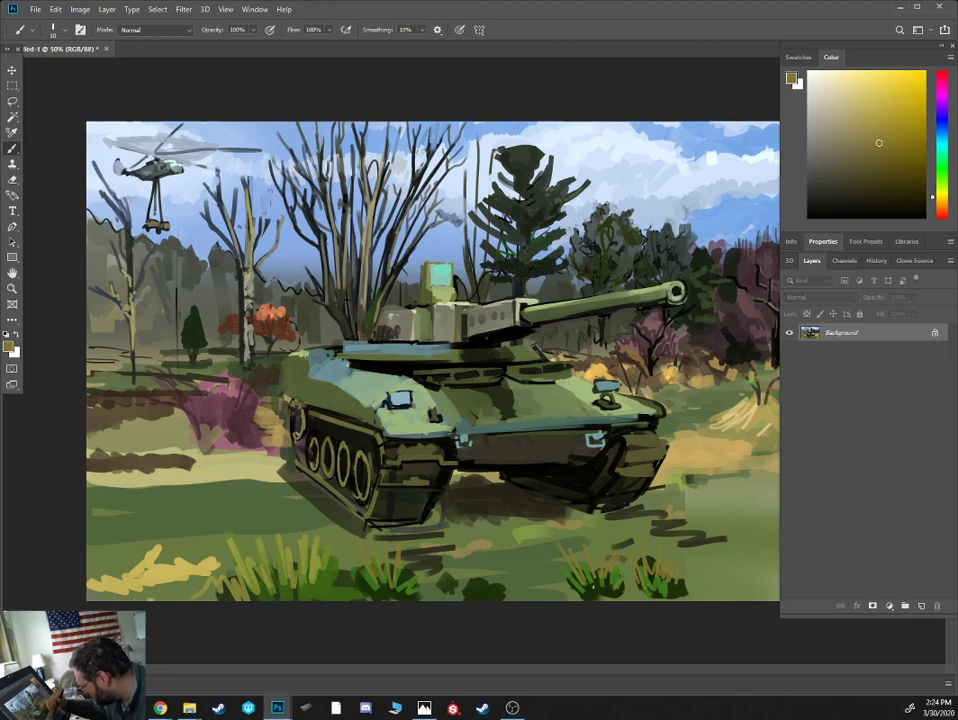
# - Paint dark green accents between the blades of the foreground bushes below the gun with a 10 px brush
pyautogui.keyDown('alt'); pyautogui.click(577, 577); pyautogui.keyUp('alt')
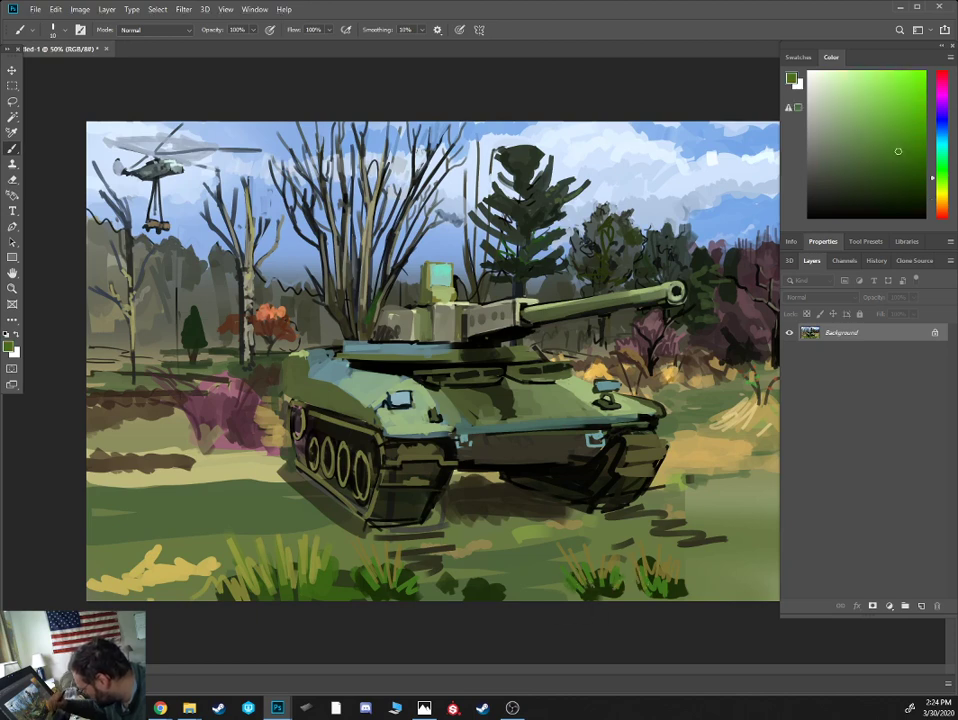
pyautogui.click(905, 184)
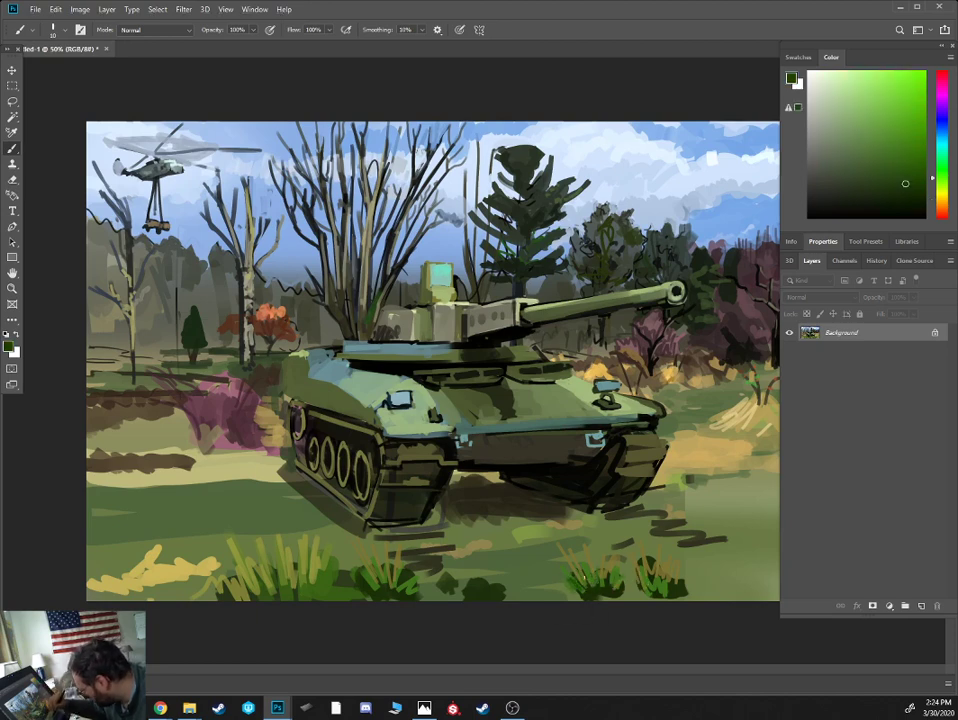
pyautogui.moveTo(586, 573); pyautogui.dragTo(597, 587)
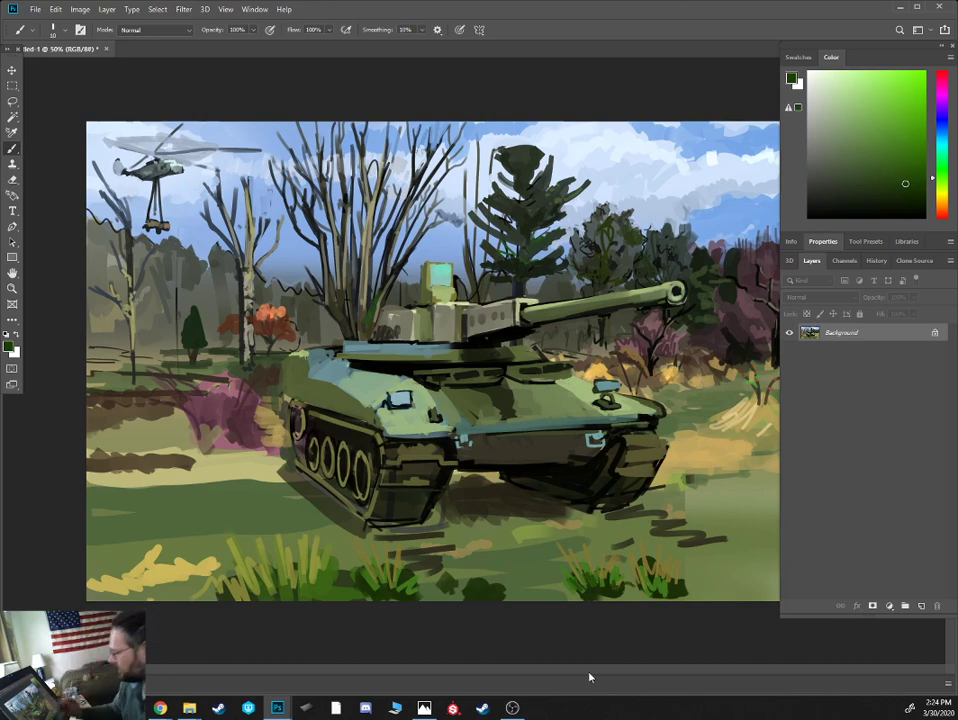
# - Darken the straw-coloured grass clump and the shrub edge beyond the tank's front with dark brown strokes, using a 20 px brush
pyautogui.click(942, 195)
pyautogui.click(868, 120)
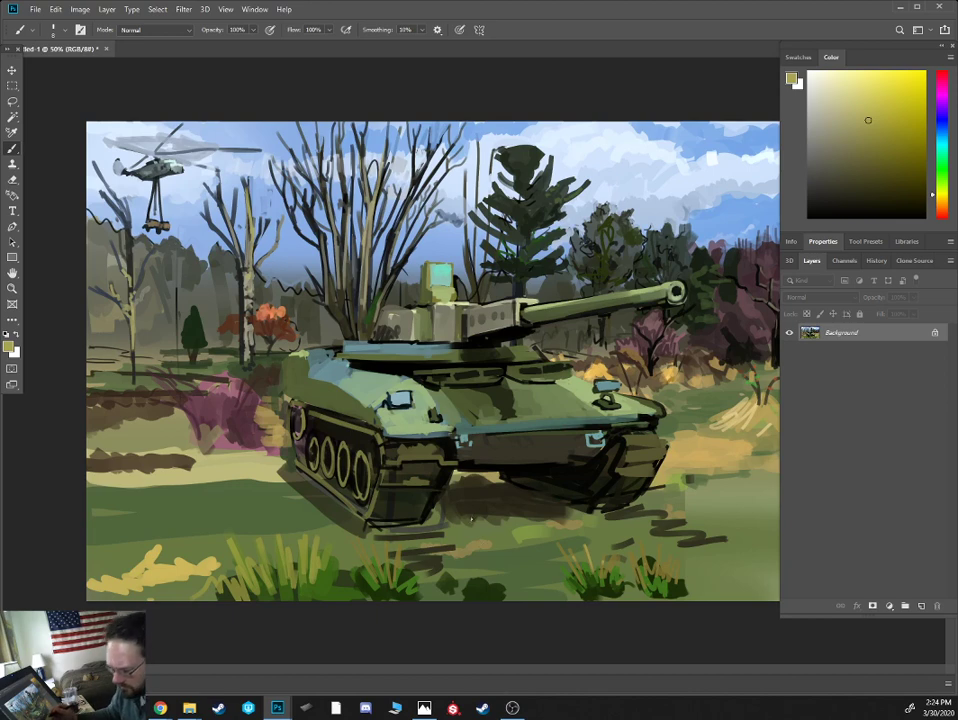
pyautogui.keyDown('alt'); pyautogui.click(728, 430); pyautogui.keyUp('alt')
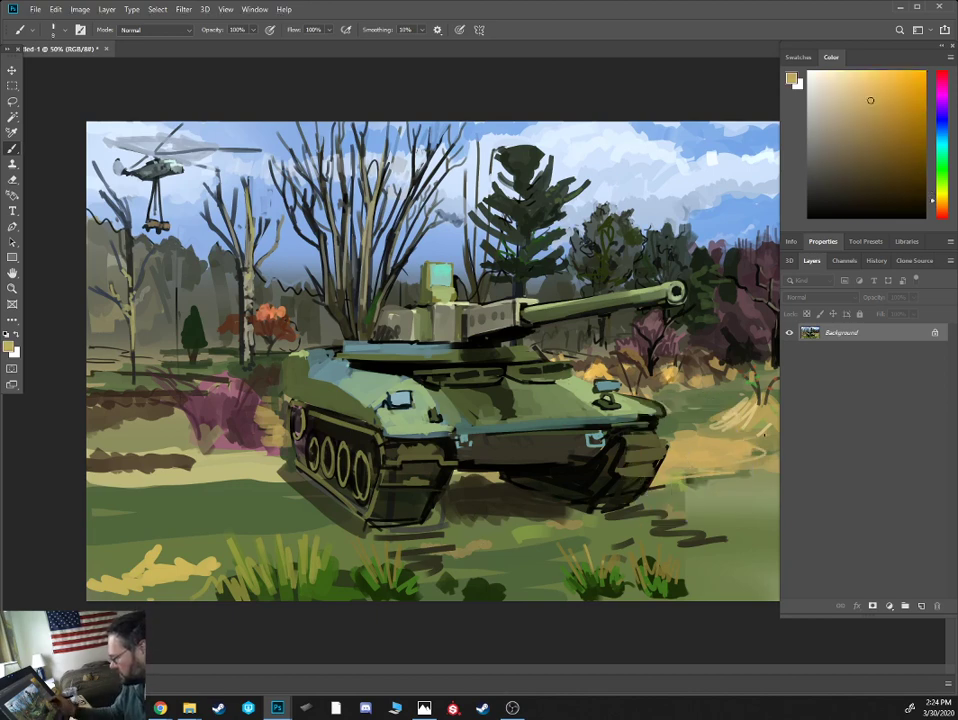
pyautogui.moveTo(870, 105); pyautogui.dragTo(877, 174)
pyautogui.press(']')
pyautogui.press(']')
pyautogui.moveTo(752, 406)
pyautogui.mouseDown()
pyautogui.moveTo(743, 427)
pyautogui.moveTo(726, 424)
pyautogui.moveTo(740, 406)
pyautogui.moveTo(764, 428)
pyautogui.mouseUp()
pyautogui.moveTo(660, 373); pyautogui.dragTo(723, 385)
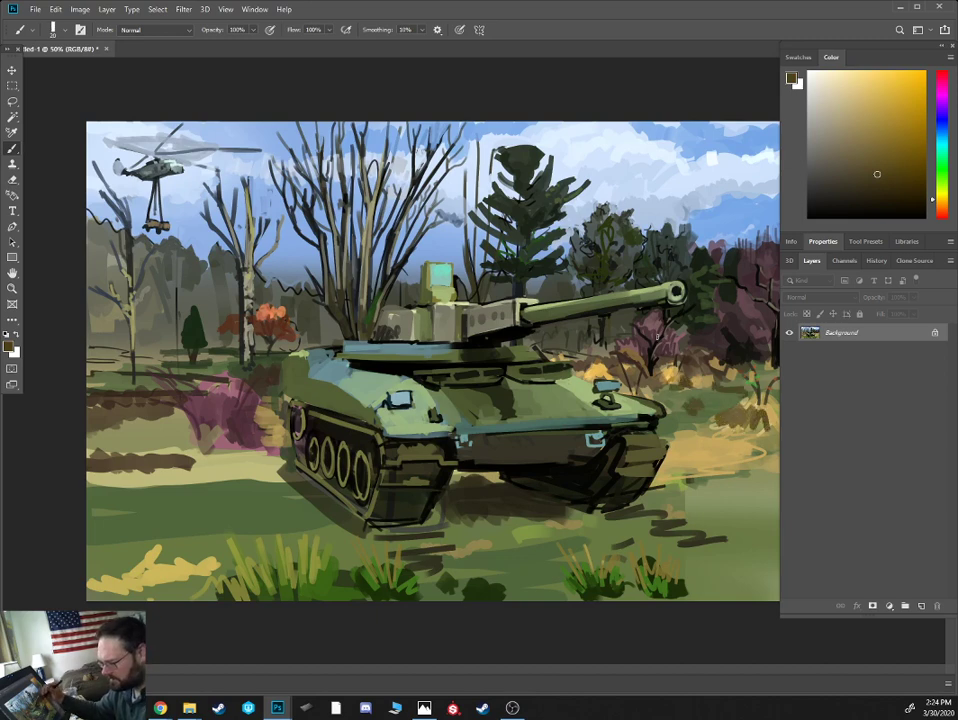
# - Paint out the tops of the thin trunks beside the pine with sampled pale sky blue, using a 30 px brush
pyautogui.keyDown('alt'); pyautogui.click(649, 336); pyautogui.keyUp('alt')
pyautogui.press(']')
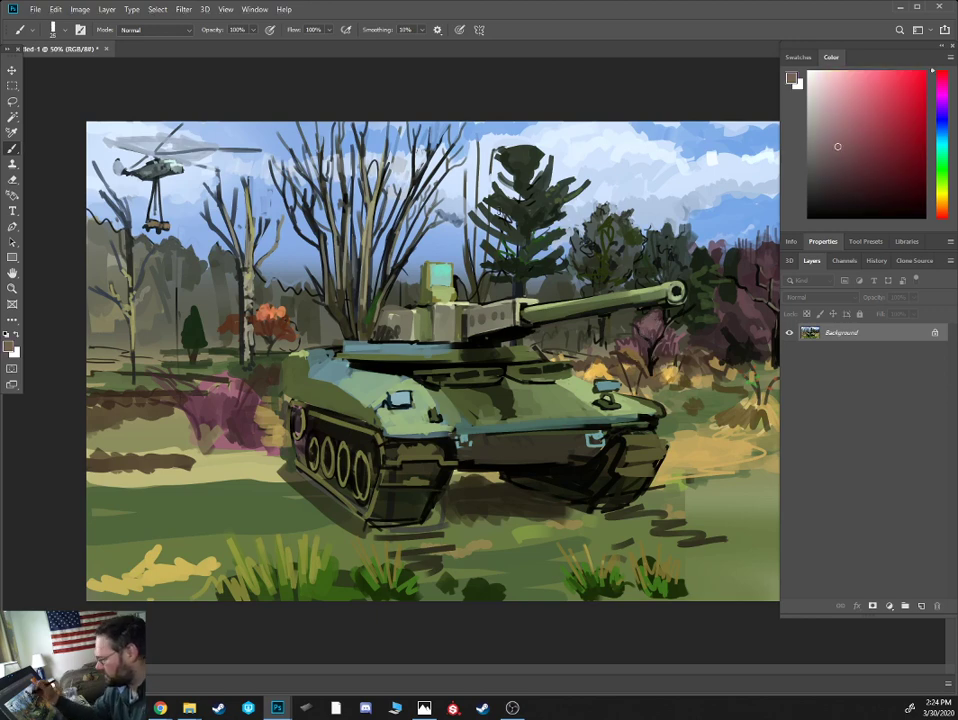
pyautogui.keyDown('alt'); pyautogui.click(470, 305); pyautogui.keyUp('alt')
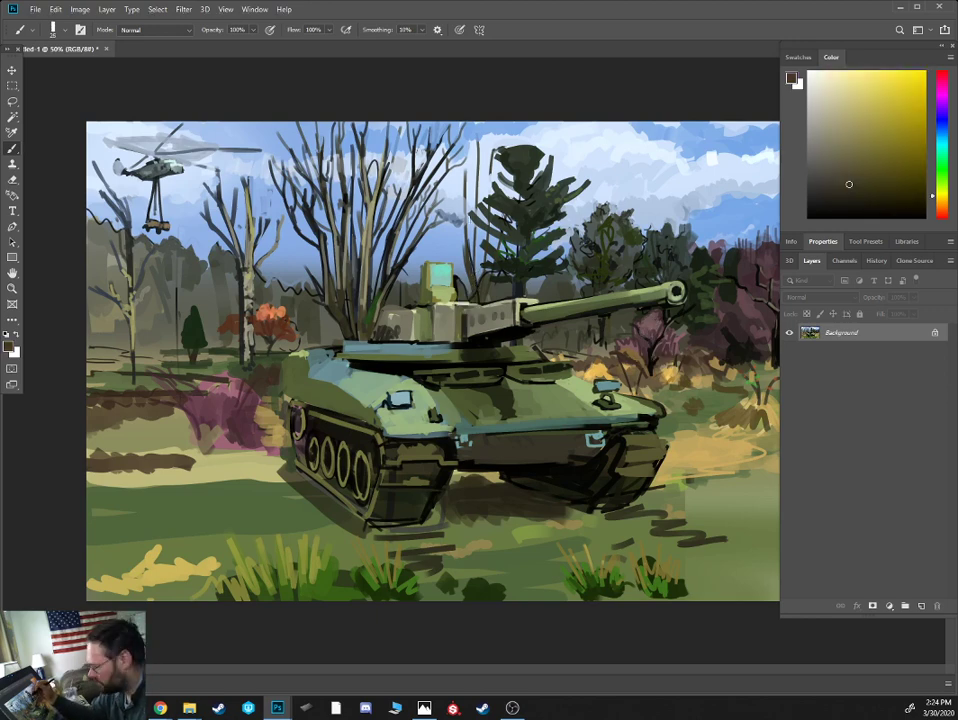
pyautogui.keyDown('alt'); pyautogui.click(354, 126); pyautogui.keyUp('alt')
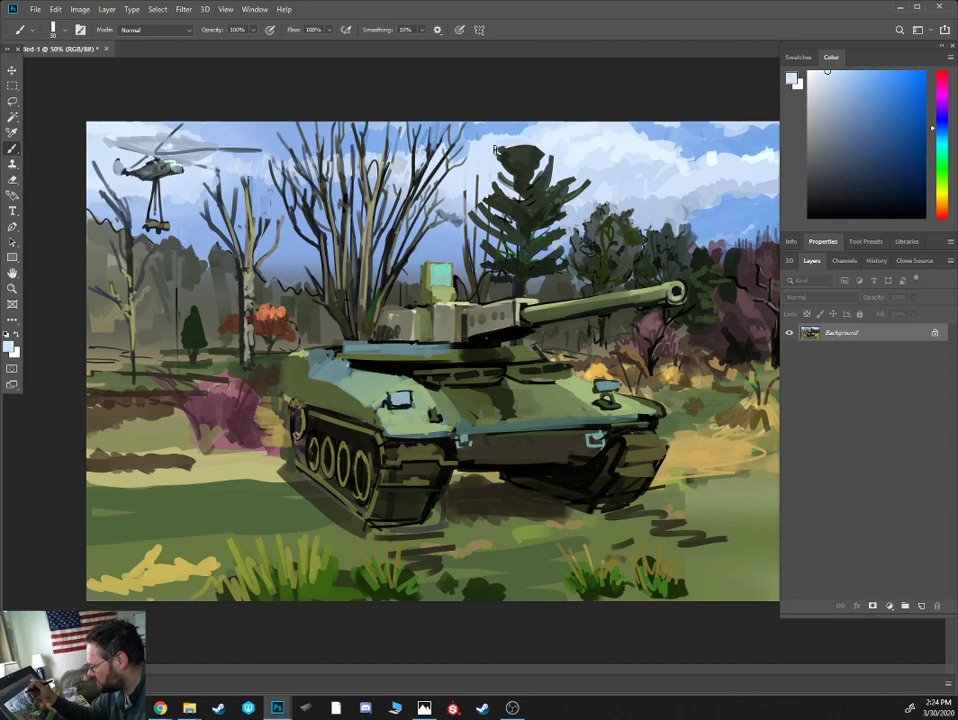
# - Repaint the thin bare tree beside the pine with sampled dark trunk and branch strokes, reducing the brush from 20 to 9 px
pyautogui.keyDown('alt'); pyautogui.click(356, 236); pyautogui.keyUp('alt')
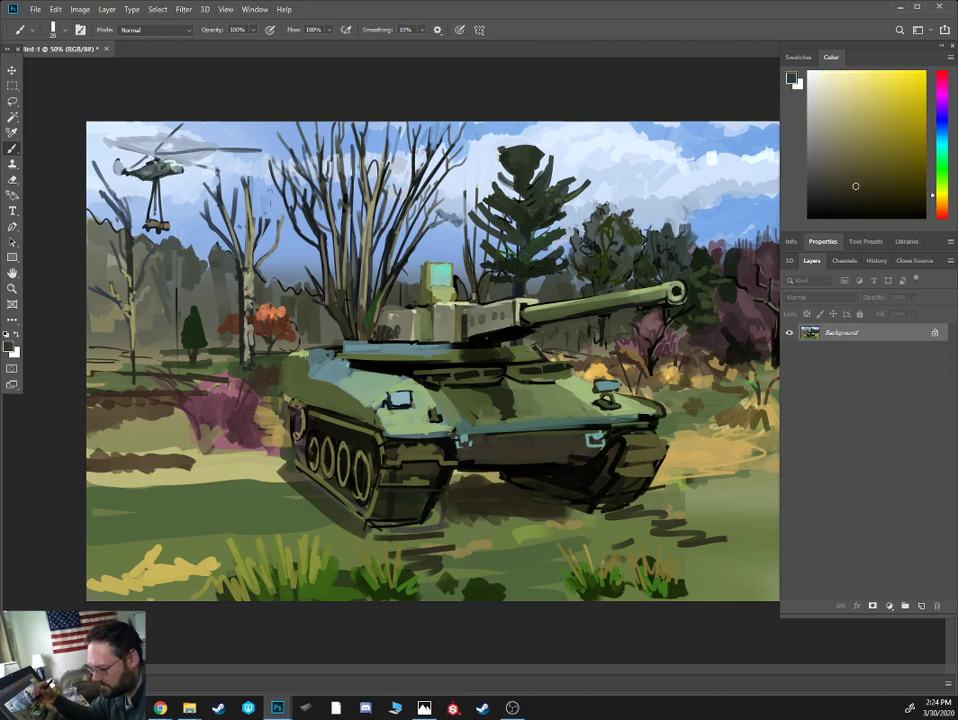
pyautogui.press('[')
pyautogui.keyDown('alt'); pyautogui.click(357, 221); pyautogui.keyUp('alt')
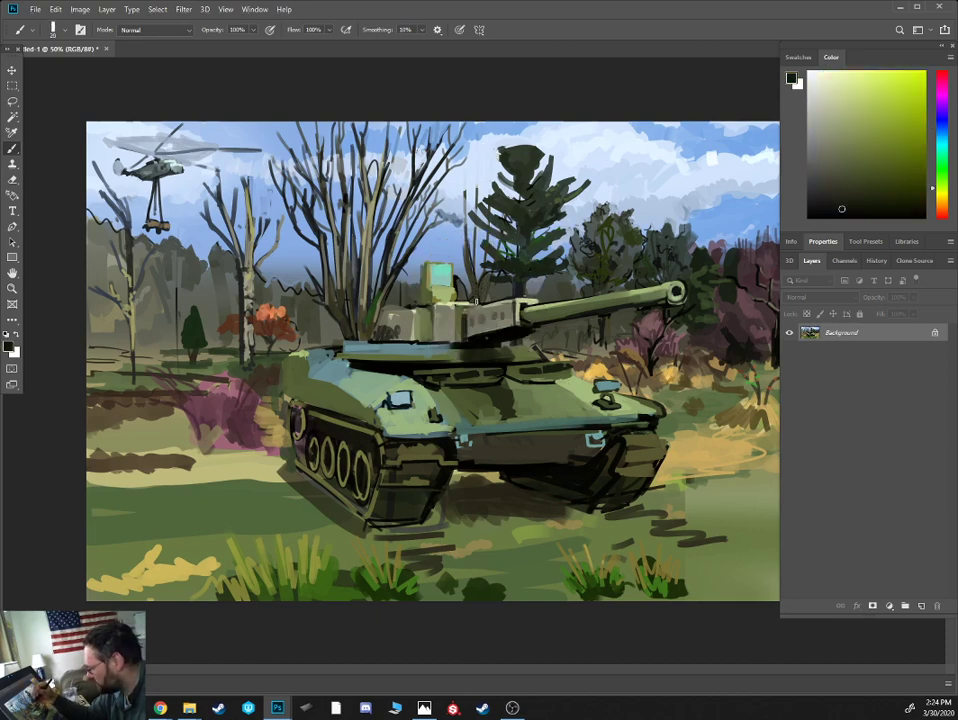
pyautogui.press('[')
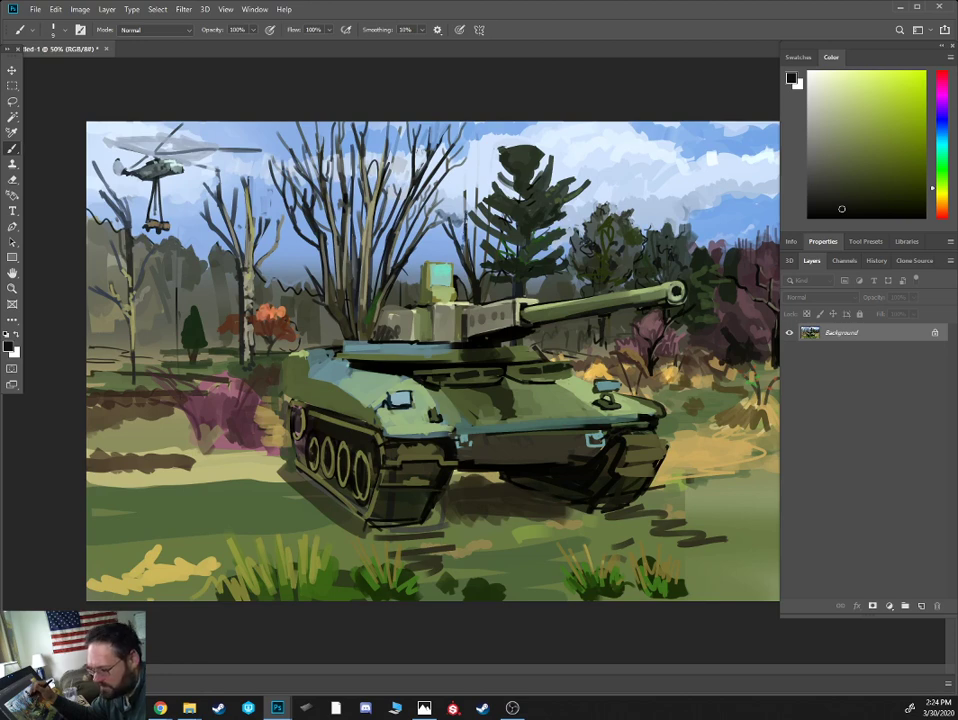
# - Trim the thin tree's branches with pale sky colour and add finer dark twigs with a 10 px brush
pyautogui.keyDown('alt'); pyautogui.click(465, 200); pyautogui.keyUp('alt')
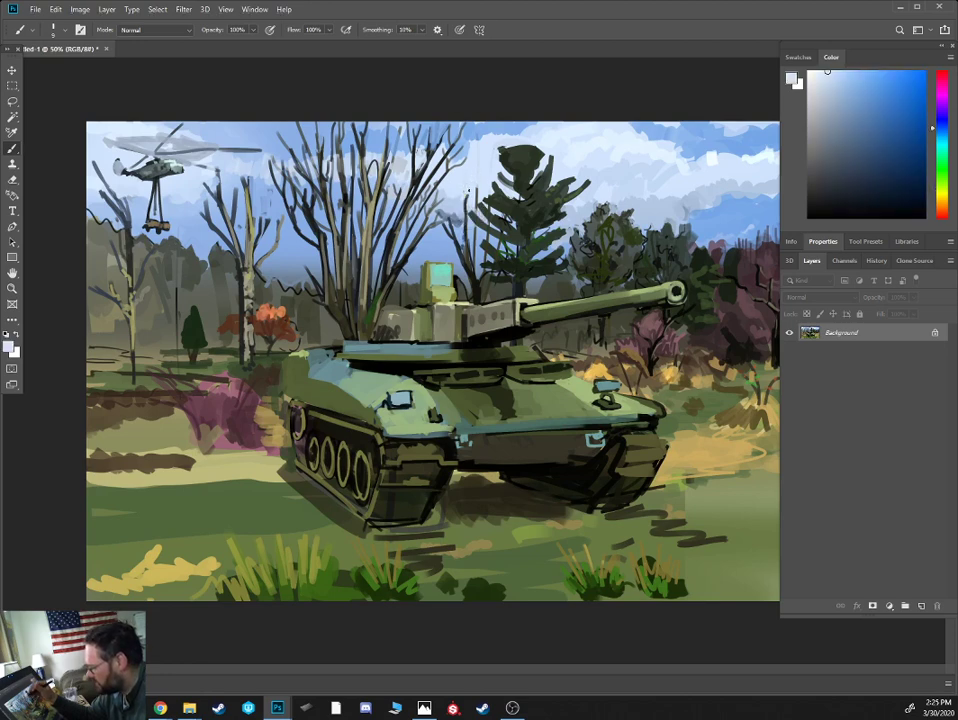
pyautogui.keyDown('alt'); pyautogui.click(352, 149); pyautogui.keyUp('alt')
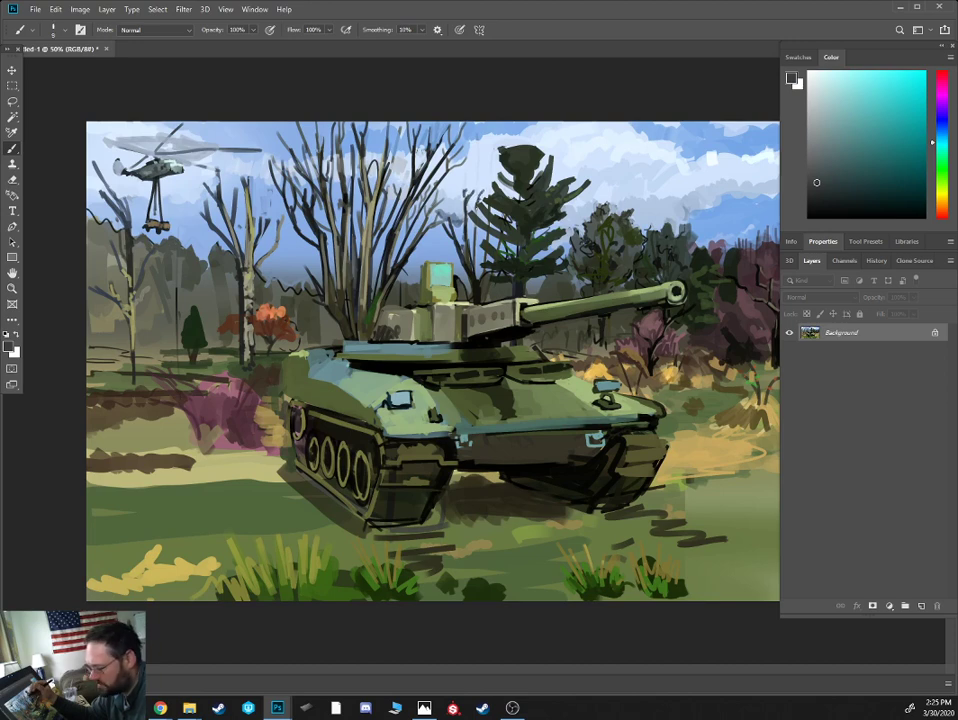
pyautogui.keyDown('alt'); pyautogui.click(357, 216); pyautogui.keyUp('alt')
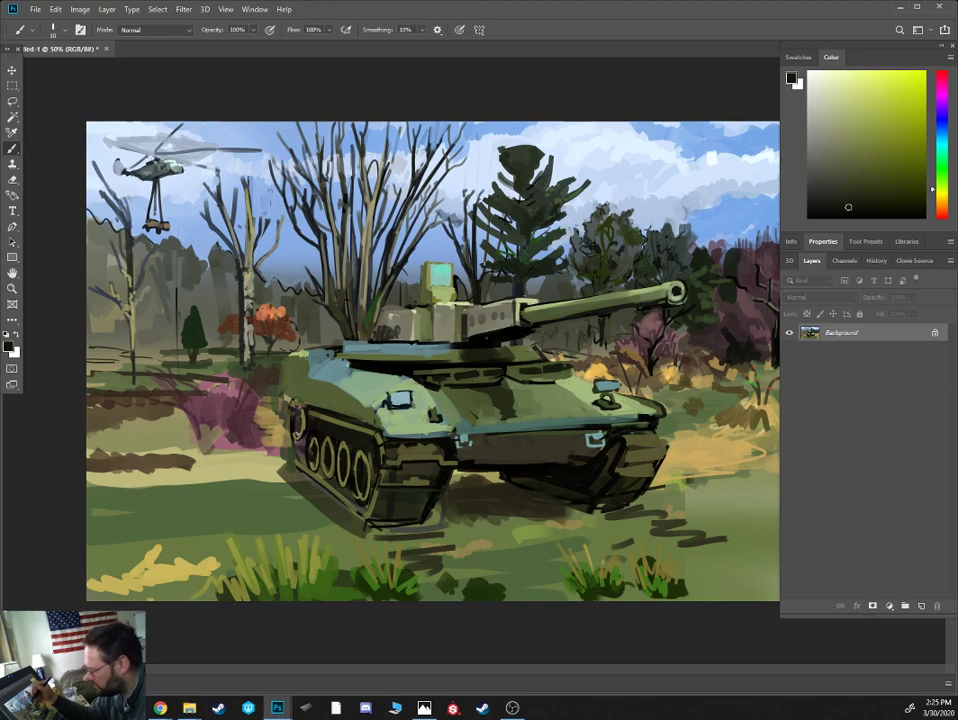
pyautogui.moveTo(355, 186)
pyautogui.mouseDown()
pyautogui.moveTo(365, 163)
pyautogui.moveTo(366, 181)
pyautogui.mouseUp()
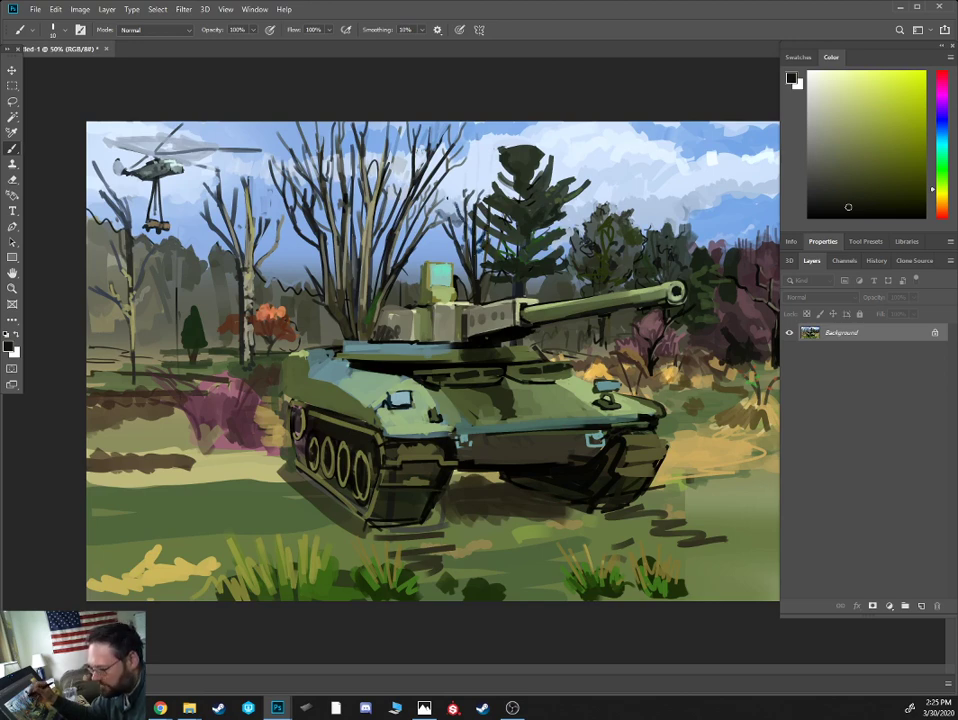
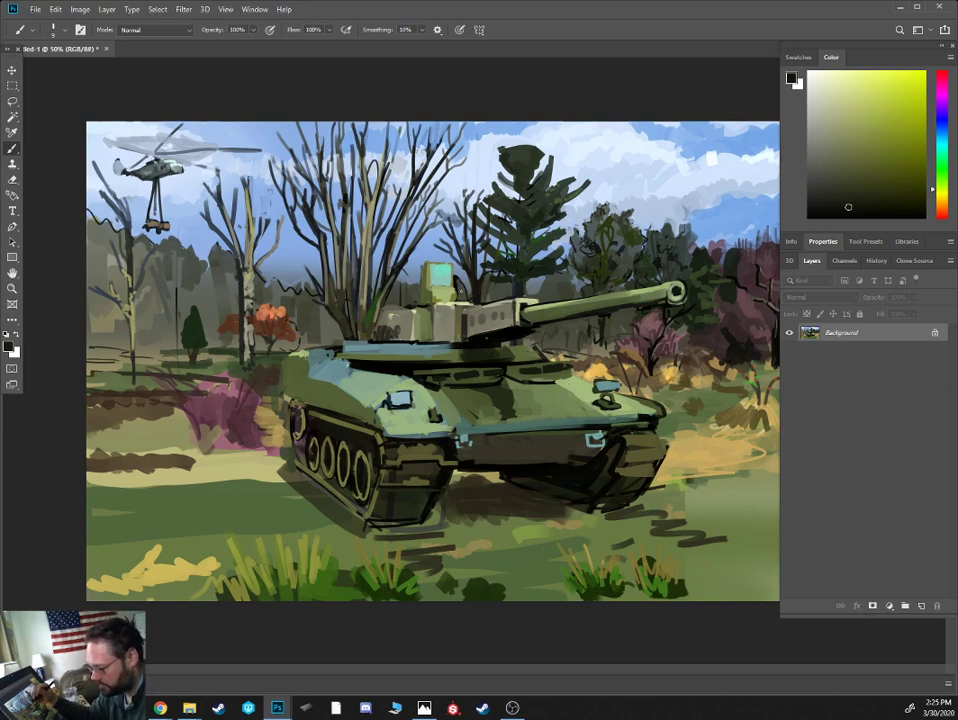
# - Touch up the thin tree's trunk and the gaps behind the turret with sampled black, grey and muted blue tones
pyautogui.keyDown('alt'); pyautogui.click(462, 285); pyautogui.keyUp('alt')
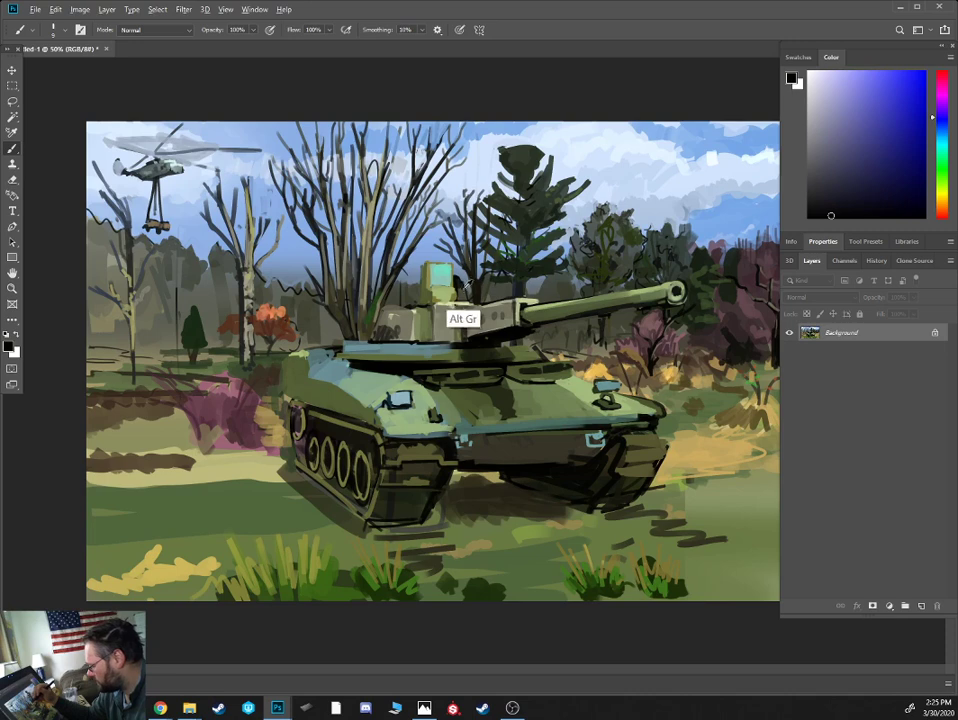
pyautogui.keyDown('alt'); pyautogui.click(348, 240); pyautogui.keyUp('alt')
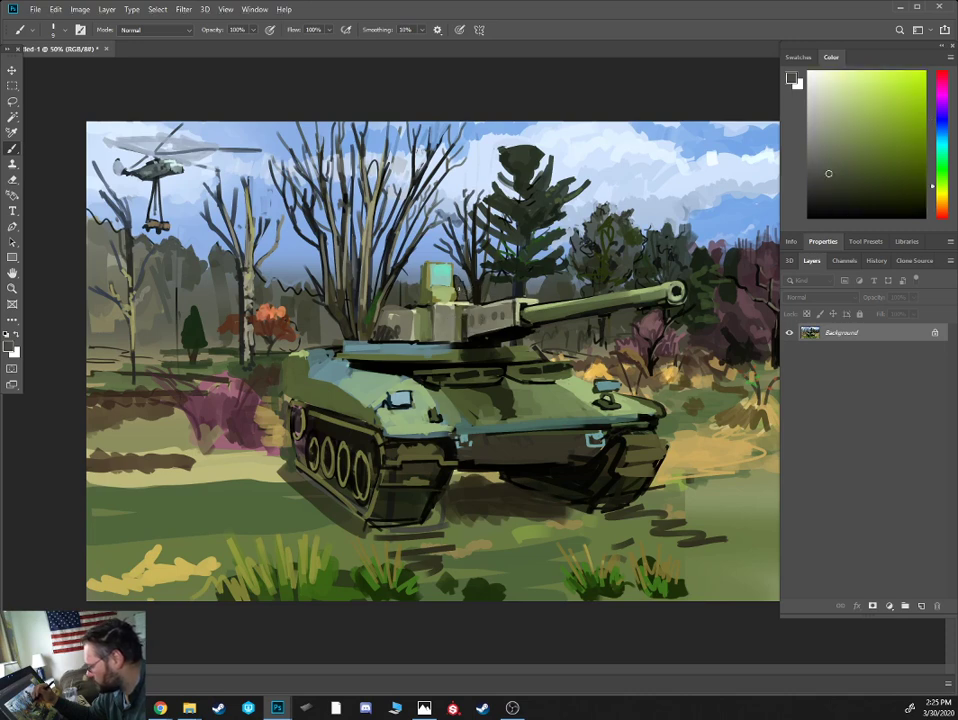
pyautogui.keyDown('alt'); pyautogui.click(347, 207); pyautogui.keyUp('alt')
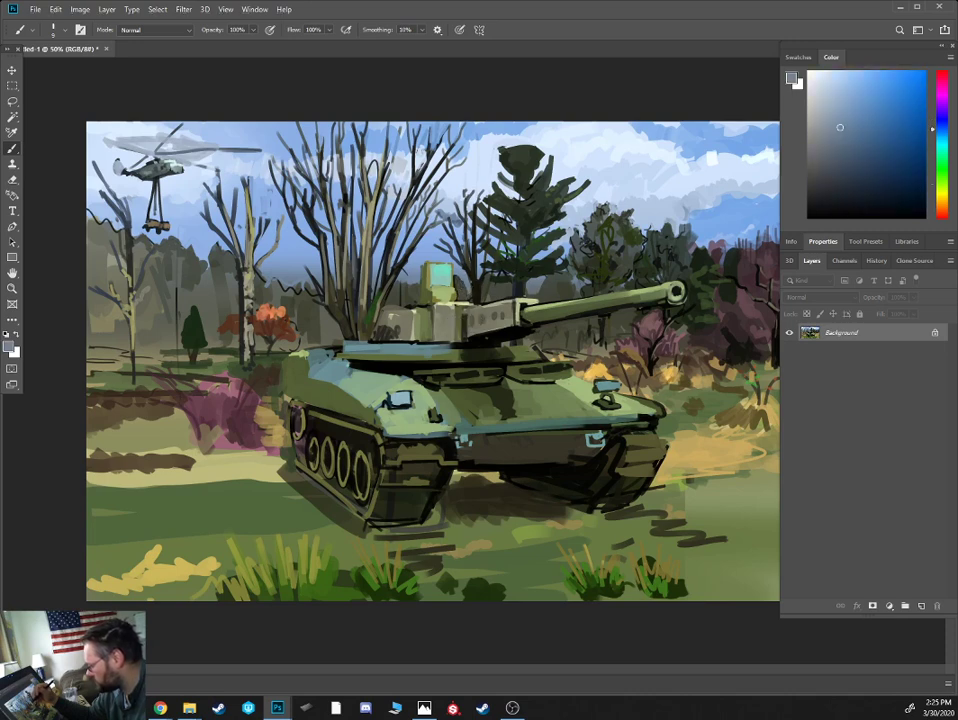
pyautogui.keyDown('alt'); pyautogui.click(360, 208); pyautogui.keyUp('alt')
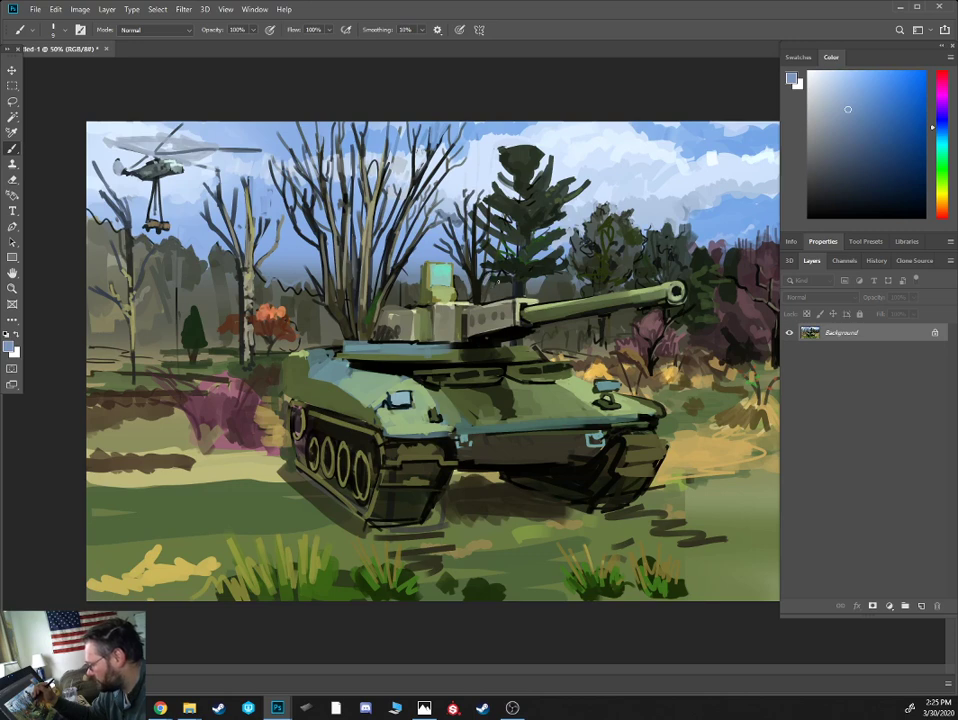
pyautogui.keyDown('alt'); pyautogui.click(304, 212); pyautogui.keyUp('alt')
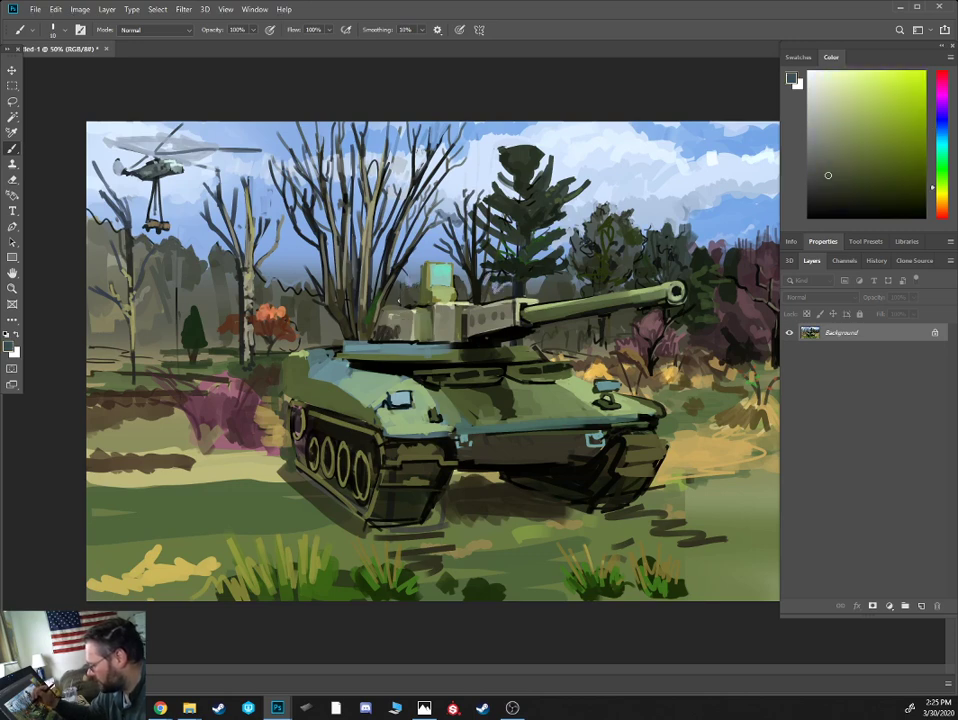
# - Rework the large bare tree's lower branches and the background next to the turret sight with sampled colours and a small brush
pyautogui.keyDown('alt'); pyautogui.click(401, 289); pyautogui.keyUp('alt')
pyautogui.keyDown('alt'); pyautogui.click(403, 287); pyautogui.keyUp('alt')
pyautogui.moveTo(403, 279); pyautogui.dragTo(406, 291)
pyautogui.keyDown('alt'); pyautogui.click(404, 276); pyautogui.keyUp('alt')
pyautogui.keyDown('alt'); pyautogui.click(302, 204); pyautogui.keyUp('alt')
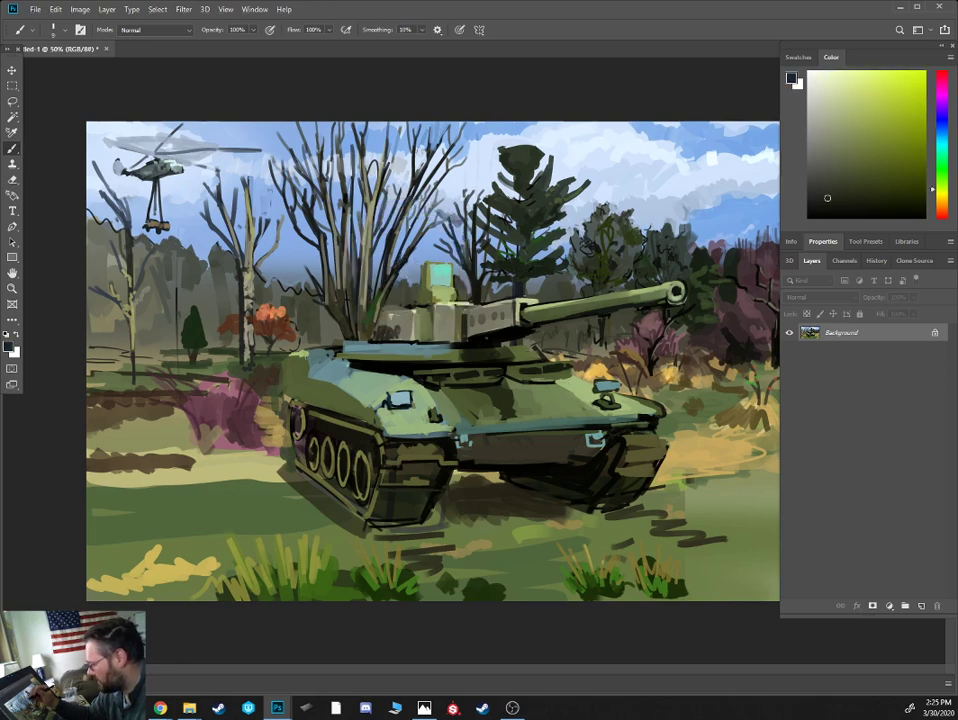
# - Refine the large bare tree's upper branches on the turret-sight side with sampled dark blue and pale sky tones, using an 8 px brush
pyautogui.keyDown('alt'); pyautogui.click(411, 216); pyautogui.keyUp('alt')
pyautogui.keyDown('alt'); pyautogui.click(411, 222); pyautogui.keyUp('alt')
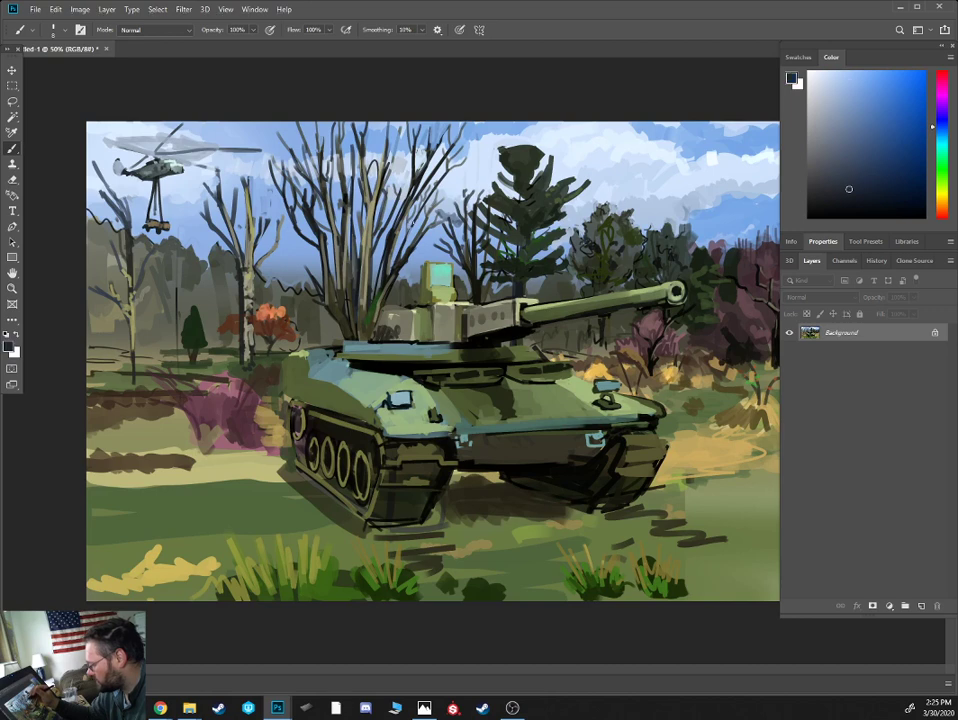
pyautogui.moveTo(407, 233); pyautogui.dragTo(402, 244)
pyautogui.keyDown('alt'); pyautogui.click(400, 212); pyautogui.keyUp('alt')
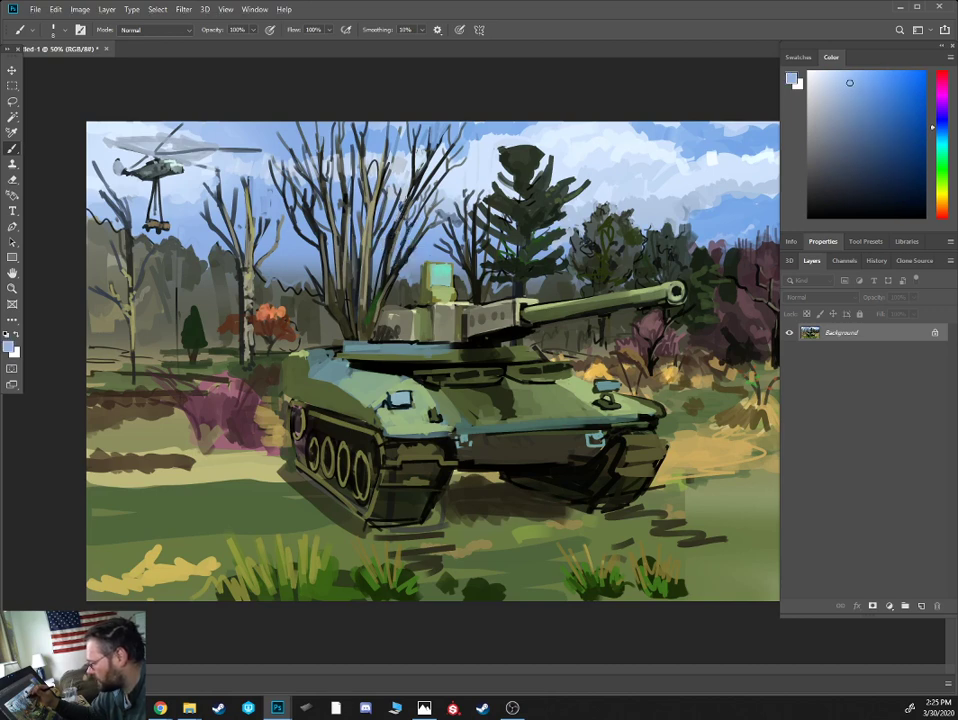
pyautogui.moveTo(415, 182)
pyautogui.mouseDown()
pyautogui.moveTo(407, 191)
pyautogui.moveTo(417, 173)
pyautogui.mouseUp()
pyautogui.keyDown('alt'); pyautogui.click(406, 200); pyautogui.keyUp('alt')
pyautogui.keyDown('alt'); pyautogui.click(420, 166); pyautogui.keyUp('alt')
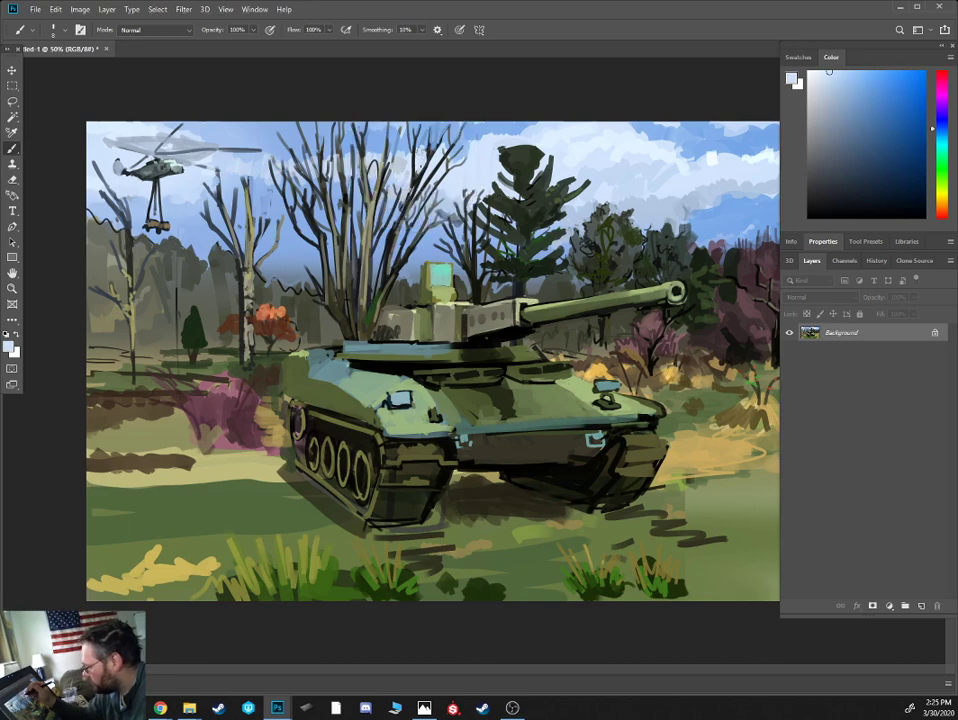
pyautogui.keyDown('alt'); pyautogui.click(418, 165); pyautogui.keyUp('alt')
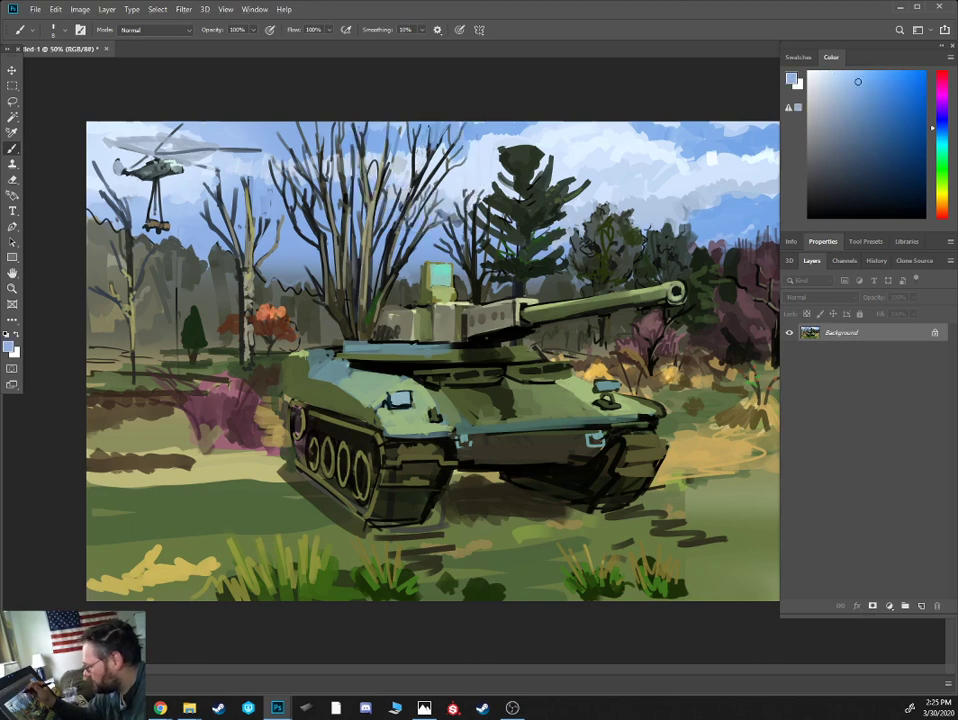
pyautogui.keyDown('alt'); pyautogui.click(427, 133); pyautogui.keyUp('alt')
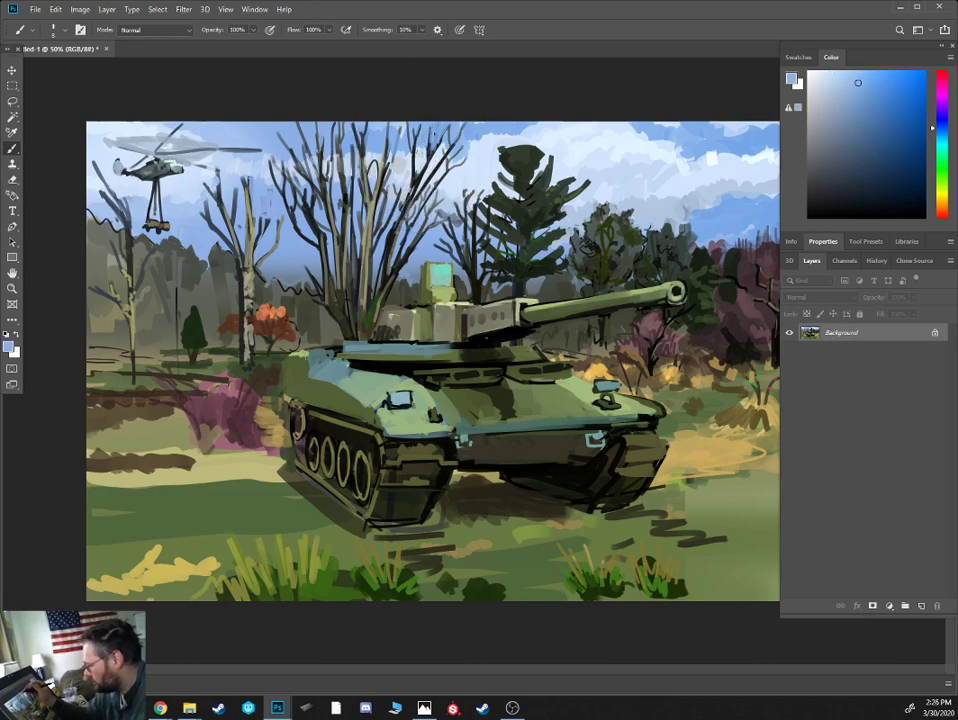
pyautogui.keyDown('alt'); pyautogui.click(323, 117); pyautogui.keyUp('alt')
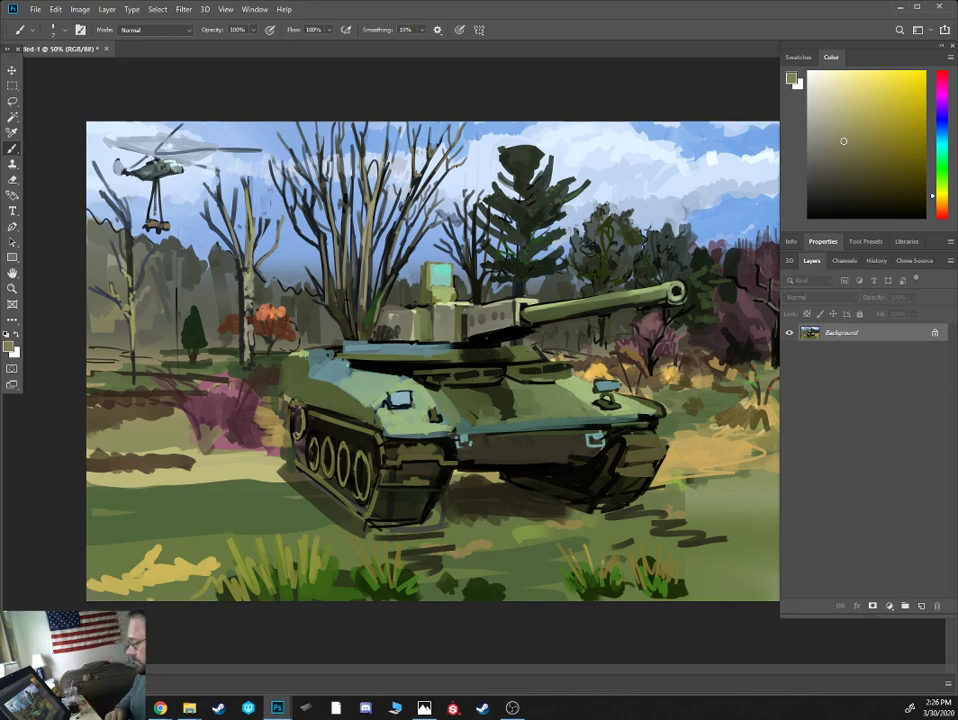
# - Touch up the thin bare tree's lower trunk area beside the pine with sampled muted olive-grey tones and a 7 px brush
pyautogui.keyDown('alt'); pyautogui.click(463, 231); pyautogui.keyUp('alt')
pyautogui.moveTo(464, 241); pyautogui.dragTo(462, 255)
pyautogui.keyDown('alt'); pyautogui.click(476, 265); pyautogui.keyUp('alt')
pyautogui.keyDown('alt'); pyautogui.click(473, 260); pyautogui.keyUp('alt')
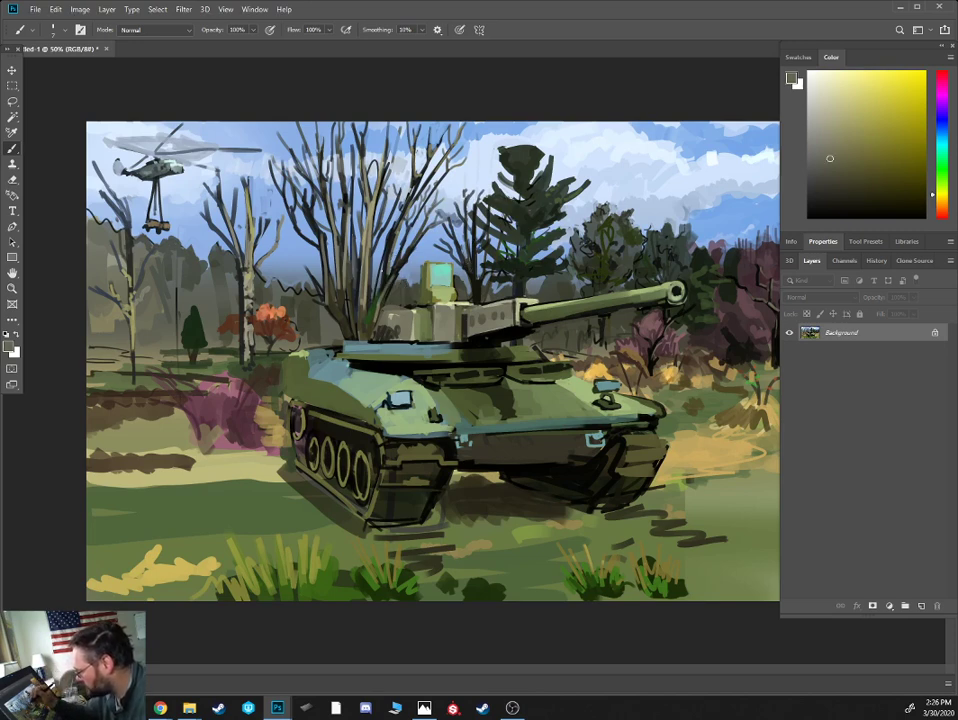
# - Rework the large bare tree's central limbs and the gaps between them with sampled blues and dark grey, using a 7 px brush
pyautogui.keyDown('alt'); pyautogui.click(283, 193); pyautogui.keyUp('alt')
pyautogui.keyDown('alt'); pyautogui.click(284, 210); pyautogui.keyUp('alt')
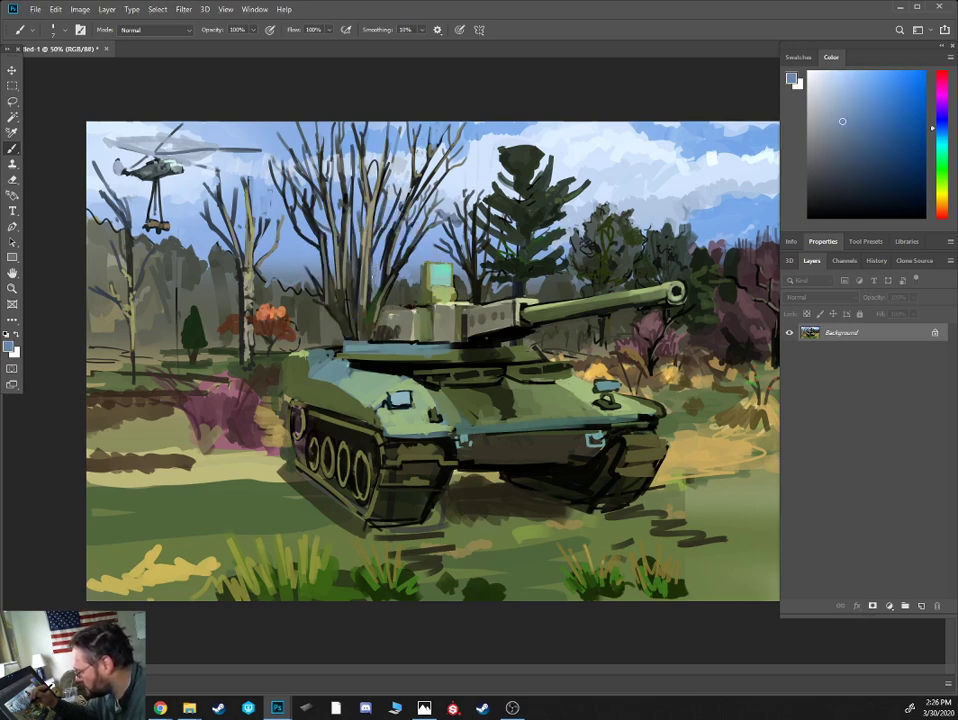
pyautogui.keyDown('alt'); pyautogui.click(281, 193); pyautogui.keyUp('alt')
pyautogui.keyDown('alt'); pyautogui.click(359, 246); pyautogui.keyUp('alt')
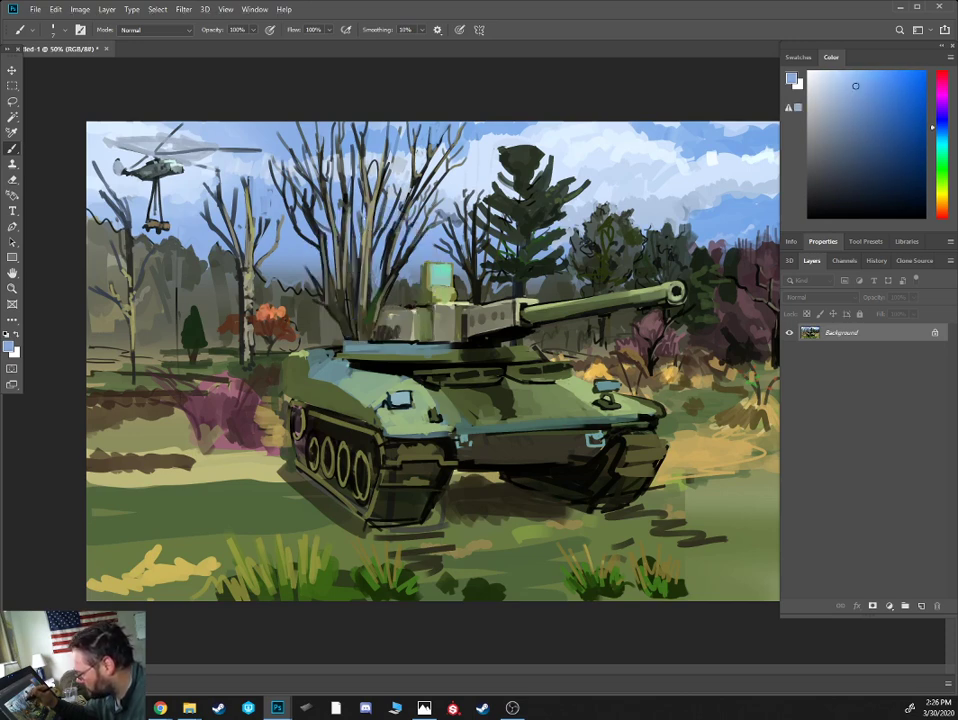
pyautogui.keyDown('alt'); pyautogui.click(368, 220); pyautogui.keyUp('alt')
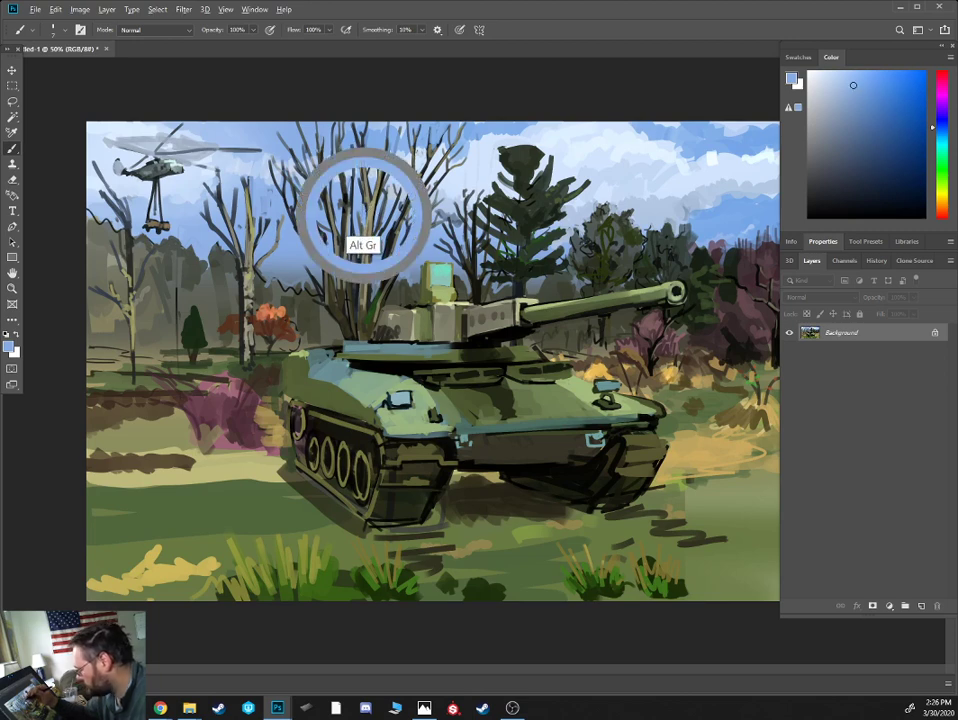
pyautogui.keyDown('alt'); pyautogui.click(371, 191); pyautogui.keyUp('alt')
pyautogui.moveTo(363, 186); pyautogui.dragTo(363, 248)
# - Enlarge the brush through 10 and 15 to 20 px and repaint the large tree's lower trunk with sampled grey and dark olive
pyautogui.press(']')
pyautogui.press(']')
pyautogui.press(']')
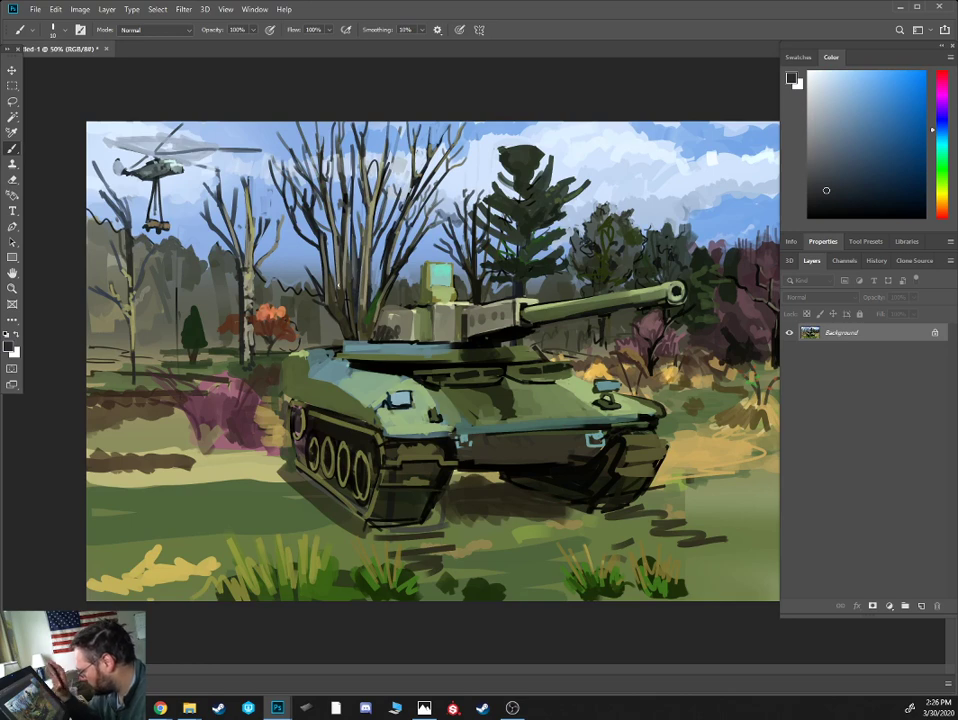
pyautogui.keyDown('alt'); pyautogui.click(343, 241); pyautogui.keyUp('alt')
pyautogui.keyDown('alt'); pyautogui.click(337, 253); pyautogui.keyUp('alt')
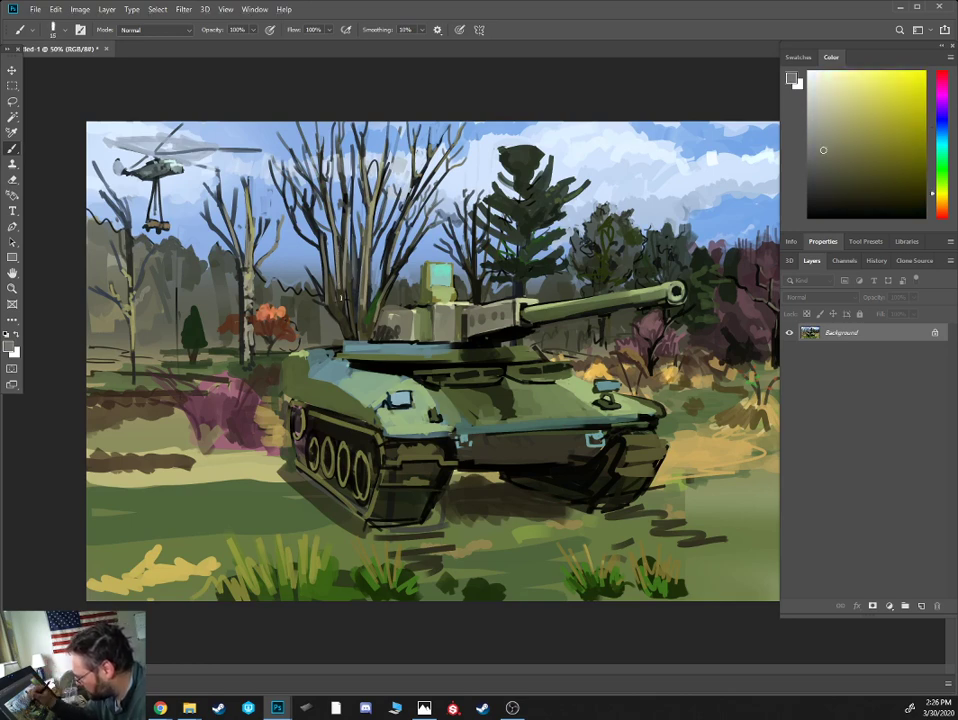
pyautogui.keyDown('alt'); pyautogui.click(341, 285); pyautogui.keyUp('alt')
pyautogui.press(']')
pyautogui.keyDown('alt'); pyautogui.click(254, 224); pyautogui.keyUp('alt')
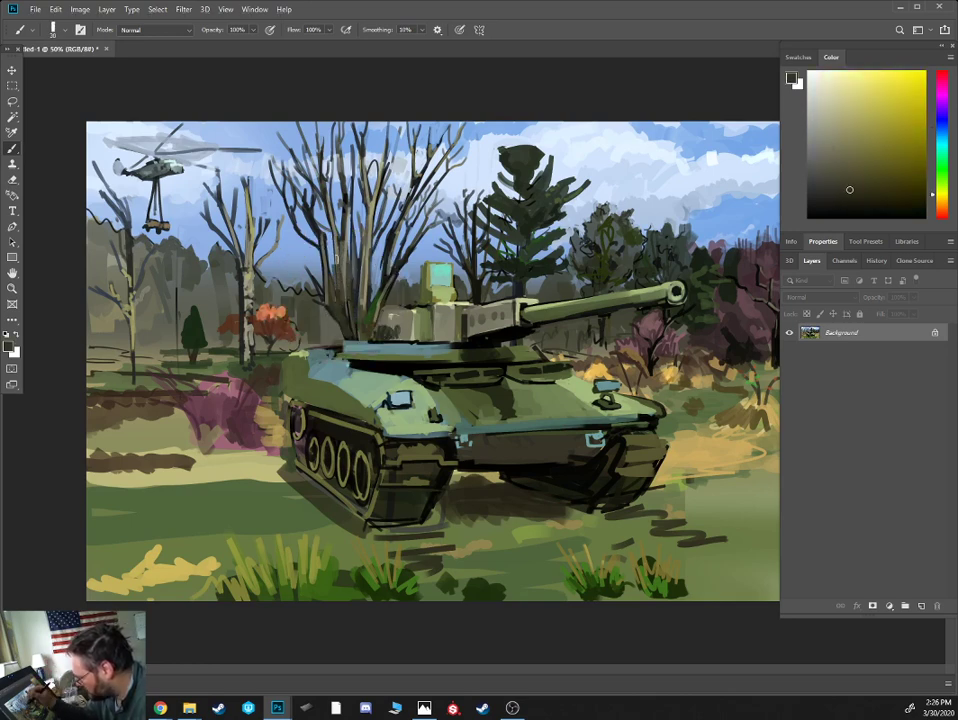
# - Reopen sky gaps among the large tree's outer branches with sampled sky blues, reducing the brush to 8 px
pyautogui.keyDown('alt'); pyautogui.click(247, 182); pyautogui.keyUp('alt')
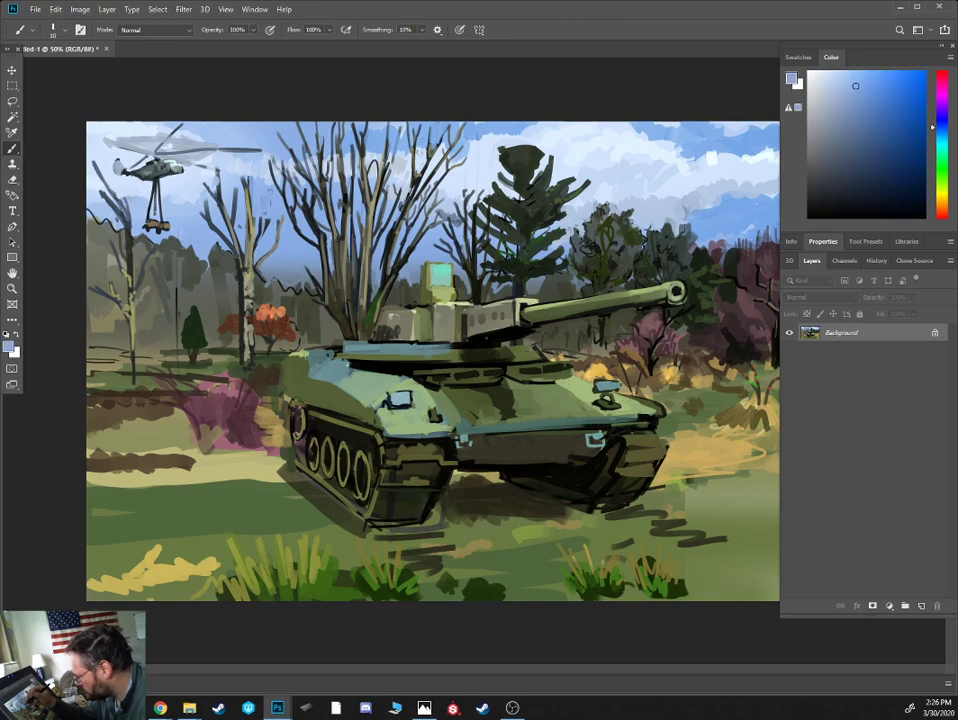
pyautogui.press('[')
pyautogui.moveTo(323, 232); pyautogui.dragTo(322, 252)
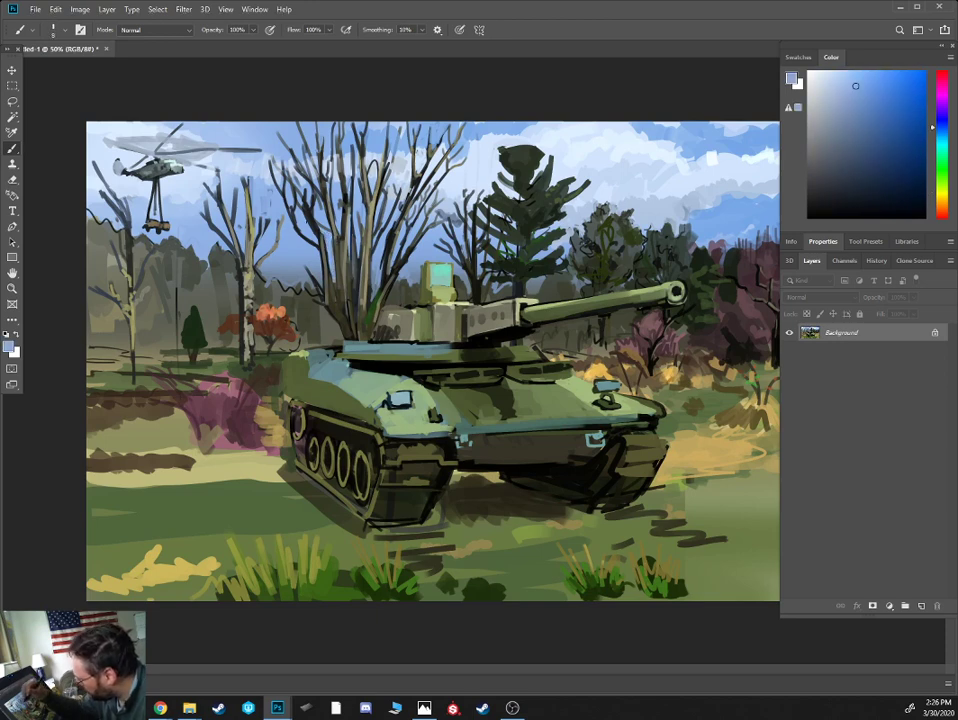
pyautogui.moveTo(231, 171); pyautogui.dragTo(230, 157)
pyautogui.keyDown('alt'); pyautogui.click(300, 202); pyautogui.keyUp('alt')
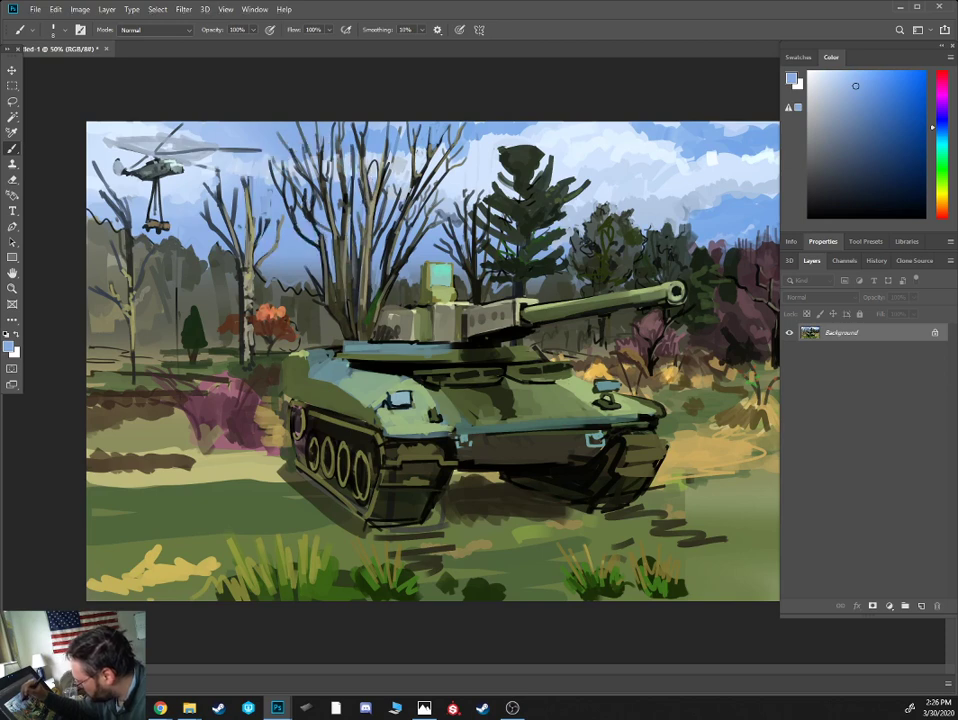
pyautogui.keyDown('alt'); pyautogui.click(300, 214); pyautogui.keyUp('alt')
pyautogui.moveTo(306, 212); pyautogui.dragTo(304, 220)
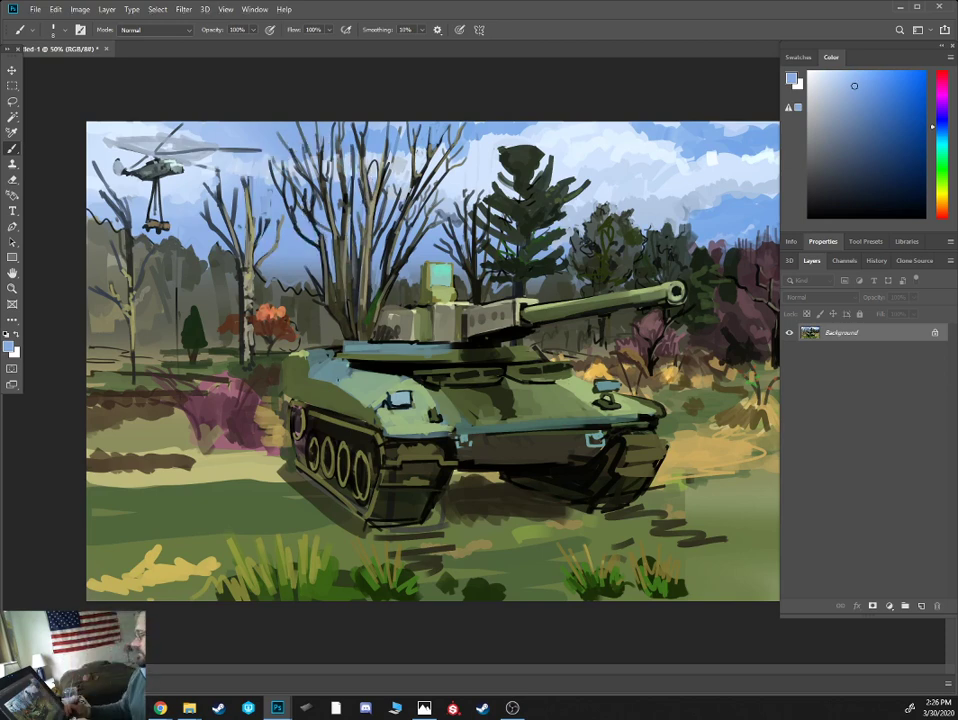
# - Touch up the thin tree's trunk and the sky gaps around it with sampled near-black, olive and blue tones, reducing the brush to 7 px
pyautogui.keyDown('alt'); pyautogui.click(355, 198); pyautogui.keyUp('alt')
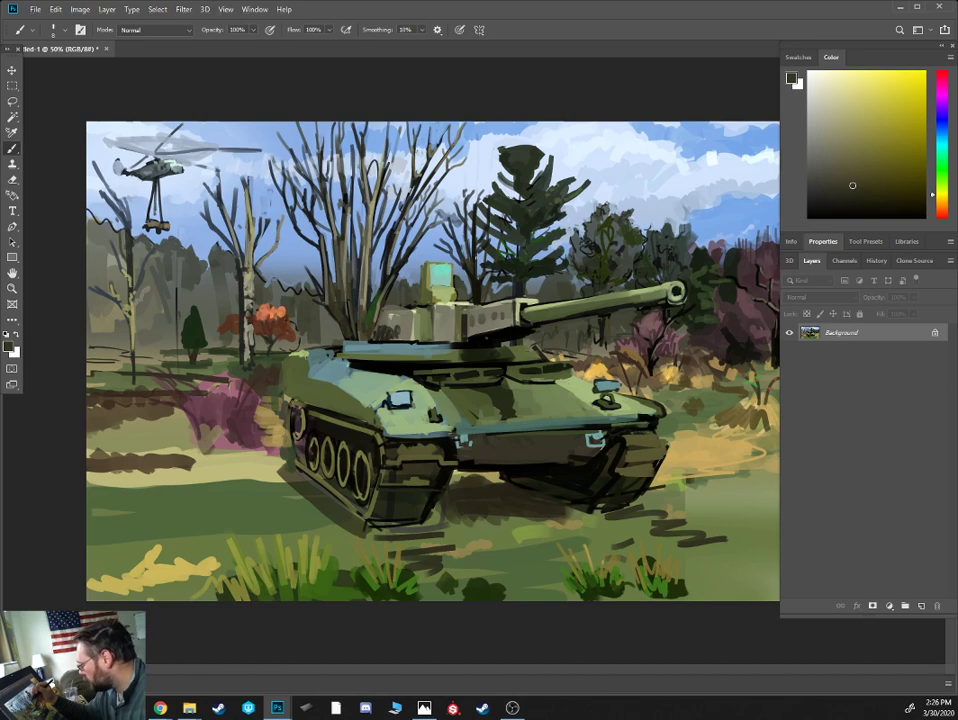
pyautogui.keyDown('alt'); pyautogui.click(355, 211); pyautogui.keyUp('alt')
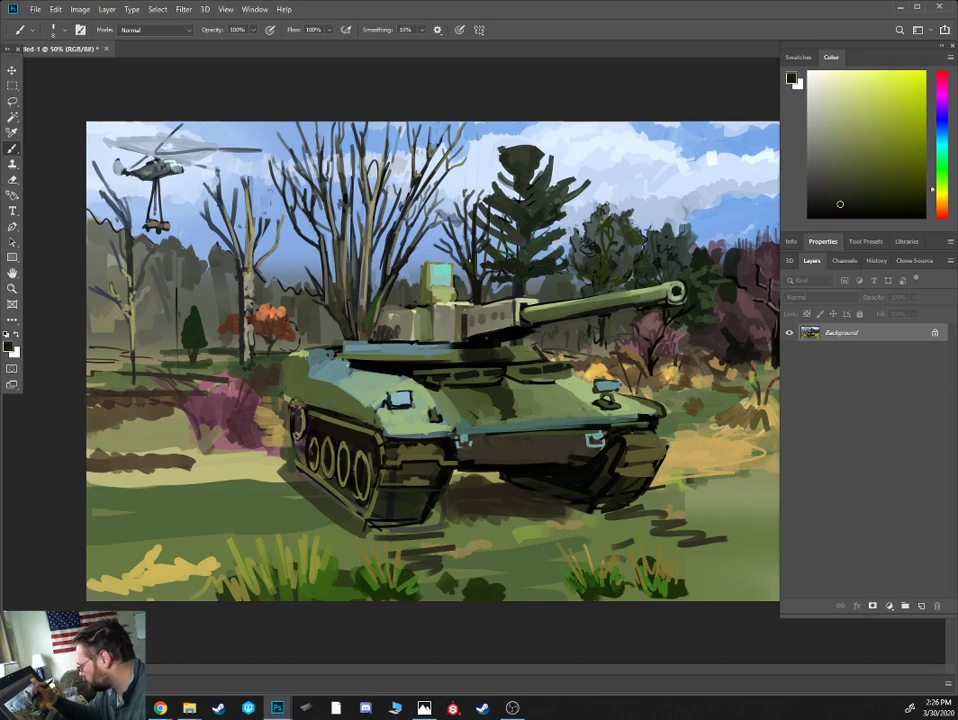
pyautogui.keyDown('alt'); pyautogui.click(350, 189); pyautogui.keyUp('alt')
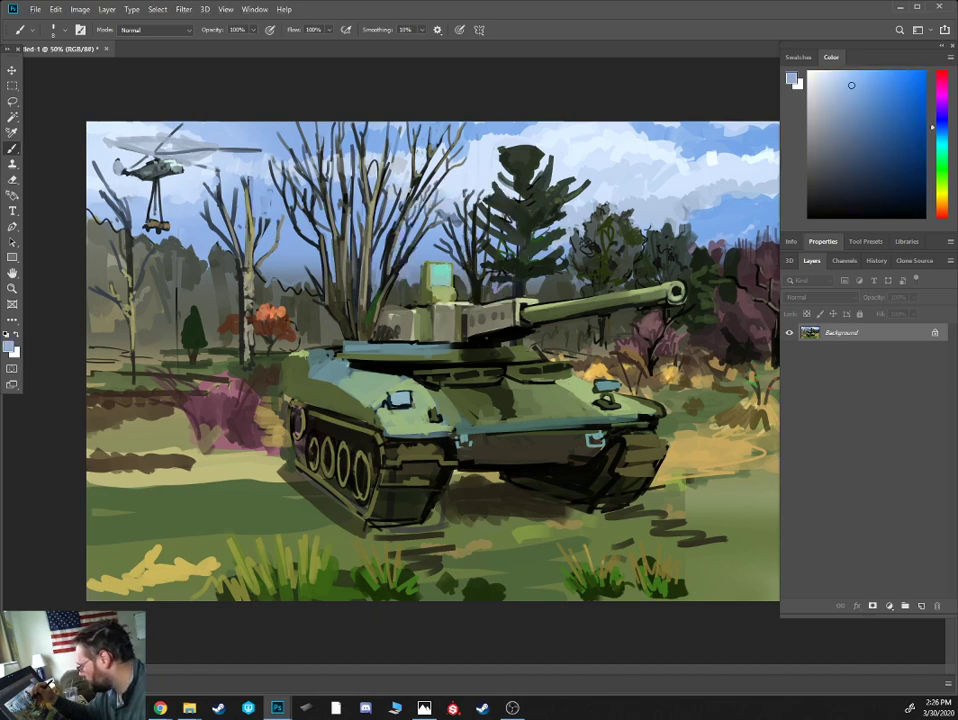
pyautogui.keyDown('alt'); pyautogui.click(472, 285); pyautogui.keyUp('alt')
pyautogui.keyDown('alt'); pyautogui.click(472, 280); pyautogui.keyUp('alt')
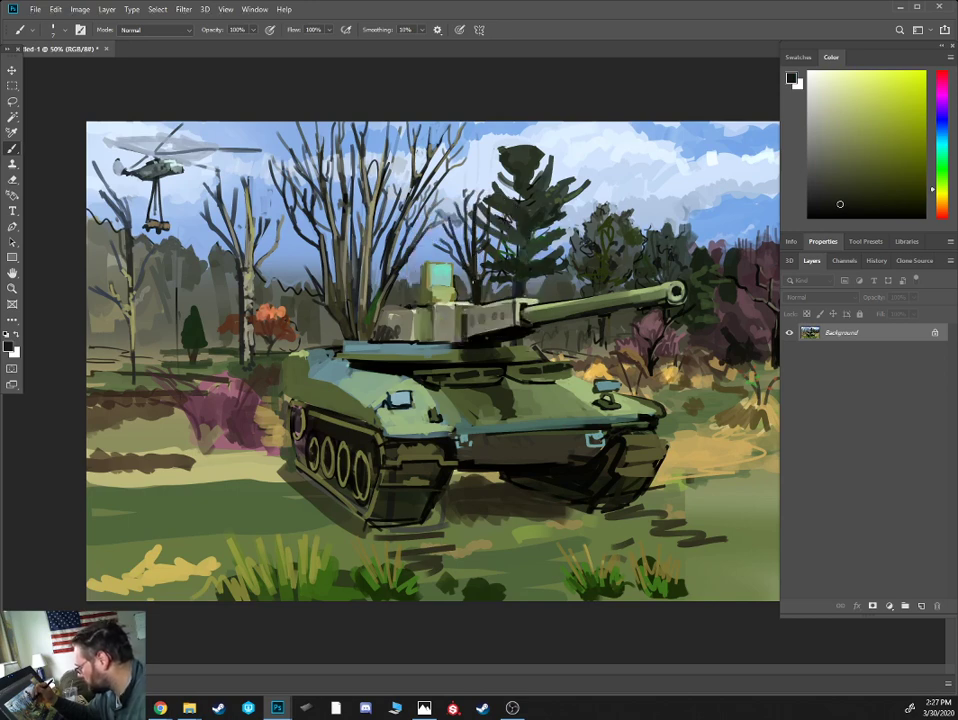
pyautogui.keyDown('alt'); pyautogui.click(348, 200); pyautogui.keyUp('alt')
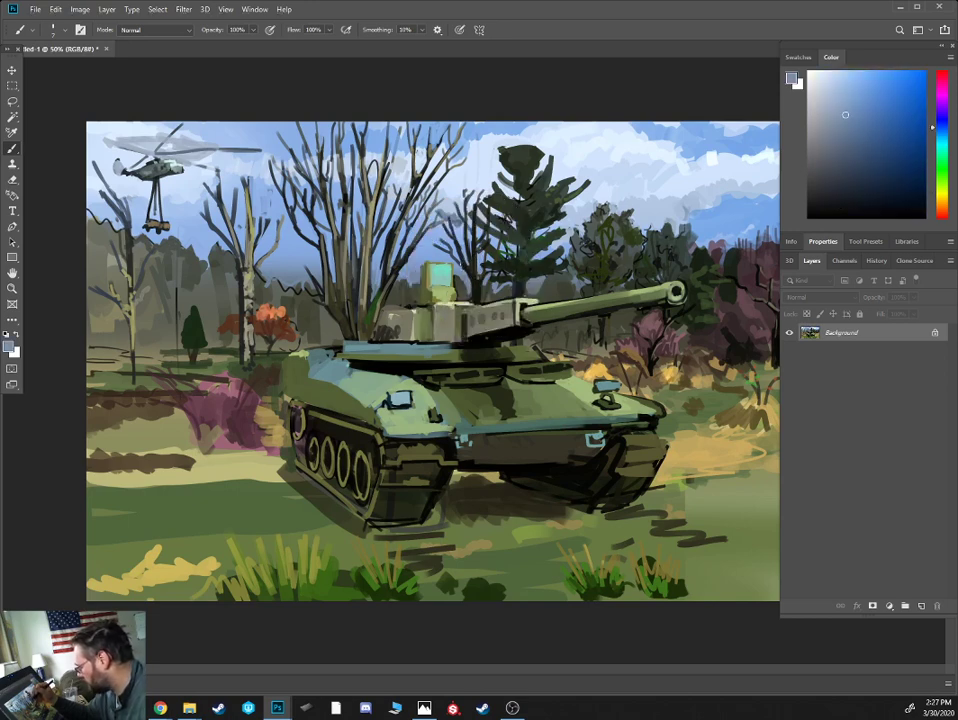
pyautogui.keyDown('alt'); pyautogui.click(348, 200); pyautogui.keyUp('alt')
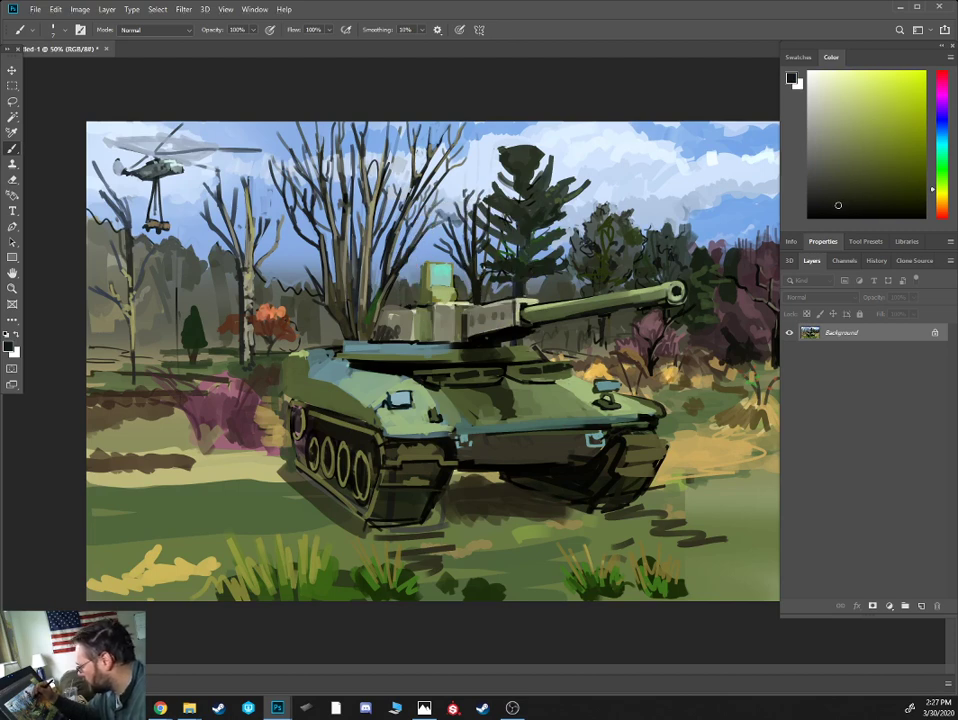
# - Add fine dark twigs to the thin tree's crown with a 6 px brush
pyautogui.moveTo(366, 180)
pyautogui.mouseDown()
pyautogui.moveTo(371, 144)
pyautogui.moveTo(356, 152)
pyautogui.moveTo(356, 133)
pyautogui.moveTo(336, 155)
pyautogui.moveTo(357, 148)
pyautogui.moveTo(345, 166)
pyautogui.moveTo(336, 149)
pyautogui.moveTo(325, 172)
pyautogui.moveTo(352, 169)
pyautogui.mouseUp()
pyautogui.press('[')
pyautogui.moveTo(466, 238)
pyautogui.mouseDown()
pyautogui.moveTo(457, 222)
pyautogui.moveTo(477, 211)
pyautogui.mouseUp()
pyautogui.moveTo(361, 163)
pyautogui.mouseDown()
pyautogui.moveTo(370, 145)
pyautogui.moveTo(357, 179)
pyautogui.moveTo(368, 146)
pyautogui.mouseUp()
pyautogui.moveTo(366, 179)
pyautogui.mouseDown()
pyautogui.moveTo(375, 157)
pyautogui.moveTo(363, 193)
pyautogui.mouseUp()
pyautogui.moveTo(366, 187)
pyautogui.mouseDown()
pyautogui.moveTo(370, 171)
pyautogui.moveTo(354, 181)
pyautogui.mouseUp()
# - Trim the thin tree's new twigs with sampled sky blues and touch up its trunk with sampled dark grey at 6 px
pyautogui.keyDown('alt'); pyautogui.click(350, 176); pyautogui.keyUp('alt')
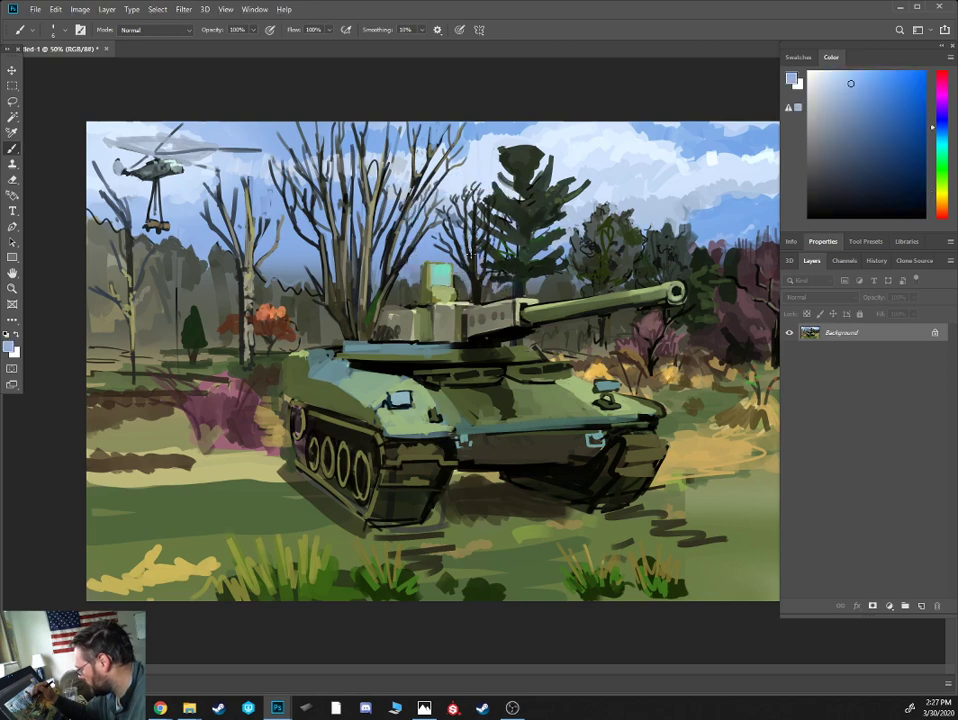
pyautogui.keyDown('alt'); pyautogui.click(352, 190); pyautogui.keyUp('alt')
pyautogui.keyDown('alt'); pyautogui.click(352, 192); pyautogui.keyUp('alt')
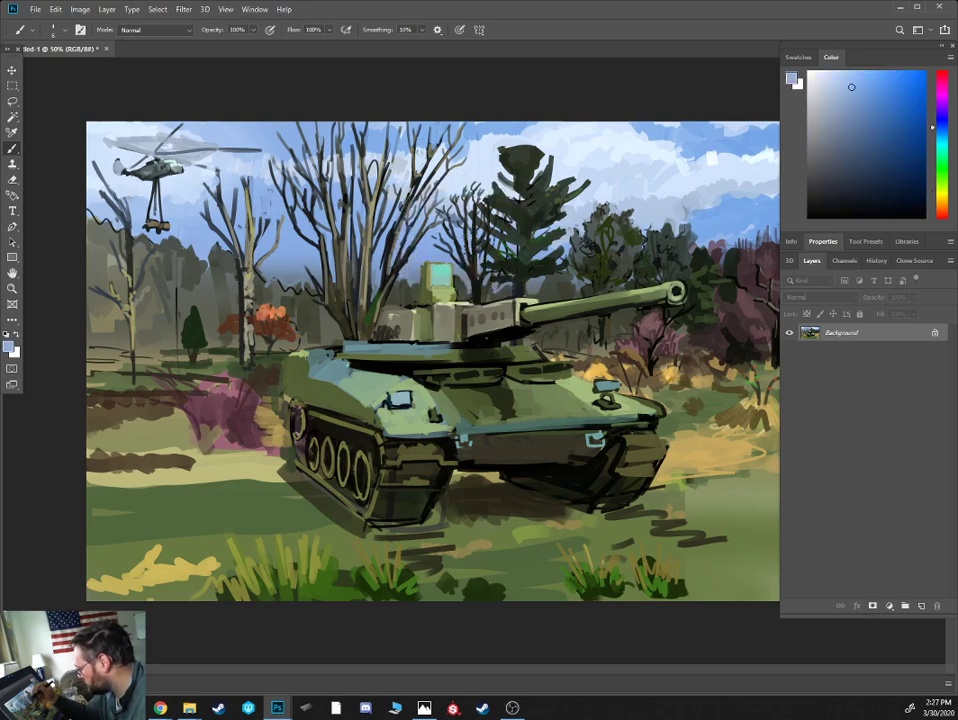
pyautogui.keyDown('alt'); pyautogui.click(347, 186); pyautogui.keyUp('alt')
pyautogui.keyDown('alt'); pyautogui.click(462, 232); pyautogui.keyUp('alt')
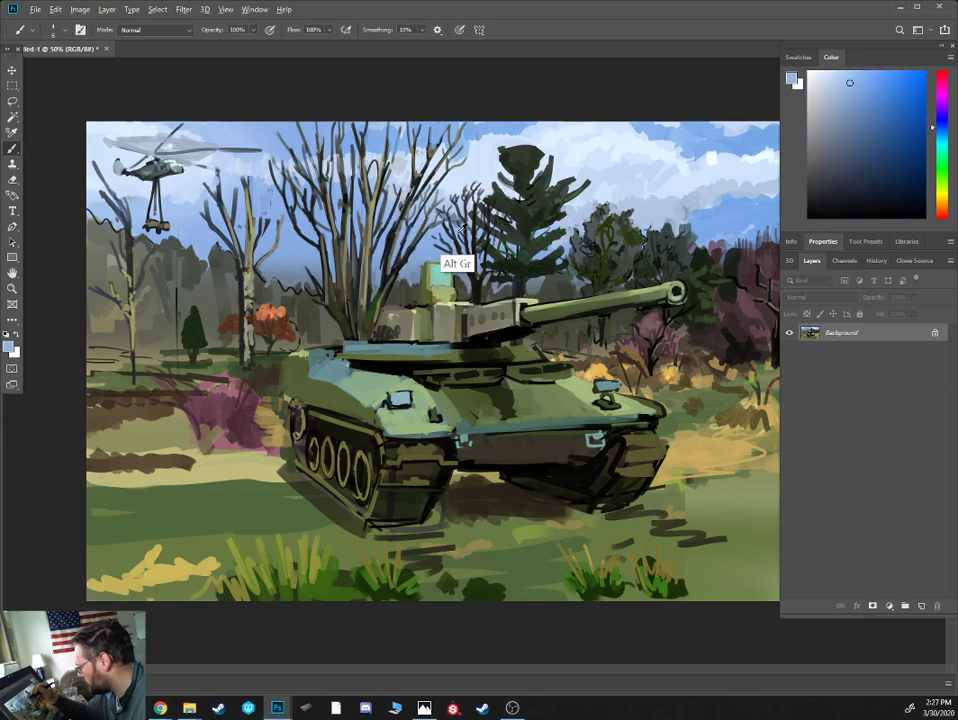
pyautogui.keyDown('alt'); pyautogui.click(478, 272); pyautogui.keyUp('alt')
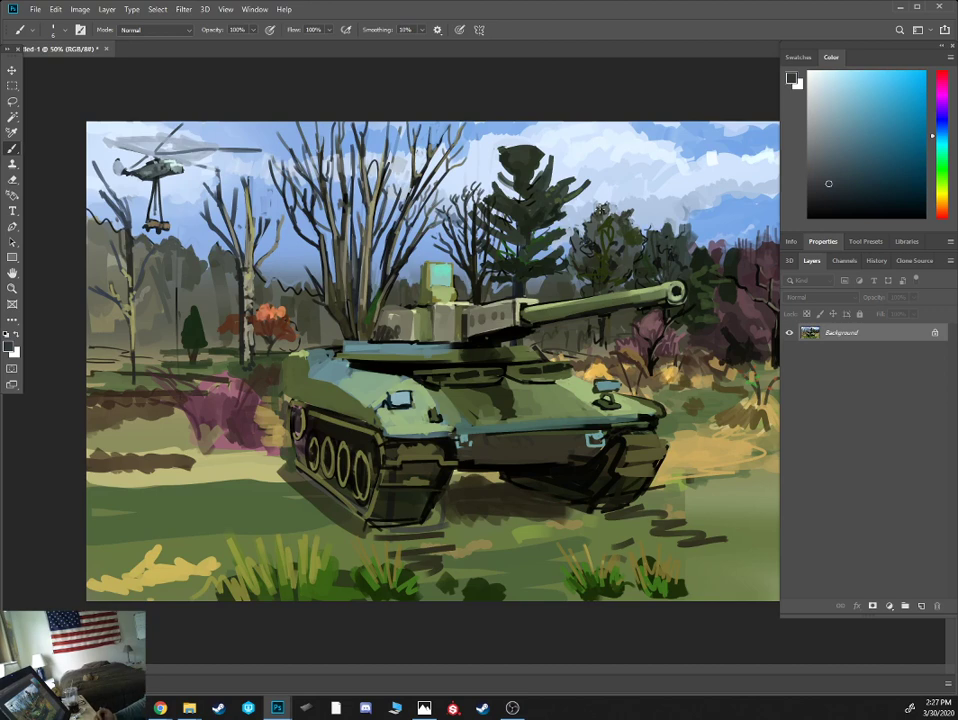
# - Break up the pine's rounded top into uneven needle tips with sampled pale sky and dark green strokes, using an 8 px brush
pyautogui.keyDown('alt'); pyautogui.click(545, 135); pyautogui.keyUp('alt')
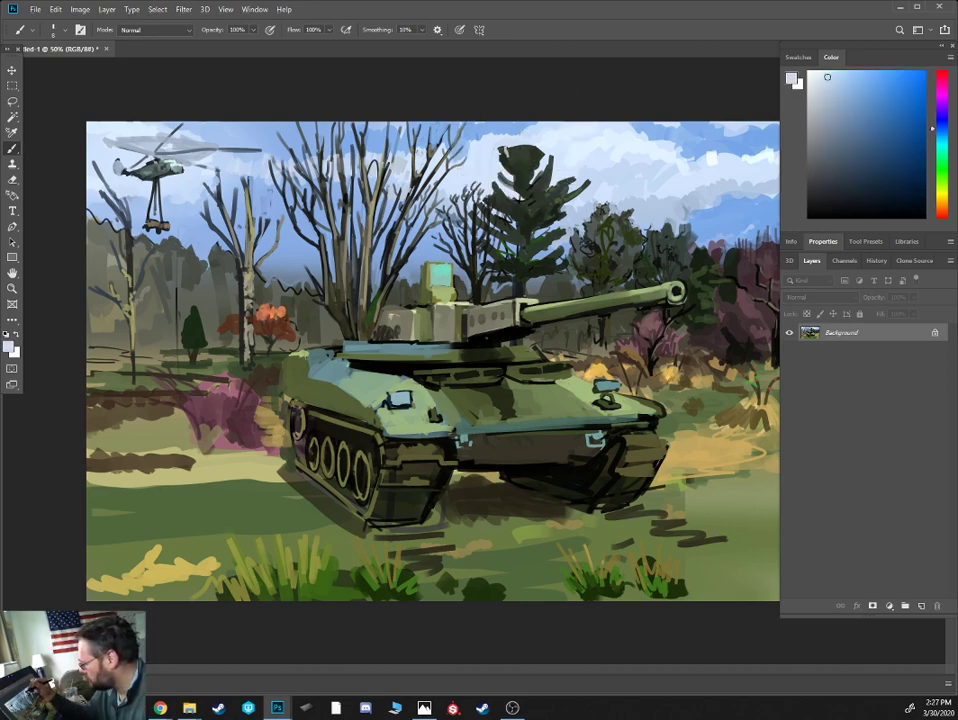
pyautogui.keyDown('alt'); pyautogui.click(521, 162); pyautogui.keyUp('alt')
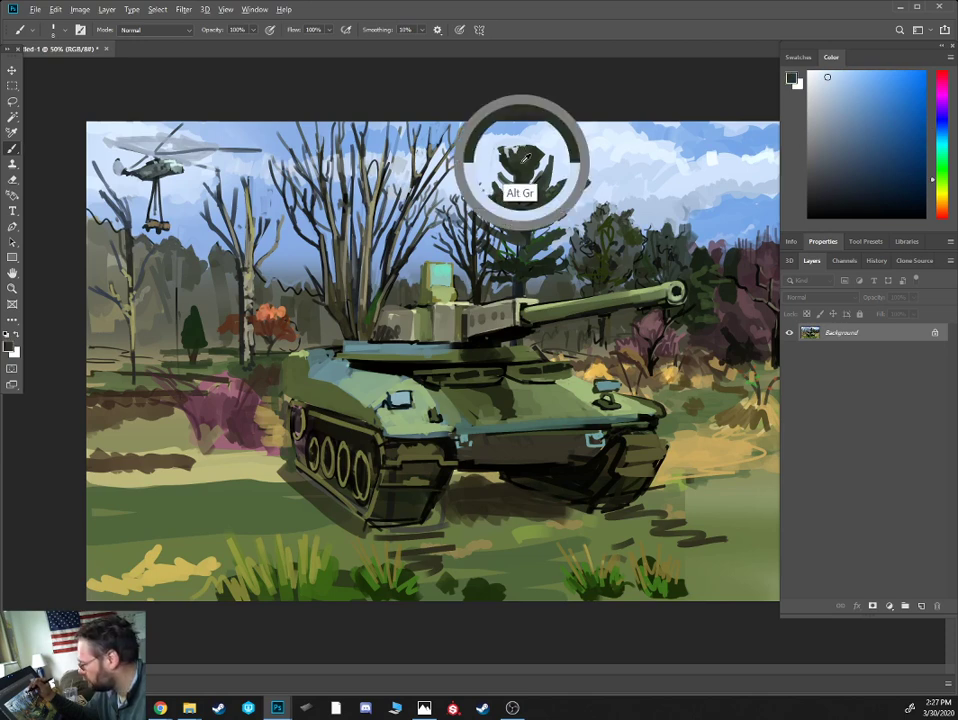
pyautogui.moveTo(516, 155)
pyautogui.mouseDown()
pyautogui.moveTo(516, 142)
pyautogui.moveTo(519, 152)
pyautogui.mouseUp()
pyautogui.keyDown('alt'); pyautogui.click(525, 139); pyautogui.keyUp('alt')
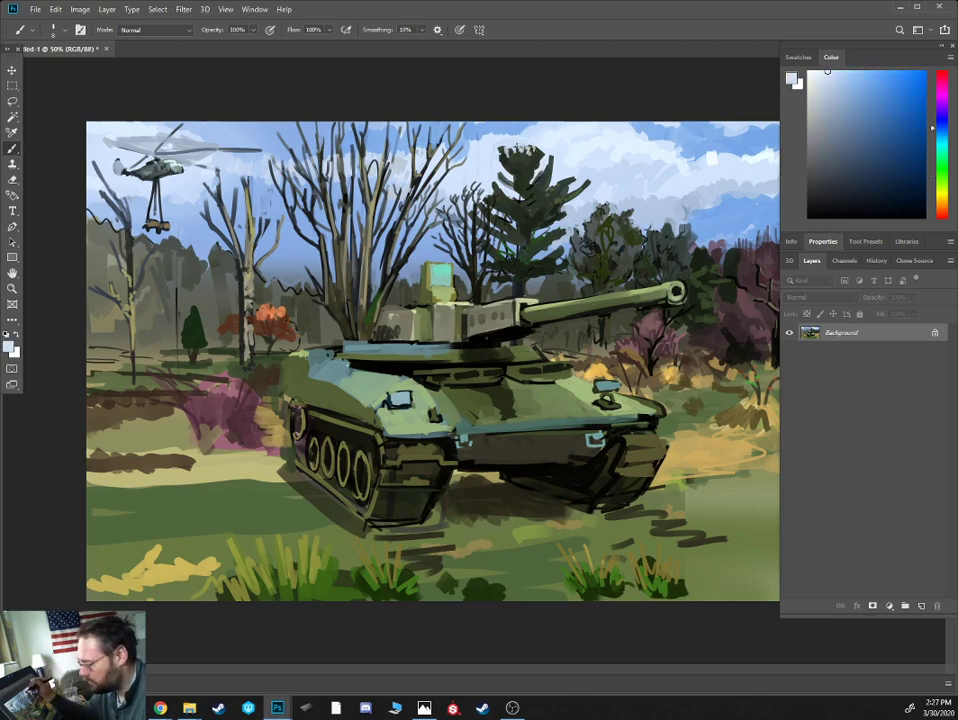
pyautogui.moveTo(538, 151)
pyautogui.mouseDown()
pyautogui.moveTo(538, 162)
pyautogui.moveTo(543, 153)
pyautogui.mouseUp()
pyautogui.keyDown('alt'); pyautogui.click(542, 149); pyautogui.keyUp('alt')
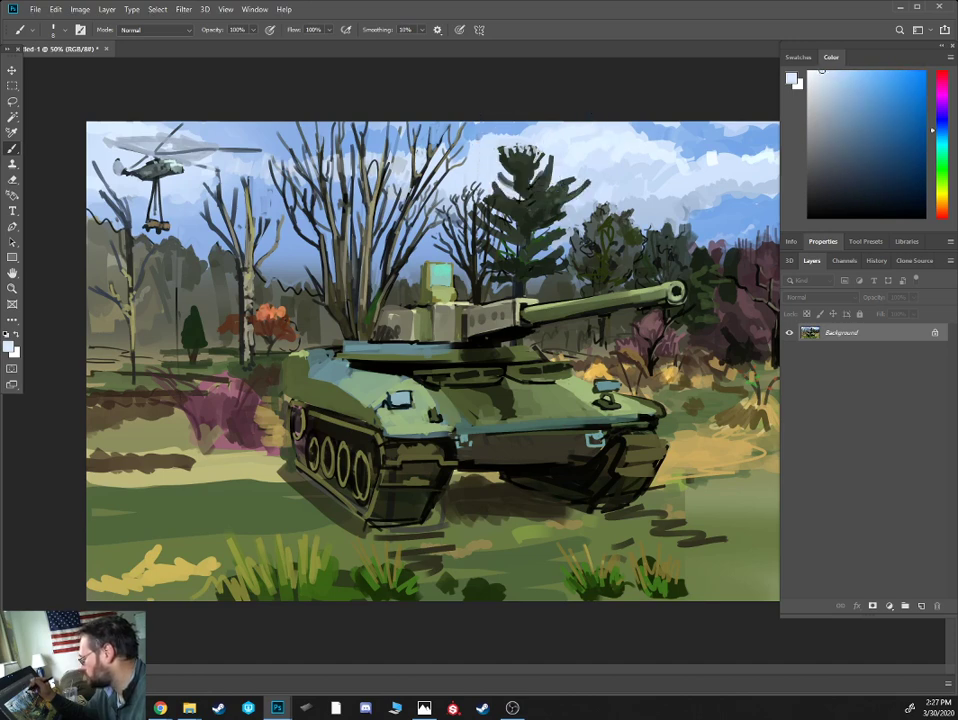
# - Rework the pine's upper boughs with sampled pale sky and dark green plus mixed deeper and olive greens, using an 8 px brush
pyautogui.keyDown('alt'); pyautogui.click(528, 170); pyautogui.keyUp('alt')
pyautogui.keyDown('alt'); pyautogui.click(540, 160); pyautogui.keyUp('alt')
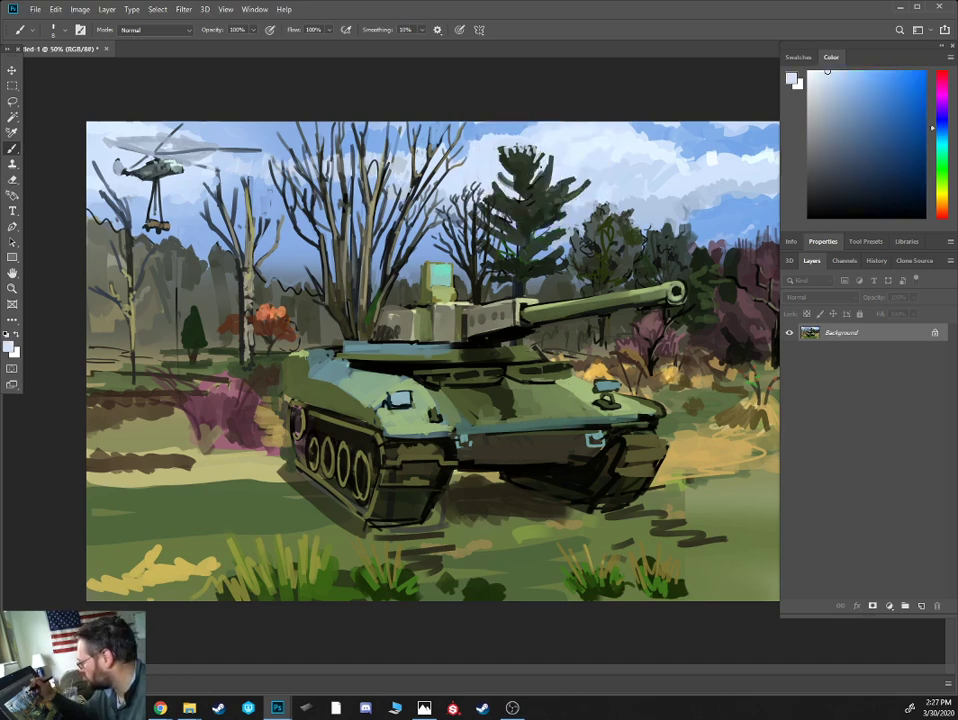
pyautogui.keyDown('alt'); pyautogui.click(522, 172); pyautogui.keyUp('alt')
pyautogui.keyDown('alt'); pyautogui.click(395, 152); pyautogui.keyUp('alt')
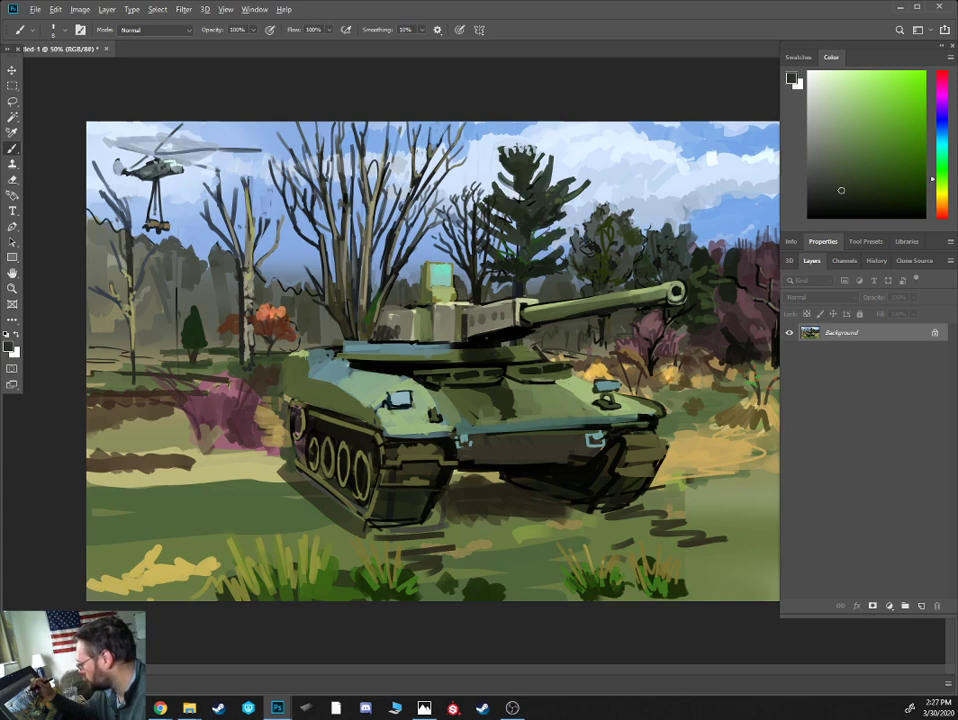
pyautogui.click(878, 197)
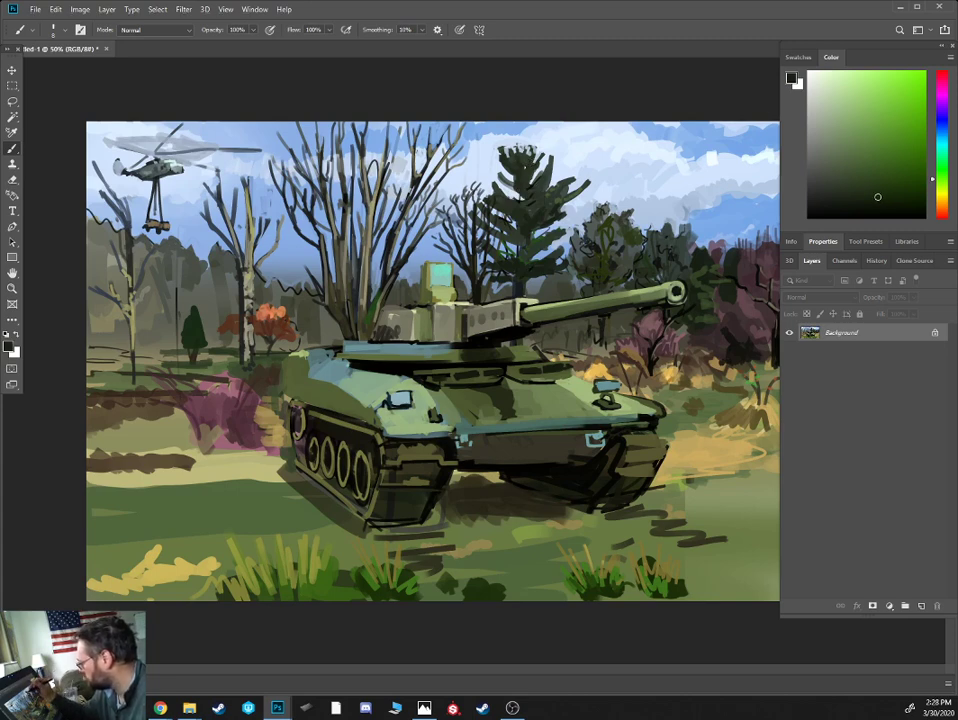
pyautogui.click(885, 160)
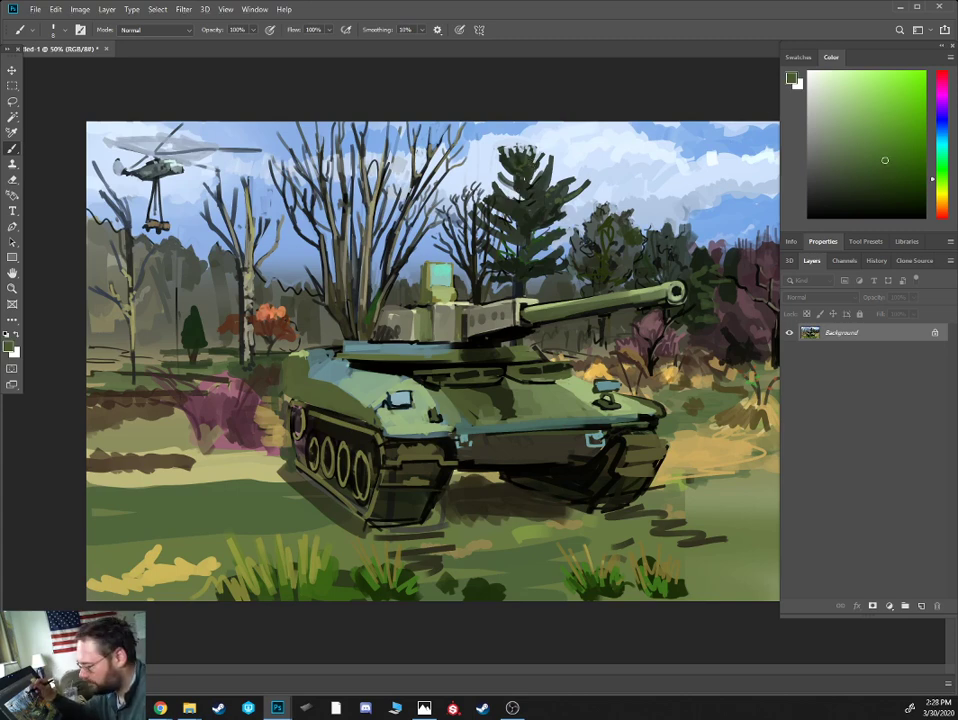
# - Add dark and muted light green needle strokes to the pine's upper boughs at 8 to 9 px, sampling pale sky for the edges
pyautogui.keyDown('alt'); pyautogui.click(498, 160); pyautogui.keyUp('alt')
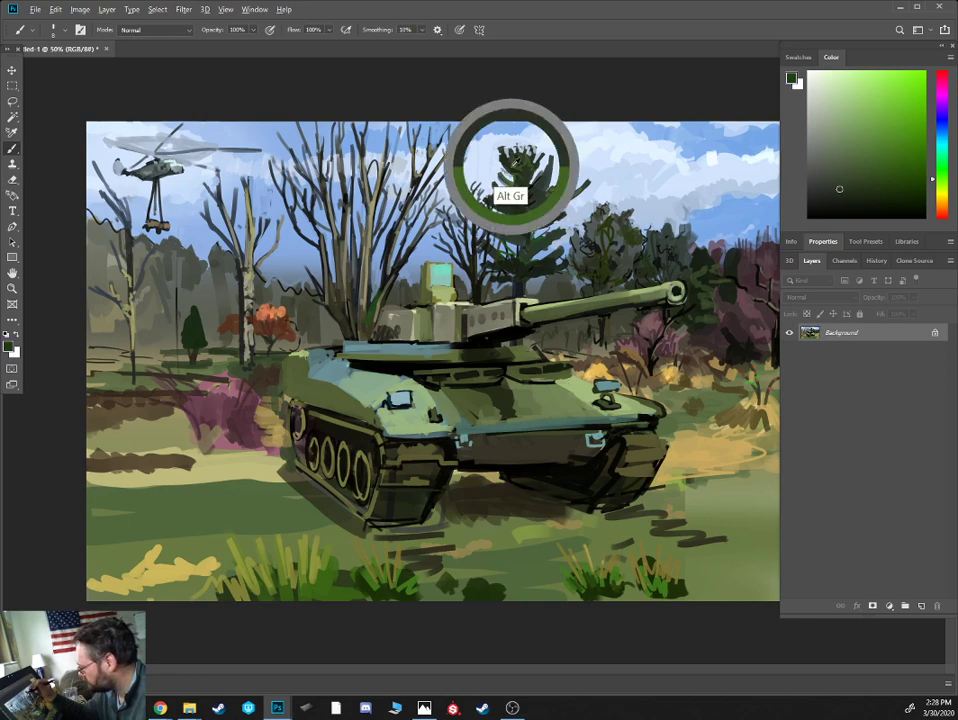
pyautogui.moveTo(498, 185); pyautogui.dragTo(517, 198)
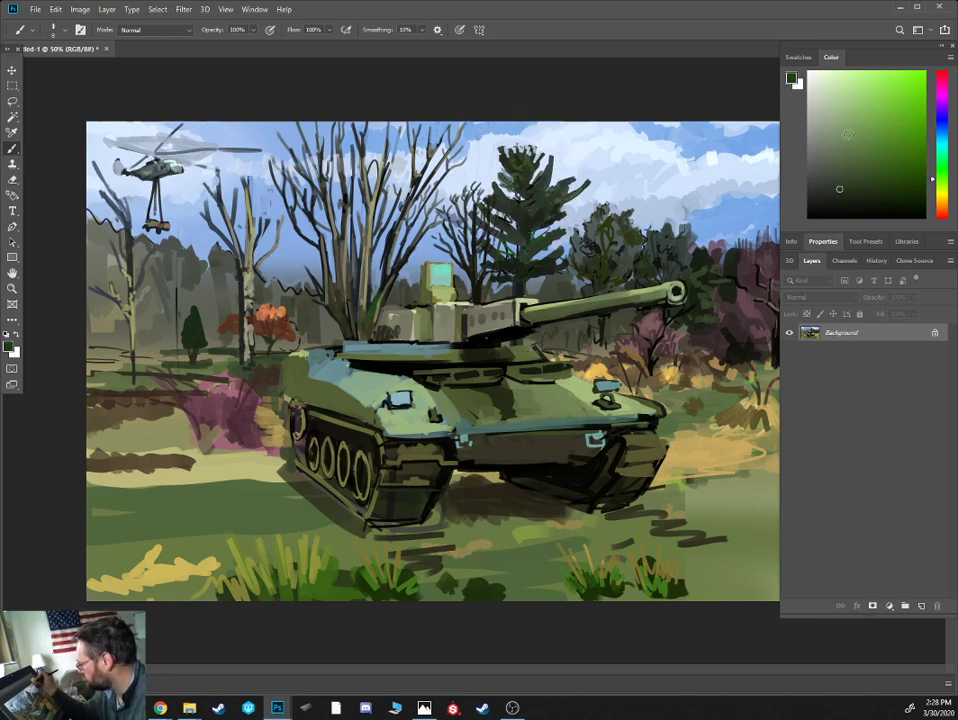
pyautogui.click(849, 142)
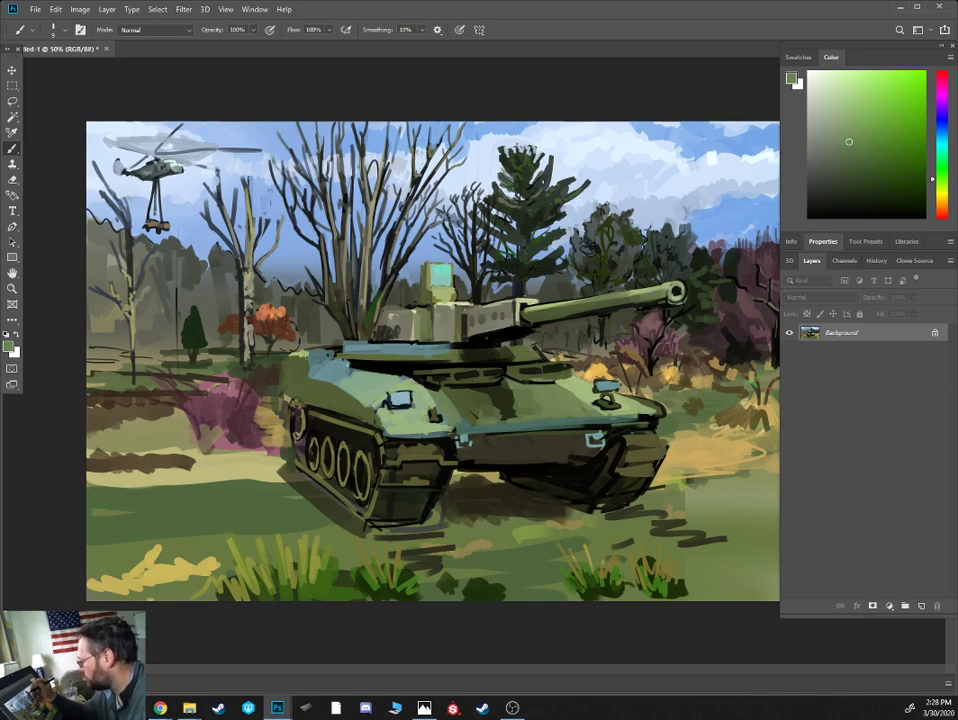
pyautogui.keyDown('alt'); pyautogui.click(406, 146); pyautogui.keyUp('alt')
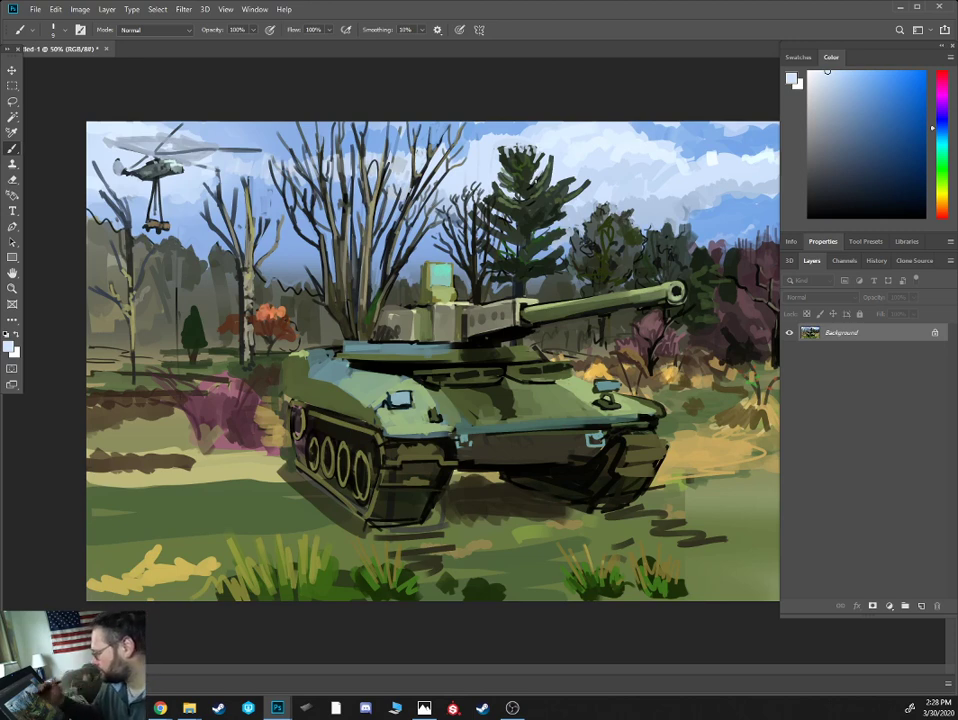
# - Deepen the shadows among the pine's lower boughs with sampled dark greens and darker near-black green mixes, varying the brush from 10 to 7 px
pyautogui.keyDown('alt'); pyautogui.click(382, 267); pyautogui.keyUp('alt')
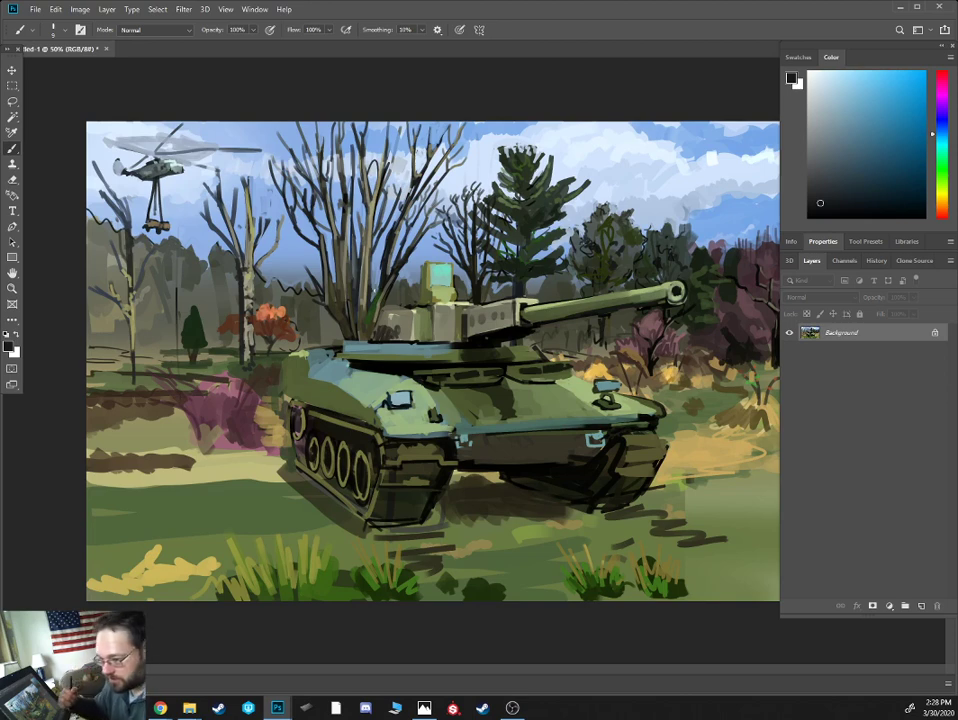
pyautogui.keyDown('alt'); pyautogui.click(508, 282); pyautogui.keyUp('alt')
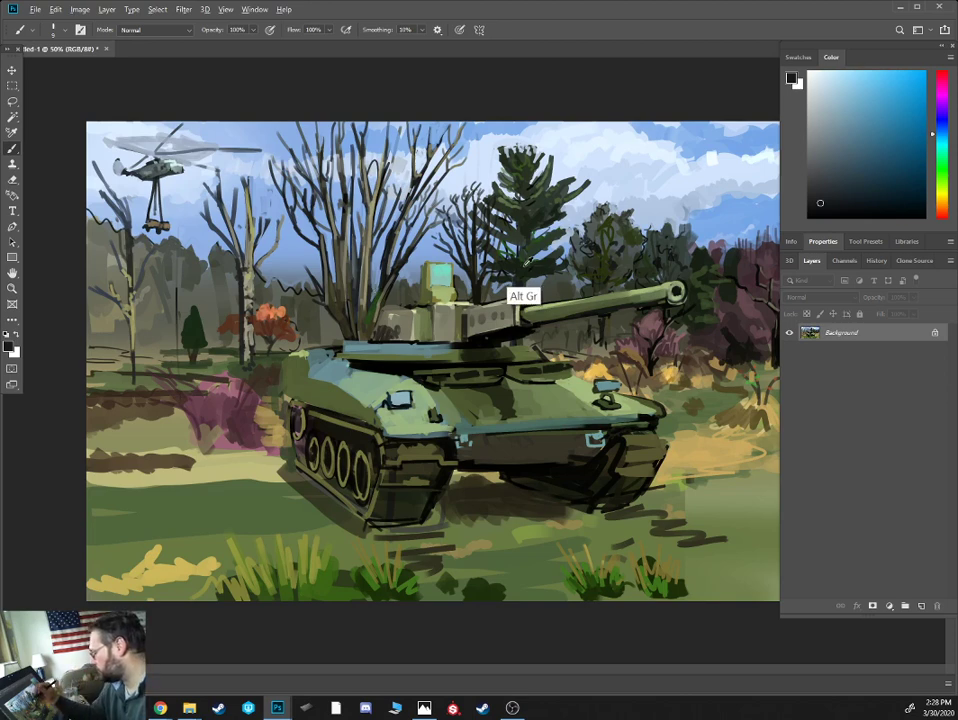
pyautogui.keyDown('alt'); pyautogui.click(510, 266); pyautogui.keyUp('alt')
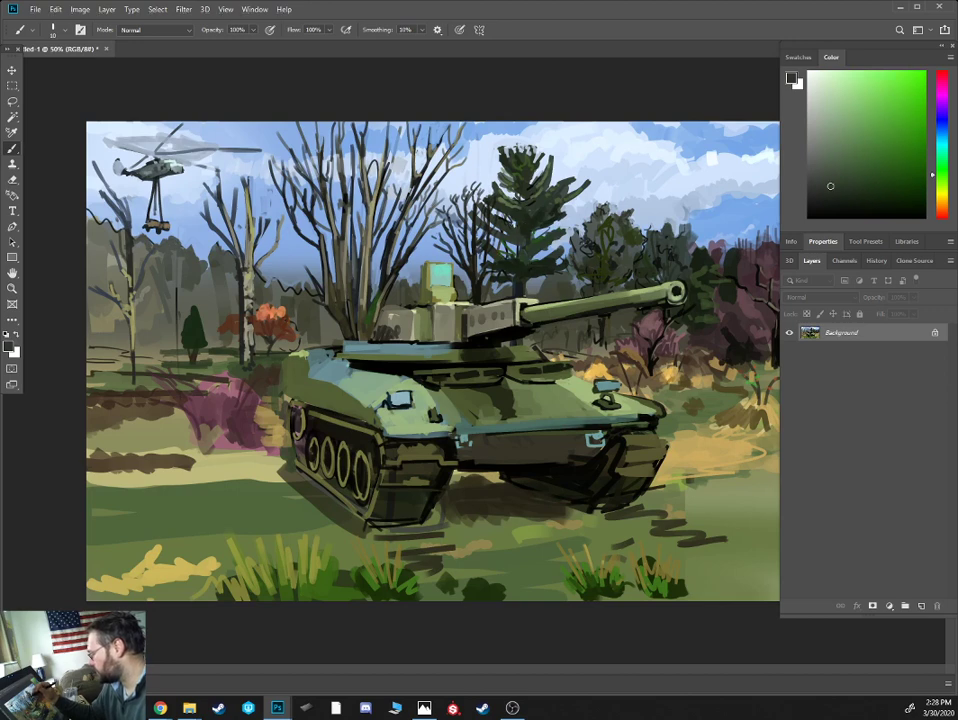
pyautogui.keyDown('alt'); pyautogui.click(520, 248); pyautogui.keyUp('alt')
pyautogui.click(858, 196)
pyautogui.press('[')
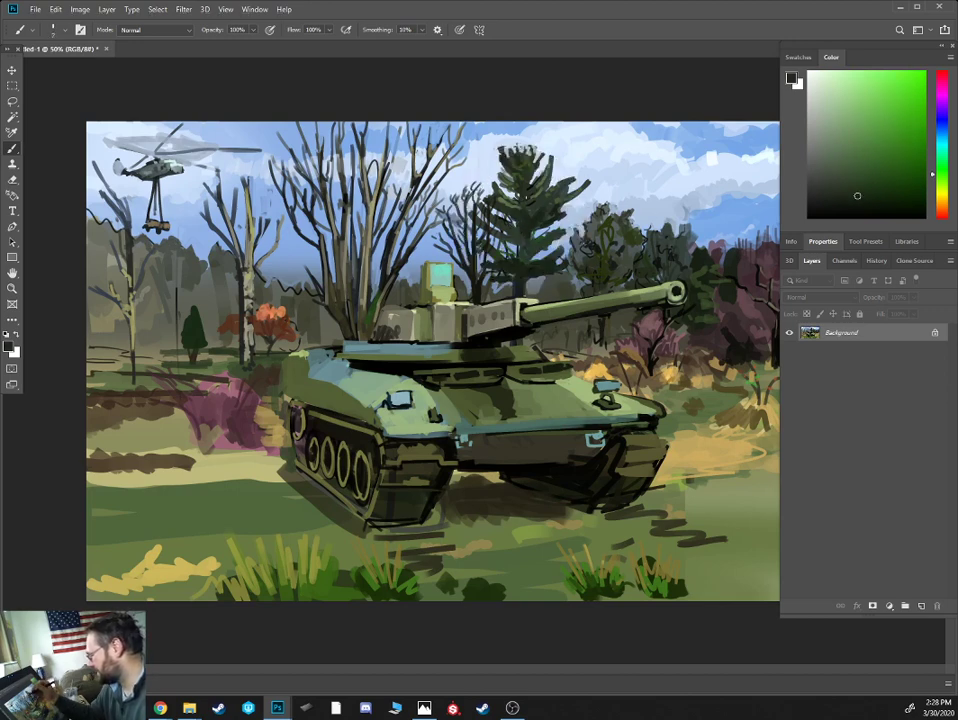
pyautogui.click(863, 199)
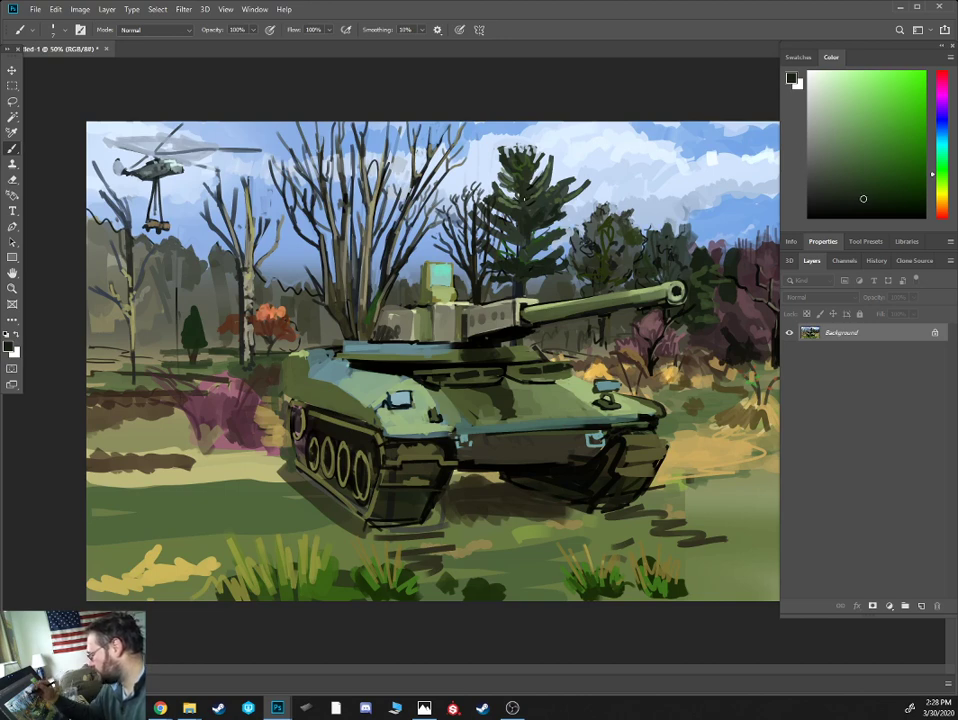
pyautogui.click(870, 204)
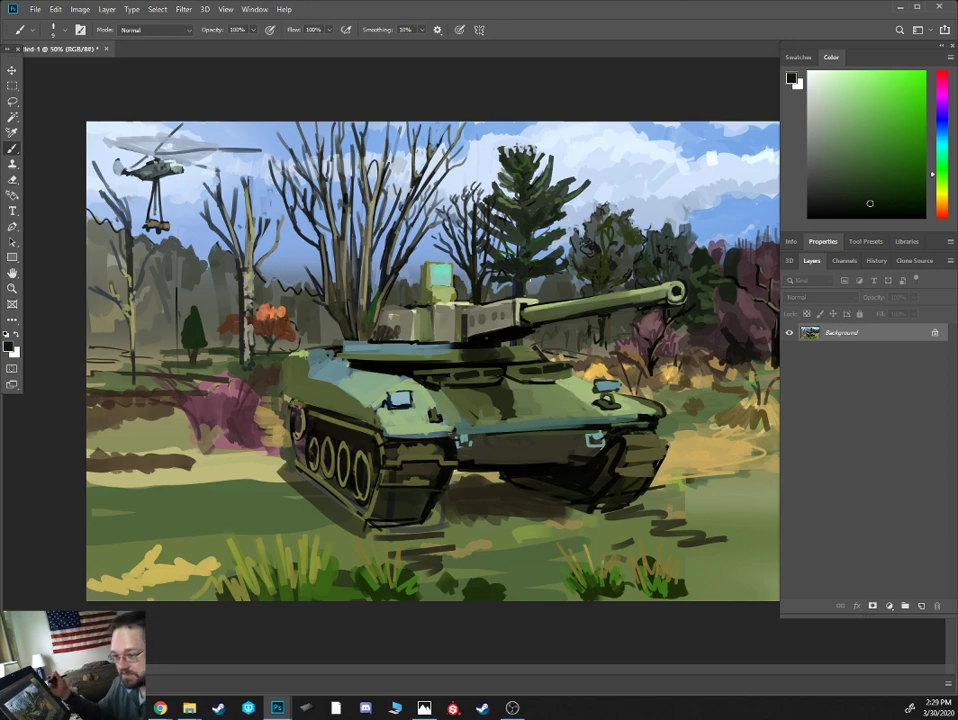
# - Paint the row of holes on the turret's front block black at 9 px and sample olive from the sight box at 15 px
pyautogui.keyDown('alt'); pyautogui.click(498, 333); pyautogui.keyUp('alt')
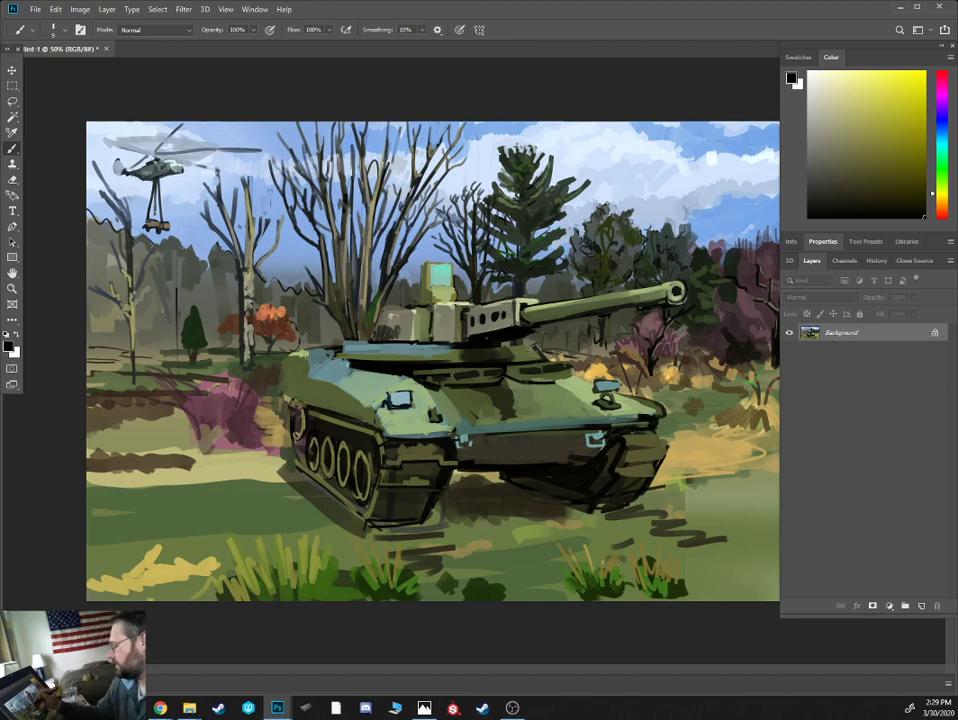
pyautogui.keyDown('alt'); pyautogui.click(327, 230); pyautogui.keyUp('alt')
pyautogui.keyDown('alt'); pyautogui.click(436, 293); pyautogui.keyUp('alt')
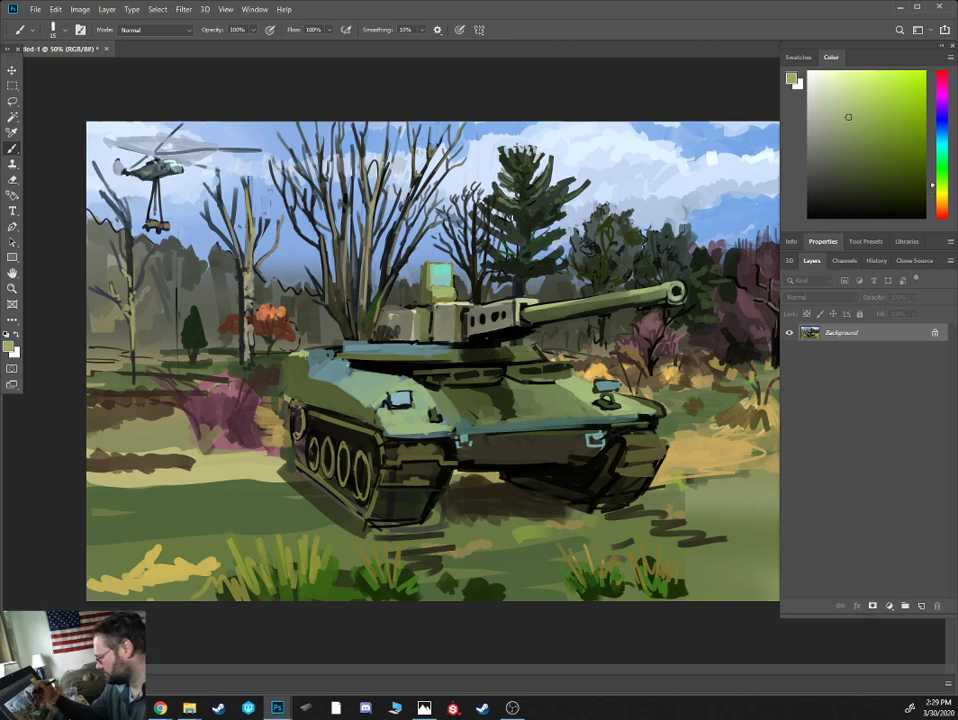
# - Touch up the pine with sampled dark slate and clean the sky beside its outer branch tips with sampled pale blues at 10 px
pyautogui.keyDown('alt'); pyautogui.click(514, 216); pyautogui.keyUp('alt')
pyautogui.keyDown('alt'); pyautogui.click(515, 219); pyautogui.keyUp('alt')
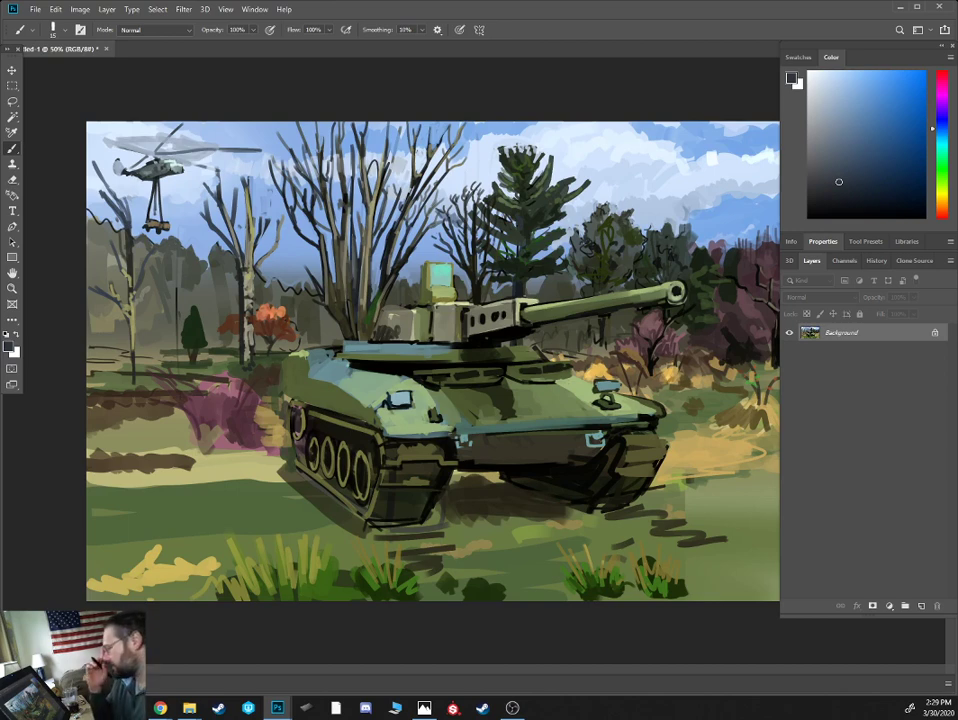
pyautogui.keyDown('alt'); pyautogui.click(612, 207); pyautogui.keyUp('alt')
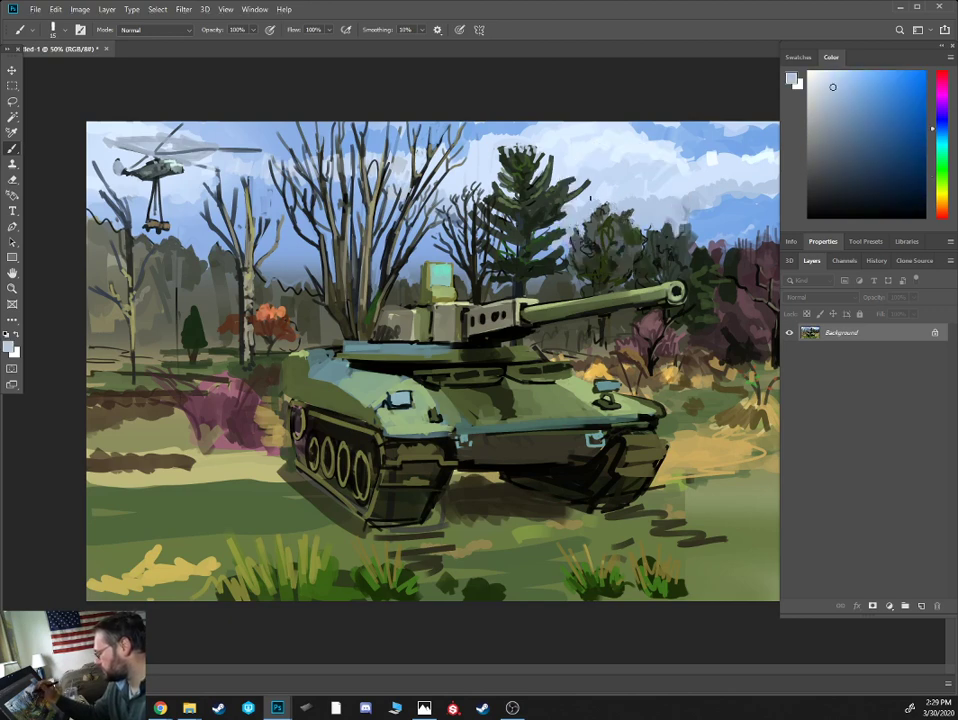
pyautogui.keyDown('alt'); pyautogui.click(441, 148); pyautogui.keyUp('alt')
pyautogui.keyDown('alt'); pyautogui.click(589, 192); pyautogui.keyUp('alt')
pyautogui.press('[')
pyautogui.press('[')
pyautogui.moveTo(591, 184); pyautogui.dragTo(571, 180)
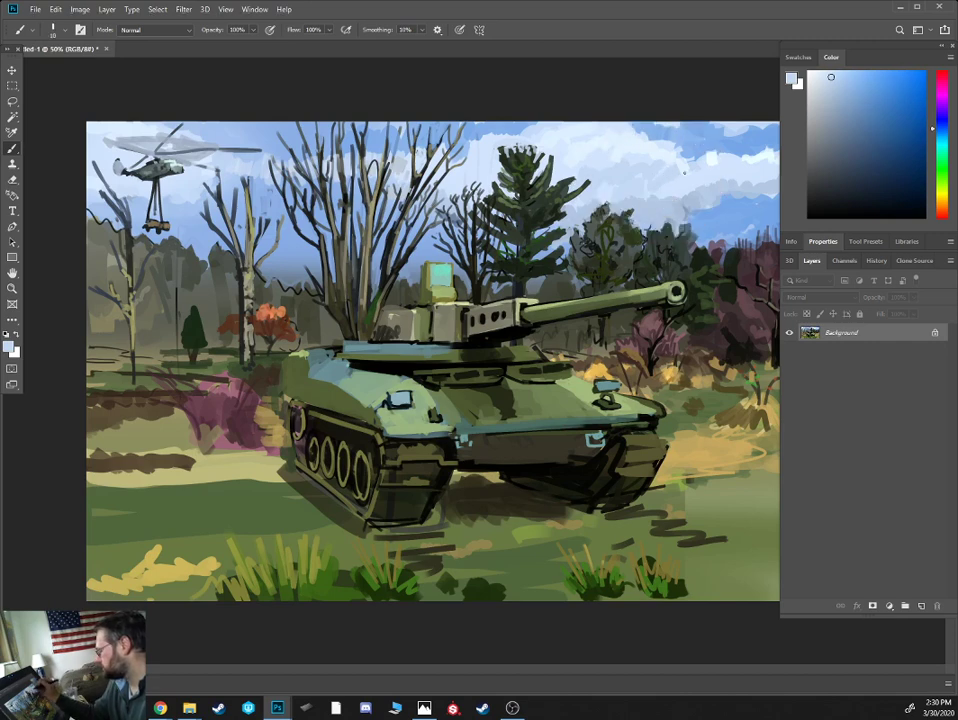
# - Touch up the open sky around the clouds with sampled mid blues, enlarging the brush to 30 px
pyautogui.keyDown('alt'); pyautogui.click(707, 146); pyautogui.keyUp('alt')
pyautogui.press(']')
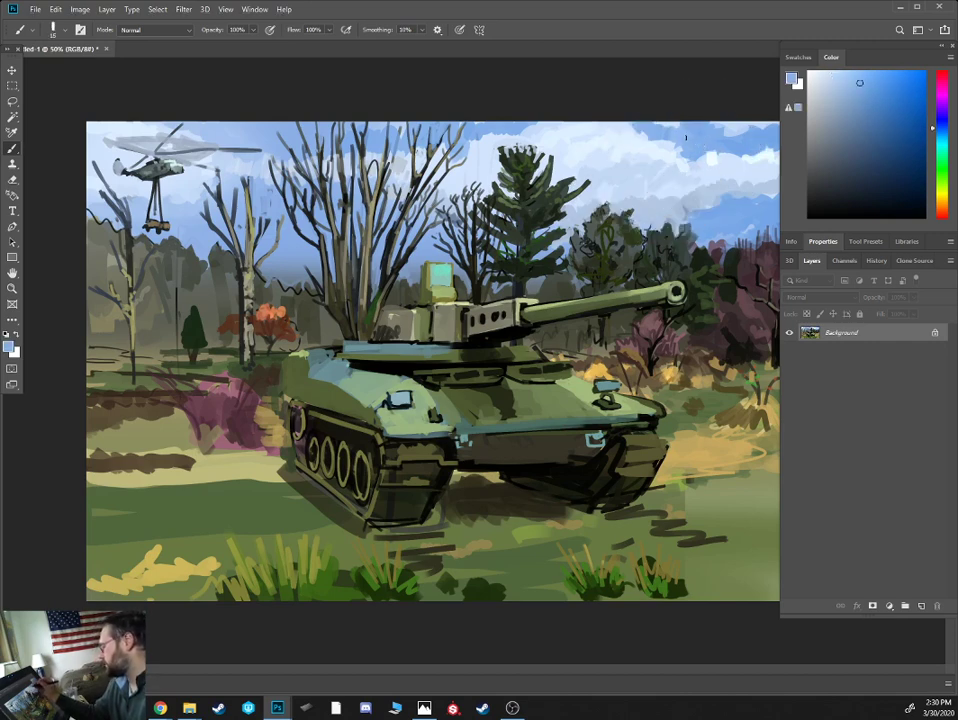
pyautogui.keyDown('alt'); pyautogui.click(482, 120); pyautogui.keyUp('alt')
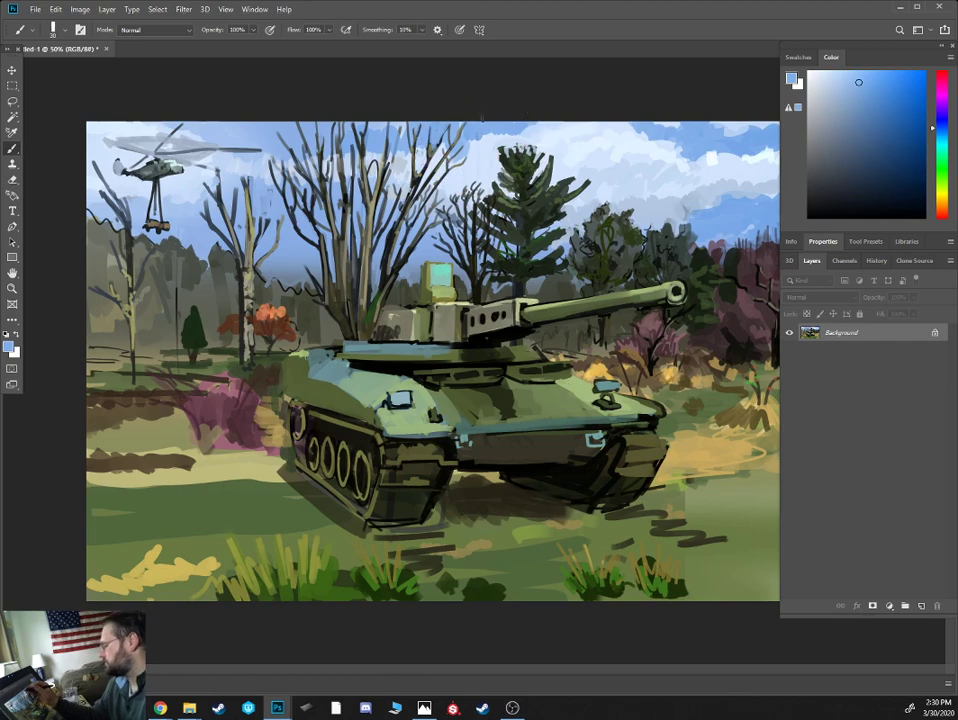
pyautogui.keyDown('alt'); pyautogui.click(740, 212); pyautogui.keyUp('alt')
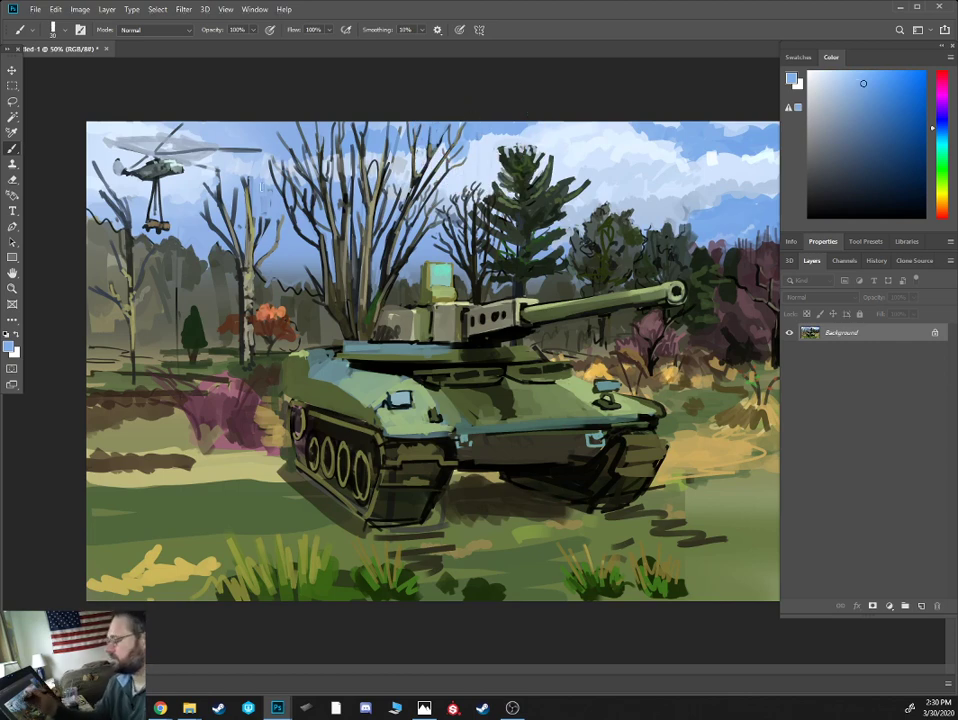
# - Repaint the sky around the thin tree beside the helicopter at 20 px, and extend its branches upward in dark slate at 7 px
pyautogui.press('[')
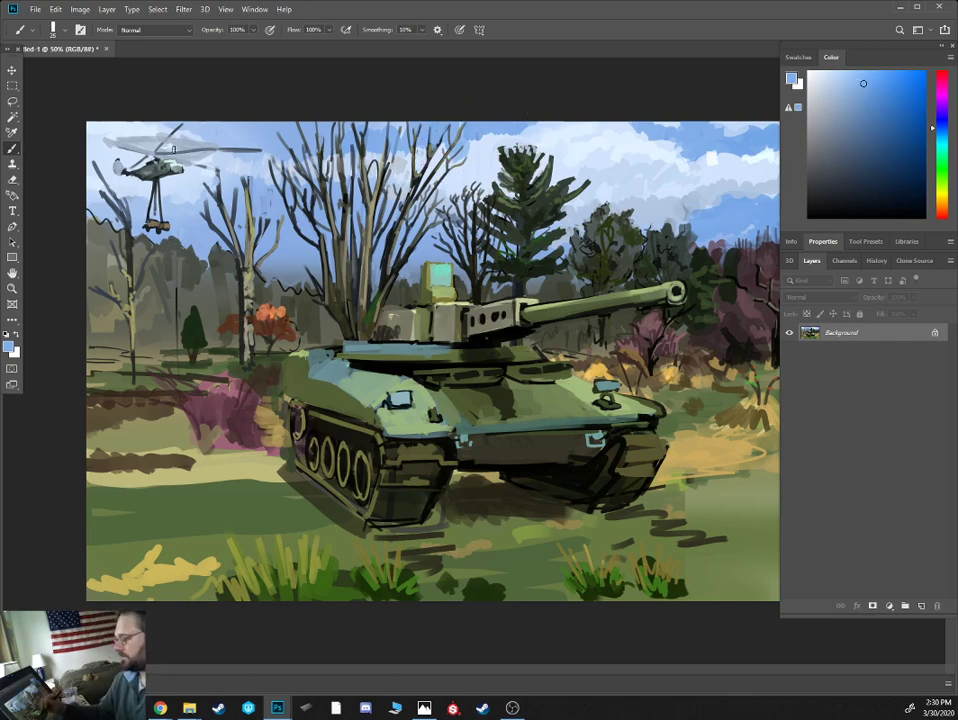
pyautogui.keyDown('alt'); pyautogui.click(189, 150); pyautogui.keyUp('alt')
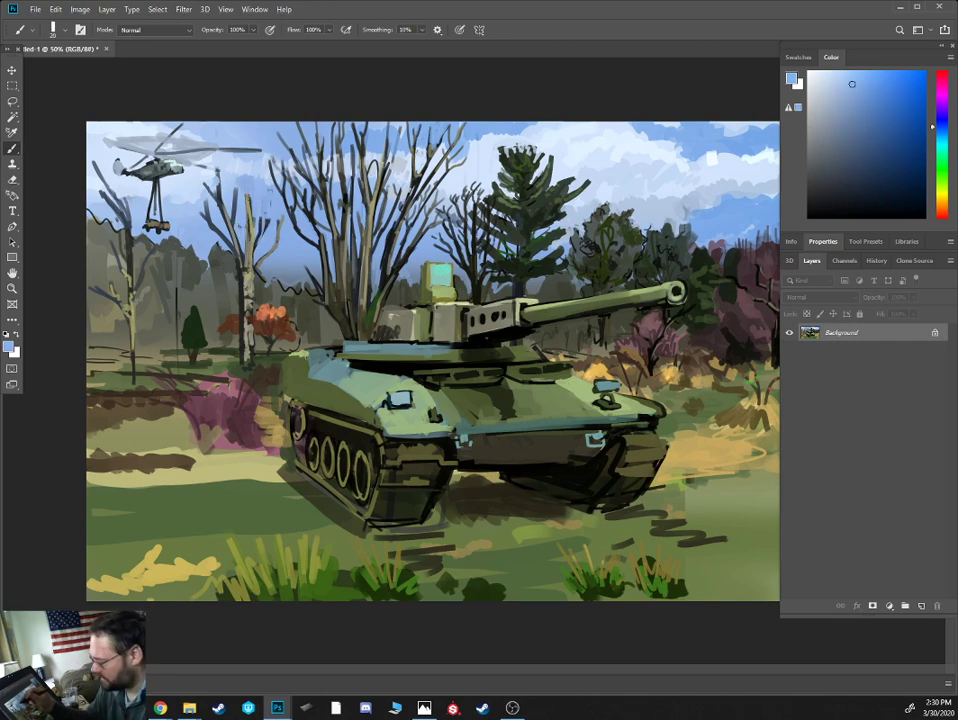
pyautogui.keyDown('alt'); pyautogui.click(192, 192); pyautogui.keyUp('alt')
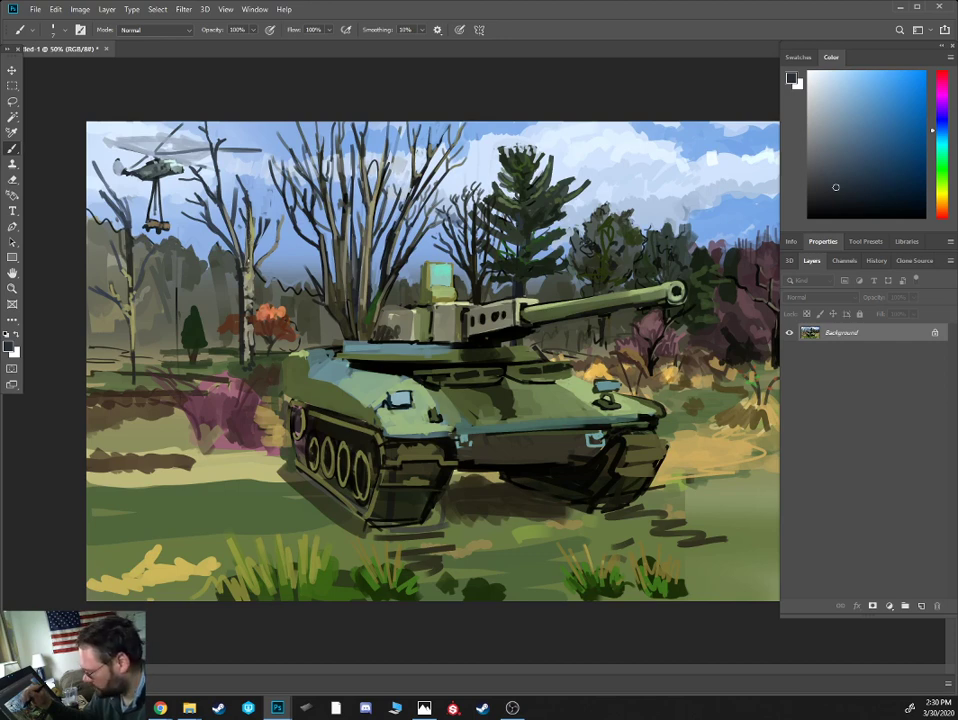
# - Refine the thin tree's extended branches with alternating sampled sky blues and dark slate strokes, using an 8 px brush
pyautogui.keyDown('alt'); pyautogui.click(185, 198); pyautogui.keyUp('alt')
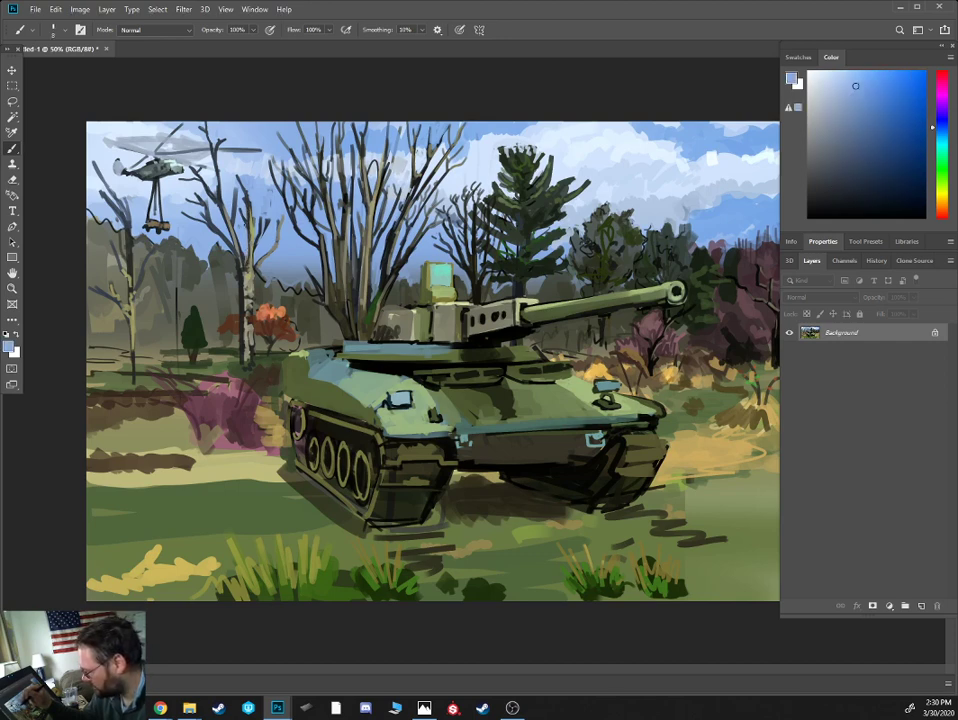
pyautogui.keyDown('alt'); pyautogui.click(254, 210); pyautogui.keyUp('alt')
pyautogui.moveTo(254, 217); pyautogui.dragTo(254, 247)
pyautogui.keyDown('alt'); pyautogui.click(257, 239); pyautogui.keyUp('alt')
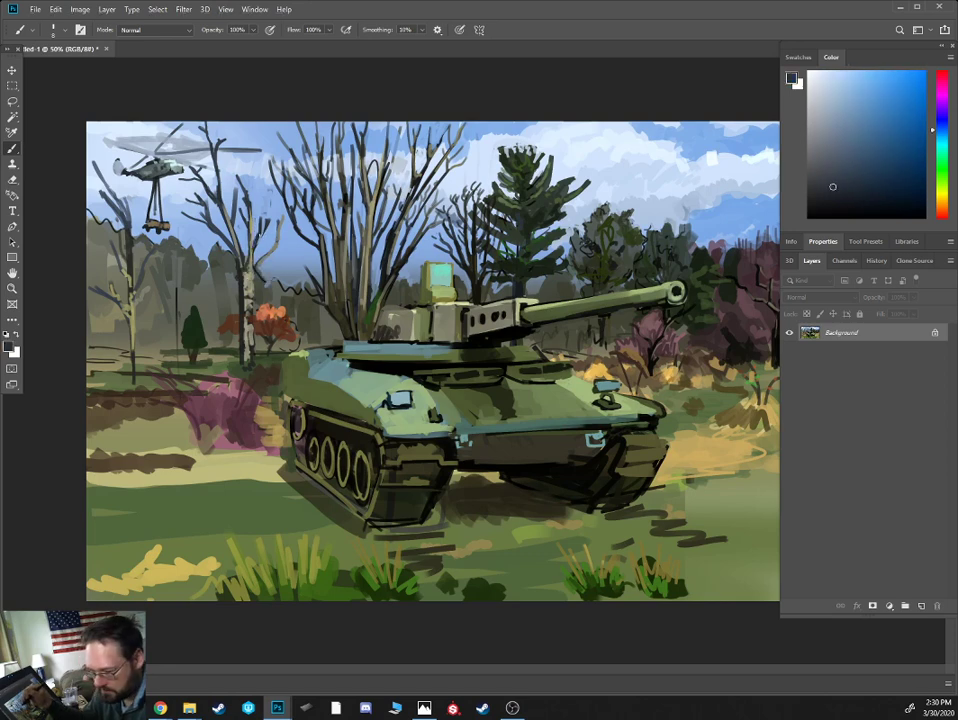
pyautogui.keyDown('alt'); pyautogui.click(195, 166); pyautogui.keyUp('alt')
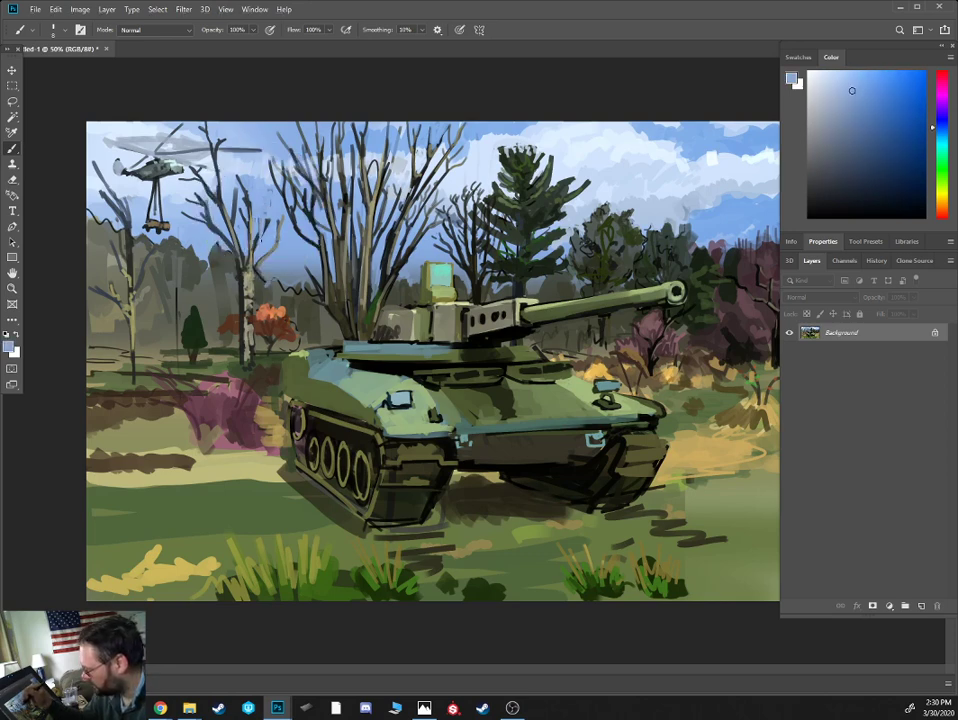
pyautogui.keyDown('alt'); pyautogui.click(192, 203); pyautogui.keyUp('alt')
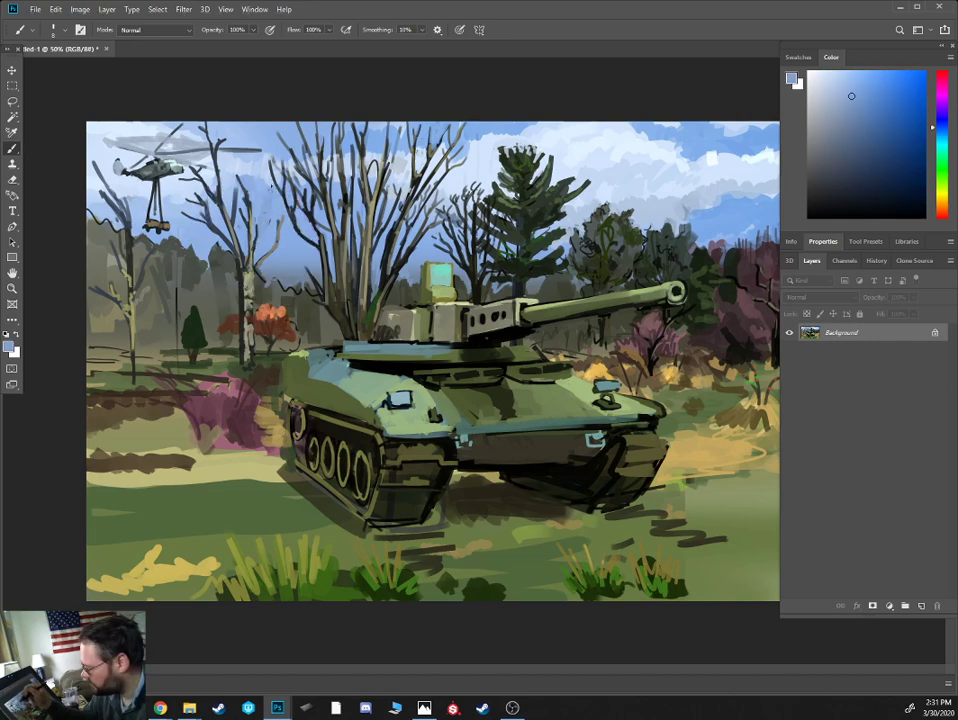
pyautogui.keyDown('alt'); pyautogui.click(189, 153); pyautogui.keyUp('alt')
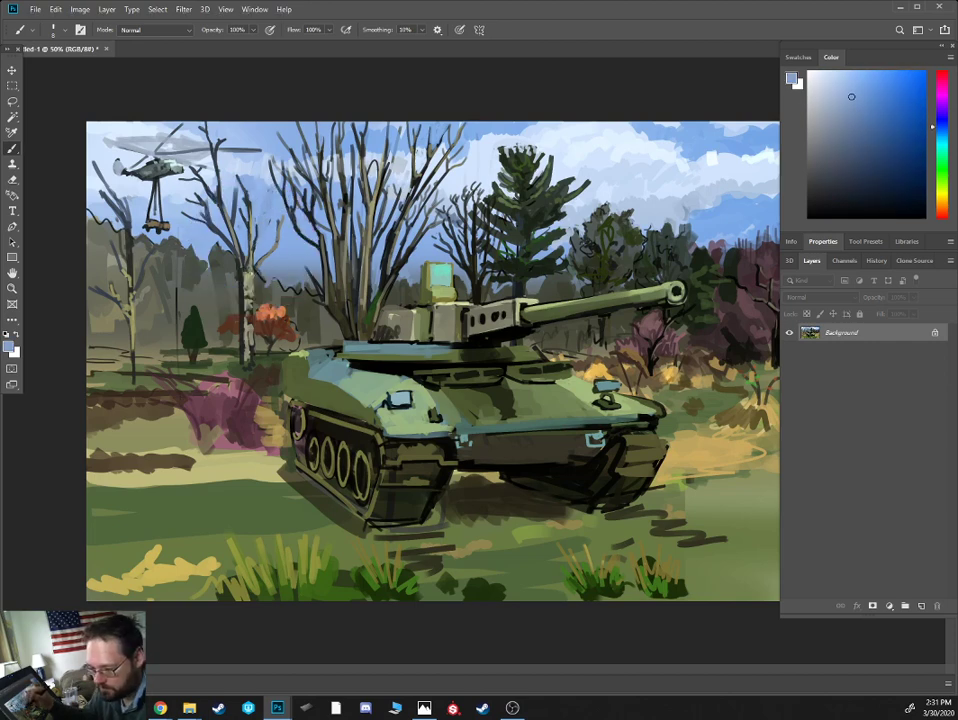
# - Rework the thin tree's trunk fork and side branch with sampled bark, grey and dark tones, reducing the brush to 7 px
pyautogui.keyDown('alt'); pyautogui.click(256, 255); pyautogui.keyUp('alt')
pyautogui.moveTo(257, 257)
pyautogui.mouseDown()
pyautogui.moveTo(265, 243)
pyautogui.moveTo(265, 263)
pyautogui.moveTo(286, 245)
pyautogui.moveTo(277, 215)
pyautogui.mouseUp()
pyautogui.keyDown('alt'); pyautogui.click(252, 274); pyautogui.keyUp('alt')
pyautogui.keyDown('alt'); pyautogui.click(274, 256); pyautogui.keyUp('alt')
pyautogui.keyDown('alt'); pyautogui.click(264, 254); pyautogui.keyUp('alt')
pyautogui.keyDown('alt'); pyautogui.click(200, 211); pyautogui.keyUp('alt')
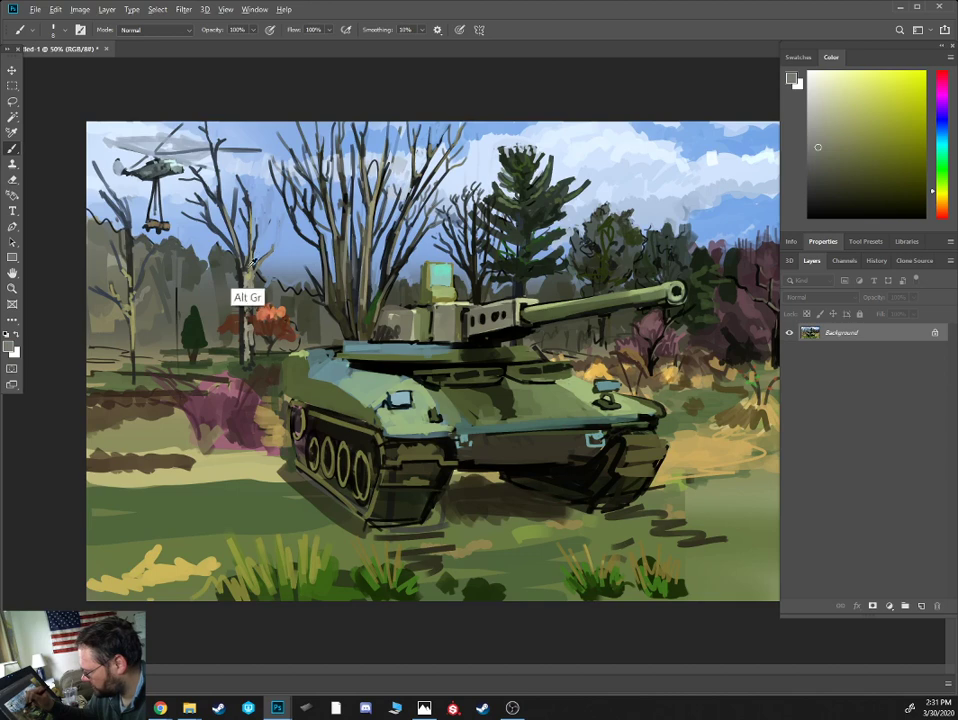
pyautogui.keyDown('alt'); pyautogui.click(185, 200); pyautogui.keyUp('alt')
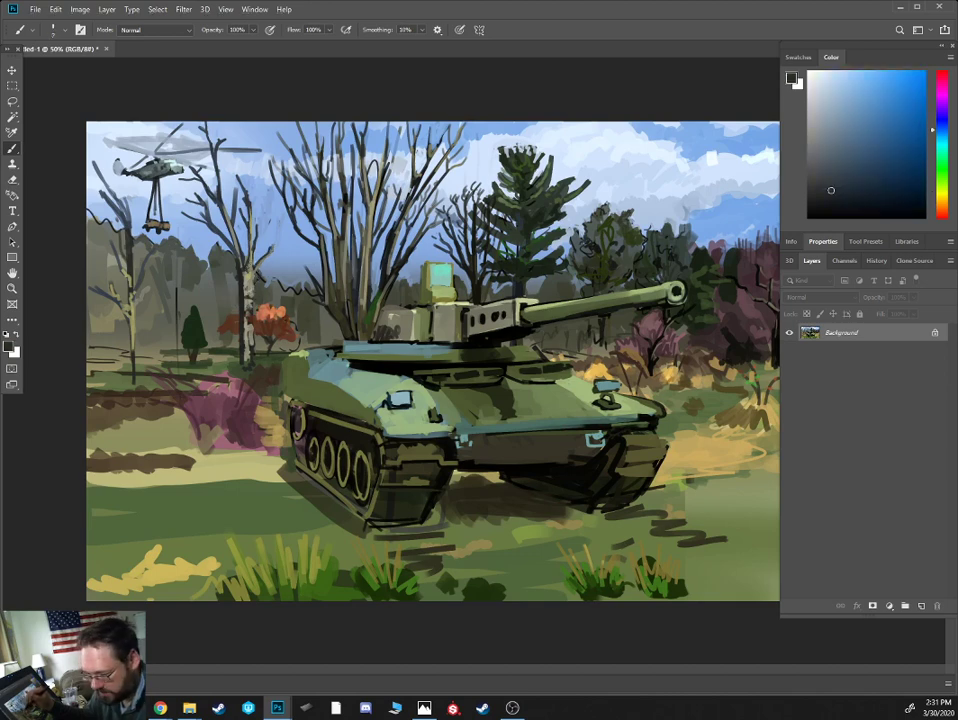
# - Paint out the dark outline along the distant tree line with sampled muted greys, enlarging the brush to 15 px
pyautogui.keyDown('alt'); pyautogui.click(195, 210); pyautogui.keyUp('alt')
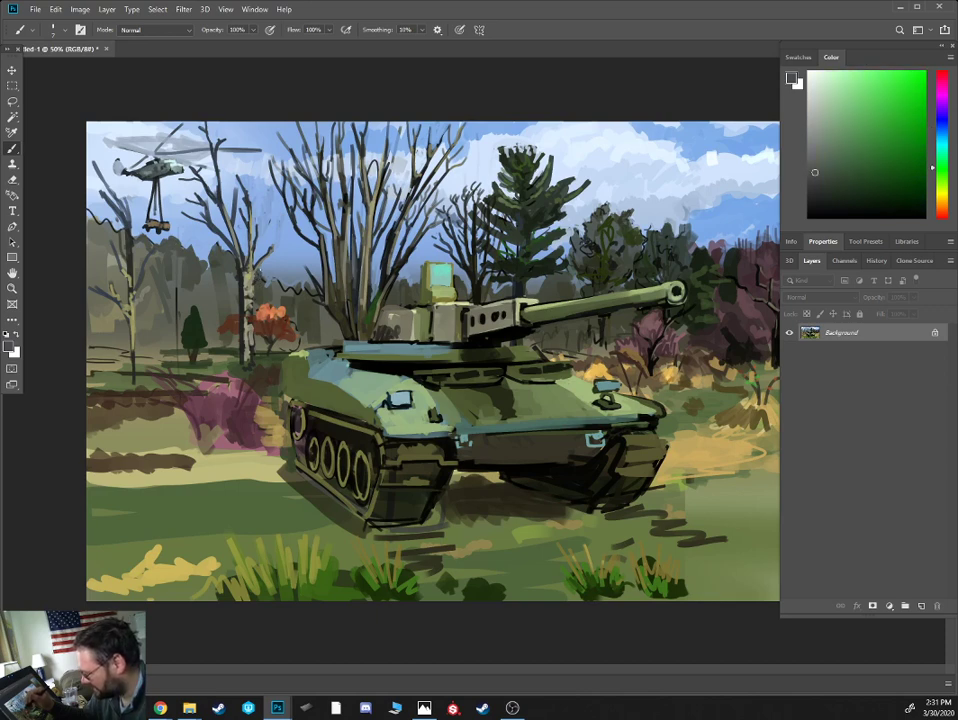
pyautogui.keyDown('alt'); pyautogui.click(206, 219); pyautogui.keyUp('alt')
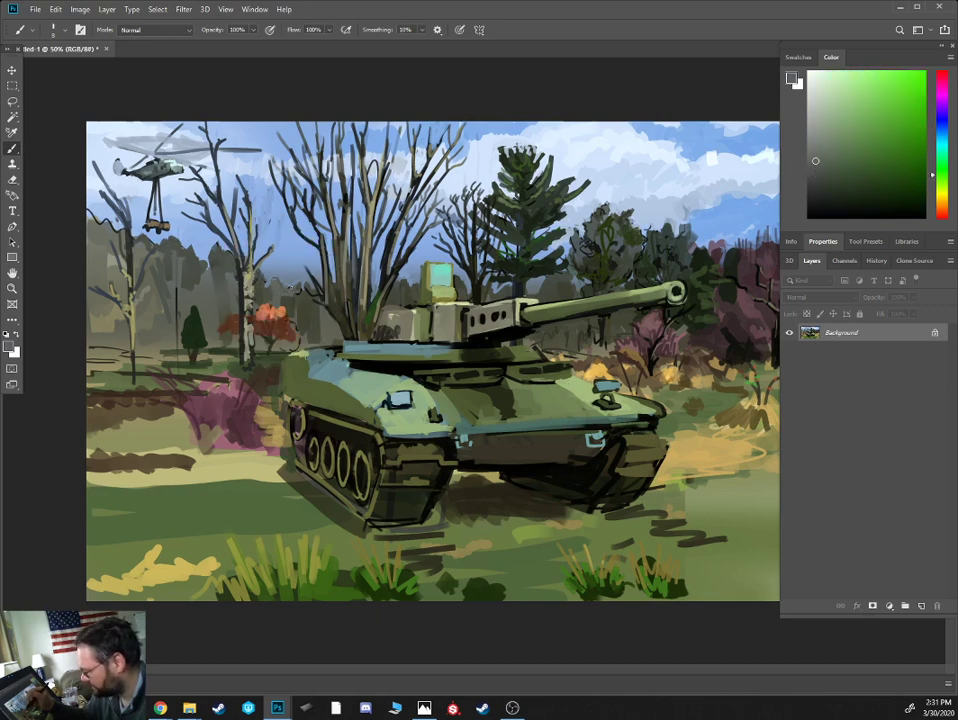
pyautogui.keyDown('alt'); pyautogui.click(83, 182); pyautogui.keyUp('alt')
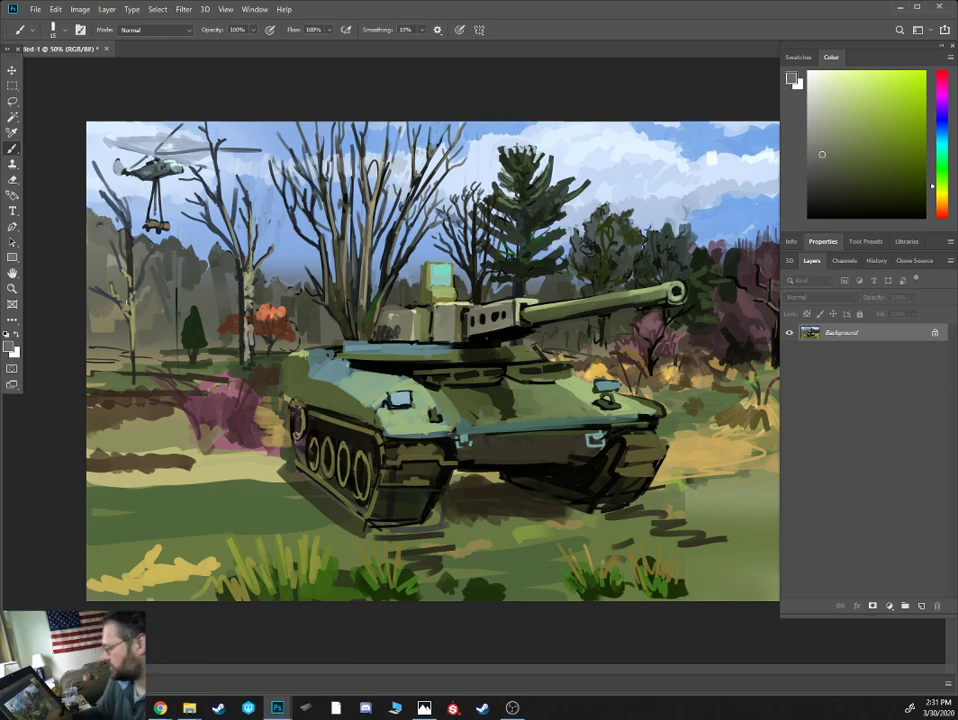
# - Glaze sampled sky blues over the sky around the large bare tree, using 40% opacity and a brush enlarged to 60 px
pyautogui.keyDown('alt'); pyautogui.click(203, 173); pyautogui.keyUp('alt')
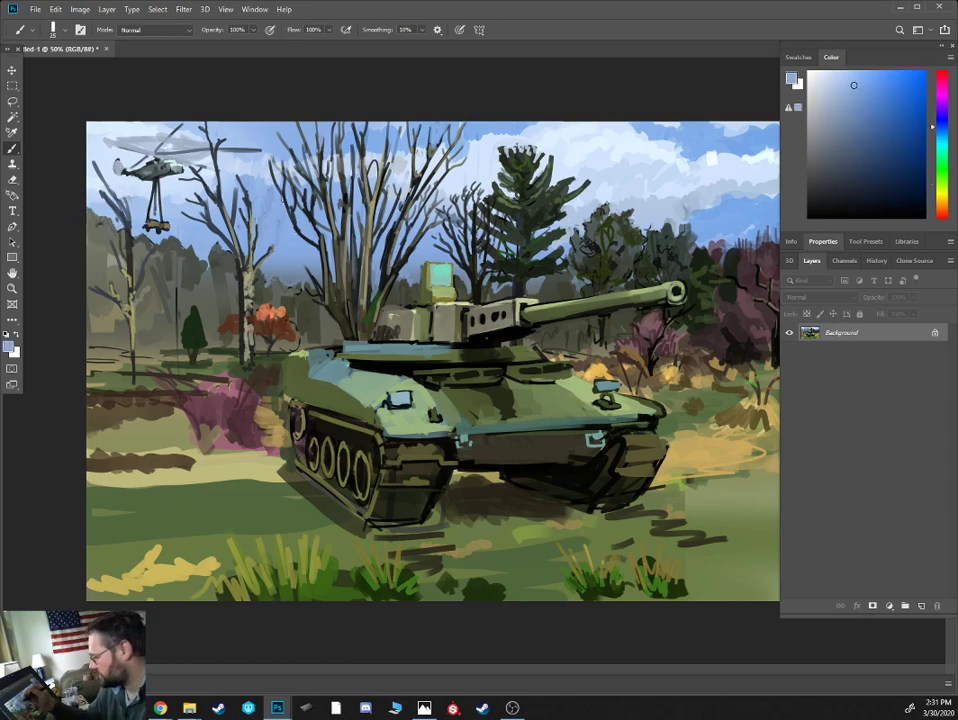
pyautogui.hotkey('ctrl', '-')
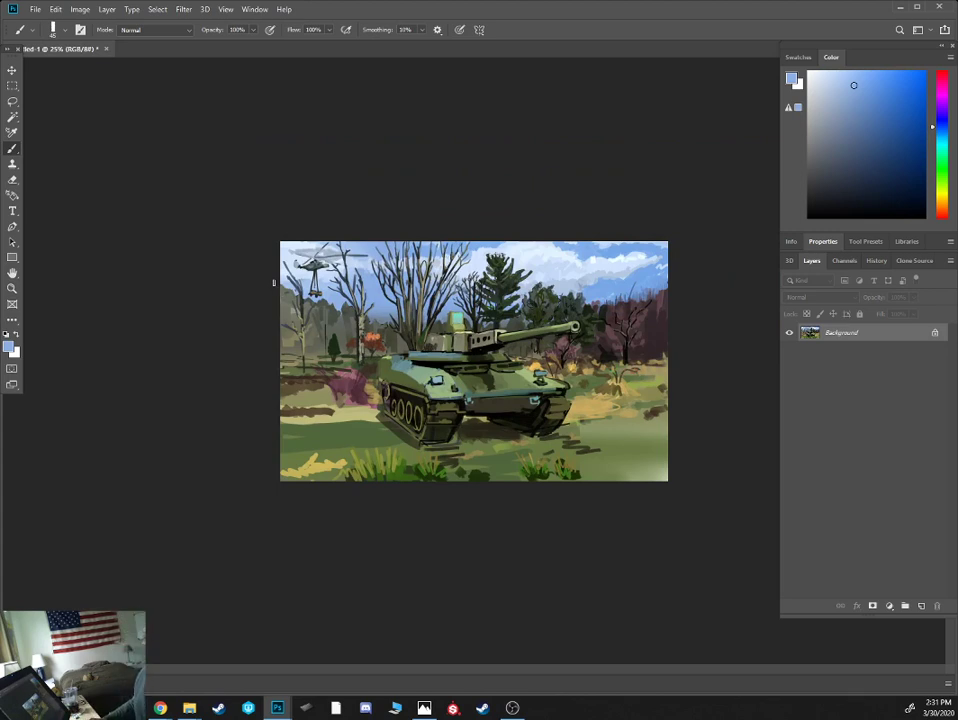
pyautogui.hotkey('ctrl', '+')
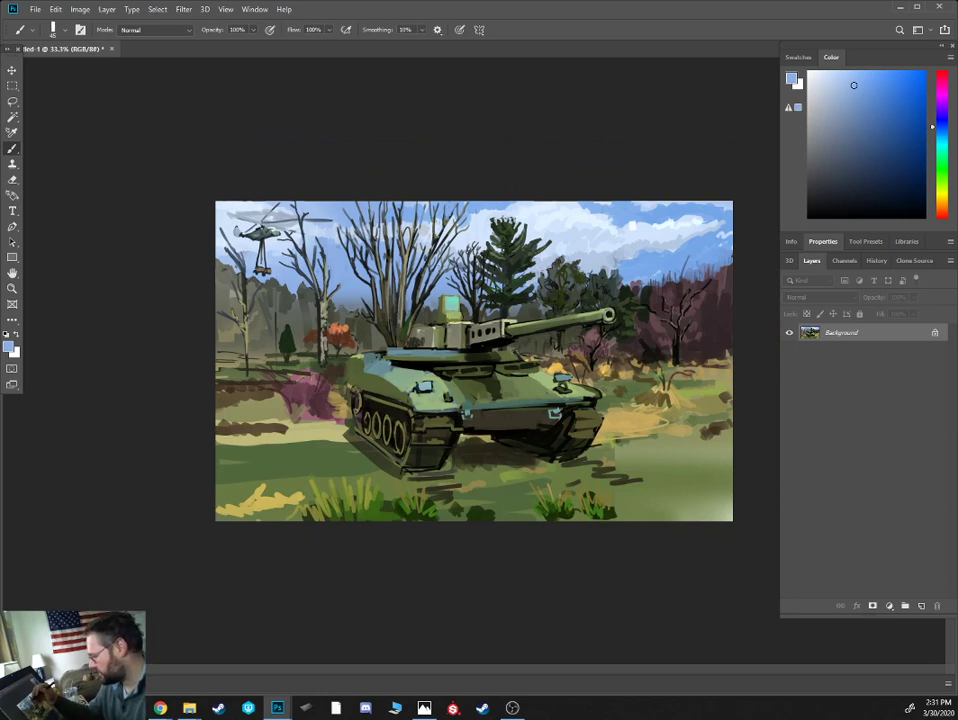
pyautogui.press('4')
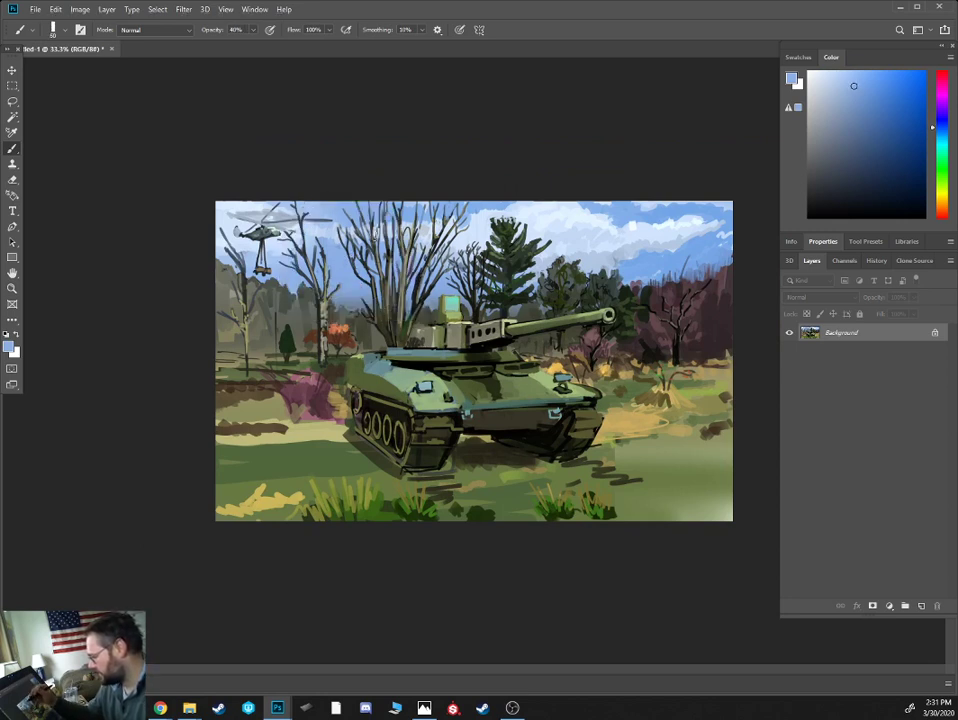
pyautogui.keyDown('alt'); pyautogui.click(272, 171); pyautogui.keyUp('alt')
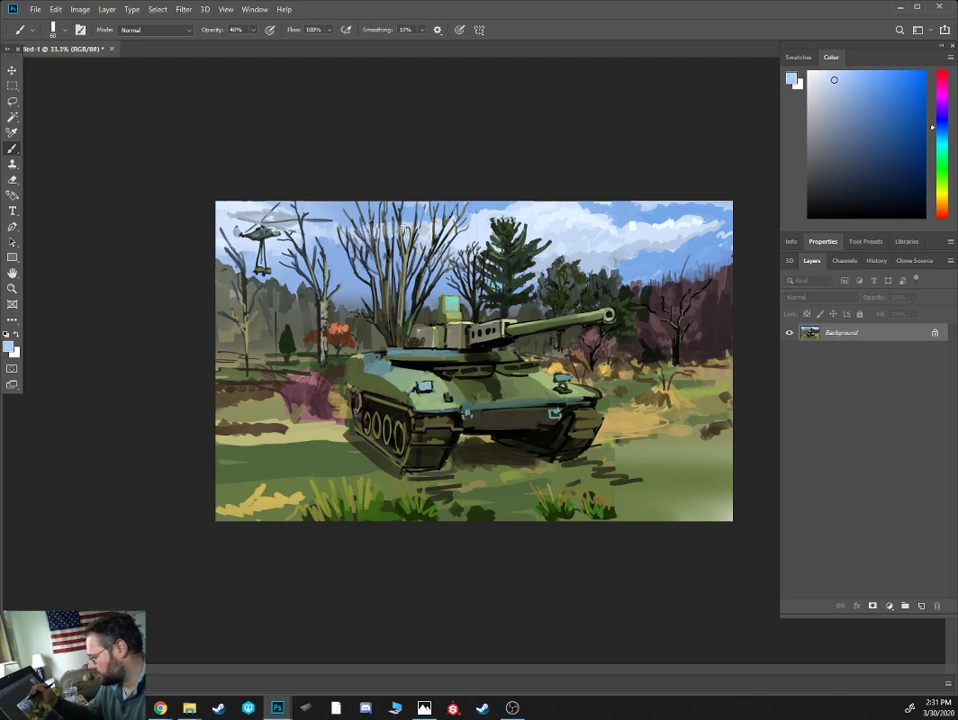
pyautogui.keyDown('alt'); pyautogui.click(292, 172); pyautogui.keyUp('alt')
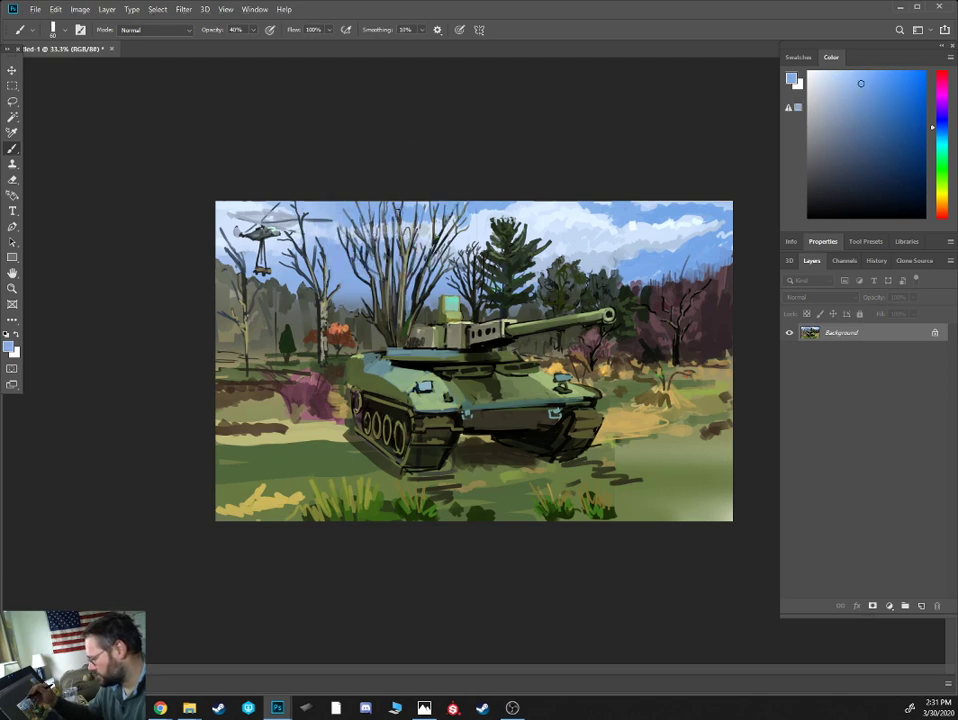
# - Blend the pale cloud patches between the large bare tree's upper branches with sampled greys and blues, reducing the brush to 45 px
pyautogui.keyDown('alt'); pyautogui.click(424, 240); pyautogui.keyUp('alt')
pyautogui.moveTo(434, 241); pyautogui.dragTo(443, 236)
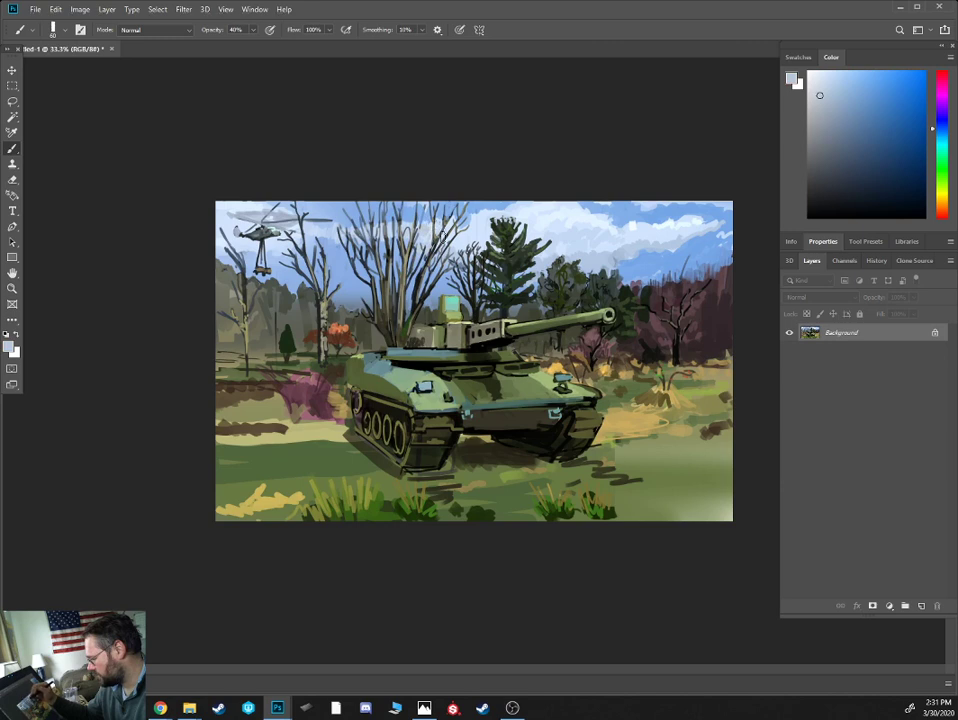
pyautogui.keyDown('alt'); pyautogui.click(438, 240); pyautogui.keyUp('alt')
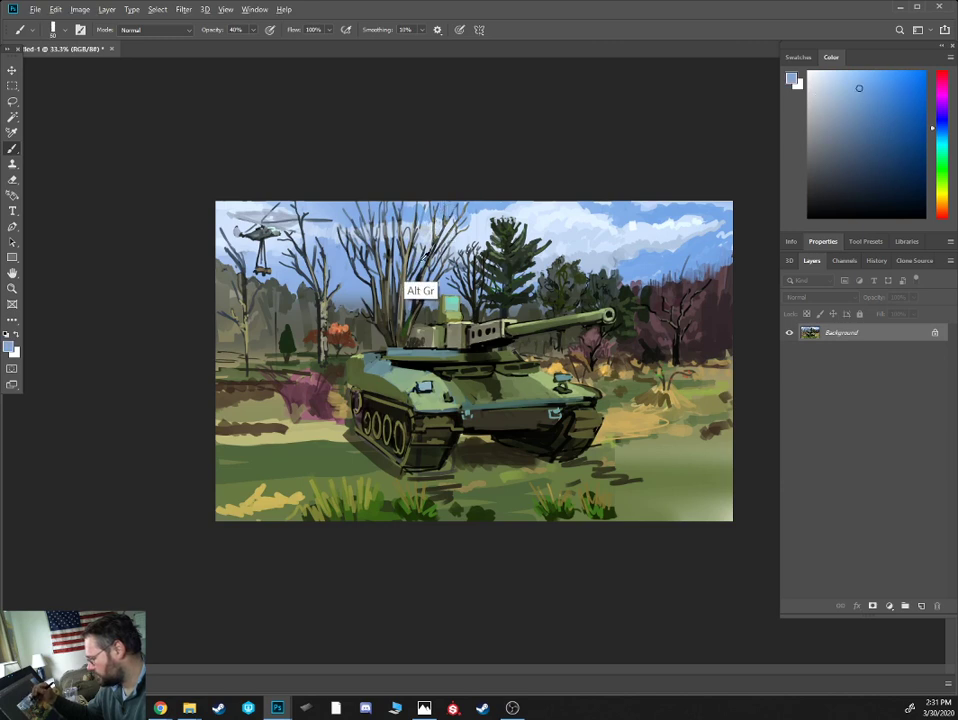
pyautogui.keyDown('alt'); pyautogui.click(400, 248); pyautogui.keyUp('alt')
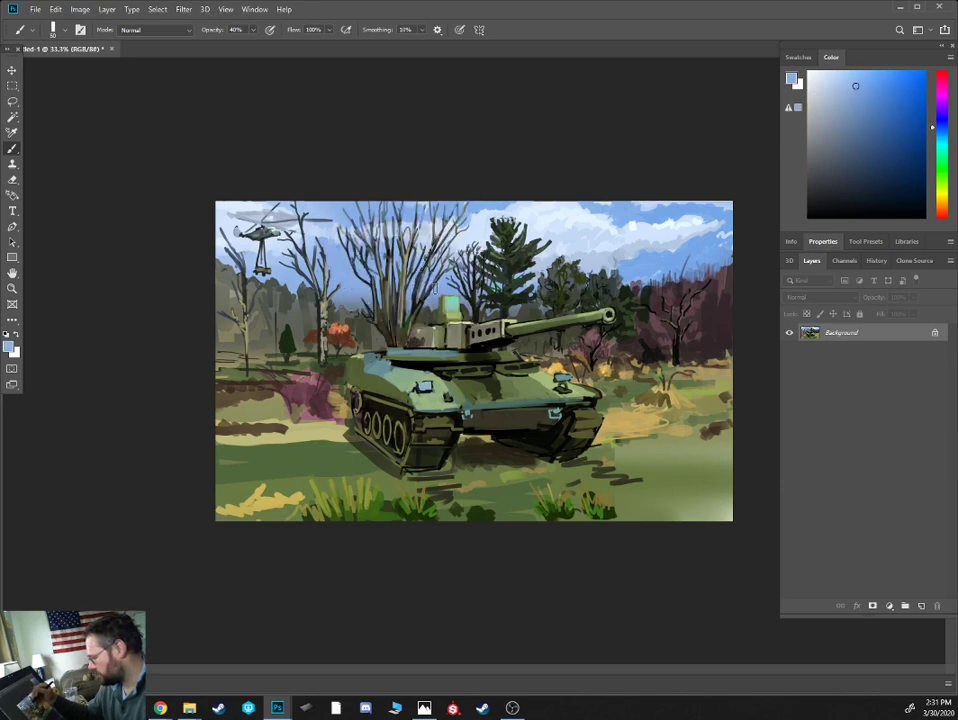
pyautogui.keyDown('alt'); pyautogui.click(400, 250); pyautogui.keyUp('alt')
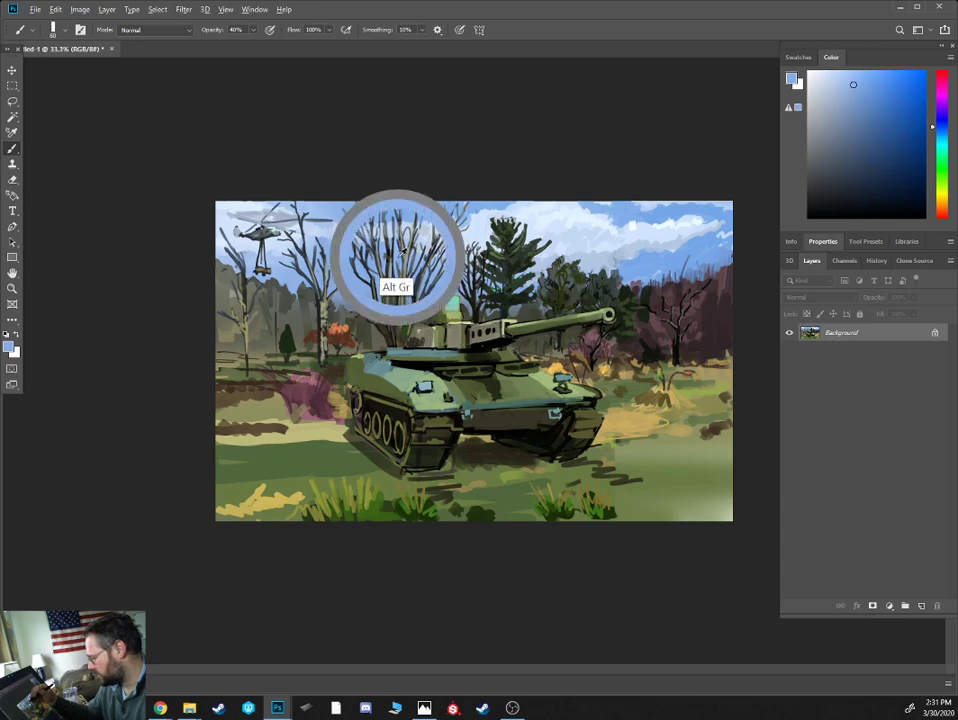
pyautogui.keyDown('alt'); pyautogui.click(383, 240); pyautogui.keyUp('alt')
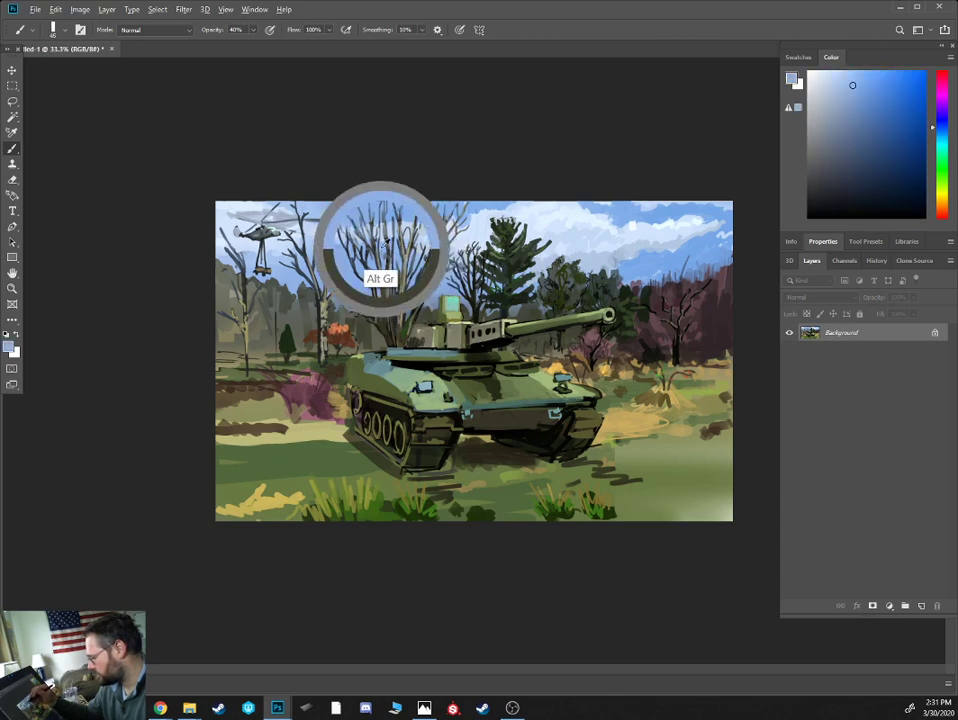
pyautogui.keyDown('alt'); pyautogui.click(428, 233); pyautogui.keyUp('alt')
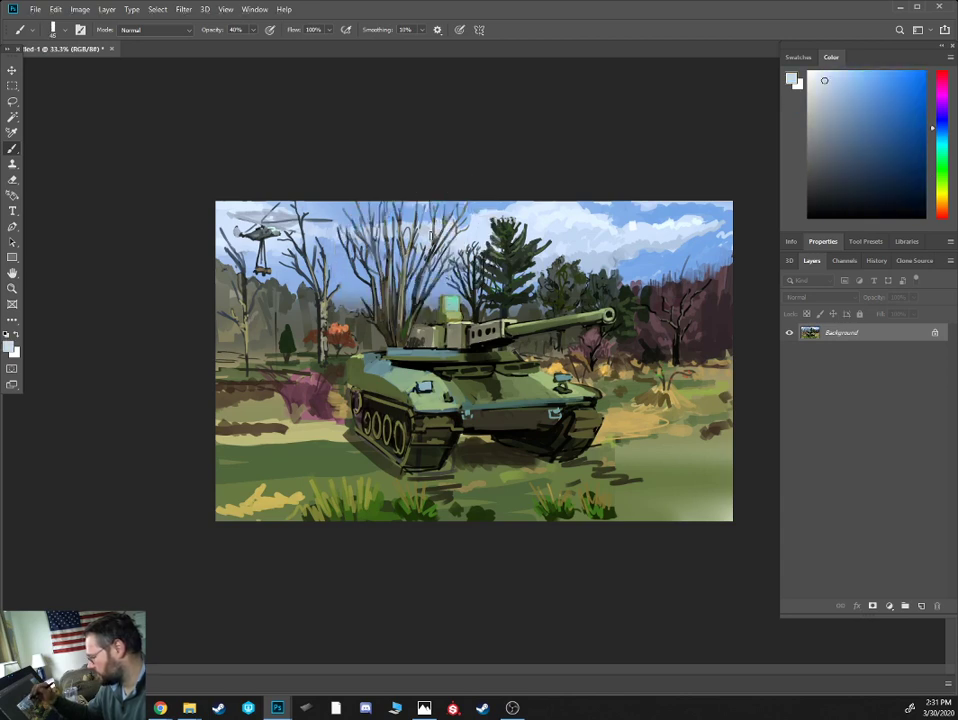
# - Soften the sky behind the large bare tree's trunks with sampled blues at 40% opacity, reducing the brush to 35 px
pyautogui.keyDown('alt'); pyautogui.click(337, 205); pyautogui.keyUp('alt')
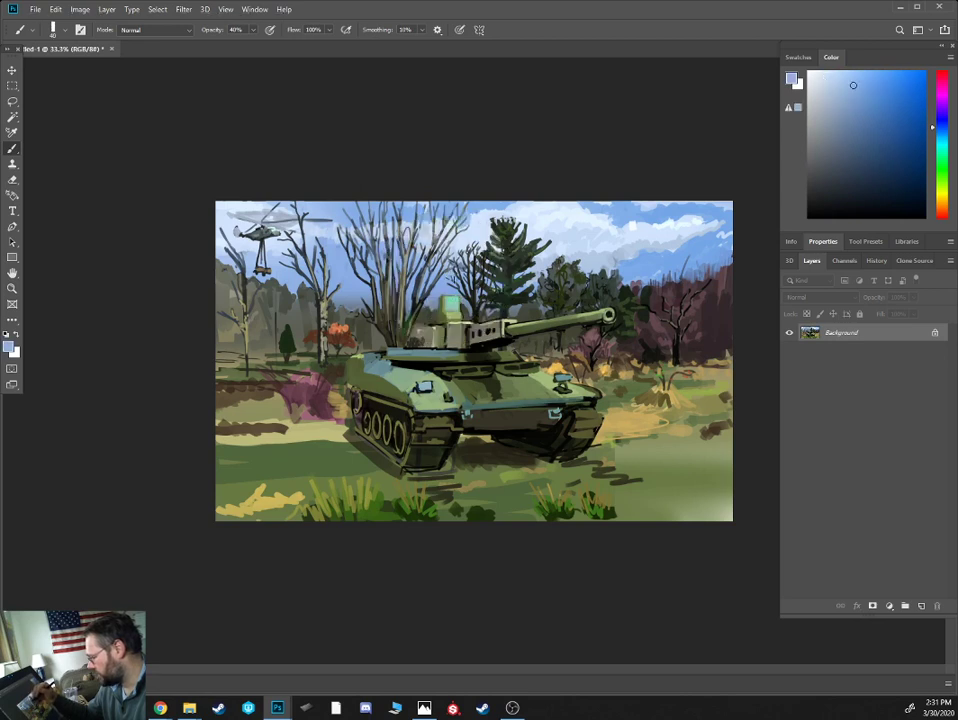
pyautogui.keyDown('alt'); pyautogui.click(314, 220); pyautogui.keyUp('alt')
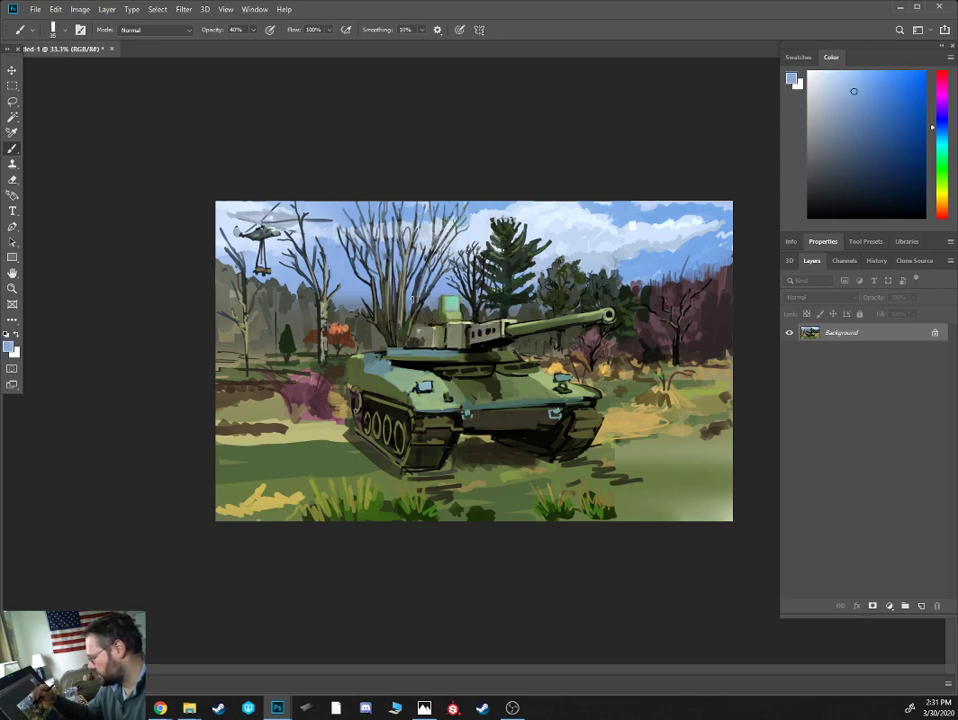
pyautogui.keyDown('alt'); pyautogui.click(410, 297); pyautogui.keyUp('alt')
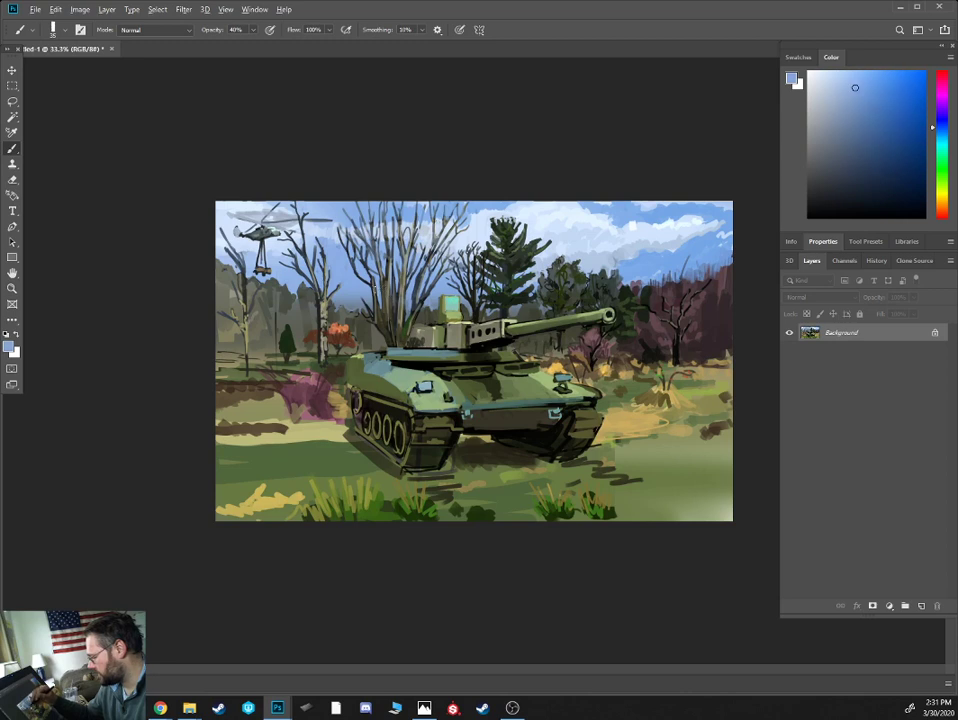
pyautogui.keyDown('alt'); pyautogui.click(276, 242); pyautogui.keyUp('alt')
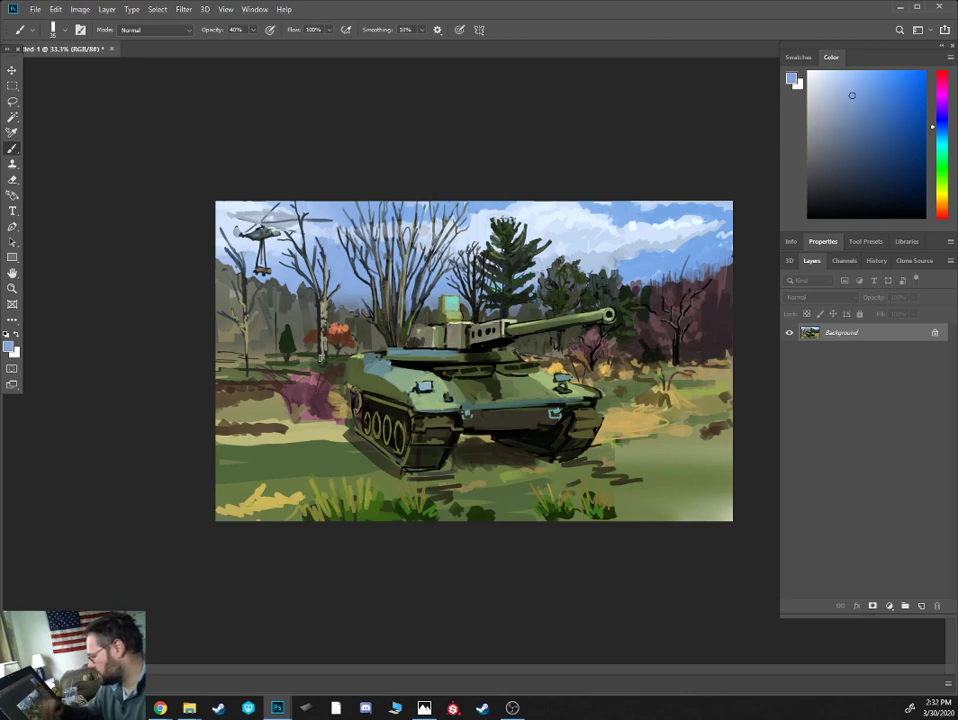
pyautogui.keyDown('alt'); pyautogui.click(326, 219); pyautogui.keyUp('alt')
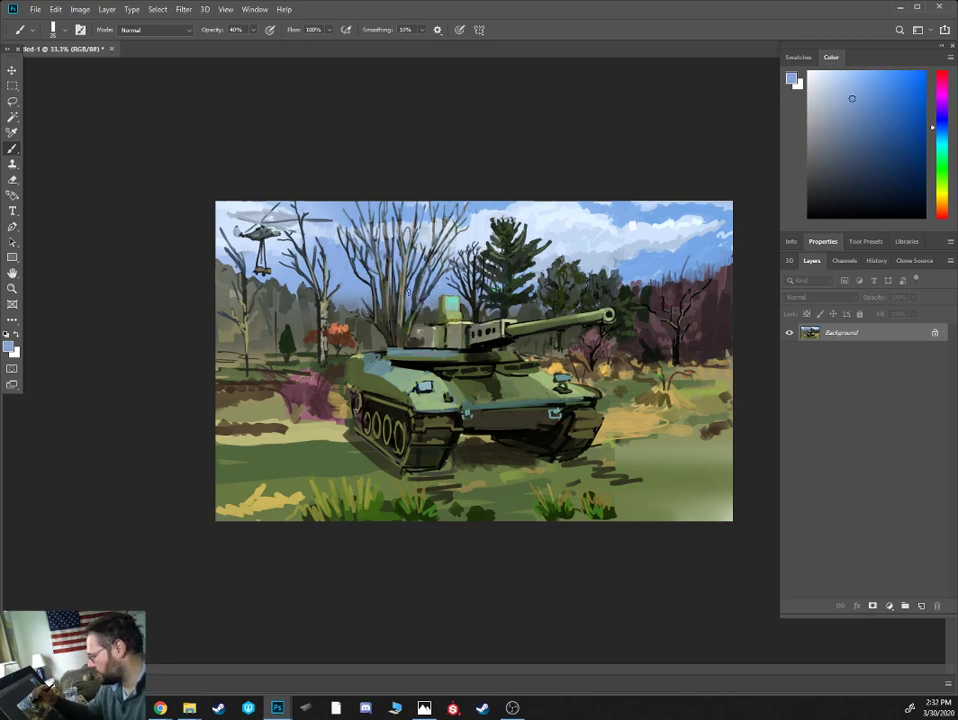
pyautogui.keyDown('alt'); pyautogui.click(420, 262); pyautogui.keyUp('alt')
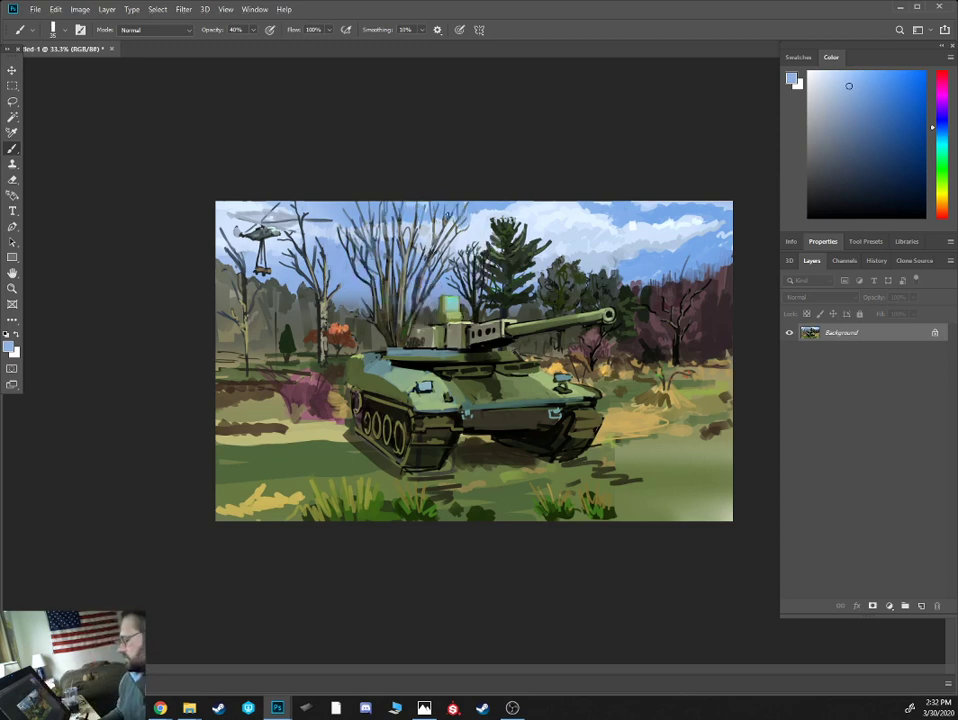
# - Touch up the large bare tree's base, the sky by the helicopter and the purple thicket with sampled tones at 40% opacity
pyautogui.keyDown('alt'); pyautogui.click(370, 332); pyautogui.keyUp('alt')
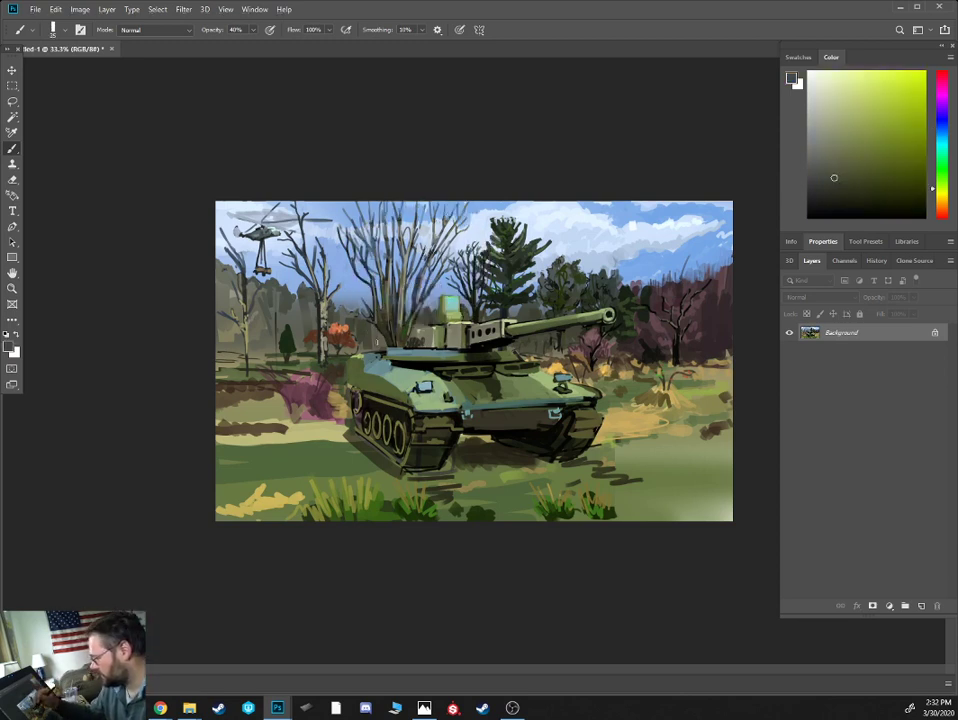
pyautogui.keyDown('alt'); pyautogui.click(357, 333); pyautogui.keyUp('alt')
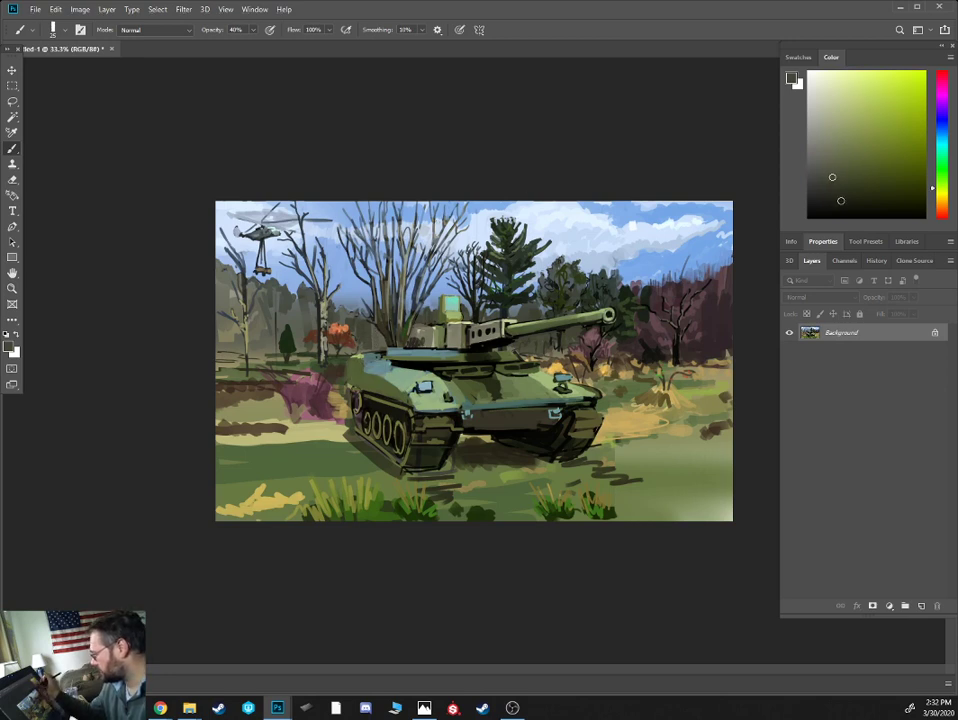
pyautogui.click(841, 200)
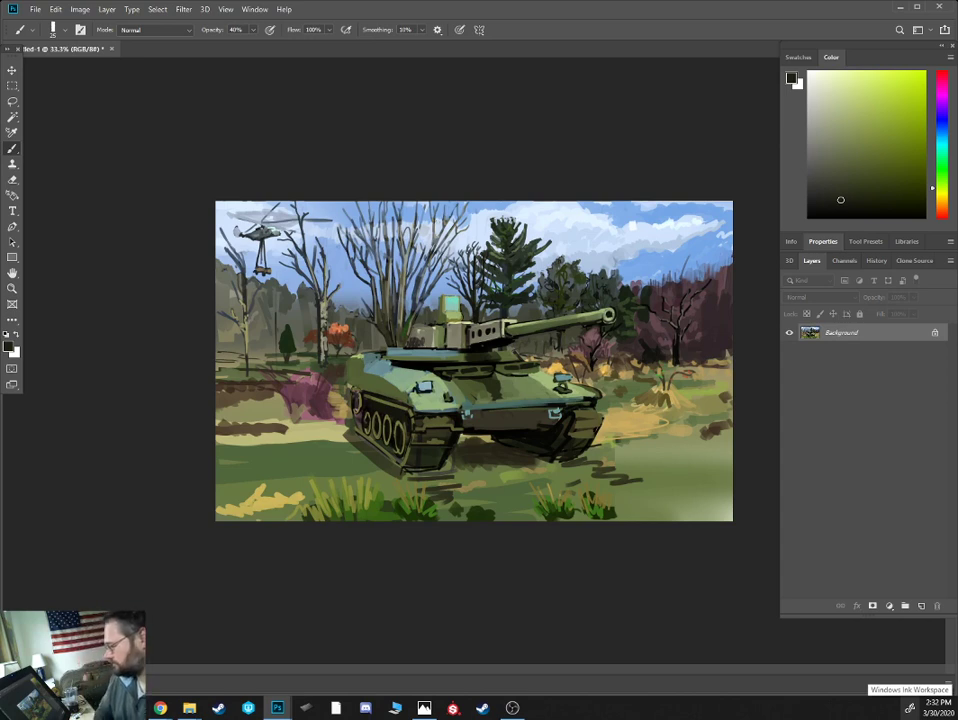
pyautogui.keyDown('alt'); pyautogui.click(282, 233); pyautogui.keyUp('alt')
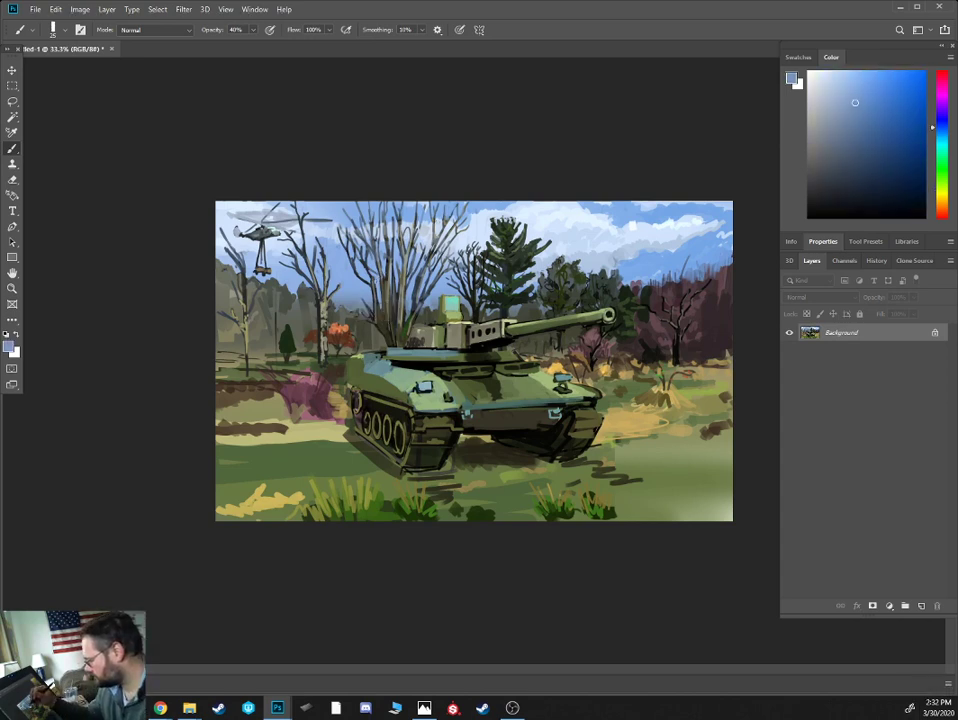
pyautogui.keyDown('alt'); pyautogui.click(281, 221); pyautogui.keyUp('alt')
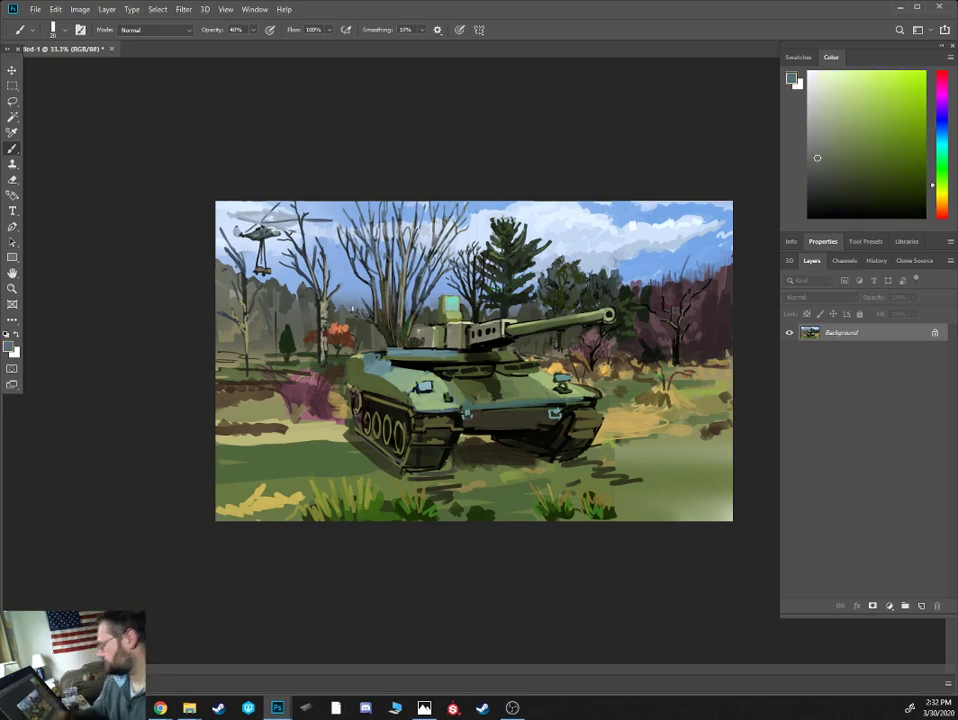
pyautogui.keyDown('alt'); pyautogui.click(692, 330); pyautogui.keyUp('alt')
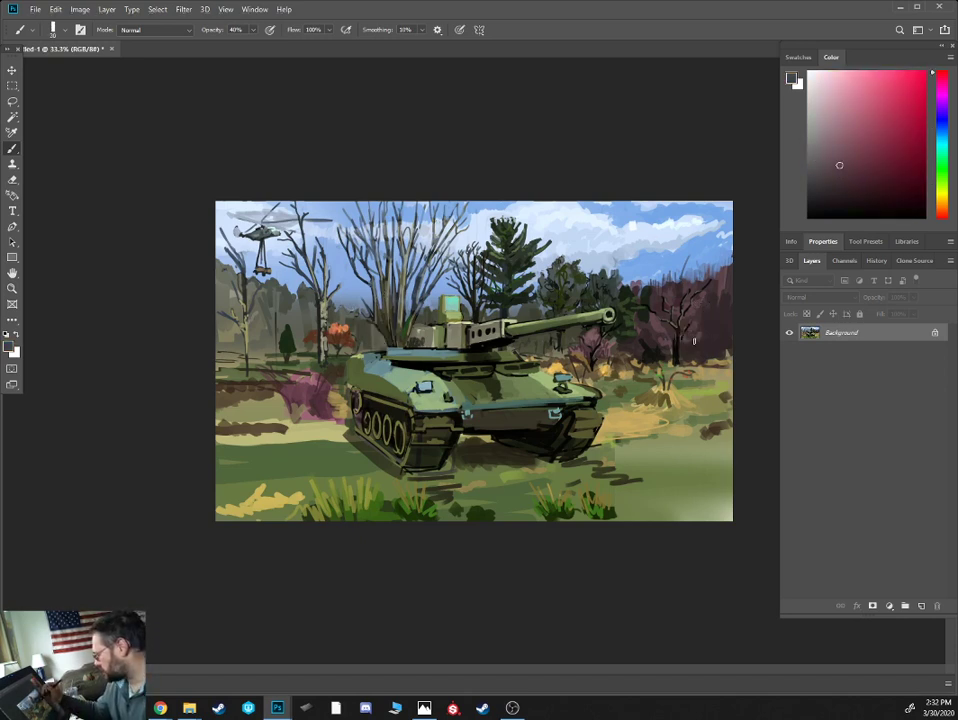
# - Rework the dry grass clump beyond the tank with sampled tan, olive and dark brown strokes at 100% opacity, using a 9 to 15 px brush
pyautogui.keyDown('alt'); pyautogui.click(502, 318); pyautogui.keyUp('alt')
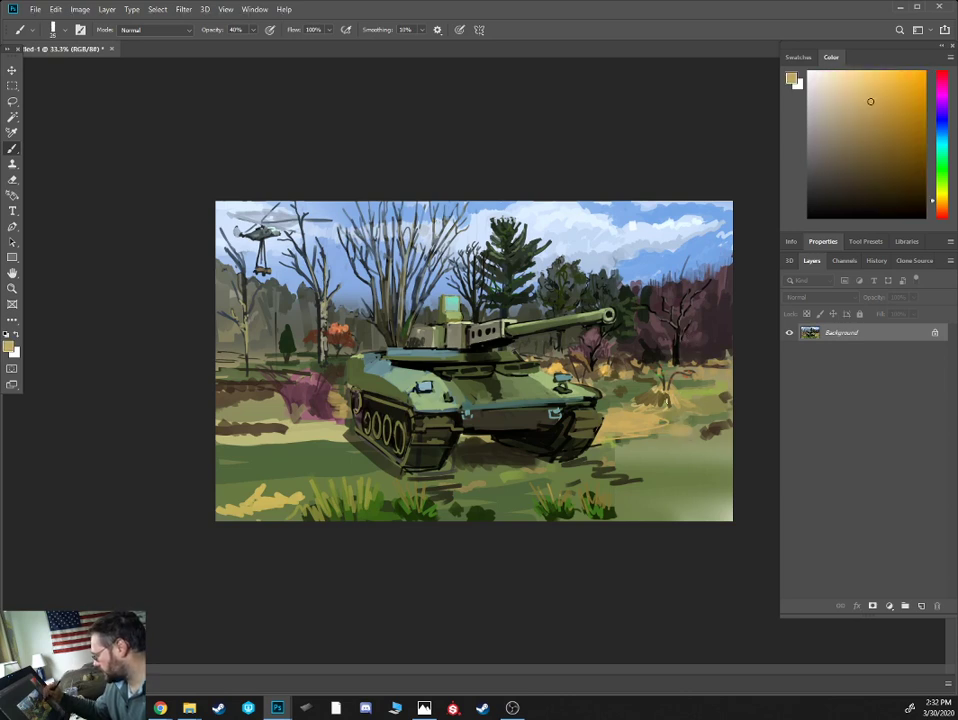
pyautogui.press('[')
pyautogui.keyDown('alt'); pyautogui.click(640, 424); pyautogui.keyUp('alt')
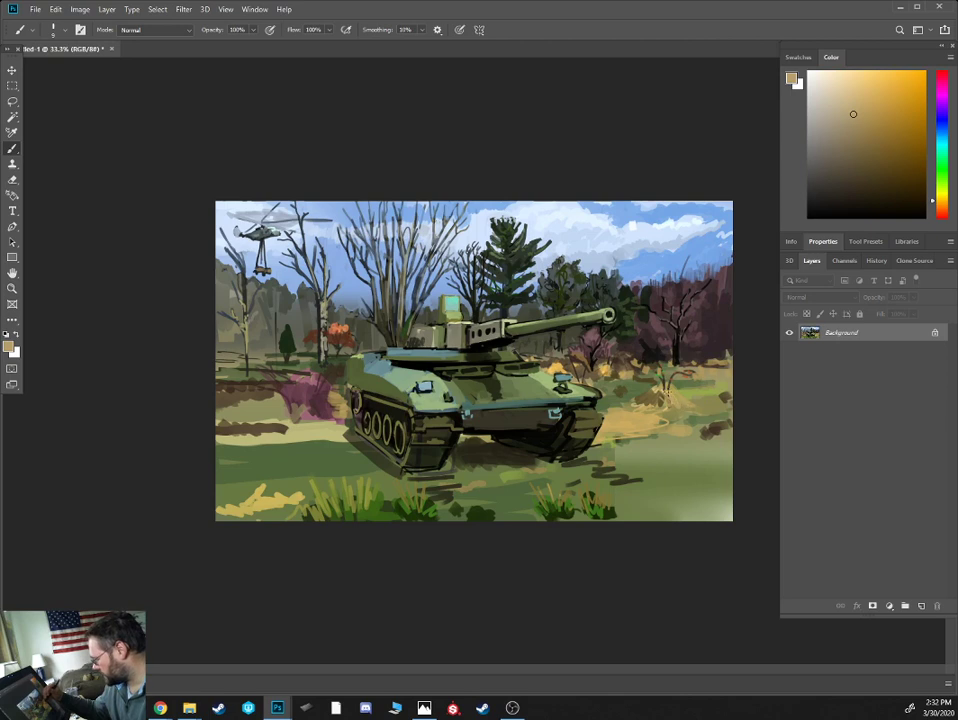
pyautogui.keyDown('alt'); pyautogui.click(665, 383); pyautogui.keyUp('alt')
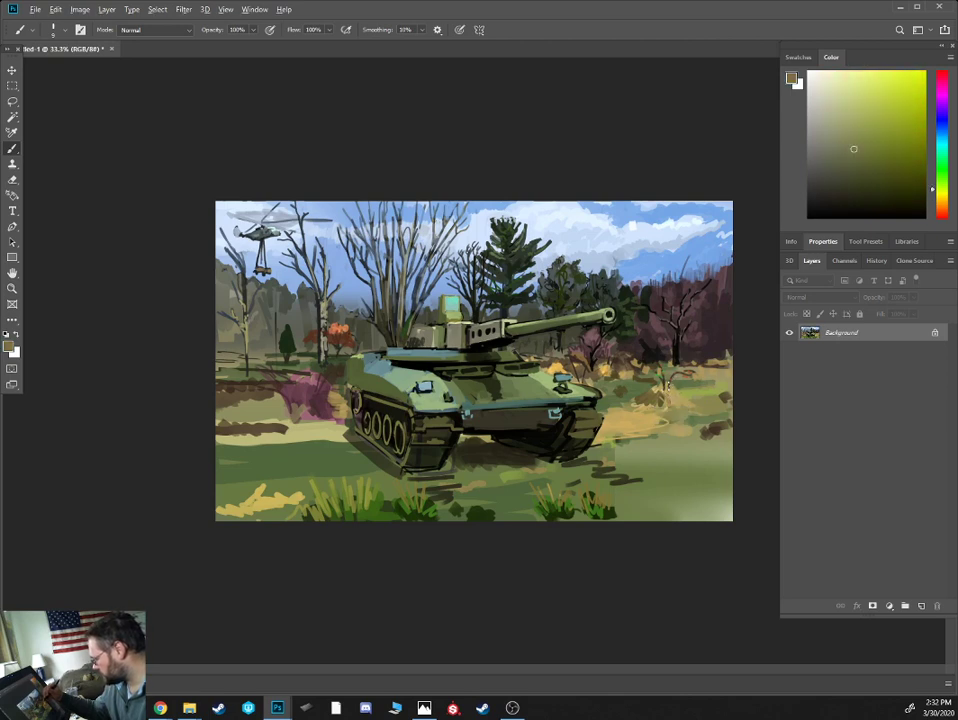
pyautogui.moveTo(662, 385); pyautogui.dragTo(661, 401)
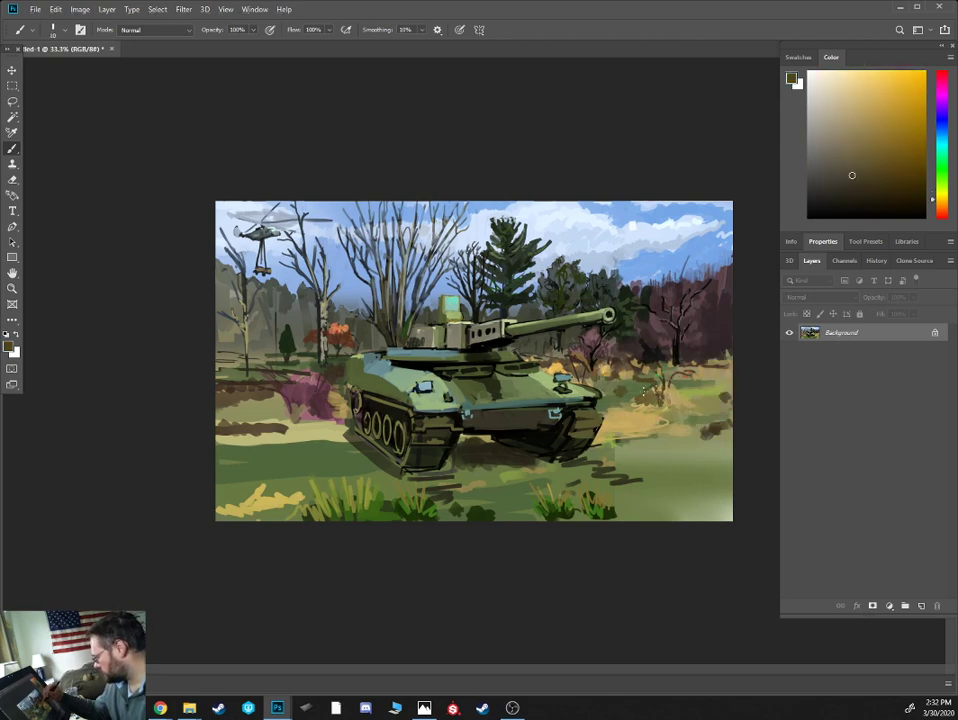
pyautogui.click(842, 196)
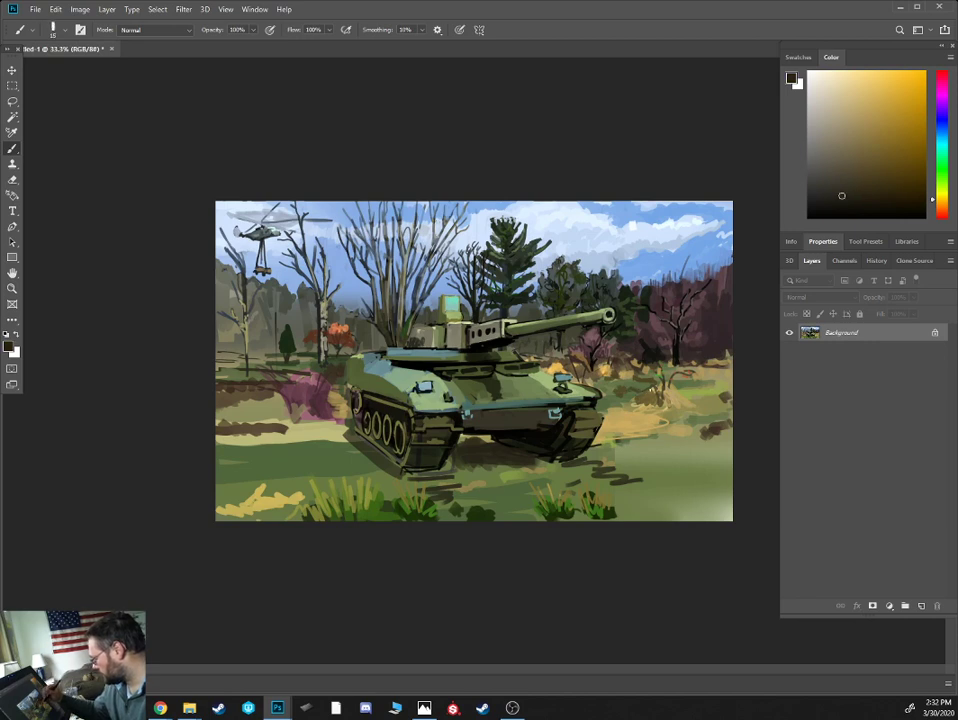
# - Repaint the fender edge and upper treads of the track below the gun barrel with sampled greens, using a 20 px brush
pyautogui.keyDown('alt'); pyautogui.click(454, 333); pyautogui.keyUp('alt')
pyautogui.press(']')
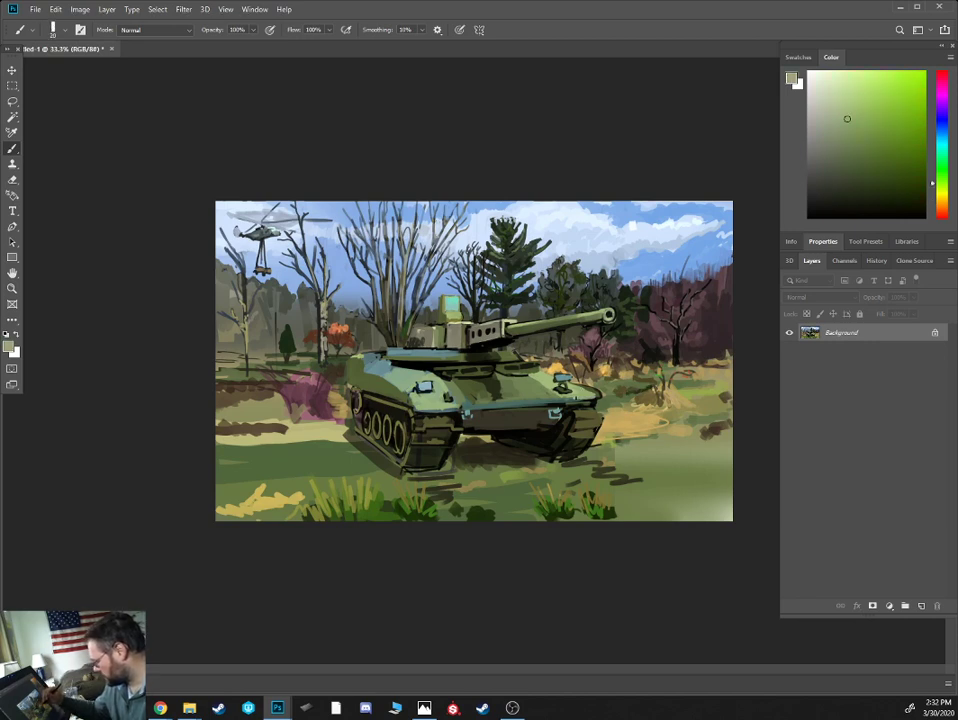
pyautogui.keyDown('alt'); pyautogui.click(562, 399); pyautogui.keyUp('alt')
pyautogui.moveTo(572, 400)
pyautogui.mouseDown()
pyautogui.moveTo(598, 393)
pyautogui.moveTo(599, 418)
pyautogui.mouseUp()
pyautogui.keyDown('alt'); pyautogui.click(582, 420); pyautogui.keyUp('alt')
pyautogui.keyDown('alt'); pyautogui.click(571, 416); pyautogui.keyUp('alt')
pyautogui.keyDown('alt'); pyautogui.click(440, 311); pyautogui.keyUp('alt')
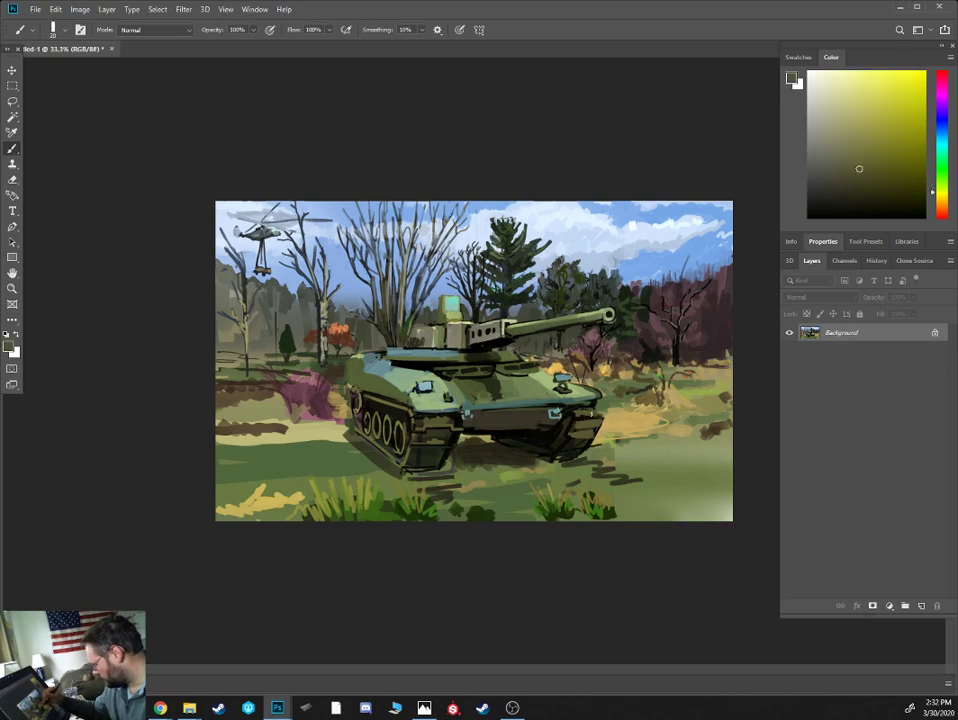
# - Redraw the tread lines of the track below the gun barrel with sampled near-black and olive tones, using a 10 to 15 px brush
pyautogui.keyDown('alt'); pyautogui.click(585, 418); pyautogui.keyUp('alt')
pyautogui.moveTo(584, 410)
pyautogui.mouseDown()
pyautogui.moveTo(598, 405)
pyautogui.moveTo(597, 418)
pyautogui.mouseUp()
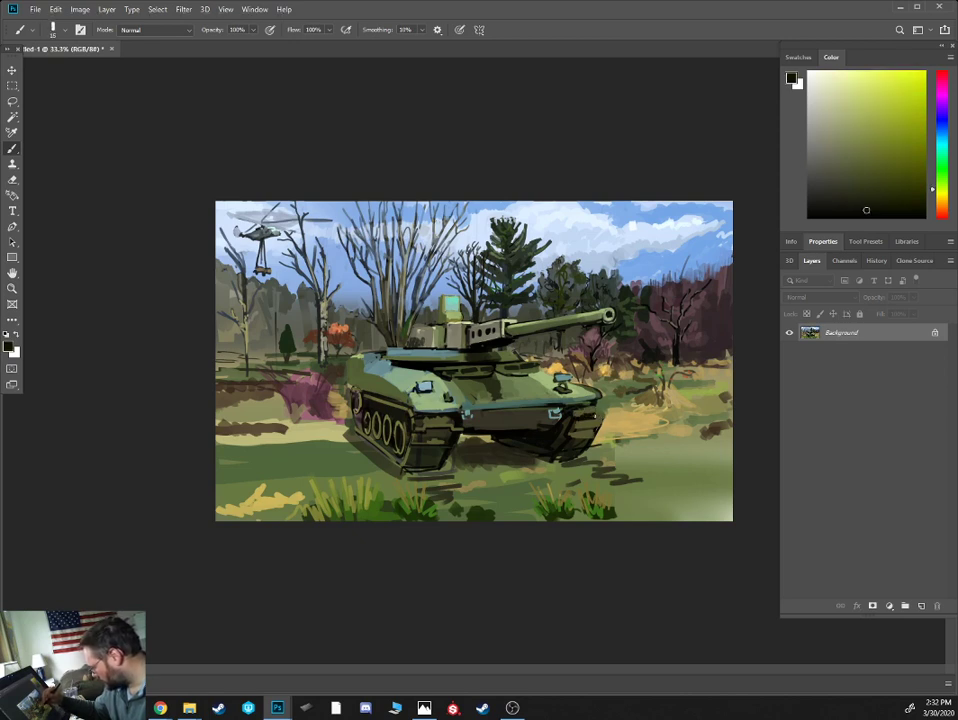
pyautogui.keyDown('alt'); pyautogui.click(596, 415); pyautogui.keyUp('alt')
pyautogui.press('[')
pyautogui.keyDown('alt'); pyautogui.click(440, 313); pyautogui.keyUp('alt')
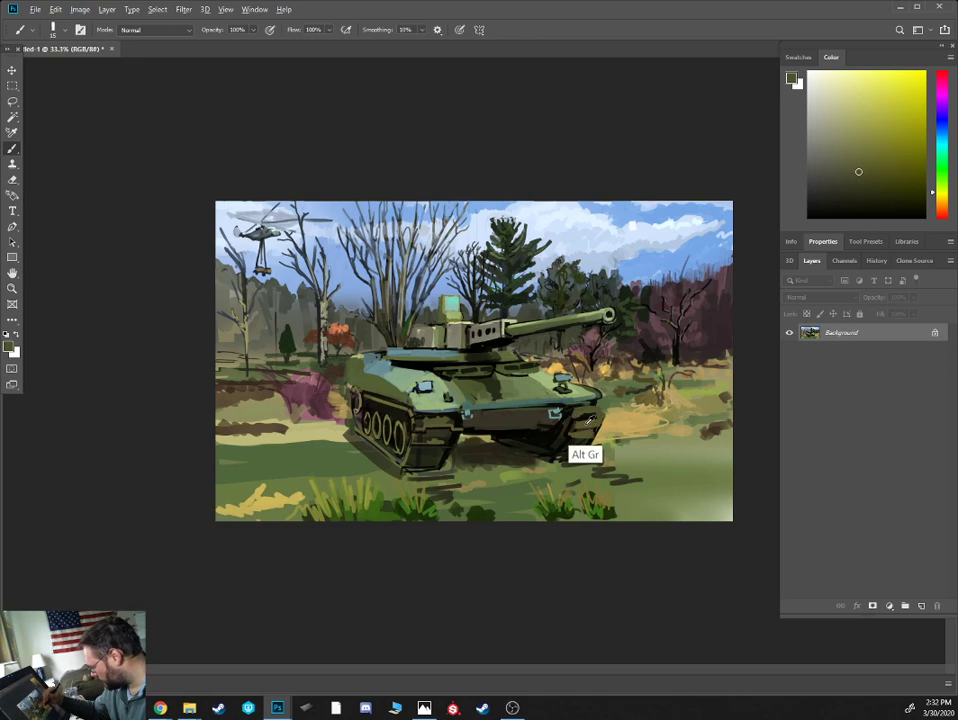
pyautogui.keyDown('alt'); pyautogui.click(429, 318); pyautogui.keyUp('alt')
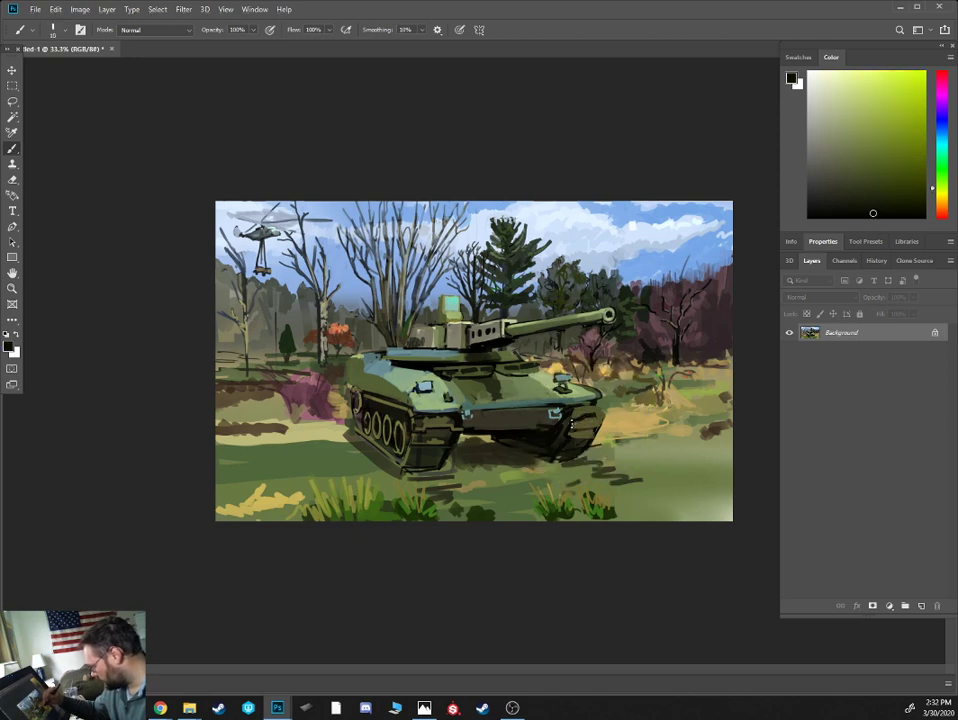
pyautogui.moveTo(431, 320)
pyautogui.mouseDown()
pyautogui.moveTo(450, 321)
pyautogui.moveTo(428, 327)
pyautogui.mouseUp()
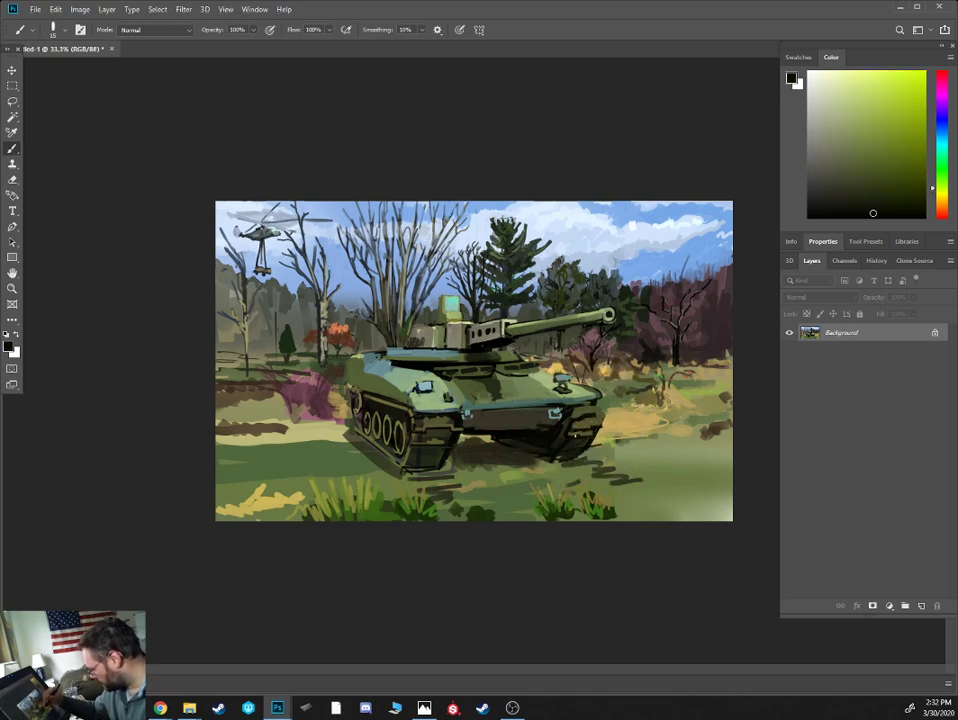
pyautogui.keyDown('alt'); pyautogui.click(424, 328); pyautogui.keyUp('alt')
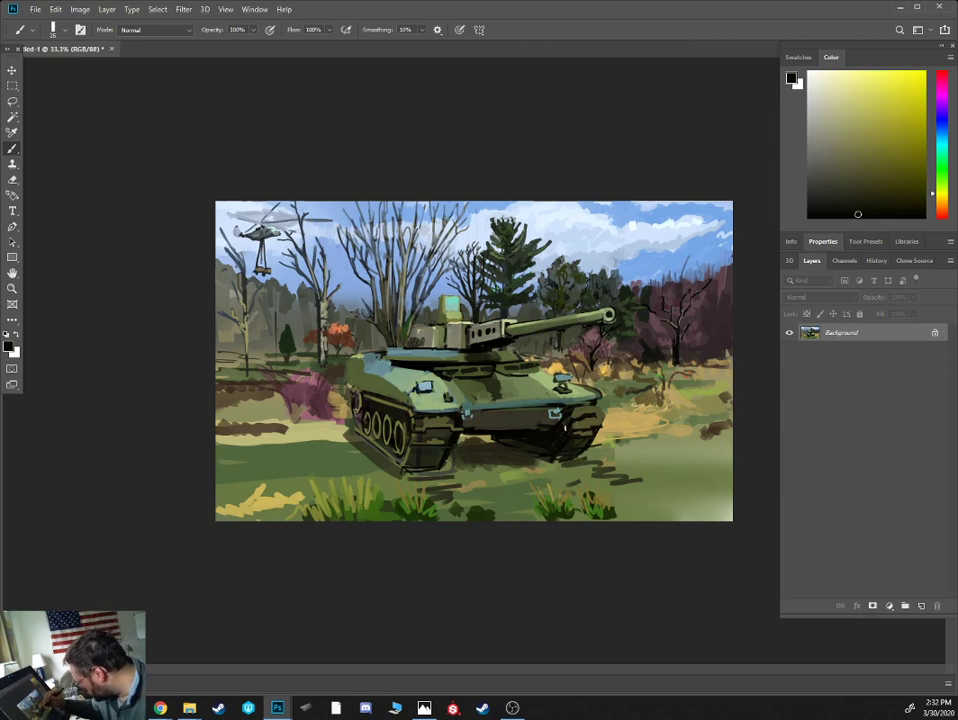
# - Darken the inner side and lower treads of the track below the gun barrel with sampled blacks and olives, using a 25 to 35 px brush
pyautogui.moveTo(517, 445); pyautogui.dragTo(553, 458)
pyautogui.keyDown('alt'); pyautogui.click(597, 441); pyautogui.keyUp('alt')
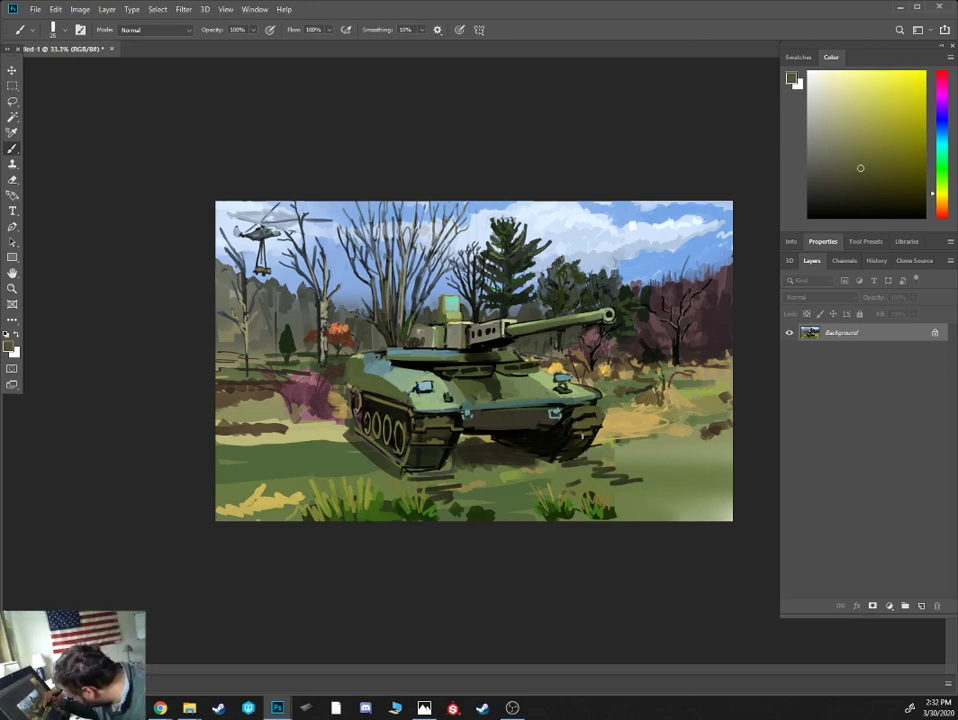
pyautogui.keyDown('alt'); pyautogui.click(573, 431); pyautogui.keyUp('alt')
pyautogui.press(']')
pyautogui.press(']')
pyautogui.keyDown('alt'); pyautogui.click(573, 440); pyautogui.keyUp('alt')
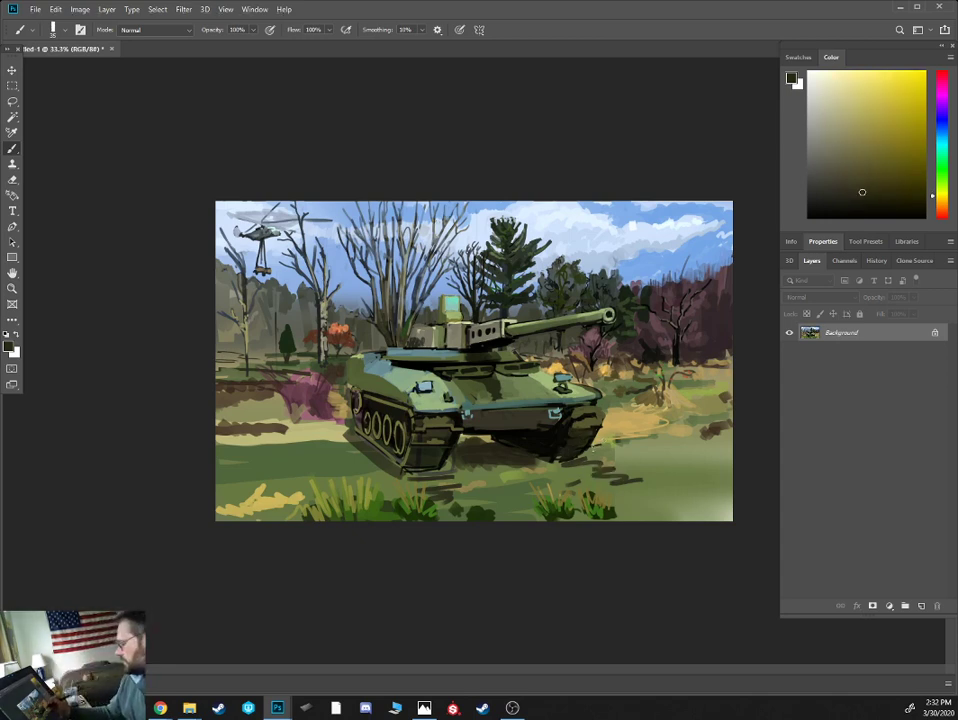
# - Reshape that track's bottom edge and ground shadow with sampled ground green and dark tones, reducing the brush from 40 to 15 px
pyautogui.keyDown('alt'); pyautogui.click(578, 464); pyautogui.keyUp('alt')
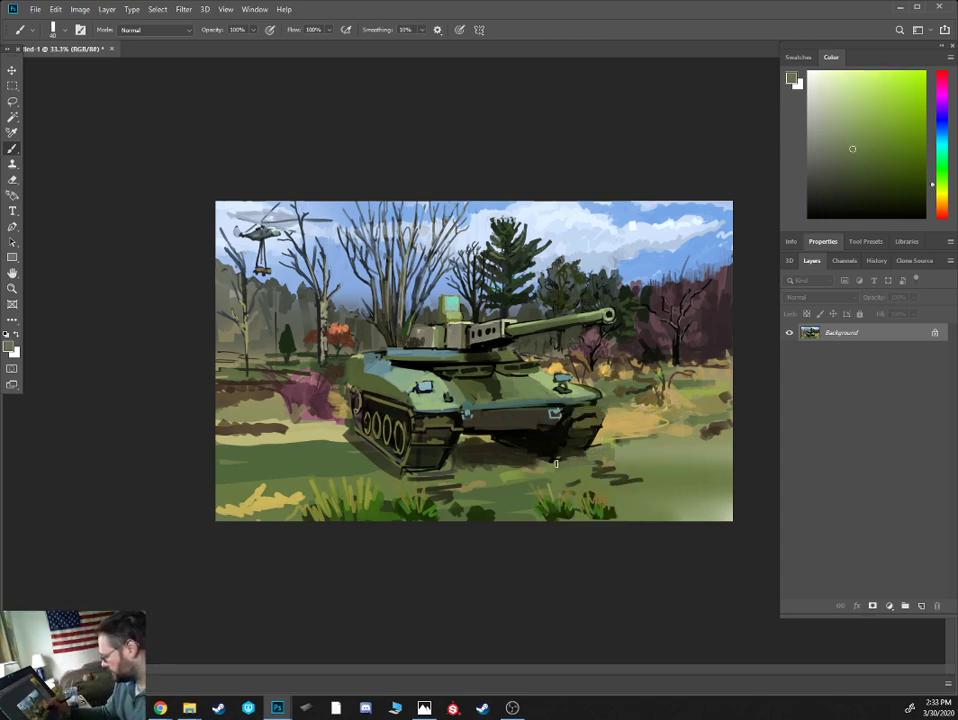
pyautogui.keyDown('alt'); pyautogui.click(585, 465); pyautogui.keyUp('alt')
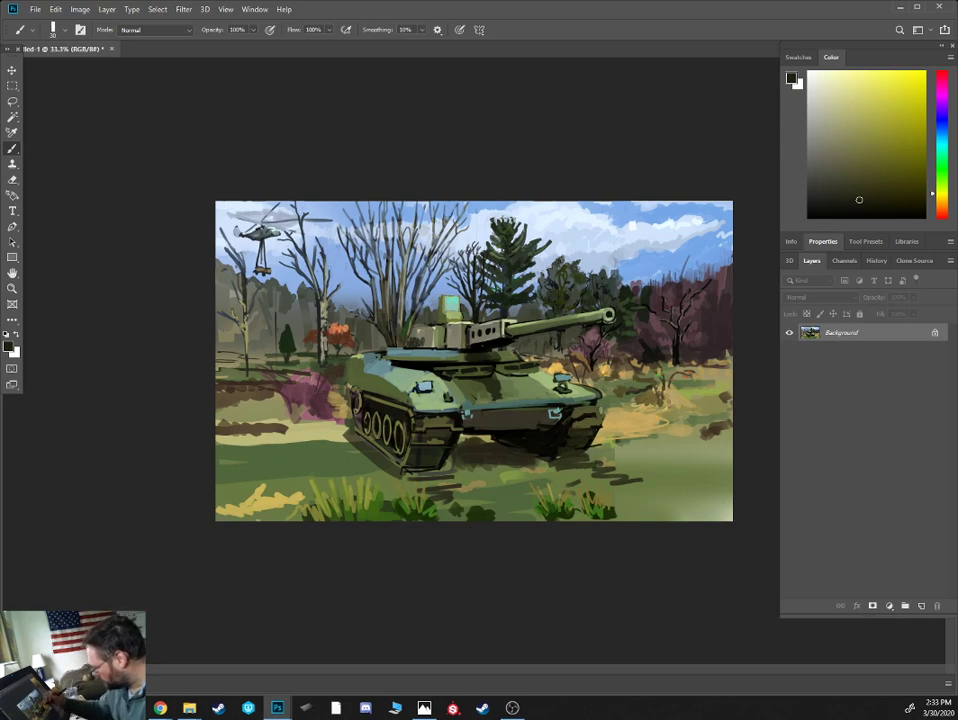
pyautogui.keyDown('alt'); pyautogui.click(566, 456); pyautogui.keyUp('alt')
pyautogui.keyDown('alt'); pyautogui.click(558, 446); pyautogui.keyUp('alt')
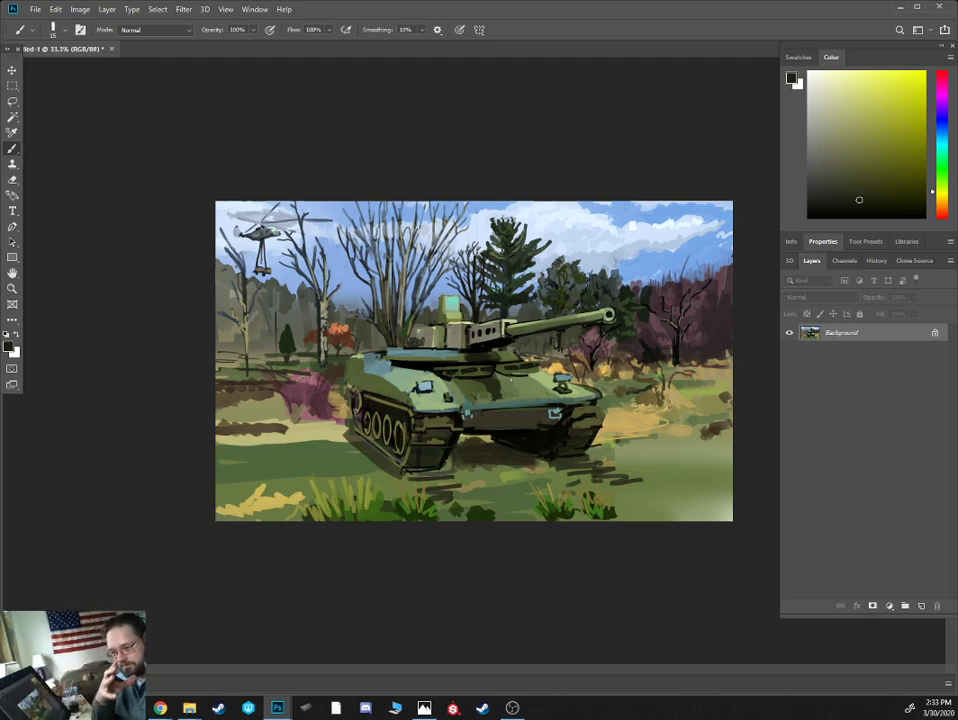
pyautogui.keyDown('alt'); pyautogui.click(549, 430); pyautogui.keyUp('alt')
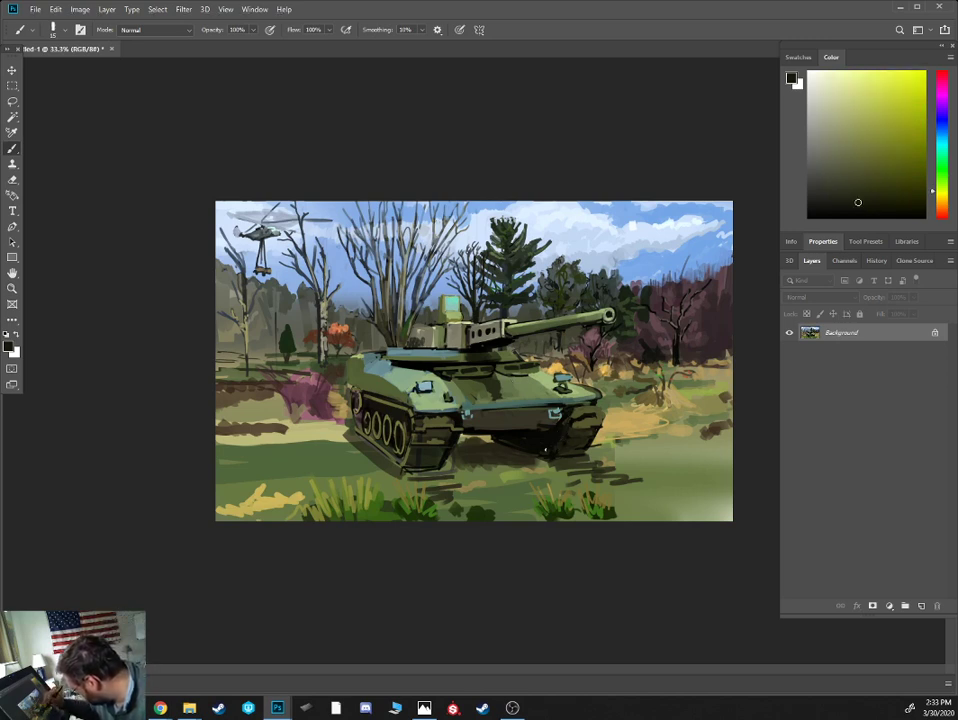
# - Repaint the front treads of the track beside the road wheels with sampled black and dark olive, using a 20 to 40 px brush
pyautogui.keyDown('alt'); pyautogui.click(447, 441); pyautogui.keyUp('alt')
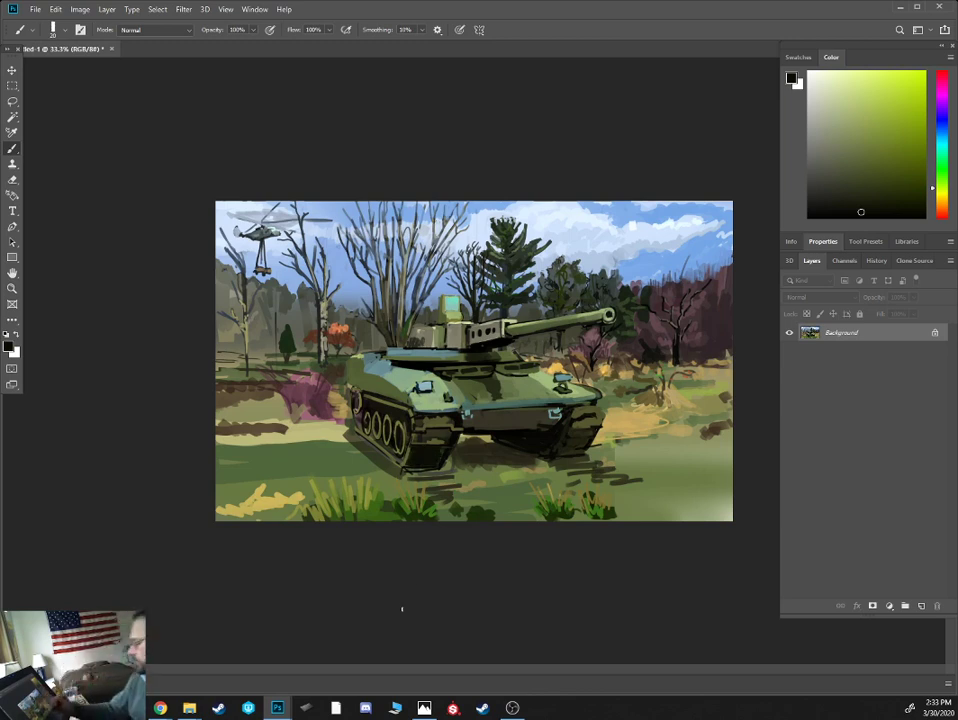
pyautogui.keyDown('alt'); pyautogui.click(349, 372); pyautogui.keyUp('alt')
pyautogui.press(']')
pyautogui.keyDown('alt'); pyautogui.click(494, 418); pyautogui.keyUp('alt')
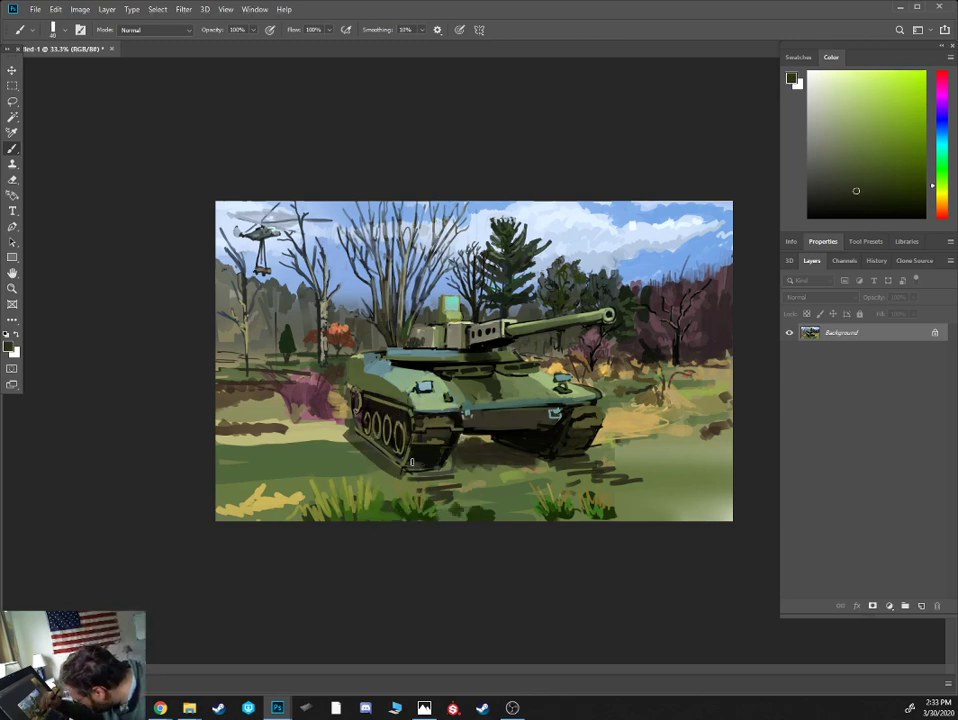
pyautogui.keyDown('alt'); pyautogui.click(488, 424); pyautogui.keyUp('alt')
pyautogui.keyDown('alt'); pyautogui.click(523, 427); pyautogui.keyUp('alt')
pyautogui.moveTo(465, 427)
pyautogui.mouseDown()
pyautogui.moveTo(522, 427)
pyautogui.moveTo(495, 434)
pyautogui.mouseUp()
pyautogui.keyDown('alt'); pyautogui.click(475, 446); pyautogui.keyUp('alt')
pyautogui.press('[')
# - Refine the bottom edge of the road-wheel track where it meets the ground with sampled grey-green and dark olive, using a 30 px brush
pyautogui.keyDown('alt'); pyautogui.click(480, 470); pyautogui.keyUp('alt')
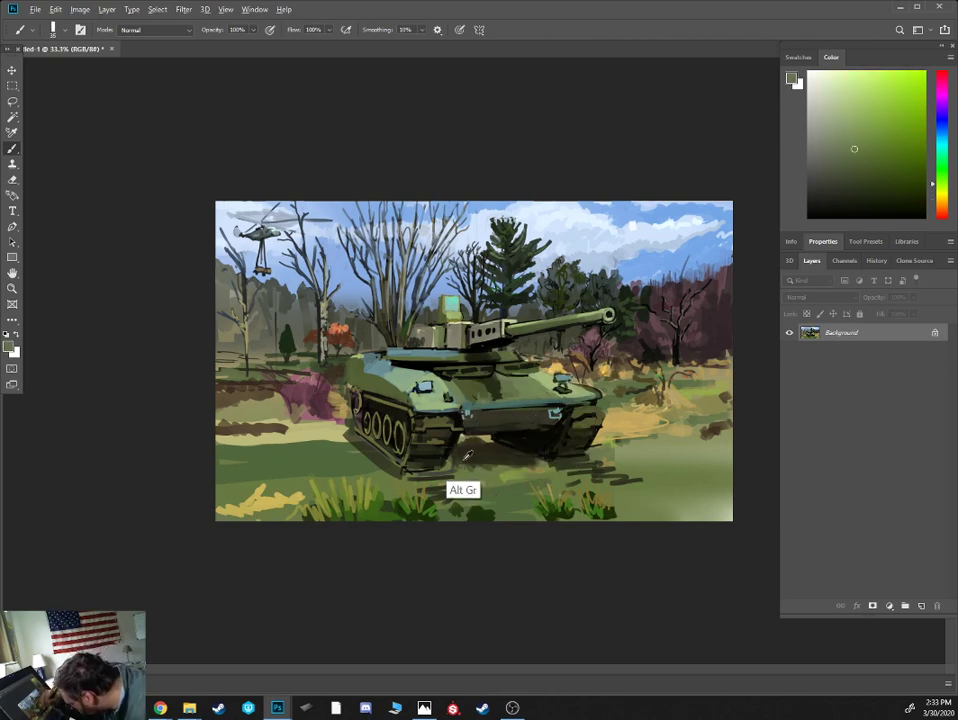
pyautogui.keyDown('alt'); pyautogui.click(463, 459); pyautogui.keyUp('alt')
pyautogui.press('[')
pyautogui.moveTo(447, 465); pyautogui.dragTo(464, 462)
pyautogui.keyDown('alt'); pyautogui.click(455, 492); pyautogui.keyUp('alt')
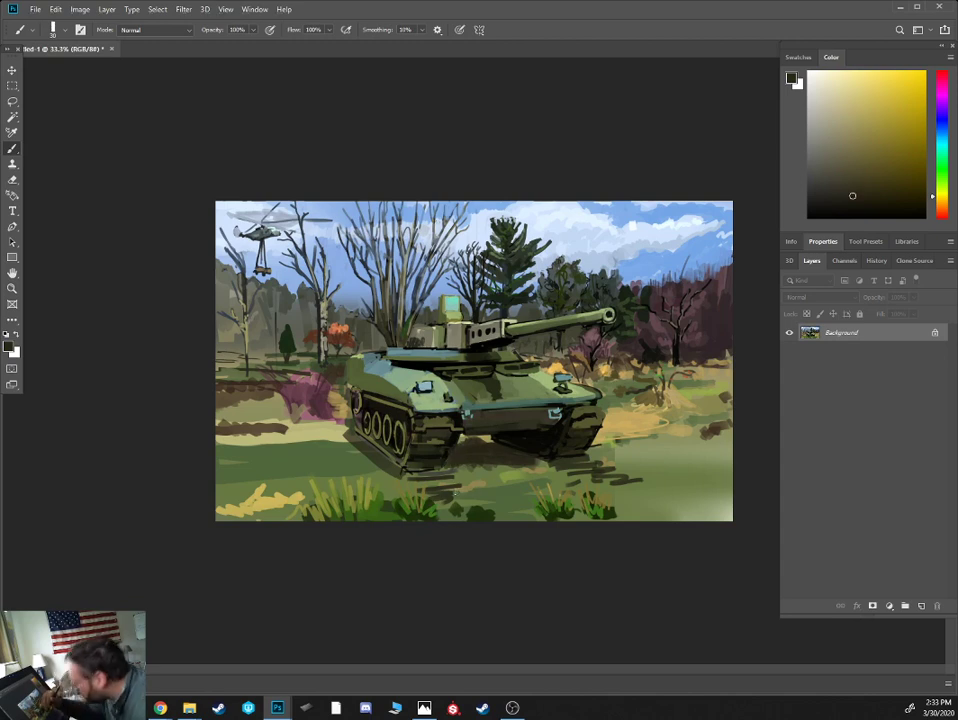
# - Extend the dark ground shadow outward from the road wheels toward the purple bush with sampled brownish olives, using a 40 px brush
pyautogui.keyDown('alt'); pyautogui.click(354, 439); pyautogui.keyUp('alt')
pyautogui.press(']')
pyautogui.press(']')
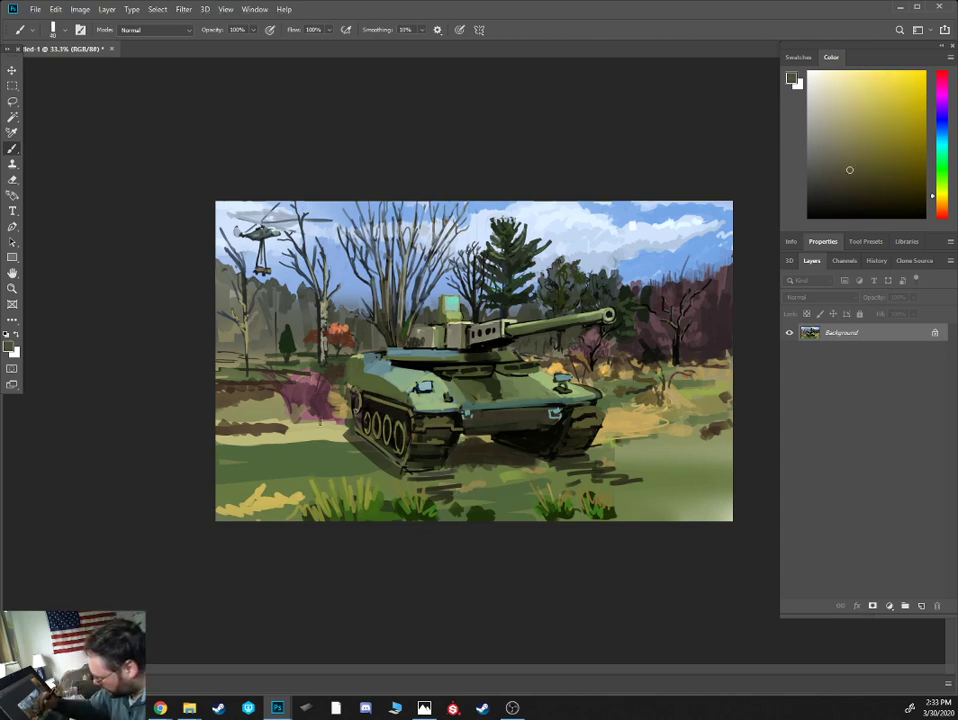
pyautogui.moveTo(320, 420)
pyautogui.mouseDown()
pyautogui.moveTo(357, 440)
pyautogui.moveTo(339, 440)
pyautogui.mouseUp()
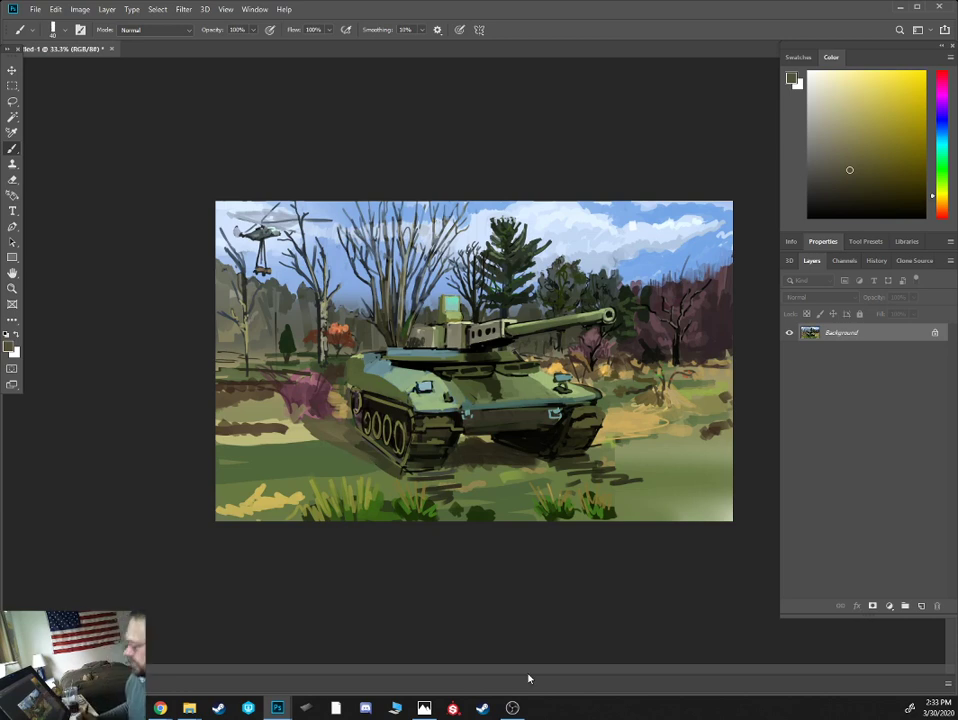
pyautogui.keyDown('alt'); pyautogui.click(527, 446); pyautogui.keyUp('alt')
pyautogui.click(943, 124)
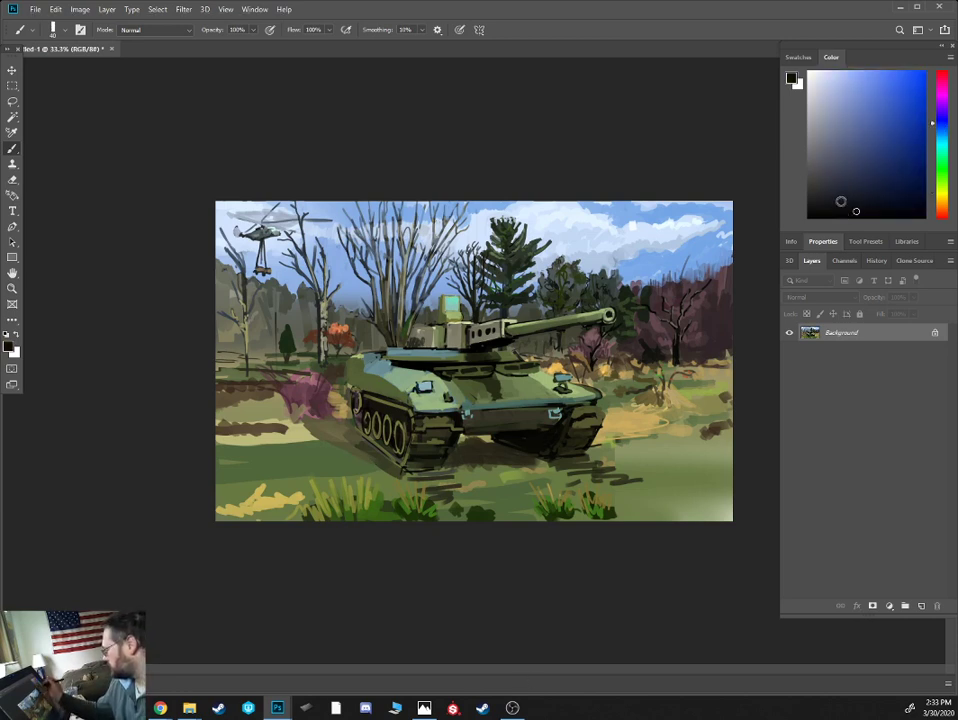
pyautogui.click(849, 200)
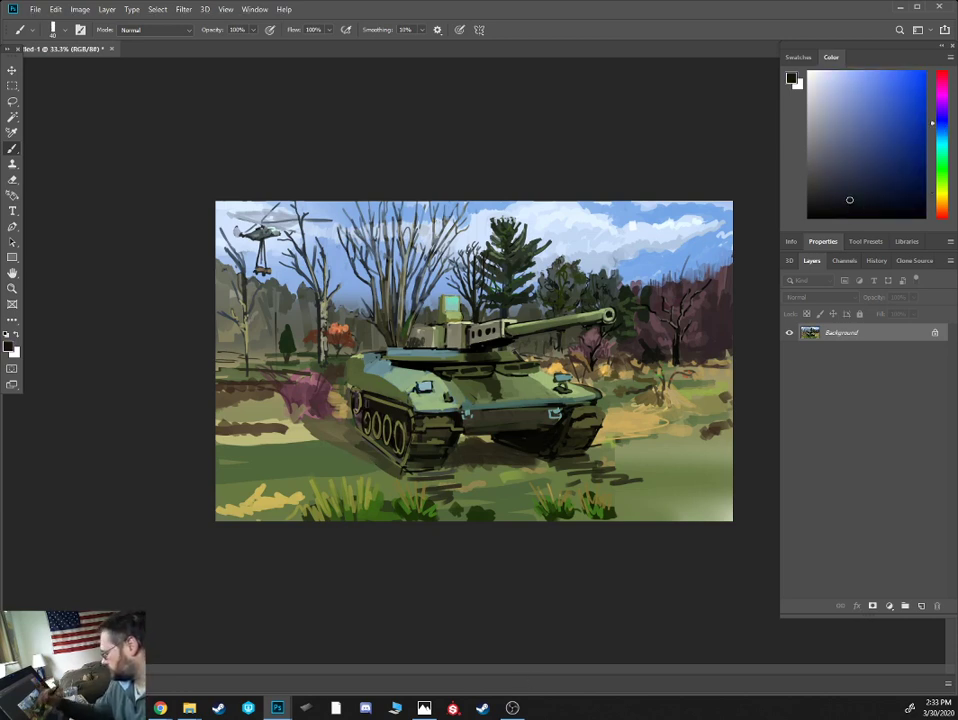
pyautogui.keyDown('alt'); pyautogui.click(330, 424); pyautogui.keyUp('alt')
pyautogui.moveTo(358, 438); pyautogui.dragTo(311, 437)
pyautogui.press('[')
# - Touch up the purple bush's upper edge with a sampled dark maroon, using a 20 px brush
pyautogui.keyDown('alt'); pyautogui.click(325, 382); pyautogui.keyUp('alt')
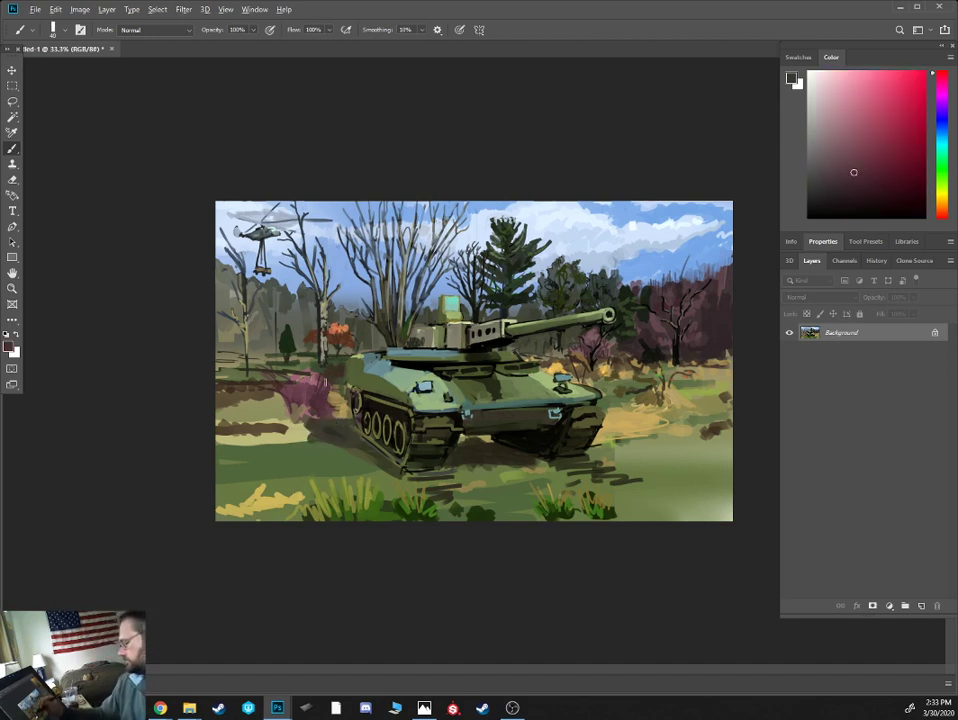
pyautogui.click(837, 193)
pyautogui.keyDown('alt'); pyautogui.click(297, 428); pyautogui.keyUp('alt')
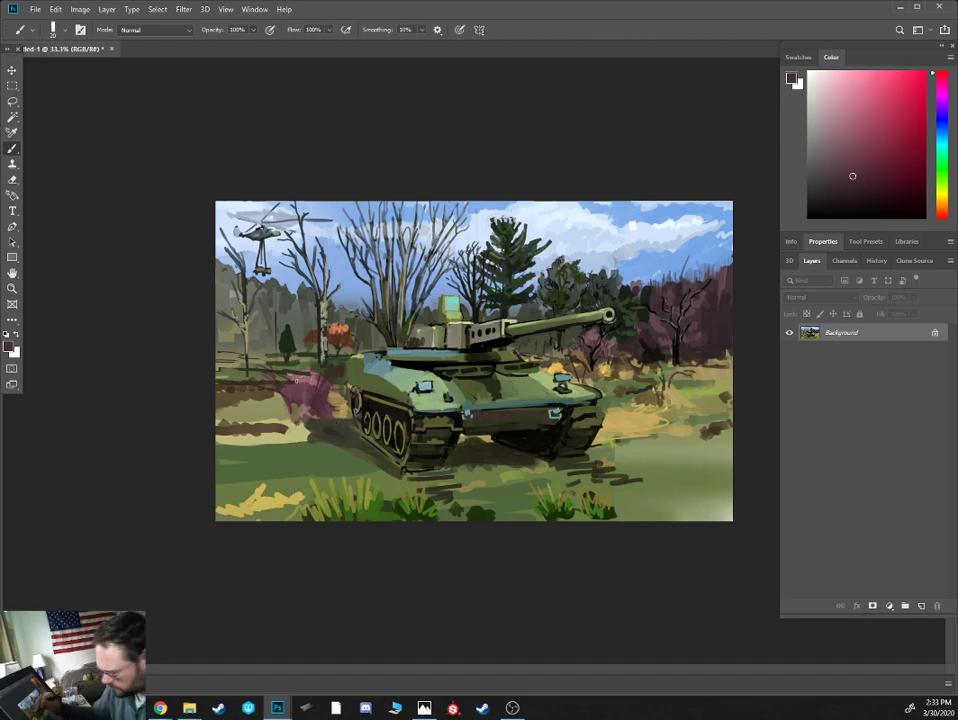
# - Rework the dry grass strip beside the purple bush with khaki, tan and dark brown strokes, using a 30 to 40 px brush
pyautogui.keyDown('alt'); pyautogui.click(287, 428); pyautogui.keyUp('alt')
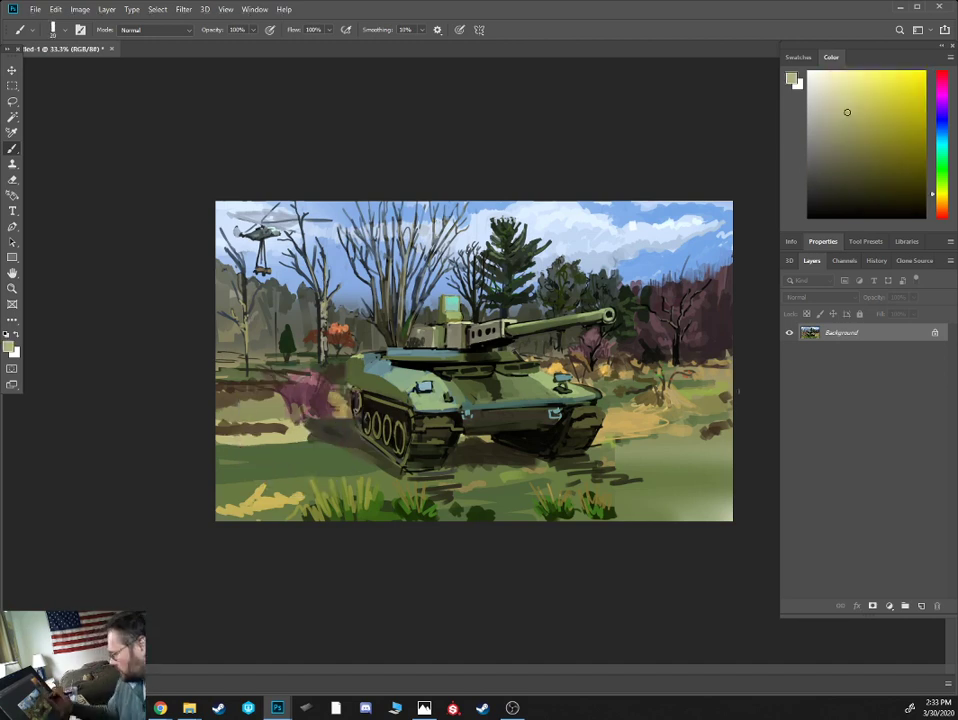
pyautogui.keyDown('alt'); pyautogui.click(645, 424); pyautogui.keyUp('alt')
pyautogui.press(']')
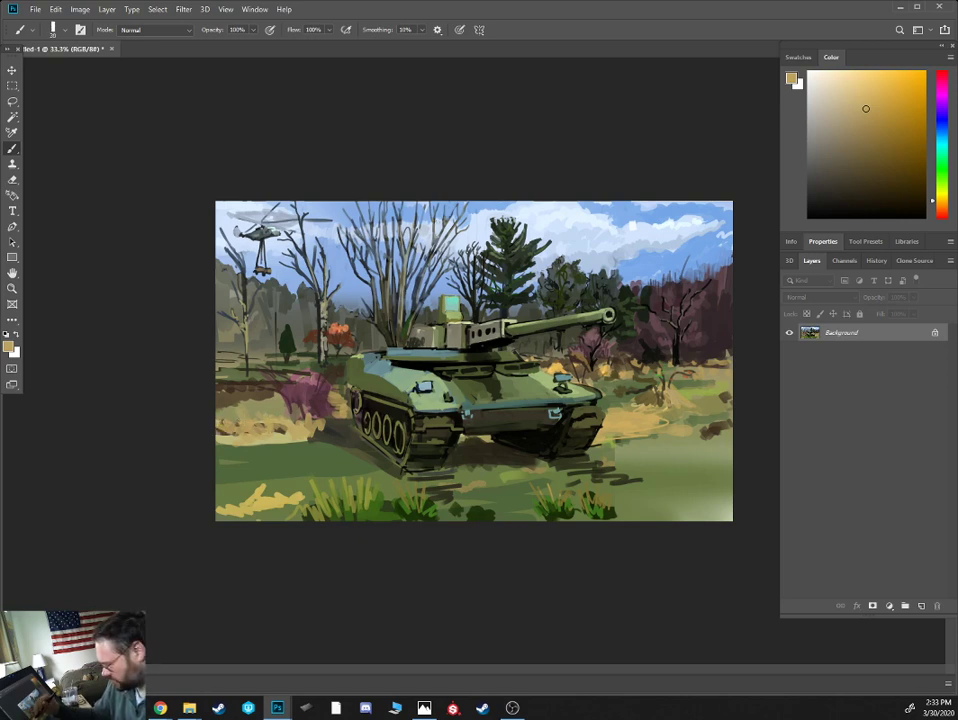
pyautogui.moveTo(218, 427)
pyautogui.mouseDown()
pyautogui.moveTo(230, 434)
pyautogui.moveTo(242, 418)
pyautogui.mouseUp()
pyautogui.moveTo(253, 424)
pyautogui.mouseDown()
pyautogui.moveTo(263, 418)
pyautogui.moveTo(275, 430)
pyautogui.mouseUp()
pyautogui.click(868, 166)
pyautogui.press(']')
pyautogui.moveTo(272, 410)
pyautogui.mouseDown()
pyautogui.moveTo(300, 435)
pyautogui.moveTo(326, 430)
pyautogui.moveTo(286, 412)
pyautogui.moveTo(244, 429)
pyautogui.mouseUp()
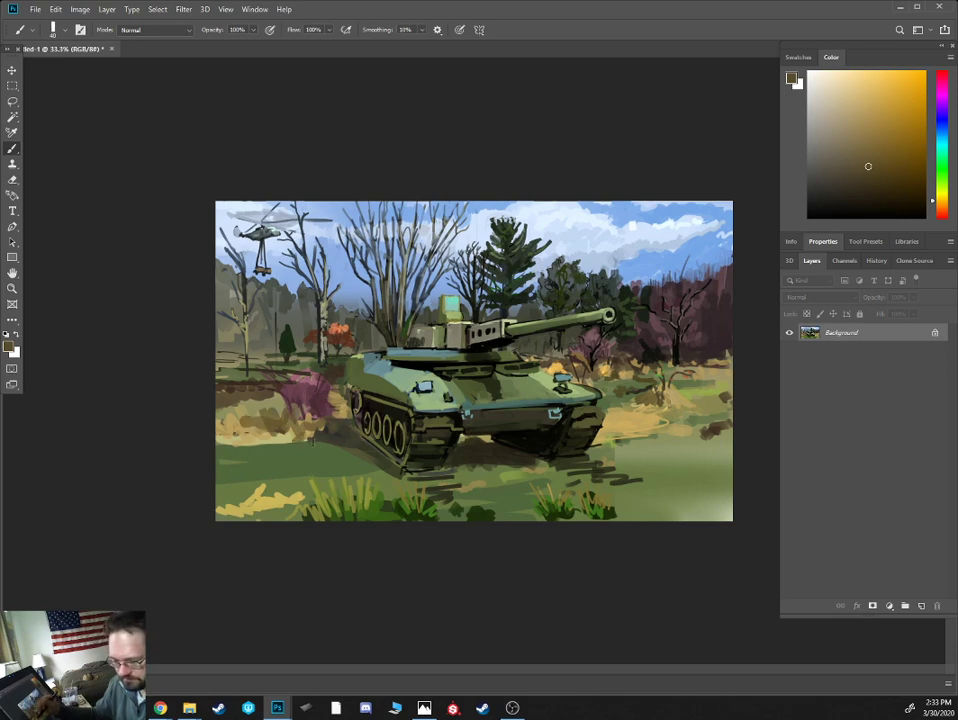
# - Add fine grass blades below the purple bush in greyish beige, light tan and brown, using a 15 px brush
pyautogui.click(839, 125)
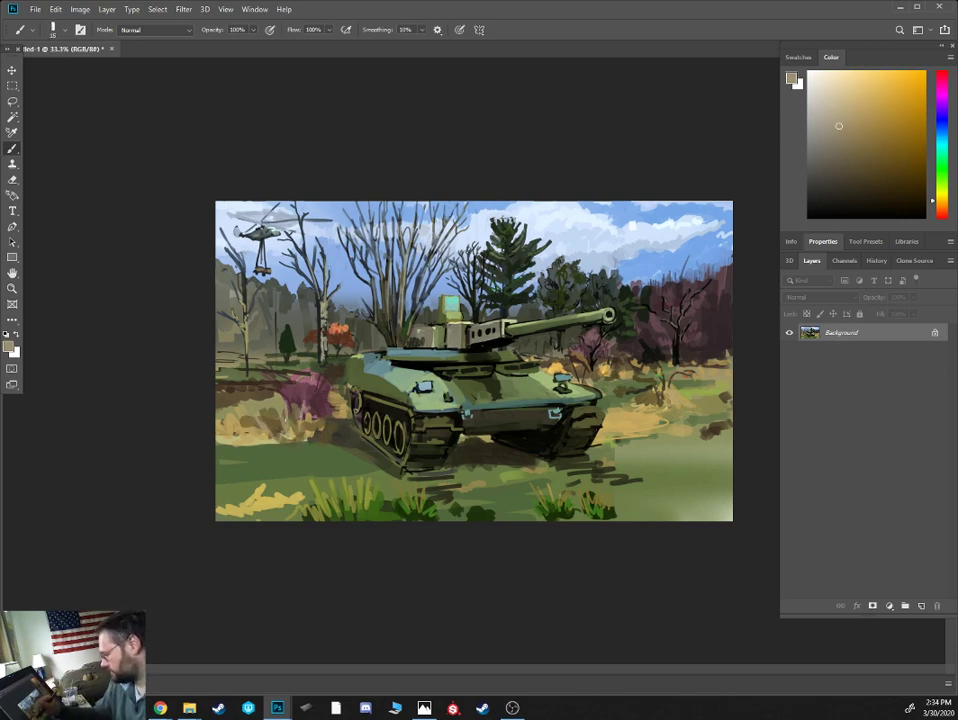
pyautogui.click(869, 102)
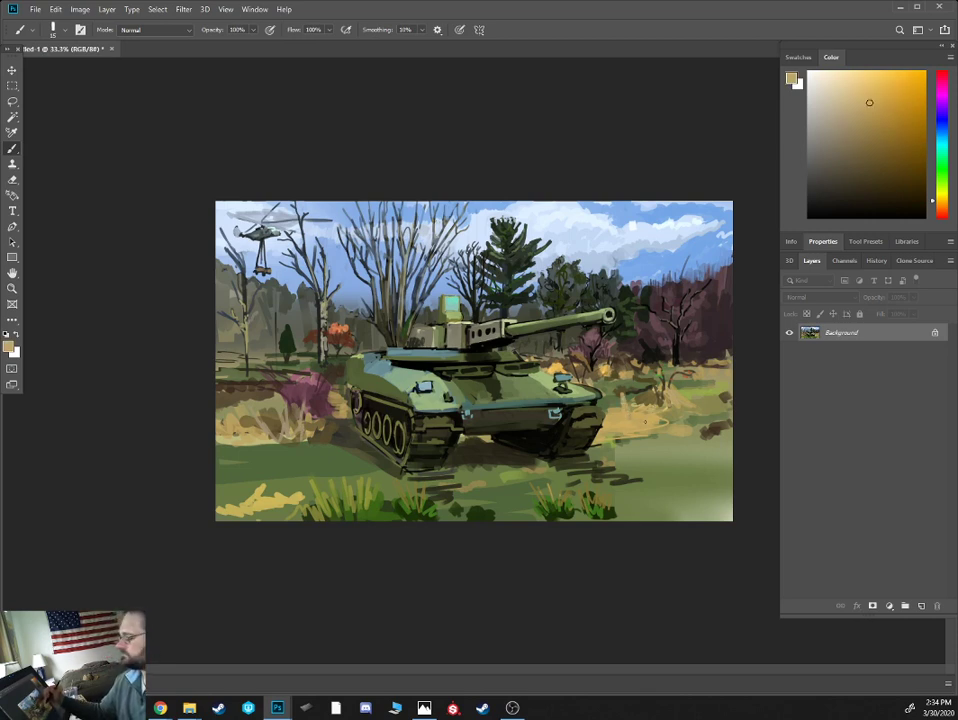
pyautogui.keyDown('alt'); pyautogui.click(323, 443); pyautogui.keyUp('alt')
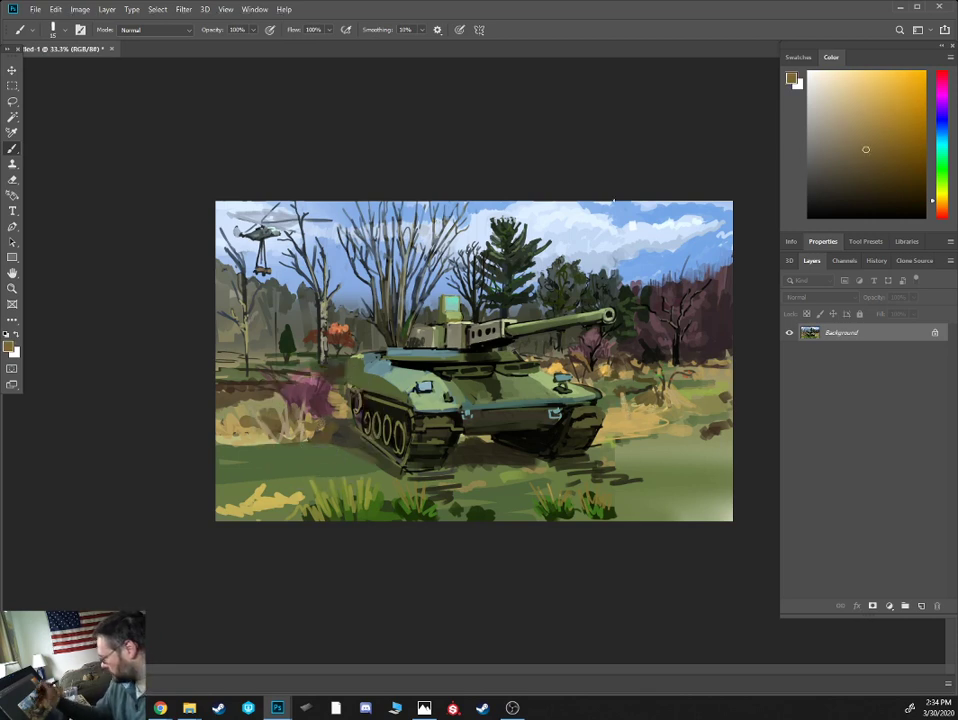
pyautogui.moveTo(316, 428); pyautogui.dragTo(325, 424)
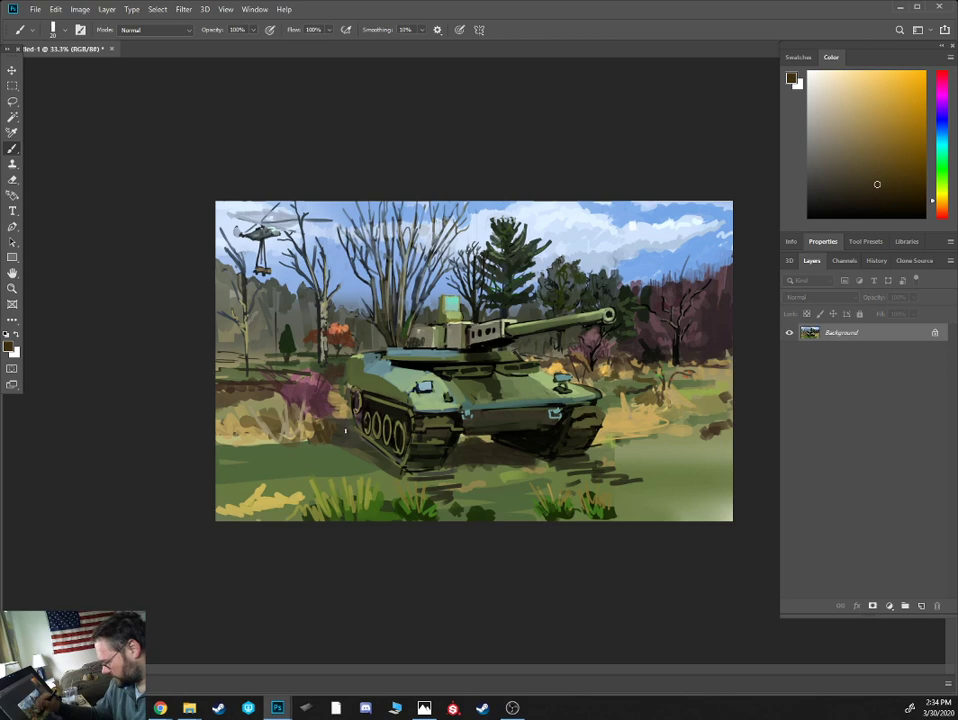
# - Deepen the purple bush's base with dark strokes and spread mauve branches across its top, reducing the brush from 20 to 10 px
pyautogui.press('[')
pyautogui.keyDown('alt'); pyautogui.click(321, 408); pyautogui.keyUp('alt')
pyautogui.press(']')
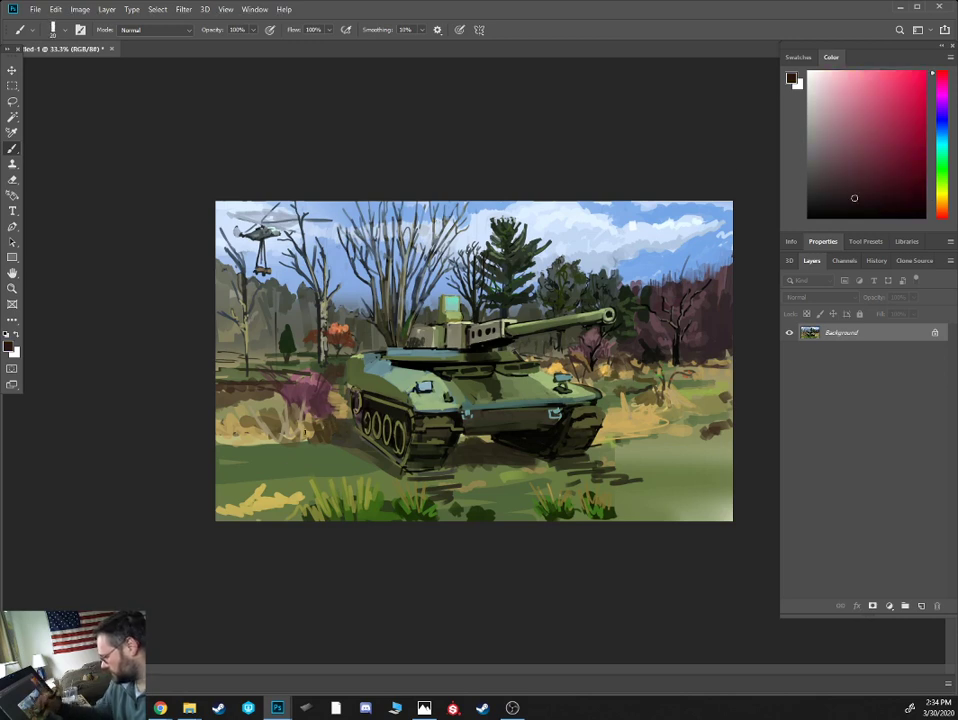
pyautogui.moveTo(303, 403)
pyautogui.mouseDown()
pyautogui.moveTo(319, 420)
pyautogui.moveTo(332, 400)
pyautogui.moveTo(339, 413)
pyautogui.moveTo(332, 393)
pyautogui.moveTo(325, 443)
pyautogui.moveTo(316, 436)
pyautogui.mouseUp()
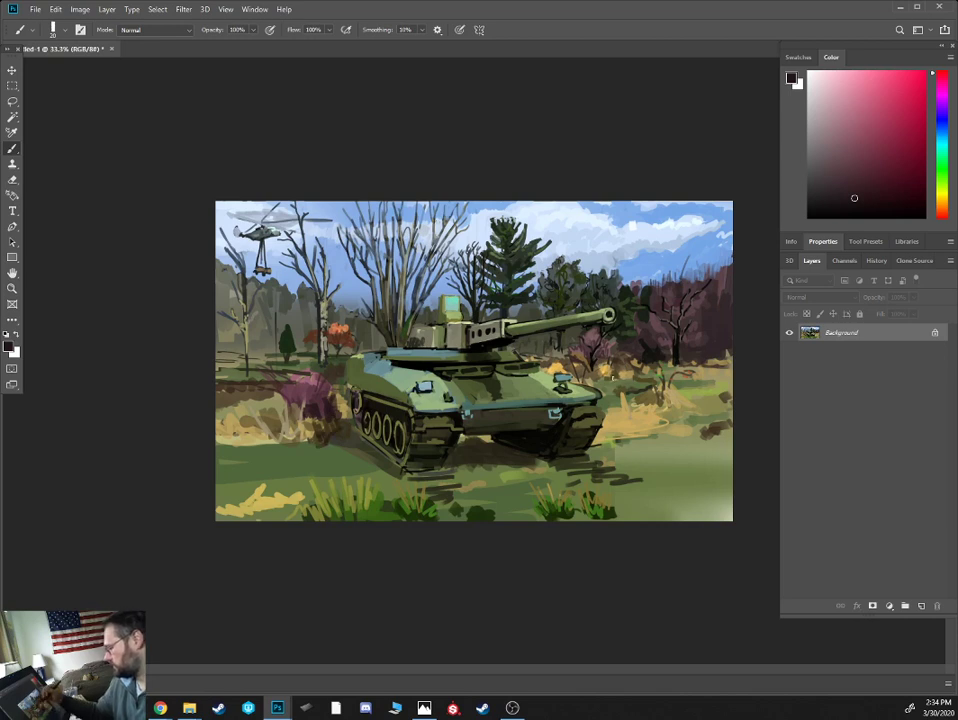
pyautogui.keyDown('alt'); pyautogui.click(305, 388); pyautogui.keyUp('alt')
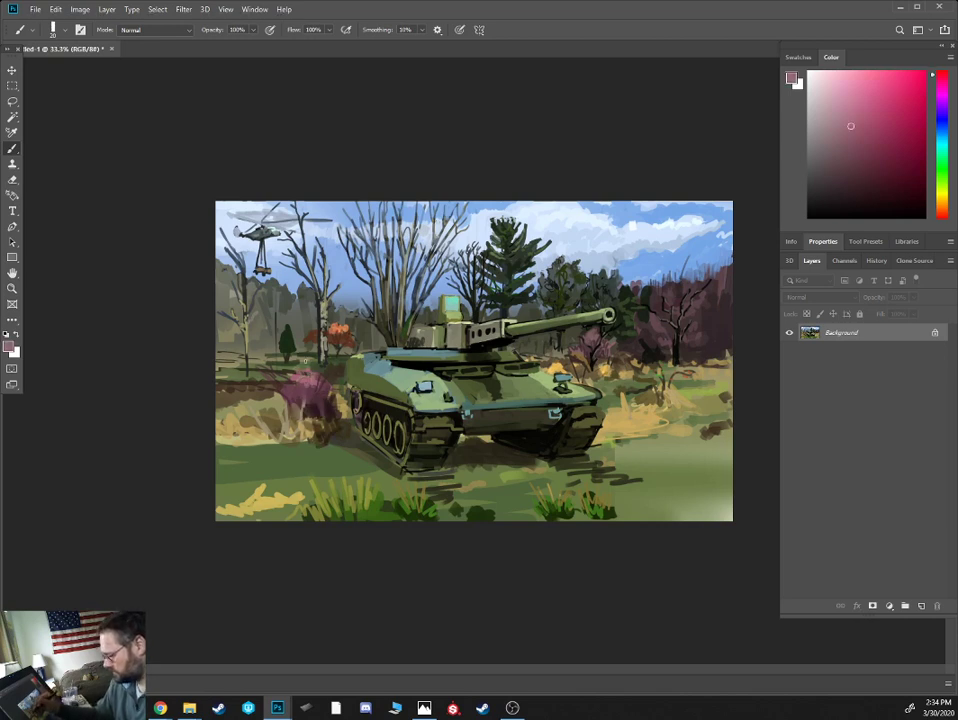
pyautogui.moveTo(295, 378); pyautogui.dragTo(262, 388)
pyautogui.press('[')
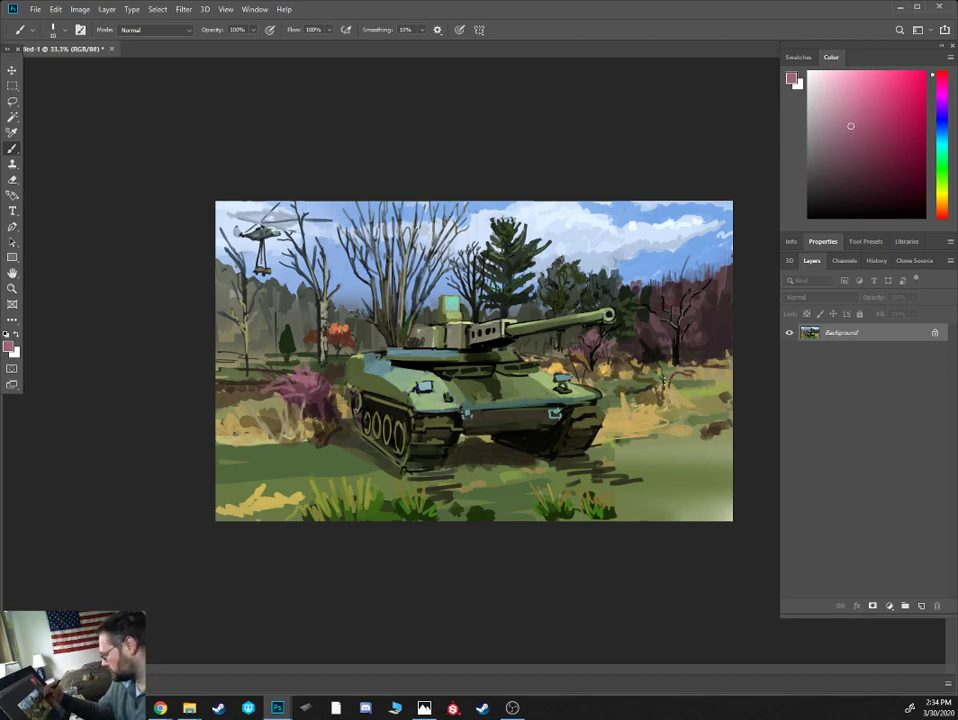
# - Touch up the dry grass behind the tank with sampled tan and dark olive, enlarging the brush from 20 to 25 px
pyautogui.keyDown('alt'); pyautogui.click(670, 393); pyautogui.keyUp('alt')
pyautogui.press(']')
pyautogui.press(']')
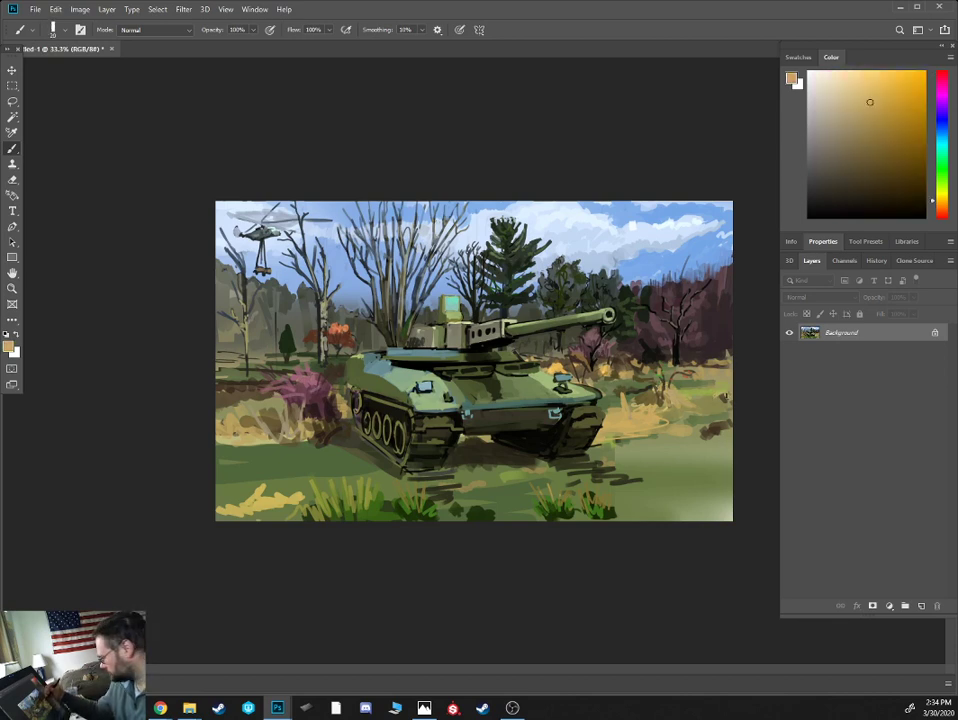
pyautogui.keyDown('alt'); pyautogui.click(522, 305); pyautogui.keyUp('alt')
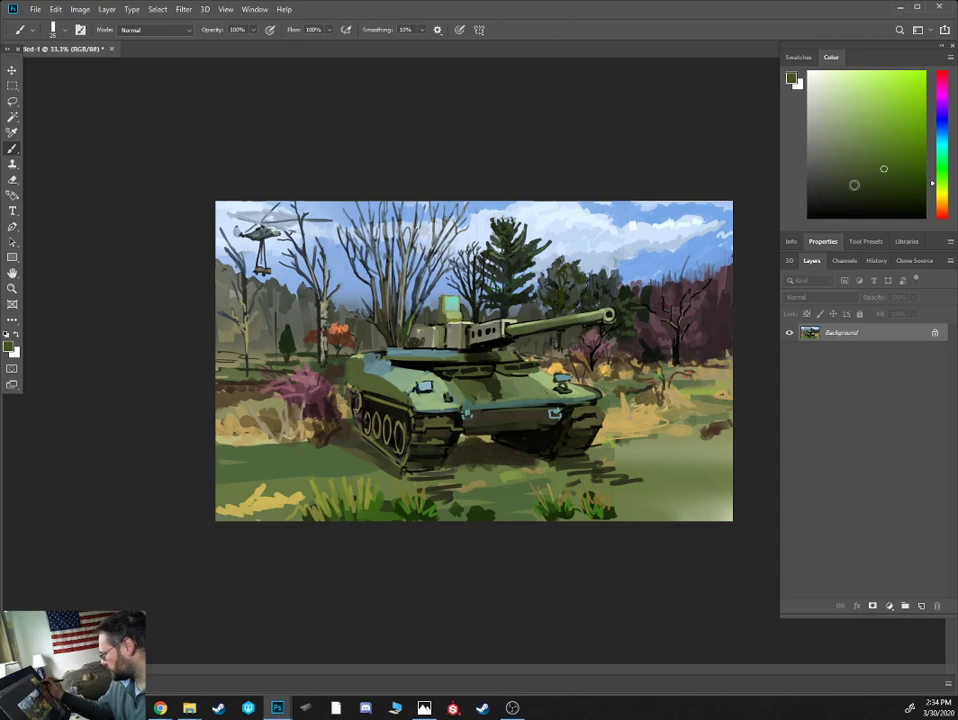
# - Rework the purple trees and the dark trees behind the gun barrel with sampled dark brown, mauve and blackish green, using a 15 to 30 px brush
pyautogui.keyDown('alt'); pyautogui.click(715, 367); pyautogui.keyUp('alt')
pyautogui.keyDown('alt'); pyautogui.click(688, 331); pyautogui.keyUp('alt')
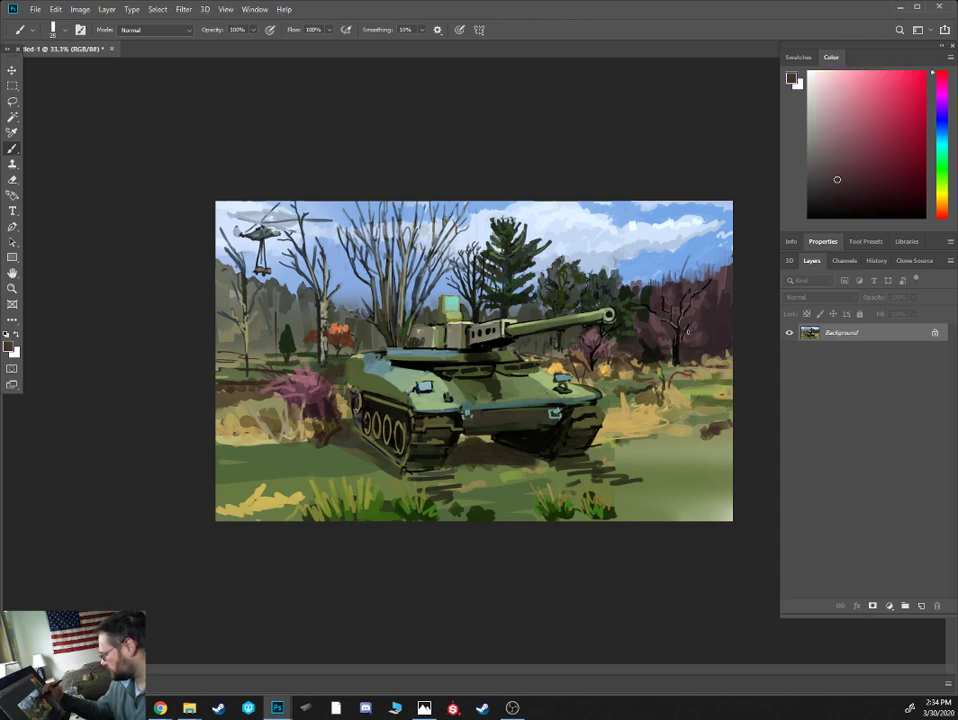
pyautogui.keyDown('alt'); pyautogui.click(692, 310); pyautogui.keyUp('alt')
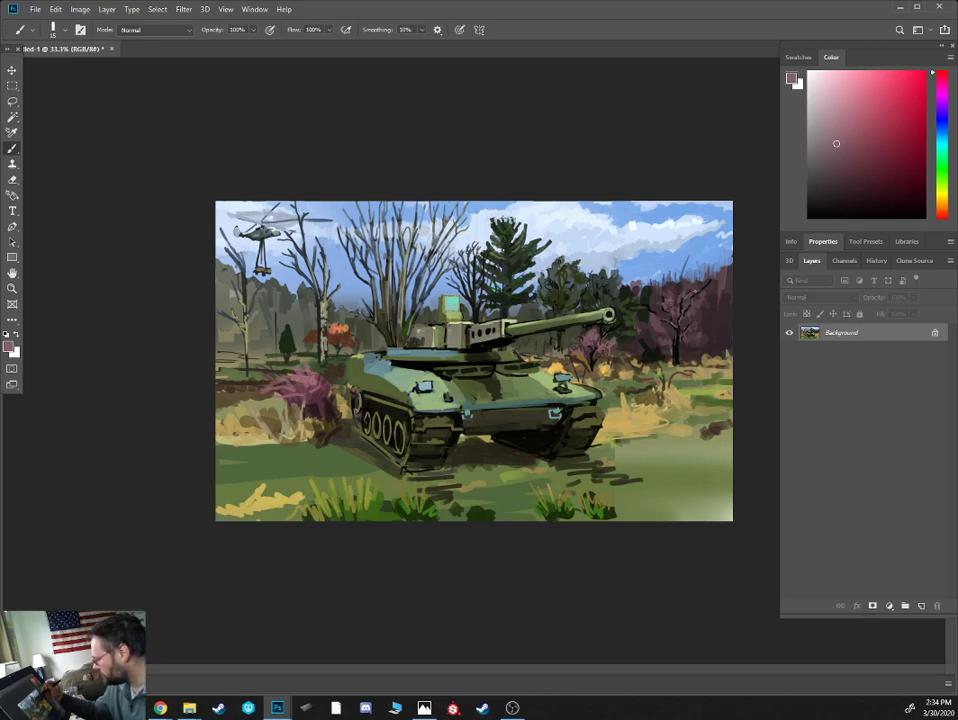
pyautogui.keyDown('alt'); pyautogui.click(640, 384); pyautogui.keyUp('alt')
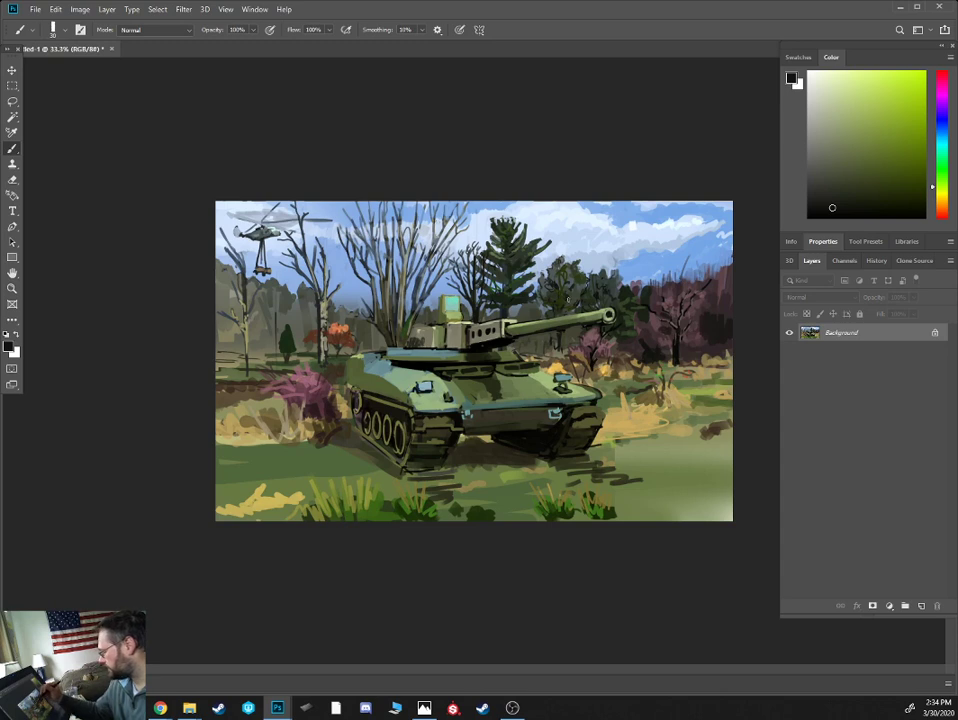
pyautogui.keyDown('alt'); pyautogui.click(559, 337); pyautogui.keyUp('alt')
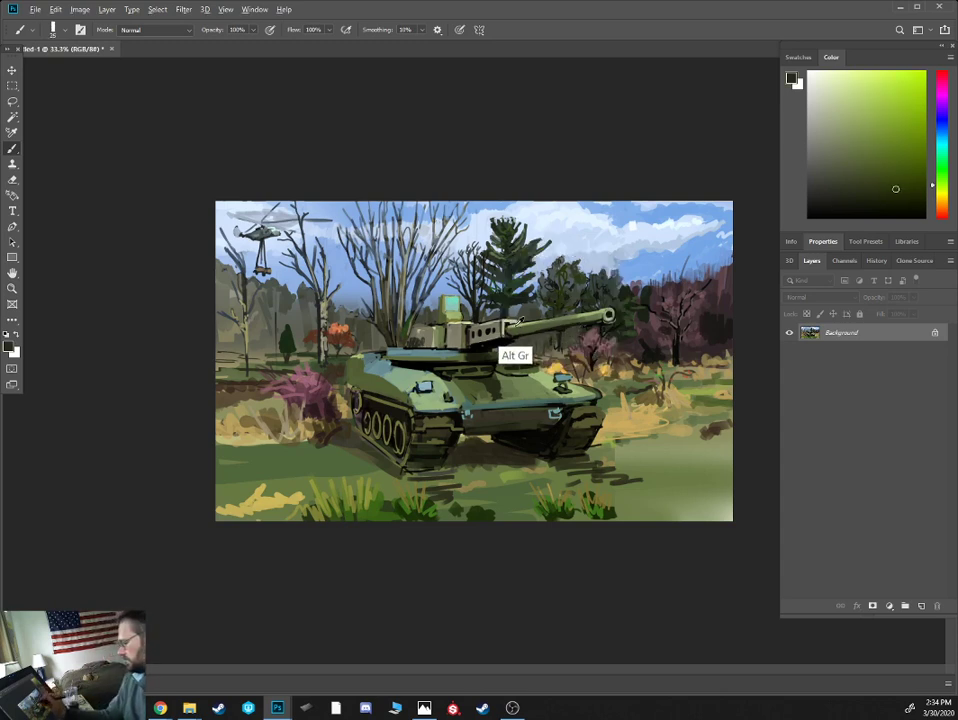
# - Lighten the gun barrel with pale olive strokes and touch up the turret with dark olive, using a 20 px brush for the dark tones
pyautogui.keyDown('alt'); pyautogui.click(385, 243); pyautogui.keyUp('alt')
pyautogui.moveTo(594, 310); pyautogui.dragTo(515, 323)
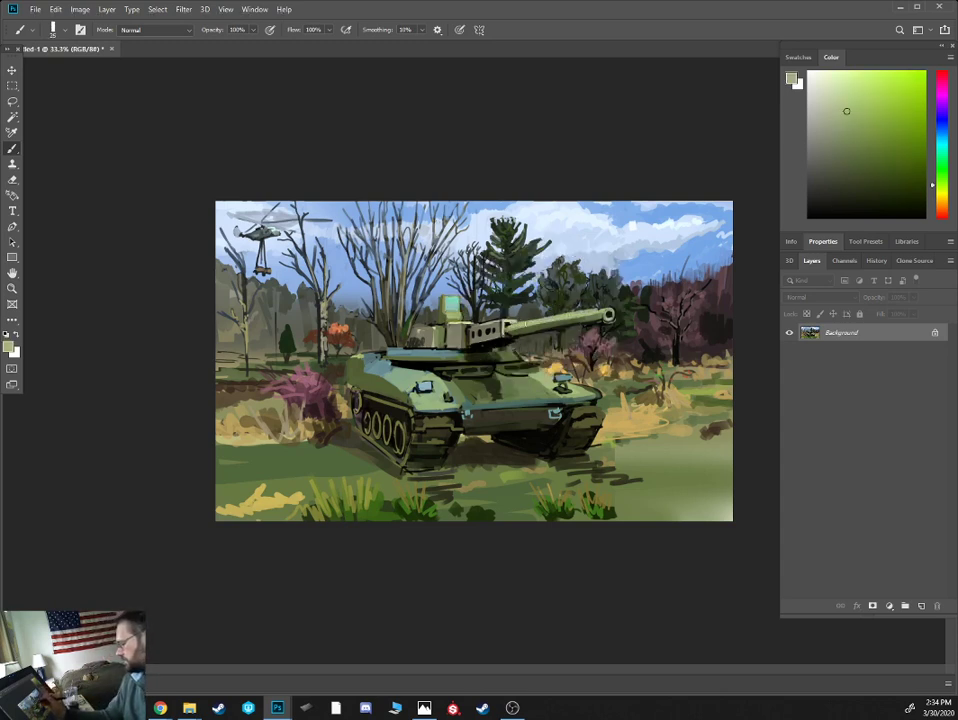
pyautogui.keyDown('alt'); pyautogui.click(521, 314); pyautogui.keyUp('alt')
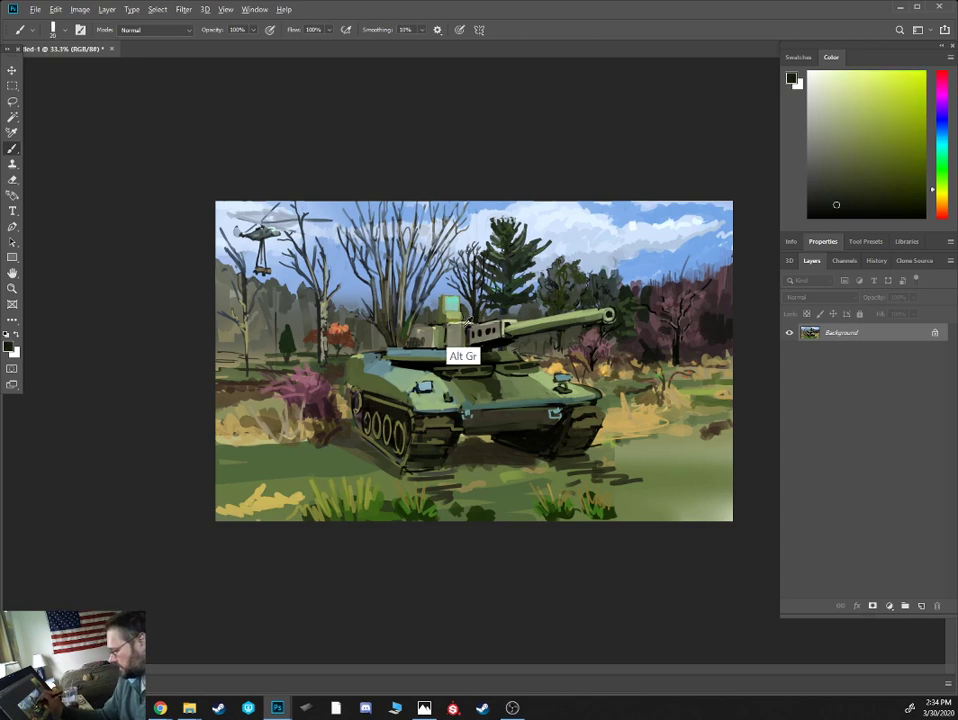
pyautogui.keyDown('alt'); pyautogui.click(350, 243); pyautogui.keyUp('alt')
pyautogui.keyDown('alt'); pyautogui.click(496, 356); pyautogui.keyUp('alt')
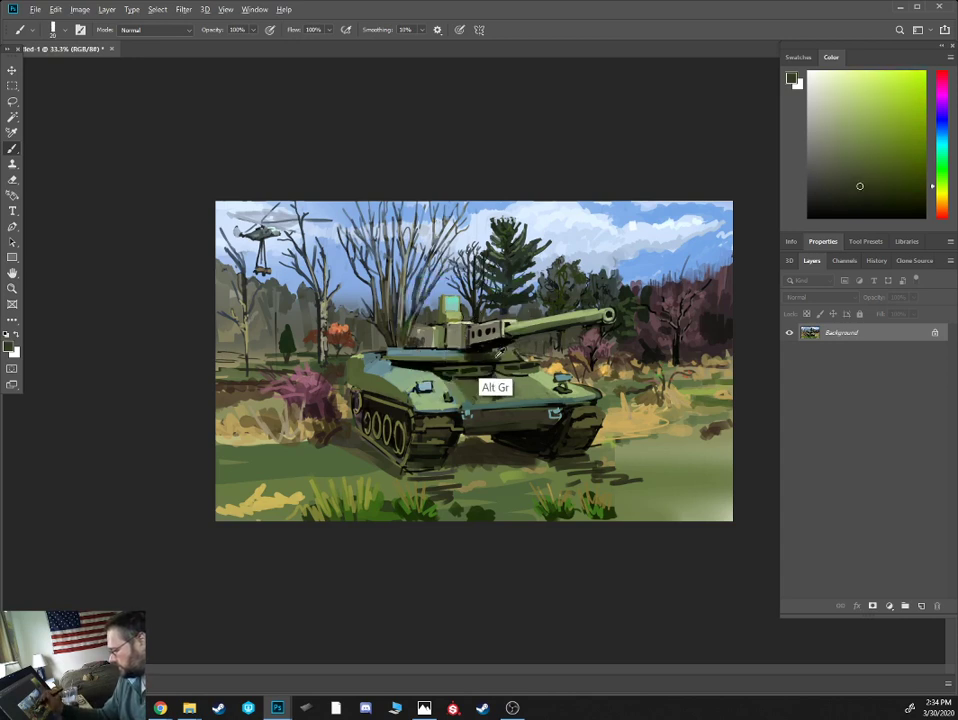
# - Mix a darker olive green and shade the rear side of the tank hull above the track with a 45 px brush
pyautogui.hotkey('ctrl', '-')
pyautogui.hotkey('ctrl', '-')
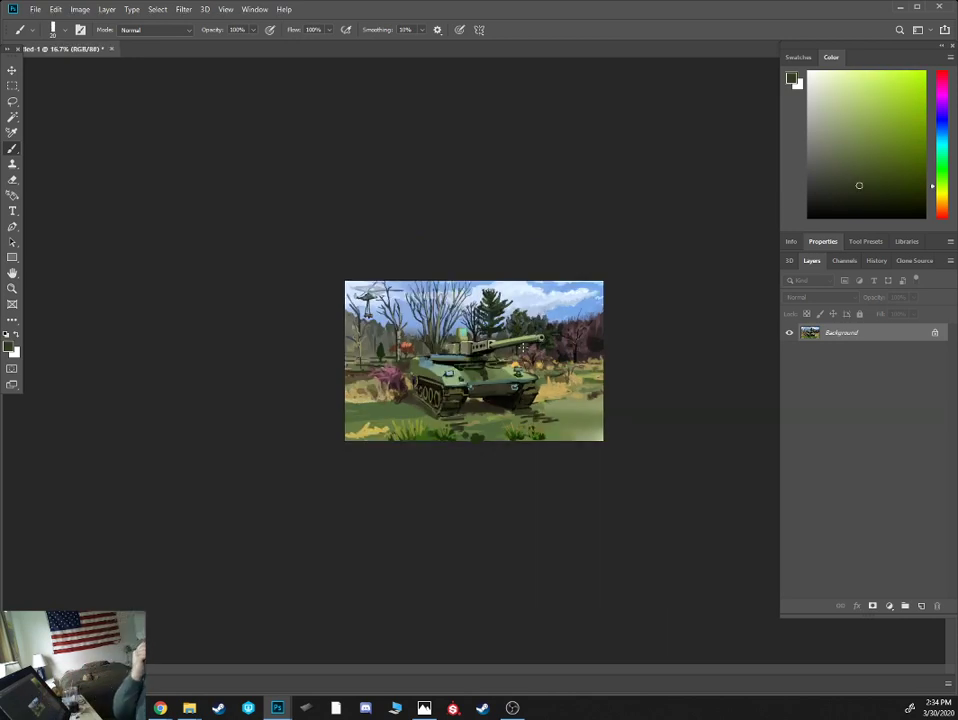
pyautogui.hotkey('ctrl', '+')
pyautogui.hotkey('ctrl', '+')
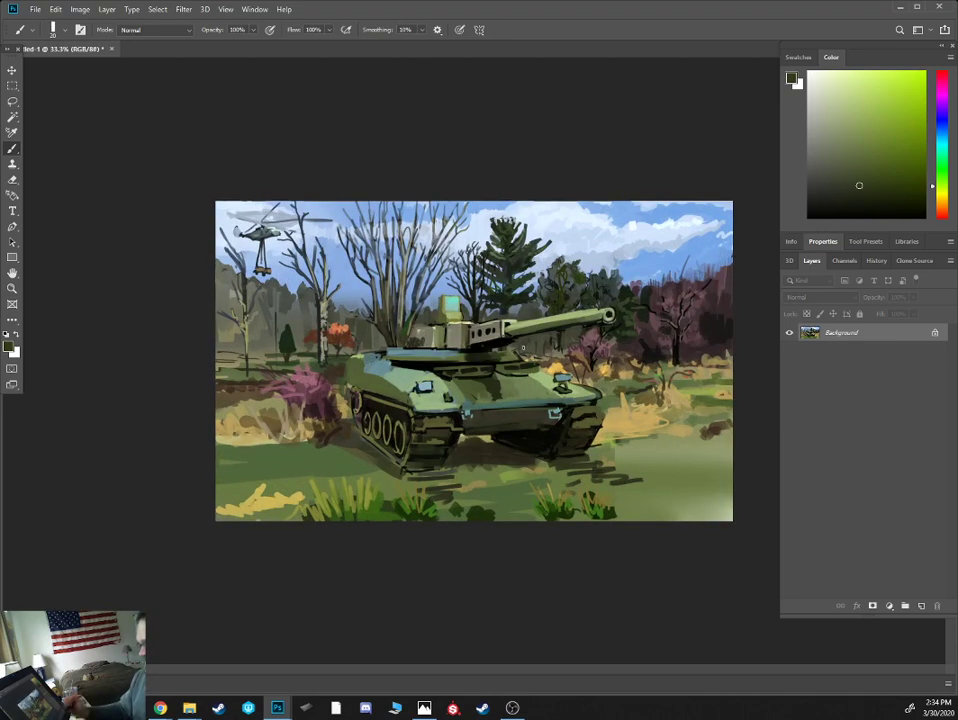
pyautogui.hotkey('ctrl', '+')
pyautogui.keyDown('alt'); pyautogui.click(297, 377); pyautogui.keyUp('alt')
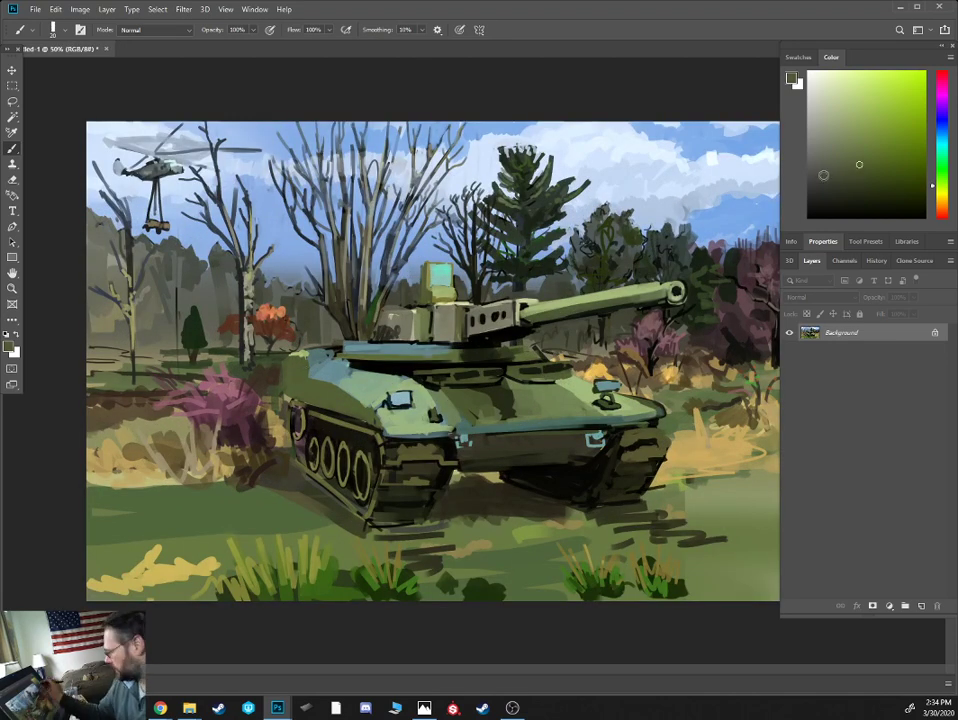
pyautogui.moveTo(850, 187); pyautogui.dragTo(874, 187)
pyautogui.click(942, 184)
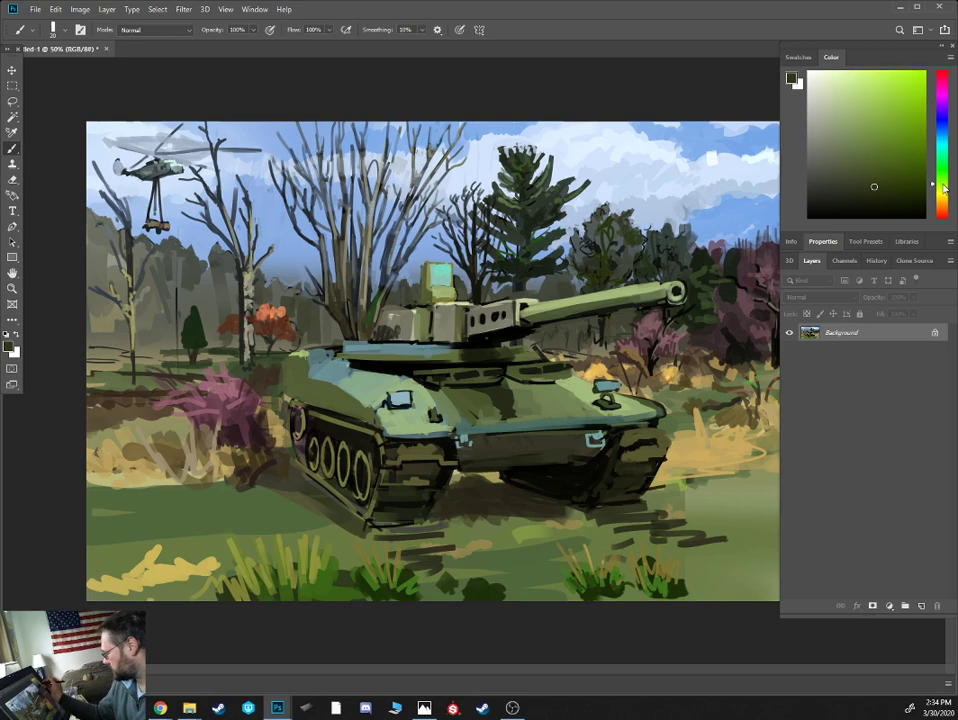
pyautogui.click(880, 196)
pyautogui.press('[')
pyautogui.press('[')
pyautogui.moveTo(286, 354); pyautogui.dragTo(286, 398)
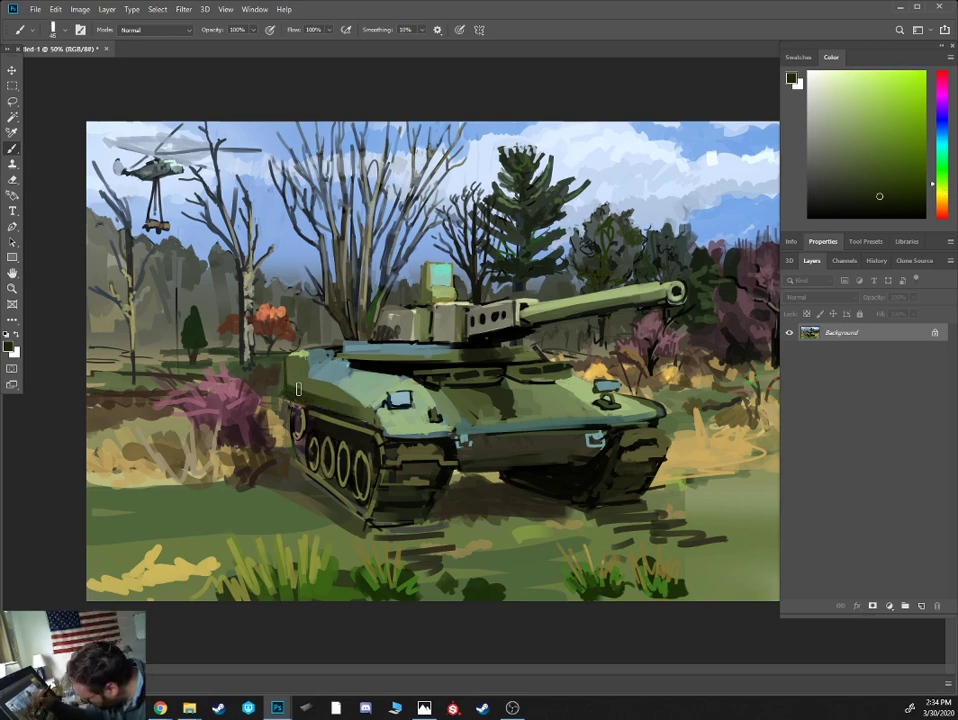
# - Rework the rear road wheel area with sampled near-black, then define the wheel in olive with a 10 px brush
pyautogui.keyDown('alt'); pyautogui.click(297, 410); pyautogui.keyUp('alt')
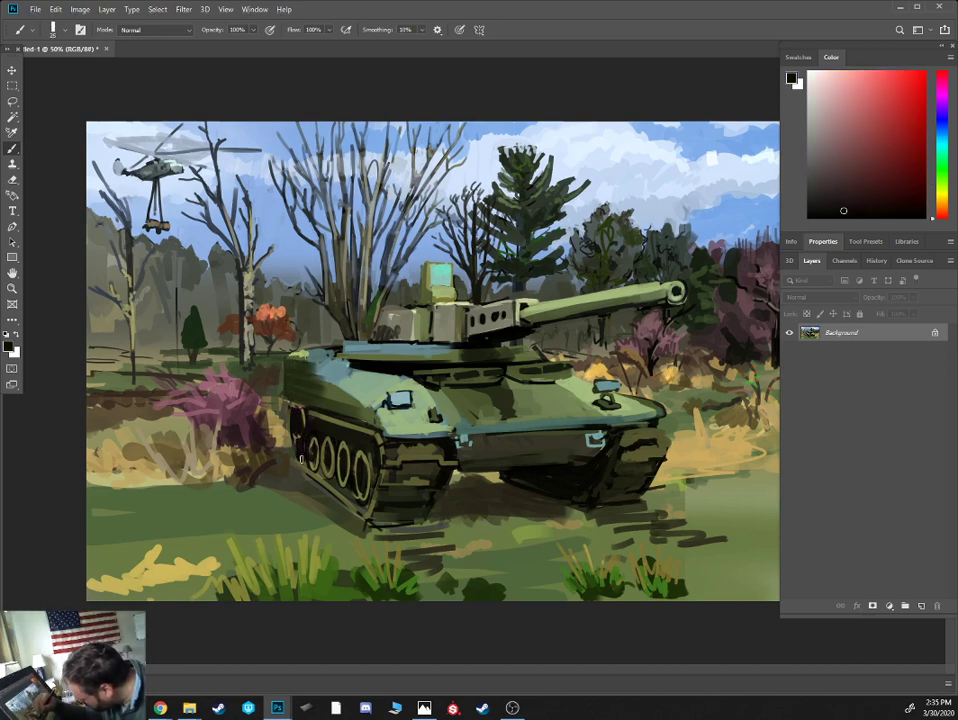
pyautogui.keyDown('alt'); pyautogui.click(318, 478); pyautogui.keyUp('alt')
pyautogui.keyDown('alt'); pyautogui.click(330, 488); pyautogui.keyUp('alt')
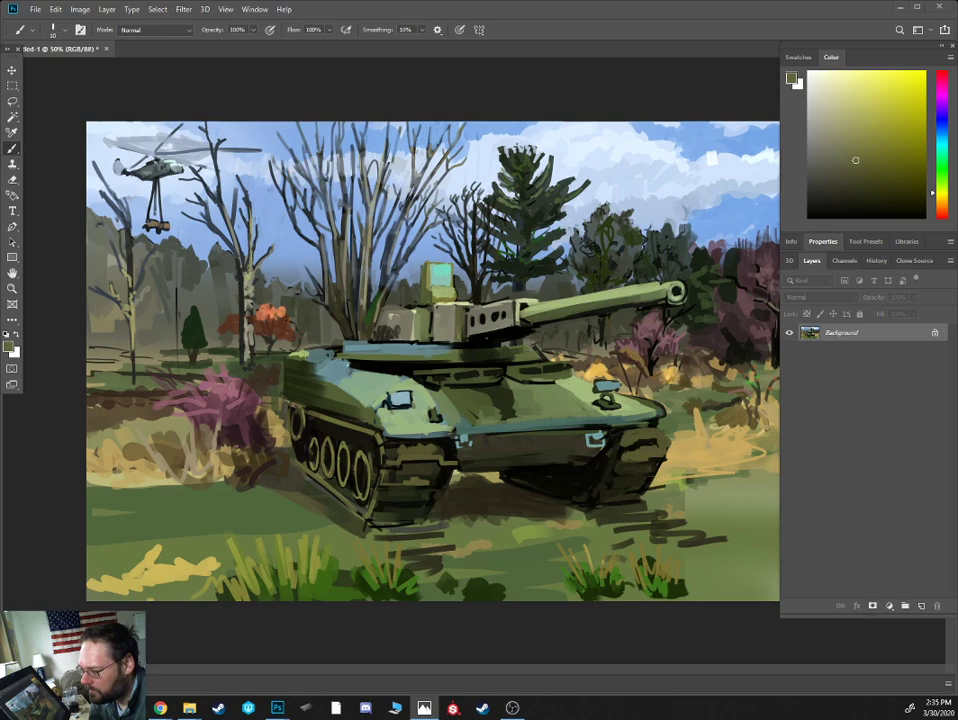
# - Darken the gap between the road wheels and the hull side with sampled near-black tones, using a 10 to 30 px brush
pyautogui.keyDown('alt'); pyautogui.click(308, 431); pyautogui.keyUp('alt')
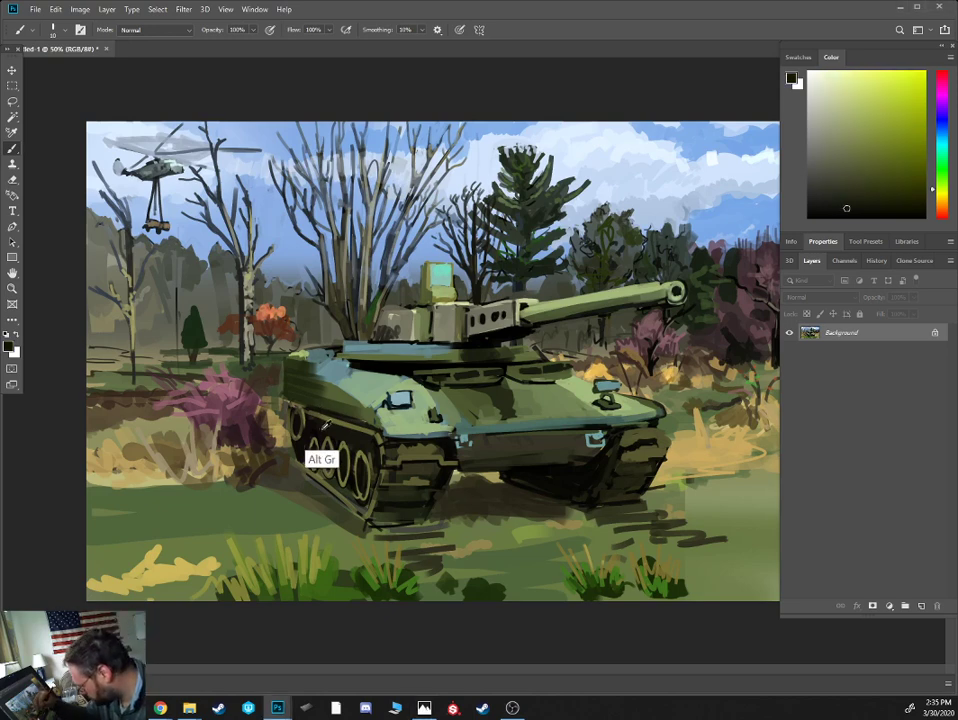
pyautogui.keyDown('alt'); pyautogui.click(299, 423); pyautogui.keyUp('alt')
pyautogui.press('[')
pyautogui.press('[')
pyautogui.keyDown('alt'); pyautogui.click(309, 409); pyautogui.keyUp('alt')
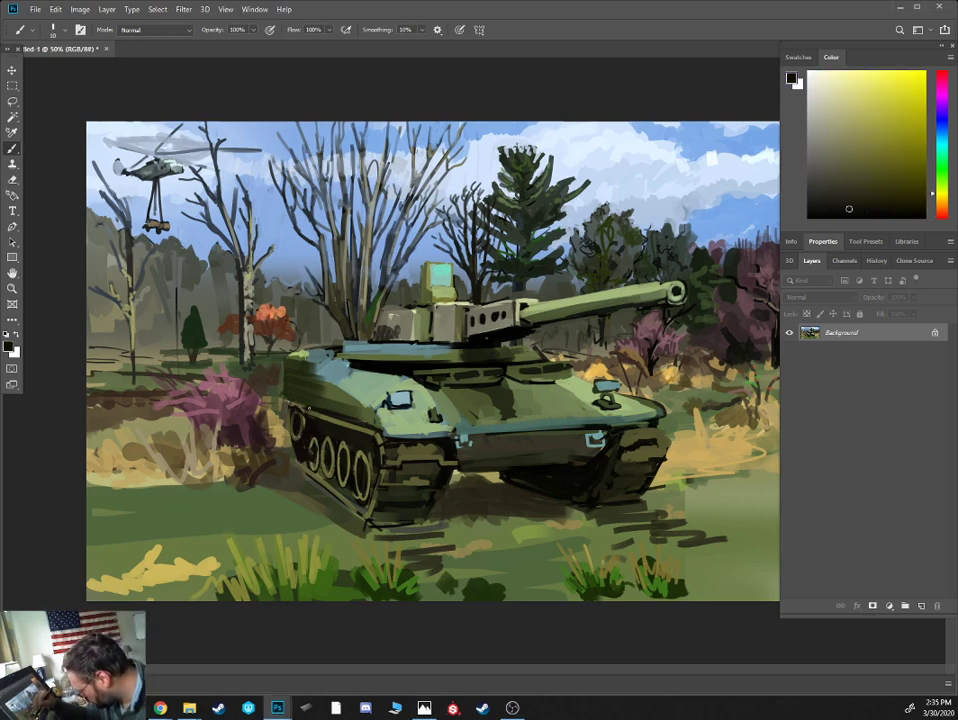
pyautogui.keyDown('alt'); pyautogui.click(313, 426); pyautogui.keyUp('alt')
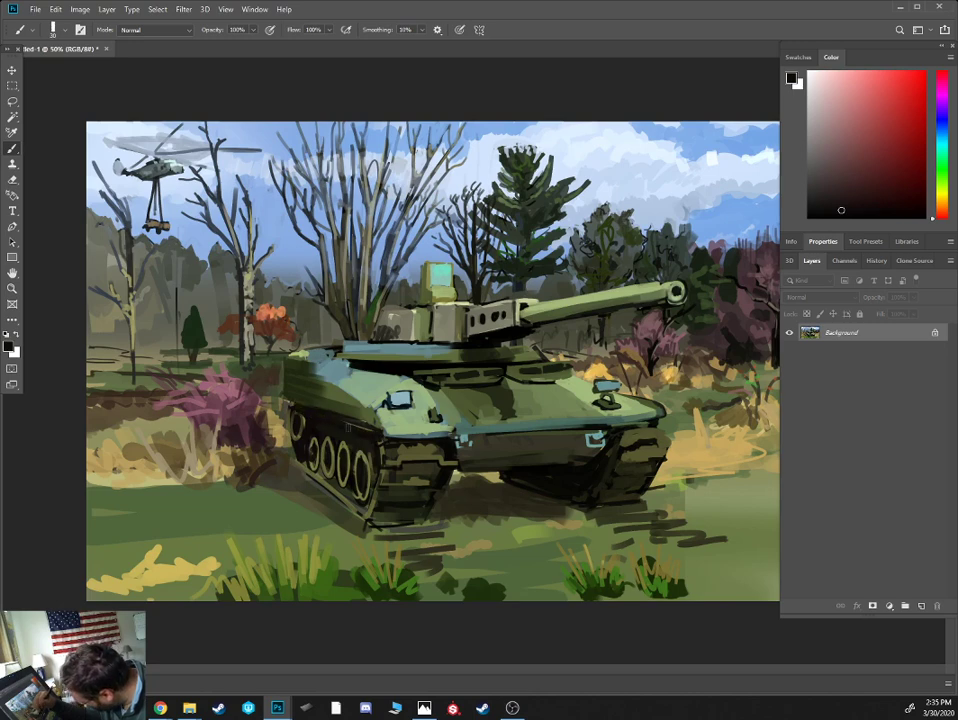
# - Paint the track's wavy upper run in olive at 15 to 20 px and detail it with fine near-black and olive strokes at 8 to 15 px
pyautogui.keyDown('alt'); pyautogui.click(318, 402); pyautogui.keyUp('alt')
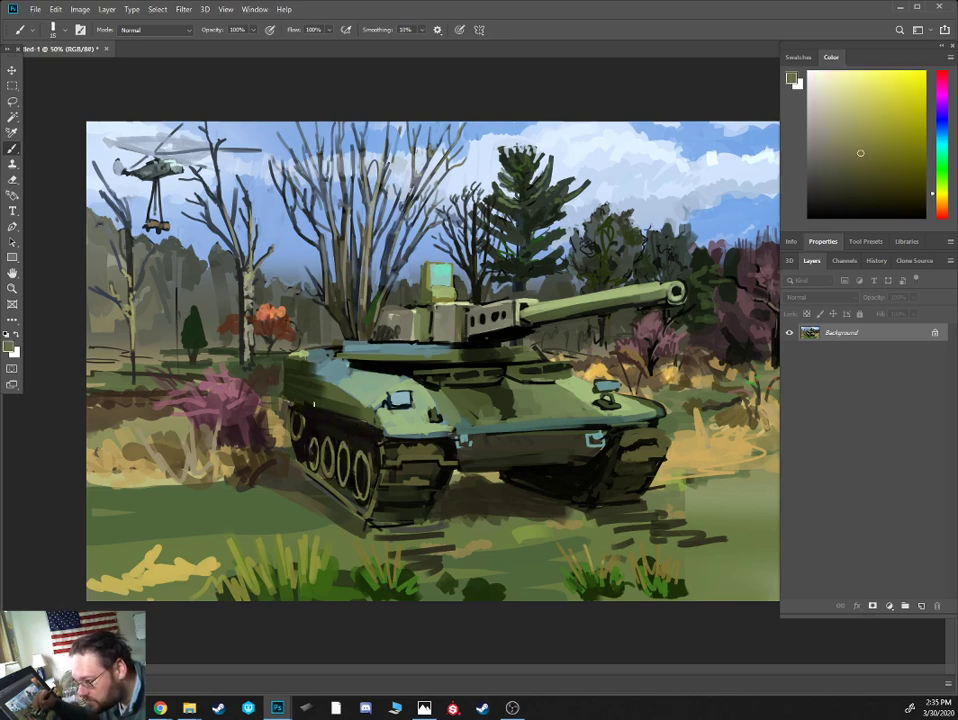
pyautogui.press(']')
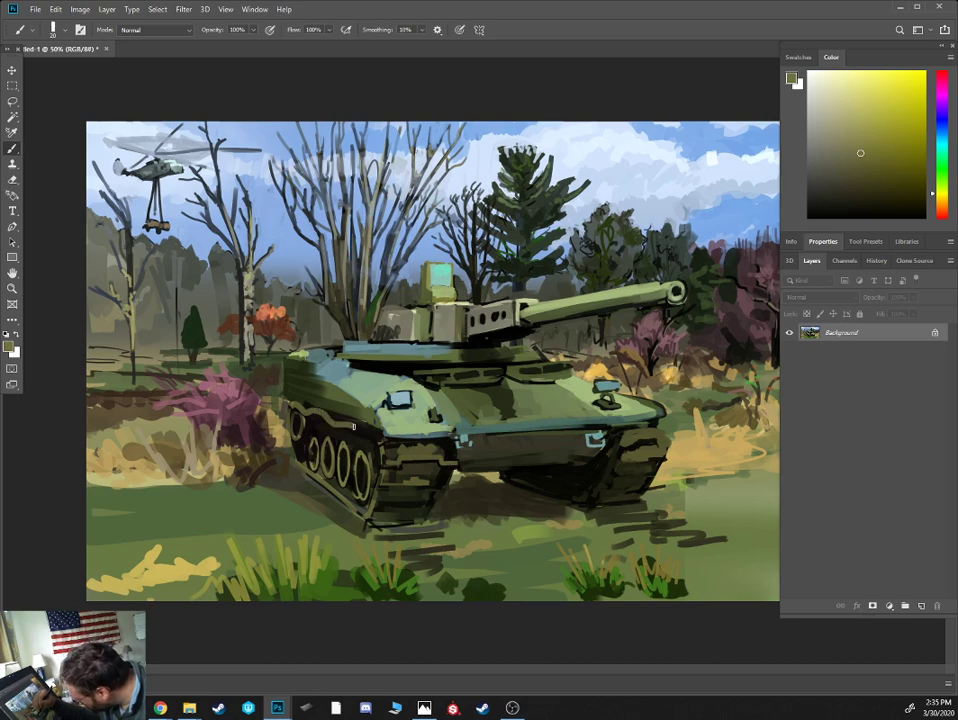
pyautogui.press('d')
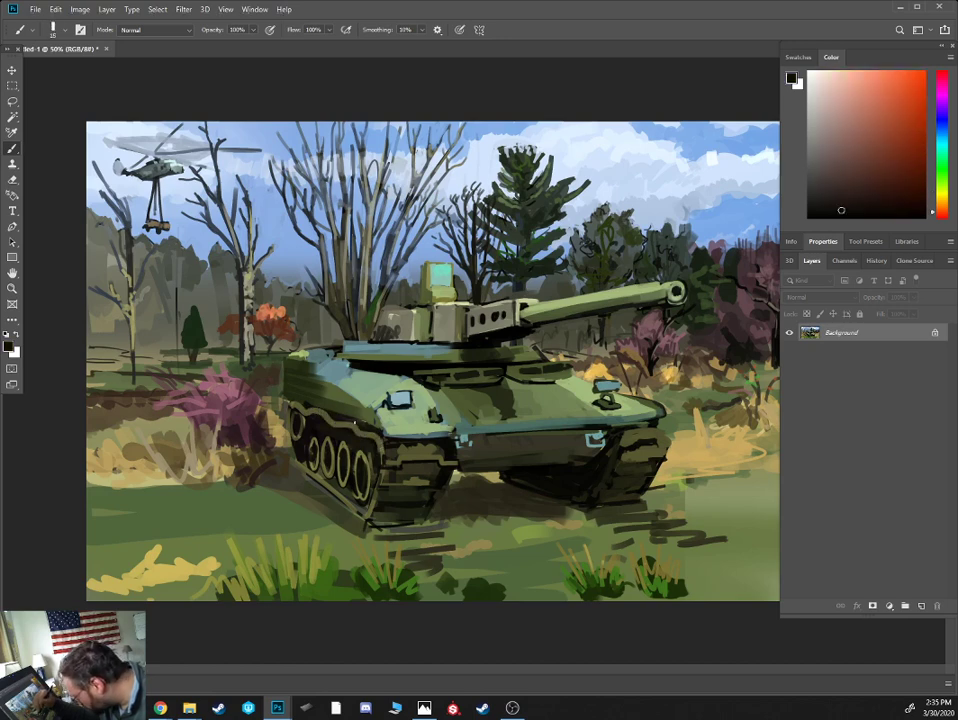
pyautogui.press('ISO_Level3_Shift')
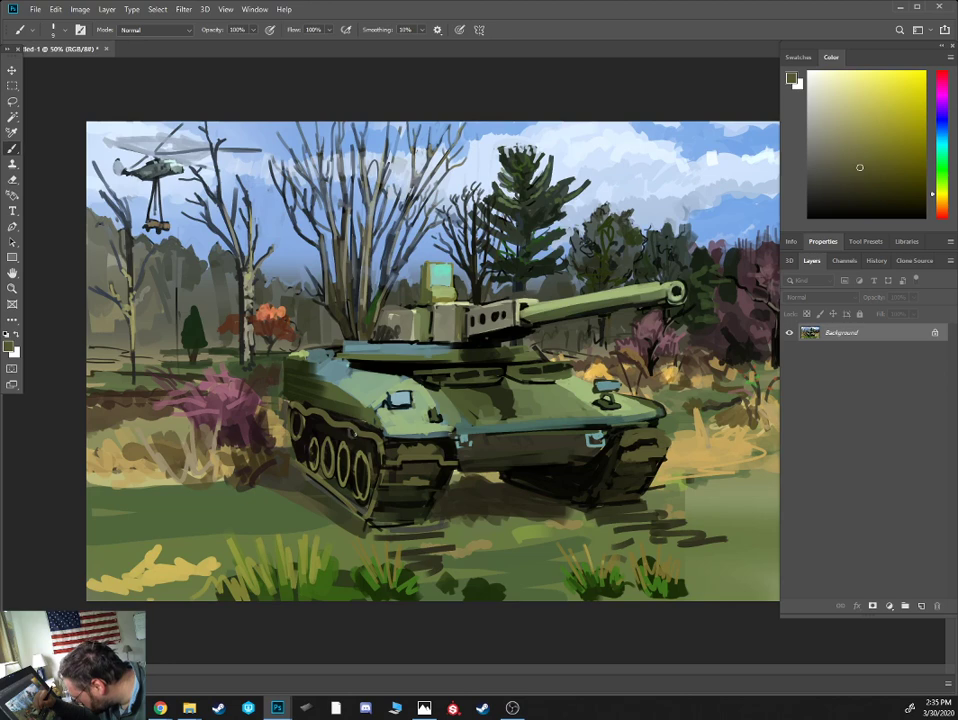
pyautogui.keyDown('alt'); pyautogui.click(325, 450); pyautogui.keyUp('alt')
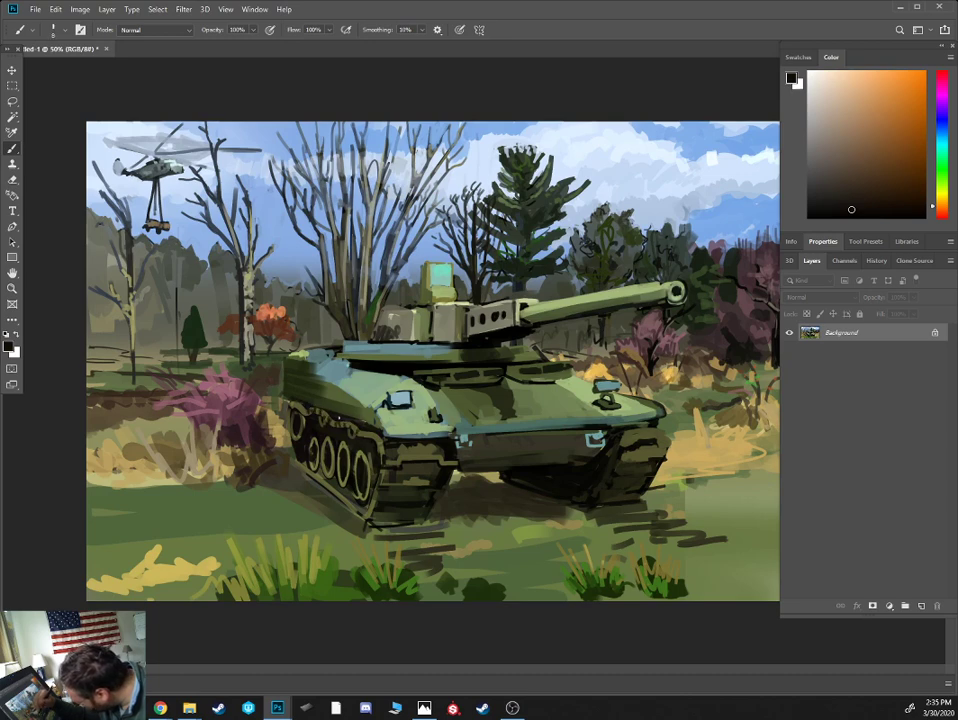
# - Repaint the rear hull side and fender with dark olive and light green at 20 to 25 px, adding yellow-green highlights on the fender top
pyautogui.keyDown('alt'); pyautogui.click(244, 297); pyautogui.keyUp('alt')
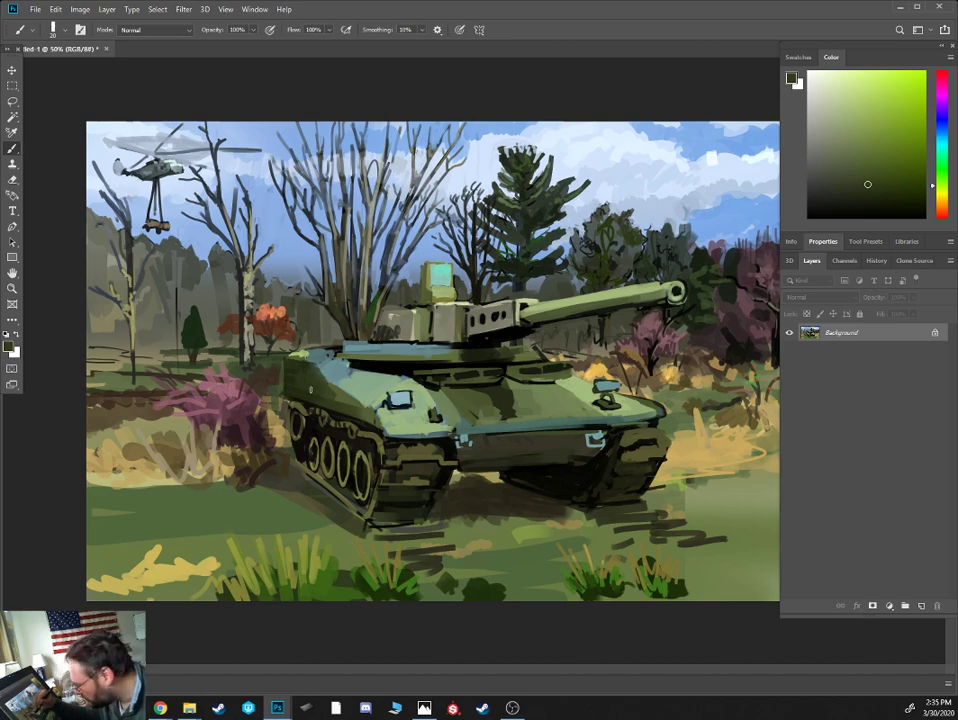
pyautogui.keyDown('alt'); pyautogui.click(333, 361); pyautogui.keyUp('alt')
pyautogui.keyDown('alt'); pyautogui.click(329, 360); pyautogui.keyUp('alt')
pyautogui.keyDown('alt'); pyautogui.click(359, 385); pyautogui.keyUp('alt')
pyautogui.keyDown('alt'); pyautogui.click(394, 410); pyautogui.keyUp('alt')
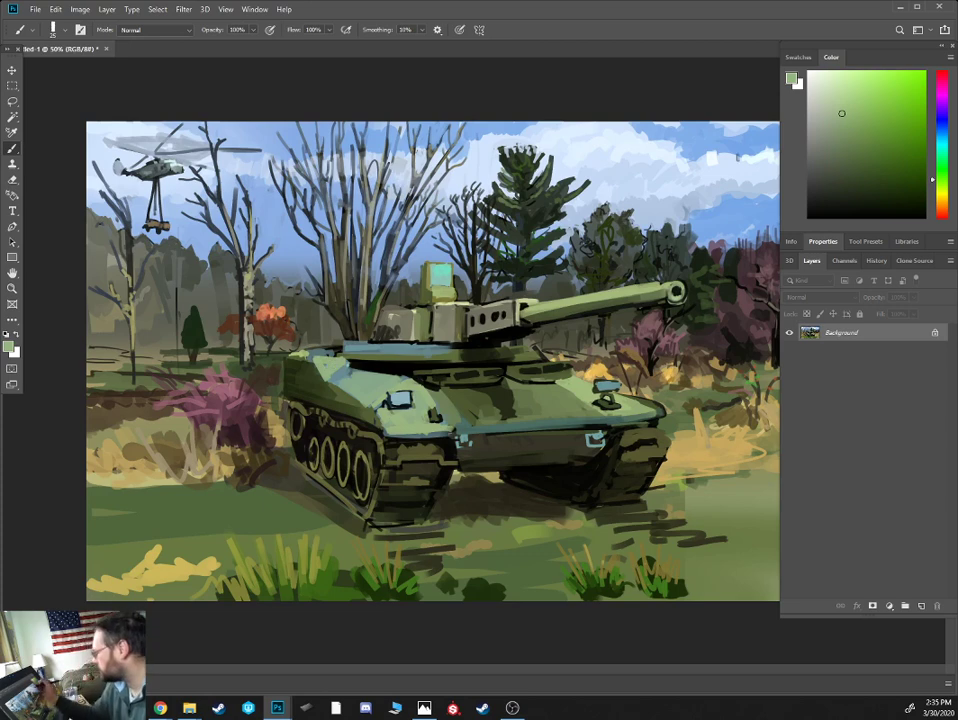
pyautogui.click(942, 188)
pyautogui.click(862, 98)
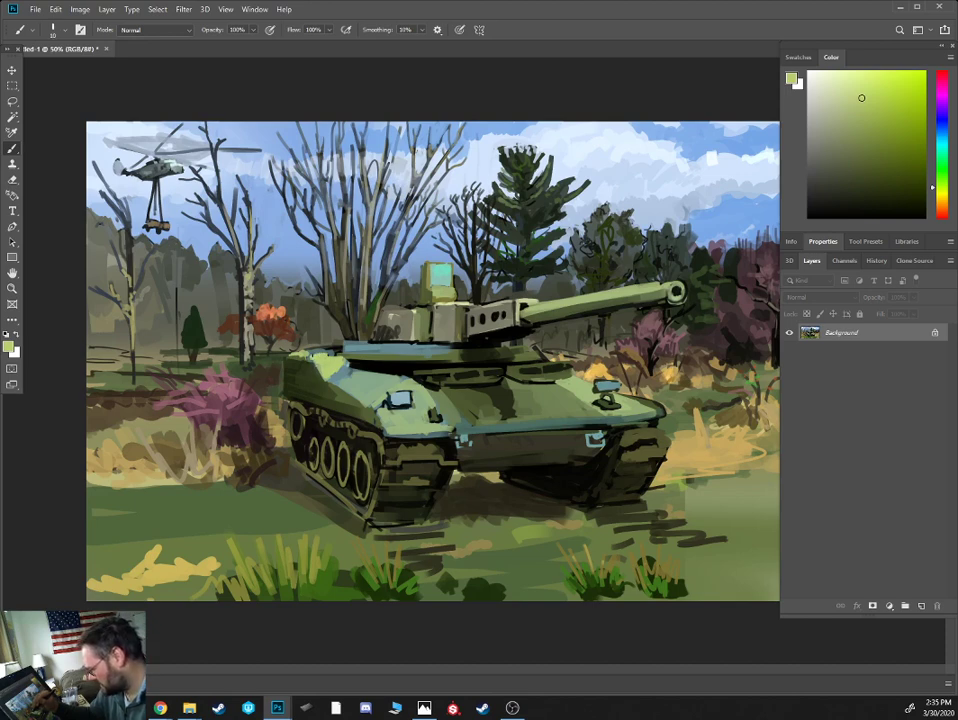
# - Sharpen the rear fender's edges with sampled dark olive tones, reducing the brush from 15 to 9 px
pyautogui.keyDown('alt'); pyautogui.click(304, 364); pyautogui.keyUp('alt')
pyautogui.press(']')
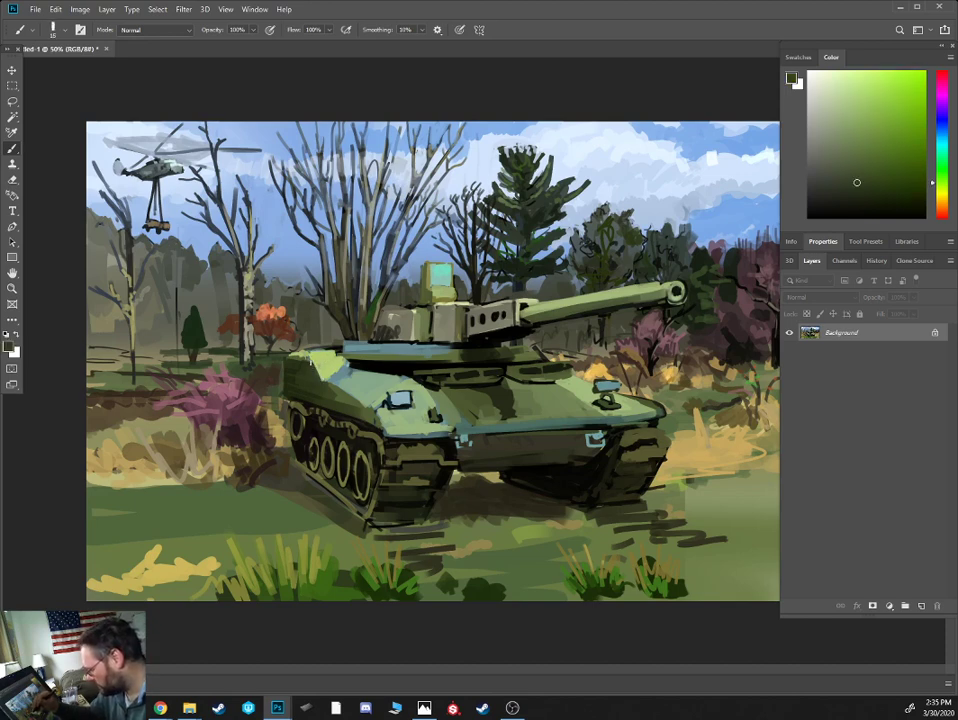
pyautogui.keyDown('alt'); pyautogui.click(293, 361); pyautogui.keyUp('alt')
pyautogui.keyDown('alt'); pyautogui.click(292, 402); pyautogui.keyUp('alt')
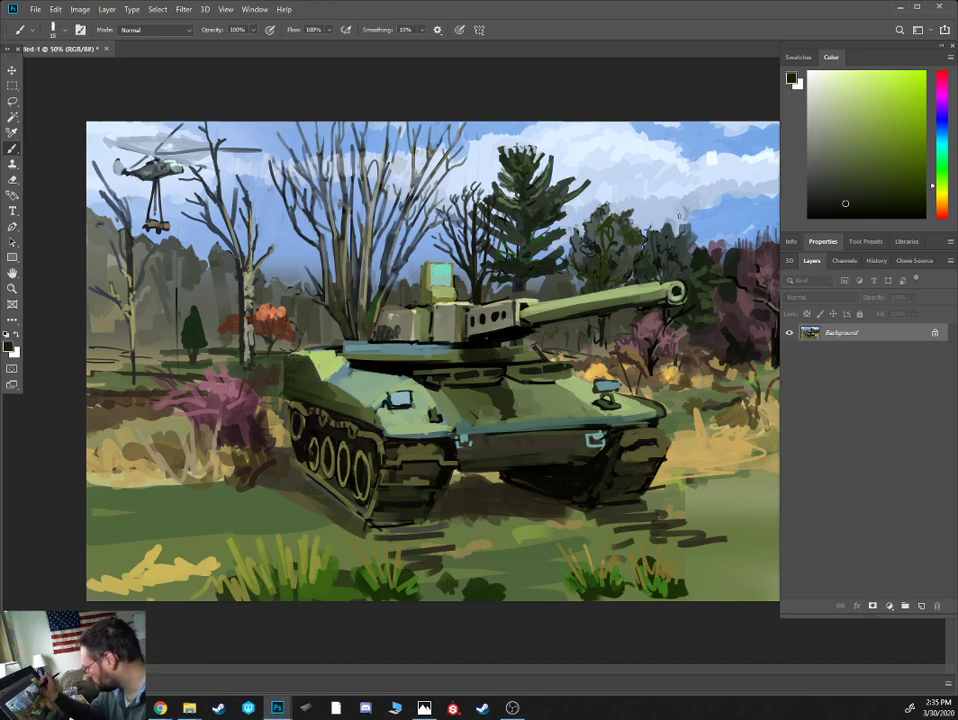
pyautogui.press('[')
pyautogui.press('[')
pyautogui.press('[')
pyautogui.moveTo(285, 357); pyautogui.dragTo(284, 388)
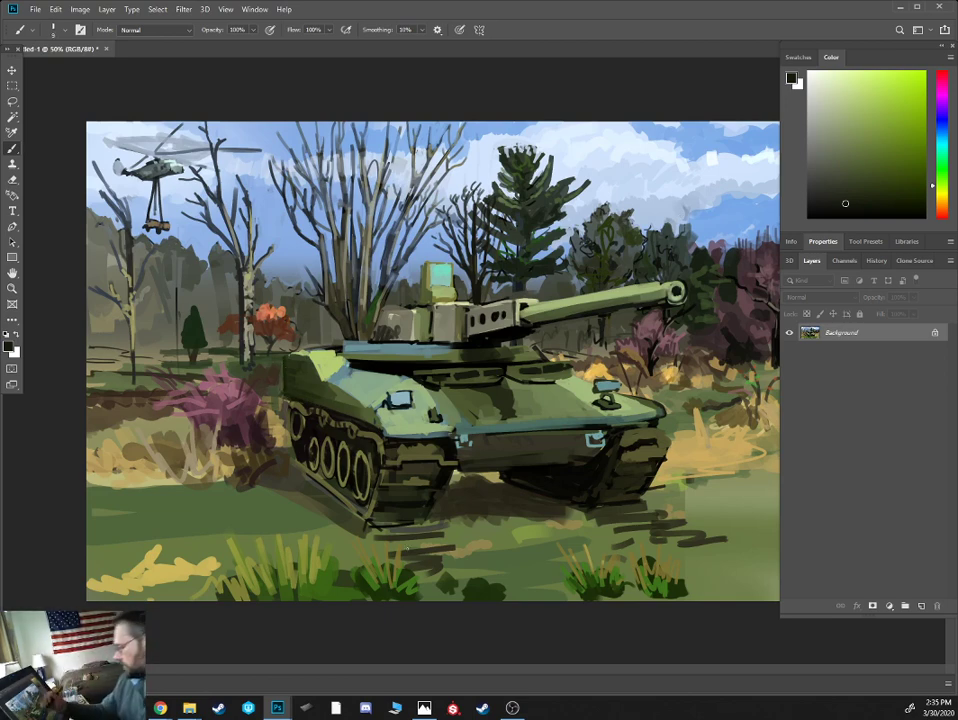
pyautogui.moveTo(339, 350)
pyautogui.mouseDown()
pyautogui.moveTo(330, 360)
pyautogui.moveTo(343, 350)
pyautogui.mouseUp()
# - Add light yellow-green highlights along the turret base with a 20 px brush
pyautogui.keyDown('alt'); pyautogui.click(325, 361); pyautogui.keyUp('alt')
pyautogui.press(']')
pyautogui.press(']')
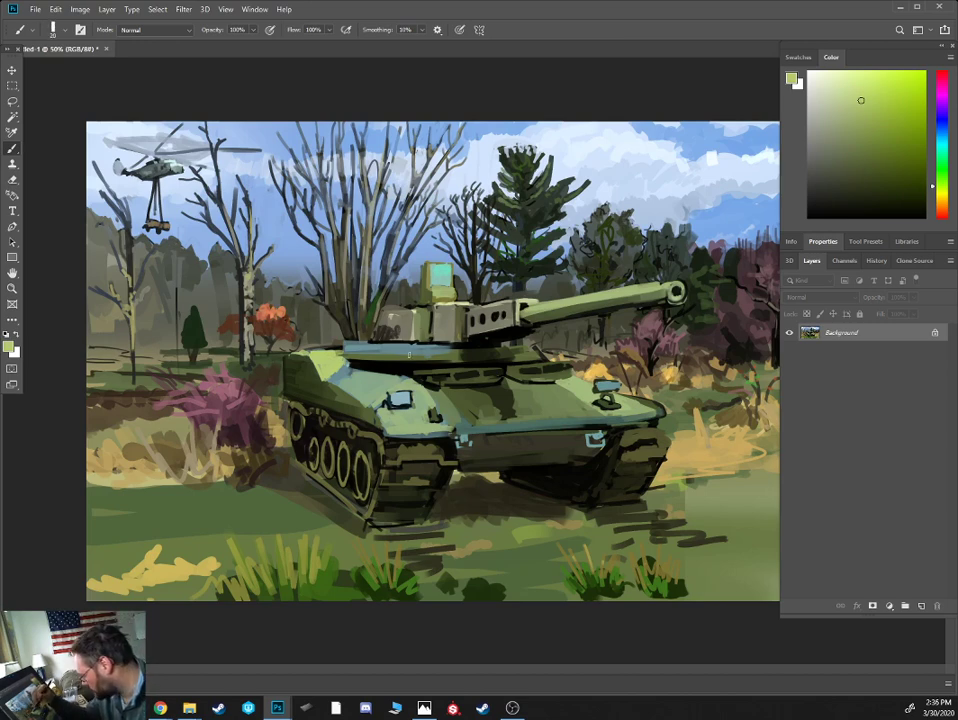
# - Highlight the turret base and the top of the gun barrel in warm yellow, then blend the barrel with olive brown, using a 20 px brush
pyautogui.click(940, 198)
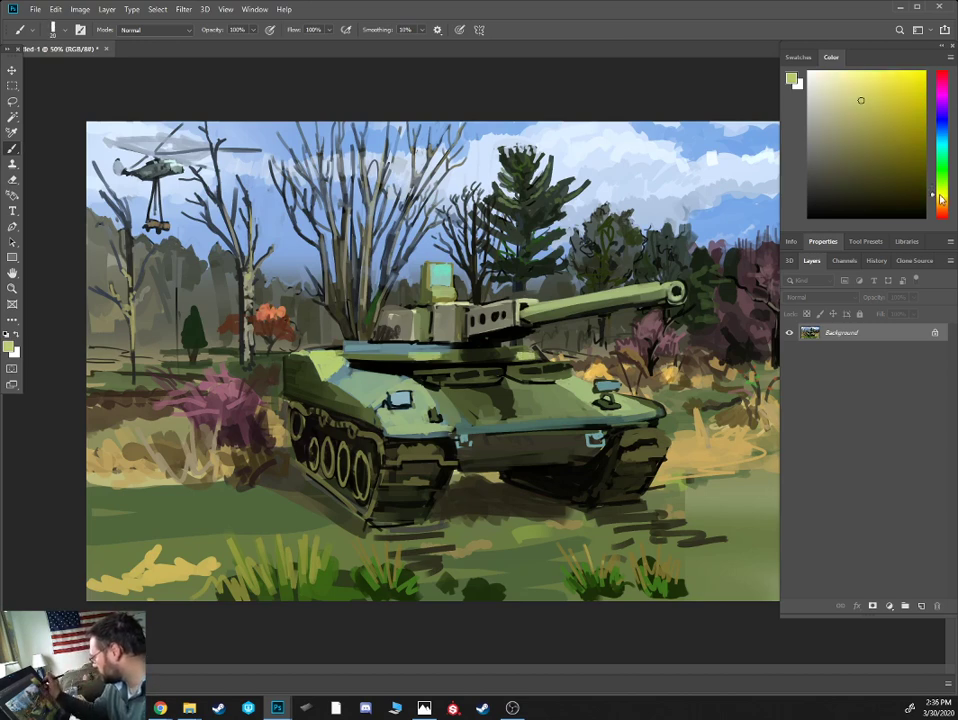
pyautogui.click(885, 102)
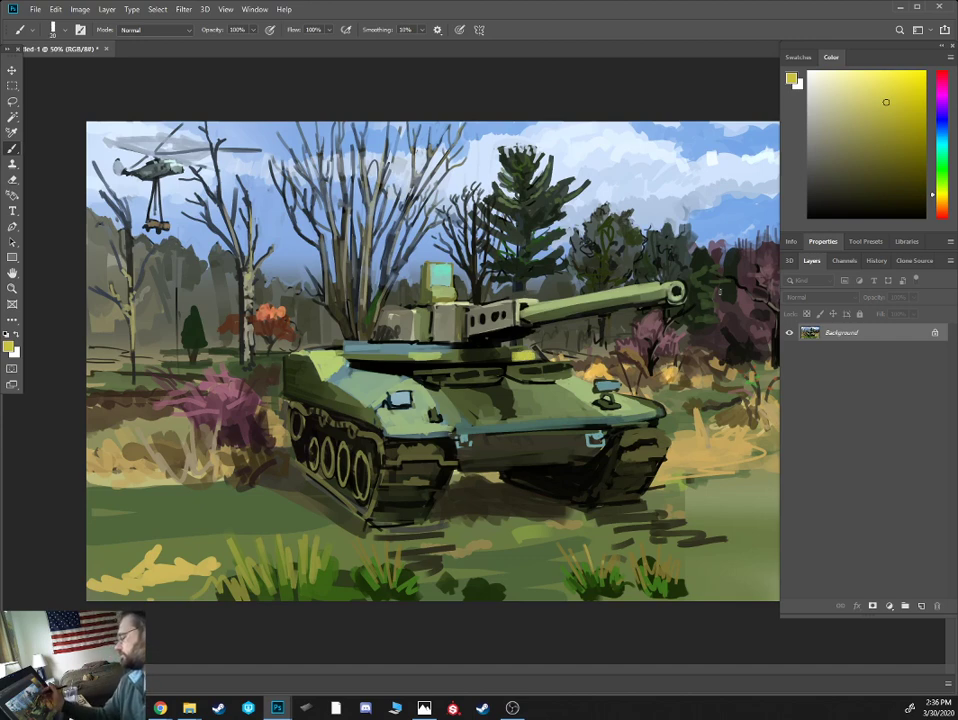
pyautogui.keyDown('alt'); pyautogui.click(400, 230); pyautogui.keyUp('alt')
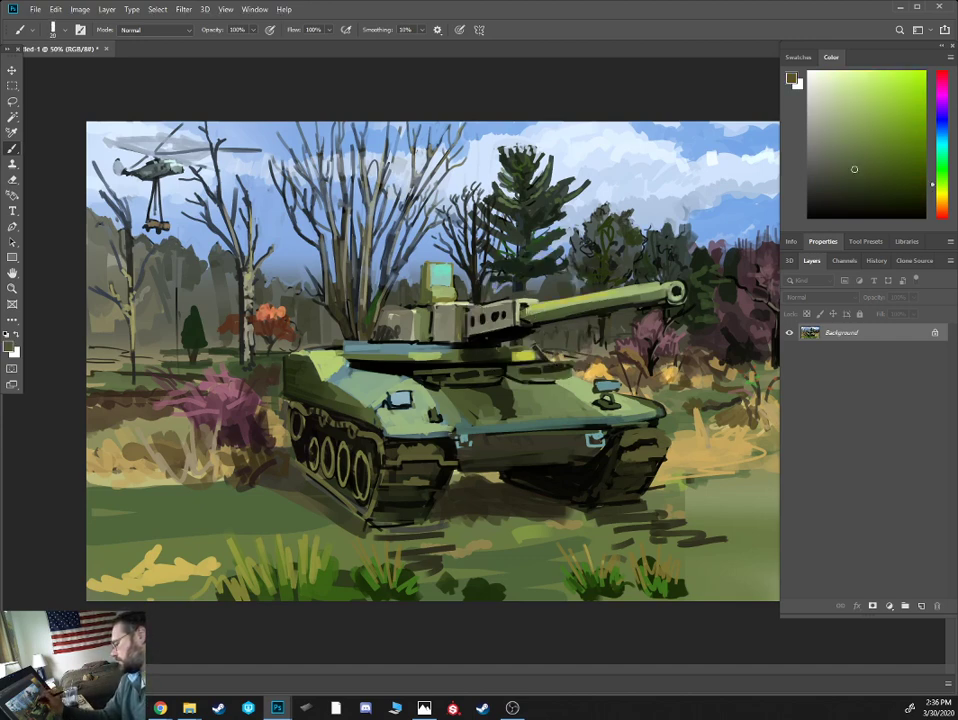
pyautogui.moveTo(527, 312); pyautogui.dragTo(613, 299)
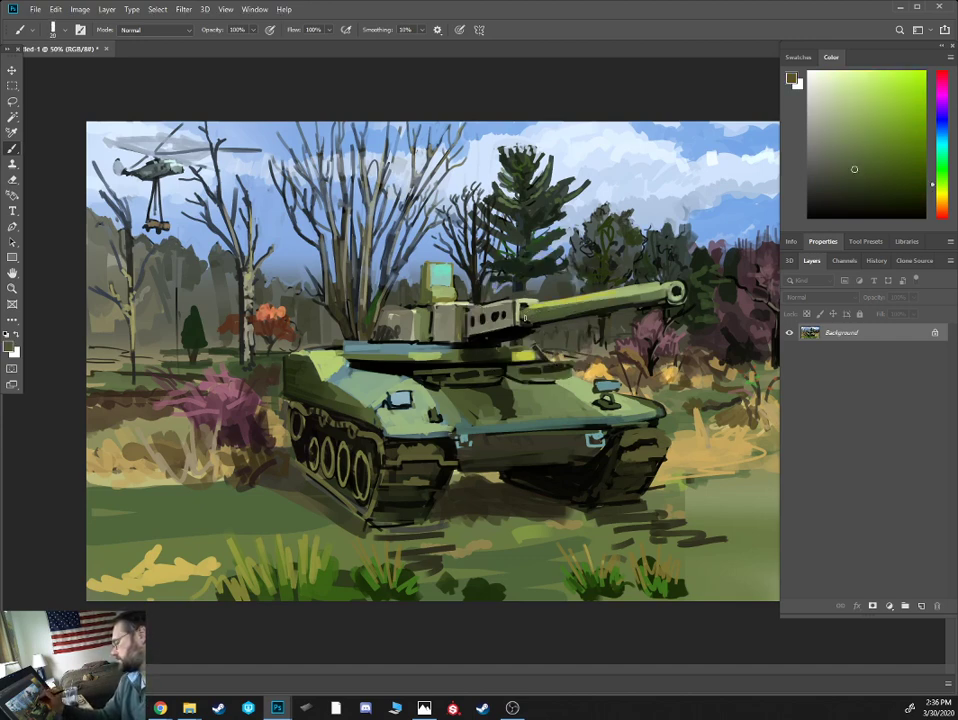
# - Refine the gun barrel's underside and muzzle with sampled olive, black and grey-green tones, reducing the brush from 20 to 10 px
pyautogui.keyDown('alt'); pyautogui.click(392, 240); pyautogui.keyUp('alt')
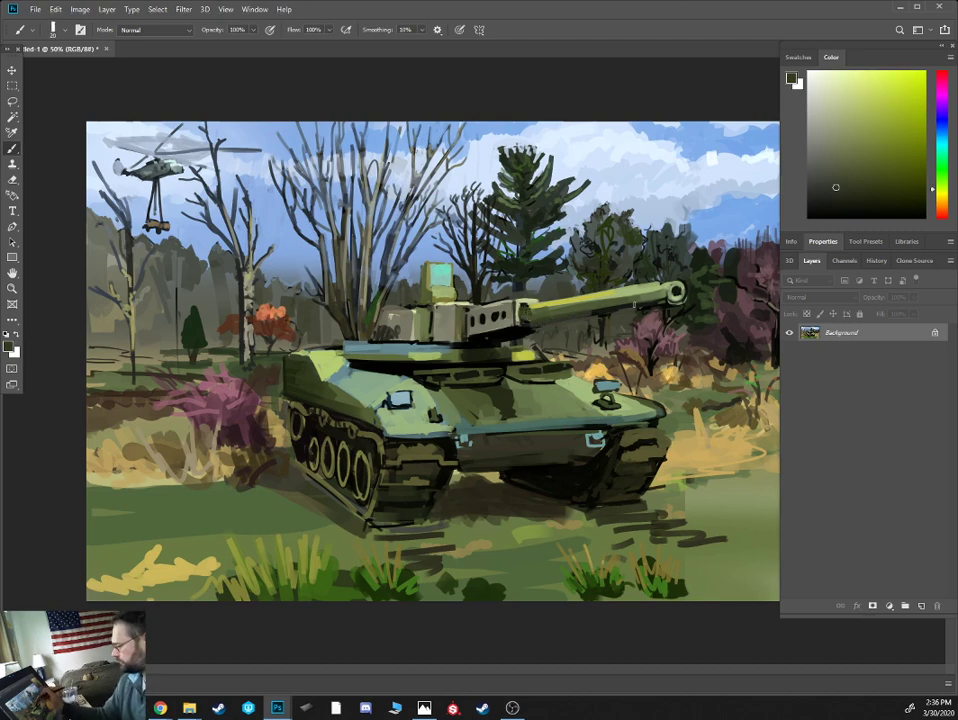
pyautogui.keyDown('alt'); pyautogui.click(378, 271); pyautogui.keyUp('alt')
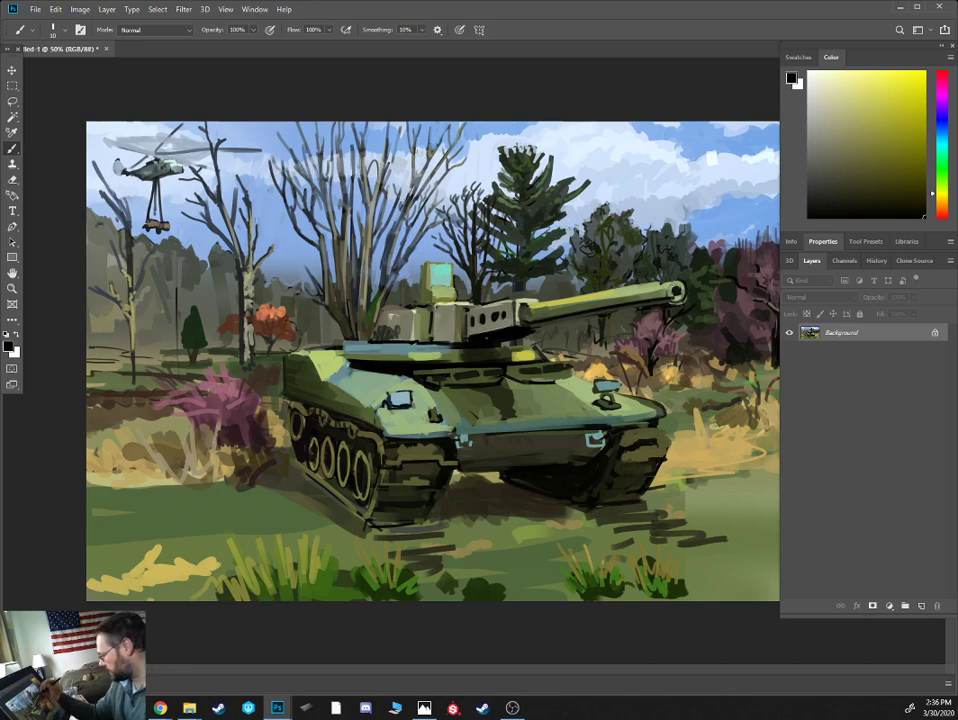
pyautogui.keyDown('alt'); pyautogui.click(676, 301); pyautogui.keyUp('alt')
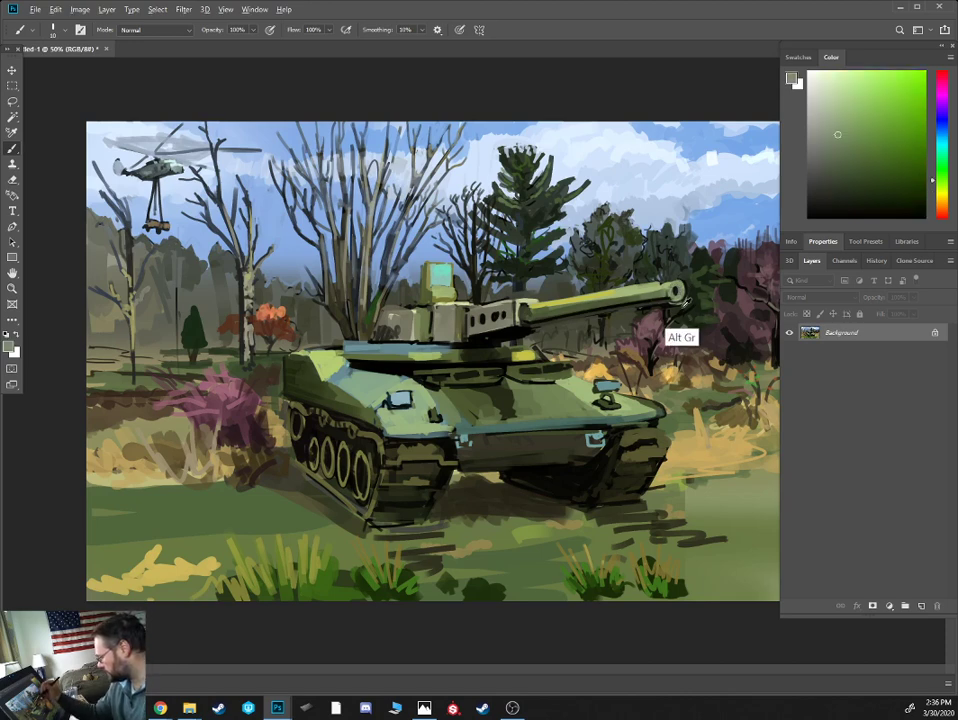
pyautogui.keyDown('alt'); pyautogui.click(508, 228); pyautogui.keyUp('alt')
pyautogui.keyDown('alt'); pyautogui.click(484, 229); pyautogui.keyUp('alt')
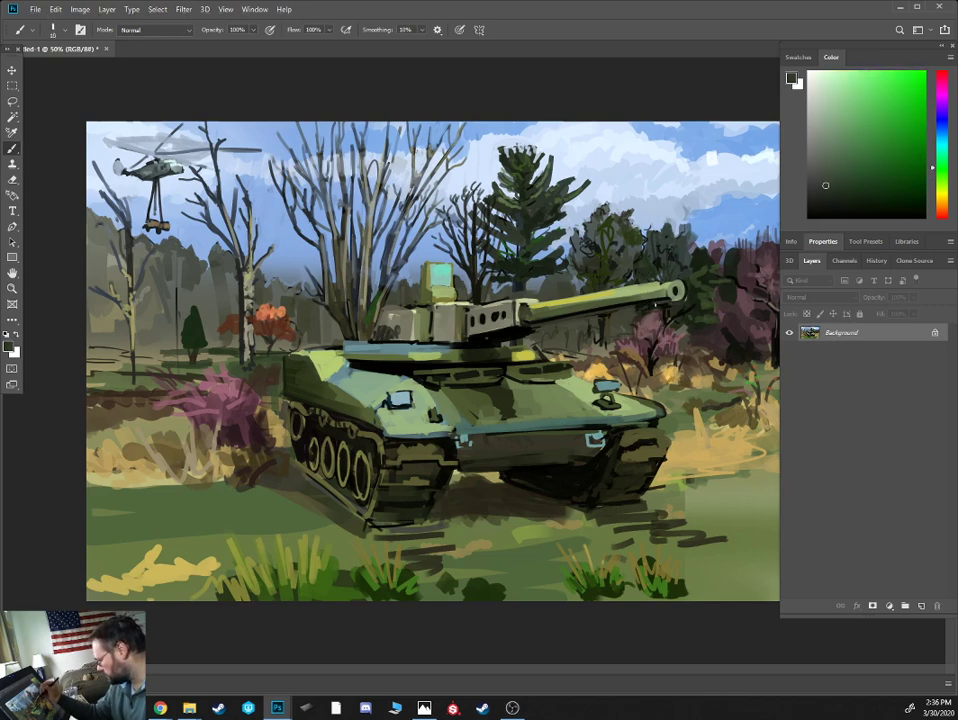
pyautogui.keyDown('alt'); pyautogui.click(612, 312); pyautogui.keyUp('alt')
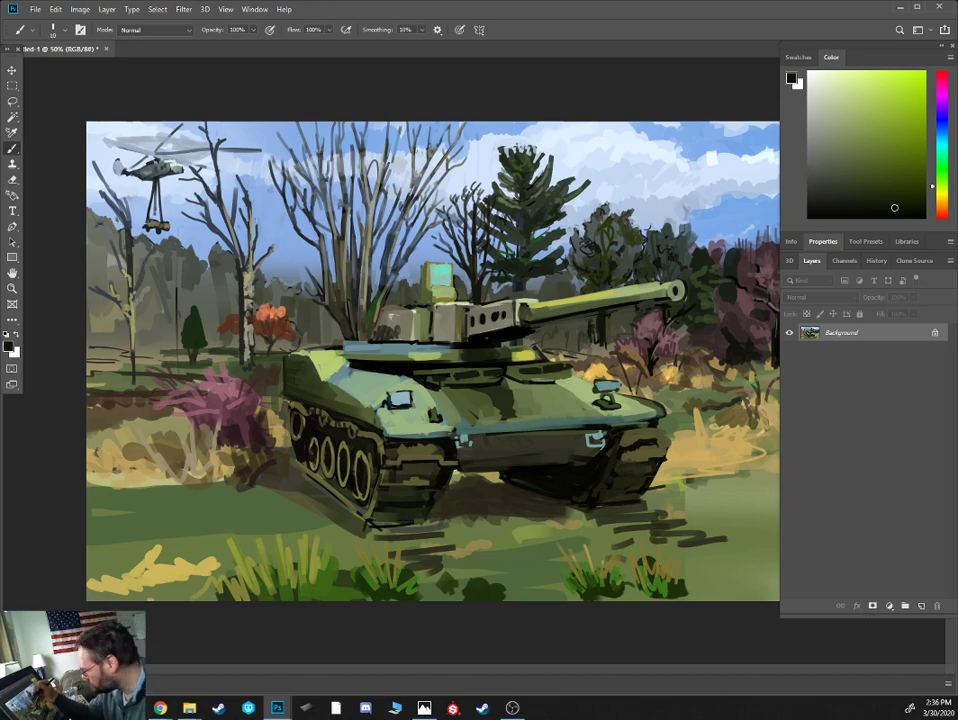
# - Paint sampled sky-blue gaps between the lower branches of the tall pine with a 9 px brush
pyautogui.keyDown('alt'); pyautogui.click(385, 190); pyautogui.keyUp('alt')
pyautogui.keyDown('alt'); pyautogui.click(424, 124); pyautogui.keyUp('alt')
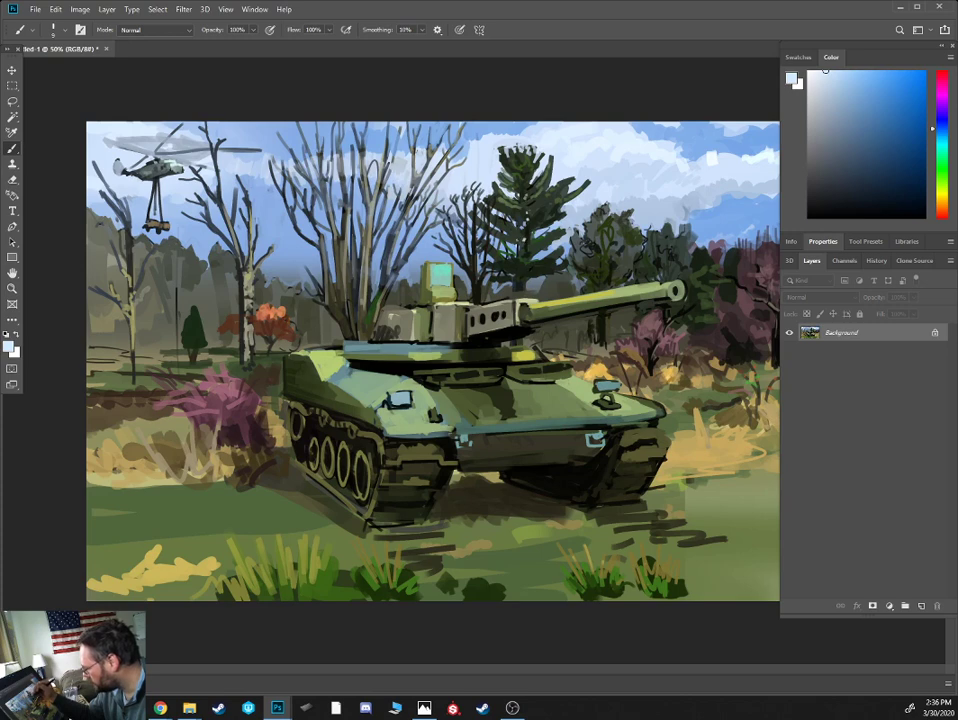
pyautogui.keyDown('alt'); pyautogui.click(513, 250); pyautogui.keyUp('alt')
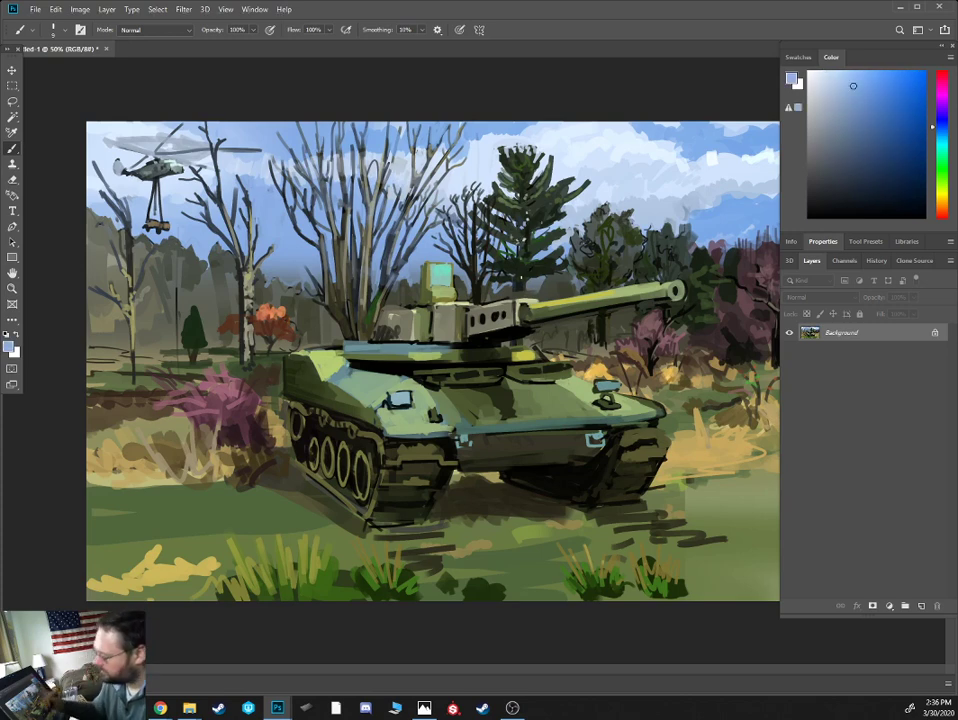
pyautogui.keyDown('alt'); pyautogui.click(405, 189); pyautogui.keyUp('alt')
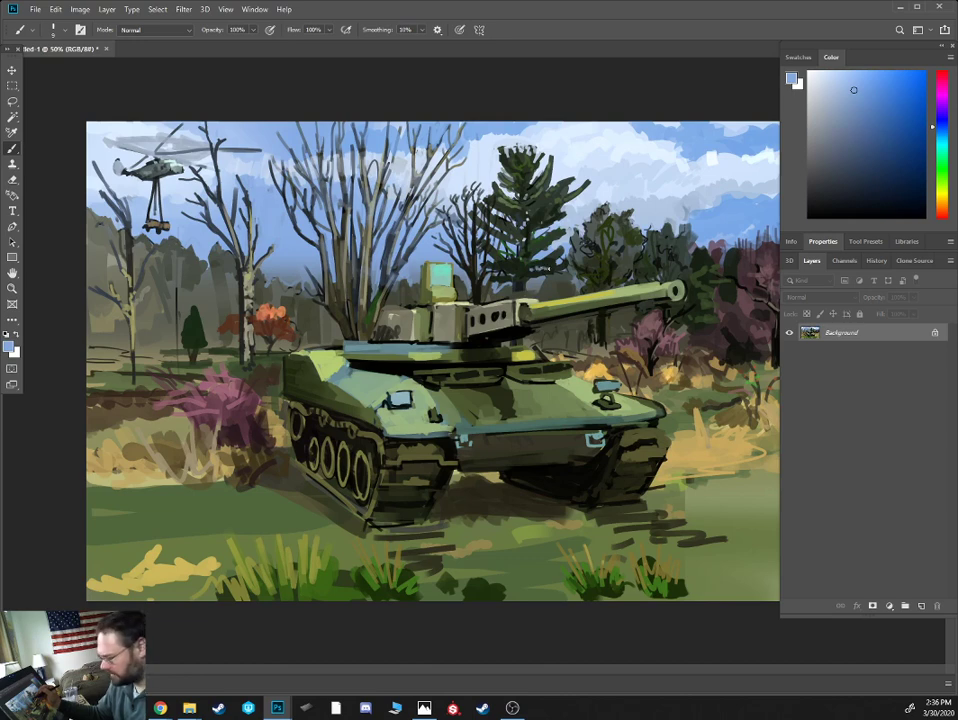
# - Darken the pine's lower branches with dark green at up to 20 px, then add brighter green needle strokes at 15 px
pyautogui.keyDown('alt'); pyautogui.click(402, 205); pyautogui.keyUp('alt')
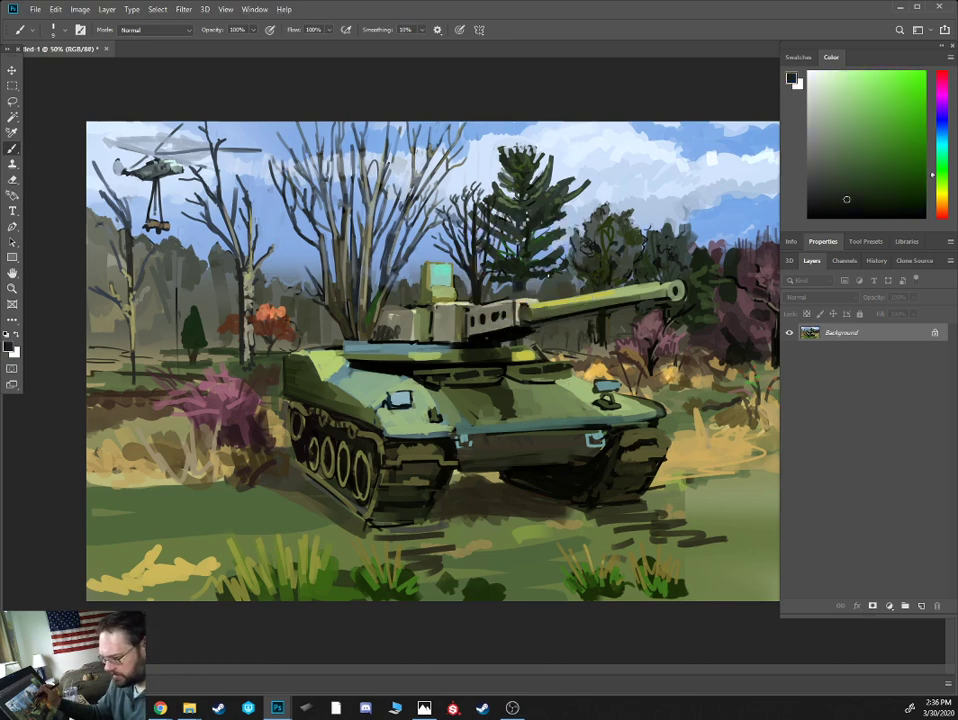
pyautogui.keyDown('alt'); pyautogui.click(397, 200); pyautogui.keyUp('alt')
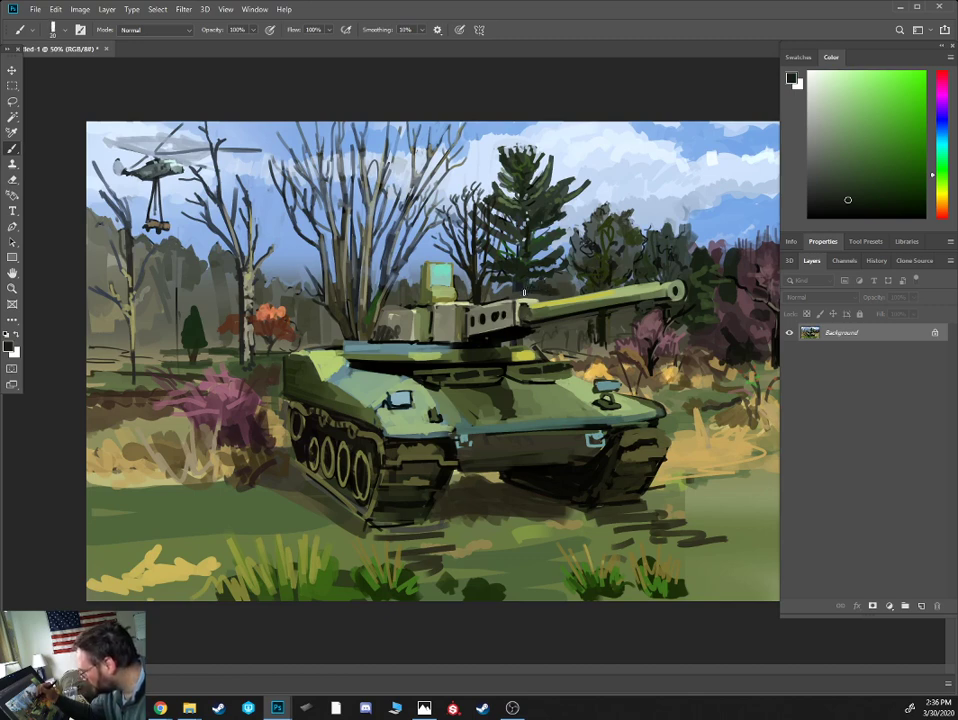
pyautogui.keyDown('alt'); pyautogui.click(398, 218); pyautogui.keyUp('alt')
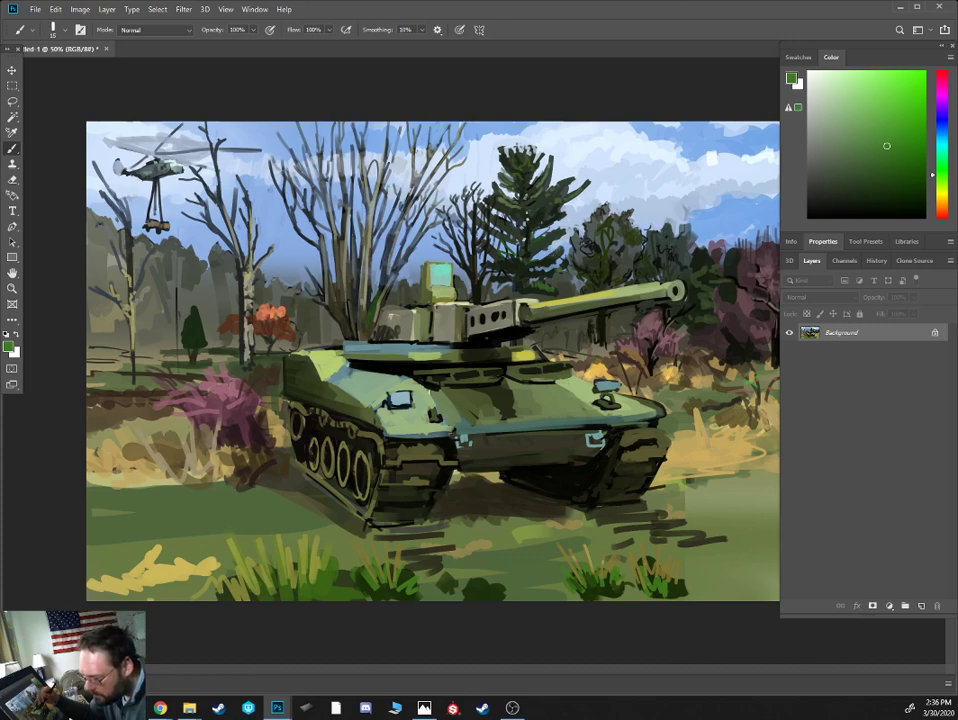
# - Touch up the thin branches and background beside the pine with olive grey and near-black strokes at 6 to 7 px
pyautogui.keyDown('alt'); pyautogui.click(358, 238); pyautogui.keyUp('alt')
pyautogui.keyDown('alt'); pyautogui.click(622, 126); pyautogui.keyUp('alt')
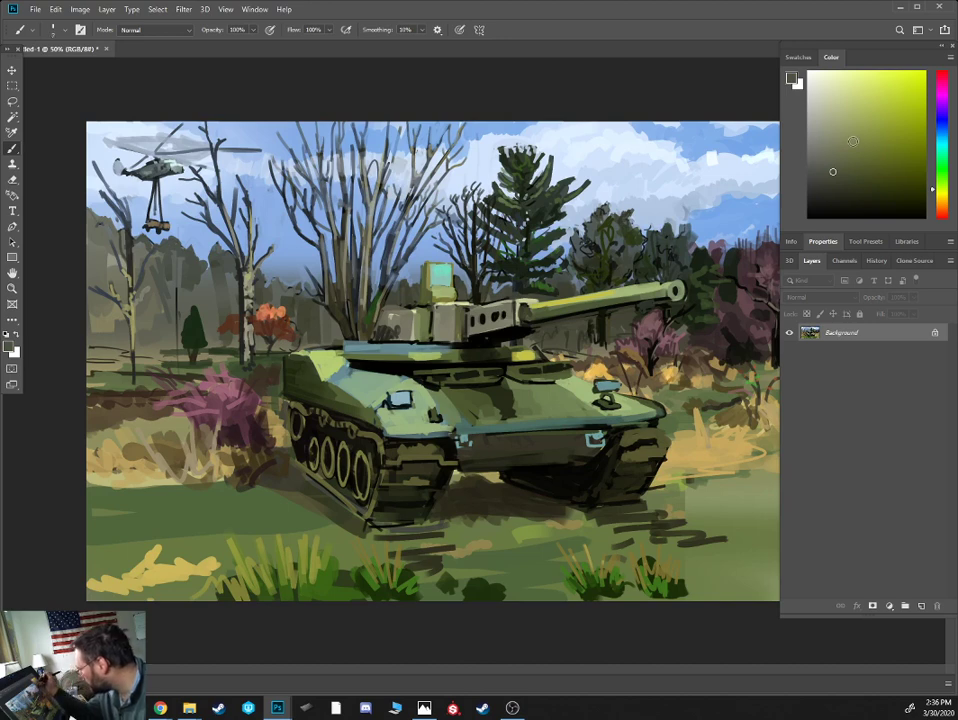
pyautogui.click(841, 145)
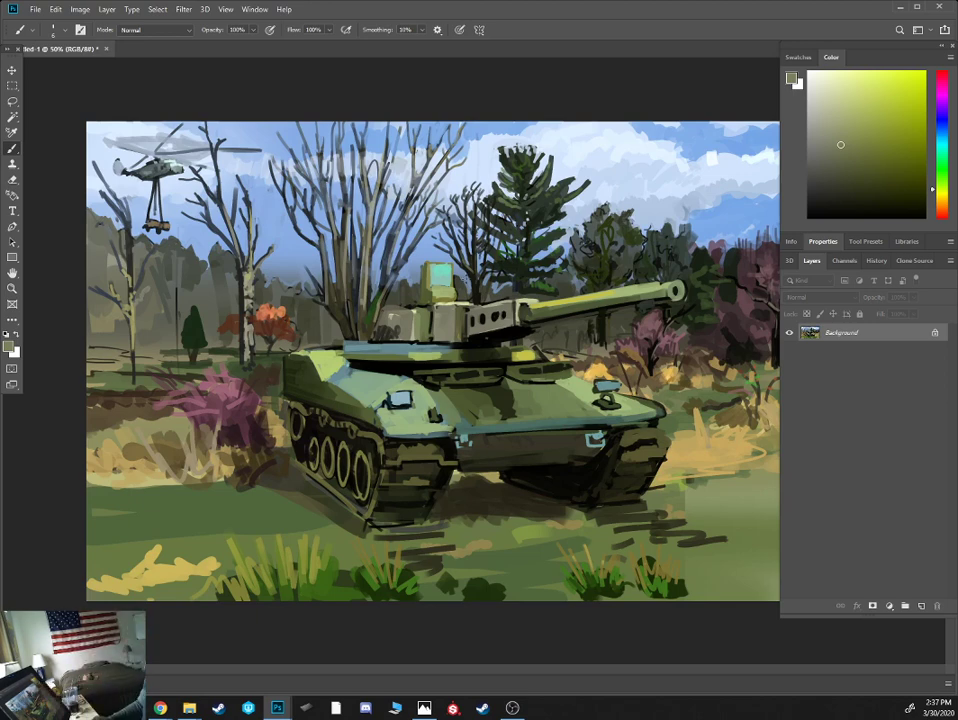
pyautogui.keyDown('alt'); pyautogui.click(363, 230); pyautogui.keyUp('alt')
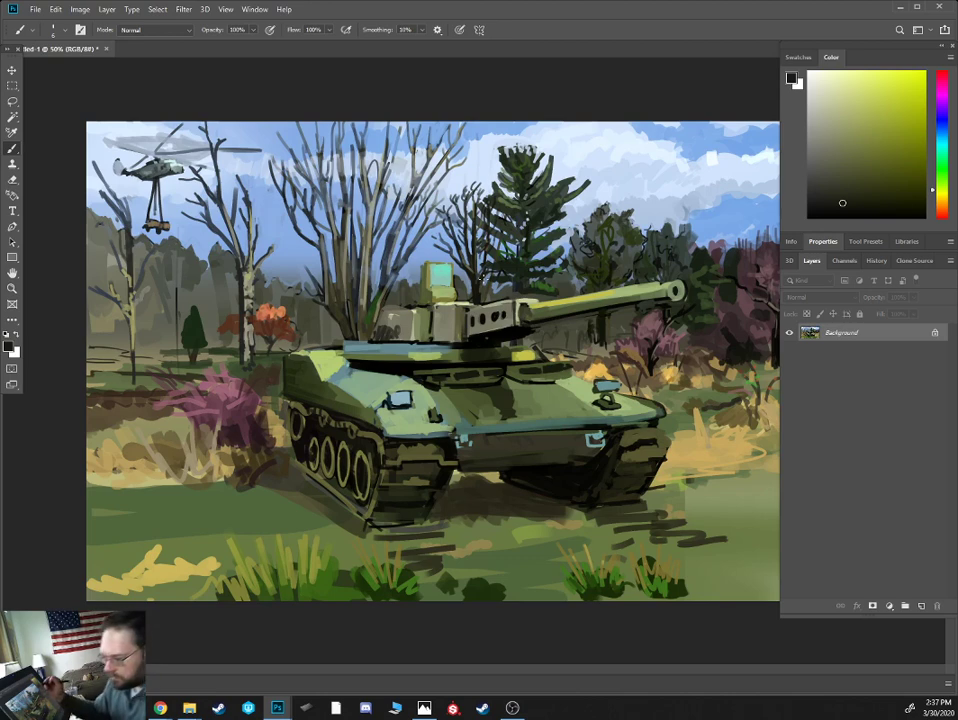
# - Block in the trees behind the gun barrel with a very dark green, enlarging the brush to 25 px
pyautogui.keyDown('alt'); pyautogui.click(617, 247); pyautogui.keyUp('alt')
pyautogui.press(']')
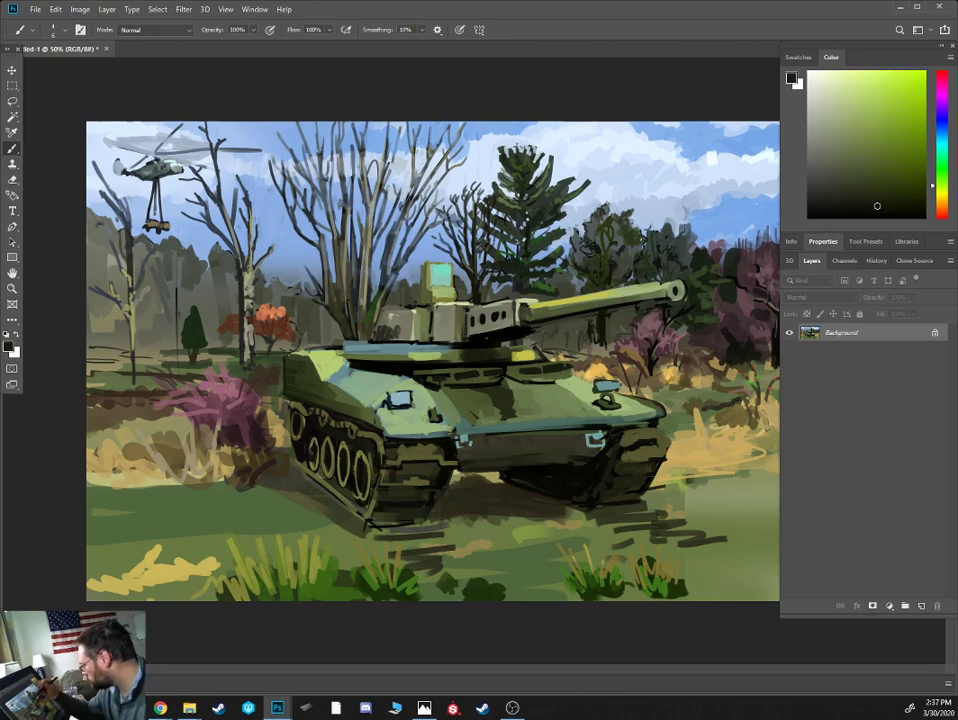
pyautogui.moveTo(877, 195)
pyautogui.mouseDown()
pyautogui.moveTo(928, 183)
pyautogui.moveTo(885, 212)
pyautogui.mouseUp()
pyautogui.click(942, 179)
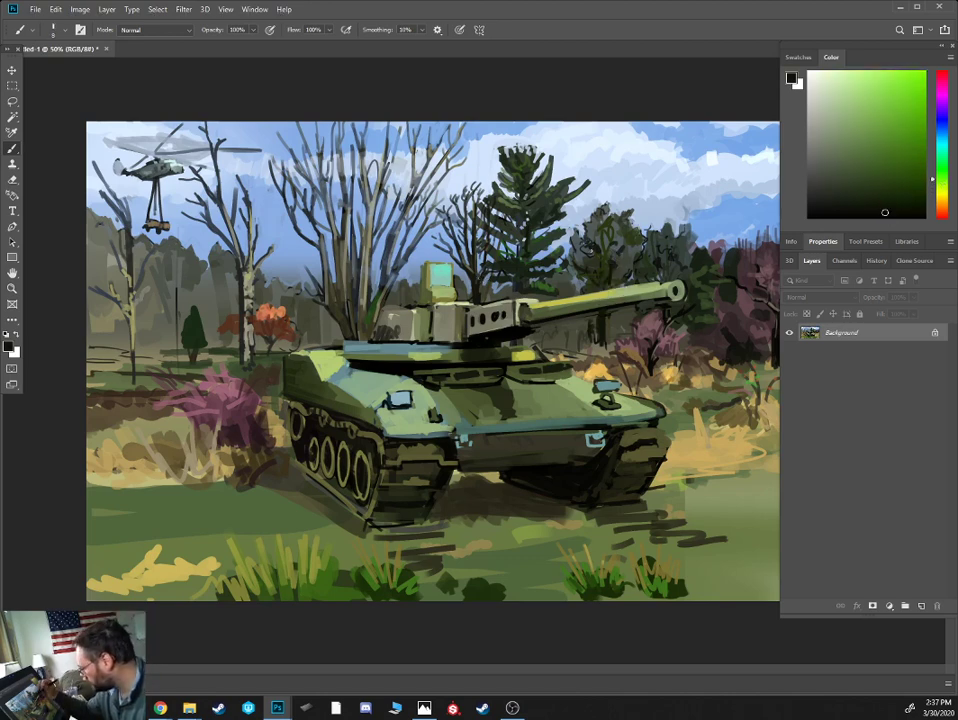
pyautogui.press(']')
pyautogui.press(']')
pyautogui.press(']')
pyautogui.moveTo(602, 265); pyautogui.dragTo(584, 259)
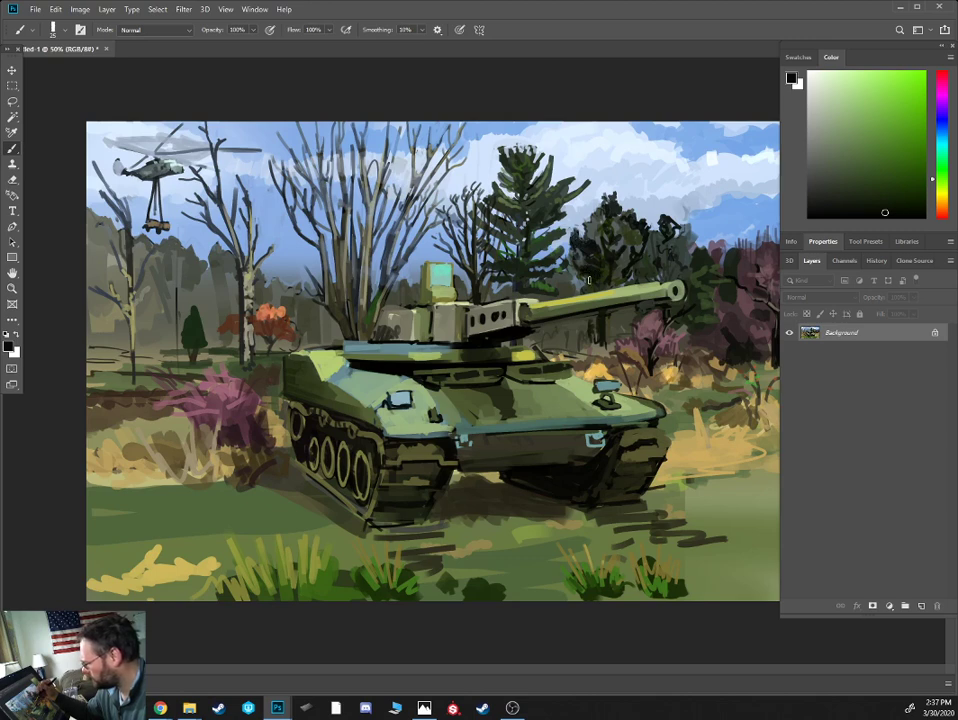
# - Dab dark green and muted olive-green foliage highlights onto the dark tree behind the barrel at 20 to 25 px
pyautogui.keyDown('alt'); pyautogui.click(536, 232); pyautogui.keyUp('alt')
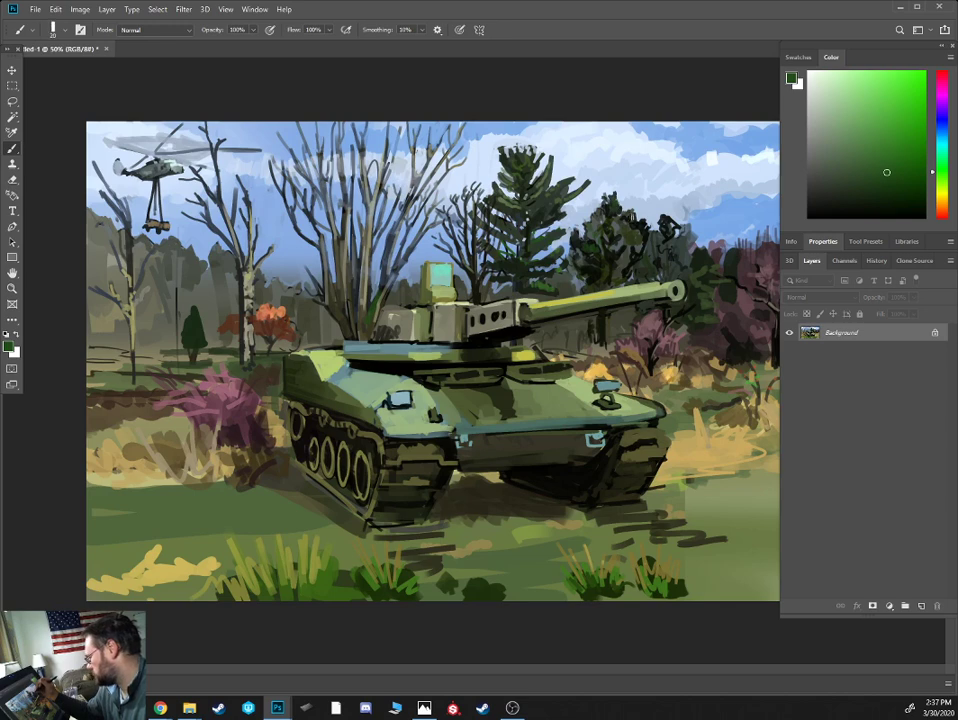
pyautogui.click(941, 187)
pyautogui.click(867, 140)
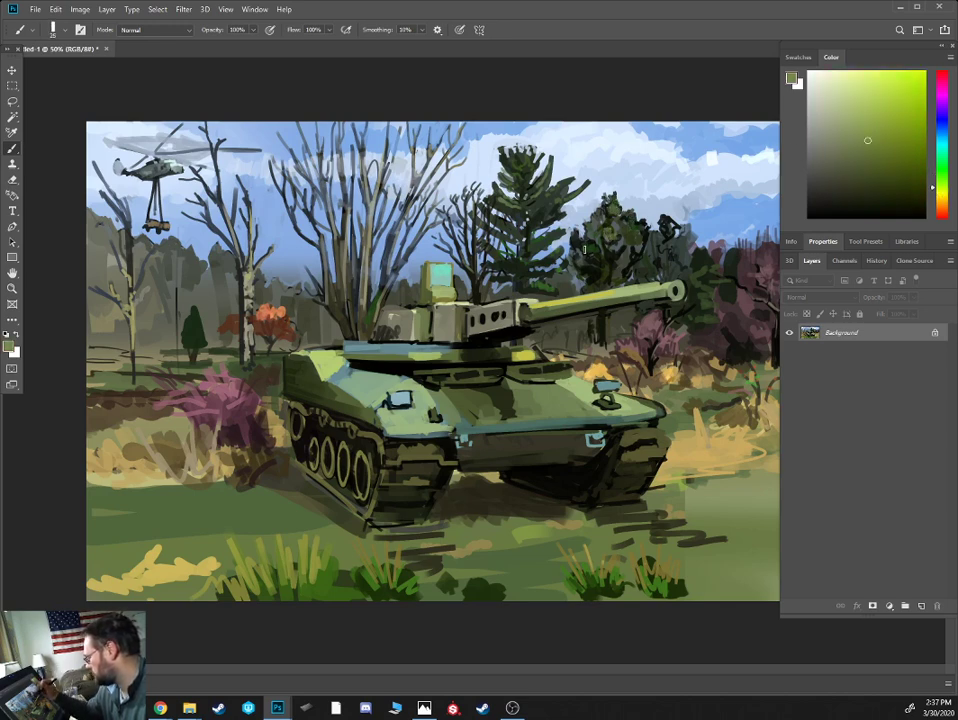
pyautogui.moveTo(596, 232)
pyautogui.mouseDown()
pyautogui.moveTo(605, 231)
pyautogui.moveTo(597, 213)
pyautogui.mouseUp()
# - Vary the same tree's foliage with deep green, dark olive and near-black strokes, reducing the brush from 20 to 15 px
pyautogui.keyDown('alt'); pyautogui.click(633, 223); pyautogui.keyUp('alt')
pyautogui.click(884, 178)
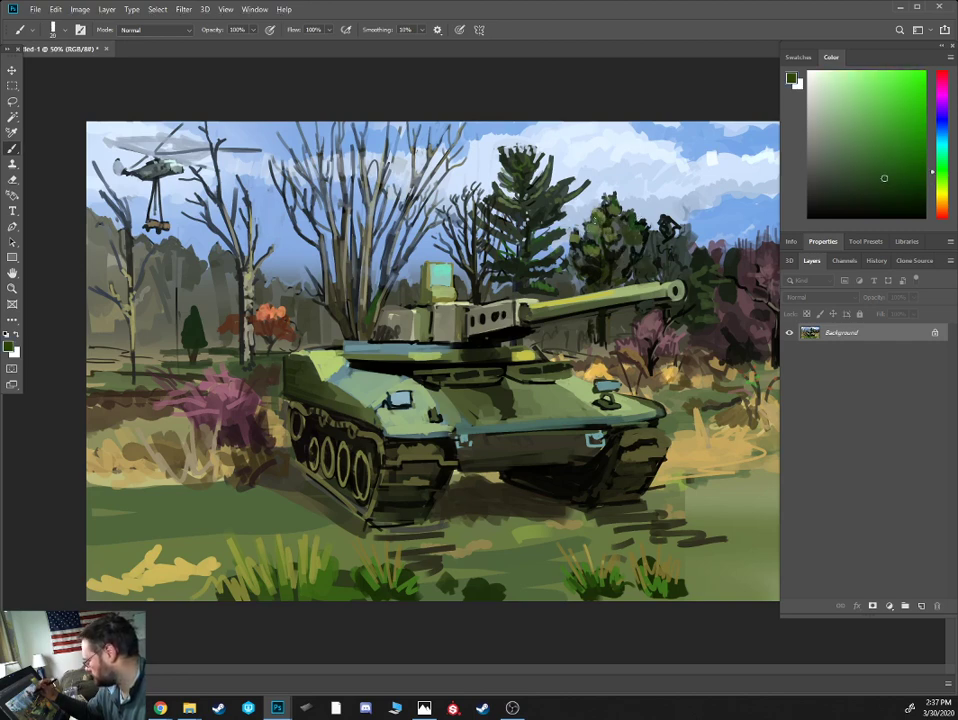
pyautogui.click(931, 195)
pyautogui.click(891, 183)
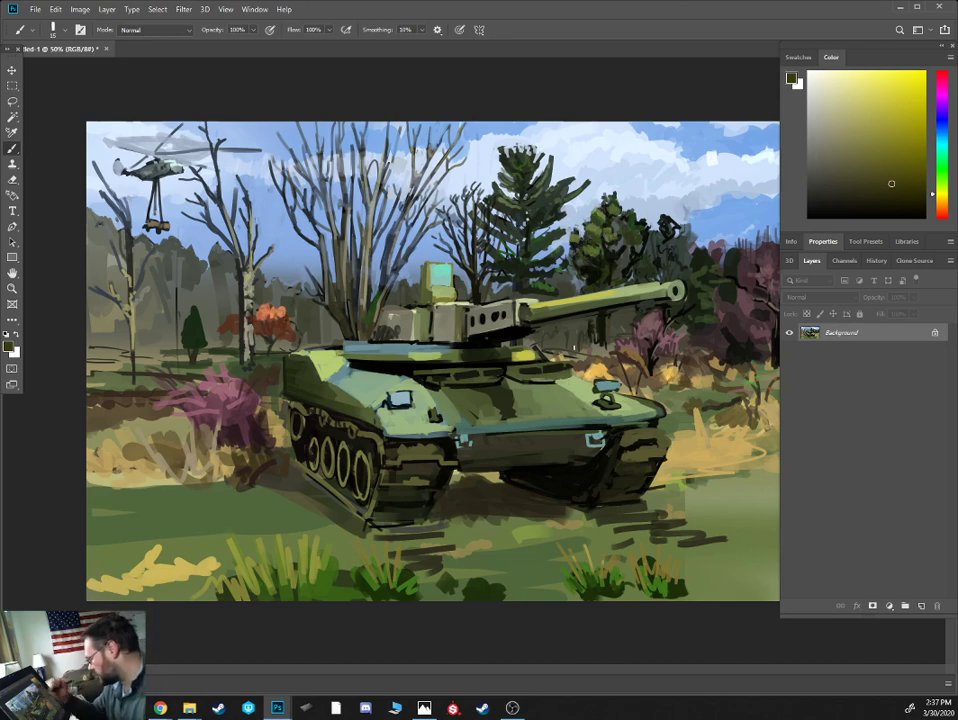
pyautogui.click(932, 172)
pyautogui.click(854, 209)
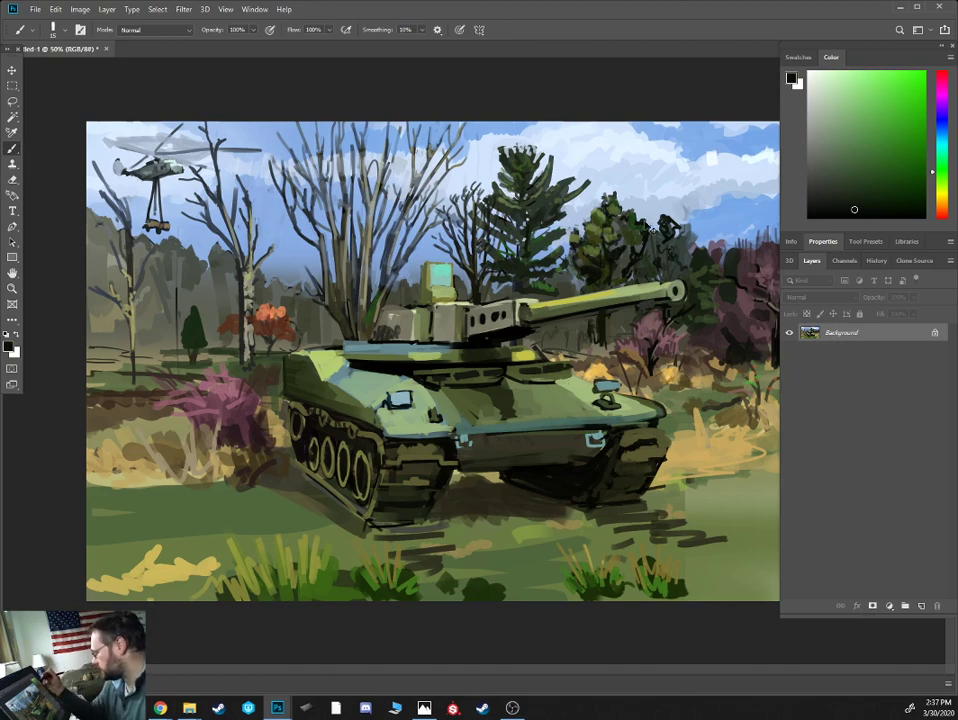
pyautogui.hotkey('ctrl', '-')
pyautogui.hotkey('ctrl', '+')
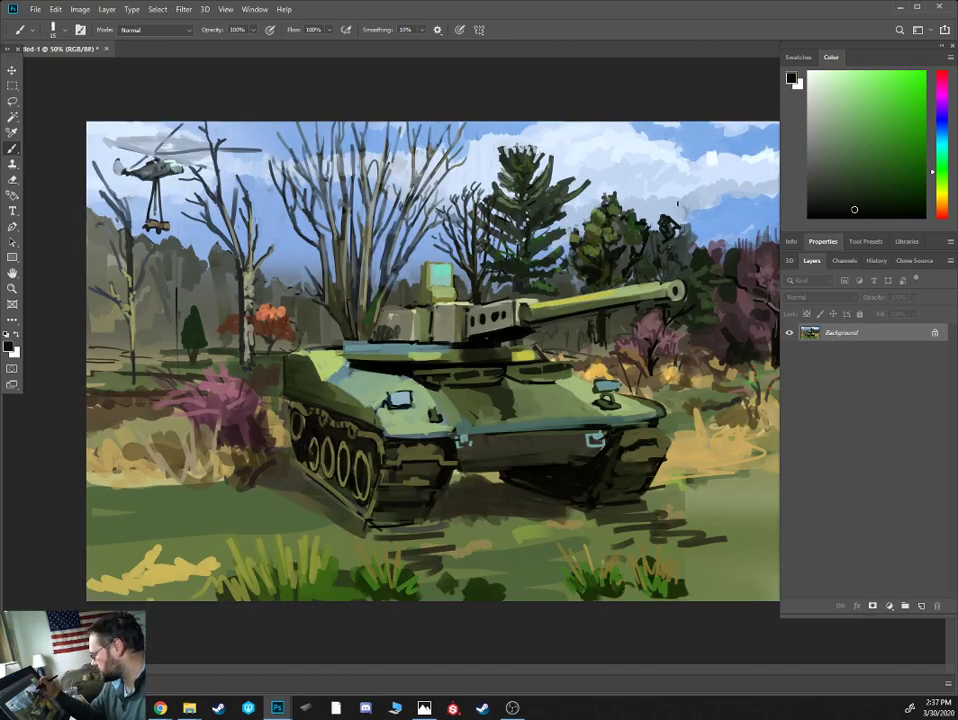
# - Trim the outlines of the trees behind the barrel with sampled sky blue and dark olive, using a 20 px and a 10 px brush
pyautogui.keyDown('alt'); pyautogui.click(731, 190); pyautogui.keyUp('alt')
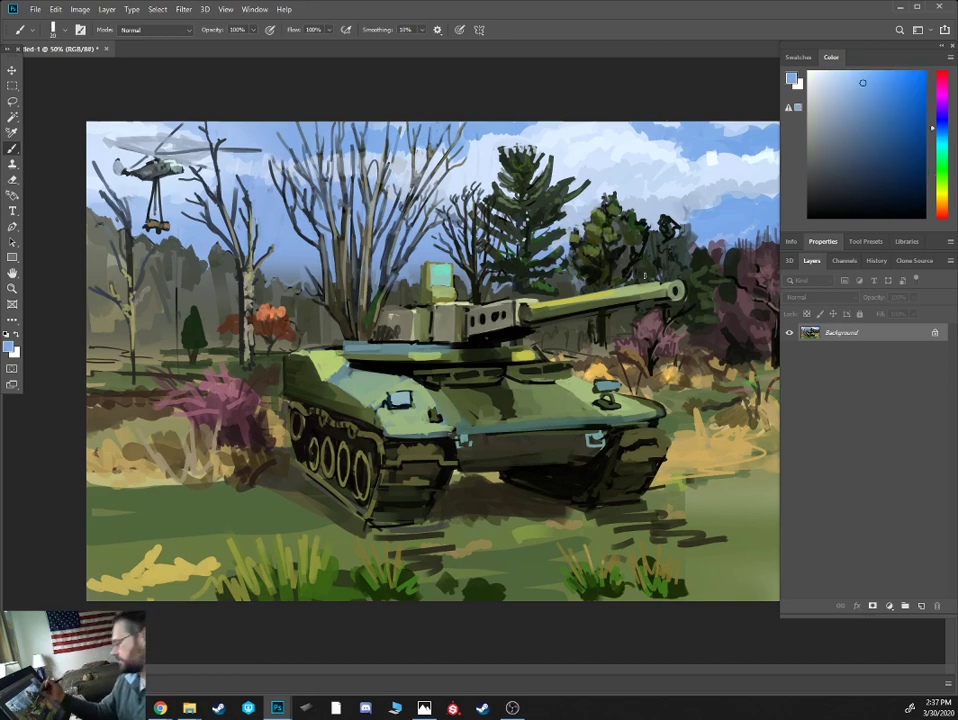
pyautogui.keyDown('alt'); pyautogui.click(600, 245); pyautogui.keyUp('alt')
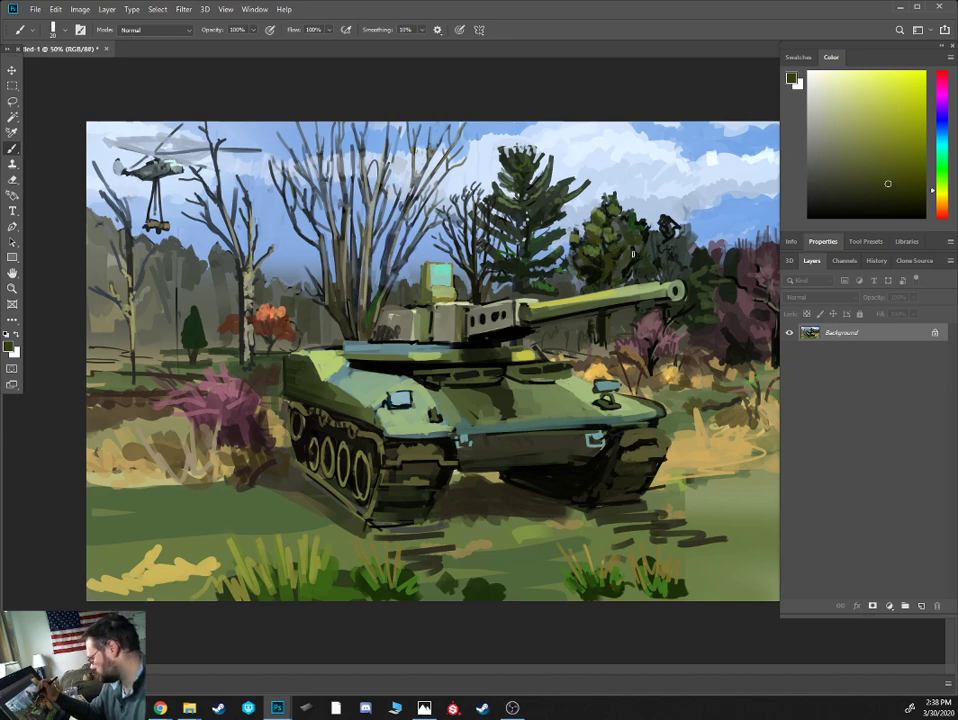
pyautogui.keyDown('alt'); pyautogui.click(422, 206); pyautogui.keyUp('alt')
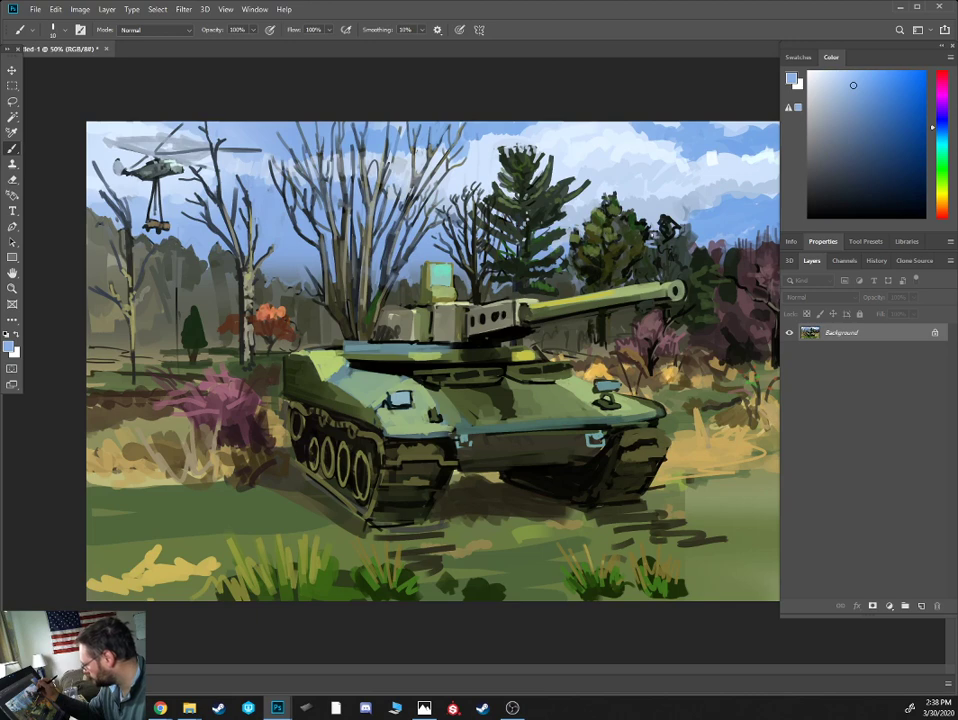
pyautogui.keyDown('alt'); pyautogui.click(702, 227); pyautogui.keyUp('alt')
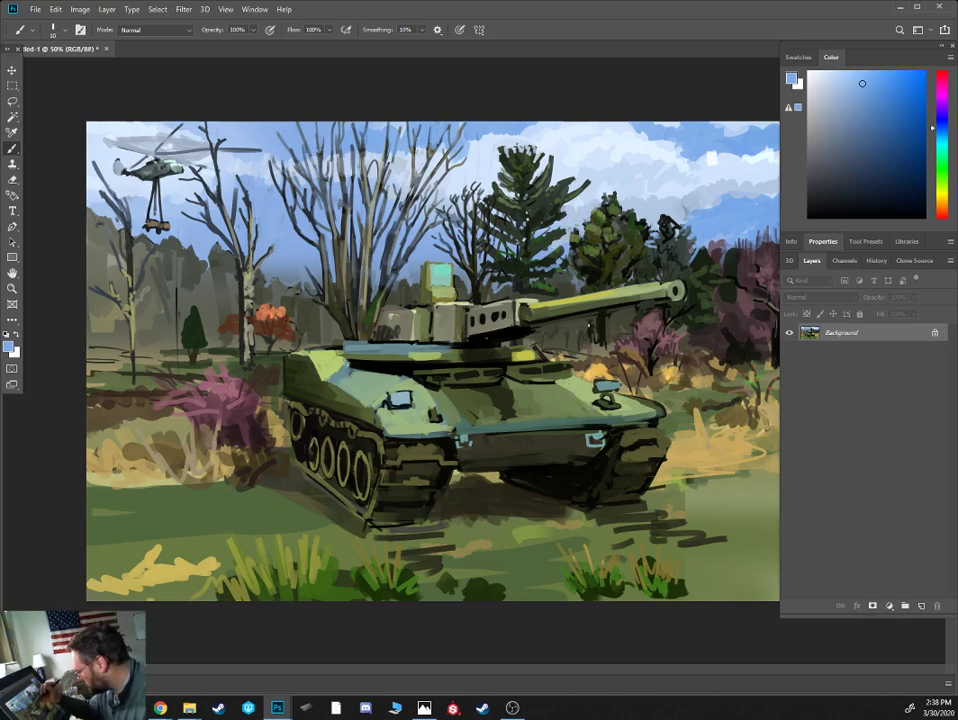
# - Deepen the shadowed background between the pine and the neighbouring tree with near-black green at 25 and 20 px
pyautogui.keyDown('alt'); pyautogui.click(407, 218); pyautogui.keyUp('alt')
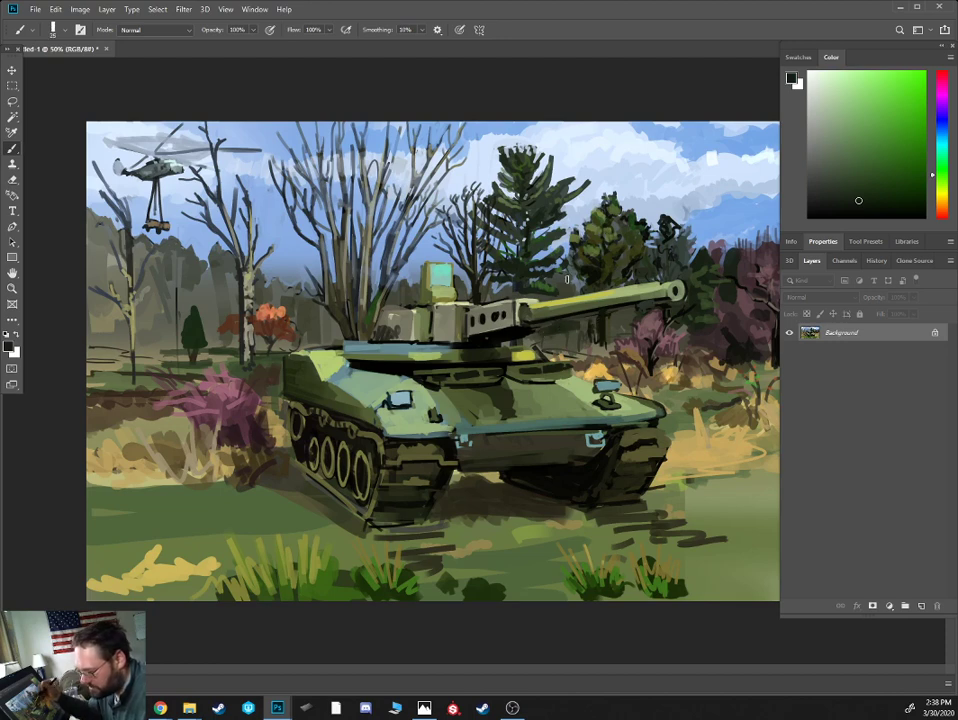
pyautogui.click(853, 203)
pyautogui.press('[')
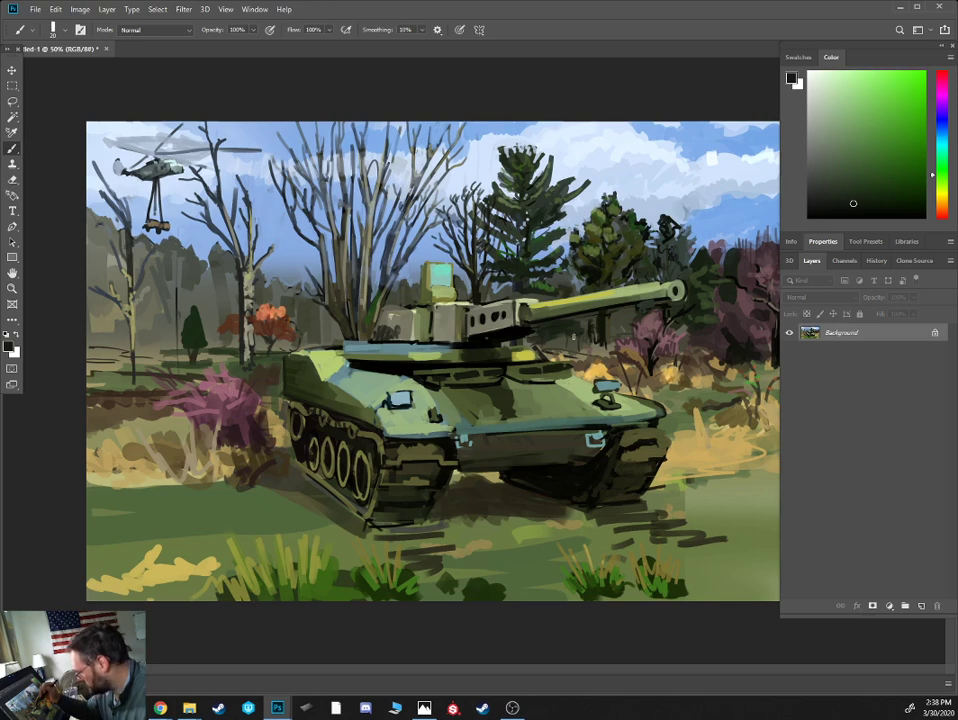
# - Add medium green grass strokes to the distant ground behind the tank, reducing the brush from 20 to 10 px
pyautogui.keyDown('alt'); pyautogui.click(257, 365); pyautogui.keyUp('alt')
pyautogui.click(885, 138)
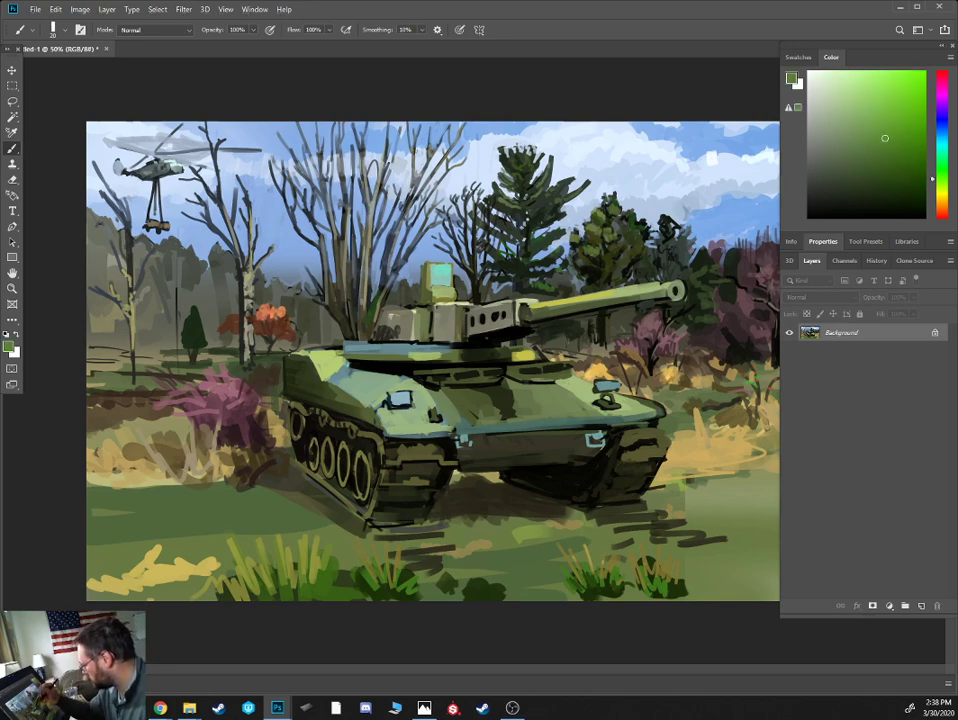
pyautogui.press('[')
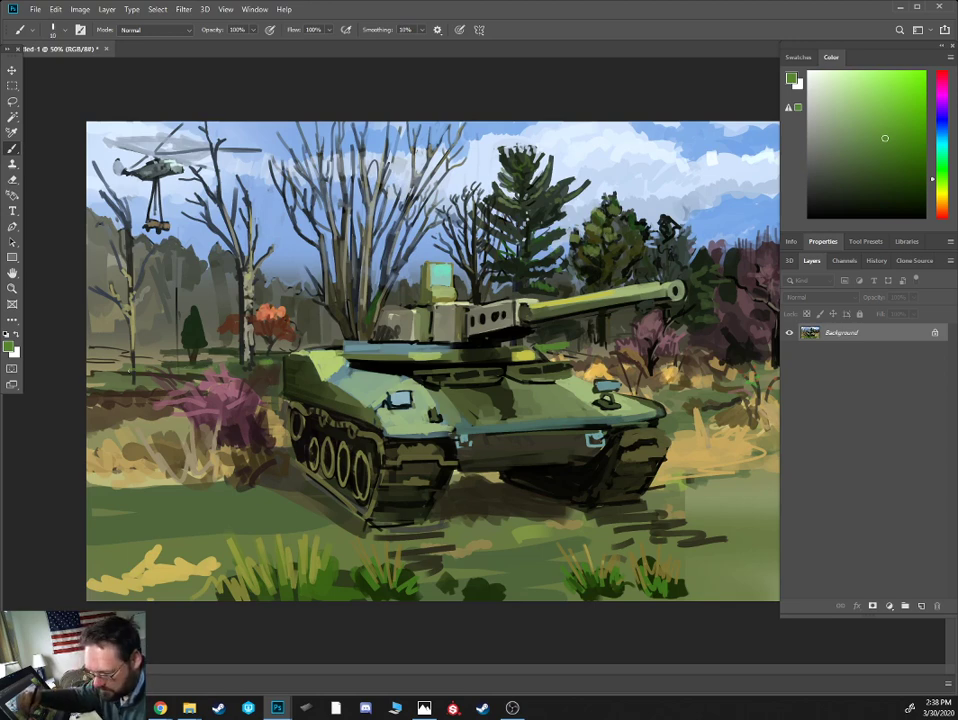
# - Add deep green and dark green grass strokes to the distant ground around the small conifer, using a 10 to 15 px brush
pyautogui.click(902, 159)
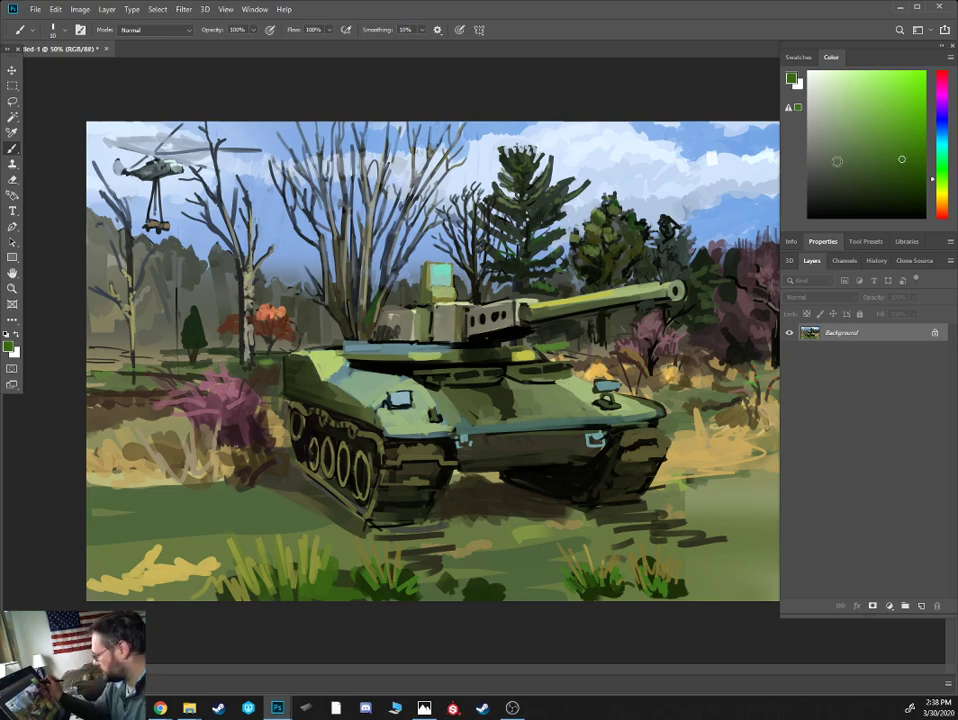
pyautogui.moveTo(206, 370); pyautogui.dragTo(231, 362)
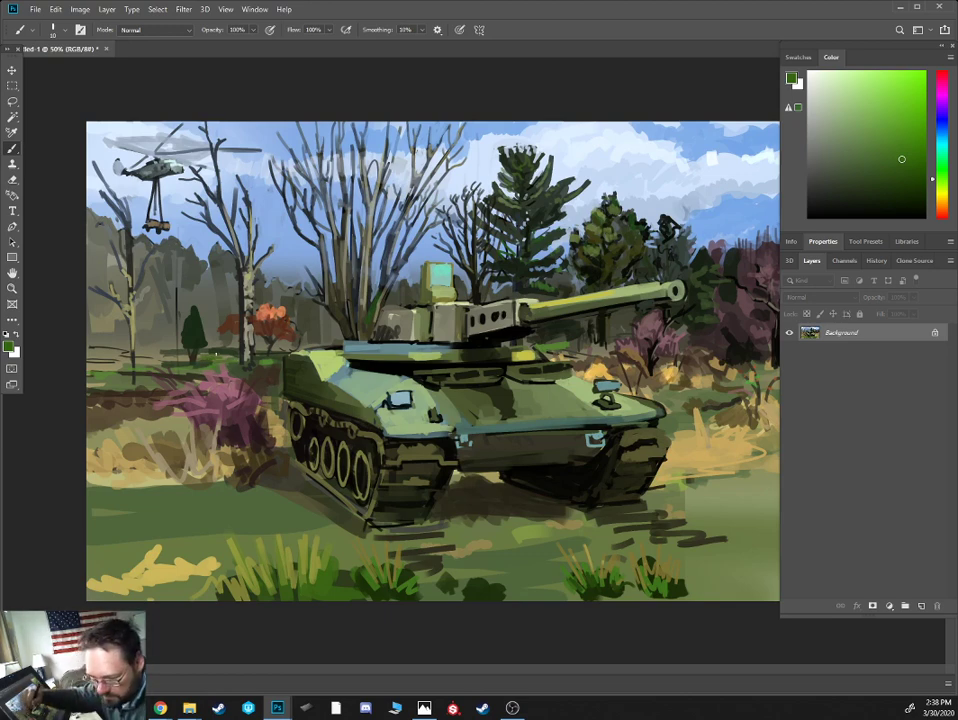
pyautogui.press(']')
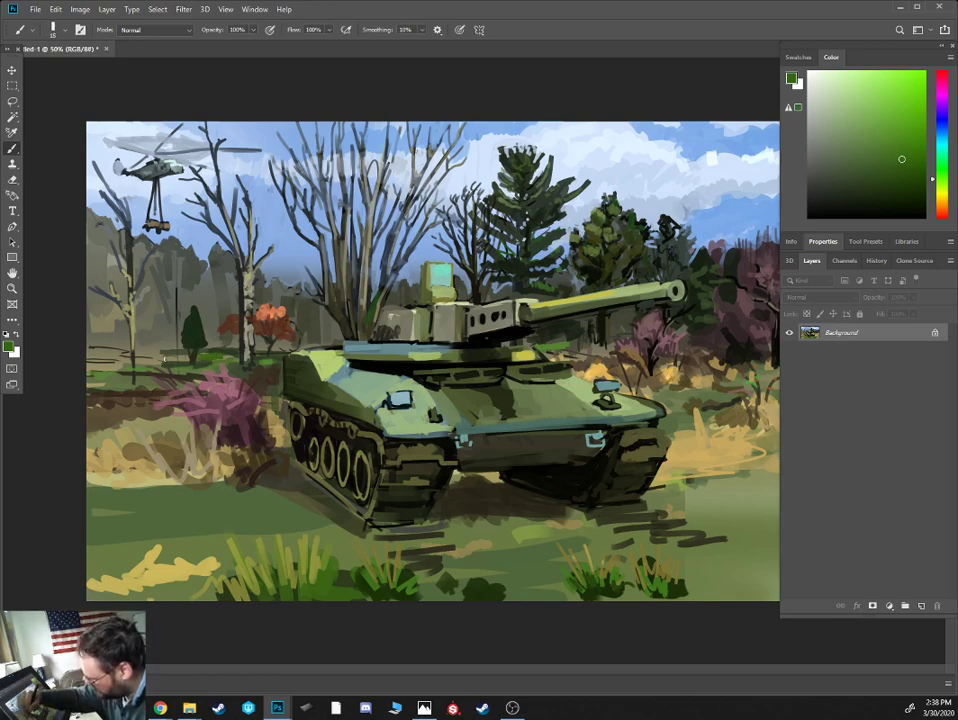
pyautogui.moveTo(185, 355); pyautogui.dragTo(143, 357)
pyautogui.moveTo(870, 178); pyautogui.dragTo(886, 174)
pyautogui.press('[')
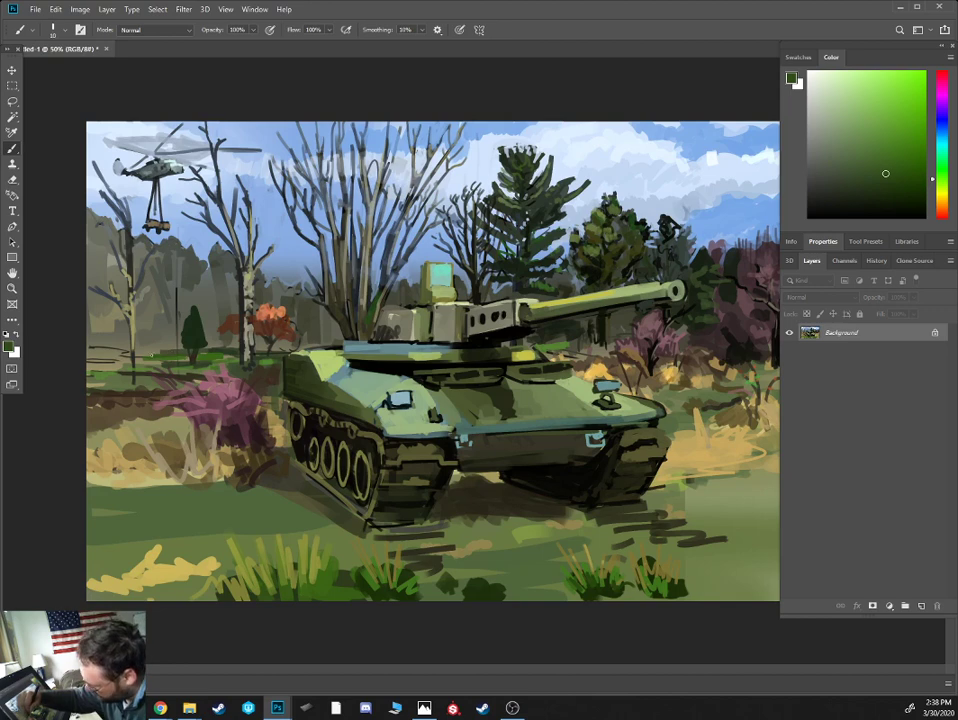
pyautogui.click(905, 190)
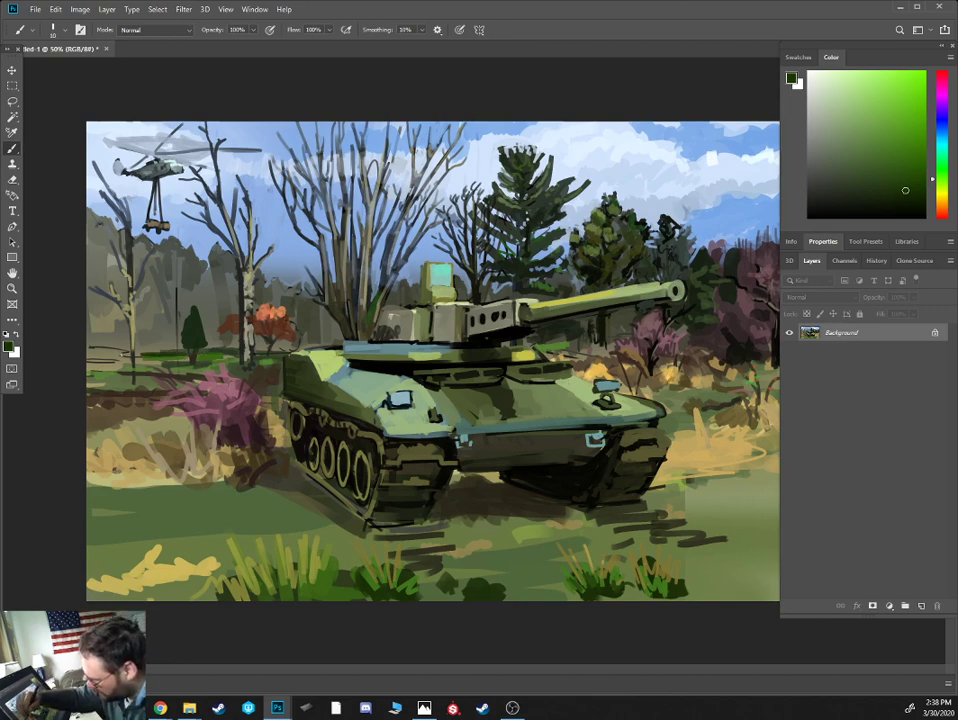
# - Draw thin grey-olive and paler highlight lines along the distant ground edge beside the small conifer, using a very fine brush
pyautogui.keyDown('alt'); pyautogui.click(184, 256); pyautogui.keyUp('alt')
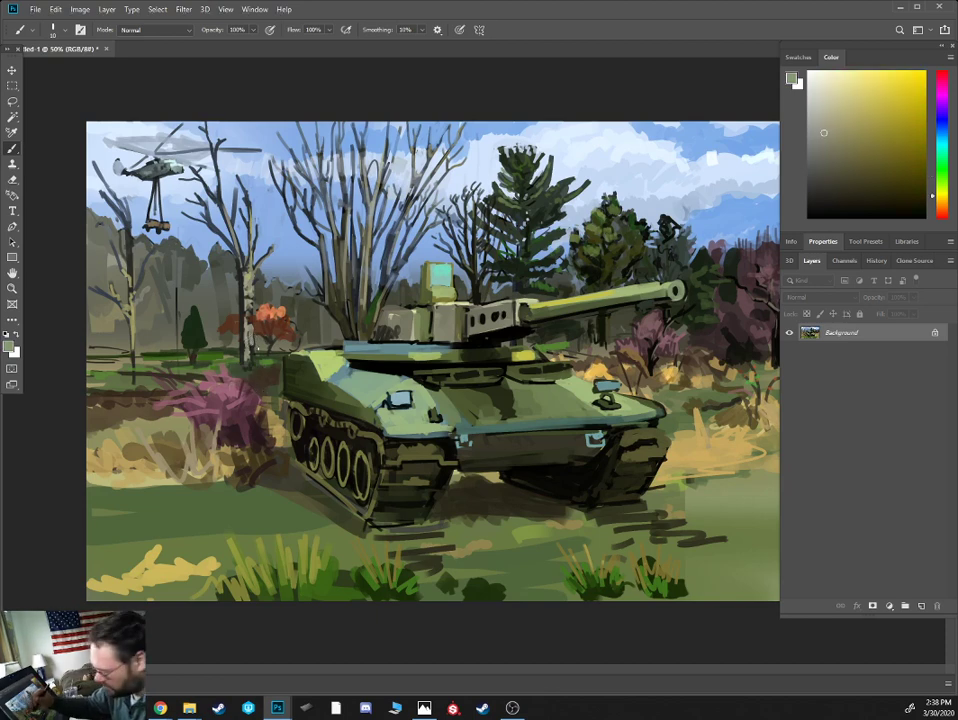
pyautogui.keyDown('alt'); pyautogui.click(243, 333); pyautogui.keyUp('alt')
pyautogui.moveTo(154, 352); pyautogui.dragTo(177, 352)
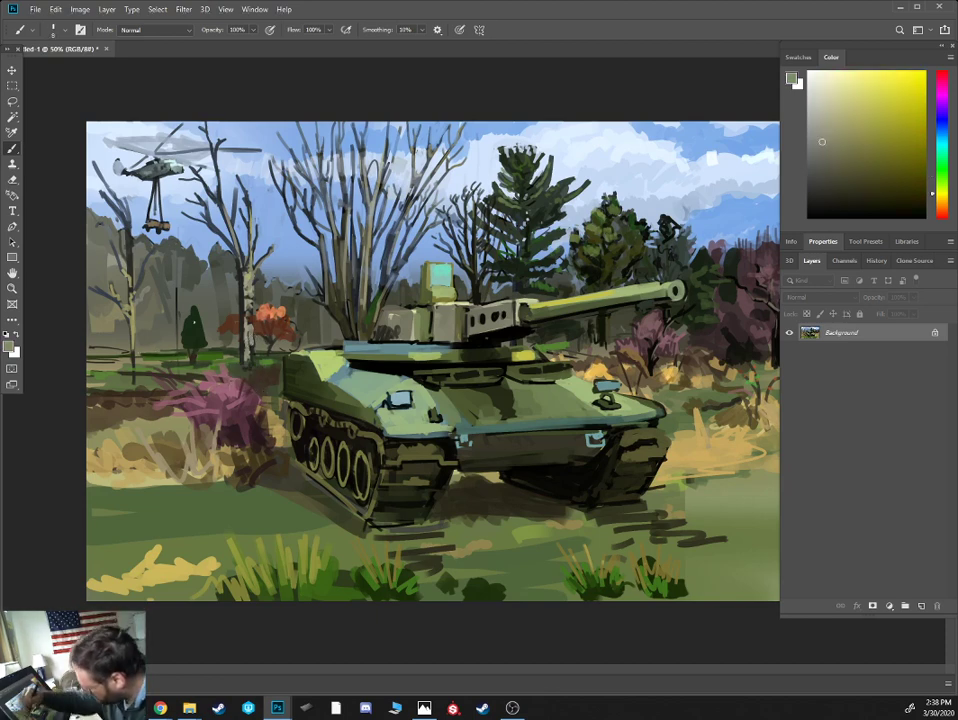
pyautogui.click(835, 120)
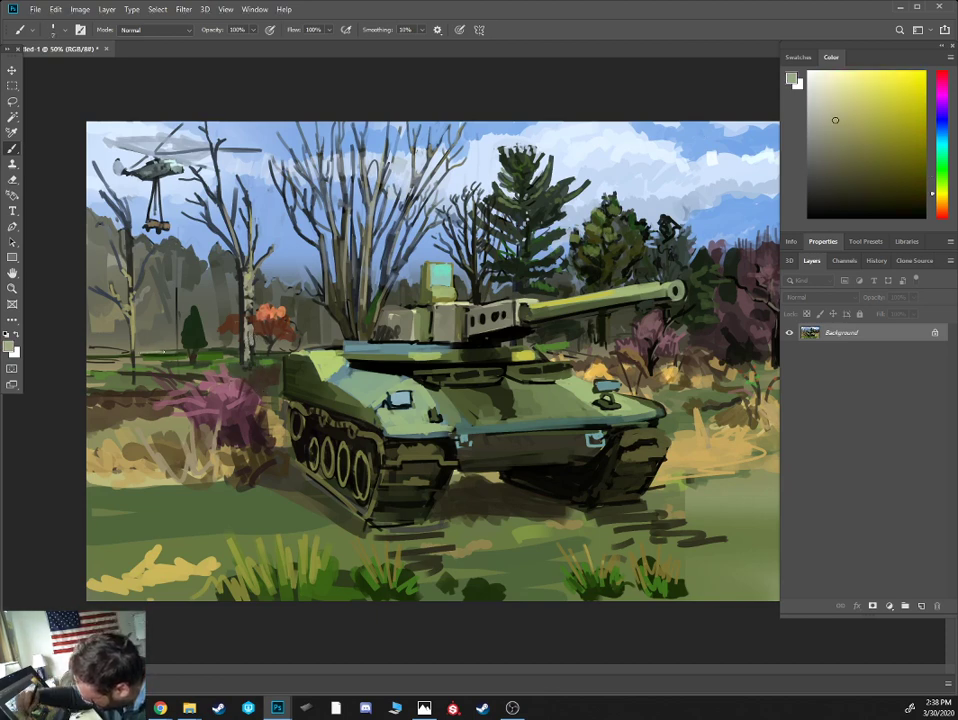
pyautogui.moveTo(117, 353); pyautogui.dragTo(89, 353)
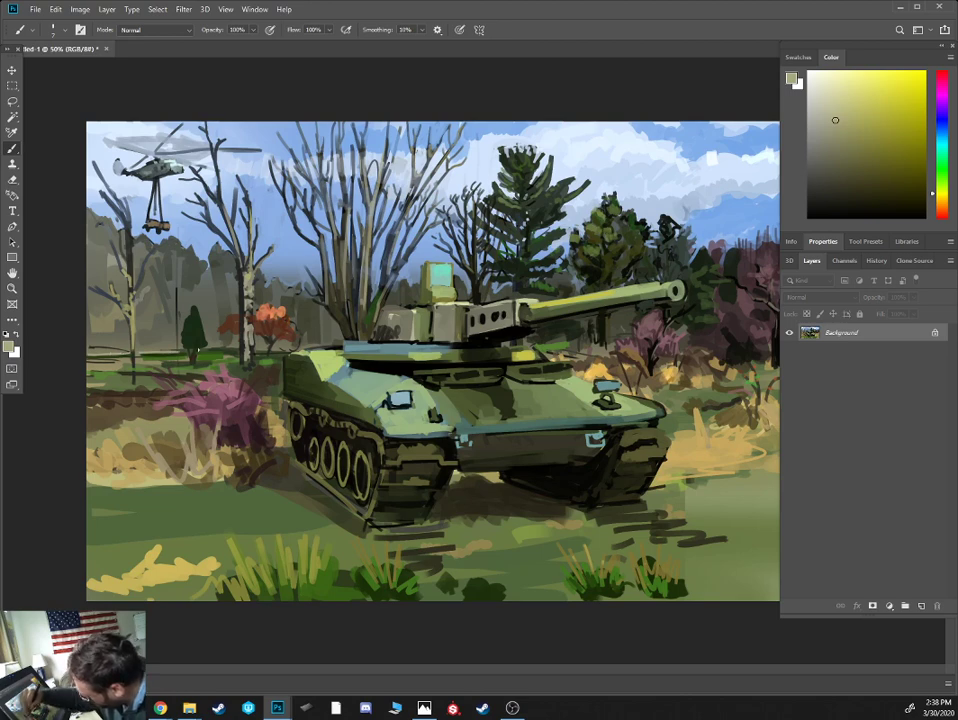
pyautogui.moveTo(147, 261); pyautogui.dragTo(174, 261)
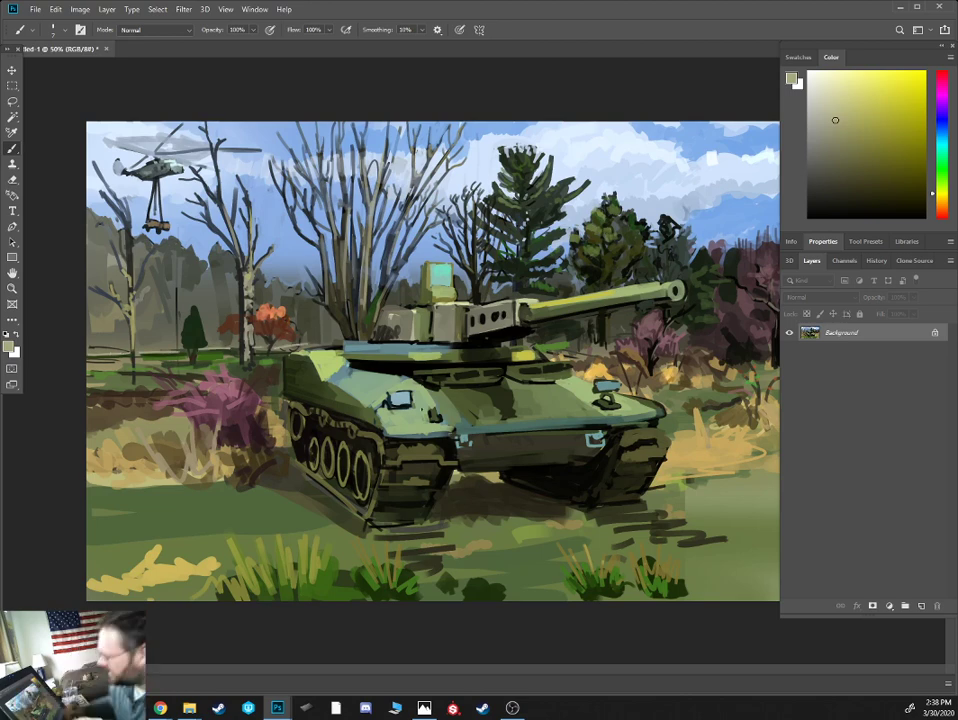
# - Vary the distant ground and the base of the background woods with sampled tan, muted brown, near-black and olive, using 8 to 15 px brushes
pyautogui.hotkey('ctrl', '-')
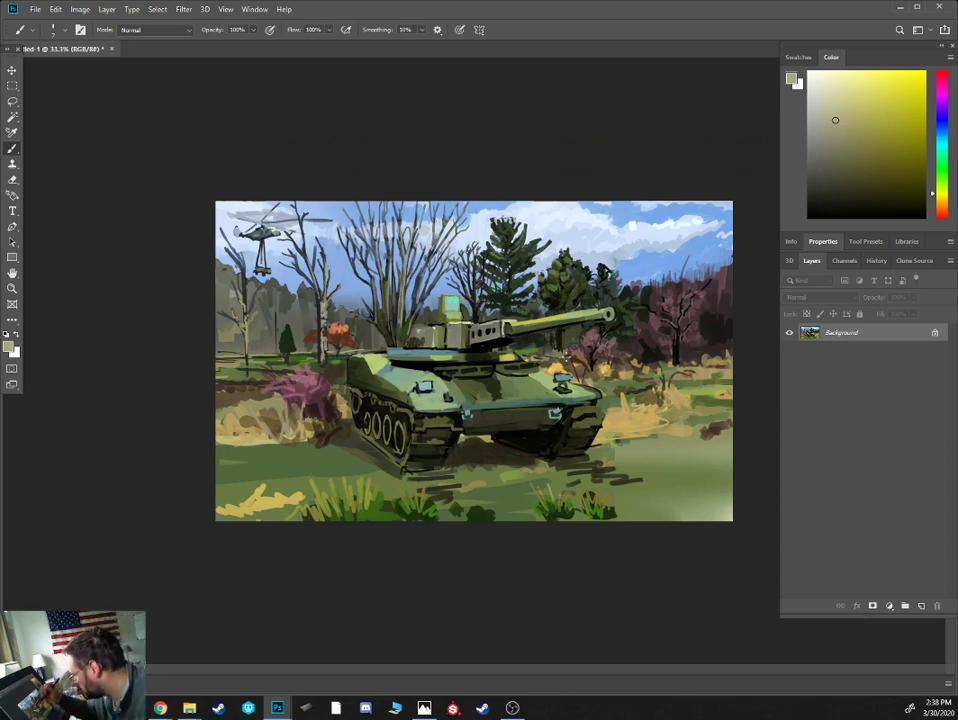
pyautogui.keyDown('alt'); pyautogui.click(453, 321); pyautogui.keyUp('alt')
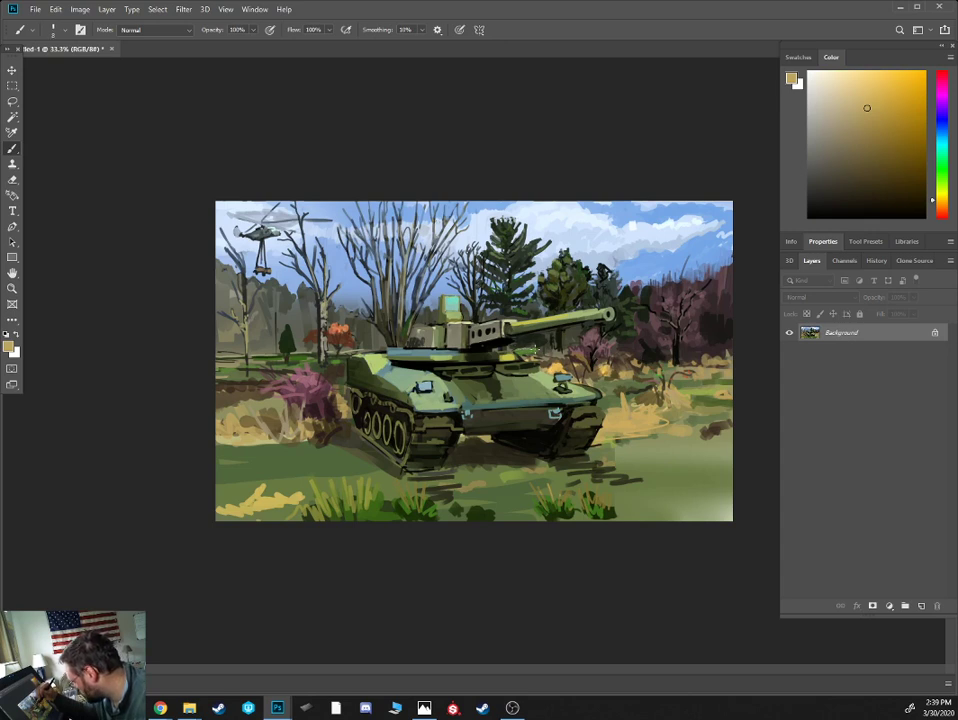
pyautogui.click(851, 142)
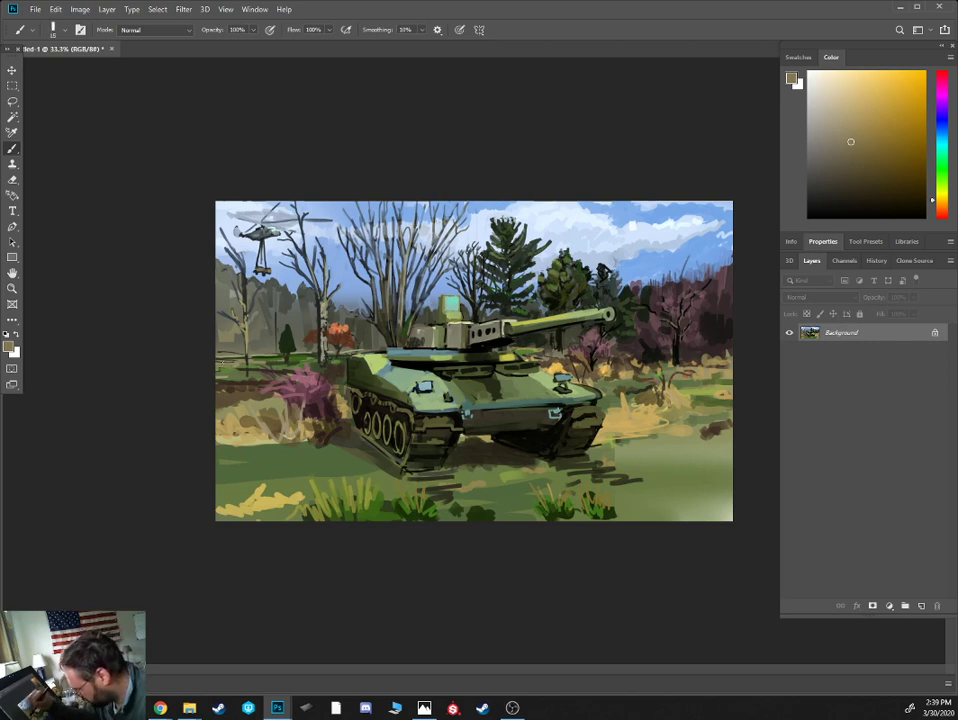
pyautogui.keyDown('alt'); pyautogui.click(316, 404); pyautogui.keyUp('alt')
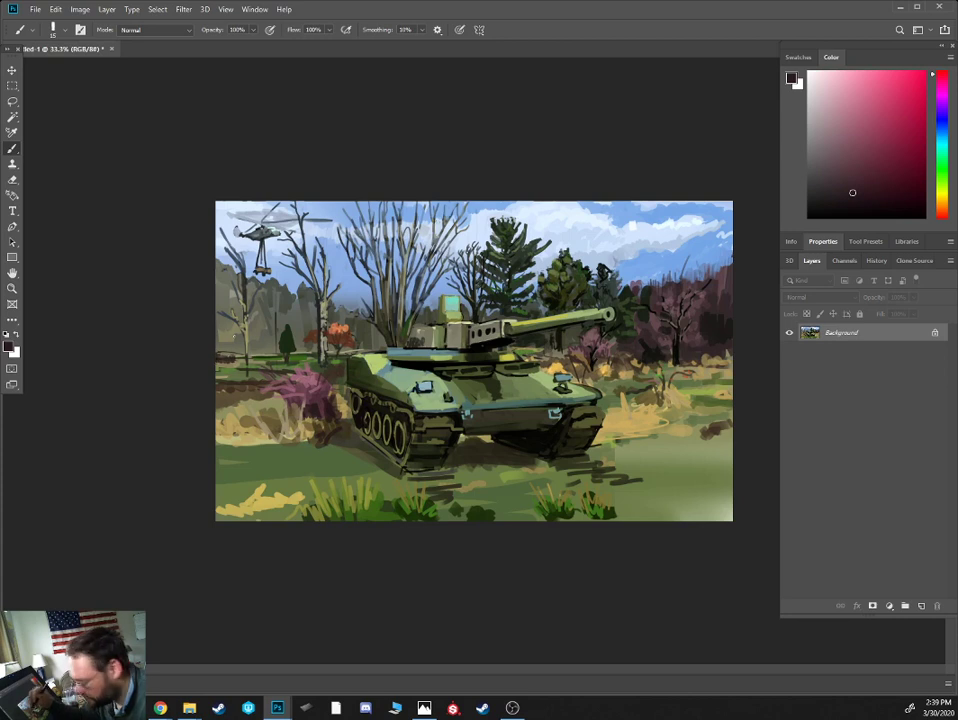
pyautogui.keyDown('alt'); pyautogui.click(258, 323); pyautogui.keyUp('alt')
pyautogui.keyDown('alt'); pyautogui.click(229, 335); pyautogui.keyUp('alt')
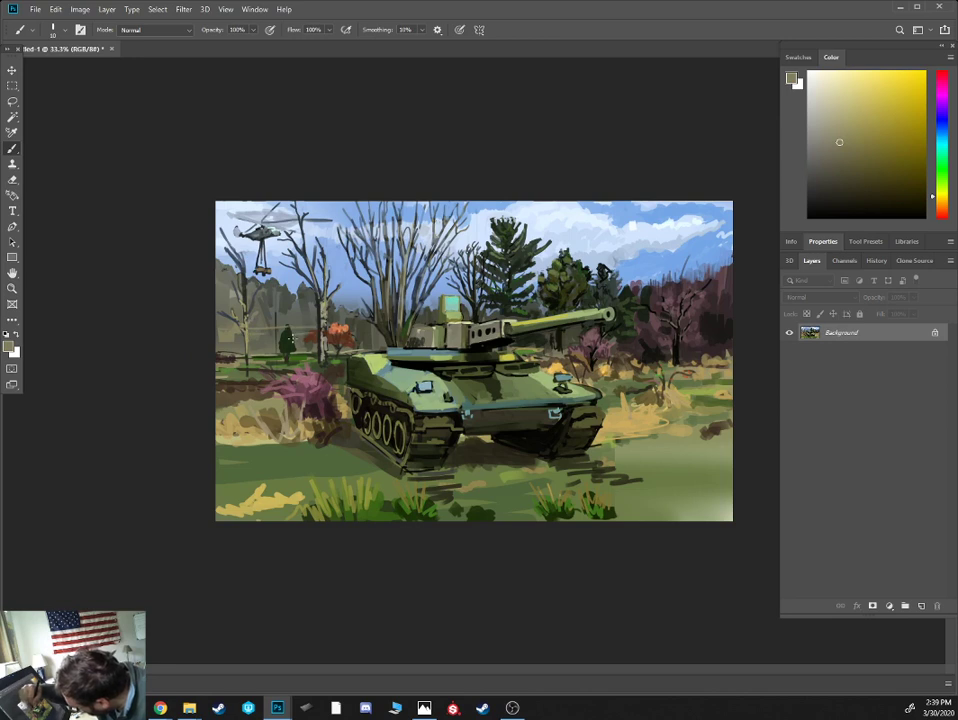
# - Paint dark olive vertical trunks across the background woods below the helicopter, reducing the brush to 10 px
pyautogui.keyDown('alt'); pyautogui.click(288, 337); pyautogui.keyUp('alt')
pyautogui.press(']')
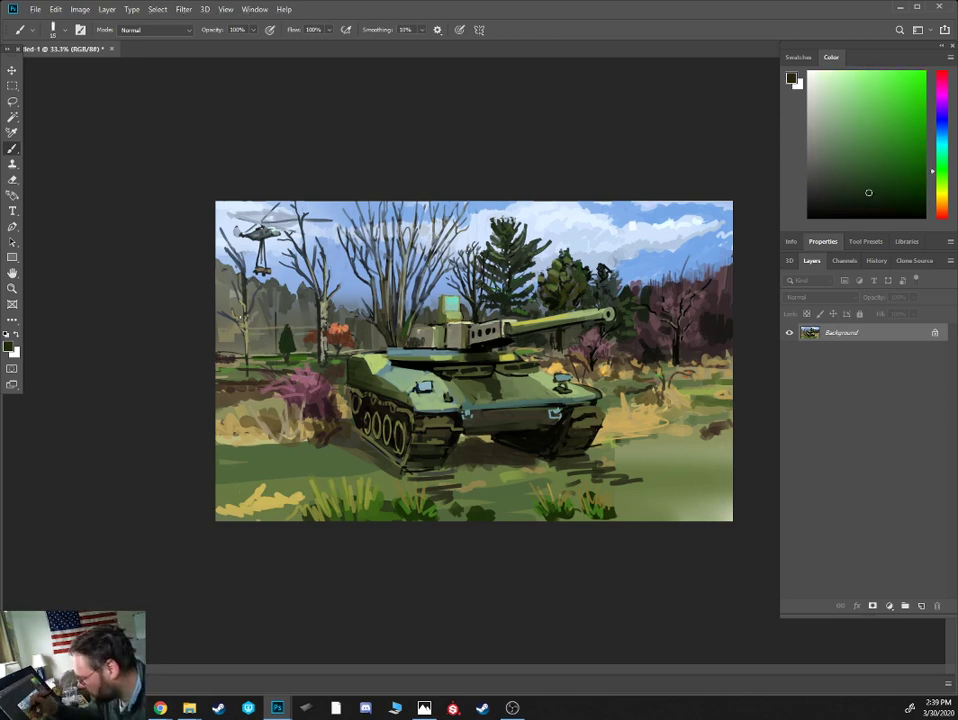
pyautogui.keyDown('alt'); pyautogui.click(232, 300); pyautogui.keyUp('alt')
pyautogui.click(835, 185)
pyautogui.press(']')
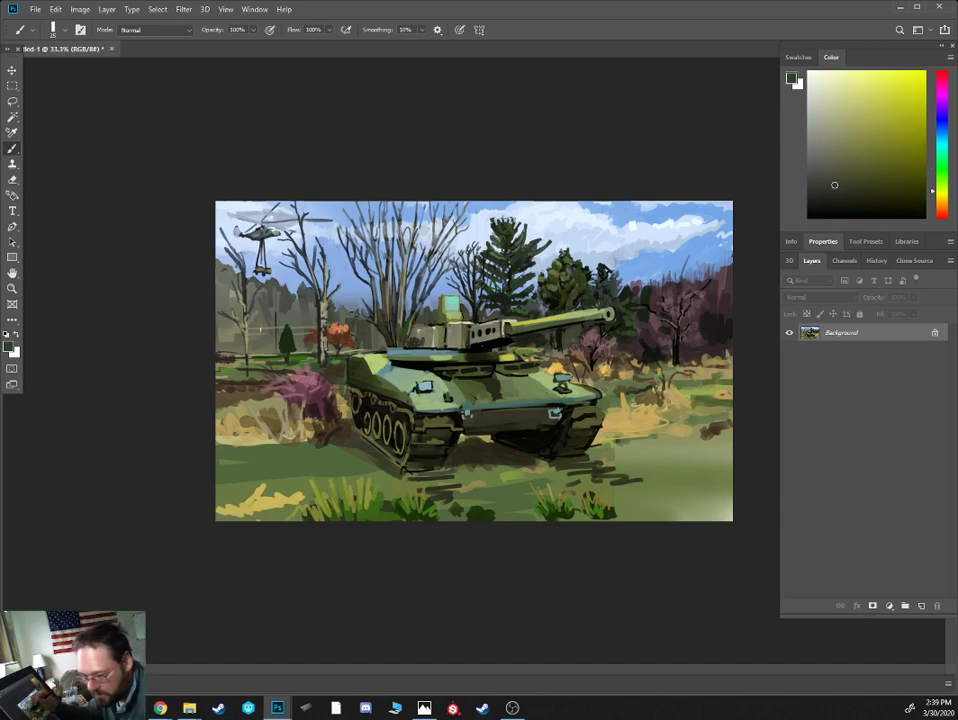
pyautogui.press('[')
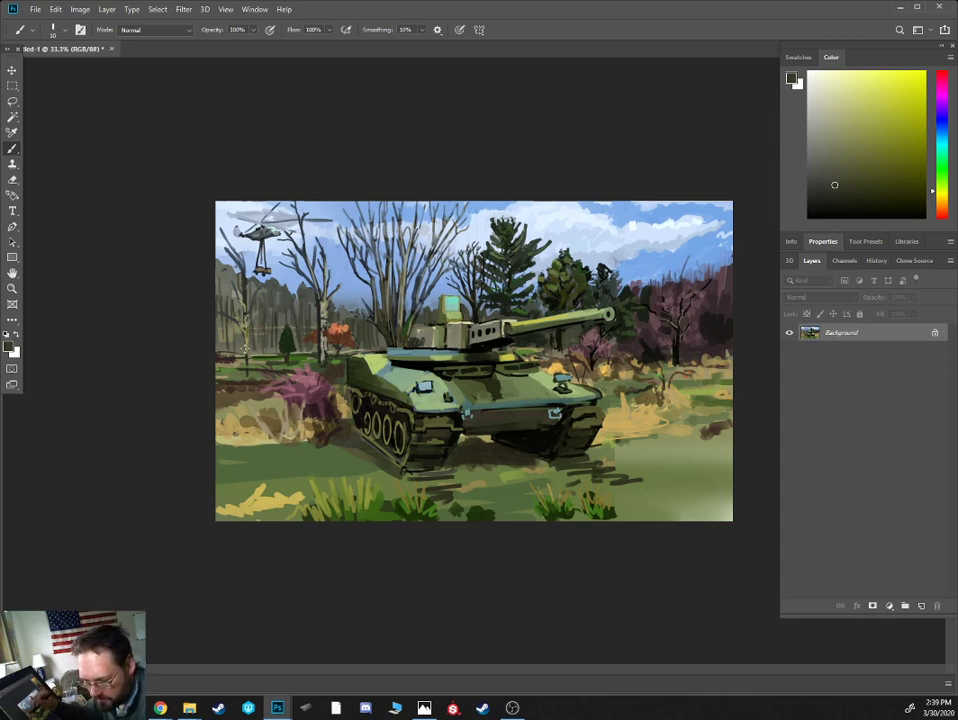
# - Vary the background trunks with muted olive, lighter olive and near-black strokes, starting with 20 and 15 px brushes and finishing finer
pyautogui.click(844, 155)
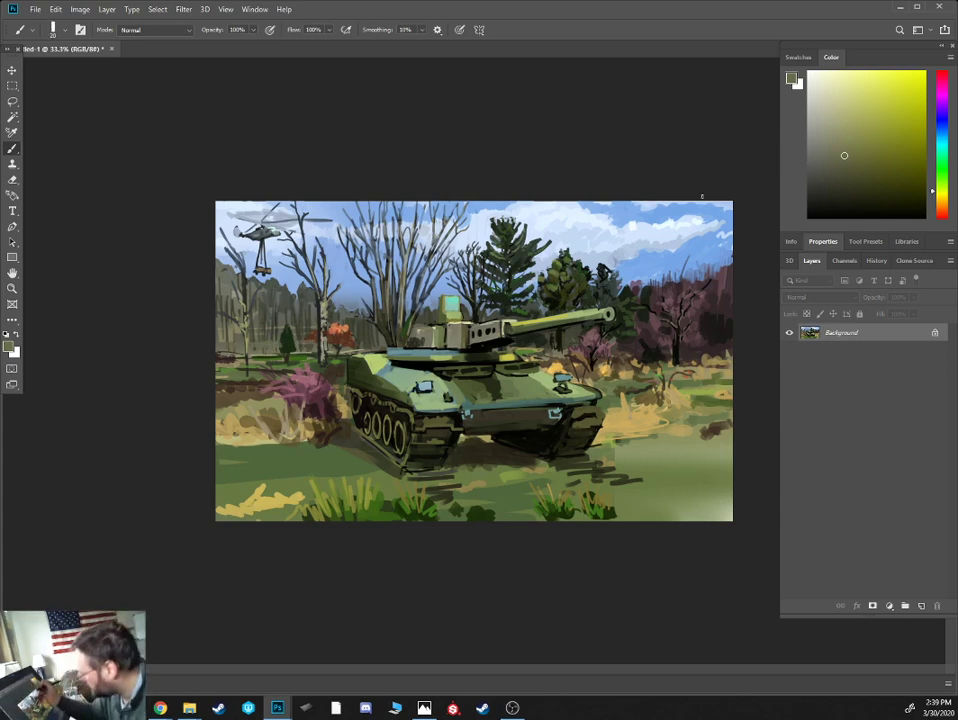
pyautogui.click(859, 136)
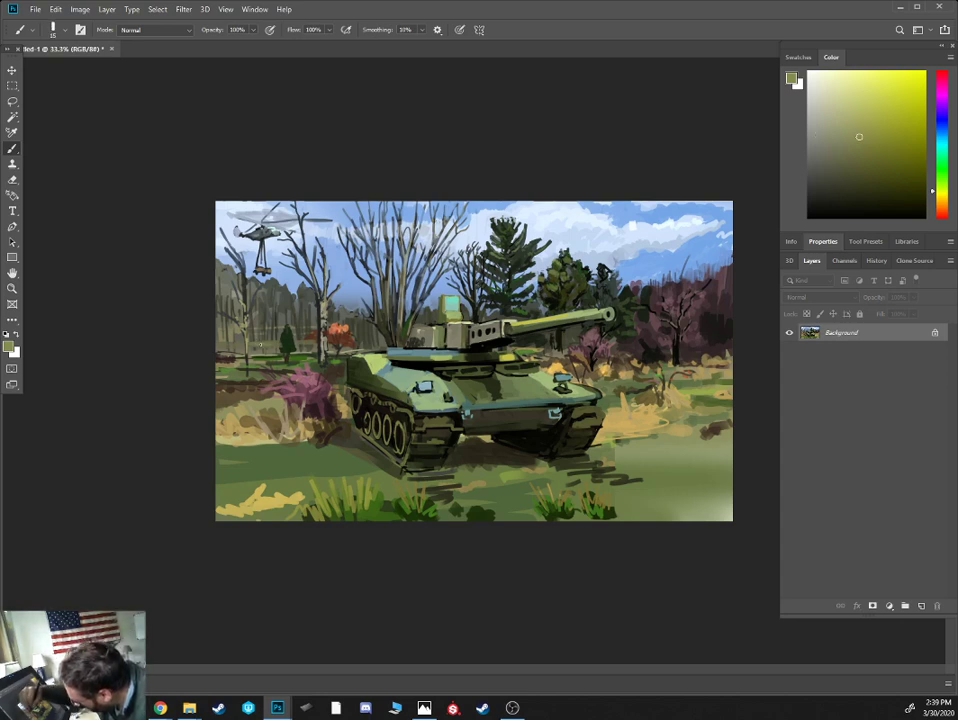
pyautogui.click(850, 200)
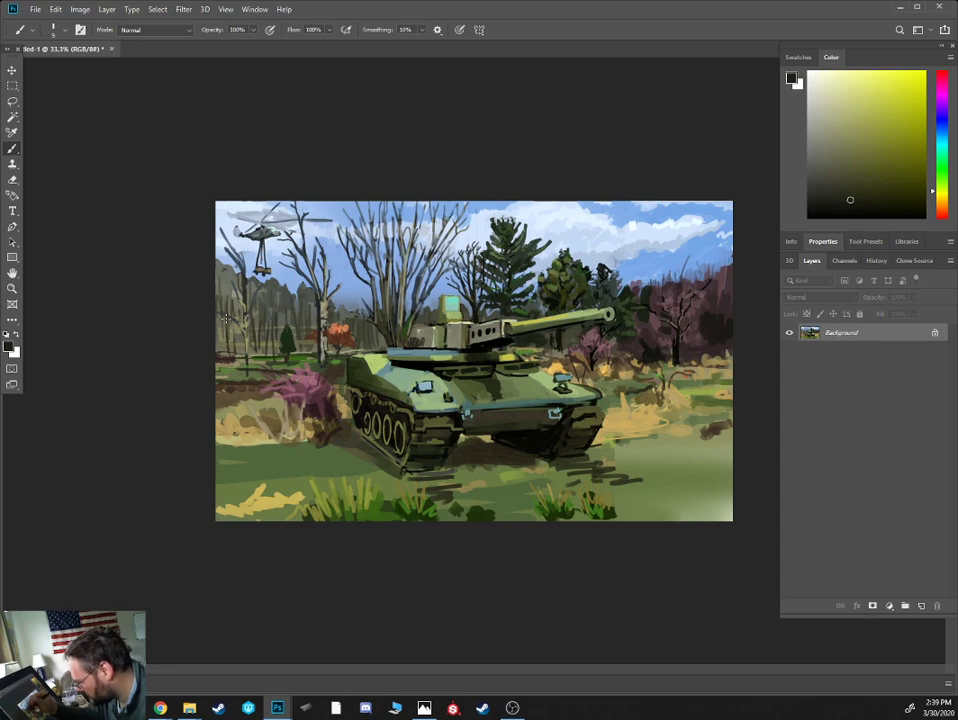
# - Paint soft clouds around the helicopter and bare trees with sampled near-white blue at 50% opacity, using a 25 to 30 px brush
pyautogui.press('5')
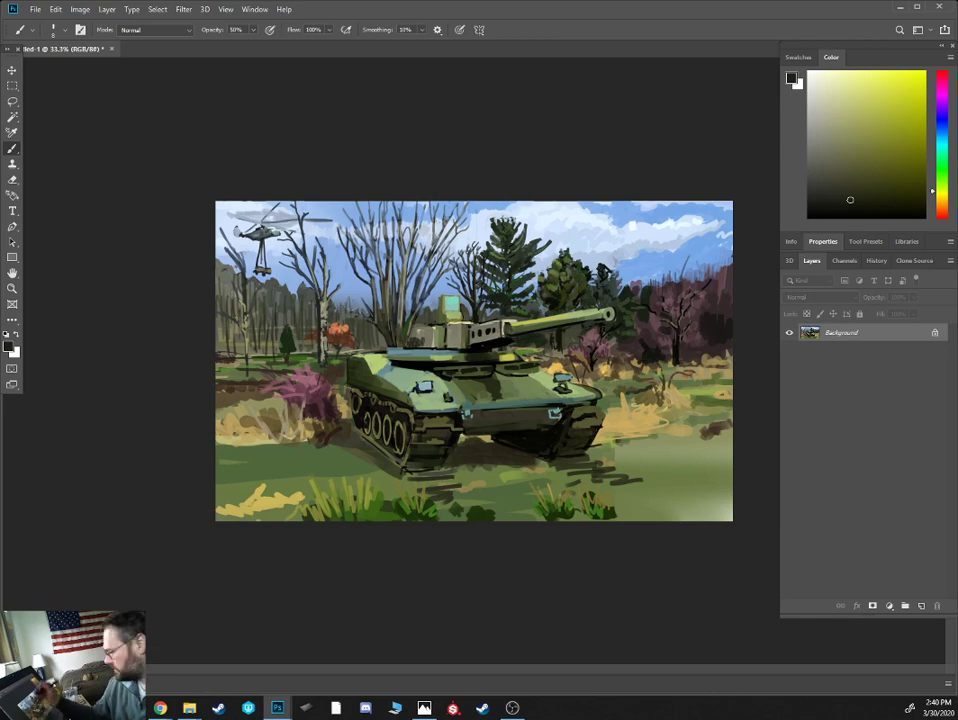
pyautogui.keyDown('alt'); pyautogui.click(531, 229); pyautogui.keyUp('alt')
pyautogui.press(']')
pyautogui.press(']')
pyautogui.press(']')
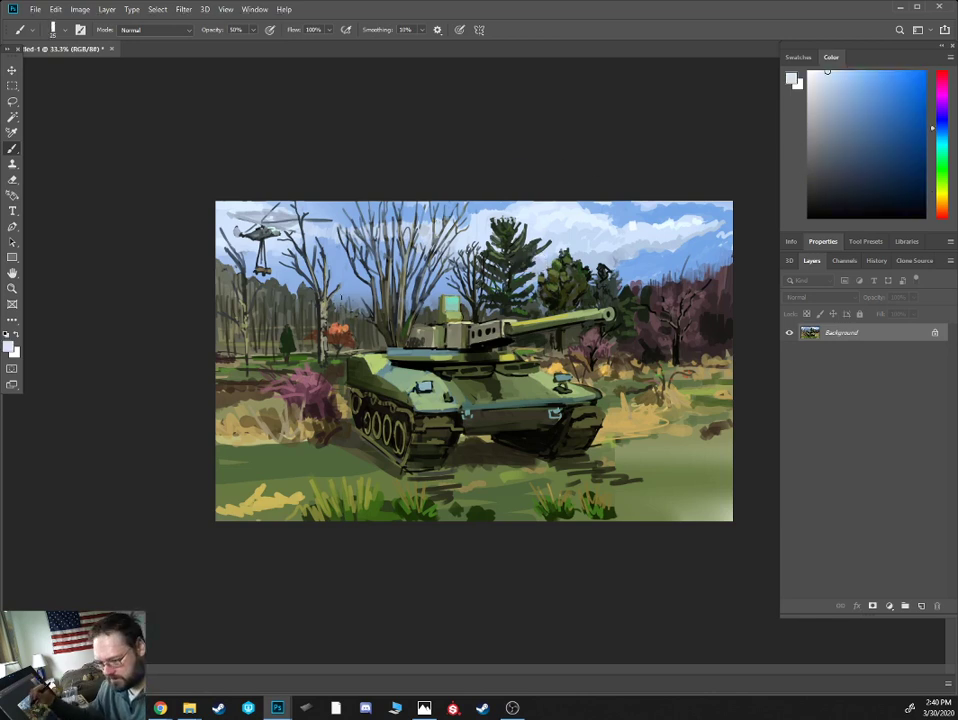
pyautogui.moveTo(249, 224); pyautogui.dragTo(262, 219)
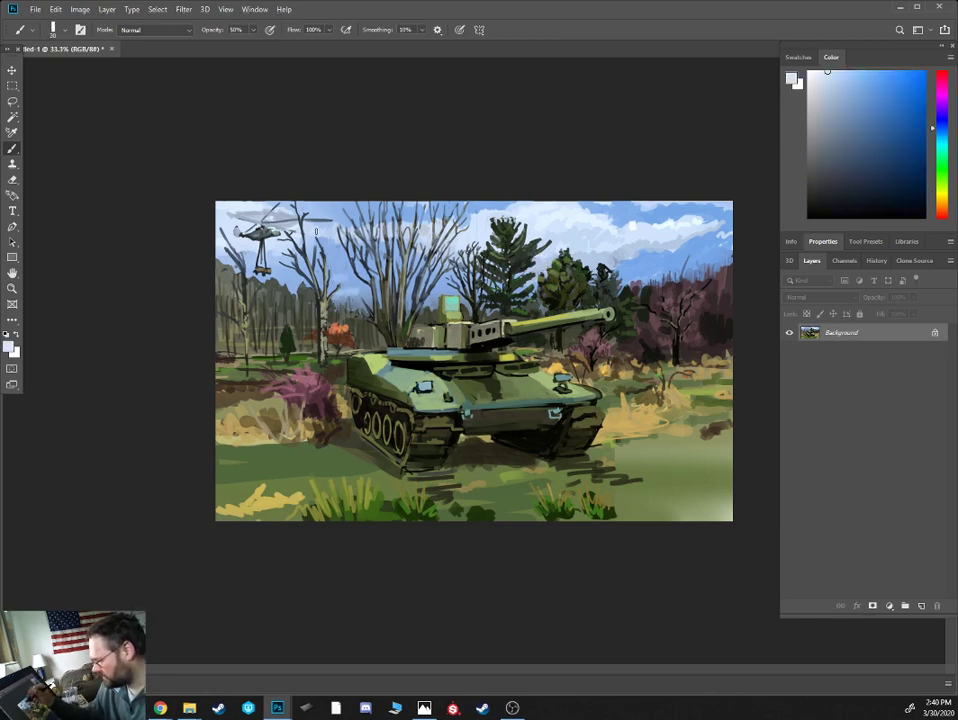
pyautogui.keyDown('alt'); pyautogui.click(282, 243); pyautogui.keyUp('alt')
pyautogui.press(']')
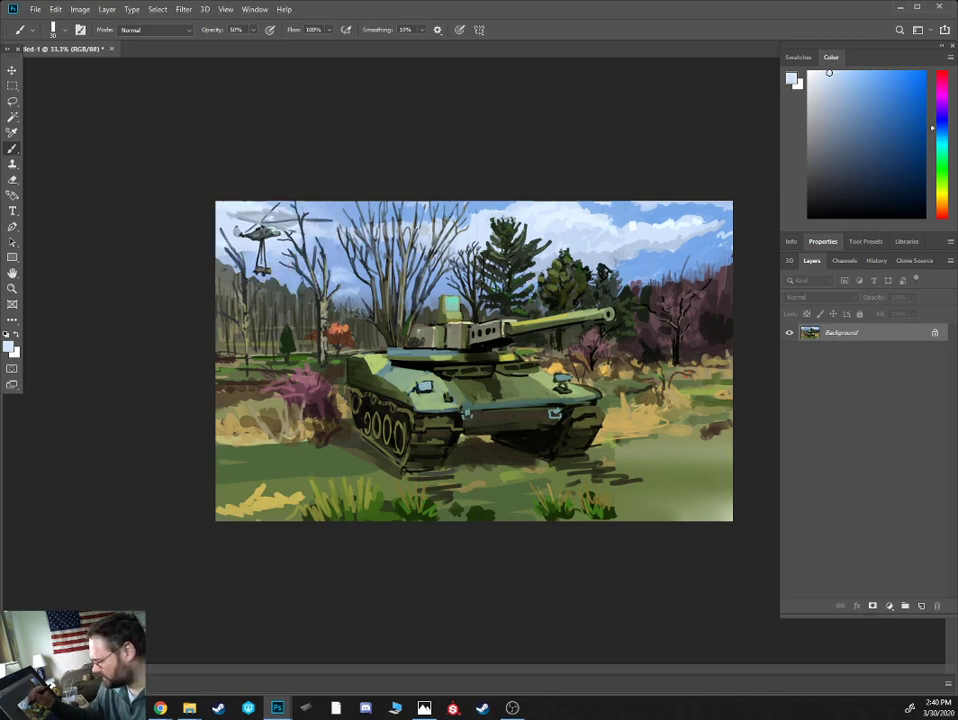
# - Extend the pale clouds behind the helicopter's slung load and the bare branches with sampled light blue, reducing the brush to 15 px
pyautogui.hotkey('ctrl', '+')
pyautogui.hotkey('ctrl', '+')
pyautogui.moveTo(316, 252)
pyautogui.mouseDown()
pyautogui.moveTo(378, 261)
pyautogui.moveTo(619, 350)
pyautogui.mouseUp()
pyautogui.keyDown('alt'); pyautogui.click(439, 238); pyautogui.keyUp('alt')
pyautogui.press('[')
pyautogui.press('[')
pyautogui.moveTo(595, 300)
pyautogui.mouseDown()
pyautogui.moveTo(588, 290)
pyautogui.moveTo(635, 297)
pyautogui.mouseUp()
pyautogui.press('[')
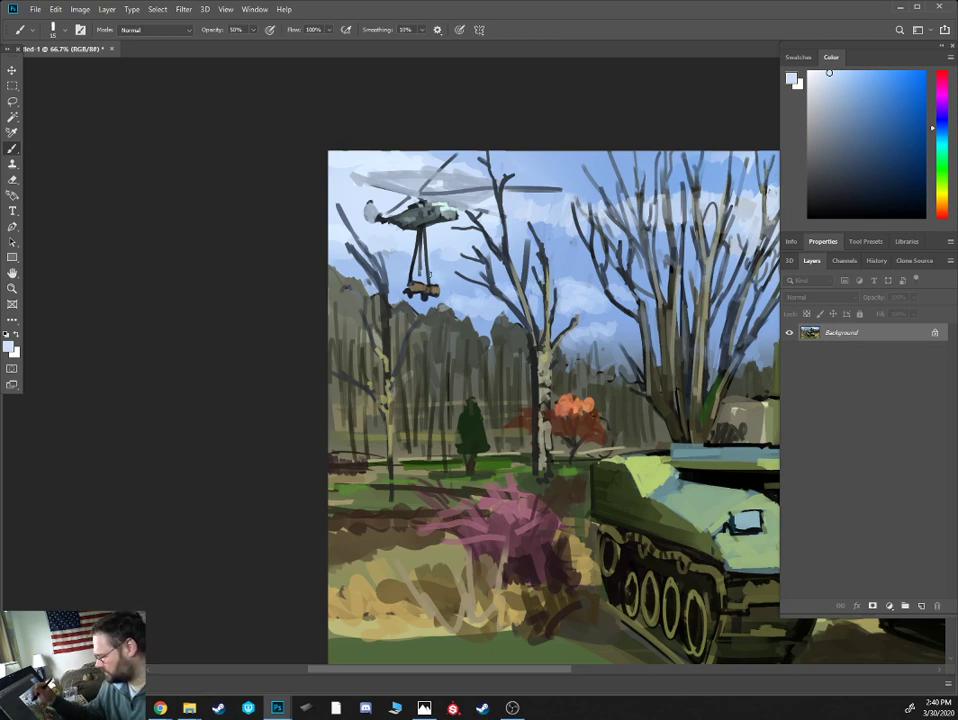
# - Shade the cloud undersides around the helicopter's cables and the bare branches with muted blue, using a 25 px brush
pyautogui.keyDown('alt'); pyautogui.click(399, 261); pyautogui.keyUp('alt')
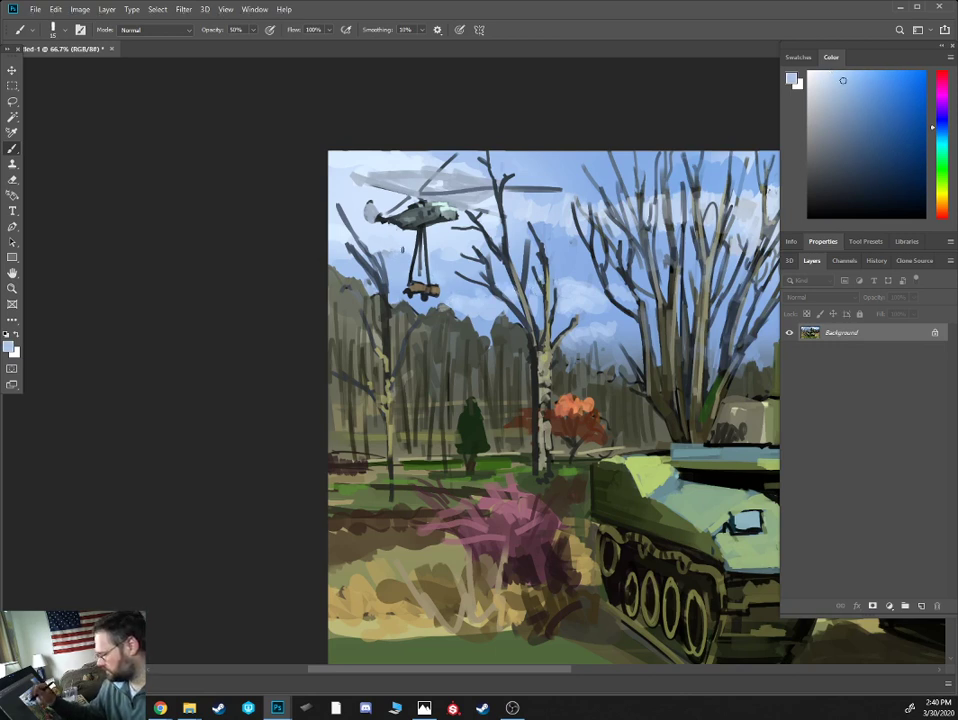
pyautogui.click(872, 132)
pyautogui.press(']')
pyautogui.press(']')
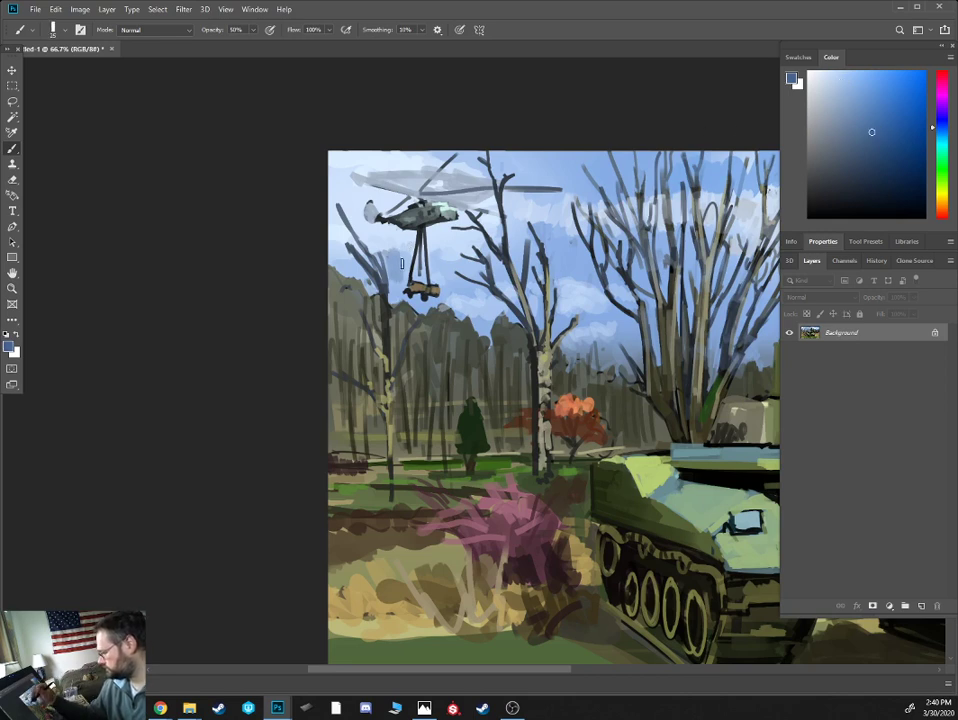
pyautogui.click(871, 114)
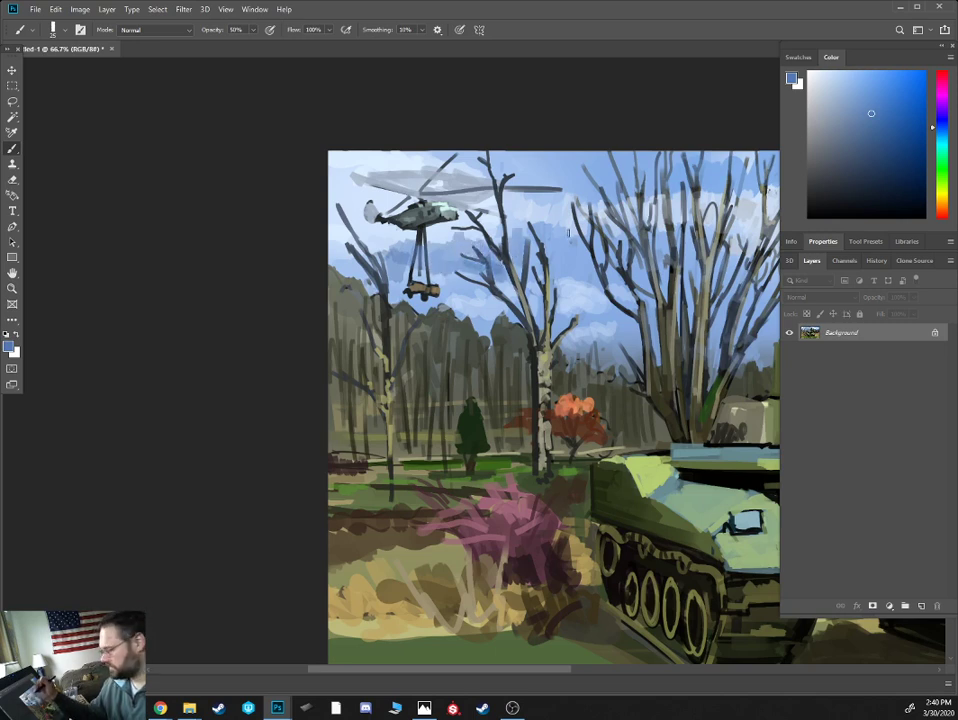
# - Deepen the sky gaps between the clouds and bare trees with more saturated blue, enlarging the brush from 20 to 35 px
pyautogui.click(887, 109)
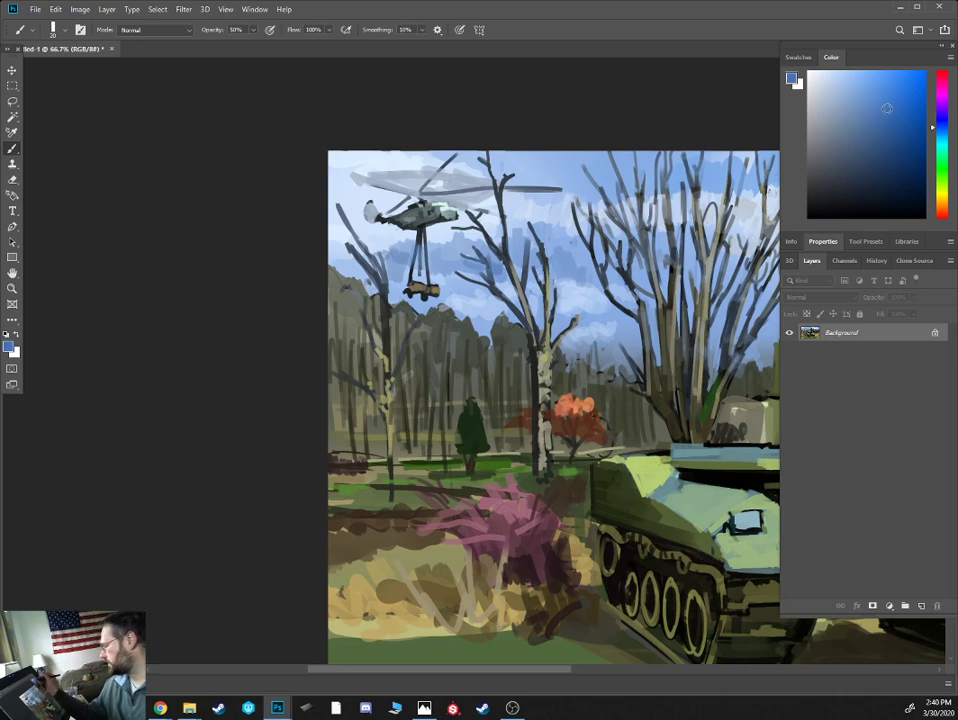
pyautogui.press(']')
pyautogui.press(']')
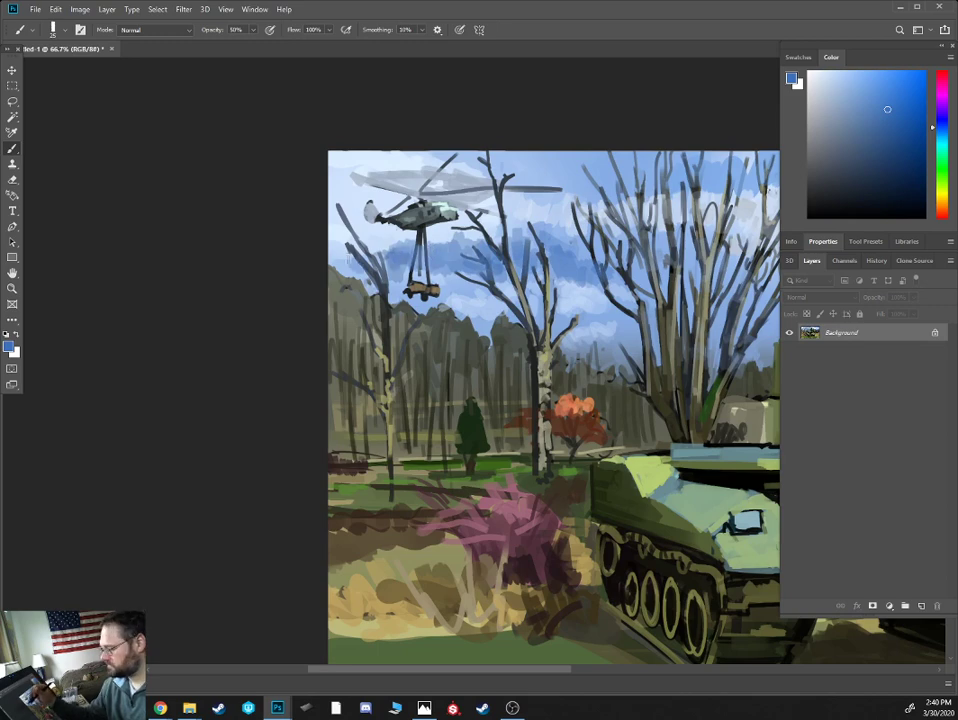
pyautogui.hotkey('ctrl', '-')
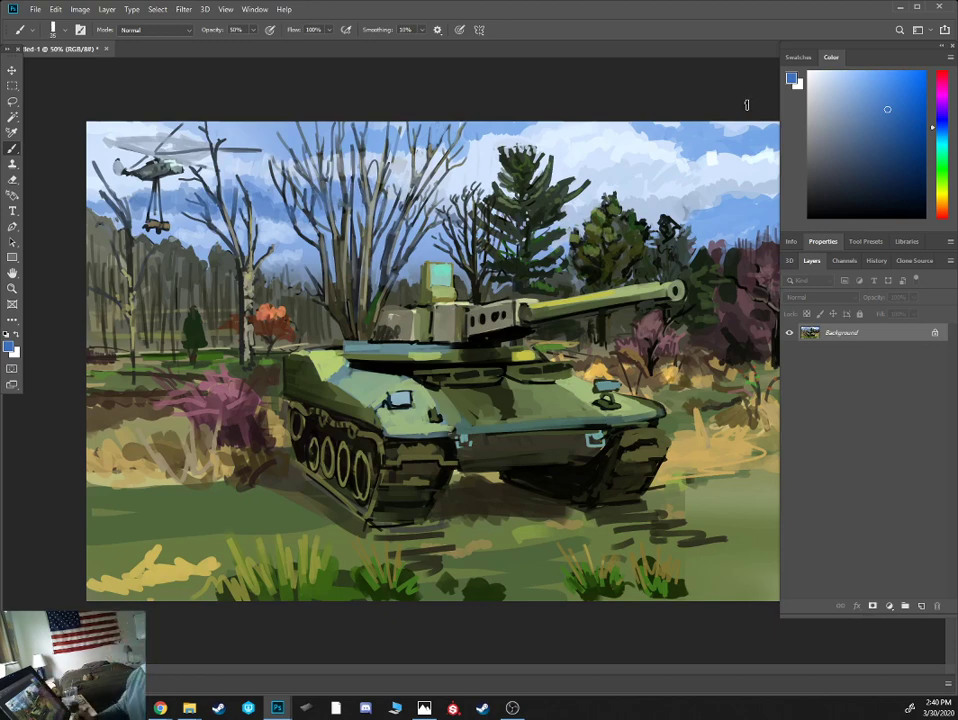
pyautogui.hotkey('ctrl', '+')
pyautogui.moveTo(206, 212); pyautogui.dragTo(388, 278)
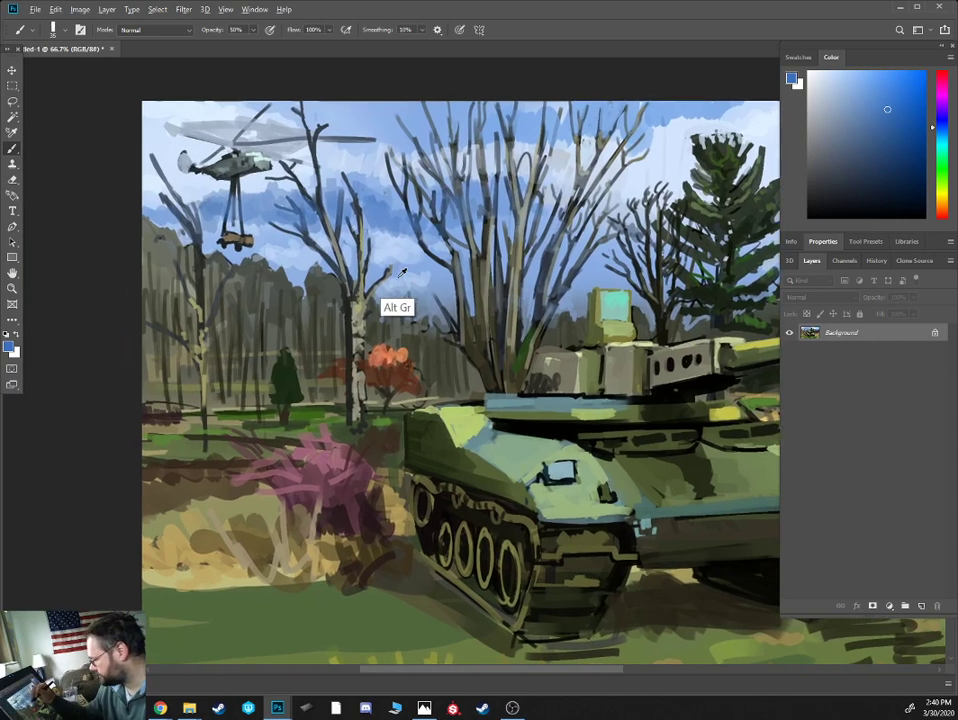
# - Paint pale cloud touches into the sky around the large bare tree with colours sampled from the sky
pyautogui.keyDown('alt'); pyautogui.click(406, 246); pyautogui.keyUp('alt')
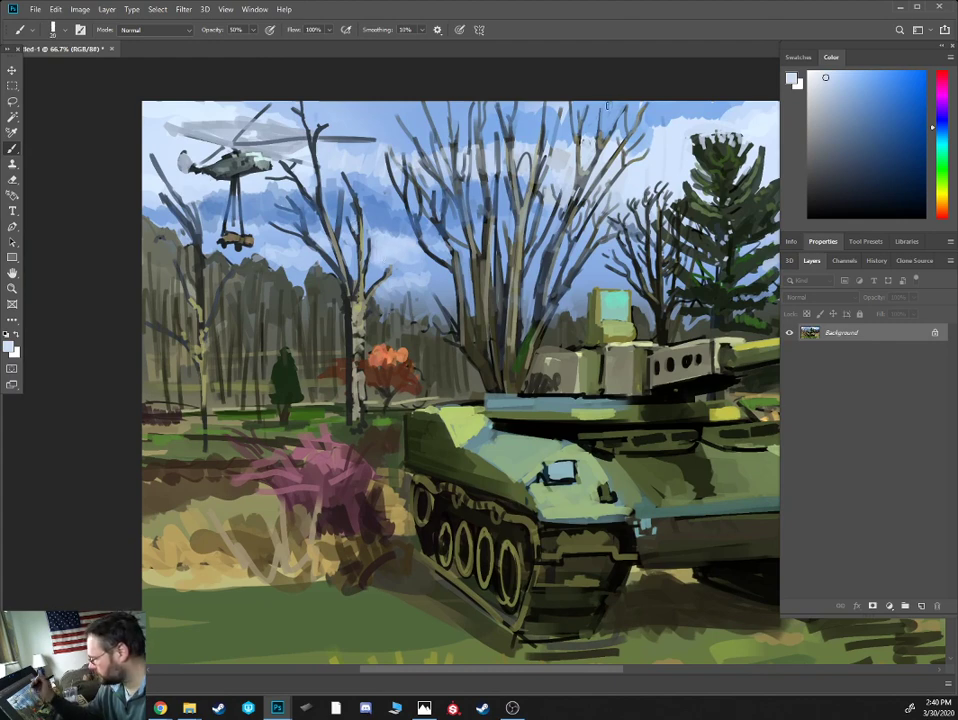
pyautogui.keyDown('alt'); pyautogui.click(607, 105); pyautogui.keyUp('alt')
pyautogui.press('[')
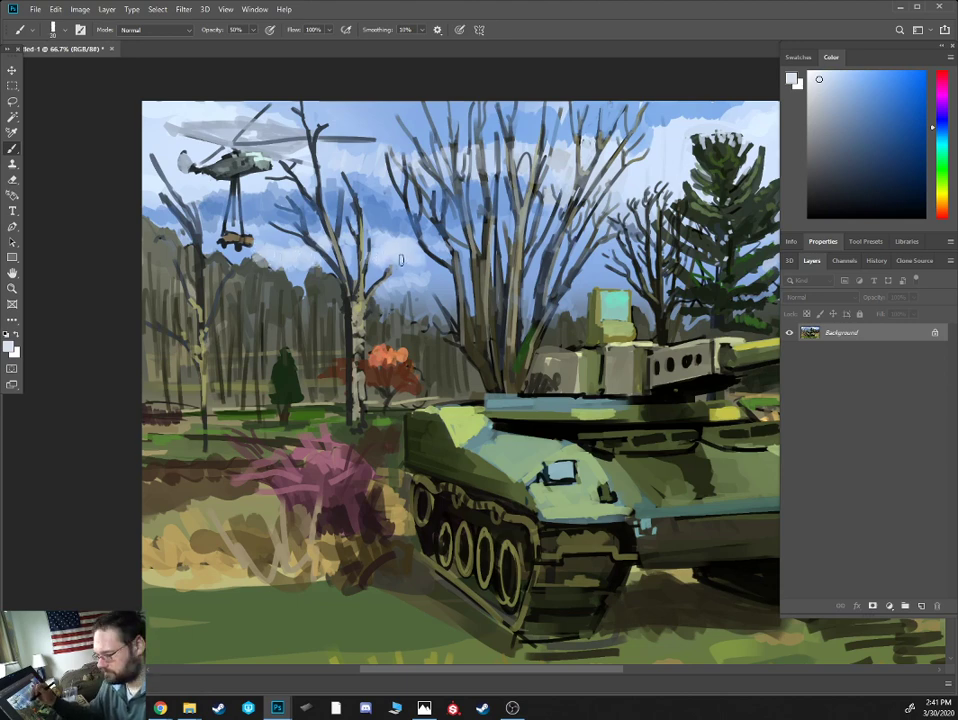
# - Bring the landscape reference photo alongside the whole painting and compare the two, repositioning the photo window below the tank
pyautogui.hotkey('ctrl', '-')
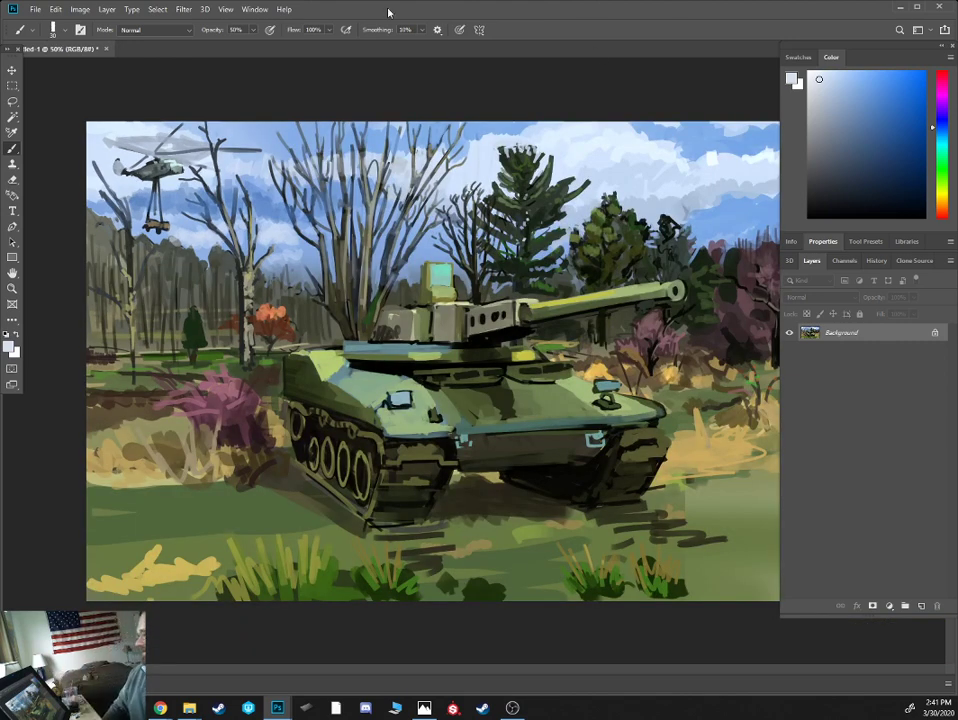
pyautogui.hotkey('ctrl', '-')
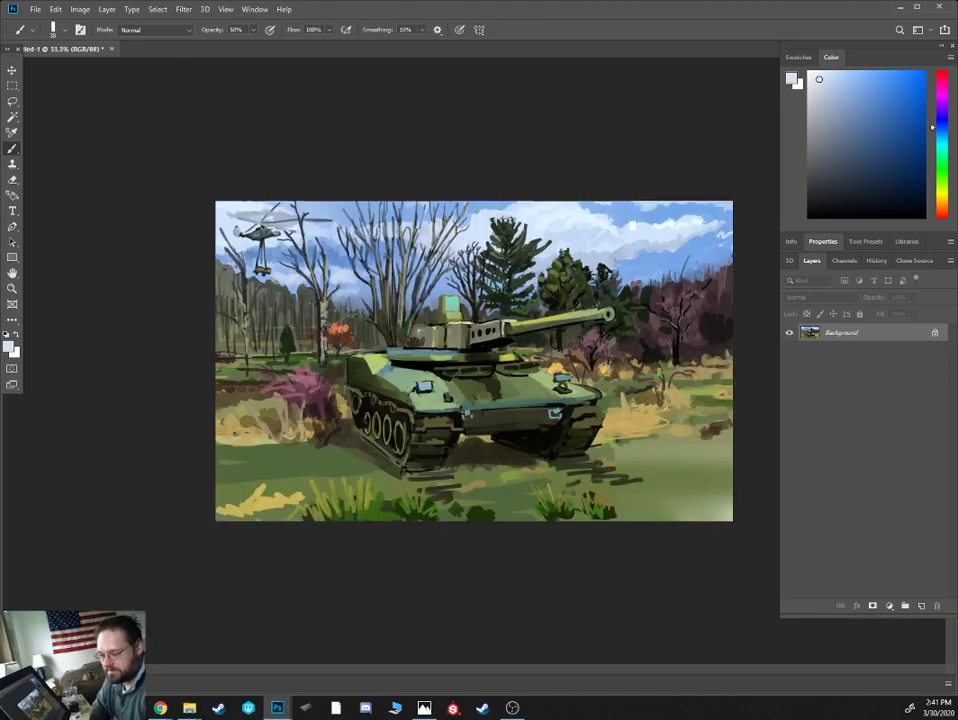
pyautogui.hotkey('ctrl', 'z')
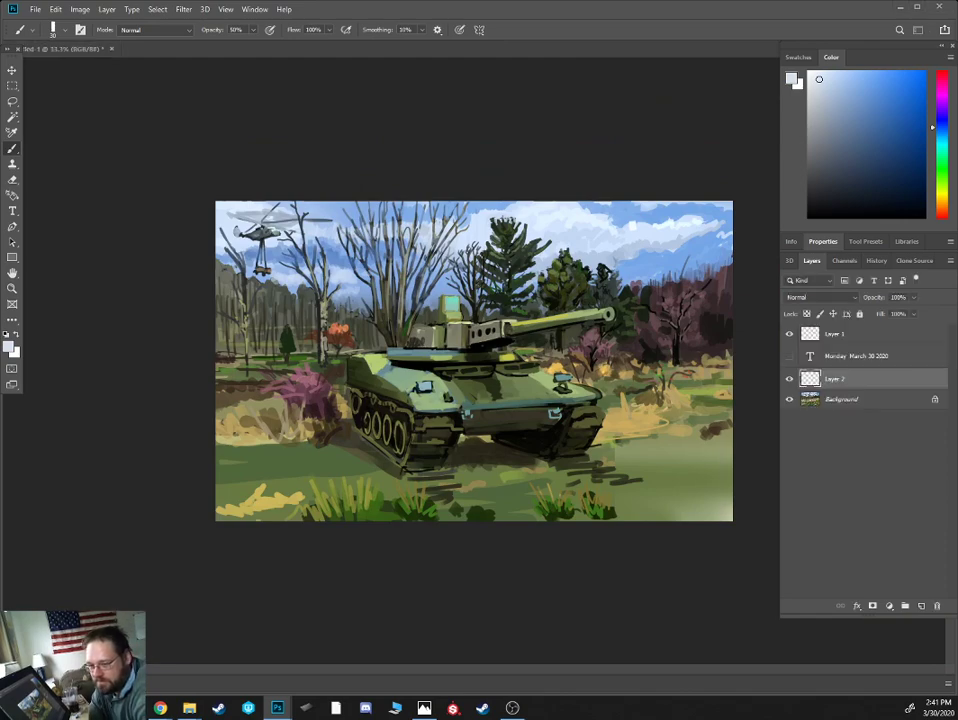
pyautogui.moveTo(0, 378)
pyautogui.mouseDown()
pyautogui.moveTo(2, 344)
pyautogui.moveTo(189, 363)
pyautogui.moveTo(202, 356)
pyautogui.mouseUp()
pyautogui.hotkey('ctrl', '-')
pyautogui.hotkey('ctrl', '-')
pyautogui.click(63, 50)
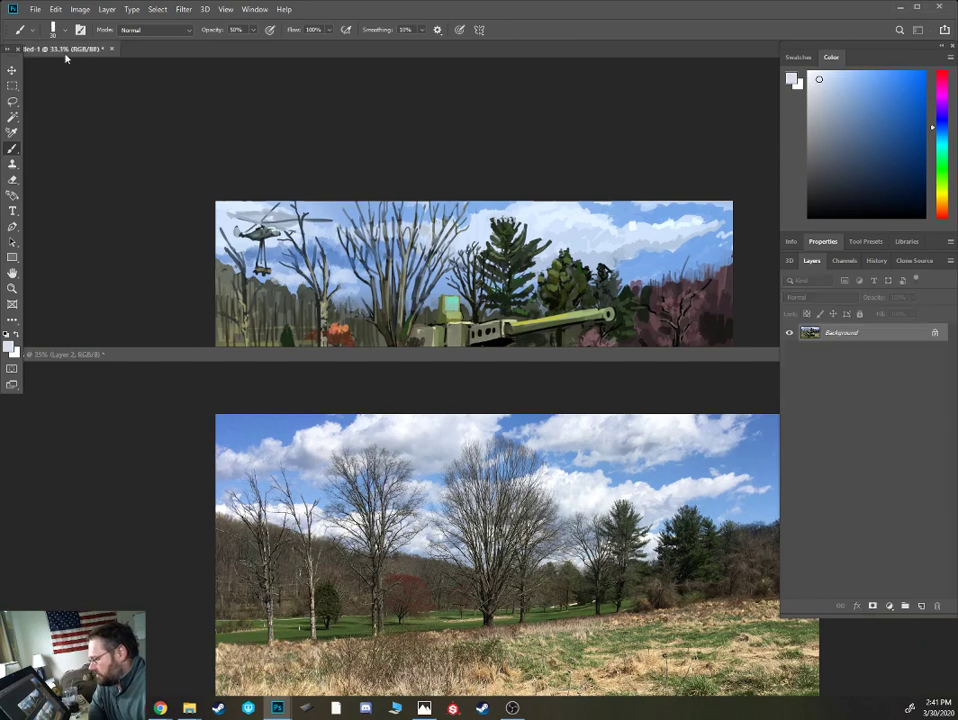
pyautogui.hotkey('ctrl', '-')
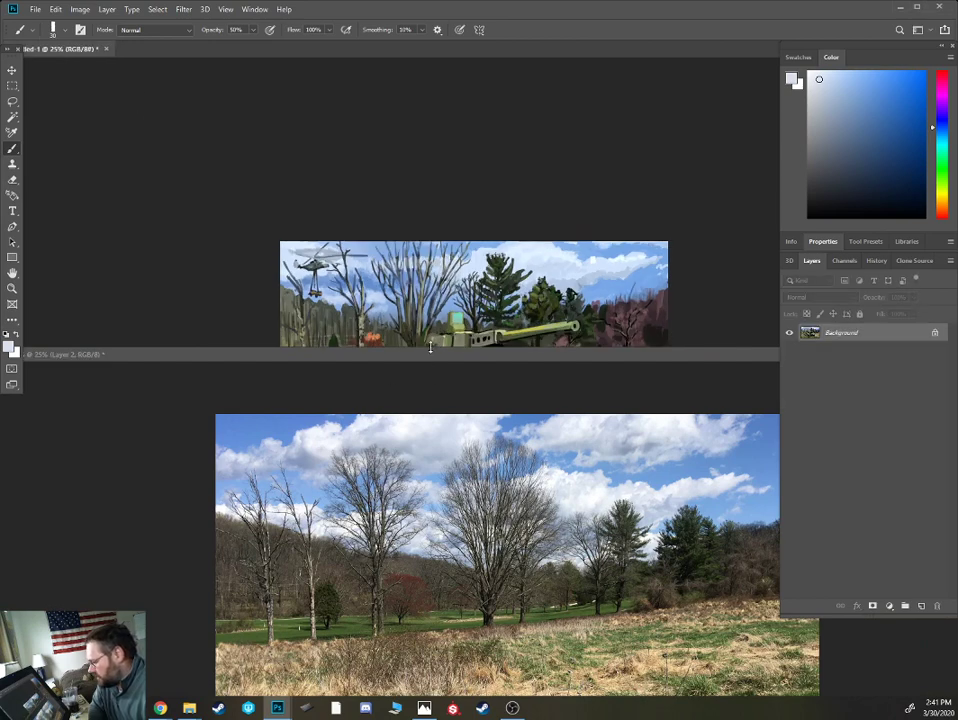
pyautogui.moveTo(432, 350); pyautogui.dragTo(391, 376)
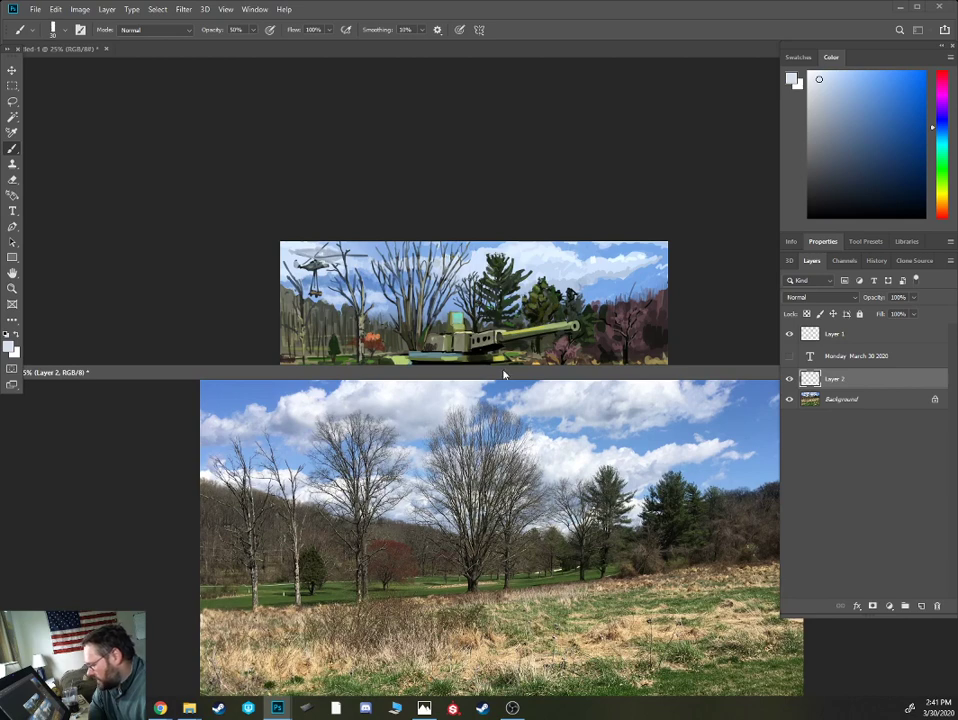
pyautogui.moveTo(504, 374)
pyautogui.mouseDown()
pyautogui.moveTo(459, 459)
pyautogui.moveTo(374, 419)
pyautogui.mouseUp()
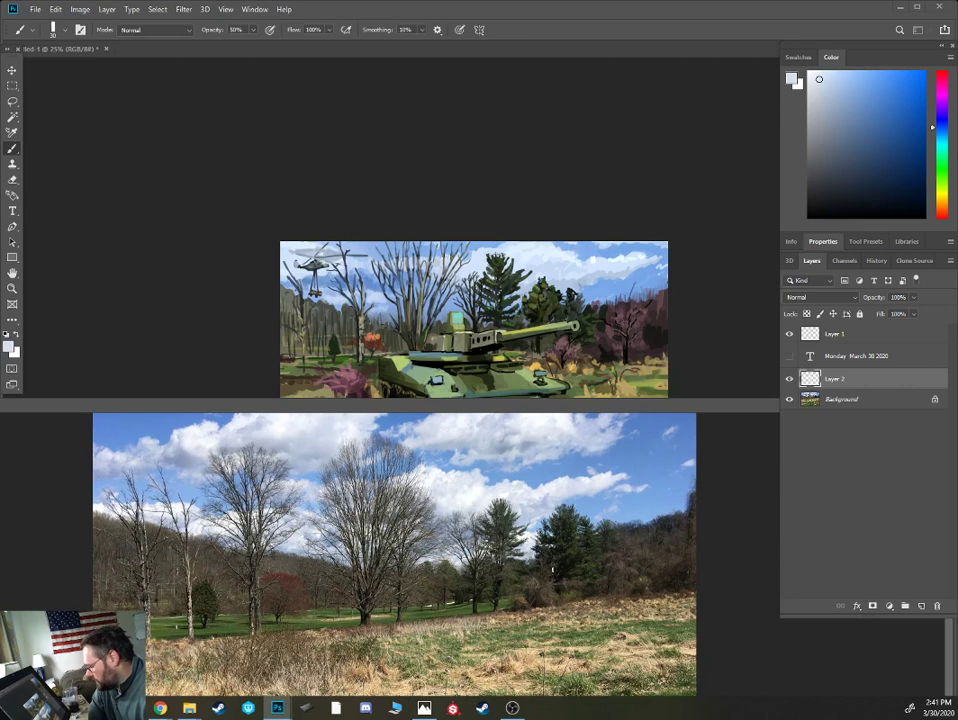
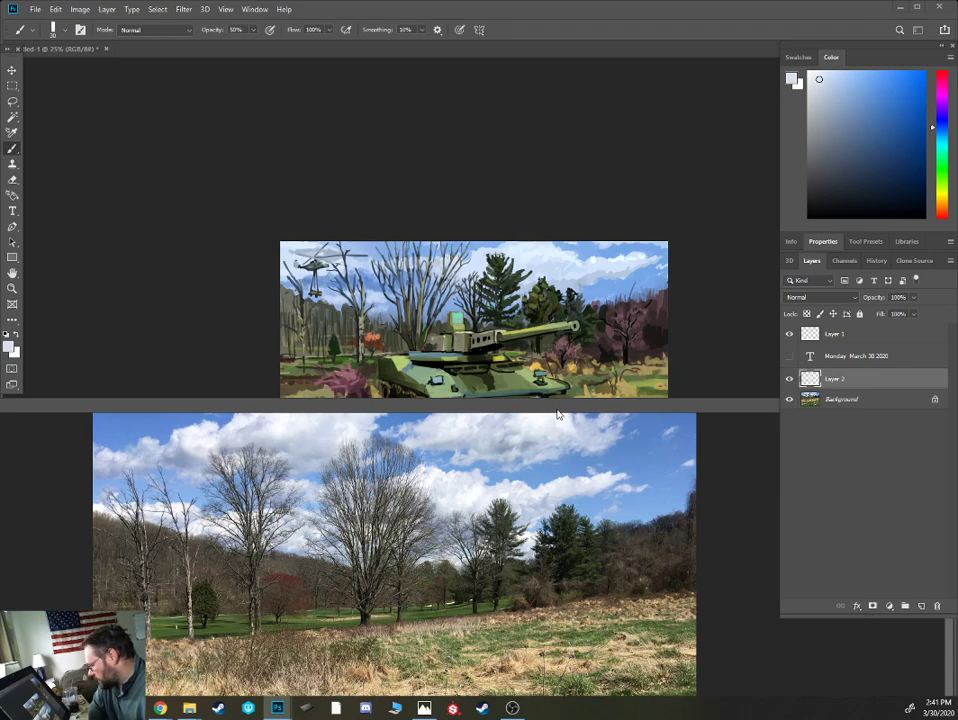
pyautogui.moveTo(562, 410)
pyautogui.mouseDown()
pyautogui.moveTo(558, 578)
pyautogui.moveTo(560, 173)
pyautogui.moveTo(567, 229)
pyautogui.moveTo(533, 479)
pyautogui.moveTo(622, 316)
pyautogui.moveTo(590, 361)
pyautogui.moveTo(593, 478)
pyautogui.mouseUp()
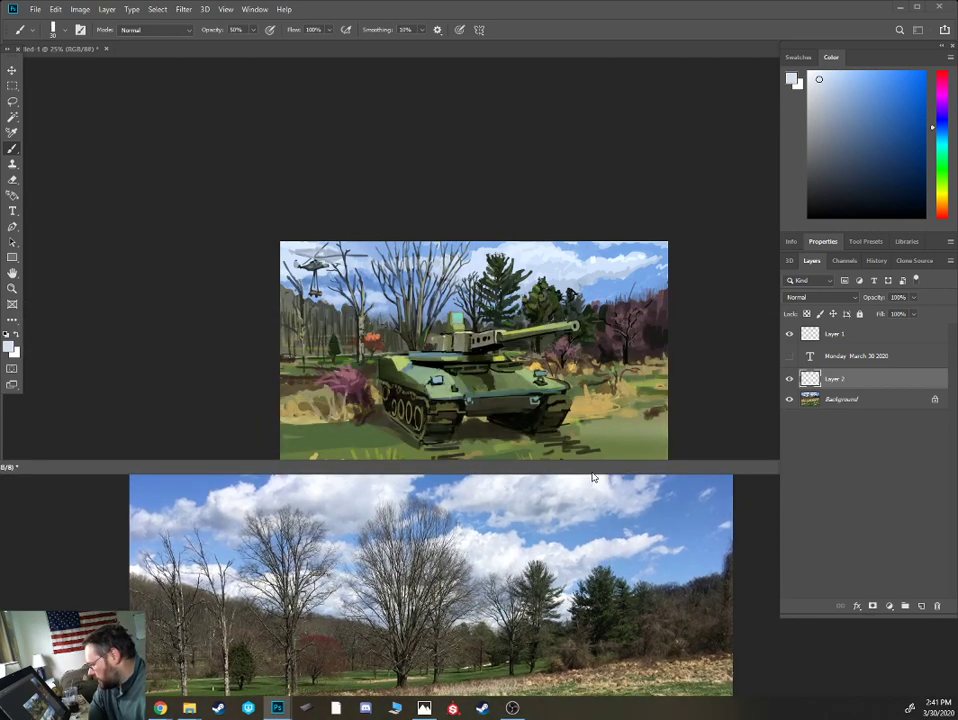
pyautogui.moveTo(592, 474); pyautogui.dragTo(0, 485)
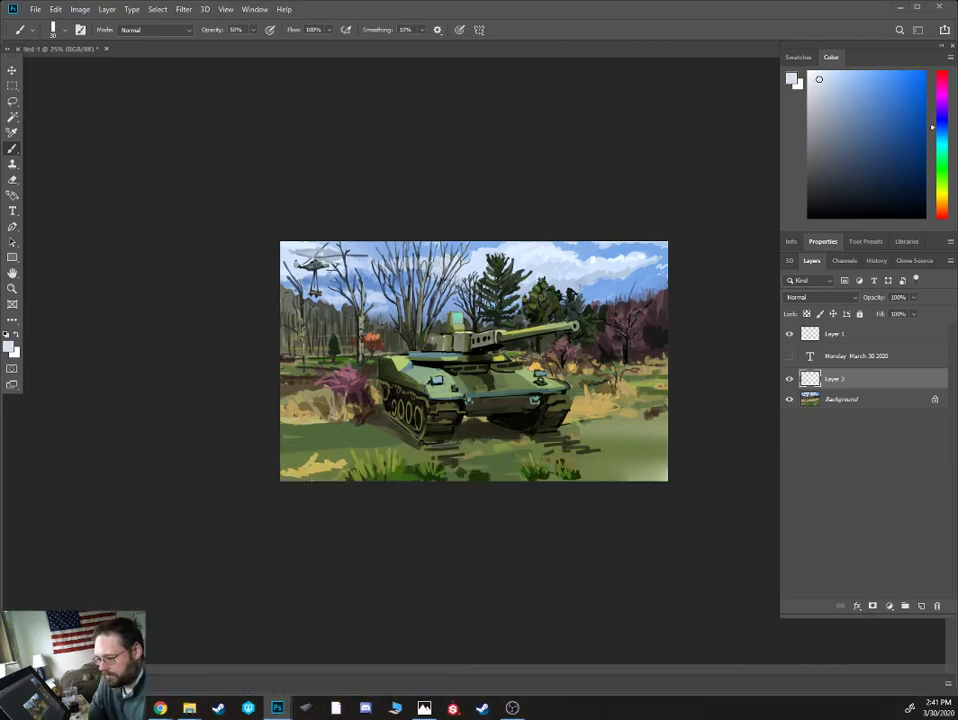
# - Repaint the rear part of the tank's turret with green and yellow-green tones sampled from the painting, reducing the brush size
pyautogui.hotkey('ctrl', 'shift', 'e')
pyautogui.hotkey('ctrl', '+')
pyautogui.hotkey('ctrl', '+')
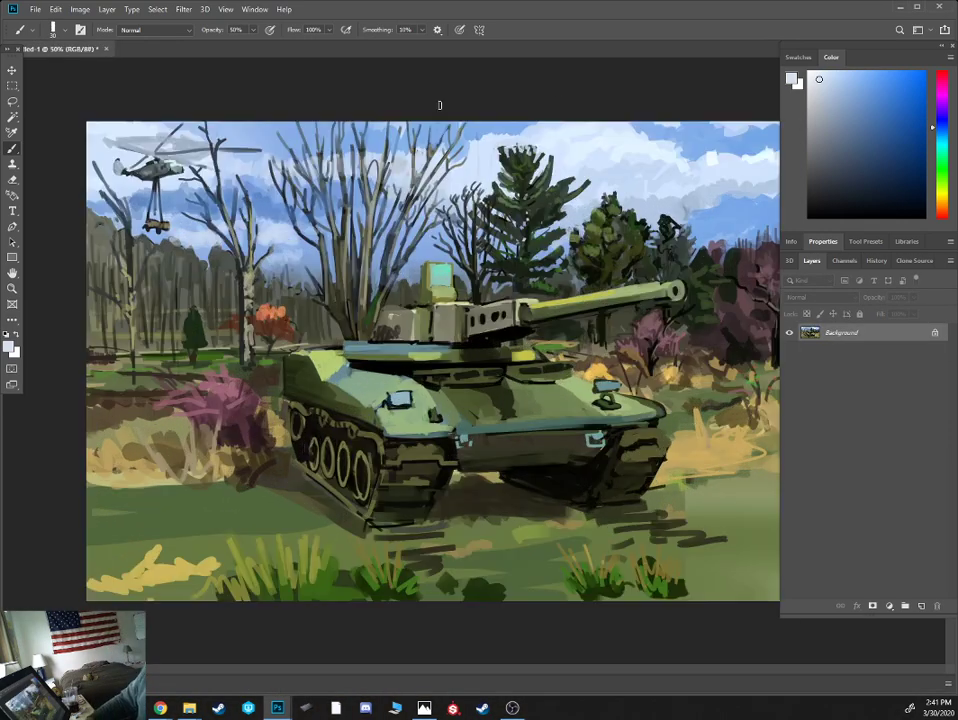
pyautogui.keyDown('alt'); pyautogui.click(386, 324); pyautogui.keyUp('alt')
pyautogui.keyDown('alt'); pyautogui.click(342, 362); pyautogui.keyUp('alt')
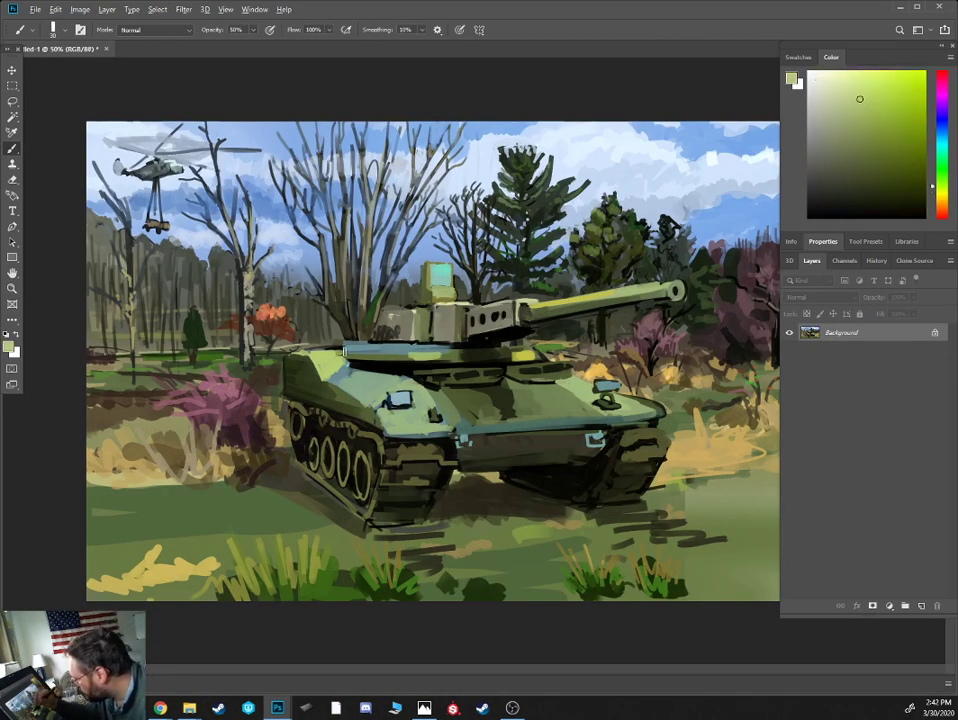
pyautogui.press('[')
pyautogui.moveTo(418, 313)
pyautogui.mouseDown()
pyautogui.moveTo(412, 341)
pyautogui.moveTo(383, 324)
pyautogui.moveTo(400, 274)
pyautogui.mouseUp()
pyautogui.keyDown('alt'); pyautogui.click(404, 321); pyautogui.keyUp('alt')
pyautogui.keyDown('alt'); pyautogui.click(404, 321); pyautogui.keyUp('alt')
pyautogui.keyDown('alt'); pyautogui.click(391, 298); pyautogui.keyUp('alt')
pyautogui.press('[')
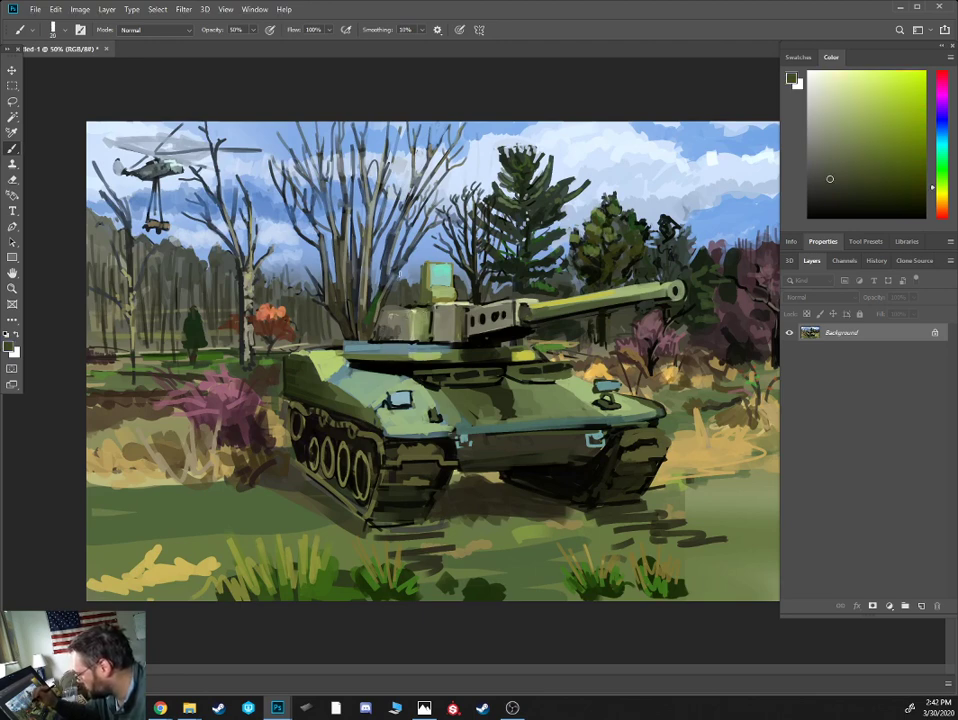
# - Refine the trunks and branches of the large bare tree behind the turret with sampled dark, sky-blue and grey tones
pyautogui.keyDown('alt'); pyautogui.click(384, 283); pyautogui.keyUp('alt')
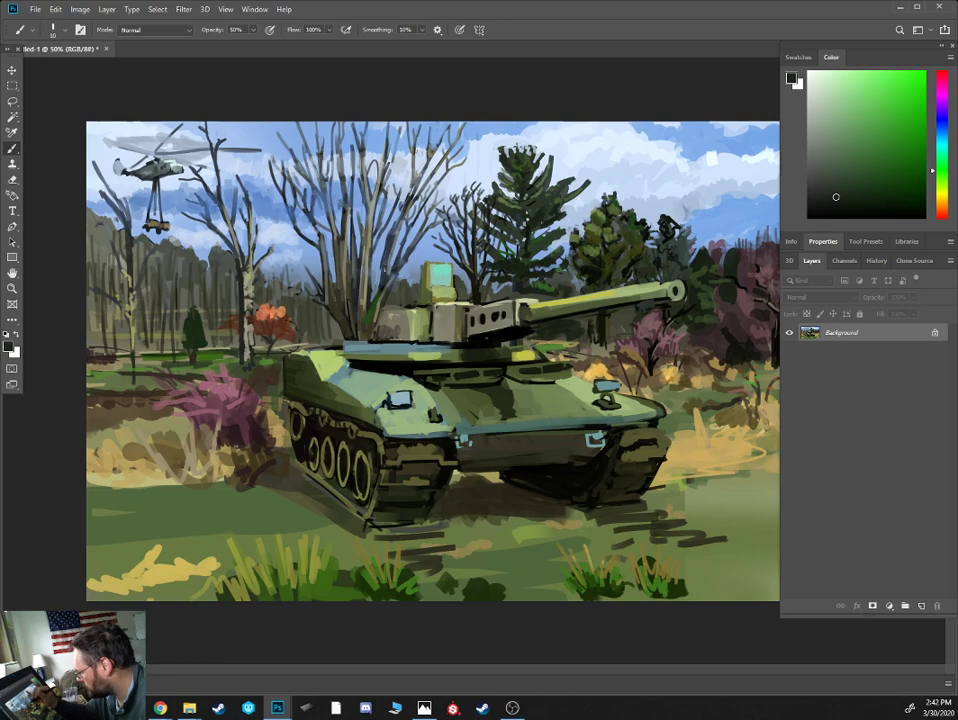
pyautogui.keyDown('alt'); pyautogui.click(394, 248); pyautogui.keyUp('alt')
pyautogui.keyDown('alt'); pyautogui.click(389, 230); pyautogui.keyUp('alt')
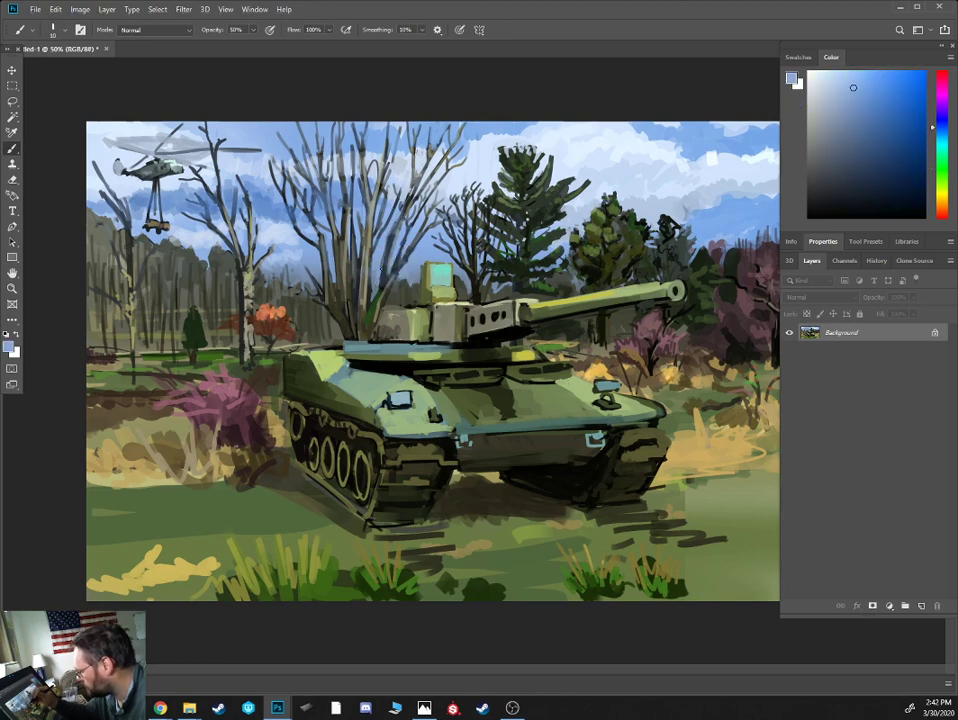
pyautogui.keyDown('alt'); pyautogui.click(363, 291); pyautogui.keyUp('alt')
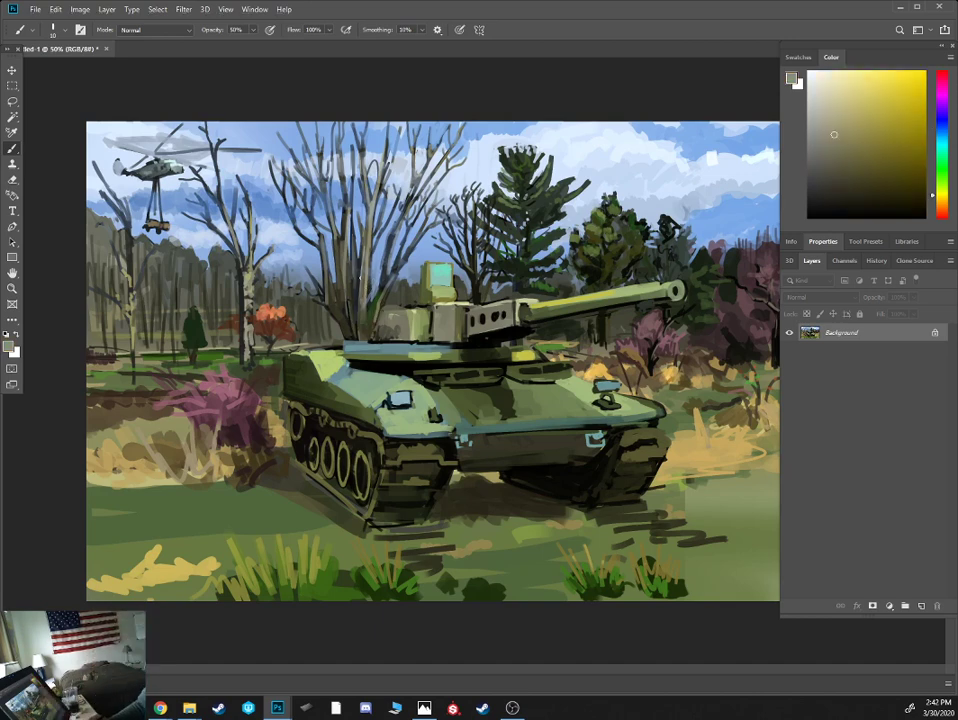
# - Darken the rear side of the turret with deep green and raise the brush opacity to 100%
pyautogui.keyDown('alt'); pyautogui.click(243, 279); pyautogui.keyUp('alt')
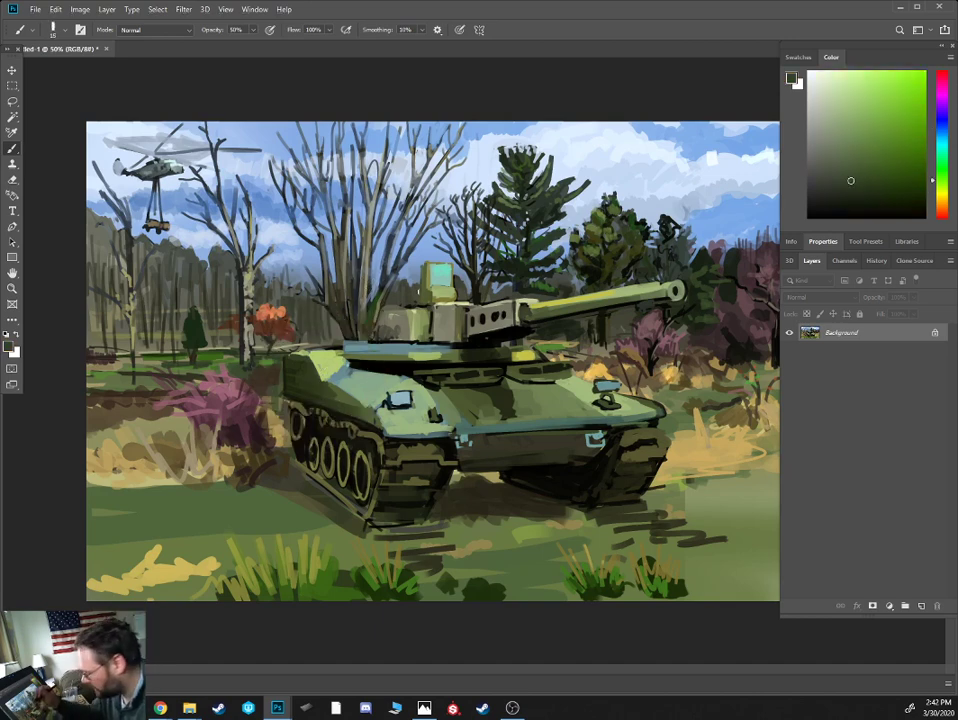
pyautogui.moveTo(411, 337)
pyautogui.mouseDown()
pyautogui.moveTo(391, 320)
pyautogui.moveTo(408, 313)
pyautogui.moveTo(374, 337)
pyautogui.mouseUp()
pyautogui.click(861, 191)
pyautogui.press('0')
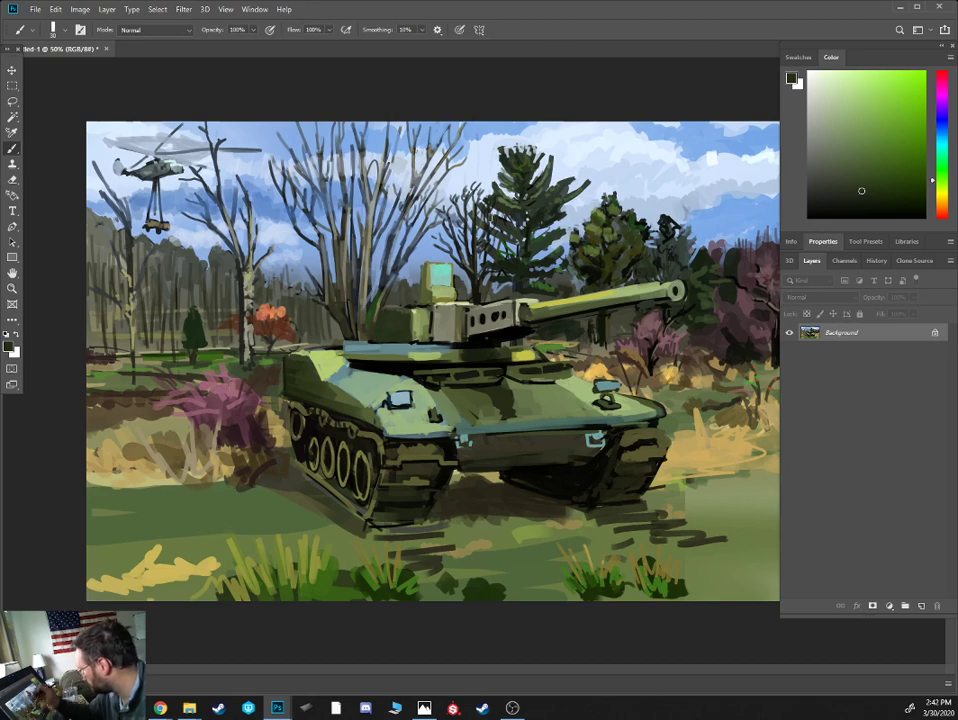
# - Paint thin light-blue rim highlights along the rear hull edge, the rear turret outline and the top of the sight box
pyautogui.click(851, 134)
pyautogui.press('[')
pyautogui.press('[')
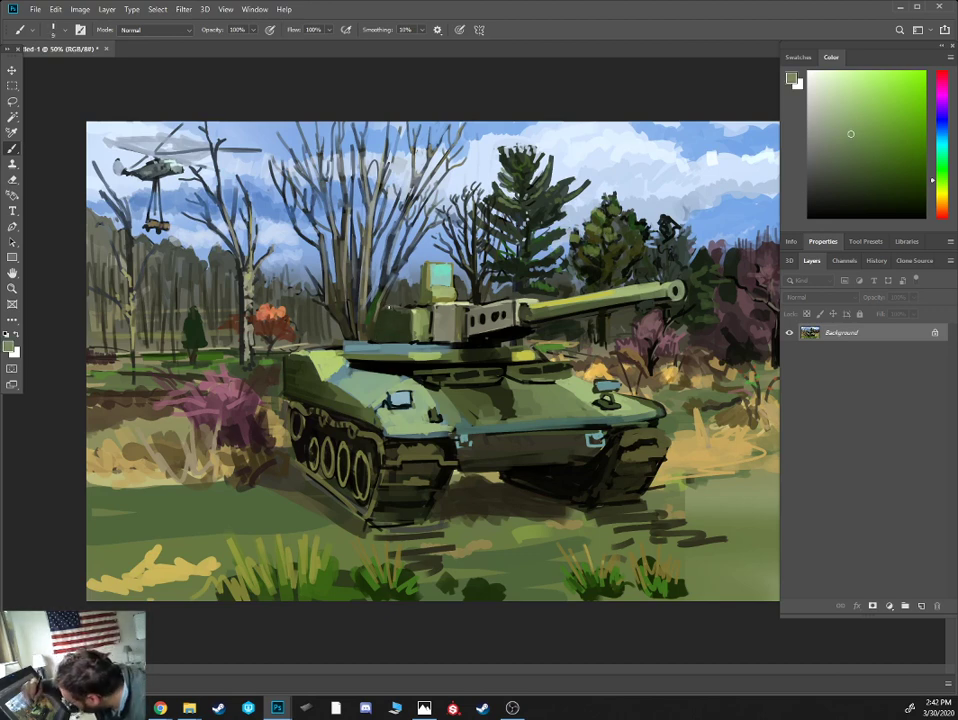
pyautogui.click(942, 129)
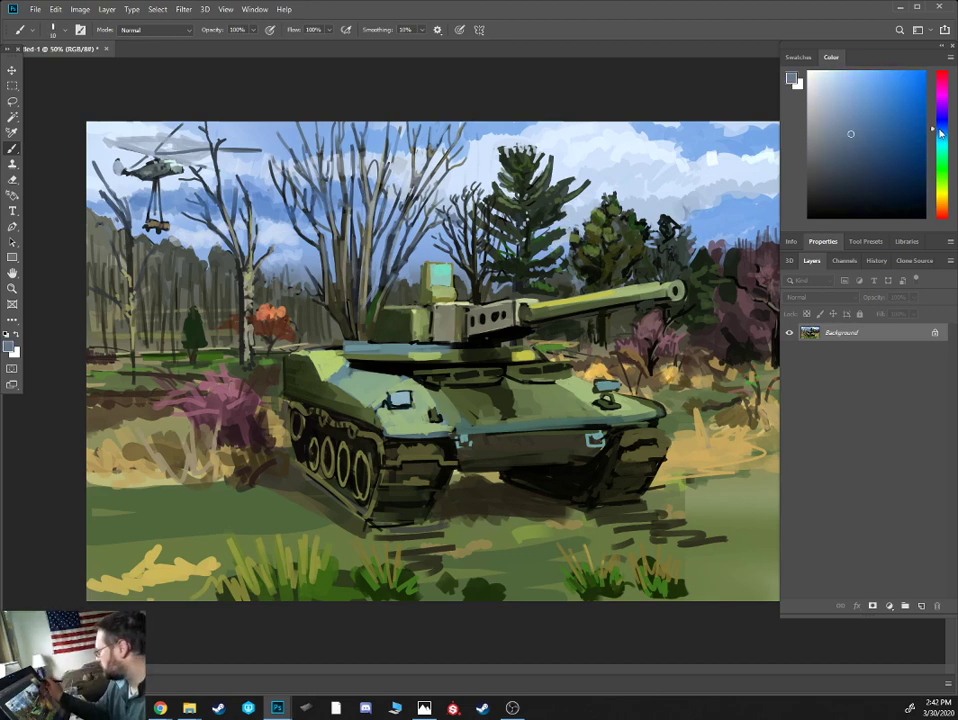
pyautogui.click(860, 95)
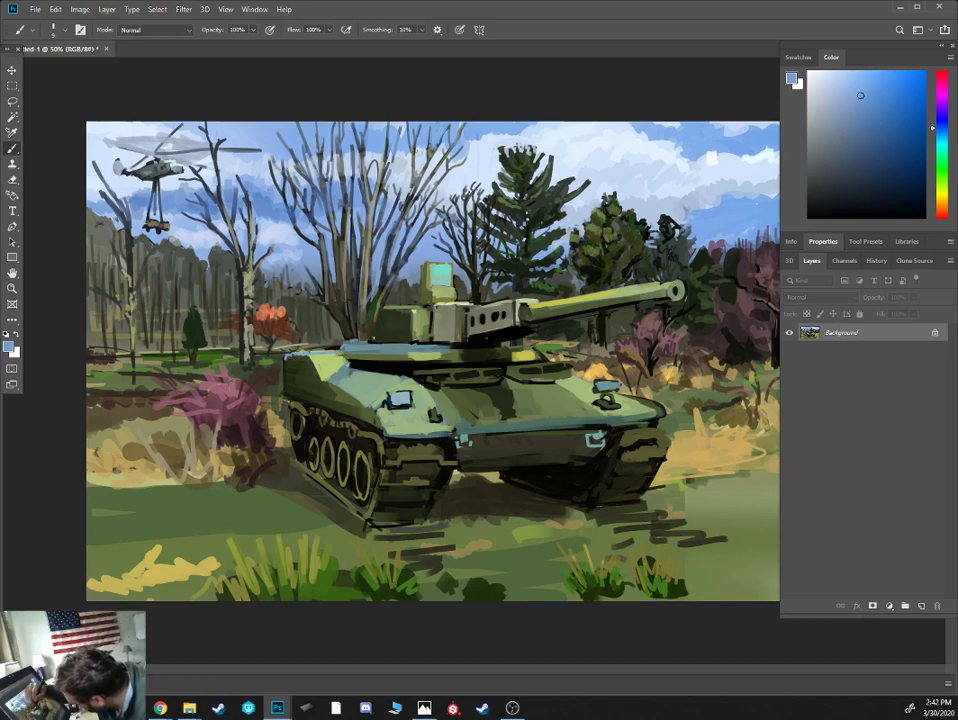
pyautogui.moveTo(312, 198); pyautogui.dragTo(317, 227)
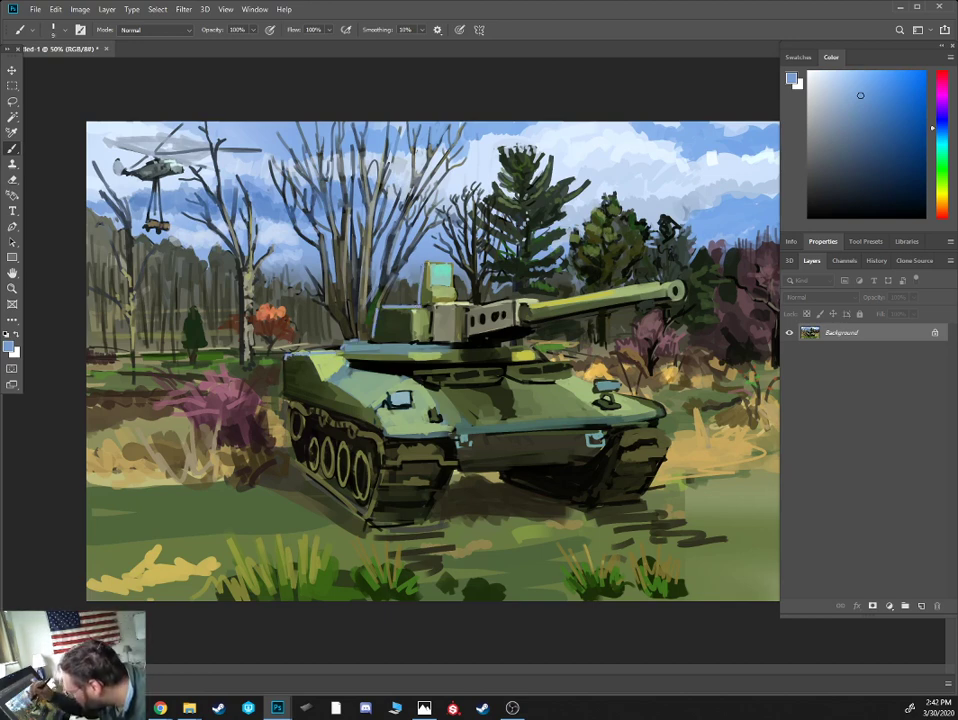
pyautogui.click(826, 83)
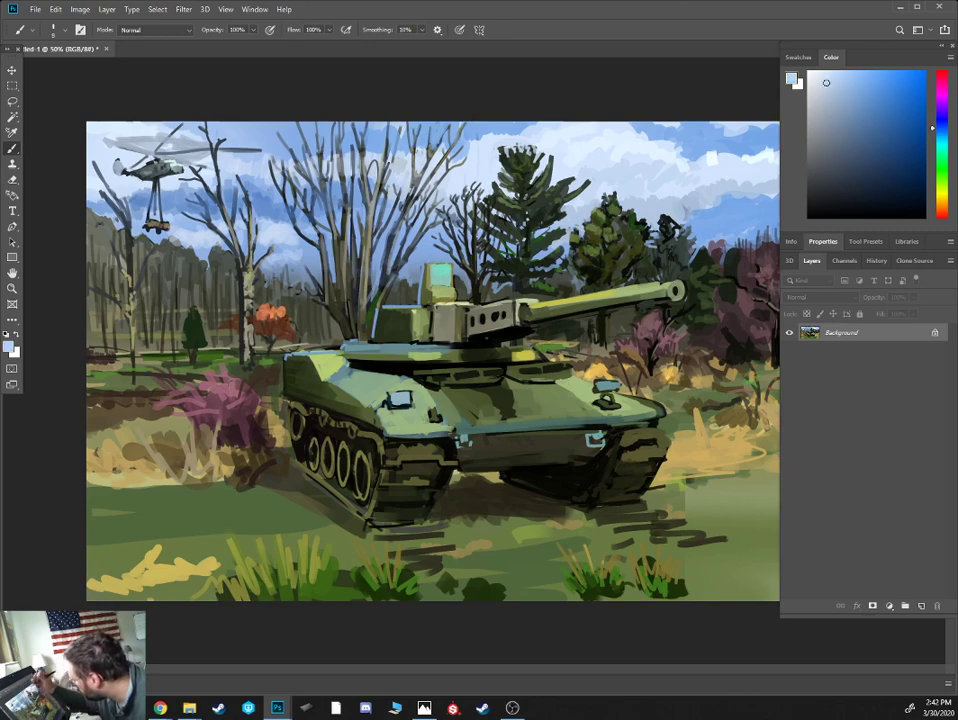
pyautogui.moveTo(315, 198); pyautogui.dragTo(335, 197)
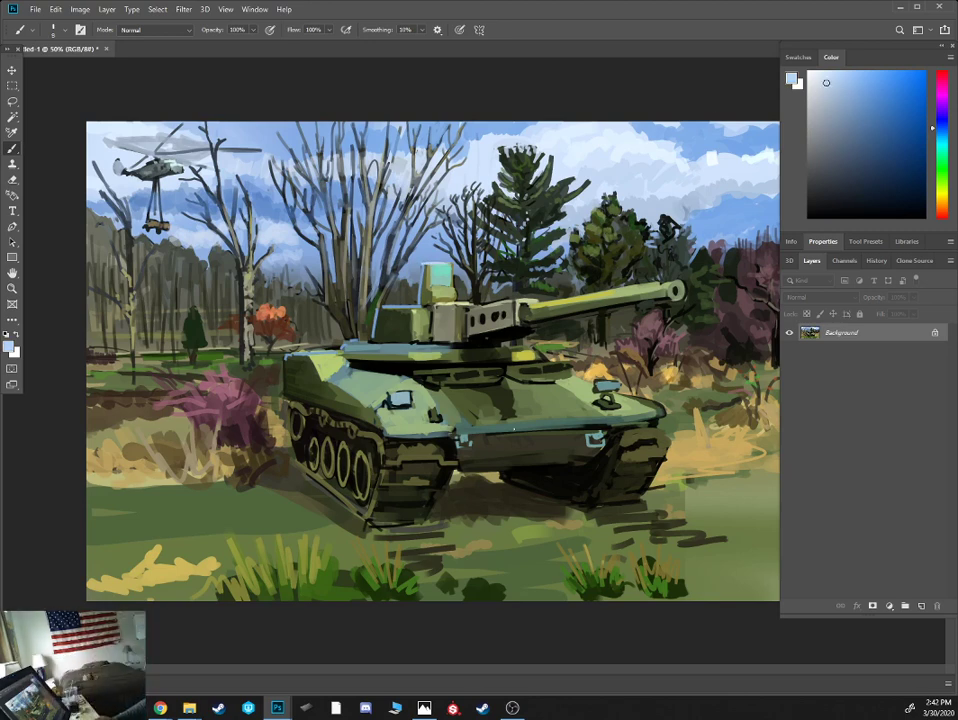
# - Repaint the headlight nearest the gun muzzle with grey-blue tones sampled from the tank, enlarging the brush
pyautogui.keyDown('alt'); pyautogui.click(612, 425); pyautogui.keyUp('alt')
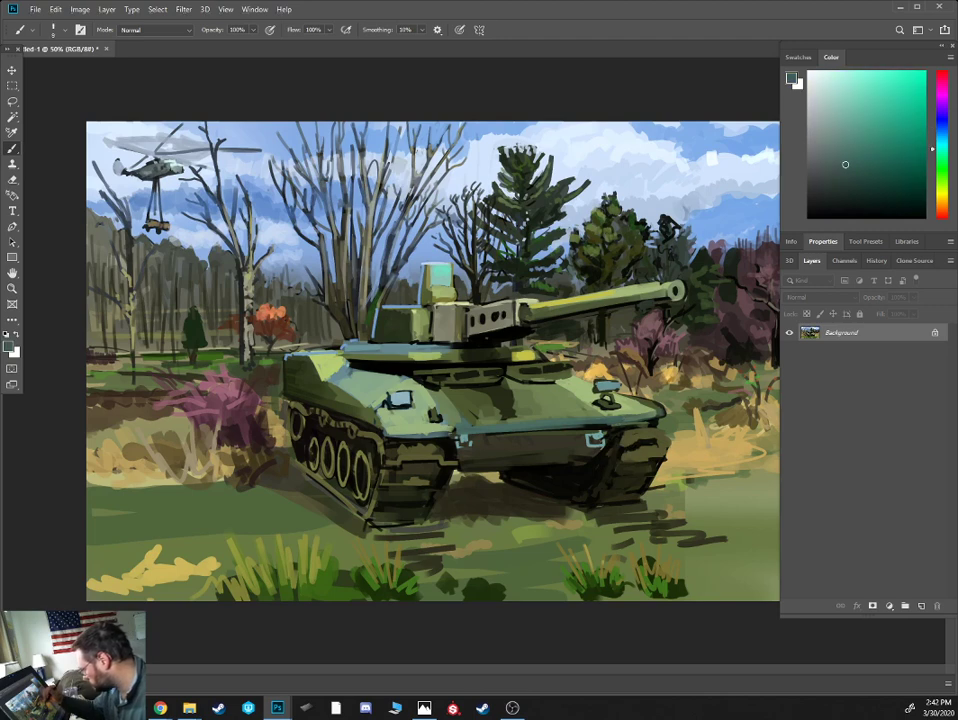
pyautogui.keyDown('alt'); pyautogui.click(606, 392); pyautogui.keyUp('alt')
pyautogui.press(']')
pyautogui.press(']')
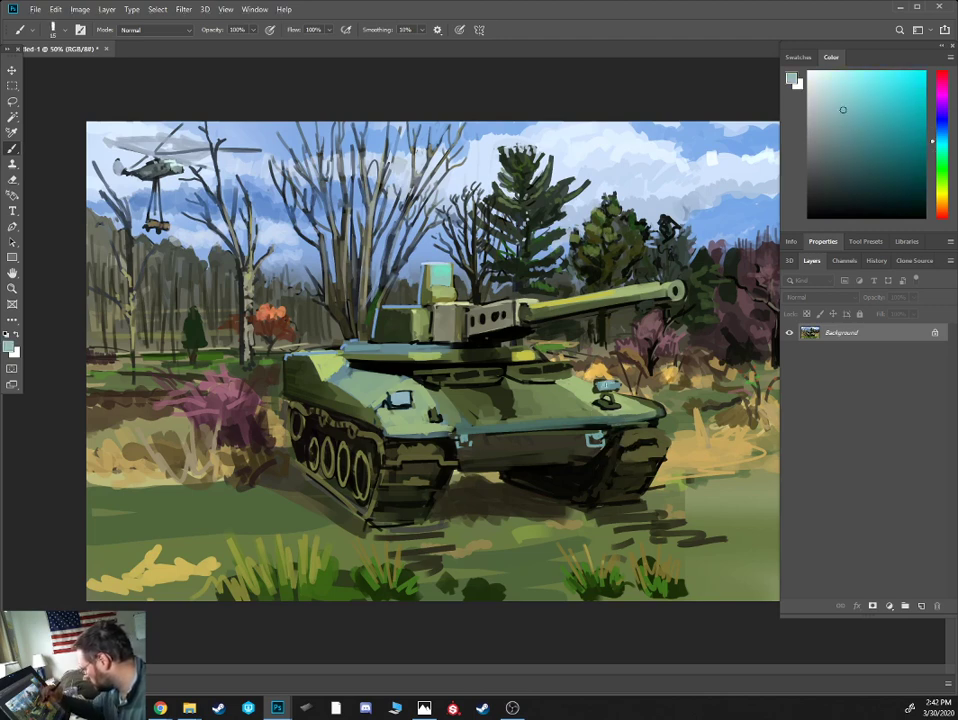
pyautogui.press(']')
pyautogui.press(']')
# - Shade the other headlight with dark teal and add pale cyan highlights to both headlight lenses
pyautogui.keyDown('alt'); pyautogui.click(392, 405); pyautogui.keyUp('alt')
pyautogui.press('[')
pyautogui.press('[')
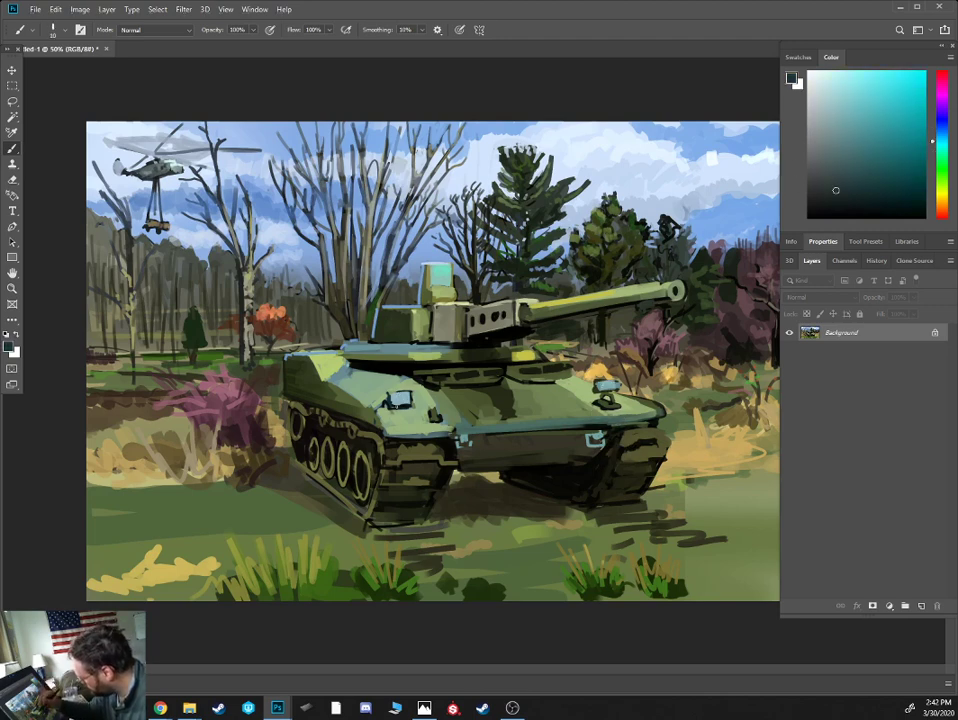
pyautogui.moveTo(392, 401); pyautogui.dragTo(403, 406)
pyautogui.keyDown('alt'); pyautogui.click(402, 396); pyautogui.keyUp('alt')
pyautogui.click(820, 83)
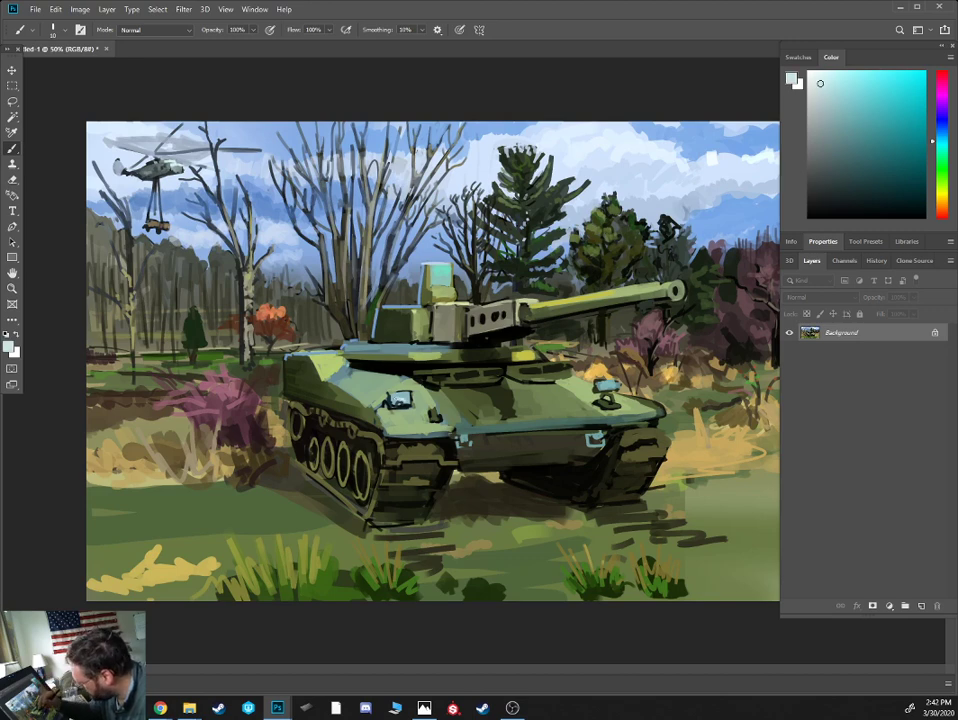
pyautogui.moveTo(604, 386); pyautogui.dragTo(613, 387)
# - Paint a dark maroon trunk and branches into the purple bush beside the tank
pyautogui.keyDown('alt'); pyautogui.click(604, 369); pyautogui.keyUp('alt')
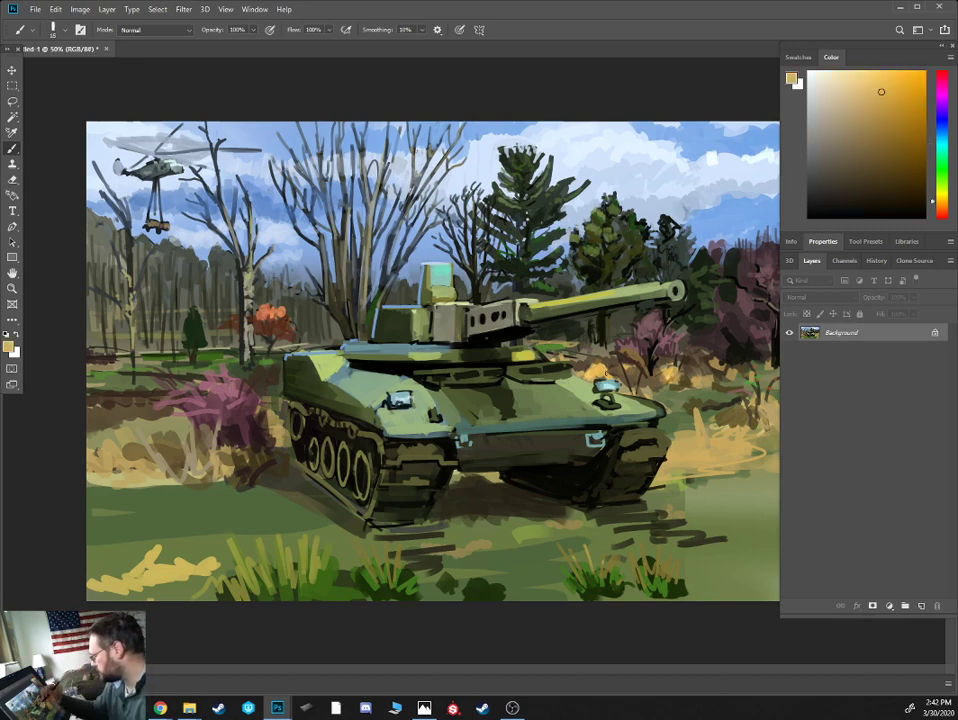
pyautogui.keyDown('alt'); pyautogui.click(173, 309); pyautogui.keyUp('alt')
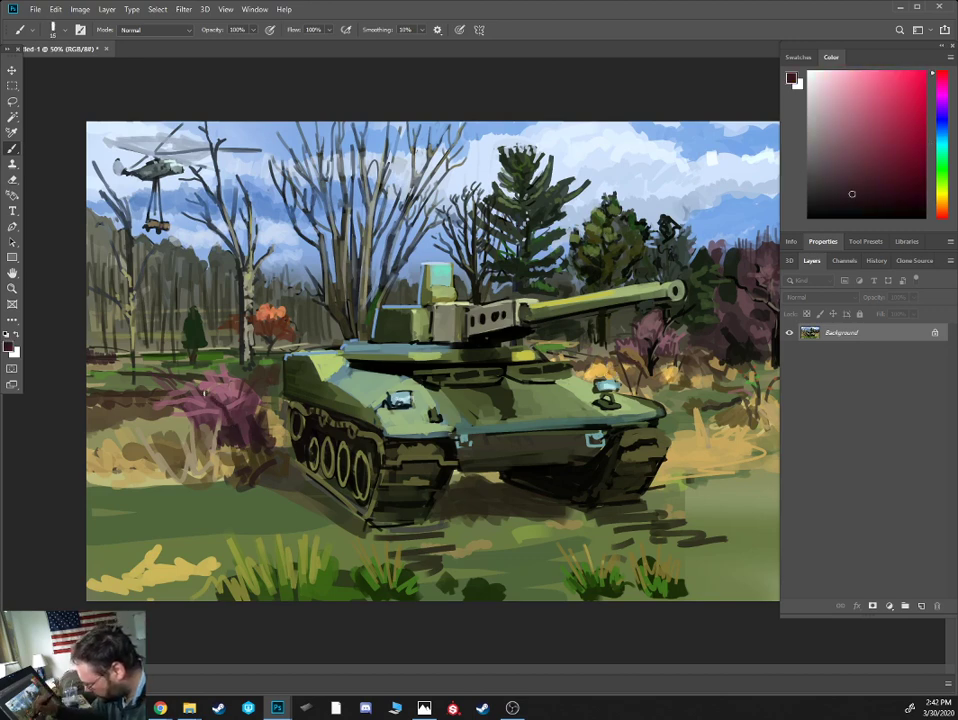
pyautogui.moveTo(225, 406); pyautogui.dragTo(239, 395)
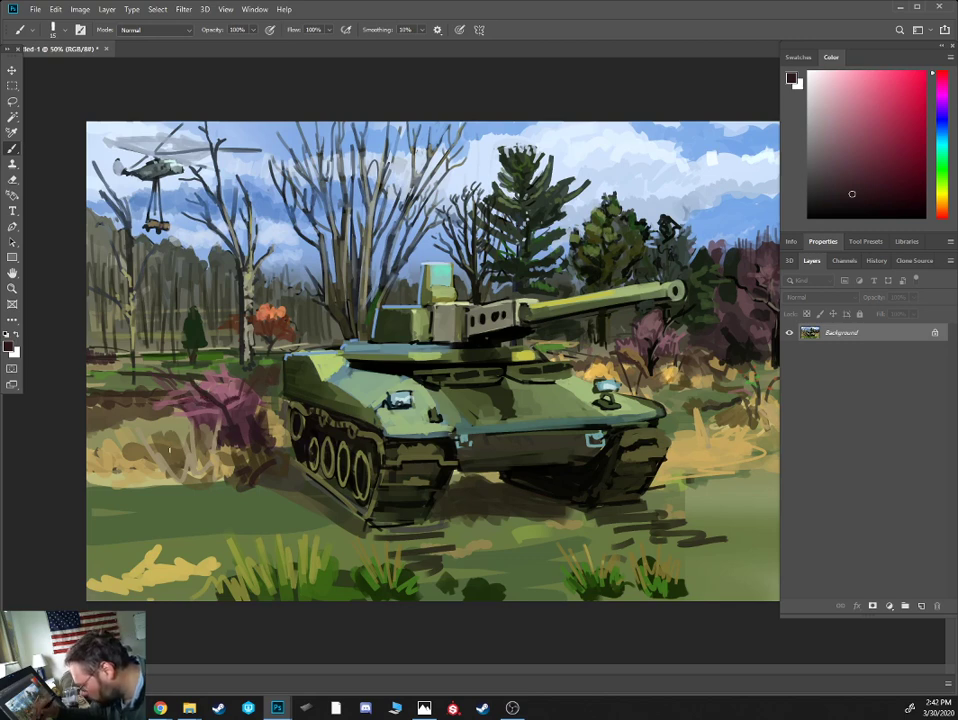
# - Dab sampled tan and brown tones into the dry grass beside the purple bush
pyautogui.keyDown('alt'); pyautogui.click(149, 474); pyautogui.keyUp('alt')
pyautogui.press(']')
pyautogui.moveTo(170, 480)
pyautogui.mouseDown()
pyautogui.moveTo(172, 472)
pyautogui.moveTo(143, 487)
pyautogui.moveTo(170, 470)
pyautogui.mouseUp()
pyautogui.keyDown('alt'); pyautogui.click(175, 466); pyautogui.keyUp('alt')
pyautogui.hotkey('ctrl', '+')
pyautogui.moveTo(169, 533); pyautogui.dragTo(494, 451)
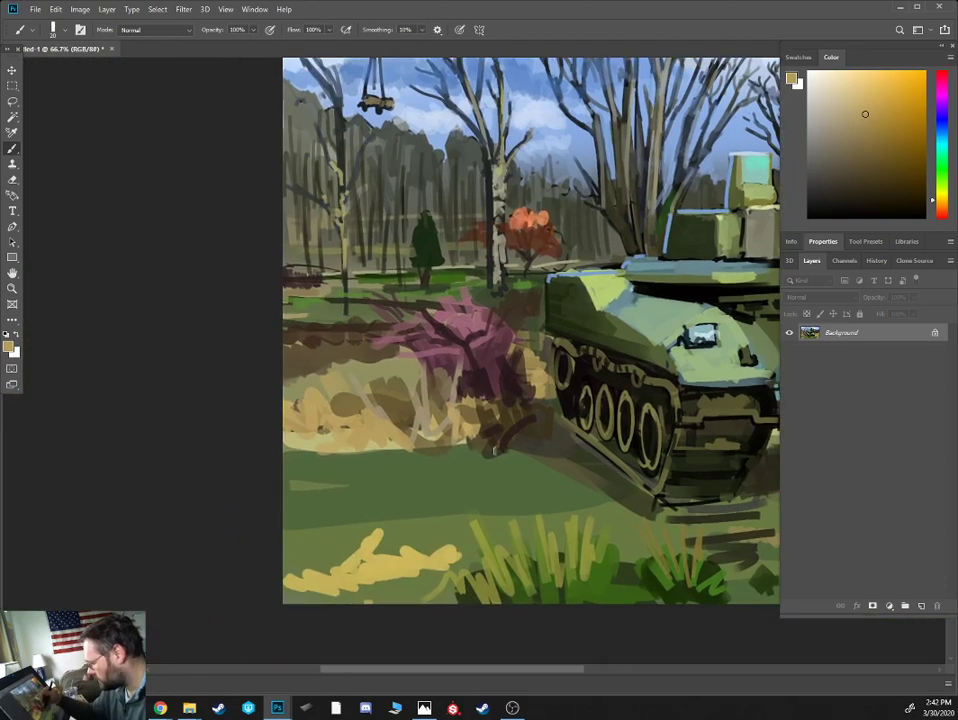
pyautogui.scroll(1, 470, 360)
pyautogui.keyDown('alt'); pyautogui.click(391, 414); pyautogui.keyUp('alt')
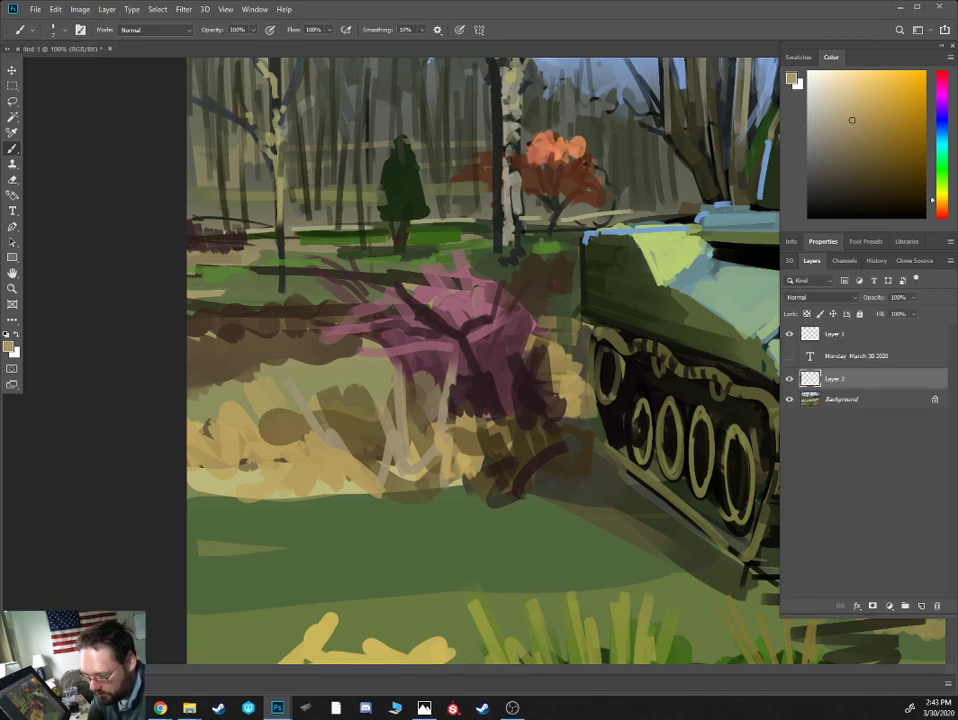
pyautogui.keyDown('alt'); pyautogui.click(451, 452); pyautogui.keyUp('alt')
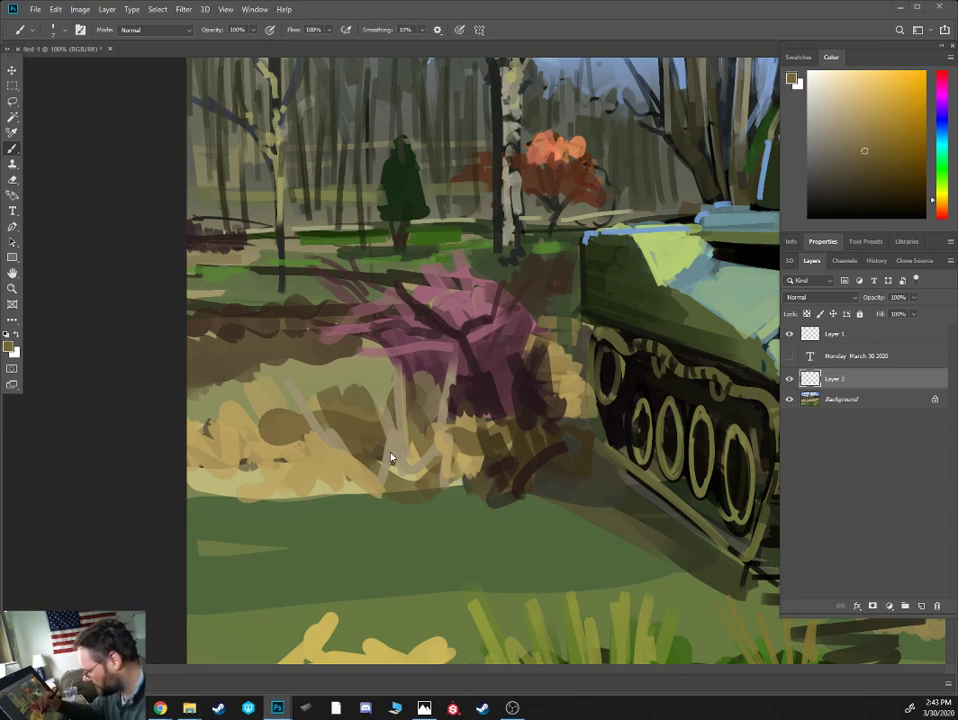
pyautogui.click(383, 477)
# - Paint green strokes along the dry grass's lower edge and a dark-green tuft with bright green blades on the lawn below it
pyautogui.keyDown('alt'); pyautogui.click(352, 519); pyautogui.keyUp('alt')
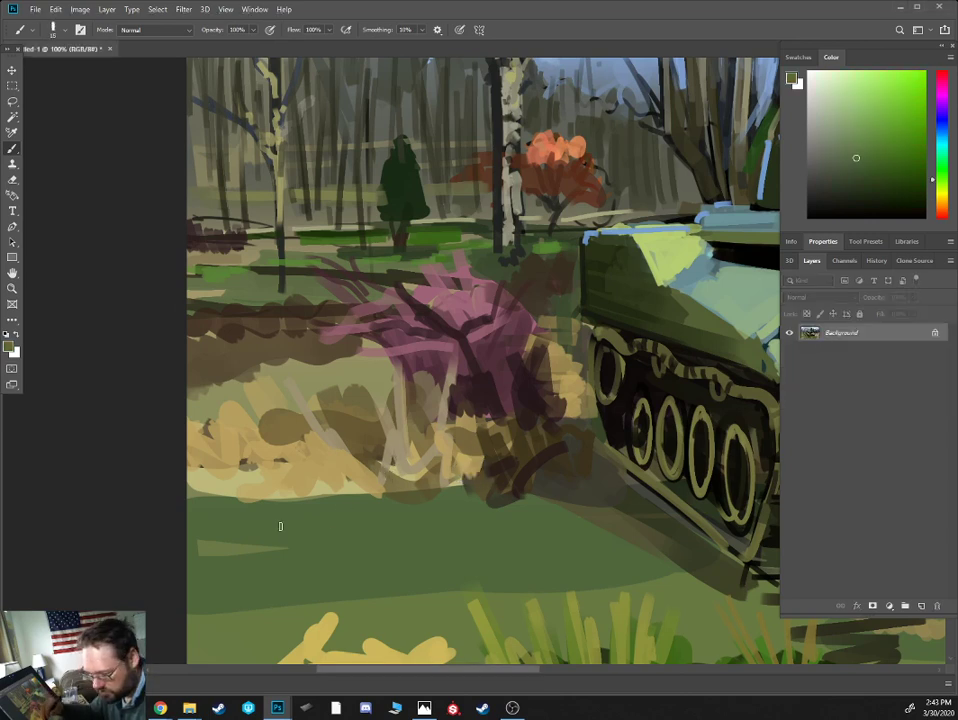
pyautogui.moveTo(341, 496); pyautogui.dragTo(361, 481)
pyautogui.moveTo(900, 175); pyautogui.dragTo(881, 184)
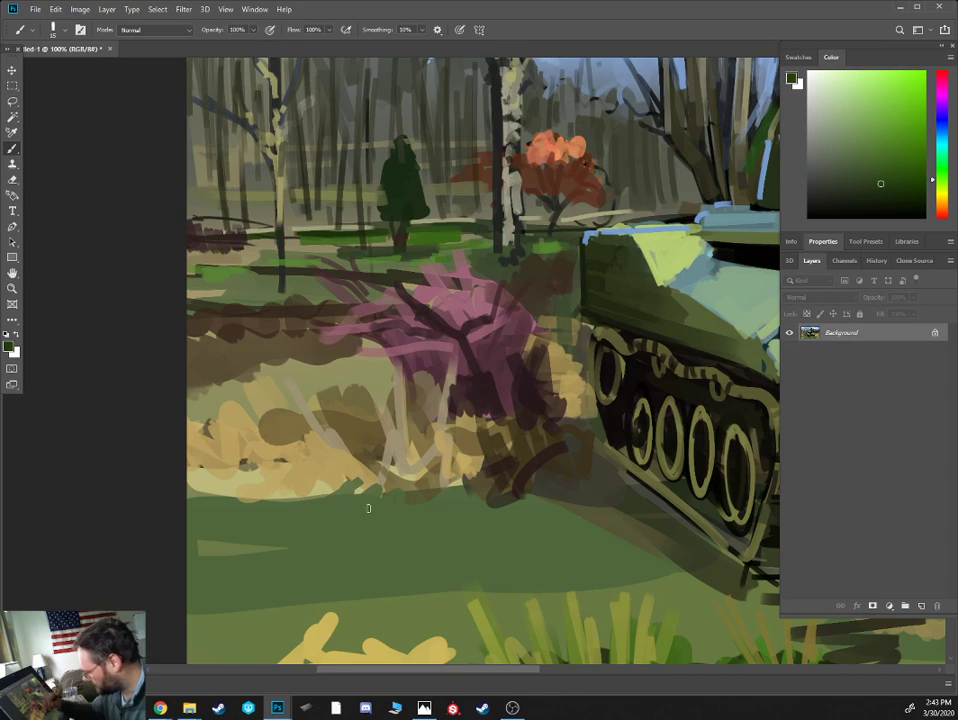
pyautogui.moveTo(336, 522)
pyautogui.mouseDown()
pyautogui.moveTo(380, 522)
pyautogui.moveTo(397, 526)
pyautogui.moveTo(390, 550)
pyautogui.moveTo(352, 548)
pyautogui.moveTo(334, 522)
pyautogui.moveTo(363, 540)
pyautogui.moveTo(379, 525)
pyautogui.moveTo(330, 525)
pyautogui.moveTo(343, 541)
pyautogui.moveTo(334, 512)
pyautogui.moveTo(369, 516)
pyautogui.mouseUp()
pyautogui.click(872, 118)
pyautogui.press('[')
pyautogui.press('[')
pyautogui.press('[')
pyautogui.press('[')
pyautogui.moveTo(388, 556)
pyautogui.mouseDown()
pyautogui.moveTo(374, 531)
pyautogui.moveTo(388, 510)
pyautogui.mouseUp()
pyautogui.moveTo(384, 540); pyautogui.dragTo(397, 518)
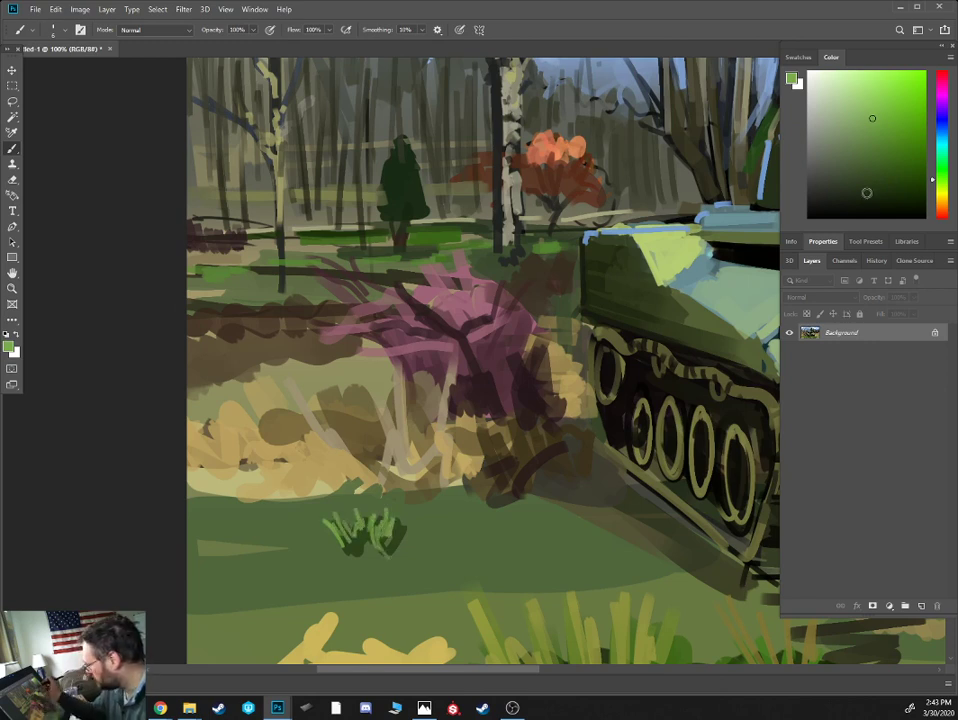
# - Paint a thin curved brown stem rising from the lawn edge through the dry grass, above the green tuft
pyautogui.click(942, 209)
pyautogui.click(866, 171)
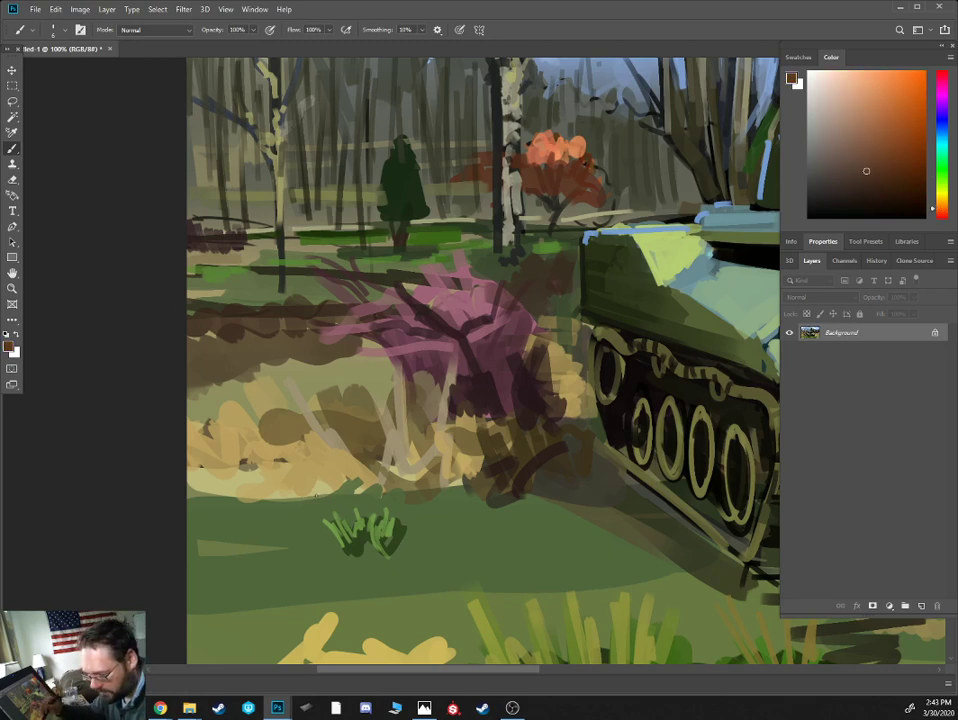
pyautogui.moveTo(324, 499); pyautogui.dragTo(262, 402)
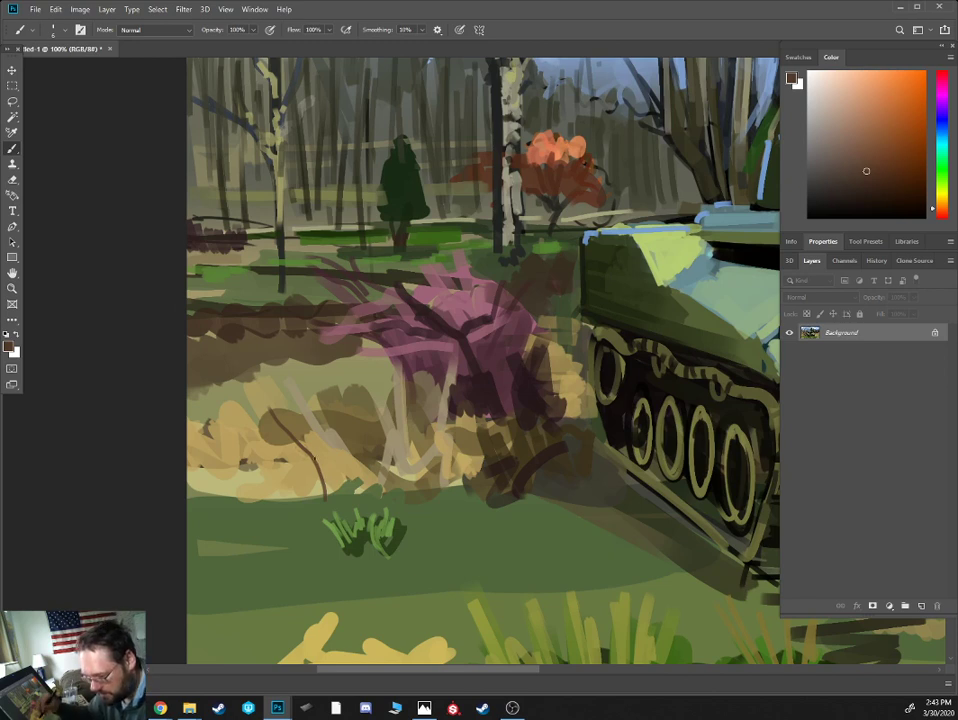
# - Darken the dry grass next to the curved brown stem with a sampled brown, using a larger brush
pyautogui.keyDown('alt'); pyautogui.click(399, 411); pyautogui.keyUp('alt')
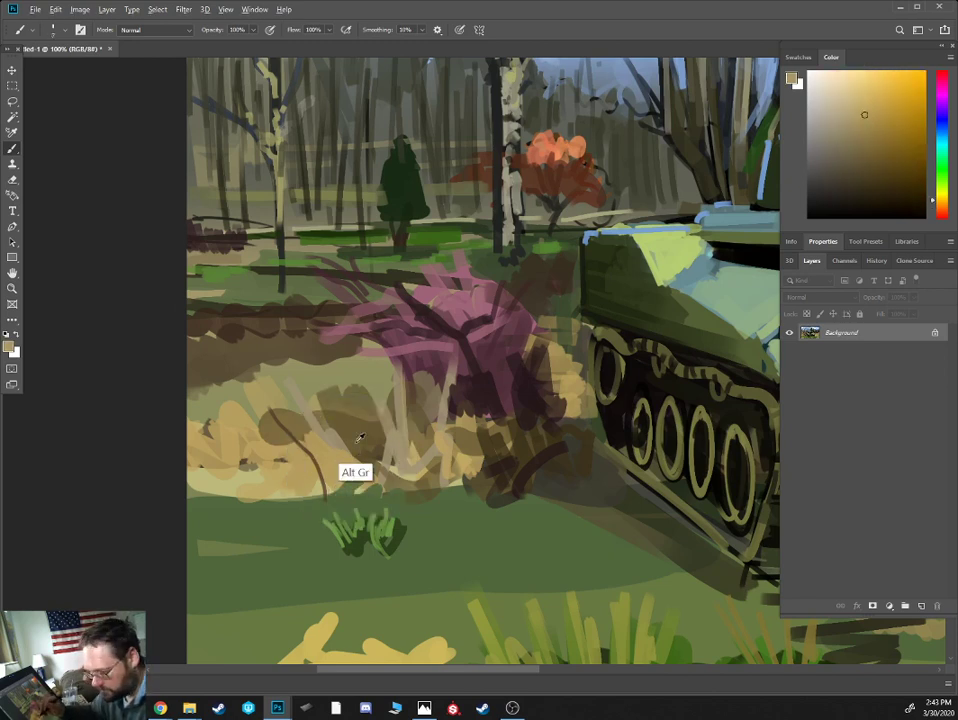
pyautogui.keyDown('alt'); pyautogui.click(360, 438); pyautogui.keyUp('alt')
pyautogui.press(']')
pyautogui.press(']')
pyautogui.press(']')
pyautogui.press(']')
pyautogui.press(']')
pyautogui.press(']')
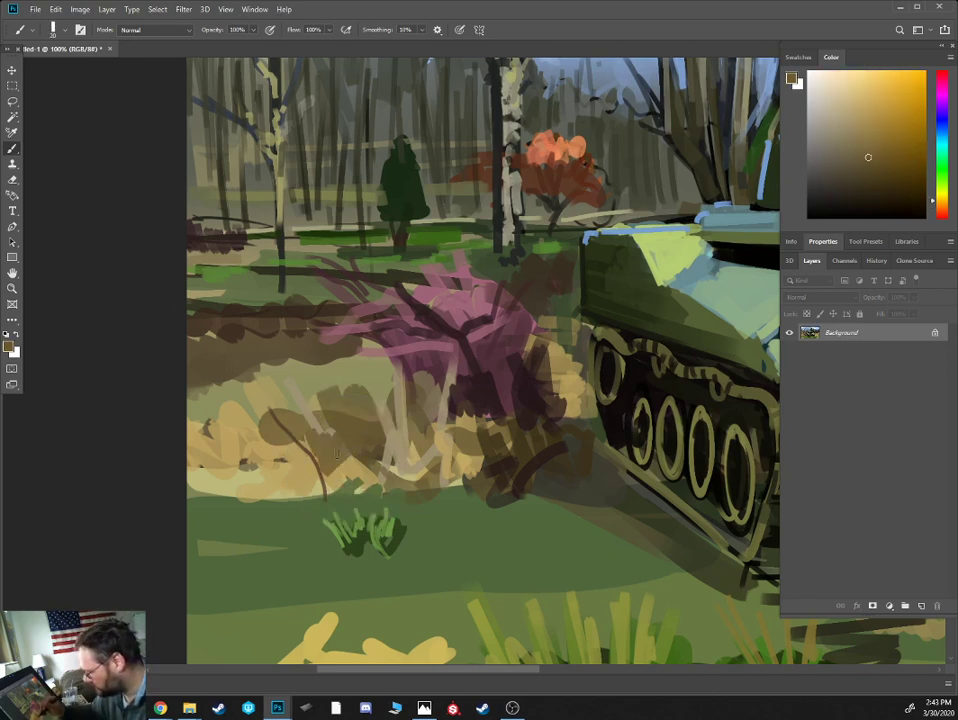
# - Paint thin tan and beige grass blades fanning up from the curved stem's base over the dark brown patch
pyautogui.keyDown('alt'); pyautogui.click(325, 469); pyautogui.keyUp('alt')
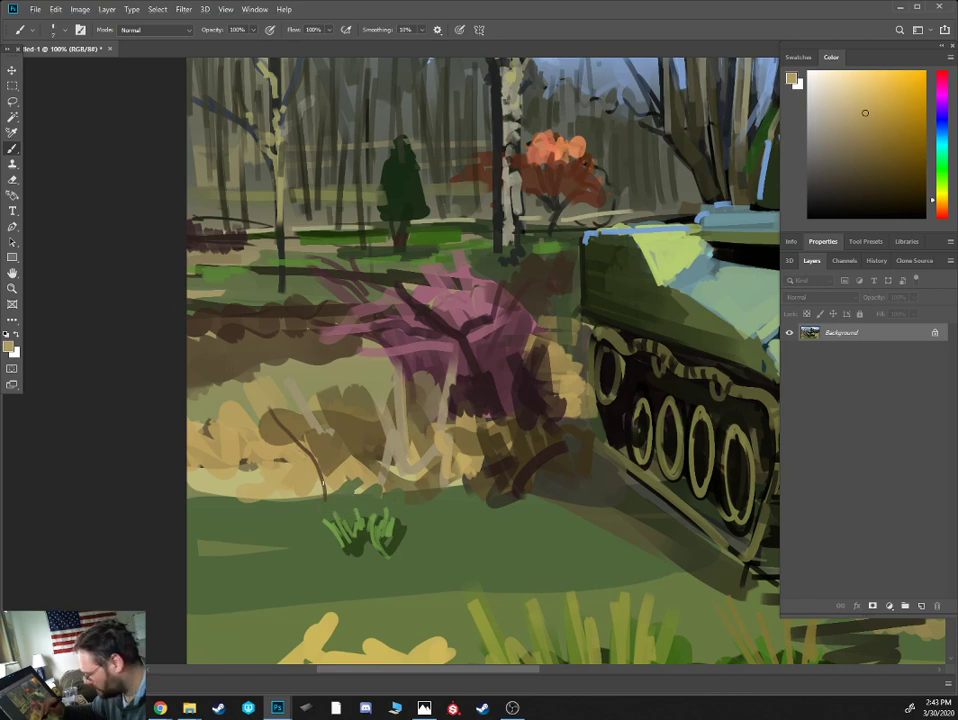
pyautogui.moveTo(325, 482); pyautogui.dragTo(377, 413)
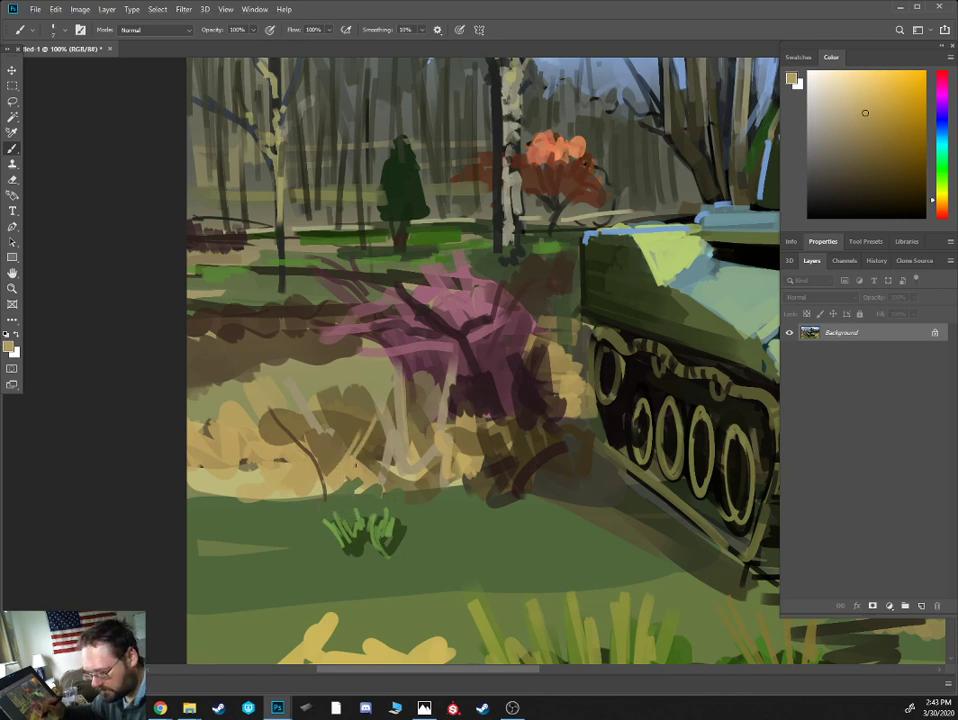
pyautogui.moveTo(356, 465)
pyautogui.mouseDown()
pyautogui.moveTo(375, 446)
pyautogui.moveTo(364, 402)
pyautogui.mouseUp()
pyautogui.keyDown('alt'); pyautogui.click(318, 420); pyautogui.keyUp('alt')
pyautogui.moveTo(326, 468); pyautogui.dragTo(350, 387)
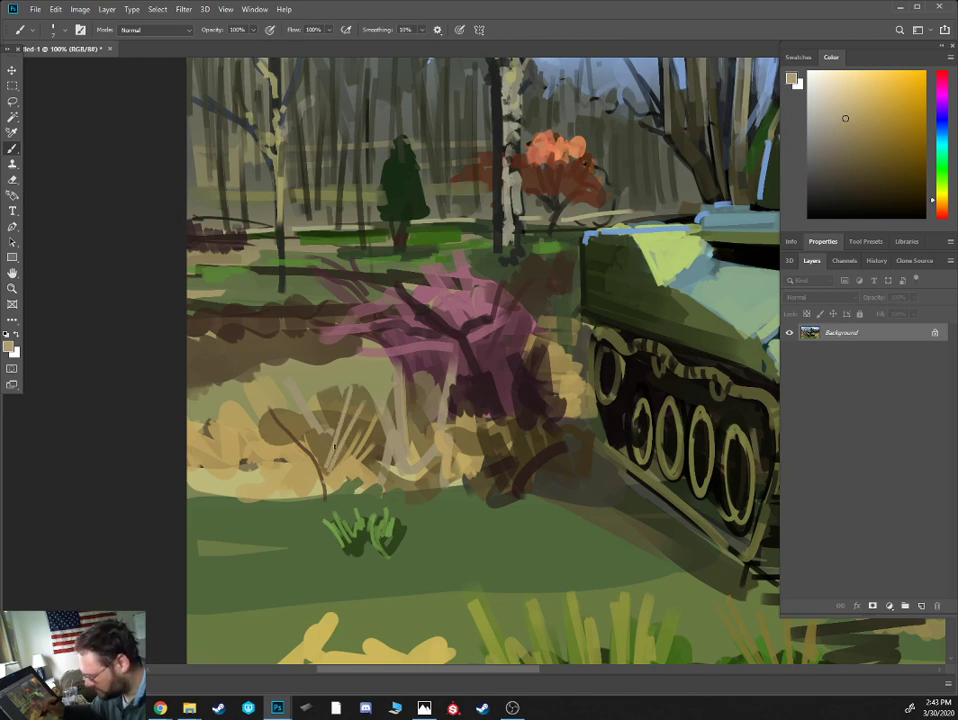
pyautogui.moveTo(362, 443); pyautogui.dragTo(328, 454)
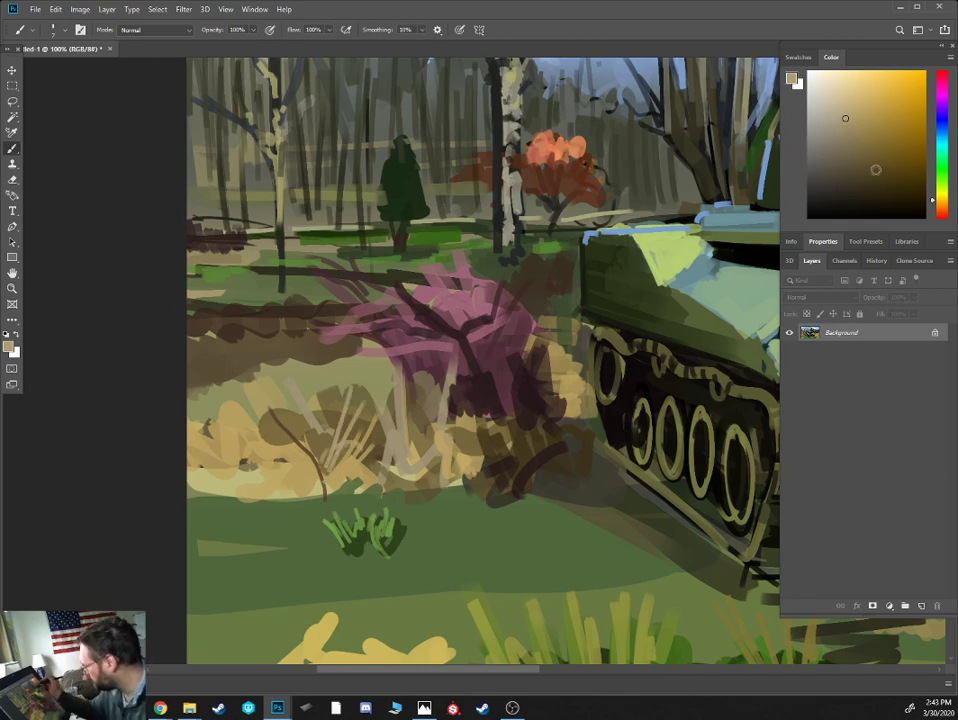
# - Paint a dark brown branch rising from the curved stem through the fanned tan blades
pyautogui.click(865, 185)
pyautogui.click(943, 207)
pyautogui.click(866, 196)
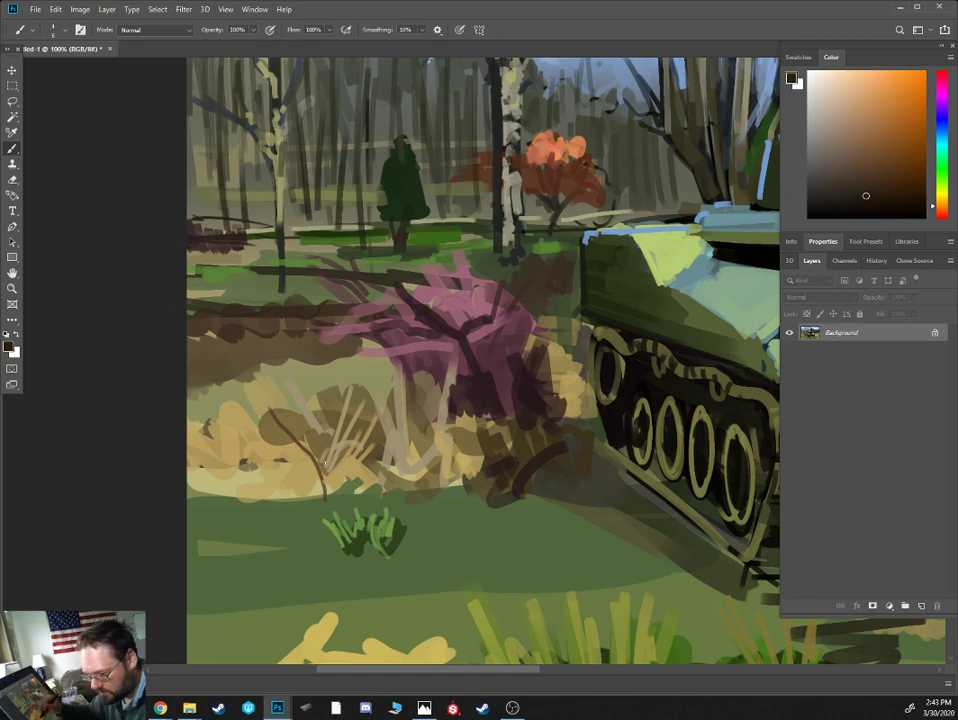
pyautogui.moveTo(325, 458); pyautogui.dragTo(357, 374)
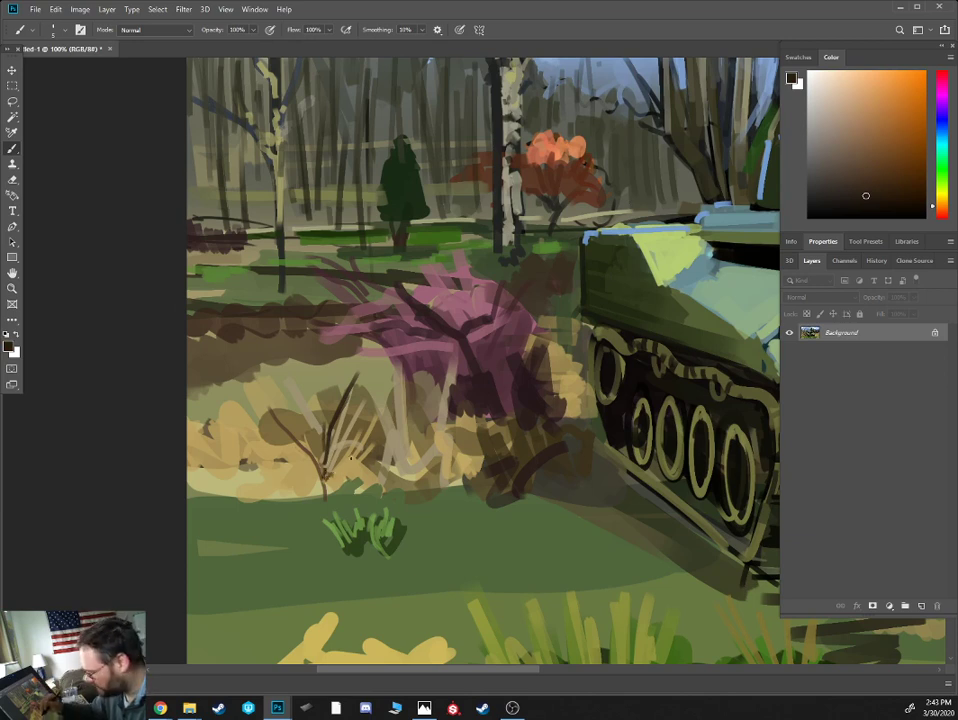
# - Add ochre, yellow and light beige grass strokes around the base of the dark branch
pyautogui.keyDown('alt'); pyautogui.click(256, 370); pyautogui.keyUp('alt')
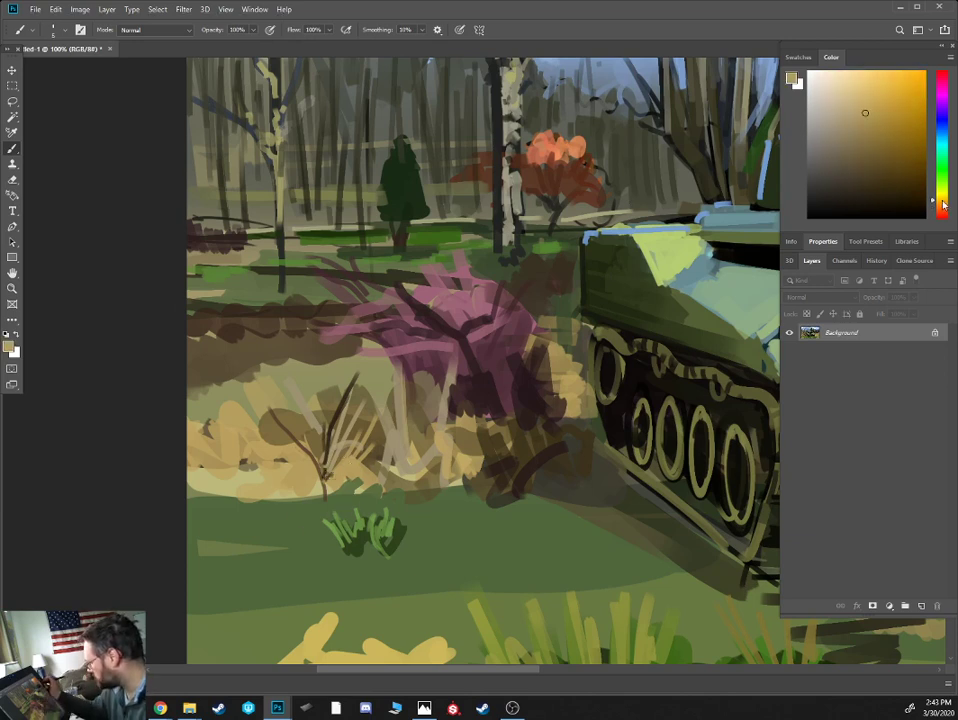
pyautogui.click(880, 136)
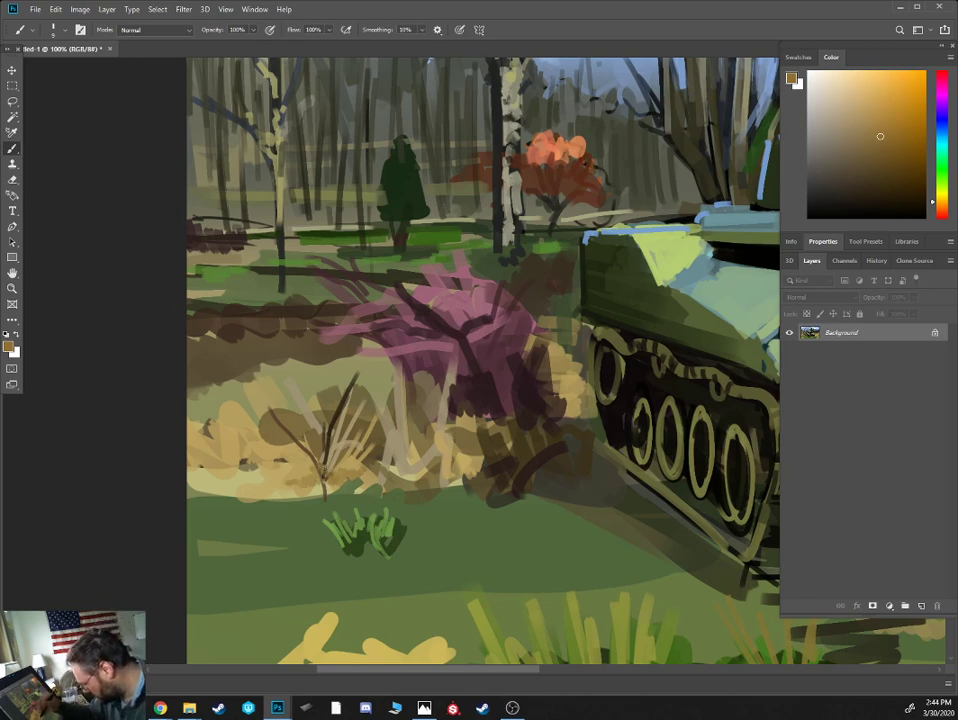
pyautogui.keyDown('alt'); pyautogui.click(263, 350); pyautogui.keyUp('alt')
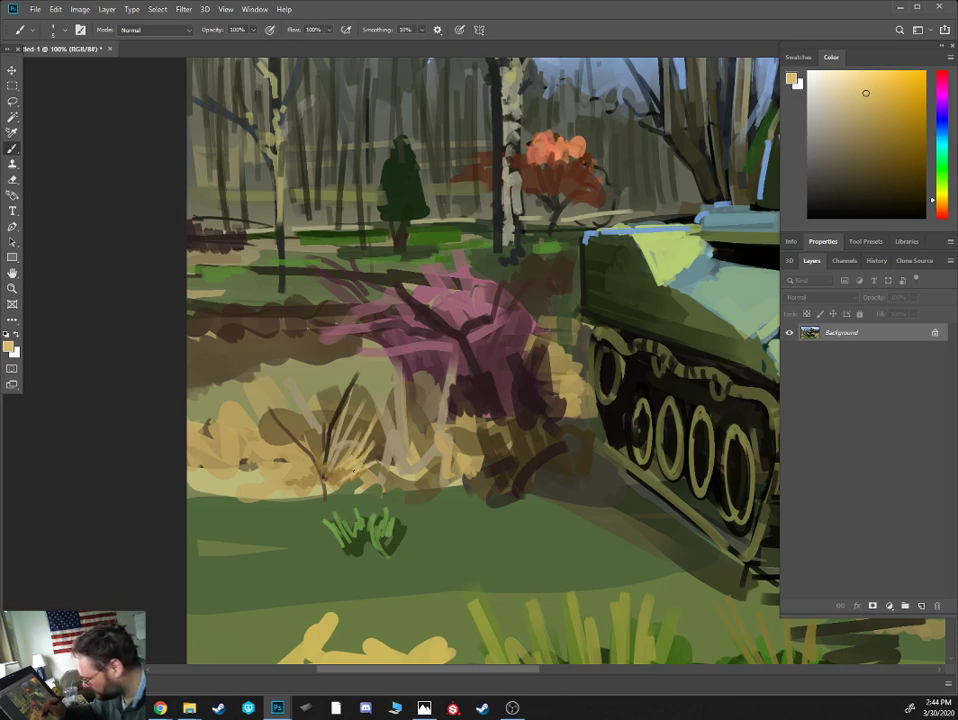
pyautogui.keyDown('alt'); pyautogui.click(264, 322); pyautogui.keyUp('alt')
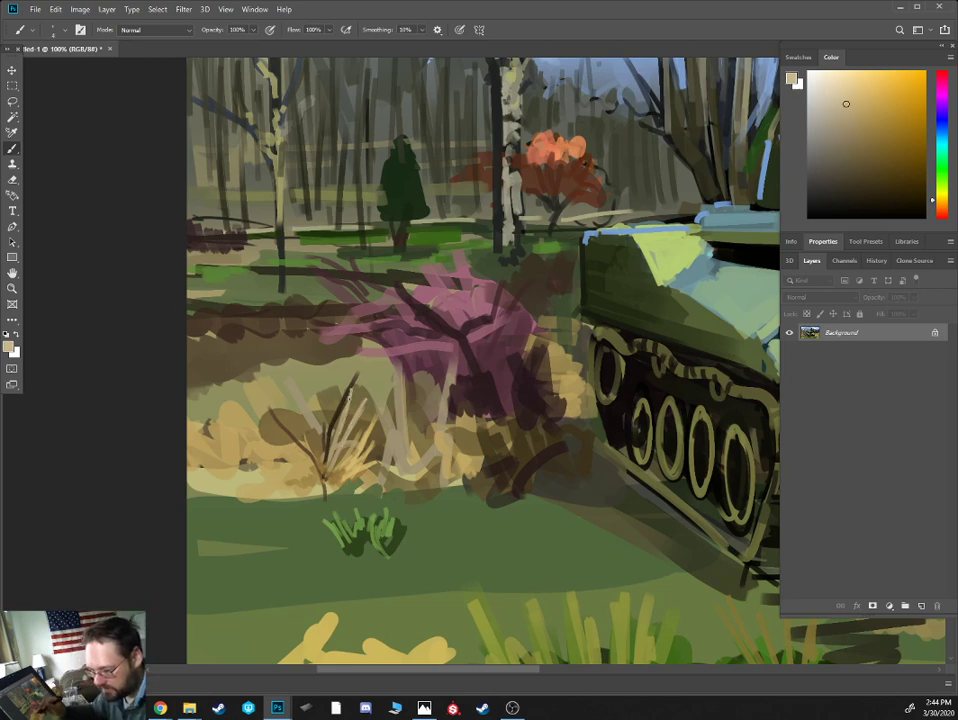
# - Paint a pale beige slanted stalk between the tan blades and the purple bush, with a dark shadow along its edge
pyautogui.keyDown('alt'); pyautogui.click(395, 448); pyautogui.keyUp('alt')
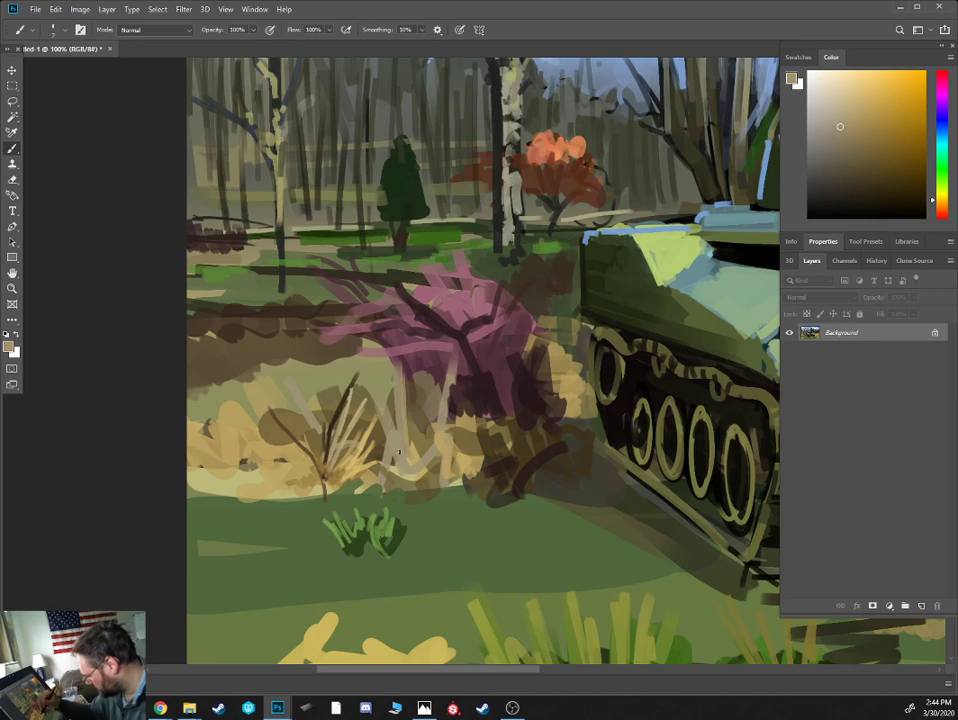
pyautogui.click(837, 104)
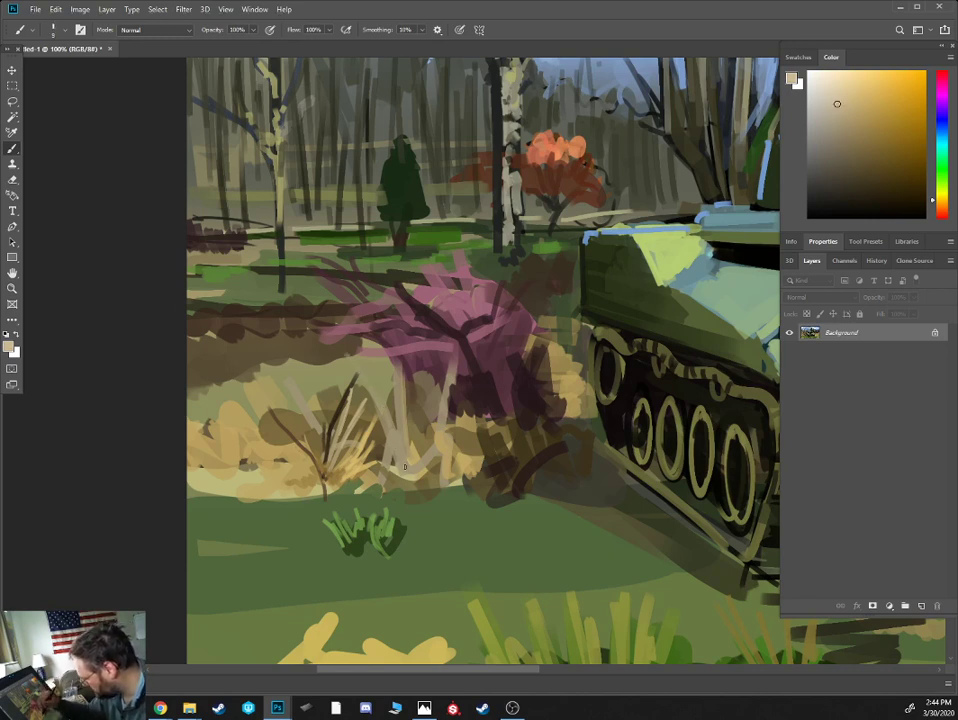
pyautogui.moveTo(405, 467); pyautogui.dragTo(354, 362)
pyautogui.moveTo(389, 412)
pyautogui.mouseDown()
pyautogui.moveTo(387, 354)
pyautogui.moveTo(365, 398)
pyautogui.moveTo(404, 478)
pyautogui.mouseUp()
pyautogui.keyDown('alt'); pyautogui.click(382, 407); pyautogui.keyUp('alt')
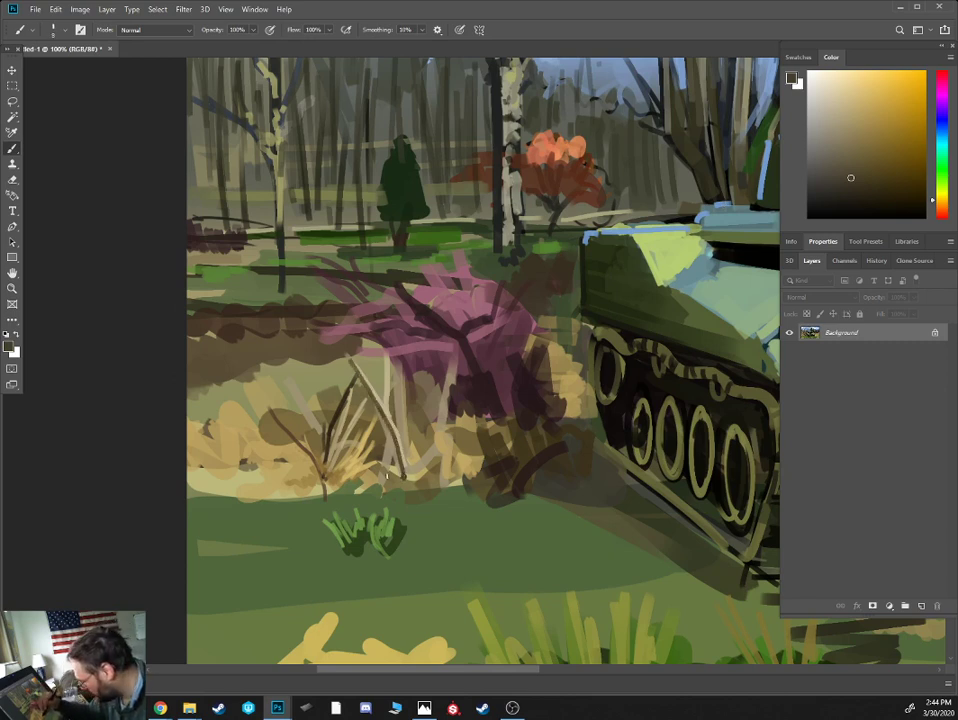
# - Paint dark brown shadow into the gap between the tan blades and the base of the pale slanted stalk
pyautogui.keyDown('alt'); pyautogui.click(380, 450); pyautogui.keyUp('alt')
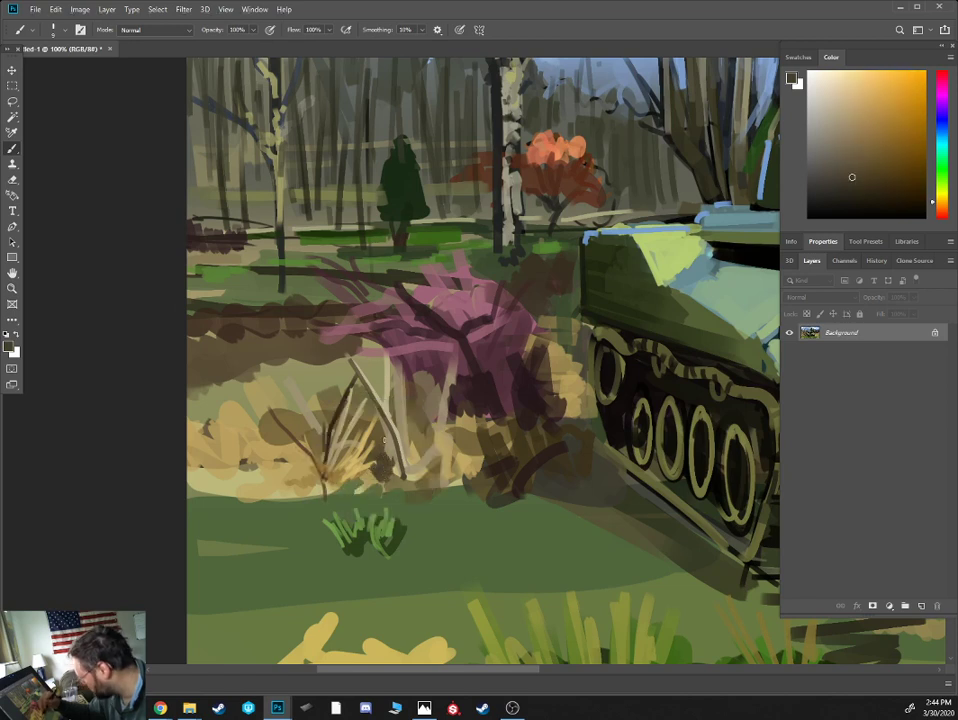
pyautogui.click(901, 180)
pyautogui.press(']')
pyautogui.moveTo(376, 473)
pyautogui.mouseDown()
pyautogui.moveTo(388, 467)
pyautogui.moveTo(366, 456)
pyautogui.mouseUp()
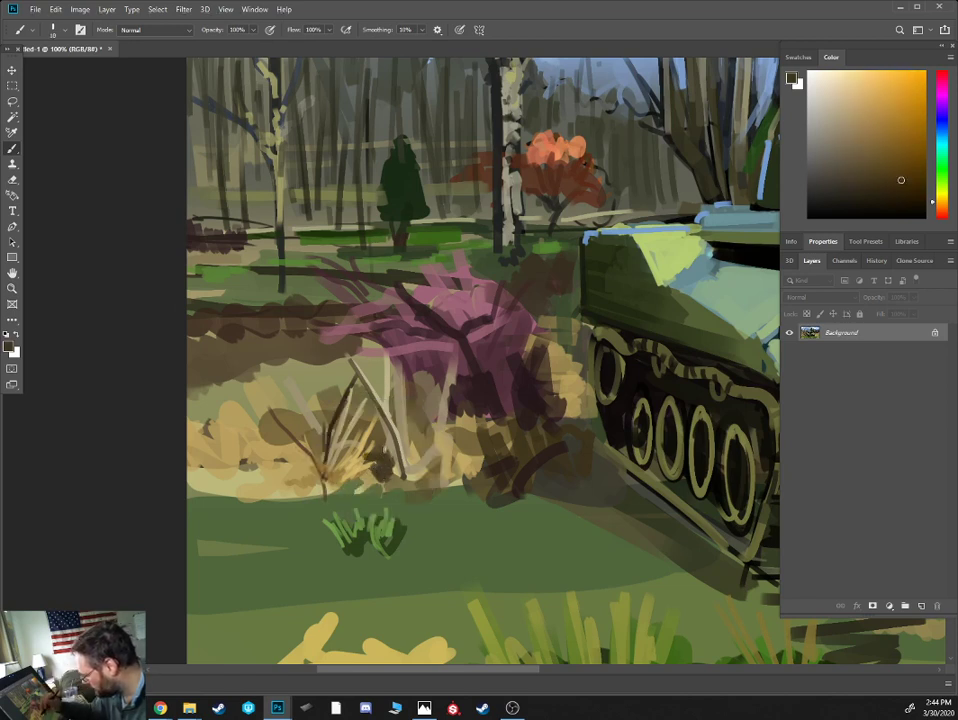
# - Add ochre and golden grass strokes at the pale stalk's base and paint a tall tan stalk reaching into the purple bush
pyautogui.keyDown('alt'); pyautogui.click(281, 372); pyautogui.keyUp('alt')
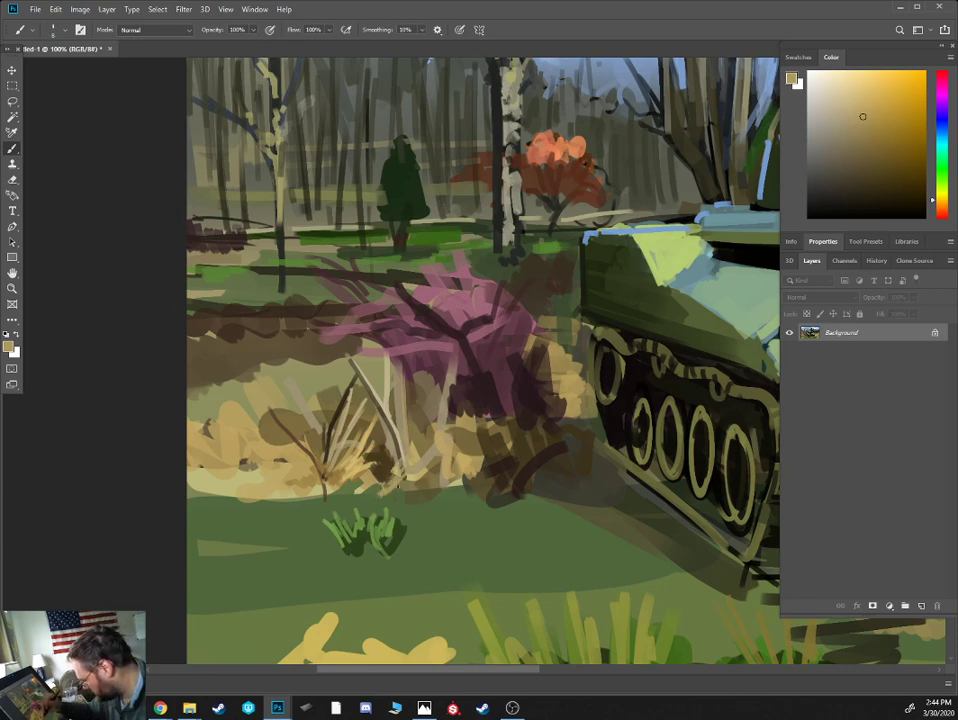
pyautogui.click(878, 102)
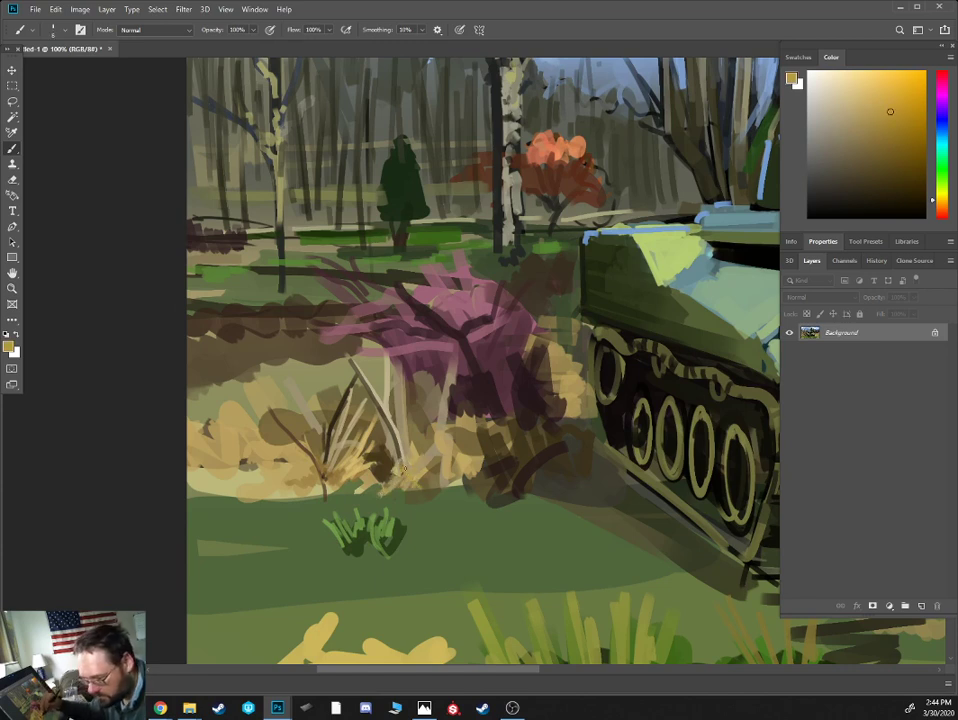
pyautogui.keyDown('alt'); pyautogui.click(397, 449); pyautogui.keyUp('alt')
pyautogui.press('[')
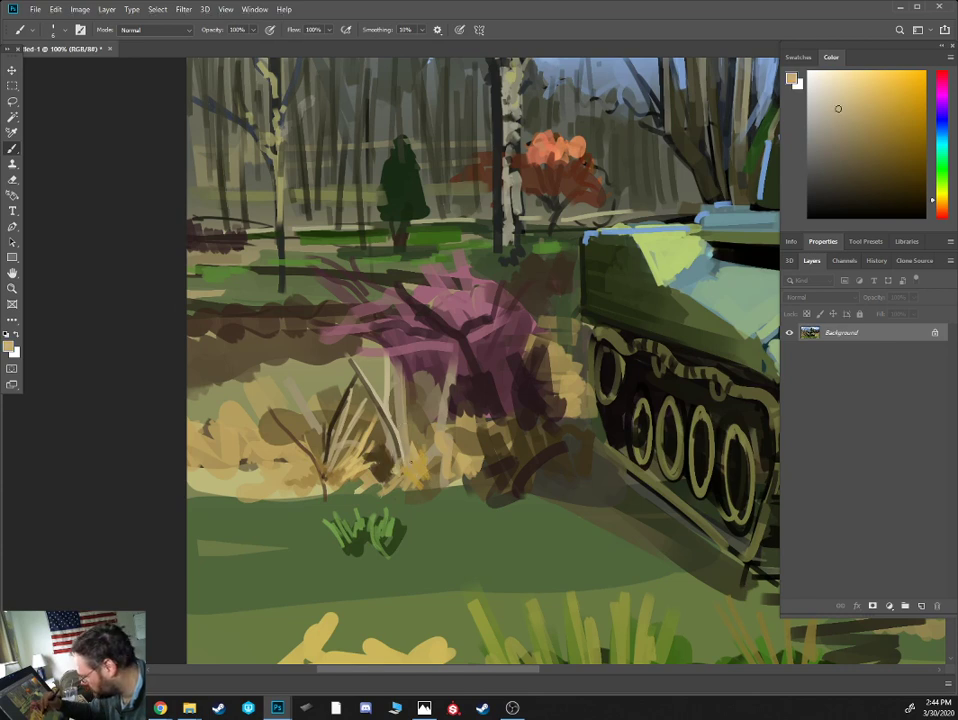
pyautogui.moveTo(407, 456); pyautogui.dragTo(405, 318)
# - Refine the two pale stalks with cream highlights and thin strokes in sampled tan, brown and olive tones
pyautogui.click(838, 91)
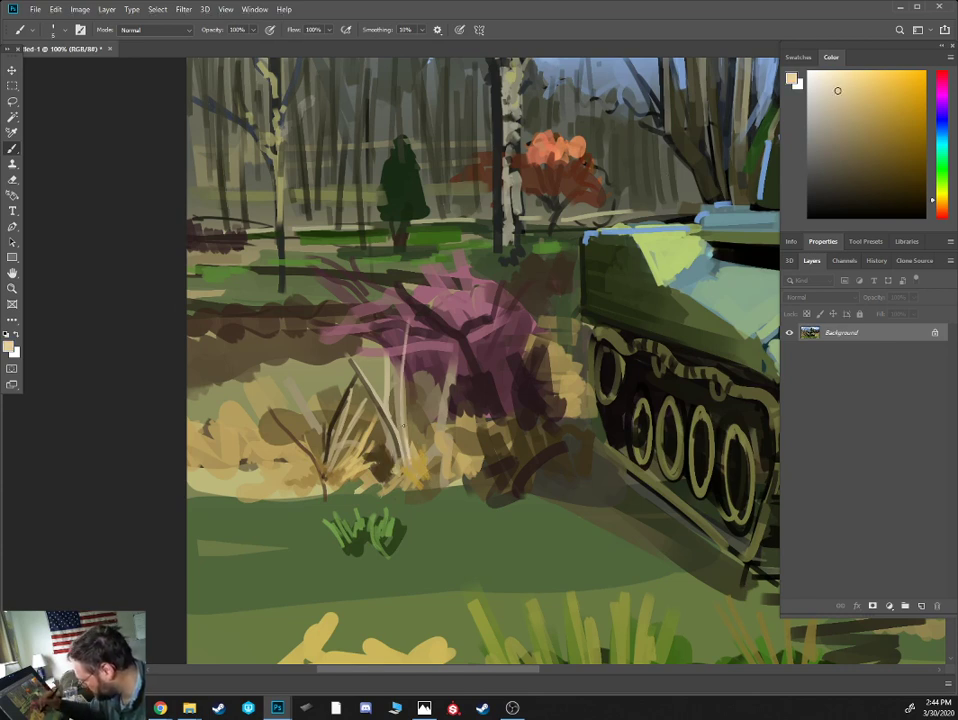
pyautogui.keyDown('alt'); pyautogui.click(396, 425); pyautogui.keyUp('alt')
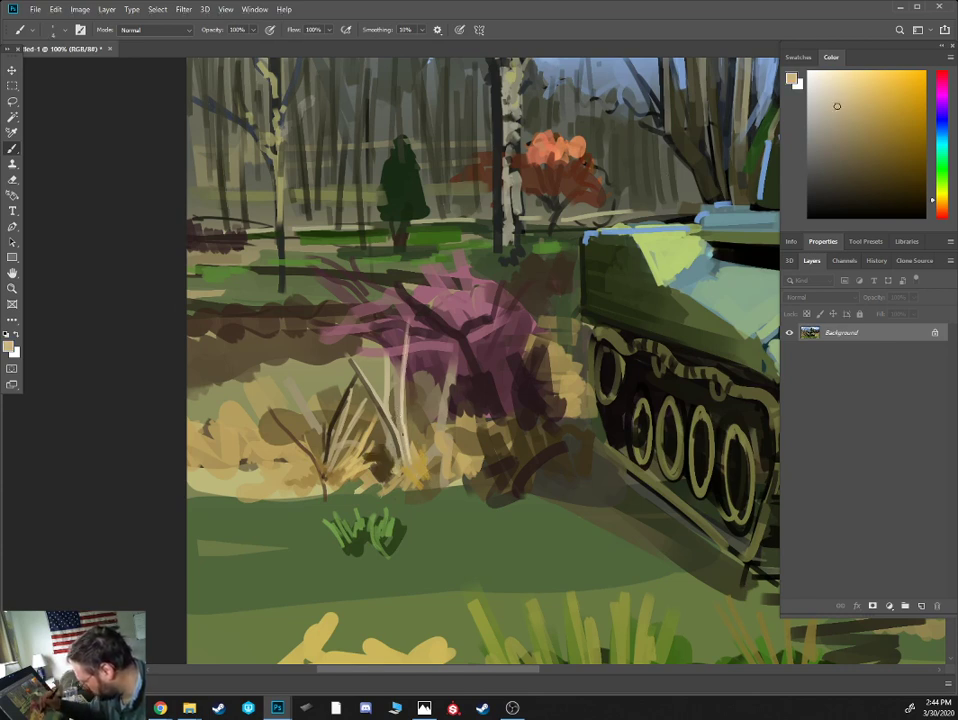
pyautogui.keyDown('alt'); pyautogui.click(292, 341); pyautogui.keyUp('alt')
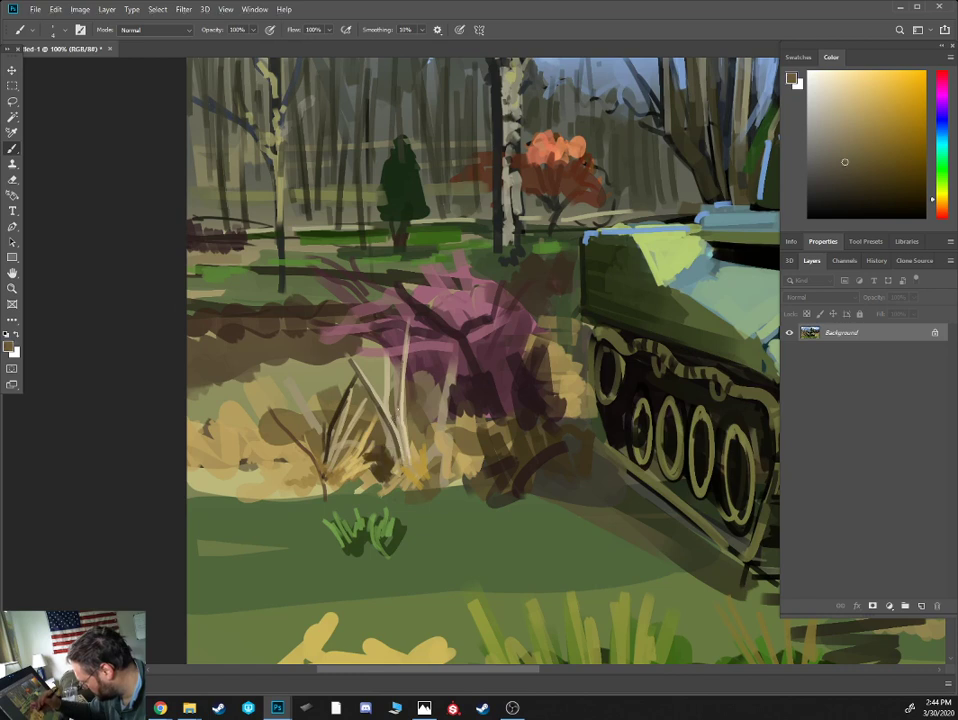
pyautogui.keyDown('alt'); pyautogui.click(393, 395); pyautogui.keyUp('alt')
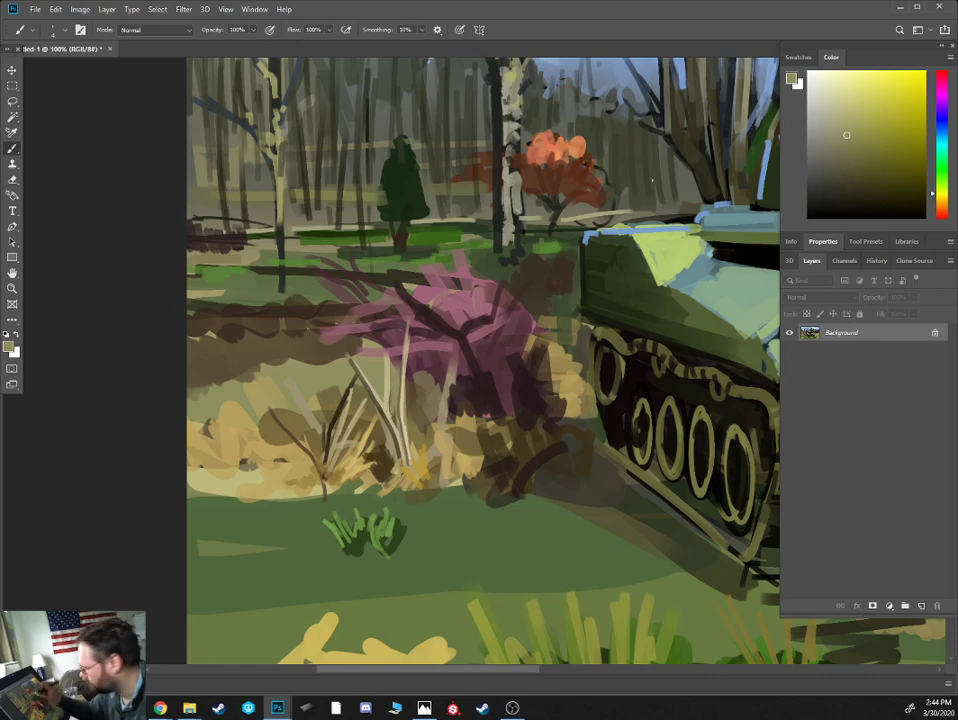
# - Paint thin dark brown twigs branching up from the dark branch in the dry grass
pyautogui.click(940, 207)
pyautogui.click(843, 160)
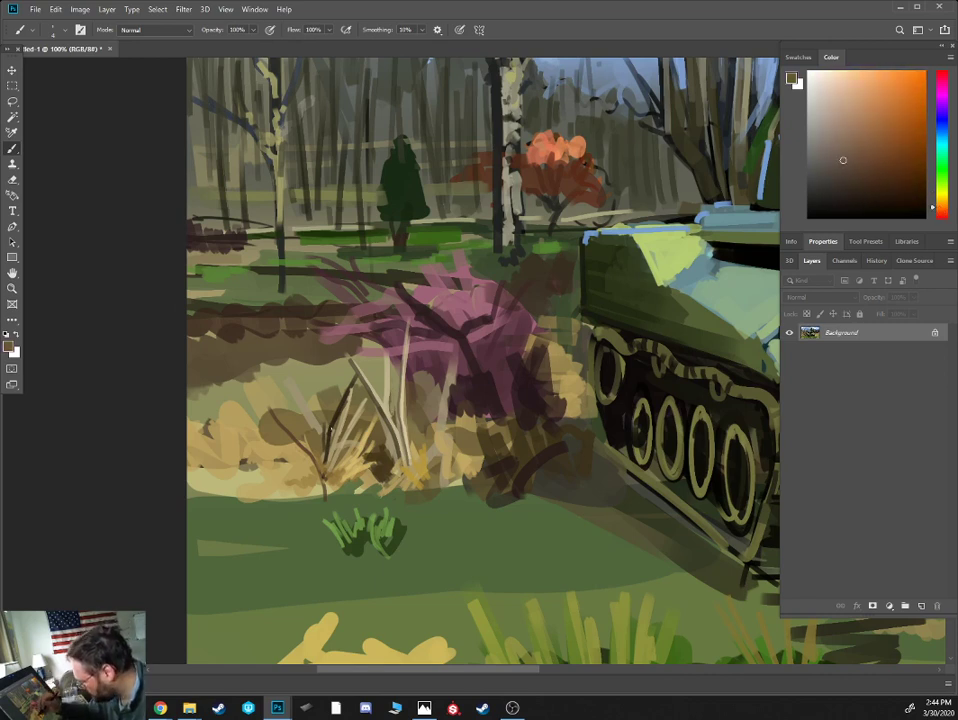
pyautogui.keyDown('alt'); pyautogui.click(336, 412); pyautogui.keyUp('alt')
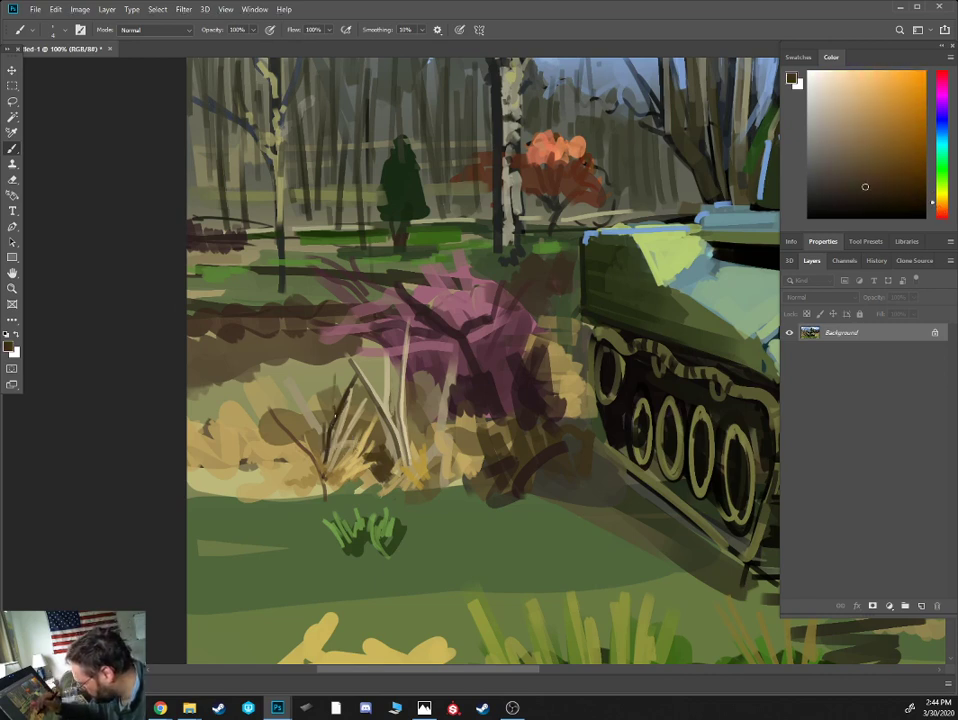
pyautogui.moveTo(335, 415); pyautogui.dragTo(331, 355)
pyautogui.moveTo(340, 402); pyautogui.dragTo(345, 377)
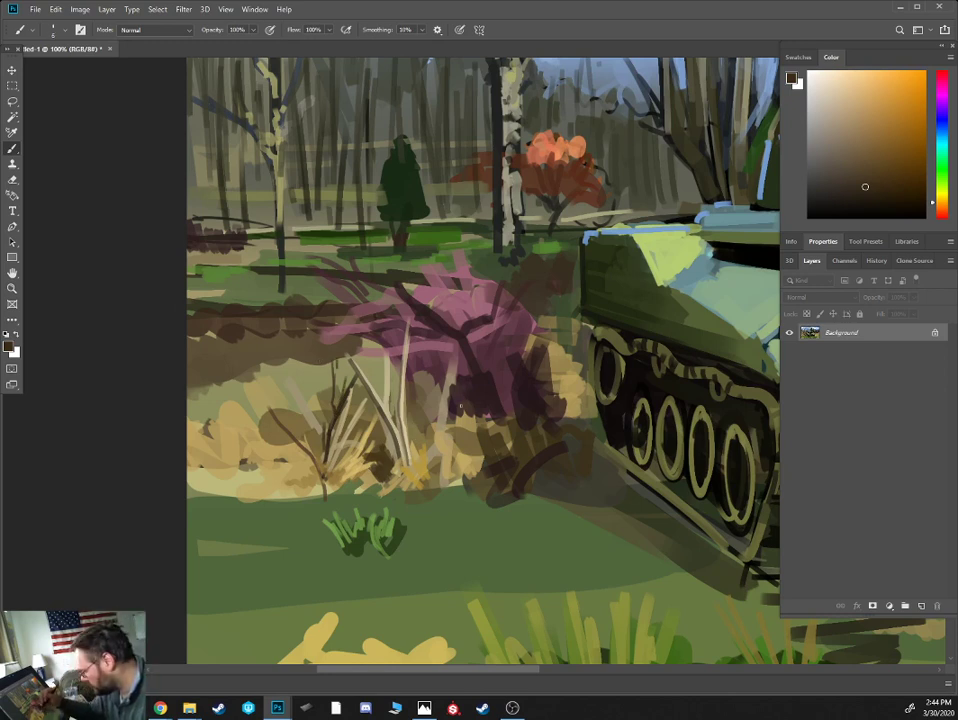
# - Paint thin dark purple-brown branches through the purple bush, spreading from its base and centre to its outer edges
pyautogui.keyDown('alt'); pyautogui.click(432, 410); pyautogui.keyUp('alt')
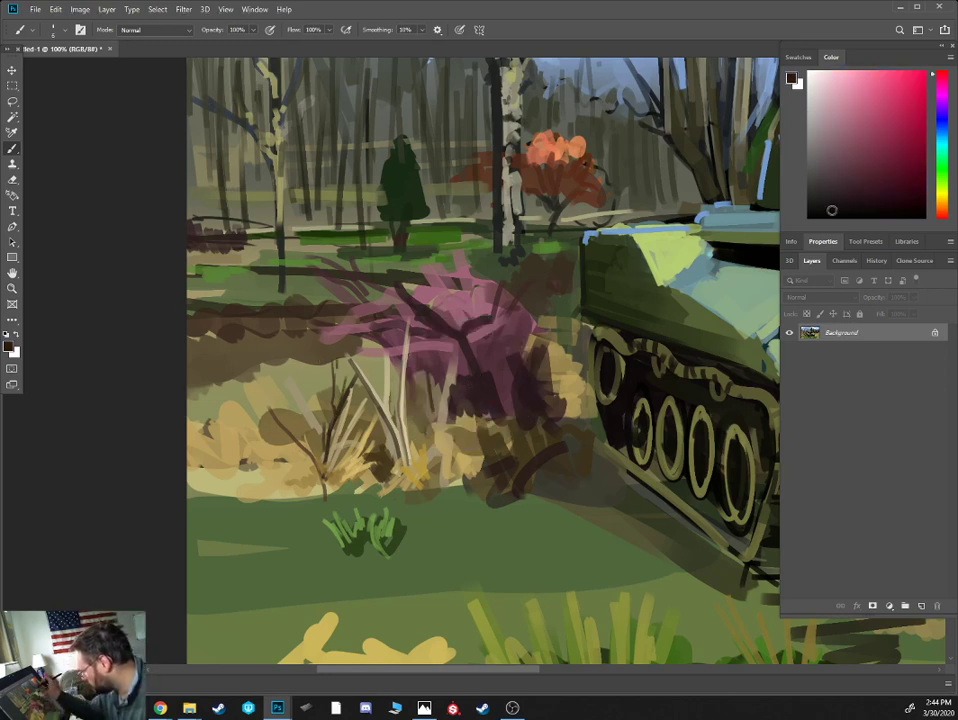
pyautogui.moveTo(431, 413); pyautogui.dragTo(413, 338)
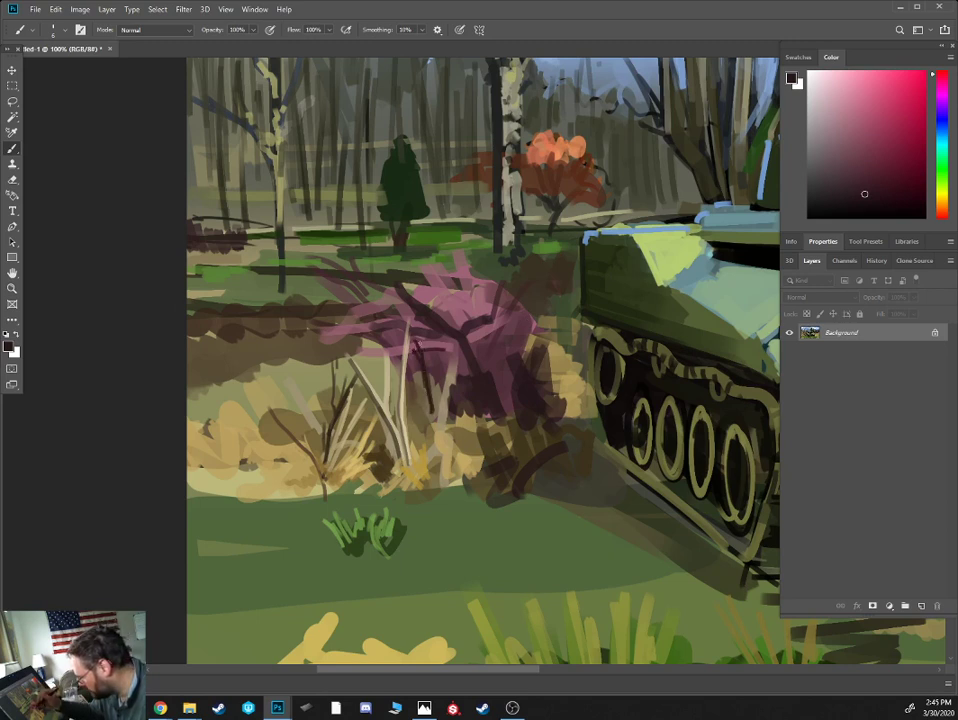
pyautogui.moveTo(438, 393)
pyautogui.mouseDown()
pyautogui.moveTo(434, 334)
pyautogui.moveTo(396, 281)
pyautogui.mouseUp()
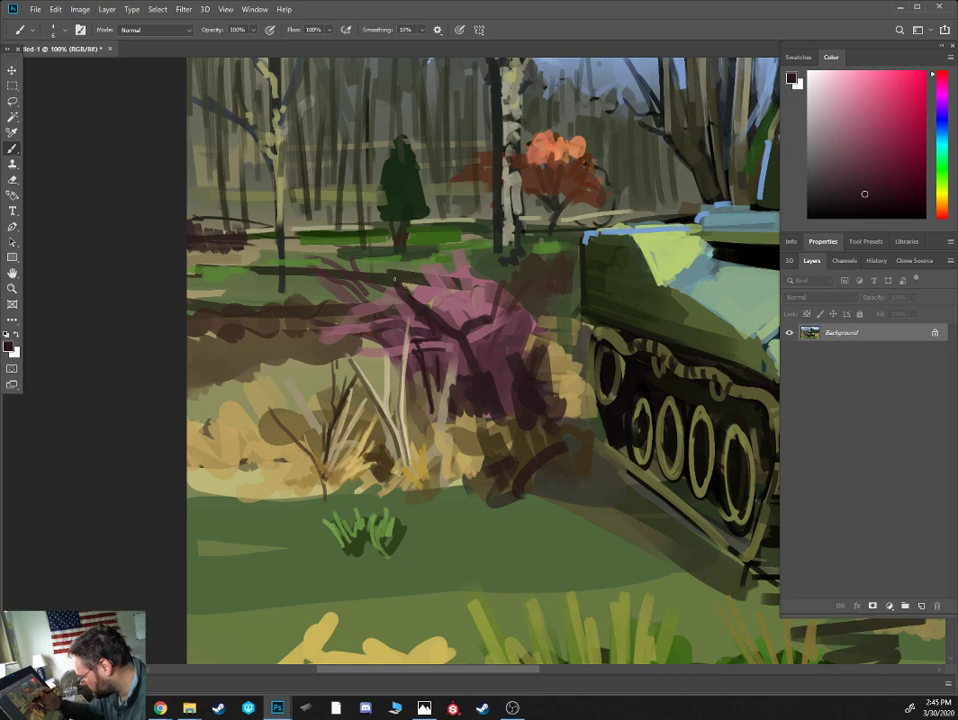
pyautogui.moveTo(416, 322)
pyautogui.mouseDown()
pyautogui.moveTo(400, 295)
pyautogui.moveTo(377, 302)
pyautogui.moveTo(288, 362)
pyautogui.mouseUp()
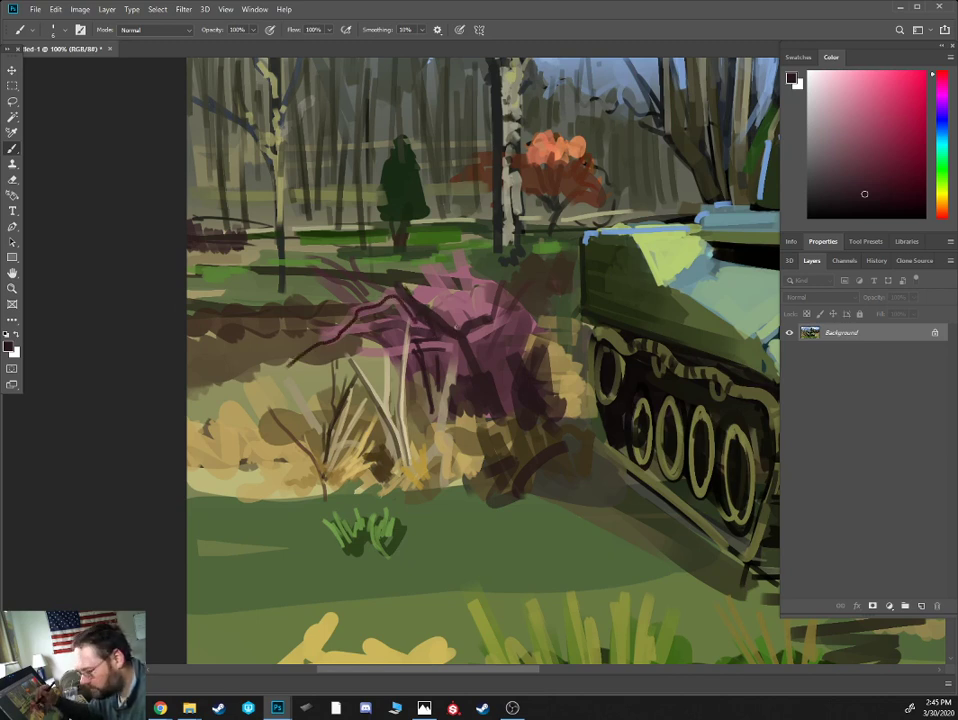
pyautogui.moveTo(457, 329)
pyautogui.mouseDown()
pyautogui.moveTo(435, 285)
pyautogui.moveTo(373, 266)
pyautogui.mouseUp()
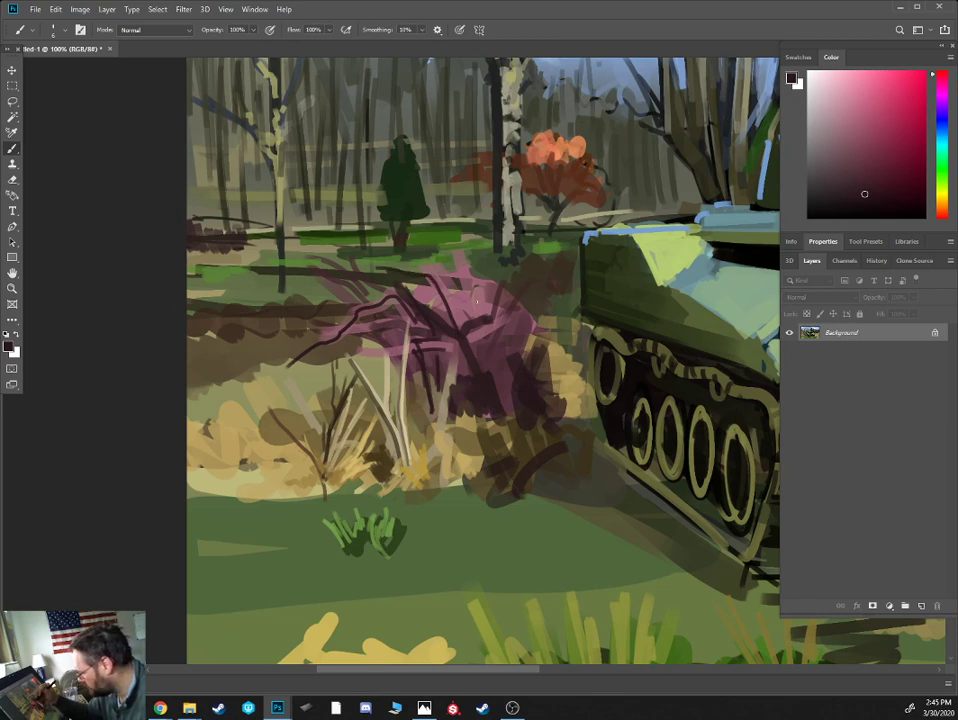
pyautogui.moveTo(477, 301); pyautogui.dragTo(456, 234)
pyautogui.moveTo(473, 301)
pyautogui.mouseDown()
pyautogui.moveTo(461, 264)
pyautogui.moveTo(468, 253)
pyautogui.mouseUp()
pyautogui.moveTo(474, 314)
pyautogui.mouseDown()
pyautogui.moveTo(525, 270)
pyautogui.moveTo(498, 286)
pyautogui.moveTo(548, 269)
pyautogui.moveTo(486, 294)
pyautogui.moveTo(537, 273)
pyautogui.mouseUp()
# - Add mauve strokes along the purple bush's branches using mauve and dark plum tones sampled from the bush
pyautogui.keyDown('alt'); pyautogui.click(479, 290); pyautogui.keyUp('alt')
pyautogui.keyDown('alt'); pyautogui.click(457, 322); pyautogui.keyUp('alt')
pyautogui.moveTo(457, 320)
pyautogui.mouseDown()
pyautogui.moveTo(419, 315)
pyautogui.moveTo(395, 297)
pyautogui.moveTo(289, 365)
pyautogui.mouseUp()
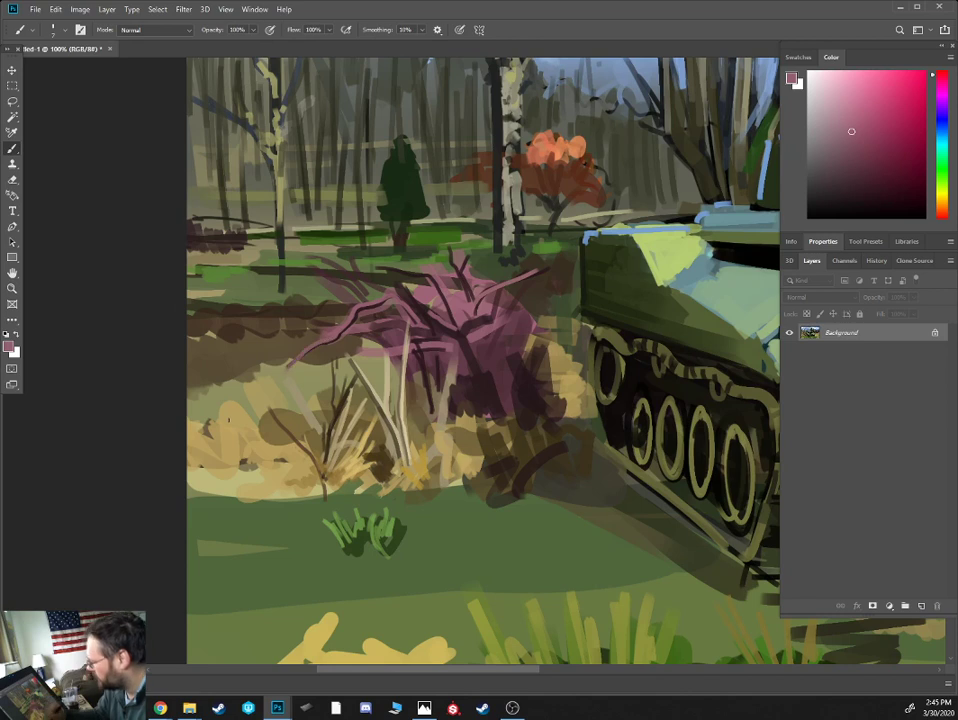
pyautogui.keyDown('alt'); pyautogui.click(455, 372); pyautogui.keyUp('alt')
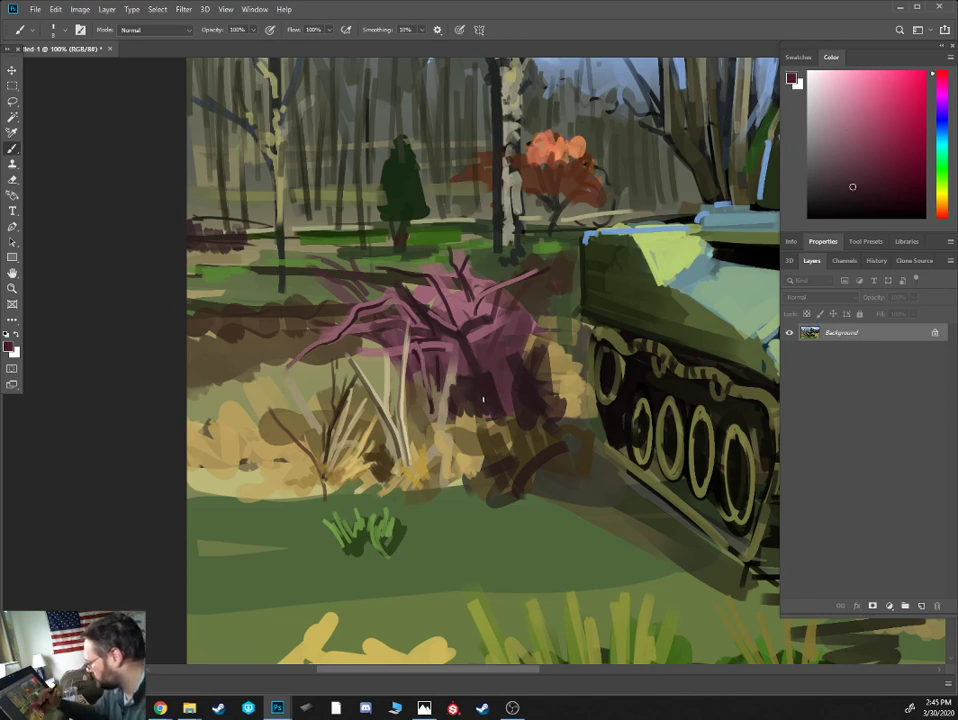
pyautogui.keyDown('alt'); pyautogui.click(505, 341); pyautogui.keyUp('alt')
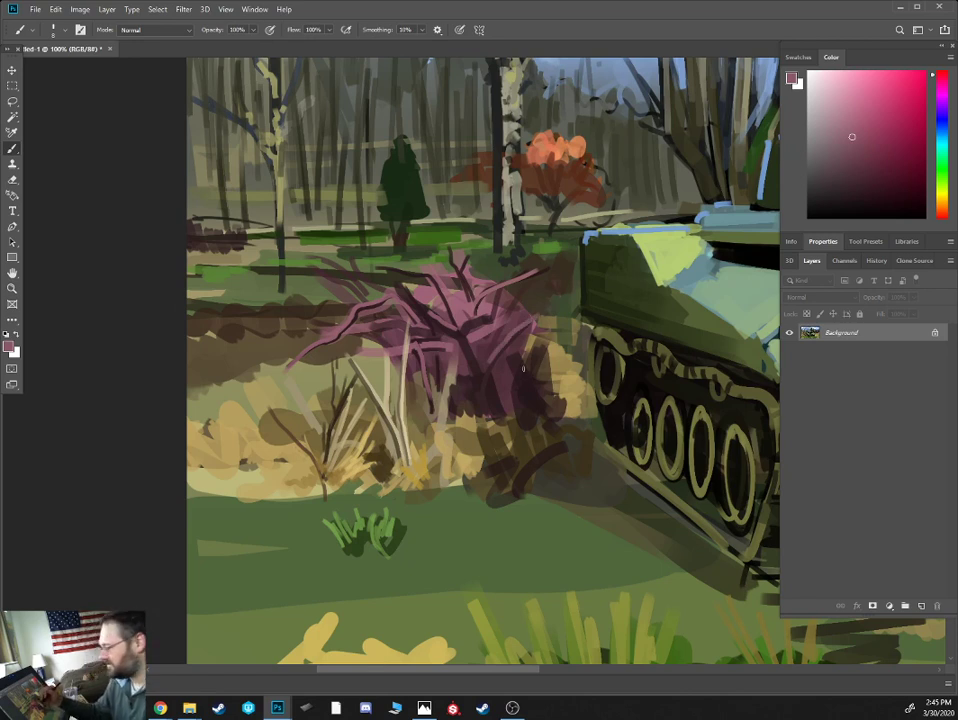
# - Deepen the ground between the purple bush and the tank track with strokes in sampled olive and dark brown tones
pyautogui.keyDown('alt'); pyautogui.click(576, 395); pyautogui.keyUp('alt')
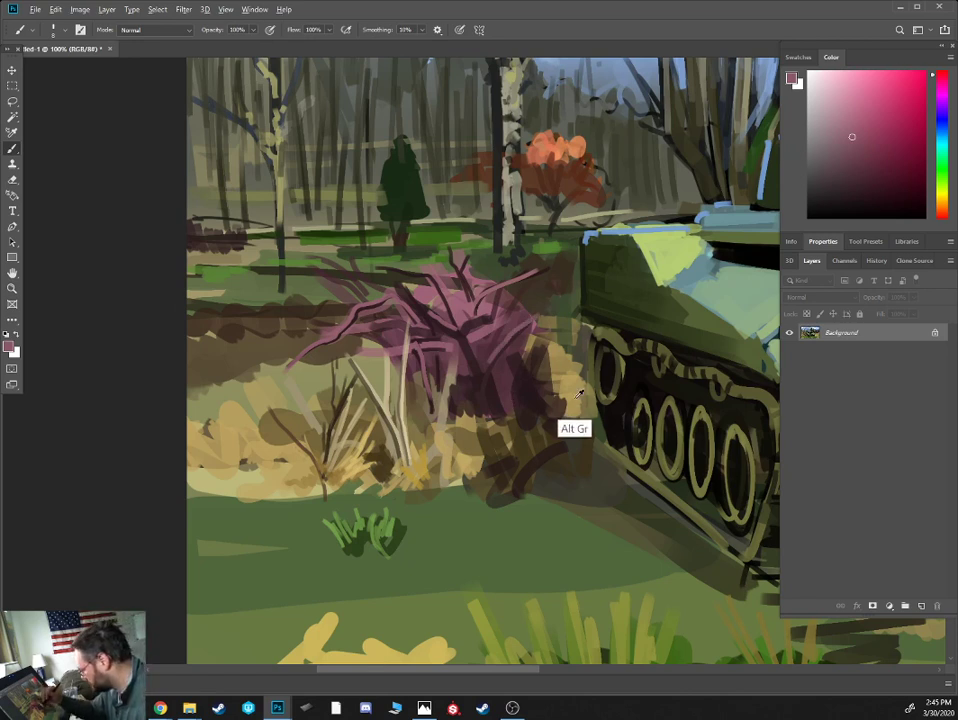
pyautogui.moveTo(590, 432)
pyautogui.mouseDown()
pyautogui.moveTo(555, 426)
pyautogui.moveTo(587, 437)
pyautogui.mouseUp()
pyautogui.keyDown('alt'); pyautogui.click(581, 487); pyautogui.keyUp('alt')
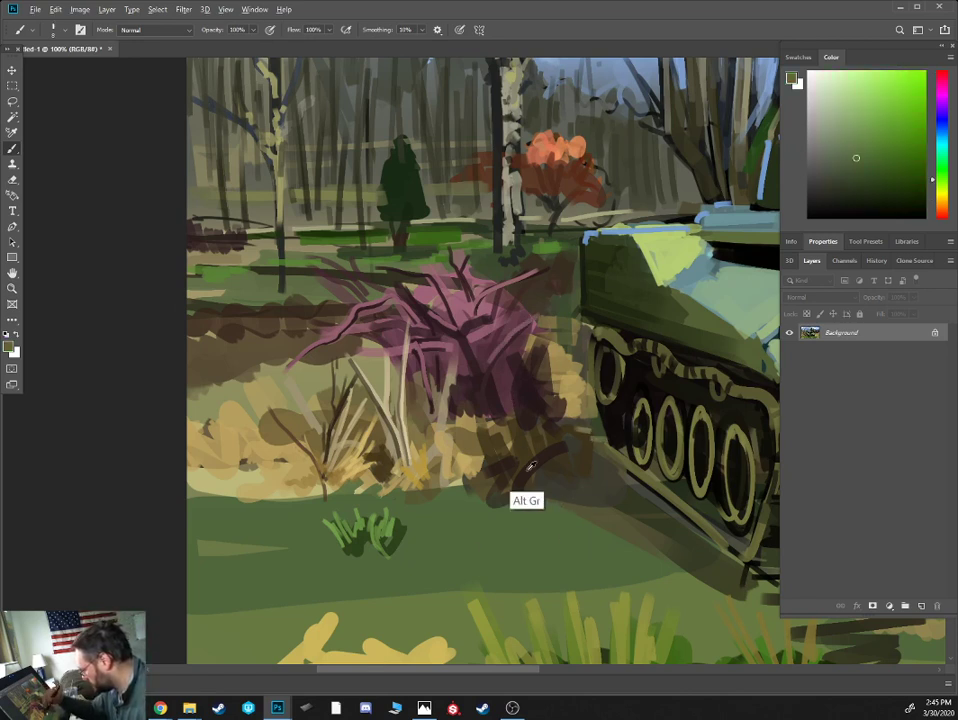
pyautogui.keyDown('alt'); pyautogui.click(515, 495); pyautogui.keyUp('alt')
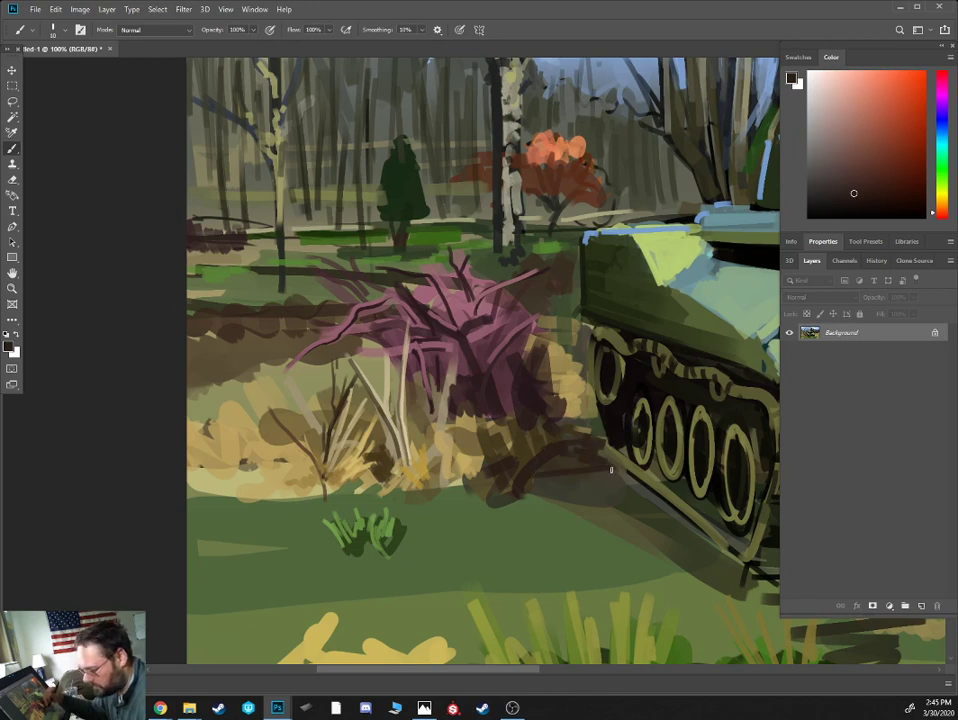
# - Paint a dark green grass tuft on the lawn below the purple bush, progressively reducing the brush size
pyautogui.keyDown('alt'); pyautogui.click(573, 531); pyautogui.keyUp('alt')
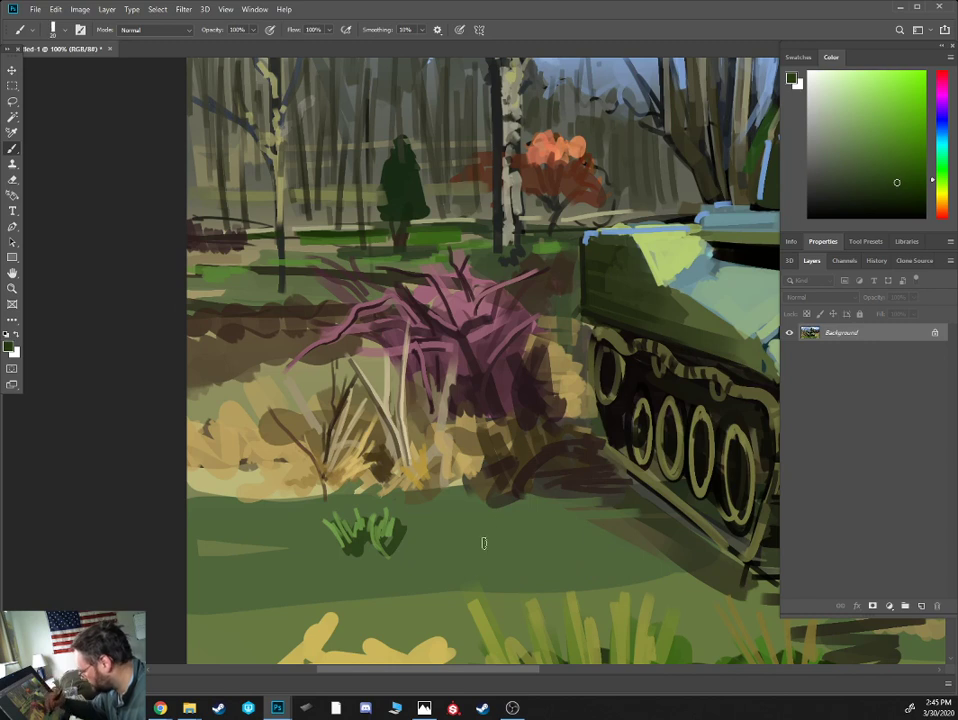
pyautogui.moveTo(458, 530)
pyautogui.mouseDown()
pyautogui.moveTo(500, 568)
pyautogui.moveTo(517, 535)
pyautogui.moveTo(541, 561)
pyautogui.mouseUp()
pyautogui.click(898, 203)
pyautogui.press('[')
pyautogui.moveTo(477, 548)
pyautogui.mouseDown()
pyautogui.moveTo(489, 560)
pyautogui.moveTo(480, 561)
pyautogui.moveTo(500, 557)
pyautogui.mouseUp()
pyautogui.press('[')
pyautogui.press('[')
pyautogui.moveTo(449, 528); pyautogui.dragTo(510, 556)
pyautogui.moveTo(504, 529); pyautogui.dragTo(519, 556)
pyautogui.moveTo(535, 536); pyautogui.dragTo(528, 556)
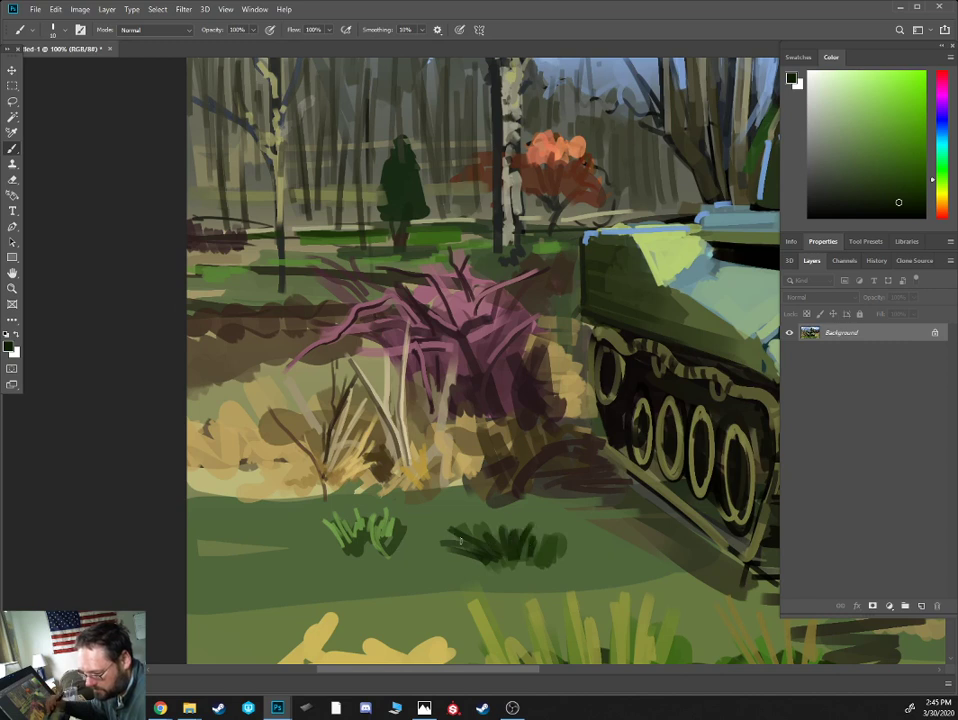
pyautogui.moveTo(434, 526); pyautogui.dragTo(452, 540)
pyautogui.moveTo(456, 538); pyautogui.dragTo(431, 556)
# - Paint mid-green grass tufts along the border between the dry grass and the lawn
pyautogui.click(899, 149)
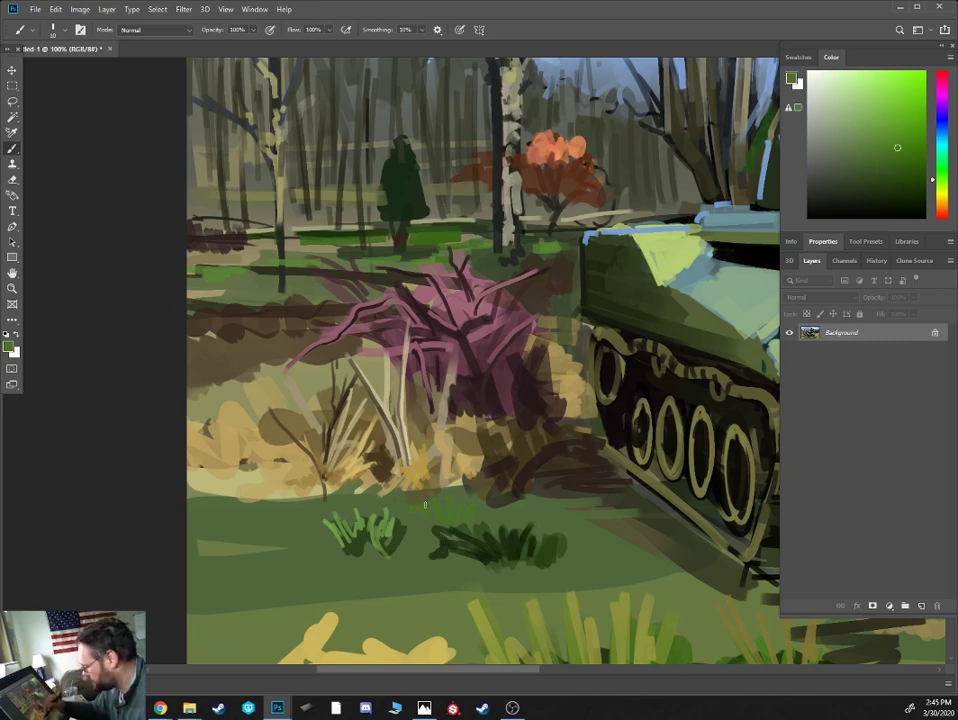
pyautogui.click(903, 165)
pyautogui.moveTo(398, 515); pyautogui.dragTo(389, 505)
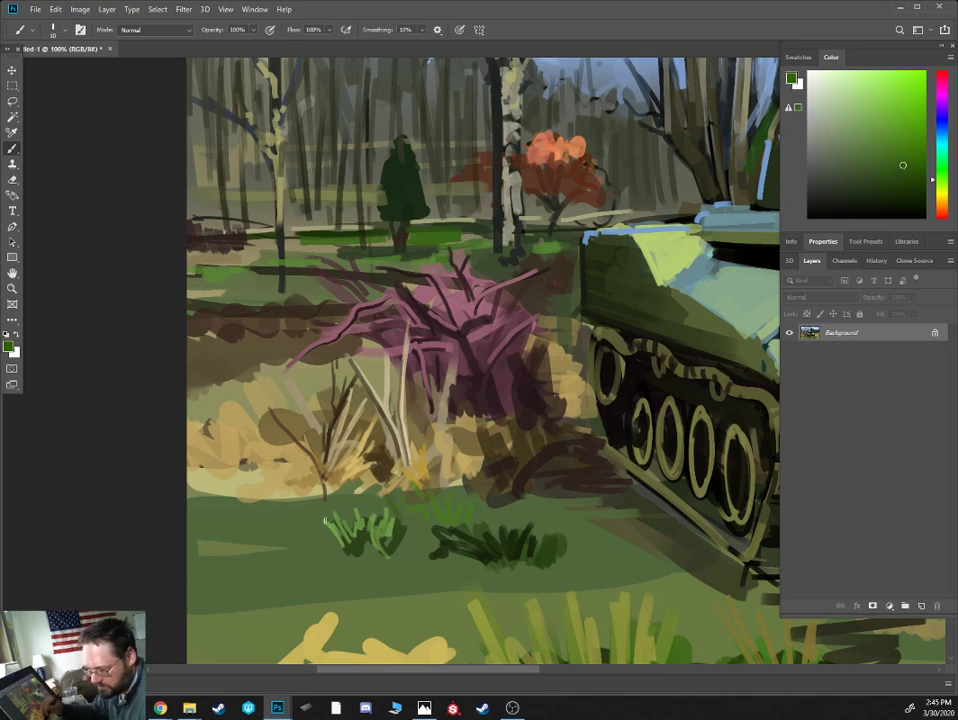
pyautogui.moveTo(326, 521)
pyautogui.mouseDown()
pyautogui.moveTo(293, 485)
pyautogui.moveTo(299, 479)
pyautogui.mouseUp()
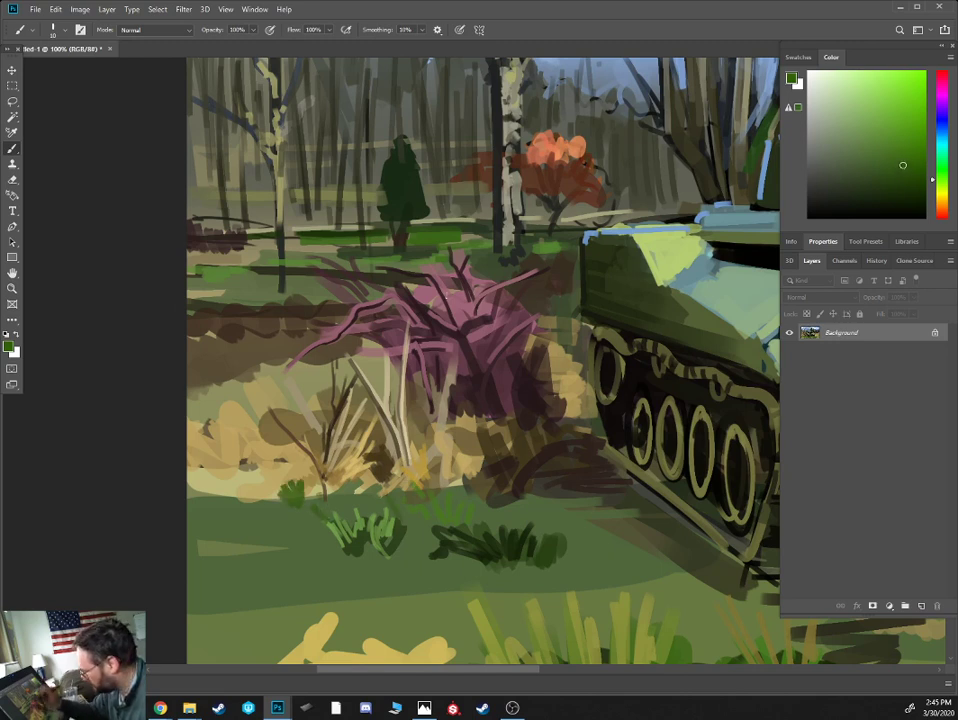
# - Darken the small green clump at the dry grass edge and add another dark green clump farther left
pyautogui.click(907, 174)
pyautogui.click(894, 189)
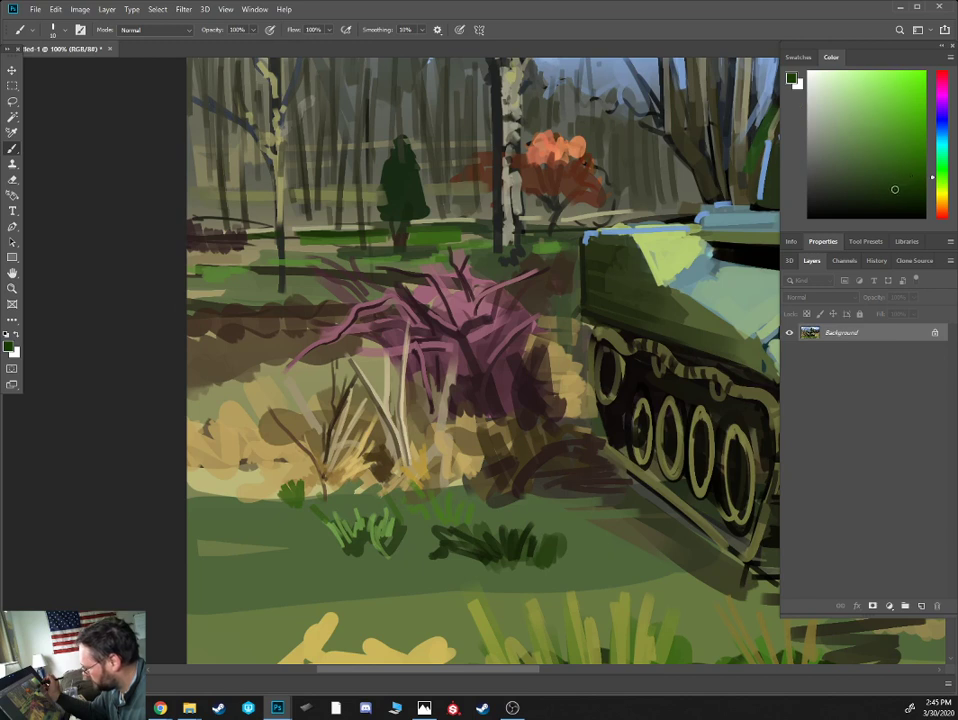
pyautogui.moveTo(281, 493)
pyautogui.mouseDown()
pyautogui.moveTo(300, 505)
pyautogui.moveTo(308, 488)
pyautogui.moveTo(283, 480)
pyautogui.mouseUp()
pyautogui.press('[')
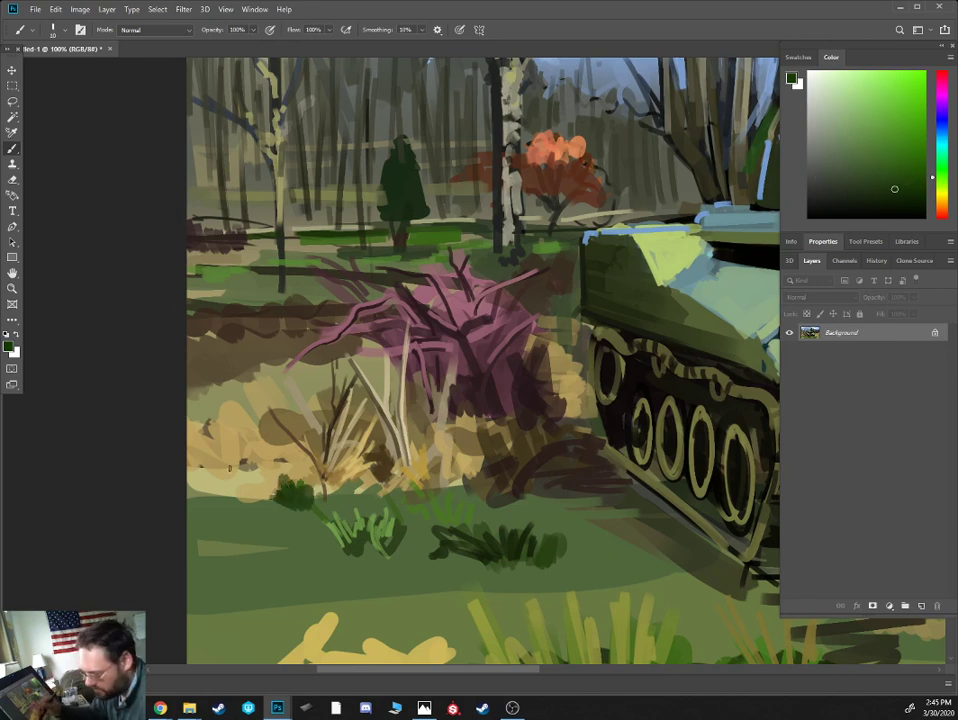
pyautogui.press('[')
pyautogui.moveTo(227, 470)
pyautogui.mouseDown()
pyautogui.moveTo(256, 482)
pyautogui.moveTo(207, 483)
pyautogui.mouseUp()
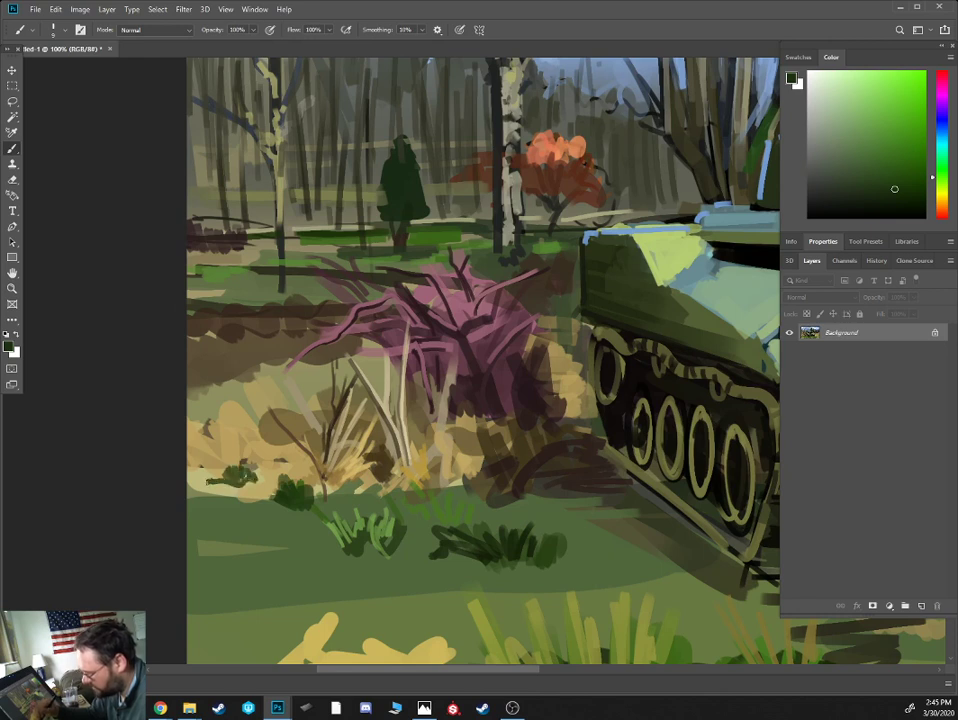
# - Paint curved tan and pale cream grass blades at the far left end of the dry grass
pyautogui.keyDown('alt'); pyautogui.click(262, 452); pyautogui.keyUp('alt')
pyautogui.click(870, 138)
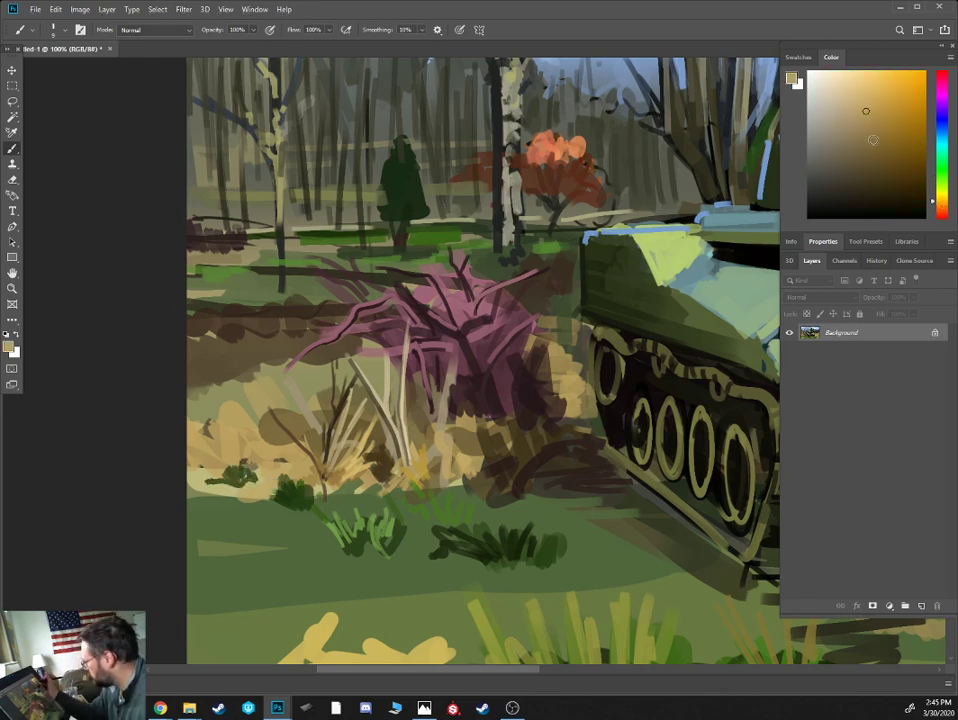
pyautogui.moveTo(242, 485)
pyautogui.mouseDown()
pyautogui.moveTo(268, 494)
pyautogui.moveTo(224, 488)
pyautogui.moveTo(194, 469)
pyautogui.moveTo(200, 396)
pyautogui.mouseUp()
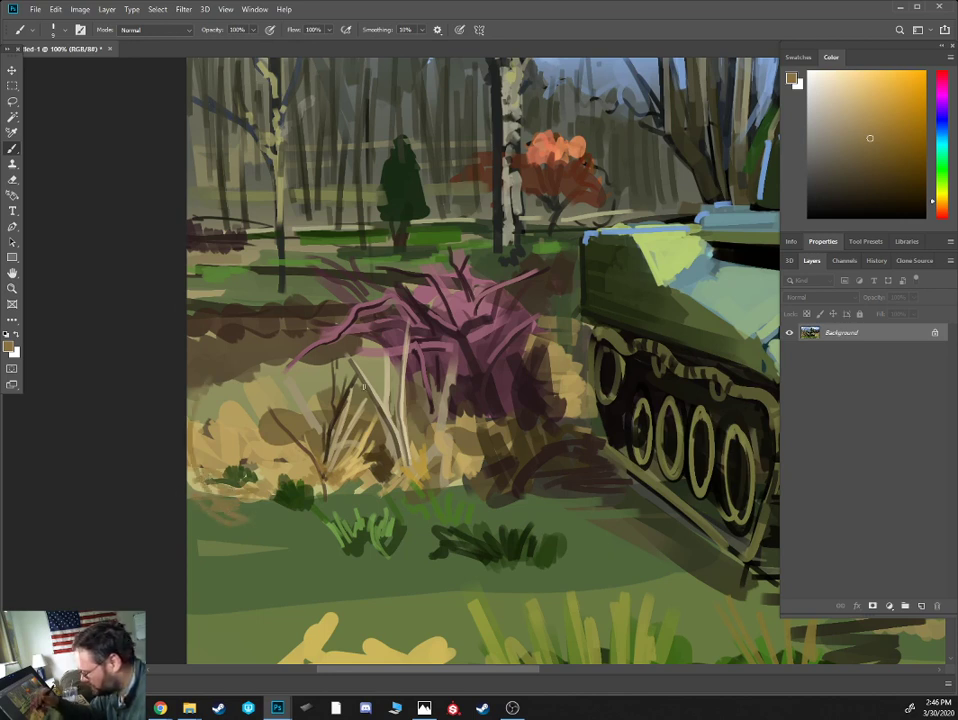
pyautogui.keyDown('alt'); pyautogui.click(402, 430); pyautogui.keyUp('alt')
pyautogui.moveTo(247, 518)
pyautogui.mouseDown()
pyautogui.moveTo(200, 420)
pyautogui.moveTo(218, 480)
pyautogui.mouseUp()
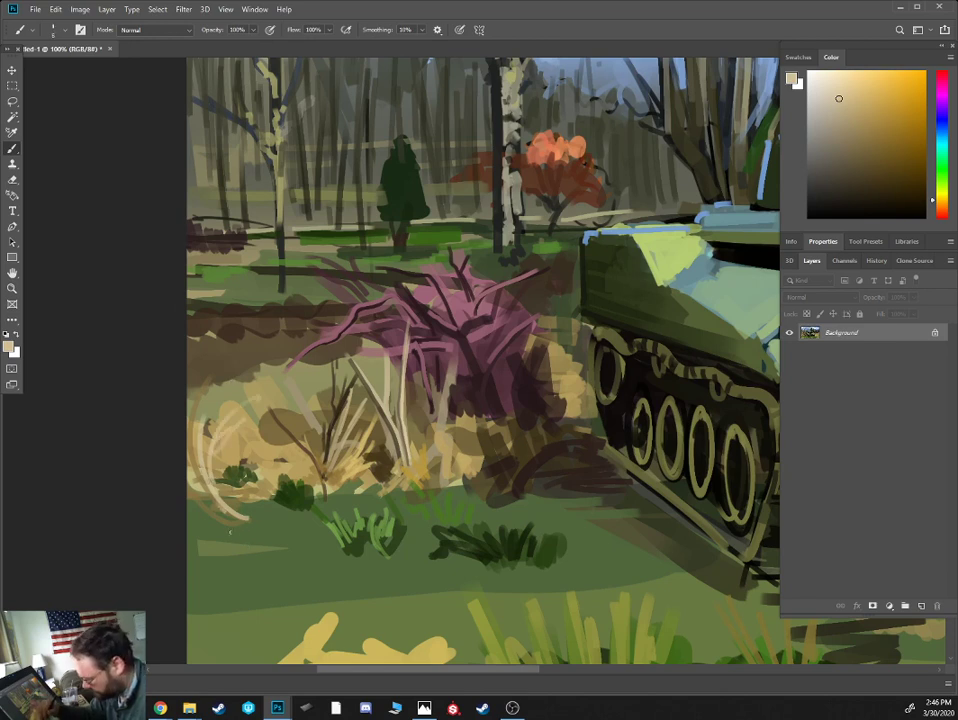
# - Paint a row of dark green grass tufts sloping down across the lawn's lower-left area
pyautogui.keyDown('alt'); pyautogui.click(228, 535); pyautogui.keyUp('alt')
pyautogui.moveTo(198, 532)
pyautogui.mouseDown()
pyautogui.moveTo(204, 560)
pyautogui.moveTo(217, 527)
pyautogui.mouseUp()
pyautogui.moveTo(218, 560)
pyautogui.mouseDown()
pyautogui.moveTo(229, 528)
pyautogui.moveTo(190, 552)
pyautogui.moveTo(207, 555)
pyautogui.mouseUp()
pyautogui.moveTo(232, 571)
pyautogui.mouseDown()
pyautogui.moveTo(223, 548)
pyautogui.moveTo(233, 555)
pyautogui.mouseUp()
pyautogui.moveTo(257, 586)
pyautogui.mouseDown()
pyautogui.moveTo(240, 555)
pyautogui.moveTo(262, 583)
pyautogui.mouseUp()
pyautogui.moveTo(254, 556)
pyautogui.mouseDown()
pyautogui.moveTo(269, 583)
pyautogui.moveTo(279, 582)
pyautogui.mouseUp()
pyautogui.moveTo(282, 562); pyautogui.dragTo(298, 597)
pyautogui.moveTo(298, 571); pyautogui.dragTo(318, 602)
pyautogui.moveTo(318, 577); pyautogui.dragTo(331, 615)
pyautogui.moveTo(325, 613); pyautogui.dragTo(289, 600)
# - Choose brown and lighter tan tones and paint thin fallen stalks across the lawn around the dark green tuft
pyautogui.click(942, 203)
pyautogui.click(853, 165)
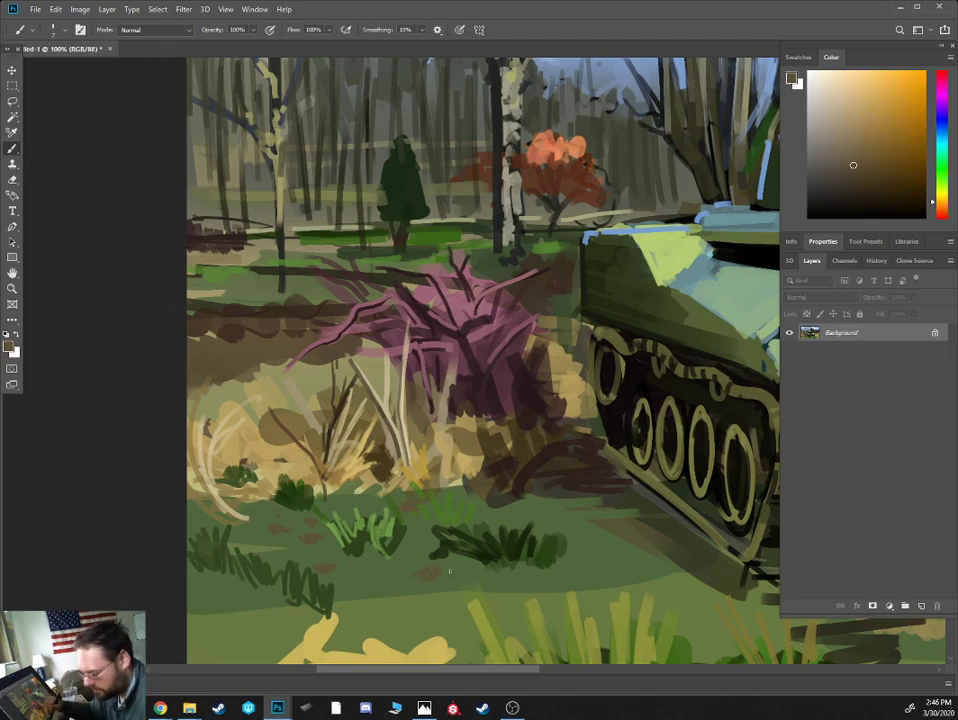
pyautogui.click(861, 123)
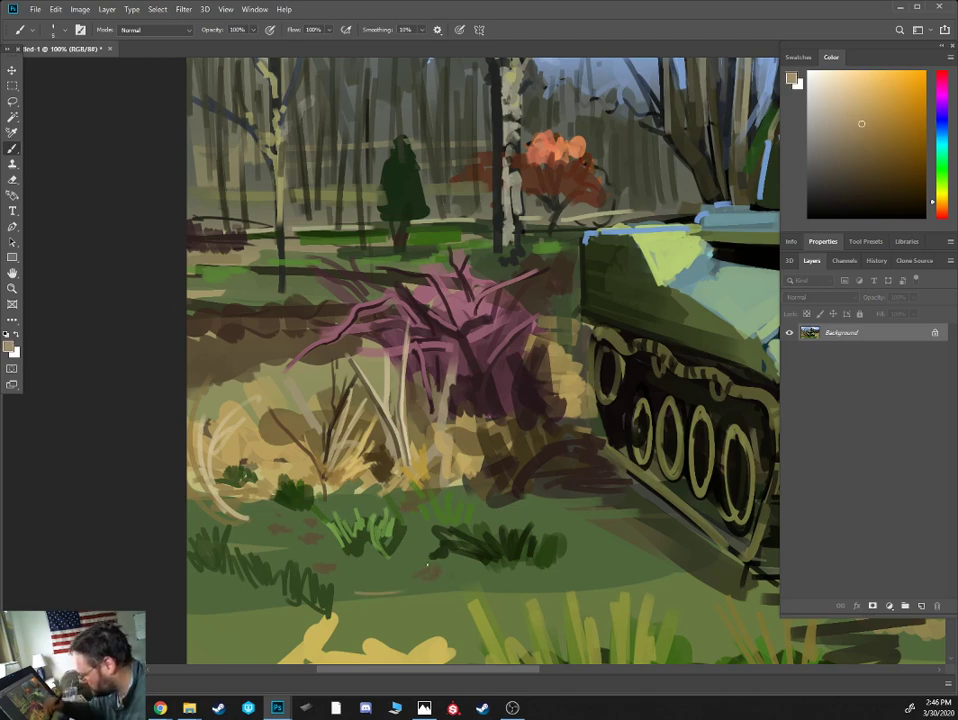
pyautogui.moveTo(428, 550); pyautogui.dragTo(349, 582)
pyautogui.moveTo(543, 516); pyautogui.dragTo(507, 512)
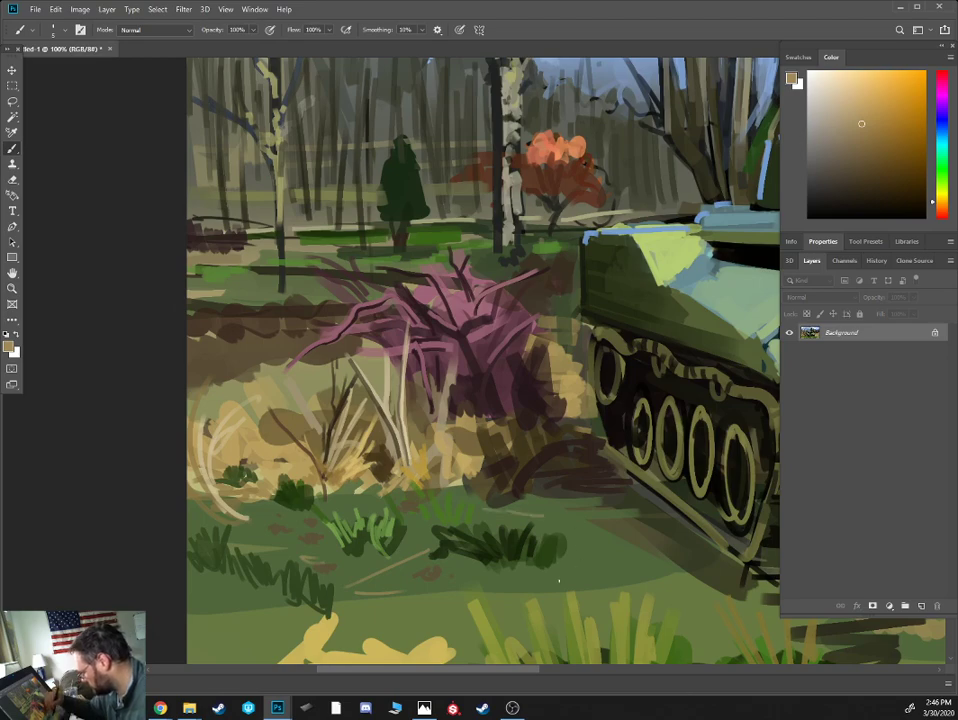
pyautogui.moveTo(527, 590)
pyautogui.mouseDown()
pyautogui.moveTo(584, 574)
pyautogui.moveTo(543, 565)
pyautogui.mouseUp()
pyautogui.keyDown('alt'); pyautogui.click(488, 535); pyautogui.keyUp('alt')
pyautogui.hotkey('ctrl', '0')
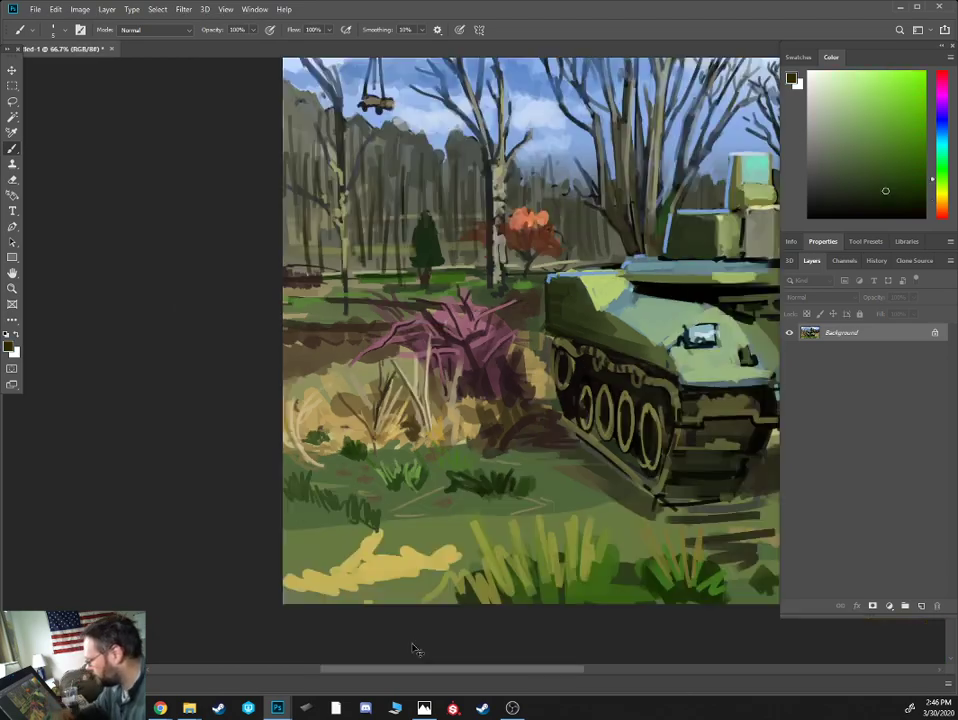
pyautogui.hotkey('ctrl', '+')
pyautogui.hotkey('ctrl', '+')
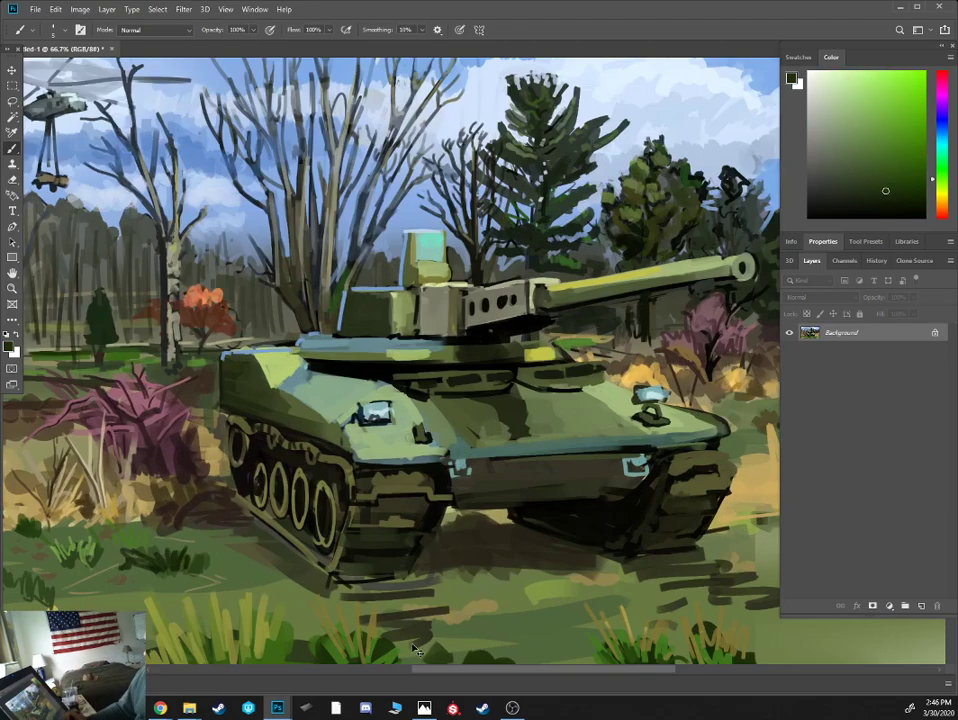
pyautogui.moveTo(203, 456); pyautogui.dragTo(384, 384)
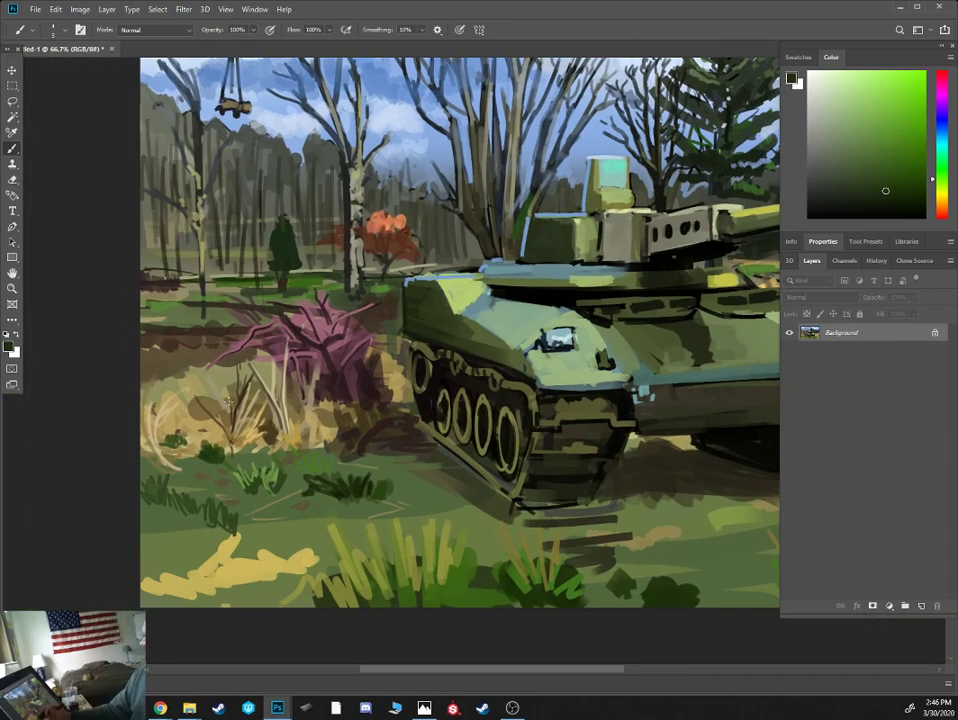
pyautogui.hotkey('ctrl', '0')
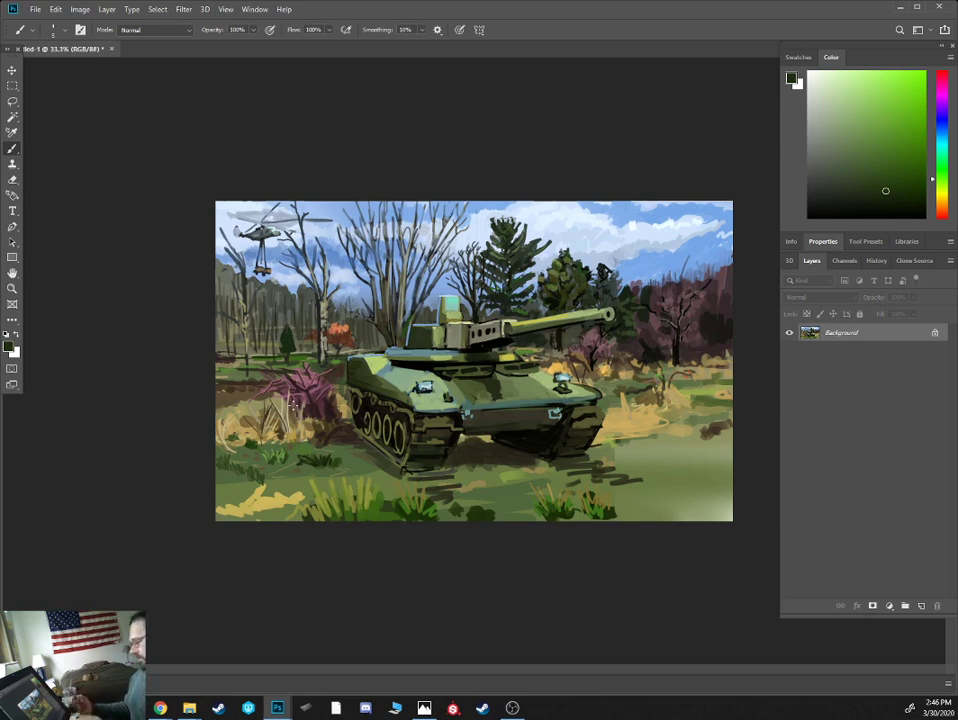
# - Enlarge the brush to 125 and cover the pale lower-right ground with dark green sampled from the grass tuft
pyautogui.hotkey('ctrl', '+')
pyautogui.hotkey('ctrl', '+')
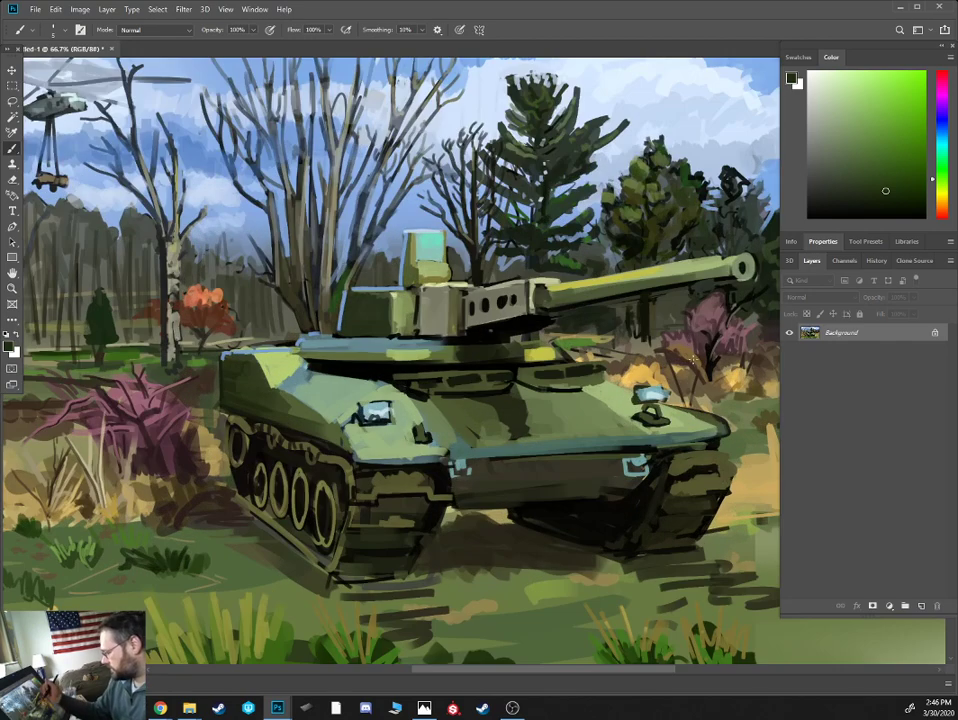
pyautogui.moveTo(690, 472); pyautogui.dragTo(273, 350)
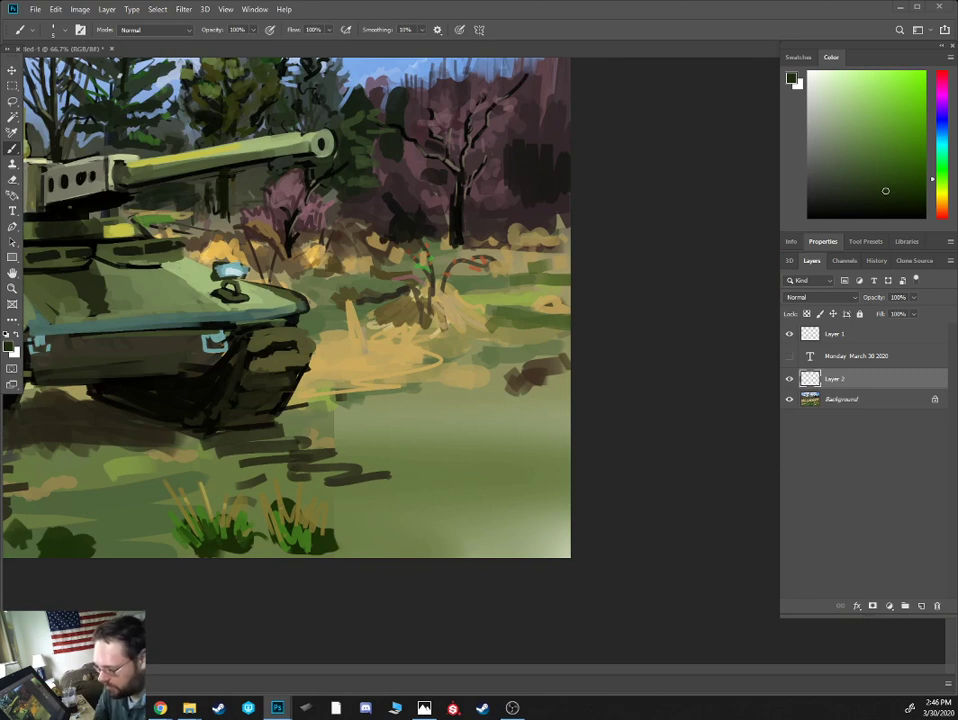
pyautogui.keyDown('alt'); pyautogui.click(328, 537); pyautogui.keyUp('alt')
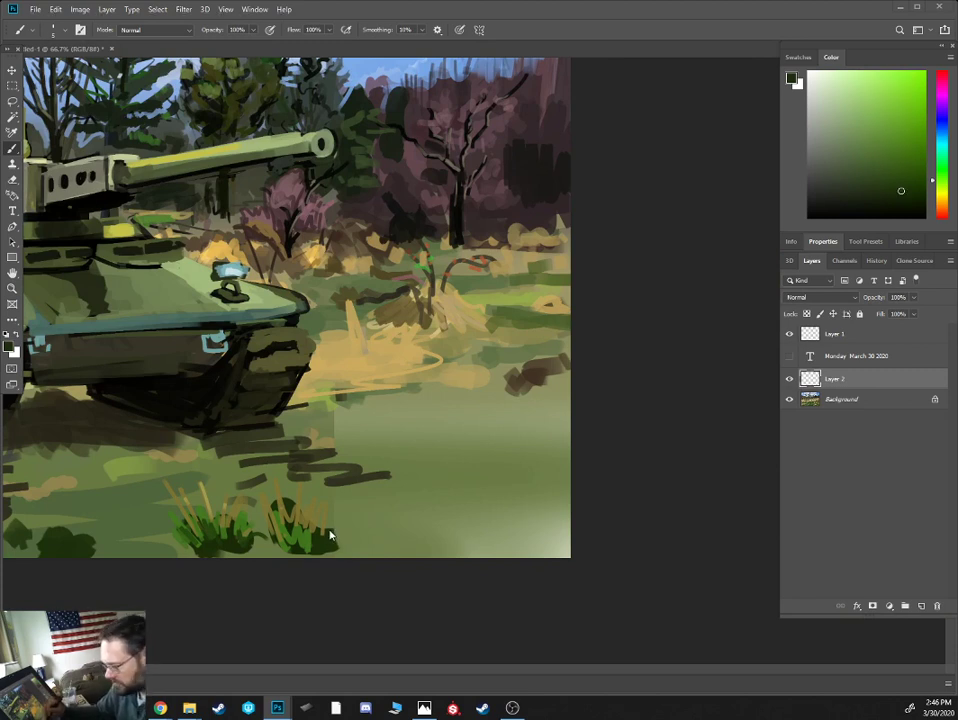
pyautogui.press(']')
pyautogui.press(']')
pyautogui.press(']')
pyautogui.press(']')
pyautogui.press(']')
pyautogui.press(']')
pyautogui.press(']')
pyautogui.press(']')
pyautogui.press(']')
pyautogui.press(']')
pyautogui.press(']')
pyautogui.press(']')
pyautogui.press(']')
pyautogui.press(']')
pyautogui.press(']')
pyautogui.press(']')
pyautogui.press(']')
pyautogui.press(']')
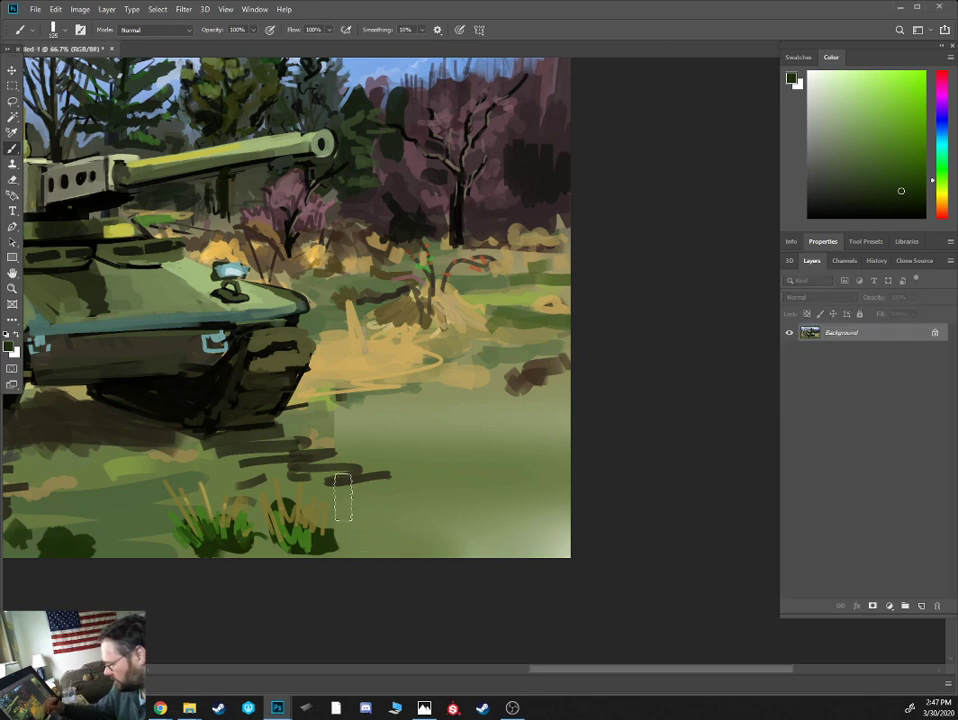
pyautogui.moveTo(338, 498)
pyautogui.mouseDown()
pyautogui.moveTo(414, 458)
pyautogui.moveTo(582, 498)
pyautogui.mouseUp()
pyautogui.keyDown('alt'); pyautogui.click(387, 494); pyautogui.keyUp('alt')
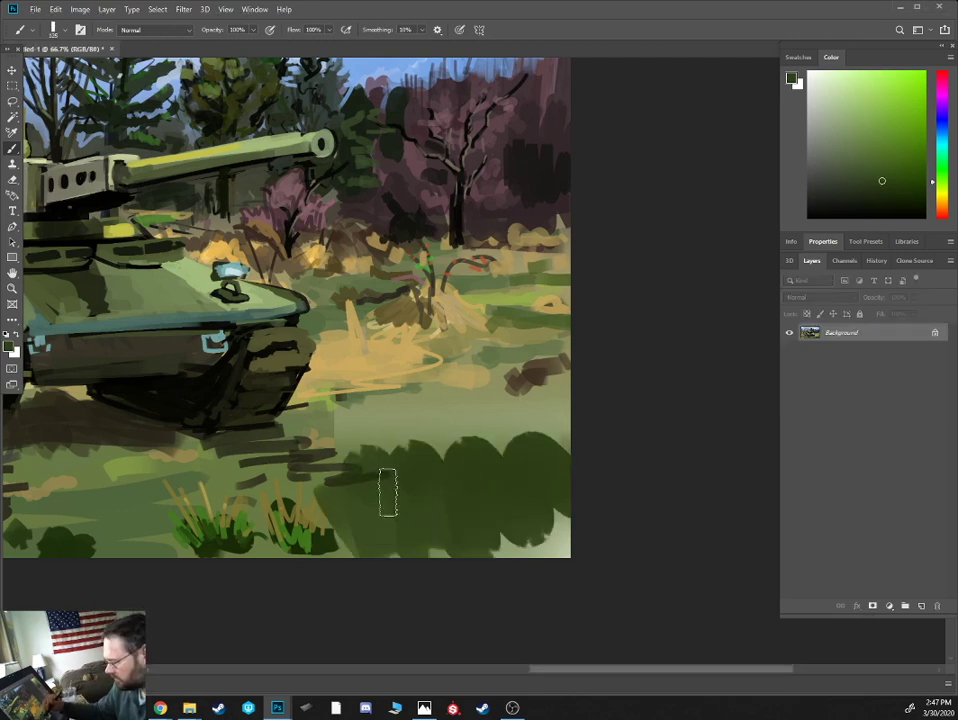
pyautogui.moveTo(422, 476)
pyautogui.mouseDown()
pyautogui.moveTo(526, 441)
pyautogui.moveTo(375, 456)
pyautogui.moveTo(436, 438)
pyautogui.moveTo(574, 423)
pyautogui.moveTo(355, 430)
pyautogui.moveTo(481, 411)
pyautogui.moveTo(400, 394)
pyautogui.moveTo(433, 448)
pyautogui.moveTo(514, 442)
pyautogui.moveTo(458, 424)
pyautogui.moveTo(526, 402)
pyautogui.mouseUp()
# - Reduce the brush to 40 and paint broken patches of sampled khaki across the upper part of the dark green foreground
pyautogui.keyDown('alt'); pyautogui.click(416, 379); pyautogui.keyUp('alt')
pyautogui.press('[')
pyautogui.press('[')
pyautogui.press('[')
pyautogui.press('[')
pyautogui.press('[')
pyautogui.press('[')
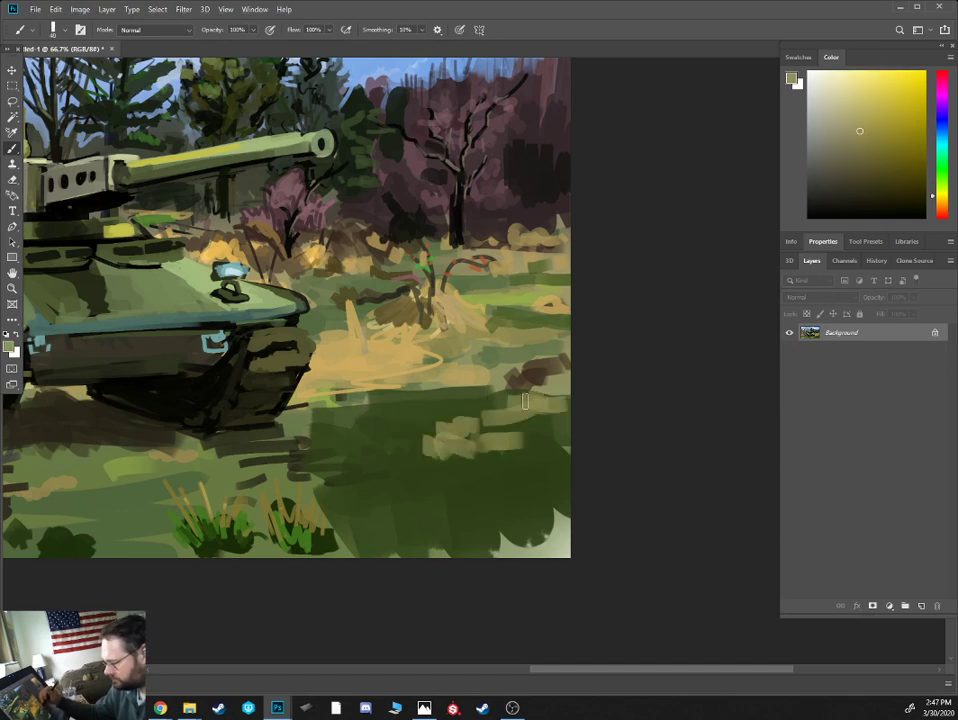
pyautogui.moveTo(402, 448)
pyautogui.mouseDown()
pyautogui.moveTo(345, 459)
pyautogui.moveTo(393, 437)
pyautogui.moveTo(467, 426)
pyautogui.mouseUp()
pyautogui.keyDown('alt'); pyautogui.click(417, 391); pyautogui.keyUp('alt')
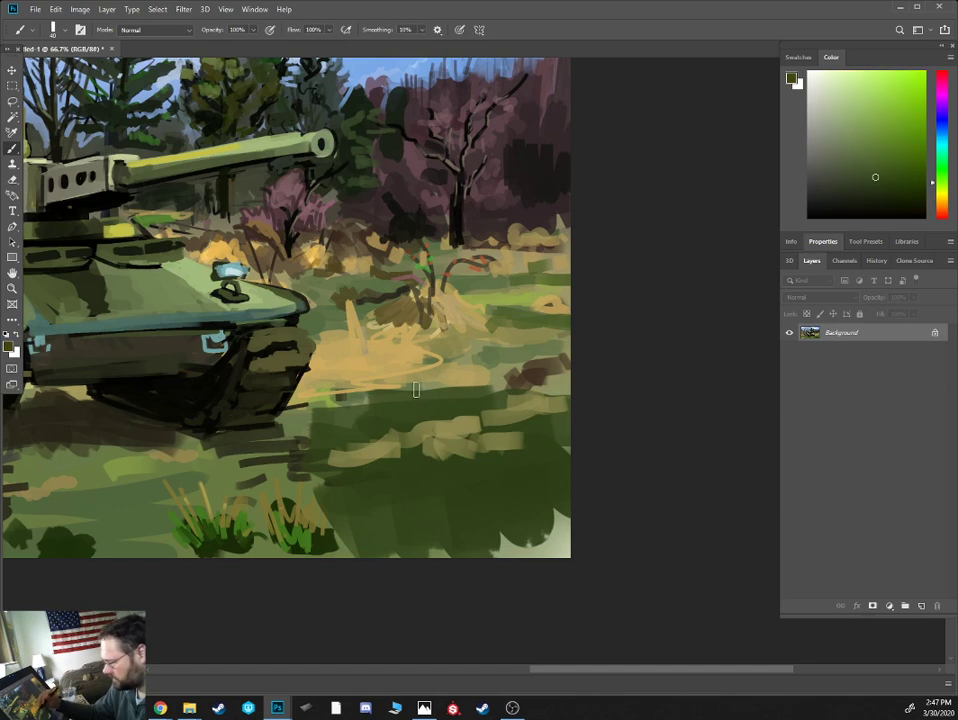
# - Choose lighter beige tones and paint soft highlights over the tan dry grass beside the tank's front
pyautogui.keyDown('alt'); pyautogui.click(467, 344); pyautogui.keyUp('alt')
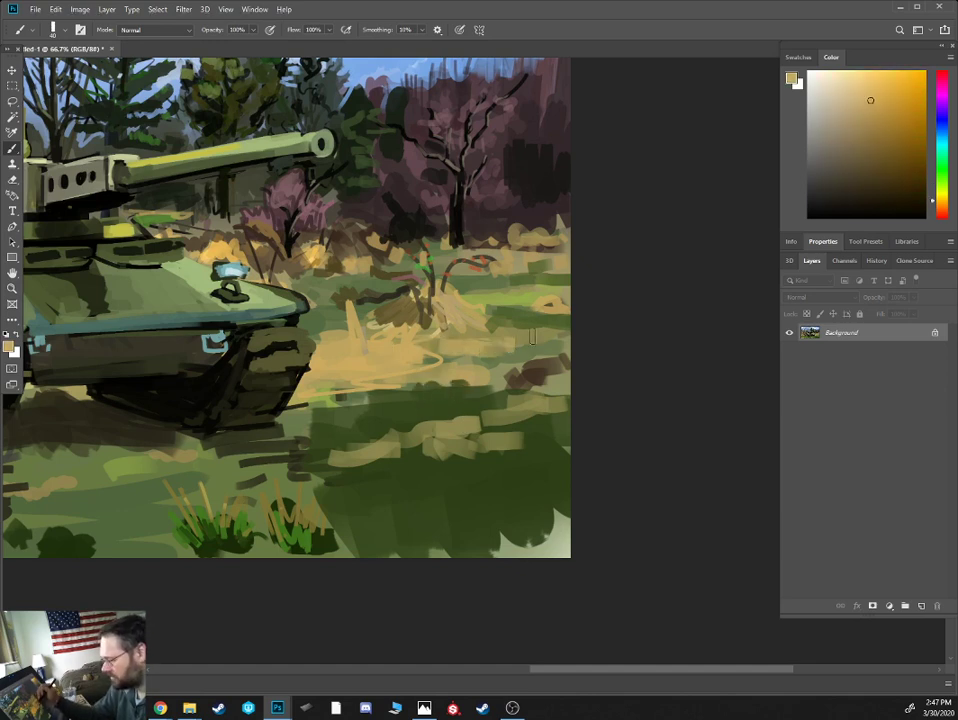
pyautogui.click(849, 109)
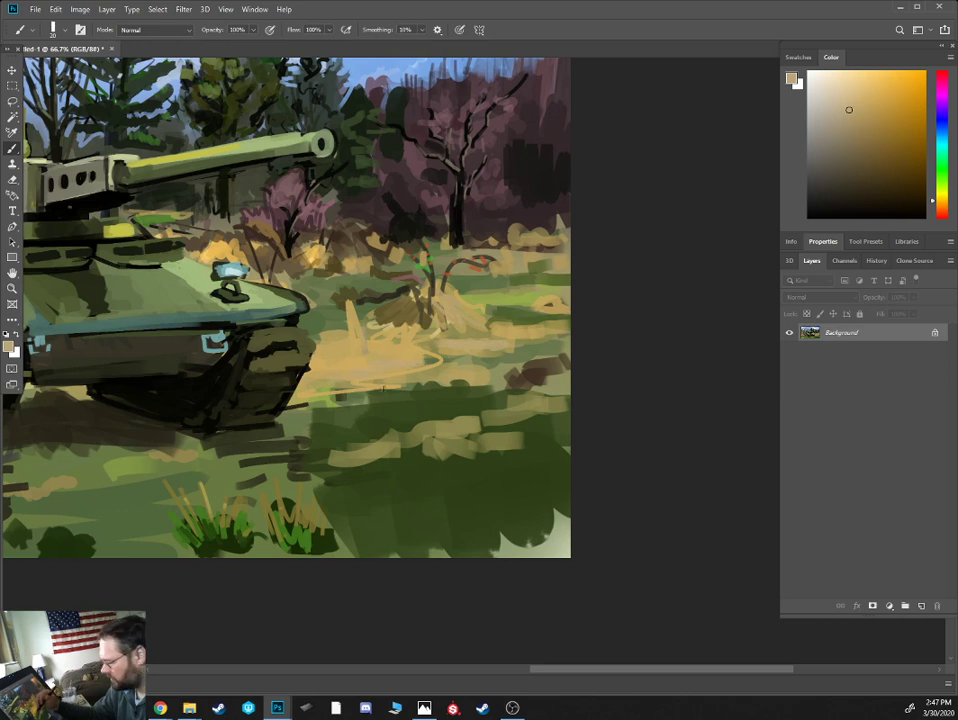
pyautogui.click(836, 100)
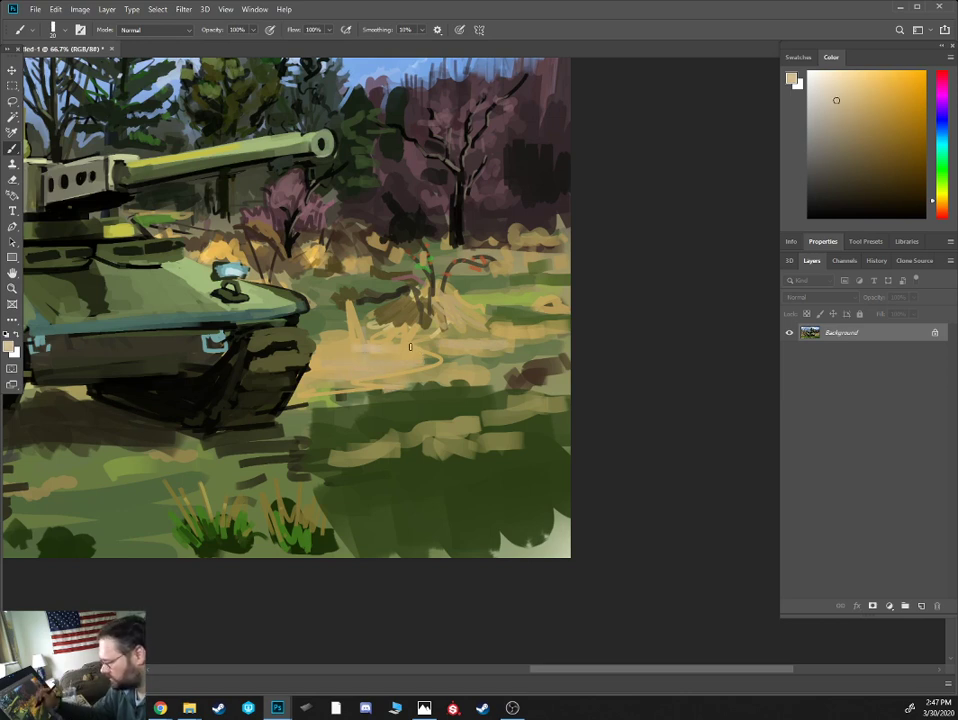
pyautogui.moveTo(410, 347)
pyautogui.mouseDown()
pyautogui.moveTo(337, 355)
pyautogui.moveTo(342, 367)
pyautogui.moveTo(382, 354)
pyautogui.mouseUp()
# - Paint a brown base and thin dark stem on the small shrub beside the tank, plus dark marks at the dry grass's right end
pyautogui.keyDown('alt'); pyautogui.click(296, 227); pyautogui.keyUp('alt')
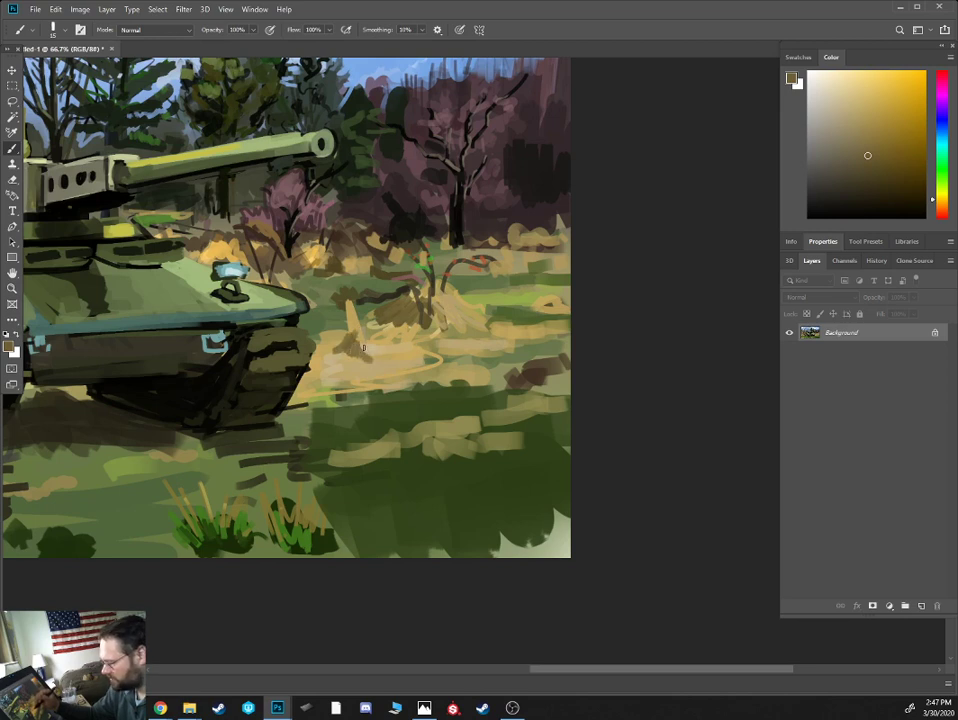
pyautogui.keyDown('alt'); pyautogui.click(270, 262); pyautogui.keyUp('alt')
pyautogui.keyDown('alt'); pyautogui.click(433, 289); pyautogui.keyUp('alt')
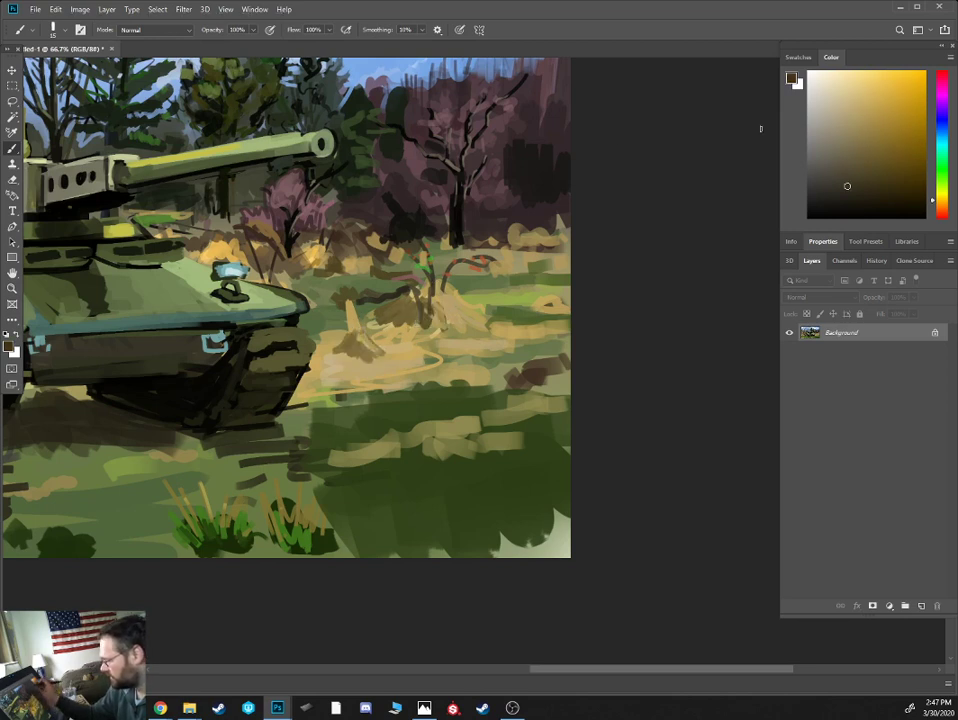
pyautogui.click(885, 198)
pyautogui.click(942, 205)
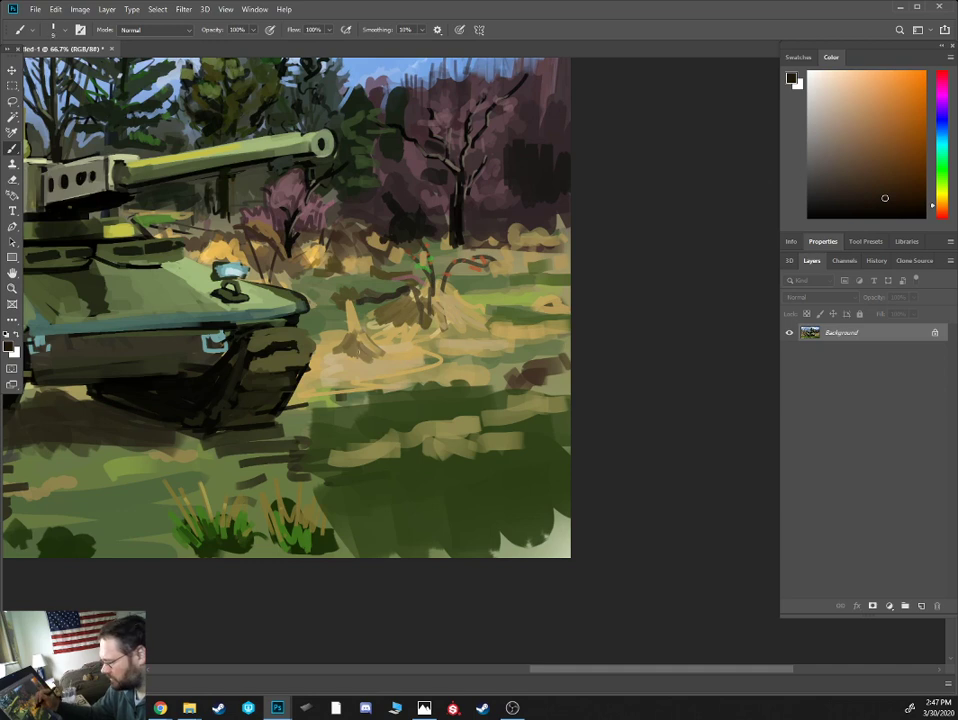
pyautogui.press('[')
pyautogui.moveTo(353, 328); pyautogui.dragTo(356, 310)
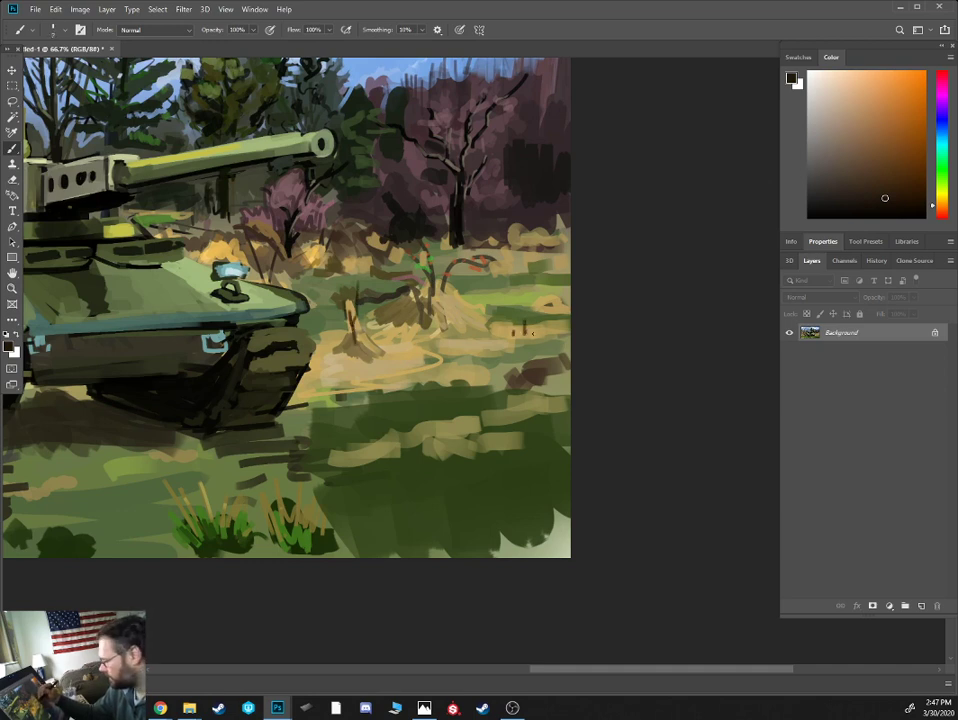
pyautogui.click(917, 206)
pyautogui.moveTo(518, 351)
pyautogui.mouseDown()
pyautogui.moveTo(535, 347)
pyautogui.moveTo(520, 349)
pyautogui.moveTo(516, 367)
pyautogui.moveTo(555, 369)
pyautogui.moveTo(510, 359)
pyautogui.mouseUp()
# - Enlarge the brush to 20 and paint sampled tan strokes over the reddish-brown patch and along the dry grass's lower edge
pyautogui.press(']')
pyautogui.keyDown('alt'); pyautogui.click(484, 382); pyautogui.keyUp('alt')
pyautogui.press(']')
pyautogui.press(']')
pyautogui.keyDown('alt'); pyautogui.click(479, 367); pyautogui.keyUp('alt')
pyautogui.moveTo(407, 392); pyautogui.dragTo(350, 401)
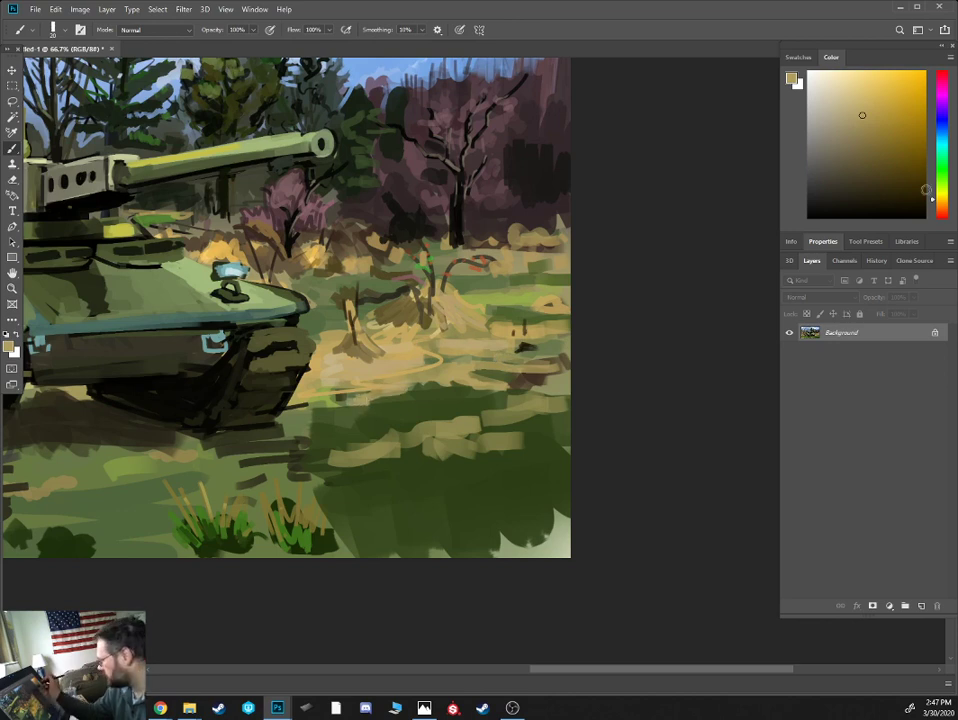
# - Paint a green grass tuft at the lower edge of the dry grass and shade its base with dark green
pyautogui.click(942, 181)
pyautogui.click(845, 158)
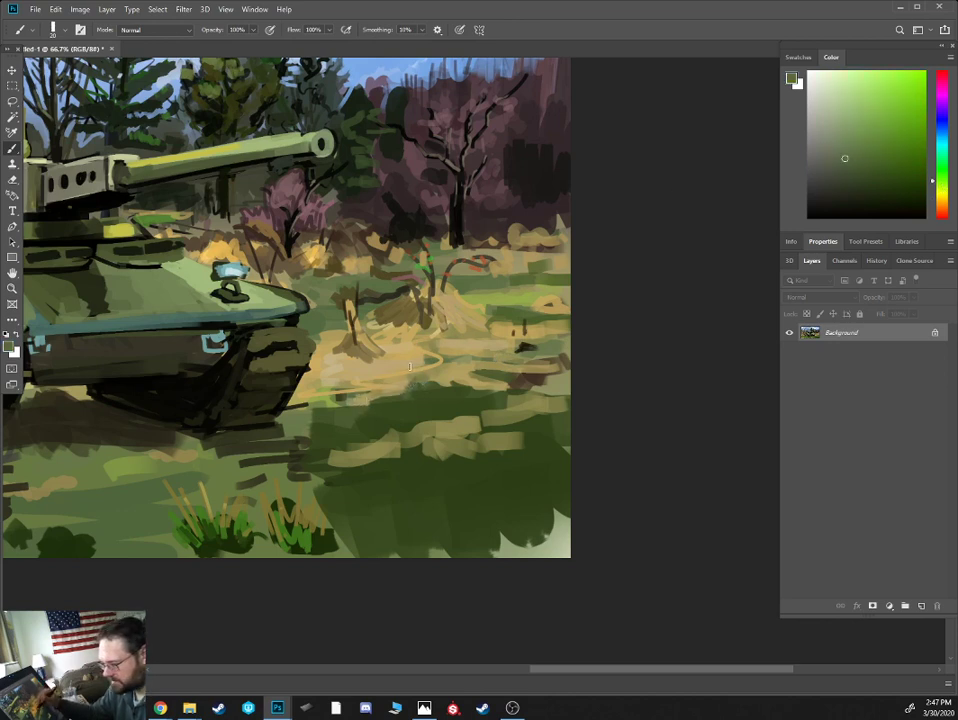
pyautogui.click(897, 160)
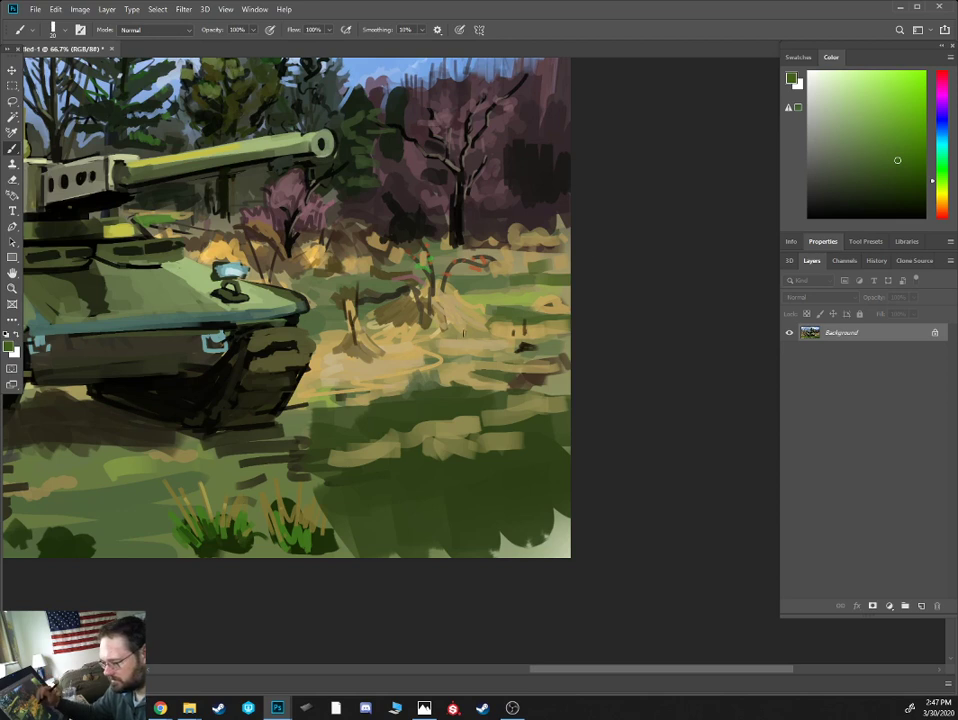
pyautogui.moveTo(440, 349)
pyautogui.mouseDown()
pyautogui.moveTo(437, 370)
pyautogui.moveTo(398, 371)
pyautogui.moveTo(446, 370)
pyautogui.mouseUp()
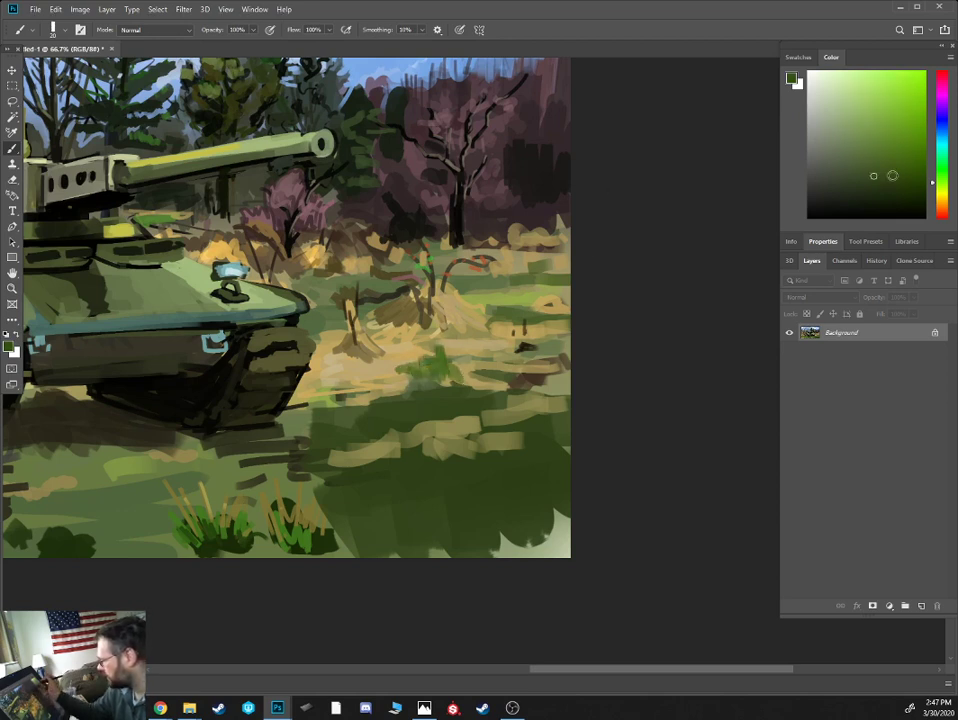
pyautogui.click(900, 190)
pyautogui.click(903, 195)
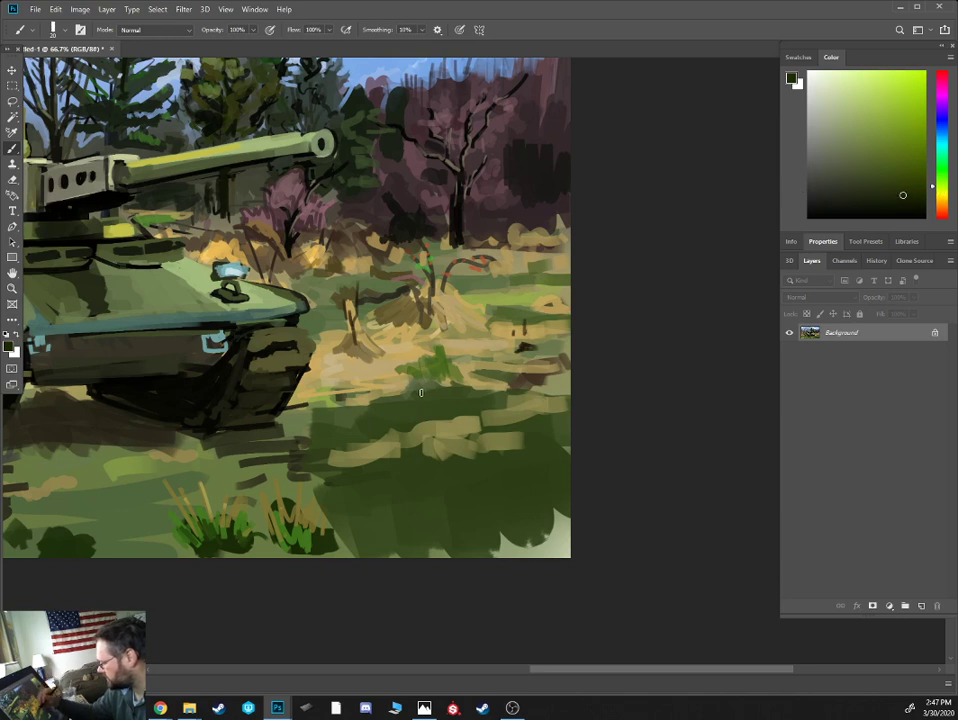
pyautogui.moveTo(418, 380); pyautogui.dragTo(406, 373)
pyautogui.press('[')
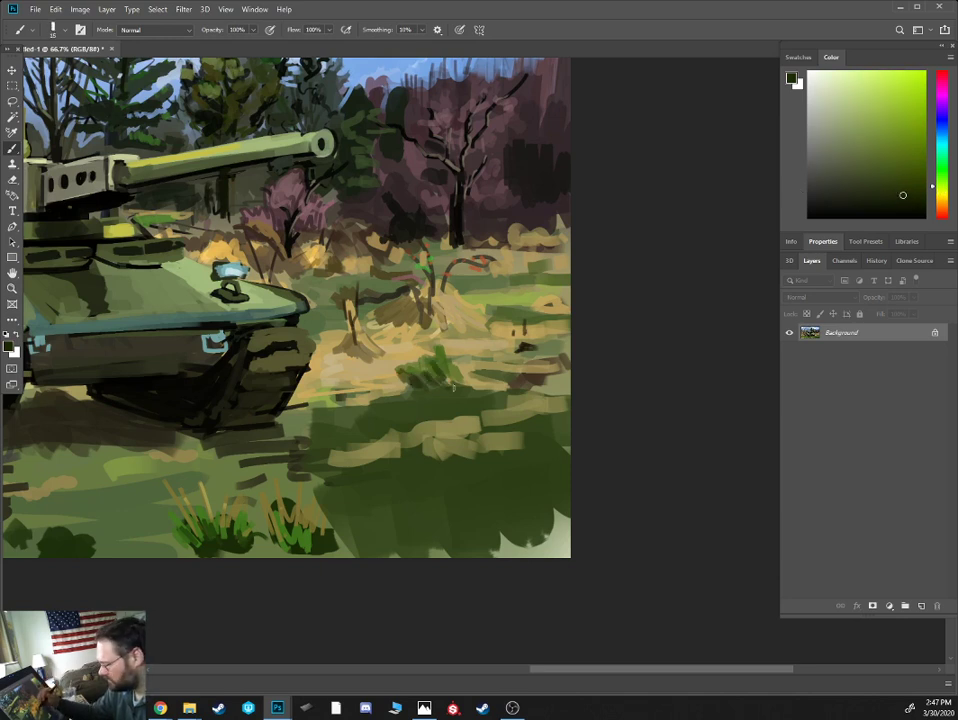
# - Refine the green tuft's edges and blades with a smaller brush, using tan and green tones sampled from around it
pyautogui.press('alt')
pyautogui.keyDown('alt'); pyautogui.click(456, 341); pyautogui.keyUp('alt')
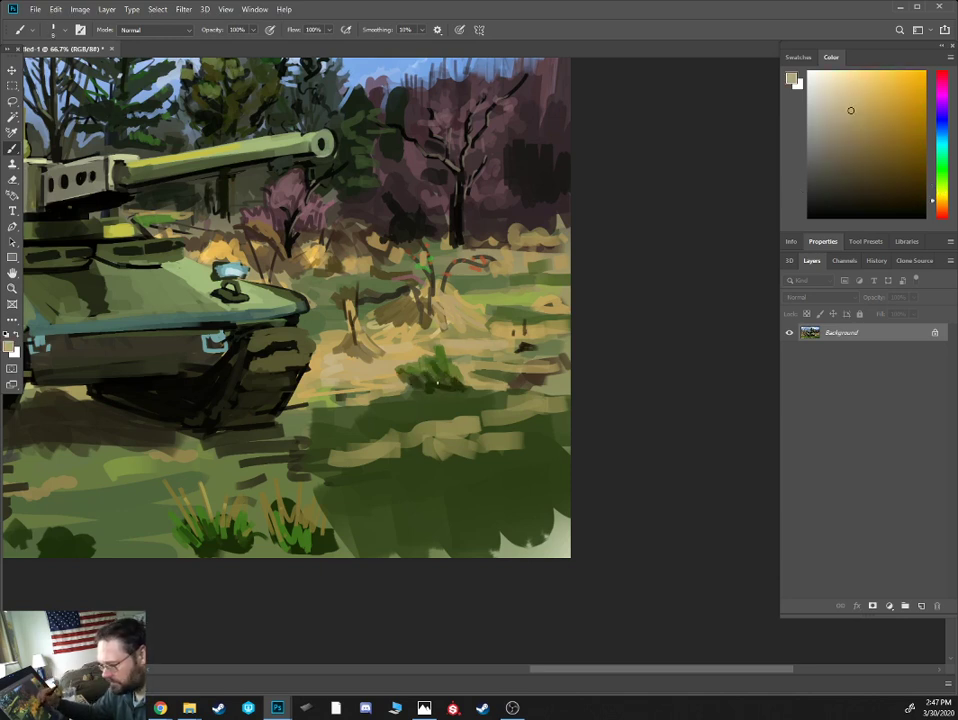
pyautogui.keyDown('alt'); pyautogui.click(414, 392); pyautogui.keyUp('alt')
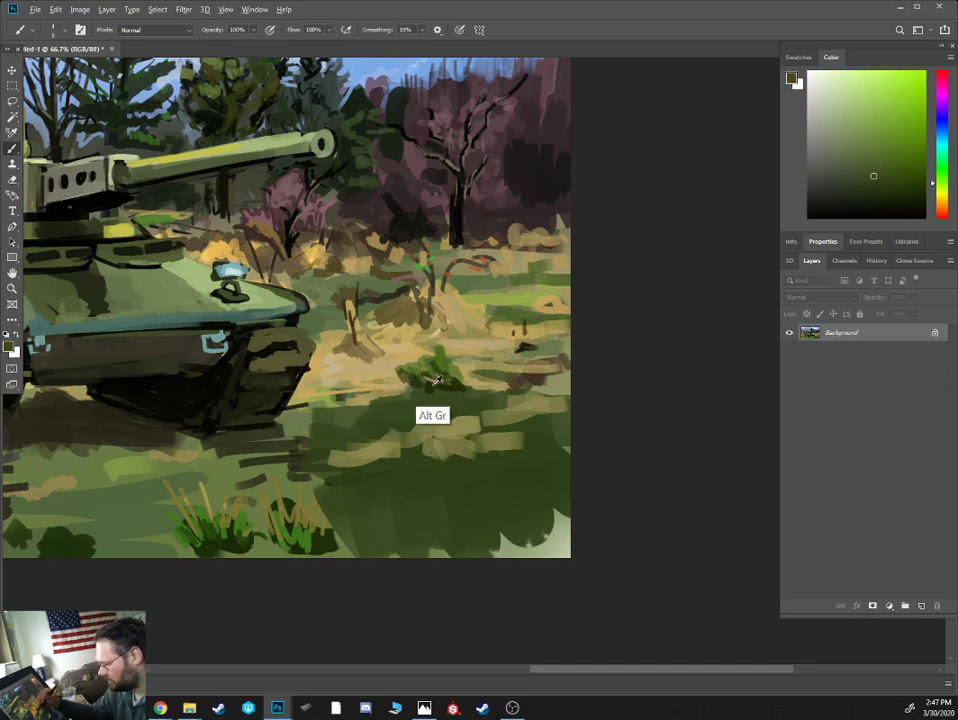
pyautogui.keyDown('alt'); pyautogui.click(295, 288); pyautogui.keyUp('alt')
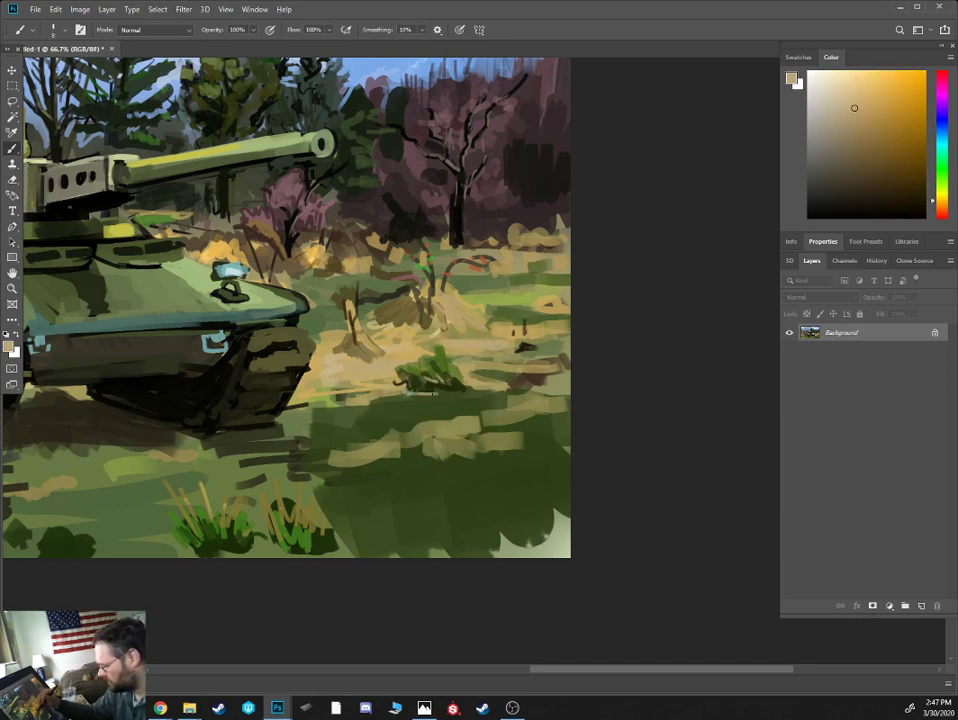
pyautogui.keyDown('alt'); pyautogui.click(489, 383); pyautogui.keyUp('alt')
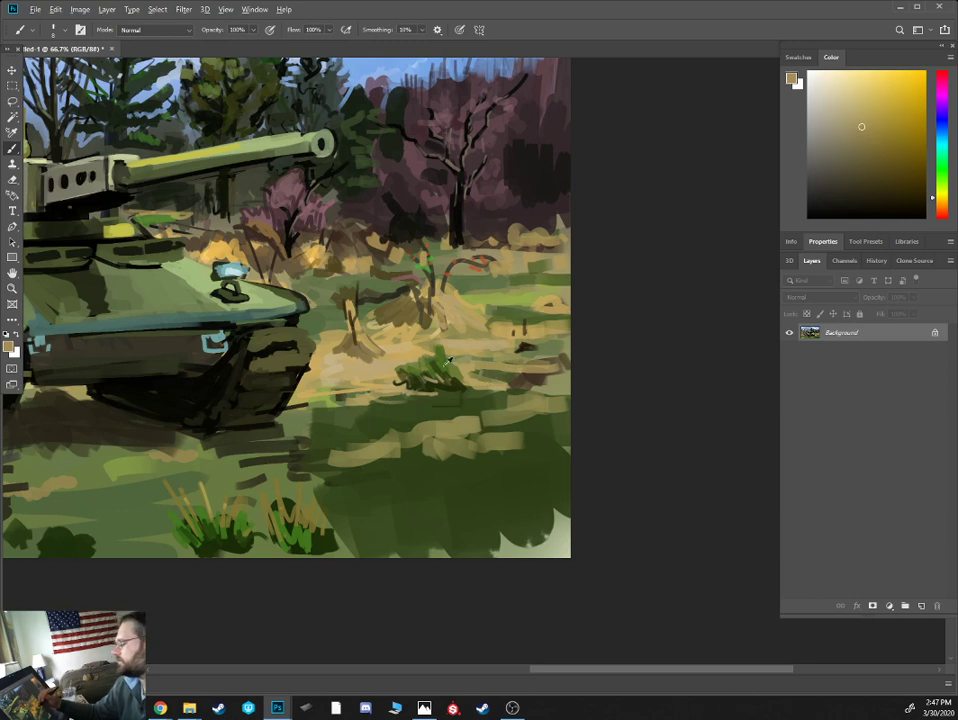
pyautogui.keyDown('alt'); pyautogui.click(449, 361); pyautogui.keyUp('alt')
pyautogui.moveTo(444, 355); pyautogui.dragTo(442, 339)
# - Add thin olive-brown and tan blades at the bases of the two dry shrubs, using sampled colours
pyautogui.keyDown('alt'); pyautogui.click(345, 270); pyautogui.keyUp('alt')
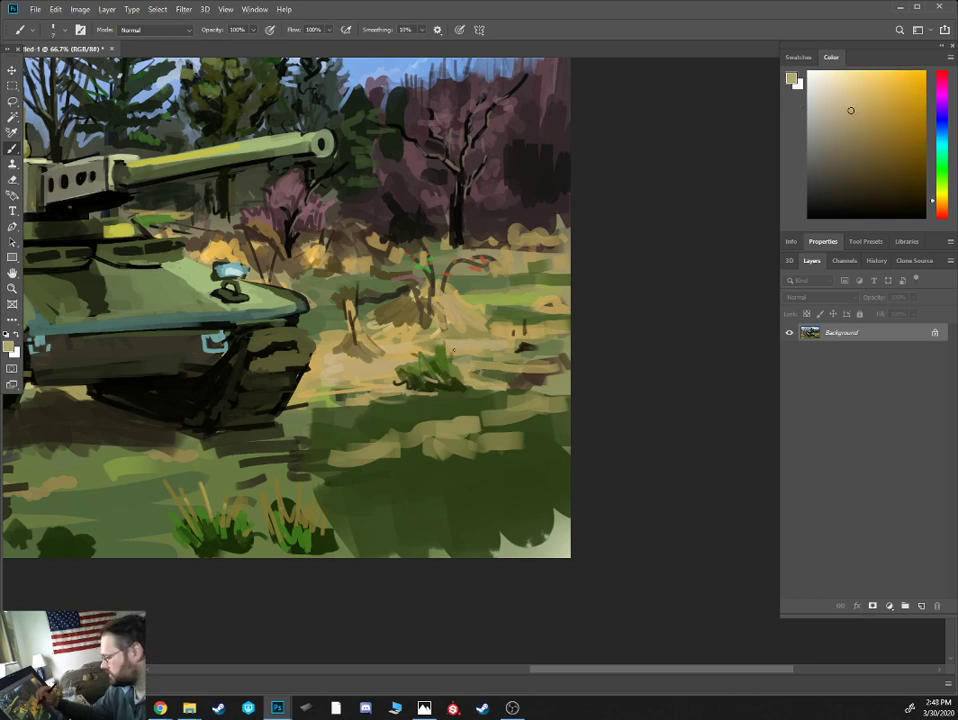
pyautogui.keyDown('alt'); pyautogui.click(426, 305); pyautogui.keyUp('alt')
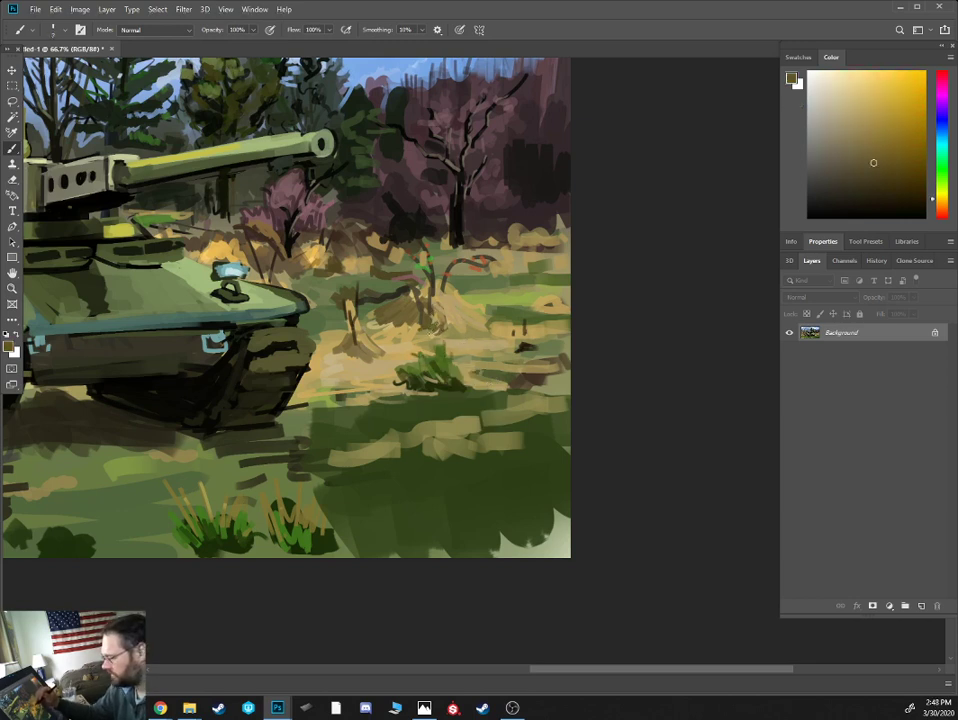
pyautogui.keyDown('alt'); pyautogui.click(335, 262); pyautogui.keyUp('alt')
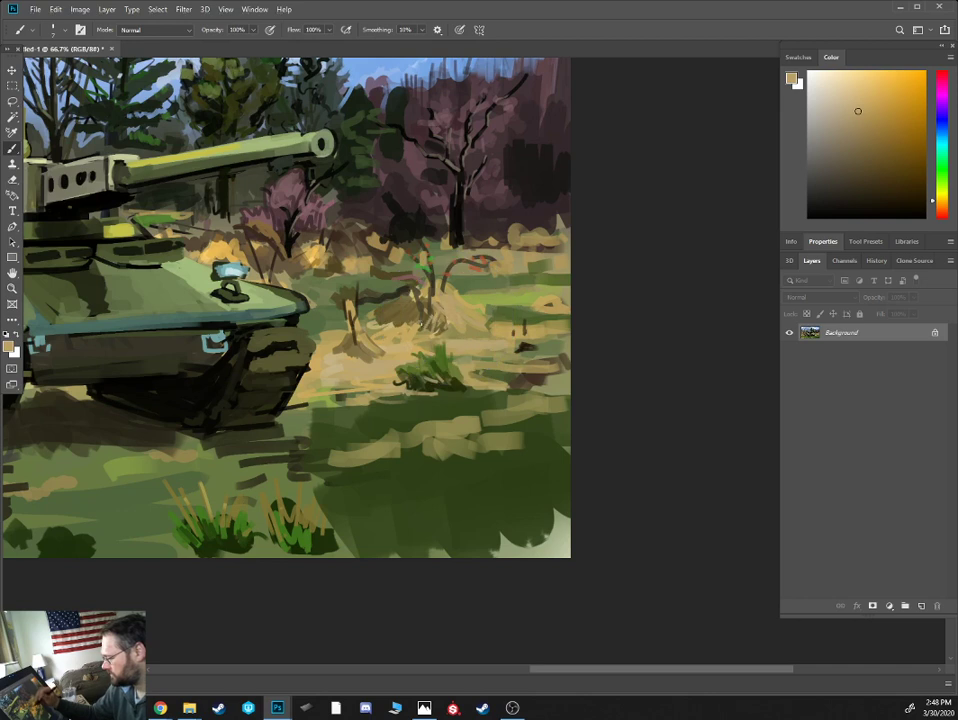
pyautogui.keyDown('alt'); pyautogui.click(370, 343); pyautogui.keyUp('alt')
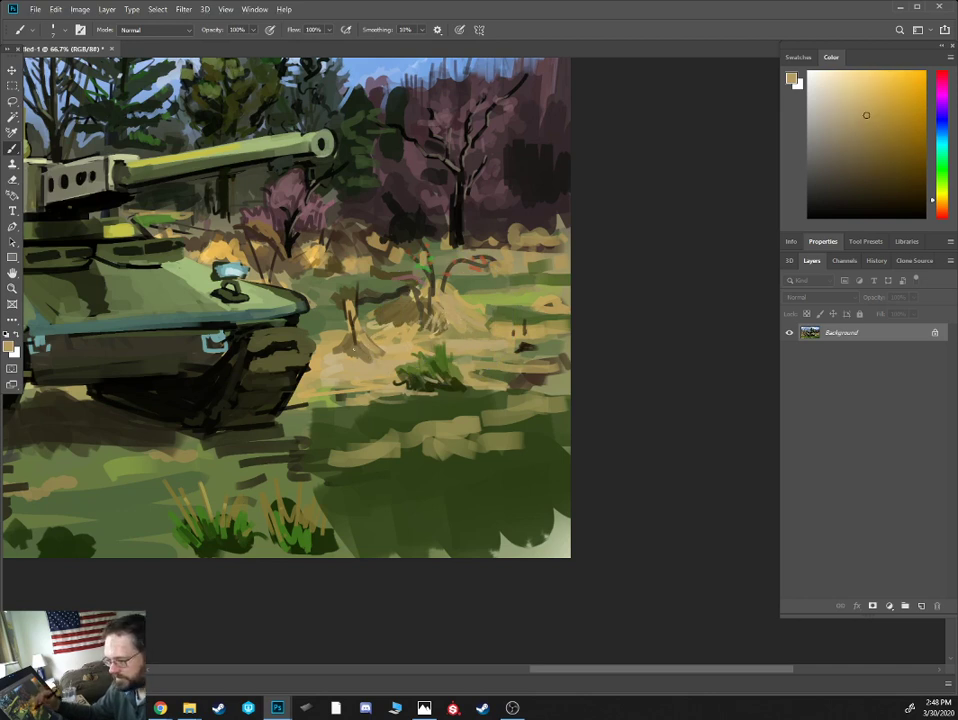
pyautogui.keyDown('alt'); pyautogui.click(370, 332); pyautogui.keyUp('alt')
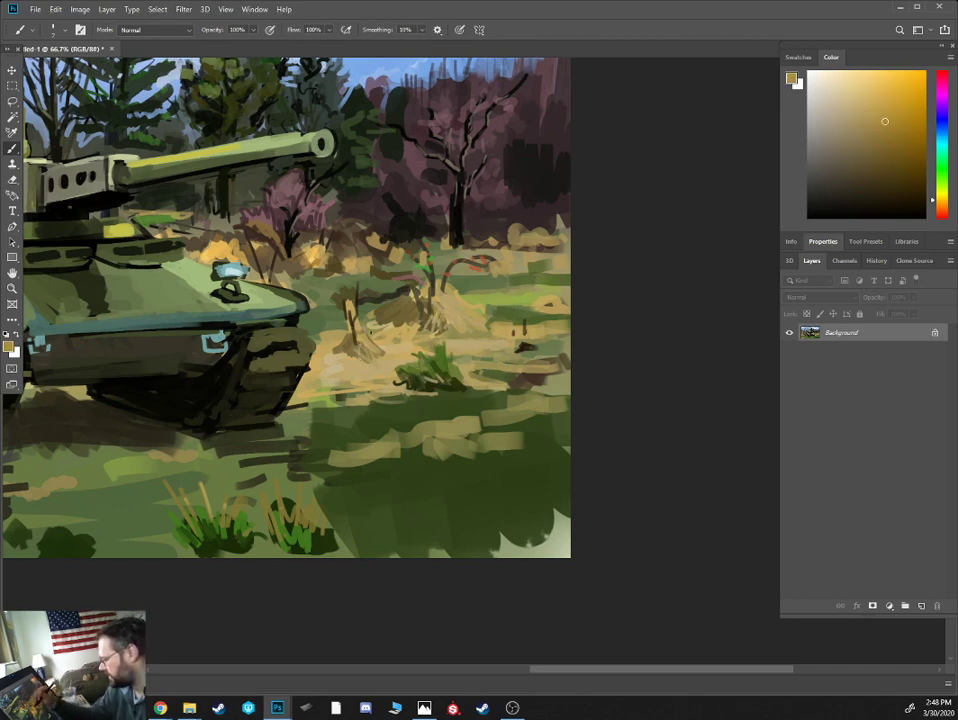
# - Paint pale cream blades over the dry shrubs, and detail the small far-right clump in cream, dark brown and khaki
pyautogui.click(853, 82)
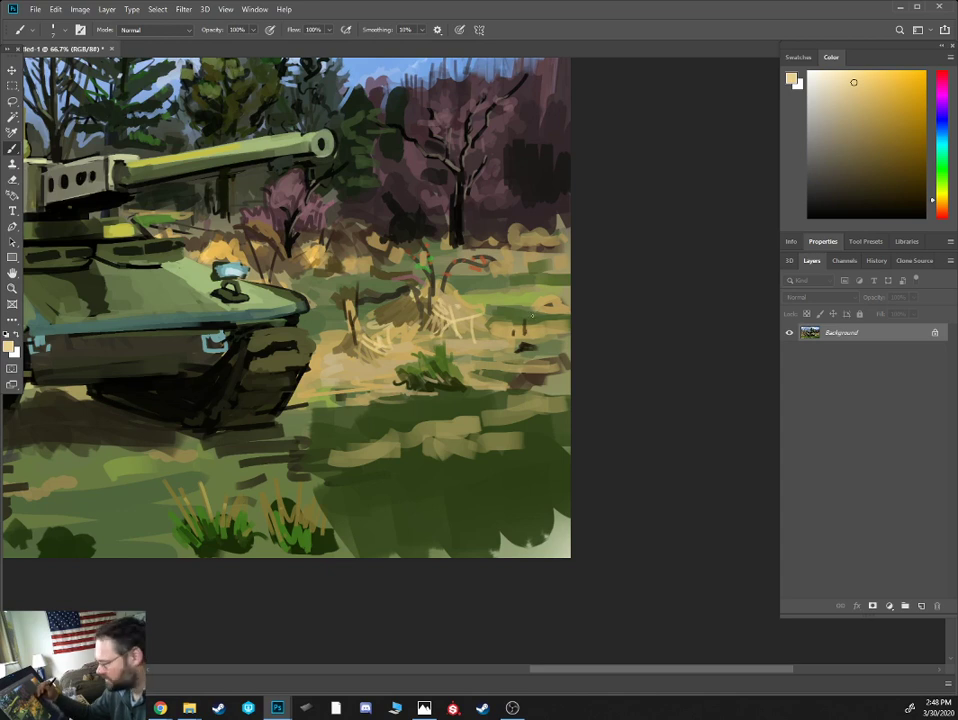
pyautogui.moveTo(547, 334); pyautogui.dragTo(538, 320)
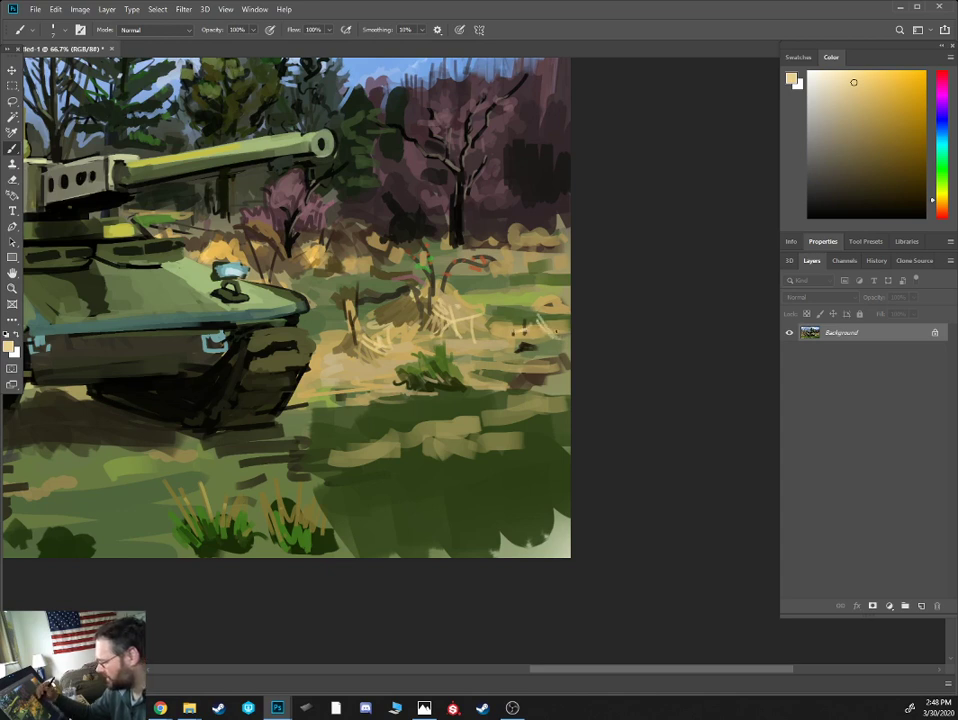
pyautogui.keyDown('alt'); pyautogui.click(543, 377); pyautogui.keyUp('alt')
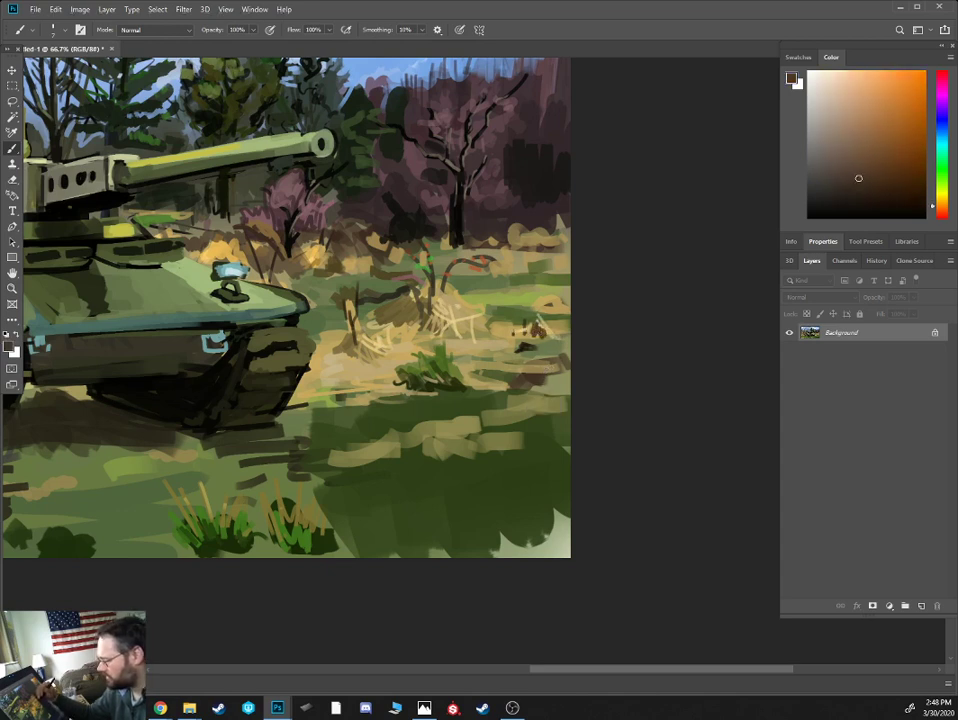
pyautogui.keyDown('alt'); pyautogui.click(545, 327); pyautogui.keyUp('alt')
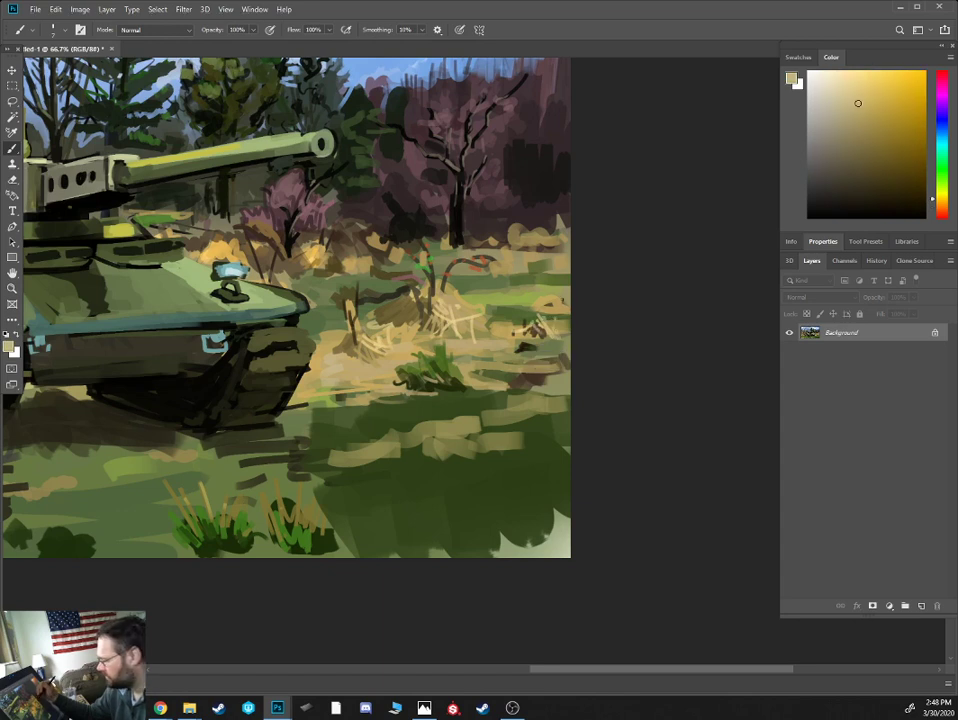
# - Break up the bright lawn strip at the right edge and the khaki foreground patches with sampled green and khaki tones
pyautogui.keyDown('alt'); pyautogui.click(556, 297); pyautogui.keyUp('alt')
pyautogui.keyDown('alt'); pyautogui.click(518, 284); pyautogui.keyUp('alt')
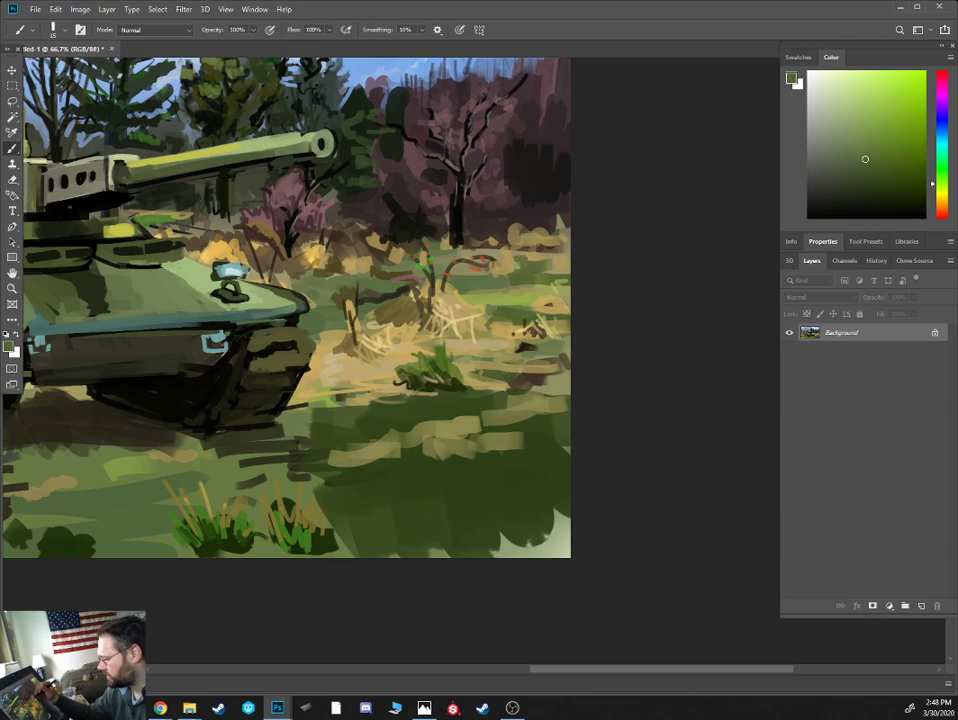
pyautogui.keyDown('alt'); pyautogui.click(458, 438); pyautogui.keyUp('alt')
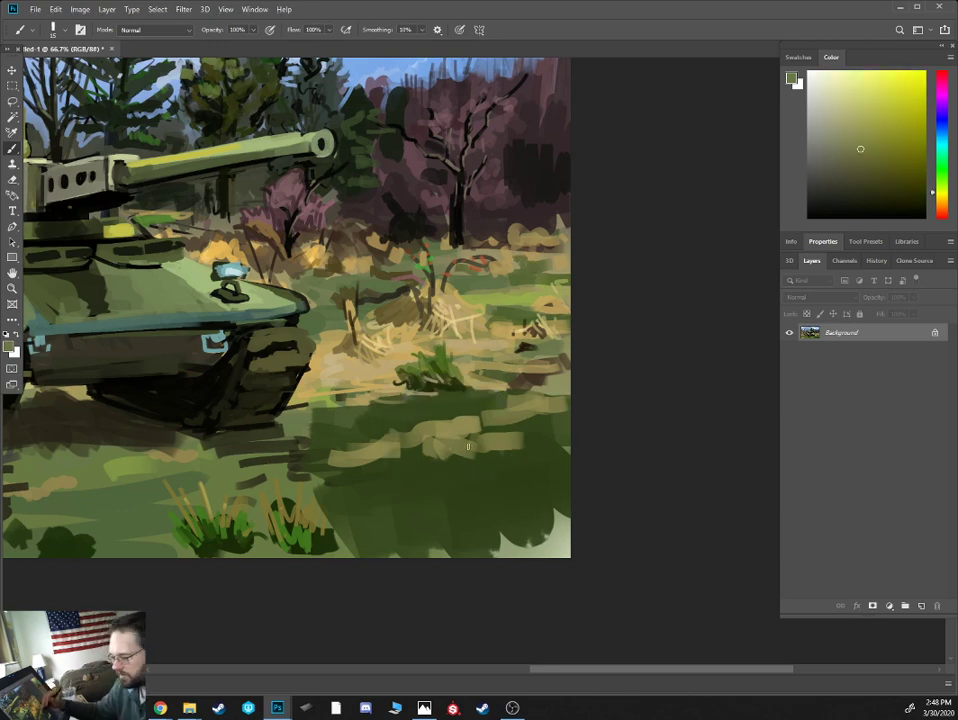
pyautogui.keyDown('alt'); pyautogui.click(433, 430); pyautogui.keyUp('alt')
pyautogui.moveTo(419, 413)
pyautogui.mouseDown()
pyautogui.moveTo(430, 426)
pyautogui.moveTo(443, 418)
pyautogui.moveTo(394, 424)
pyautogui.mouseUp()
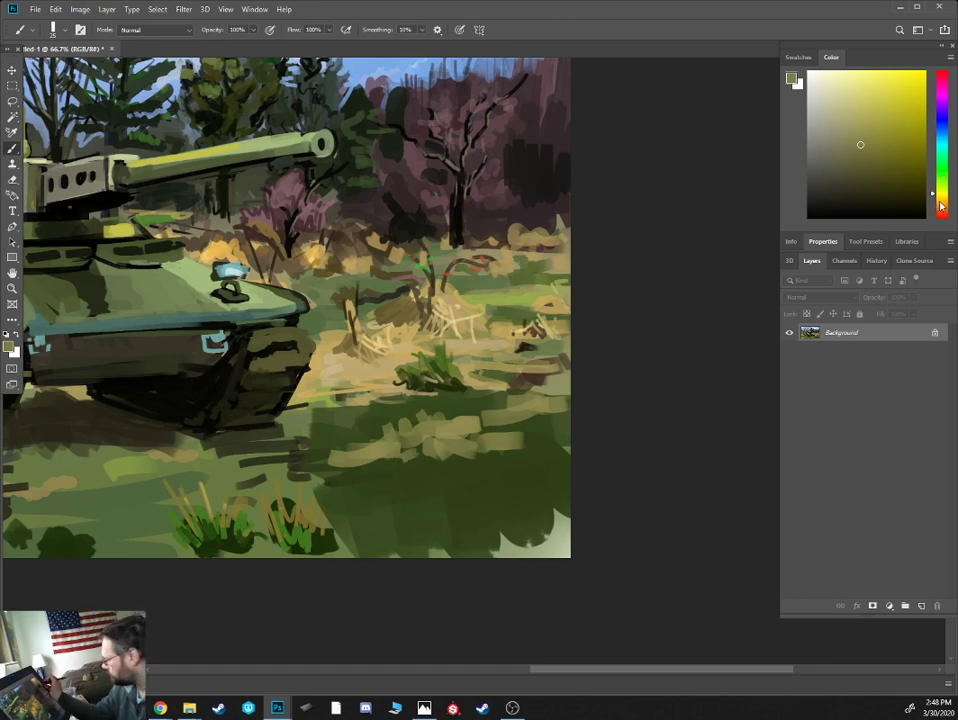
# - Choose orange-brown and lighter tan tones and dab small leaf-like spots on the dark ground below the green tuft
pyautogui.click(941, 205)
pyautogui.click(886, 142)
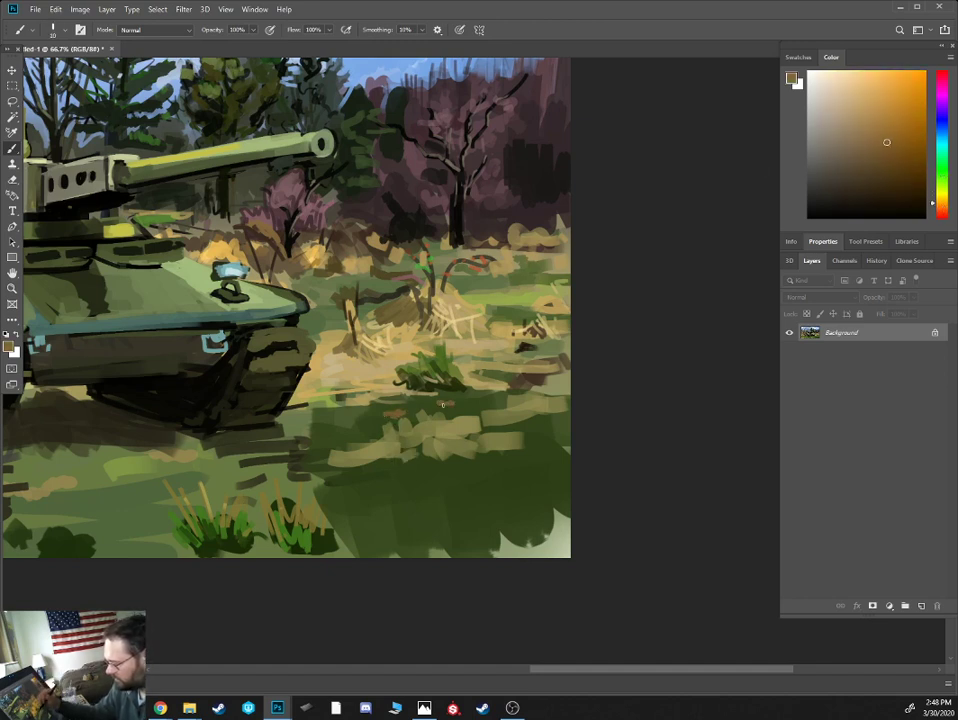
pyautogui.click(851, 116)
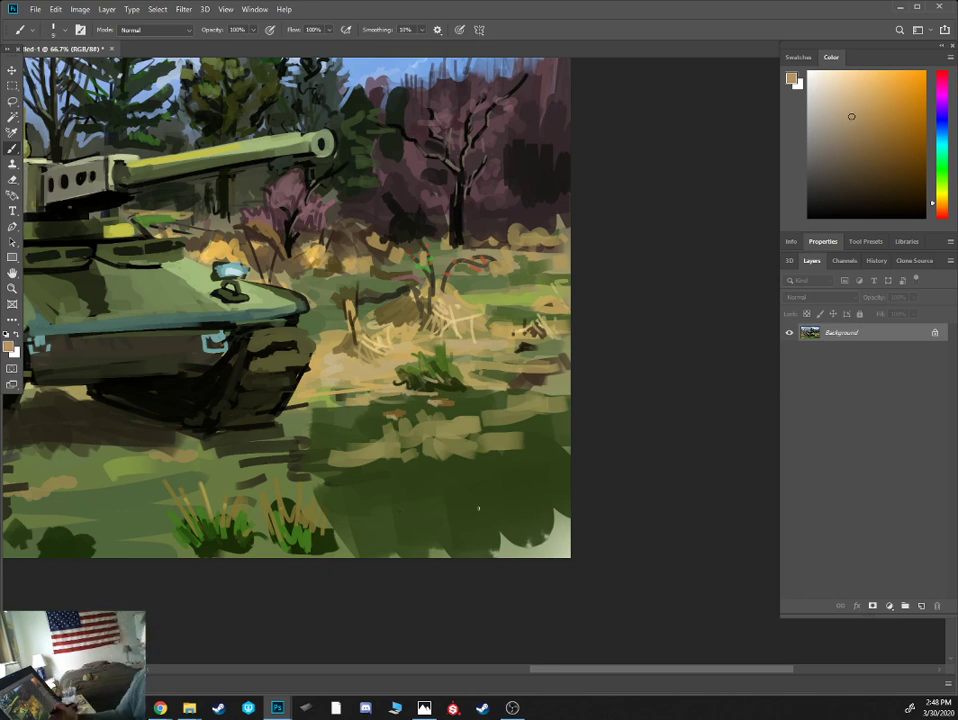
# - Paint a khaki patch low on the dark green ground, right of the grass tufts, with a size 20 brush
pyautogui.press('Alt_R')
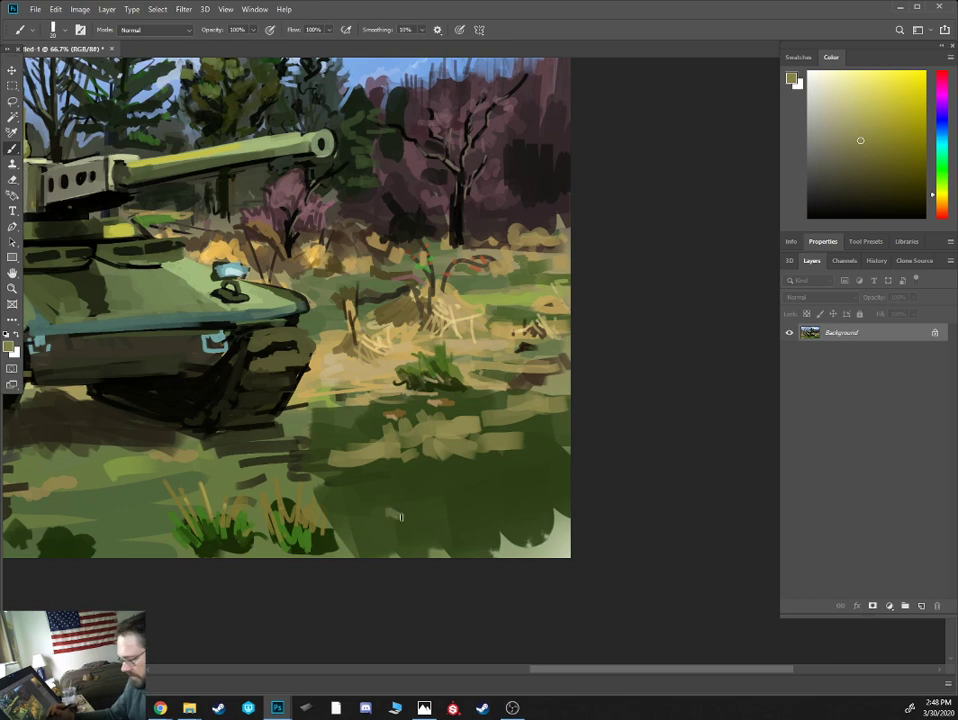
pyautogui.moveTo(401, 517)
pyautogui.mouseDown()
pyautogui.moveTo(430, 515)
pyautogui.moveTo(367, 521)
pyautogui.moveTo(400, 520)
pyautogui.mouseUp()
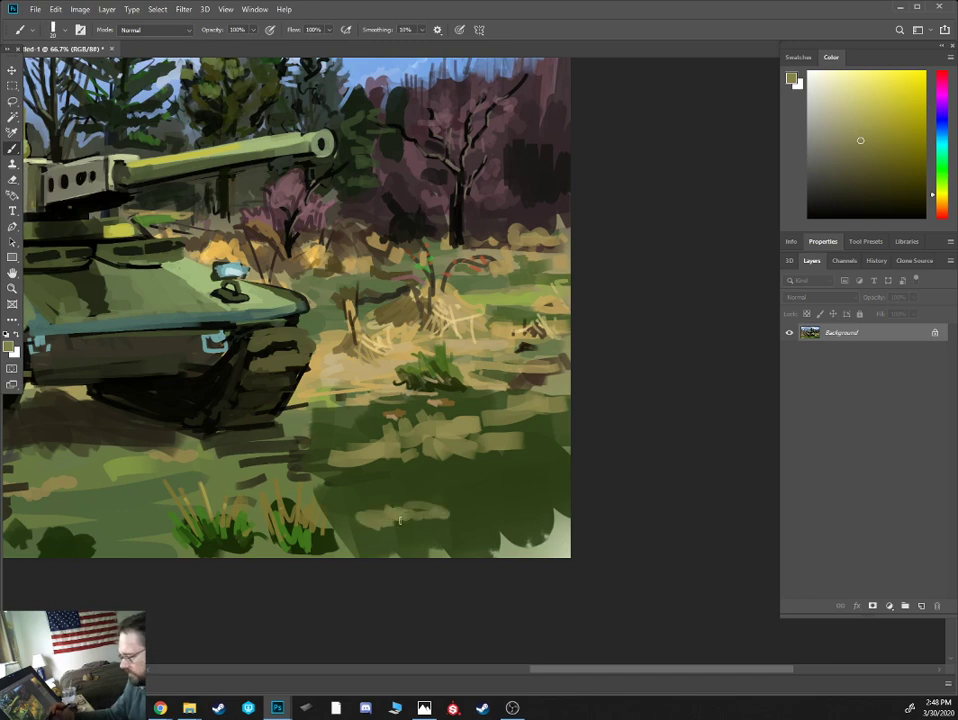
# - Cover the pale lower-right corner of the canvas with sampled dark green, using a size 35 brush
pyautogui.keyDown('alt'); pyautogui.click(468, 506); pyautogui.keyUp('alt')
pyautogui.press(']')
pyautogui.press(']')
pyautogui.press(']')
pyautogui.moveTo(490, 528)
pyautogui.mouseDown()
pyautogui.moveTo(516, 572)
pyautogui.moveTo(545, 505)
pyautogui.moveTo(568, 469)
pyautogui.mouseUp()
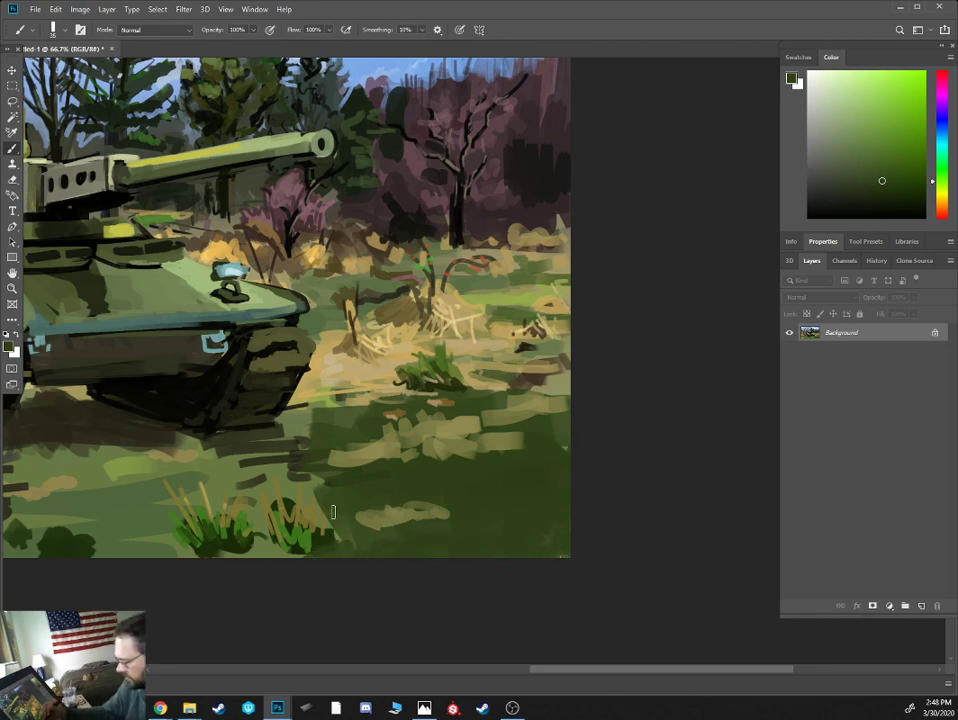
# - Rework the foreground grass tuft beside the dark ground with sampled dark, mid and olive greens, reducing the brush to size 15
pyautogui.keyDown('alt'); pyautogui.click(304, 545); pyautogui.keyUp('alt')
pyautogui.keyDown('alt'); pyautogui.click(283, 535); pyautogui.keyUp('alt')
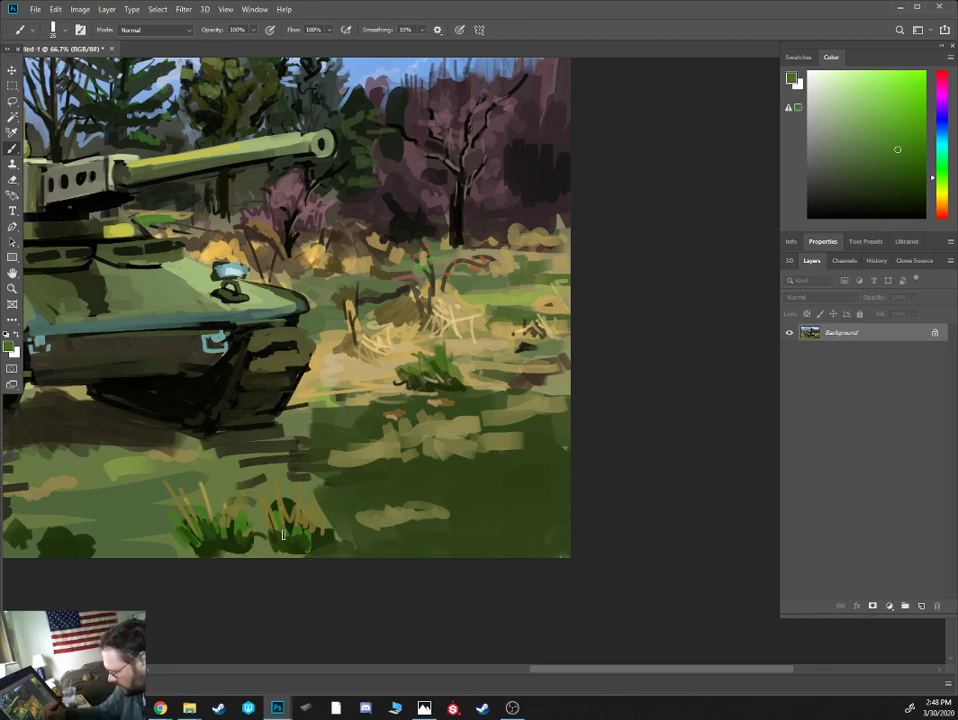
pyautogui.keyDown('alt'); pyautogui.click(298, 506); pyautogui.keyUp('alt')
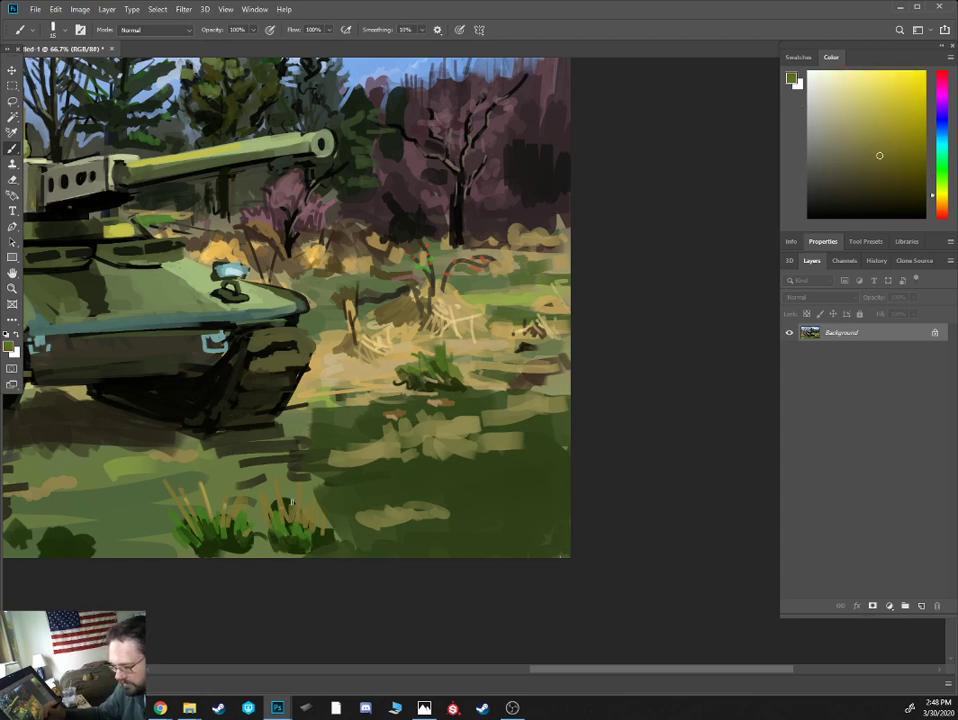
pyautogui.keyDown('alt'); pyautogui.click(290, 477); pyautogui.keyUp('alt')
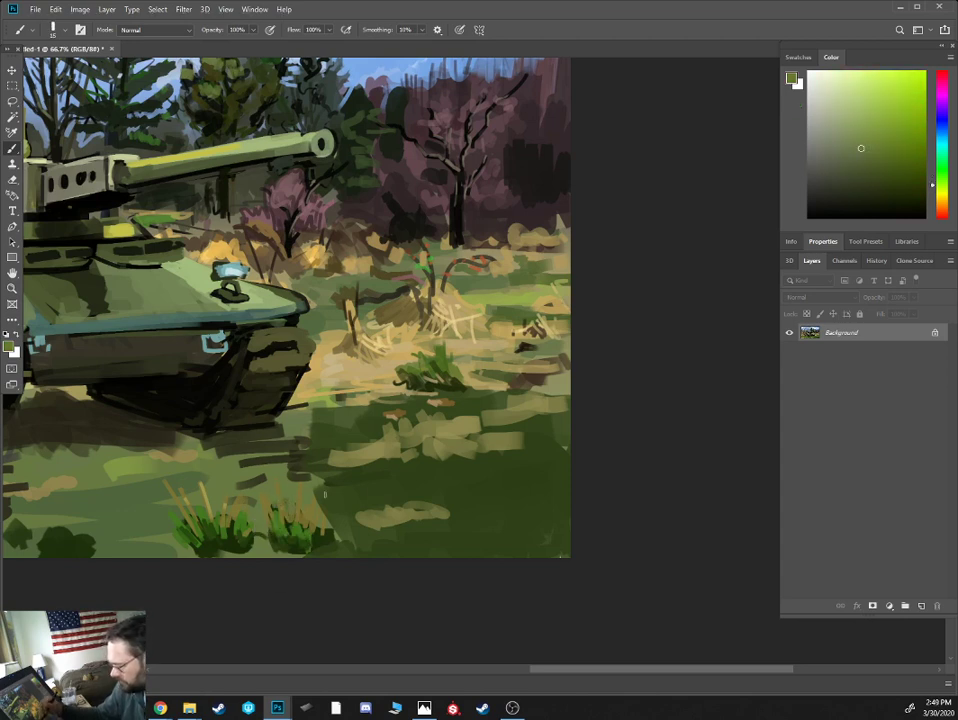
# - Break up the lawn above and around the foreground tufts with sampled dark green strokes at brush sizes 20 to 25
pyautogui.keyDown('alt'); pyautogui.click(248, 367); pyautogui.keyUp('alt')
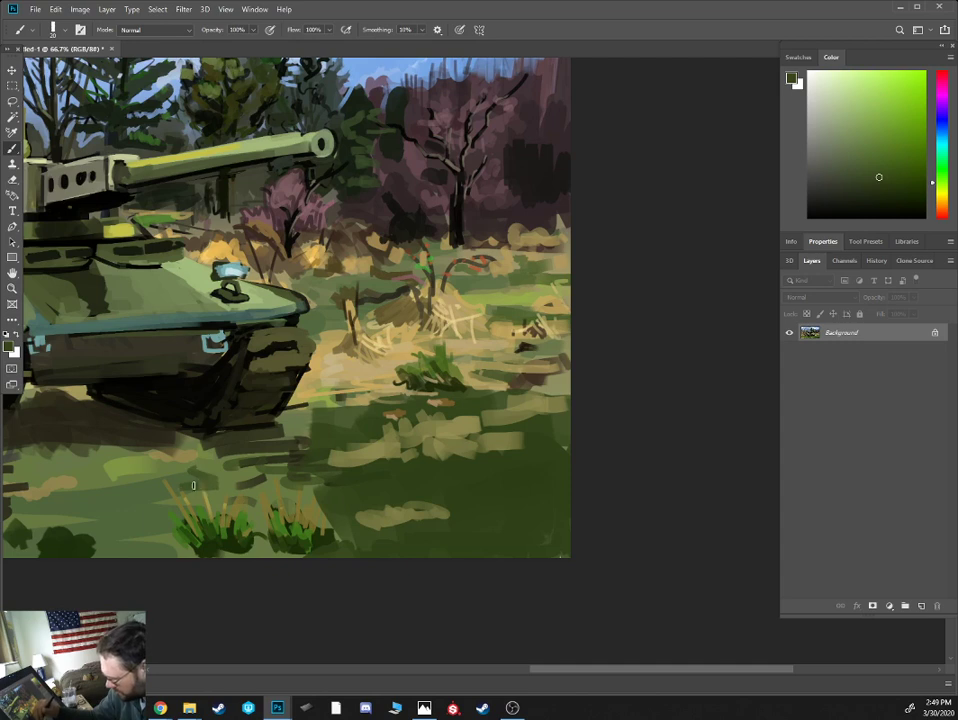
pyautogui.moveTo(216, 495)
pyautogui.mouseDown()
pyautogui.moveTo(213, 510)
pyautogui.moveTo(184, 477)
pyautogui.moveTo(194, 506)
pyautogui.moveTo(158, 477)
pyautogui.mouseUp()
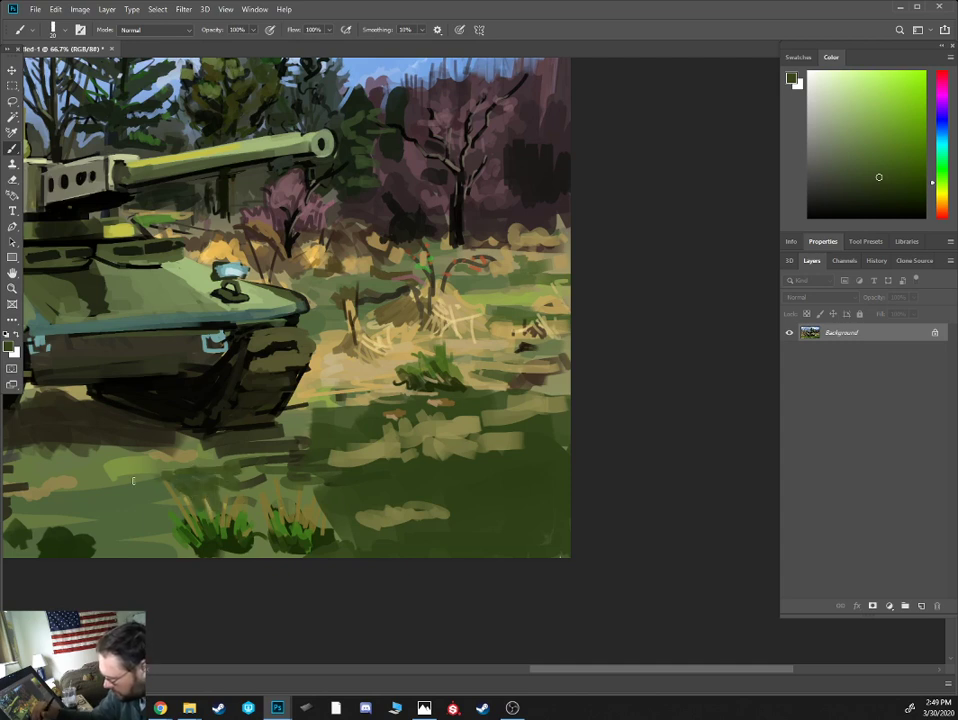
pyautogui.keyDown('alt'); pyautogui.click(166, 469); pyautogui.keyUp('alt')
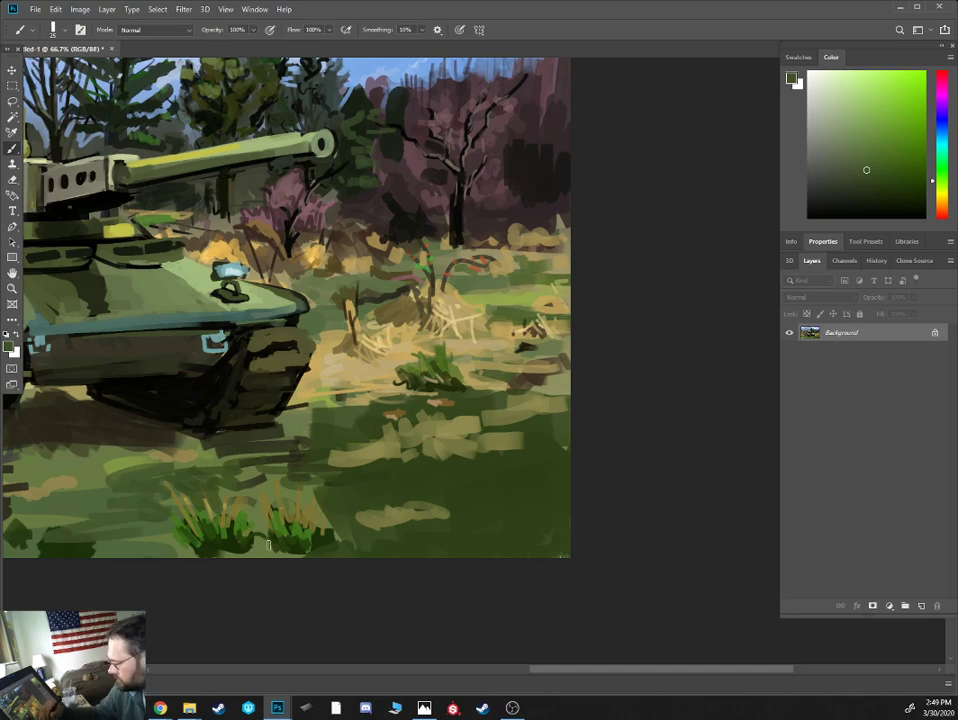
# - Build up the grass tuft in front of the near track with dark green and thin olive-yellow blades
pyautogui.hotkey('ctrl', '-')
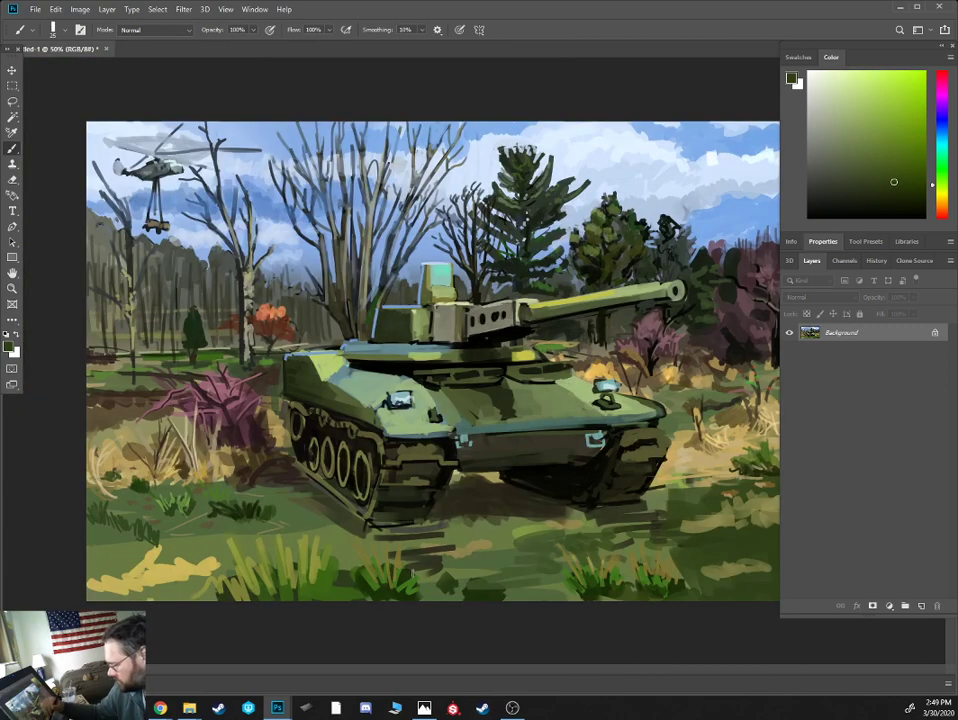
pyautogui.keyDown('alt'); pyautogui.click(385, 590); pyautogui.keyUp('alt')
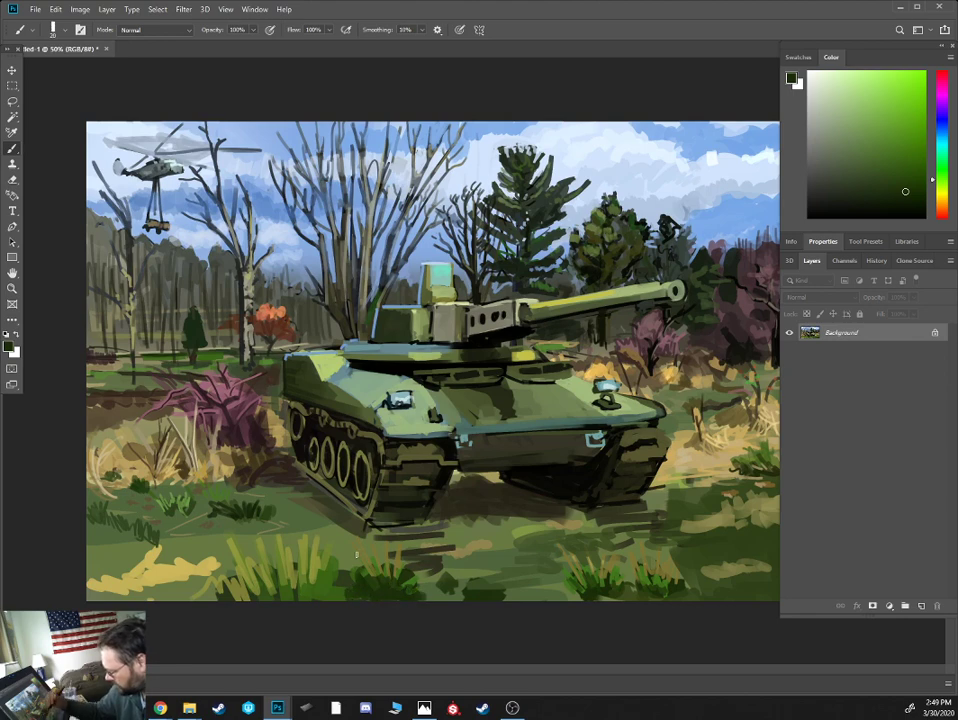
pyautogui.keyDown('alt'); pyautogui.click(372, 575); pyautogui.keyUp('alt')
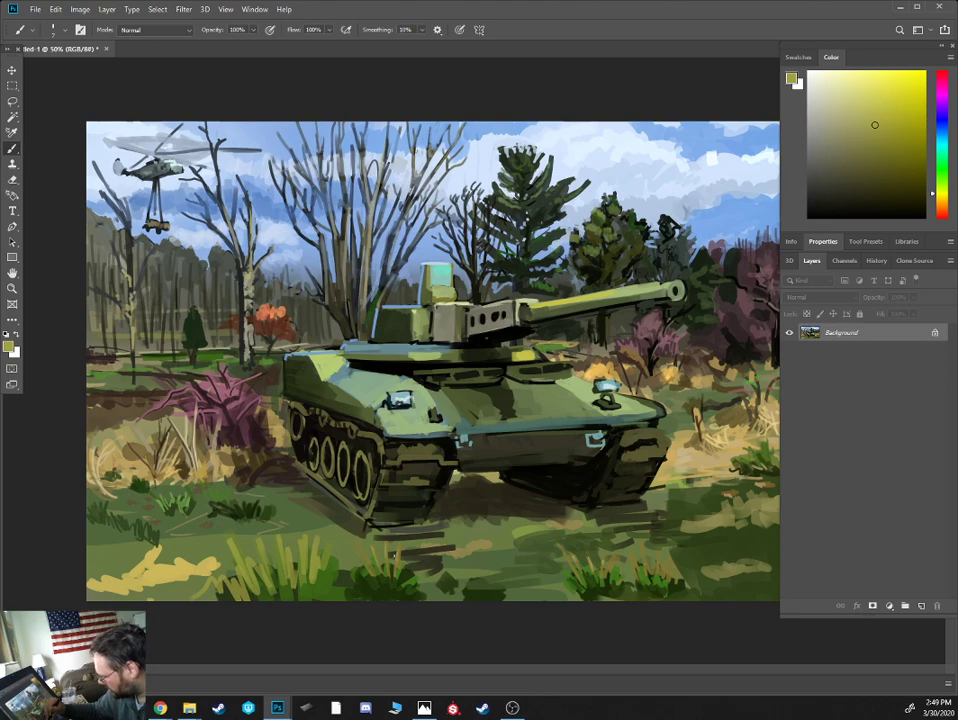
# - Sharpen the near track's lower edge and blend the ground beside it with sampled black, dark brown and grey-green tones
pyautogui.keyDown('alt'); pyautogui.click(383, 523); pyautogui.keyUp('alt')
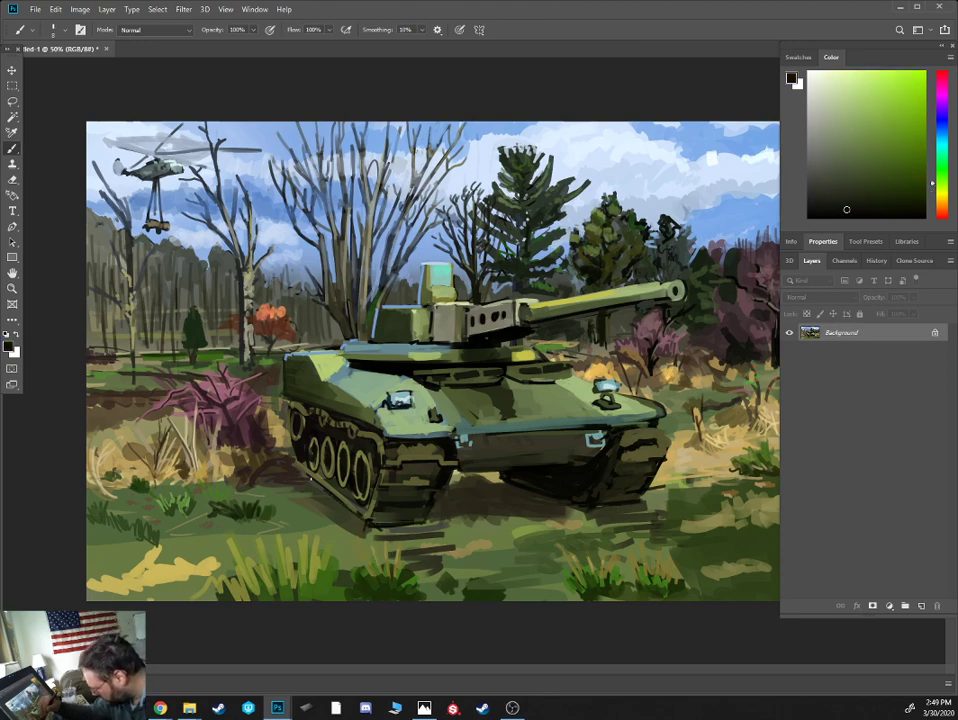
pyautogui.keyDown('alt'); pyautogui.click(358, 521); pyautogui.keyUp('alt')
pyautogui.keyDown('alt'); pyautogui.click(220, 356); pyautogui.keyUp('alt')
pyautogui.hotkey('alt', '[')
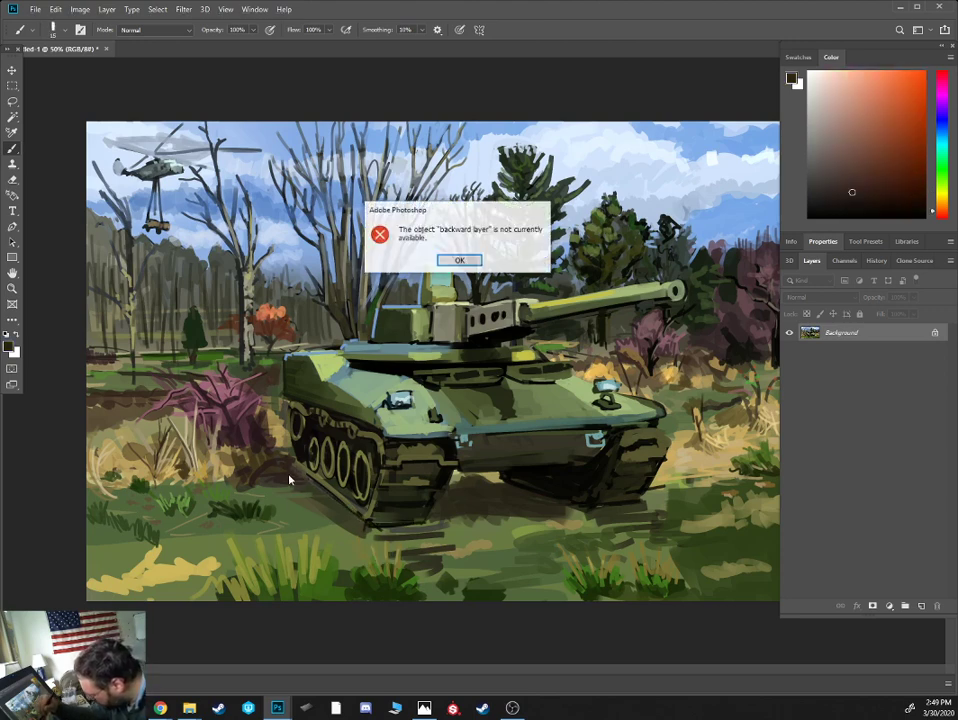
pyautogui.press('Return')
pyautogui.keyDown('alt'); pyautogui.click(300, 510); pyautogui.keyUp('alt')
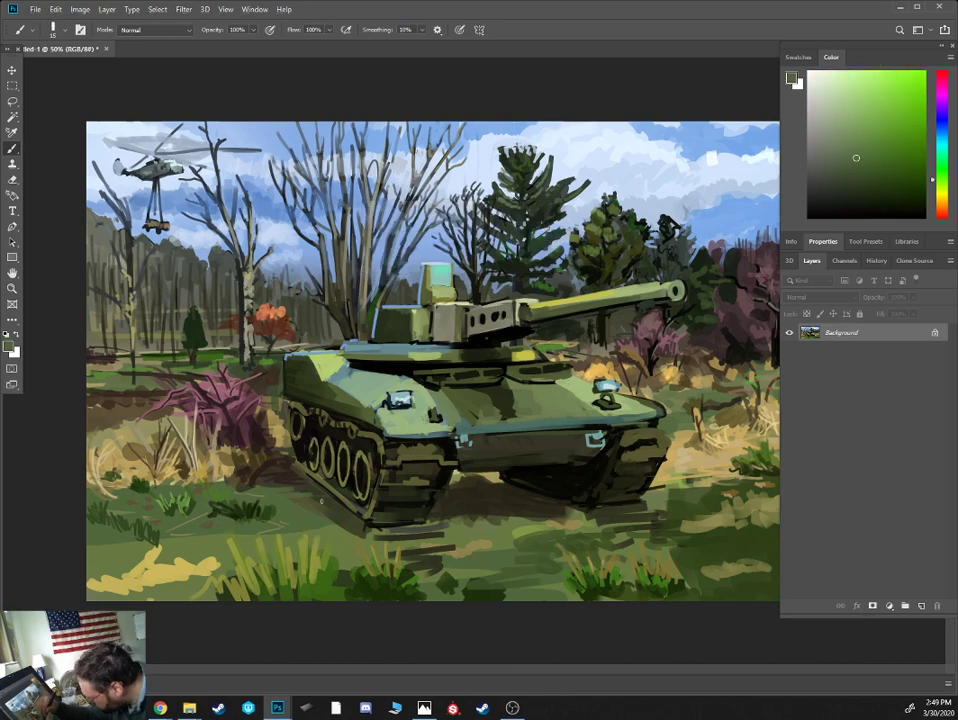
pyautogui.keyDown('alt'); pyautogui.click(302, 478); pyautogui.keyUp('alt')
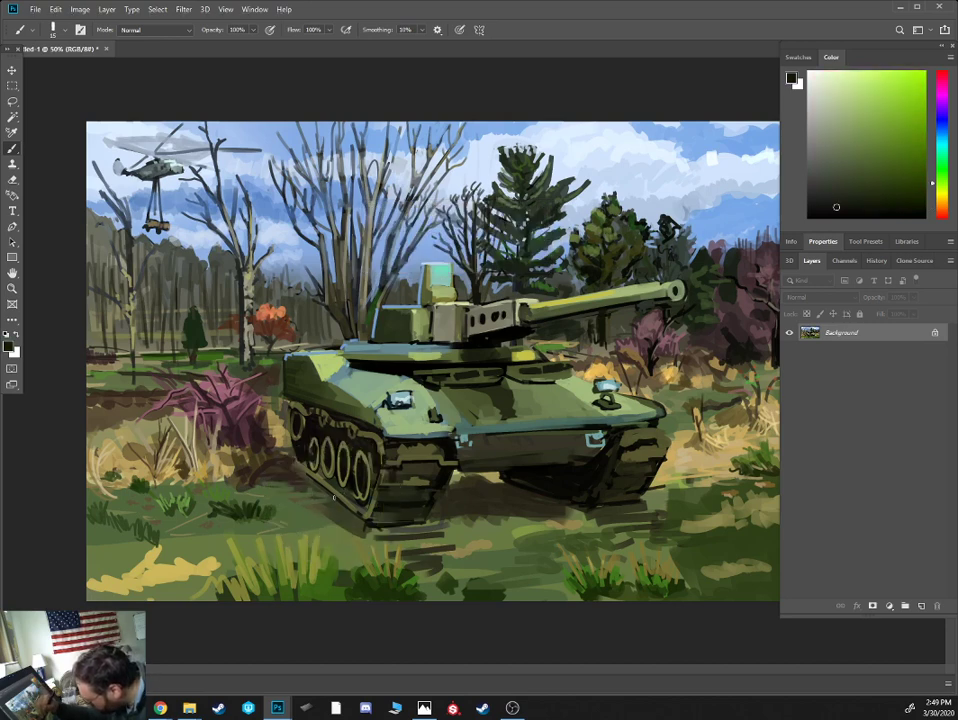
# - Darken the lower run of the near track below the road wheels with sampled dark olive and a larger brush
pyautogui.keyDown('alt'); pyautogui.click(397, 491); pyautogui.keyUp('alt')
pyautogui.press(']')
pyautogui.press(']')
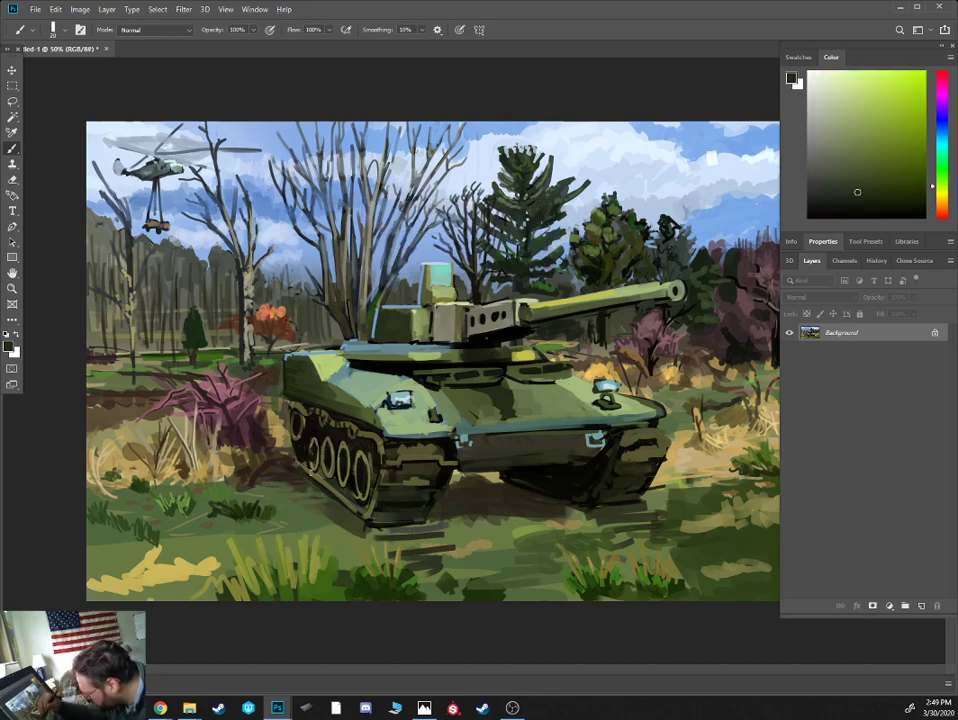
pyautogui.moveTo(298, 463); pyautogui.dragTo(355, 498)
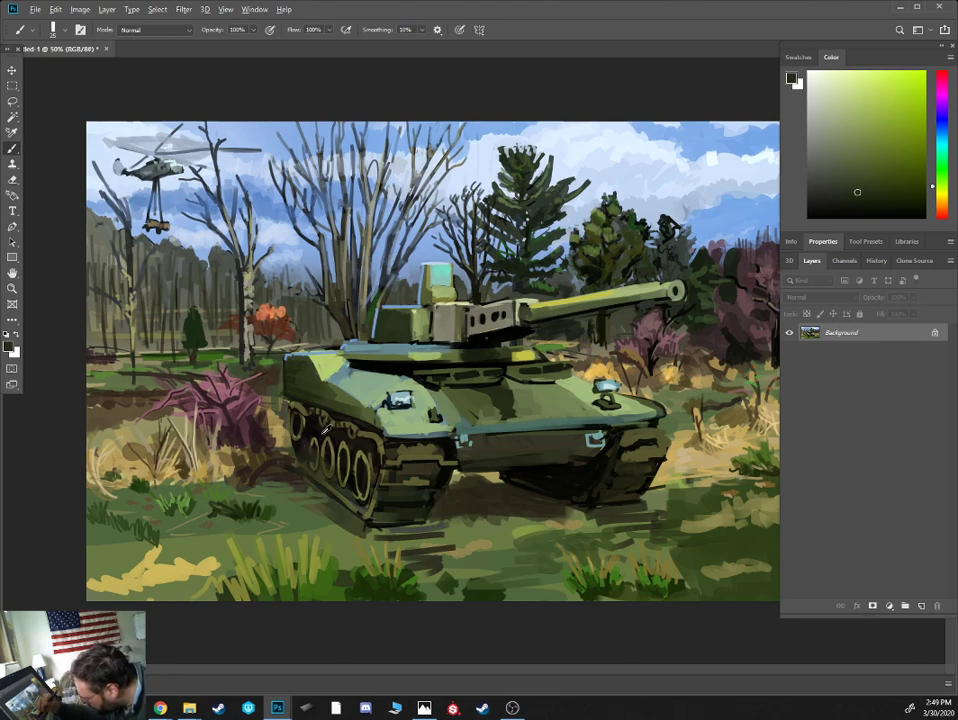
# - Redefine the near track's road wheels by alternating sampled grey-olive rim strokes with near-black gaps and hubs
pyautogui.keyDown('alt'); pyautogui.click(310, 455); pyautogui.keyUp('alt')
pyautogui.keyDown('alt'); pyautogui.click(237, 350); pyautogui.keyUp('alt')
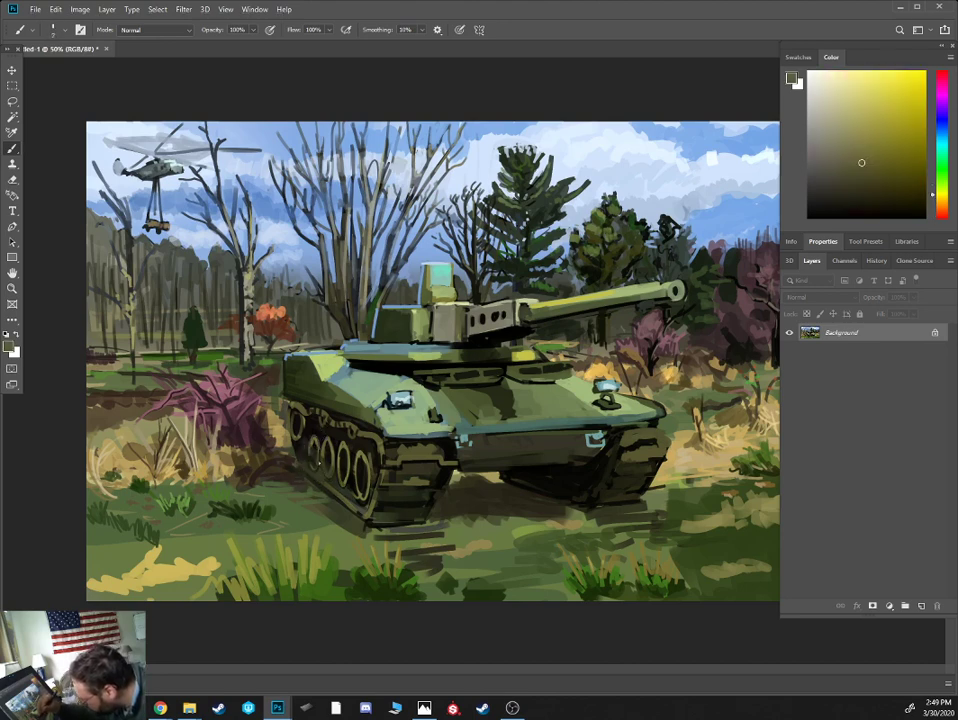
pyautogui.keyDown('alt'); pyautogui.click(326, 457); pyautogui.keyUp('alt')
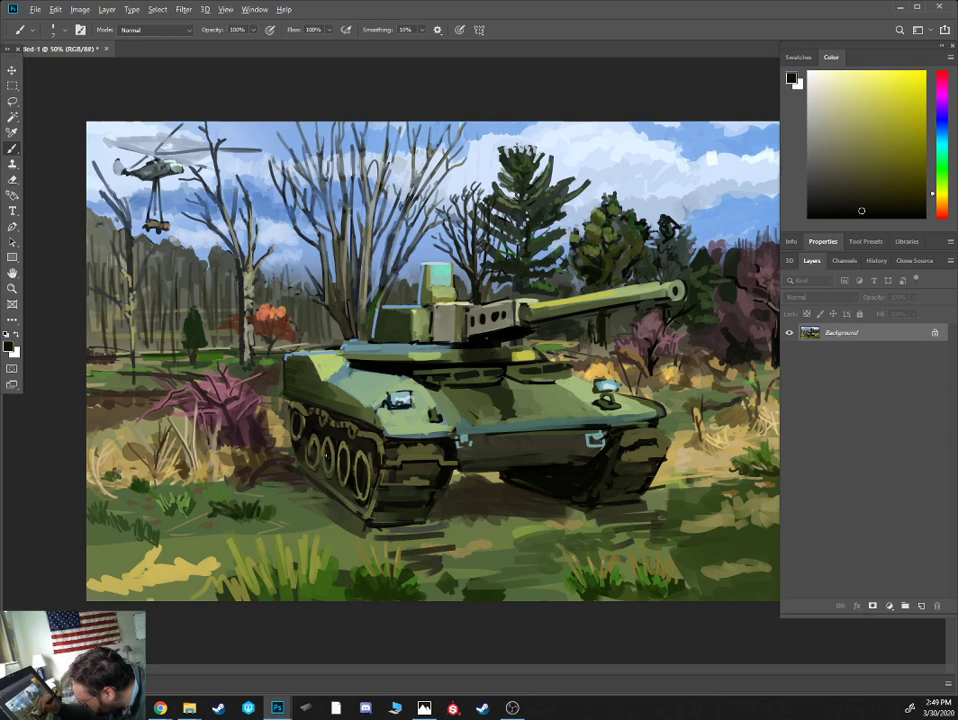
pyautogui.keyDown('alt'); pyautogui.click(244, 350); pyautogui.keyUp('alt')
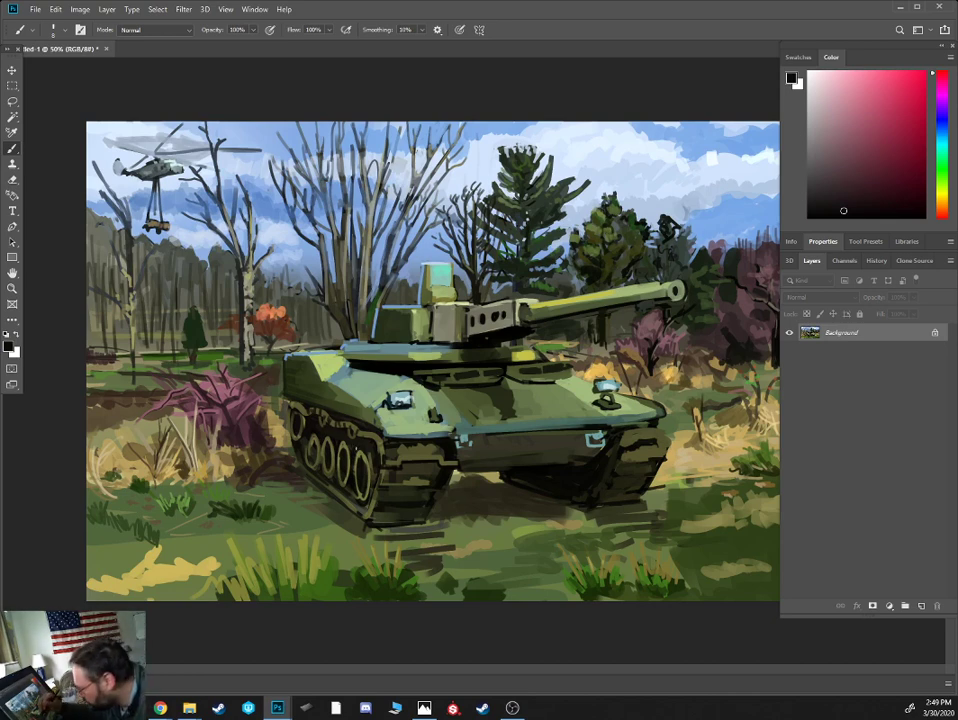
pyautogui.keyDown('alt'); pyautogui.click(256, 345); pyautogui.keyUp('alt')
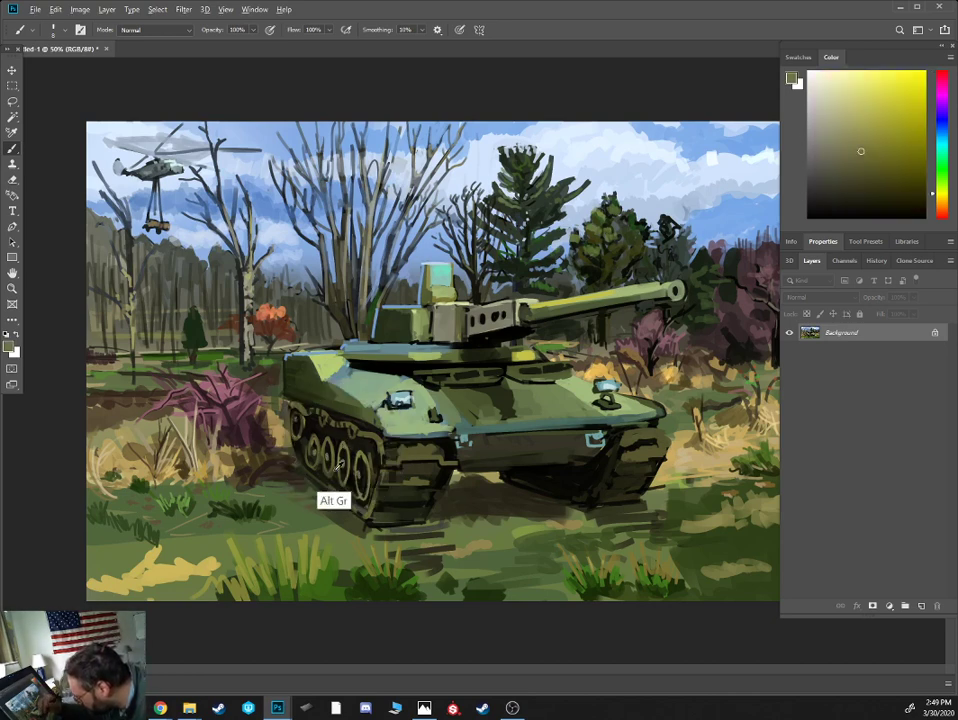
pyautogui.keyDown('alt'); pyautogui.click(248, 352); pyautogui.keyUp('alt')
pyautogui.keyDown('alt'); pyautogui.click(252, 335); pyautogui.keyUp('alt')
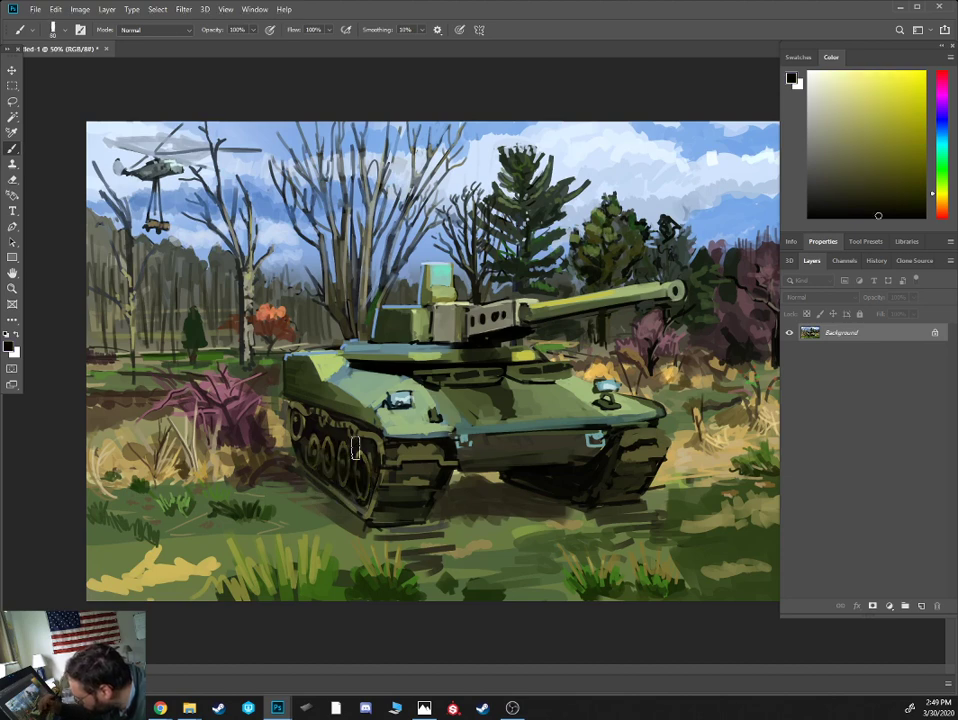
# - Set the brush opacity to 20% and enlarge the brush to size 100 for broad shading
pyautogui.hotkey('ctrl', '-')
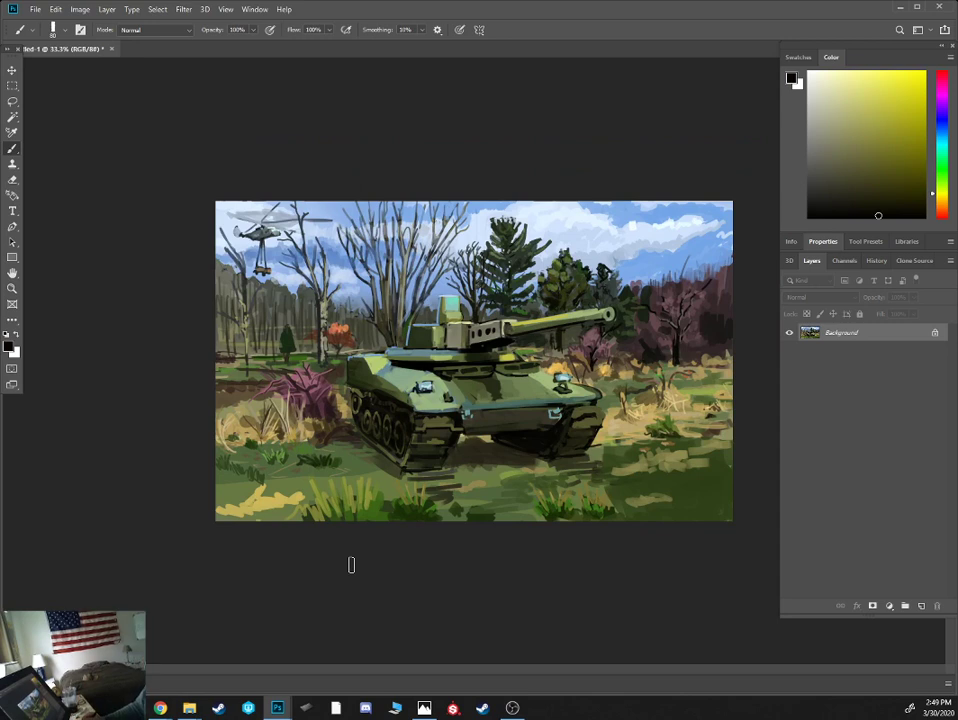
pyautogui.press('2')
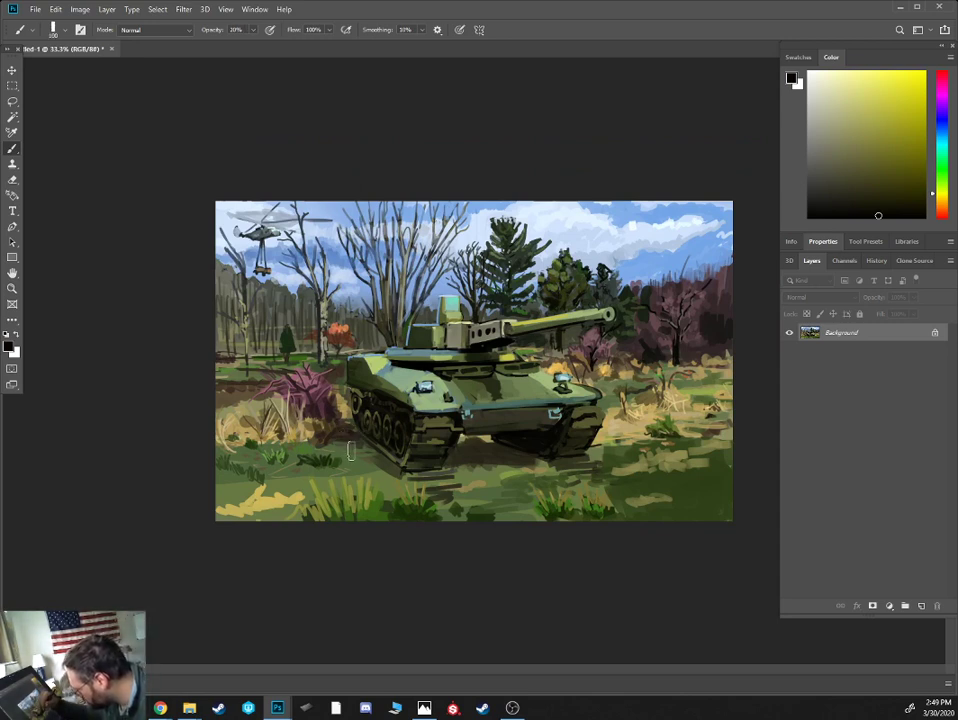
pyautogui.press('p')
pyautogui.moveTo(322, 436); pyautogui.dragTo(383, 476)
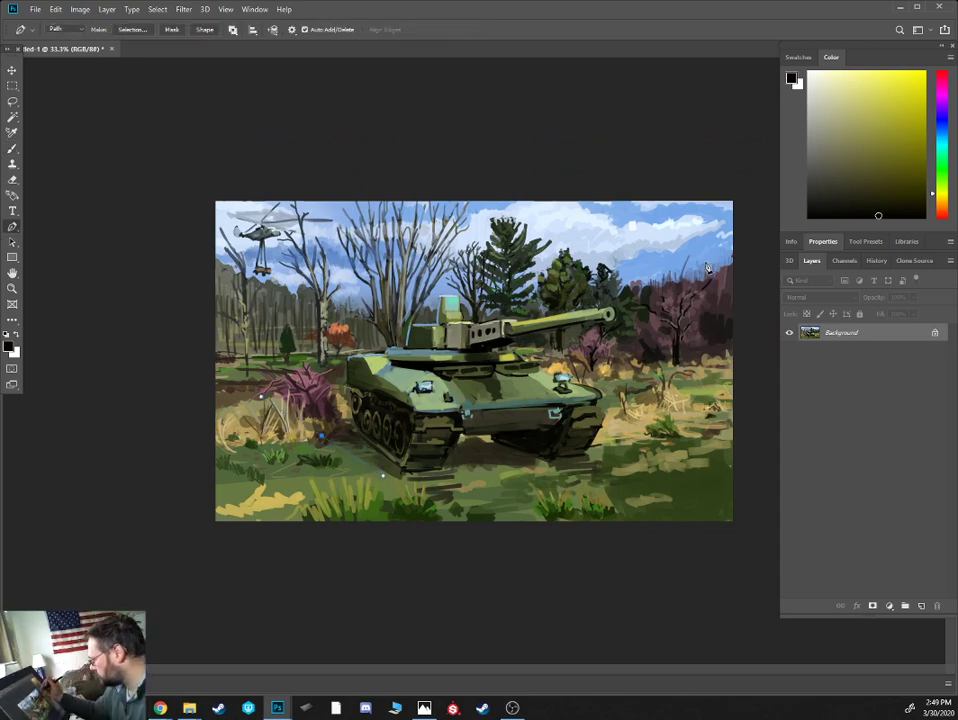
pyautogui.press('Escape')
pyautogui.press('b')
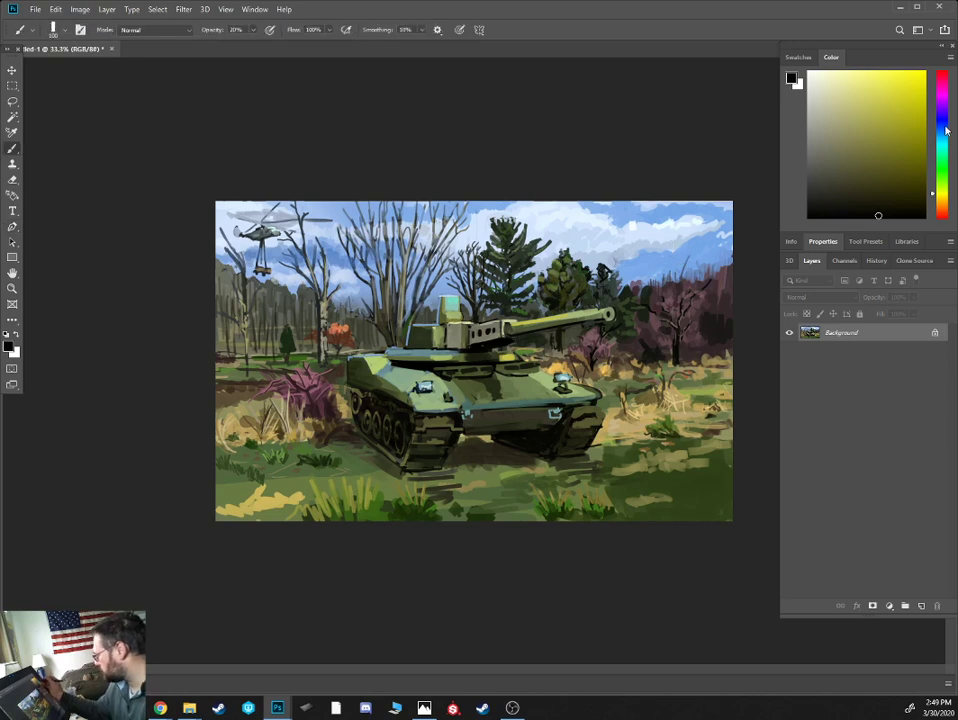
# - Choose a dark blue and glaze translucent shadows under the tank and over its tracks, raising the brush opacity to 43%
pyautogui.click(943, 120)
pyautogui.click(877, 193)
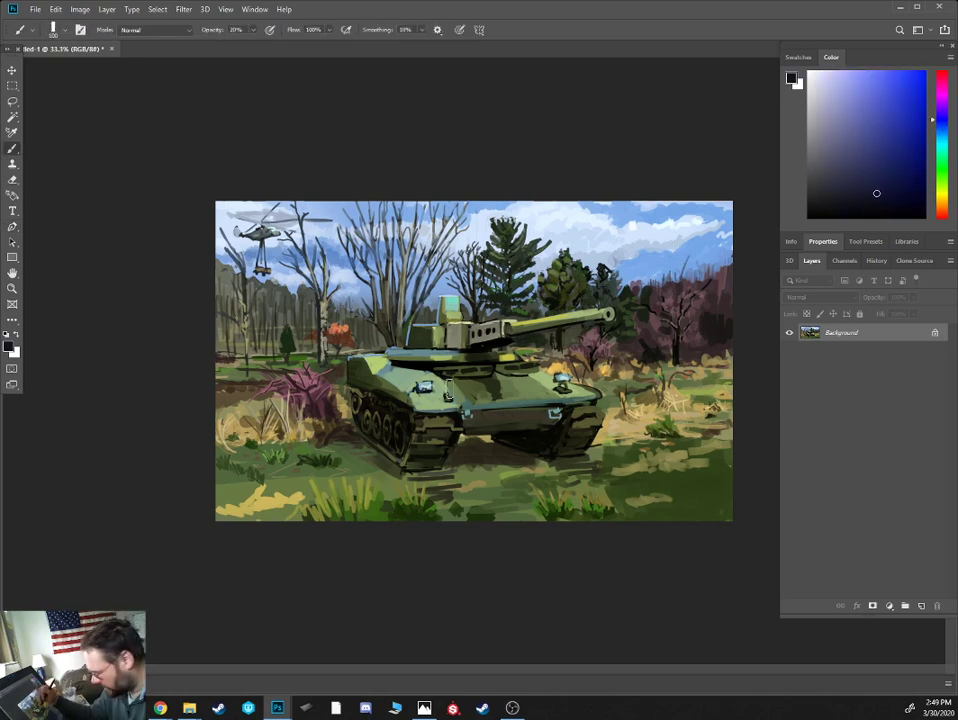
pyautogui.press(']')
pyautogui.press('4')
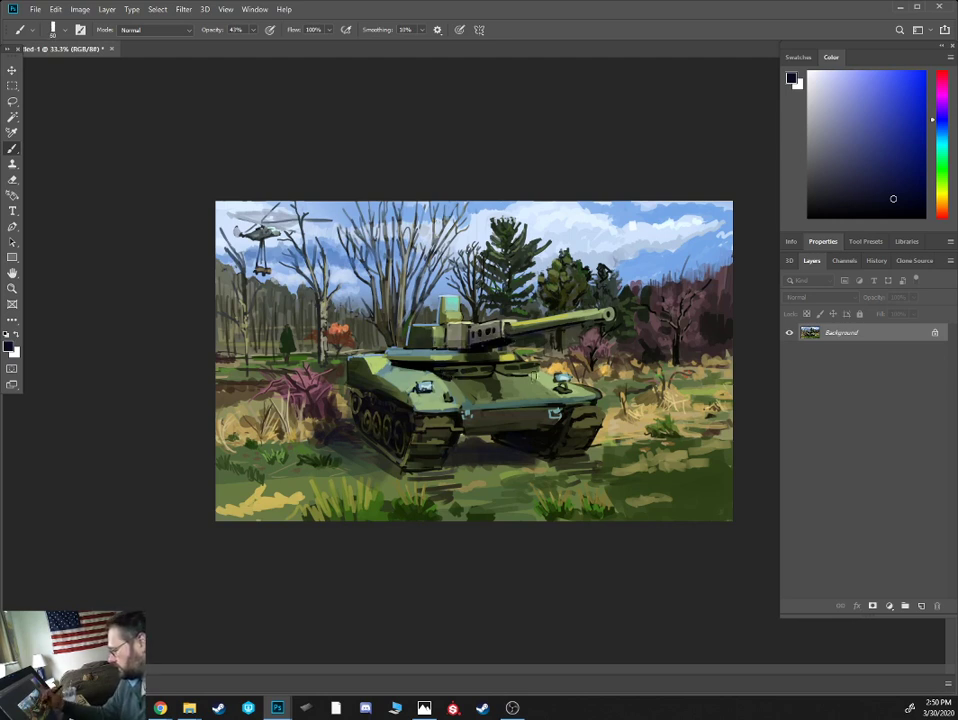
# - Paint olive-yellow highlights on the tank's upper hull, and glaze golden yellow over it with the brush in Screen mode at 33% opacity
pyautogui.moveTo(948, 184); pyautogui.dragTo(949, 191)
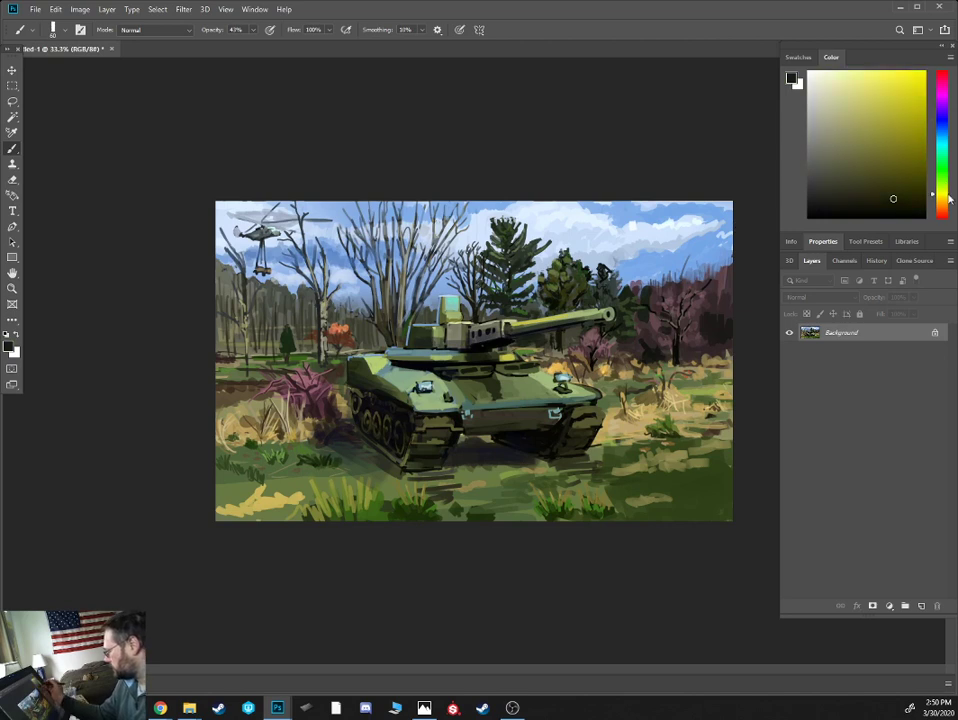
pyautogui.click(889, 128)
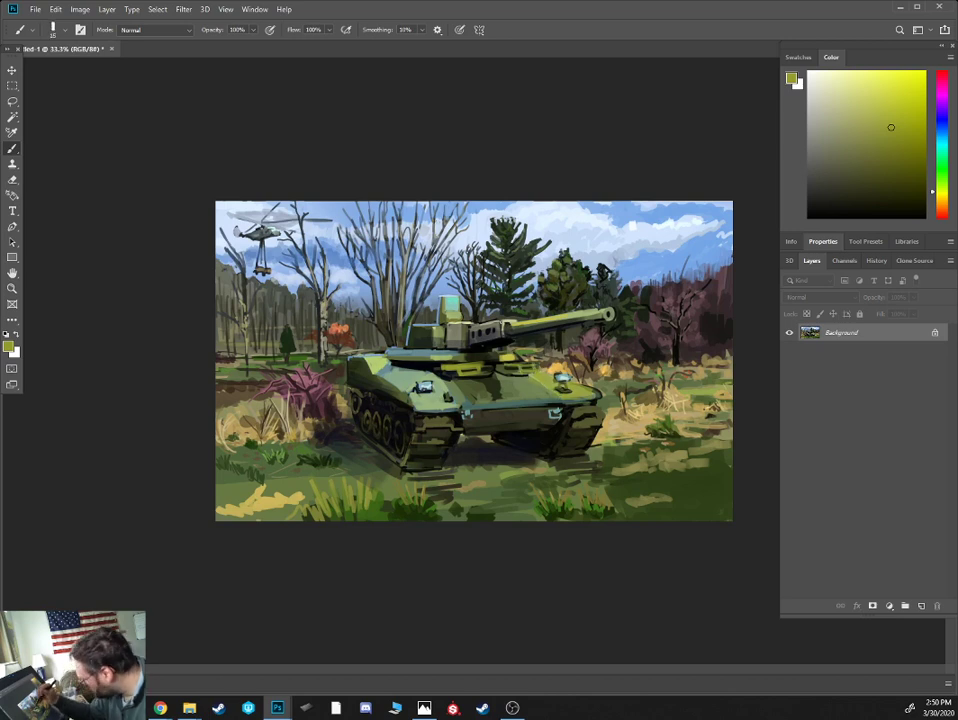
pyautogui.click(155, 29)
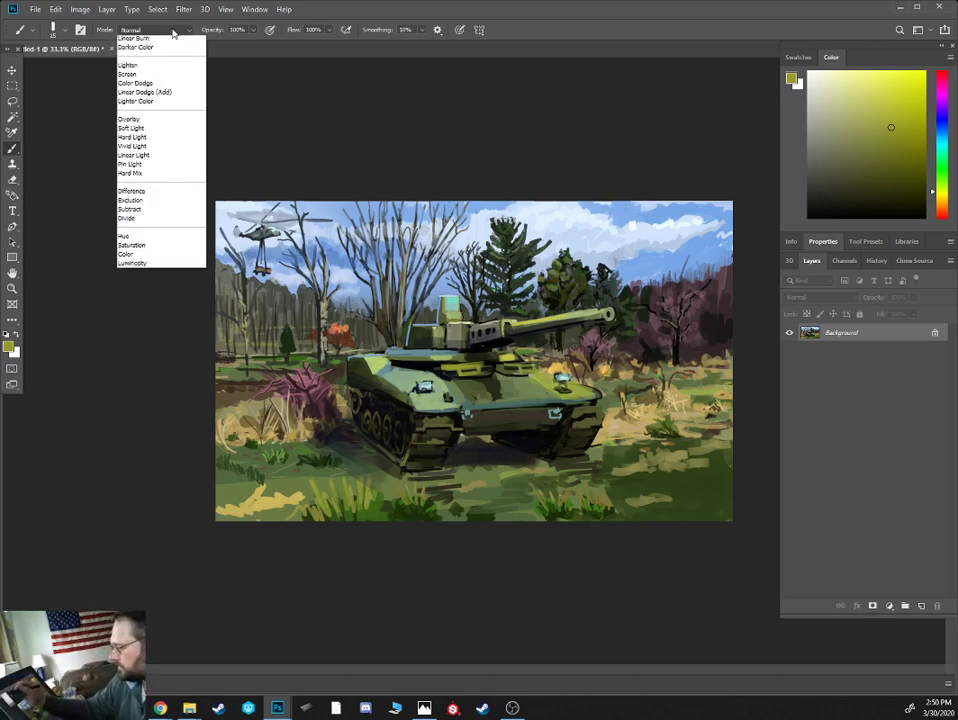
pyautogui.click(160, 149)
pyautogui.click(943, 201)
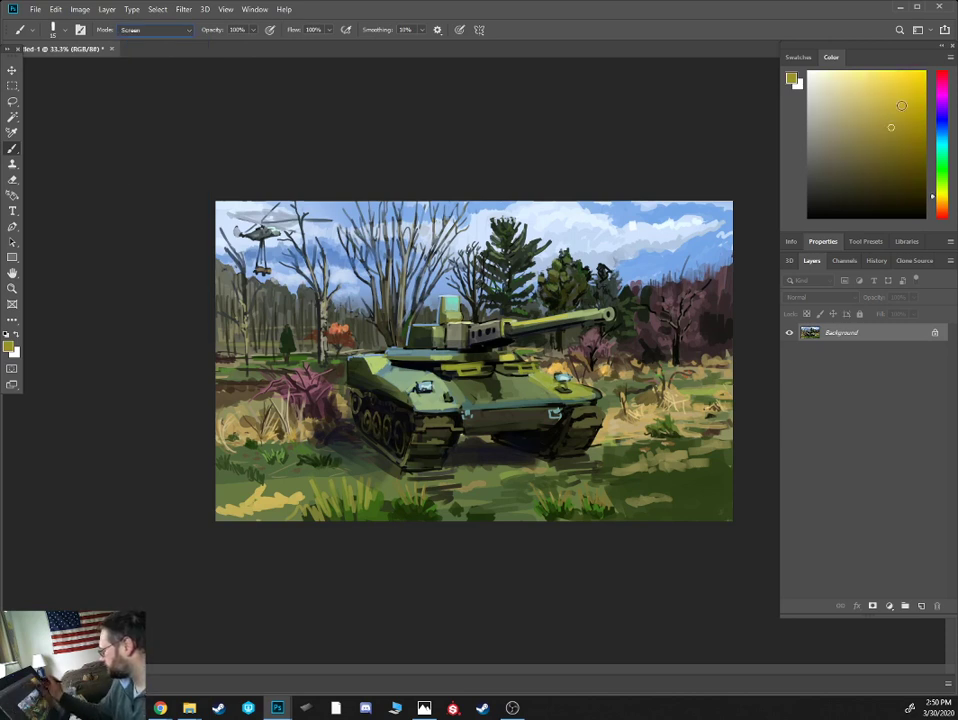
pyautogui.click(904, 110)
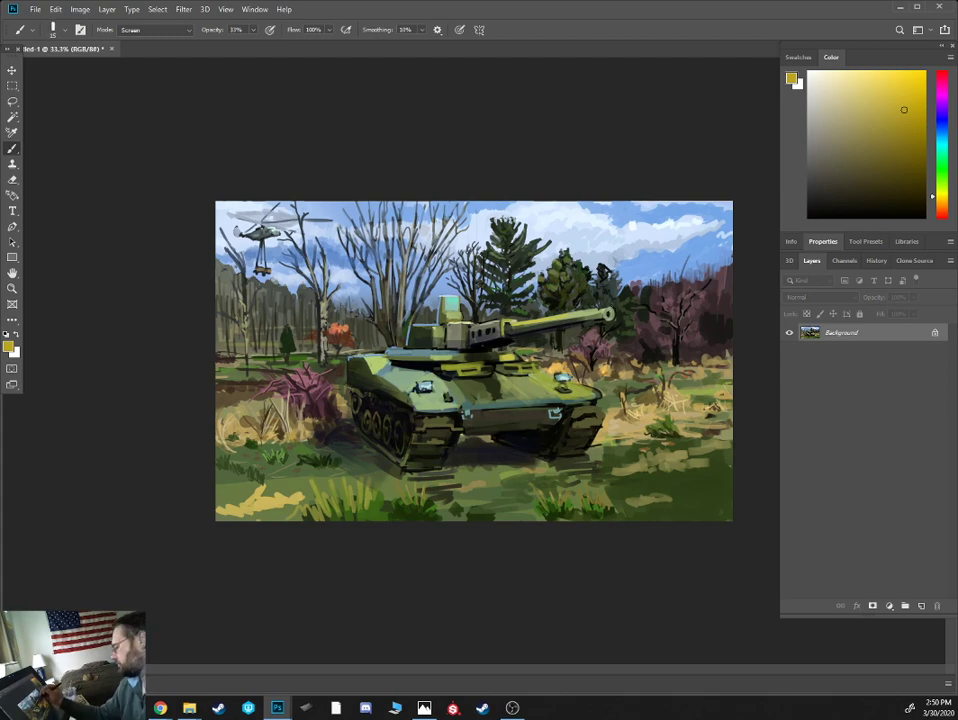
# - Return the brush to Normal mode at 100% opacity and widen the gun muzzle's dark bore with a smaller tip
pyautogui.click(148, 31)
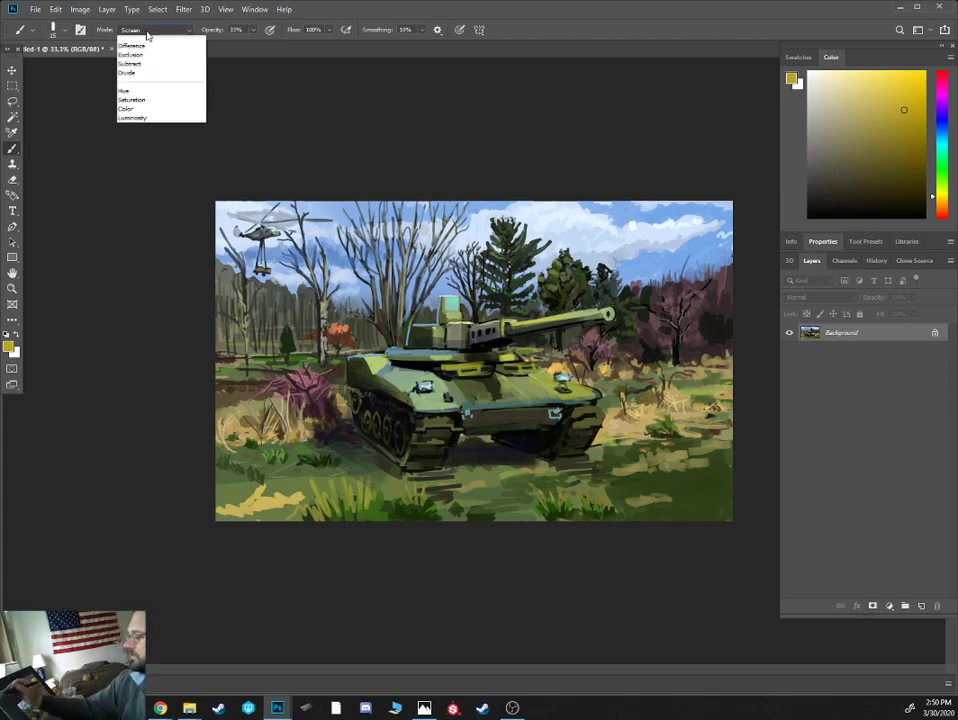
pyautogui.click(148, 43)
pyautogui.hotkey('ctrl', '+')
pyautogui.hotkey('ctrl', '+')
pyautogui.moveTo(535, 336)
pyautogui.mouseDown()
pyautogui.moveTo(423, 352)
pyautogui.moveTo(169, 426)
pyautogui.mouseUp()
pyautogui.hotkey('ctrl', '+')
pyautogui.hotkey('ctrl', '+')
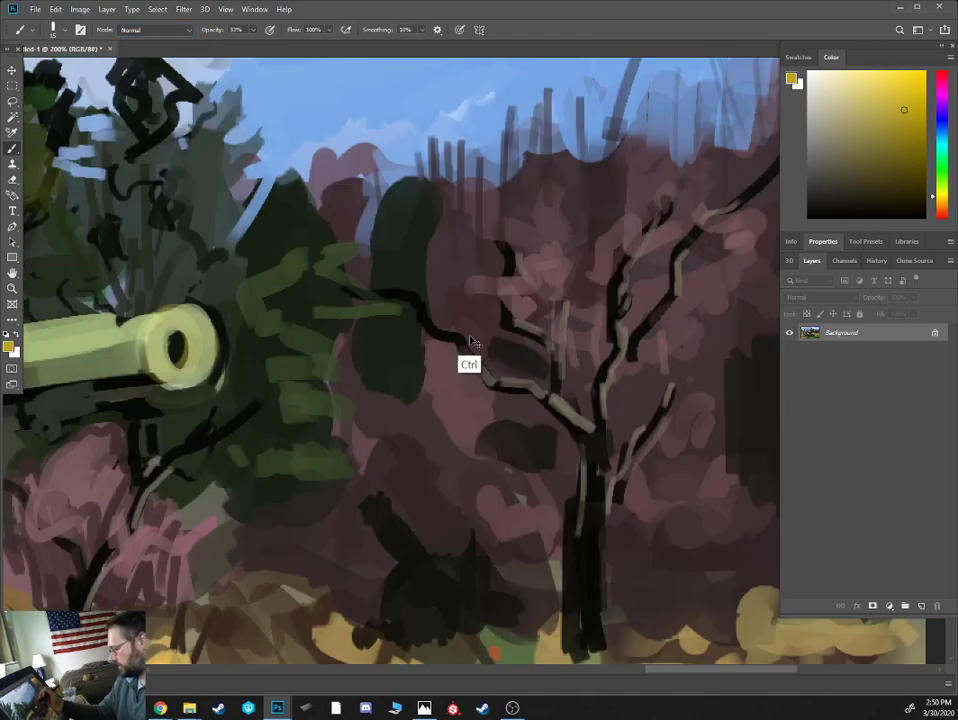
pyautogui.moveTo(310, 381); pyautogui.dragTo(643, 335)
pyautogui.keyDown('alt'); pyautogui.click(511, 306); pyautogui.keyUp('alt')
pyautogui.press('[')
pyautogui.moveTo(509, 292)
pyautogui.mouseDown()
pyautogui.moveTo(526, 282)
pyautogui.moveTo(512, 317)
pyautogui.moveTo(530, 297)
pyautogui.moveTo(509, 284)
pyautogui.moveTo(522, 287)
pyautogui.mouseUp()
pyautogui.press('0')
# - Shade the muzzle's front ring around and below the bore in grey-greens, and clean the bore's edge with near-black
pyautogui.keyDown('alt'); pyautogui.click(512, 316); pyautogui.keyUp('alt')
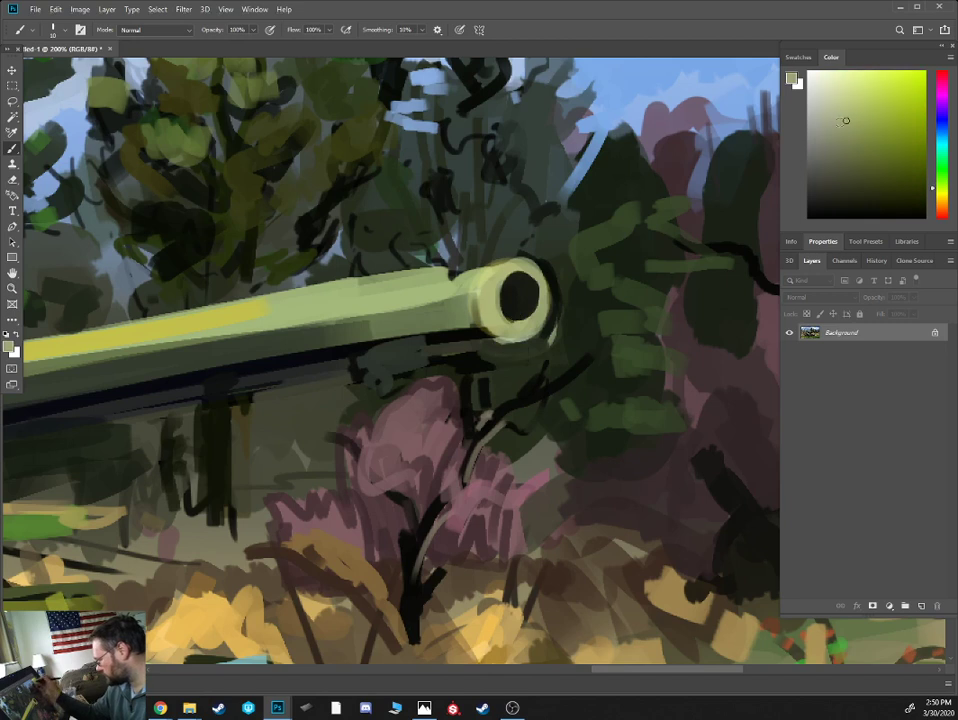
pyautogui.keyDown('alt'); pyautogui.click(452, 318); pyautogui.keyUp('alt')
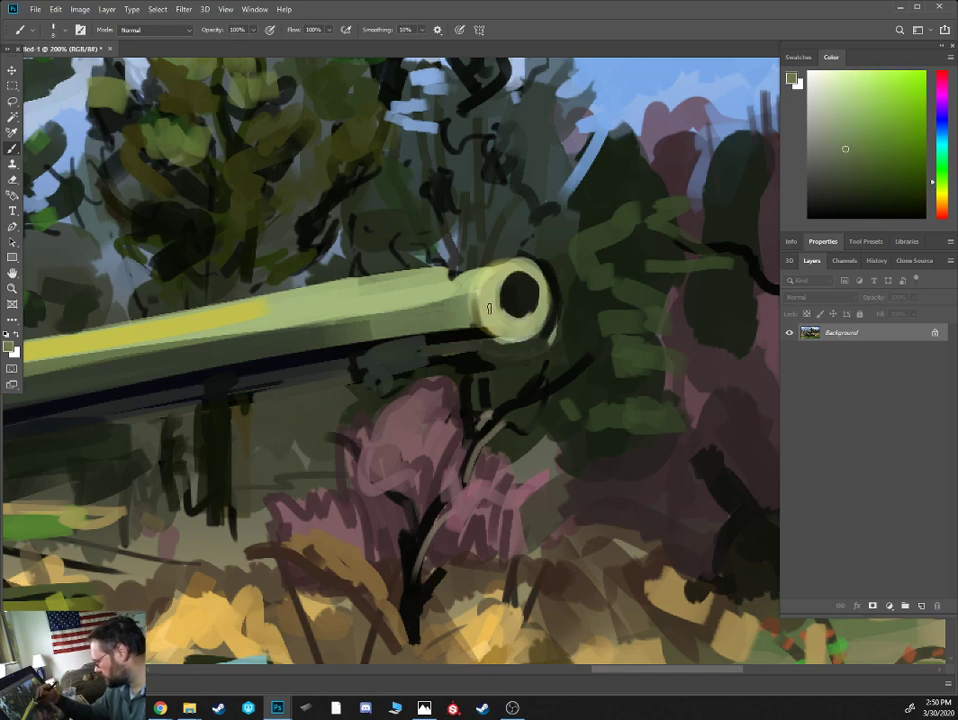
pyautogui.moveTo(489, 306)
pyautogui.mouseDown()
pyautogui.moveTo(515, 333)
pyautogui.moveTo(542, 306)
pyautogui.mouseUp()
pyautogui.click(844, 182)
pyautogui.press(']')
pyautogui.keyDown('alt'); pyautogui.click(511, 325); pyautogui.keyUp('alt')
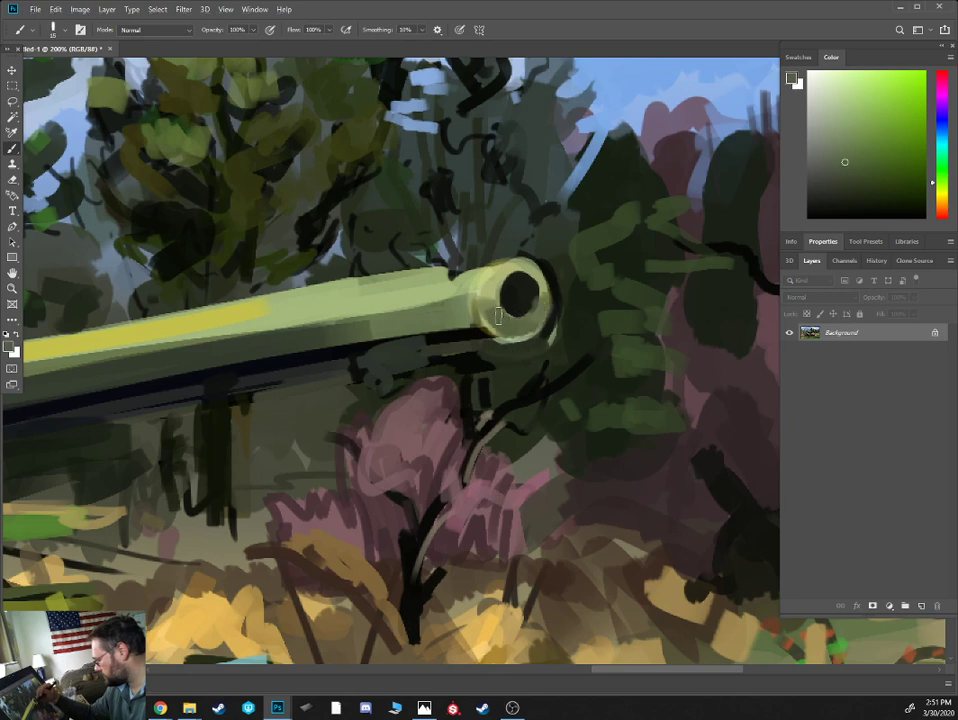
pyautogui.keyDown('alt'); pyautogui.click(503, 293); pyautogui.keyUp('alt')
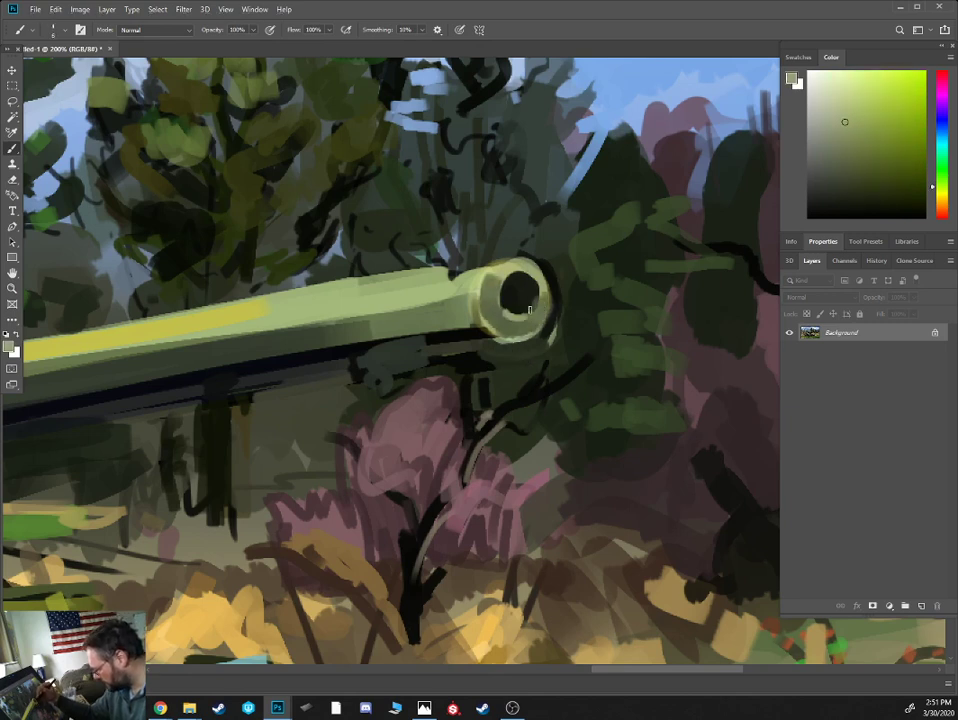
pyautogui.keyDown('alt'); pyautogui.click(507, 299); pyautogui.keyUp('alt')
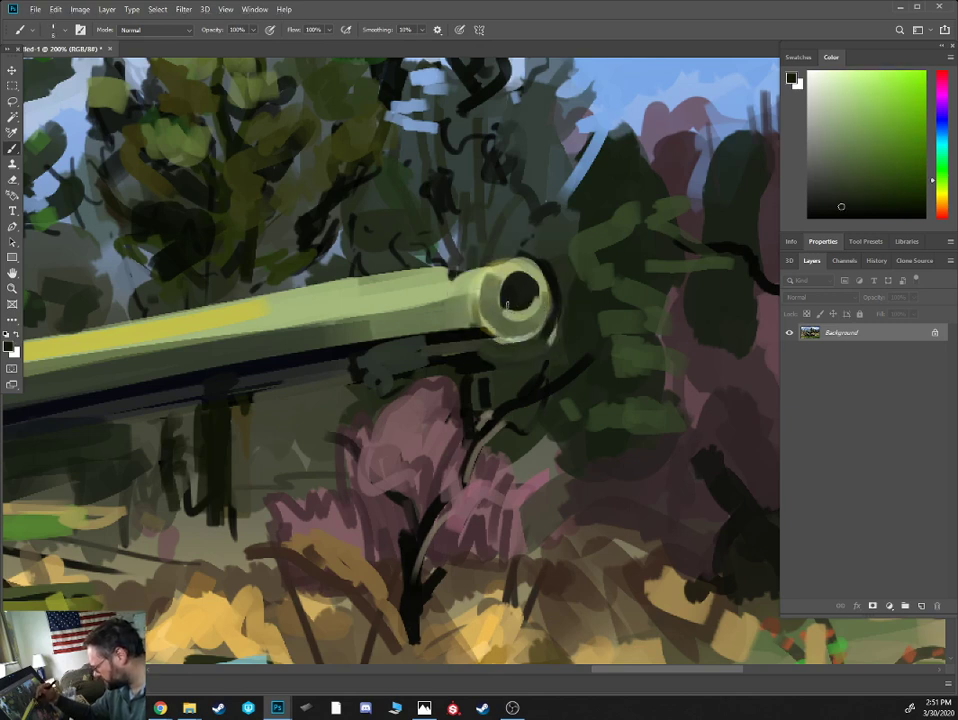
# - Brighten the muzzle's upper rim with sampled grey-green and a pale yellow highlight
pyautogui.keyDown('alt'); pyautogui.click(525, 266); pyautogui.keyUp('alt')
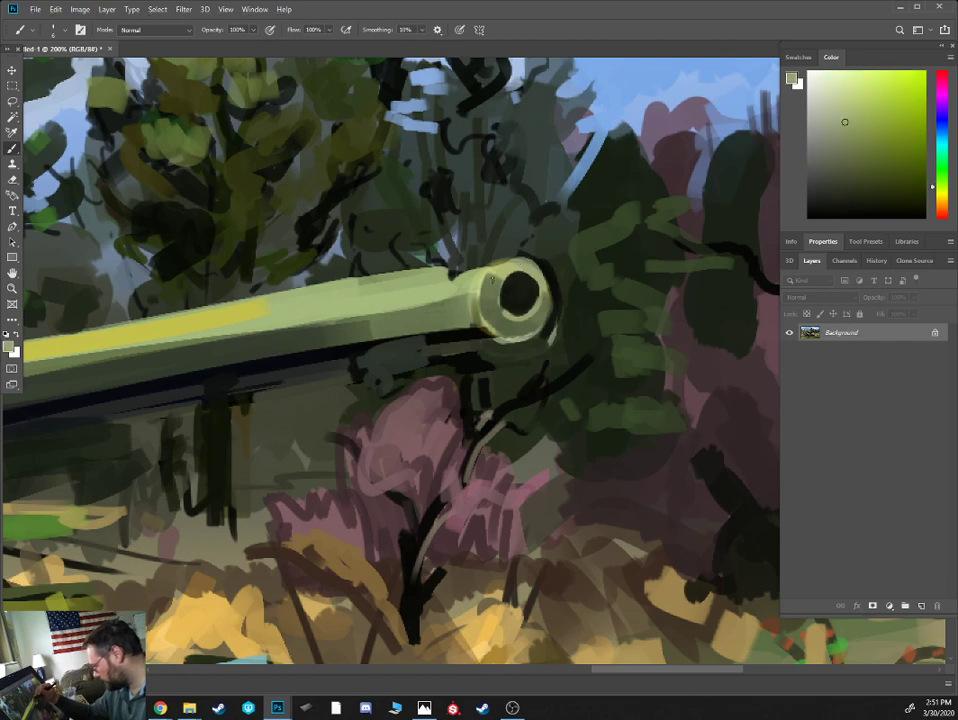
pyautogui.moveTo(502, 261); pyautogui.dragTo(534, 264)
pyautogui.click(841, 81)
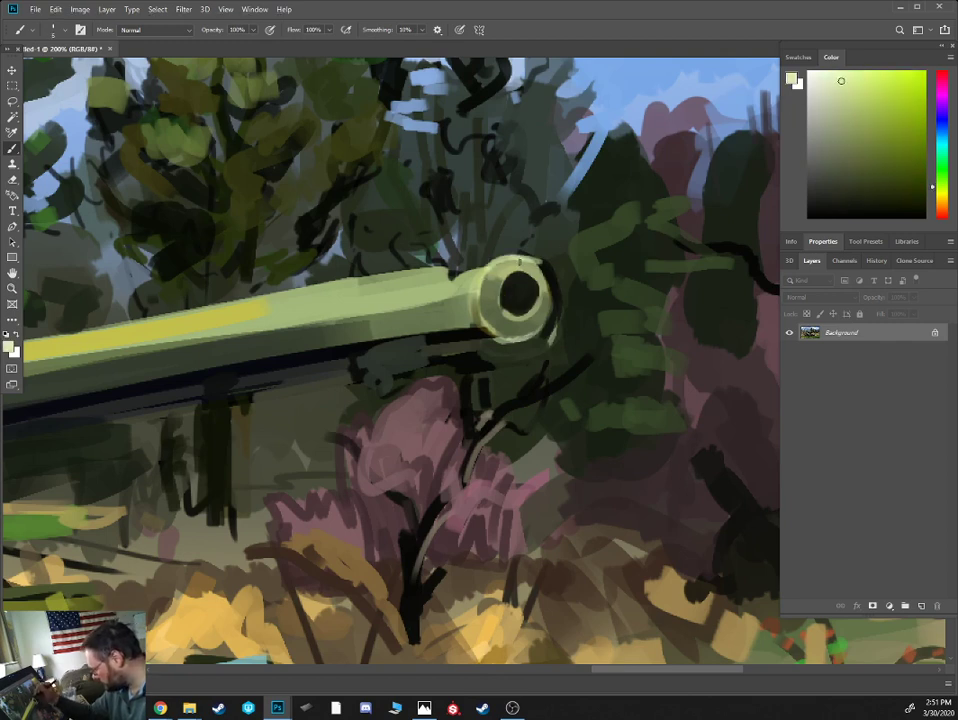
pyautogui.moveTo(841, 81); pyautogui.dragTo(841, 214)
# - Paint the side of the muzzle collar behind the front ring in dark olive-grey shadow tones
pyautogui.keyDown('alt'); pyautogui.click(487, 318); pyautogui.keyUp('alt')
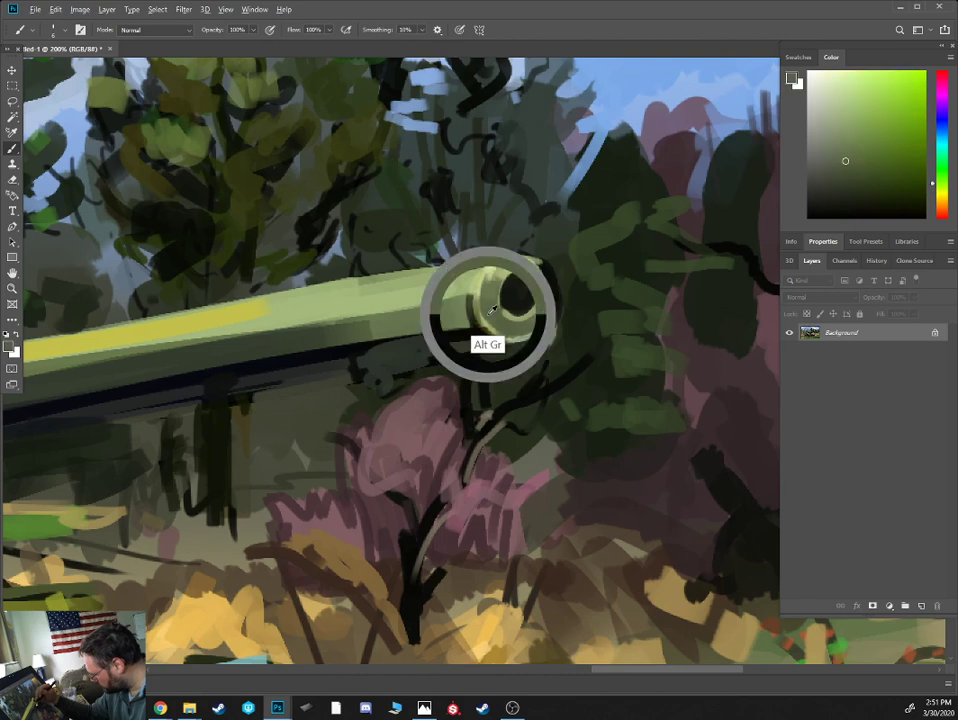
pyautogui.moveTo(469, 298); pyautogui.dragTo(485, 331)
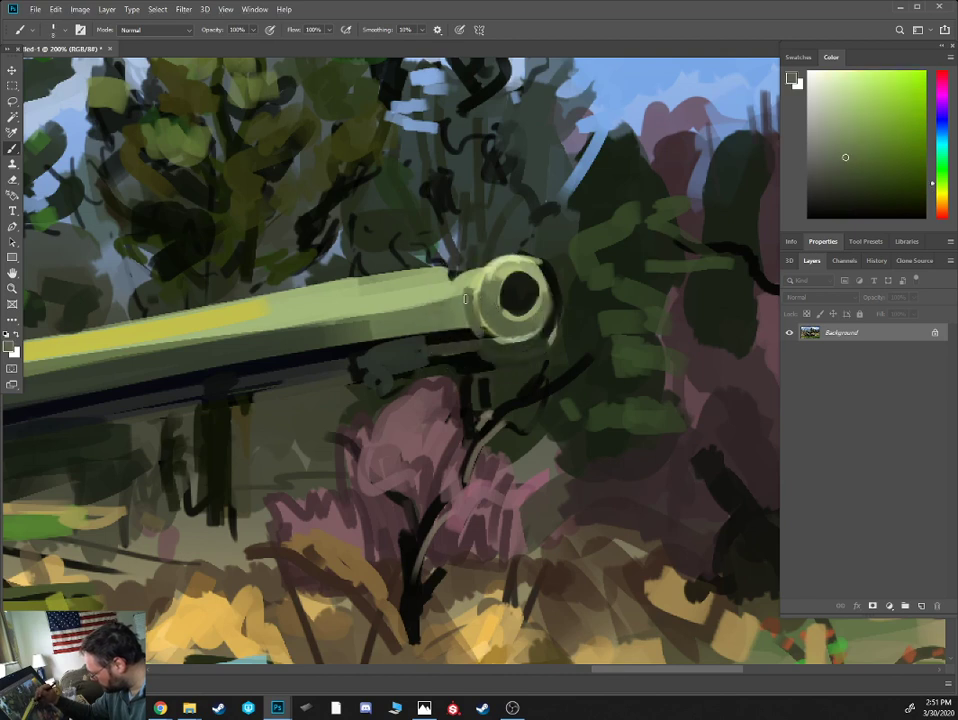
pyautogui.click(841, 180)
pyautogui.moveTo(470, 280)
pyautogui.mouseDown()
pyautogui.moveTo(473, 331)
pyautogui.moveTo(496, 336)
pyautogui.moveTo(473, 332)
pyautogui.moveTo(499, 341)
pyautogui.moveTo(490, 336)
pyautogui.mouseUp()
pyautogui.keyDown('alt'); pyautogui.click(490, 340); pyautogui.keyUp('alt')
pyautogui.press('[')
pyautogui.keyDown('alt'); pyautogui.click(487, 339); pyautogui.keyUp('alt')
# - Refine the collar's shaded side and its edge against the front ring with a finer brush in sampled dark tones
pyautogui.press('[')
pyautogui.press('[')
pyautogui.press('[')
pyautogui.keyDown('alt'); pyautogui.click(473, 318); pyautogui.keyUp('alt')
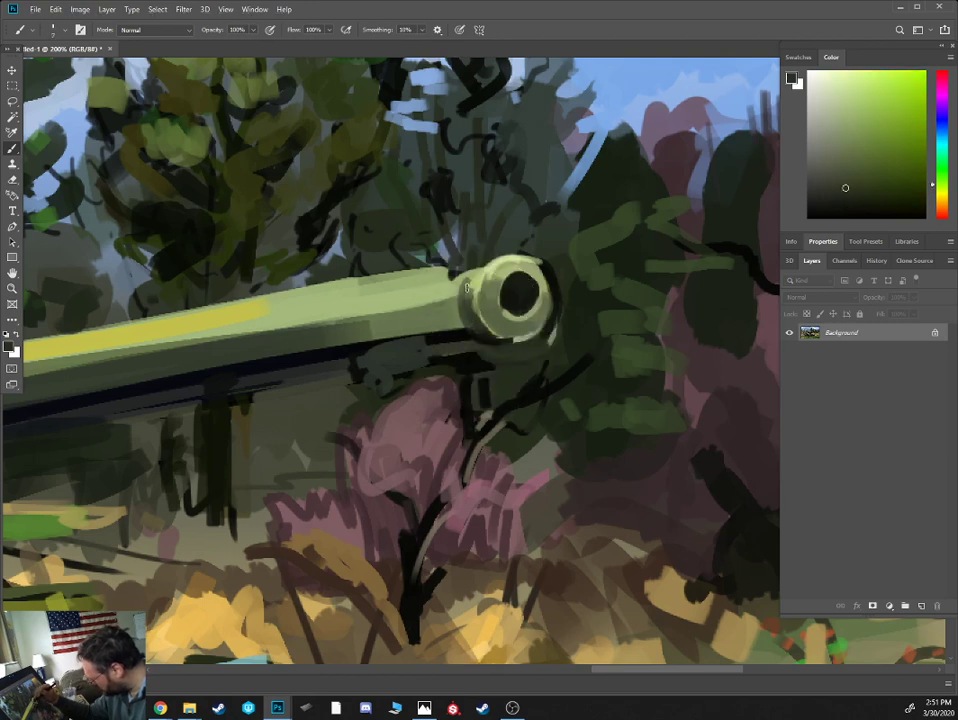
pyautogui.moveTo(467, 287); pyautogui.dragTo(474, 315)
pyautogui.moveTo(478, 275)
pyautogui.mouseDown()
pyautogui.moveTo(473, 293)
pyautogui.moveTo(481, 270)
pyautogui.mouseUp()
pyautogui.keyDown('alt'); pyautogui.click(466, 298); pyautogui.keyUp('alt')
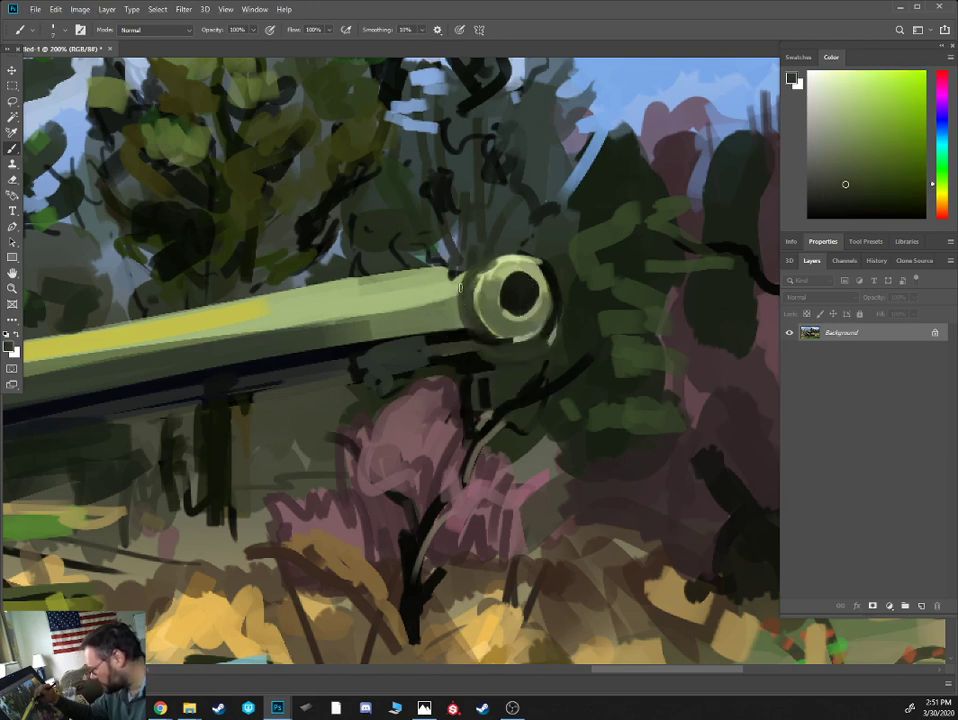
# - Extend pale green on the barrel's end to the collar, and outline the collar and the barrel's upper edge in near-black
pyautogui.keyDown('alt'); pyautogui.click(395, 266); pyautogui.keyUp('alt')
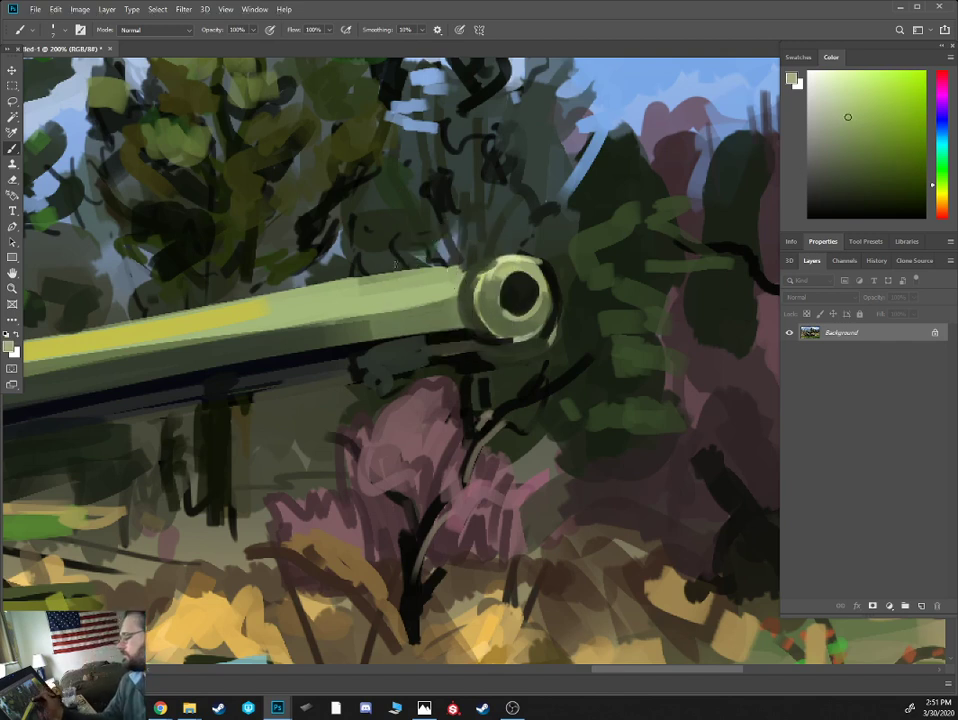
pyautogui.keyDown('alt'); pyautogui.click(474, 283); pyautogui.keyUp('alt')
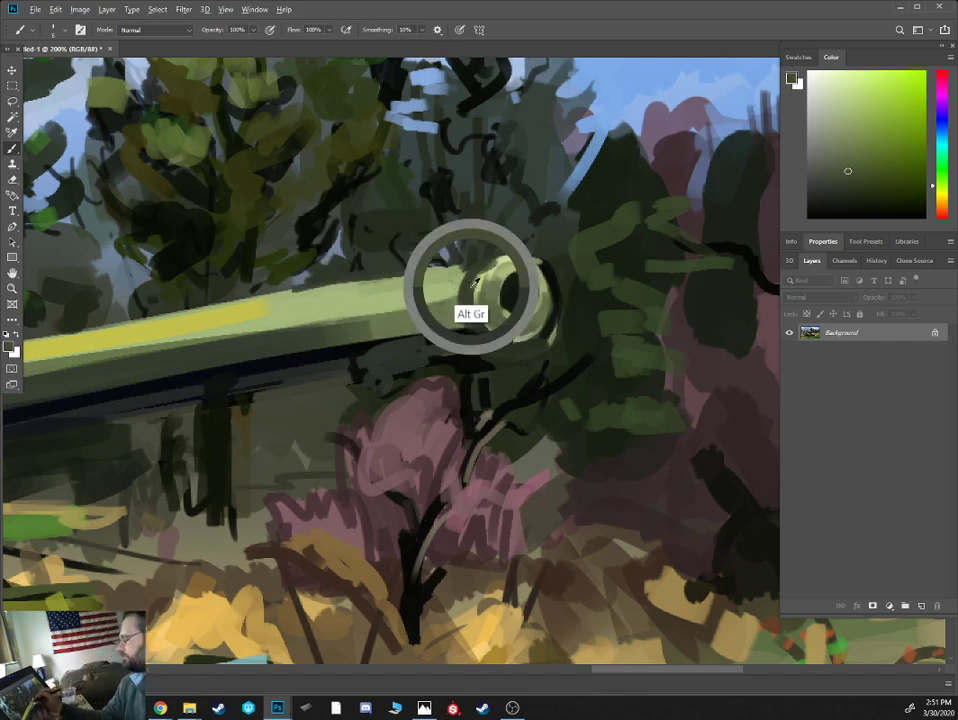
pyautogui.keyDown('alt'); pyautogui.click(466, 322); pyautogui.keyUp('alt')
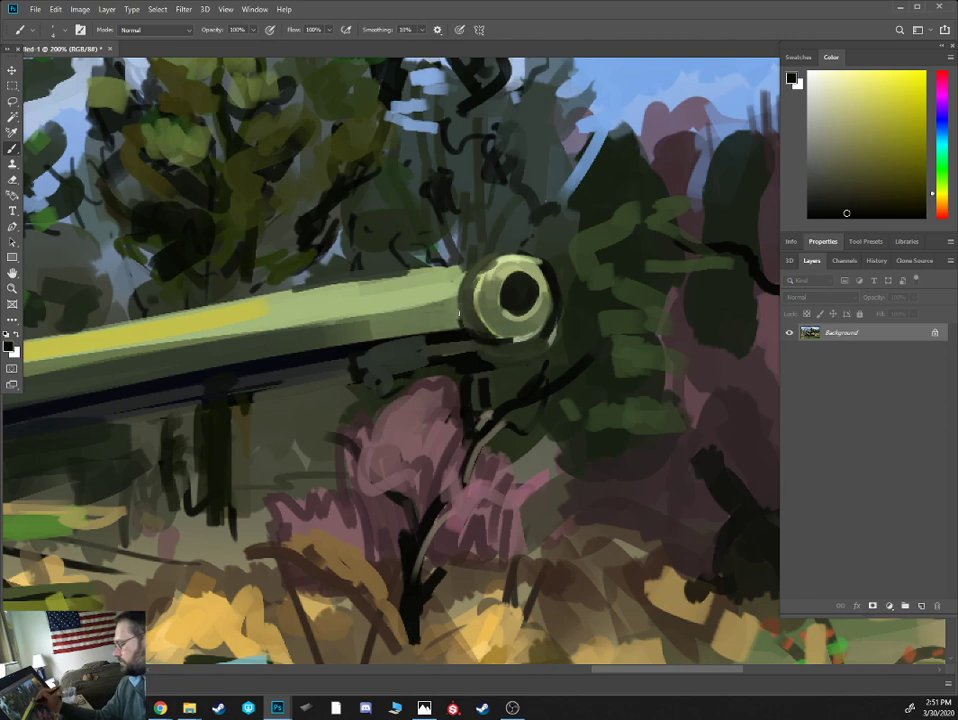
pyautogui.moveTo(496, 254)
pyautogui.mouseDown()
pyautogui.moveTo(517, 254)
pyautogui.moveTo(442, 267)
pyautogui.mouseUp()
pyautogui.keyDown('alt'); pyautogui.click(455, 281); pyautogui.keyUp('alt')
pyautogui.moveTo(363, 281); pyautogui.dragTo(427, 275)
# - Enlarge the brush and streak sampled dark olive along the middle of the barrel
pyautogui.keyDown('alt'); pyautogui.click(331, 344); pyautogui.keyUp('alt')
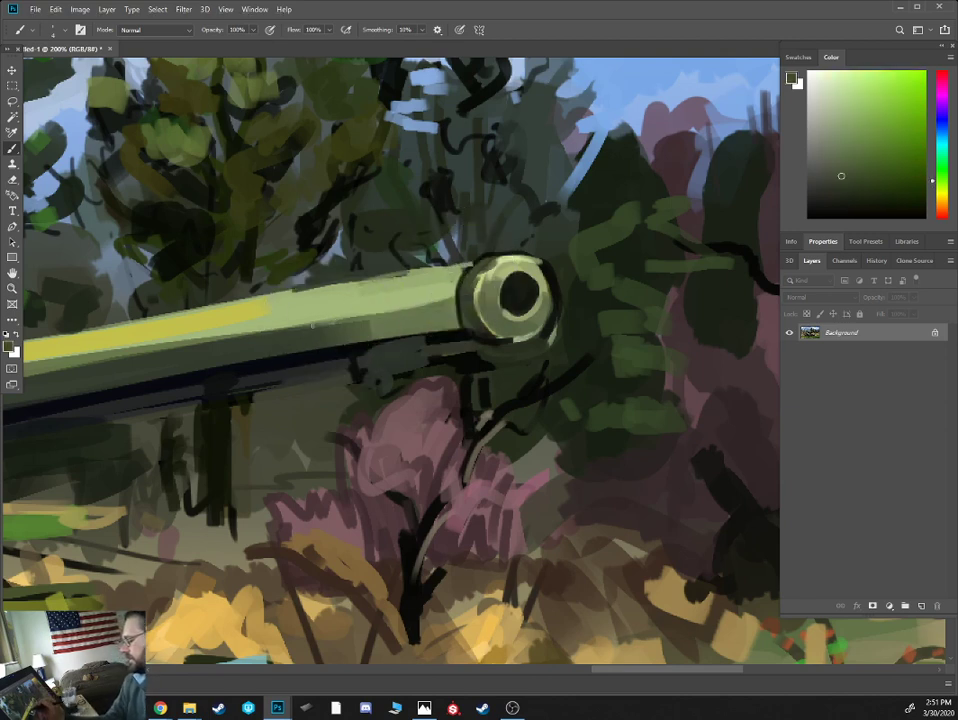
pyautogui.press(']')
pyautogui.press(']')
pyautogui.press(']')
pyautogui.press(']')
pyautogui.moveTo(126, 351); pyautogui.dragTo(435, 305)
pyautogui.moveTo(365, 312); pyautogui.dragTo(230, 327)
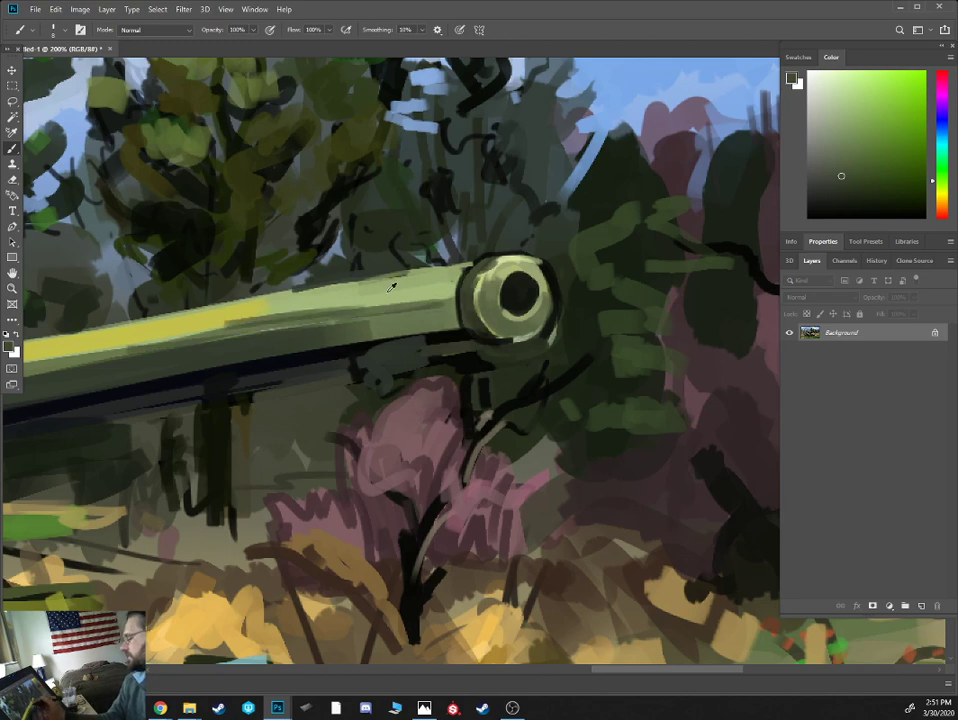
# - Smooth the barrel's upper side with sampled light green and tidy its top edge with the dark background colour
pyautogui.keyDown('alt'); pyautogui.click(391, 289); pyautogui.keyUp('alt')
pyautogui.moveTo(273, 295); pyautogui.dragTo(436, 275)
pyautogui.keyDown('alt'); pyautogui.click(443, 262); pyautogui.keyUp('alt')
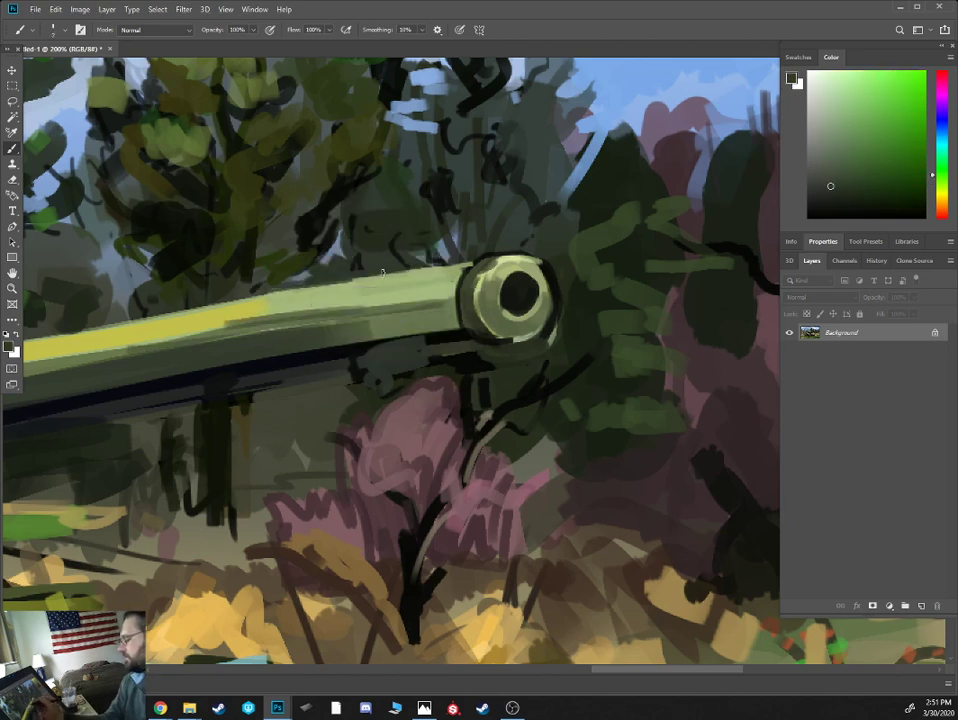
pyautogui.keyDown('alt'); pyautogui.click(505, 262); pyautogui.keyUp('alt')
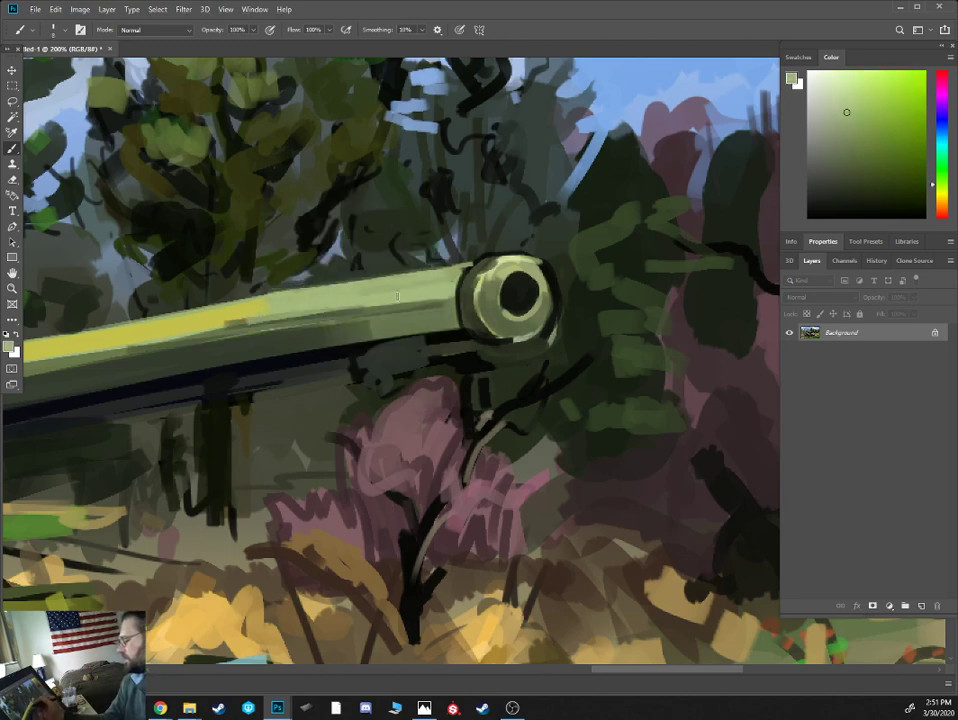
# - Add short dark bands across the barrel near the collar and soften the collar's outline with sampled dark olive
pyautogui.keyDown('alt'); pyautogui.click(347, 240); pyautogui.keyUp('alt')
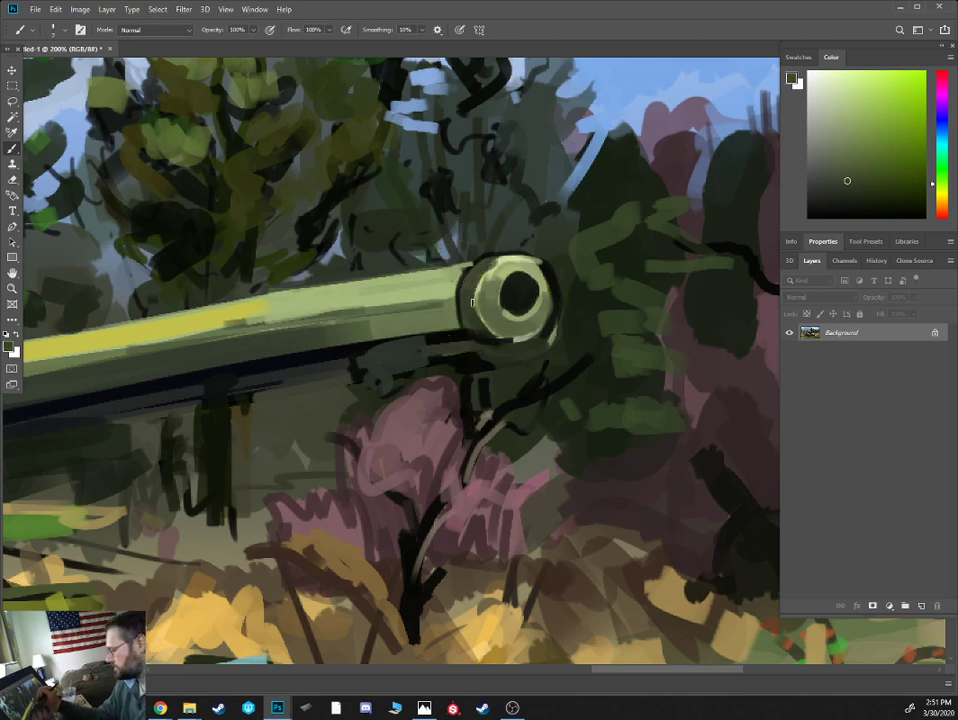
pyautogui.keyDown('alt'); pyautogui.click(347, 229); pyautogui.keyUp('alt')
pyautogui.keyDown('alt'); pyautogui.click(343, 245); pyautogui.keyUp('alt')
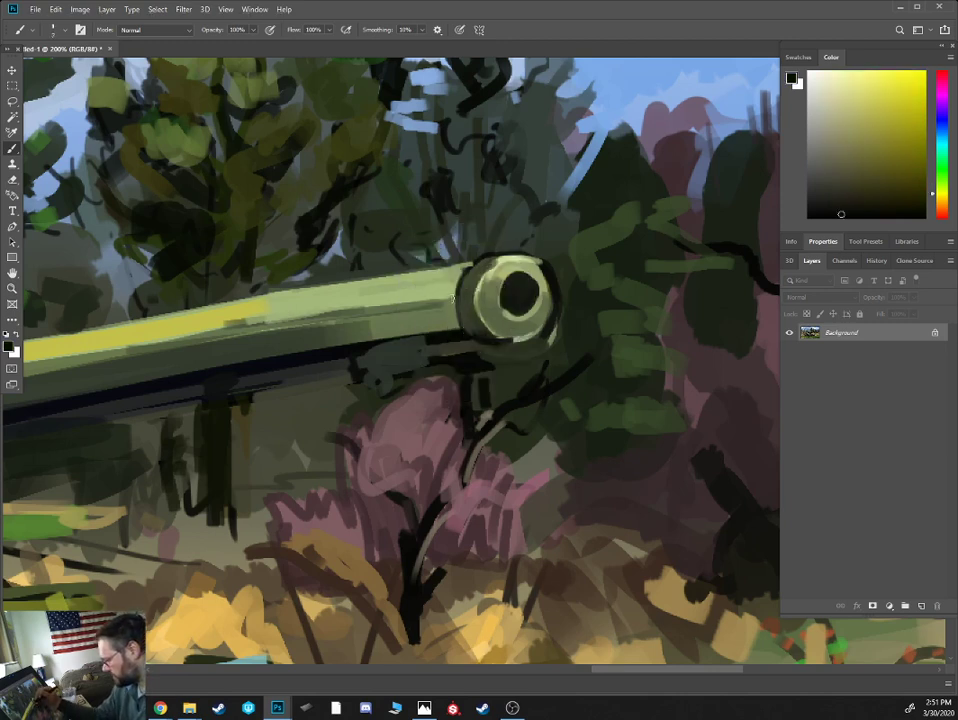
pyautogui.moveTo(419, 303); pyautogui.dragTo(424, 320)
pyautogui.keyDown('alt'); pyautogui.click(467, 300); pyautogui.keyUp('alt')
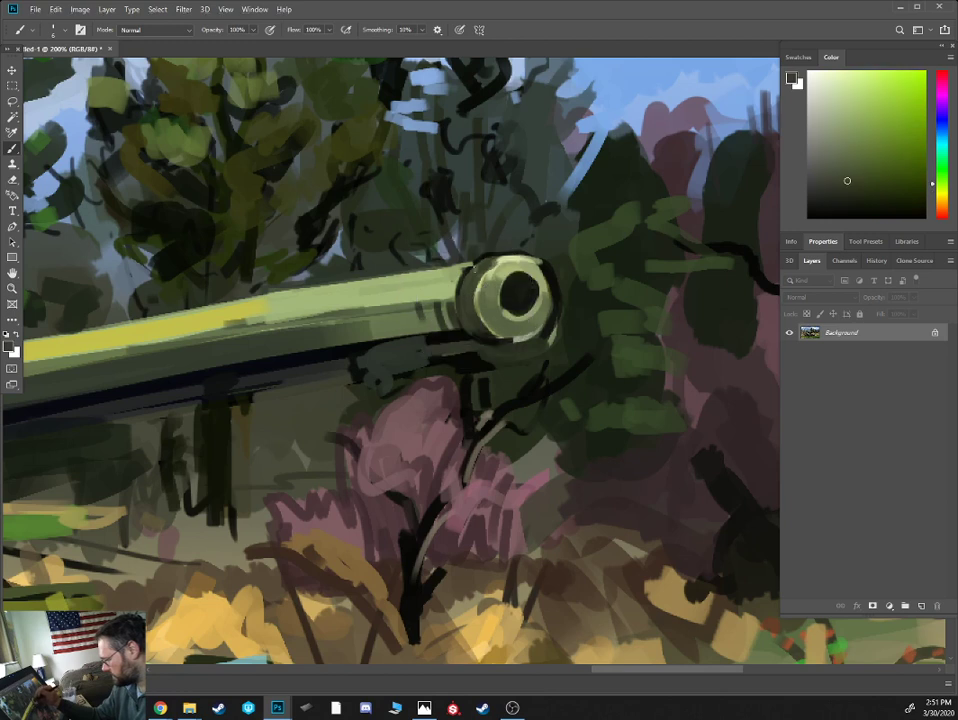
pyautogui.moveTo(470, 282); pyautogui.dragTo(488, 257)
# - Paint a muted blue-grey reflection on the muzzle collar's side and blend it with sampled neighbouring greens
pyautogui.keyDown('alt'); pyautogui.click(487, 304); pyautogui.keyUp('alt')
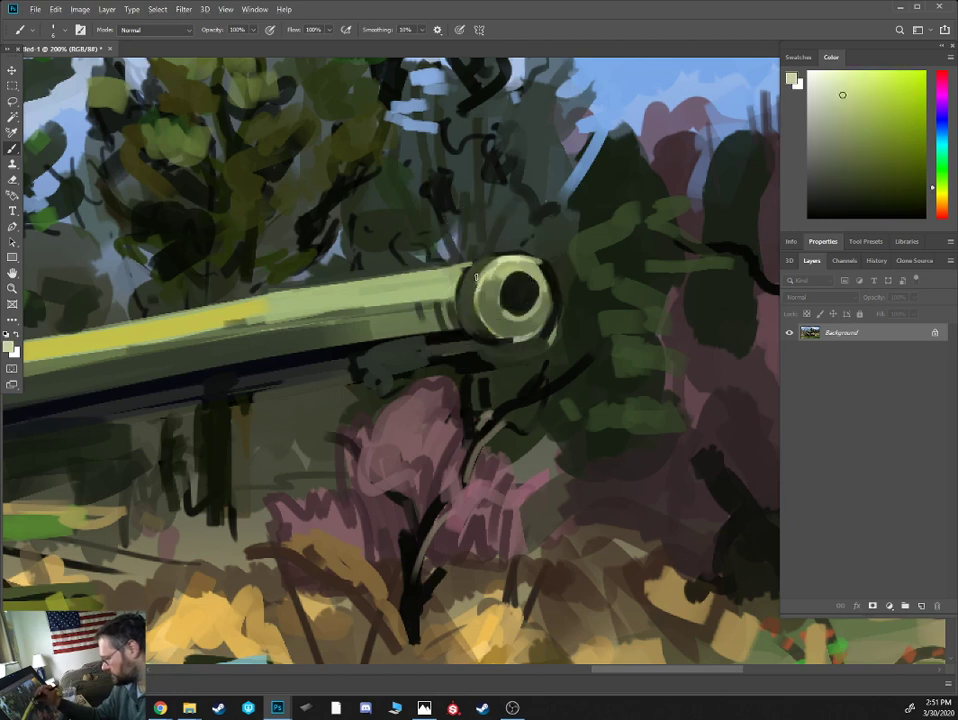
pyautogui.keyDown('alt'); pyautogui.click(484, 257); pyautogui.keyUp('alt')
pyautogui.click(941, 132)
pyautogui.click(843, 137)
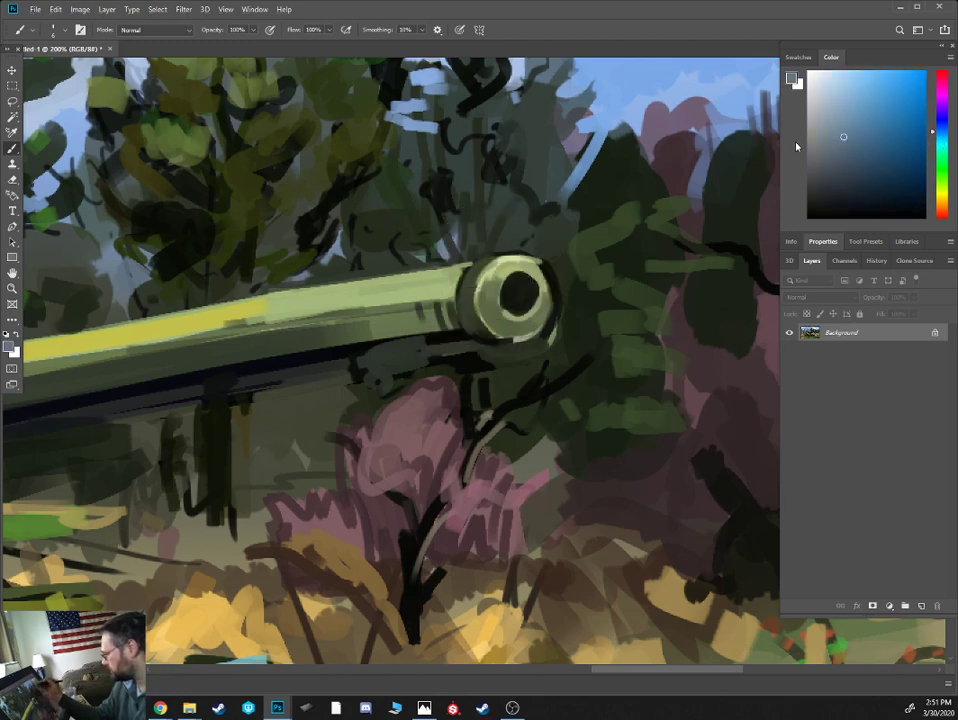
pyautogui.moveTo(461, 299); pyautogui.dragTo(486, 256)
pyautogui.keyDown('alt'); pyautogui.click(467, 278); pyautogui.keyUp('alt')
pyautogui.keyDown('alt'); pyautogui.click(435, 289); pyautogui.keyUp('alt')
pyautogui.keyDown('alt'); pyautogui.click(470, 295); pyautogui.keyUp('alt')
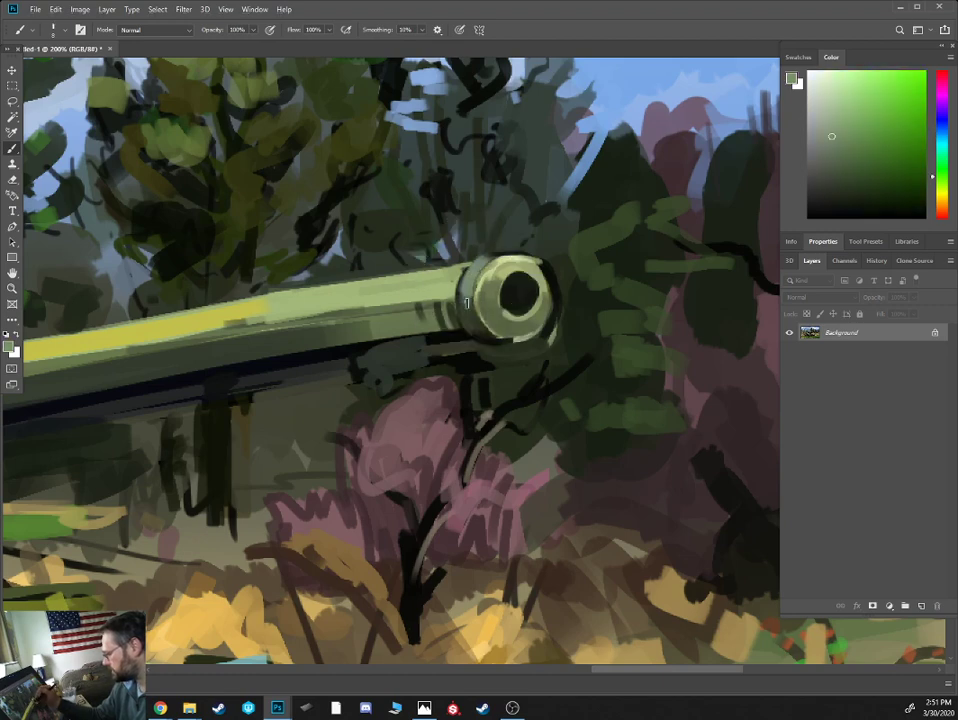
# - Cover the bright yellow highlight along the gun barrel with grey-green strokes
pyautogui.hotkey('ctrl', '-')
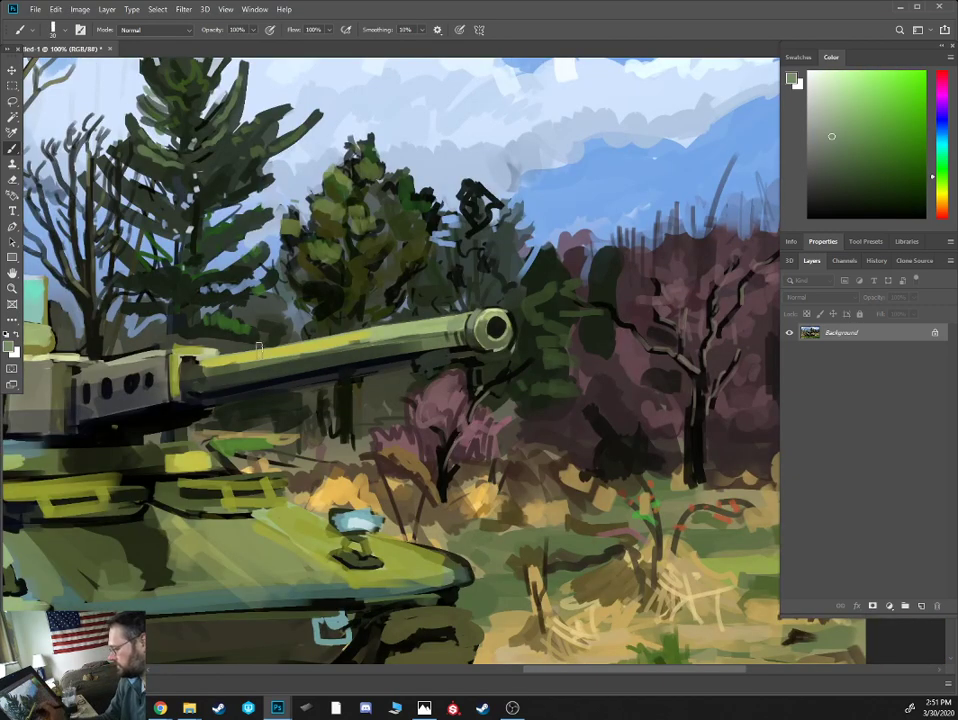
pyautogui.press('[')
pyautogui.moveTo(200, 371); pyautogui.dragTo(362, 343)
pyautogui.moveTo(292, 351); pyautogui.dragTo(255, 356)
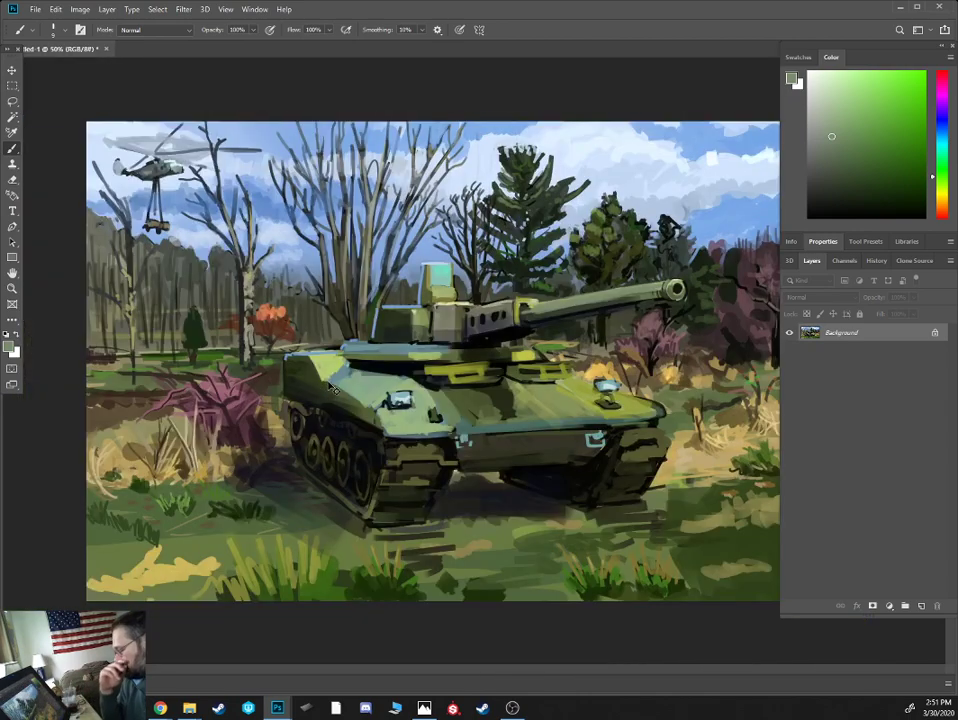
# - Deepen the shading along the gun barrel's length with sampled dark olive-green
pyautogui.hotkey('ctrl', '-')
pyautogui.hotkey('ctrl', '+')
pyautogui.moveTo(708, 281); pyautogui.dragTo(544, 298)
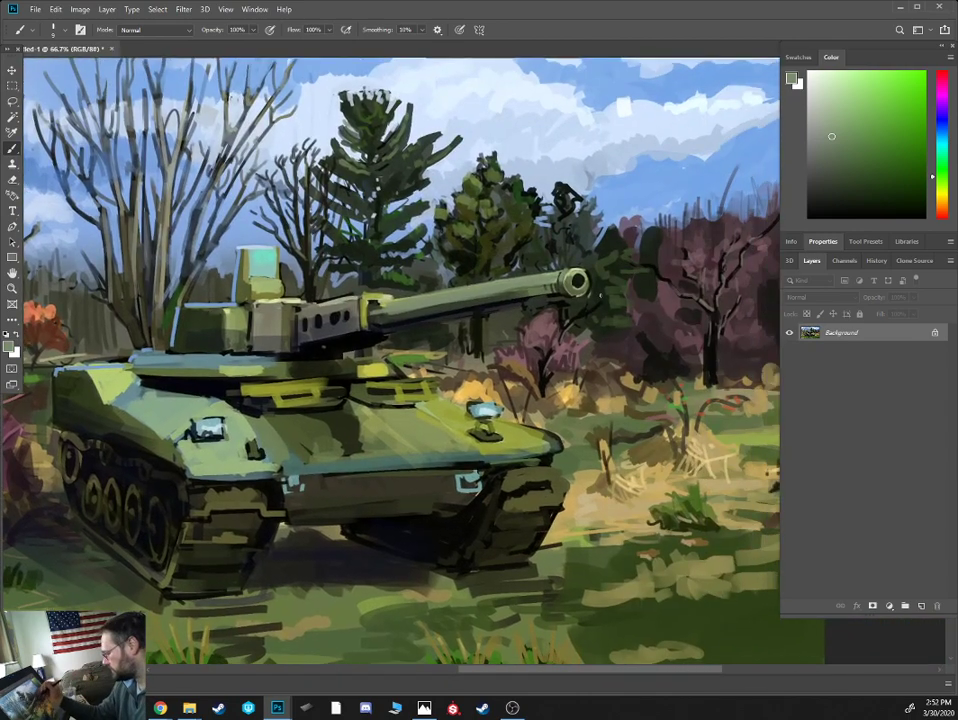
pyautogui.keyDown('alt'); pyautogui.click(574, 297); pyautogui.keyUp('alt')
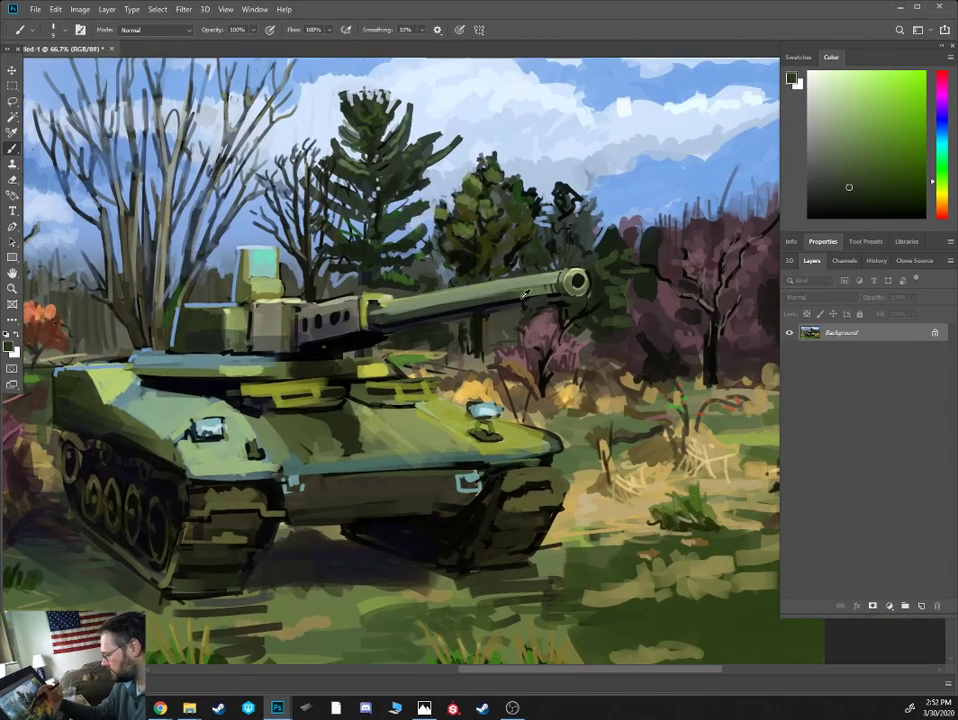
pyautogui.keyDown('alt'); pyautogui.click(491, 303); pyautogui.keyUp('alt')
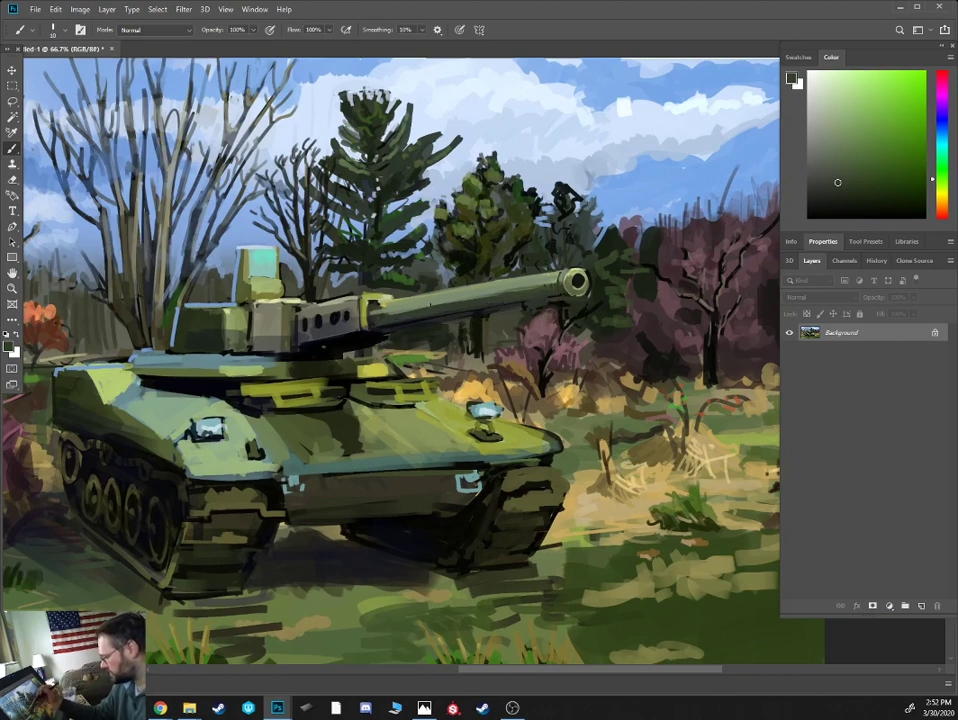
# - Outline the barrel's edges with straight near-black strokes, and touch up the area beneath it in sampled dark tones
pyautogui.keyDown('alt'); pyautogui.click(371, 334); pyautogui.keyUp('alt')
pyautogui.click(374, 326)
pyautogui.keyDown('shift'); pyautogui.click(563, 297); pyautogui.keyUp('shift')
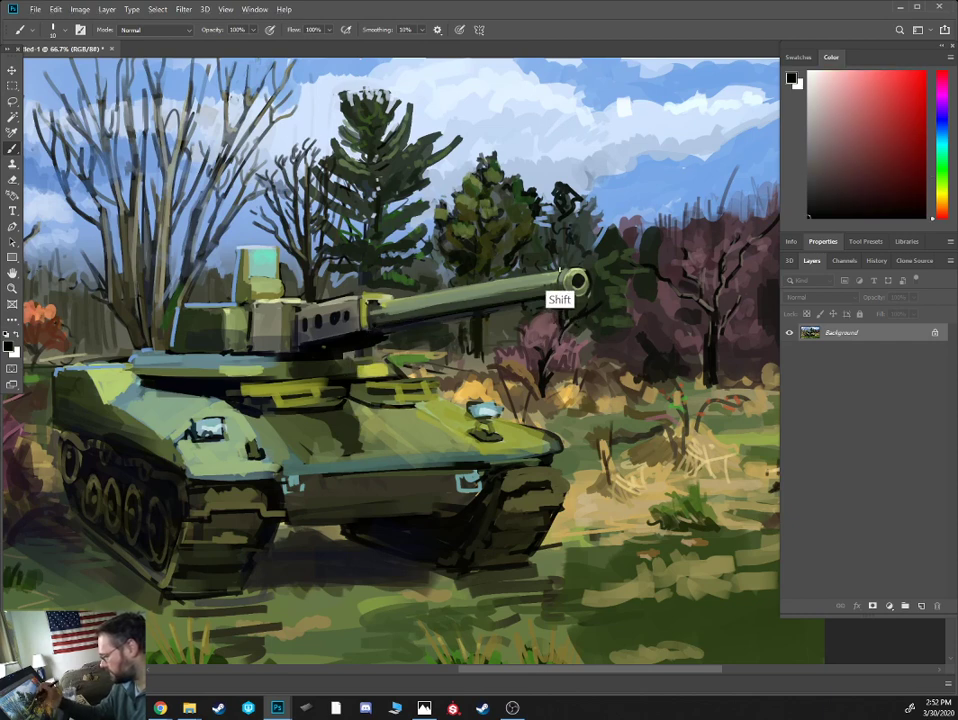
pyautogui.press('[')
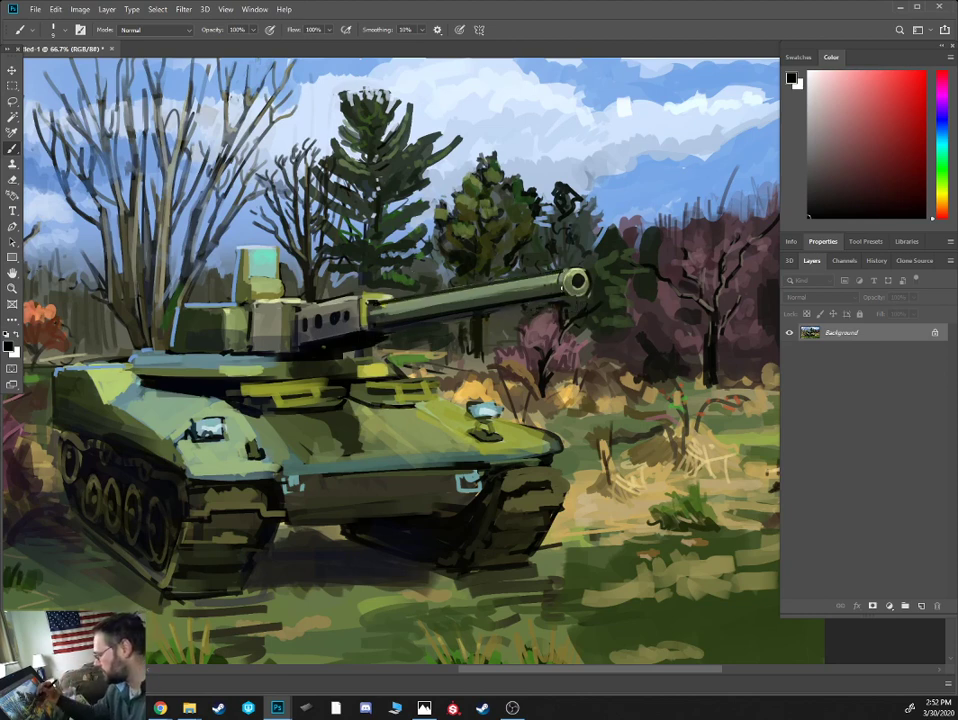
pyautogui.keyDown('alt'); pyautogui.click(524, 345); pyautogui.keyUp('alt')
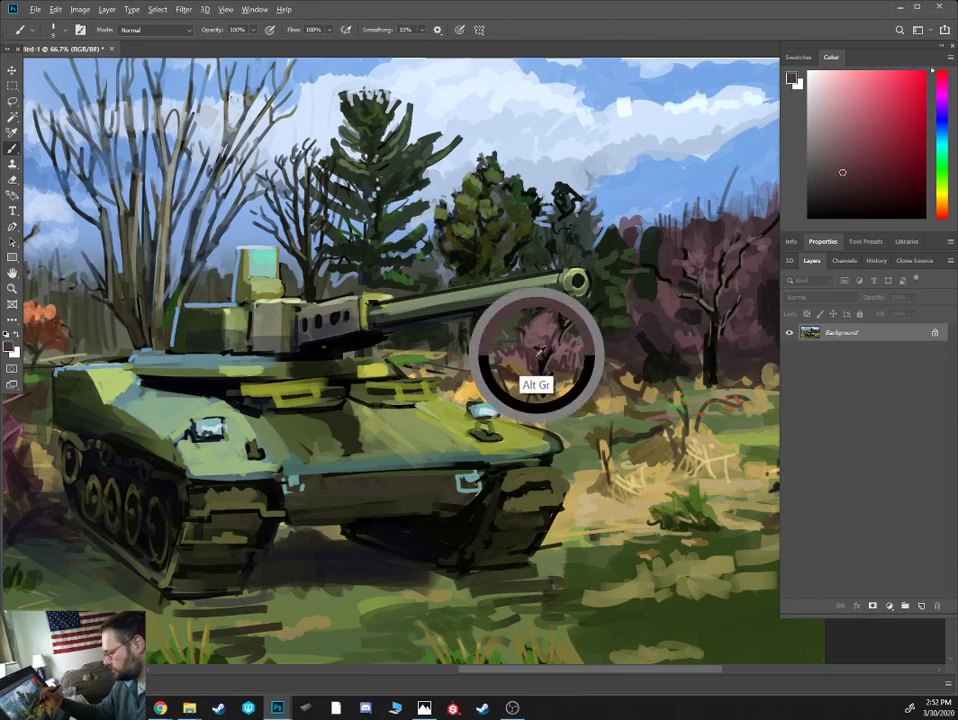
pyautogui.keyDown('alt'); pyautogui.click(496, 320); pyautogui.keyUp('alt')
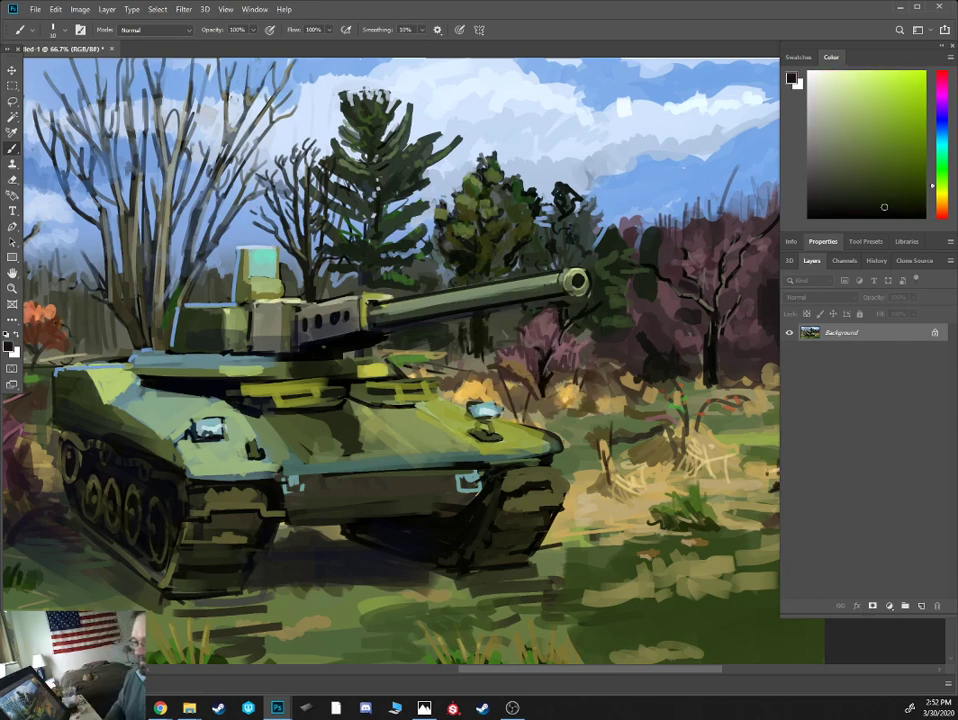
# - Restore the flattened image and paint green grass strokes beneath the gun barrel with sampled and darkened greens
pyautogui.hotkey('ctrl', 'z')
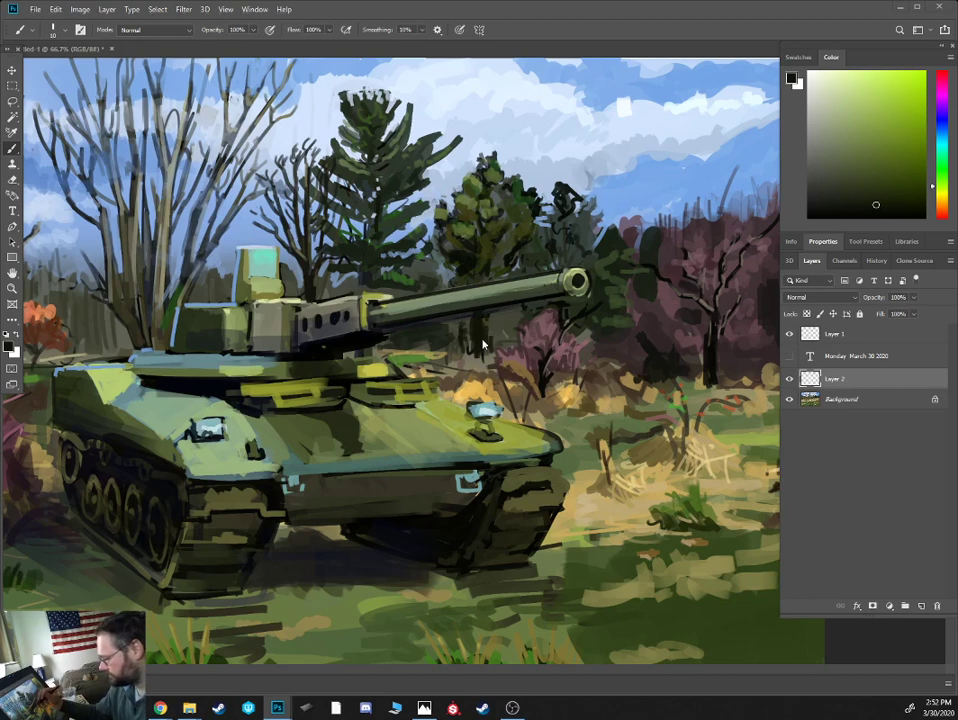
pyautogui.hotkey('ctrl', 'shift', 'z')
pyautogui.keyDown('alt'); pyautogui.click(316, 267); pyautogui.keyUp('alt')
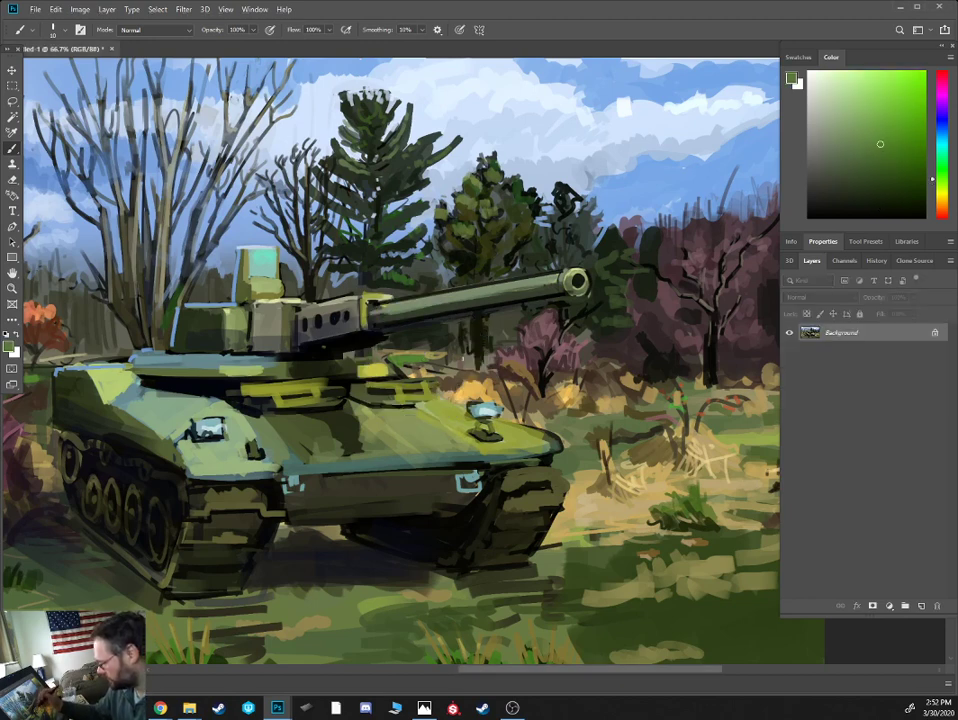
pyautogui.keyDown('alt'); pyautogui.click(319, 268); pyautogui.keyUp('alt')
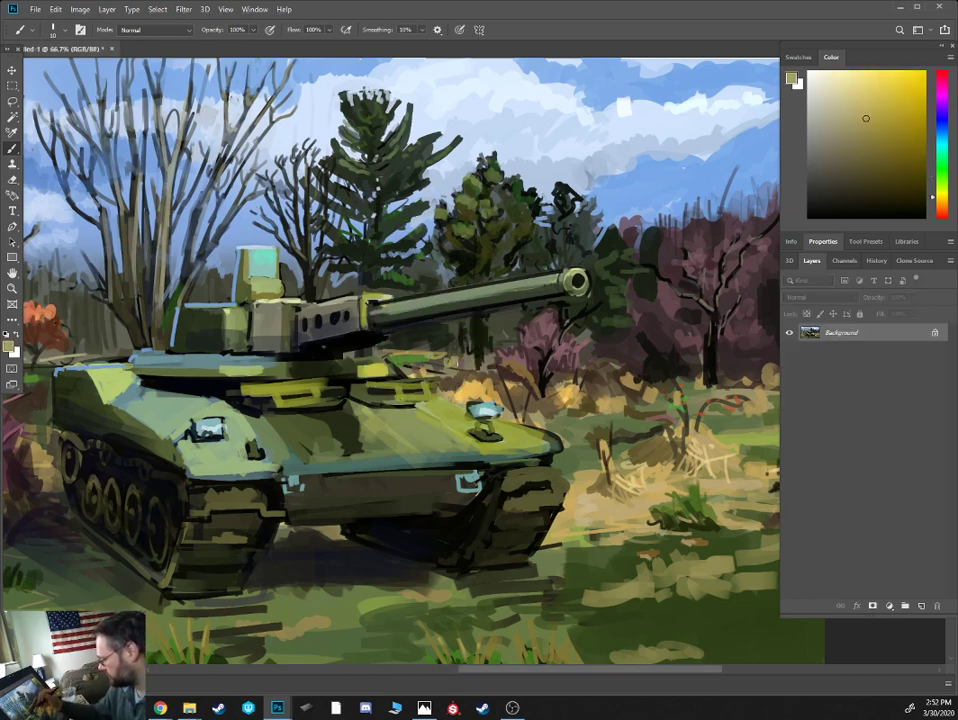
pyautogui.keyDown('alt'); pyautogui.click(352, 268); pyautogui.keyUp('alt')
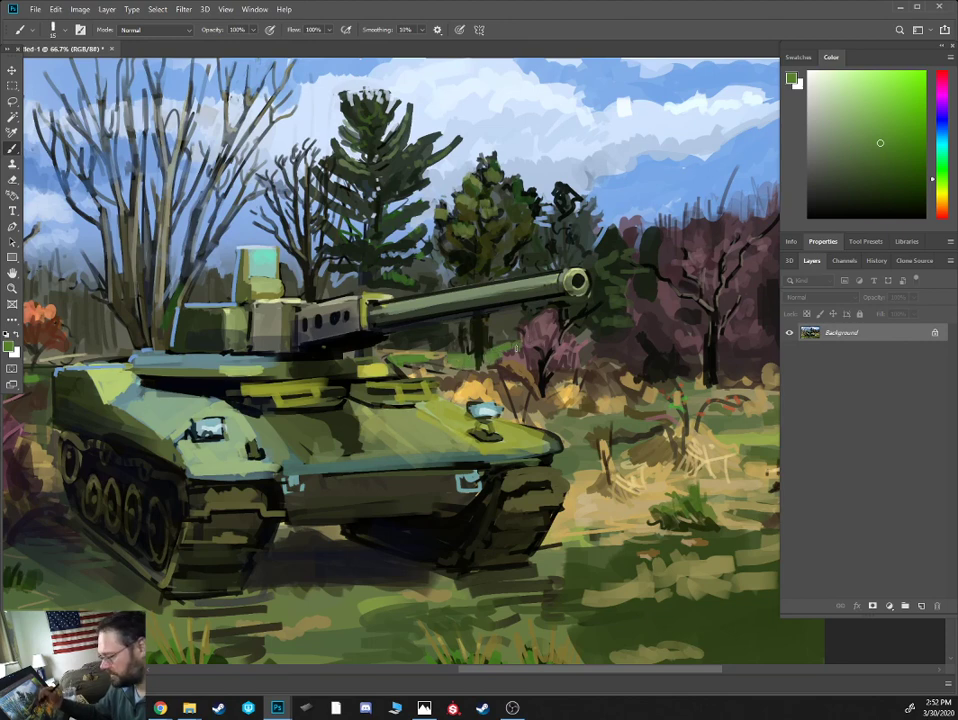
pyautogui.moveTo(885, 165); pyautogui.dragTo(876, 181)
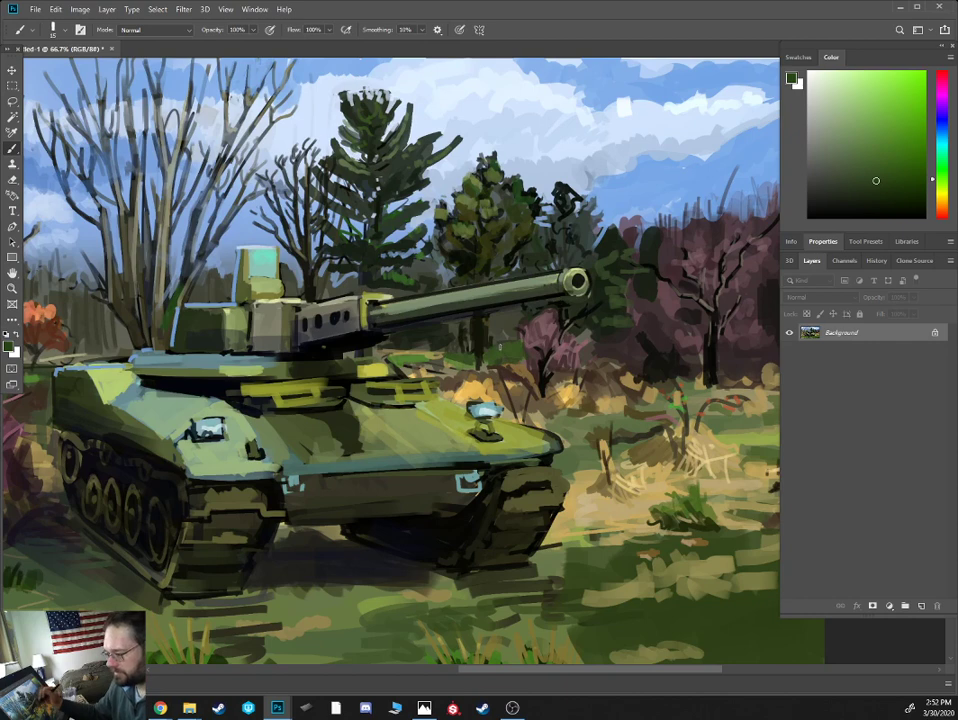
# - Fill out the evergreen behind the muzzle with sampled dark green and grey-green foliage strokes
pyautogui.keyDown('alt'); pyautogui.click(421, 331); pyautogui.keyUp('alt')
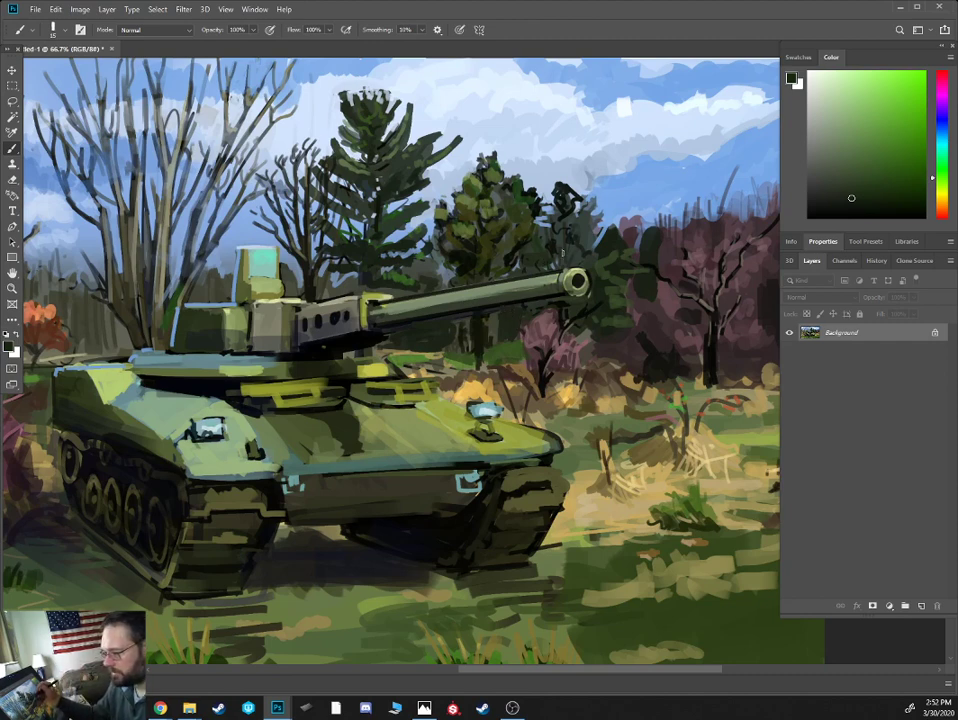
pyautogui.keyDown('alt'); pyautogui.click(575, 213); pyautogui.keyUp('alt')
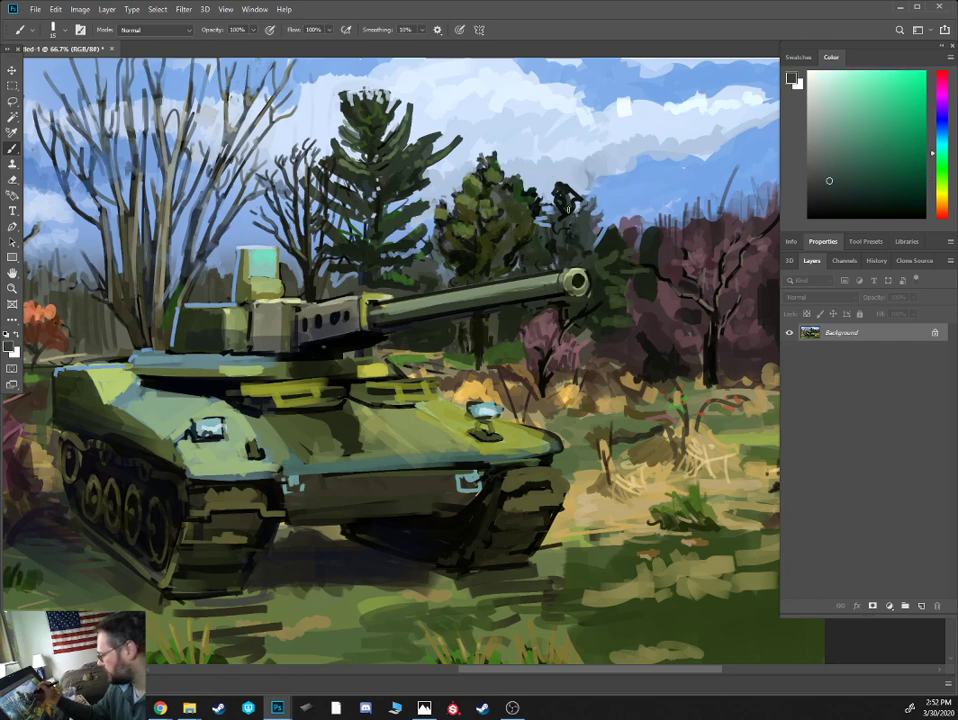
pyautogui.keyDown('alt'); pyautogui.click(396, 148); pyautogui.keyUp('alt')
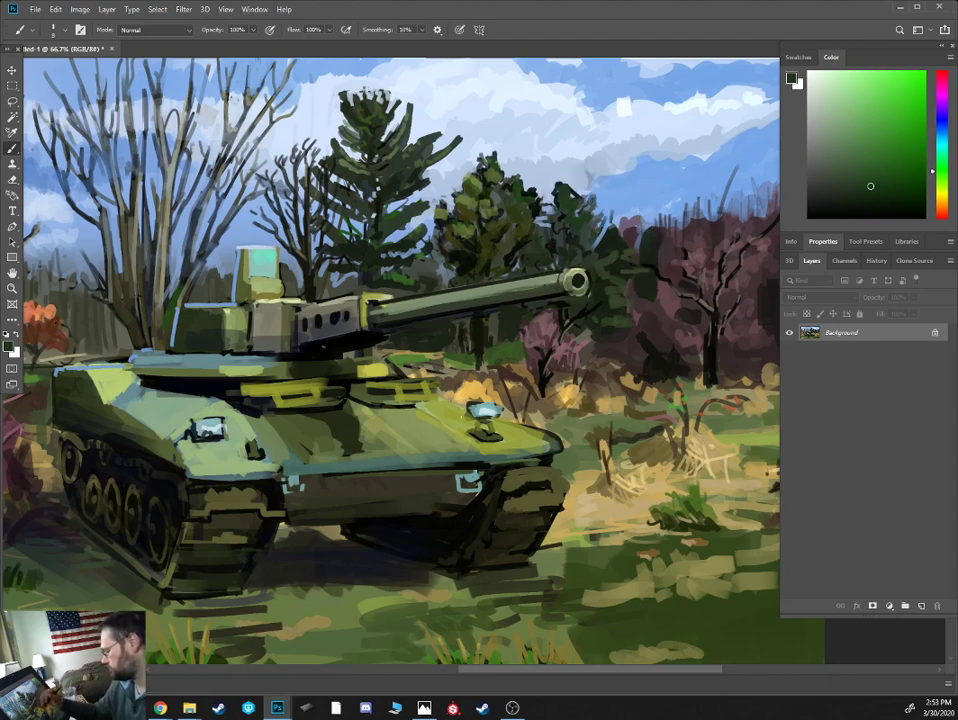
# - Refine the two yellow-green slotted fittings on the front deck with sampled olive, yellow-green and near-black strokes
pyautogui.keyDown('alt'); pyautogui.click(300, 293); pyautogui.keyUp('alt')
pyautogui.keyDown('alt'); pyautogui.click(300, 293); pyautogui.keyUp('alt')
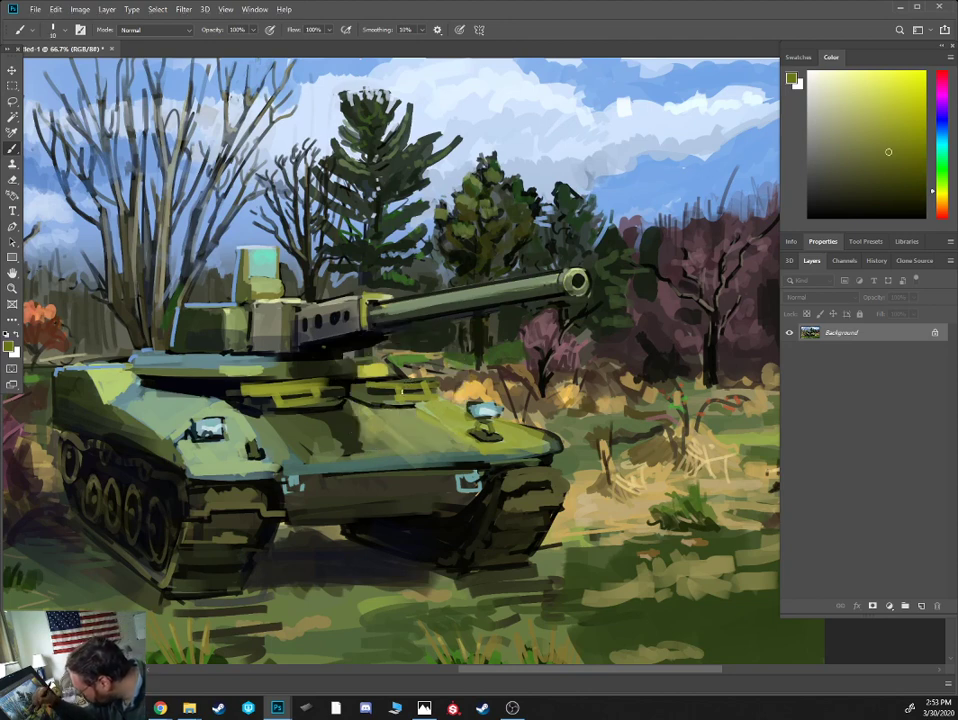
pyautogui.keyDown('alt'); pyautogui.click(303, 323); pyautogui.keyUp('alt')
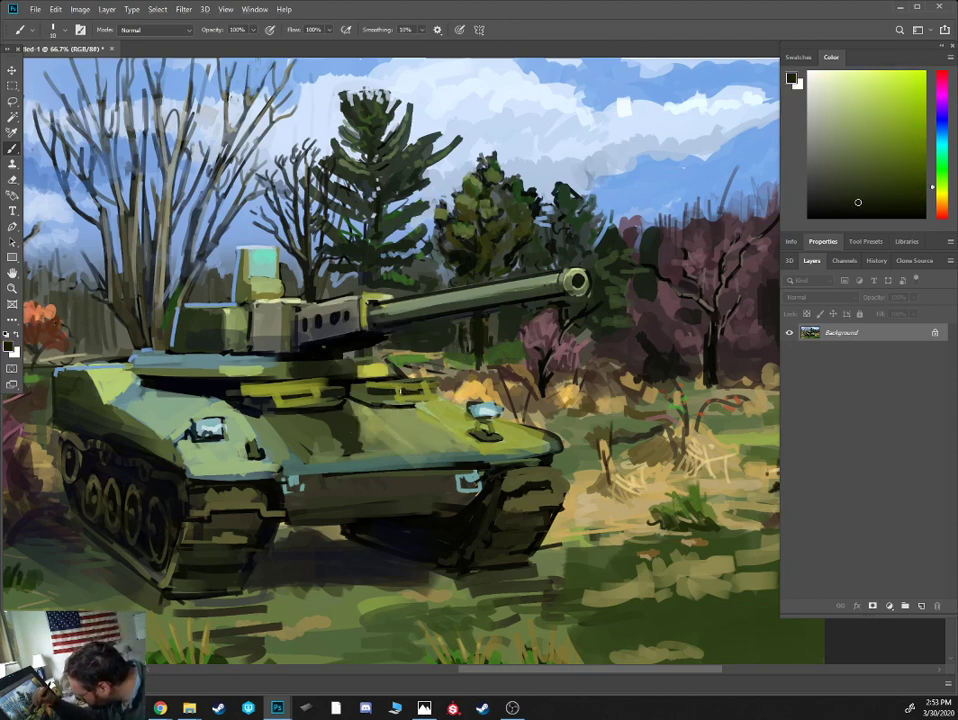
pyautogui.keyDown('alt'); pyautogui.click(302, 297); pyautogui.keyUp('alt')
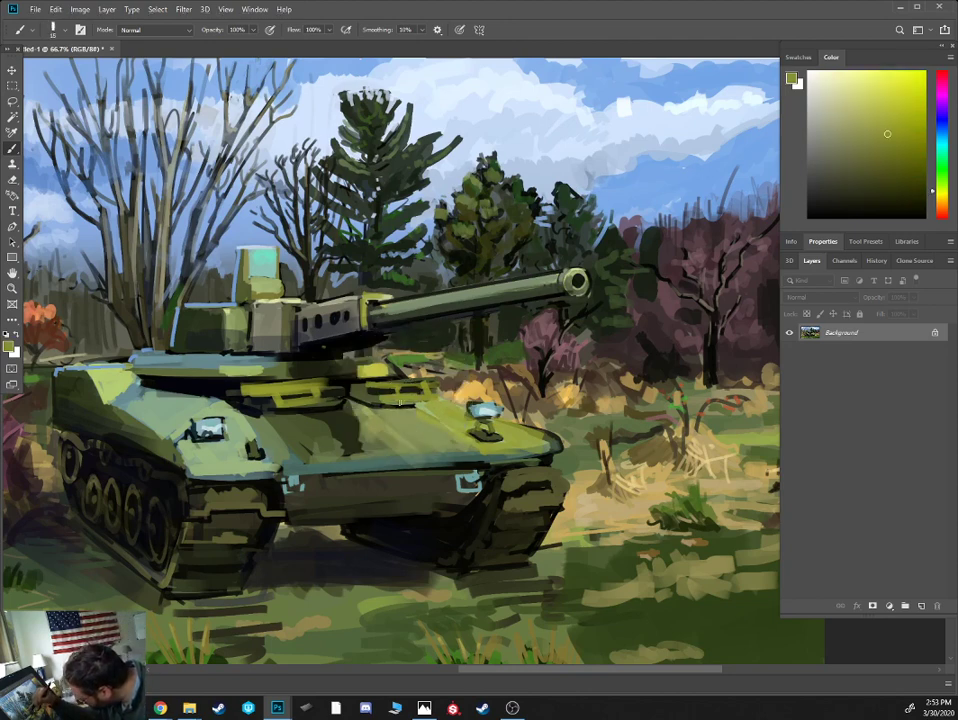
pyautogui.keyDown('alt'); pyautogui.click(300, 302); pyautogui.keyUp('alt')
pyautogui.keyDown('alt'); pyautogui.click(330, 393); pyautogui.keyUp('alt')
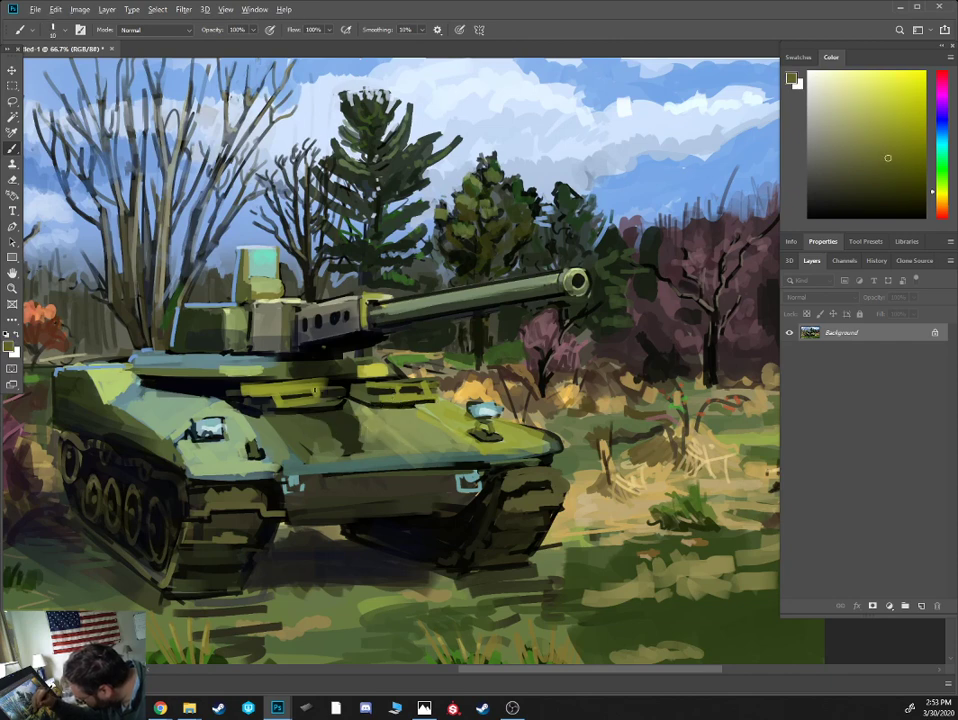
pyautogui.keyDown('alt'); pyautogui.click(340, 397); pyautogui.keyUp('alt')
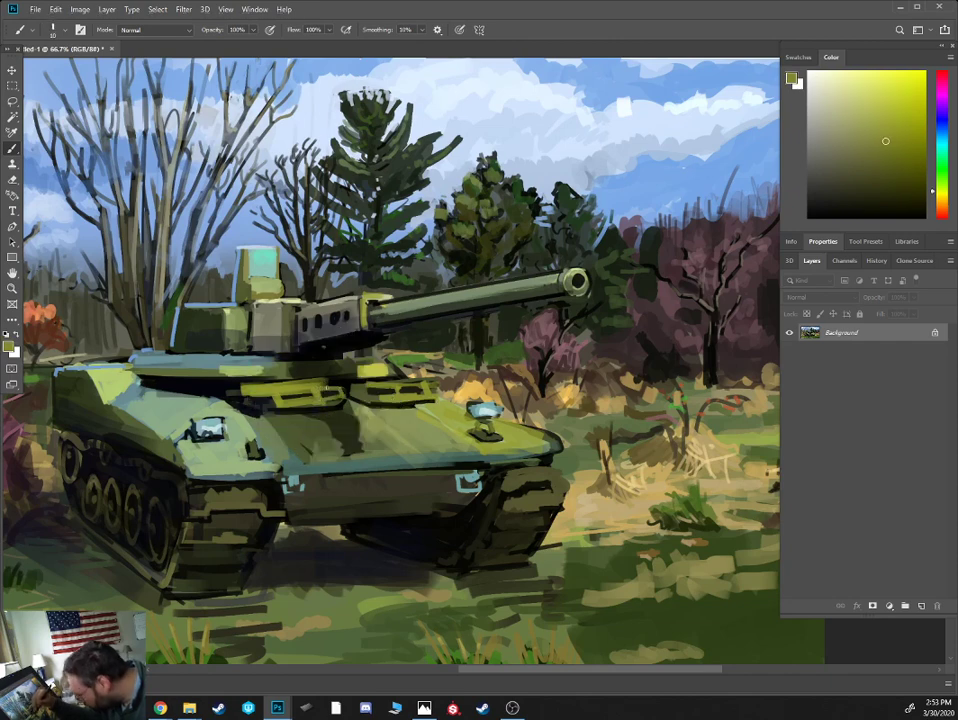
# - Extend the end of the wider deck fitting with grey-green and olive, and deepen the shadow under the turret with near-black
pyautogui.keyDown('alt'); pyautogui.click(189, 295); pyautogui.keyUp('alt')
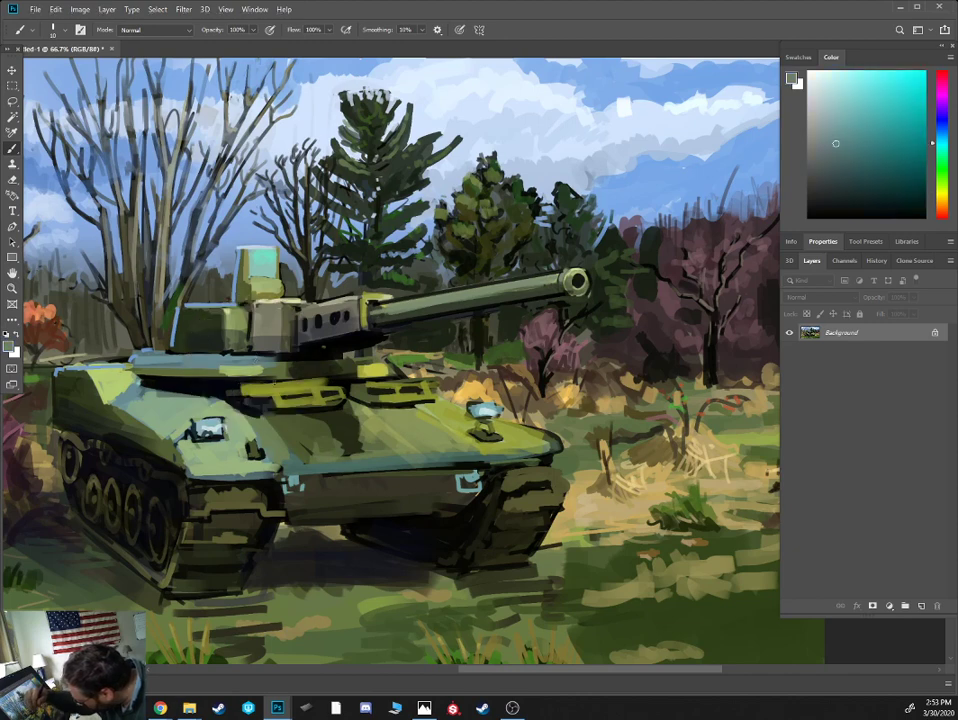
pyautogui.keyDown('alt'); pyautogui.click(267, 370); pyautogui.keyUp('alt')
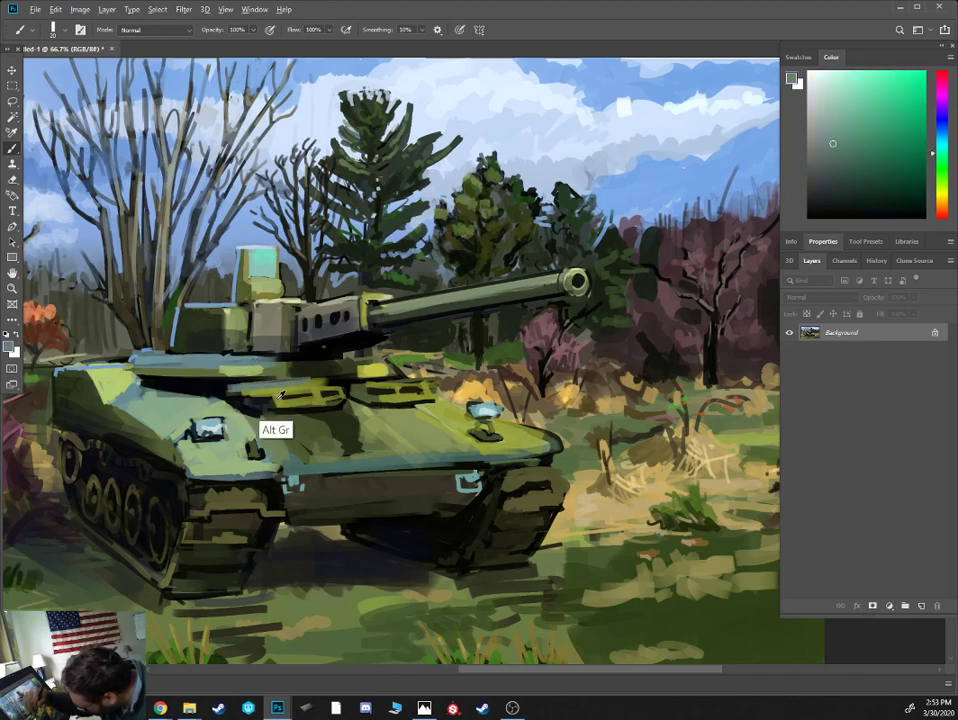
pyautogui.keyDown('alt'); pyautogui.click(210, 310); pyautogui.keyUp('alt')
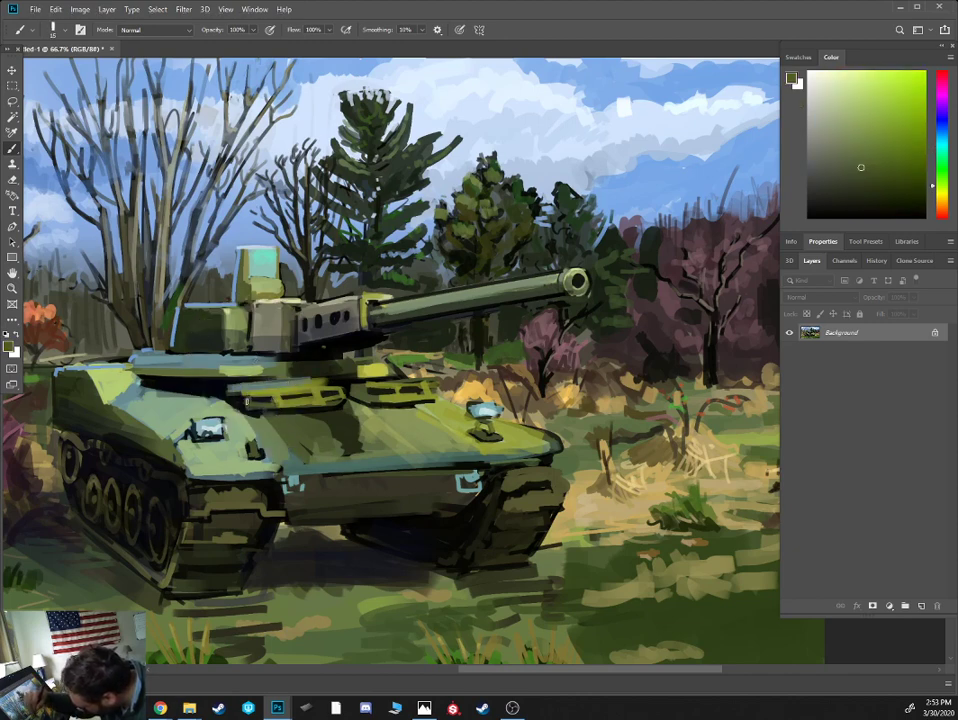
pyautogui.keyDown('alt'); pyautogui.click(159, 294); pyautogui.keyUp('alt')
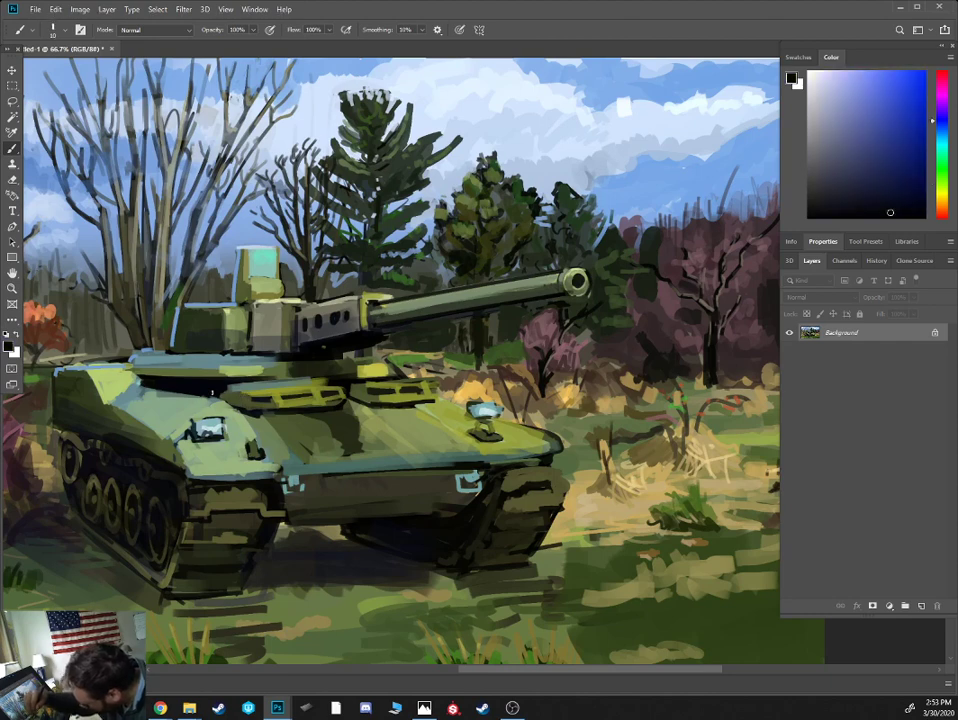
pyautogui.keyDown('alt'); pyautogui.click(155, 380); pyautogui.keyUp('alt')
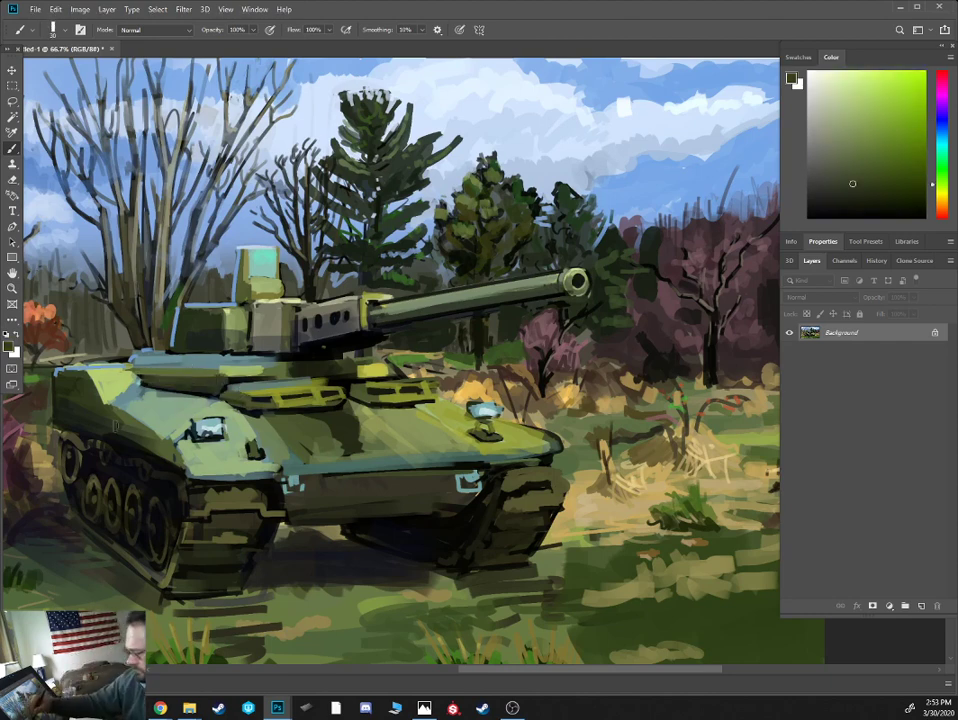
# - Blend the hull side and fender with sampled greens, and brighten the front of the fender with light yellow-green
pyautogui.keyDown('alt'); pyautogui.click(115, 412); pyautogui.keyUp('alt')
pyautogui.keyDown('alt'); pyautogui.click(112, 390); pyautogui.keyUp('alt')
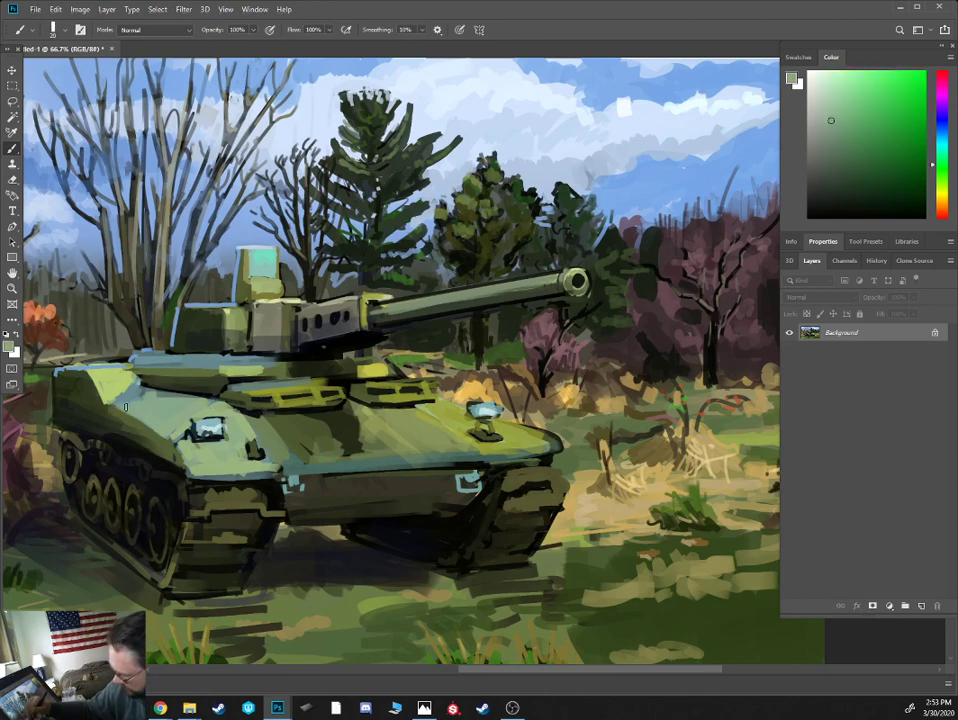
pyautogui.keyDown('alt'); pyautogui.click(125, 373); pyautogui.keyUp('alt')
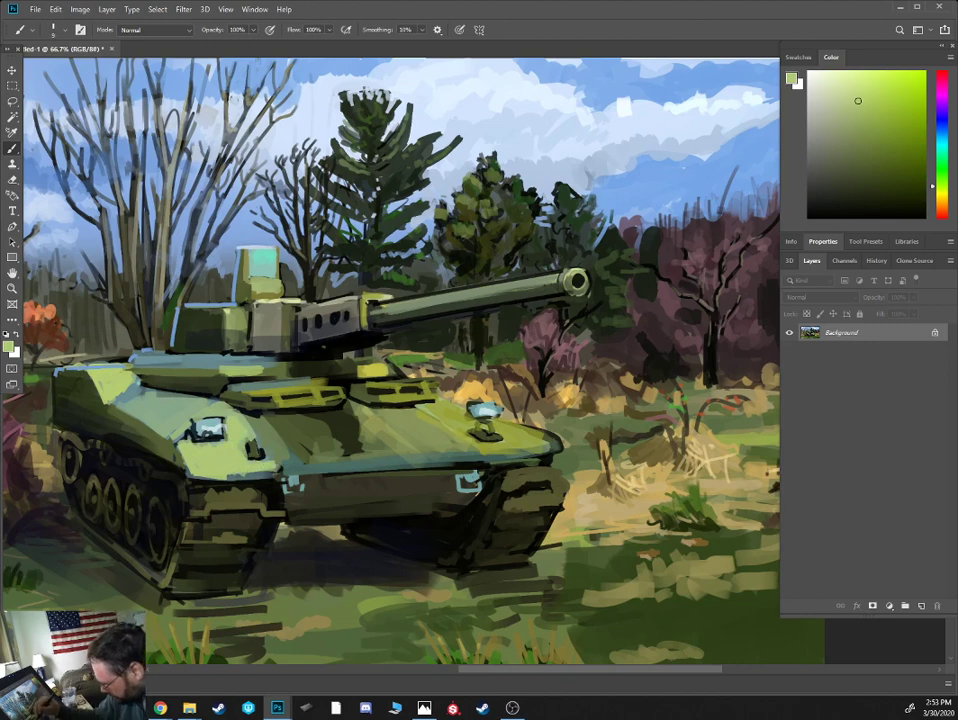
# - Redraw the small hook beside the headlight with a near-black outline and sampled green touches
pyautogui.keyDown('alt'); pyautogui.click(195, 337); pyautogui.keyUp('alt')
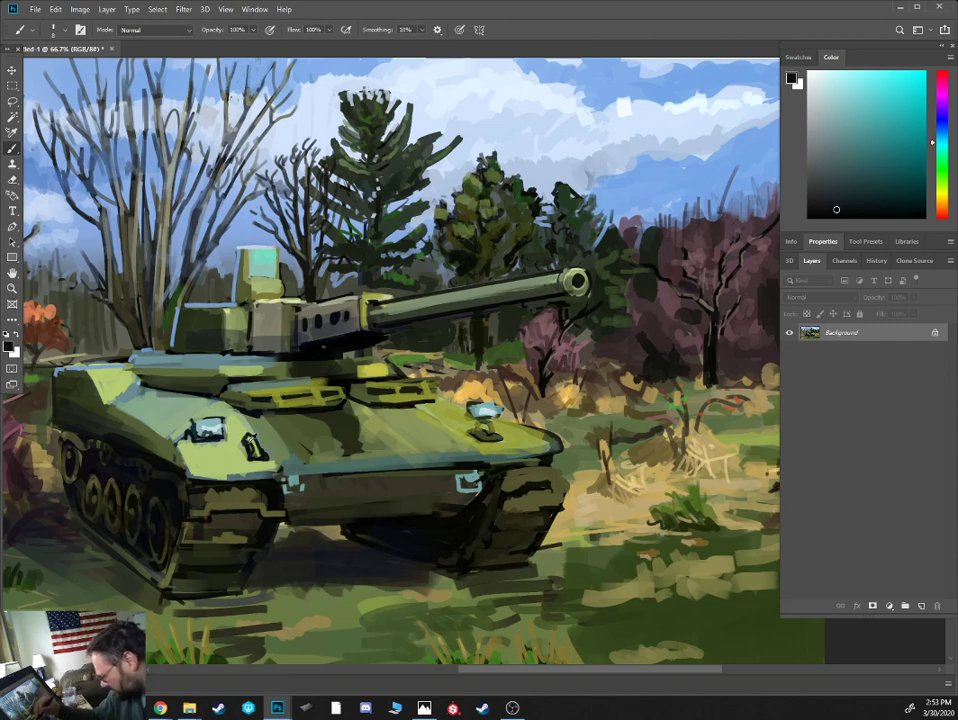
pyautogui.keyDown('alt'); pyautogui.click(261, 438); pyautogui.keyUp('alt')
pyautogui.keyDown('alt'); pyautogui.click(266, 451); pyautogui.keyUp('alt')
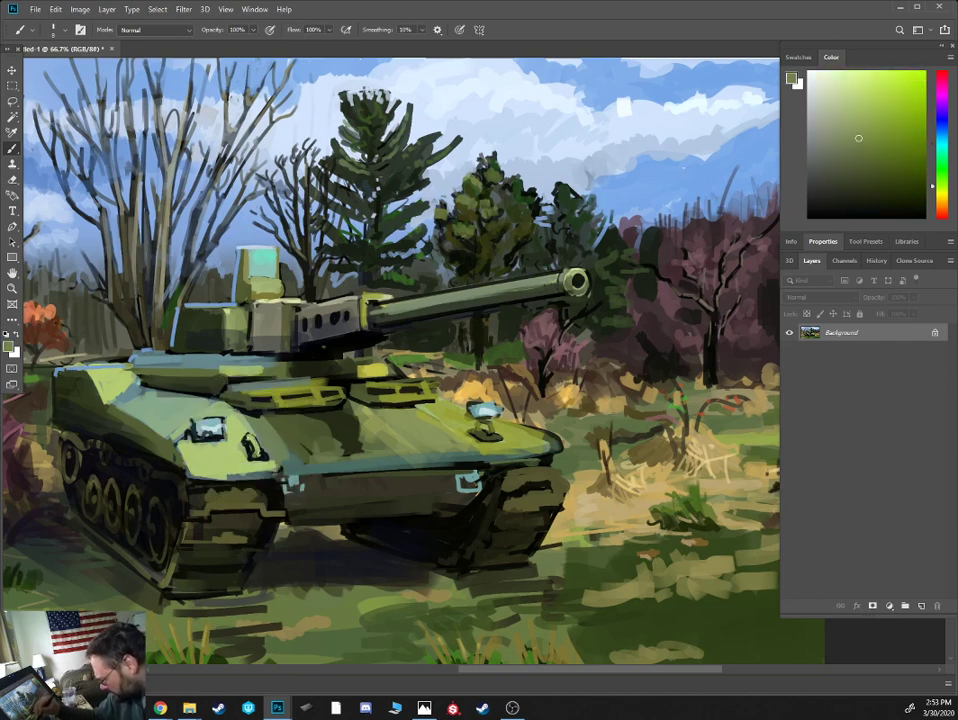
# - Extend the olive shadow down the middle of the sloped front plate with a larger brush
pyautogui.keyDown('alt'); pyautogui.click(332, 440); pyautogui.keyUp('alt')
pyautogui.keyDown('alt'); pyautogui.click(350, 437); pyautogui.keyUp('alt')
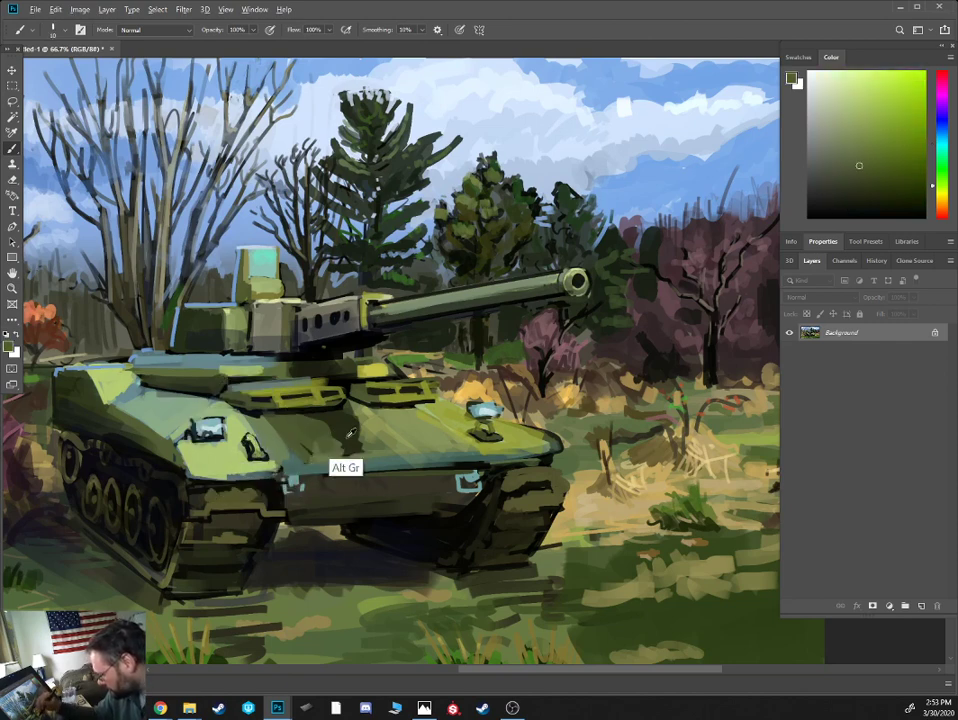
pyautogui.press(']')
pyautogui.press(']')
pyautogui.moveTo(340, 450); pyautogui.dragTo(362, 464)
# - Darken the lower front plate with sampled dark olive, painting over the light-blue tow bracket next to the near track
pyautogui.keyDown('alt'); pyautogui.click(398, 527); pyautogui.keyUp('alt')
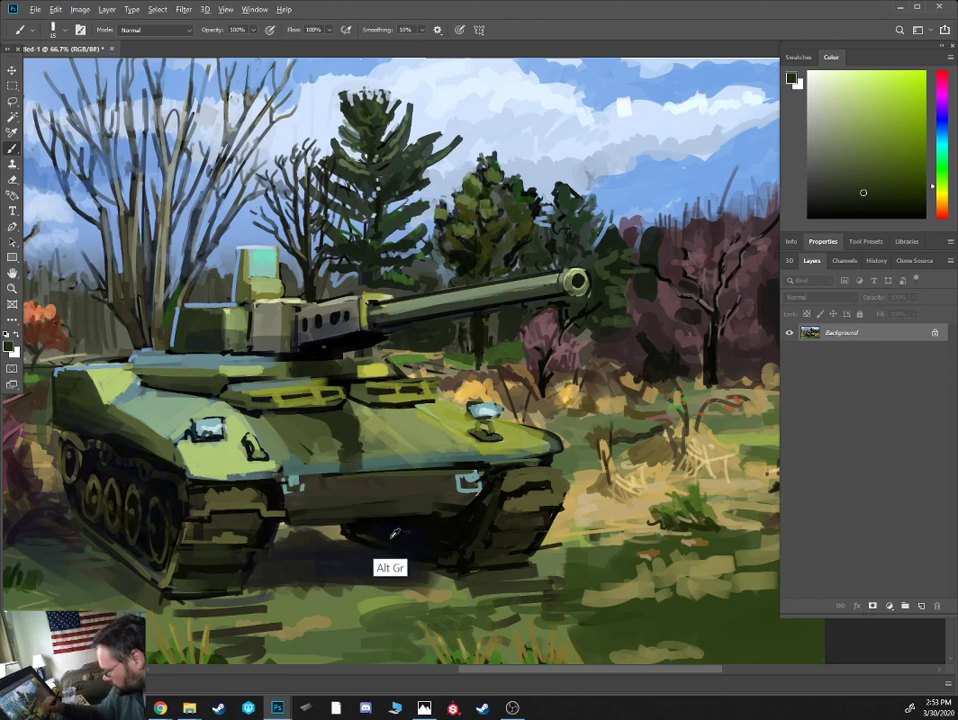
pyautogui.keyDown('alt'); pyautogui.click(304, 487); pyautogui.keyUp('alt')
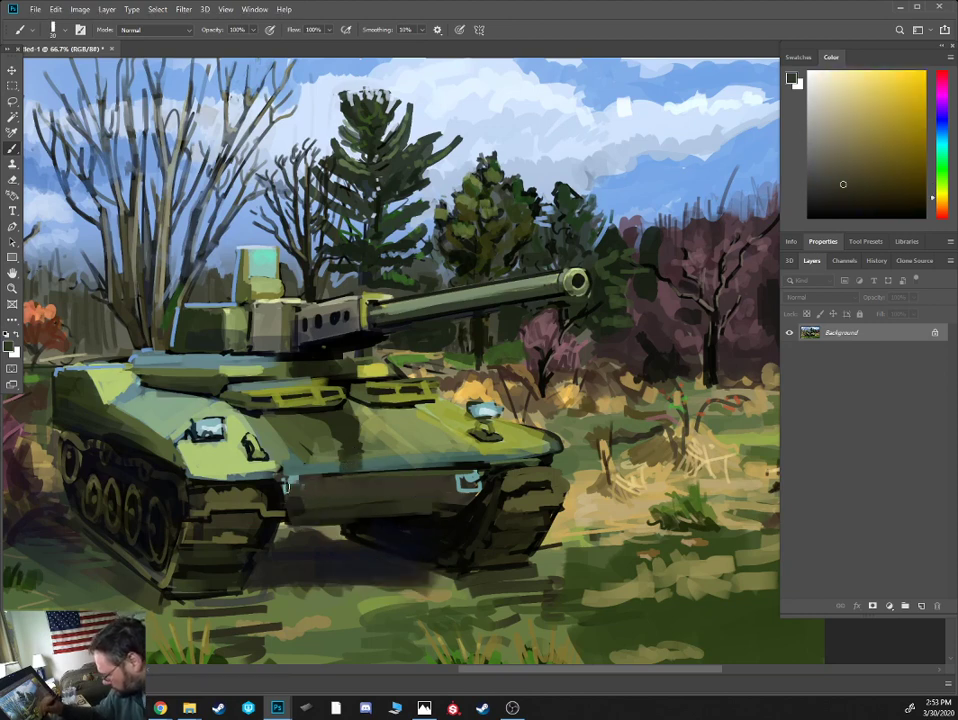
pyautogui.keyDown('alt'); pyautogui.click(300, 499); pyautogui.keyUp('alt')
pyautogui.moveTo(294, 482); pyautogui.dragTo(469, 479)
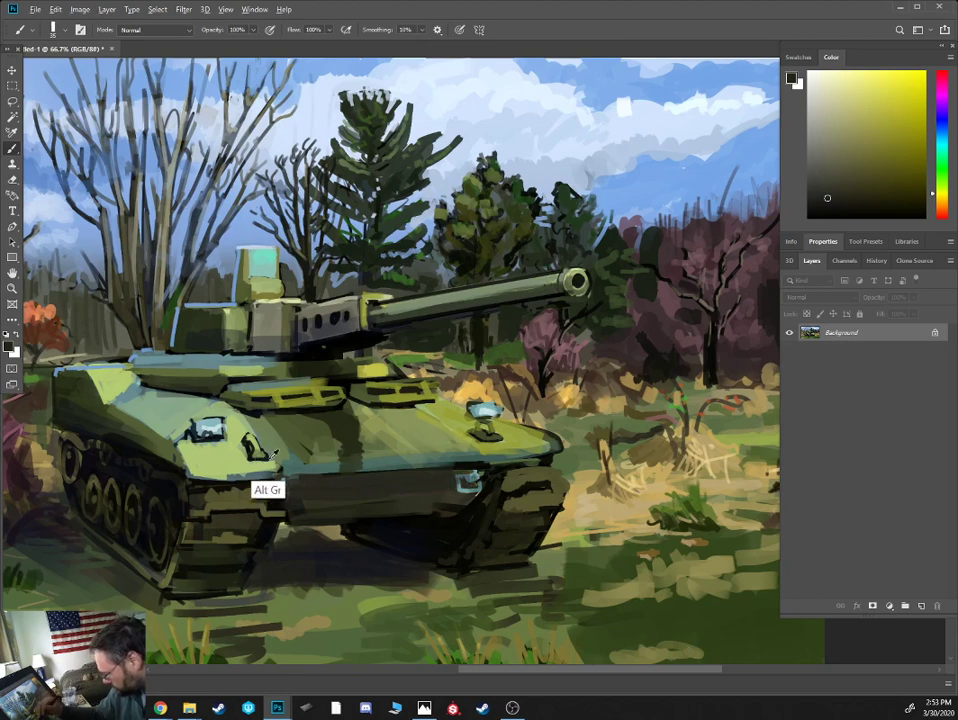
# - Redraw the tow bracket beside the near track in grey-green, and define its edges with near-black and dark olive
pyautogui.keyDown('alt'); pyautogui.click(291, 489); pyautogui.keyUp('alt')
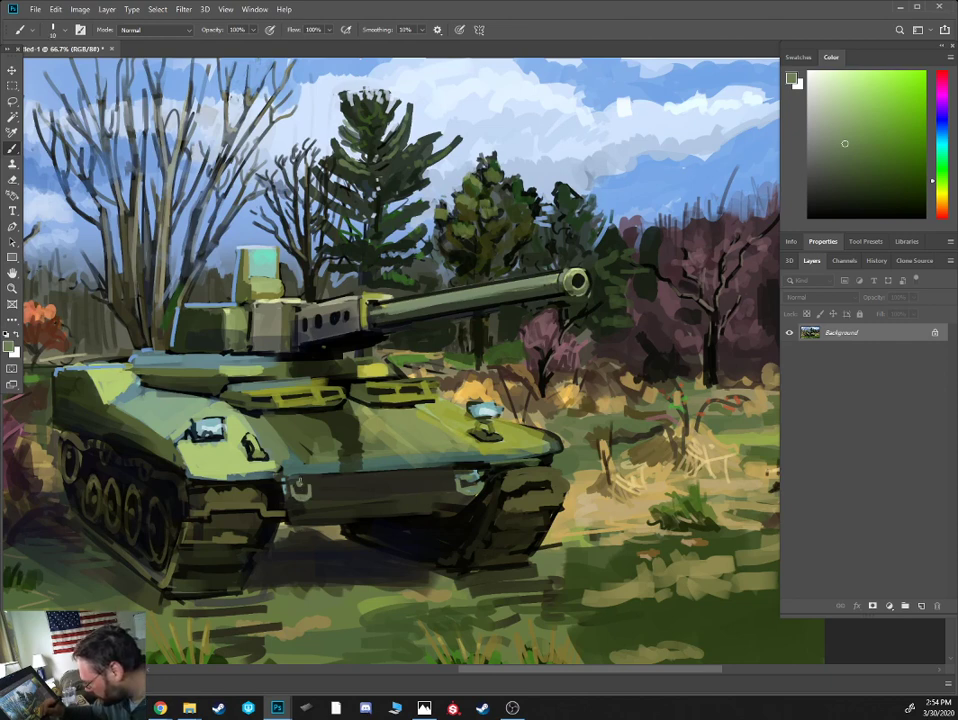
pyautogui.press('[')
pyautogui.keyDown('alt'); pyautogui.click(288, 503); pyautogui.keyUp('alt')
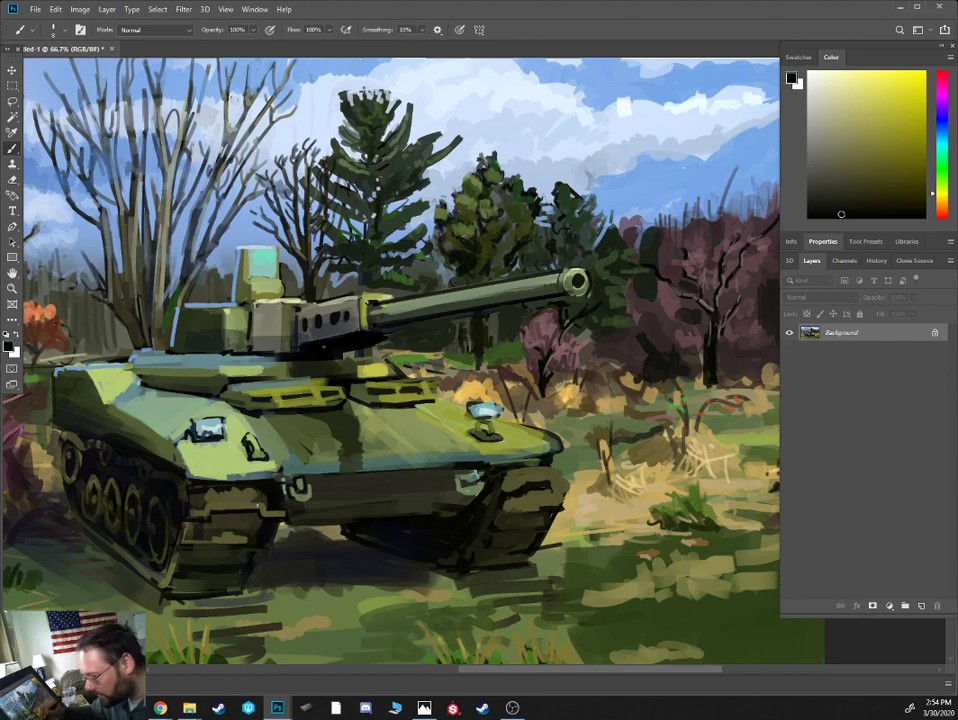
pyautogui.keyDown('alt'); pyautogui.click(246, 513); pyautogui.keyUp('alt')
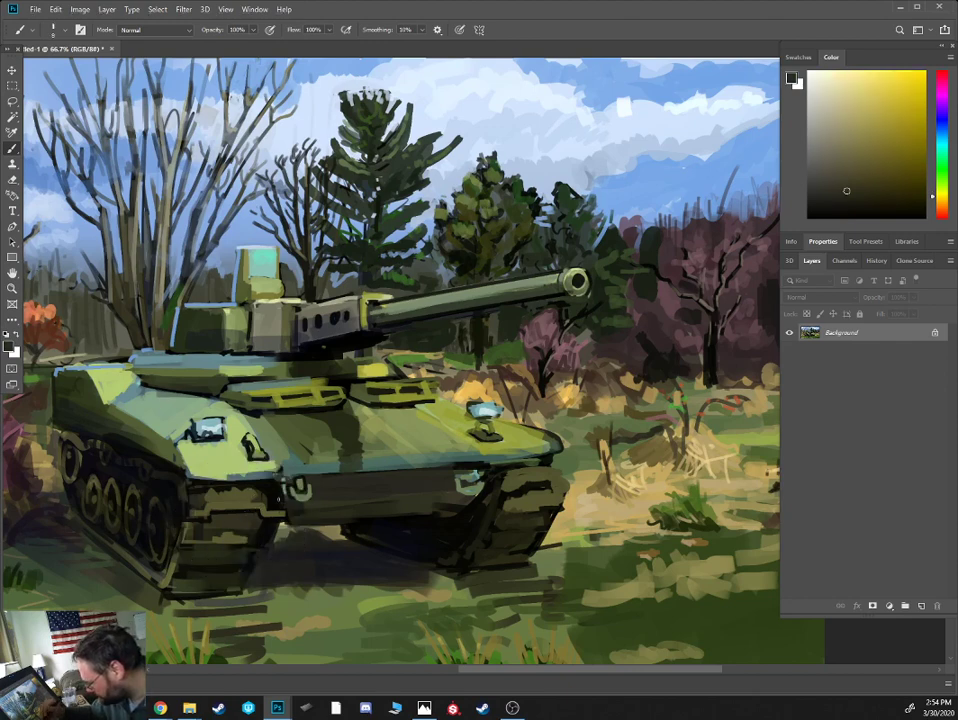
# - Outline the tread links of the track below the muzzle side of the hull with near-black strokes
pyautogui.keyDown('alt'); pyautogui.click(391, 371); pyautogui.keyUp('alt')
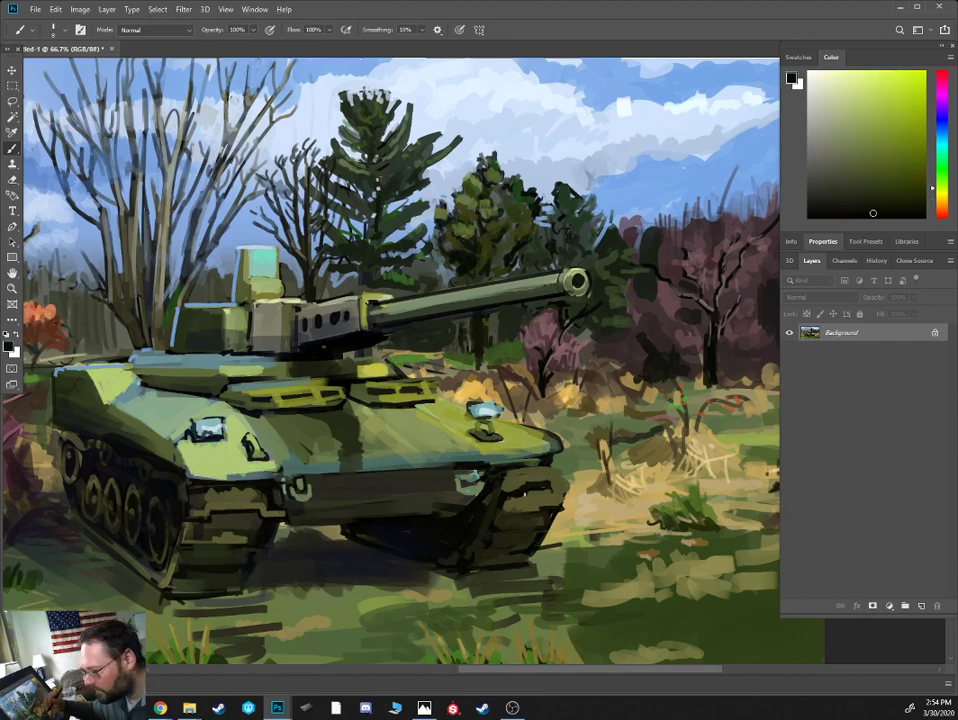
pyautogui.moveTo(386, 357); pyautogui.dragTo(423, 364)
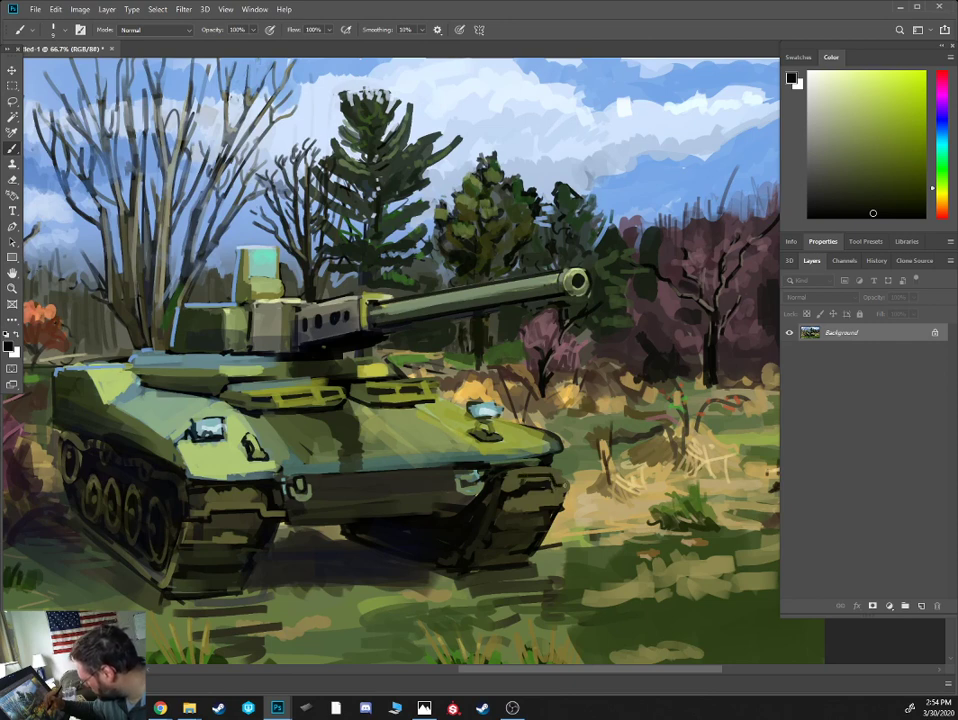
pyautogui.moveTo(515, 477); pyautogui.dragTo(505, 487)
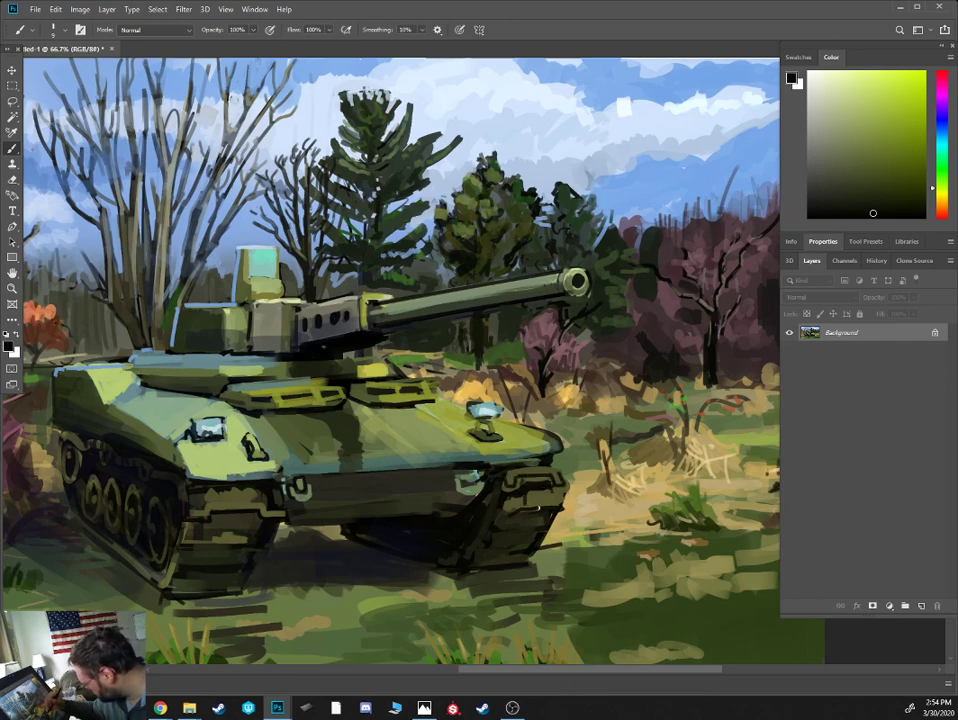
pyautogui.moveTo(529, 501)
pyautogui.mouseDown()
pyautogui.moveTo(554, 500)
pyautogui.moveTo(562, 512)
pyautogui.mouseUp()
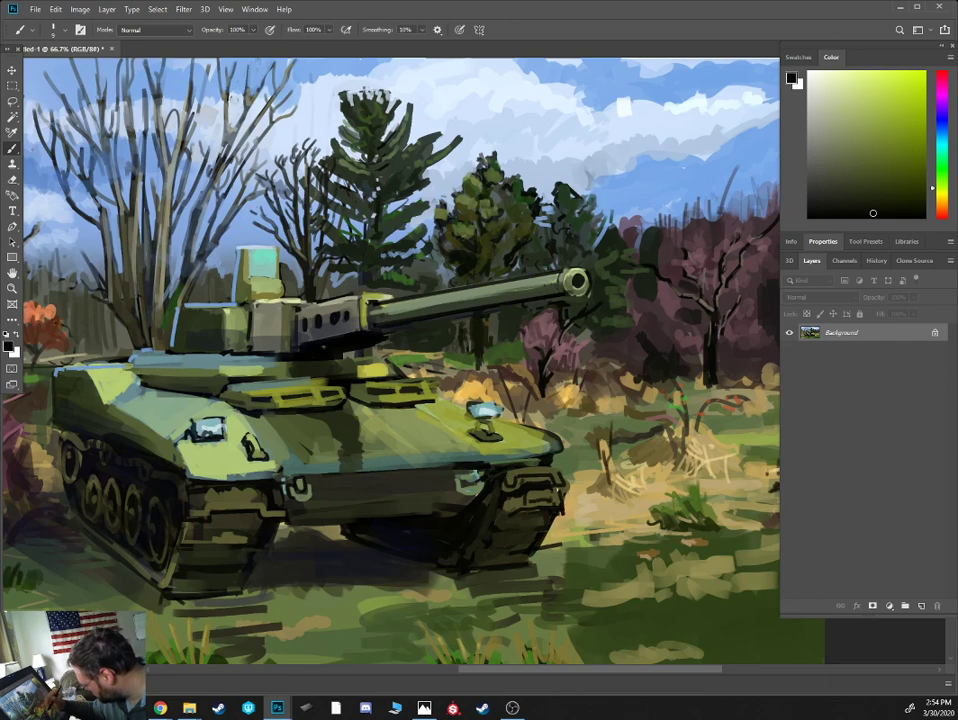
# - Sample ochre from the tank's surroundings and dark greens from the background trees as brush colours
pyautogui.keyDown('alt'); pyautogui.click(535, 415); pyautogui.keyUp('alt')
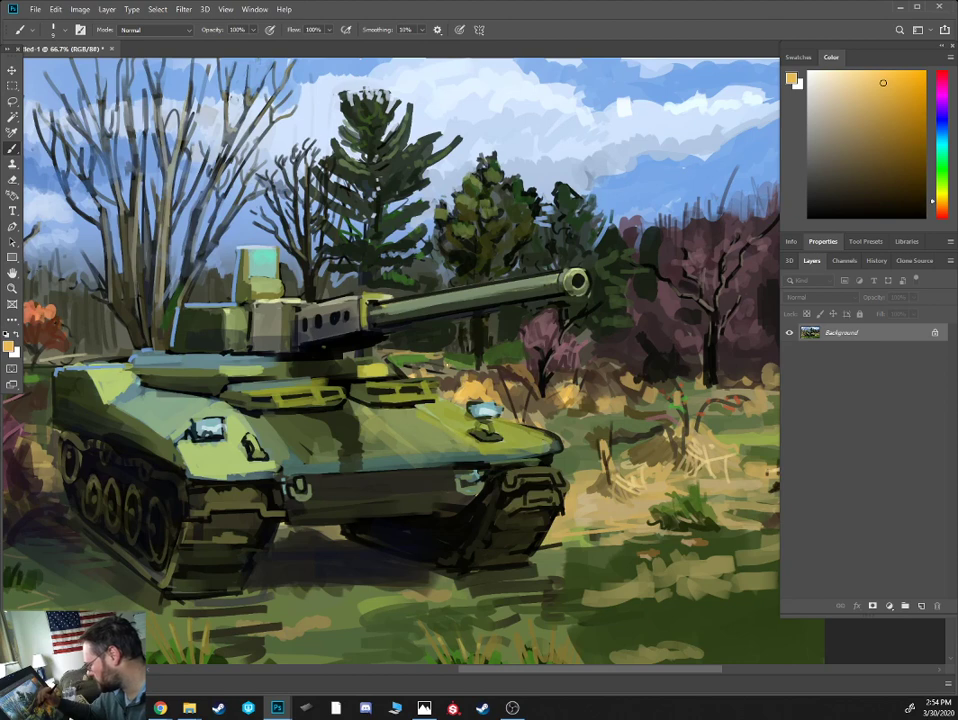
pyautogui.keyDown('alt'); pyautogui.click(338, 262); pyautogui.keyUp('alt')
pyautogui.keyDown('alt'); pyautogui.click(334, 273); pyautogui.keyUp('alt')
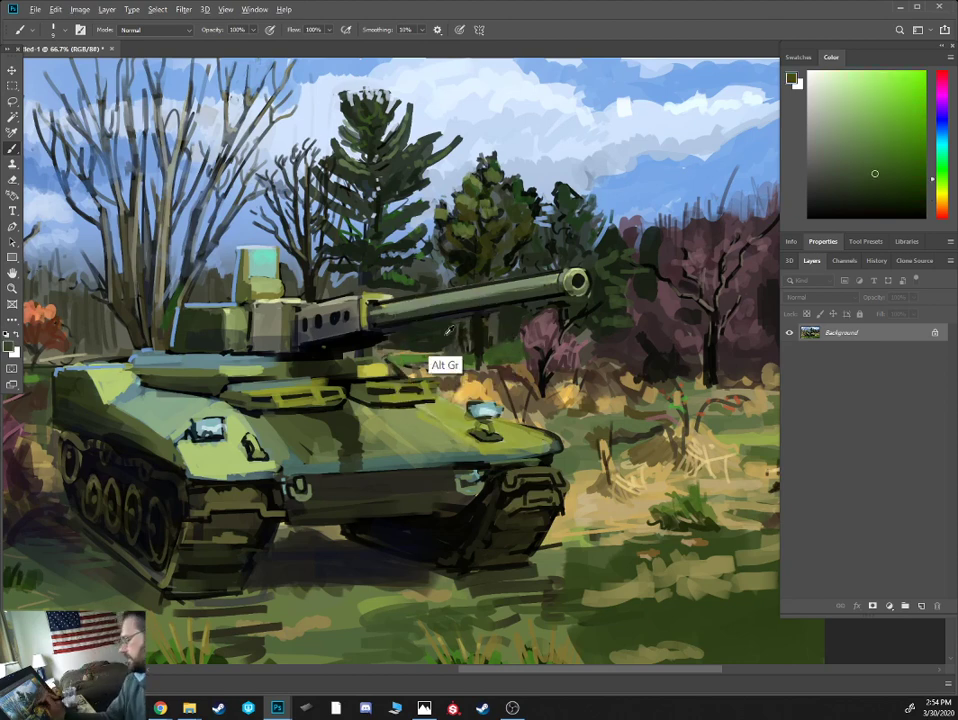
pyautogui.keyDown('alt'); pyautogui.click(648, 260); pyautogui.keyUp('alt')
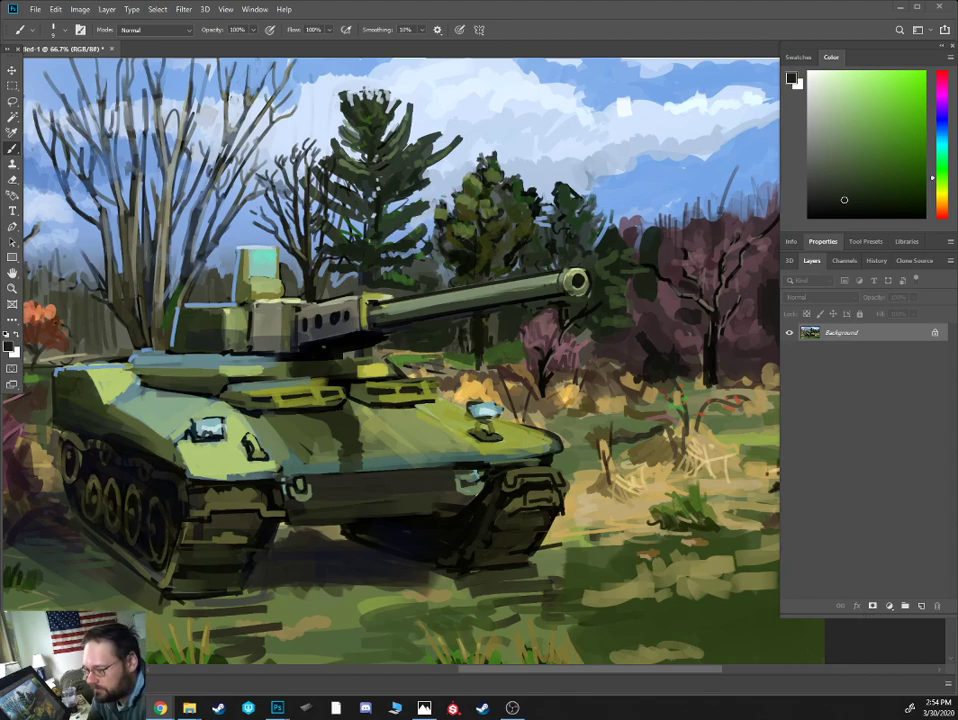
# - Switch to the browser and open the video Making a Longbow: Osage Orange from The Art of Craftsmanship's YouTube channel, skipping the ad
pyautogui.moveTo(957, 47); pyautogui.dragTo(337, 82)
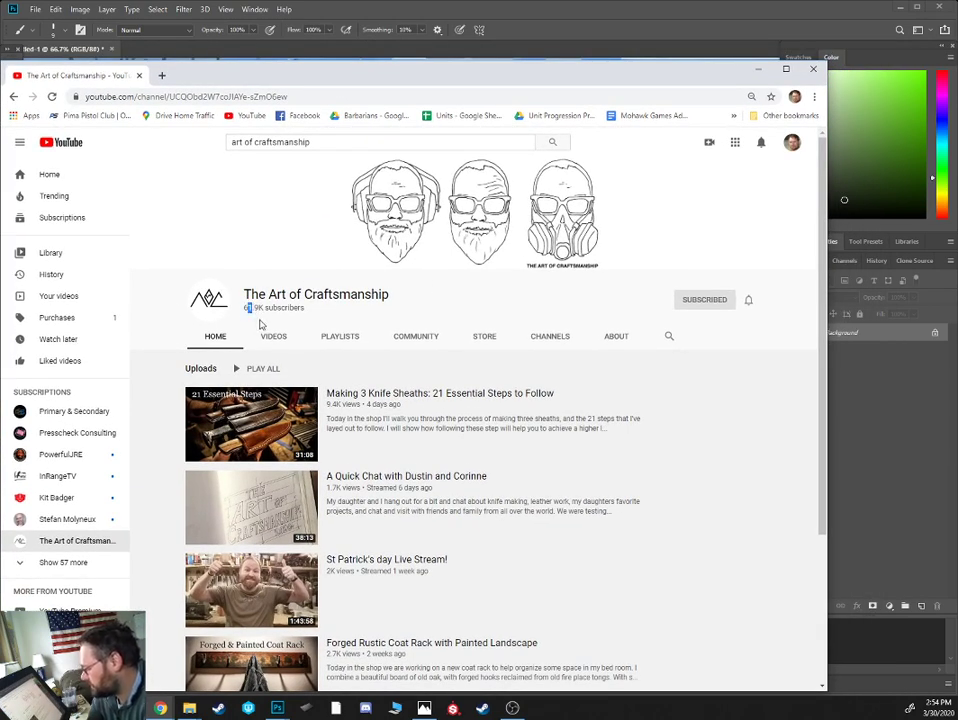
pyautogui.click(262, 311)
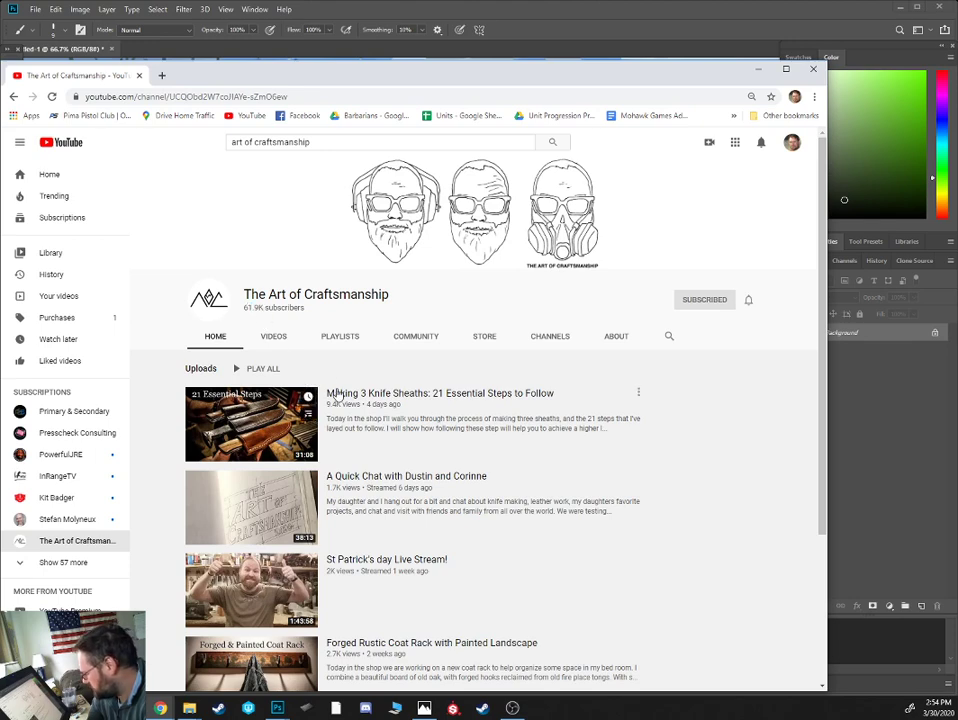
pyautogui.scroll(-1, 499, 422)
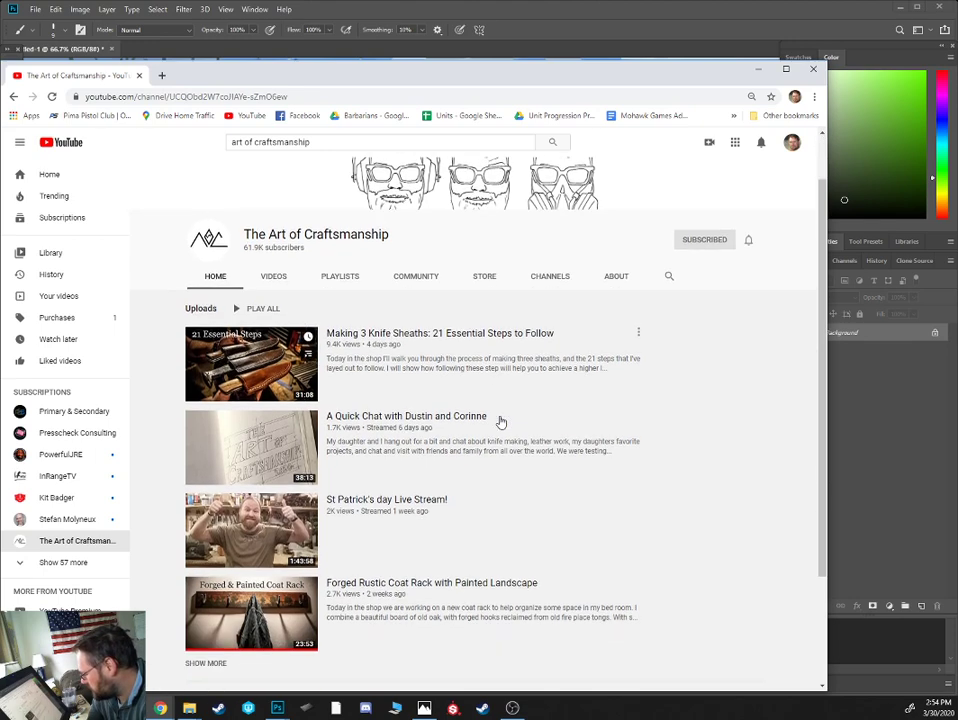
pyautogui.scroll(-1, 501, 422)
pyautogui.scroll(-2, 501, 422)
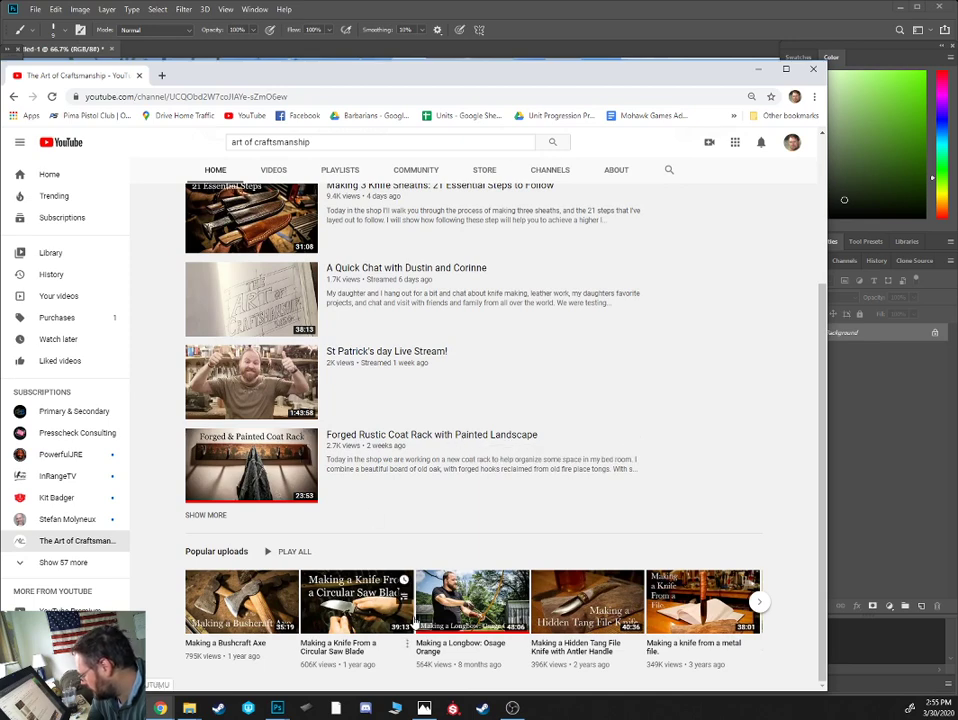
pyautogui.click(433, 650)
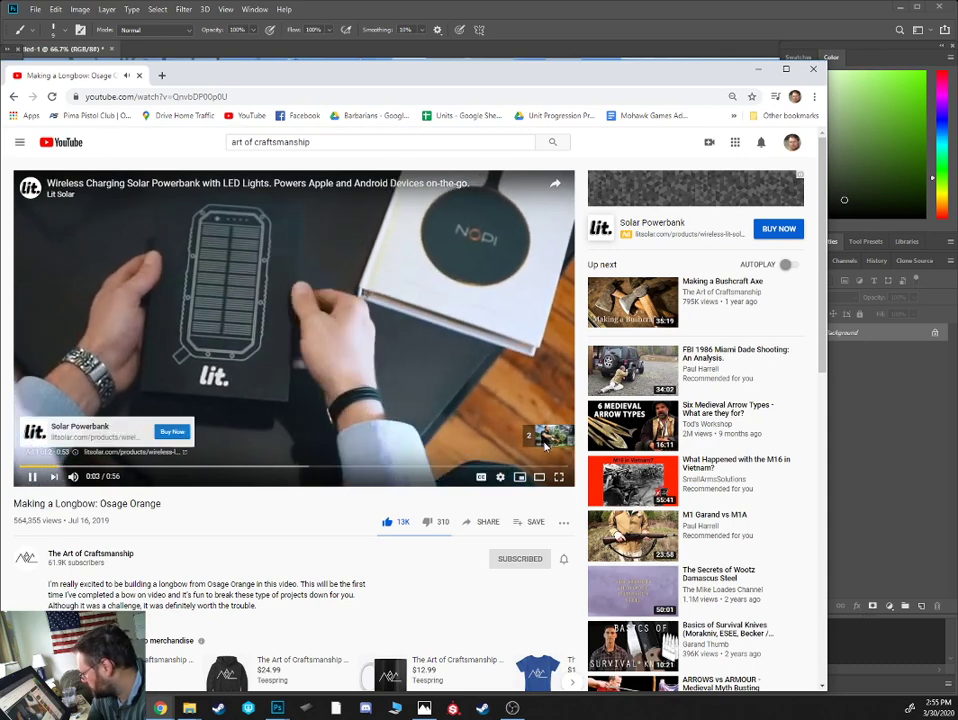
pyautogui.click(545, 443)
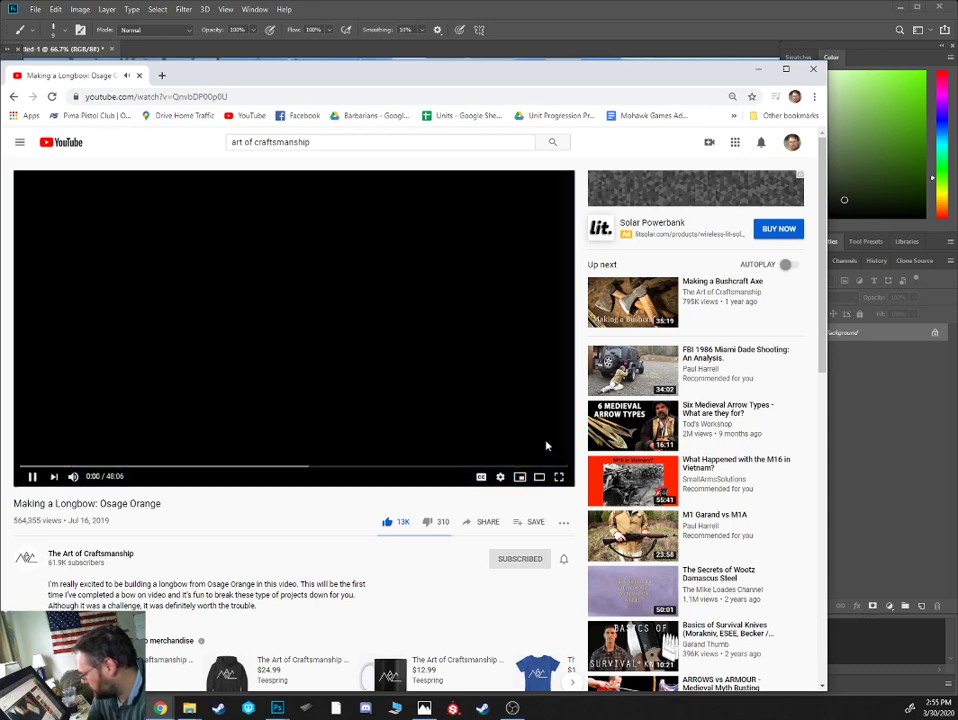
# - Skim through the longbow video in stages, from the workshop introduction to the archery scene near the end
pyautogui.click(63, 467)
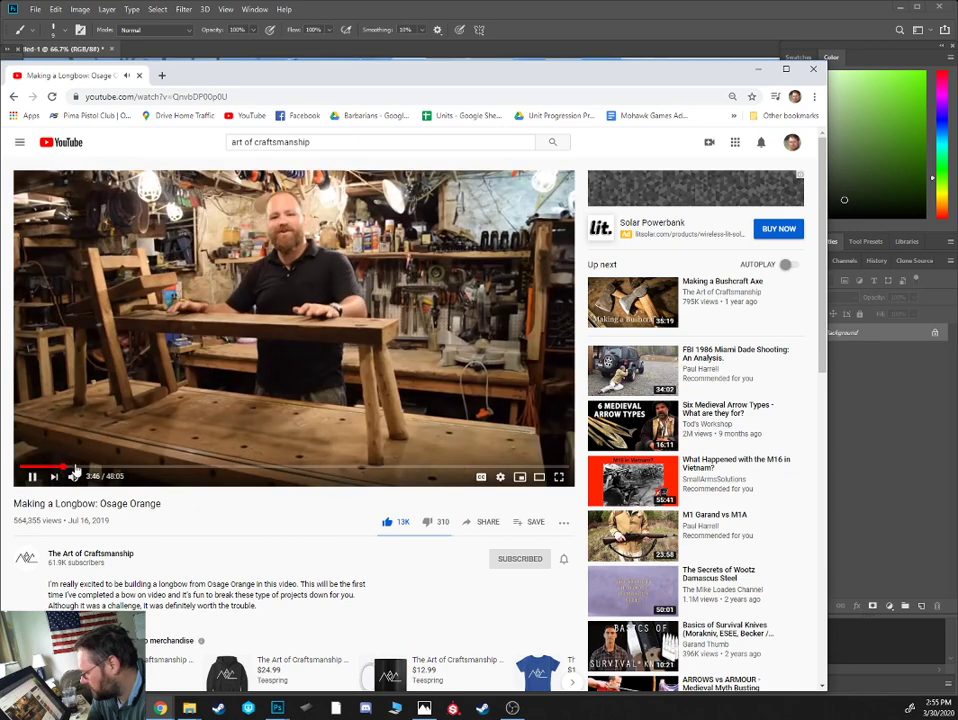
pyautogui.click(106, 467)
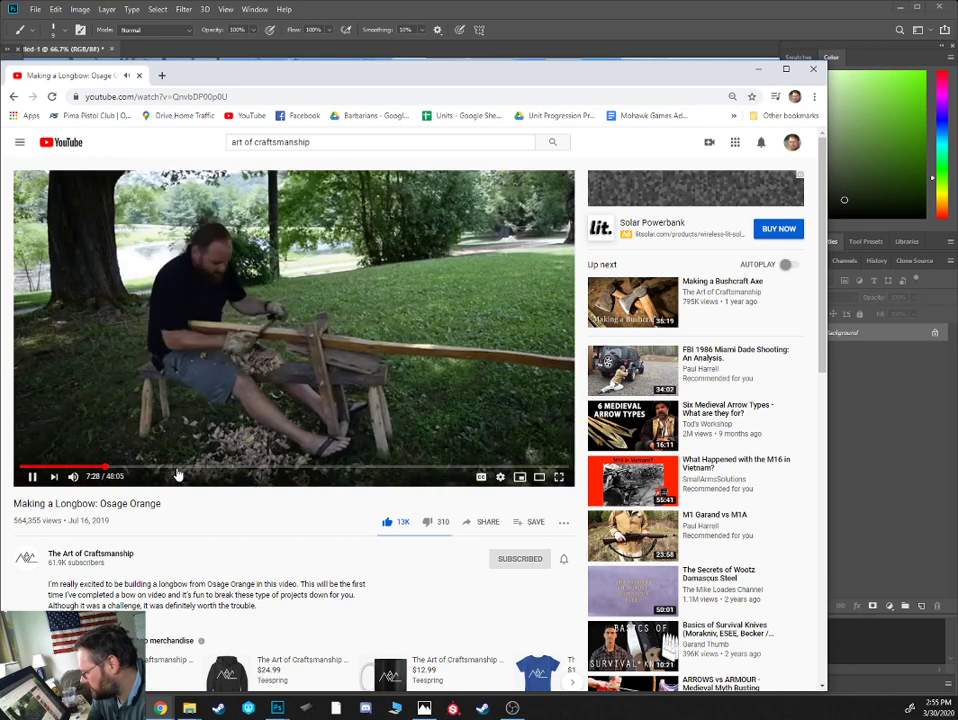
pyautogui.click(117, 467)
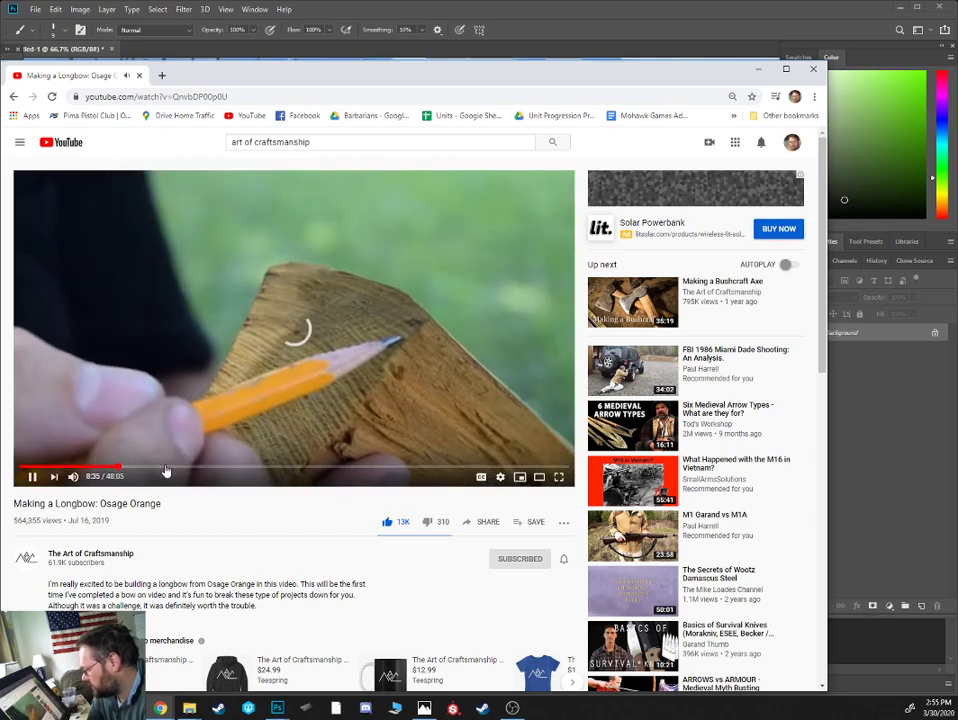
pyautogui.click(166, 468)
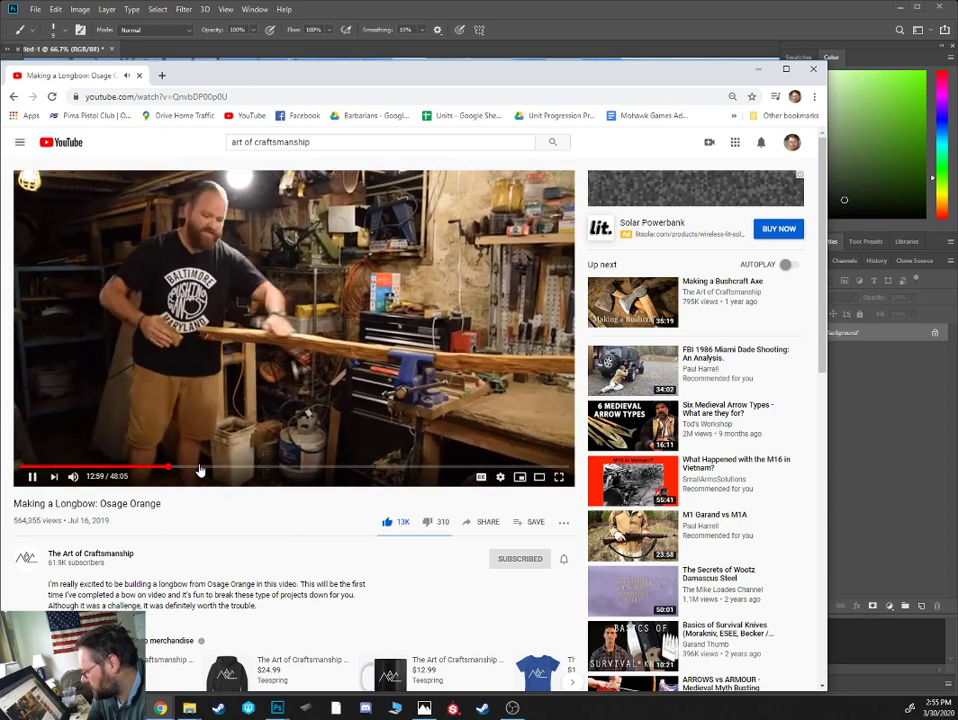
pyautogui.click(200, 468)
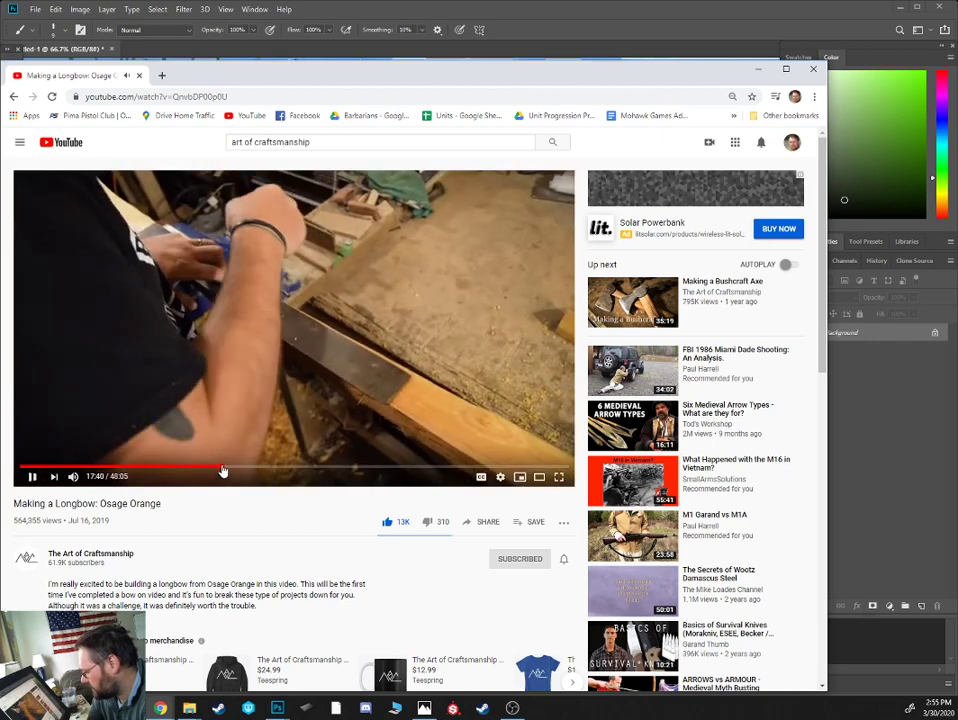
pyautogui.click(223, 468)
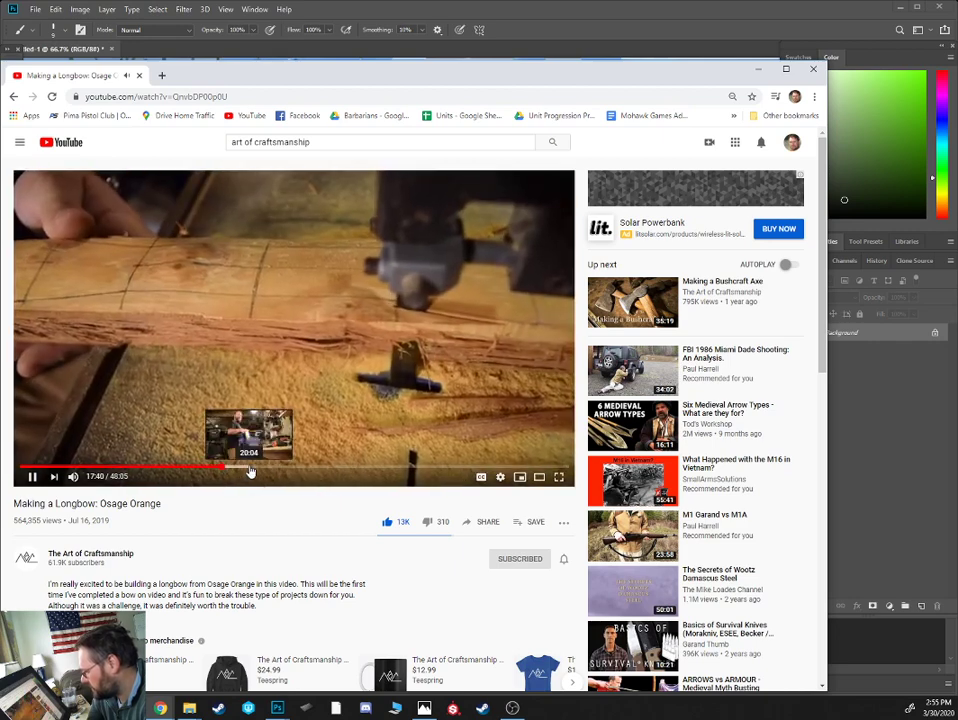
pyautogui.click(250, 469)
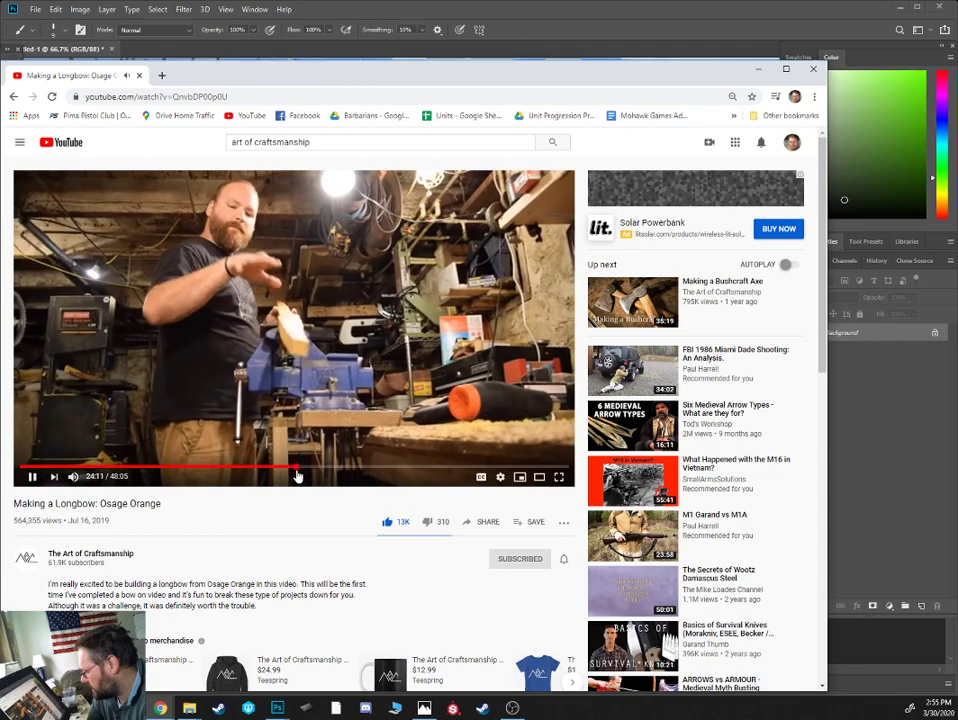
pyautogui.click(316, 467)
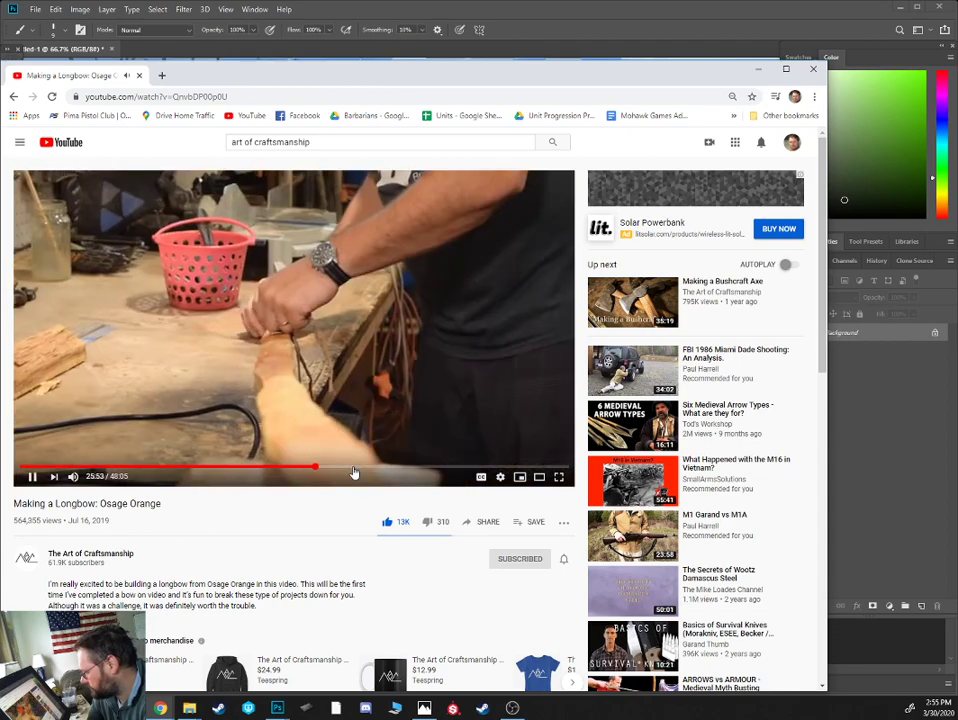
pyautogui.click(351, 470)
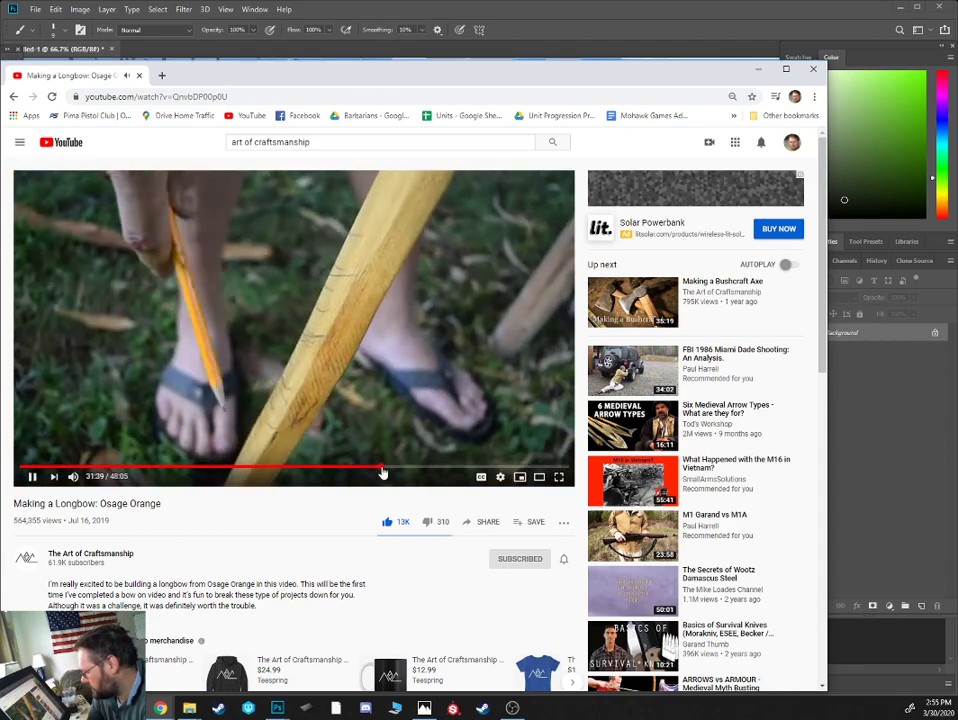
pyautogui.click(405, 469)
pyautogui.click(422, 469)
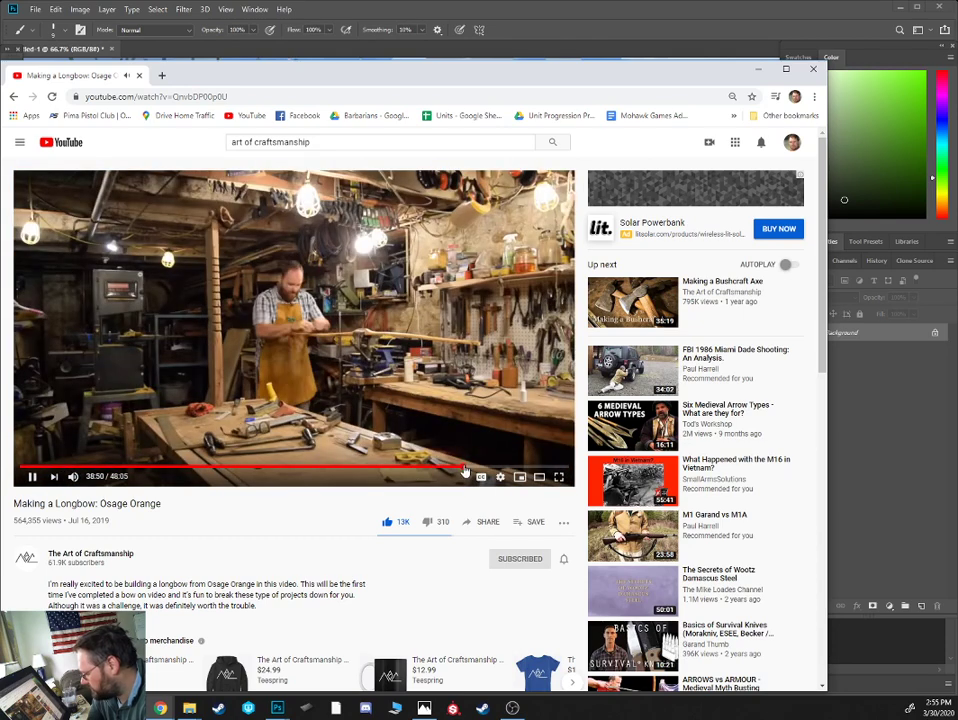
pyautogui.moveTo(17, 520); pyautogui.dragTo(67, 521)
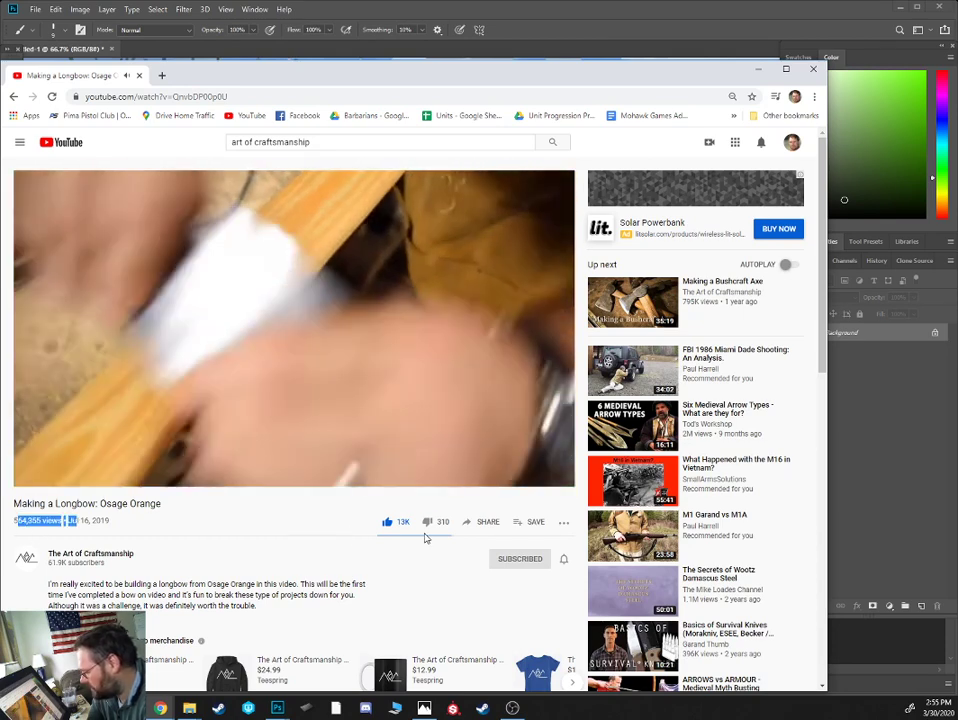
pyautogui.click(480, 470)
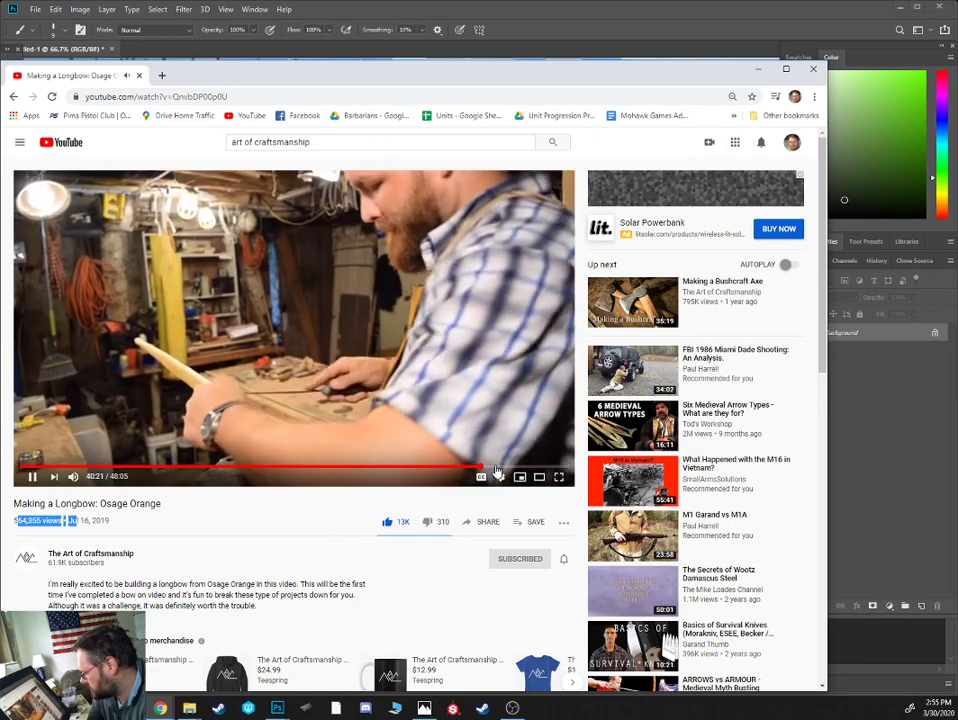
pyautogui.click(497, 470)
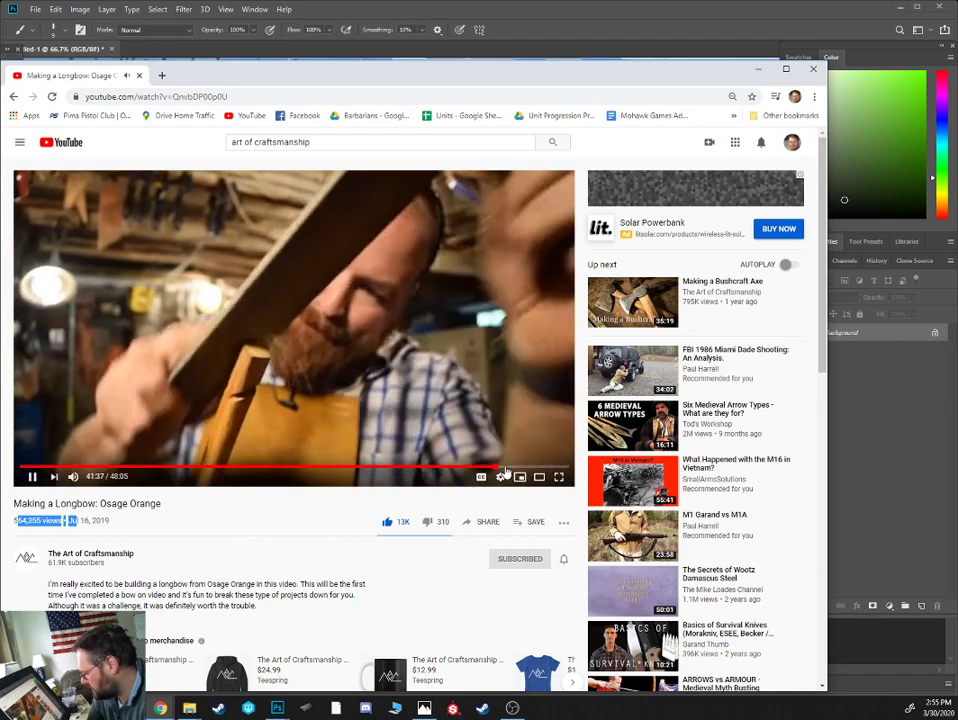
pyautogui.click(514, 471)
pyautogui.click(528, 470)
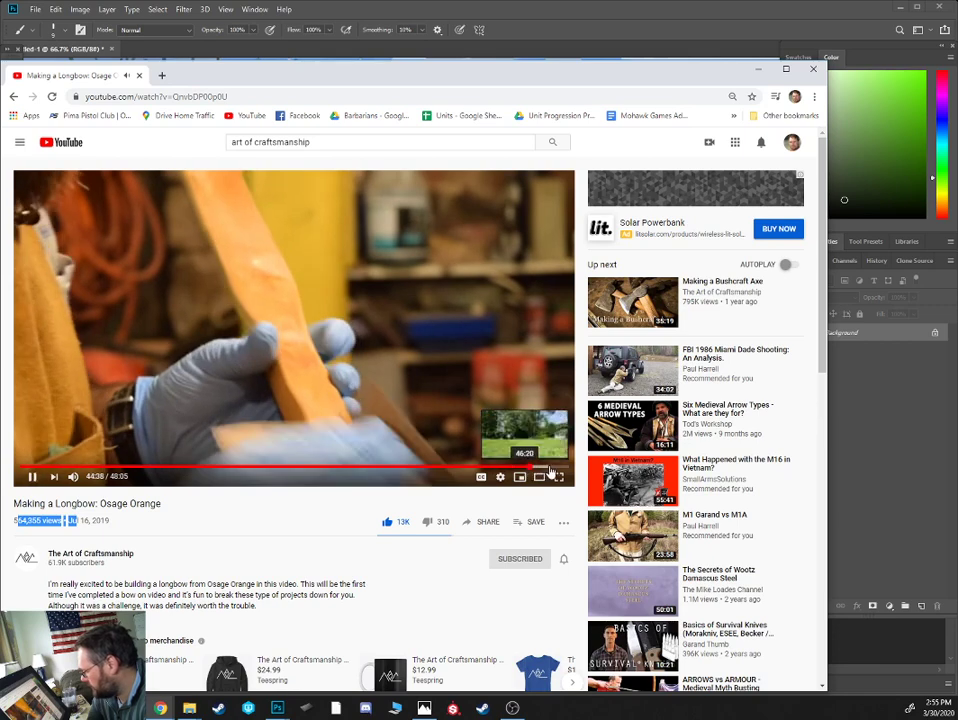
pyautogui.click(547, 470)
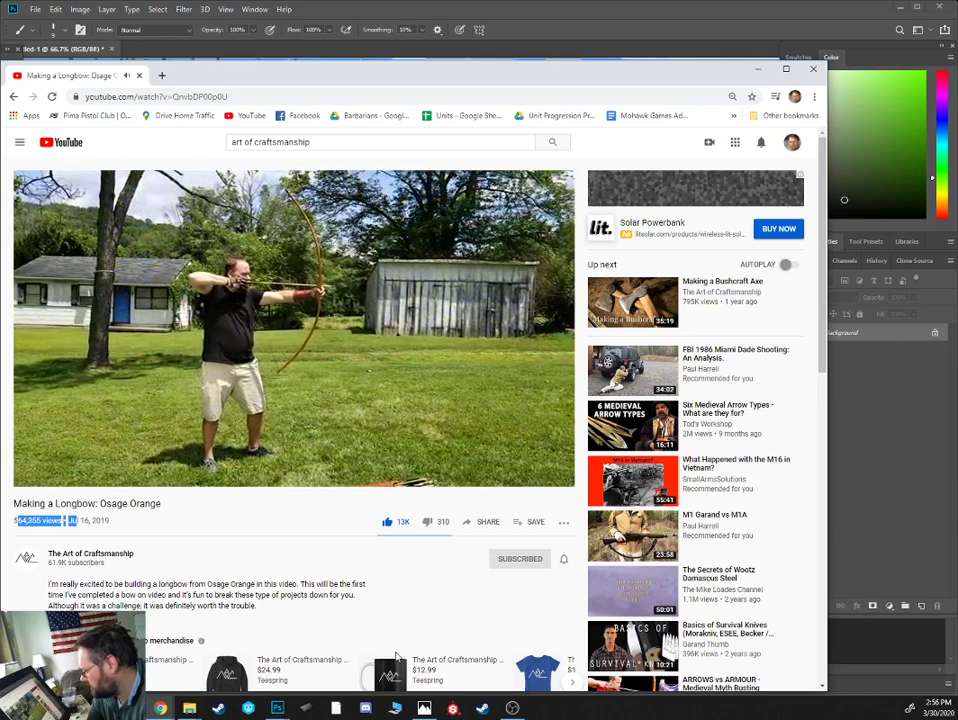
# - Copy the longbow video's web address and close the browser window to return to the painting
pyautogui.click(261, 96)
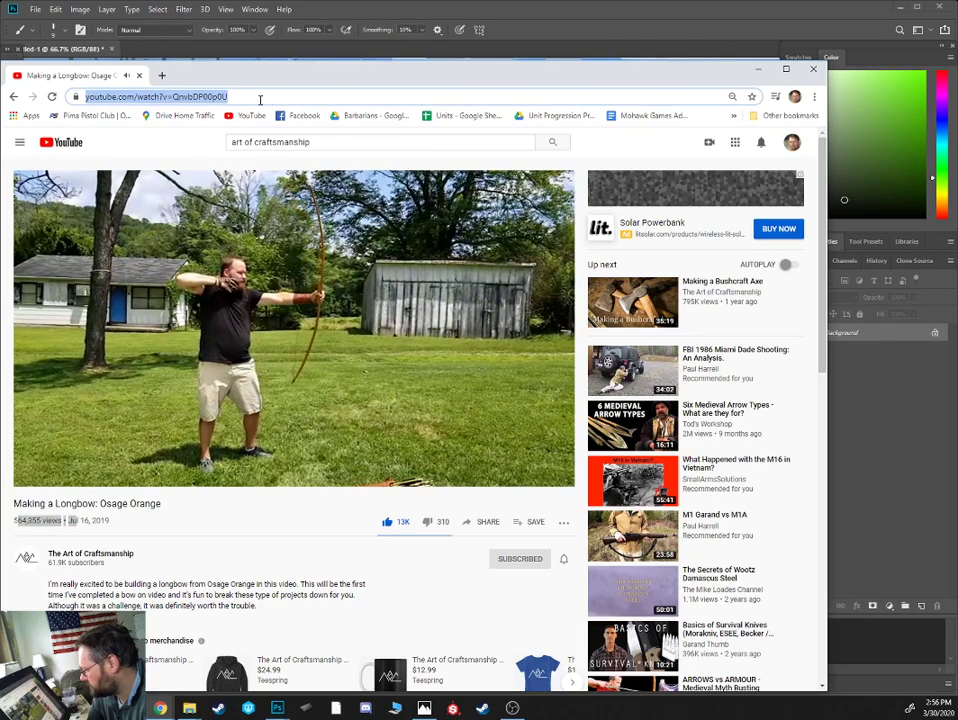
pyautogui.rightClick(261, 96)
pyautogui.click(287, 166)
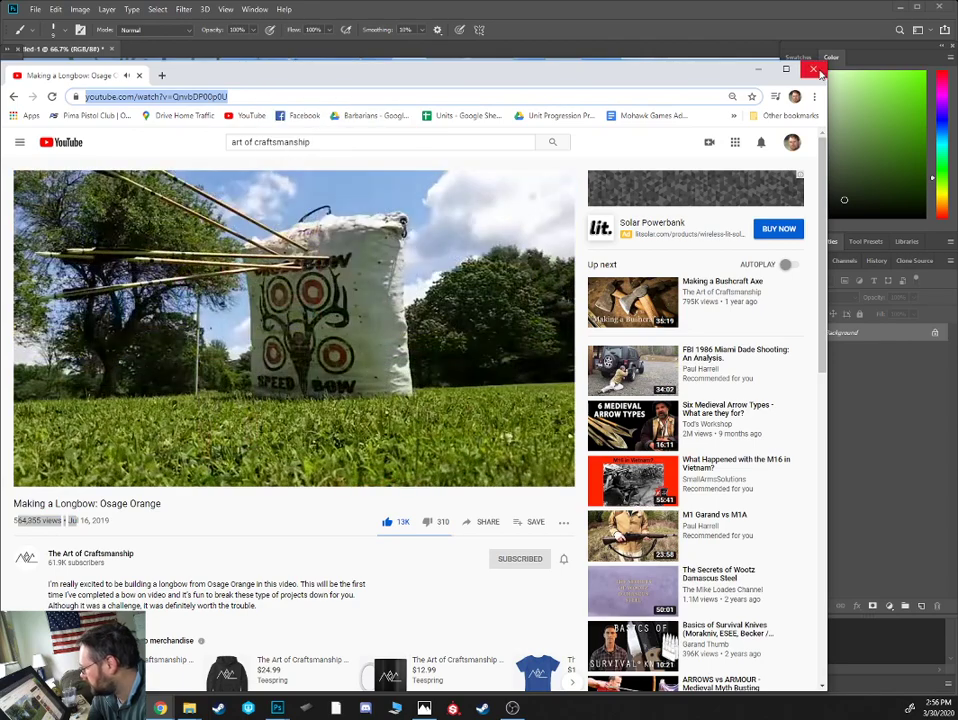
pyautogui.click(813, 68)
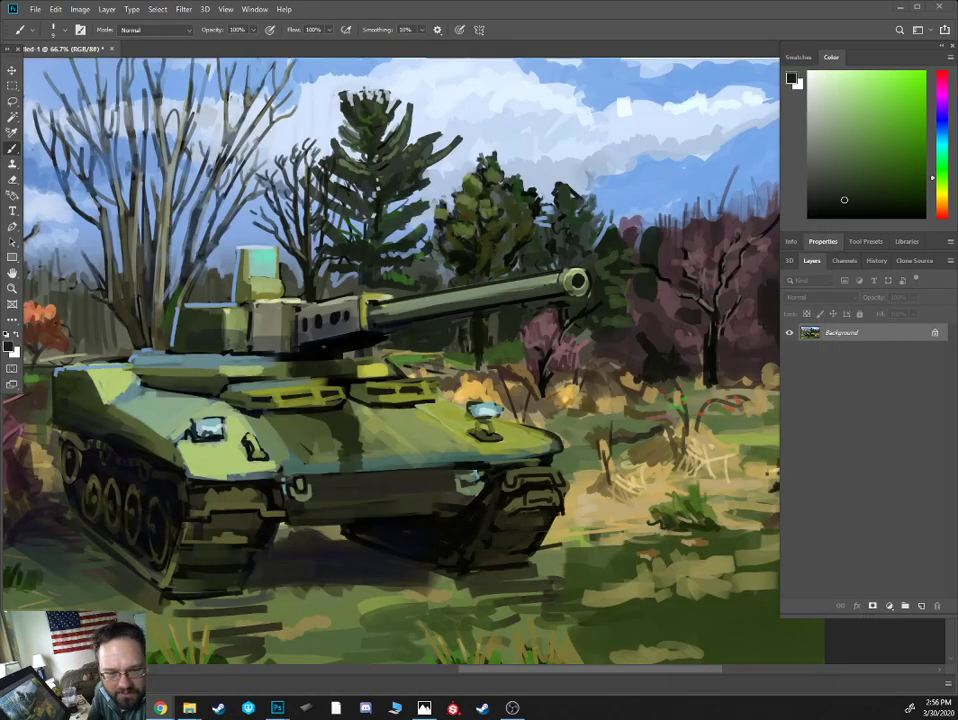
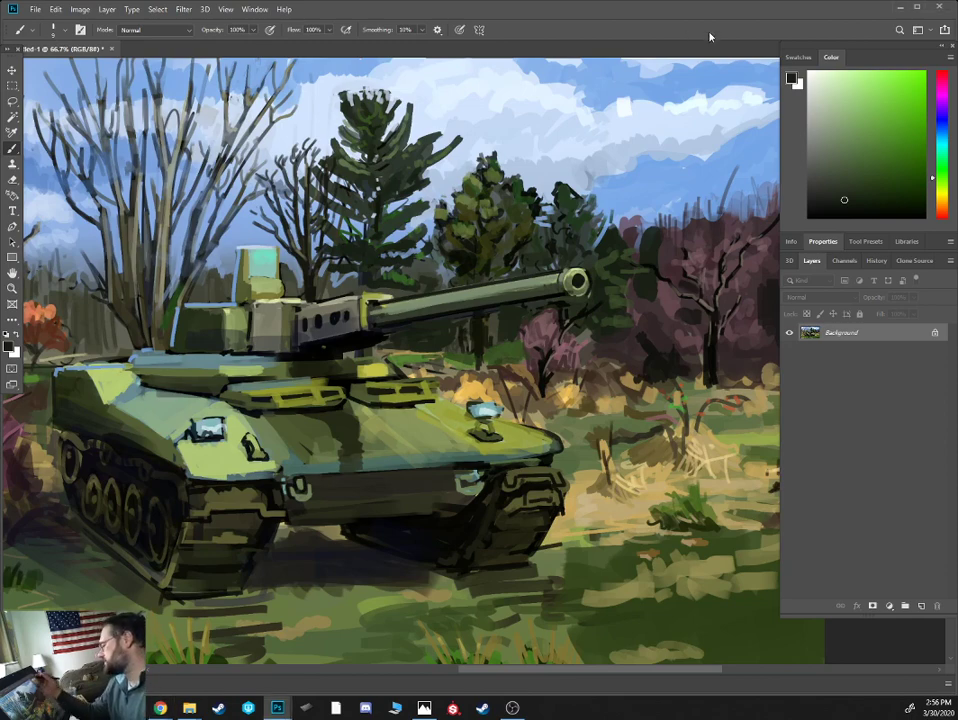
# - Blend the square white patch in the clouds above the gun muzzle with sampled pale blue and near-white strokes
pyautogui.hotkey('ctrl', '-')
pyautogui.keyDown('alt'); pyautogui.click(707, 175); pyautogui.keyUp('alt')
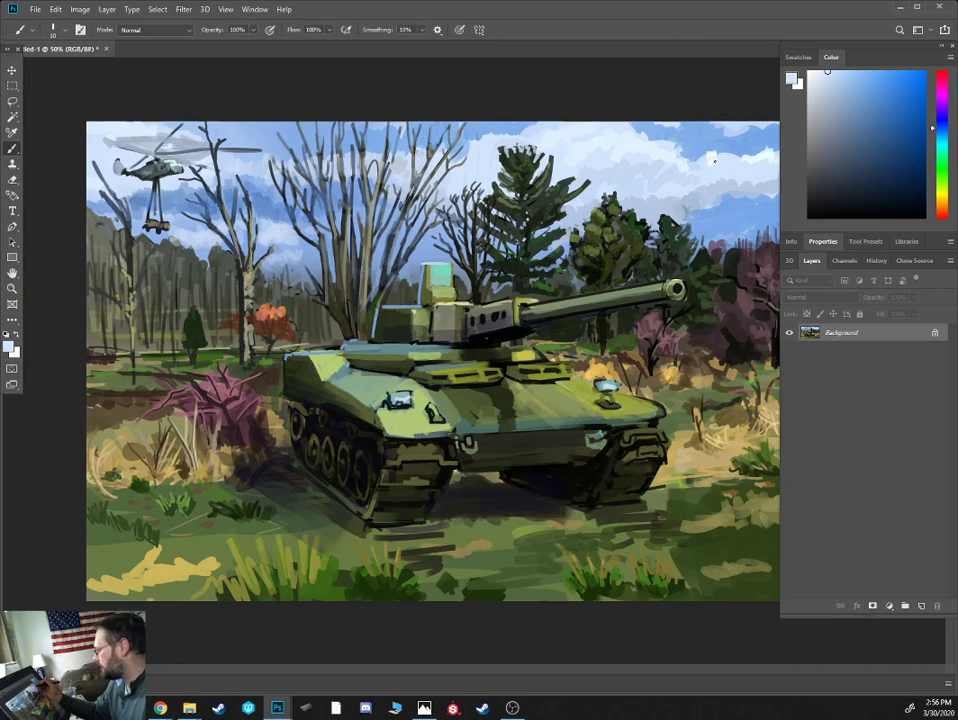
pyautogui.keyDown('alt'); pyautogui.click(711, 153); pyautogui.keyUp('alt')
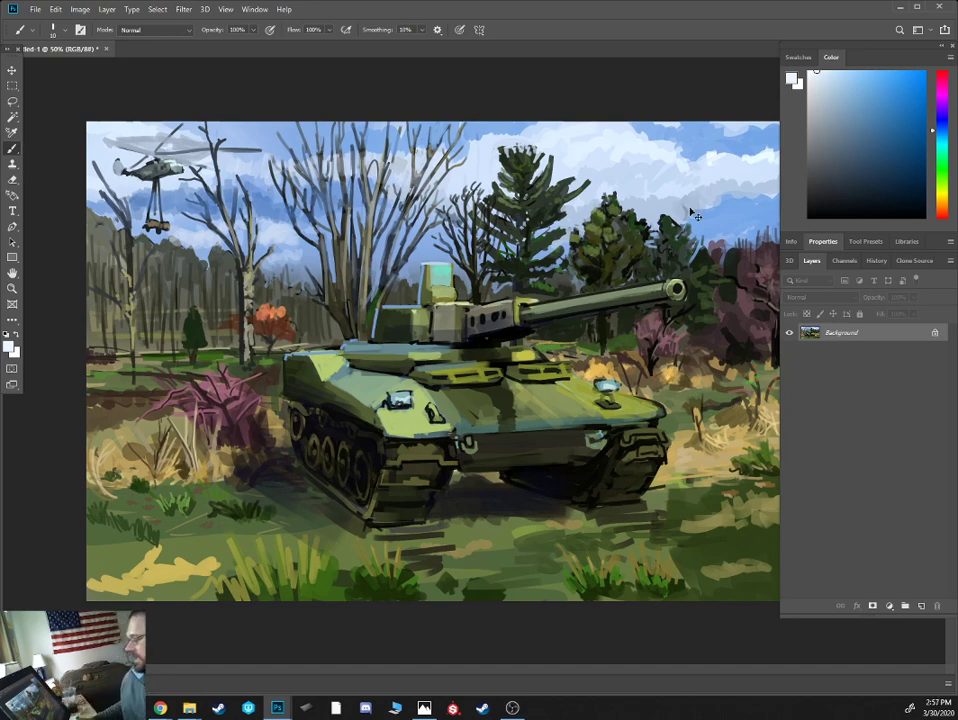
pyautogui.hotkey('ctrl', '-')
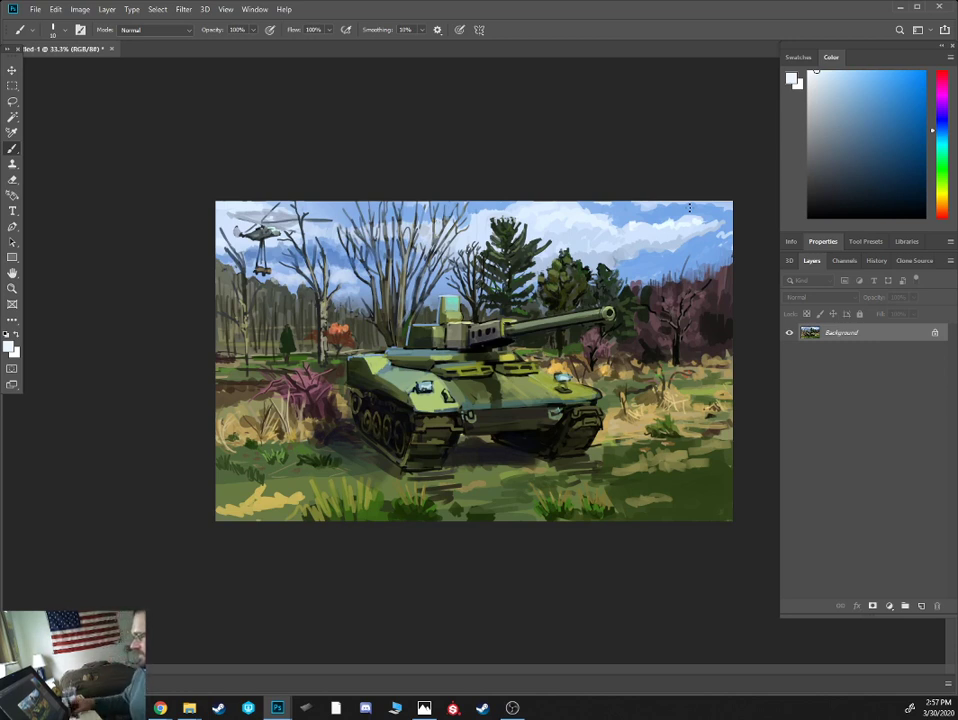
# - Sample a muted olive from the grass beyond the track on the muzzle side as the brush colour
pyautogui.keyDown('alt'); pyautogui.click(675, 456); pyautogui.keyUp('alt')
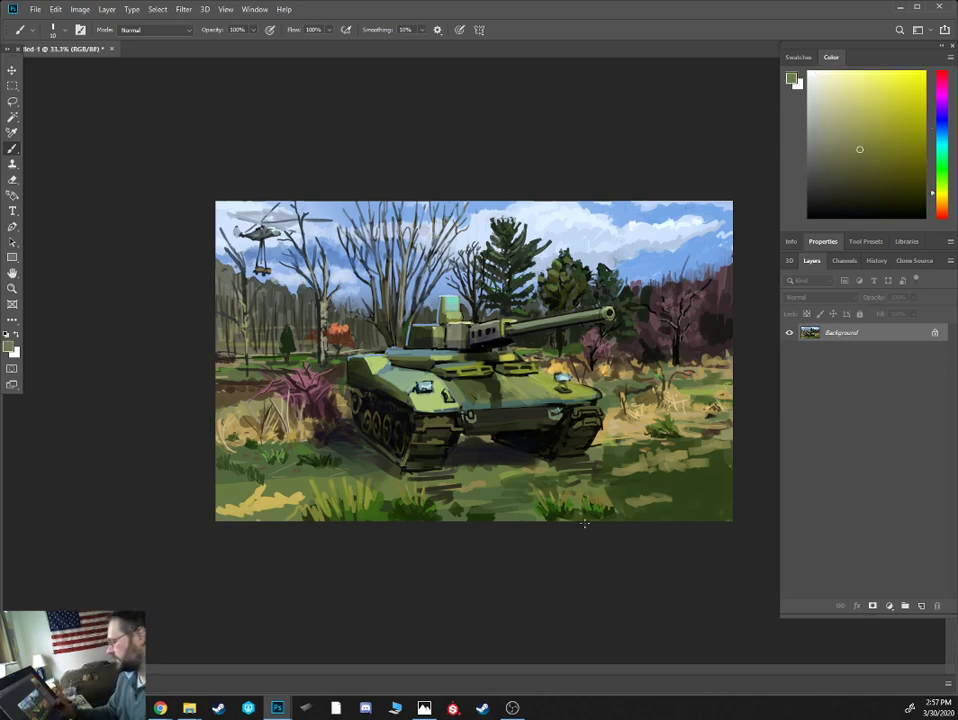
pyautogui.hotkey('ctrl', '+')
pyautogui.hotkey('ctrl', '+')
pyautogui.moveTo(665, 450); pyautogui.dragTo(390, 368)
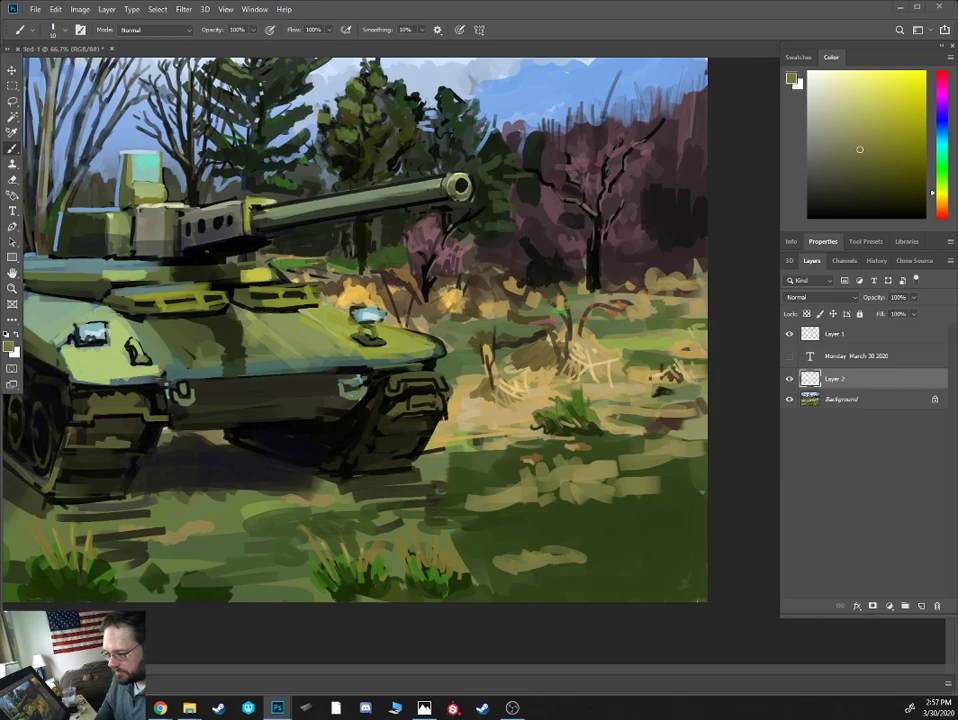
# - Bring the meadow reference photo in front of the painting and examine its grass and dry patches
pyautogui.moveTo(2, 228)
pyautogui.mouseDown()
pyautogui.moveTo(321, 138)
pyautogui.moveTo(148, 58)
pyautogui.mouseUp()
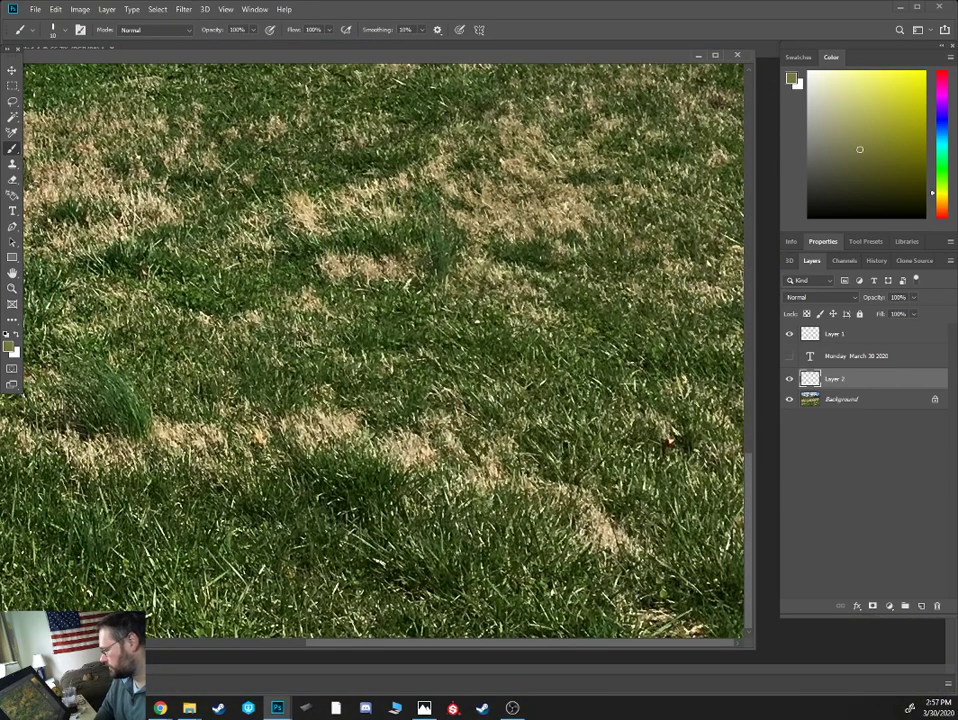
pyautogui.hotkey('ctrl', '-')
pyautogui.hotkey('ctrl', '-')
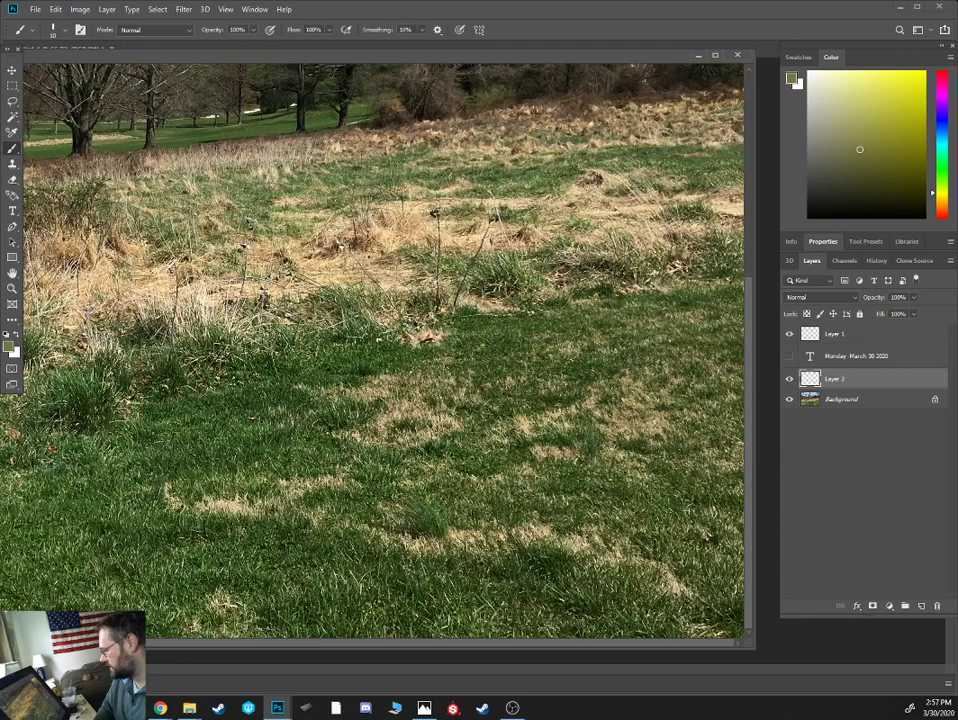
# - Examine the meadow photo's grass clumps and dead stalks, and move the photo aside to return to the tank painting
pyautogui.scroll(-2, 311, 283)
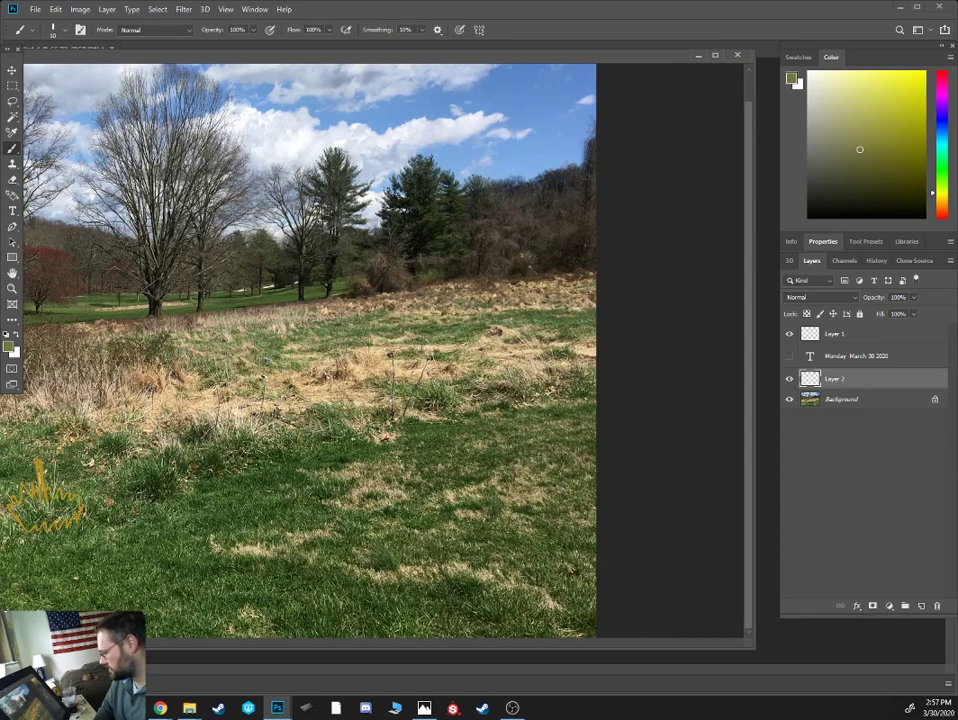
pyautogui.scroll(2, 290, 344)
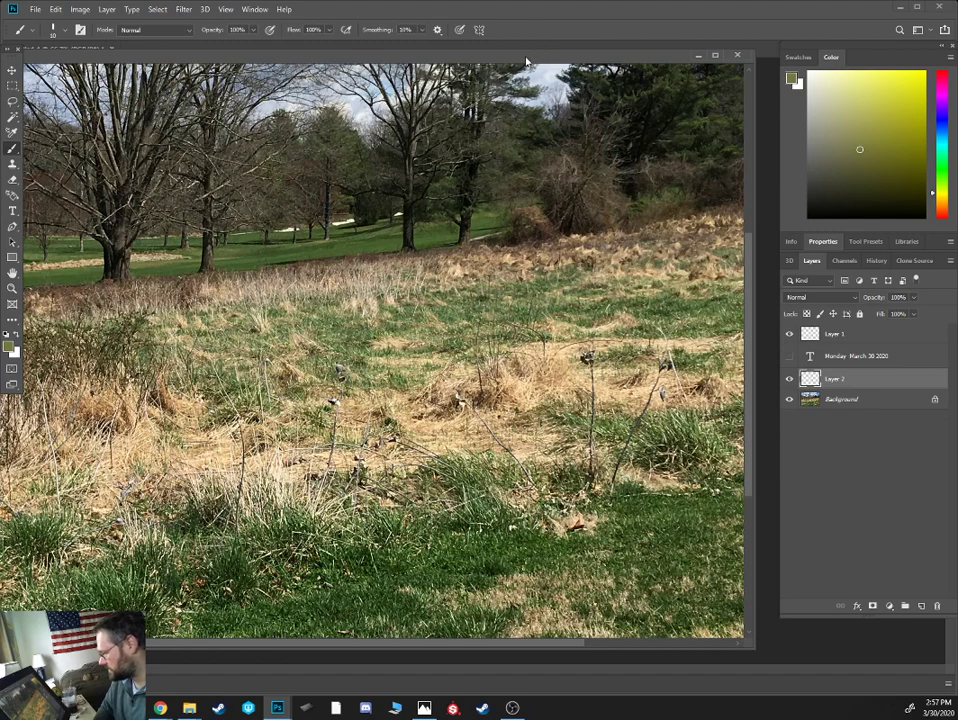
pyautogui.moveTo(528, 58)
pyautogui.mouseDown()
pyautogui.moveTo(337, 86)
pyautogui.moveTo(0, 100)
pyautogui.mouseUp()
pyautogui.click(598, 432)
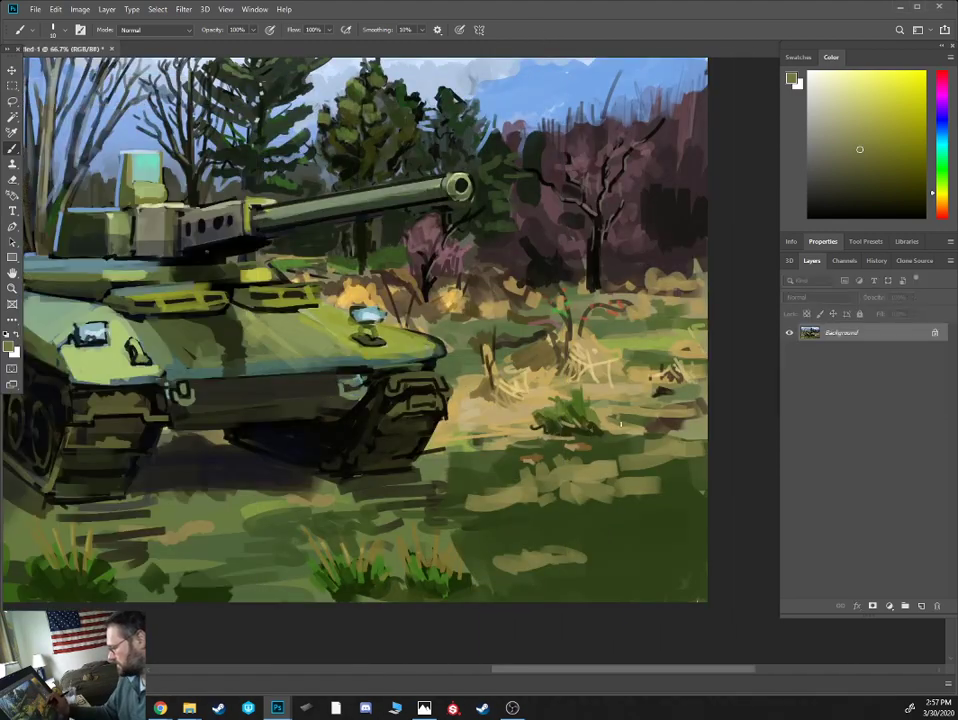
# - Zoom the tank painting out to 50%, float it in its own window, and widen that window towards the colour controls
pyautogui.hotkey('ctrl', '-')
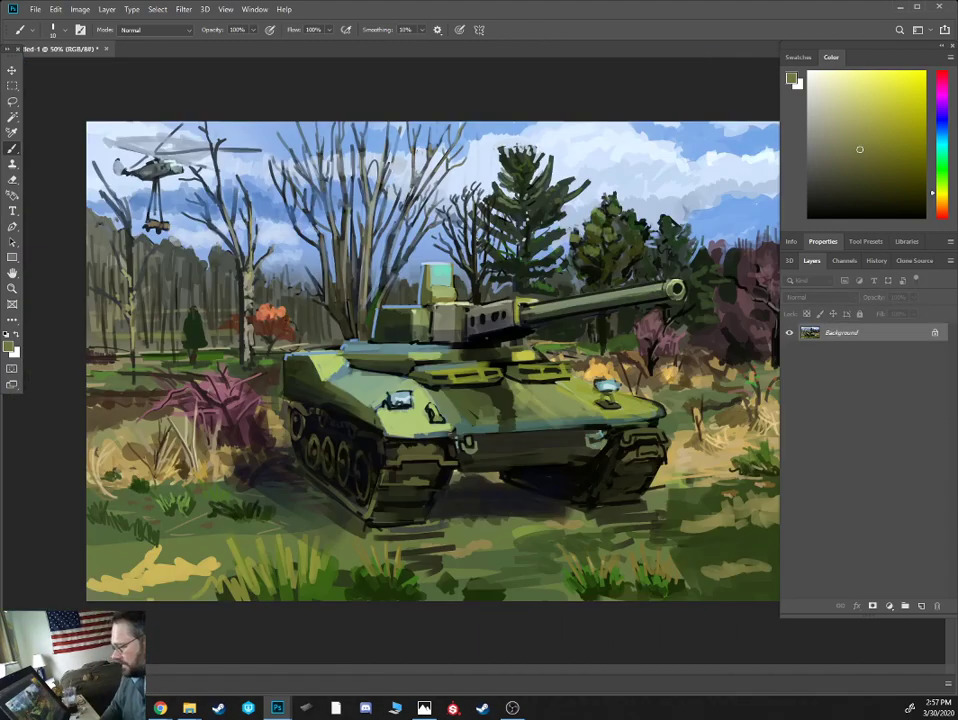
pyautogui.moveTo(60, 47)
pyautogui.mouseDown()
pyautogui.moveTo(60, 95)
pyautogui.moveTo(4, 102)
pyautogui.mouseUp()
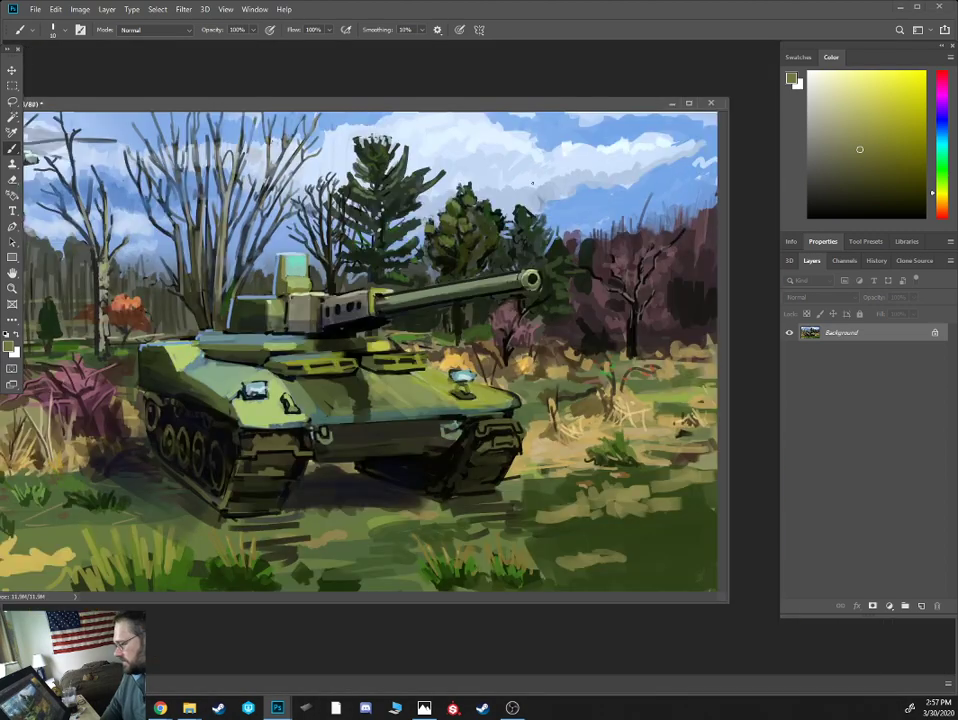
pyautogui.moveTo(526, 98); pyautogui.dragTo(452, 48)
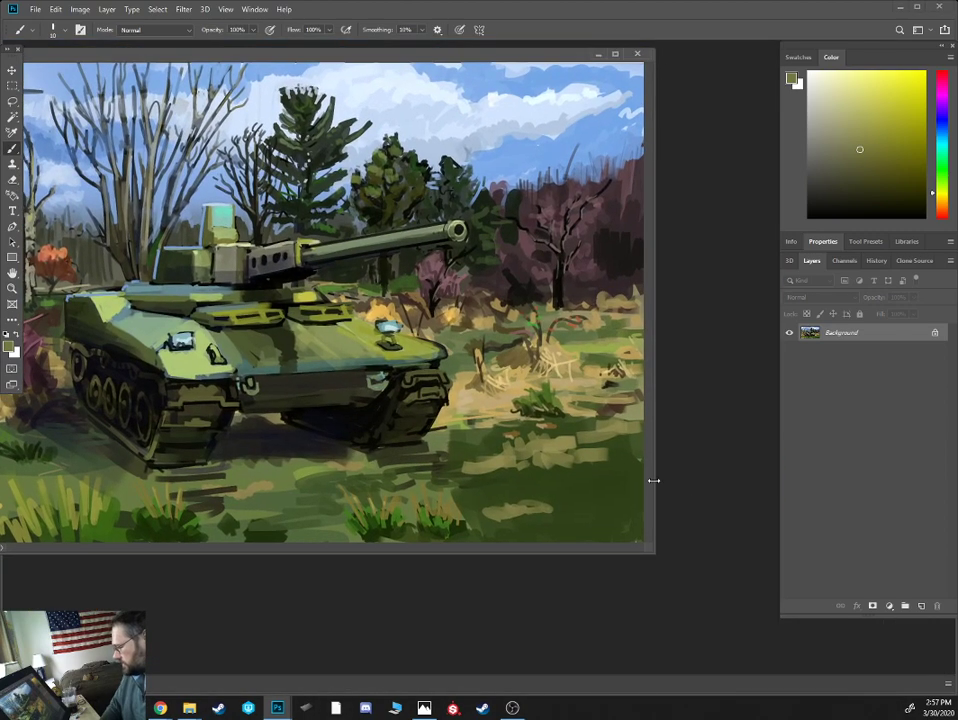
pyautogui.moveTo(653, 481); pyautogui.dragTo(760, 485)
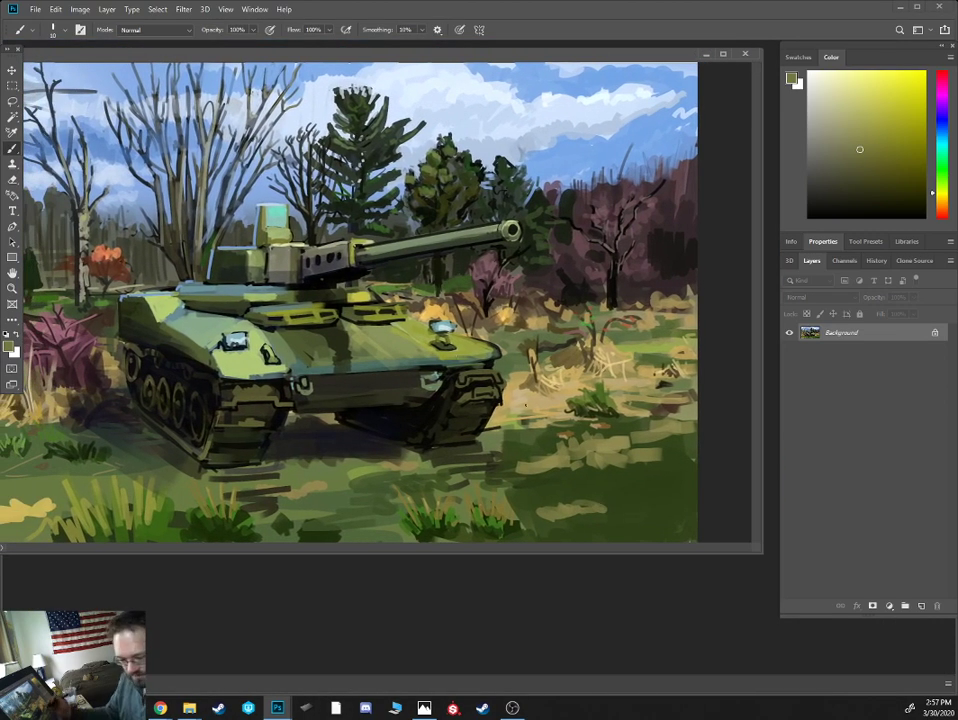
# - Tone down the pale foreground patch beyond the gun-side track with dark green, and paint a fan of tall, thin khaki grass blades there
pyautogui.keyDown('alt'); pyautogui.click(585, 438); pyautogui.keyUp('alt')
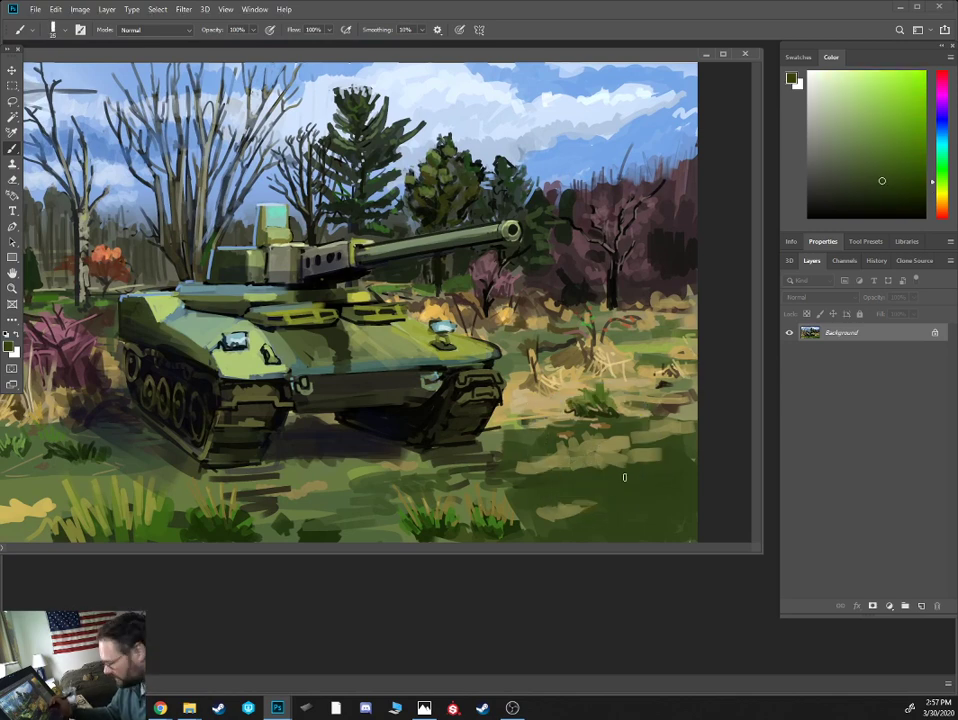
pyautogui.keyDown('alt'); pyautogui.click(457, 336); pyautogui.keyUp('alt')
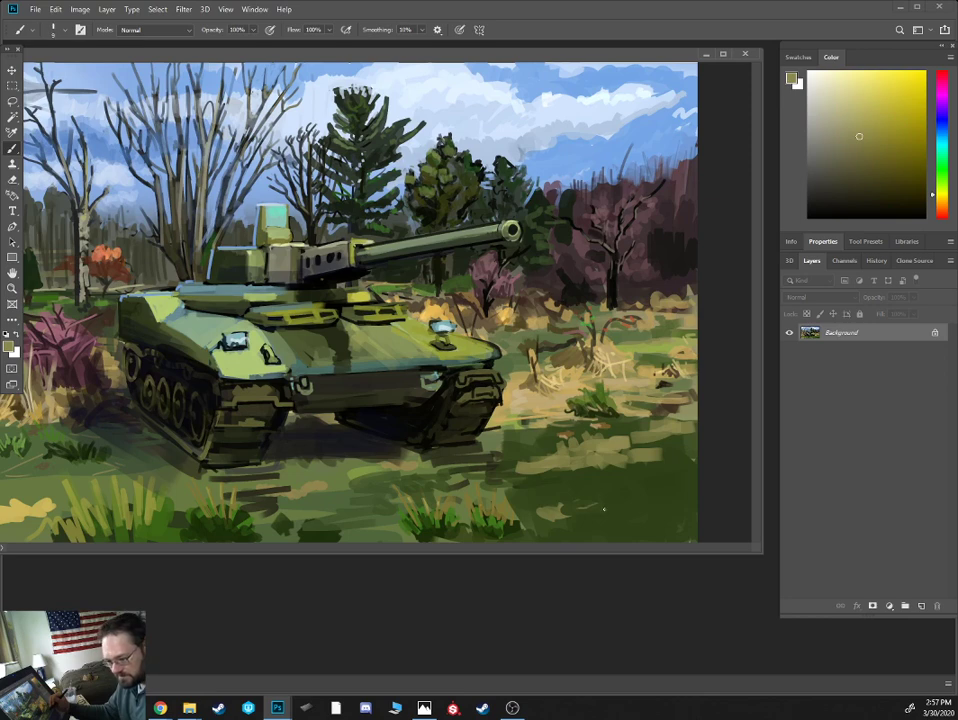
pyautogui.moveTo(562, 497); pyautogui.dragTo(555, 473)
pyautogui.moveTo(568, 506)
pyautogui.mouseDown()
pyautogui.moveTo(561, 474)
pyautogui.moveTo(573, 476)
pyautogui.moveTo(555, 471)
pyautogui.mouseUp()
pyautogui.click(844, 116)
pyautogui.moveTo(570, 500)
pyautogui.mouseDown()
pyautogui.moveTo(567, 470)
pyautogui.moveTo(590, 468)
pyautogui.moveTo(590, 448)
pyautogui.mouseUp()
pyautogui.moveTo(603, 497); pyautogui.dragTo(597, 428)
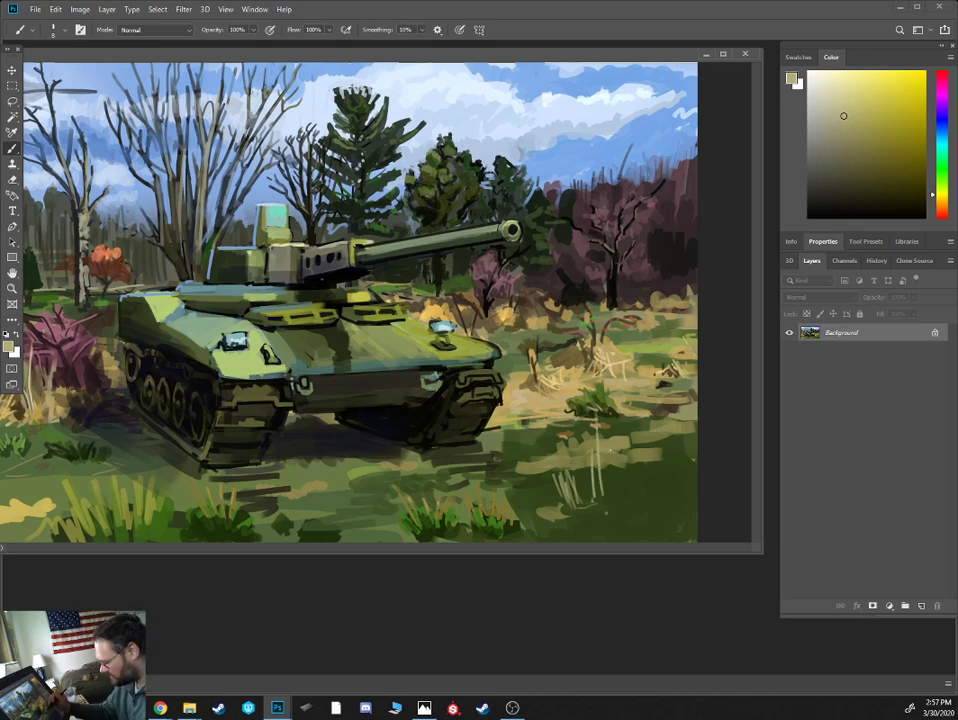
pyautogui.moveTo(614, 480); pyautogui.dragTo(612, 405)
pyautogui.moveTo(628, 500)
pyautogui.mouseDown()
pyautogui.moveTo(626, 395)
pyautogui.moveTo(645, 460)
pyautogui.moveTo(658, 415)
pyautogui.mouseUp()
pyautogui.moveTo(675, 500)
pyautogui.mouseDown()
pyautogui.moveTo(672, 430)
pyautogui.moveTo(688, 450)
pyautogui.mouseUp()
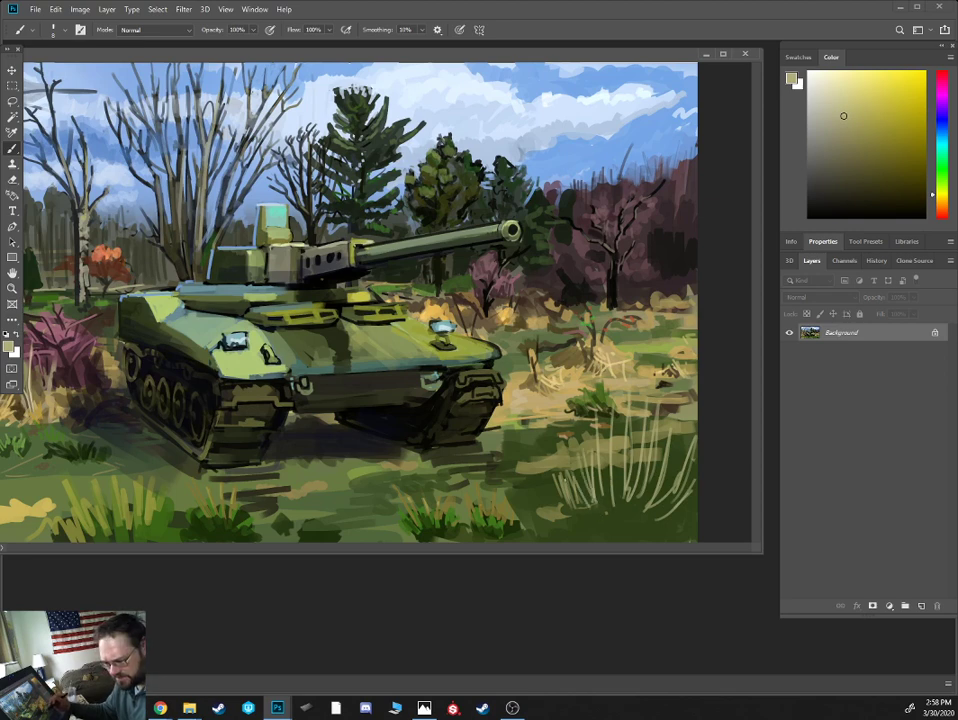
# - Add dark brown dried stalks among the khaki blades and fill the base of the clump with short strokes in several greens
pyautogui.moveTo(942, 197); pyautogui.dragTo(942, 204)
pyautogui.keyDown('alt'); pyautogui.click(576, 483); pyautogui.keyUp('alt')
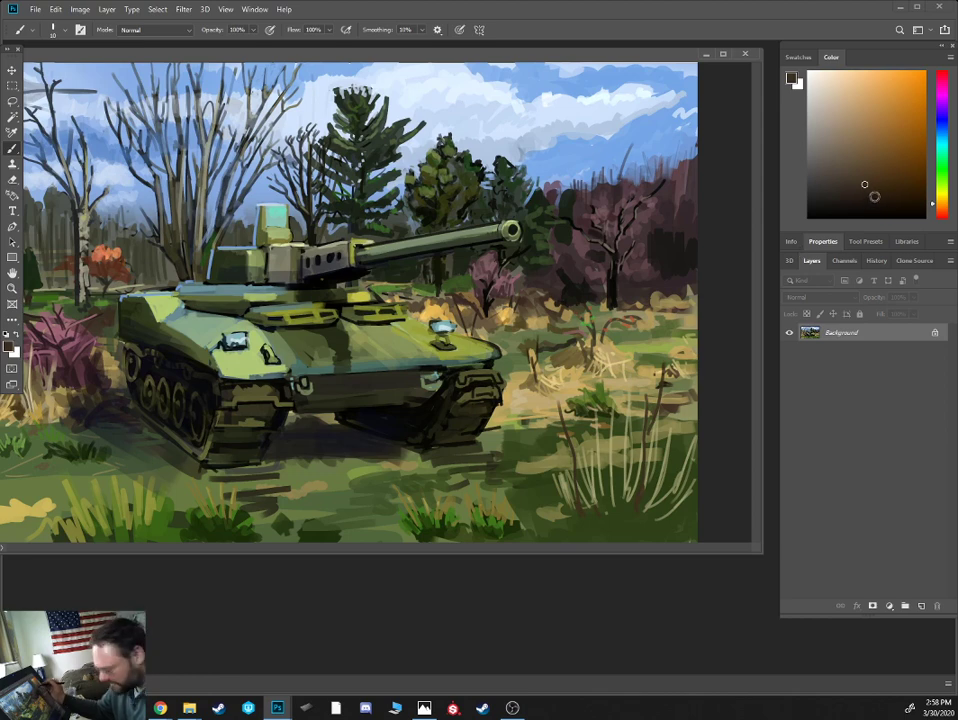
pyautogui.click(941, 178)
pyautogui.moveTo(877, 184); pyautogui.dragTo(878, 167)
pyautogui.press(']')
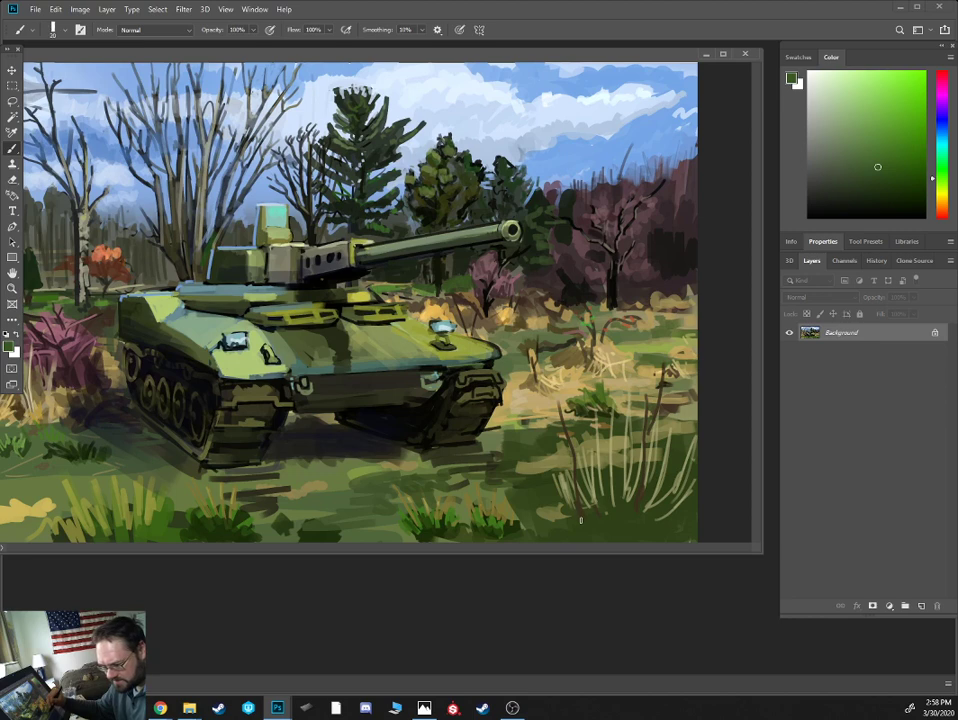
pyautogui.click(902, 149)
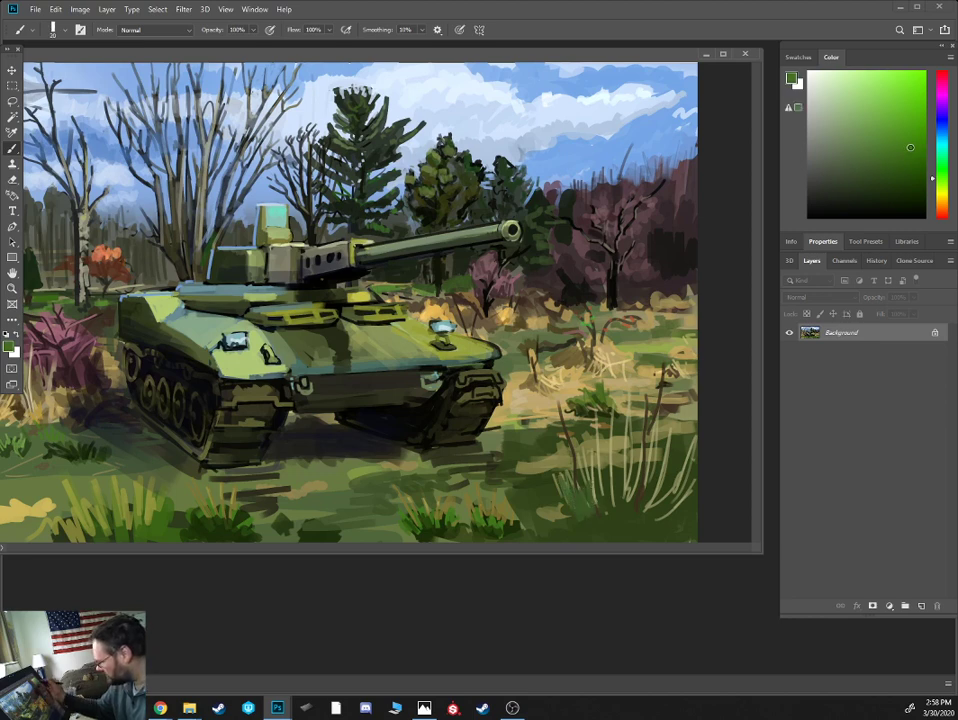
pyautogui.click(897, 179)
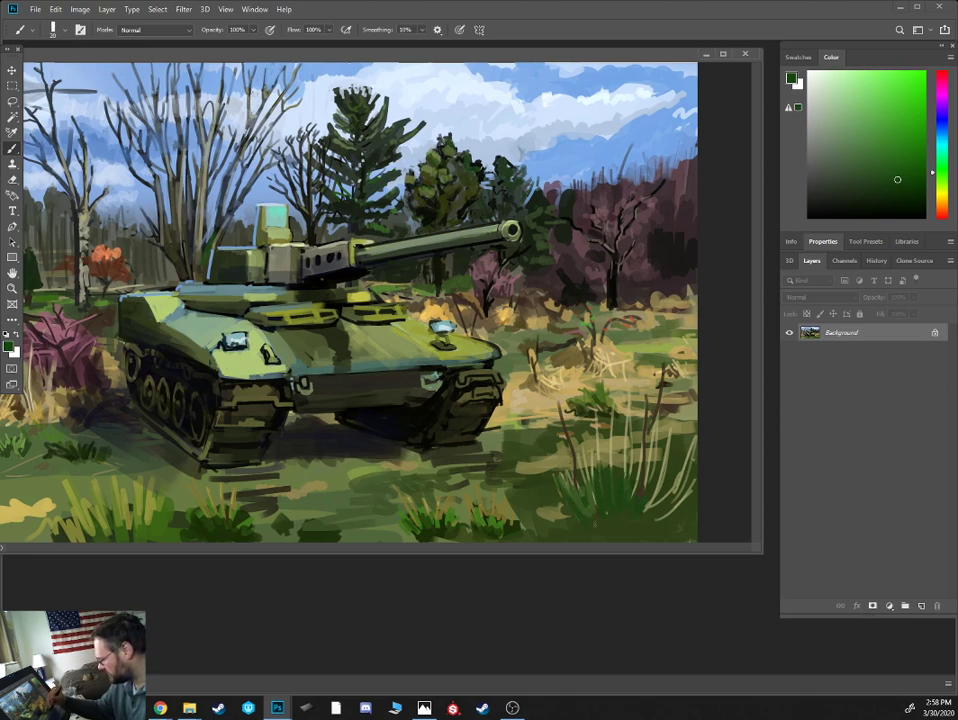
pyautogui.click(867, 145)
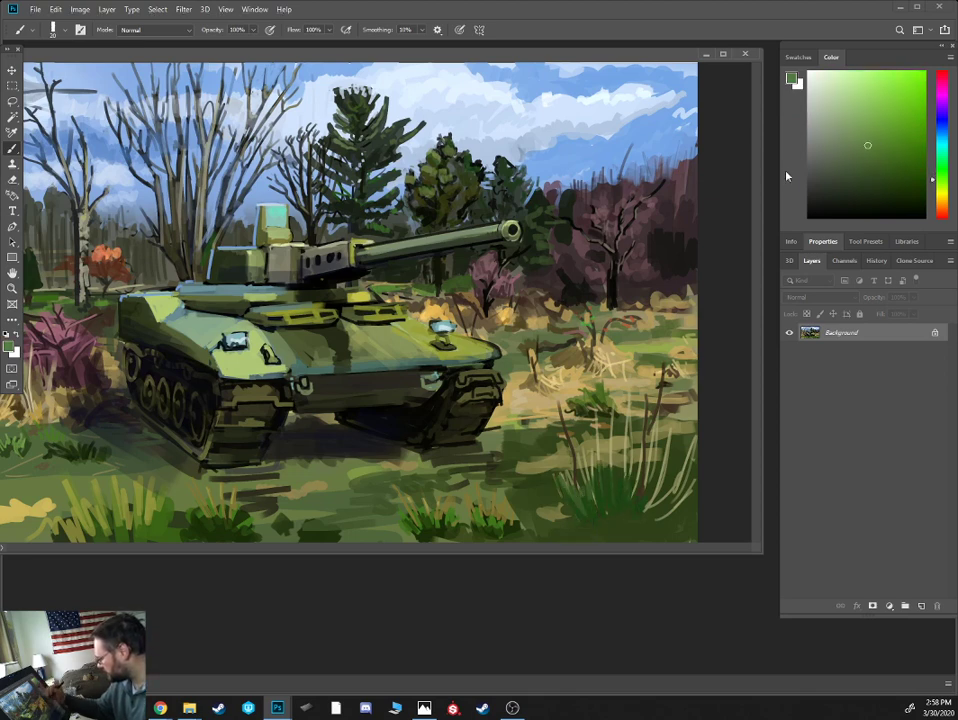
pyautogui.moveTo(629, 513); pyautogui.dragTo(618, 469)
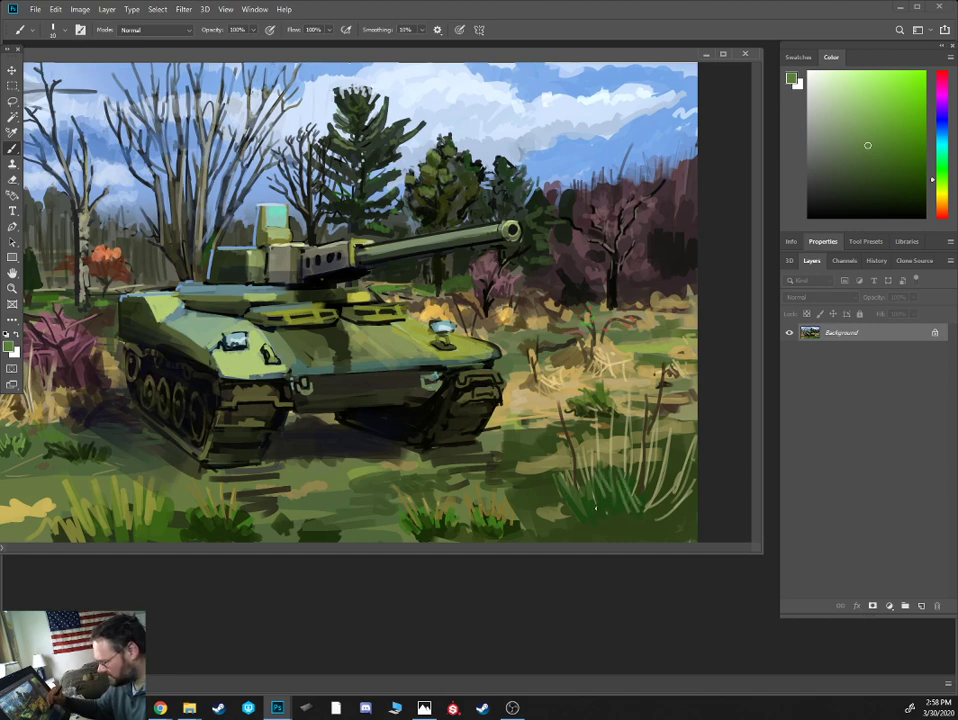
# - Check the whole composition, add more mid-green blades to the new grass clump, and darken its base with deep green and brown
pyautogui.hotkey('ctrl', '-')
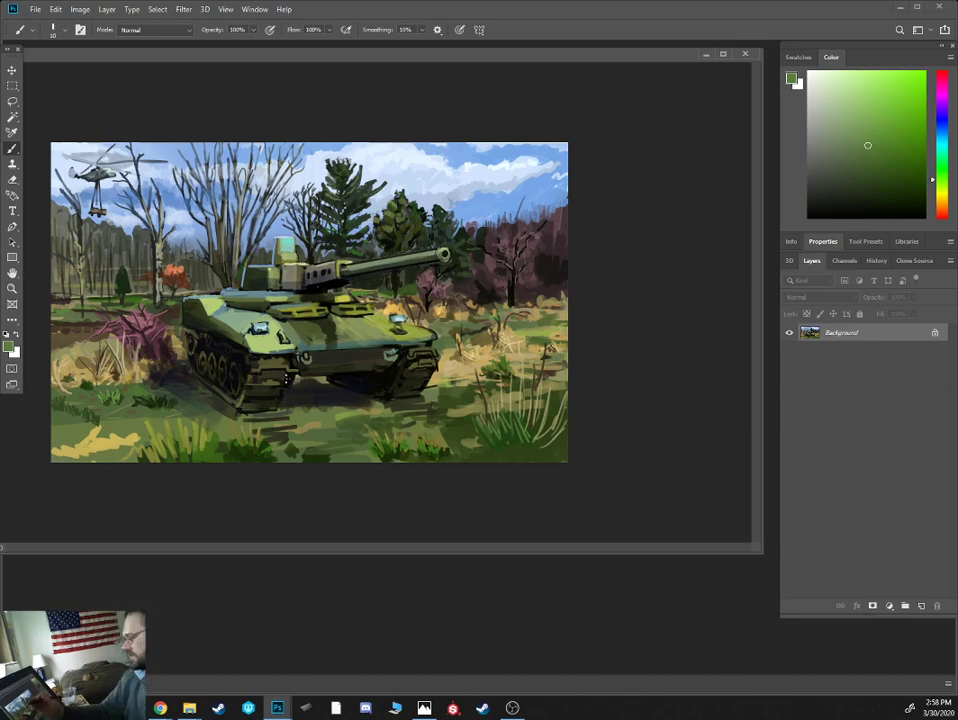
pyautogui.hotkey('ctrl', '+')
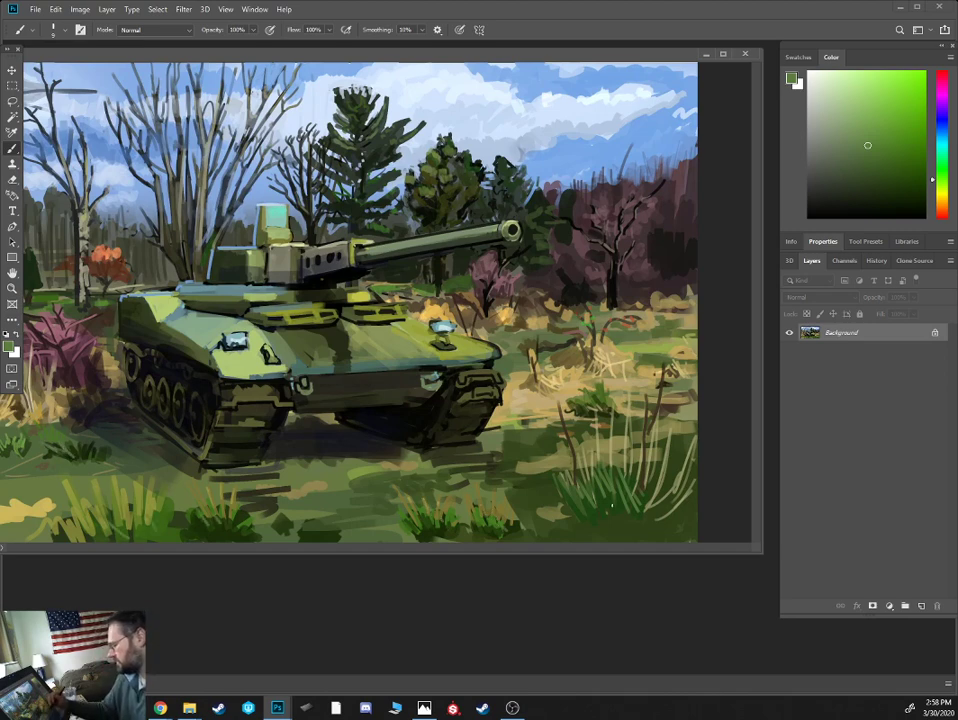
pyautogui.moveTo(649, 489); pyautogui.dragTo(639, 504)
pyautogui.moveTo(653, 488); pyautogui.dragTo(618, 518)
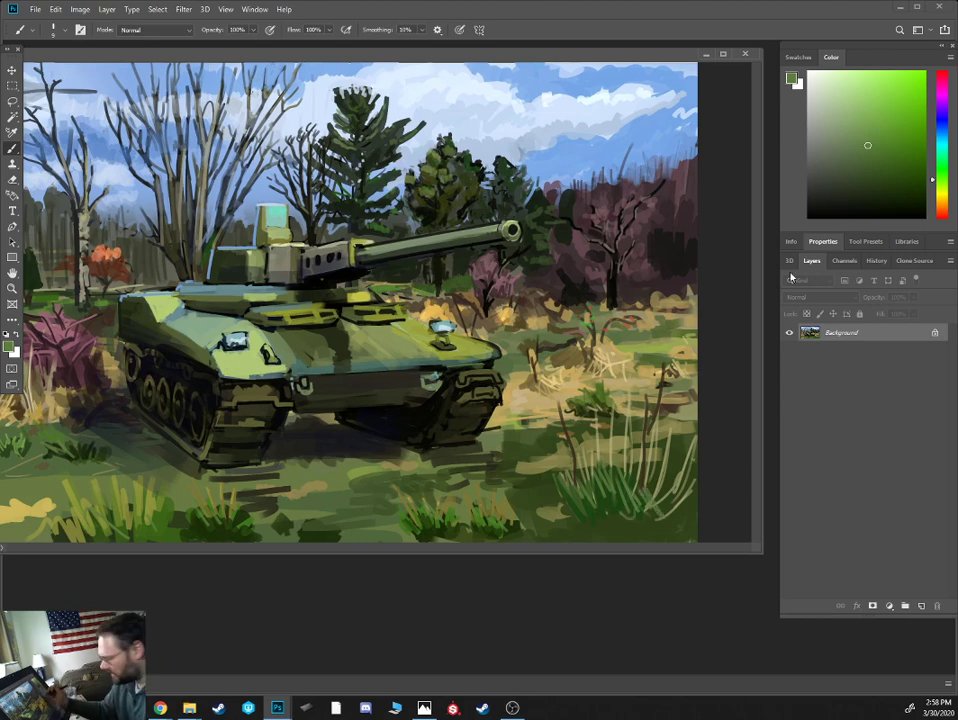
pyautogui.click(871, 175)
pyautogui.click(940, 182)
pyautogui.click(876, 190)
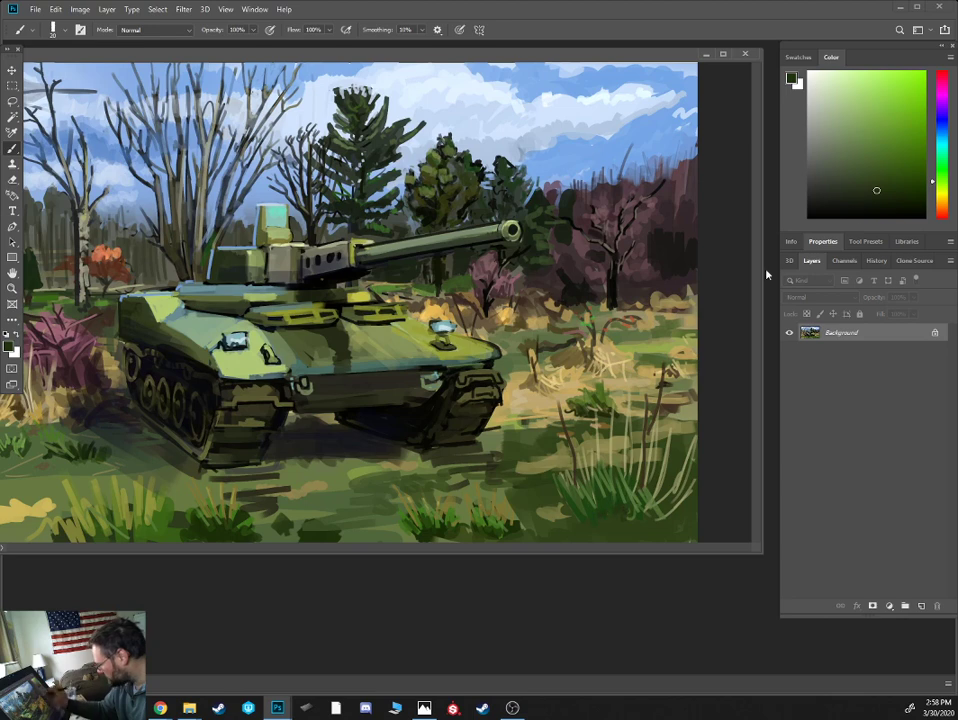
pyautogui.click(939, 208)
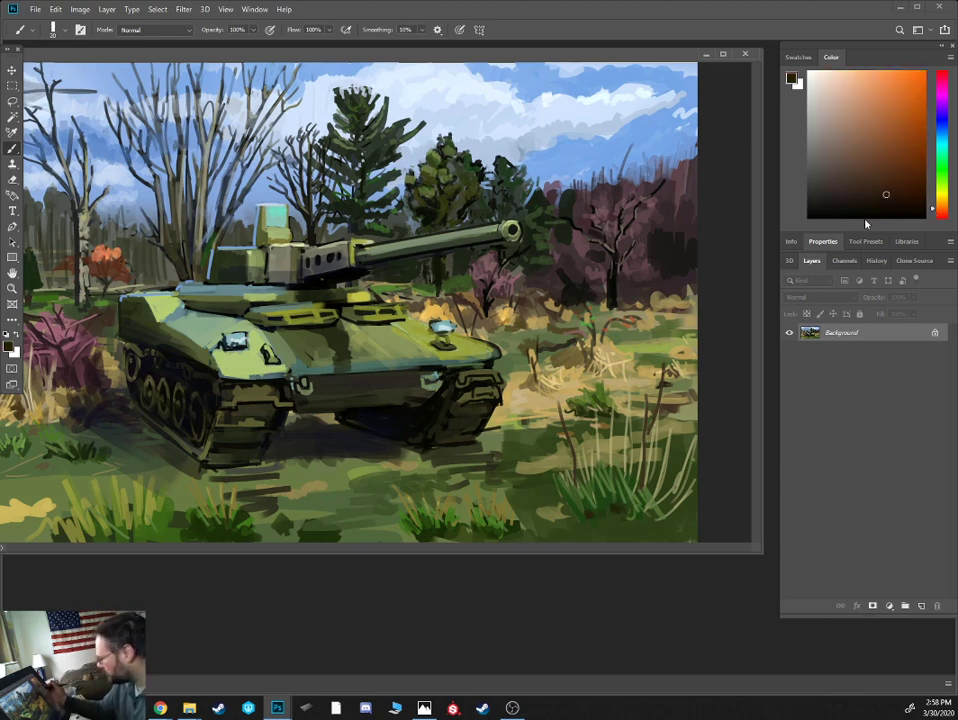
# - Paint small mauve-grey seed heads on the dried stalks with a size 10 brush, and lighten them with a muted tan
pyautogui.keyDown('alt'); pyautogui.click(610, 106); pyautogui.keyUp('alt')
pyautogui.press('[')
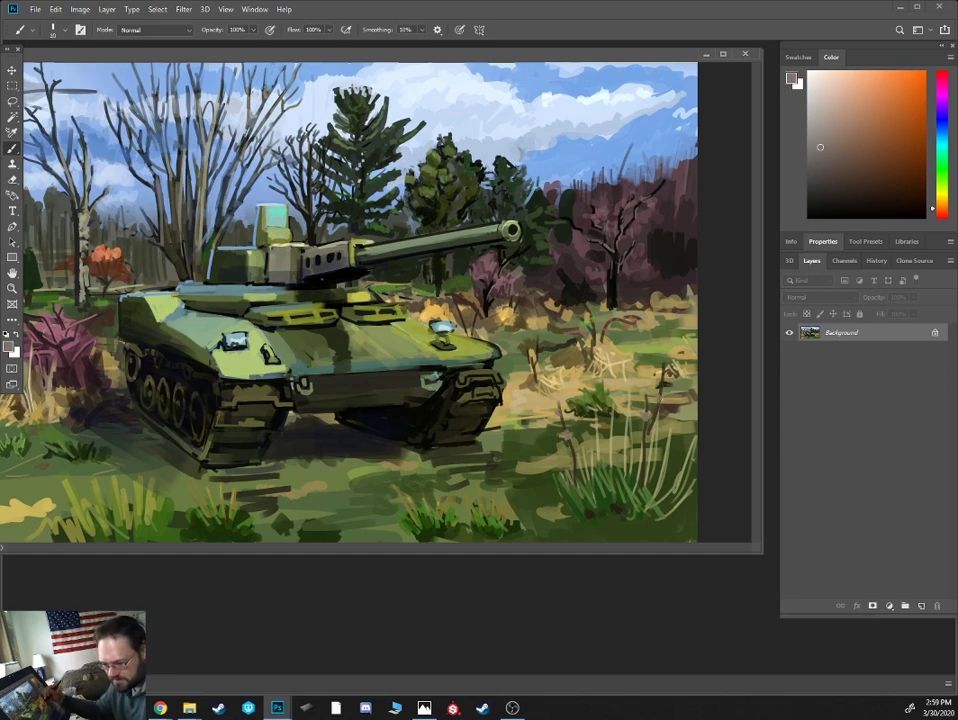
pyautogui.click(941, 206)
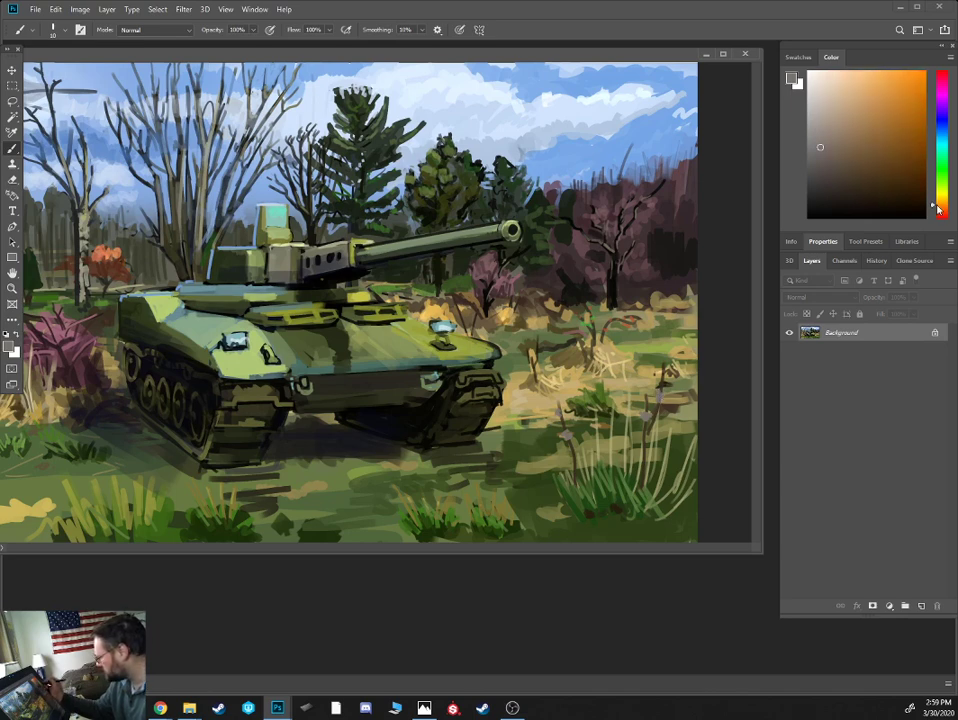
pyautogui.click(841, 117)
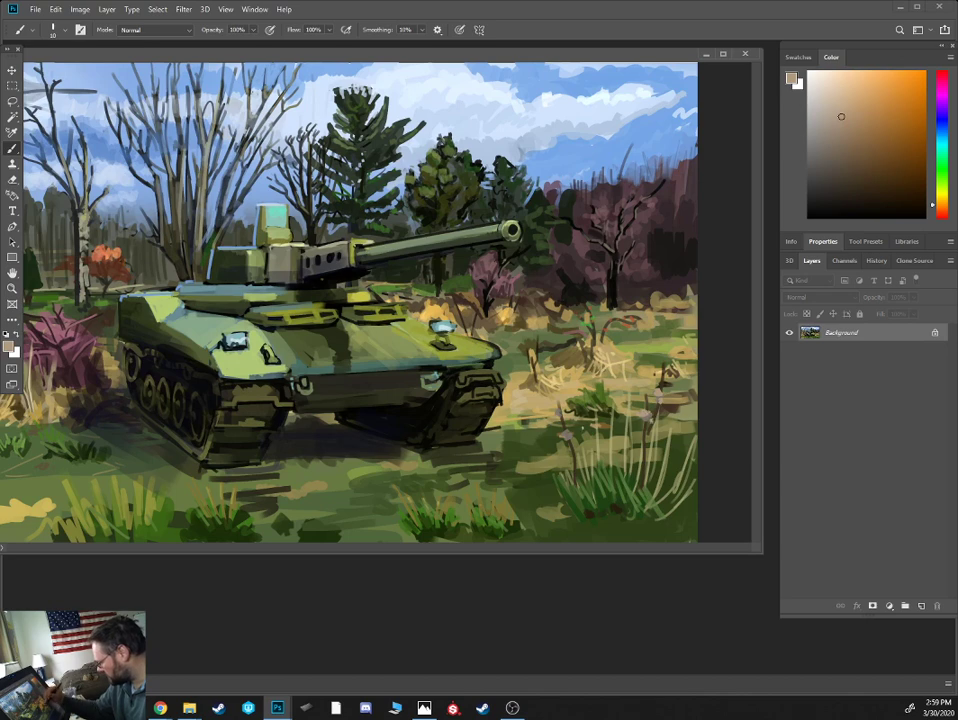
# - Shade the seed heads and their stalks with dark brown and sampled grey-brown strokes
pyautogui.click(855, 177)
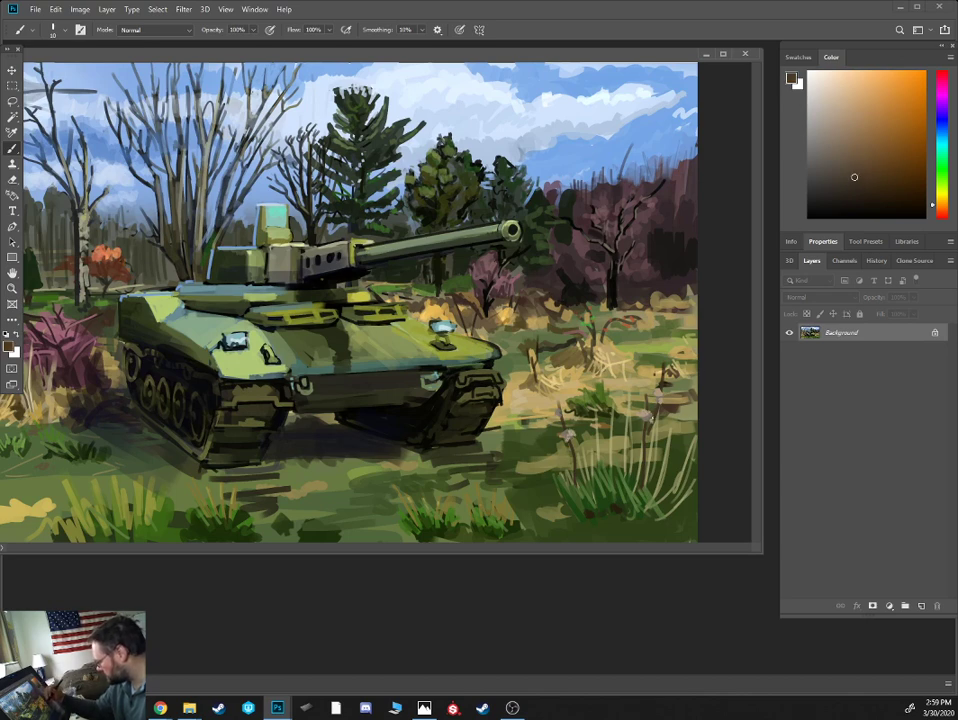
pyautogui.keyDown('alt'); pyautogui.click(622, 149); pyautogui.keyUp('alt')
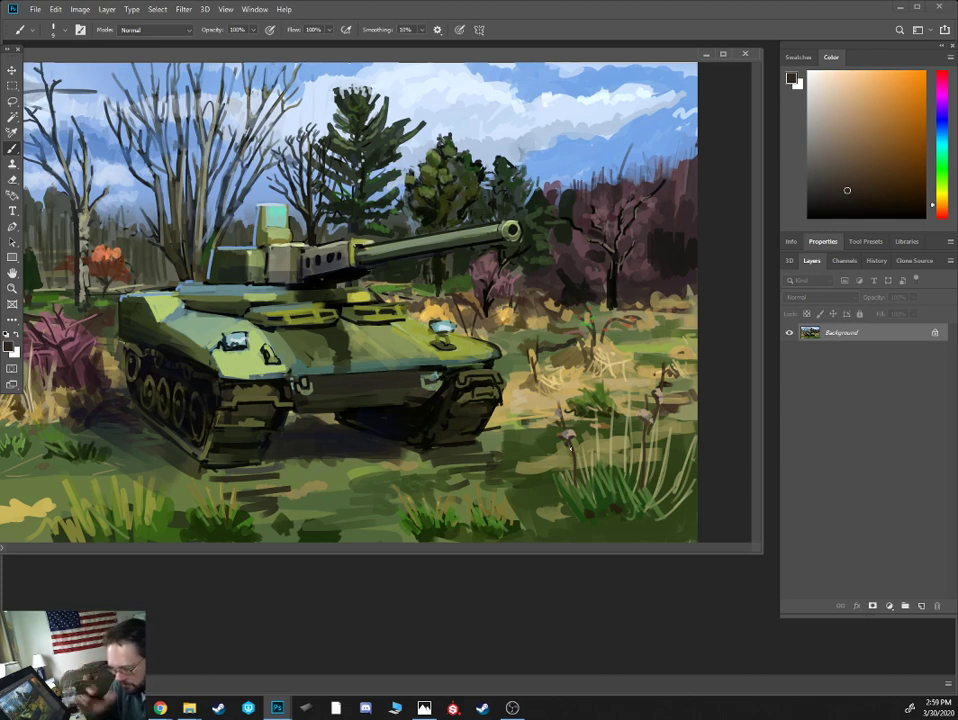
pyautogui.keyDown('alt'); pyautogui.click(603, 411); pyautogui.keyUp('alt')
pyautogui.keyDown('alt'); pyautogui.click(425, 328); pyautogui.keyUp('alt')
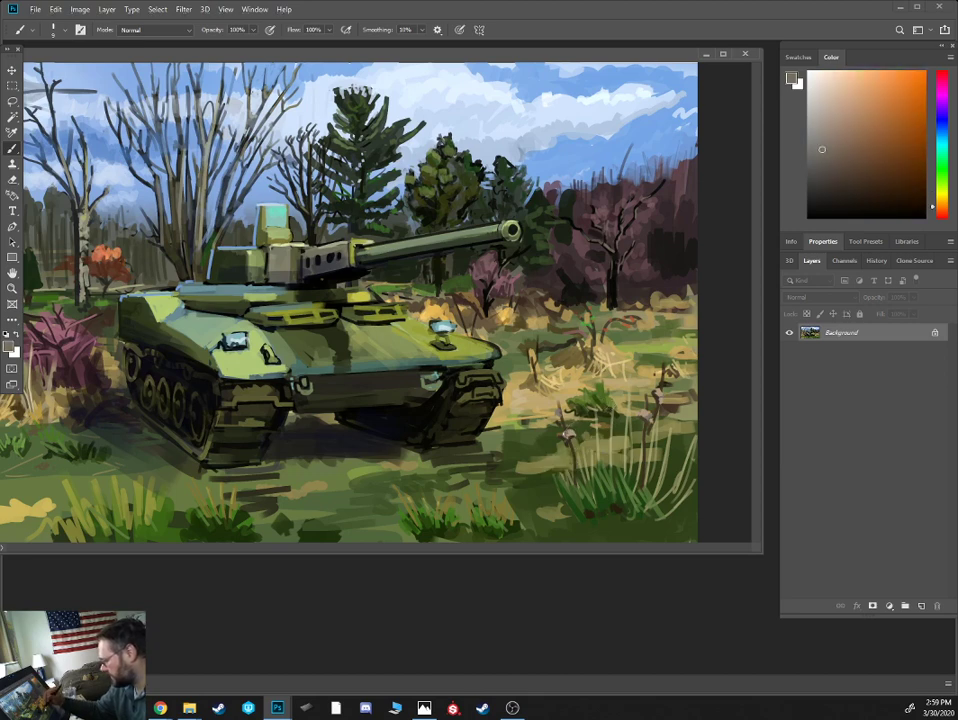
pyautogui.click(834, 185)
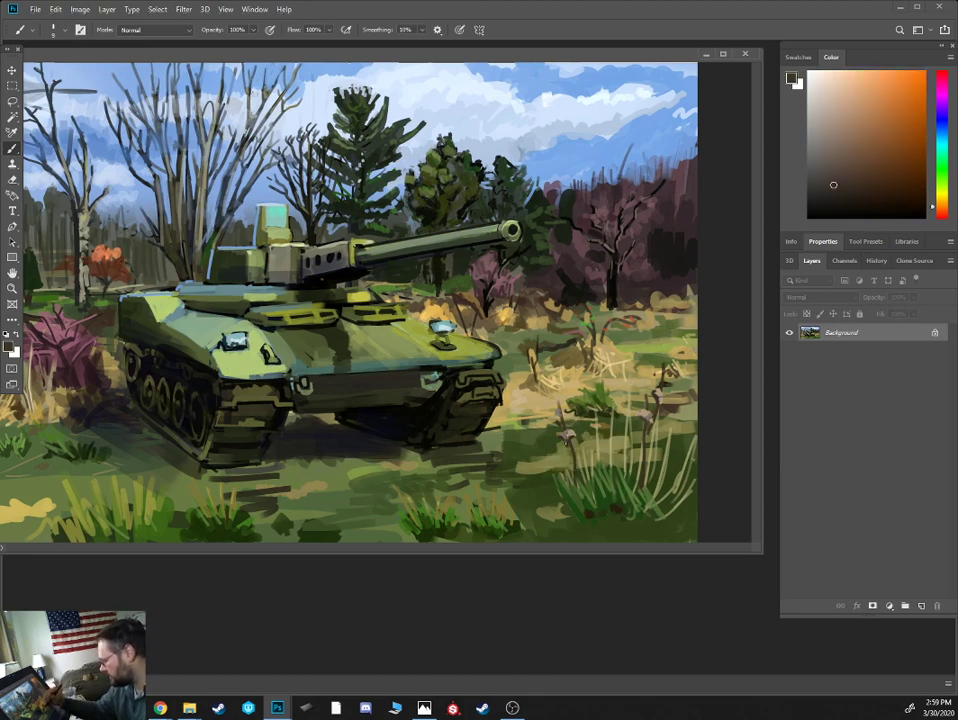
# - Highlight the seed heads with fine size 8 strokes in progressively paler tan and warm grey
pyautogui.keyDown('alt'); pyautogui.click(423, 325); pyautogui.keyUp('alt')
pyautogui.keyDown('alt'); pyautogui.click(484, 310); pyautogui.keyUp('alt')
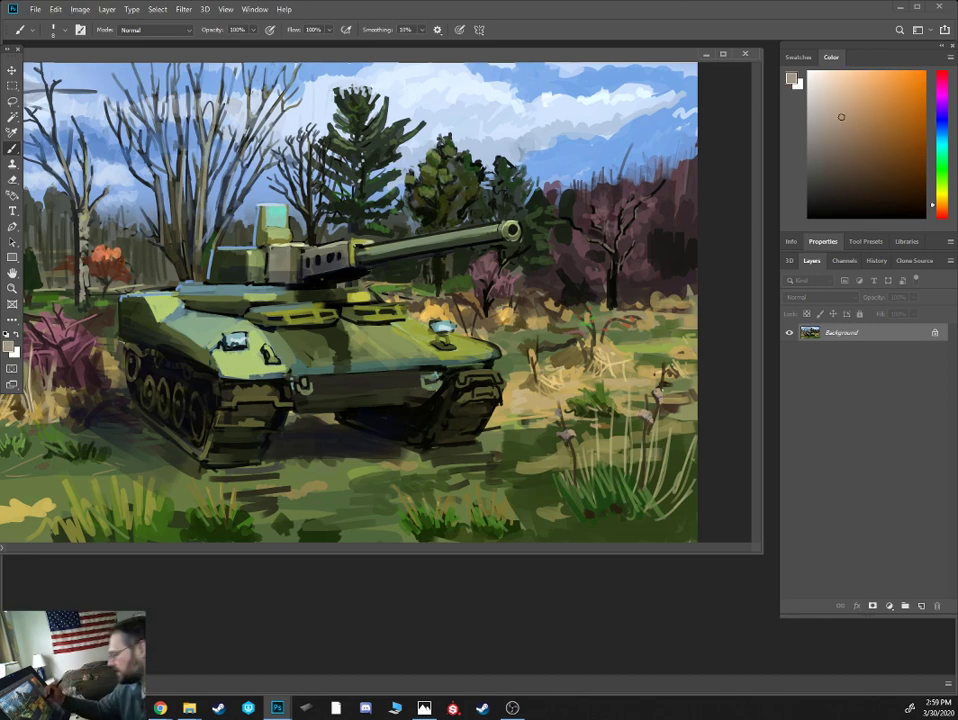
pyautogui.click(838, 114)
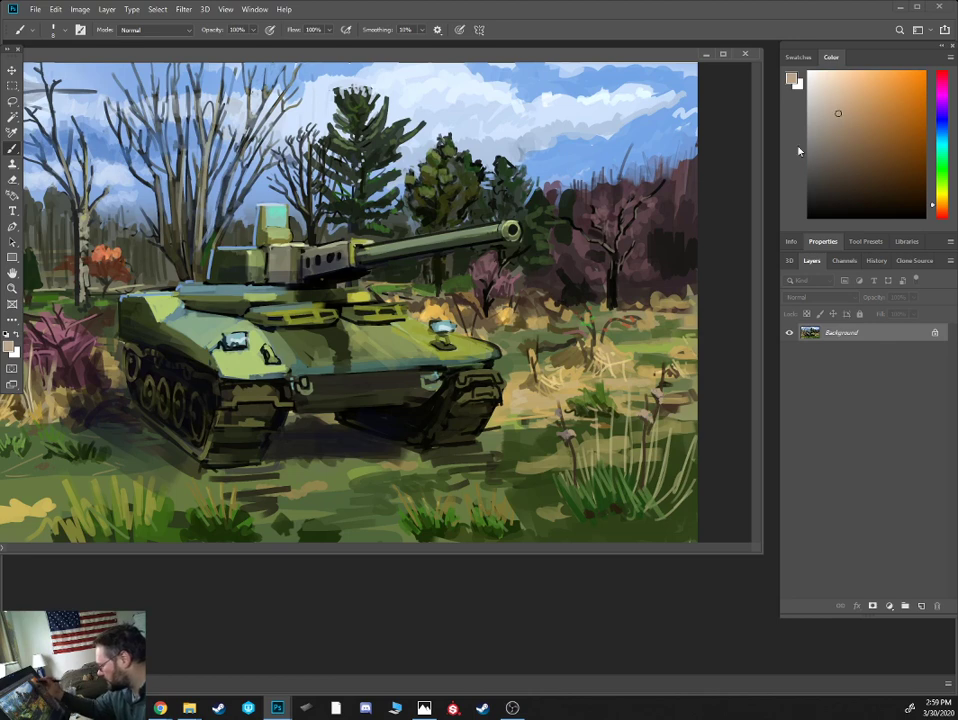
pyautogui.click(836, 106)
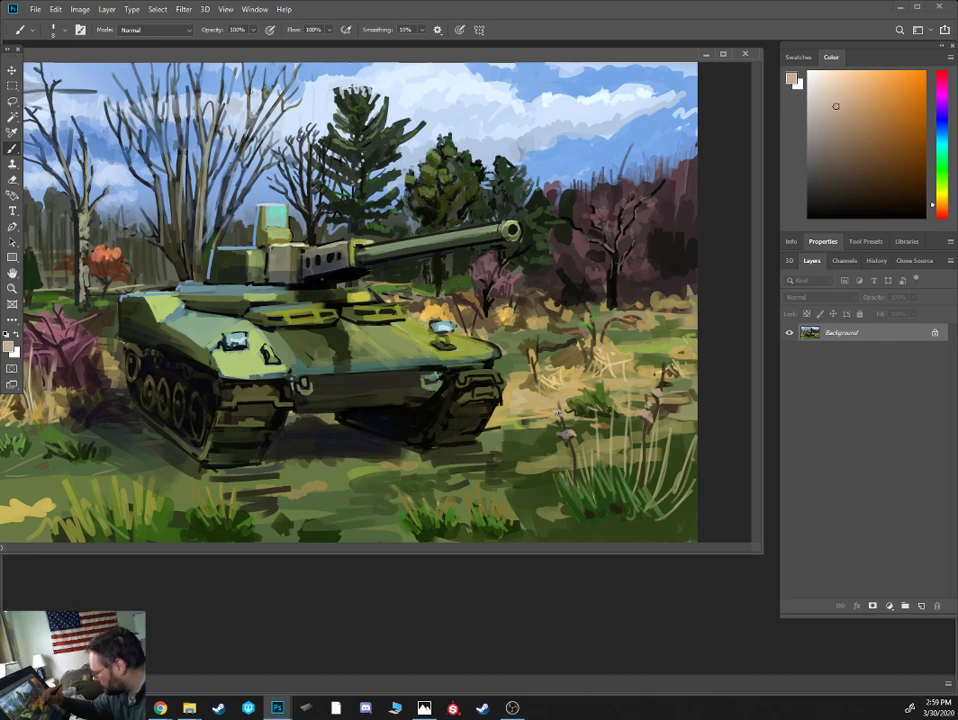
pyautogui.click(822, 100)
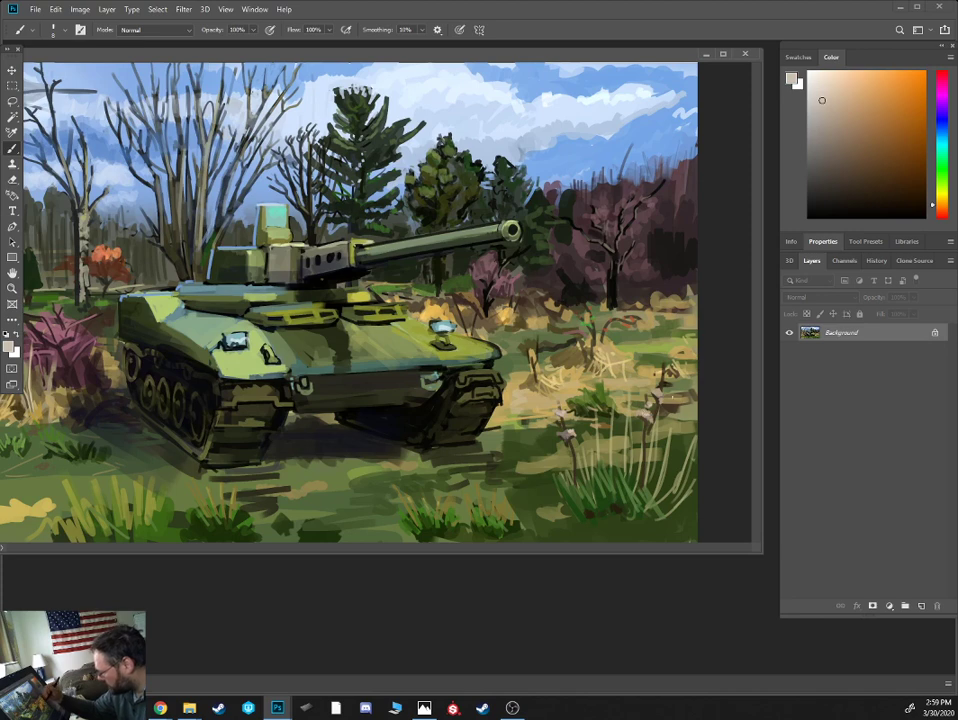
# - Paint thin, very dark green strokes between the blades to add depth to the foreground grass clump
pyautogui.keyDown('alt'); pyautogui.click(611, 494); pyautogui.keyUp('alt')
pyautogui.moveTo(864, 194); pyautogui.dragTo(857, 203)
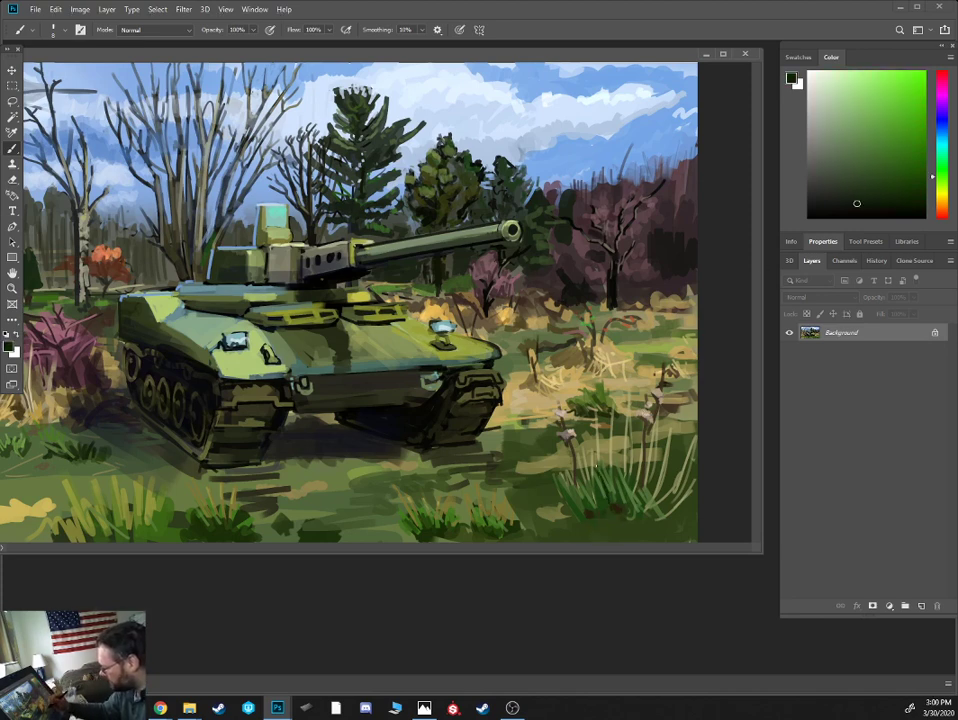
pyautogui.keyDown('alt'); pyautogui.click(608, 501); pyautogui.keyUp('alt')
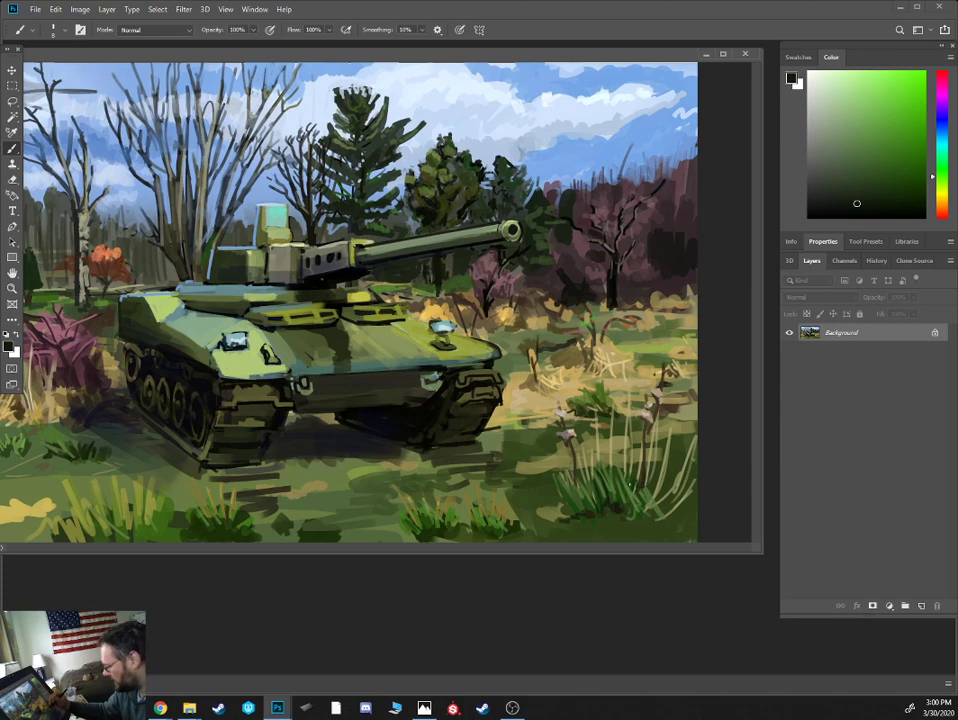
# - Layer thin dark green, muted olive-tan and sampled mid-green blades into the foreground grass clump below the seed heads
pyautogui.moveTo(630, 485); pyautogui.dragTo(609, 438)
pyautogui.keyDown('alt'); pyautogui.click(624, 457); pyautogui.keyUp('alt')
pyautogui.keyDown('alt'); pyautogui.click(630, 480); pyautogui.keyUp('alt')
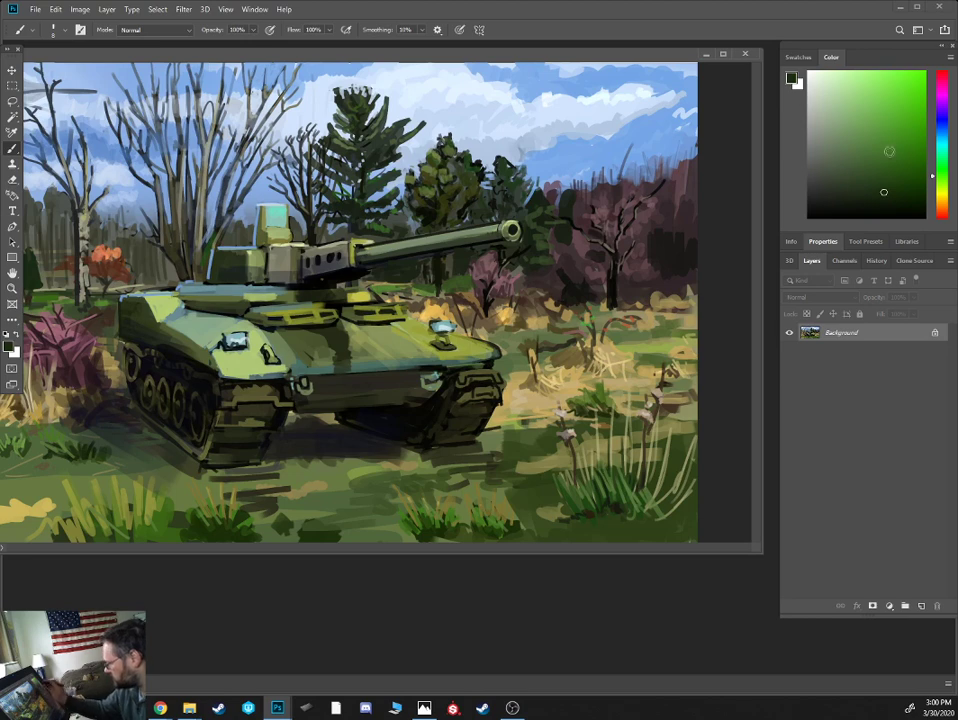
pyautogui.click(941, 195)
pyautogui.click(862, 125)
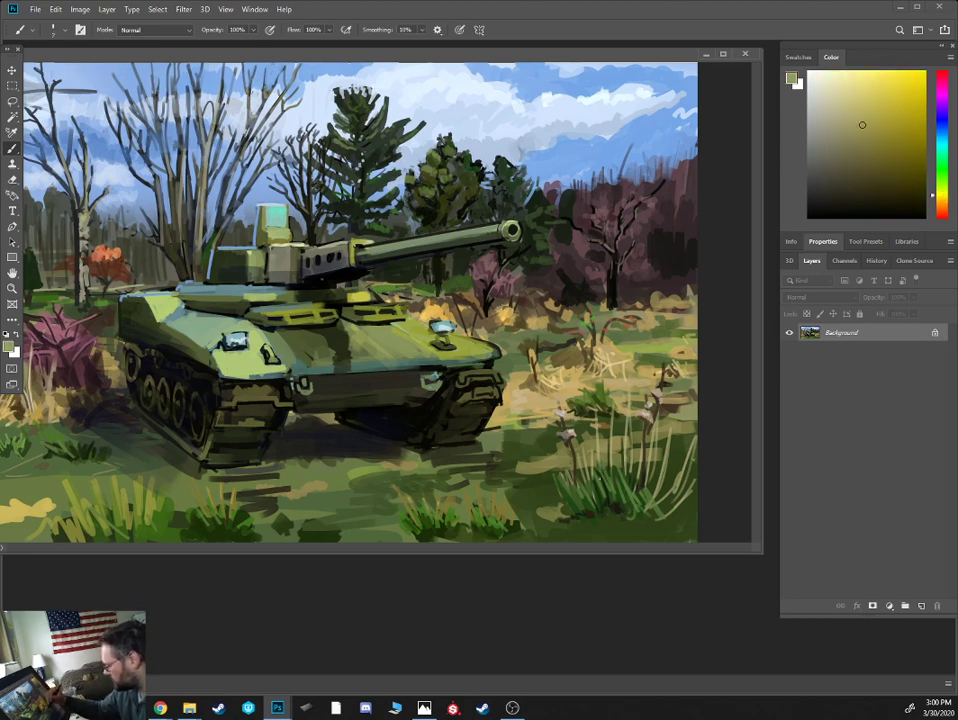
pyautogui.moveTo(651, 492)
pyautogui.mouseDown()
pyautogui.moveTo(658, 476)
pyautogui.moveTo(675, 485)
pyautogui.mouseUp()
pyautogui.keyDown('alt'); pyautogui.click(624, 491); pyautogui.keyUp('alt')
pyautogui.keyDown('alt'); pyautogui.click(625, 489); pyautogui.keyUp('alt')
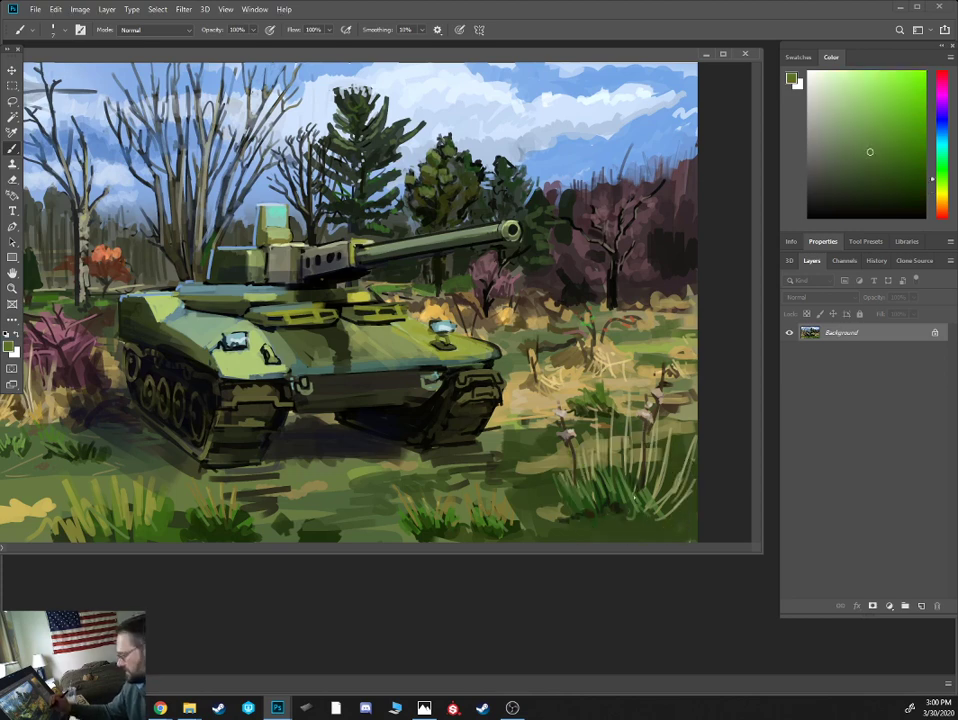
pyautogui.keyDown('alt'); pyautogui.click(603, 518); pyautogui.keyUp('alt')
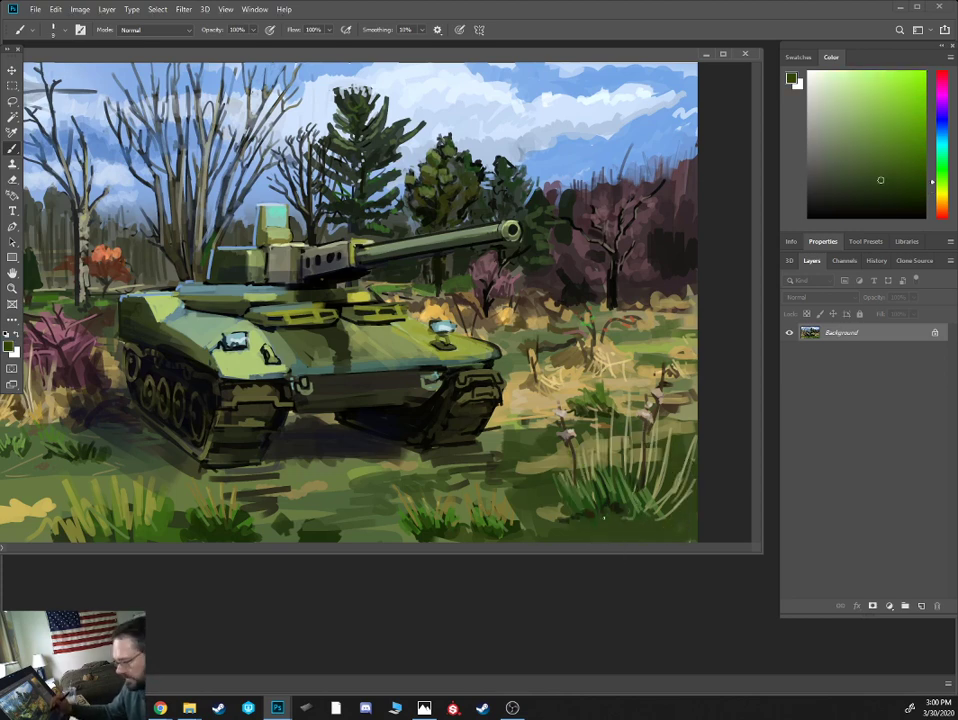
# - Paint short muted khaki ground strokes along the canvas edge below the seed-head grass clump with a size 15 brush
pyautogui.click(943, 196)
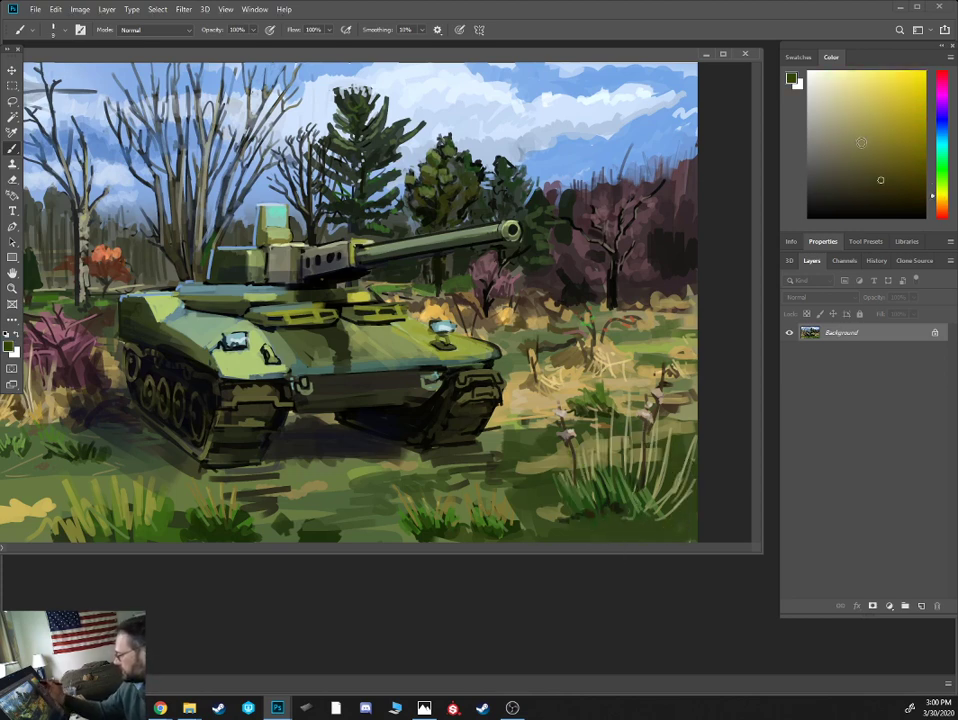
pyautogui.click(840, 139)
pyautogui.moveTo(840, 139); pyautogui.dragTo(847, 144)
pyautogui.press(']')
pyautogui.moveTo(617, 542); pyautogui.dragTo(630, 538)
pyautogui.press(']')
pyautogui.press(']')
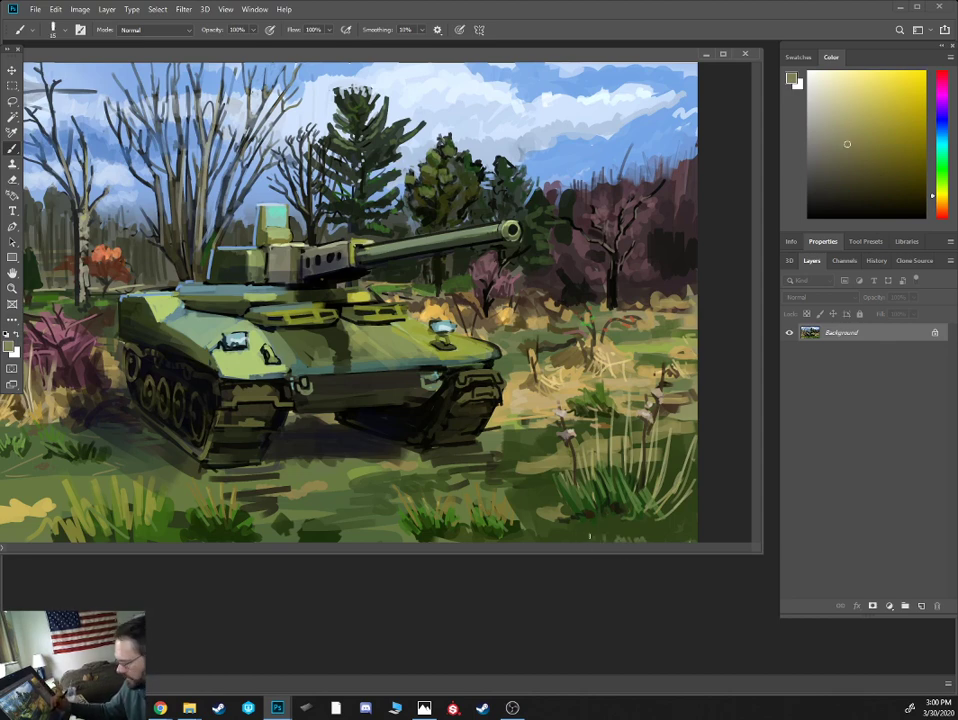
pyautogui.moveTo(569, 539); pyautogui.dragTo(660, 535)
pyautogui.press('[')
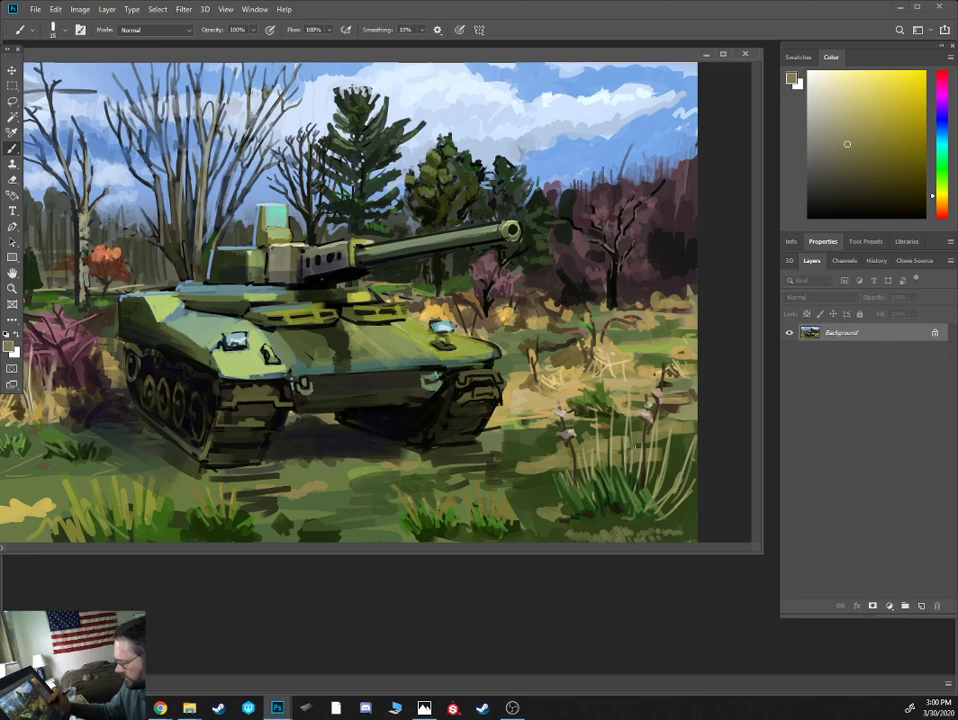
# - Break up the ground between the tank's near track and the grass clump with sampled olive and tan strokes
pyautogui.keyDown('alt'); pyautogui.click(543, 456); pyautogui.keyUp('alt')
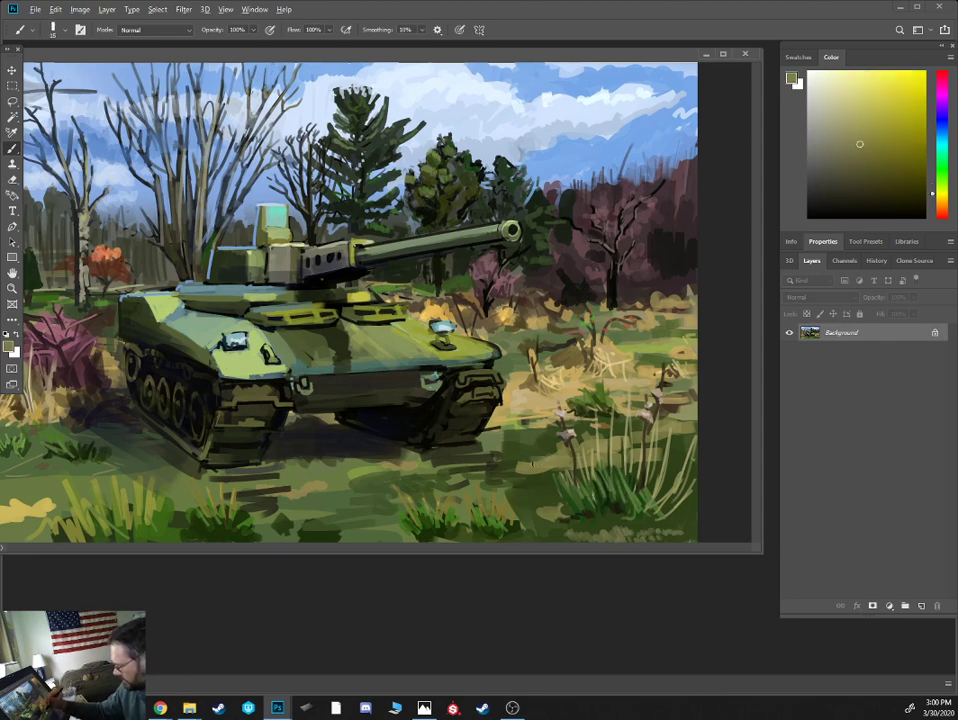
pyautogui.moveTo(532, 461); pyautogui.dragTo(508, 467)
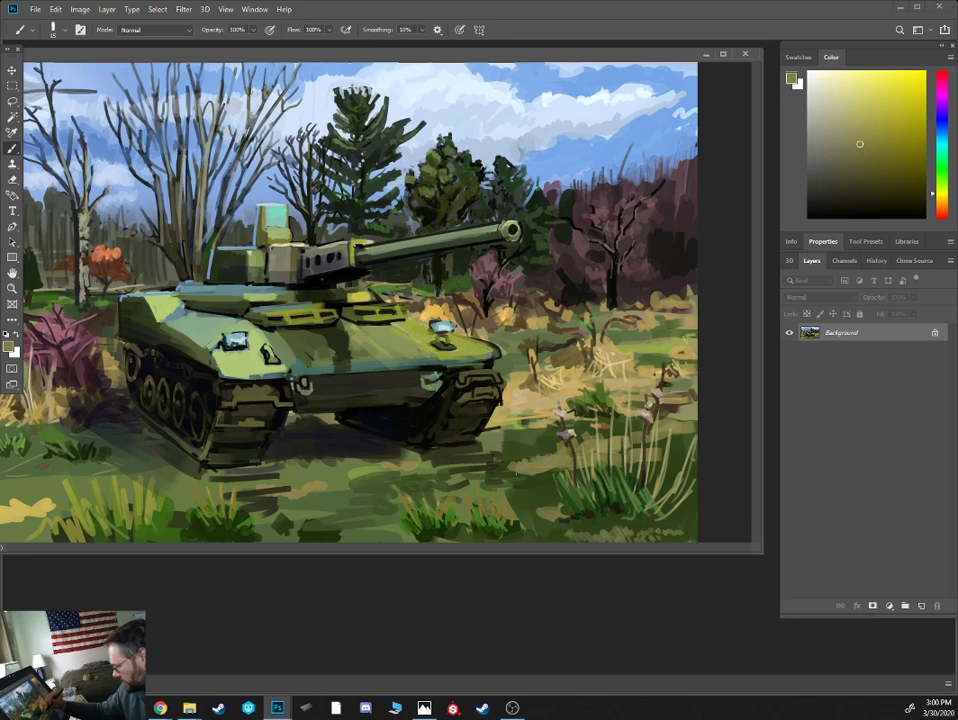
pyautogui.keyDown('alt'); pyautogui.click(498, 434); pyautogui.keyUp('alt')
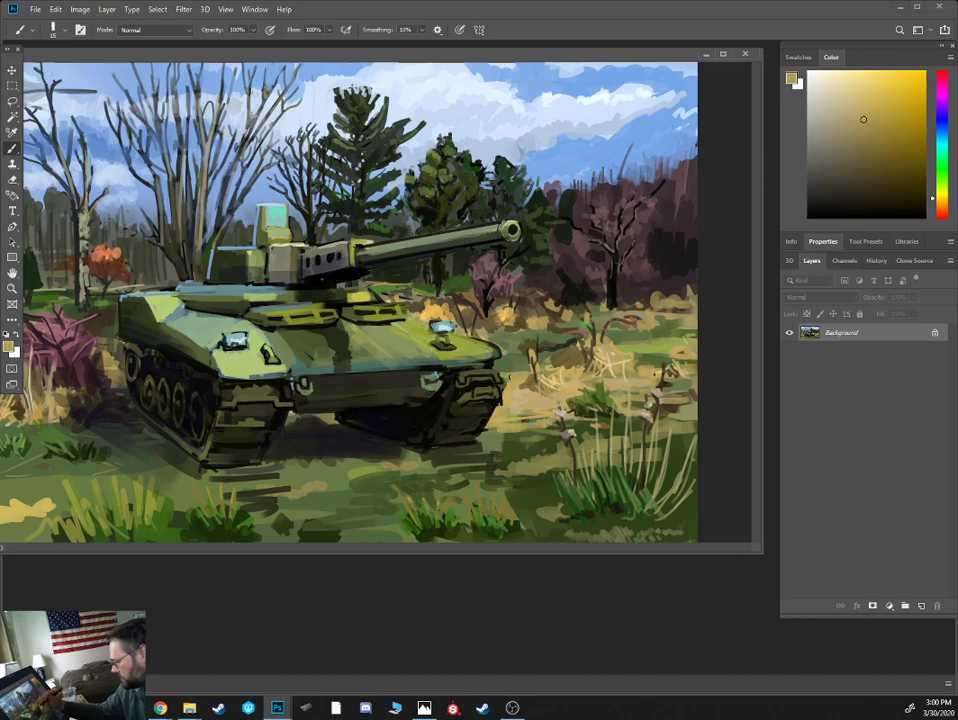
# - Dab sampled olive greens into the mid-distance field beyond the tank with a size 10 brush
pyautogui.keyDown('alt'); pyautogui.click(517, 343); pyautogui.keyUp('alt')
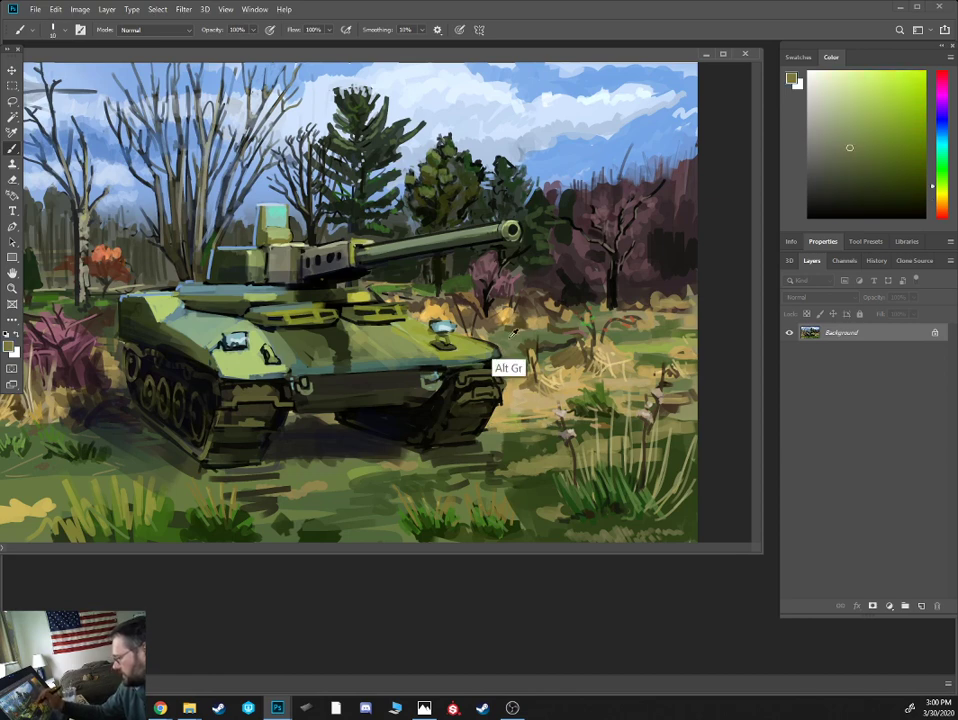
pyautogui.keyDown('alt'); pyautogui.click(509, 337); pyautogui.keyUp('alt')
pyautogui.keyDown('alt'); pyautogui.click(657, 346); pyautogui.keyUp('alt')
pyautogui.keyDown('alt'); pyautogui.click(639, 338); pyautogui.keyUp('alt')
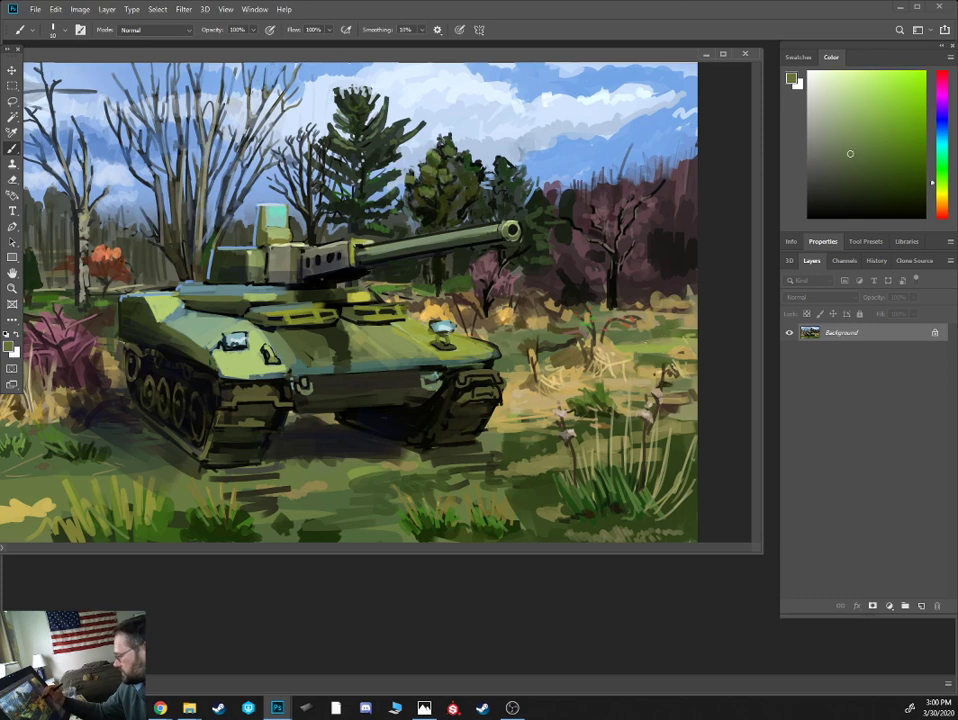
pyautogui.moveTo(643, 342); pyautogui.dragTo(662, 343)
pyautogui.keyDown('alt'); pyautogui.click(653, 347); pyautogui.keyUp('alt')
# - Paint sampled dark and mid-green strokes into the ground behind the dried stalks with a size 10 brush
pyautogui.keyDown('alt'); pyautogui.click(659, 457); pyautogui.keyUp('alt')
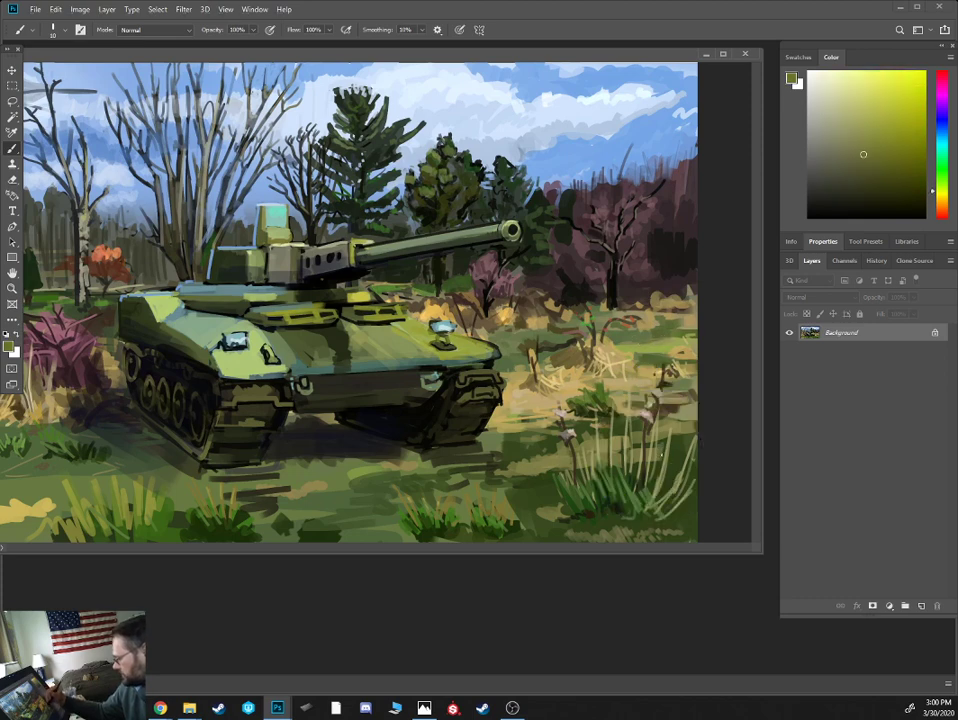
pyautogui.keyDown('alt'); pyautogui.click(649, 445); pyautogui.keyUp('alt')
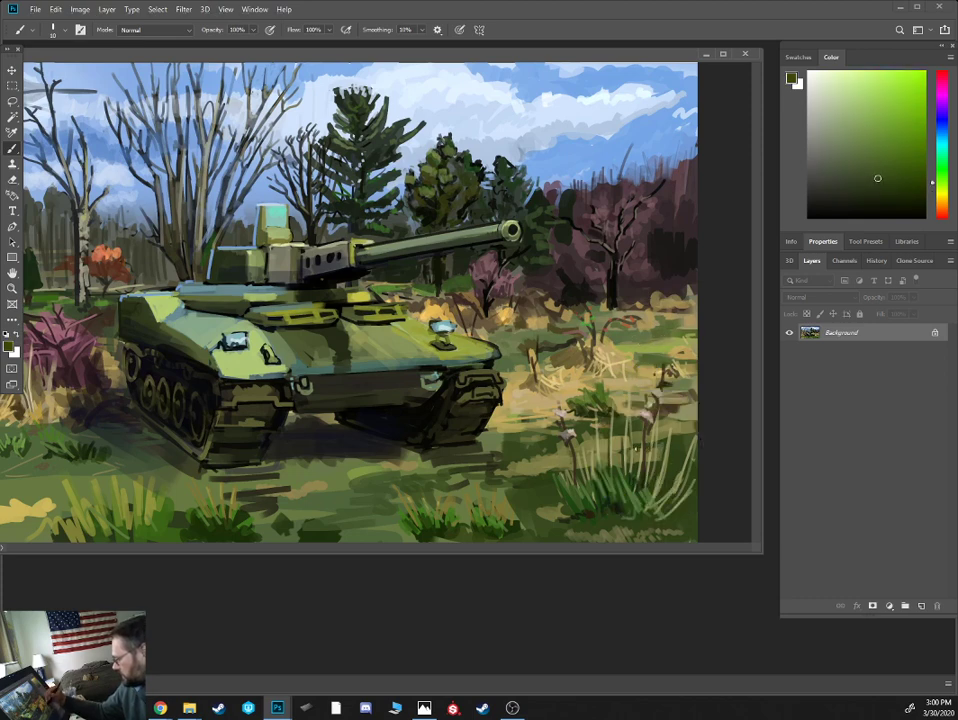
pyautogui.keyDown('alt'); pyautogui.click(632, 436); pyautogui.keyUp('alt')
pyautogui.keyDown('alt'); pyautogui.click(629, 431); pyautogui.keyUp('alt')
pyautogui.moveTo(619, 431); pyautogui.dragTo(600, 445)
pyautogui.keyDown('alt'); pyautogui.click(600, 438); pyautogui.keyUp('alt')
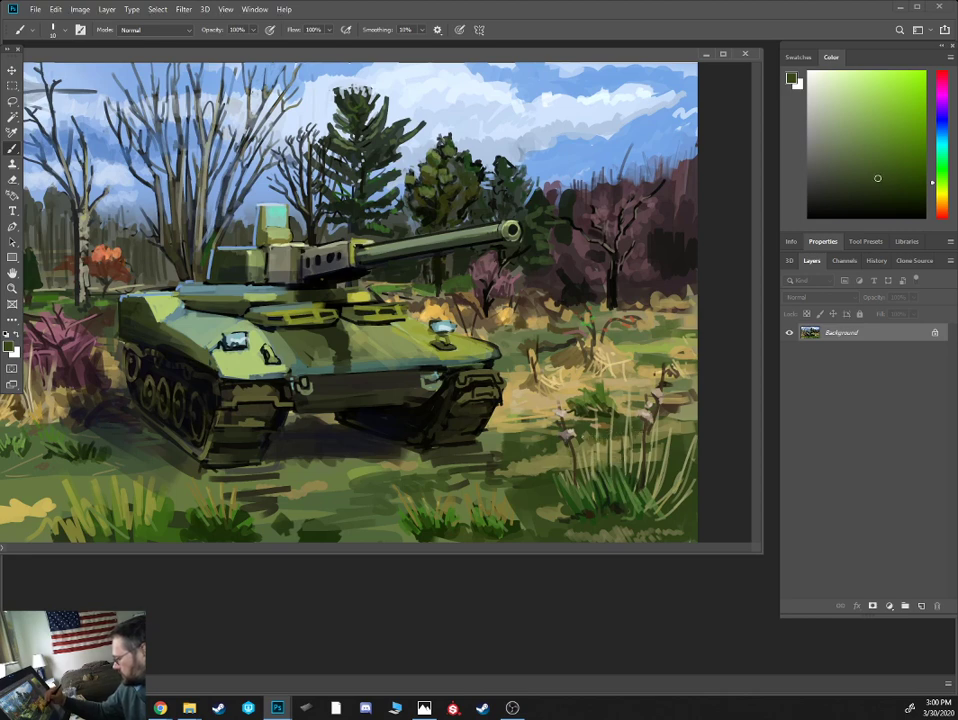
# - Work broader sampled olive strokes into the ground behind the outer stalks near the canvas edge
pyautogui.keyDown('alt'); pyautogui.click(648, 455); pyautogui.keyUp('alt')
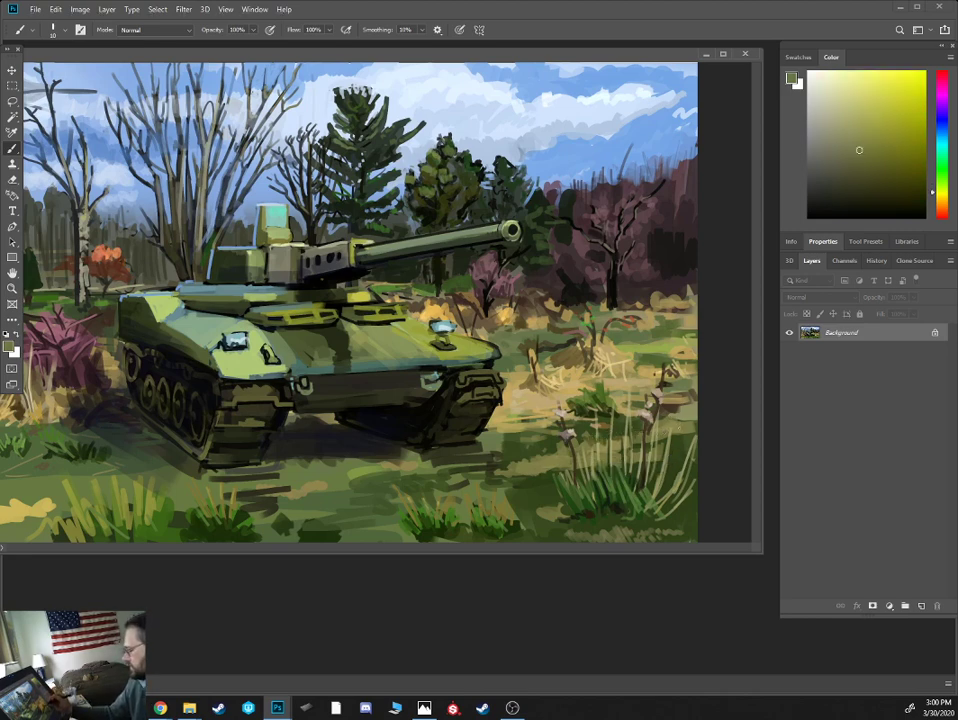
pyautogui.keyDown('alt'); pyautogui.click(661, 418); pyautogui.keyUp('alt')
pyautogui.keyDown('alt'); pyautogui.click(661, 421); pyautogui.keyUp('alt')
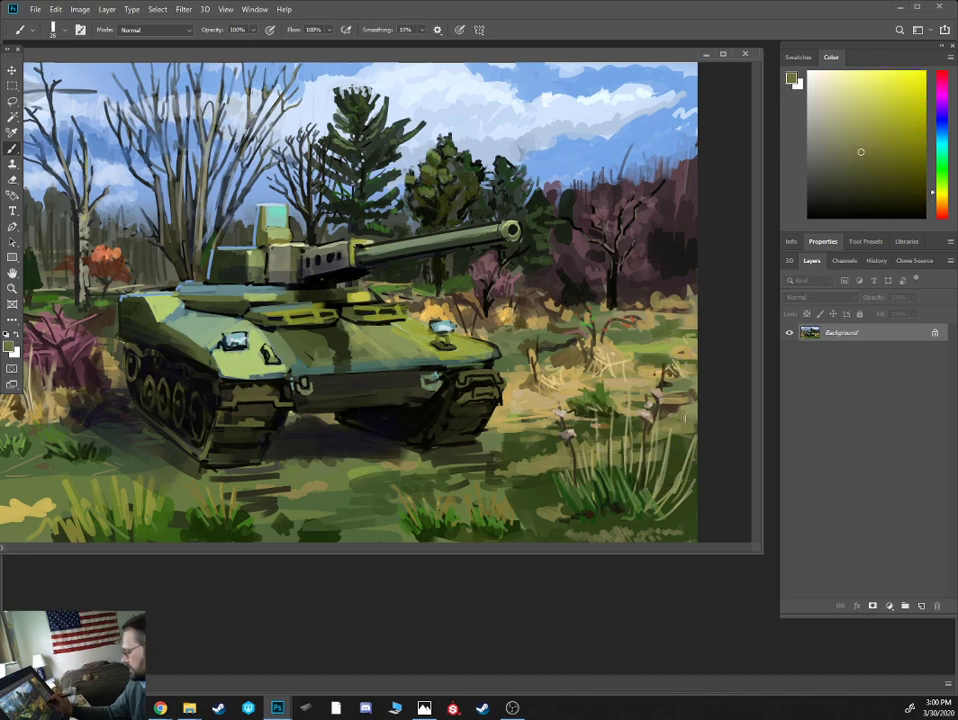
pyautogui.keyDown('alt'); pyautogui.click(681, 427); pyautogui.keyUp('alt')
pyautogui.moveTo(689, 431); pyautogui.dragTo(675, 444)
pyautogui.keyDown('alt'); pyautogui.click(663, 477); pyautogui.keyUp('alt')
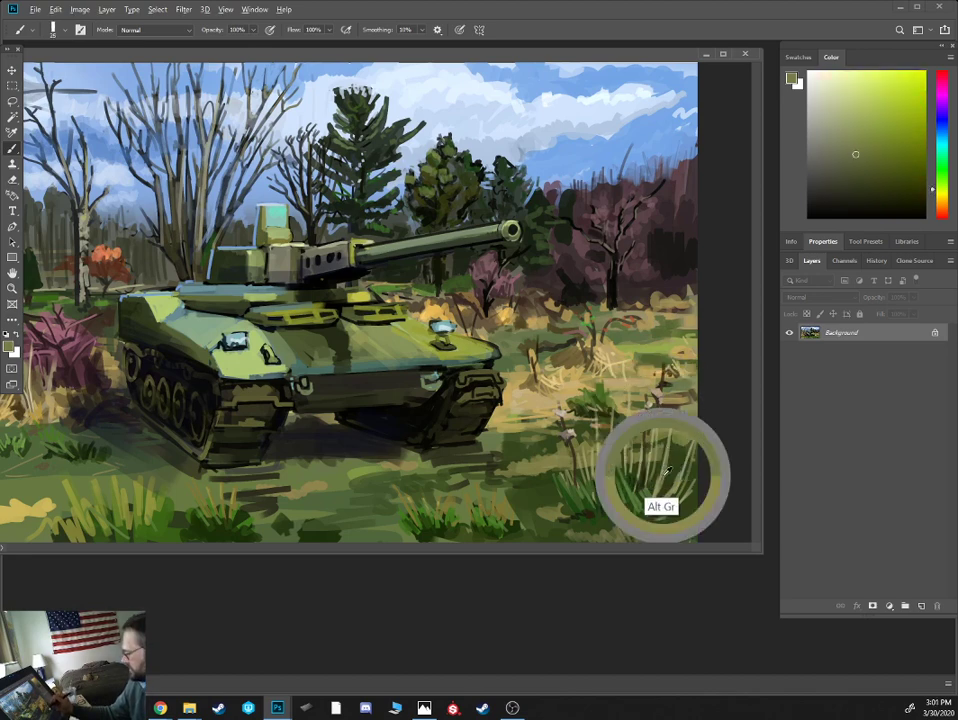
# - Brighten the outer dried stalks with thin, pale grey-green strokes, using a size 6 to 8 brush
pyautogui.click(836, 126)
pyautogui.press('[')
pyautogui.press('[')
pyautogui.press('[')
pyautogui.press('[')
pyautogui.press('[')
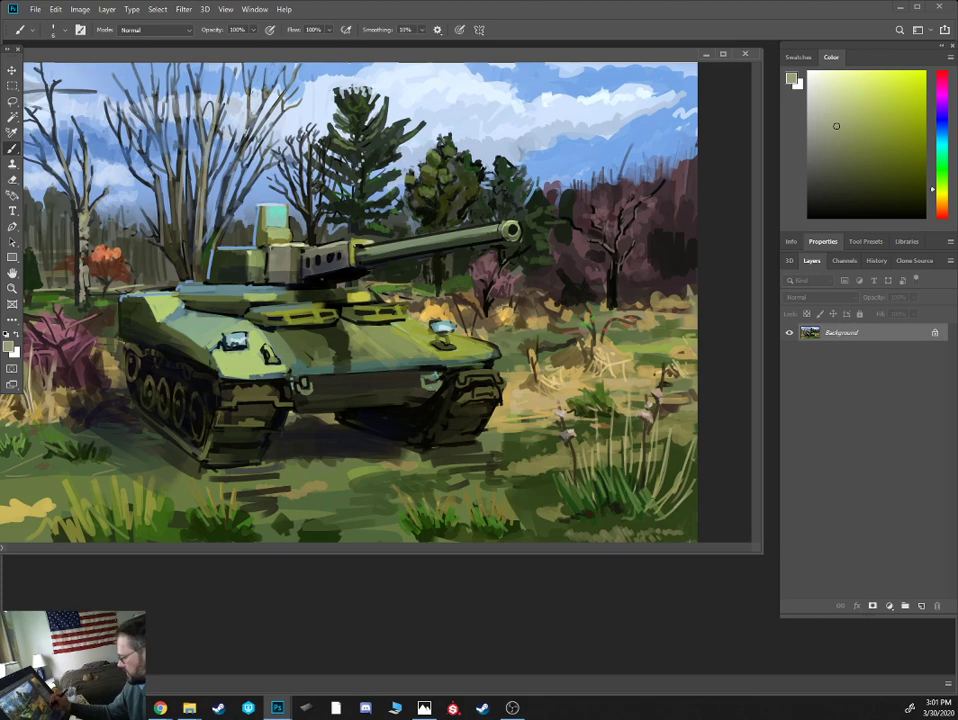
pyautogui.click(838, 107)
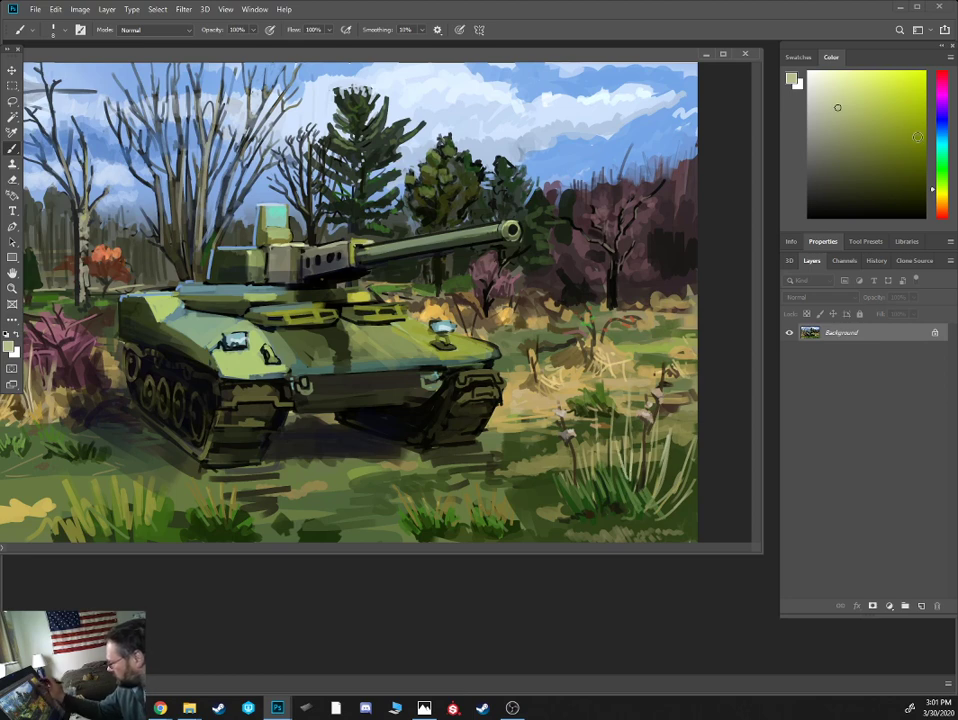
# - Add more dried stalks rising from the grass clump with pale warm beige size 8 strokes
pyautogui.click(942, 199)
pyautogui.click(843, 107)
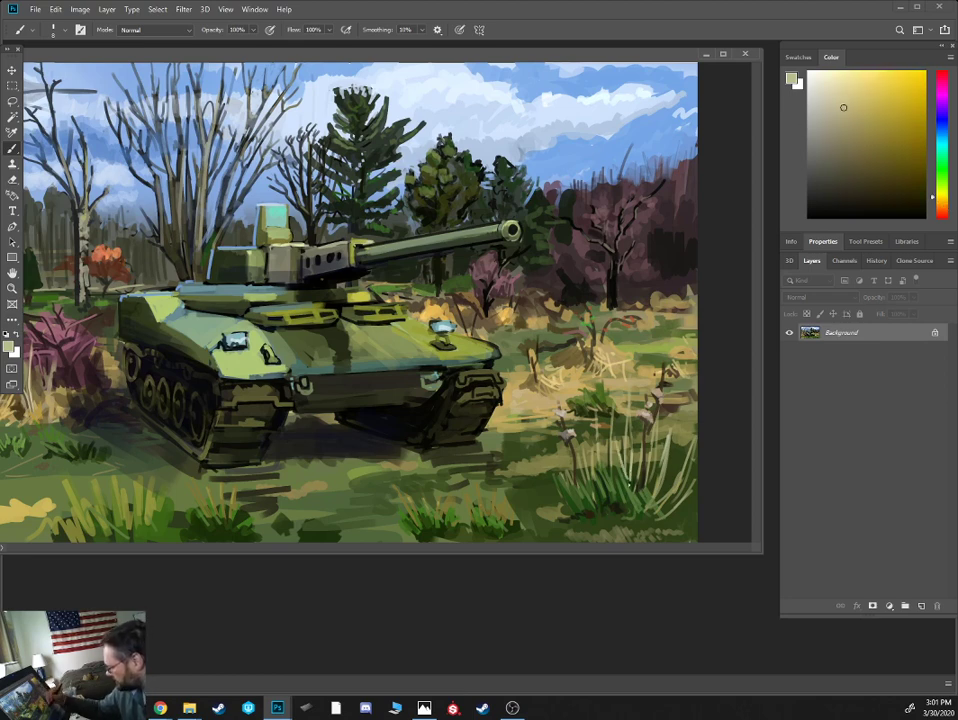
pyautogui.moveTo(630, 487)
pyautogui.mouseDown()
pyautogui.moveTo(631, 400)
pyautogui.moveTo(651, 451)
pyautogui.mouseUp()
pyautogui.moveTo(594, 491)
pyautogui.mouseDown()
pyautogui.moveTo(590, 439)
pyautogui.moveTo(548, 451)
pyautogui.moveTo(538, 440)
pyautogui.moveTo(596, 447)
pyautogui.moveTo(575, 460)
pyautogui.mouseUp()
pyautogui.keyDown('alt'); pyautogui.click(568, 446); pyautogui.keyUp('alt')
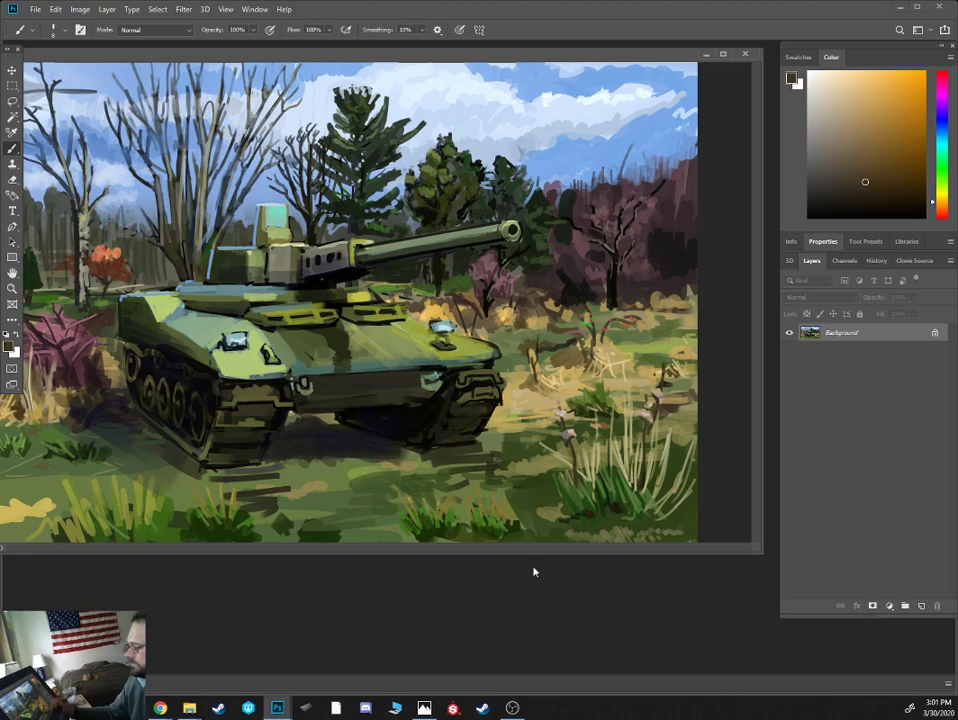
# - Extend the base of the seed-head grass clump outward with sampled green strokes, enlarging the brush to size 15
pyautogui.hotkey('ctrl', '-')
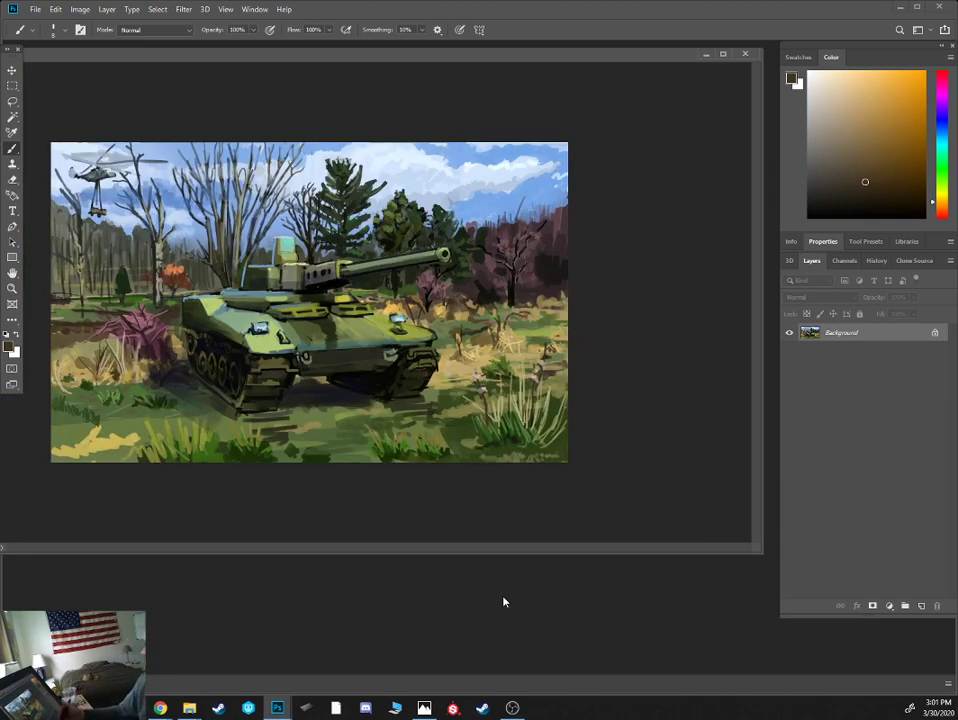
pyautogui.hotkey('ctrl', '+')
pyautogui.keyDown('alt'); pyautogui.click(578, 503); pyautogui.keyUp('alt')
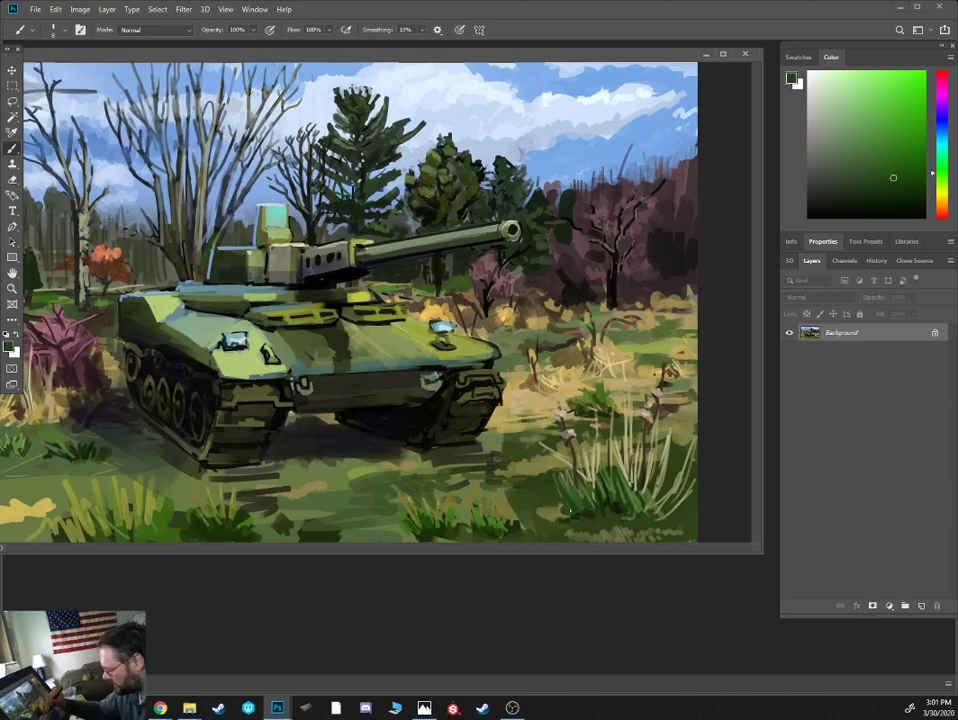
pyautogui.keyDown('alt'); pyautogui.click(593, 490); pyautogui.keyUp('alt')
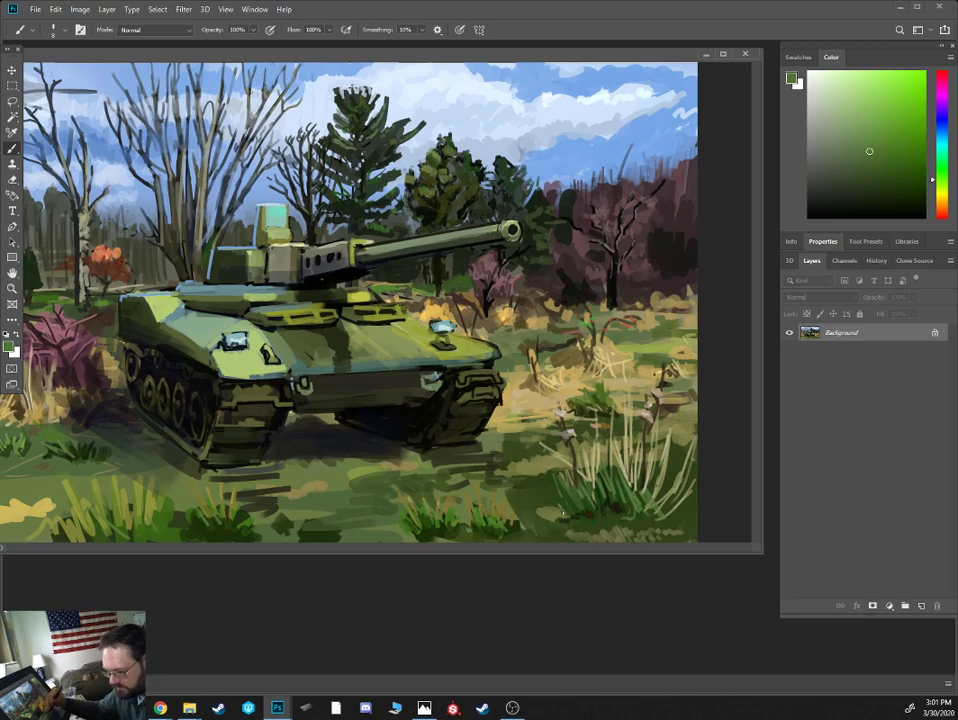
pyautogui.keyDown('alt'); pyautogui.click(574, 509); pyautogui.keyUp('alt')
pyautogui.press(']')
pyautogui.press(']')
pyautogui.moveTo(555, 513)
pyautogui.mouseDown()
pyautogui.moveTo(547, 522)
pyautogui.moveTo(558, 516)
pyautogui.mouseUp()
pyautogui.moveTo(563, 509); pyautogui.dragTo(566, 513)
pyautogui.keyDown('alt'); pyautogui.click(575, 483); pyautogui.keyUp('alt')
pyautogui.press(']')
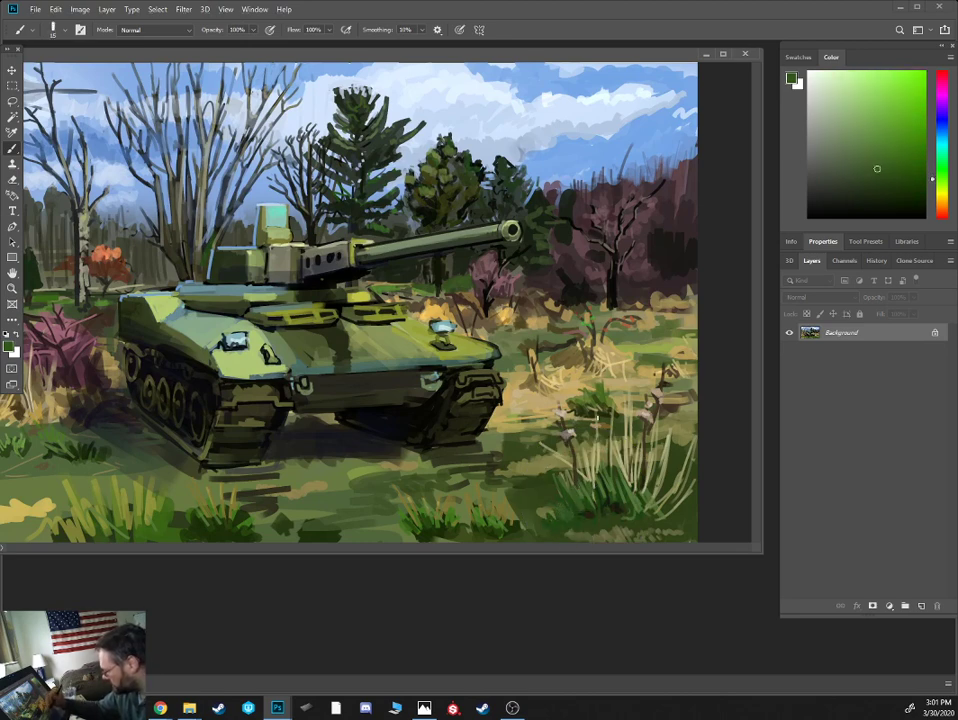
# - Deepen the shadows at the base of the seed-head grass clump with dark olive-brown and near-black size 15 strokes
pyautogui.click(892, 189)
pyautogui.click(950, 203)
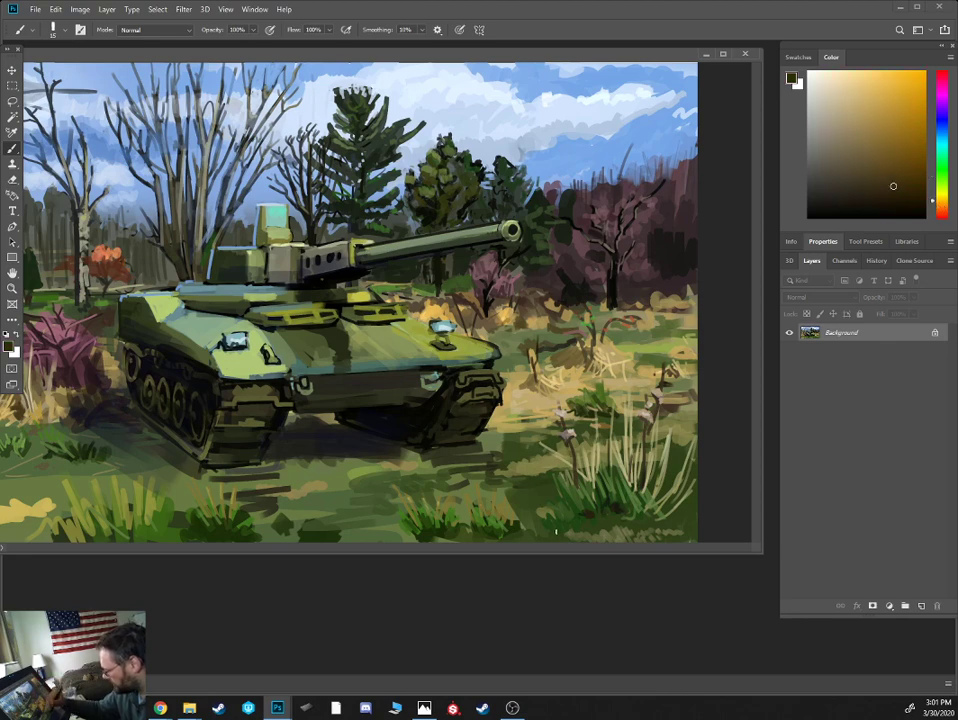
pyautogui.click(868, 200)
pyautogui.press('[')
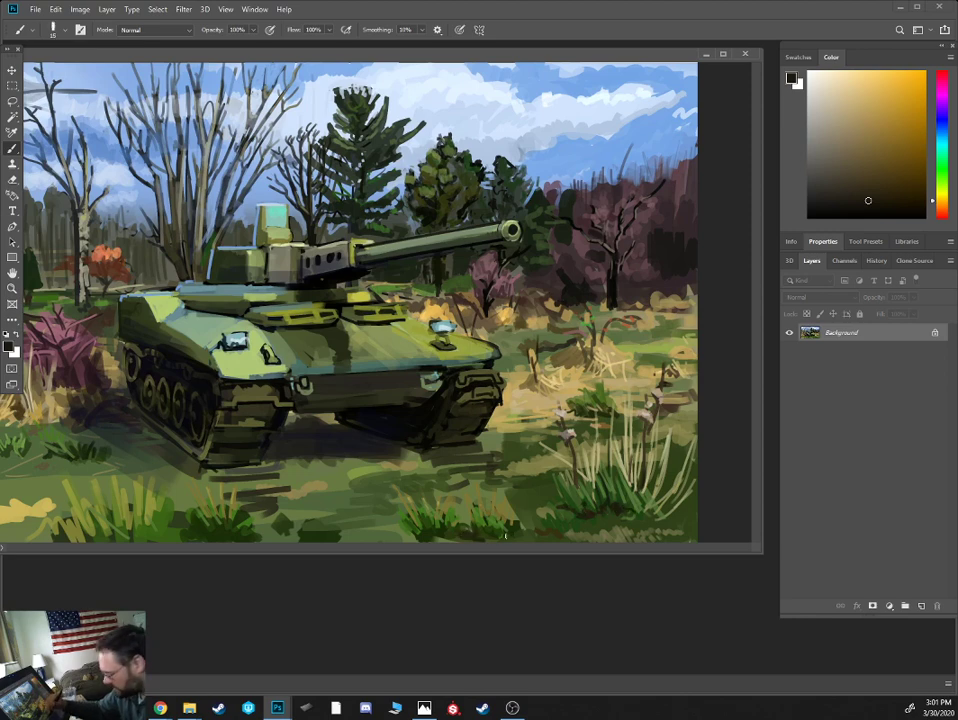
# - Add sampled bright green blades to the central foreground grass clump with a size 10 brush
pyautogui.keyDown('alt'); pyautogui.click(499, 531); pyautogui.keyUp('alt')
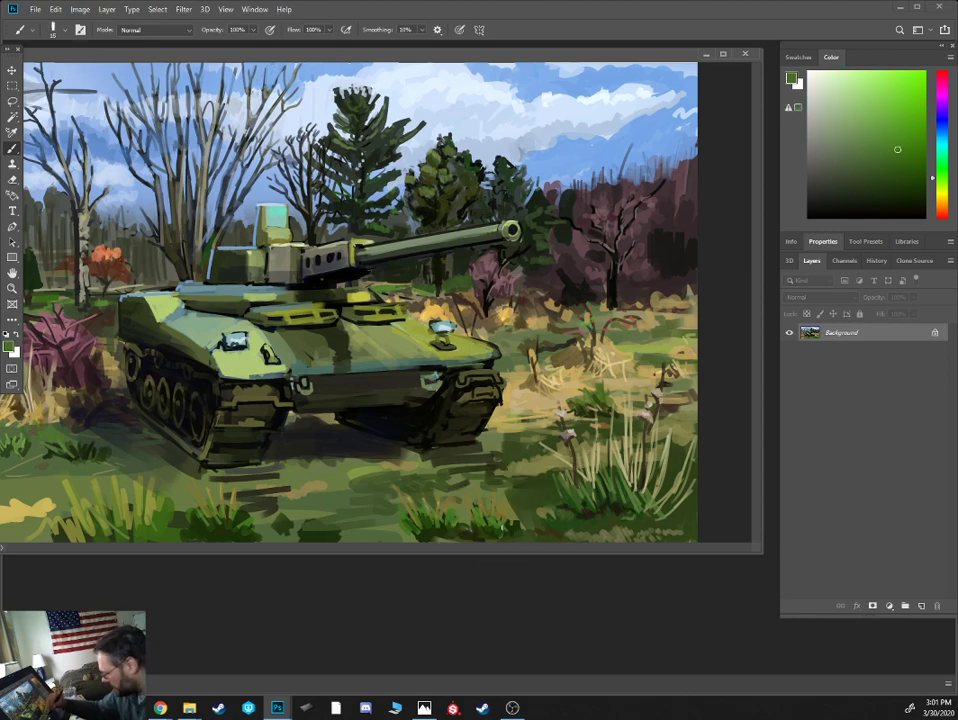
pyautogui.keyDown('alt'); pyautogui.click(499, 531); pyautogui.keyUp('alt')
pyautogui.moveTo(498, 534)
pyautogui.mouseDown()
pyautogui.moveTo(493, 514)
pyautogui.moveTo(505, 518)
pyautogui.moveTo(482, 518)
pyautogui.mouseUp()
pyautogui.keyDown('alt'); pyautogui.click(531, 537); pyautogui.keyUp('alt')
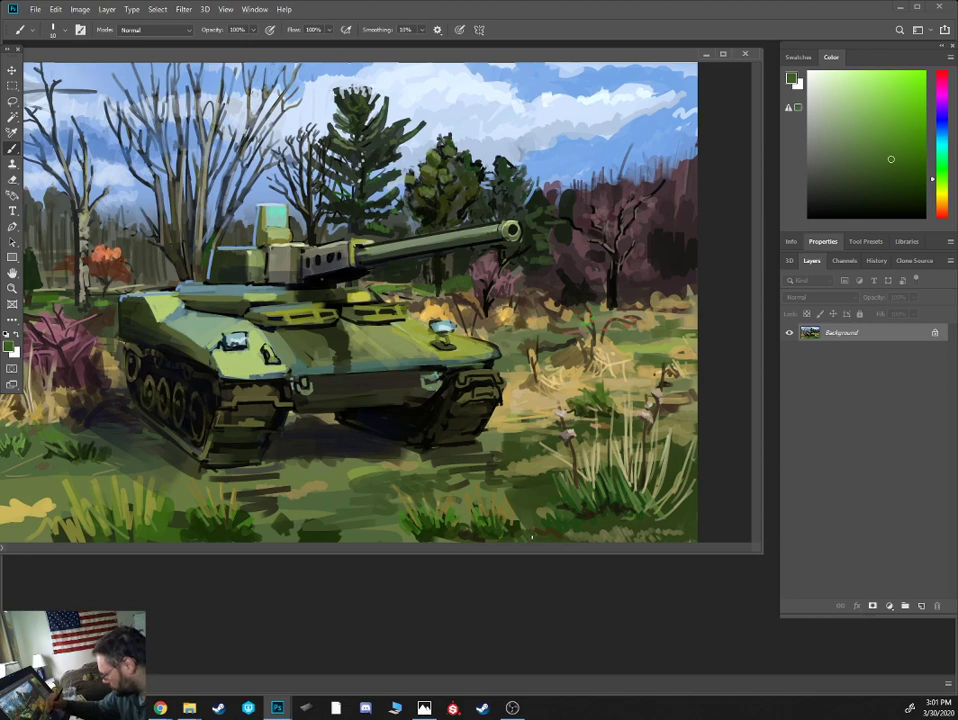
# - Paint broad sampled dark green strokes across the ground in front of the tank, reducing the brush to size 20
pyautogui.keyDown('alt'); pyautogui.click(393, 405); pyautogui.keyUp('alt')
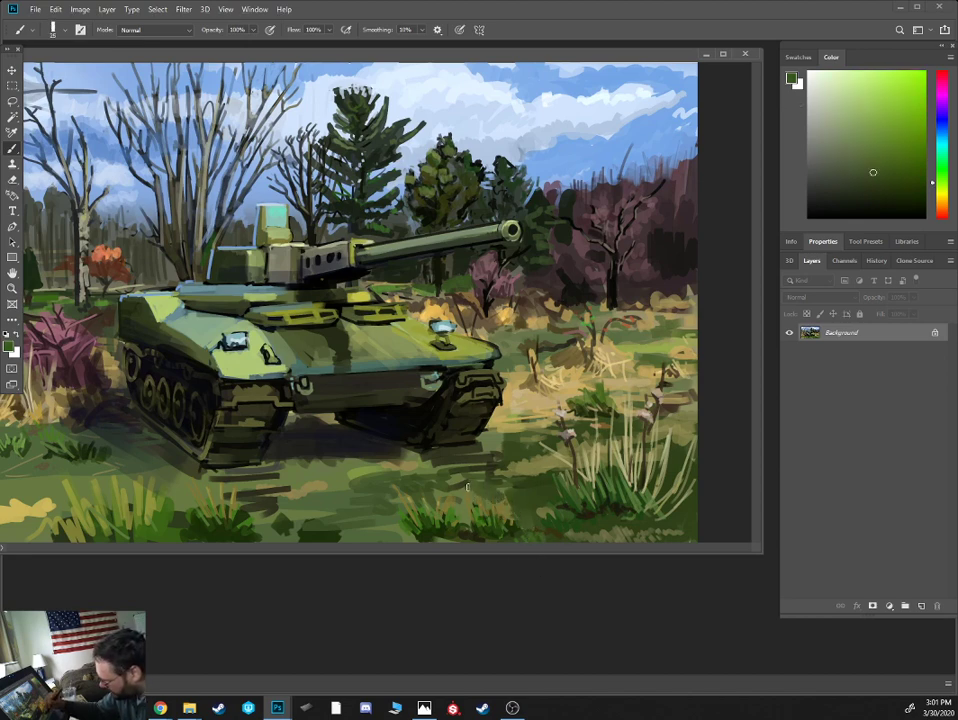
pyautogui.moveTo(473, 488)
pyautogui.mouseDown()
pyautogui.moveTo(449, 490)
pyautogui.moveTo(484, 474)
pyautogui.moveTo(517, 475)
pyautogui.moveTo(464, 466)
pyautogui.mouseUp()
pyautogui.keyDown('alt'); pyautogui.click(506, 457); pyautogui.keyUp('alt')
pyautogui.press('[')
pyautogui.moveTo(405, 471); pyautogui.dragTo(371, 476)
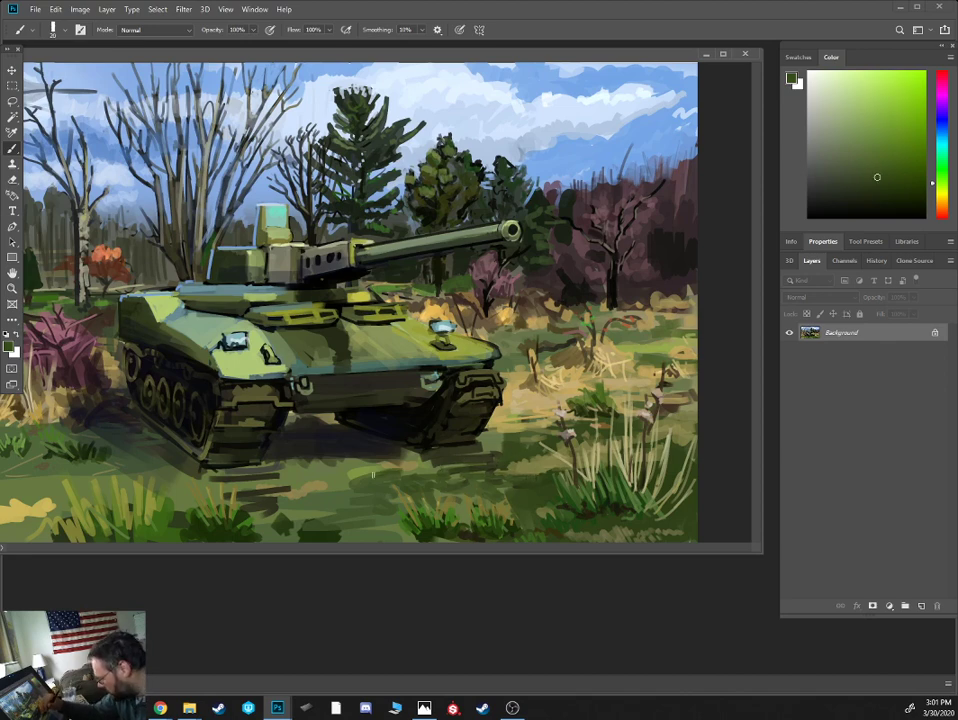
# - Paint sampled grey-olive size 20 strokes on the ground just in front of the tank's near track
pyautogui.keyDown('alt'); pyautogui.click(499, 440); pyautogui.keyUp('alt')
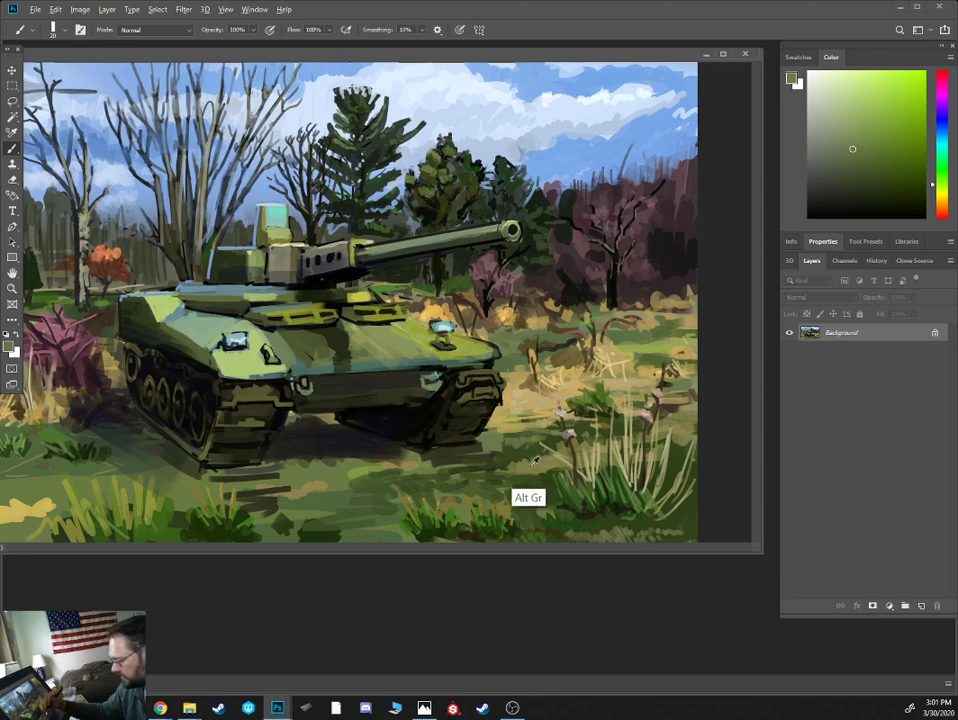
pyautogui.keyDown('alt'); pyautogui.click(532, 464); pyautogui.keyUp('alt')
pyautogui.moveTo(520, 467); pyautogui.dragTo(495, 470)
# - Add thin size 9 strokes around the seed-head clump and the dry grass in muted yellow and sampled brown
pyautogui.click(863, 131)
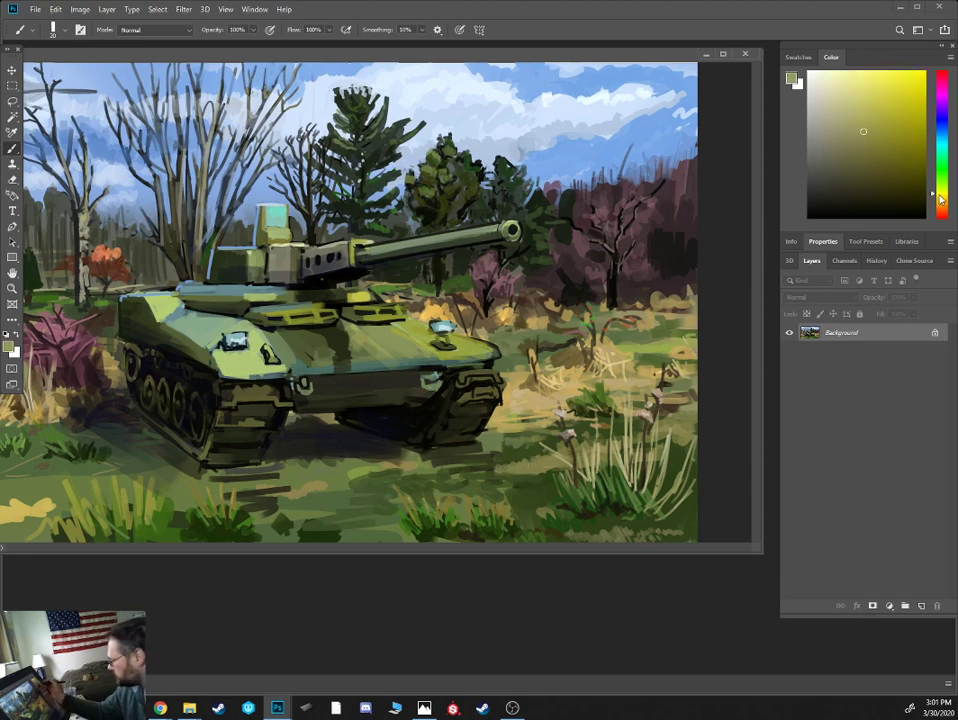
pyautogui.click(940, 196)
pyautogui.click(875, 127)
pyautogui.press('[')
pyautogui.press('[')
pyautogui.press('[')
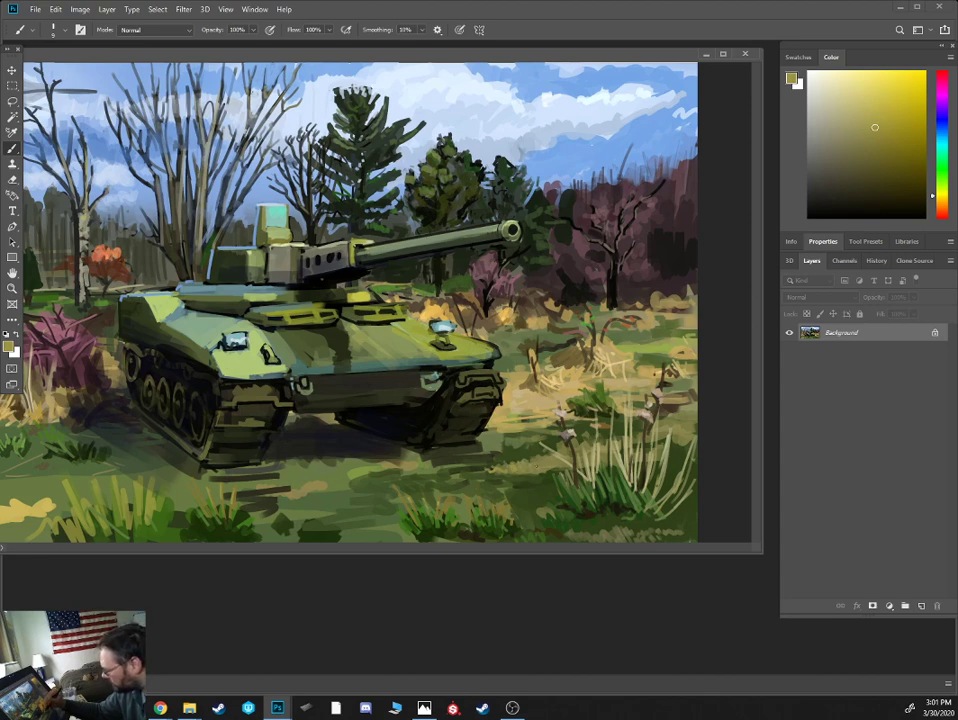
pyautogui.moveTo(676, 420); pyautogui.dragTo(682, 422)
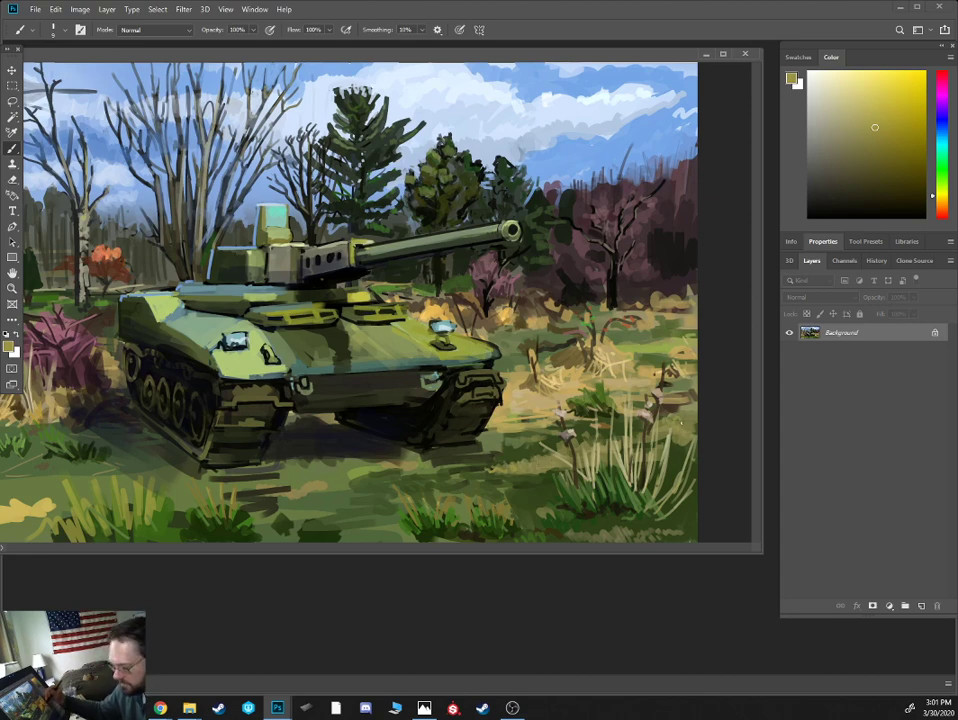
pyautogui.keyDown('alt'); pyautogui.click(535, 385); pyautogui.keyUp('alt')
pyautogui.moveTo(398, 303)
pyautogui.mouseDown()
pyautogui.moveTo(411, 306)
pyautogui.moveTo(387, 303)
pyautogui.moveTo(419, 301)
pyautogui.mouseUp()
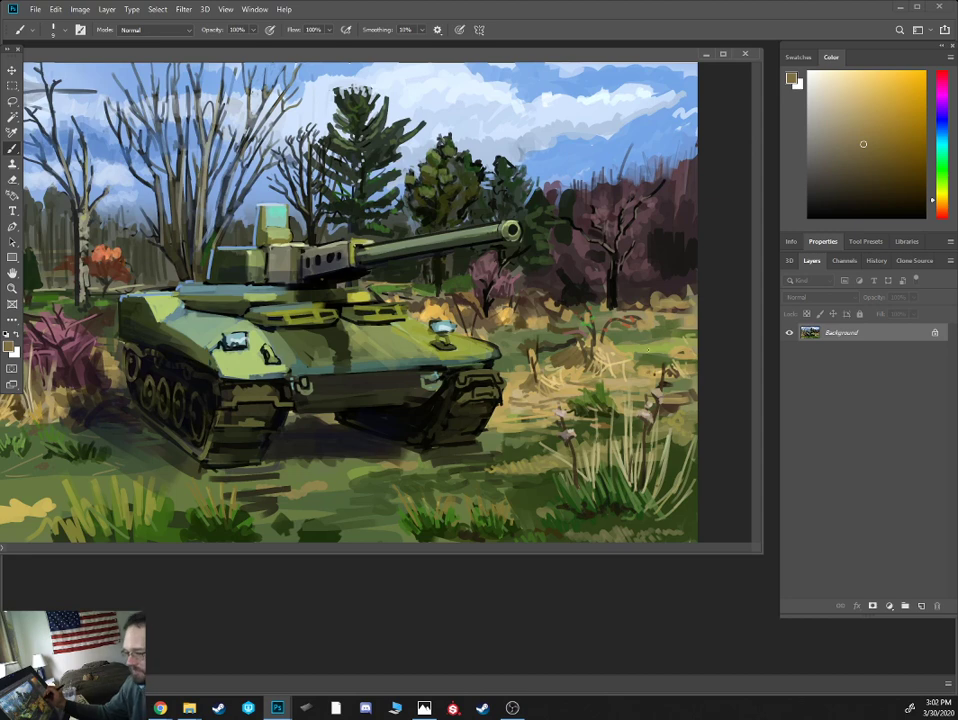
# - Paint sampled olive-green and tan strokes across the field behind the seed-head clump with size 20 and 15 brushes
pyautogui.keyDown('alt'); pyautogui.click(648, 350); pyautogui.keyUp('alt')
pyautogui.press(']')
pyautogui.keyDown('alt'); pyautogui.click(648, 350); pyautogui.keyUp('alt')
pyautogui.press(']')
pyautogui.press(']')
pyautogui.moveTo(627, 345); pyautogui.dragTo(660, 338)
pyautogui.keyDown('alt'); pyautogui.click(652, 334); pyautogui.keyUp('alt')
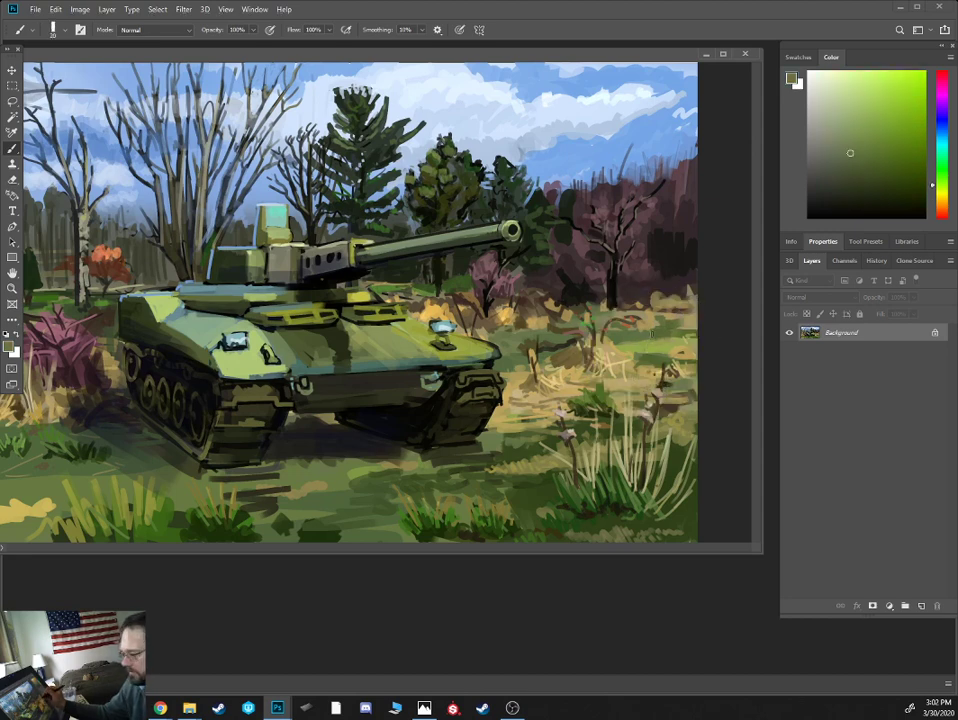
pyautogui.keyDown('alt'); pyautogui.click(648, 315); pyautogui.keyUp('alt')
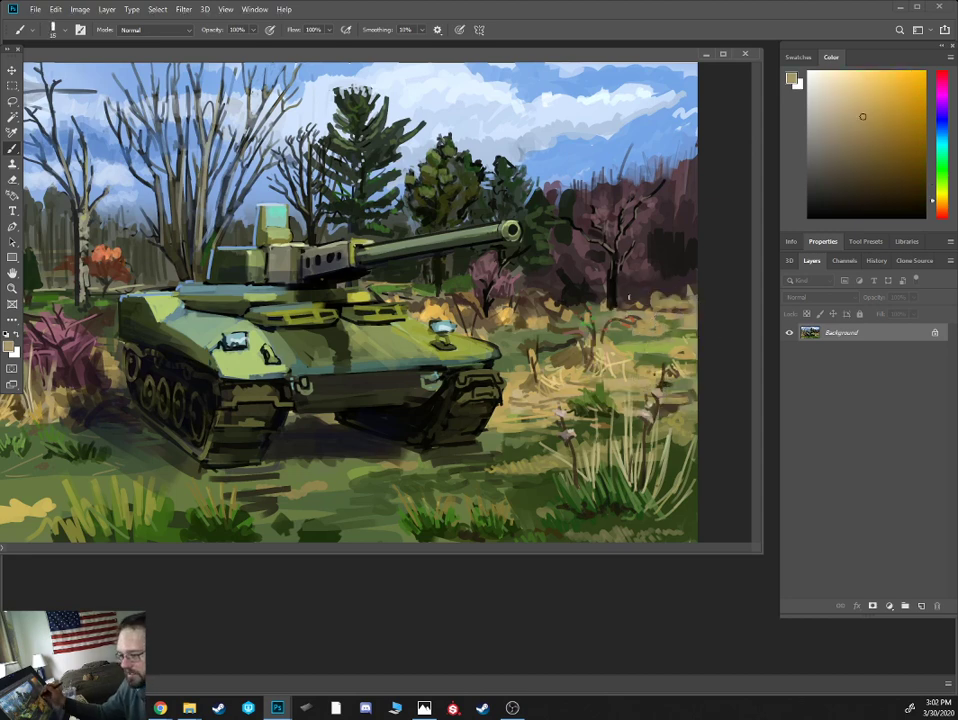
# - Refine the evergreen edge behind the gun barrel with sampled mauve-grey, dark green and light blue sky colors, reducing the brush to size 10
pyautogui.keyDown('alt'); pyautogui.click(500, 212); pyautogui.keyUp('alt')
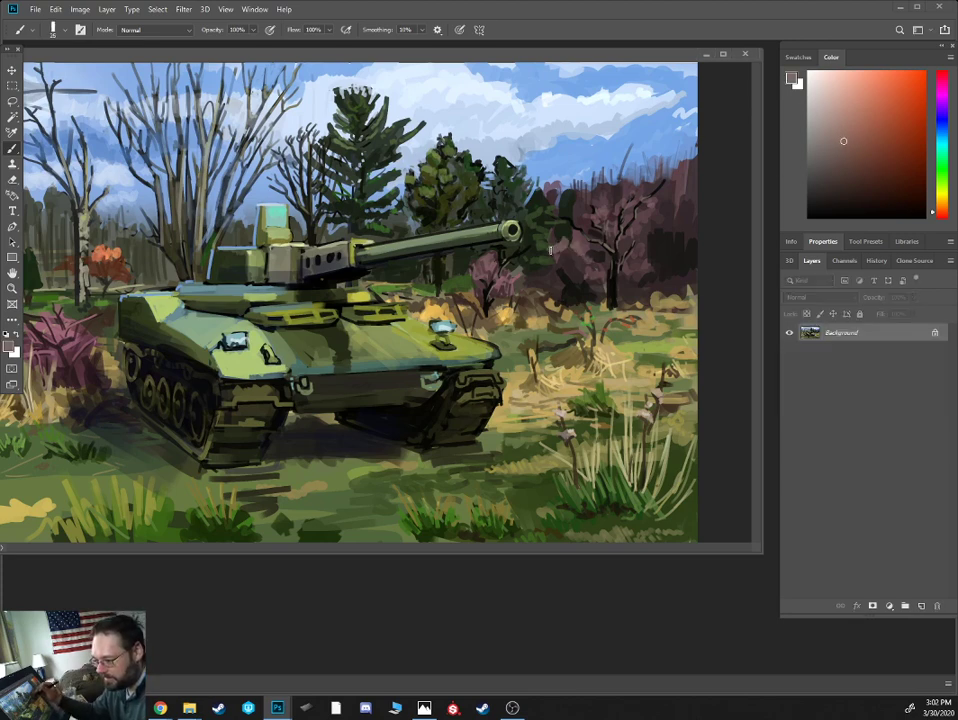
pyautogui.keyDown('alt'); pyautogui.click(403, 158); pyautogui.keyUp('alt')
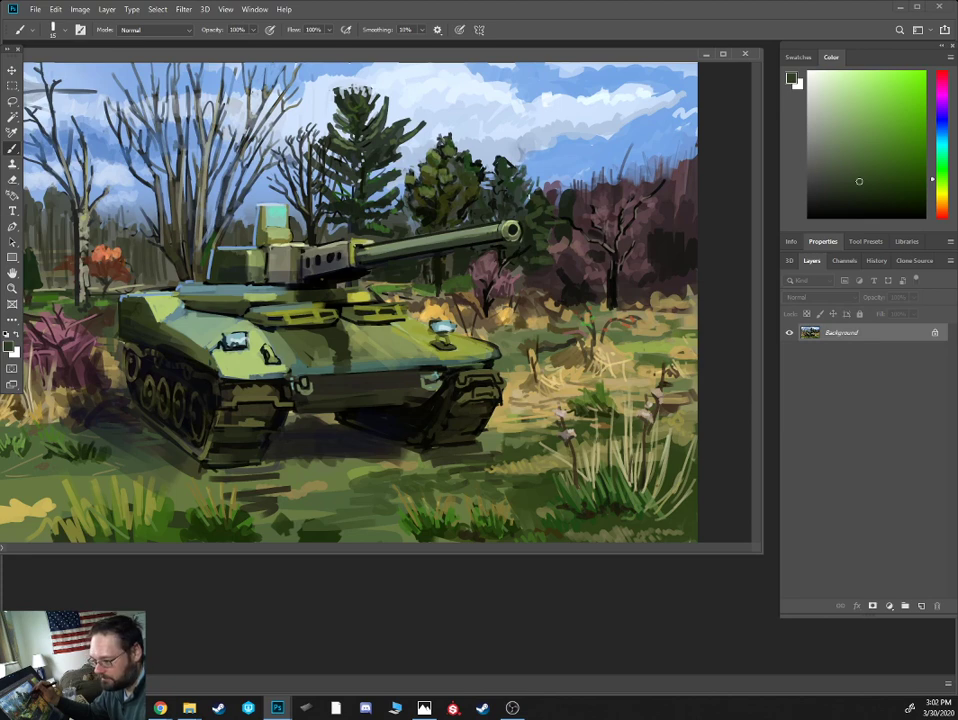
pyautogui.keyDown('alt'); pyautogui.click(376, 125); pyautogui.keyUp('alt')
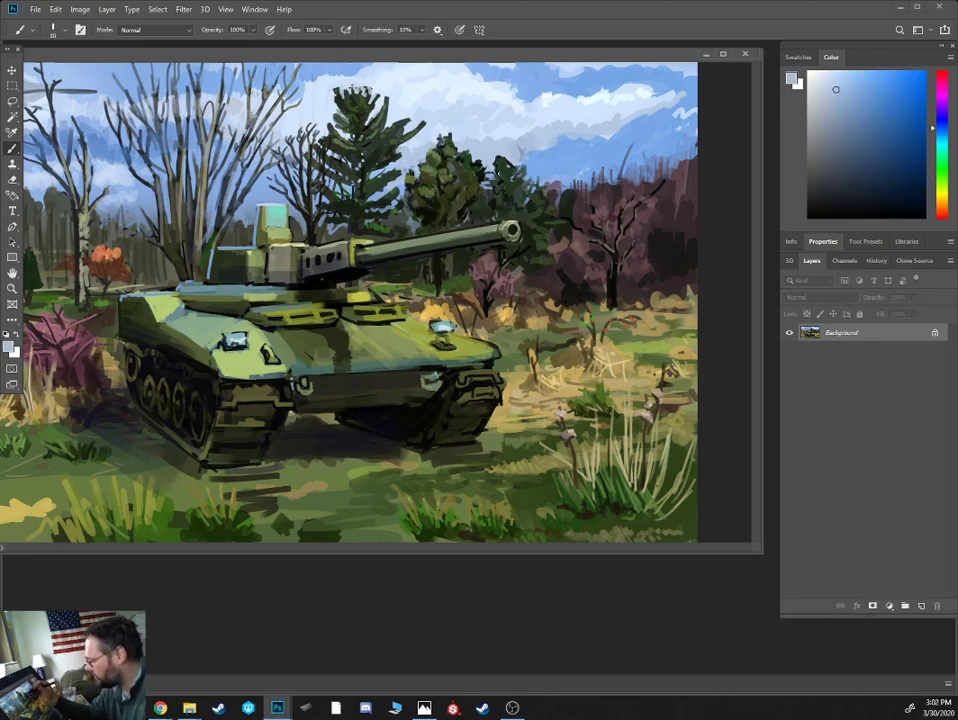
pyautogui.keyDown('alt'); pyautogui.click(374, 124); pyautogui.keyUp('alt')
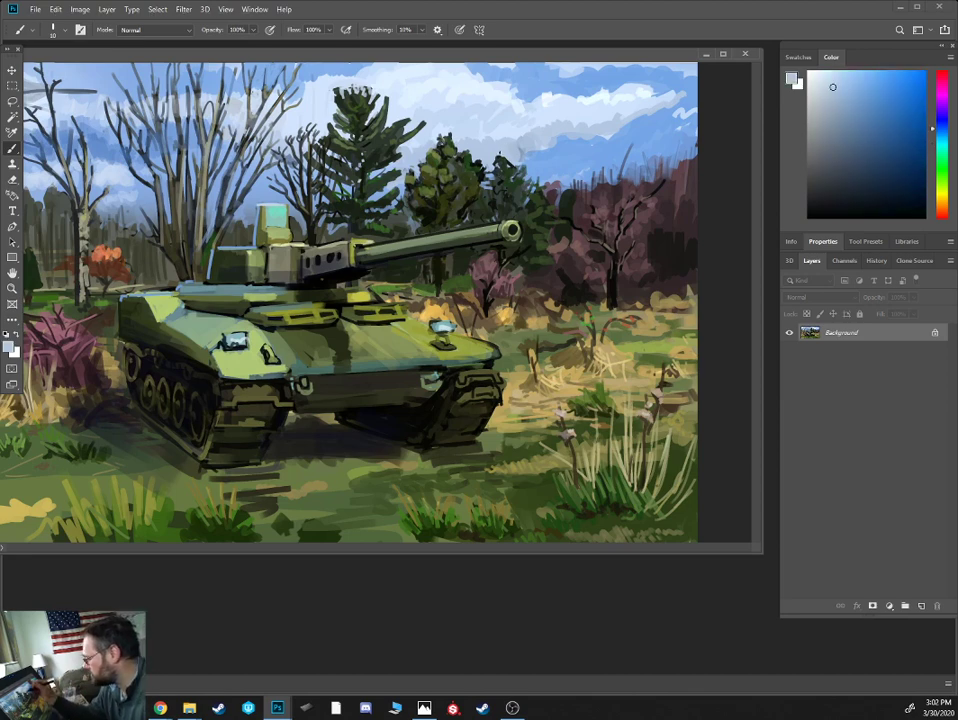
# - Add sampled dark green size 10 strokes to the evergreens behind the barrel and dark mauve-grey and near-black accents to the bare purple tree
pyautogui.keyDown('alt'); pyautogui.click(358, 123); pyautogui.keyUp('alt')
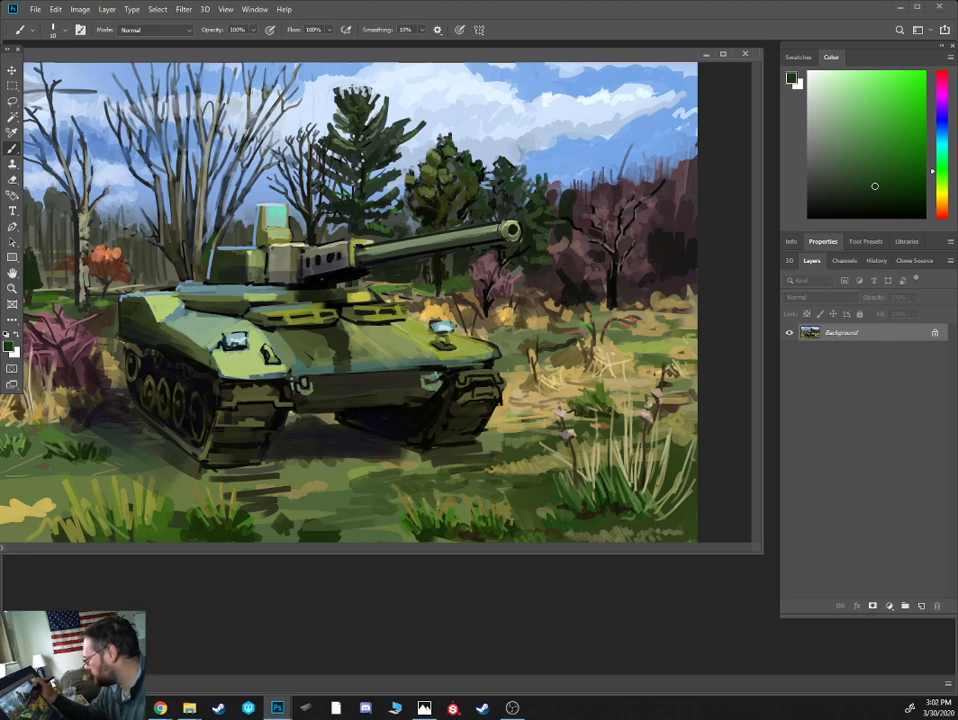
pyautogui.keyDown('alt'); pyautogui.click(545, 189); pyautogui.keyUp('alt')
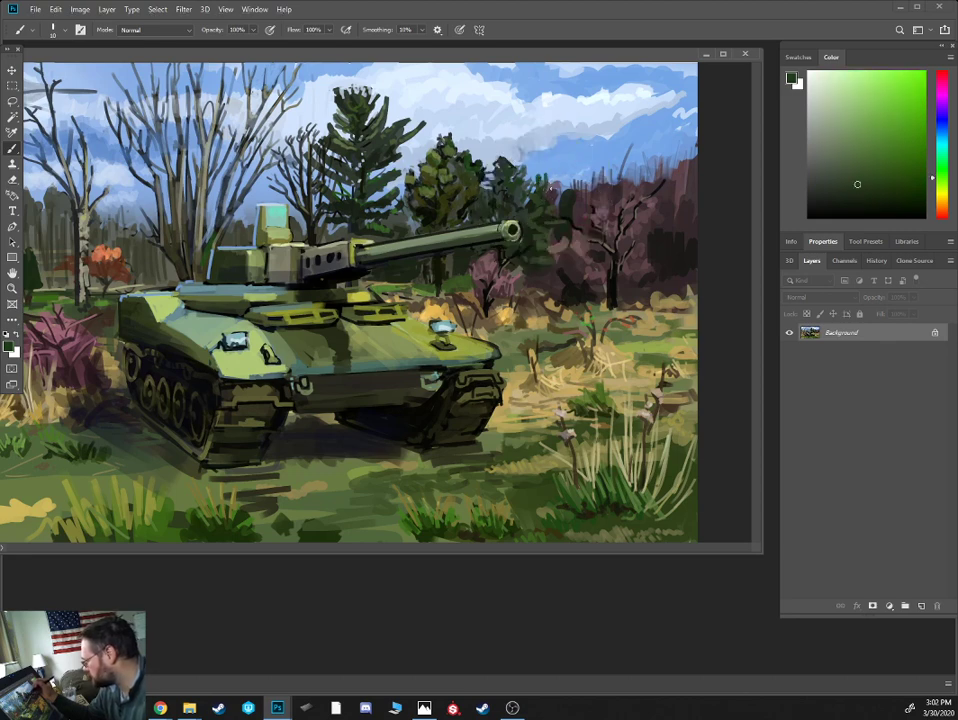
pyautogui.keyDown('alt'); pyautogui.click(545, 228); pyautogui.keyUp('alt')
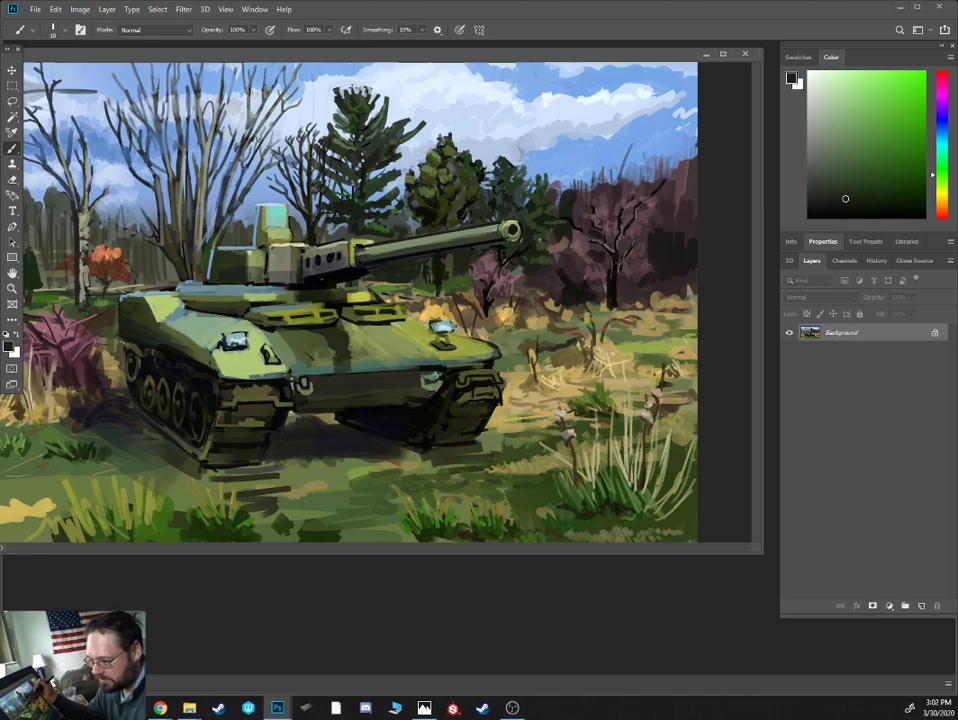
pyautogui.keyDown('alt'); pyautogui.click(648, 152); pyautogui.keyUp('alt')
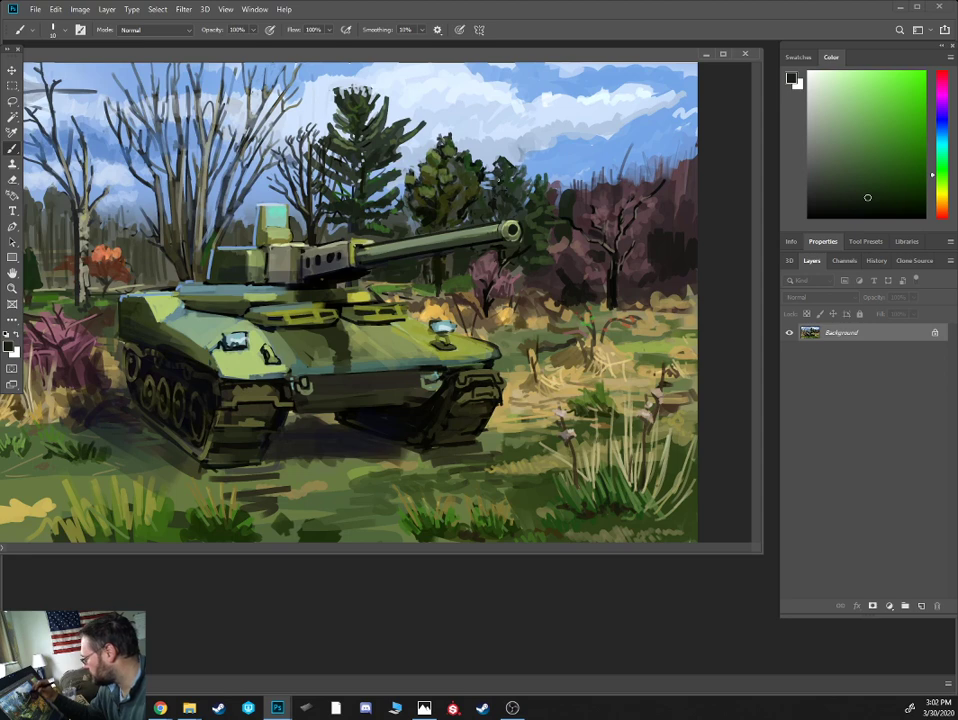
pyautogui.keyDown('alt'); pyautogui.click(592, 203); pyautogui.keyUp('alt')
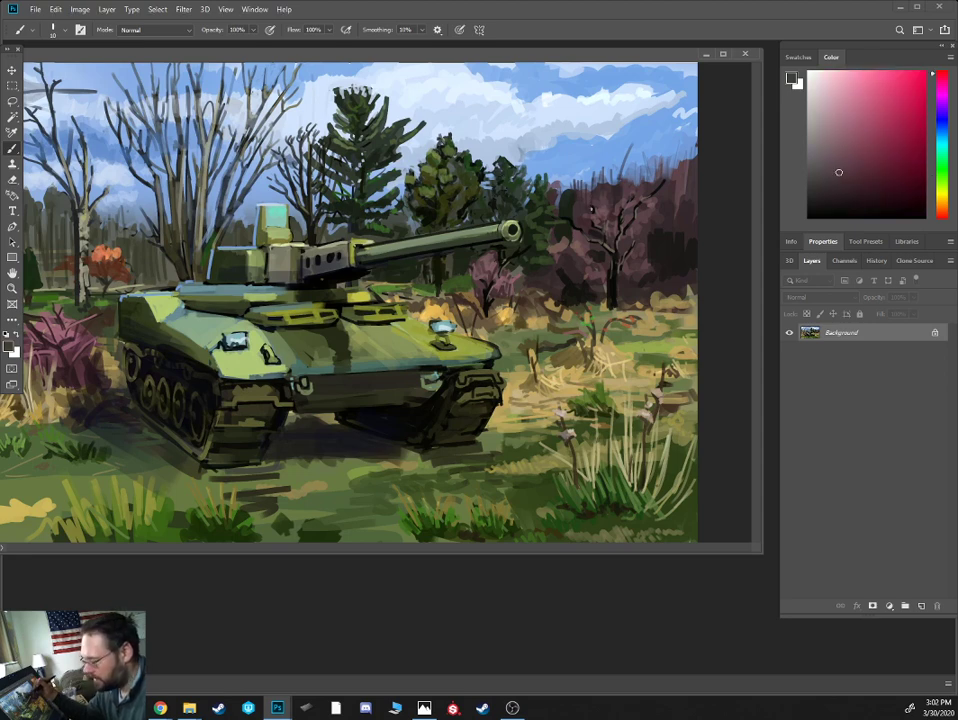
pyautogui.keyDown('alt'); pyautogui.click(594, 203); pyautogui.keyUp('alt')
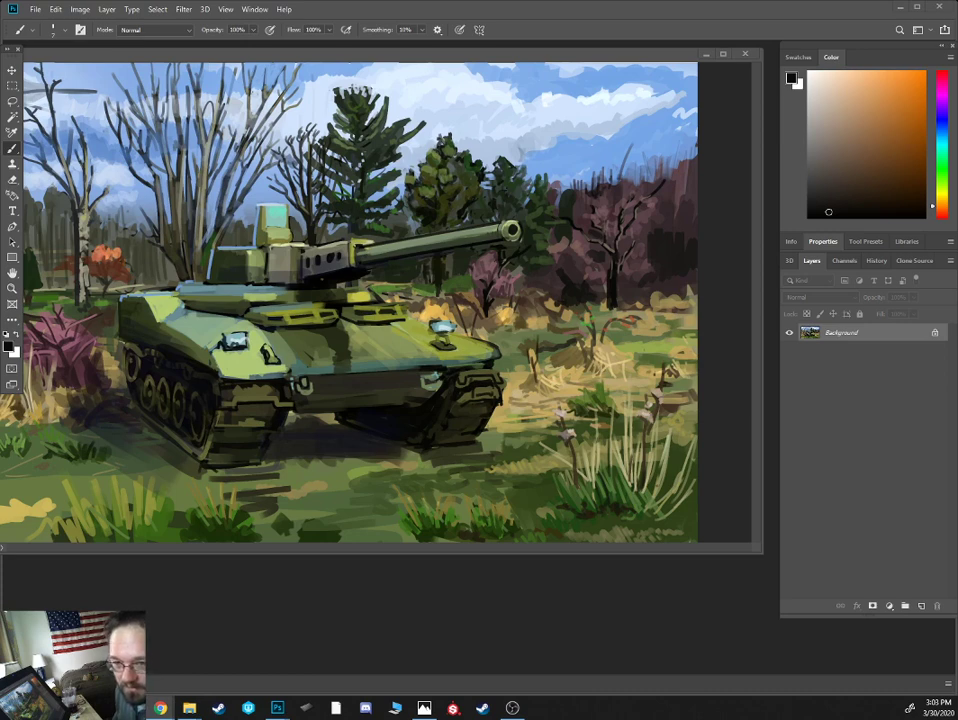
# - Switch to Chrome and examine the emailed landscape painting photo for its trees, dry grass clumps and foreground greens
pyautogui.moveTo(269, 55); pyautogui.dragTo(427, 81)
pyautogui.hotkey('ctrl', '-')
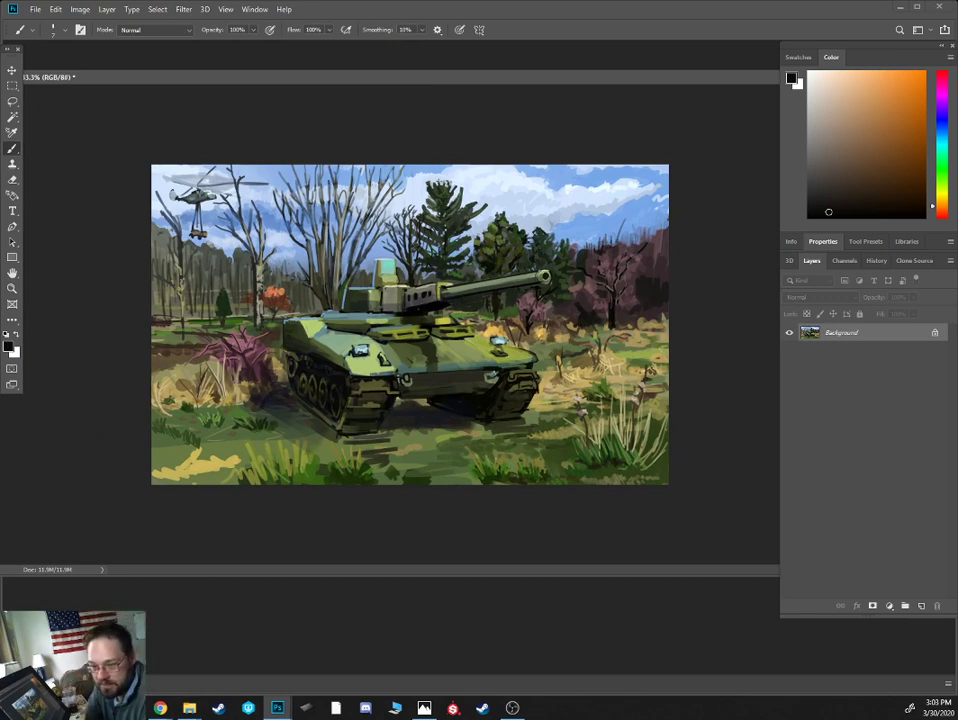
pyautogui.click(160, 708)
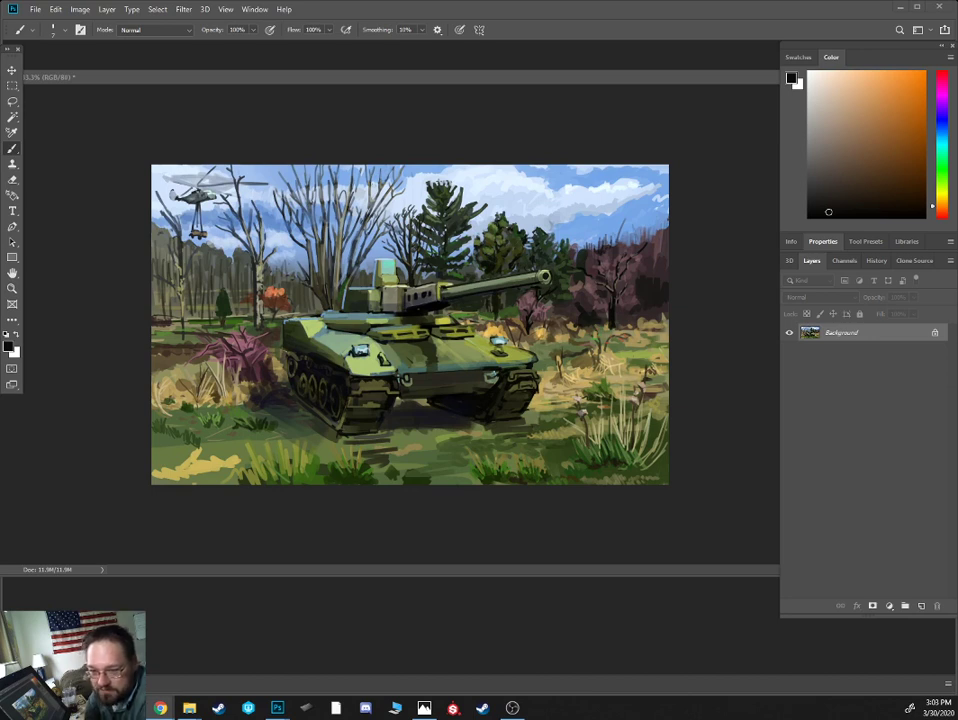
pyautogui.moveTo(2, 105); pyautogui.dragTo(460, 69)
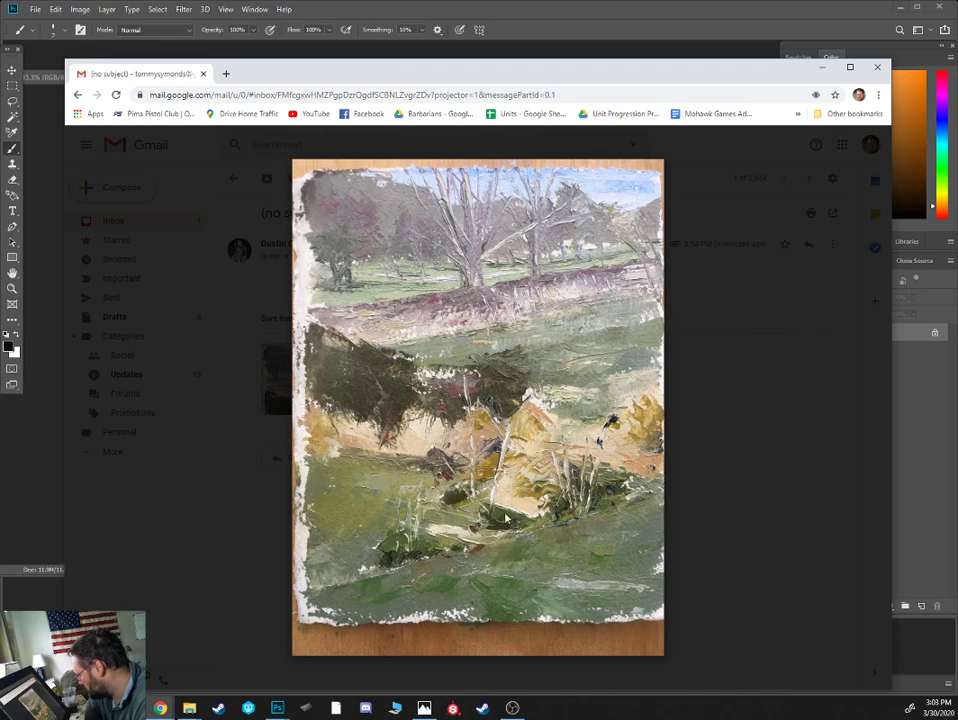
pyautogui.moveTo(557, 483)
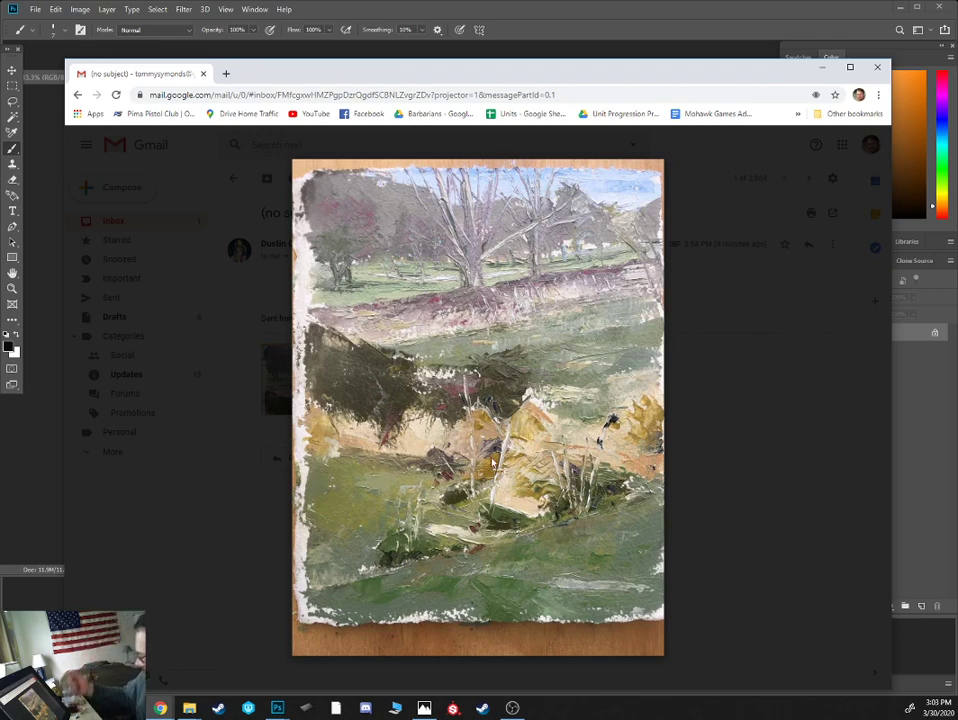
pyautogui.moveTo(356, 256)
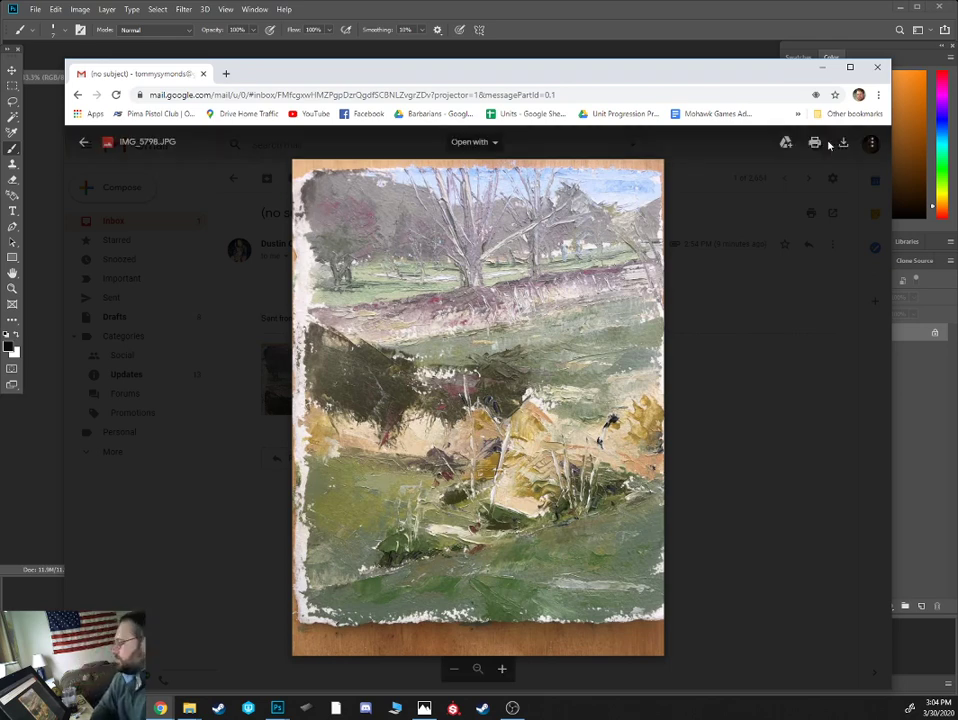
pyautogui.moveTo(798, 79)
pyautogui.mouseDown()
pyautogui.moveTo(705, 92)
pyautogui.moveTo(728, 67)
pyautogui.moveTo(750, 70)
pyautogui.mouseUp()
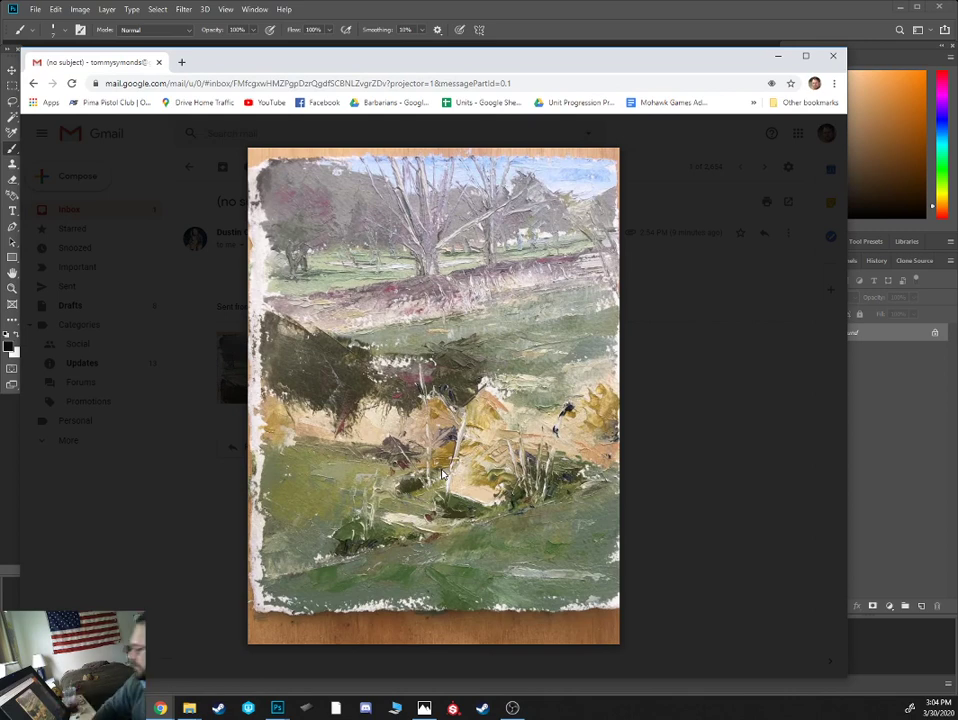
pyautogui.moveTo(554, 70)
pyautogui.mouseDown()
pyautogui.moveTo(396, 90)
pyautogui.moveTo(0, 100)
pyautogui.mouseUp()
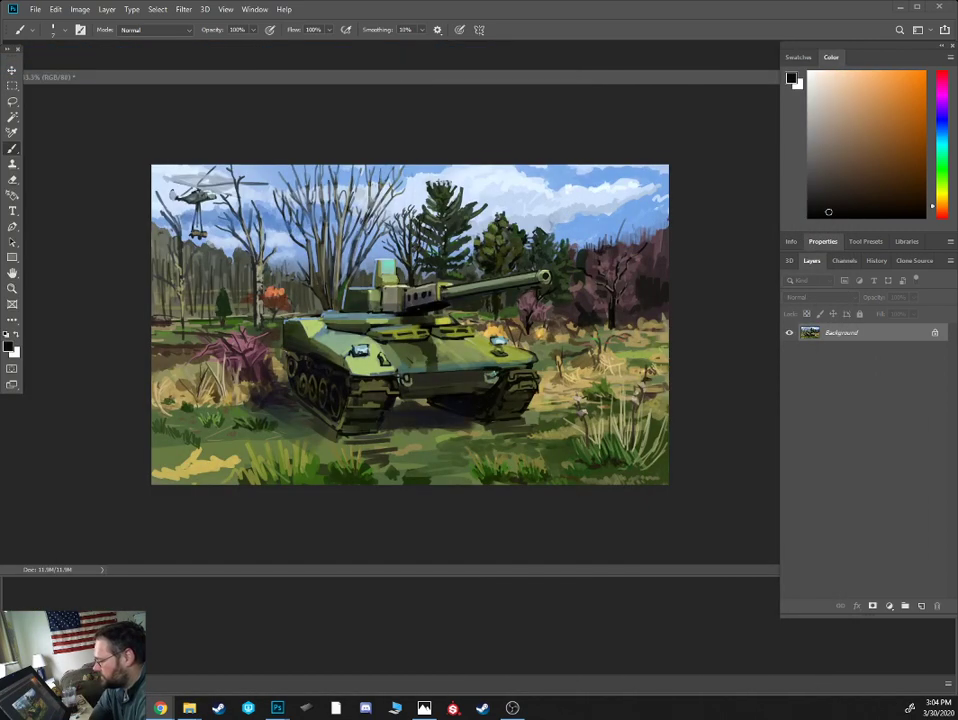